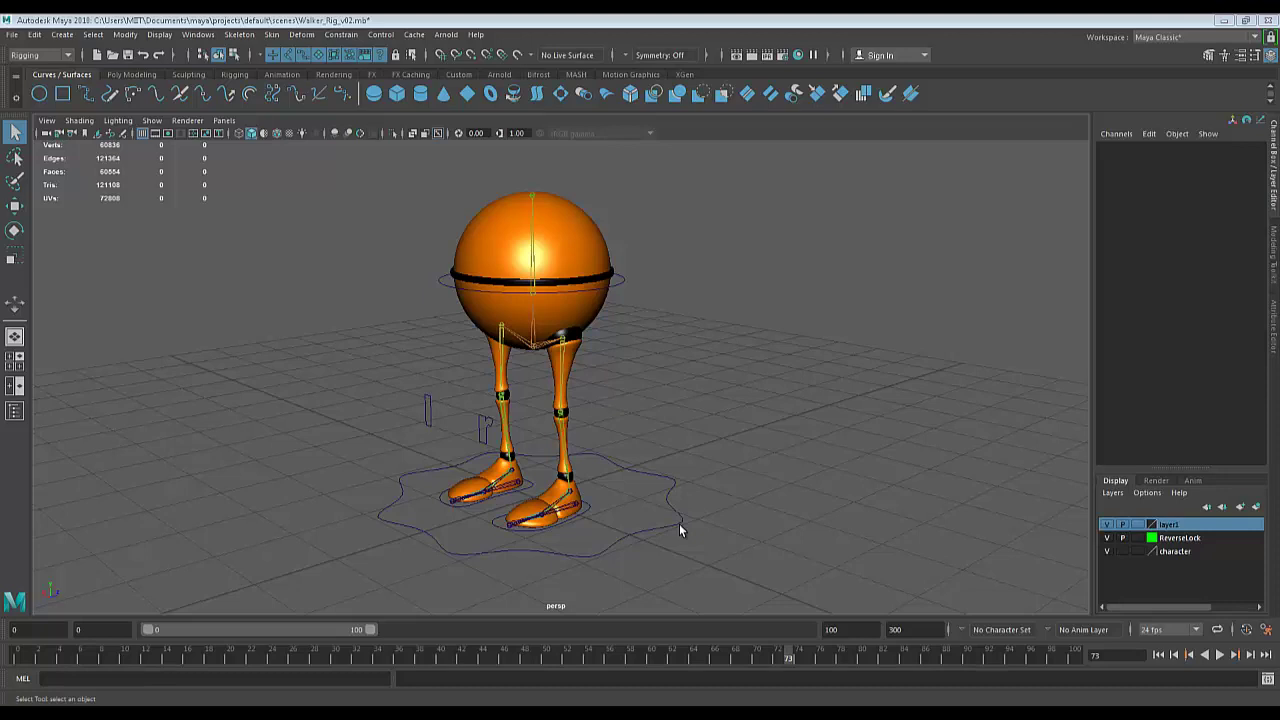
# Lower the walker's root control about 0.53 units along Y so both knees bend.
pyautogui.keyDown('alt'); pyautogui.moveTo(717, 383); pyautogui.dragTo(850, 370); pyautogui.keyUp('alt')
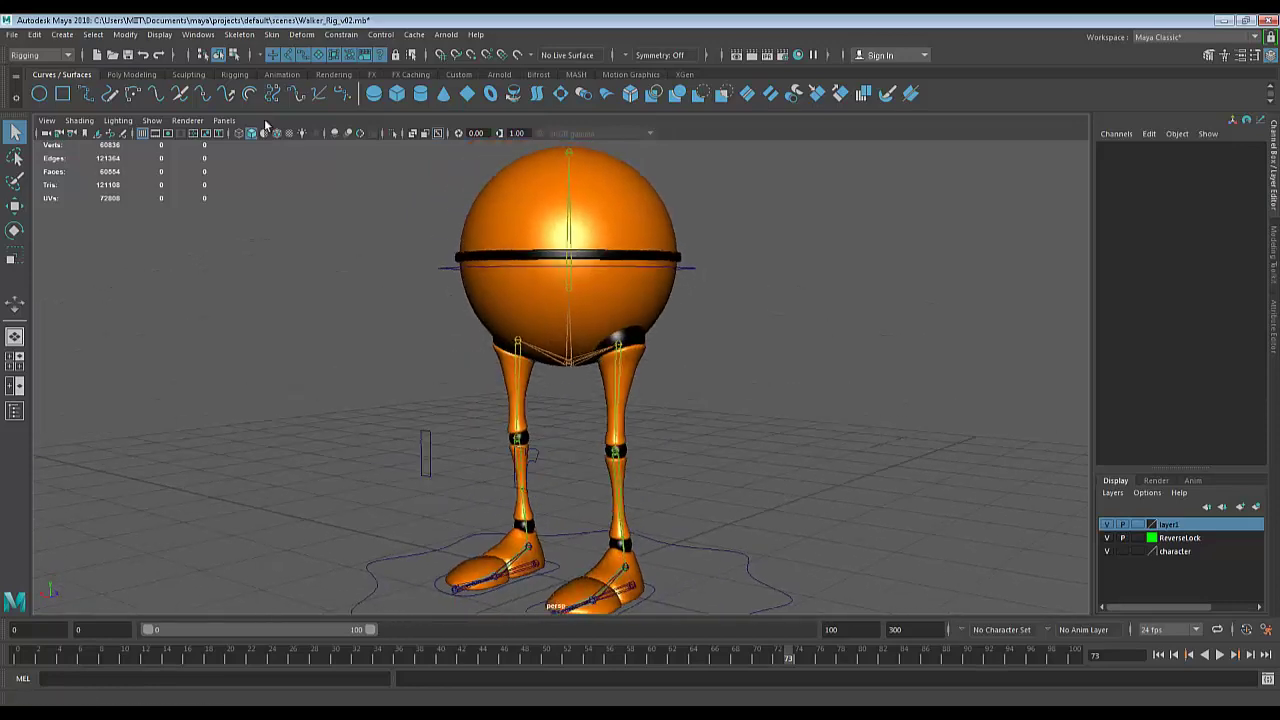
pyautogui.scroll(-2, 400, 404)
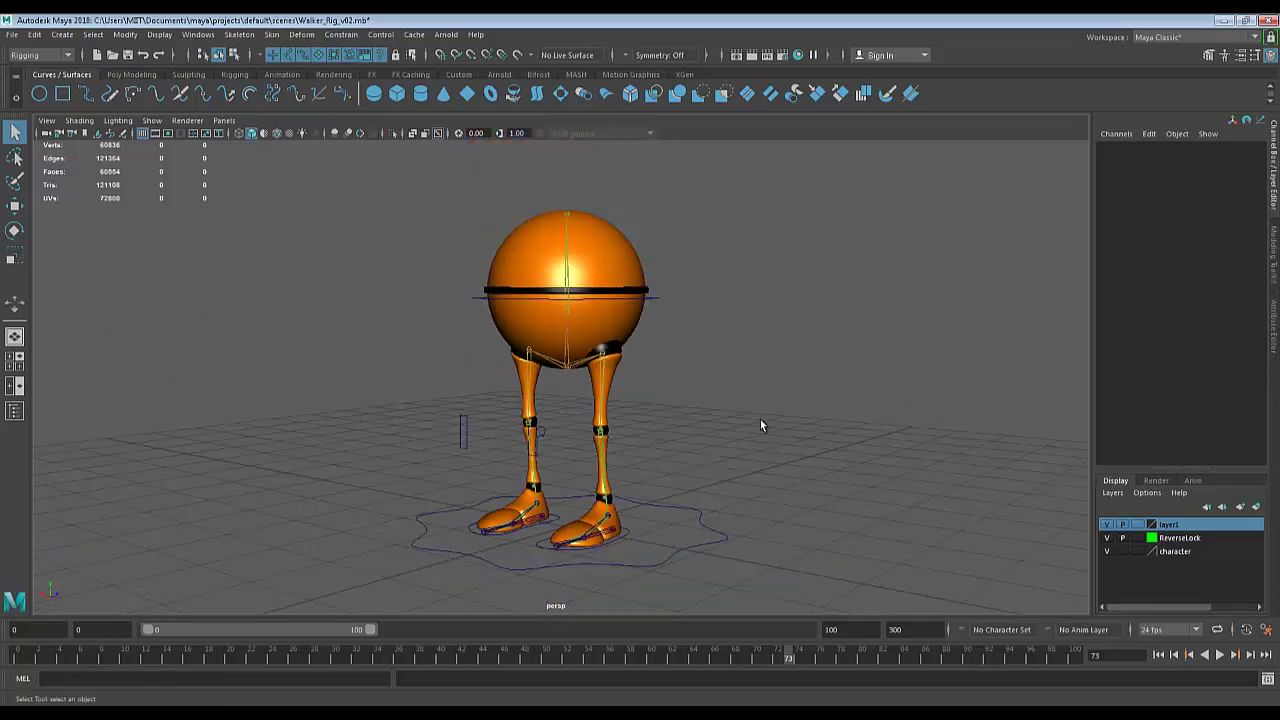
pyautogui.keyDown('alt'); pyautogui.moveTo(760, 423); pyautogui.dragTo(808, 407); pyautogui.keyUp('alt')
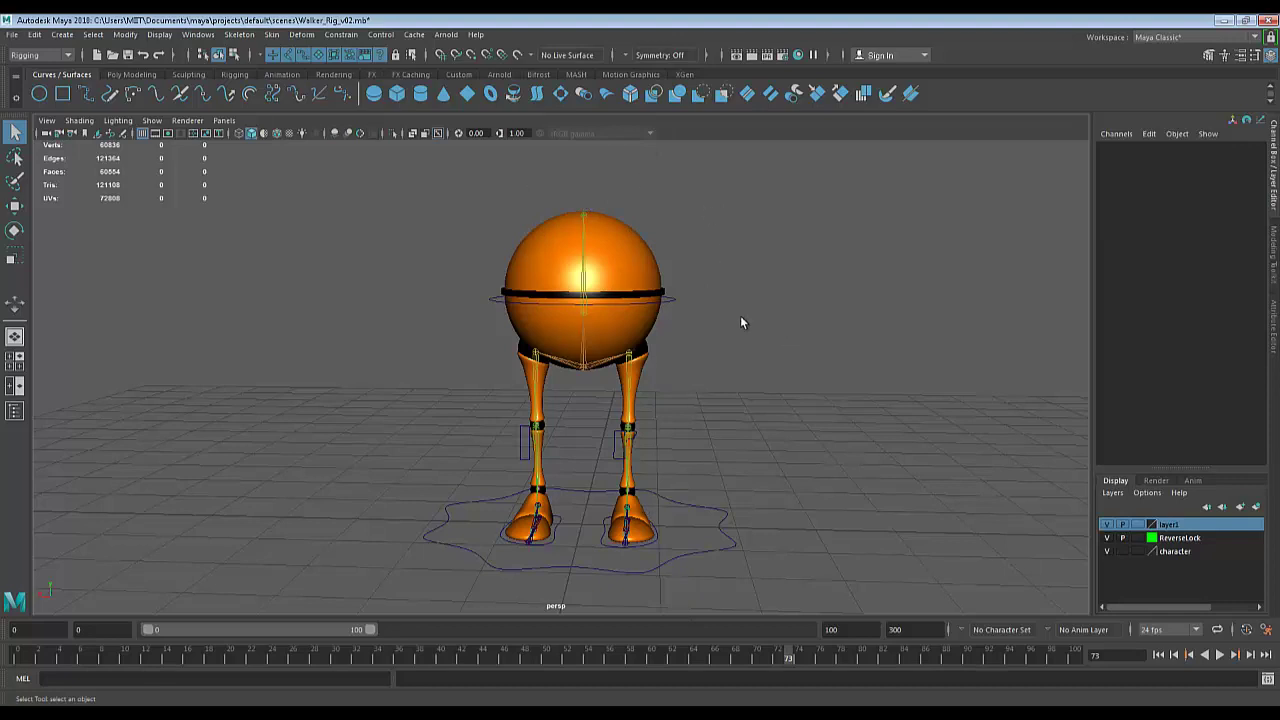
pyautogui.scroll(5, 775, 339)
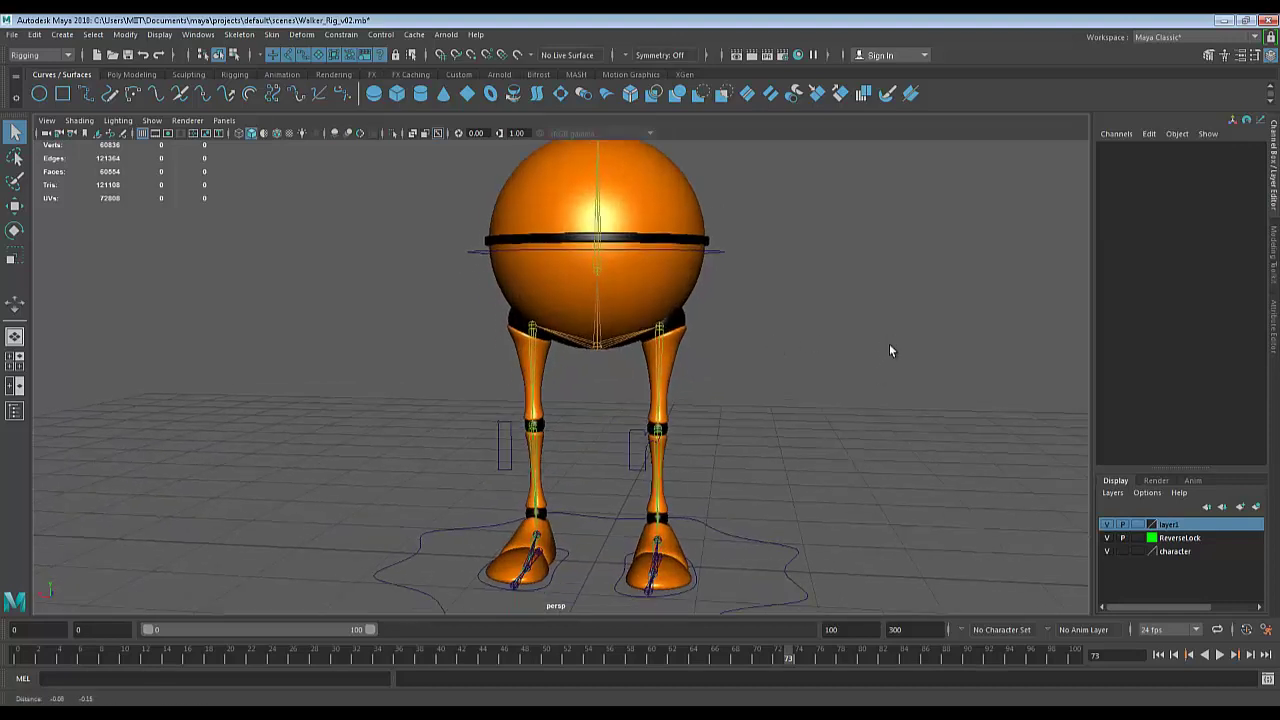
pyautogui.keyDown('alt'); pyautogui.moveTo(889, 345); pyautogui.dragTo(854, 358); pyautogui.keyUp('alt')
pyautogui.click(722, 258)
pyautogui.scroll(-4, 785, 310)
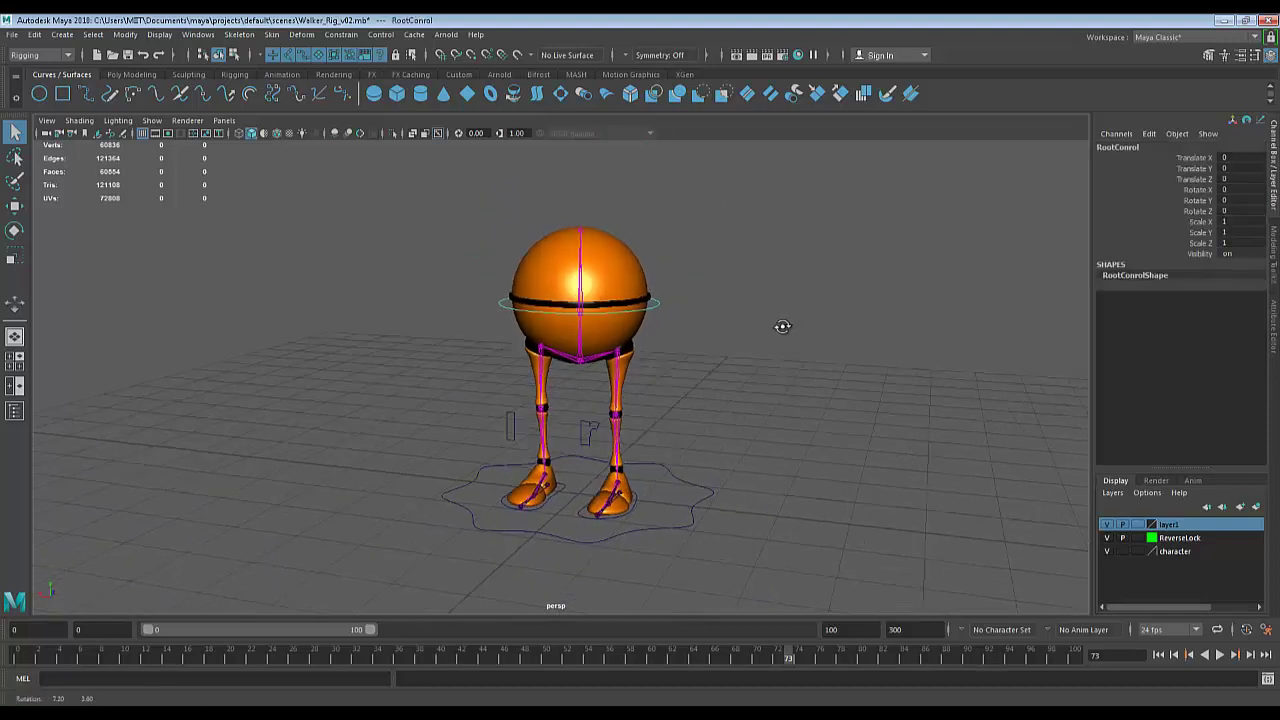
pyautogui.press('w')
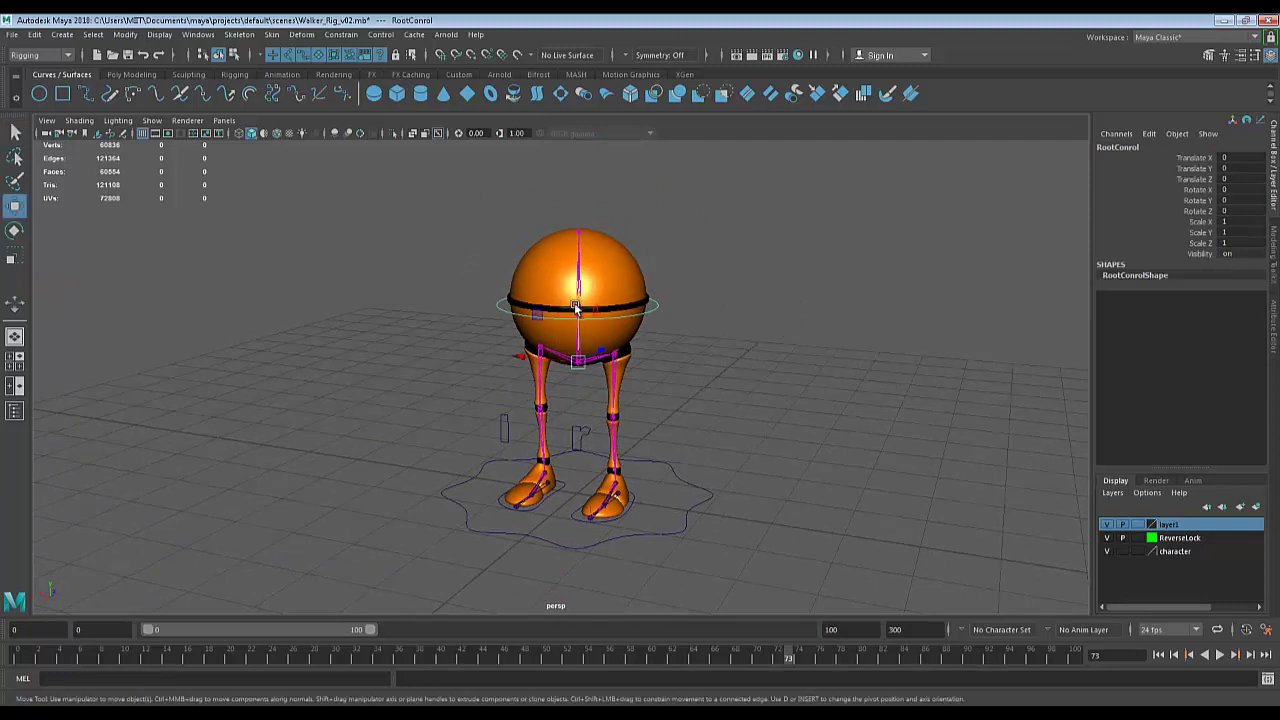
pyautogui.moveTo(578, 290); pyautogui.dragTo(703, 363)
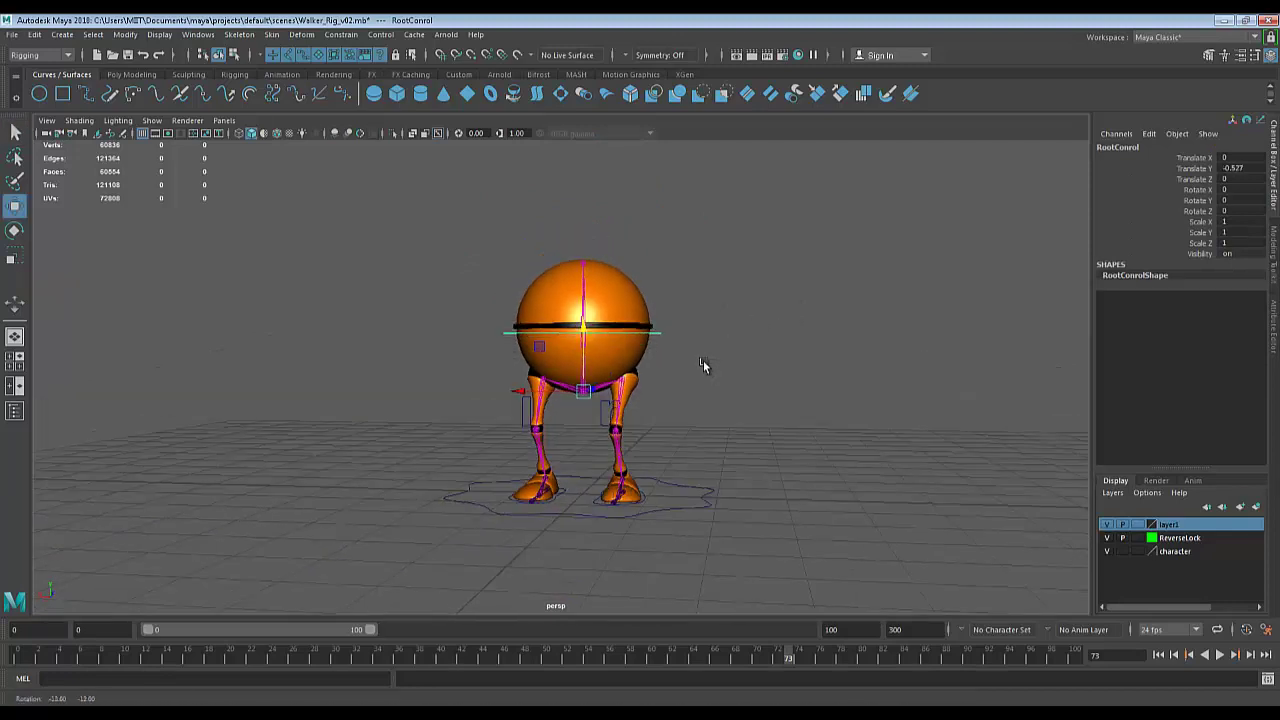
# Try tilting the root control about 52 degrees around Z, and undo both the tilt and the lowering.
pyautogui.press('e')
pyautogui.moveTo(618, 343); pyautogui.dragTo(708, 363)
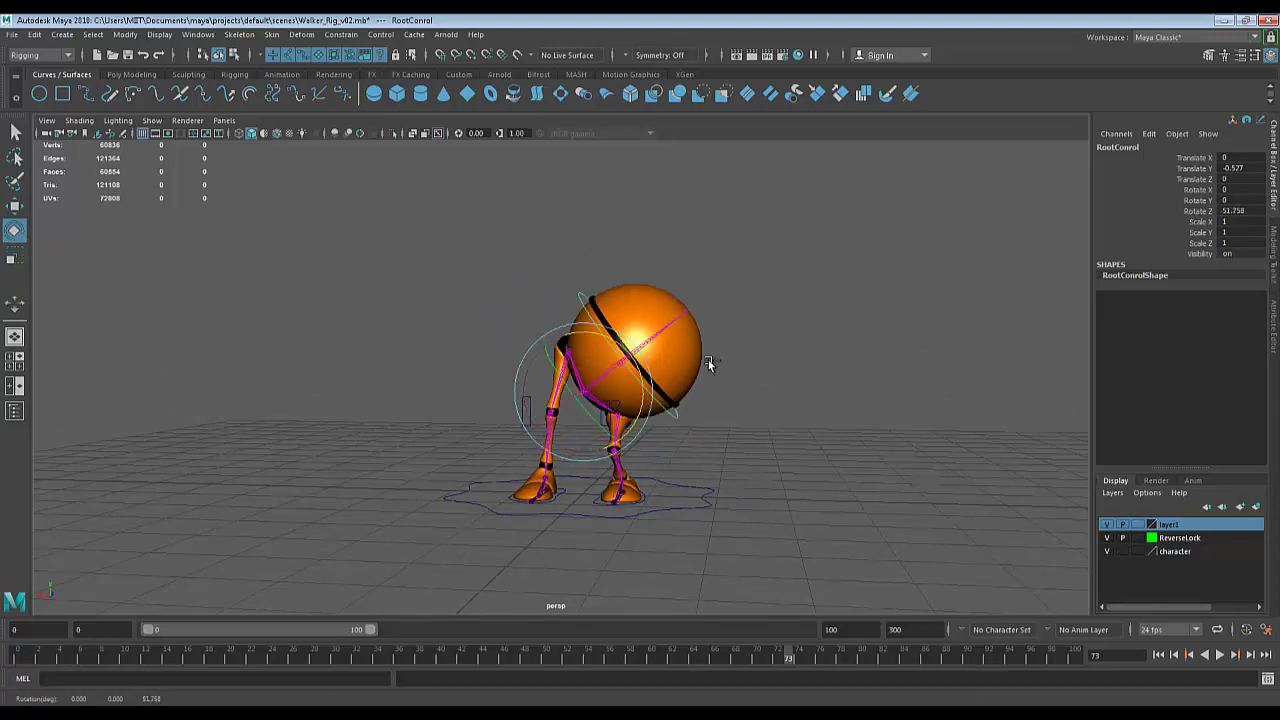
pyautogui.hotkey('ctrl', 'z')
pyautogui.hotkey('ctrl', 'z')
# Try raising the left foot control about 0.97 units along Y, and undo the move.
pyautogui.scroll(4, 771, 430)
pyautogui.keyDown('alt'); pyautogui.moveTo(811, 418); pyautogui.dragTo(740, 470); pyautogui.keyUp('alt')
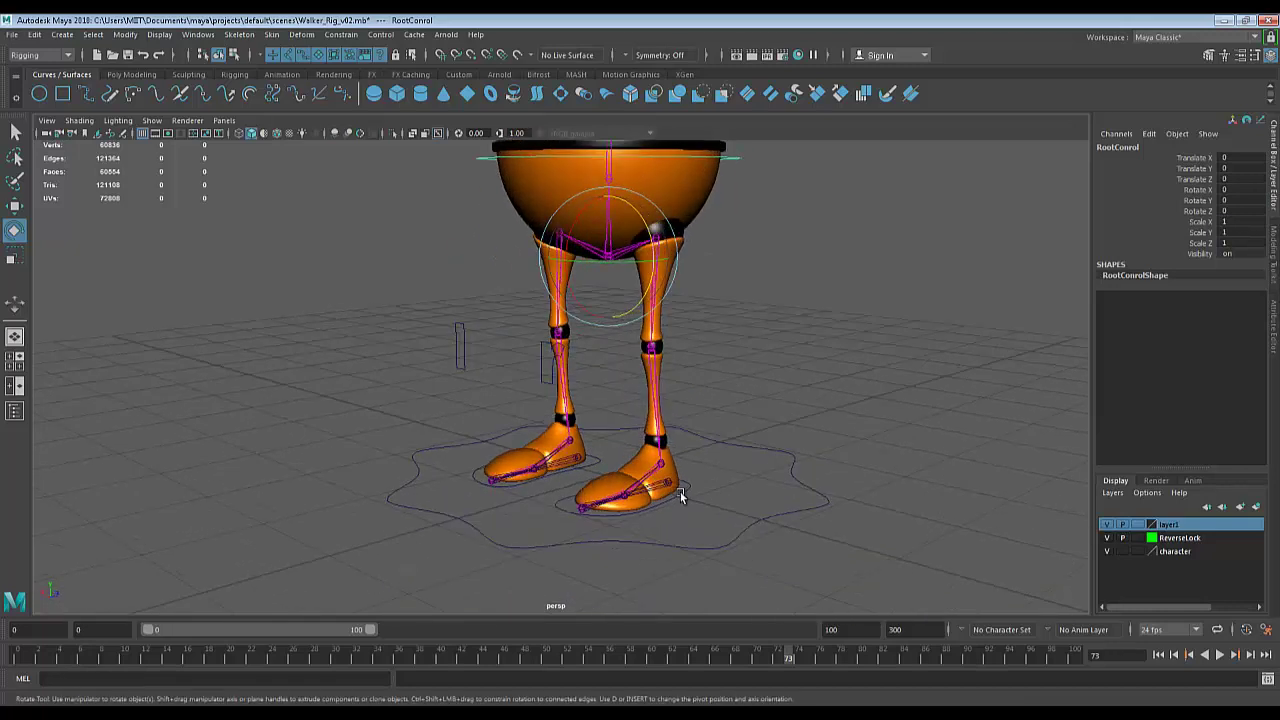
pyautogui.click(680, 492)
pyautogui.press('w')
pyautogui.moveTo(623, 436); pyautogui.dragTo(621, 323)
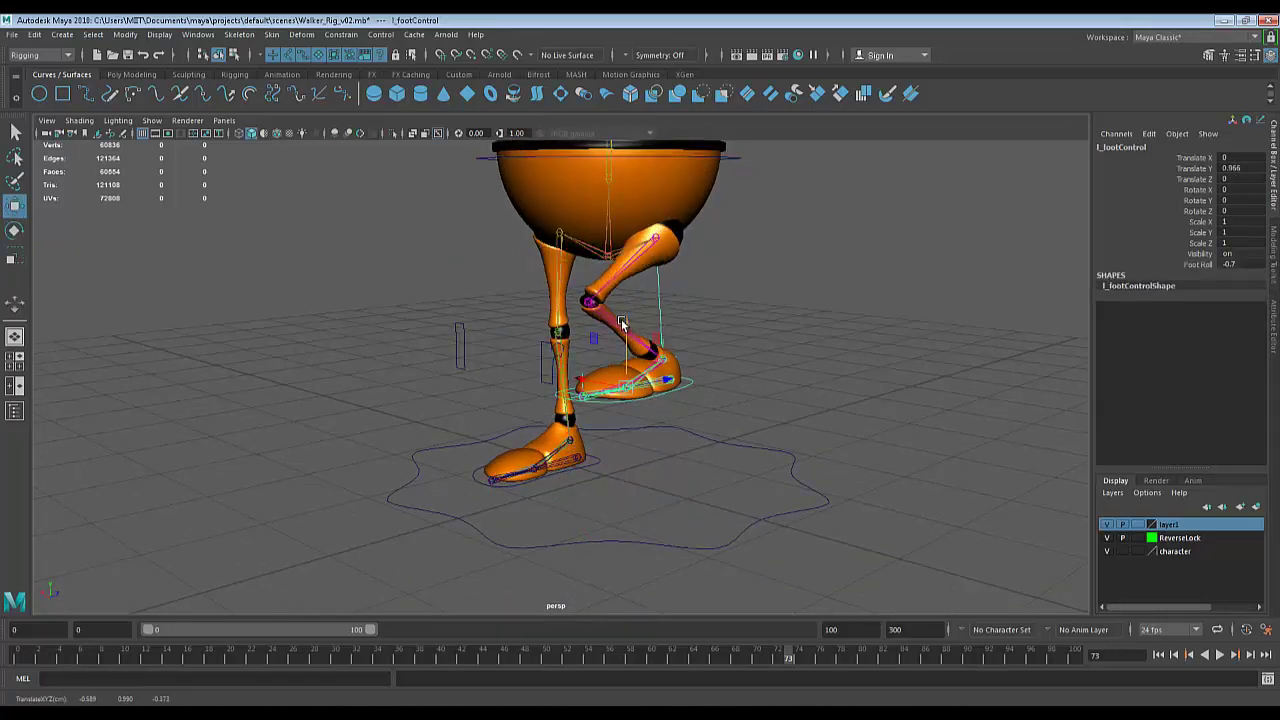
pyautogui.scroll(-2, 637, 348)
pyautogui.keyDown('alt'); pyautogui.moveTo(879, 422); pyautogui.dragTo(825, 415); pyautogui.keyUp('alt')
pyautogui.moveTo(563, 318); pyautogui.dragTo(738, 432)
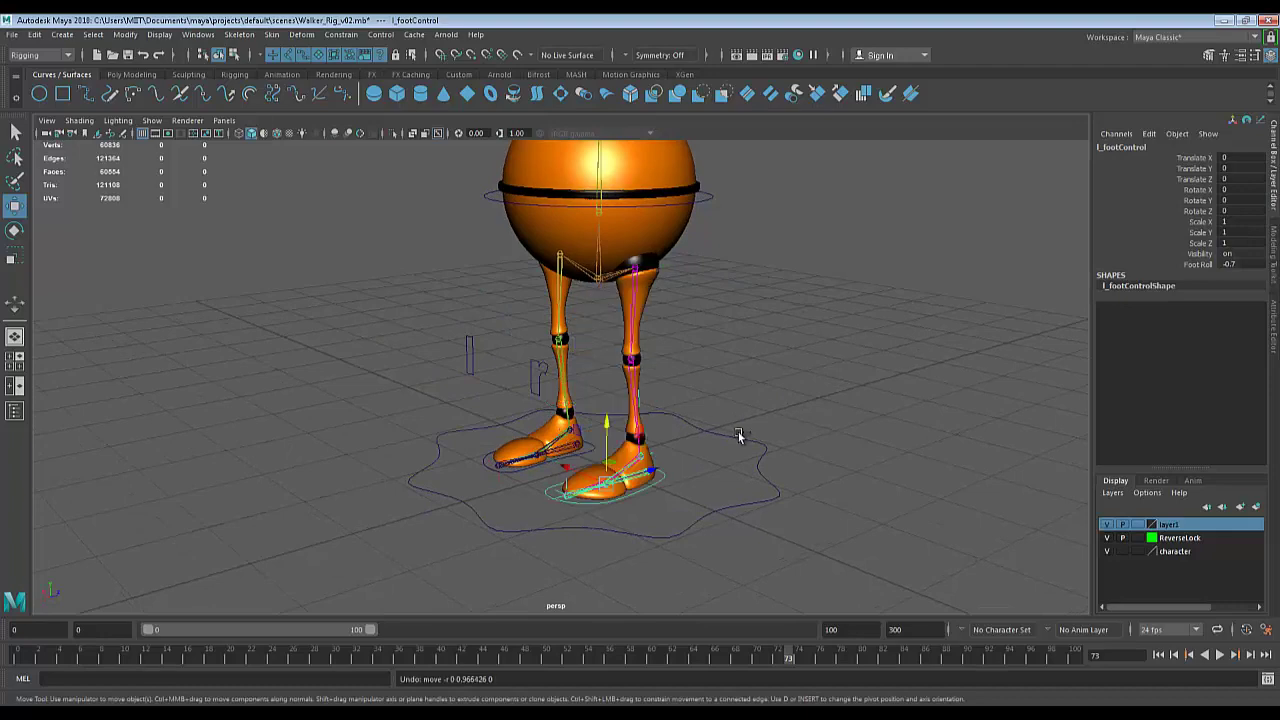
# Raise the left foot control to about 0.88 units along Y.
pyautogui.keyDown('alt'); pyautogui.moveTo(693, 476); pyautogui.dragTo(704, 560, button='right'); pyautogui.keyUp('alt')
pyautogui.click(692, 543)
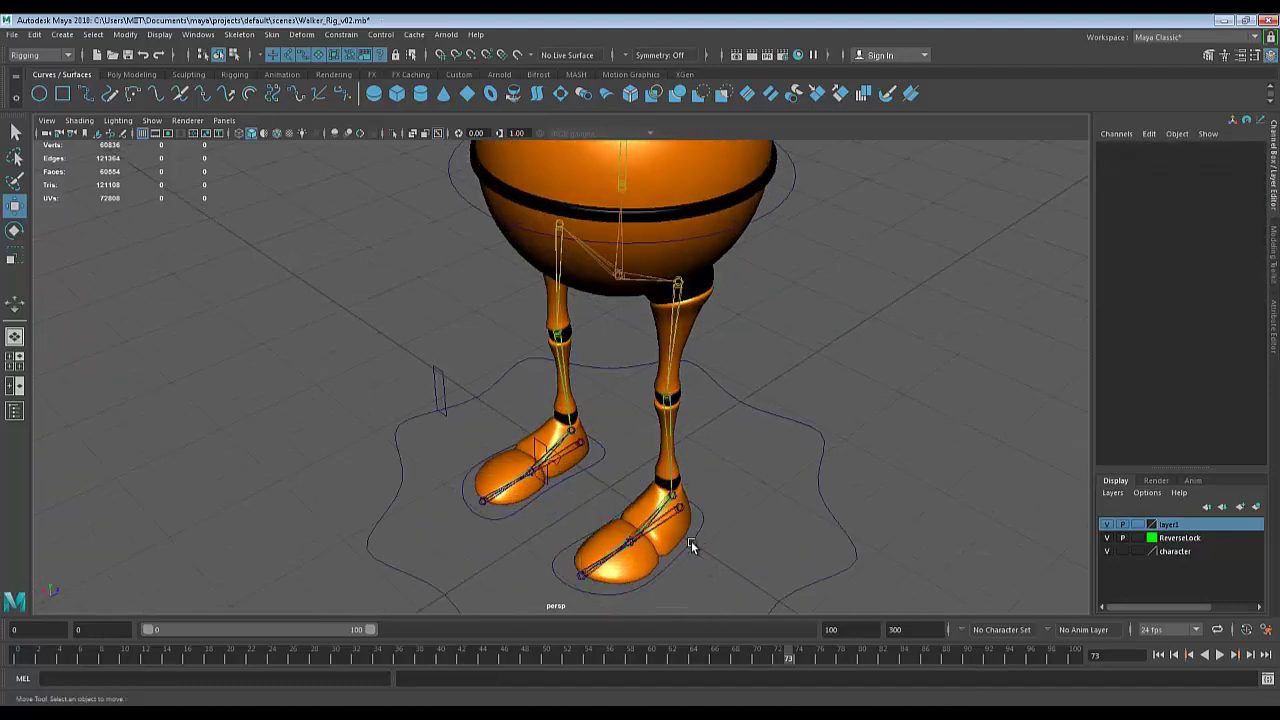
pyautogui.click(694, 536)
pyautogui.moveTo(629, 500); pyautogui.dragTo(637, 412)
pyautogui.scroll(-4, 778, 453)
pyautogui.keyDown('alt'); pyautogui.moveTo(778, 453); pyautogui.dragTo(460, 384); pyautogui.keyUp('alt')
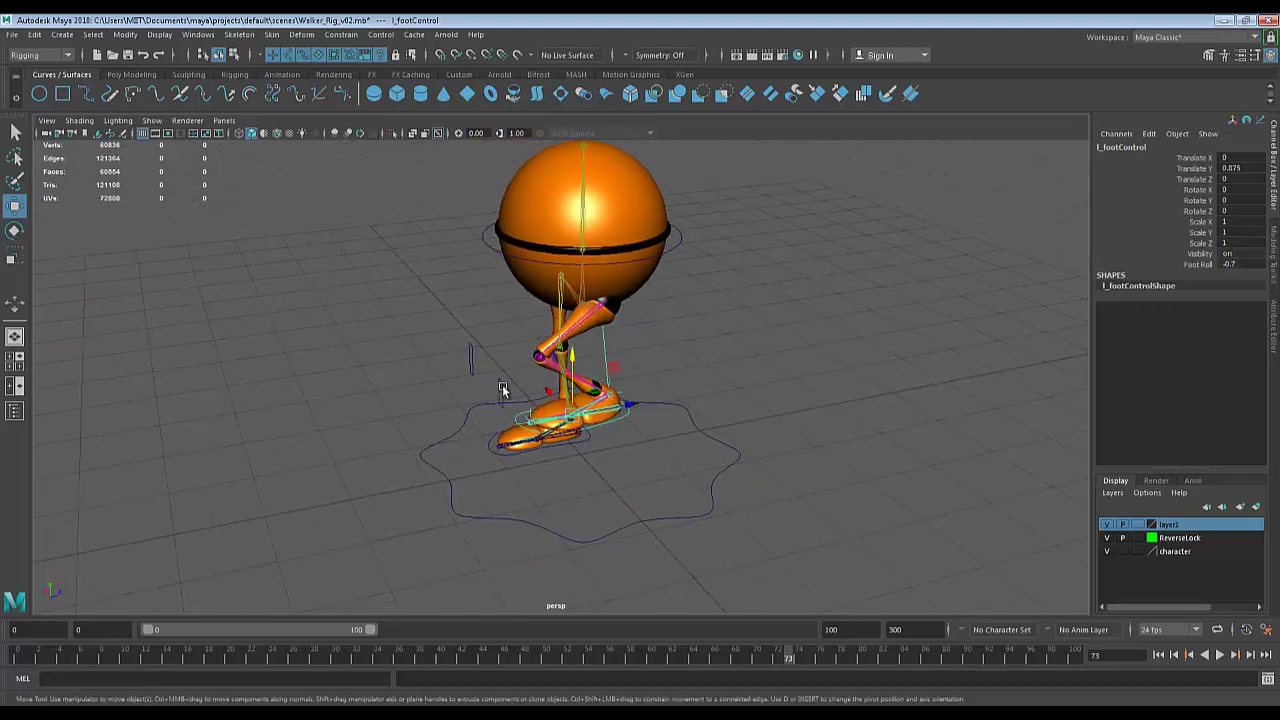
# Try rotating the raised left foot control around X, undo it, and lower the foot to about 0.2 units along Y.
pyautogui.press('e')
pyautogui.hotkey('ctrl', 'z')
pyautogui.hotkey('ctrl', 'z')
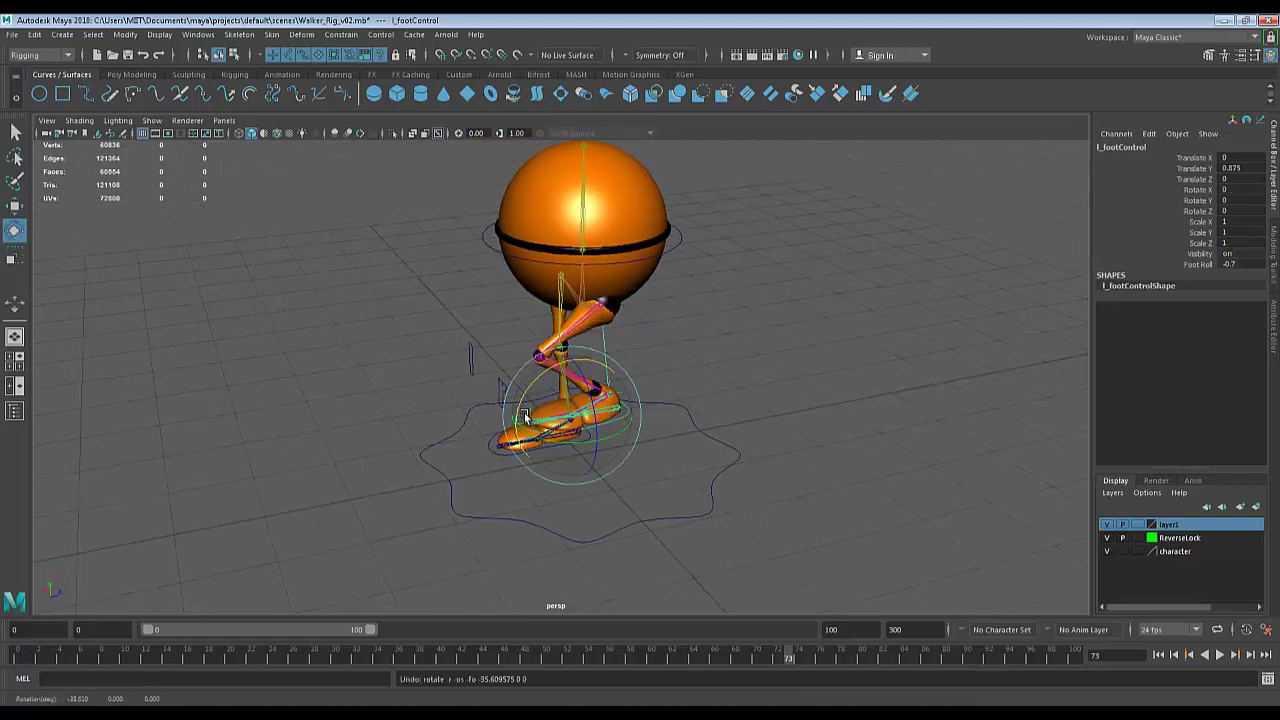
pyautogui.press('w')
pyautogui.moveTo(572, 422); pyautogui.dragTo(571, 397)
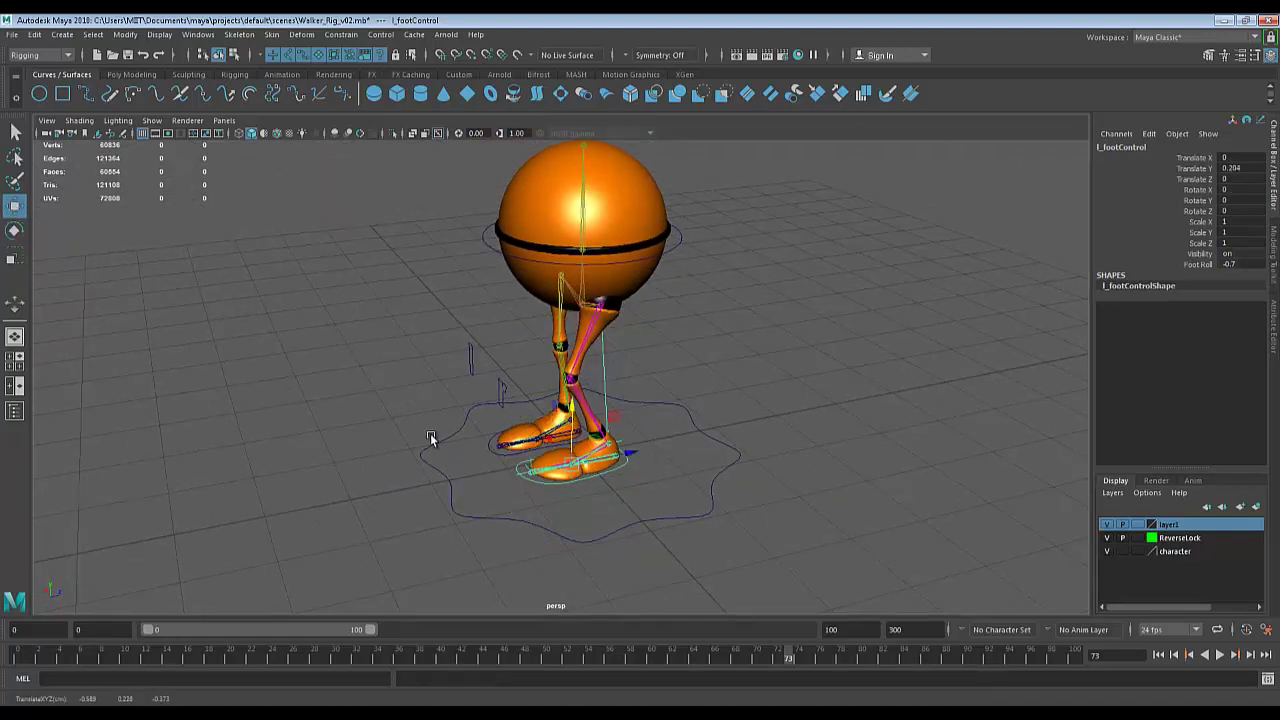
# Try shifting the right knee control about 1.73 units along negative X, and undo the knee and left foot moves.
pyautogui.click(504, 389)
pyautogui.keyDown('alt'); pyautogui.moveTo(560, 468); pyautogui.dragTo(611, 460); pyautogui.keyUp('alt')
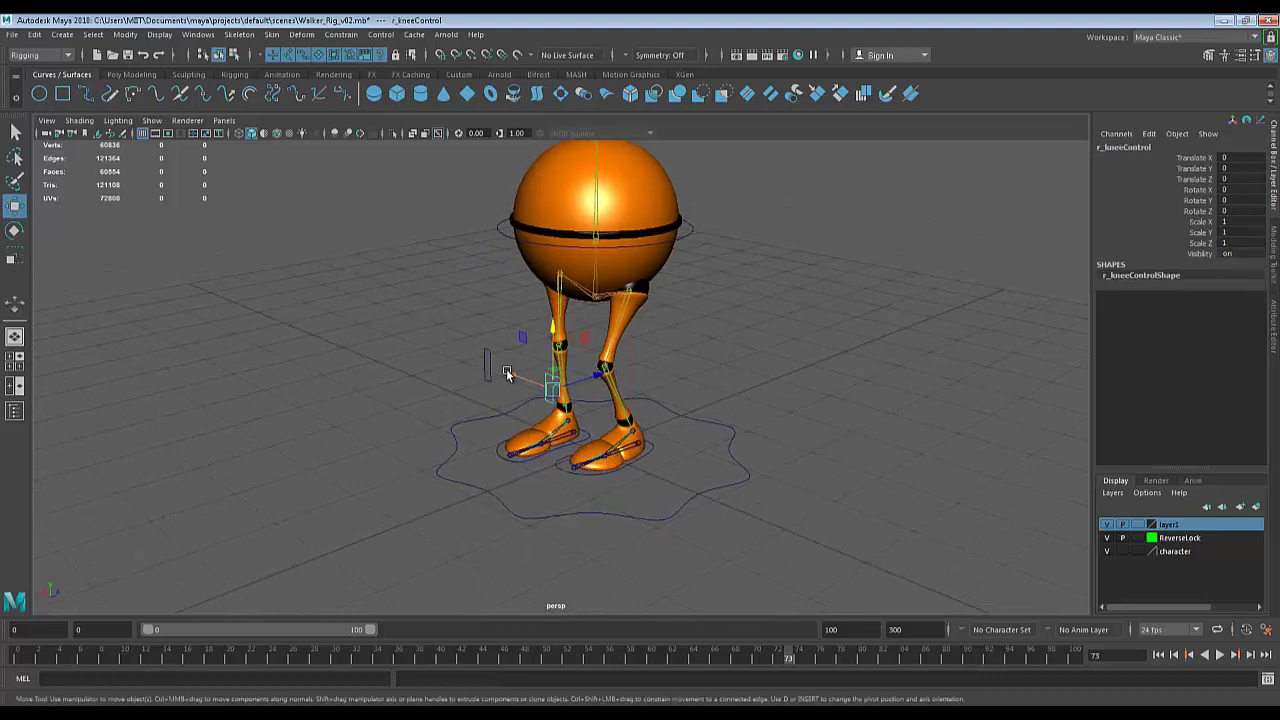
pyautogui.moveTo(508, 373); pyautogui.dragTo(427, 317)
pyautogui.hotkey('ctrl', 'z')
pyautogui.hotkey('ctrl', 'z')
pyautogui.hotkey('ctrl', 'z')
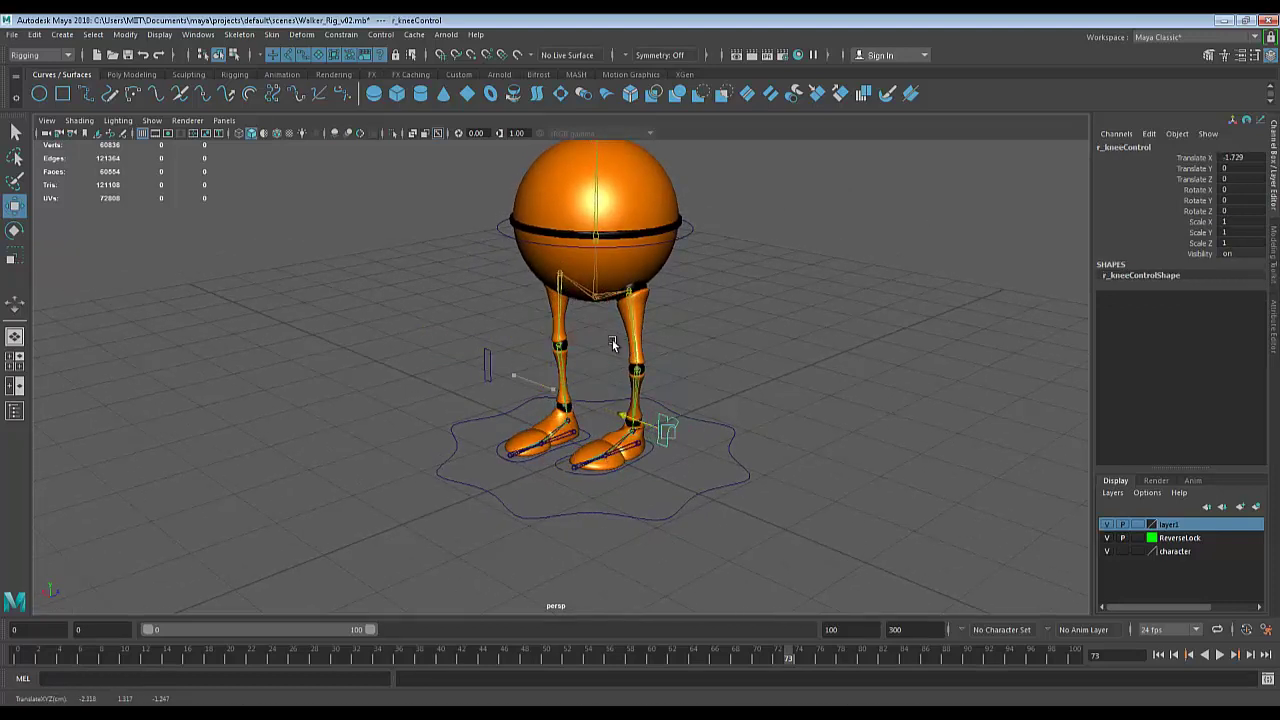
pyautogui.hotkey('ctrl', 'z')
# Set the left foot control's Foot Roll to 0.
pyautogui.keyDown('alt'); pyautogui.moveTo(799, 406); pyautogui.dragTo(785, 429); pyautogui.keyUp('alt')
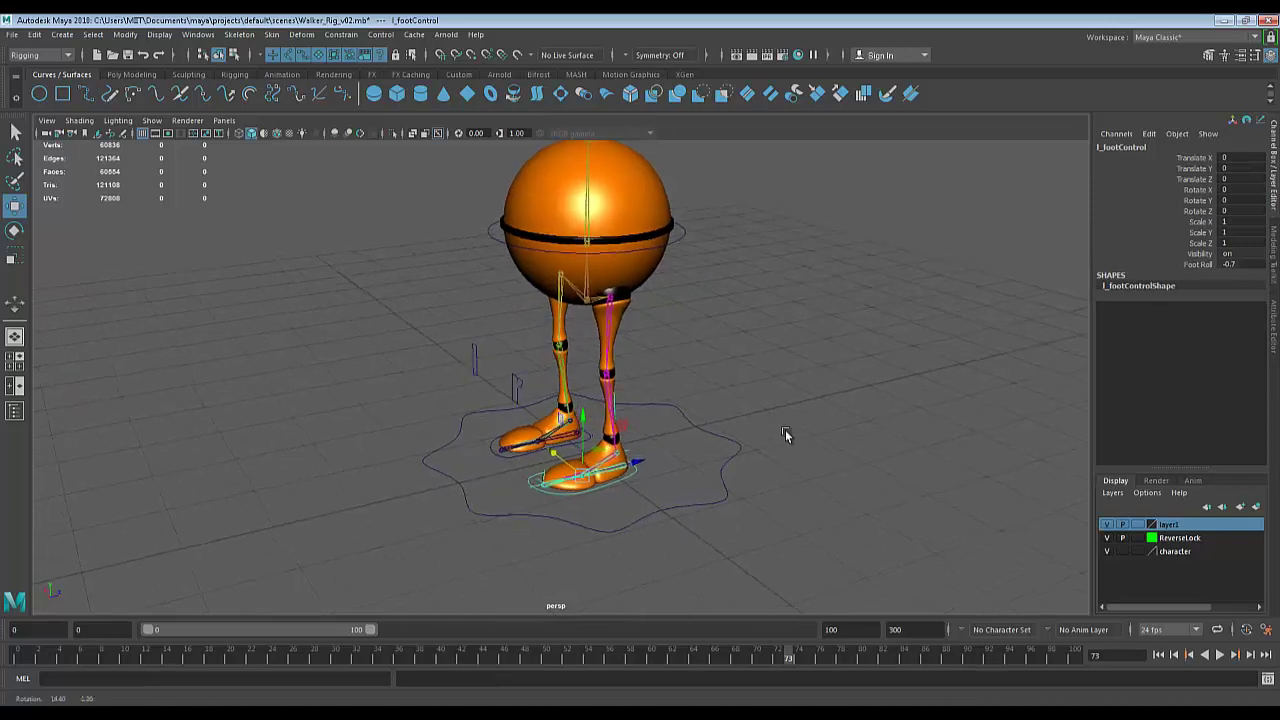
pyautogui.keyDown('alt'); pyautogui.moveTo(785, 429); pyautogui.dragTo(749, 491, button='right'); pyautogui.keyUp('alt')
pyautogui.keyDown('alt'); pyautogui.moveTo(728, 522); pyautogui.dragTo(714, 472, button='middle'); pyautogui.keyUp('alt')
pyautogui.press('q')
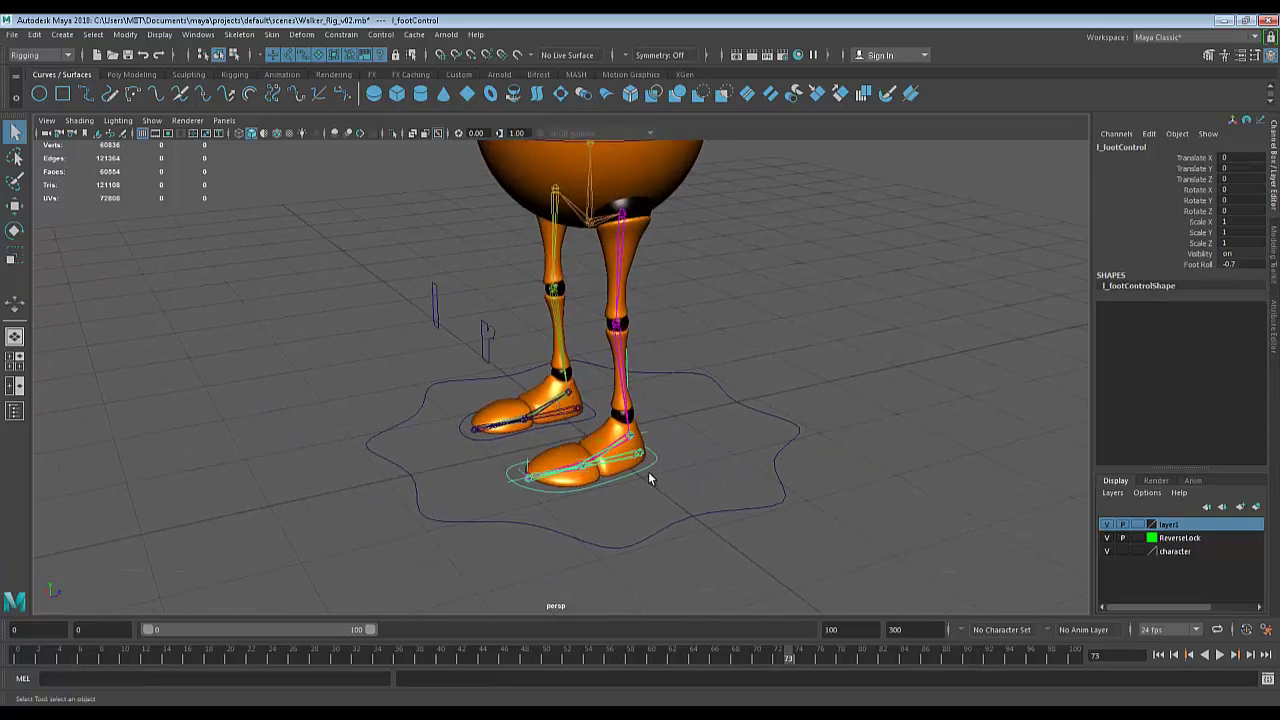
pyautogui.click(1186, 265)
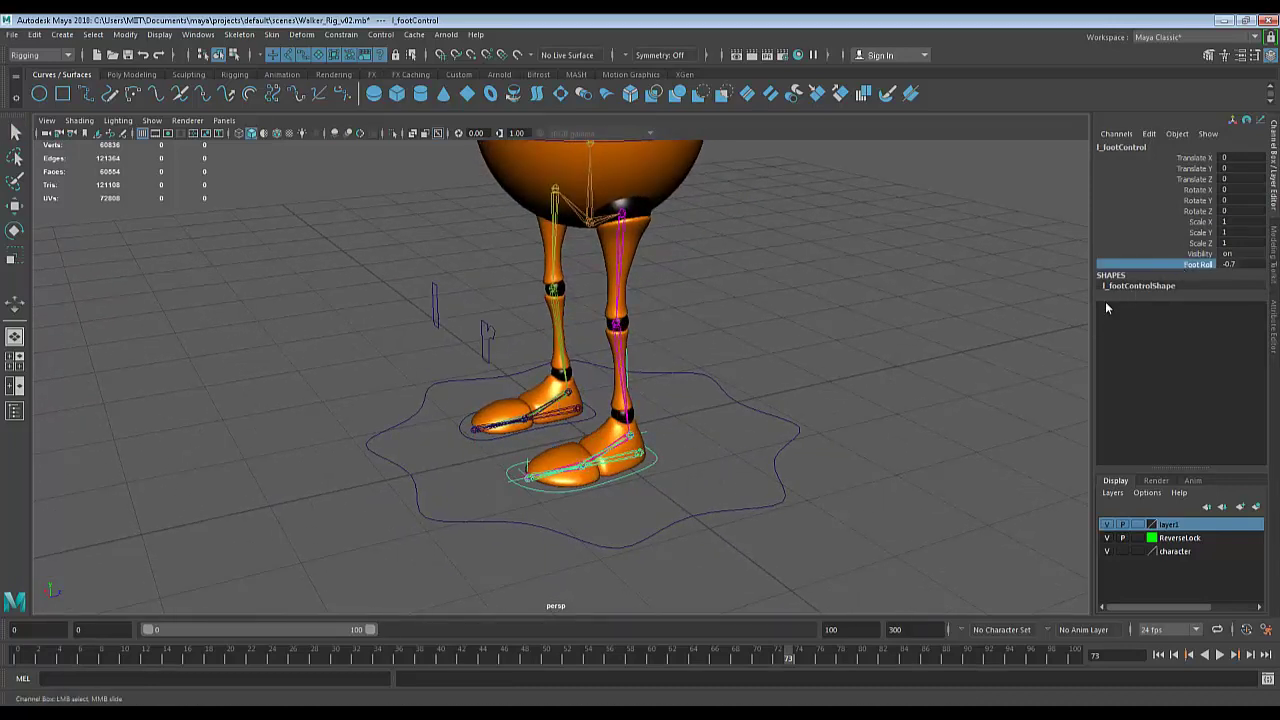
pyautogui.click(1240, 263)
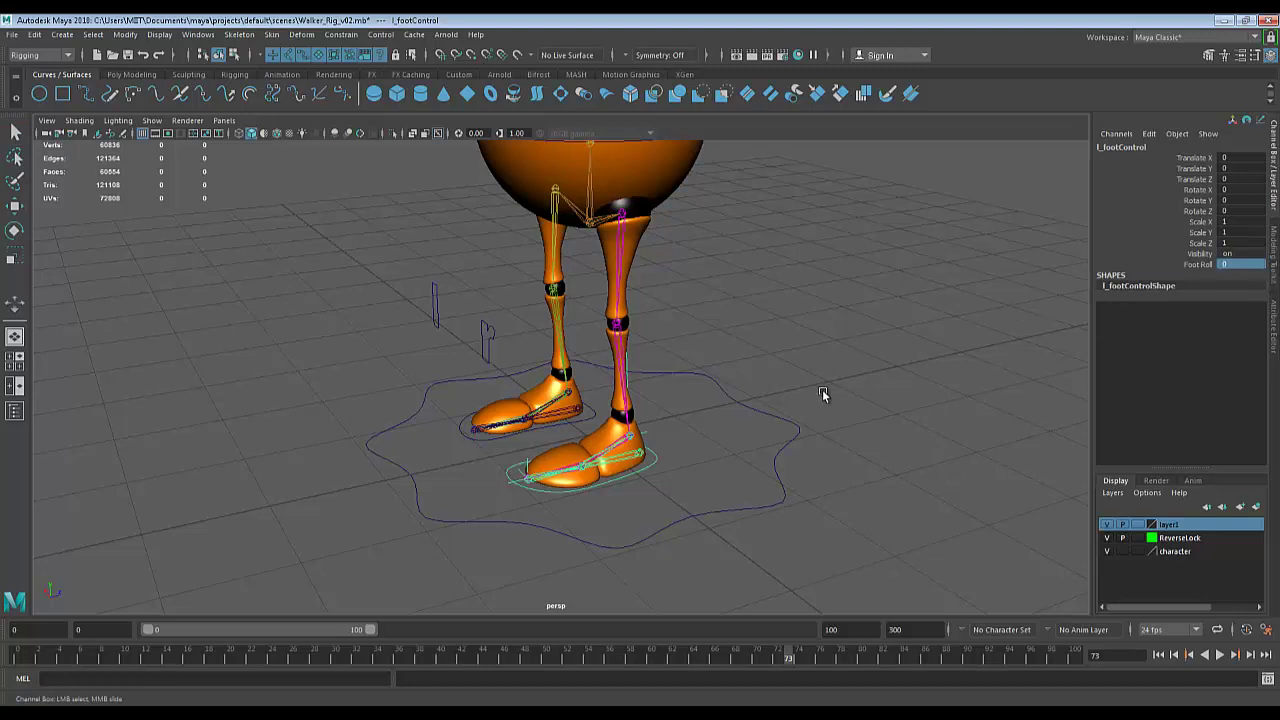
# Test the left foot's roll by sliding its Foot Roll value, ending at about -3.4.
pyautogui.moveTo(786, 389); pyautogui.dragTo(751, 390, button='middle')
pyautogui.scroll(-3, 750, 389)
pyautogui.keyDown('alt'); pyautogui.moveTo(750, 388); pyautogui.dragTo(801, 369); pyautogui.keyUp('alt')
pyautogui.moveTo(801, 369)
pyautogui.mouseDown(button='middle')
pyautogui.moveTo(857, 349)
pyautogui.moveTo(786, 371)
pyautogui.moveTo(810, 373)
pyautogui.mouseUp(button='middle')
pyautogui.scroll(3, 804, 370)
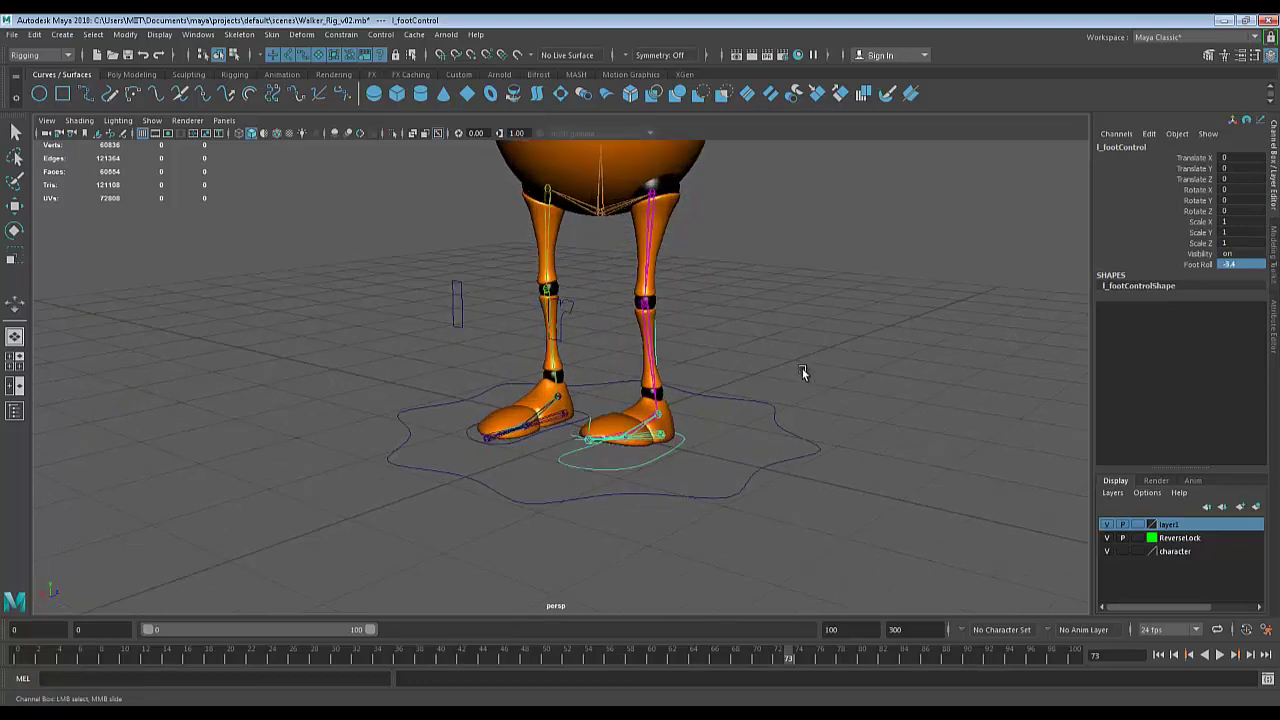
# Open the scene Walker_START.mb without saving the current rig's changes, accepting the student version notice.
pyautogui.keyDown('alt'); pyautogui.moveTo(802, 369); pyautogui.dragTo(791, 346); pyautogui.keyUp('alt')
pyautogui.keyDown('alt'); pyautogui.moveTo(791, 346); pyautogui.dragTo(758, 433, button='middle'); pyautogui.keyUp('alt')
pyautogui.scroll(-2, 758, 433)
pyautogui.keyDown('alt'); pyautogui.moveTo(758, 432); pyautogui.dragTo(770, 404); pyautogui.keyUp('alt')
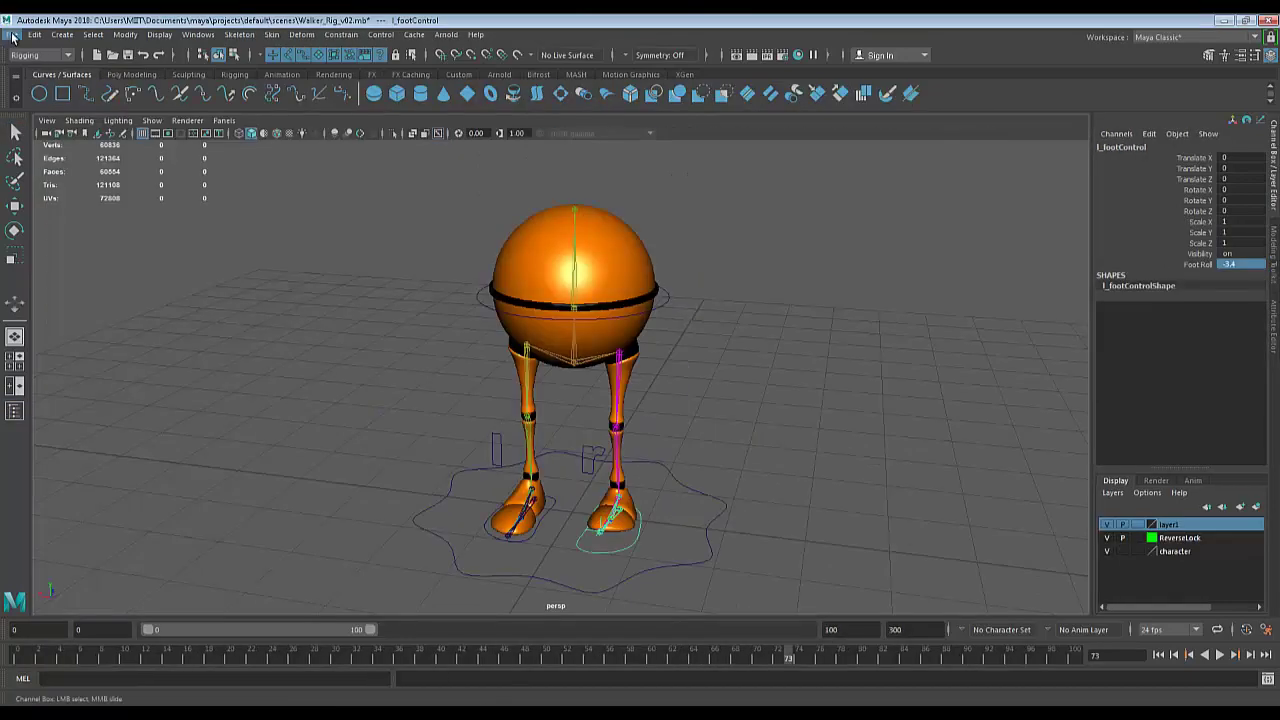
pyautogui.click(13, 35)
pyautogui.click(45, 70)
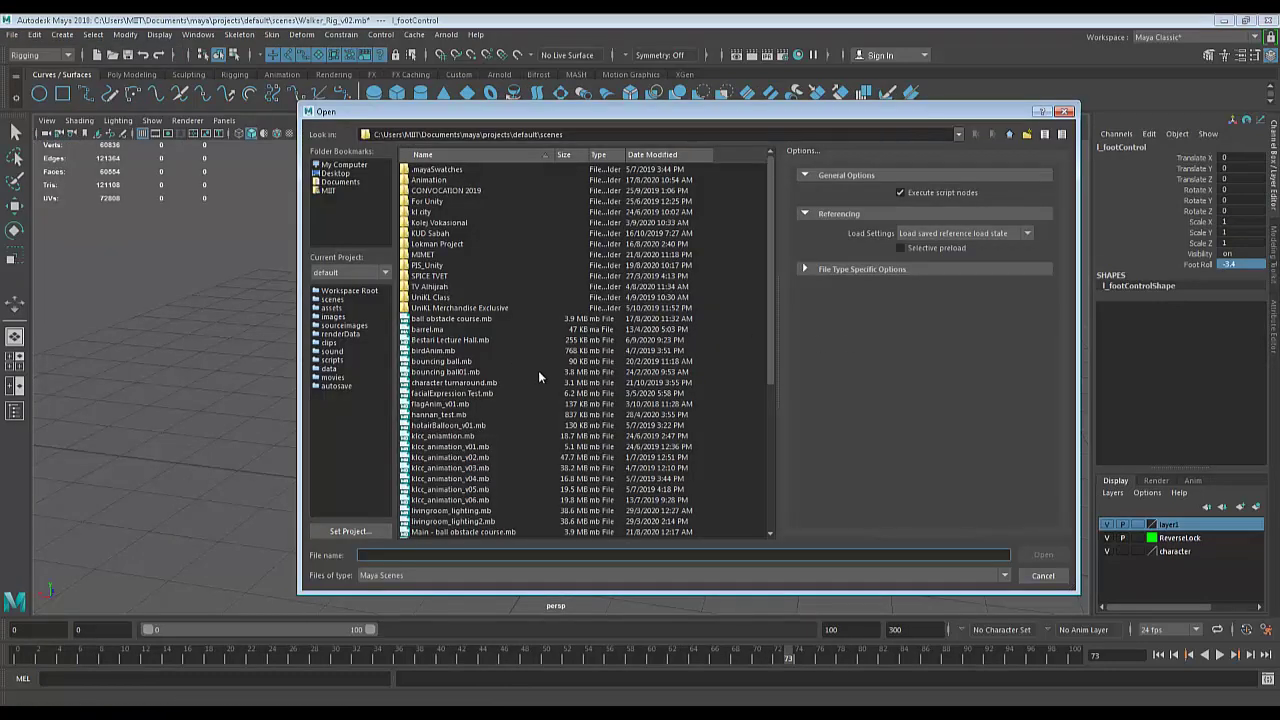
pyautogui.scroll(-3, 538, 370)
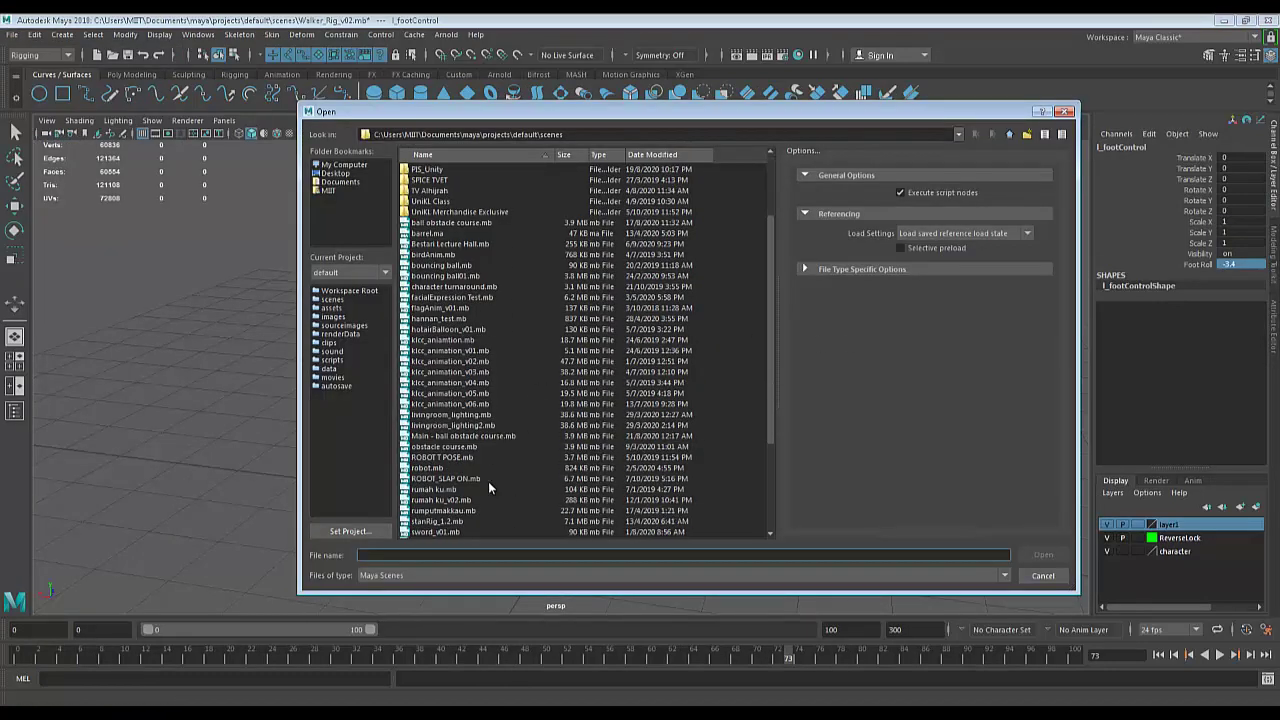
pyautogui.scroll(-4, 488, 481)
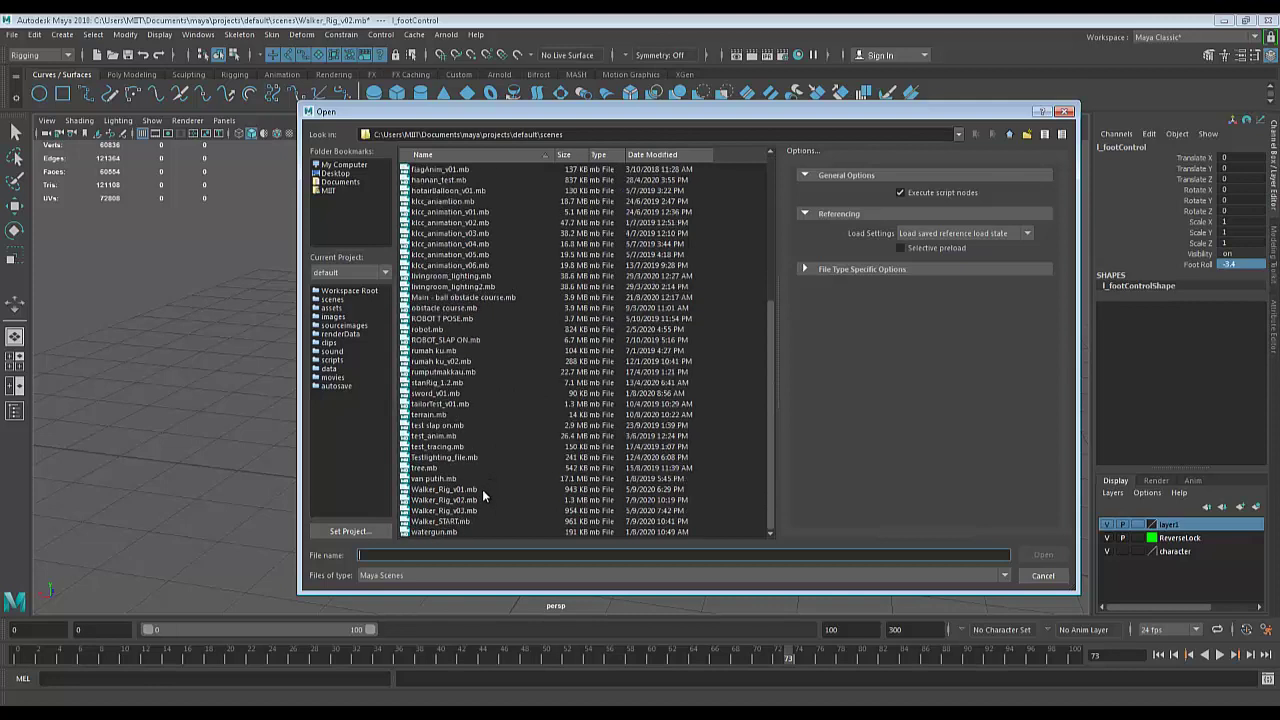
pyautogui.click(455, 490)
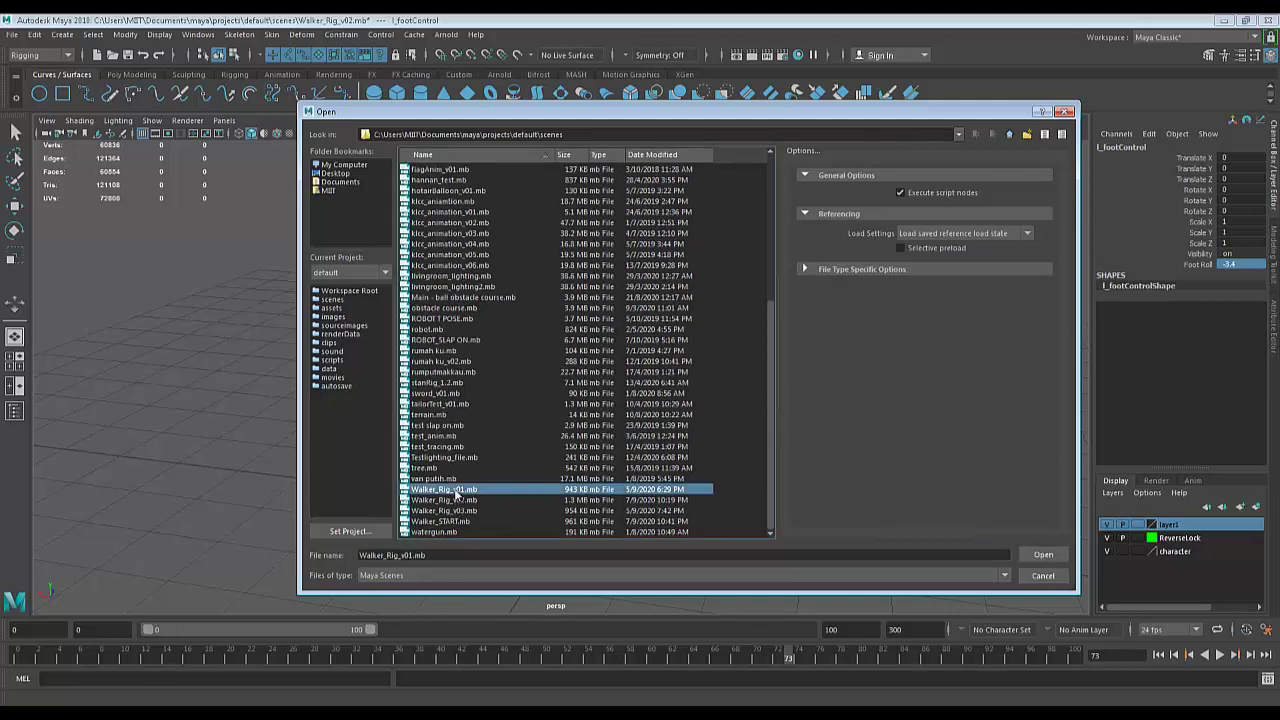
pyautogui.doubleClick(446, 522)
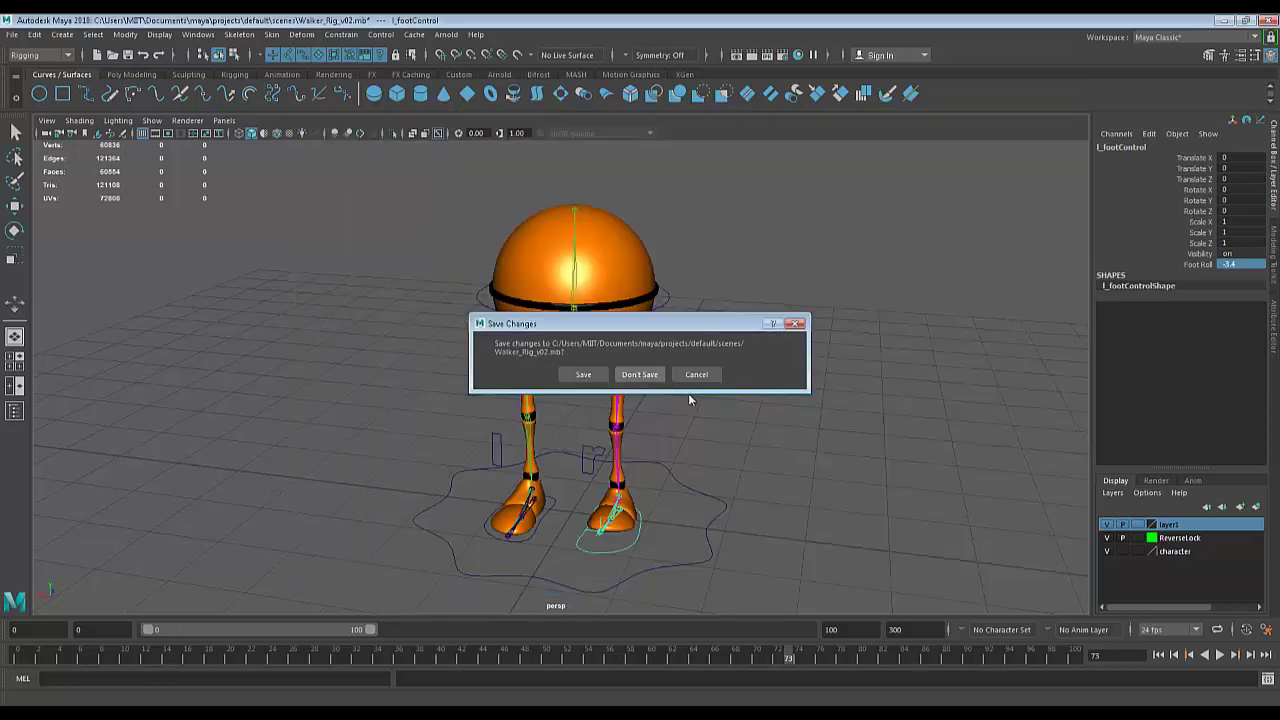
pyautogui.click(611, 378)
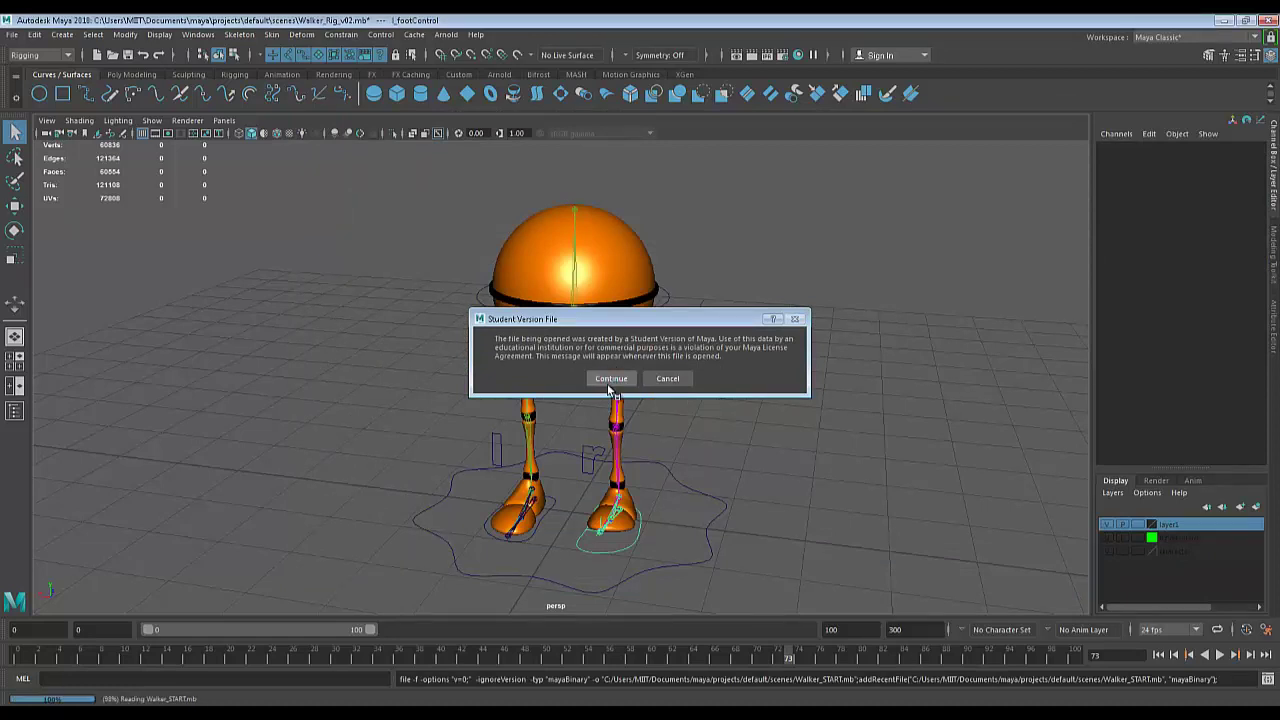
pyautogui.press('space')
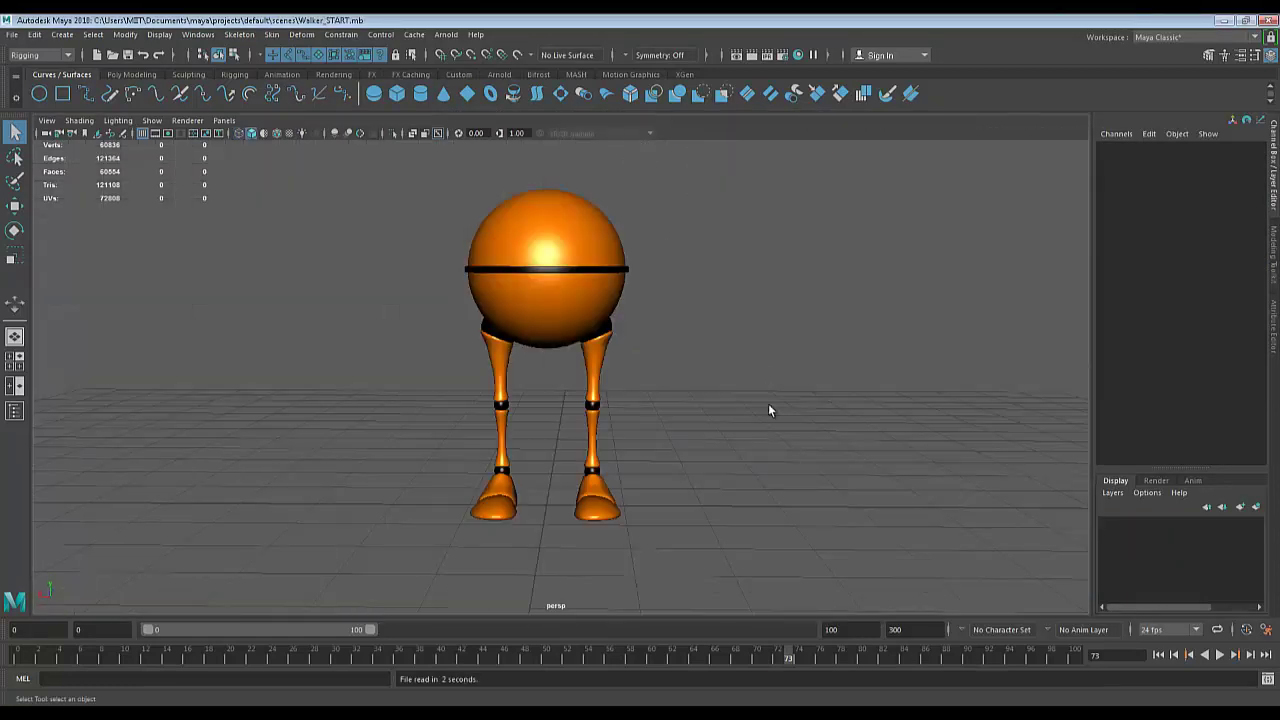
# Examine the unrigged walker model from several angles in perspective and from the side view.
pyautogui.keyDown('alt'); pyautogui.moveTo(768, 405); pyautogui.dragTo(684, 477); pyautogui.keyUp('alt')
pyautogui.scroll(3, 687, 455)
pyautogui.keyDown('alt'); pyautogui.moveTo(714, 482); pyautogui.dragTo(718, 517, button='middle'); pyautogui.keyUp('alt')
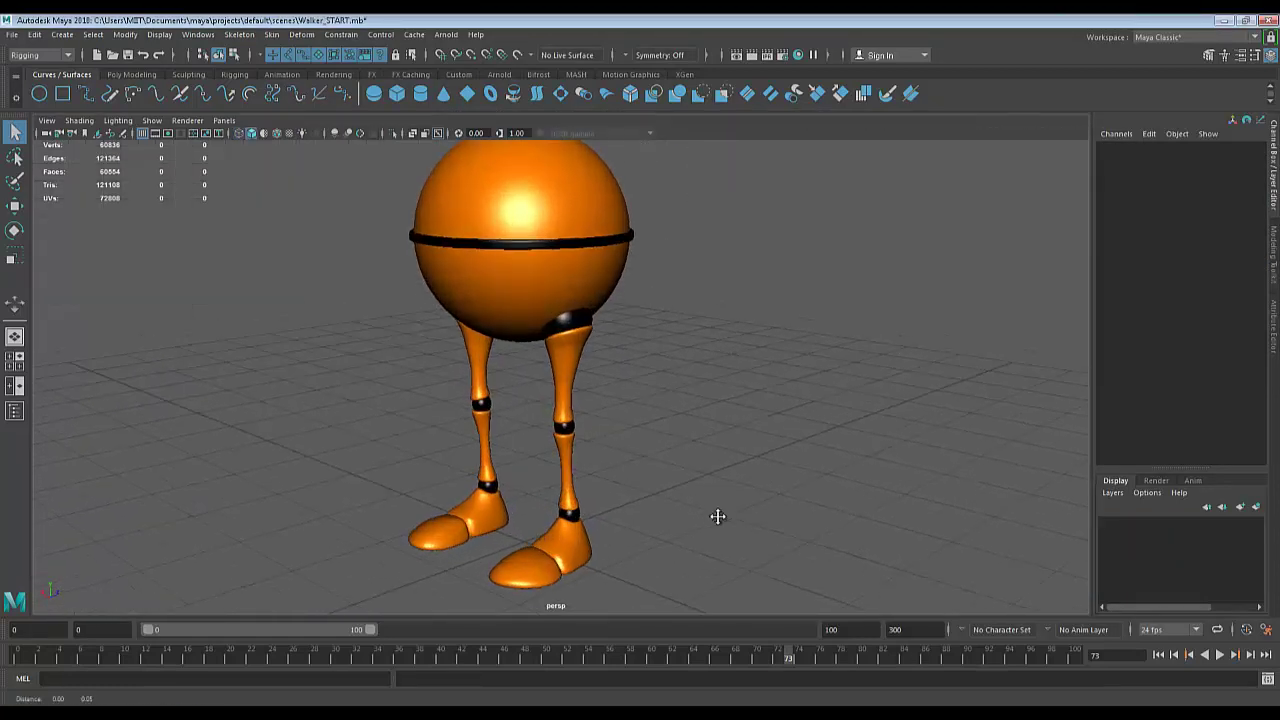
pyautogui.scroll(-4, 722, 517)
pyautogui.keyDown('alt'); pyautogui.moveTo(811, 480); pyautogui.dragTo(727, 472); pyautogui.keyUp('alt')
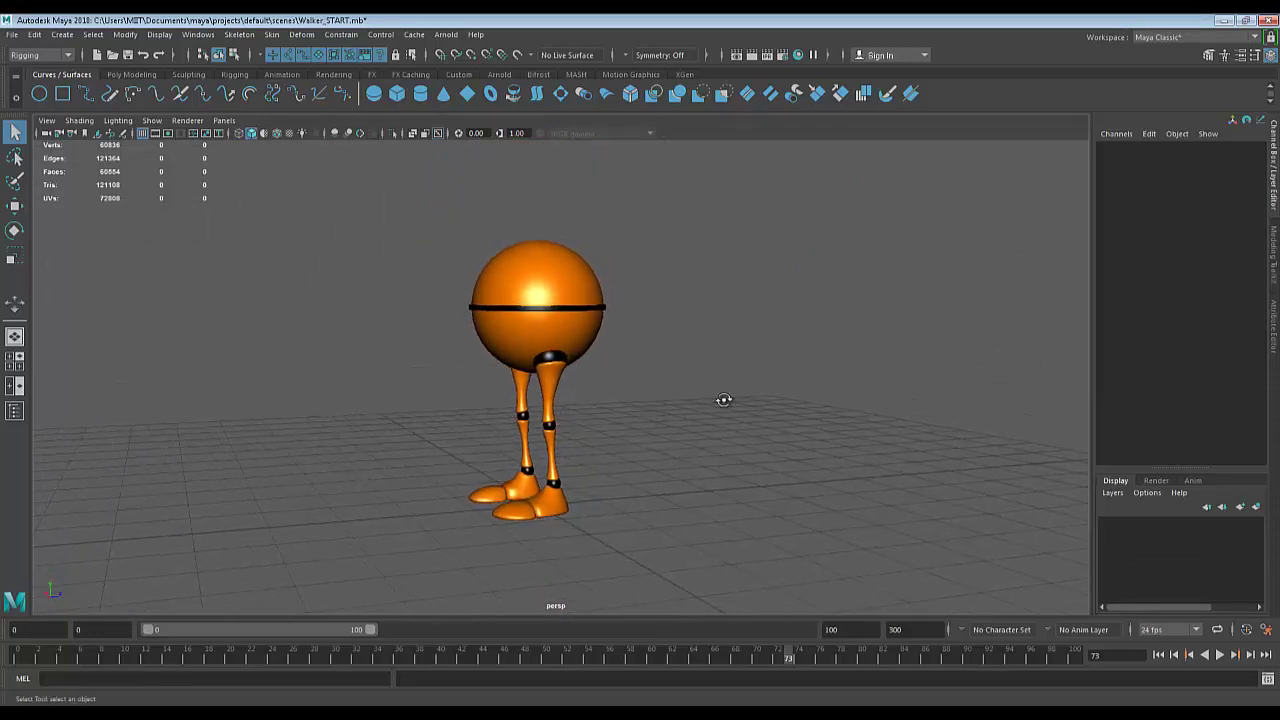
pyautogui.keyDown('alt'); pyautogui.moveTo(723, 400); pyautogui.dragTo(659, 398); pyautogui.keyUp('alt')
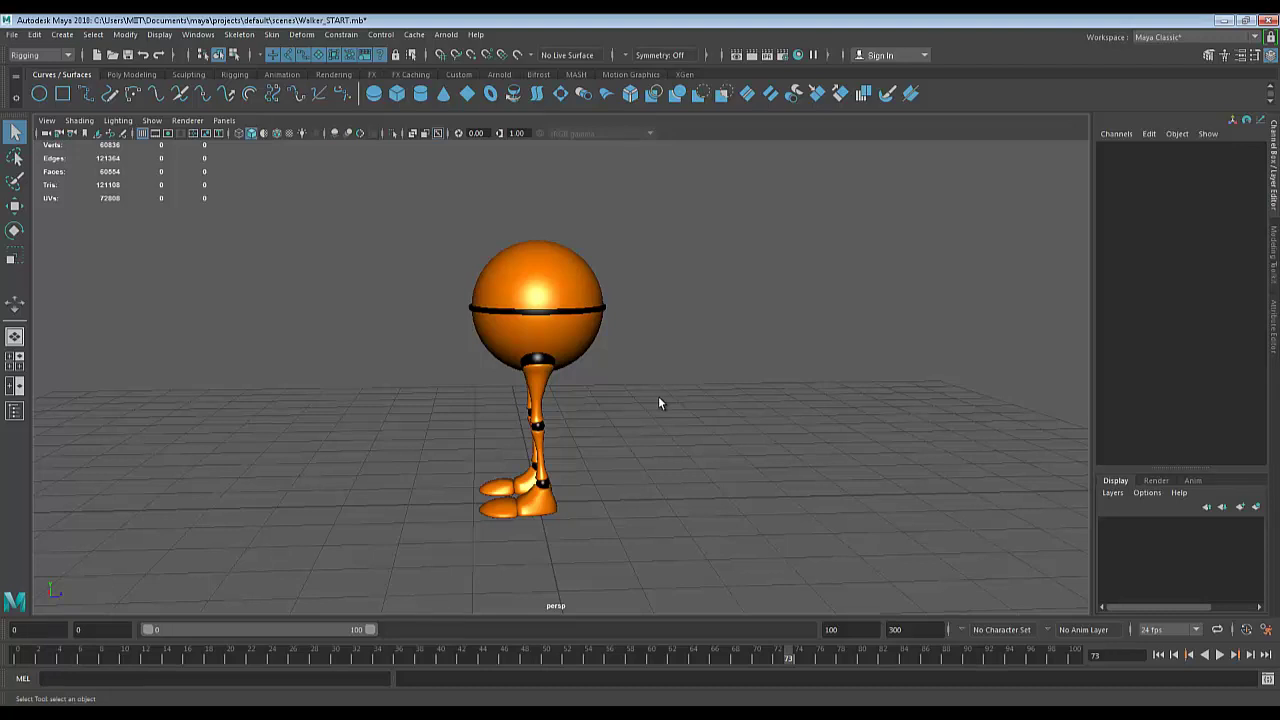
pyautogui.press('space')
pyautogui.press('space')
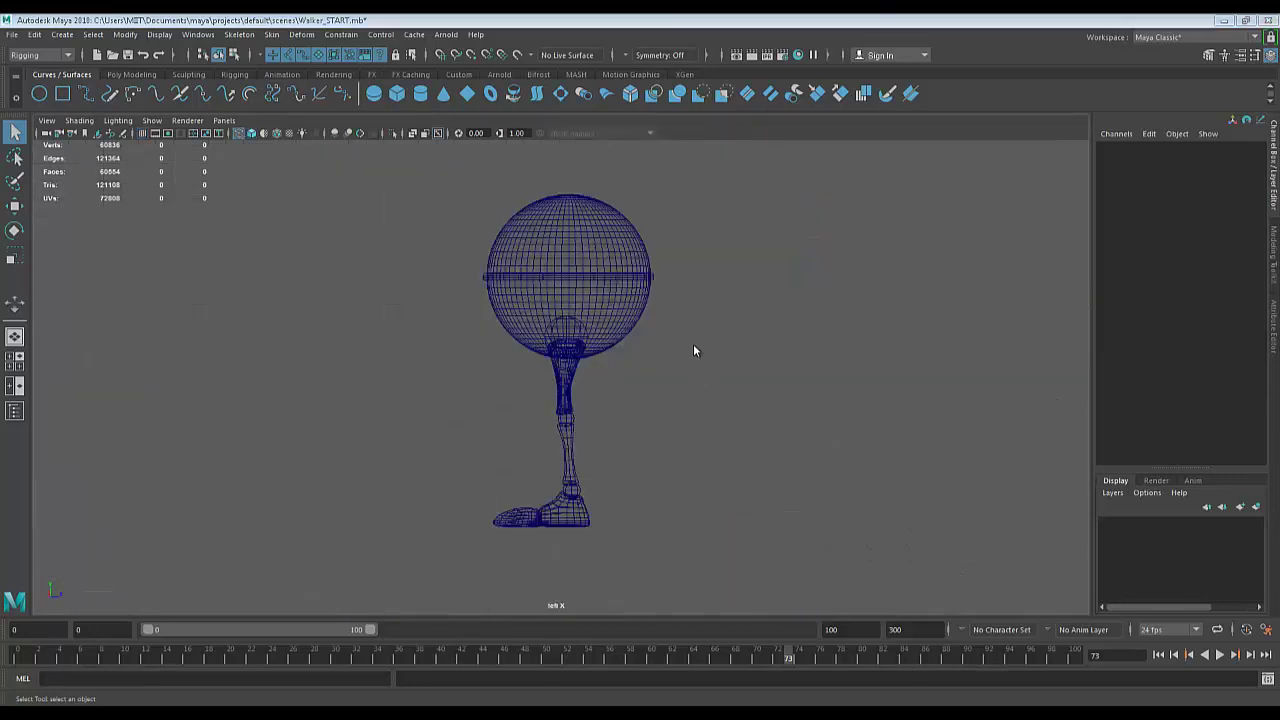
pyautogui.press('space')
pyautogui.press('space')
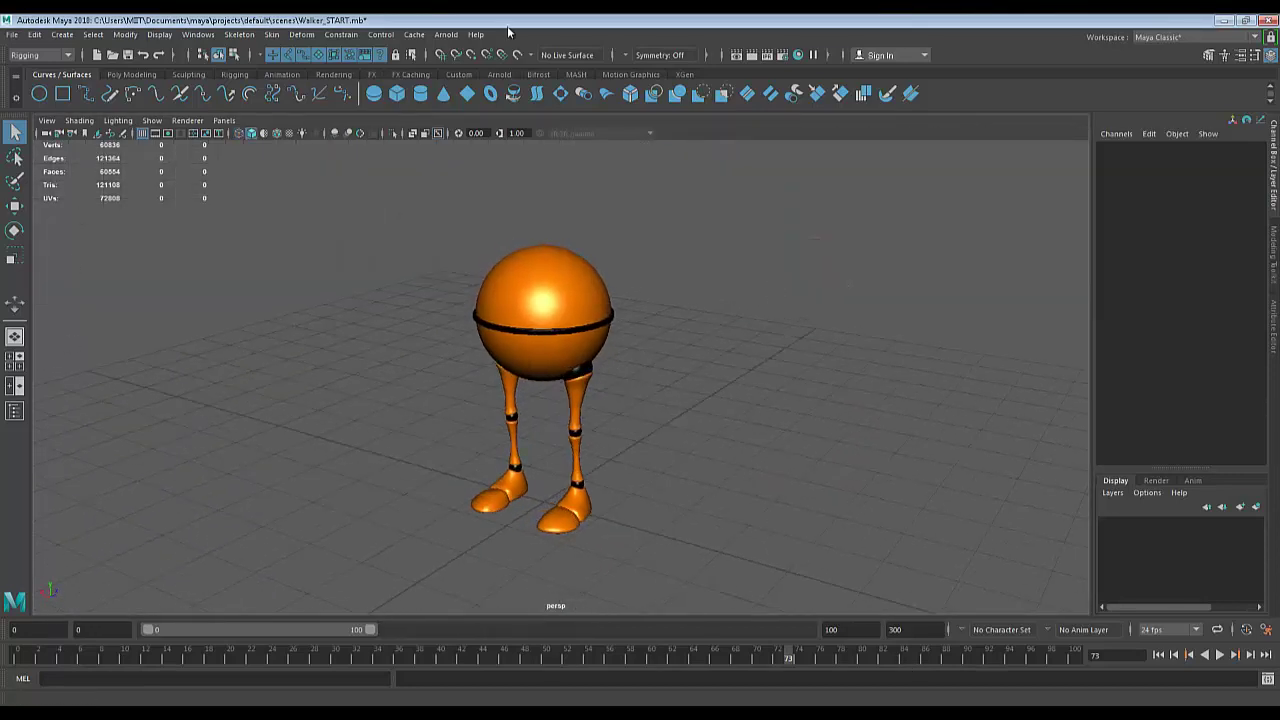
# Show the Outliner and narrow it to leave more room for the viewport.
pyautogui.click(189, 35)
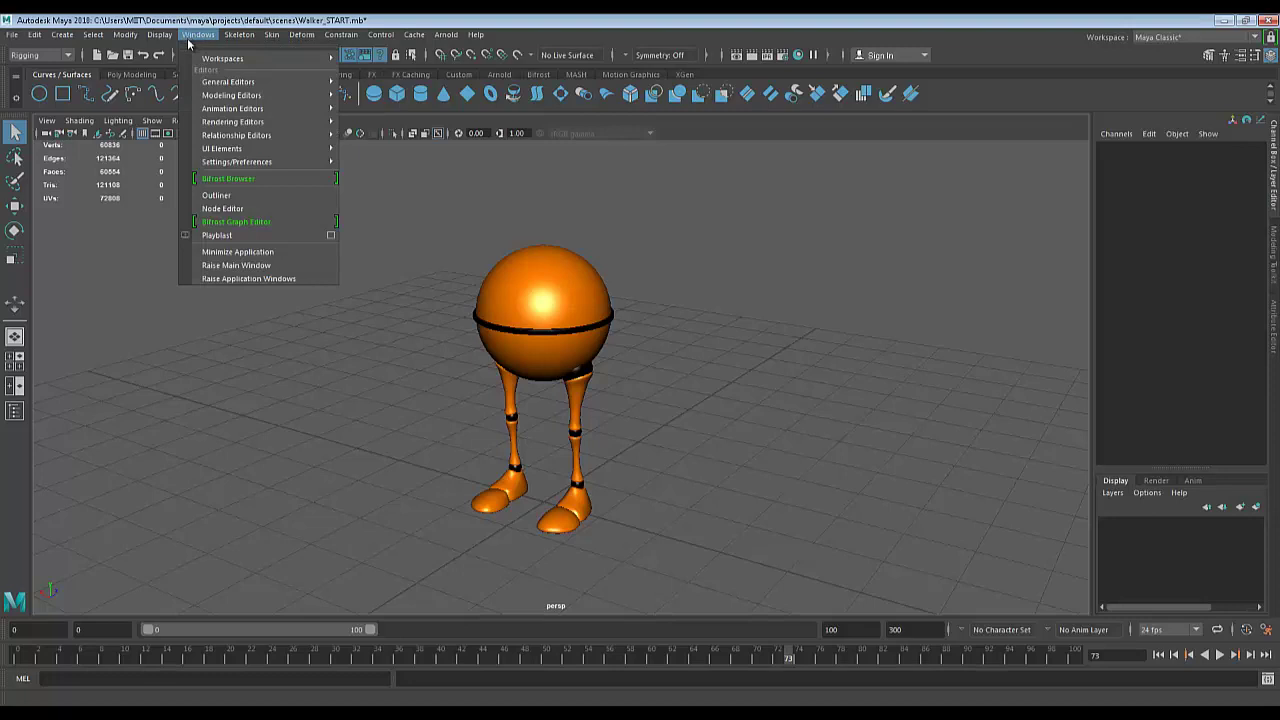
pyautogui.click(220, 195)
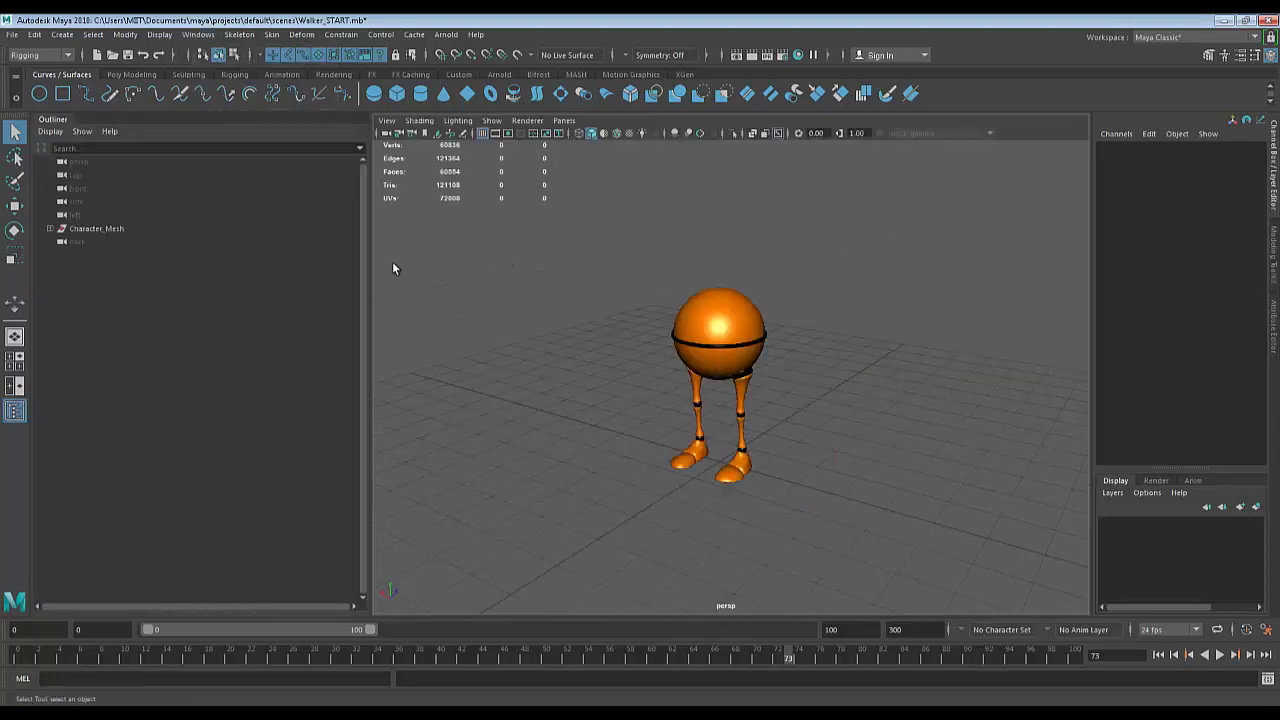
pyautogui.moveTo(364, 272); pyautogui.dragTo(262, 270)
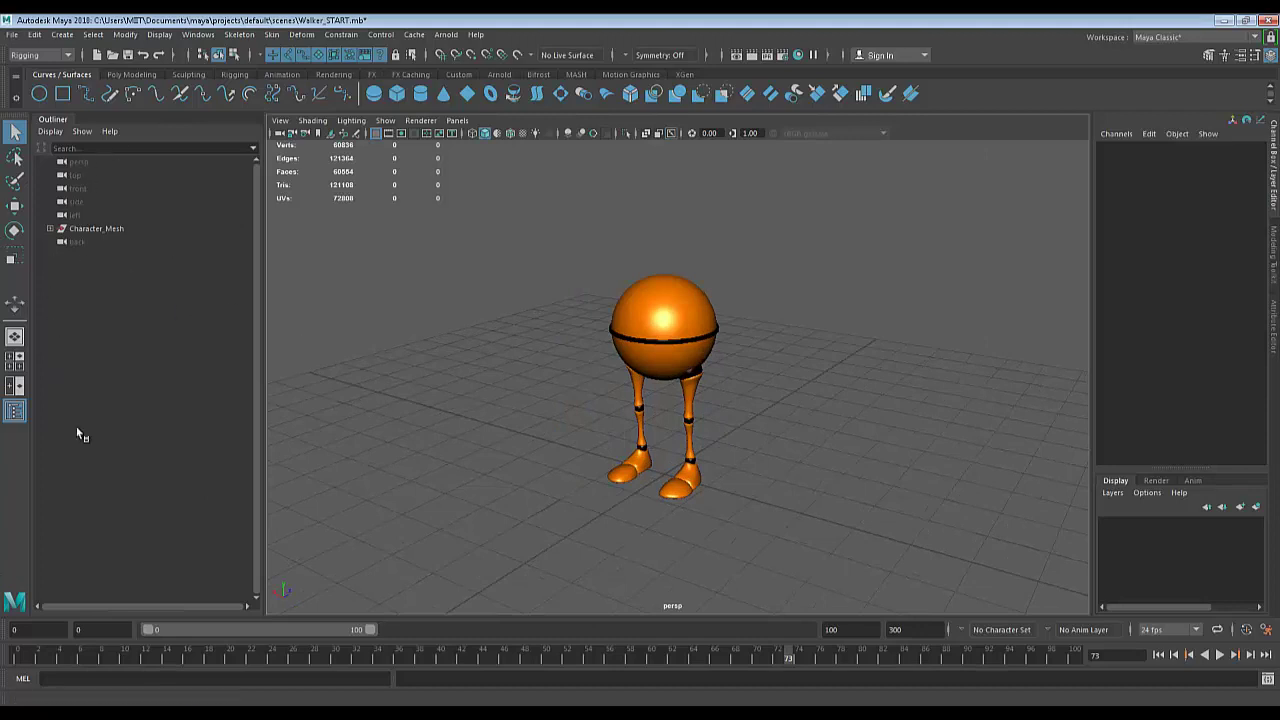
pyautogui.click(198, 34)
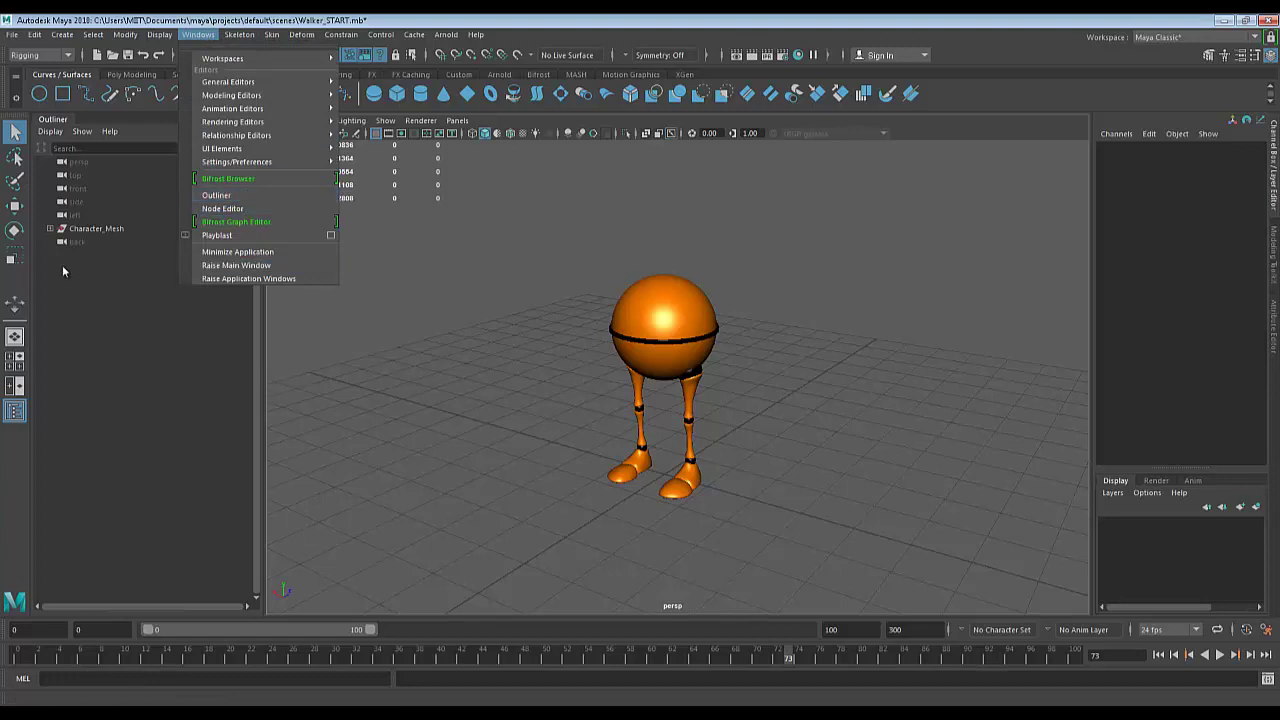
# Examine the Character_Mesh hierarchy by expanding it and selecting its Hips_GRP and Leg_GRP subgroups in turn.
pyautogui.click(88, 229)
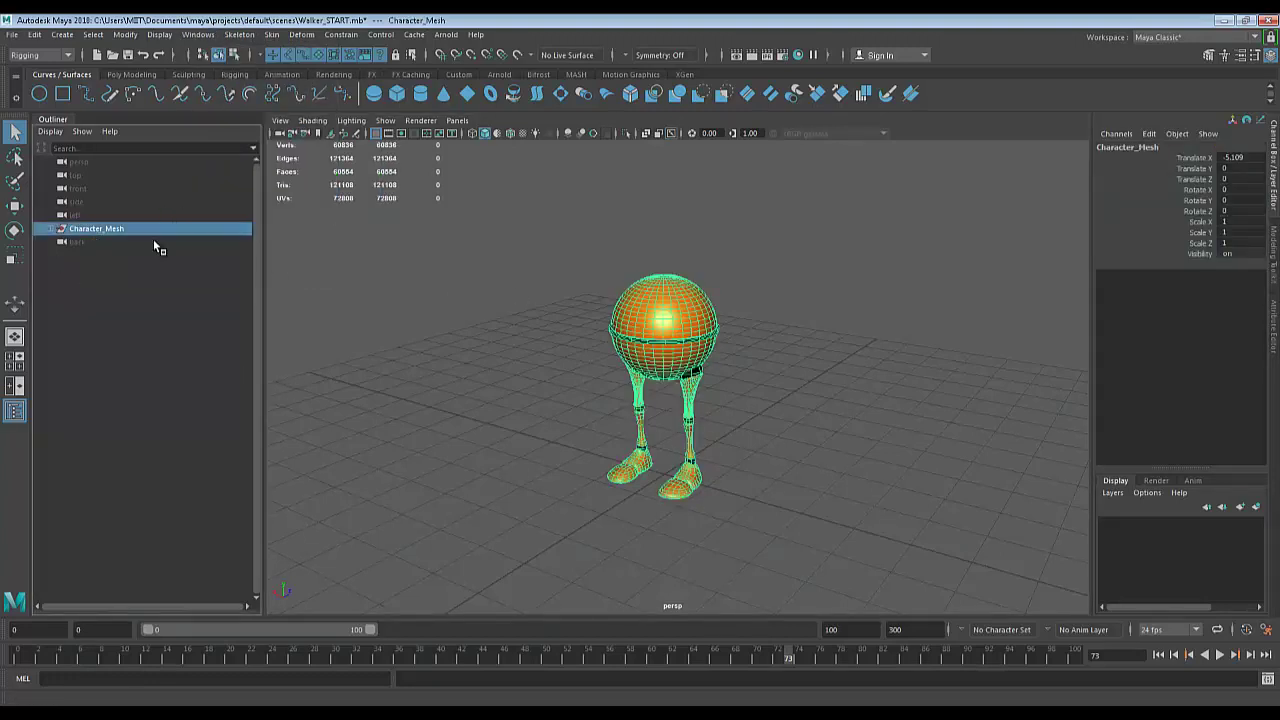
pyautogui.click(49, 229)
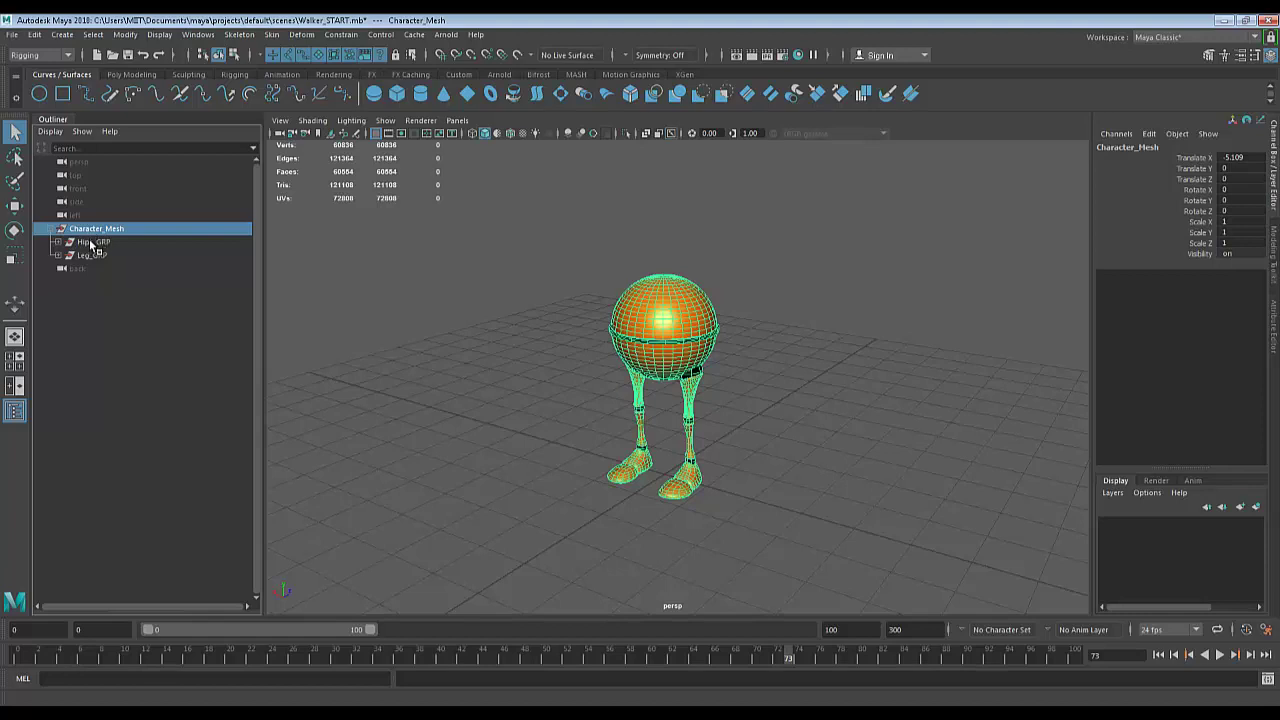
pyautogui.click(90, 244)
pyautogui.click(94, 256)
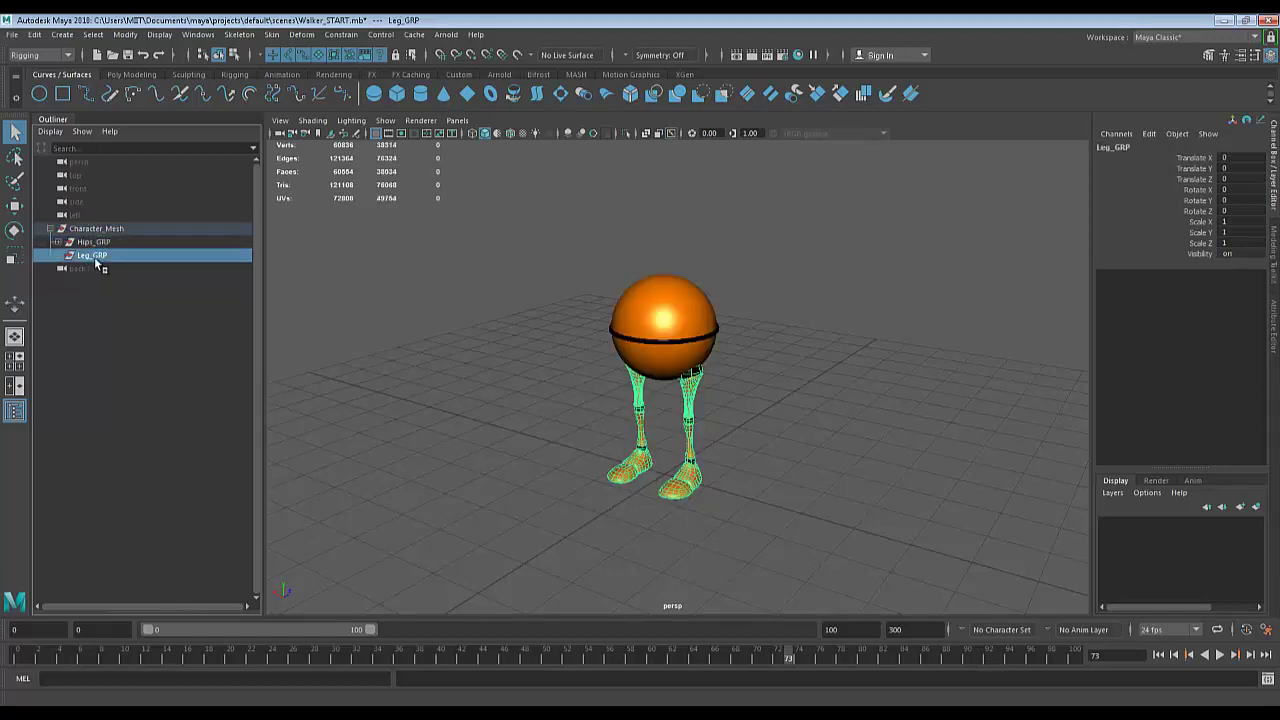
pyautogui.click(92, 242)
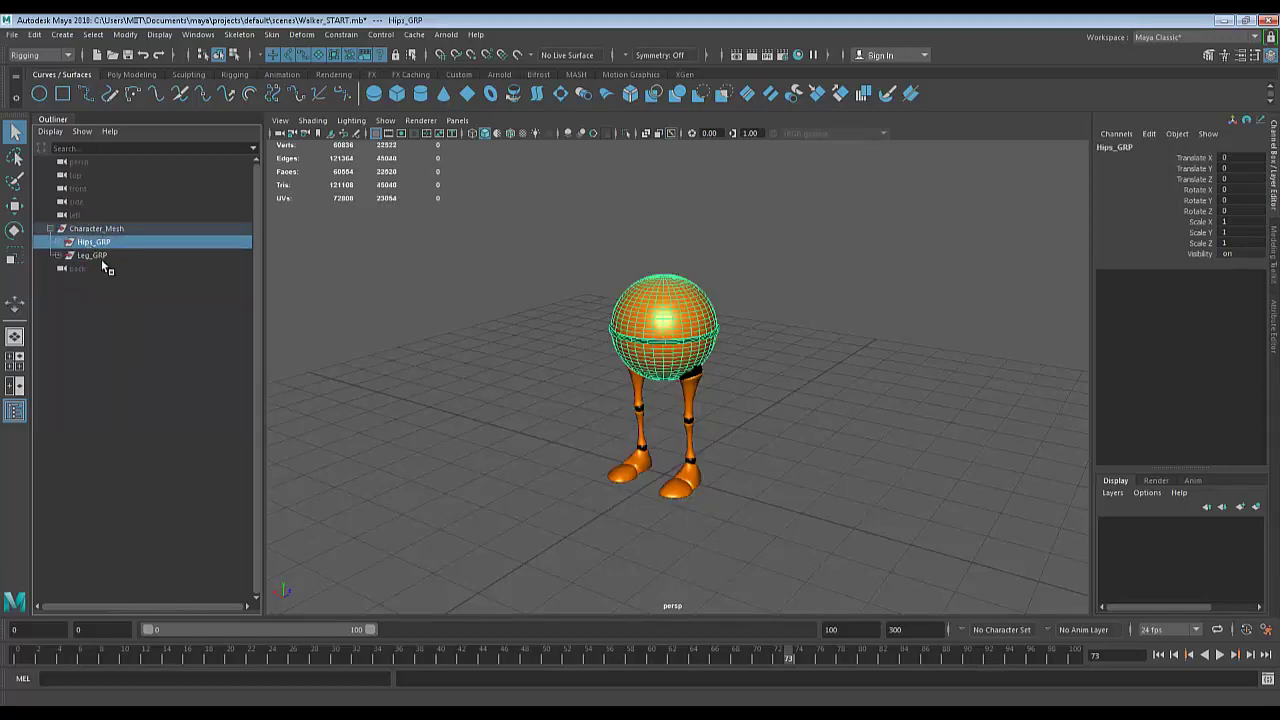
pyautogui.click(97, 256)
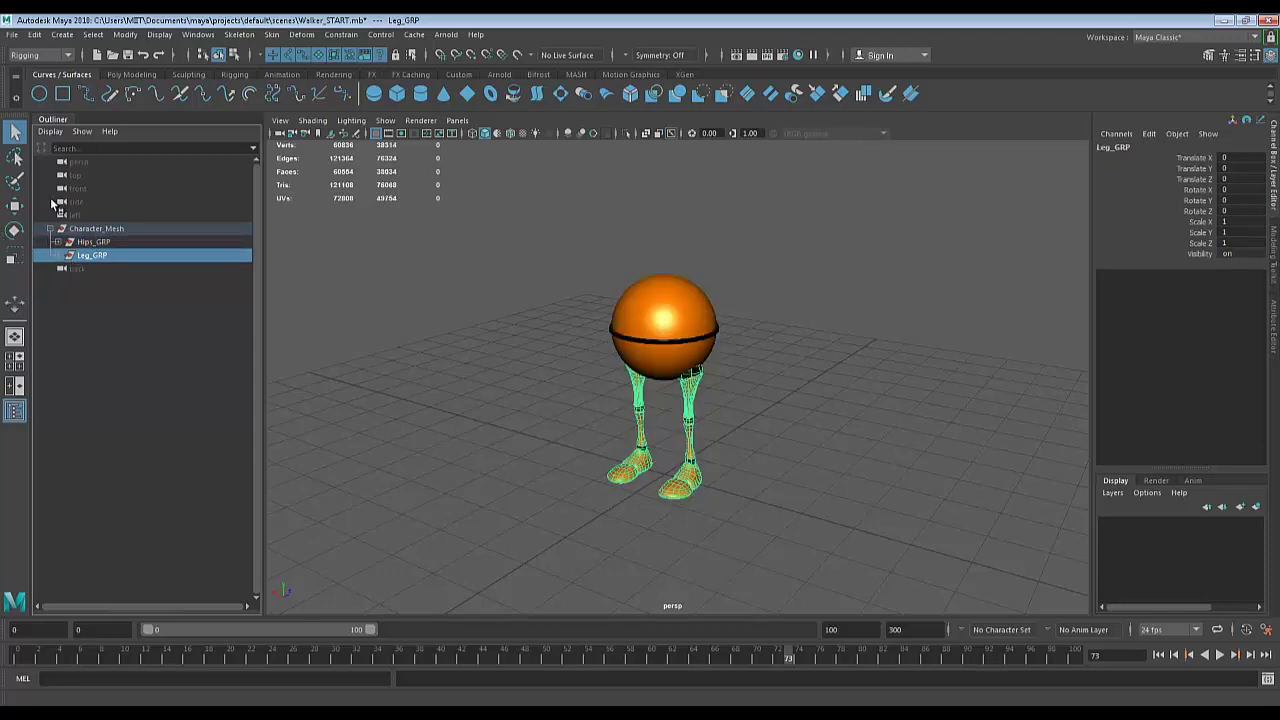
pyautogui.click(105, 241)
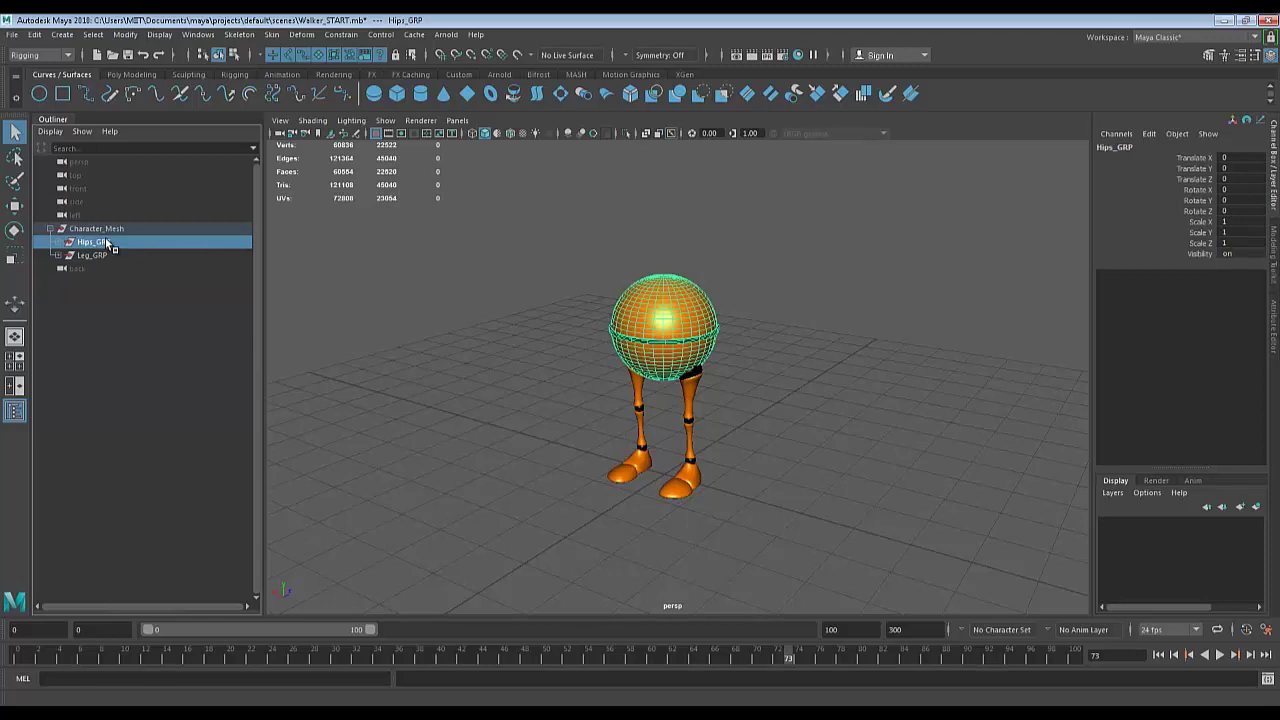
# Collapse and select the Character_Mesh group, create a display layer from it, and name the layer Character.
pyautogui.click(49, 231)
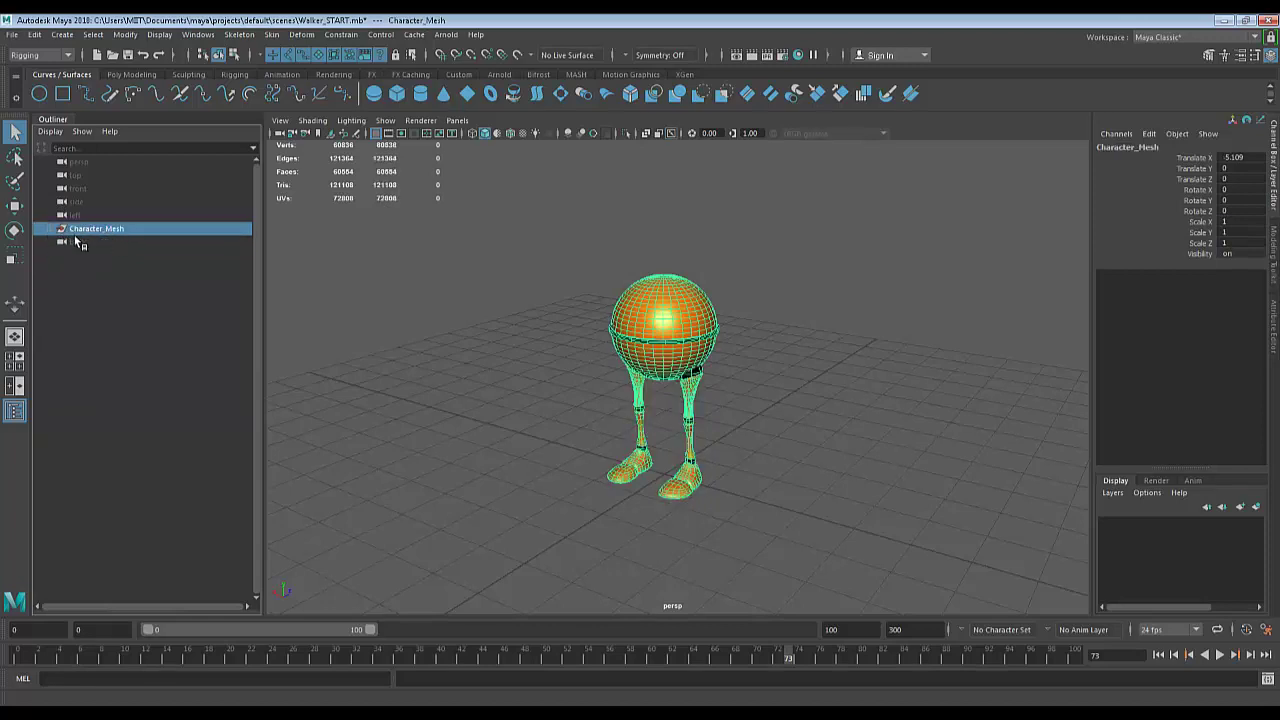
pyautogui.keyDown('alt'); pyautogui.moveTo(760, 430); pyautogui.dragTo(846, 450); pyautogui.keyUp('alt')
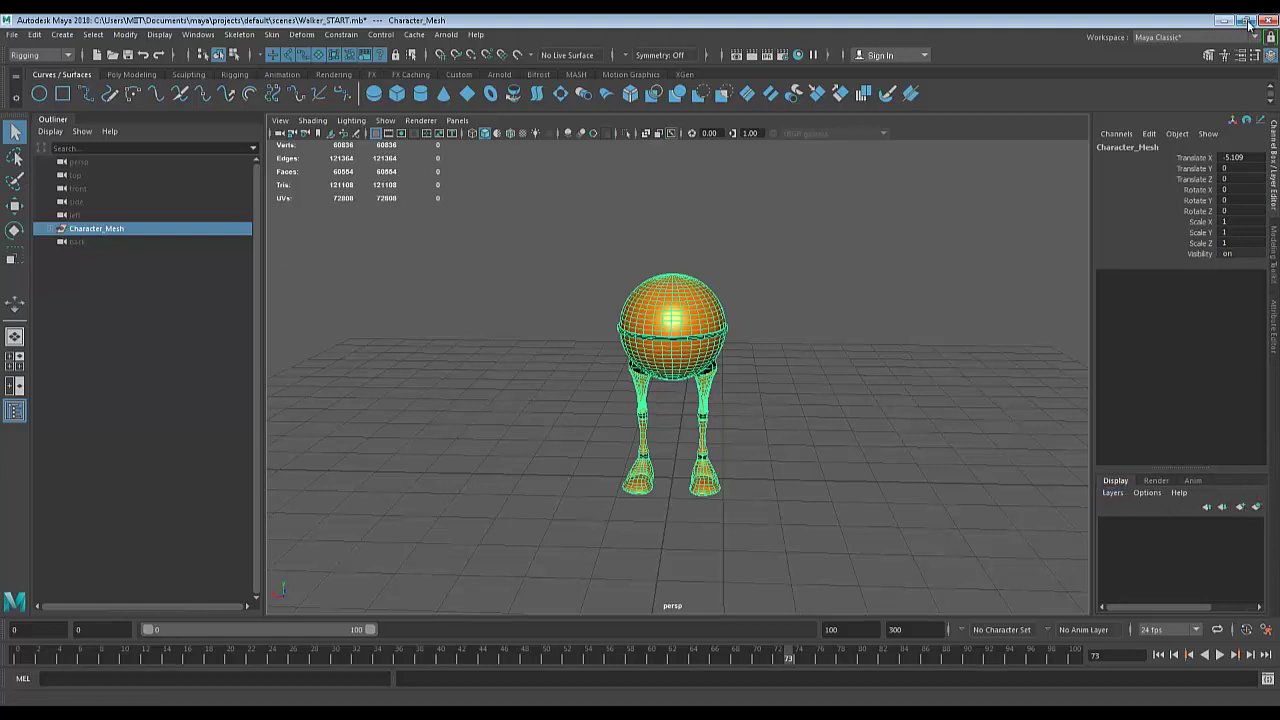
pyautogui.click(1271, 57)
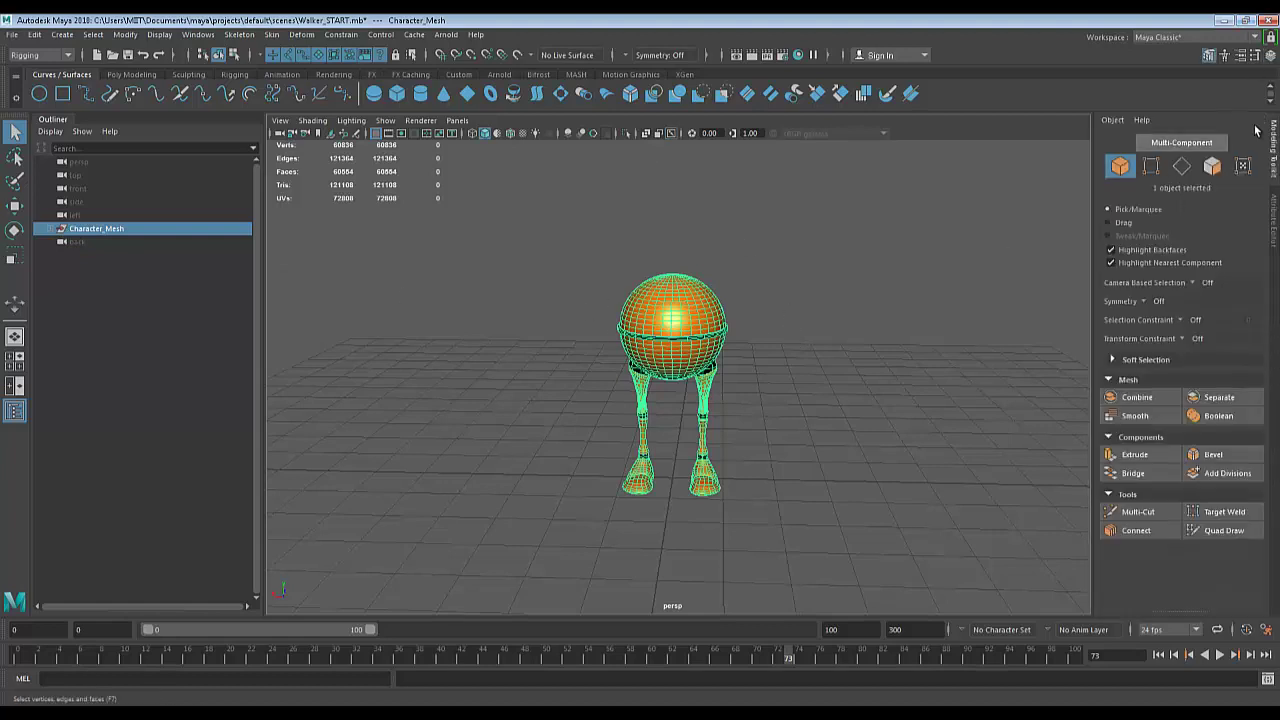
pyautogui.click(1272, 58)
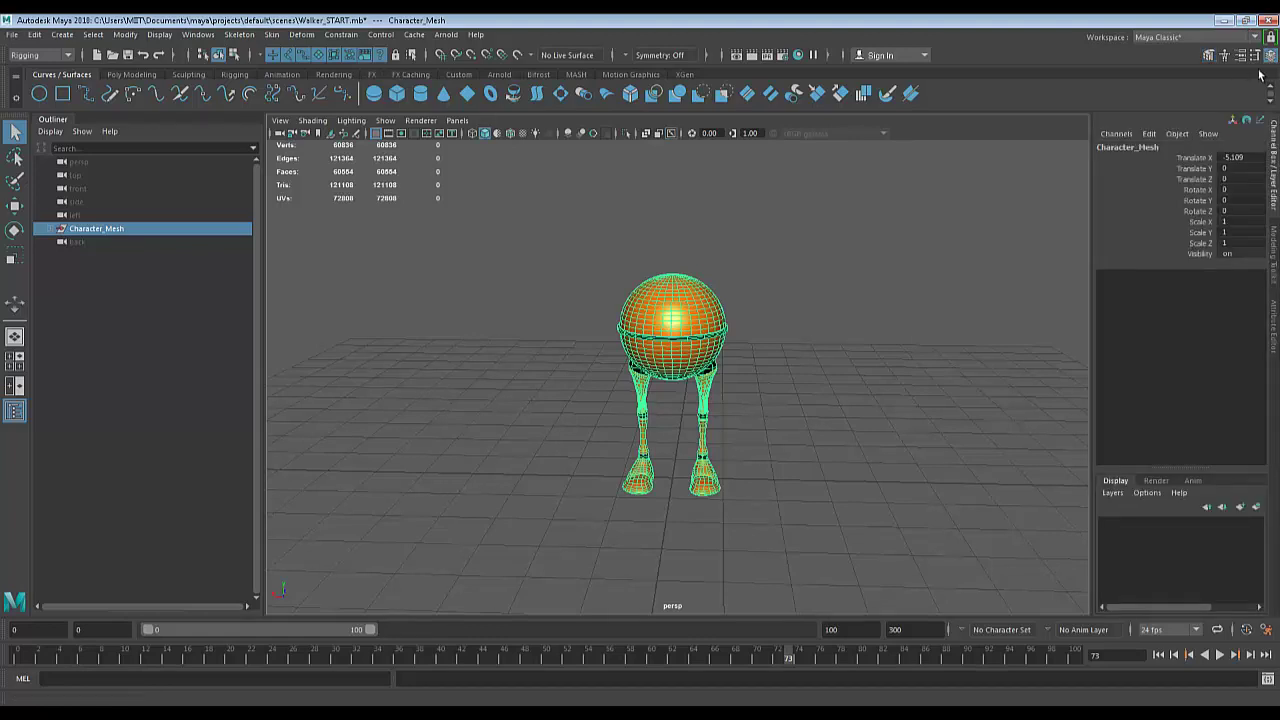
pyautogui.click(1256, 509)
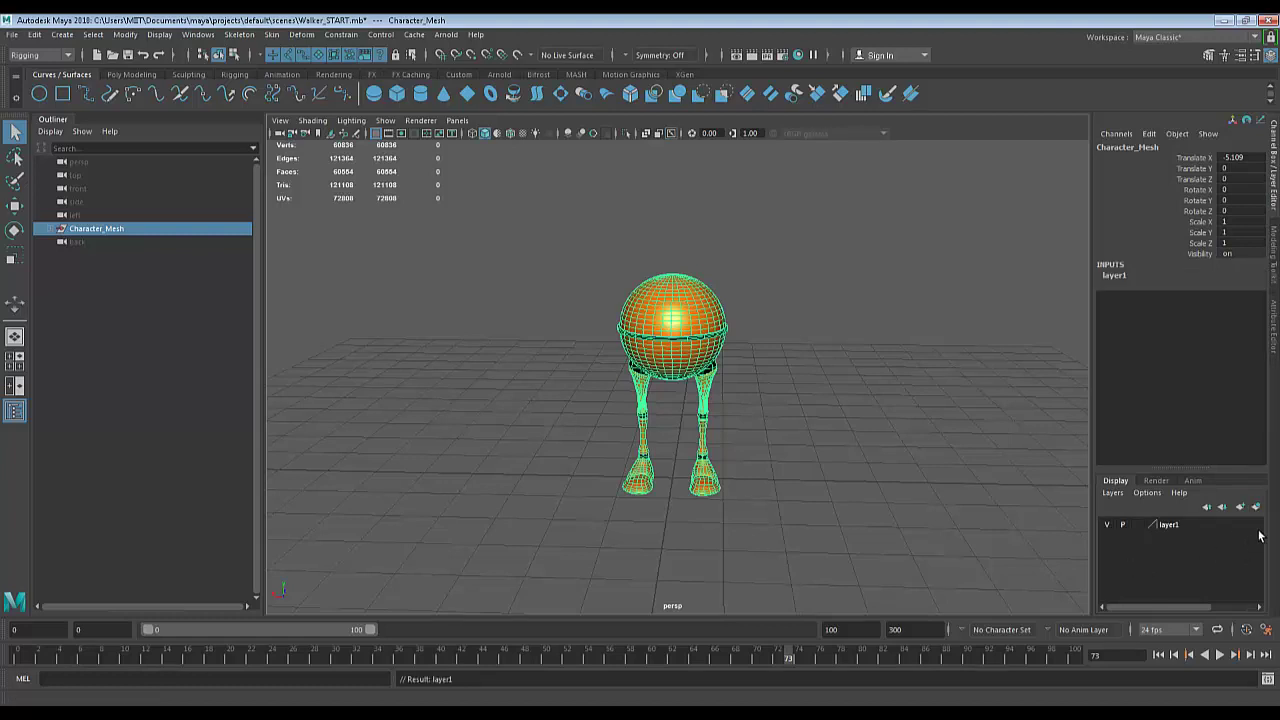
pyautogui.click(1165, 525)
pyautogui.doubleClick(1169, 526)
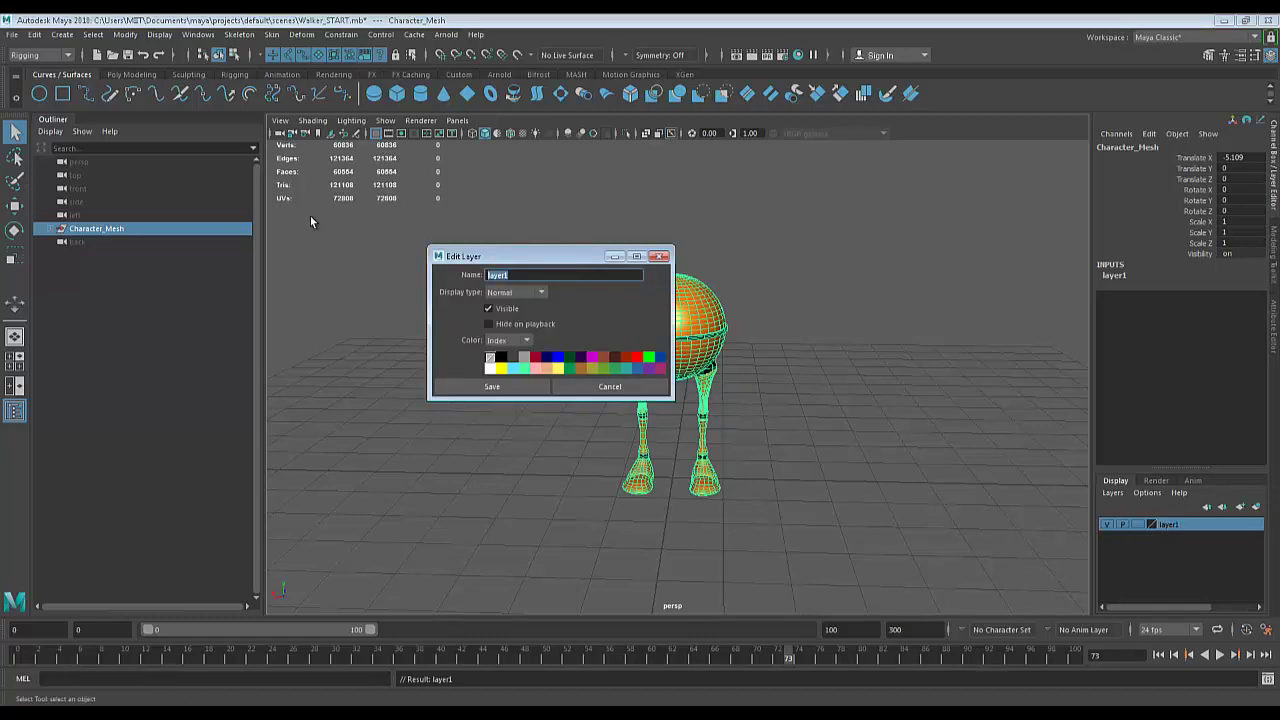
pyautogui.write('Character')
pyautogui.press('Return')
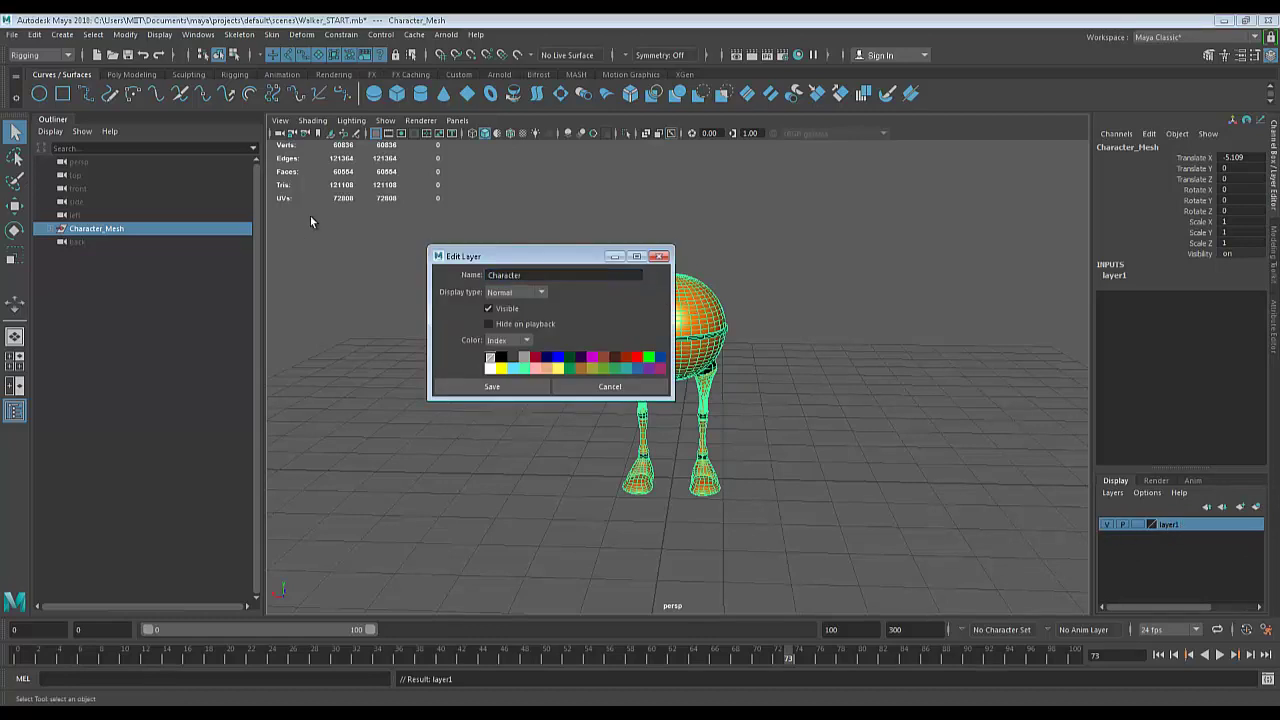
pyautogui.click(477, 390)
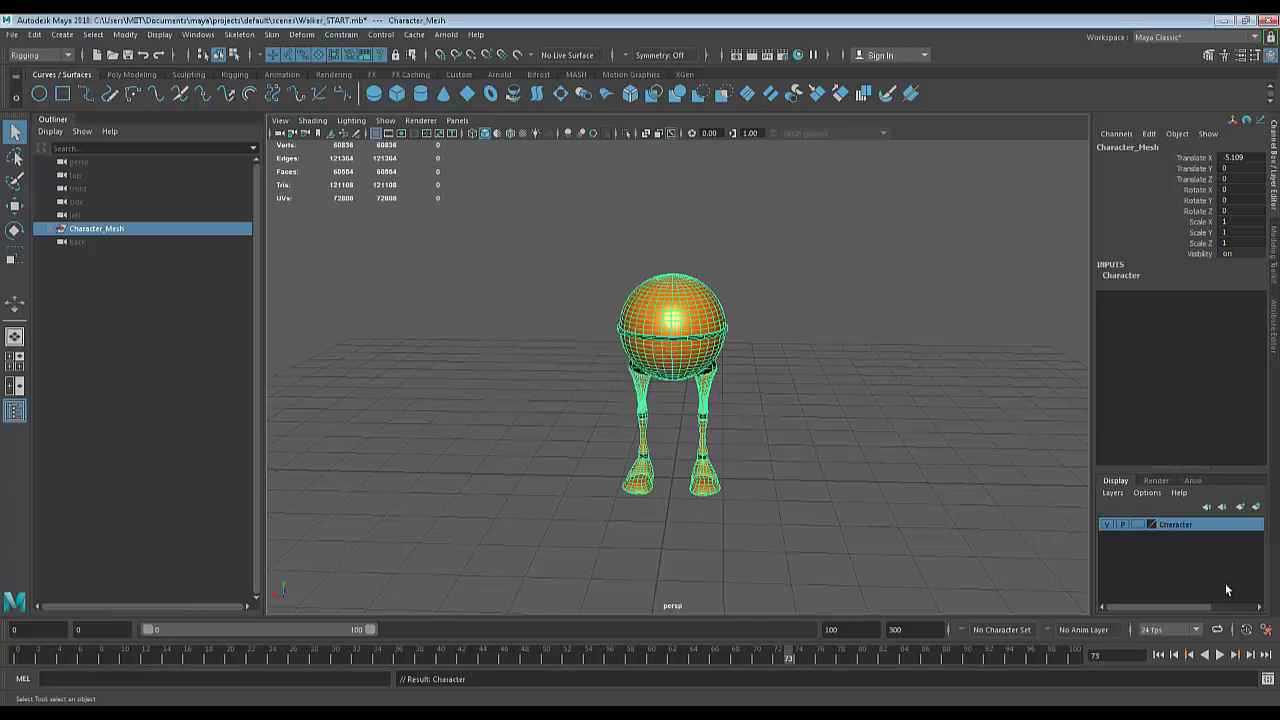
# Check the Character layer by toggling its visibility and selecting the walker's body and leg parts in the viewport.
pyautogui.click(1108, 525)
pyautogui.click(1108, 525)
pyautogui.keyDown('alt'); pyautogui.moveTo(831, 489); pyautogui.dragTo(792, 482); pyautogui.keyUp('alt')
pyautogui.scroll(2, 792, 474)
pyautogui.click(789, 340)
pyautogui.moveTo(748, 178); pyautogui.dragTo(580, 400)
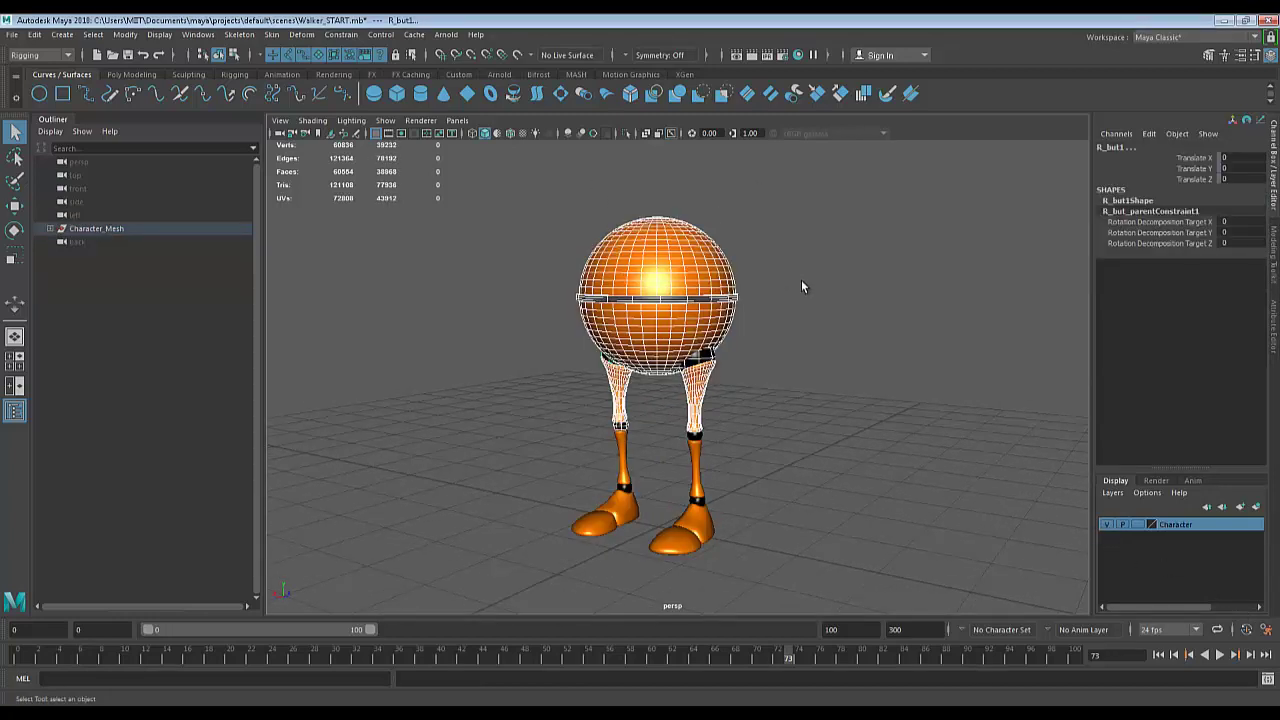
pyautogui.click(801, 279)
pyautogui.click(688, 288)
pyautogui.click(787, 240)
pyautogui.click(673, 328)
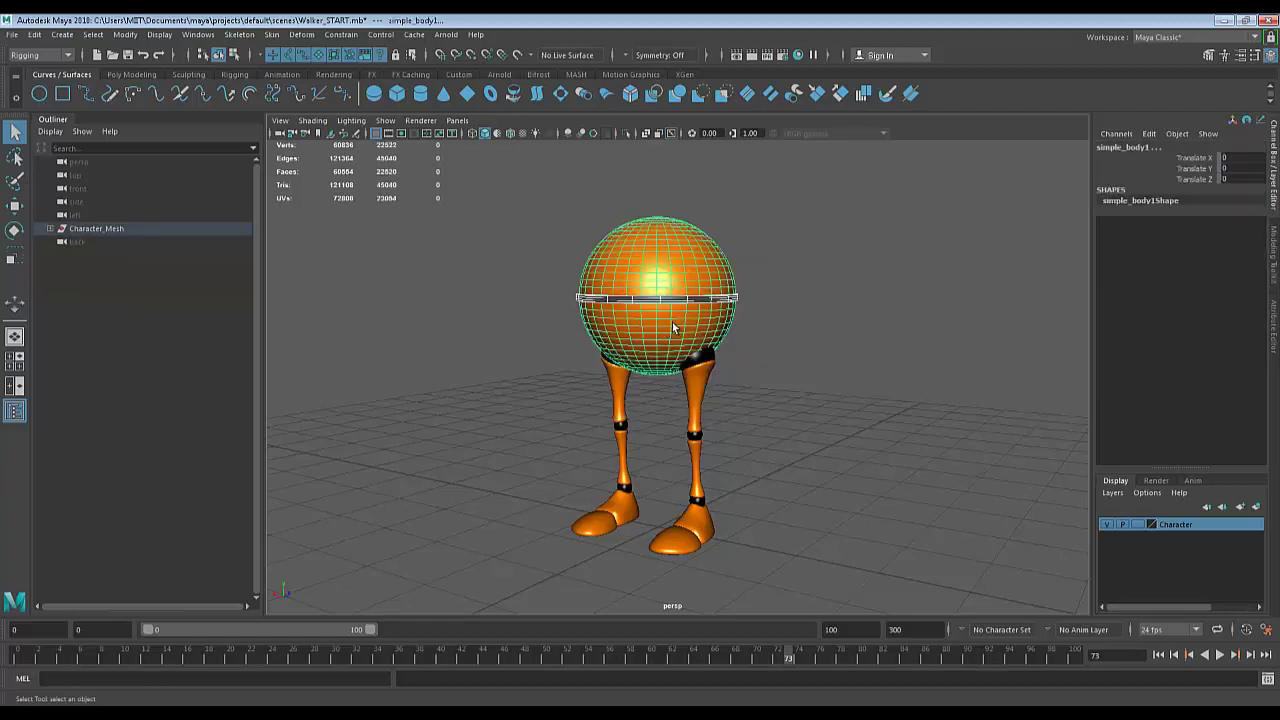
pyautogui.keyDown('alt'); pyautogui.moveTo(673, 328); pyautogui.dragTo(725, 333); pyautogui.keyUp('alt')
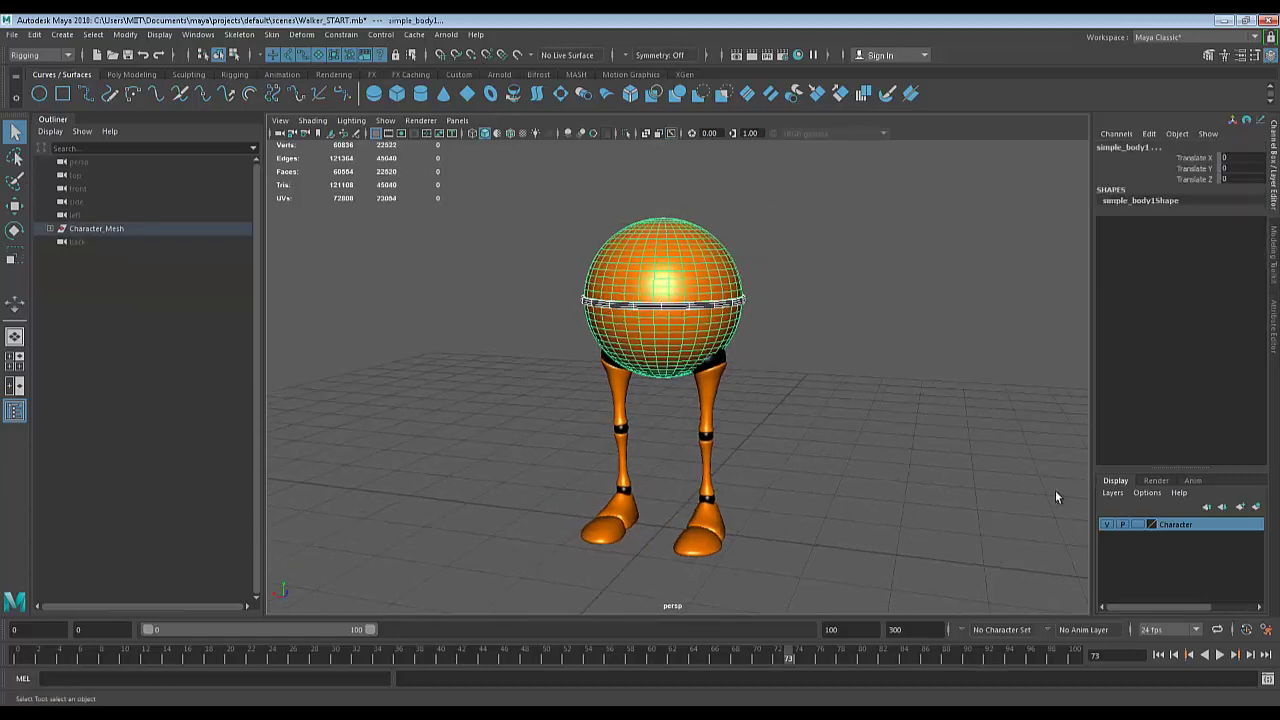
# Set the Character layer to Template display and test selecting the walker mesh in the perspective view.
pyautogui.click(1137, 524)
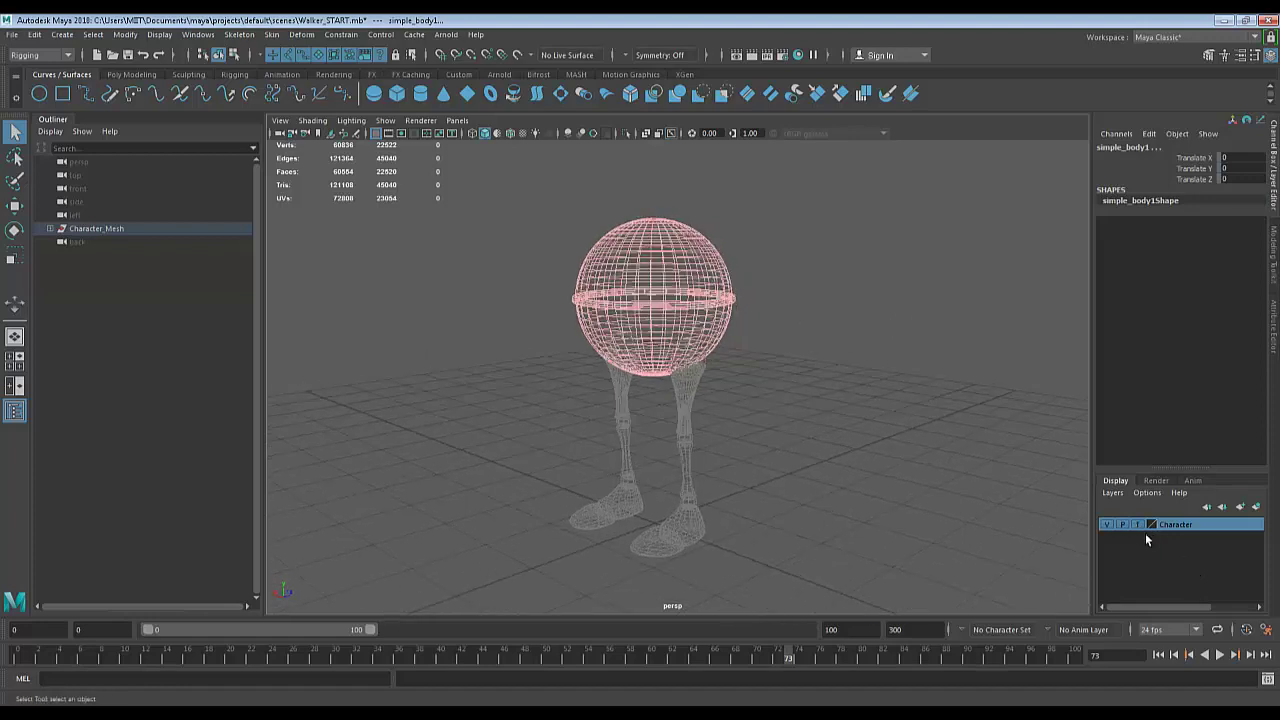
pyautogui.click(923, 417)
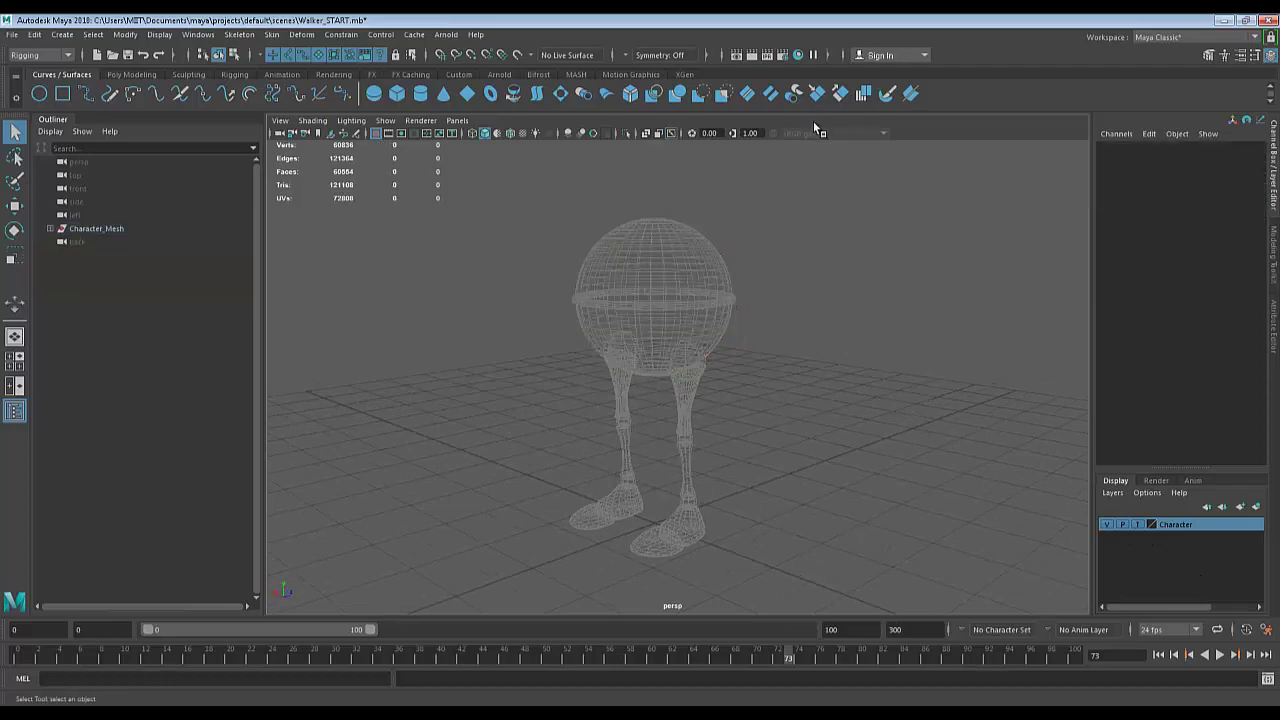
pyautogui.moveTo(805, 305)
pyautogui.keyDown('alt'); pyautogui.mouseDown()
pyautogui.moveTo(786, 320)
pyautogui.moveTo(737, 317)
pyautogui.moveTo(818, 324)
pyautogui.mouseUp(); pyautogui.keyUp('alt')
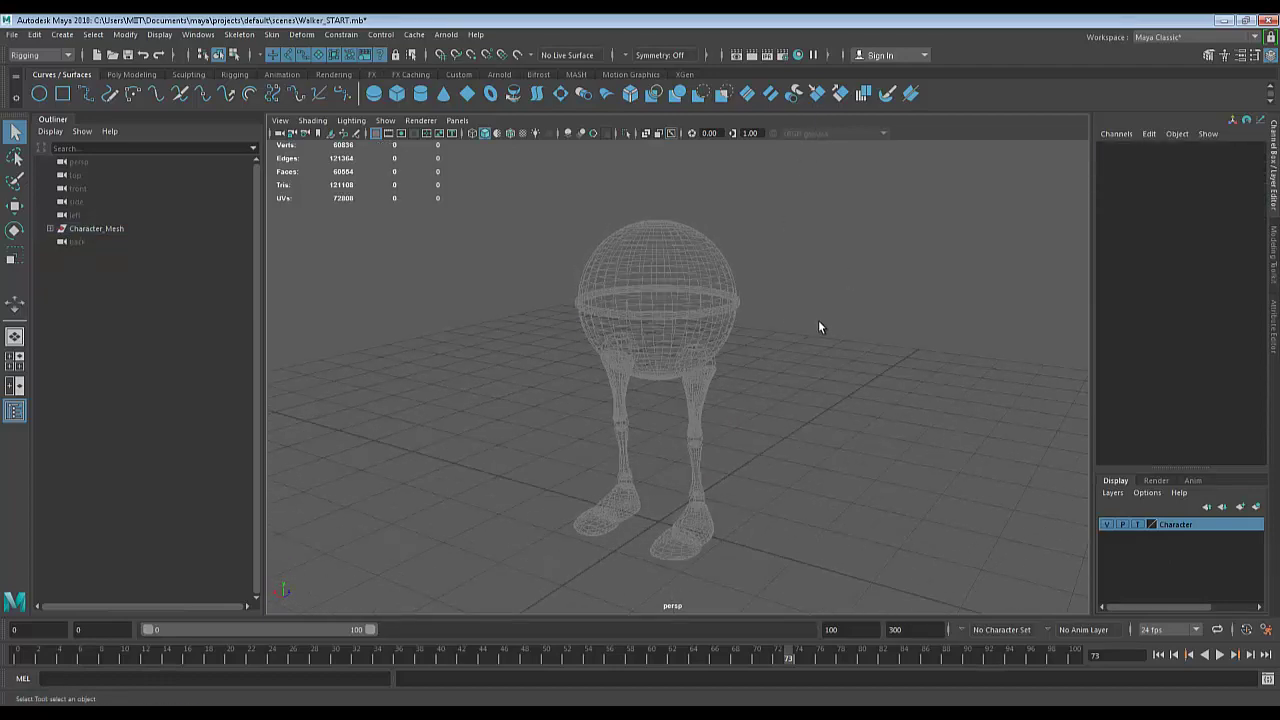
pyautogui.keyDown('alt'); pyautogui.moveTo(817, 406); pyautogui.dragTo(745, 407); pyautogui.keyUp('alt')
pyautogui.moveTo(843, 252); pyautogui.dragTo(598, 466)
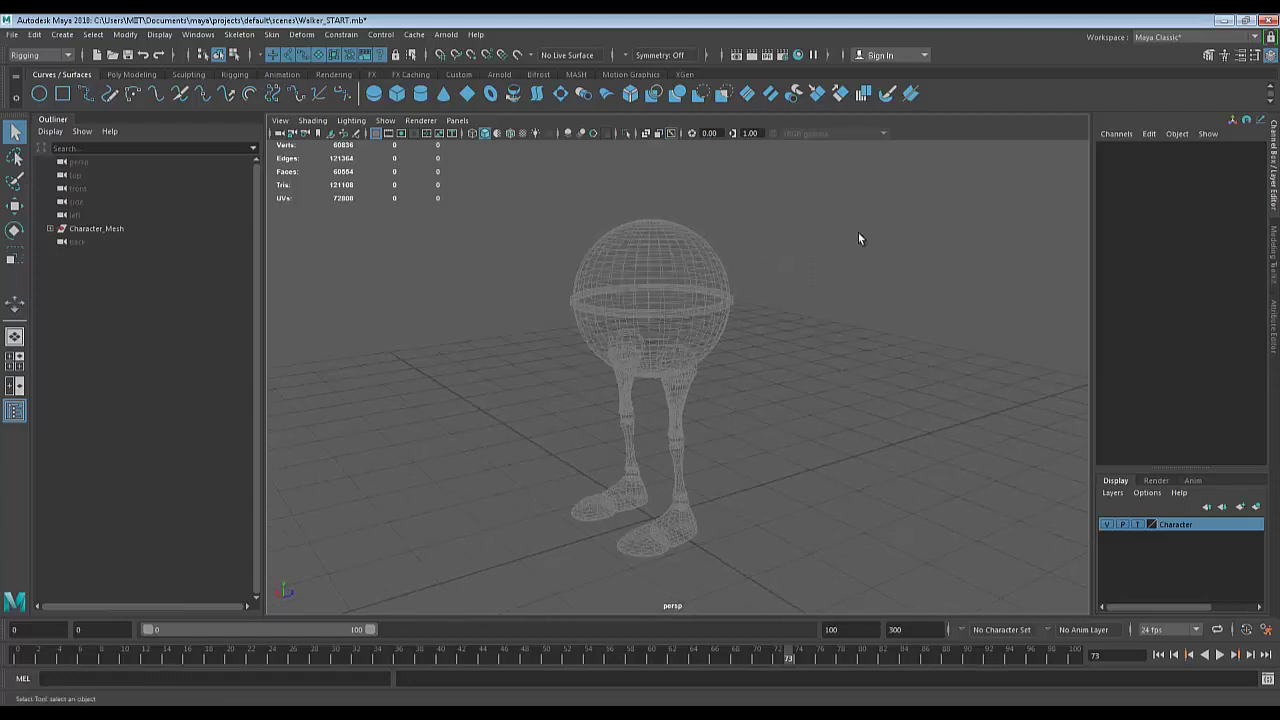
pyautogui.moveTo(863, 212); pyautogui.dragTo(608, 438)
pyautogui.moveTo(826, 242); pyautogui.dragTo(572, 479)
pyautogui.keyDown('alt'); pyautogui.moveTo(815, 388); pyautogui.dragTo(851, 386); pyautogui.keyUp('alt')
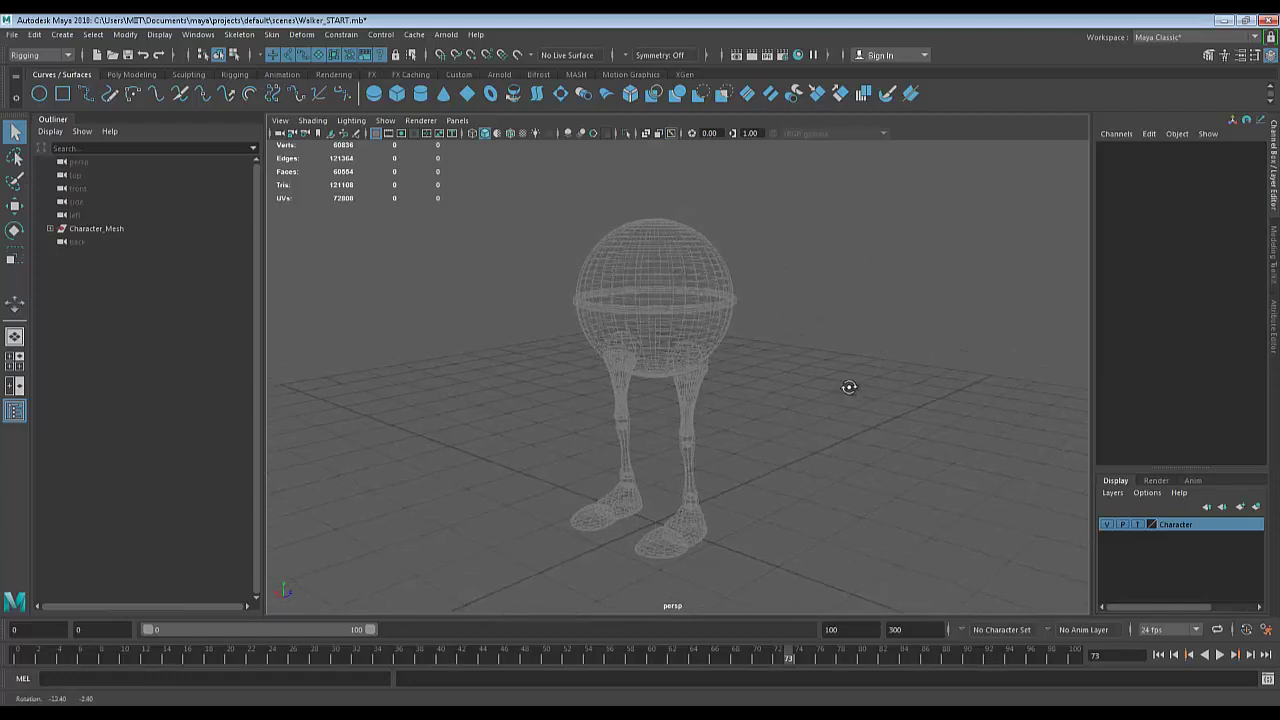
pyautogui.moveTo(747, 251); pyautogui.dragTo(505, 457)
# Switch to the left orthographic view and activate the Joint Tool, reviewing its settings without changing them.
pyautogui.scroll(-3, 742, 366)
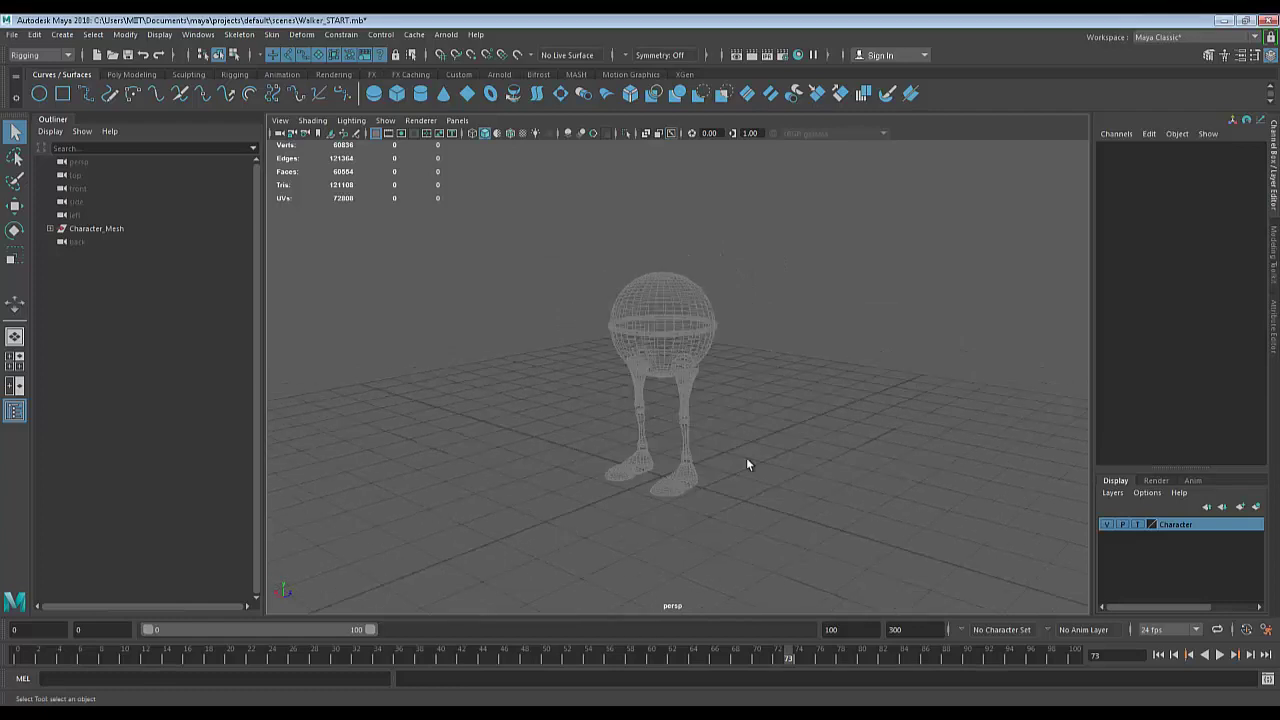
pyautogui.press('space')
pyautogui.press('space')
pyautogui.scroll(5, 771, 425)
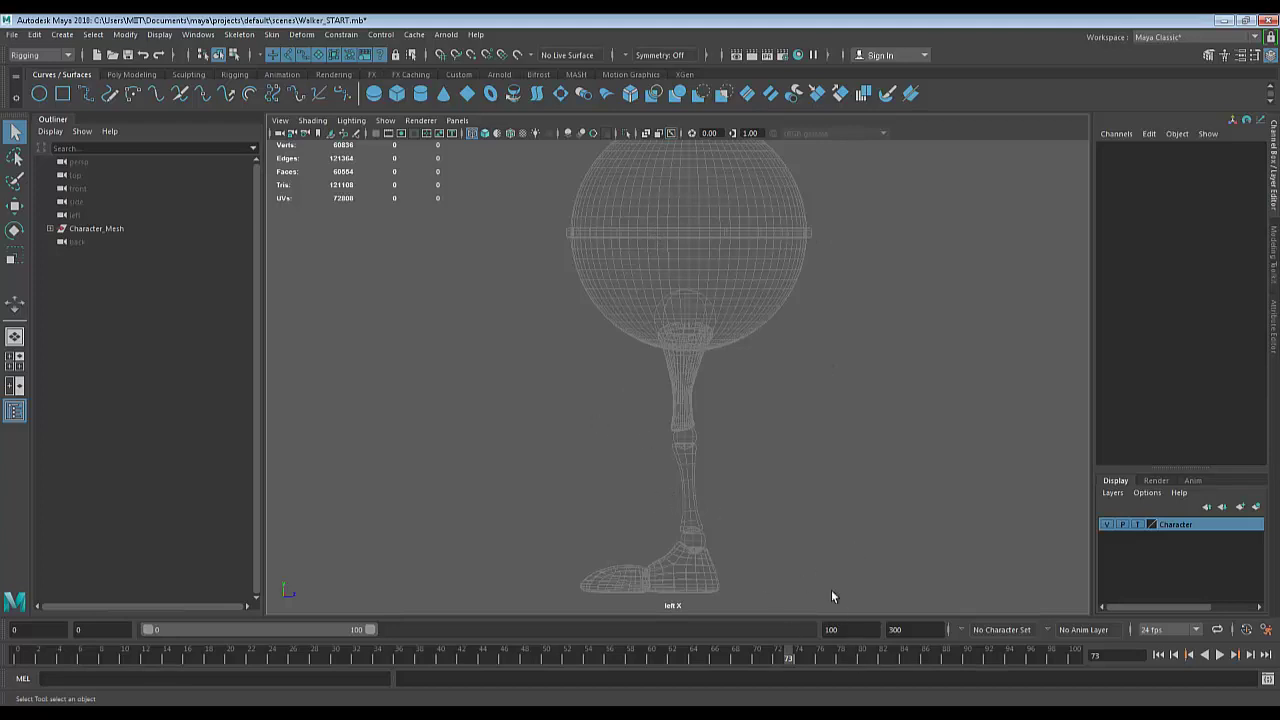
pyautogui.click(240, 36)
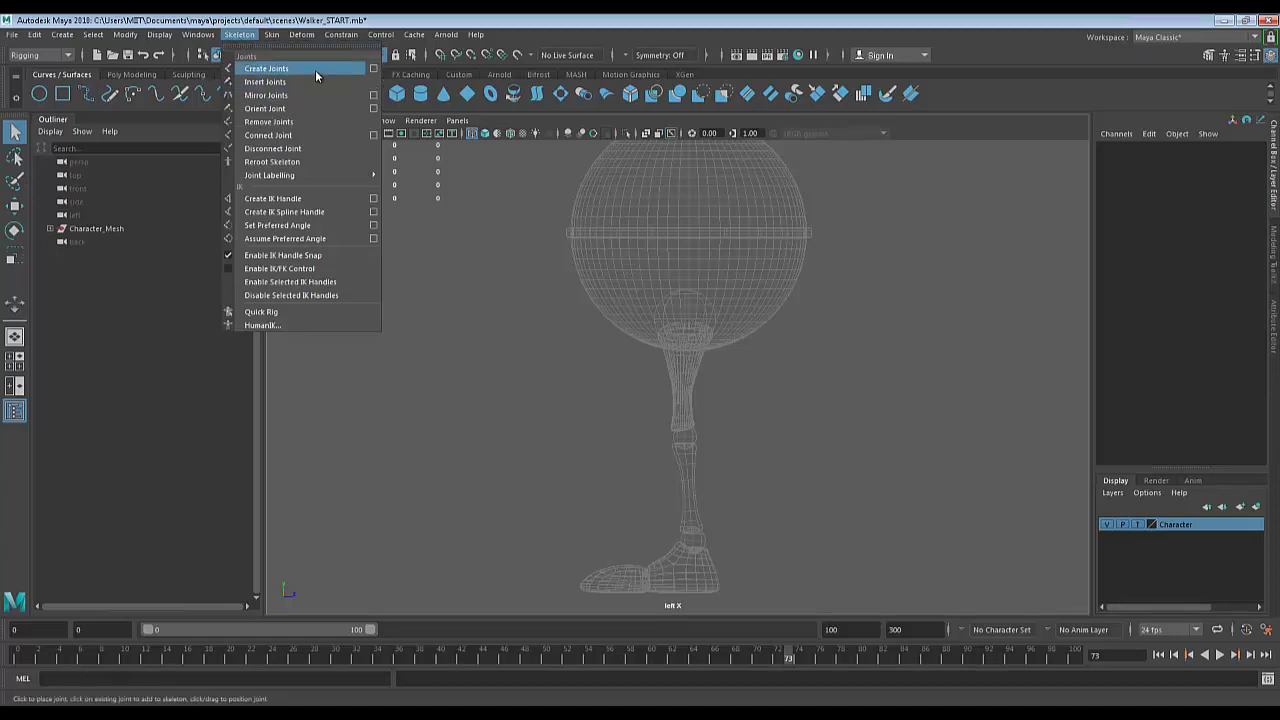
pyautogui.click(374, 69)
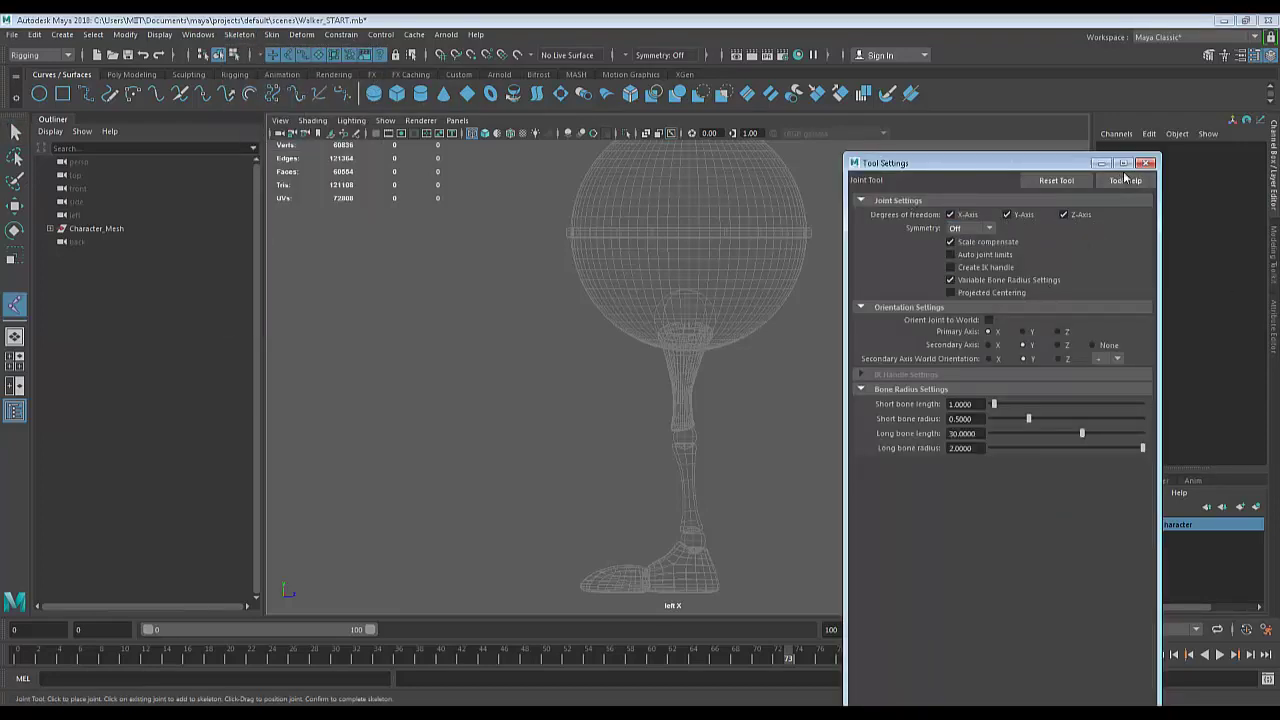
pyautogui.moveTo(1000, 162); pyautogui.dragTo(1037, 54)
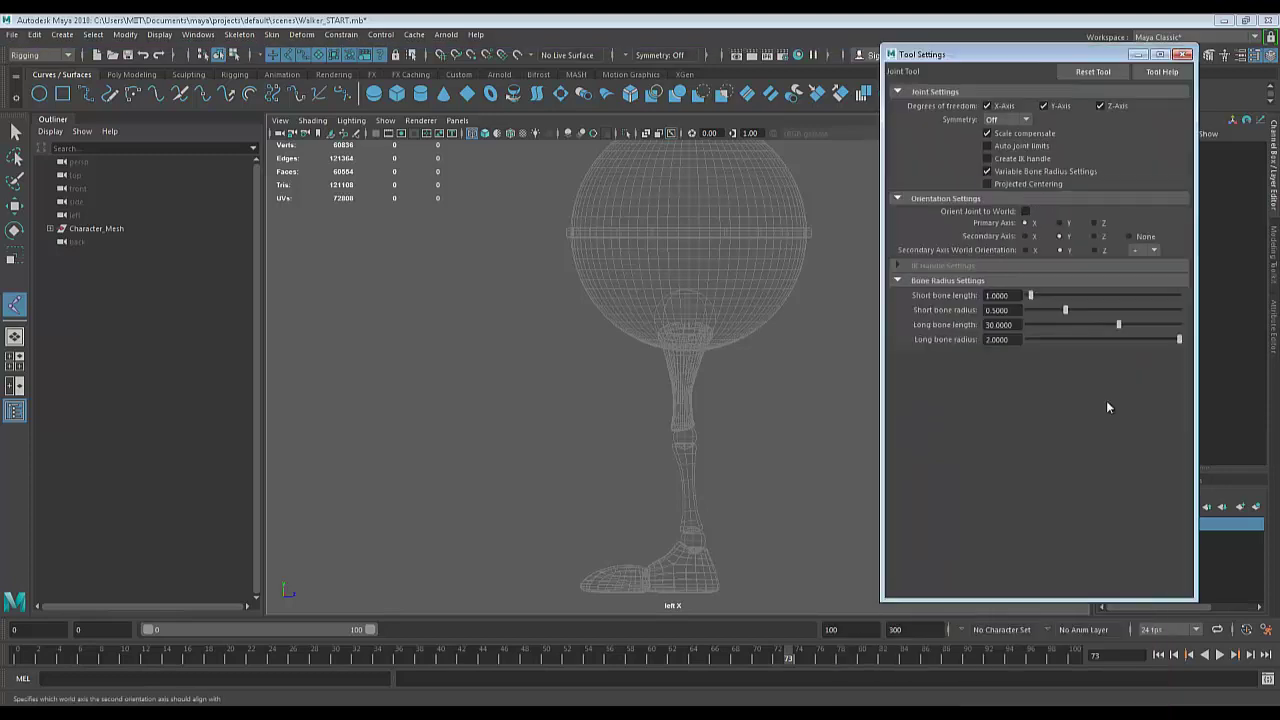
pyautogui.click(1183, 54)
pyautogui.scroll(4, 791, 391)
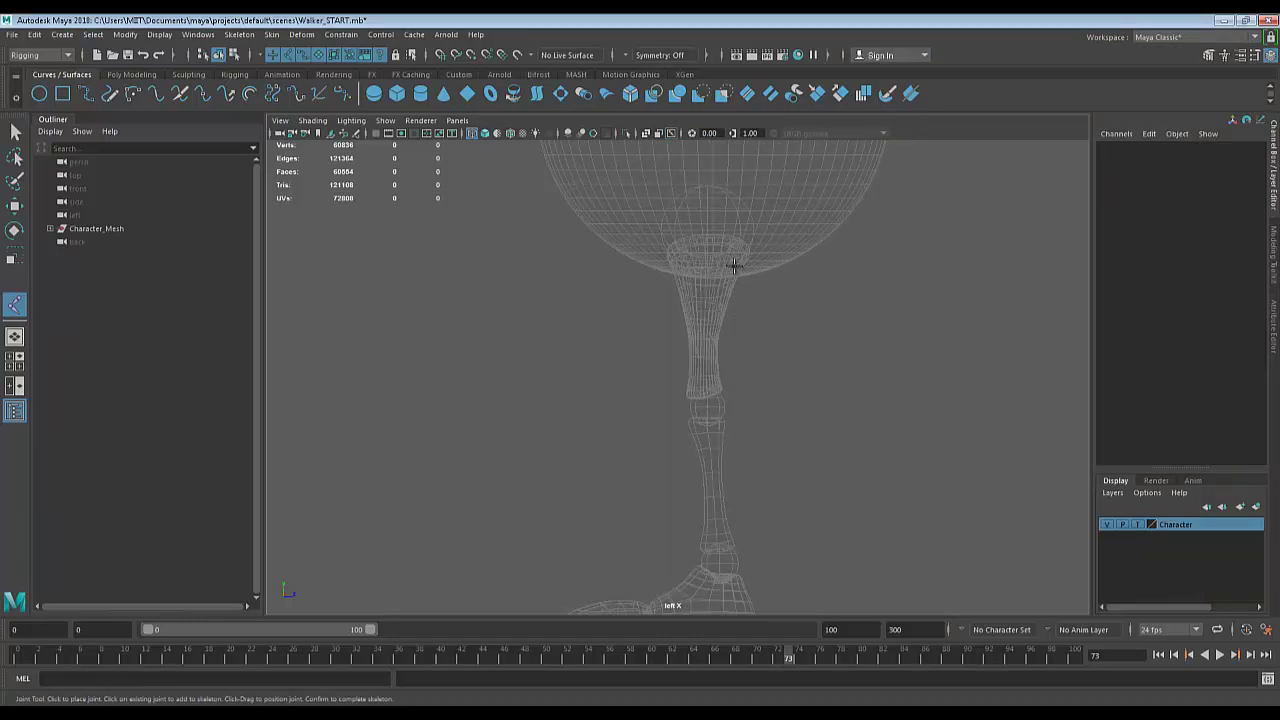
# Place the first joint at the hip, at the top of the leg, at about Y 2.247, Z -0.022, undoing the first placement.
pyautogui.click(709, 237)
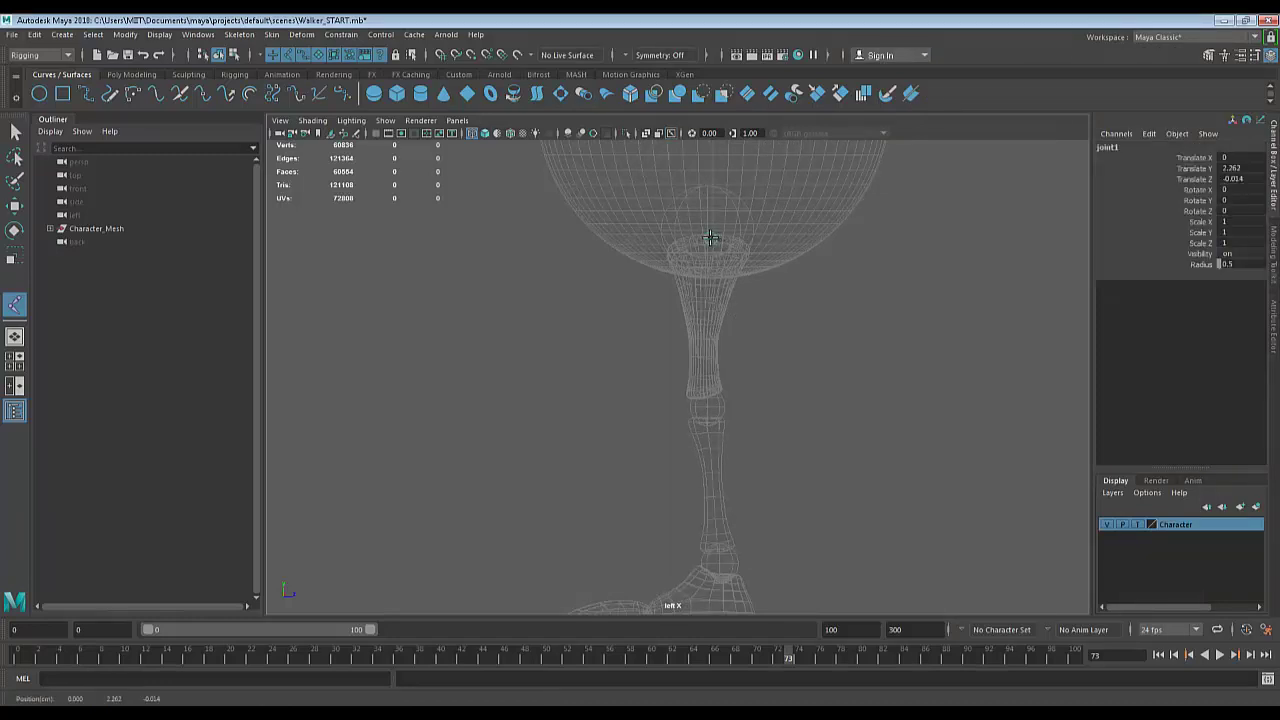
pyautogui.moveTo(710, 238); pyautogui.dragTo(710, 241)
pyautogui.hotkey('ctrl', 'z')
pyautogui.click(708, 241)
pyautogui.keyDown('alt'); pyautogui.moveTo(776, 385); pyautogui.dragTo(783, 354, button='middle'); pyautogui.keyUp('alt')
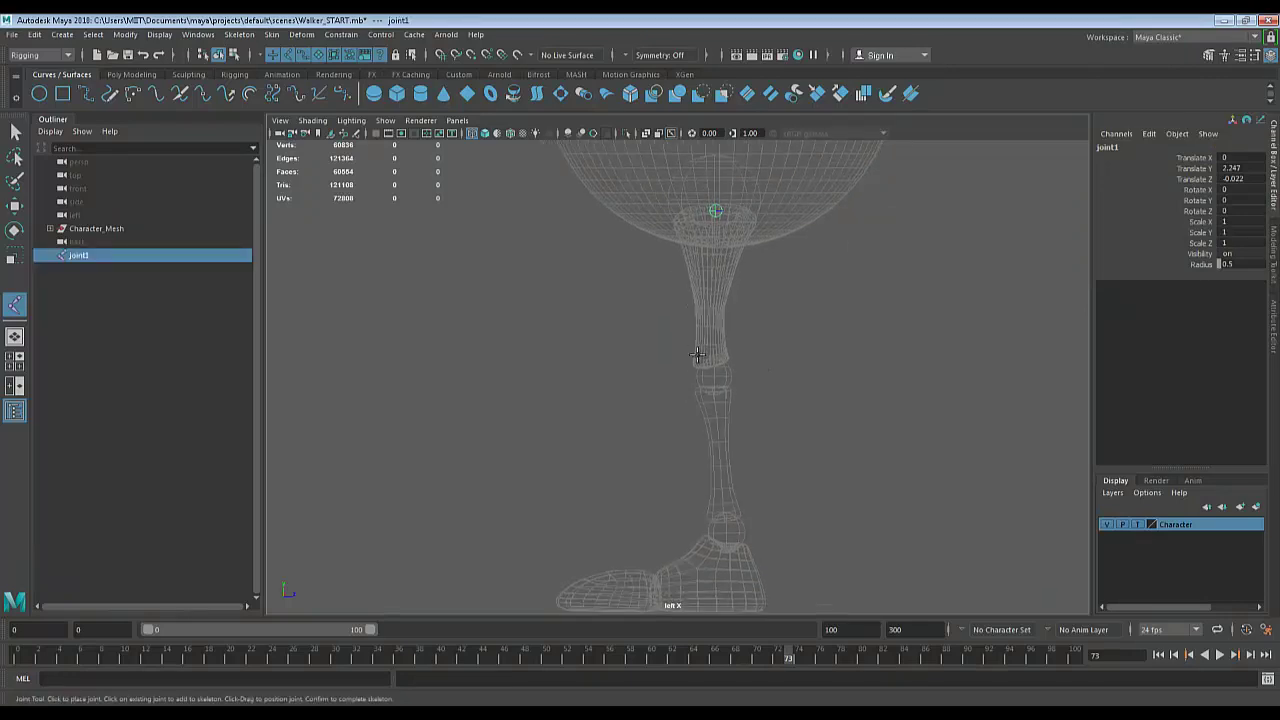
pyautogui.scroll(2, 700, 362)
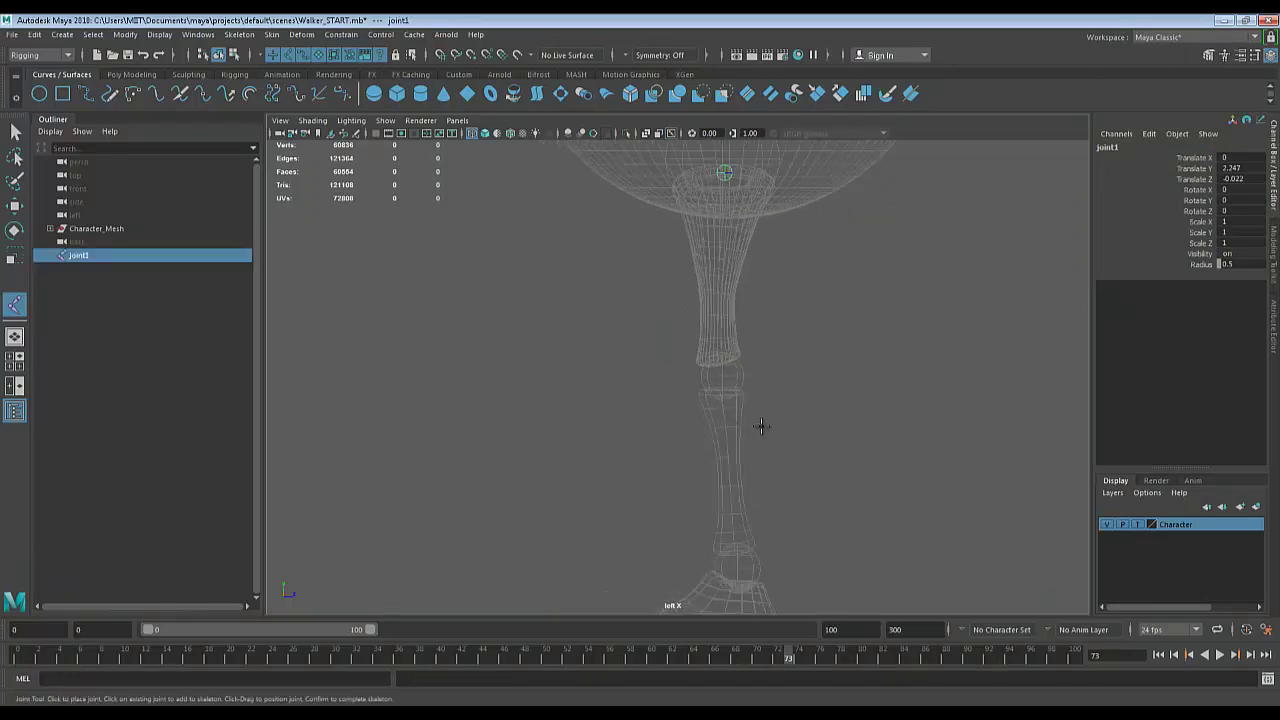
# Place the second joint at the knee, slightly forward of the leg's centre, about 0.934 units from the hip joint.
pyautogui.scroll(2, 789, 437)
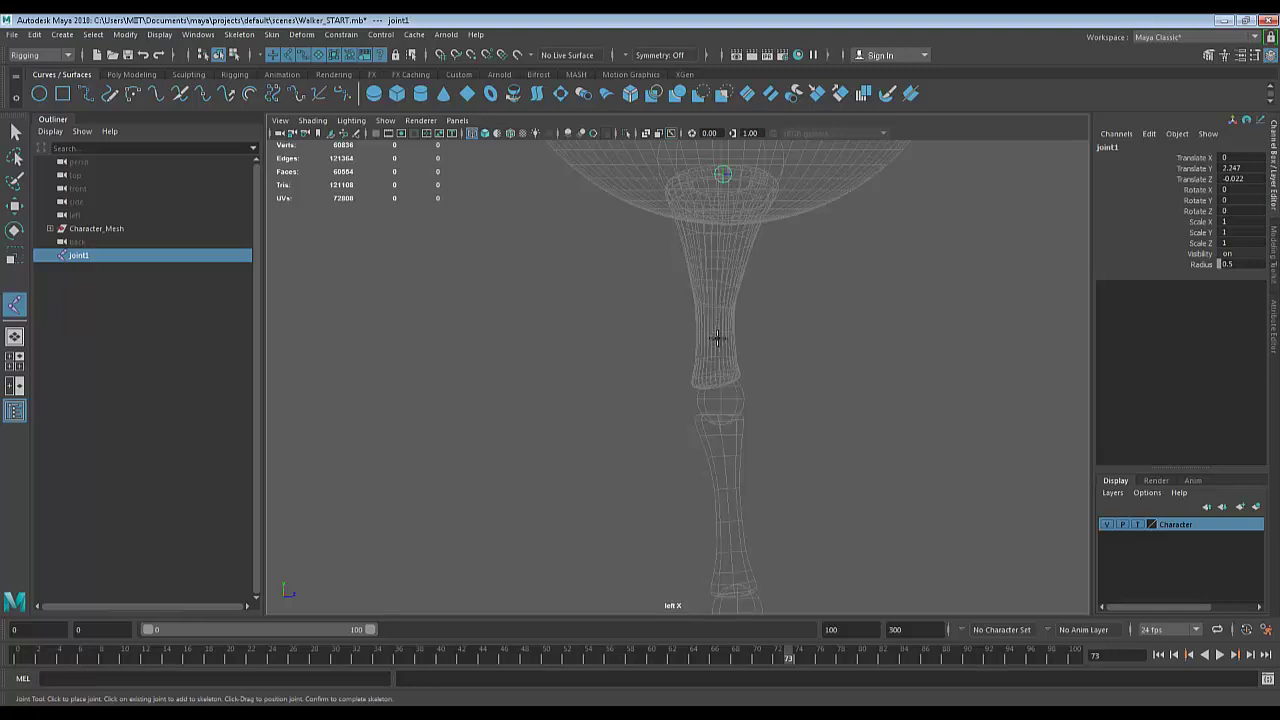
pyautogui.moveTo(720, 352); pyautogui.dragTo(708, 400)
pyautogui.press('Return')
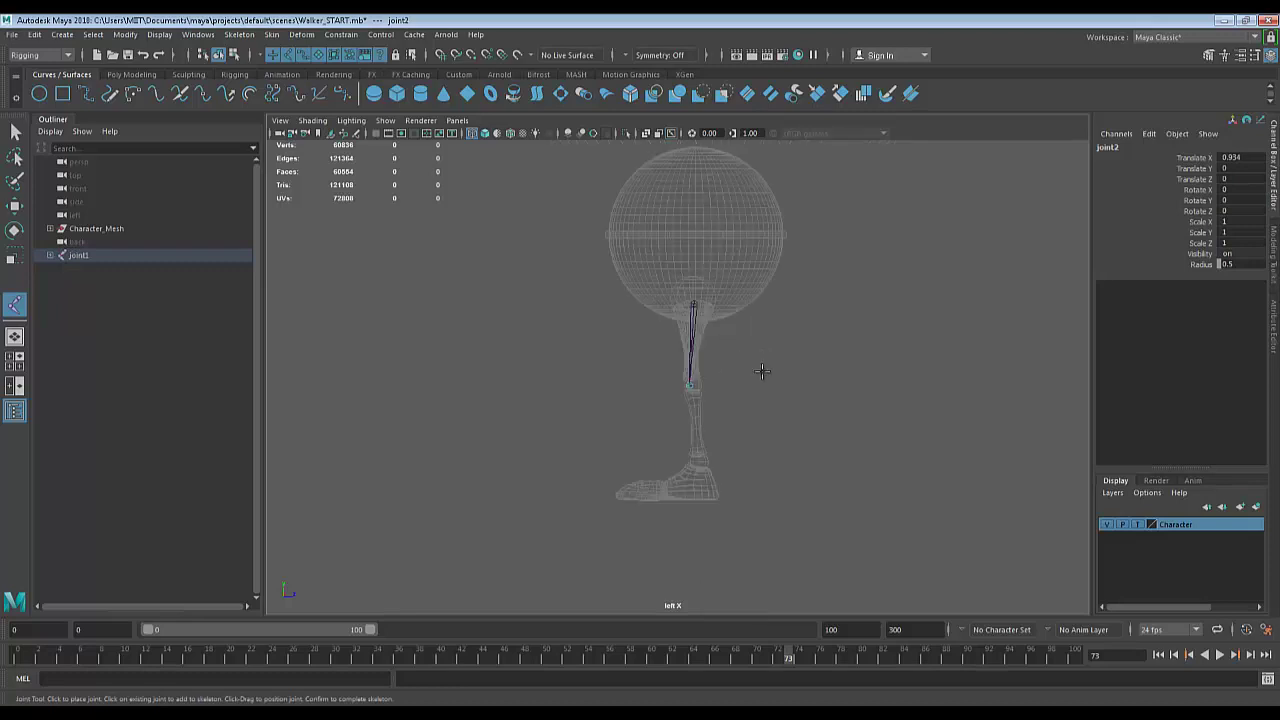
# Place the ankle joint low in the back of the foot, near the heel, about 1.146 units from the knee joint.
pyautogui.scroll(-3, 766, 370)
pyautogui.scroll(4, 766, 365)
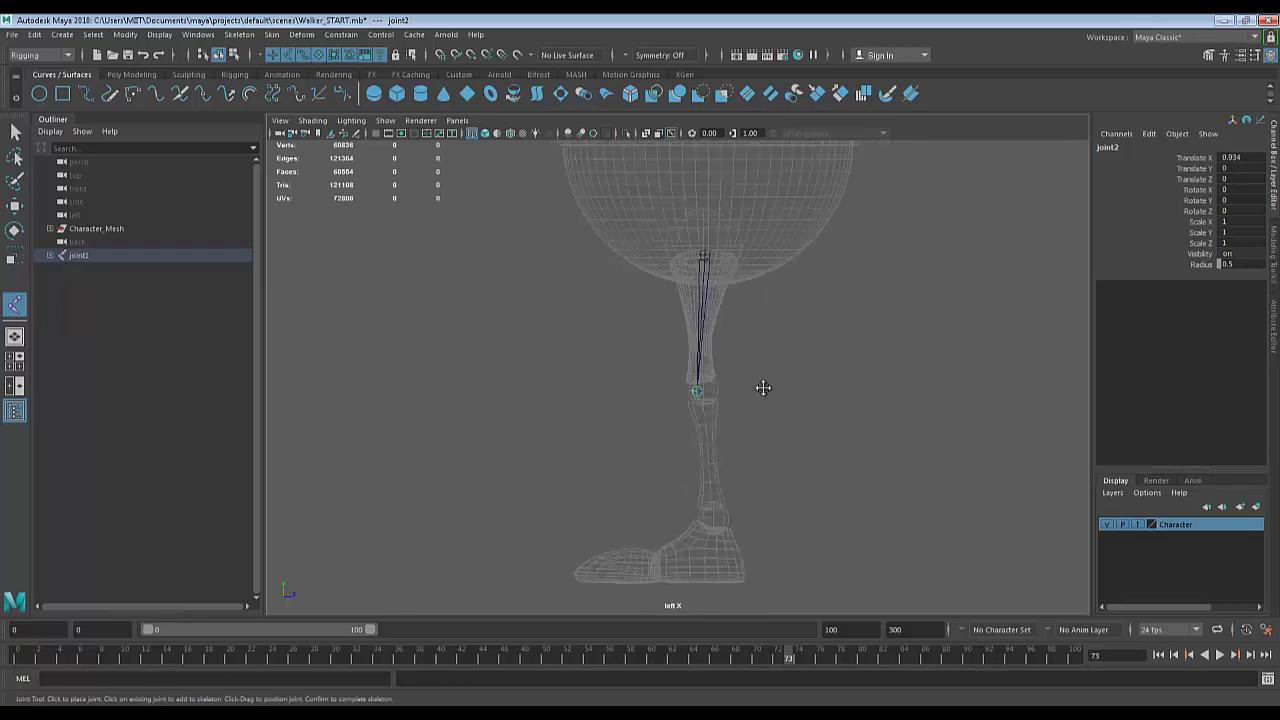
pyautogui.scroll(-1, 762, 395)
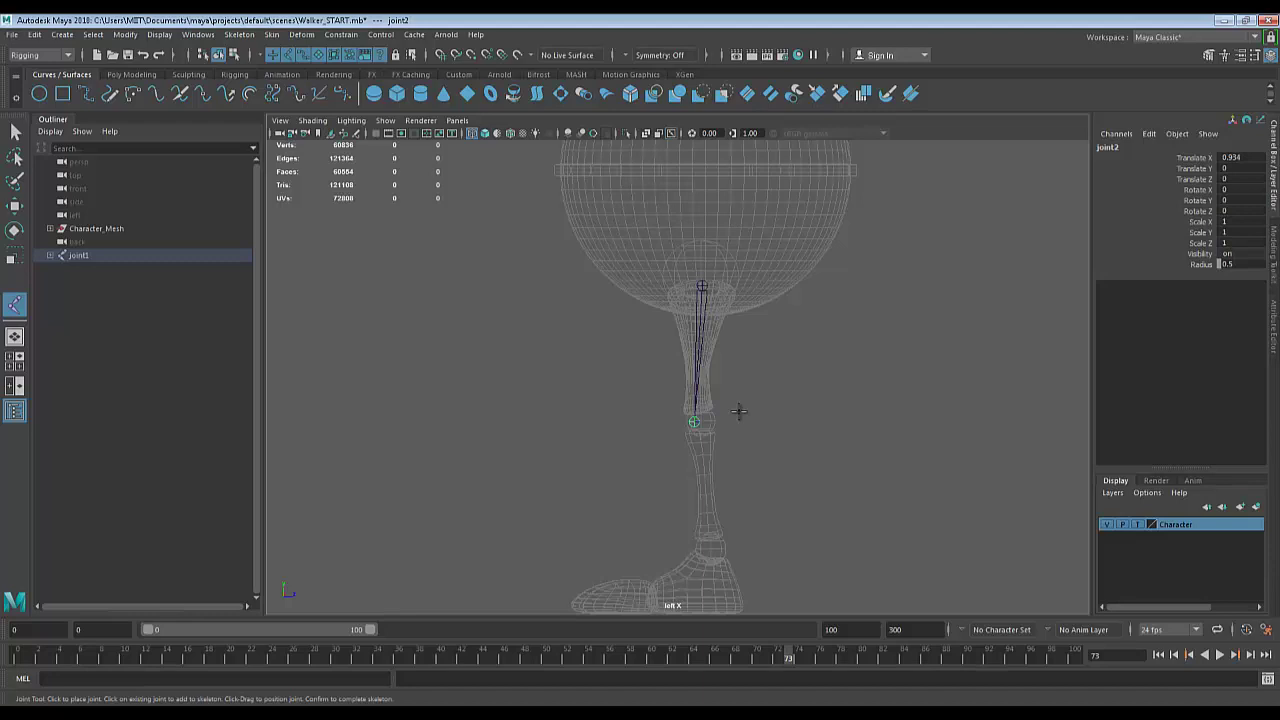
pyautogui.scroll(1, 729, 417)
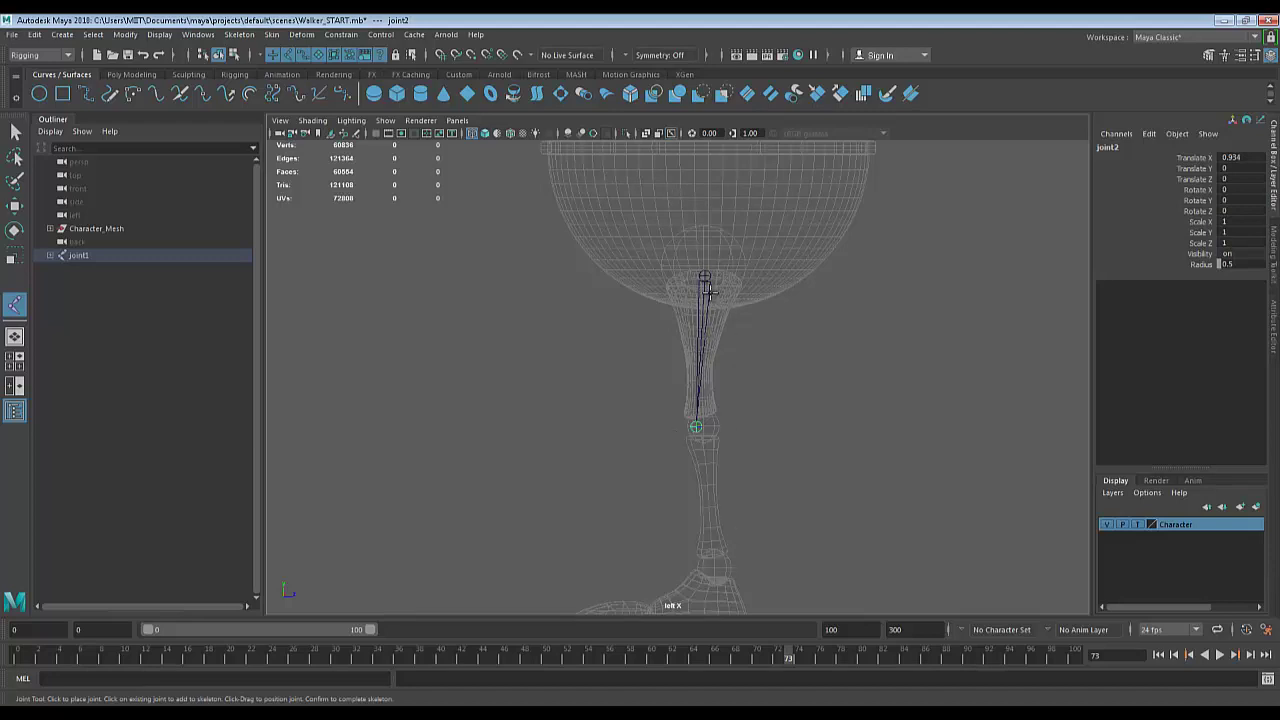
pyautogui.keyDown('alt'); pyautogui.moveTo(777, 463); pyautogui.dragTo(760, 344, button='middle'); pyautogui.keyUp('alt')
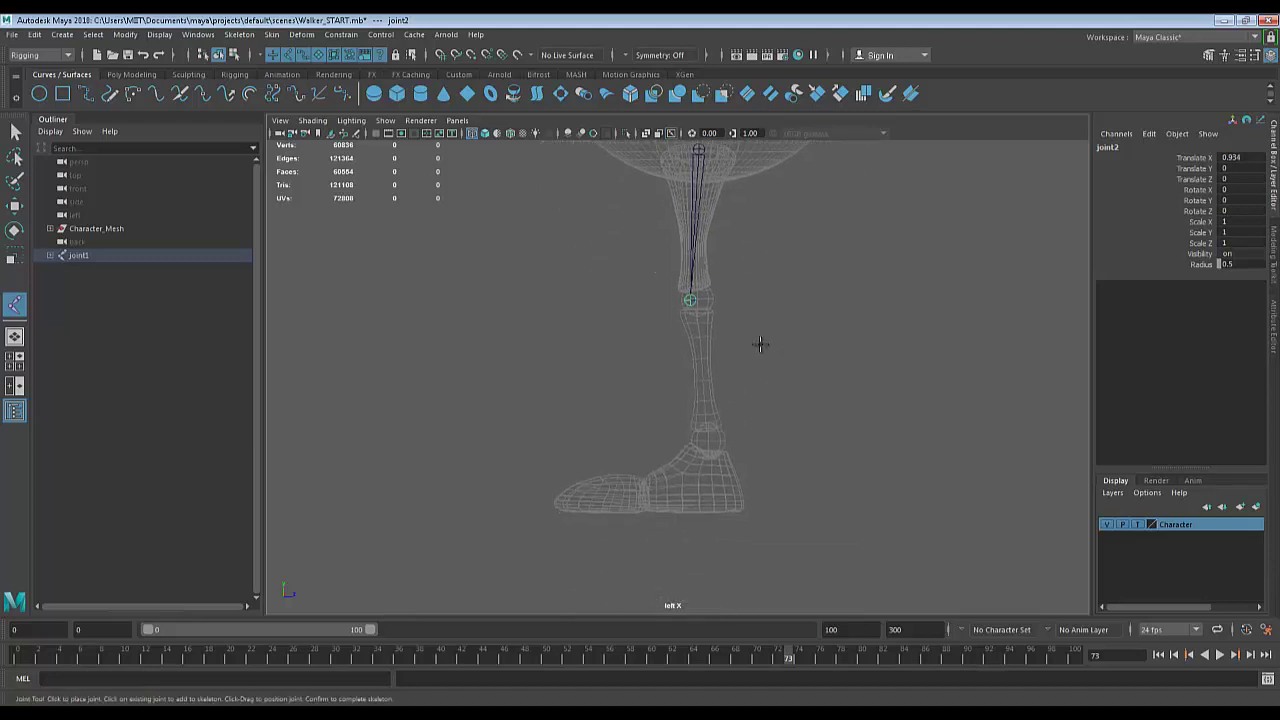
pyautogui.scroll(4, 758, 365)
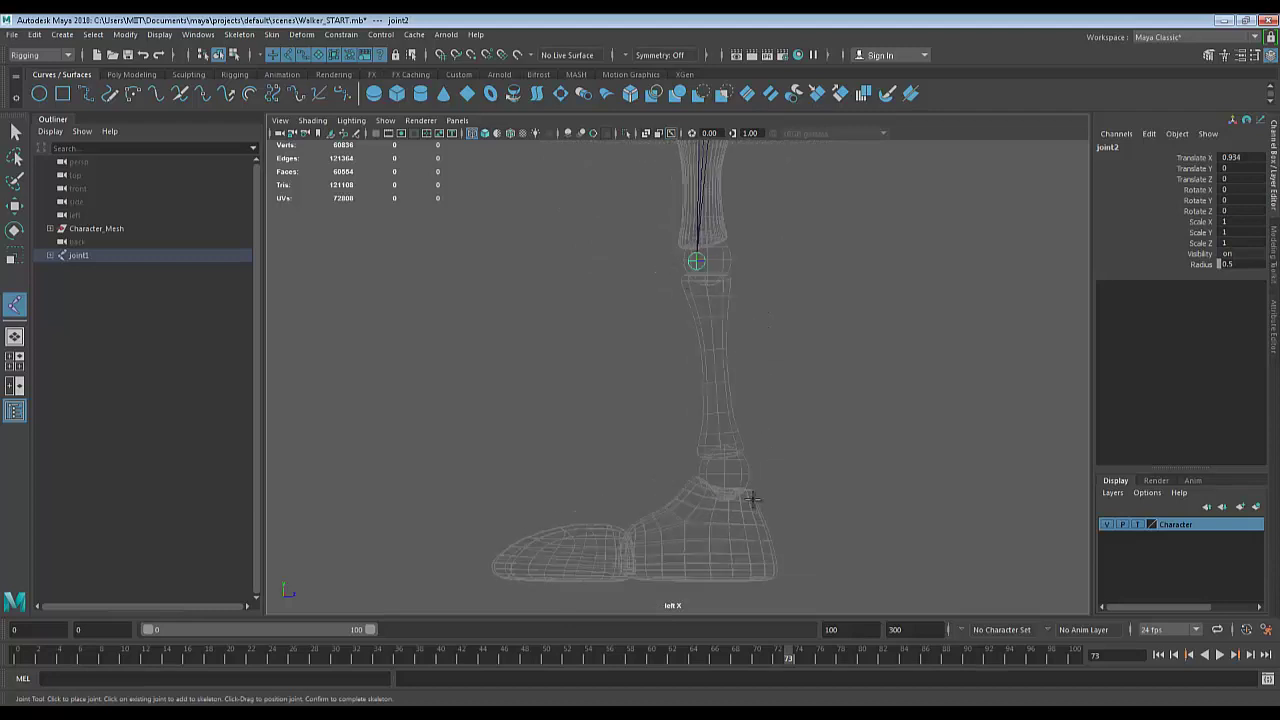
pyautogui.keyDown('alt'); pyautogui.moveTo(800, 440); pyautogui.dragTo(807, 345, button='middle'); pyautogui.keyUp('alt')
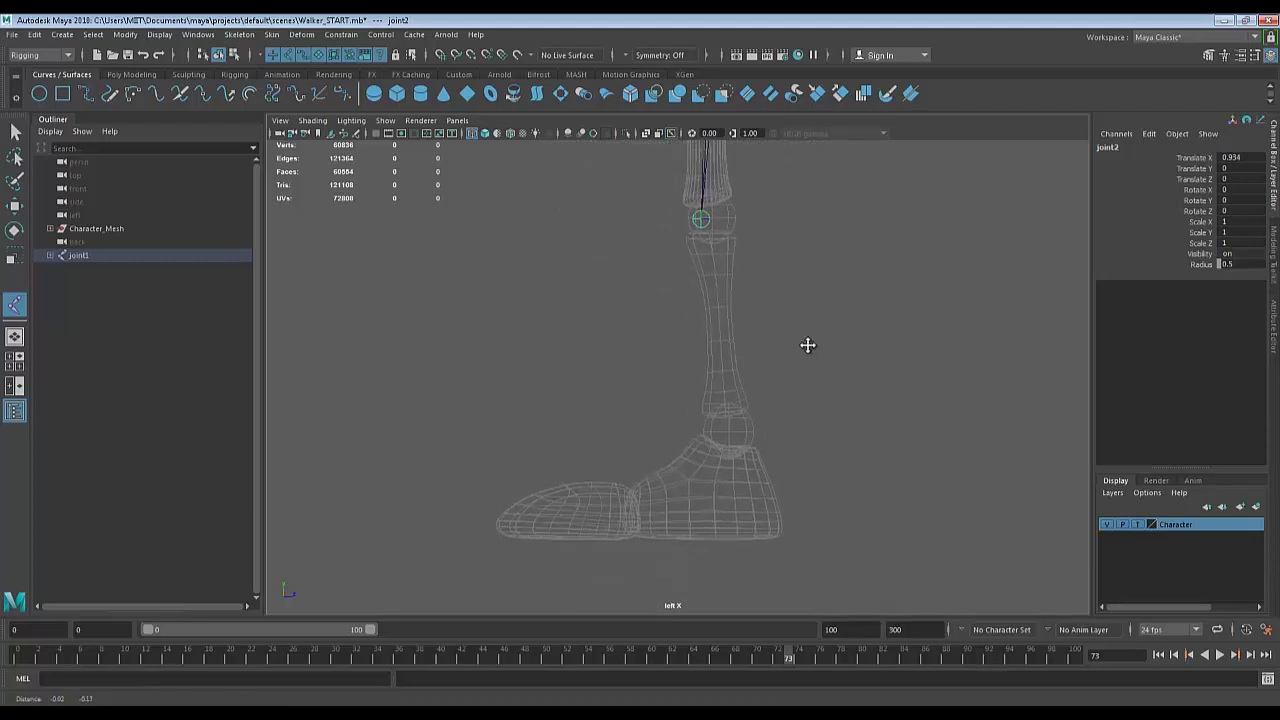
pyautogui.click(754, 490)
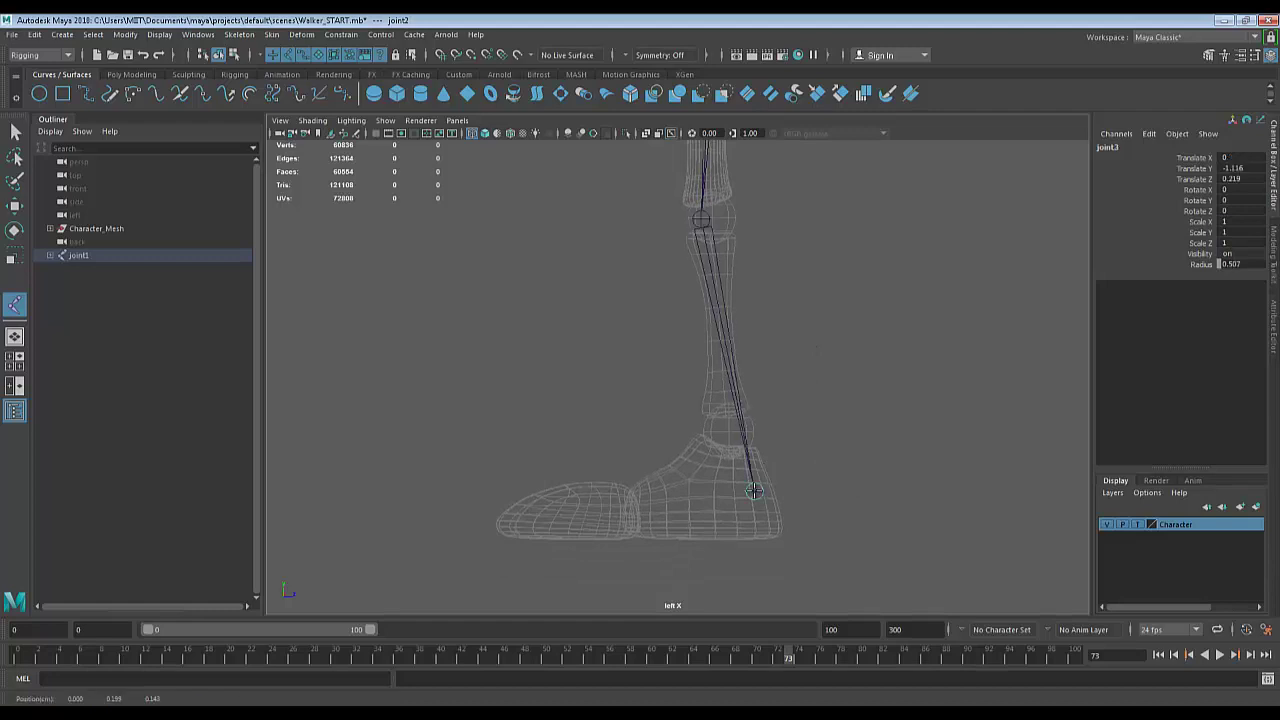
pyautogui.moveTo(754, 490); pyautogui.dragTo(755, 492)
# Add joints at the ball of the foot, about 0.537 from the ankle, and the toe tip, about 0.53 further, and complete the chain.
pyautogui.keyDown('alt'); pyautogui.moveTo(773, 494); pyautogui.dragTo(830, 467, button='middle'); pyautogui.keyUp('alt')
pyautogui.moveTo(693, 500); pyautogui.dragTo(687, 503)
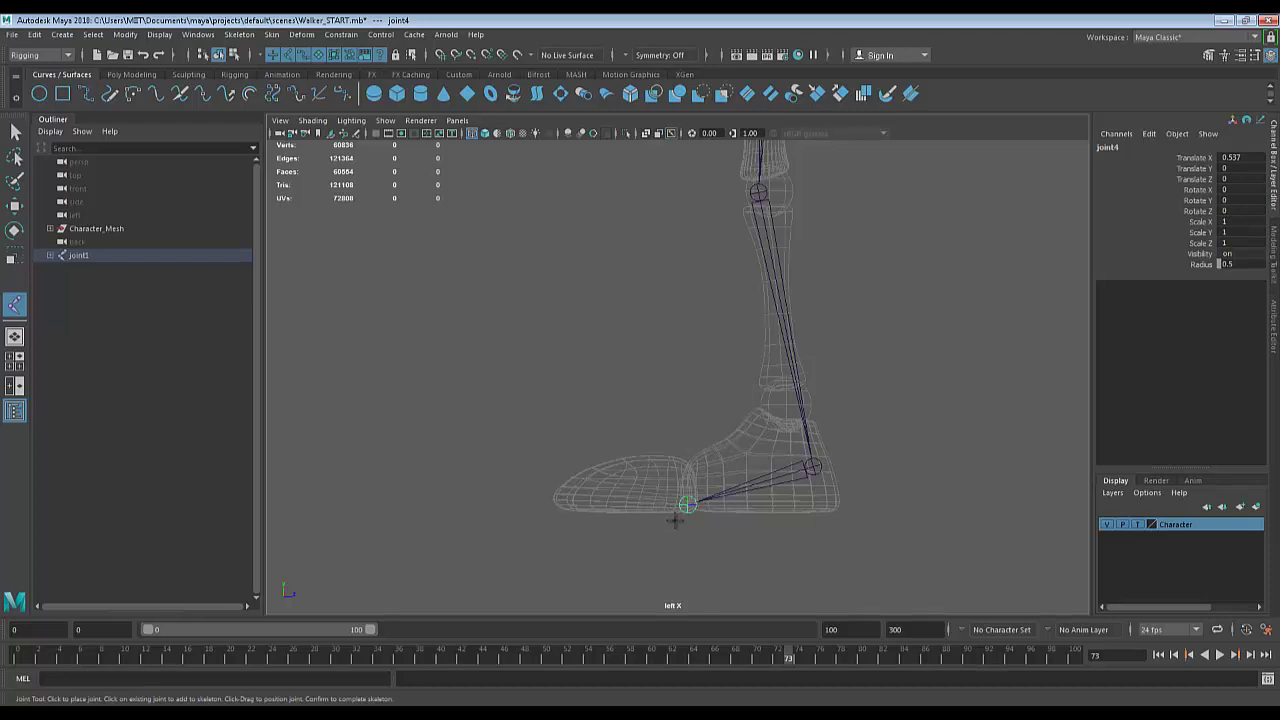
pyautogui.click(621, 504)
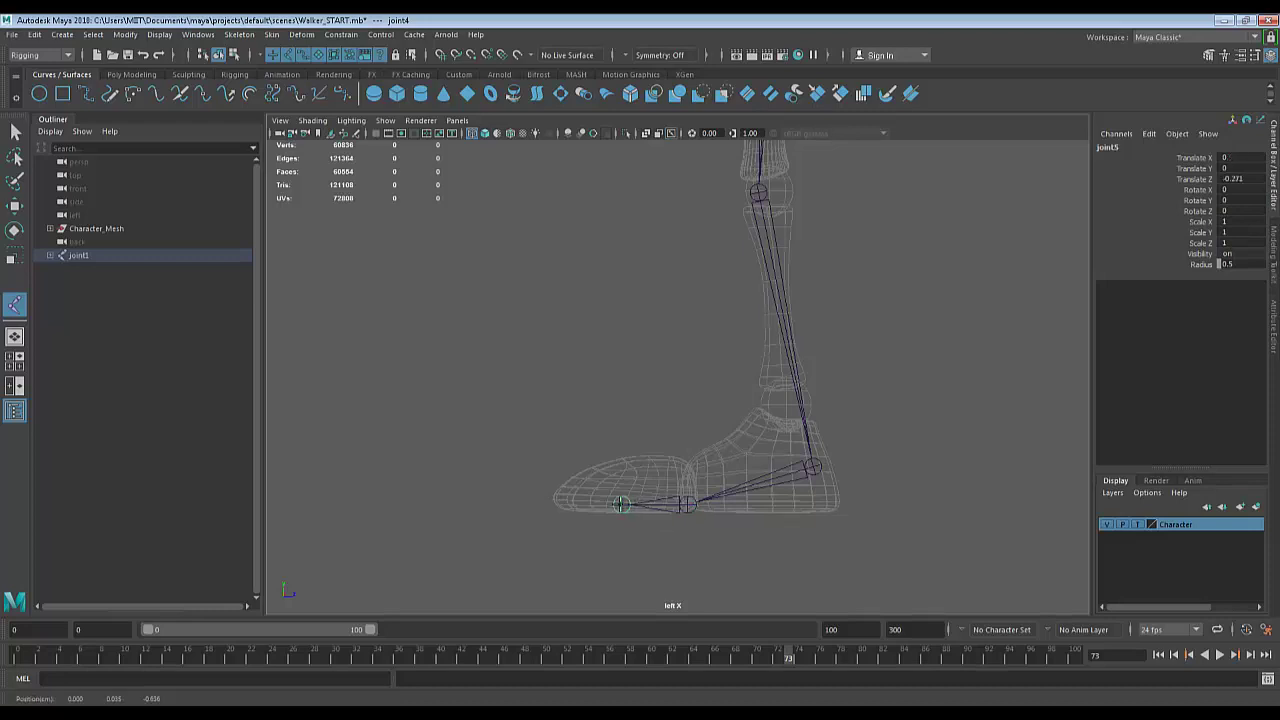
pyautogui.moveTo(621, 504); pyautogui.dragTo(560, 504)
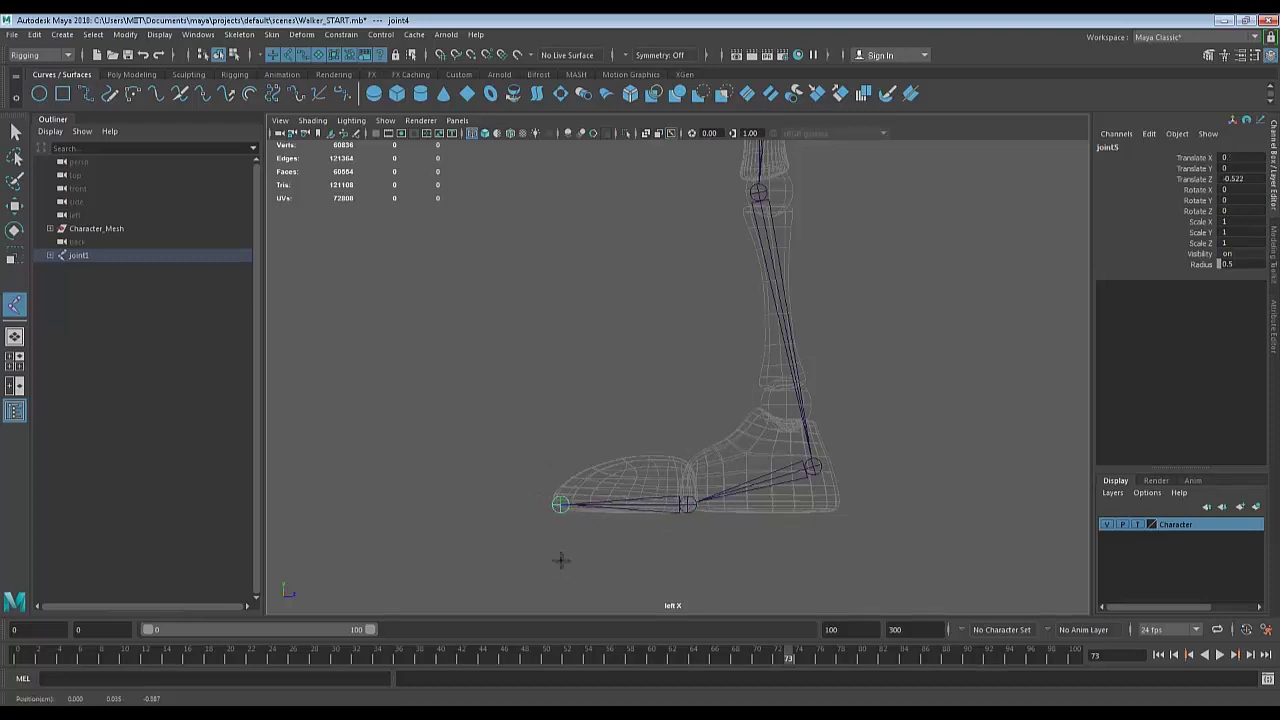
pyautogui.keyDown('shift'); pyautogui.moveTo(561, 560); pyautogui.dragTo(558, 512); pyautogui.keyUp('shift')
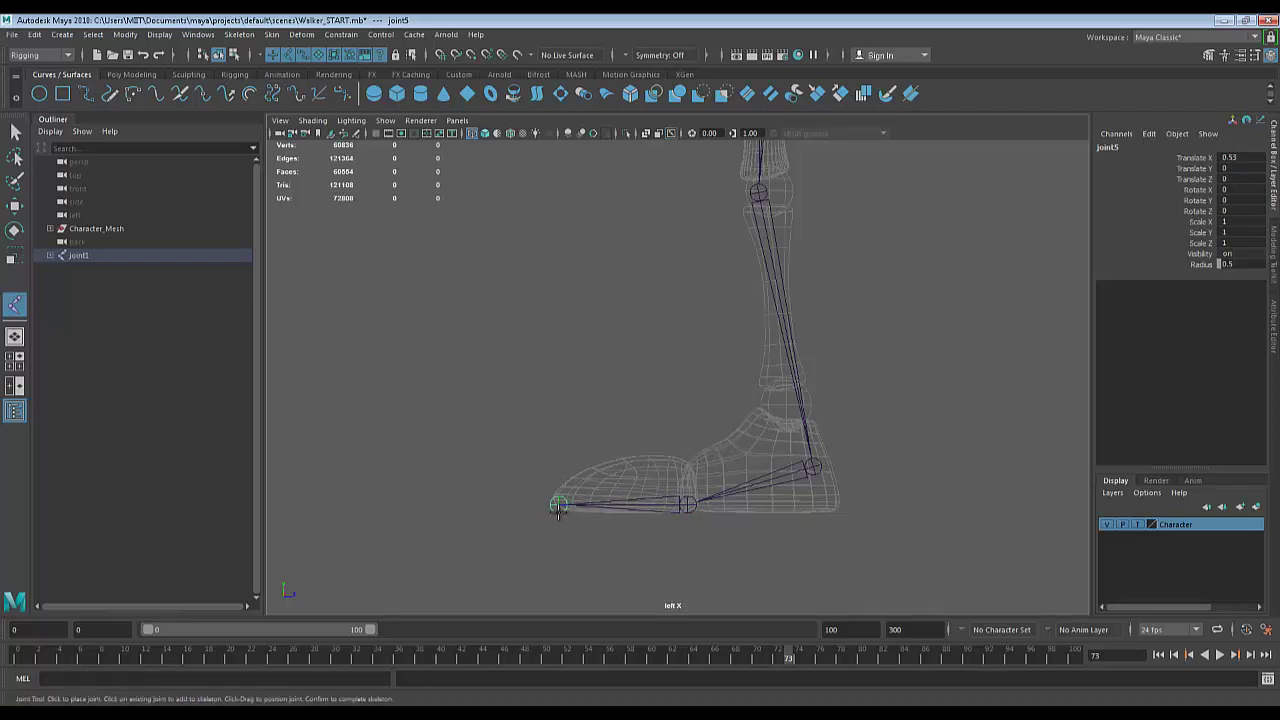
pyautogui.press('Return')
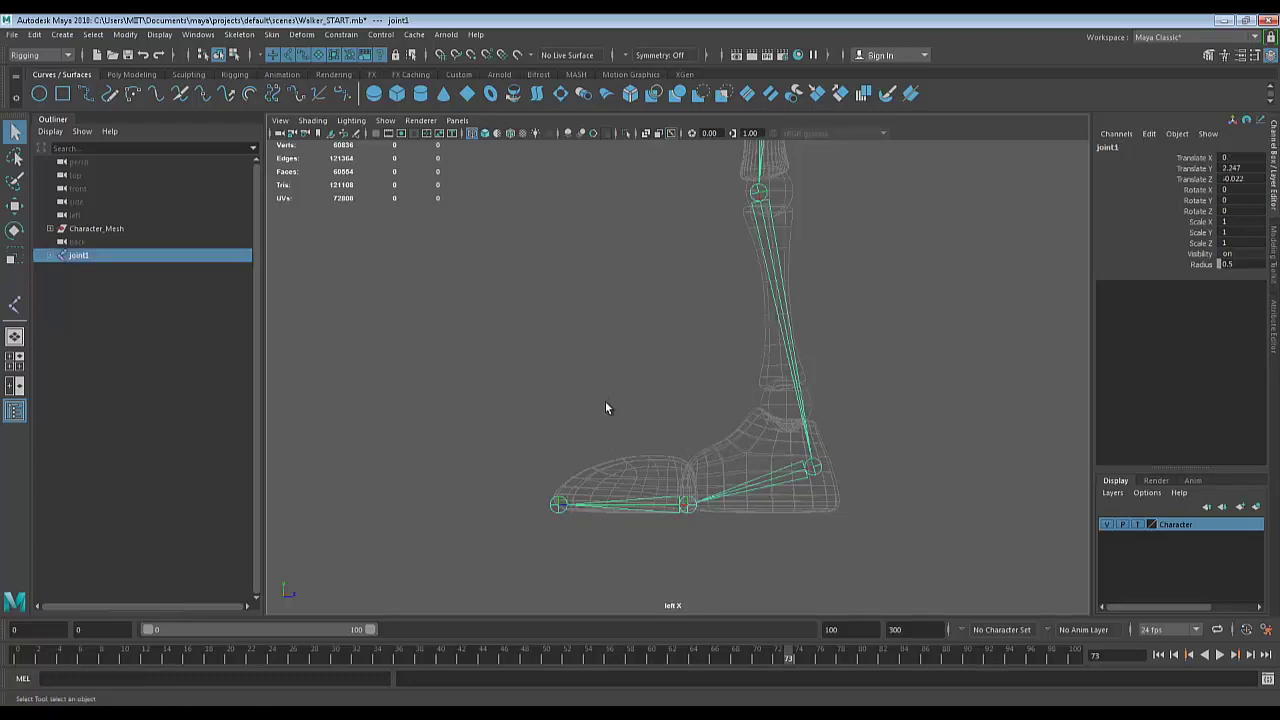
# Expand the new leg skeleton's hierarchy level by level until all five joints are listed.
pyautogui.scroll(-6, 582, 402)
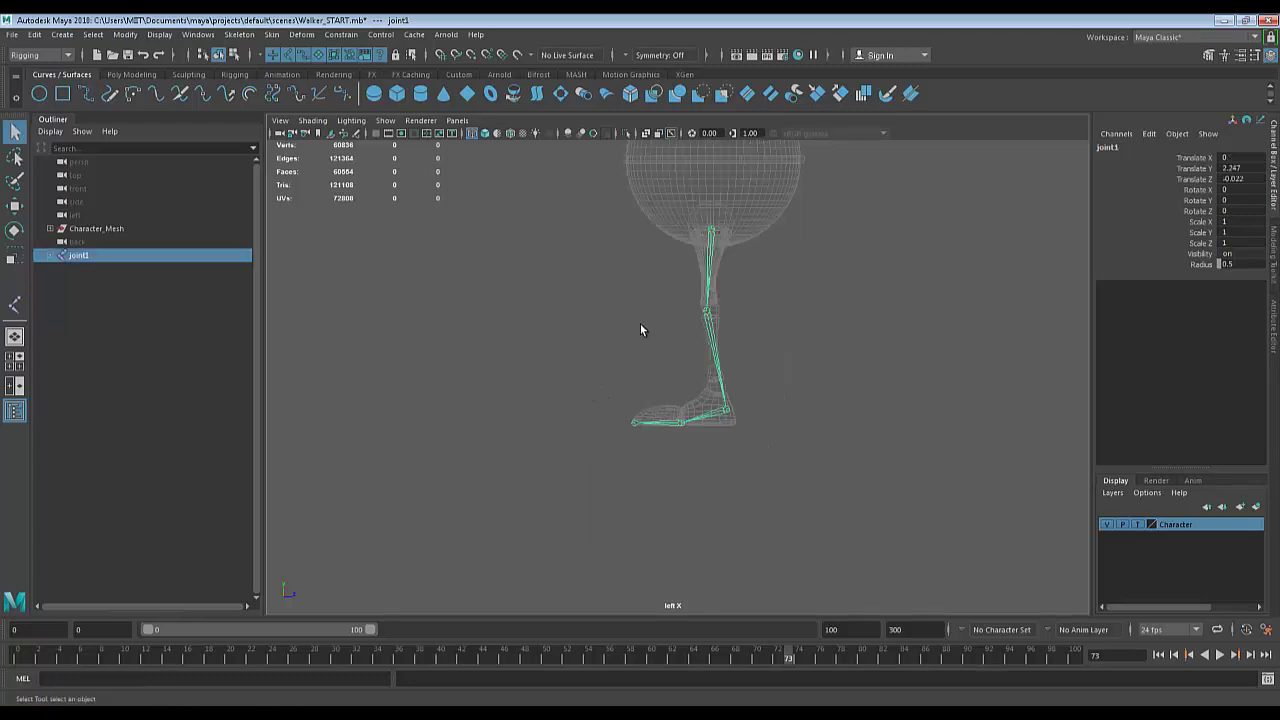
pyautogui.keyDown('alt'); pyautogui.moveTo(640, 323); pyautogui.dragTo(644, 446, button='middle'); pyautogui.keyUp('alt')
pyautogui.scroll(4, 644, 446)
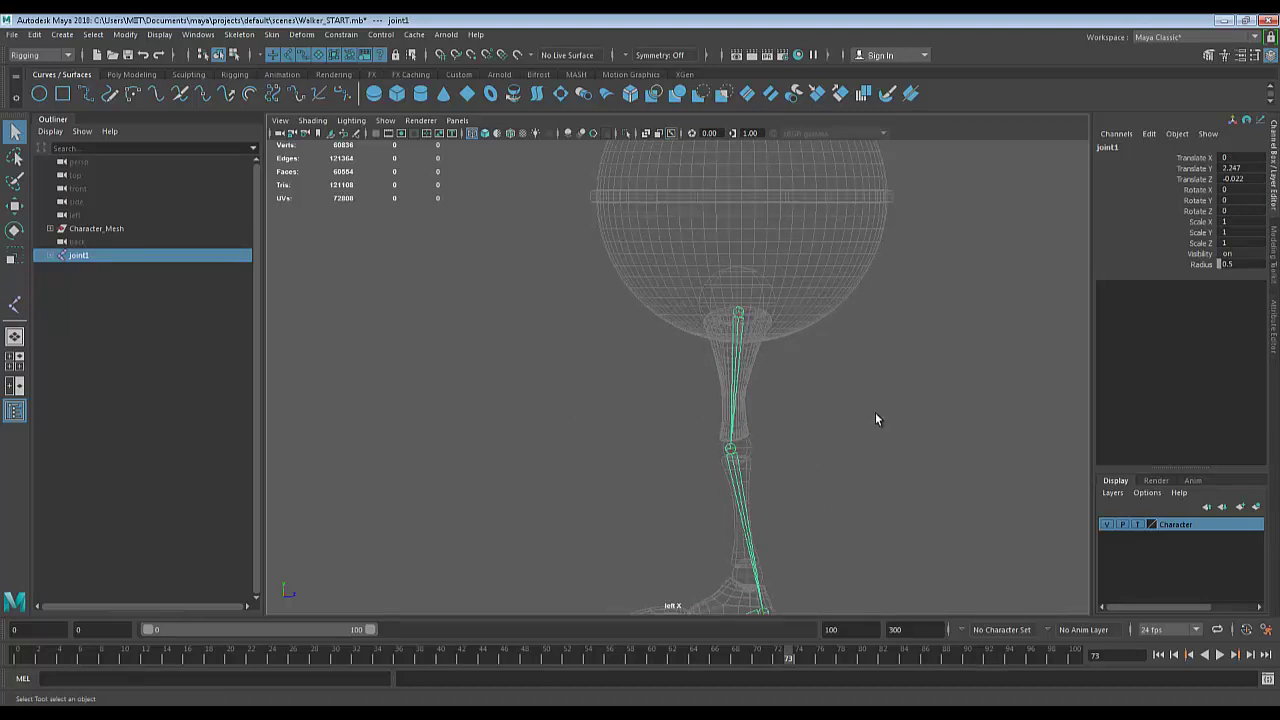
pyautogui.keyDown('alt'); pyautogui.moveTo(875, 414); pyautogui.dragTo(839, 358, button='middle'); pyautogui.keyUp('alt')
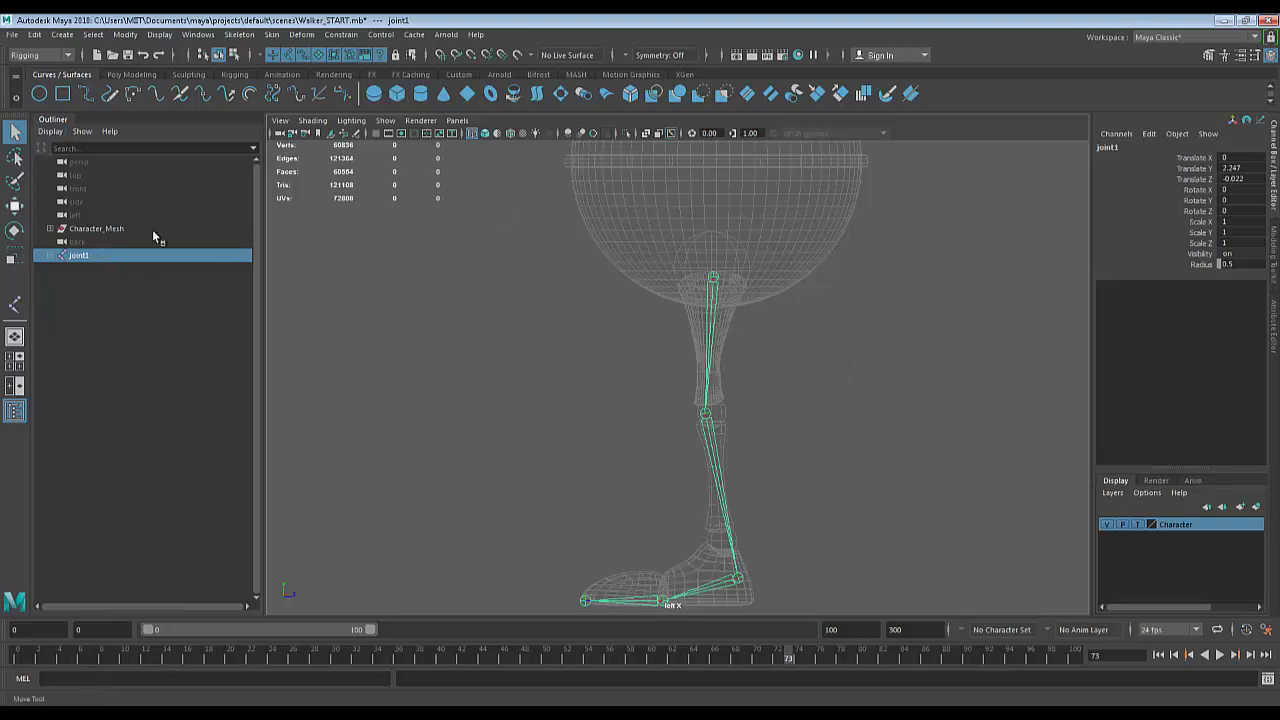
pyautogui.click(47, 258)
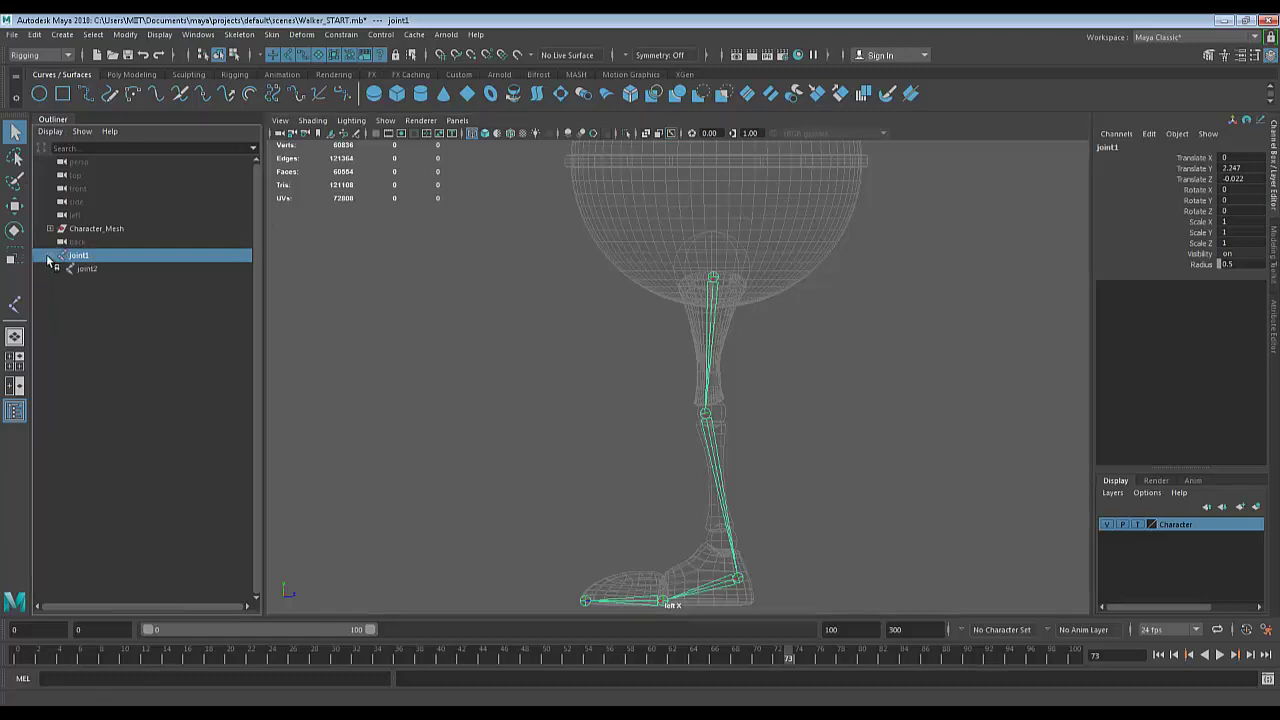
pyautogui.click(58, 269)
pyautogui.click(66, 283)
pyautogui.click(73, 296)
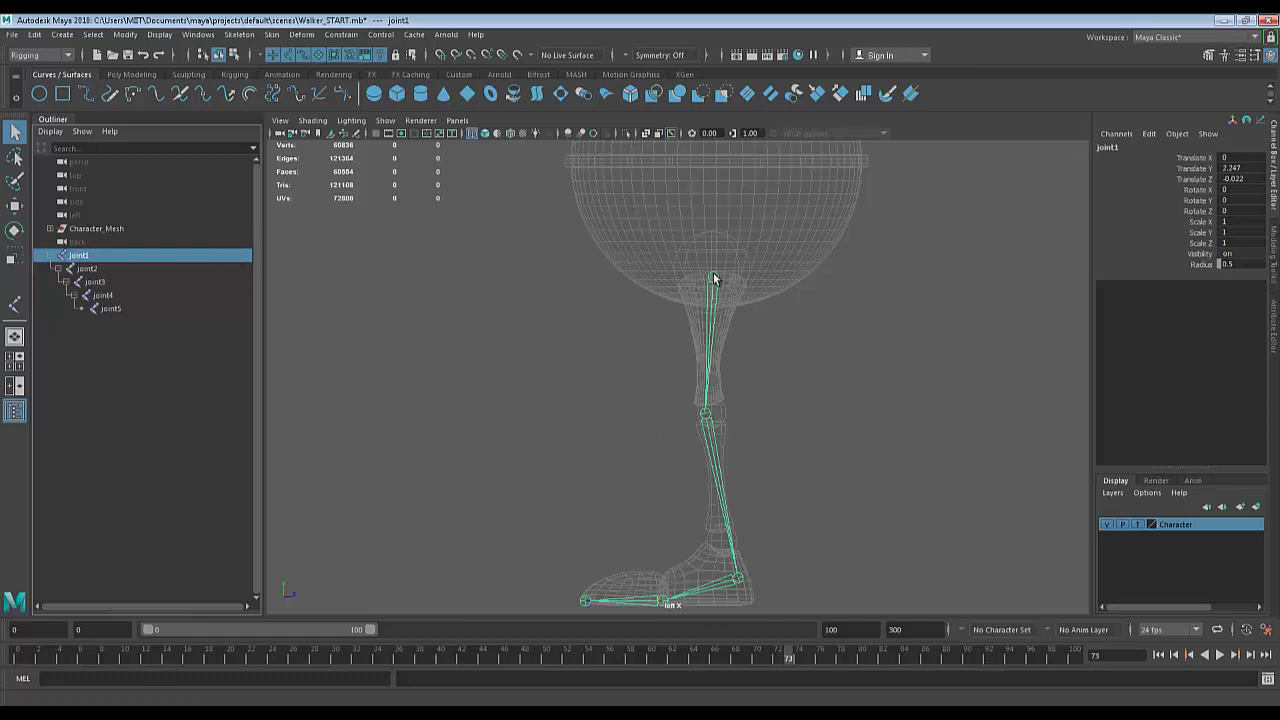
# Rename the root joint at the top of the leg as l_hips.
pyautogui.doubleClick(1108, 147)
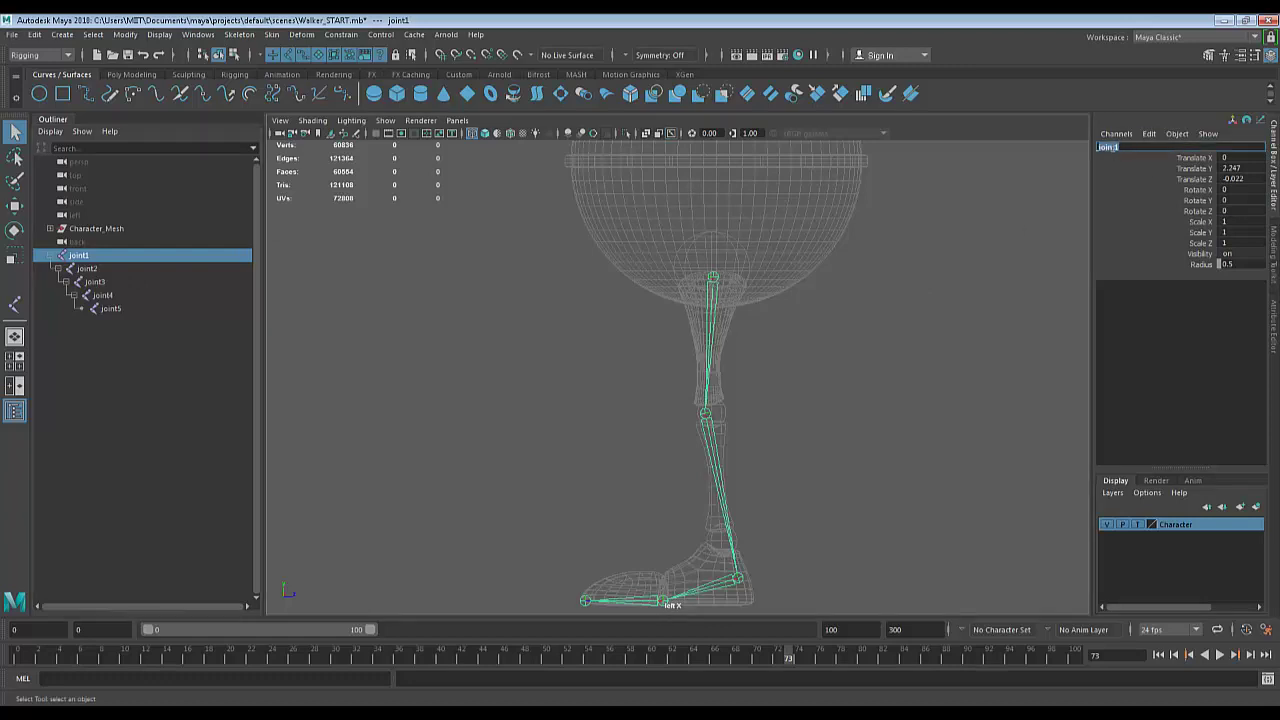
pyautogui.press('BackSpace')
pyautogui.write('l_hips')
pyautogui.press('Return')
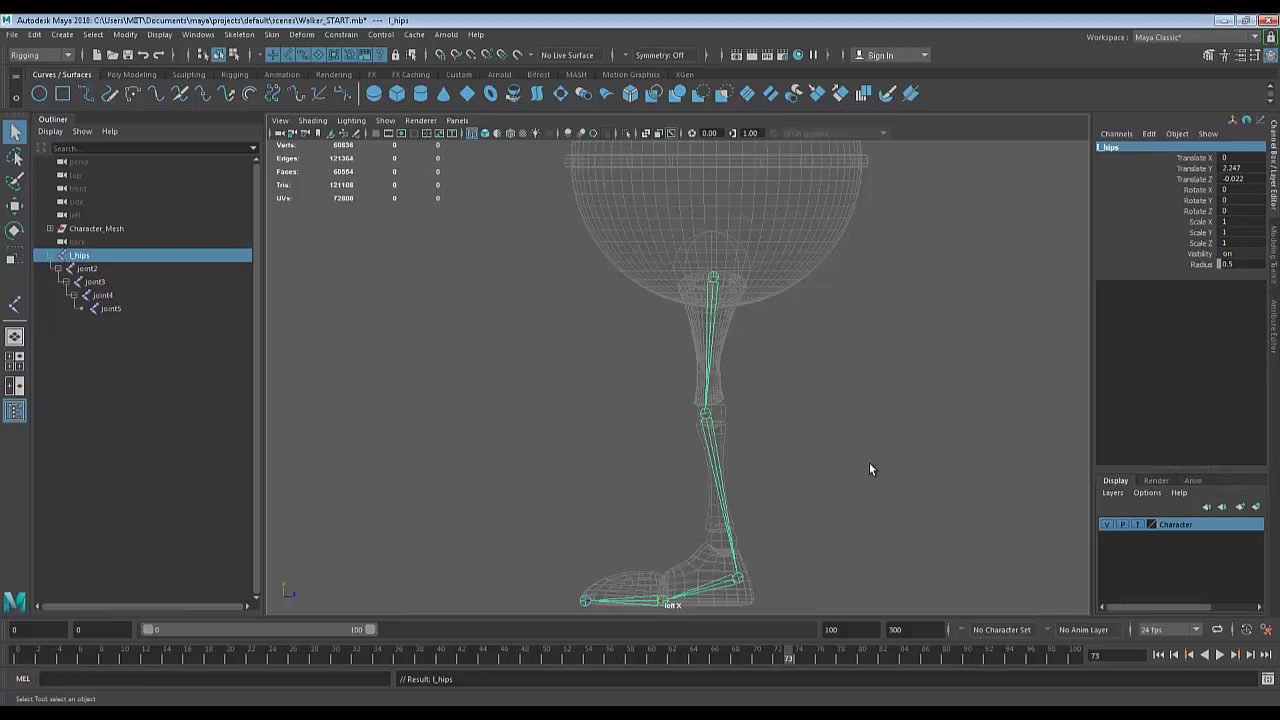
# Select the knee joint below the hip and rename it as l_knee.
pyautogui.press('Down')
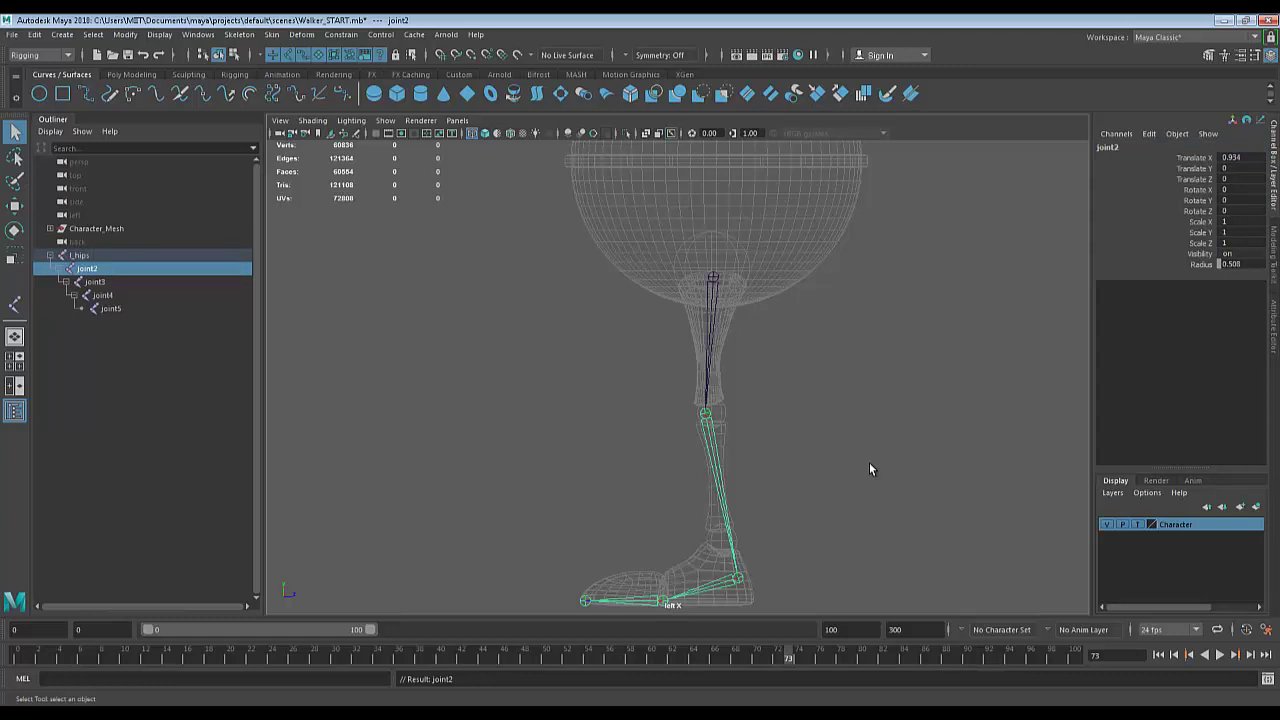
pyautogui.doubleClick(1106, 148)
pyautogui.write('l_knee')
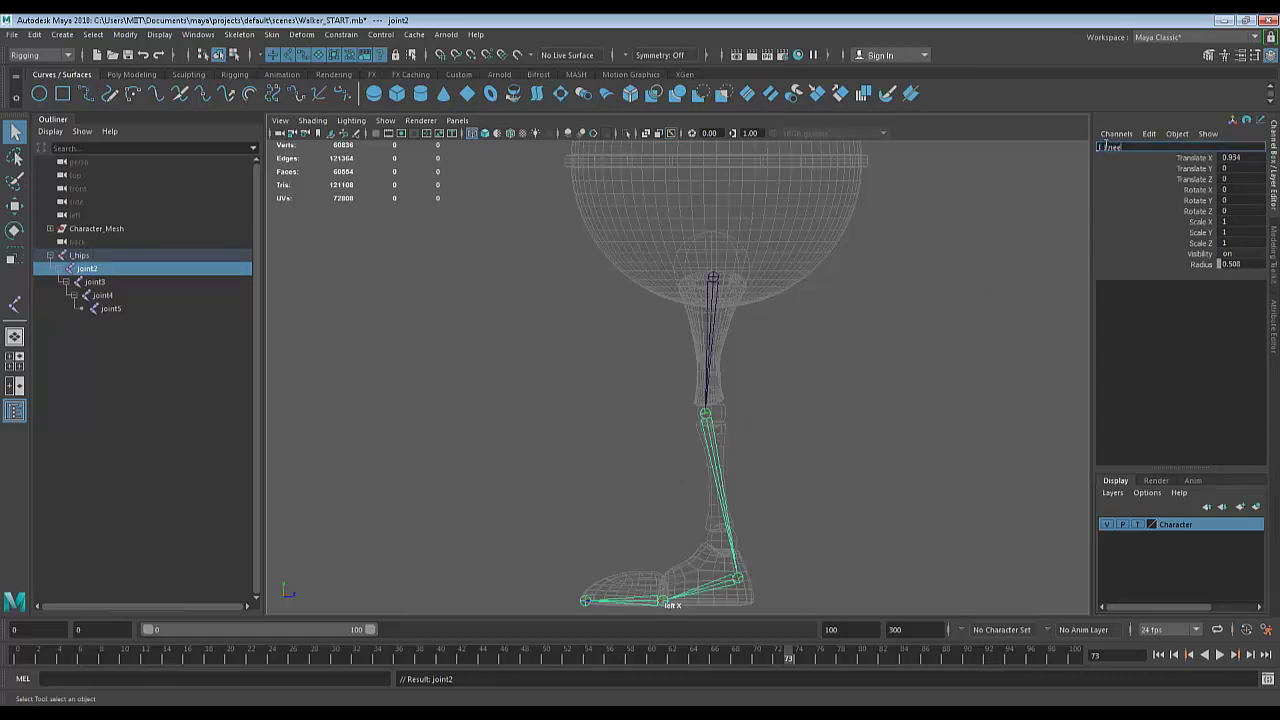
pyautogui.press('Return')
# Select the joint below the knee, near the heel, and rename it as l_ankle.
pyautogui.press('Down')
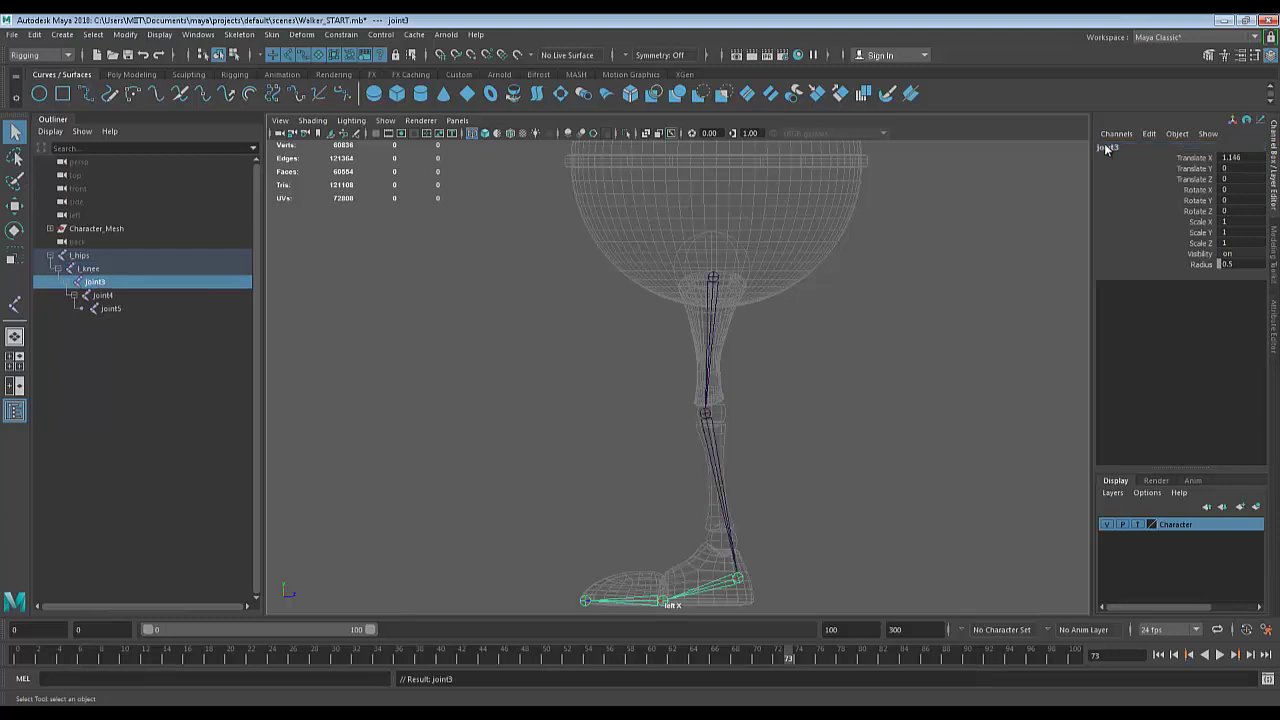
pyautogui.doubleClick(1105, 147)
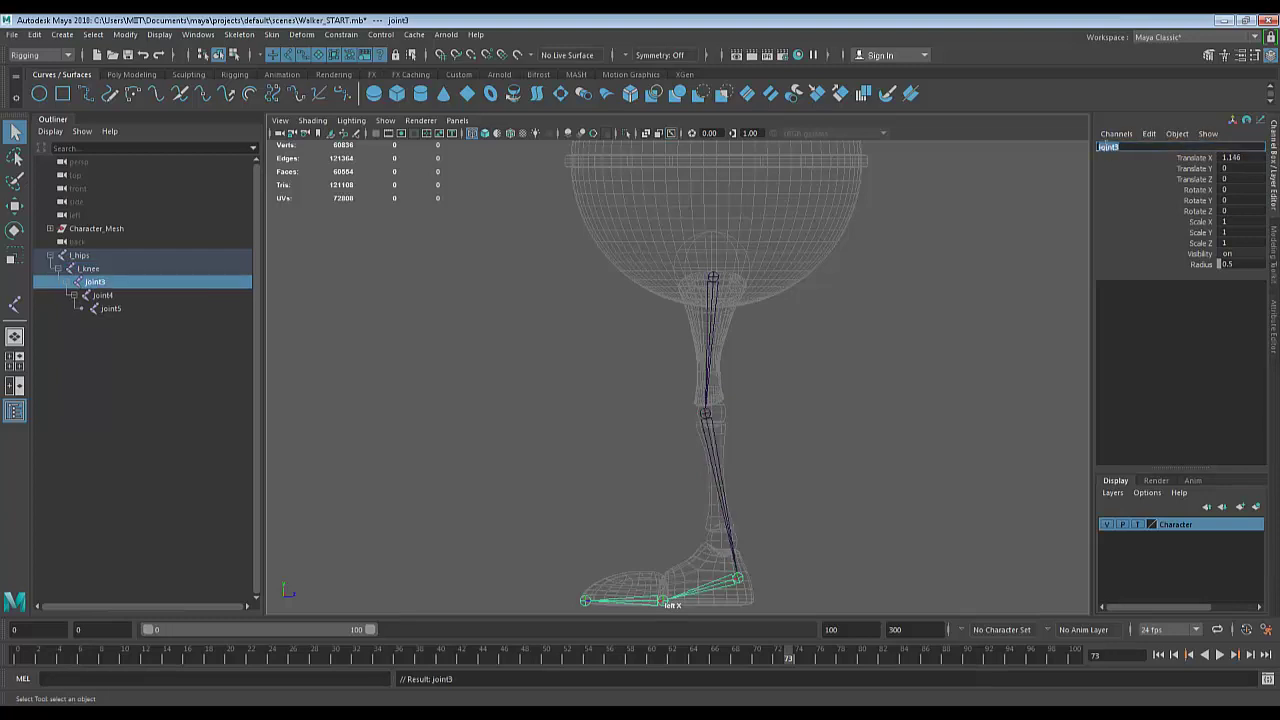
pyautogui.write('l_ankle')
pyautogui.press('Return')
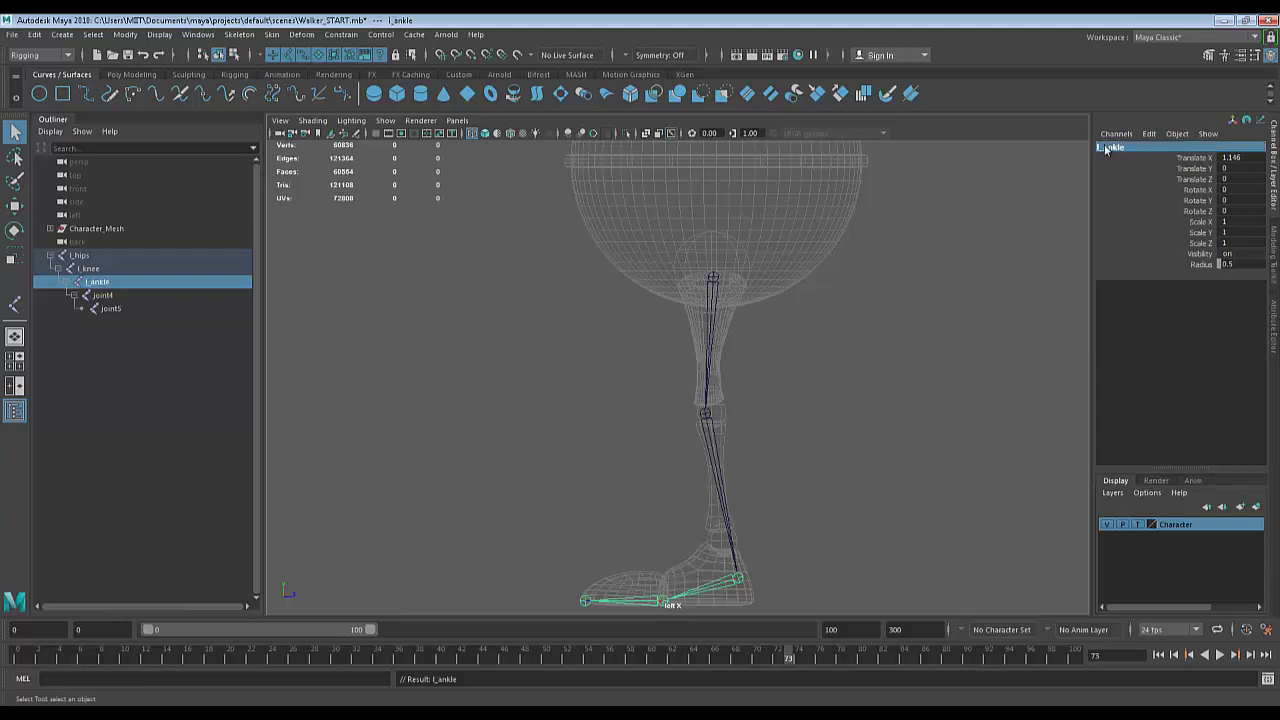
# Select the joint at the ball of the foot and rename it as l_foot.
pyautogui.press('Down')
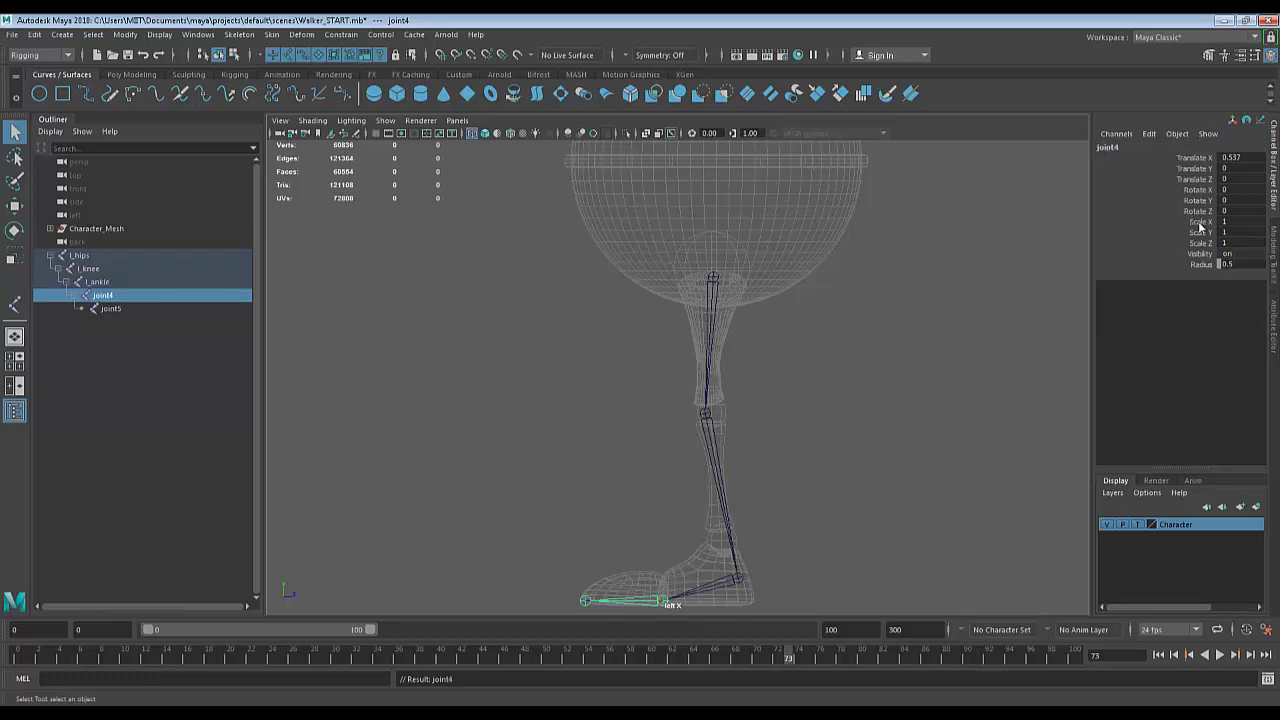
pyautogui.click(1106, 147)
pyautogui.write('l_')
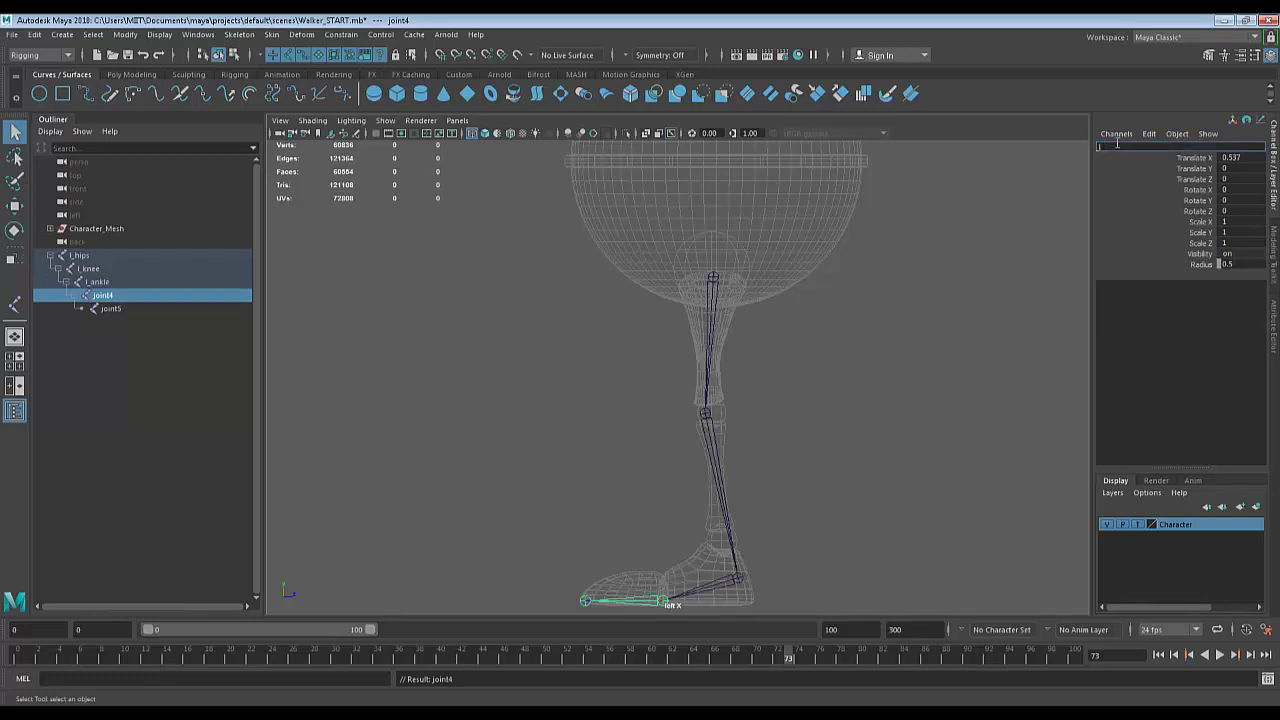
pyautogui.write('foot')
pyautogui.press('Return')
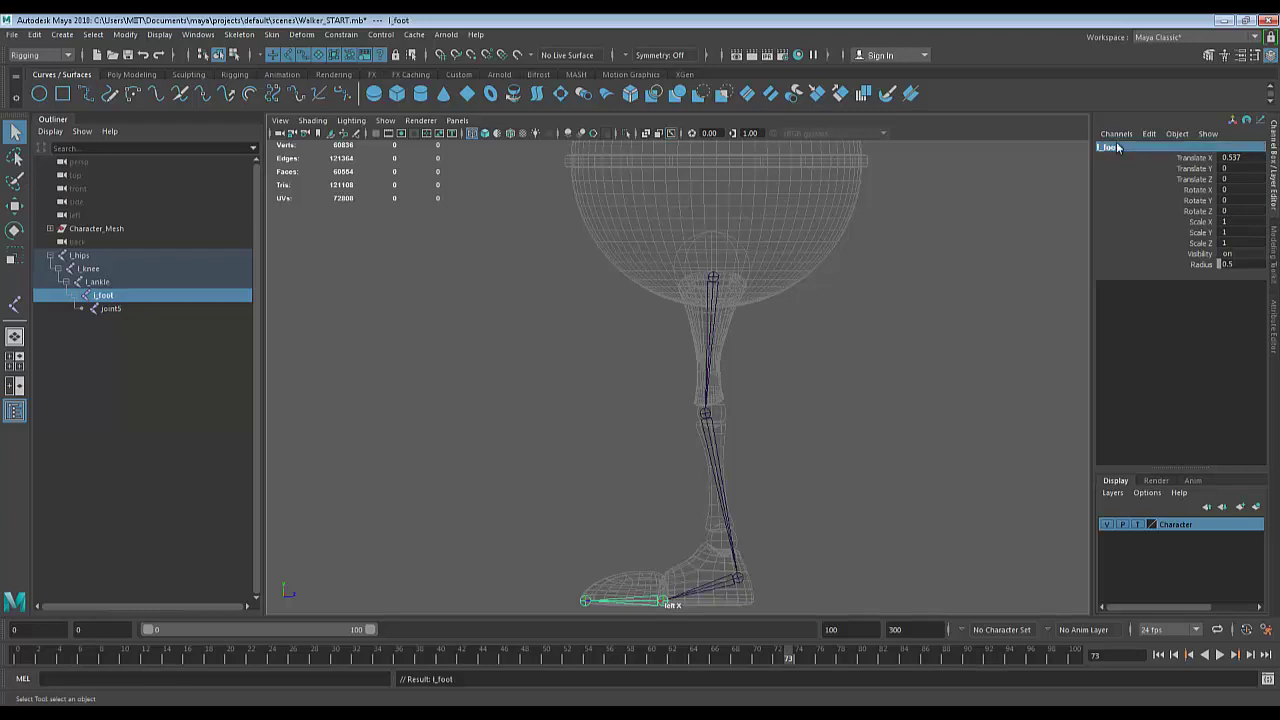
# Select the end joint at the toe tip and rename it as l_toe.
pyautogui.press('Down')
pyautogui.doubleClick(1110, 147)
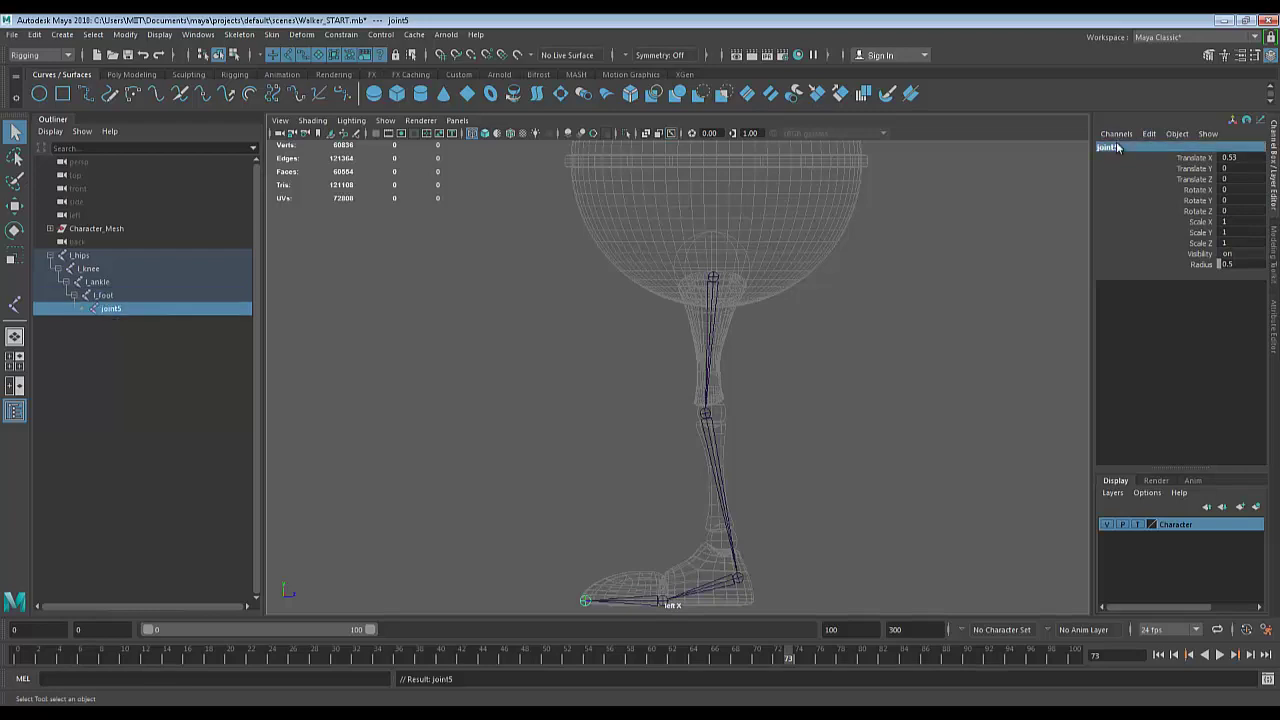
pyautogui.press('BackSpace')
pyautogui.write('l_toe')
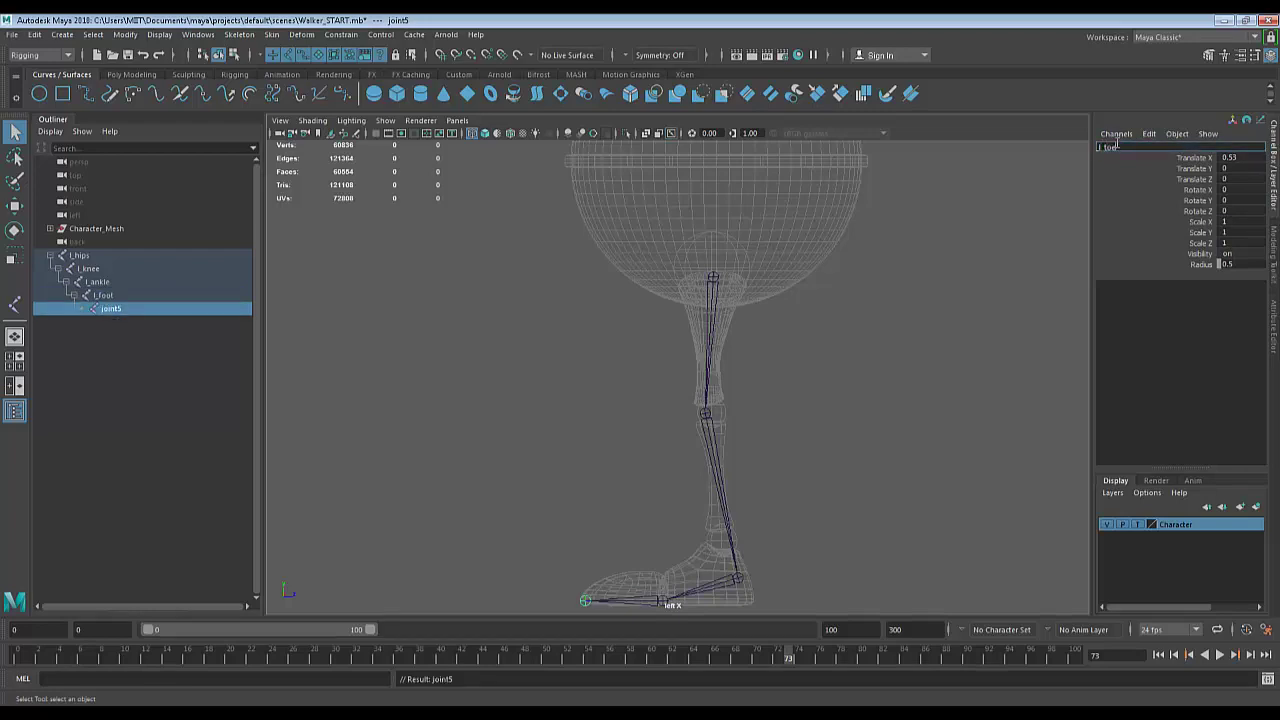
pyautogui.press('Return')
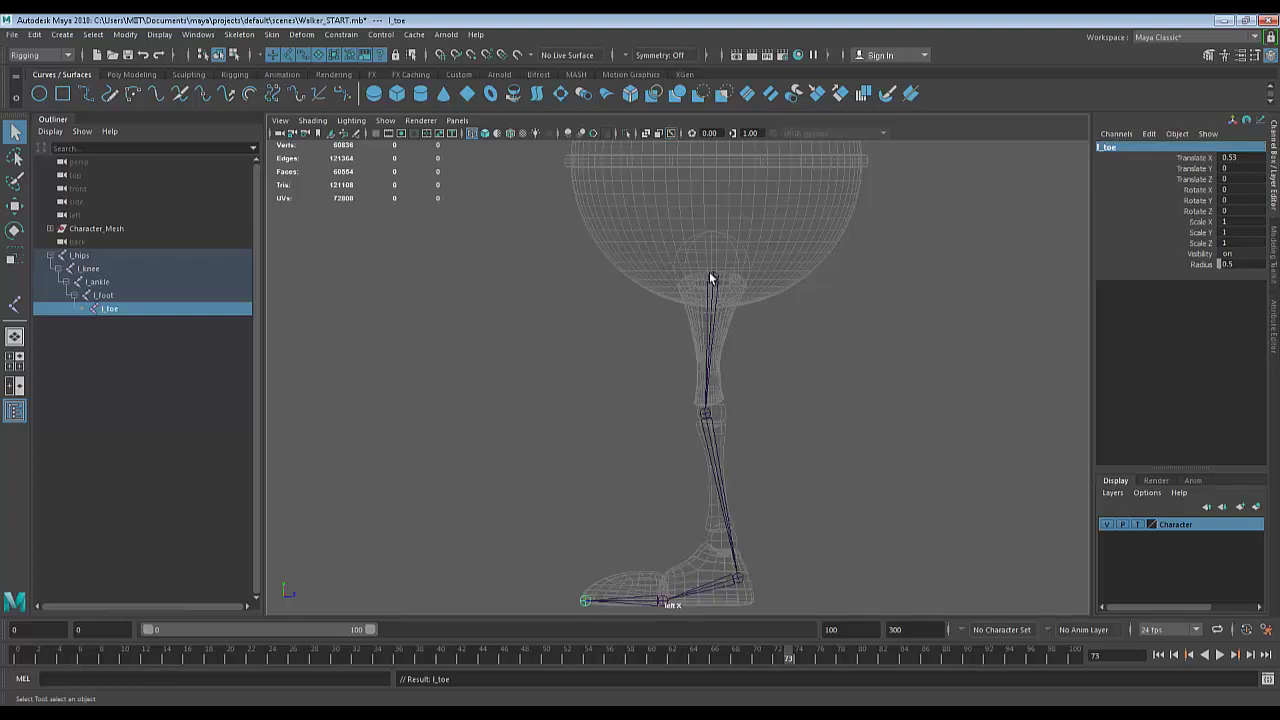
# Check the joint names by selecting the hip, knee, ankle, foot and toe joints in turn in the viewport.
pyautogui.click(709, 273)
pyautogui.click(706, 413)
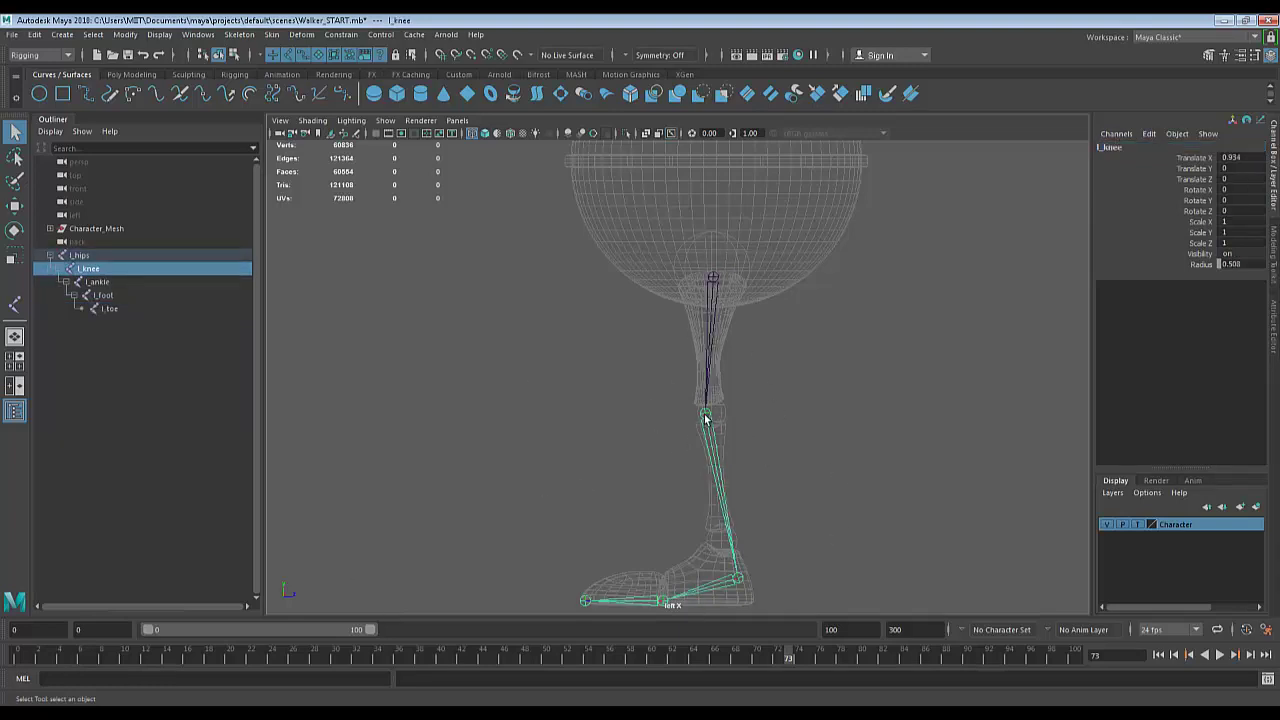
pyautogui.click(737, 584)
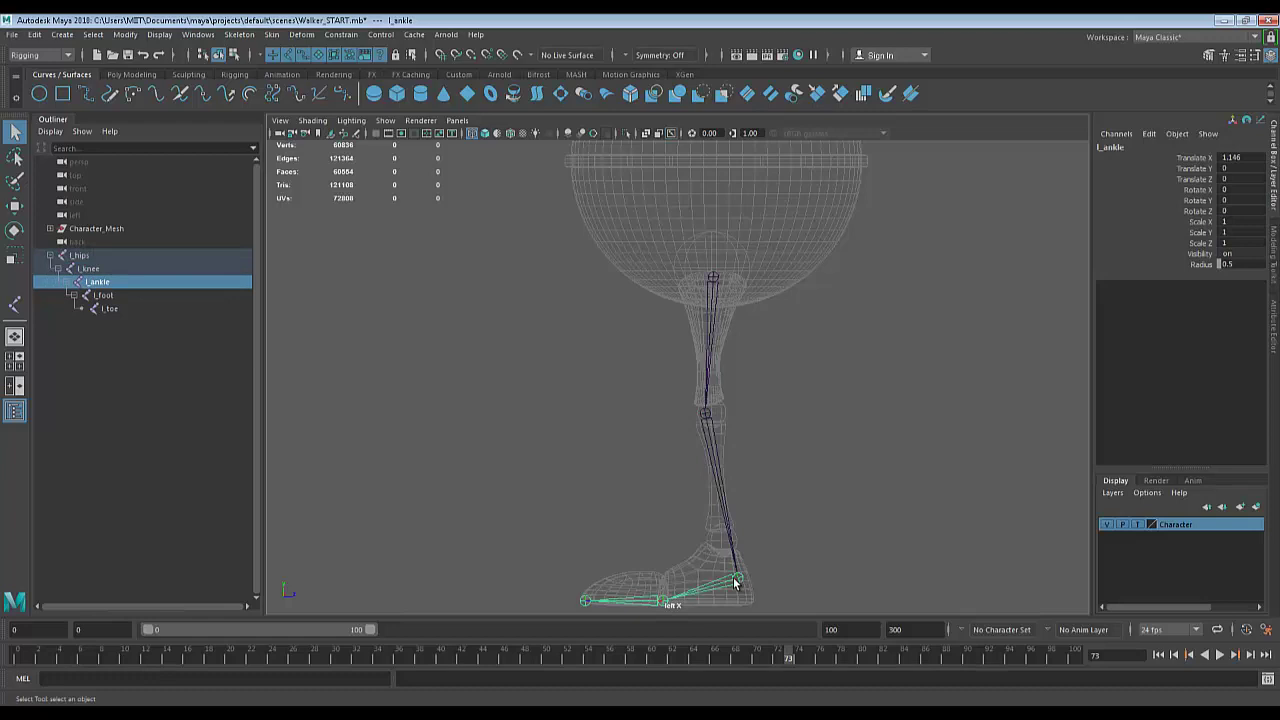
pyautogui.click(664, 601)
pyautogui.click(585, 601)
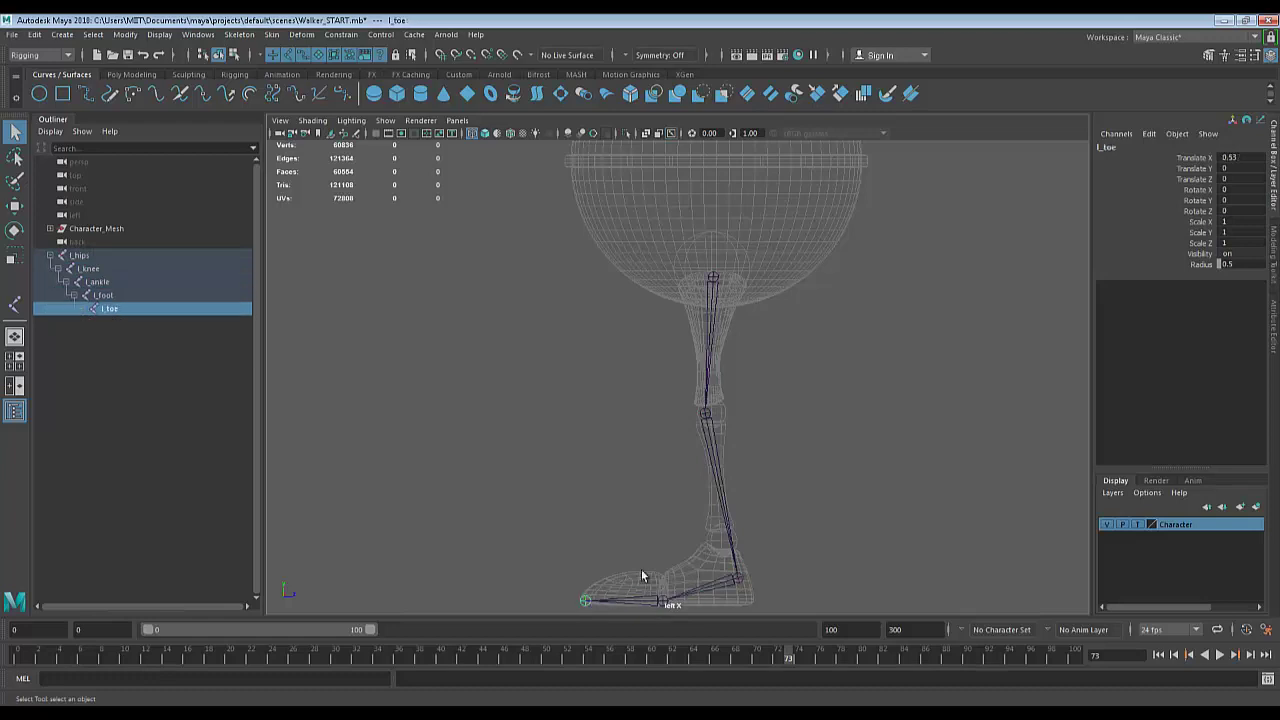
# Inspect the joint chain's placement in the back and perspective views, selecting the hip, foot, ankle and knee joints.
pyautogui.press('space')
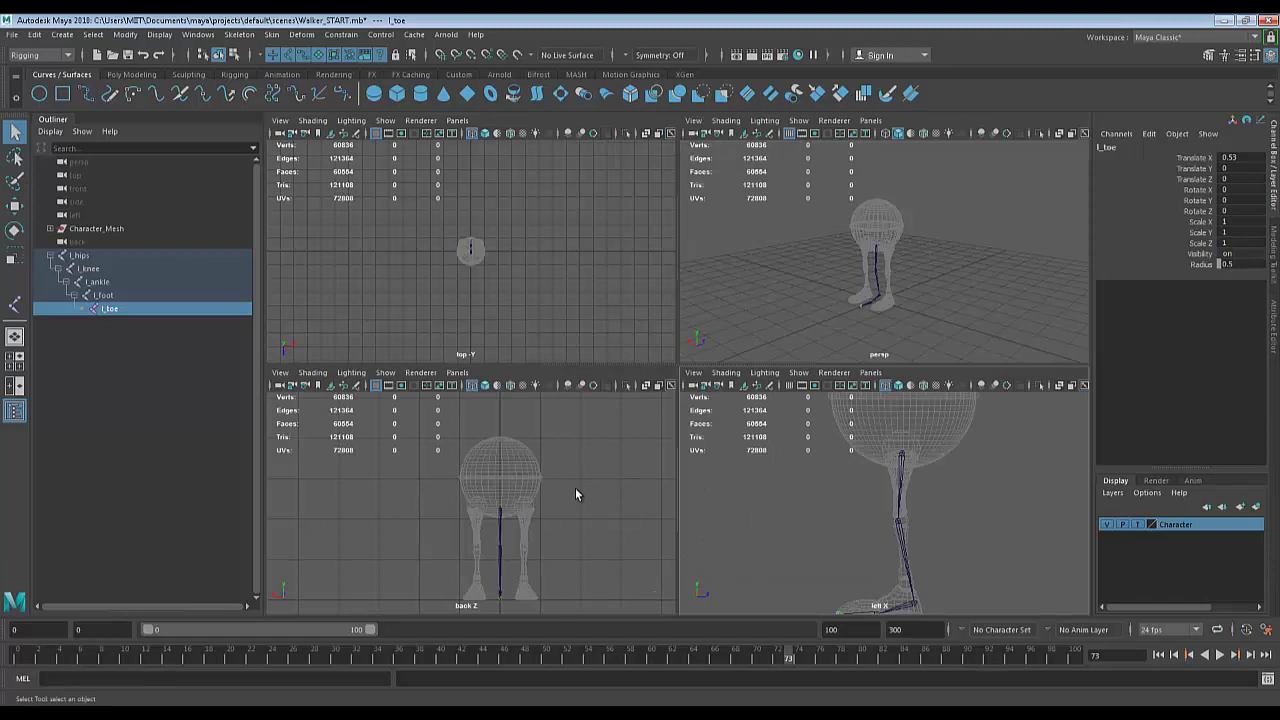
pyautogui.press('space')
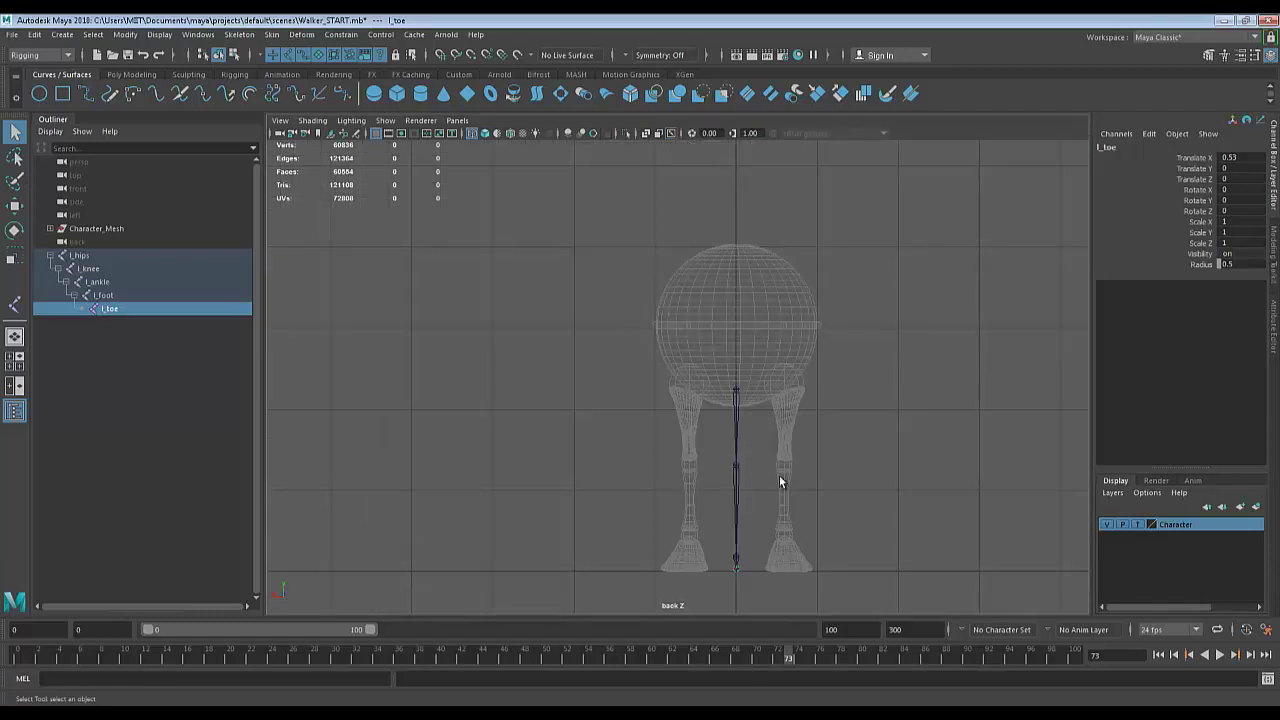
pyautogui.click(740, 390)
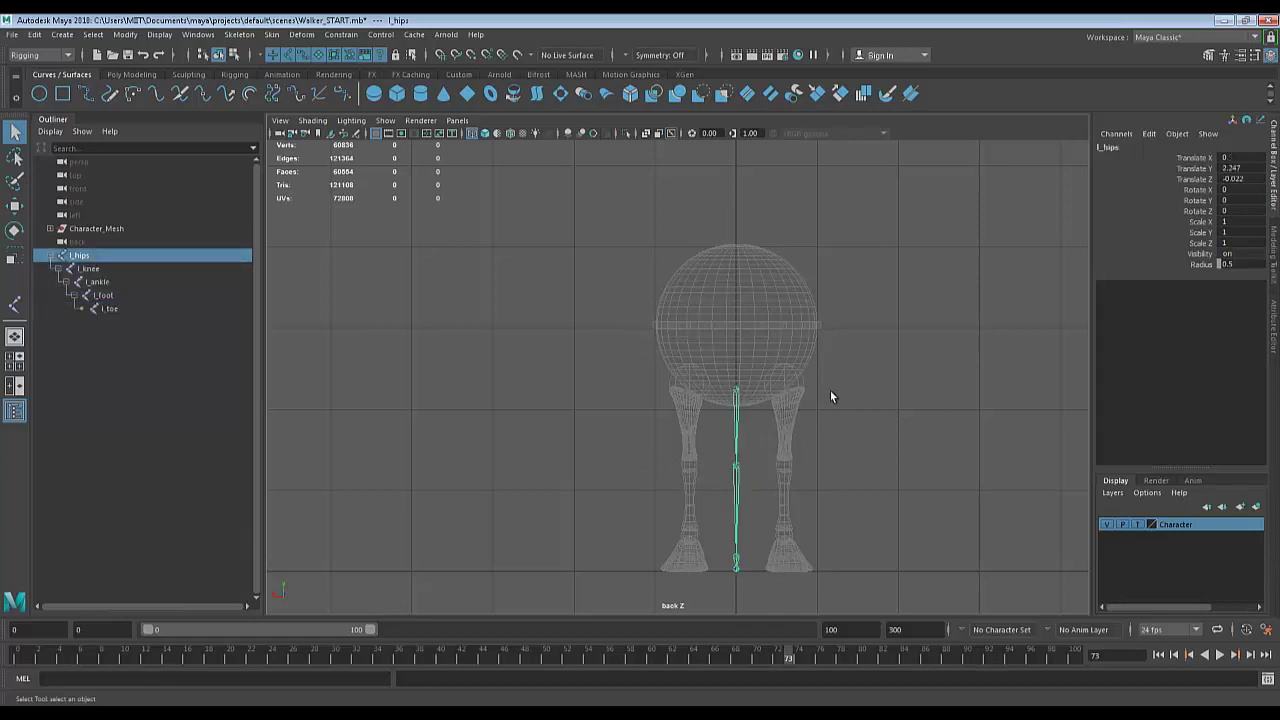
pyautogui.press('space')
pyautogui.press('space')
pyautogui.click(909, 396)
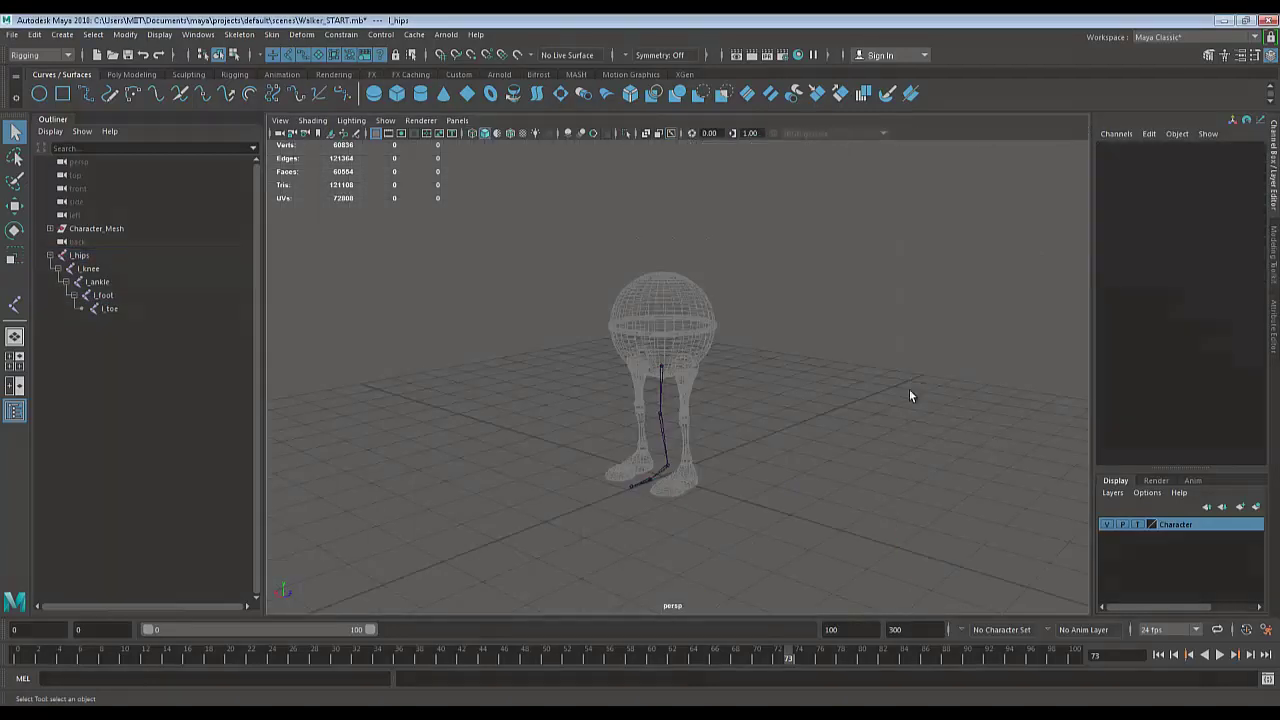
pyautogui.click(660, 370)
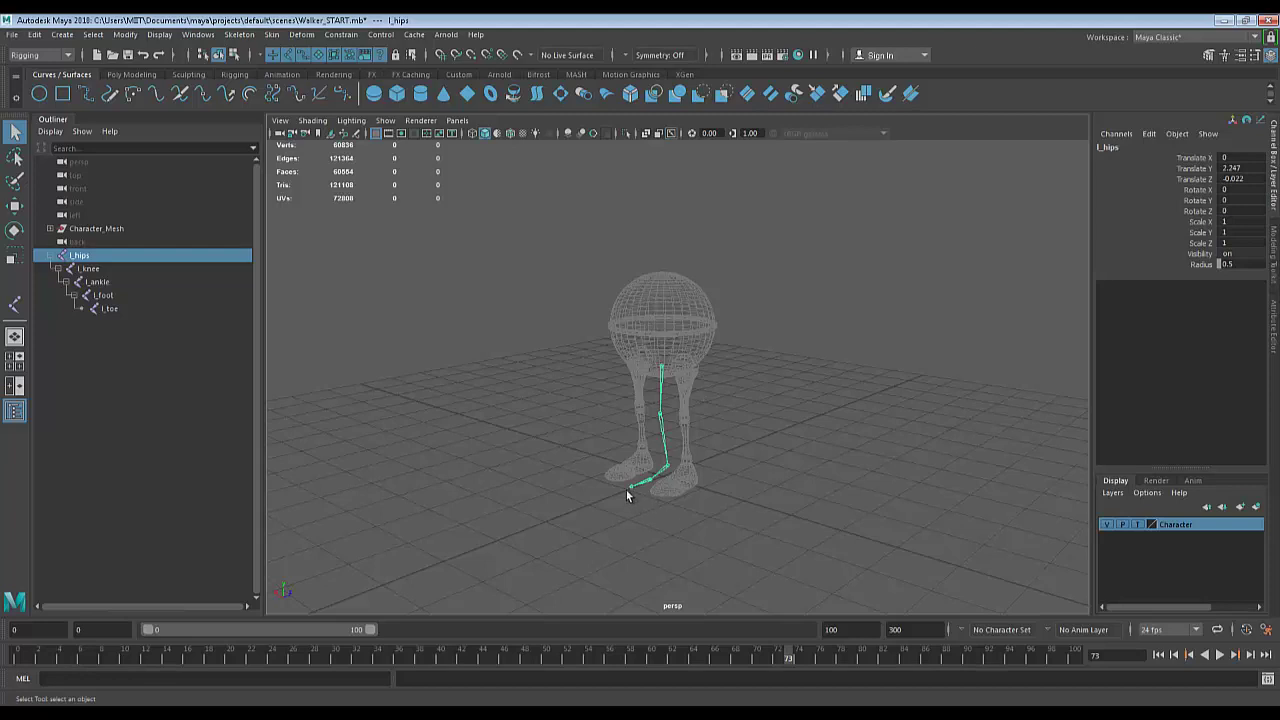
pyautogui.click(654, 476)
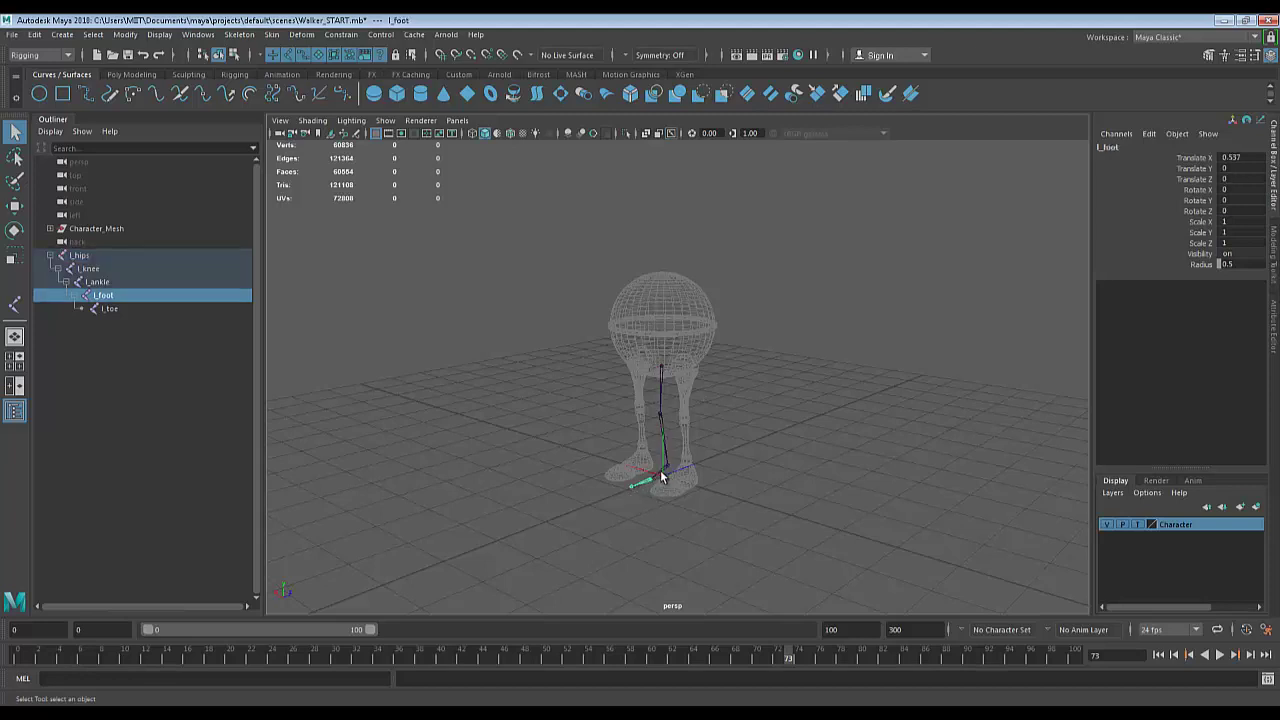
pyautogui.scroll(5, 656, 476)
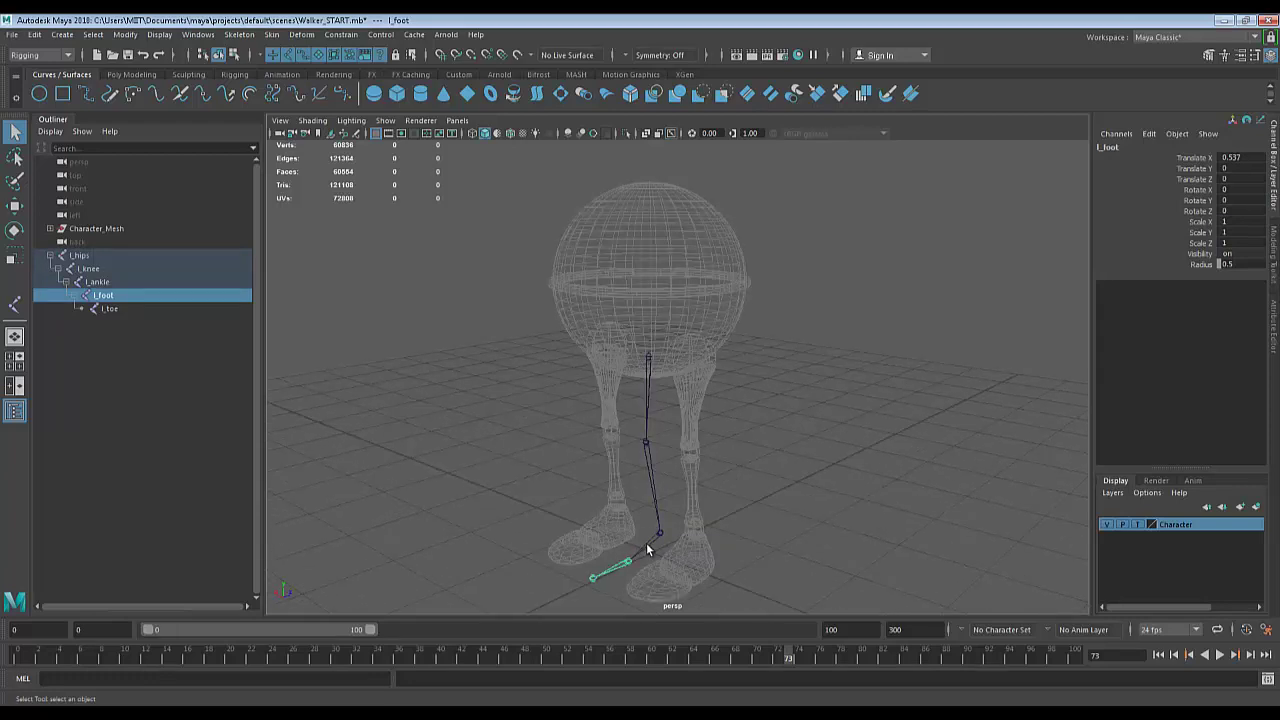
pyautogui.click(660, 536)
pyautogui.click(654, 504)
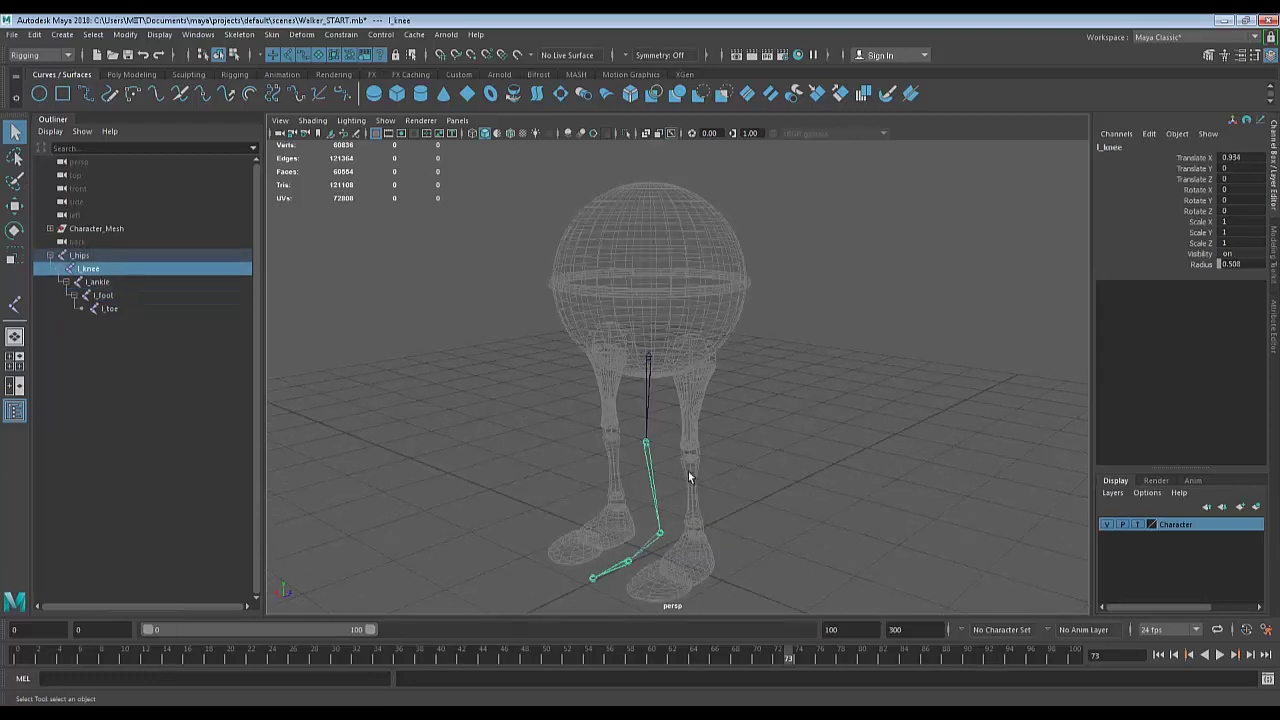
# Select l_hips and move the whole chain sideways in the back view into the left leg mesh, to about -0.592 in Translate X.
pyautogui.click(649, 356)
pyautogui.press('space')
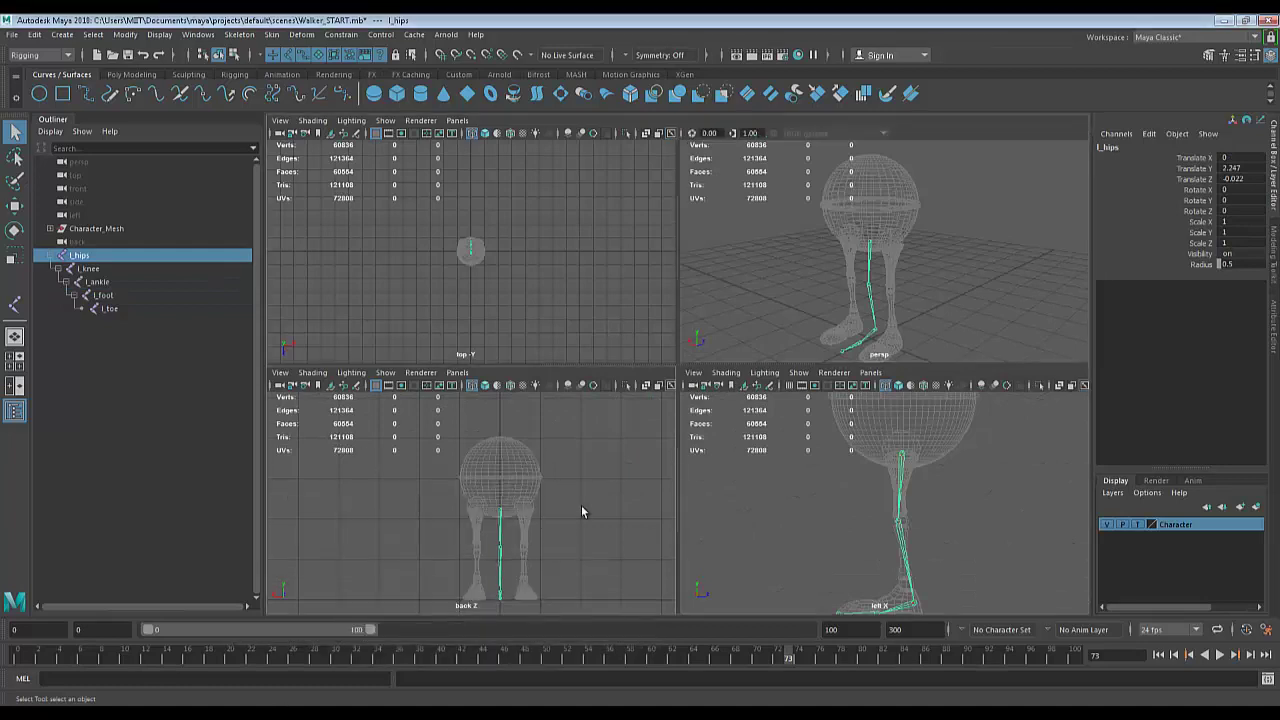
pyautogui.press('space')
pyautogui.press('w')
pyautogui.scroll(3, 690, 344)
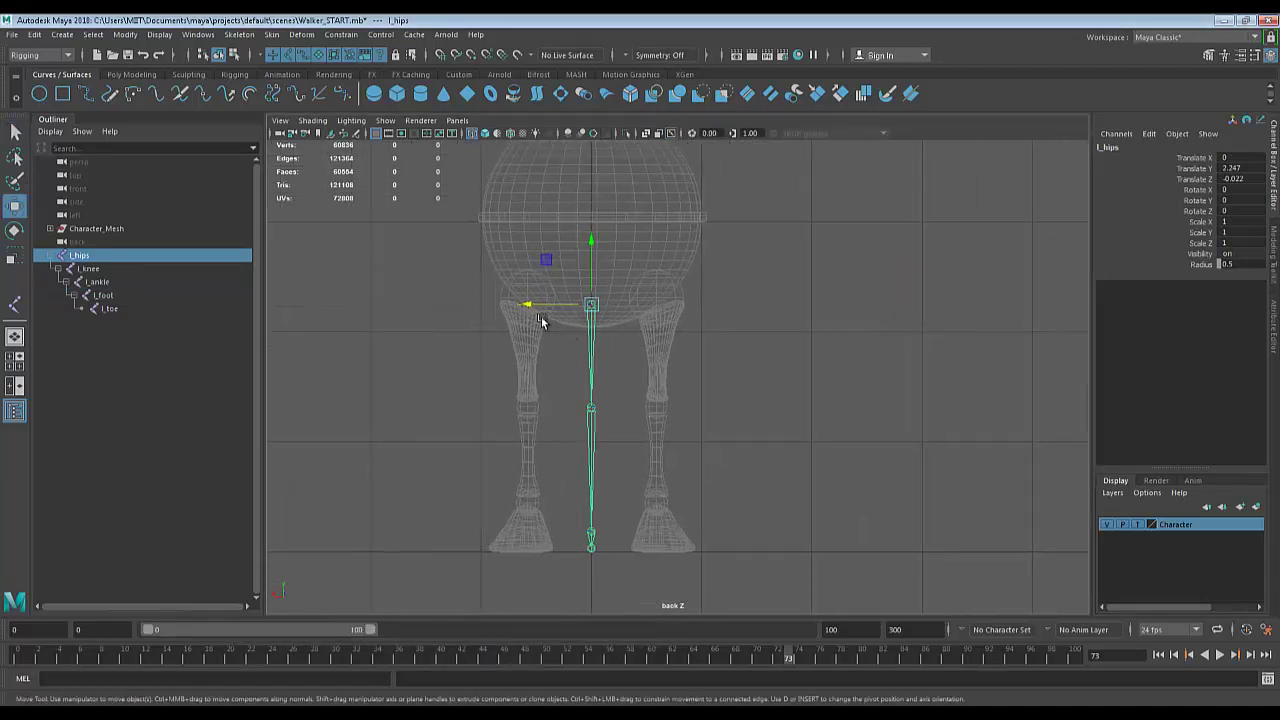
pyautogui.moveTo(530, 304); pyautogui.dragTo(596, 310)
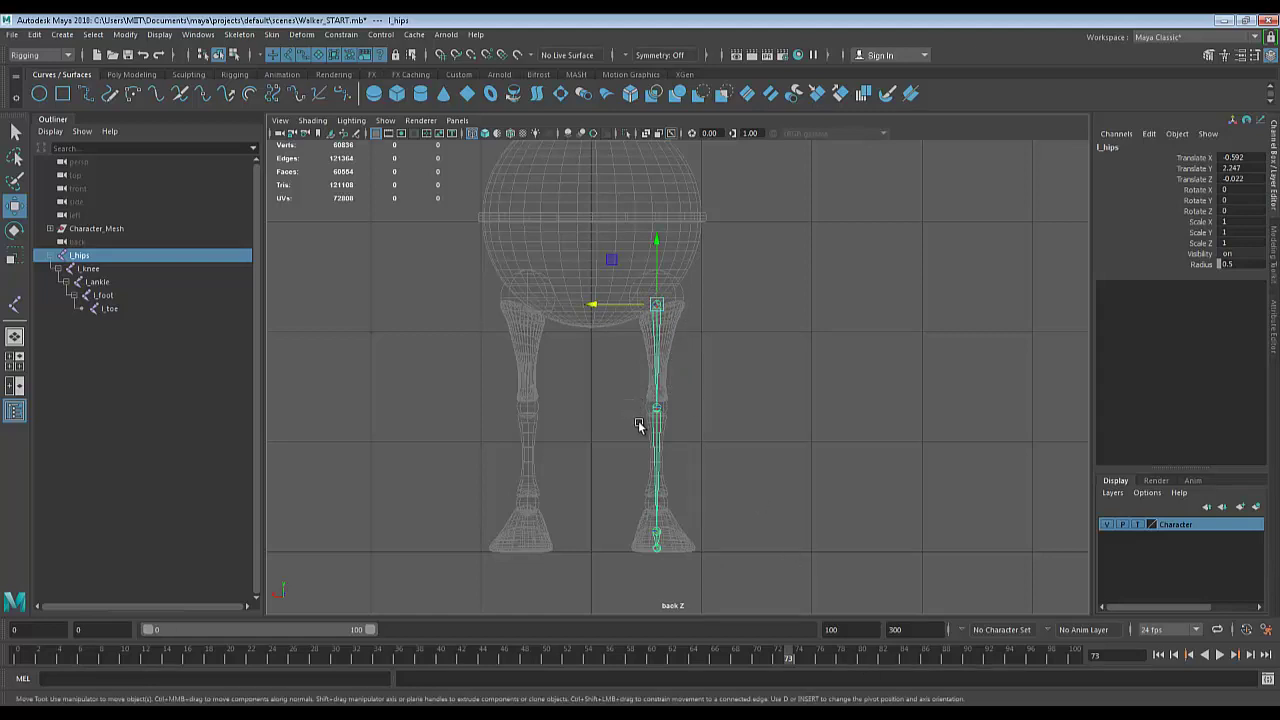
# Try rotating l_hips in the back view to swing the leg chain outward, undoing each rotation.
pyautogui.press('e')
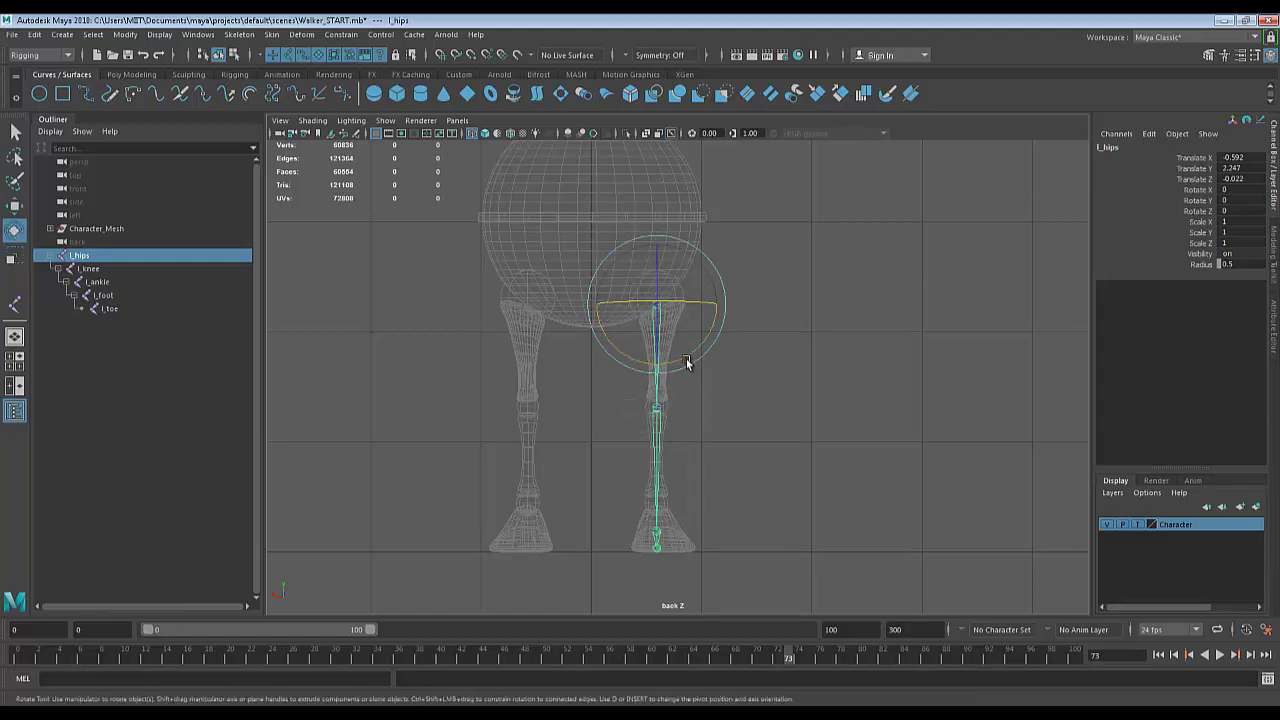
pyautogui.moveTo(686, 363); pyautogui.dragTo(689, 354)
pyautogui.hotkey('ctrl', 'z')
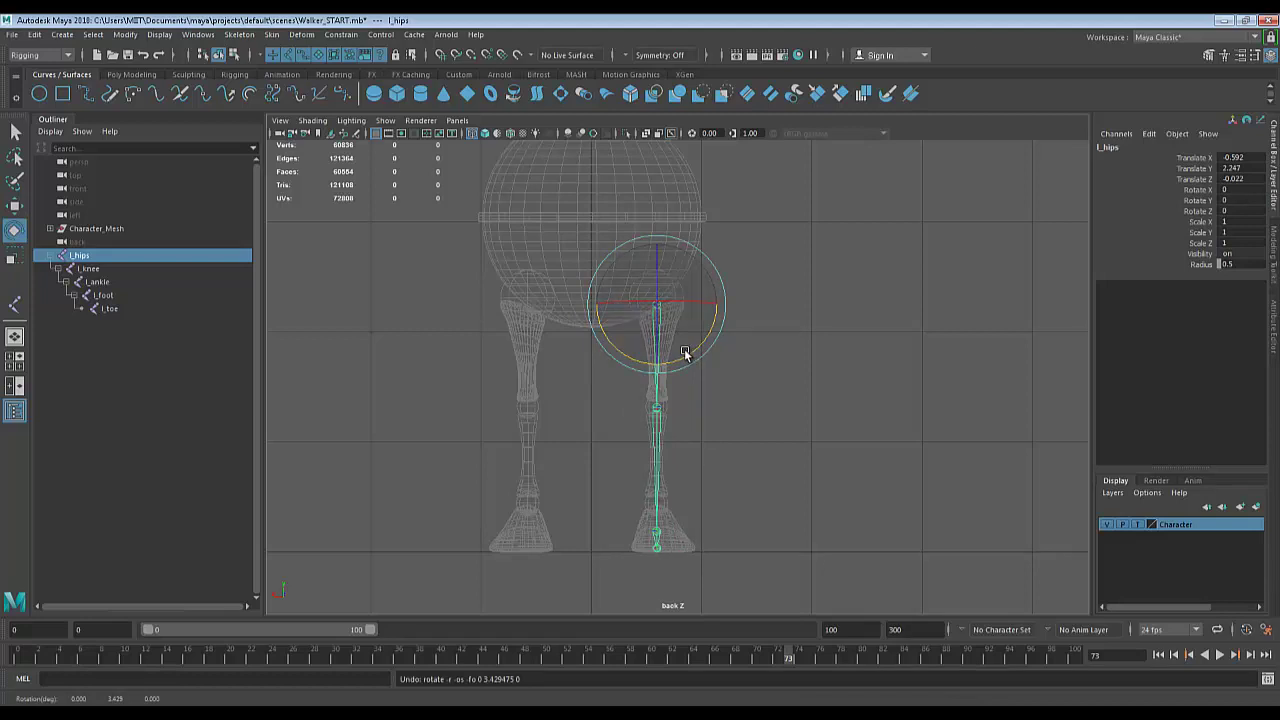
pyautogui.press('q')
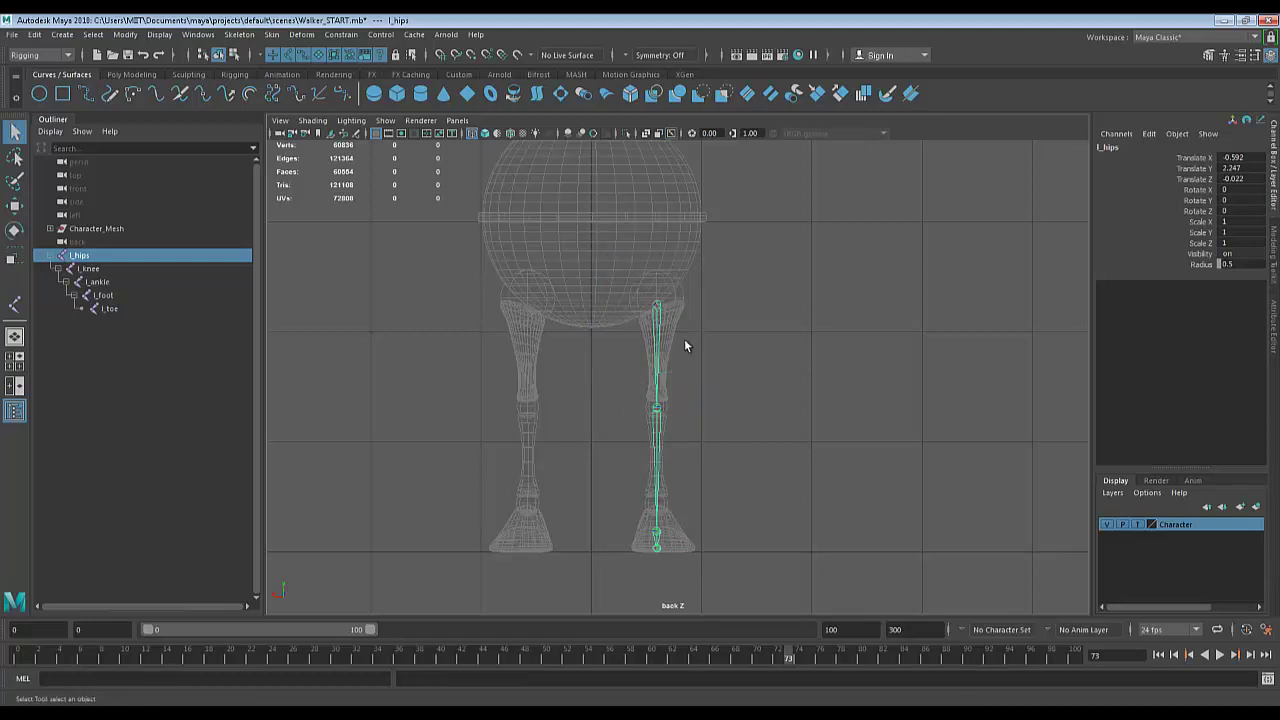
pyautogui.press('e')
pyautogui.moveTo(682, 358); pyautogui.dragTo(687, 357)
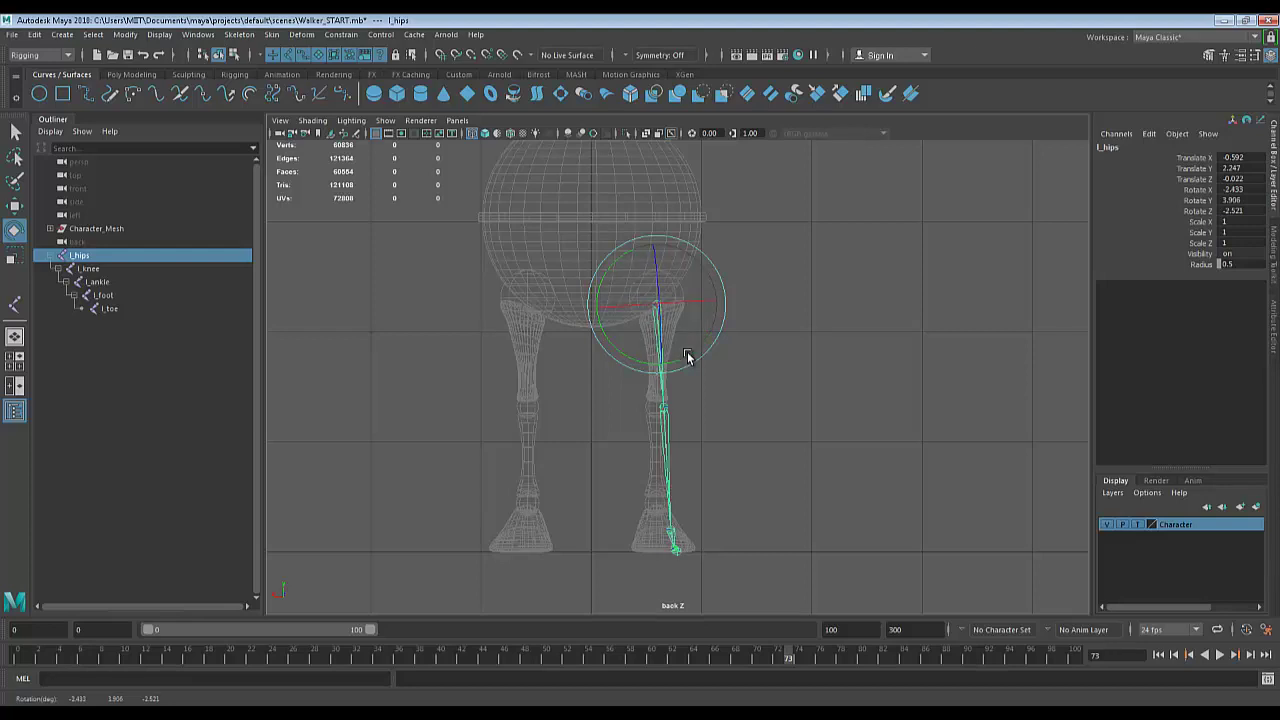
pyautogui.hotkey('ctrl', 'z')
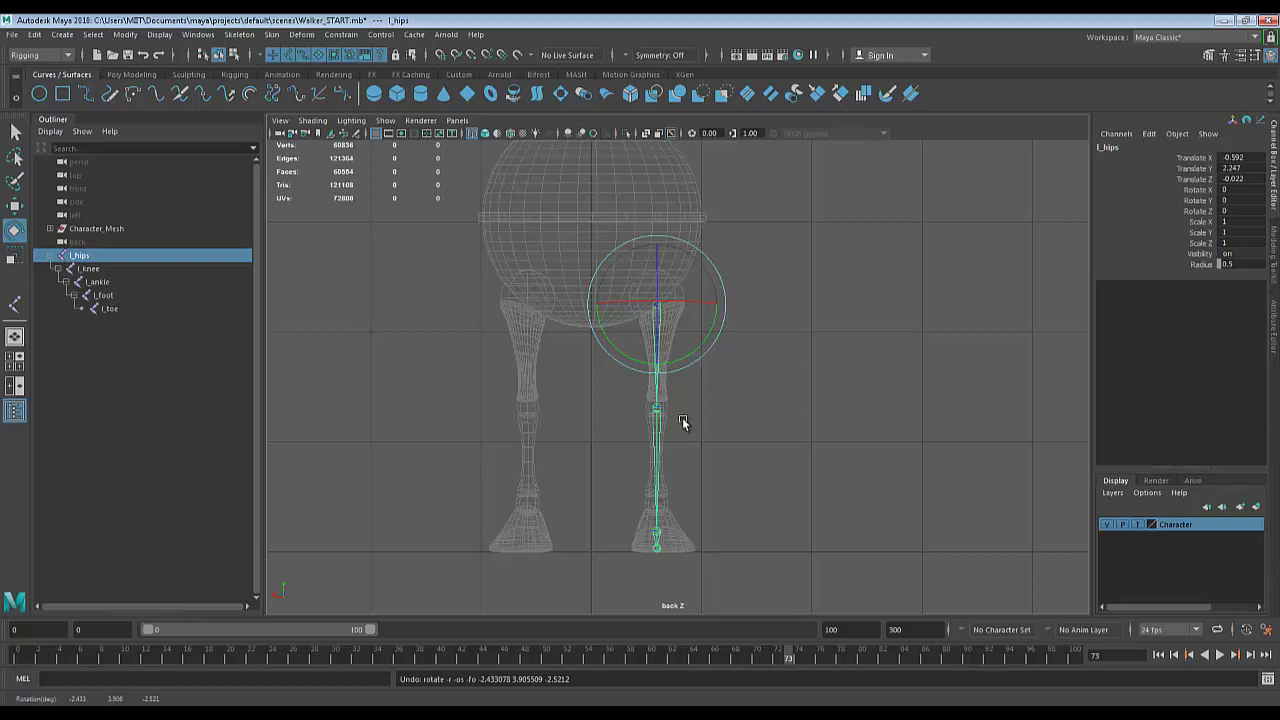
# Examine how the chain sits inside the left leg in perspective and collapse the l_hips hierarchy in the Outliner.
pyautogui.press('space')
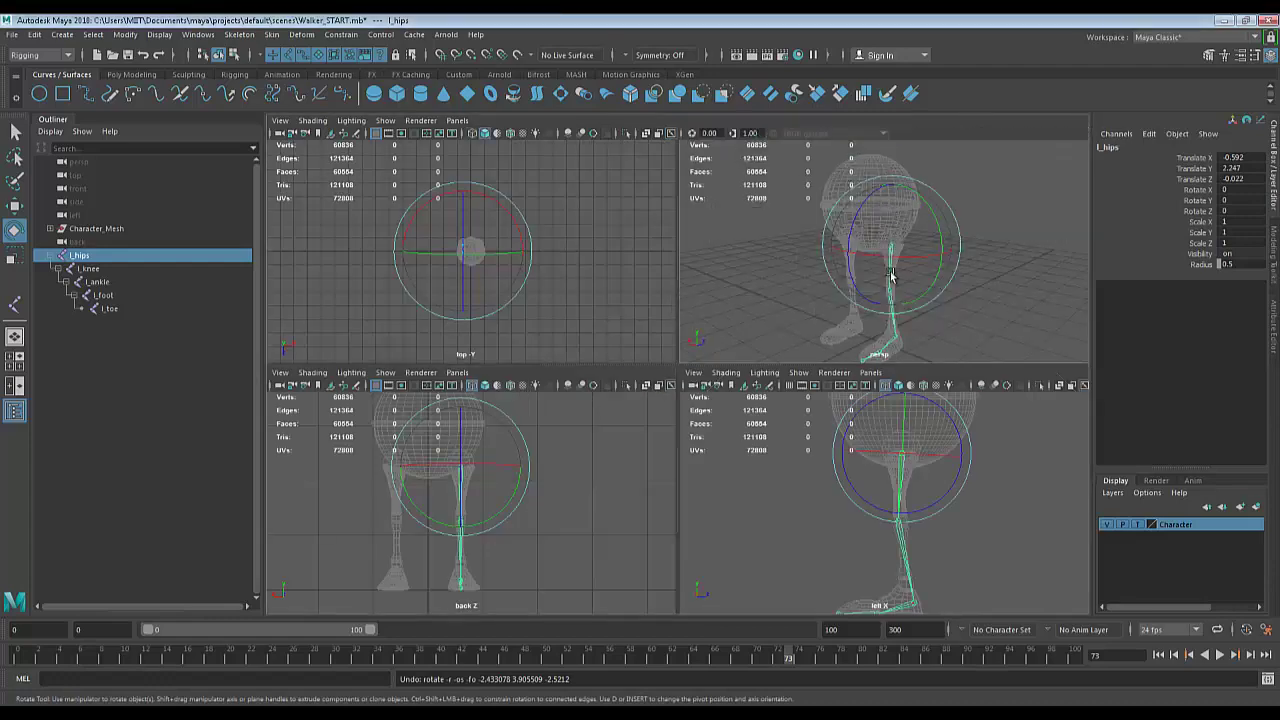
pyautogui.press('space')
pyautogui.keyDown('alt'); pyautogui.moveTo(874, 398); pyautogui.dragTo(829, 336); pyautogui.keyUp('alt')
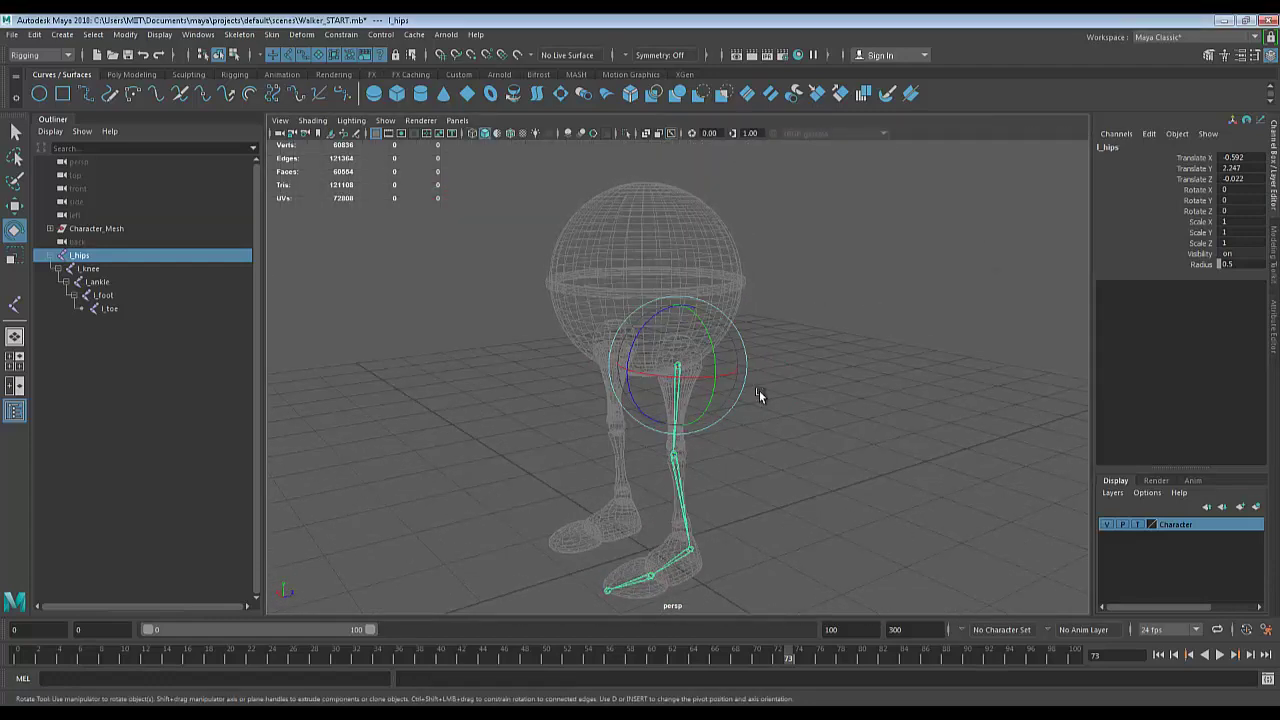
pyautogui.keyDown('alt'); pyautogui.moveTo(761, 396); pyautogui.dragTo(797, 372, button='right'); pyautogui.keyUp('alt')
pyautogui.keyDown('alt'); pyautogui.moveTo(797, 372); pyautogui.dragTo(803, 357, button='middle'); pyautogui.keyUp('alt')
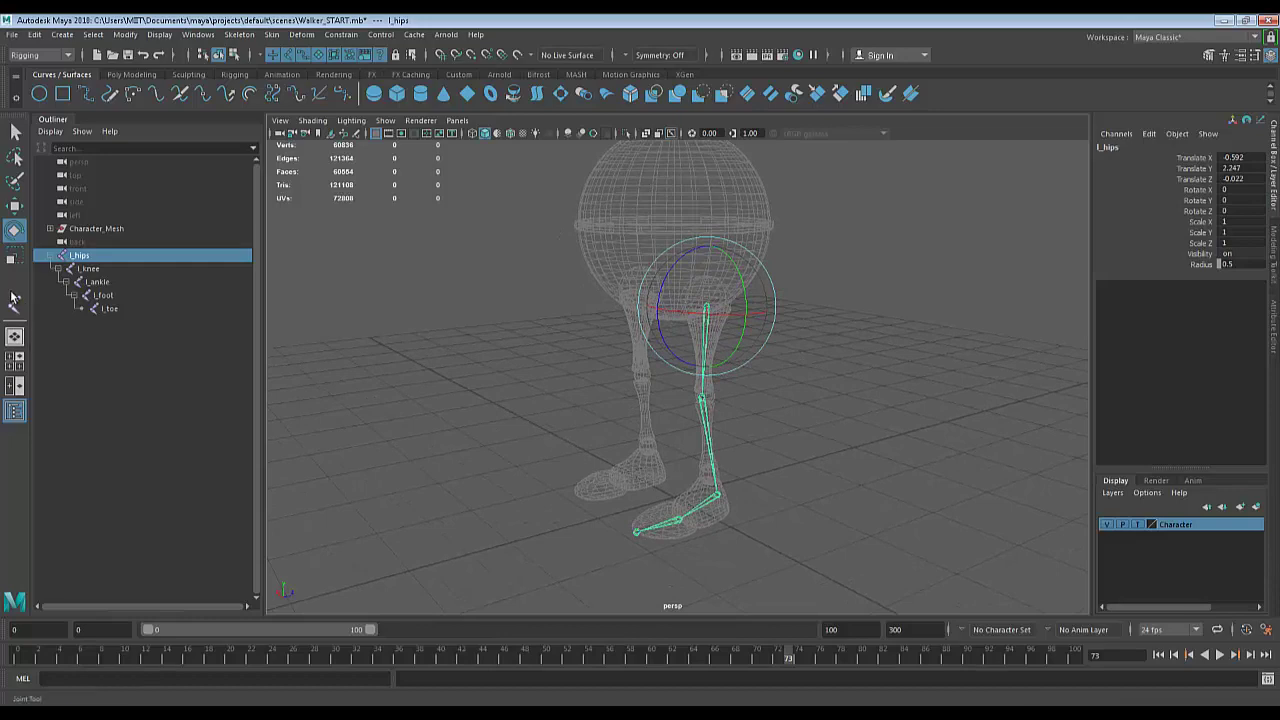
pyautogui.click(52, 257)
pyautogui.click(52, 257)
pyautogui.keyDown('alt'); pyautogui.moveTo(1025, 374); pyautogui.dragTo(853, 398); pyautogui.keyUp('alt')
pyautogui.press('q')
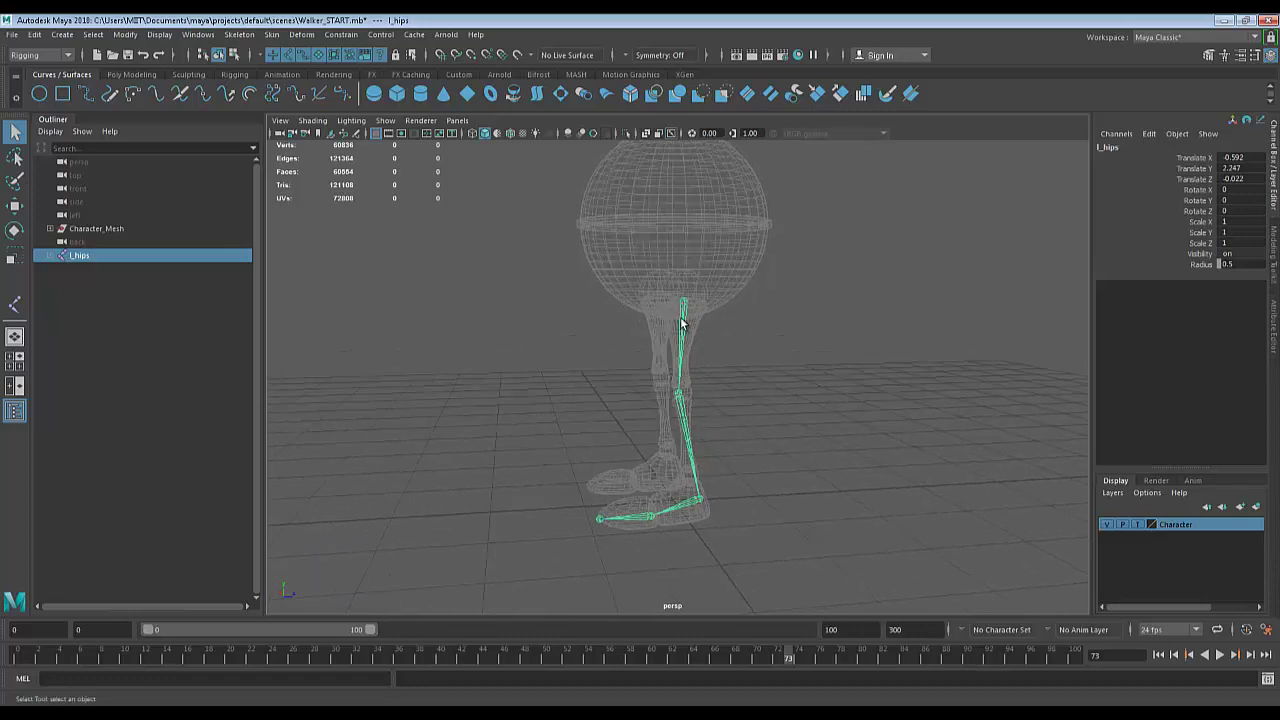
# Try moving l_hips straight down with the Move tool in the perspective view, undoing each move.
pyautogui.keyDown('alt'); pyautogui.moveTo(772, 430); pyautogui.dragTo(792, 448); pyautogui.keyUp('alt')
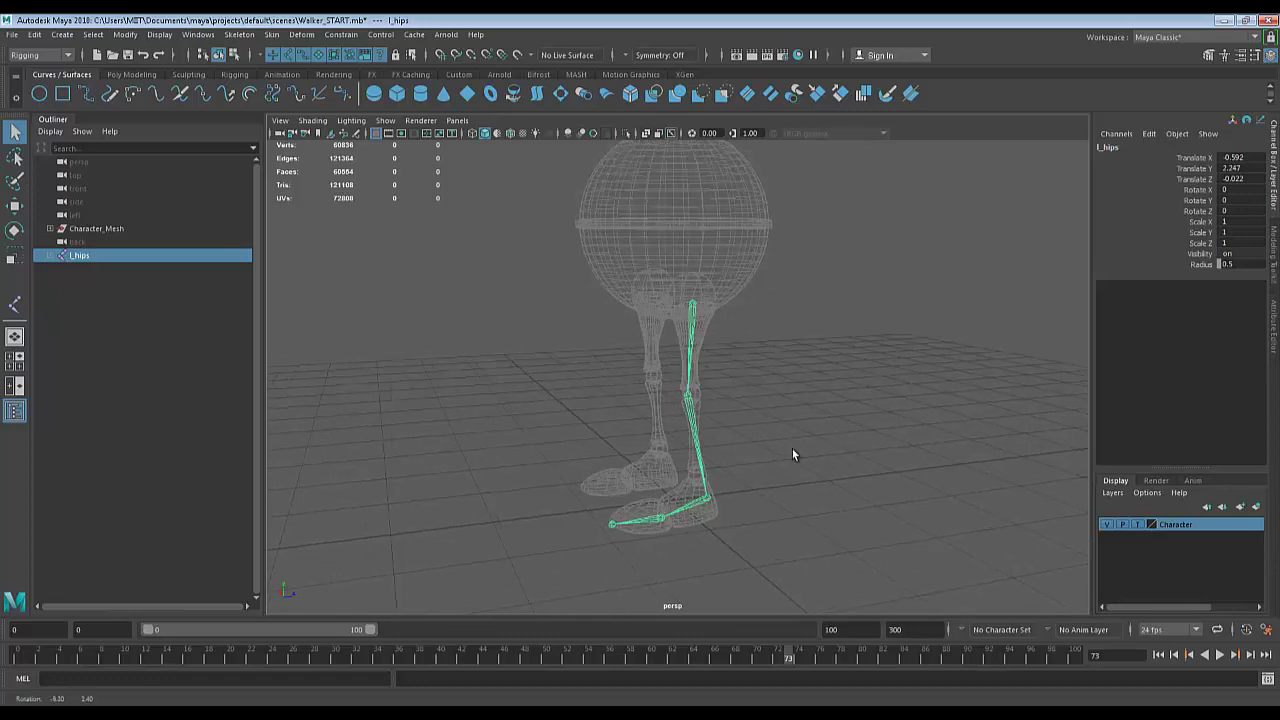
pyautogui.scroll(4, 792, 448)
pyautogui.keyDown('alt'); pyautogui.moveTo(787, 367); pyautogui.dragTo(783, 352, button='middle'); pyautogui.keyUp('alt')
pyautogui.keyDown('alt'); pyautogui.moveTo(783, 352); pyautogui.dragTo(772, 361); pyautogui.keyUp('alt')
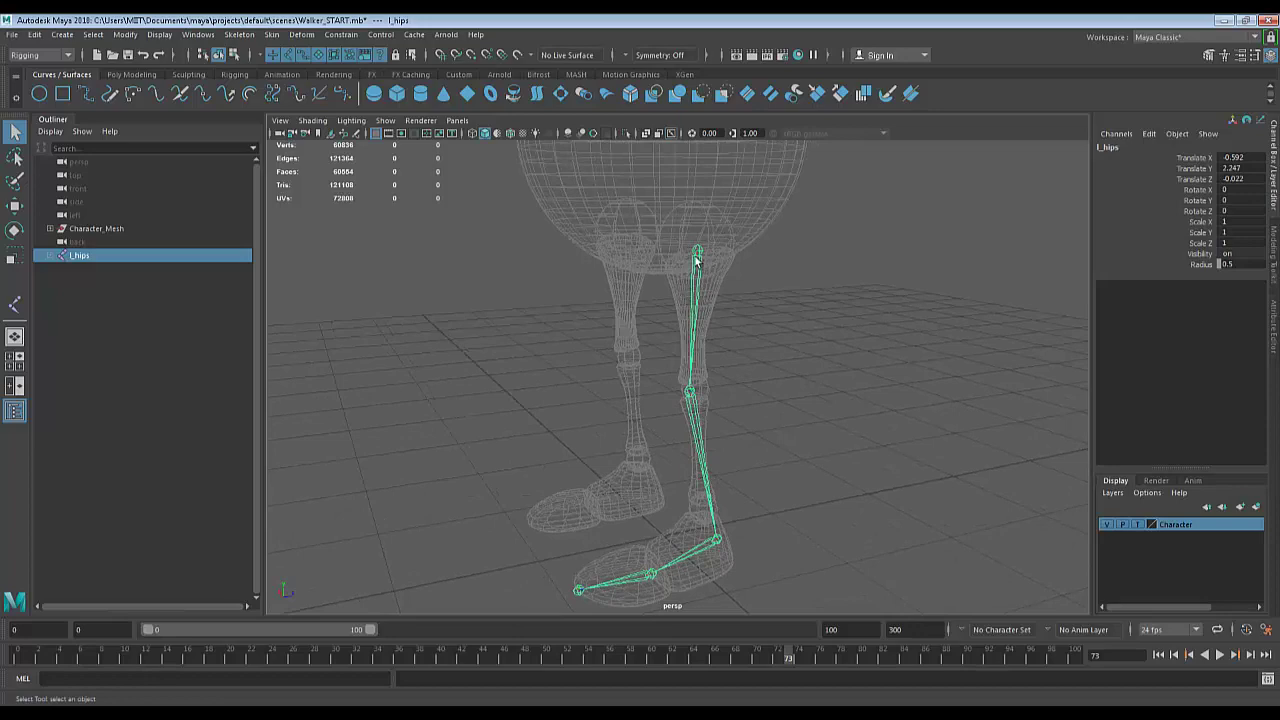
pyautogui.press('w')
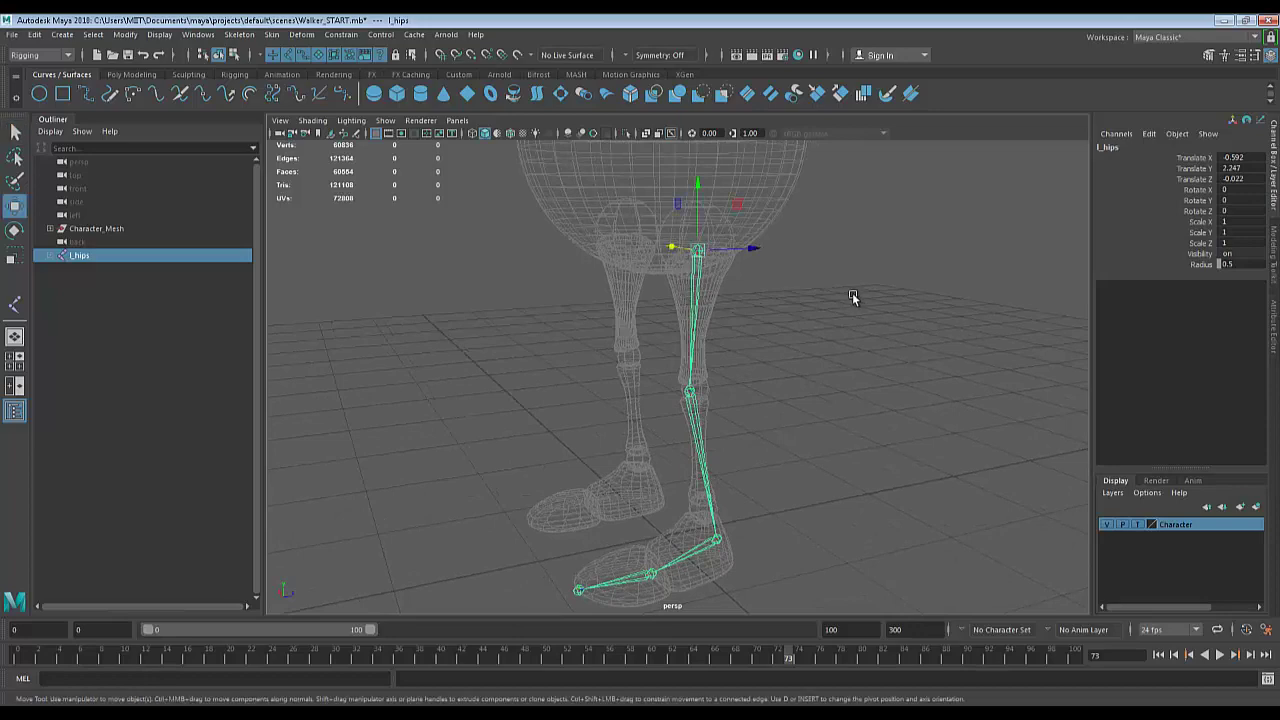
pyautogui.keyDown('alt'); pyautogui.moveTo(835, 321); pyautogui.dragTo(744, 320); pyautogui.keyUp('alt')
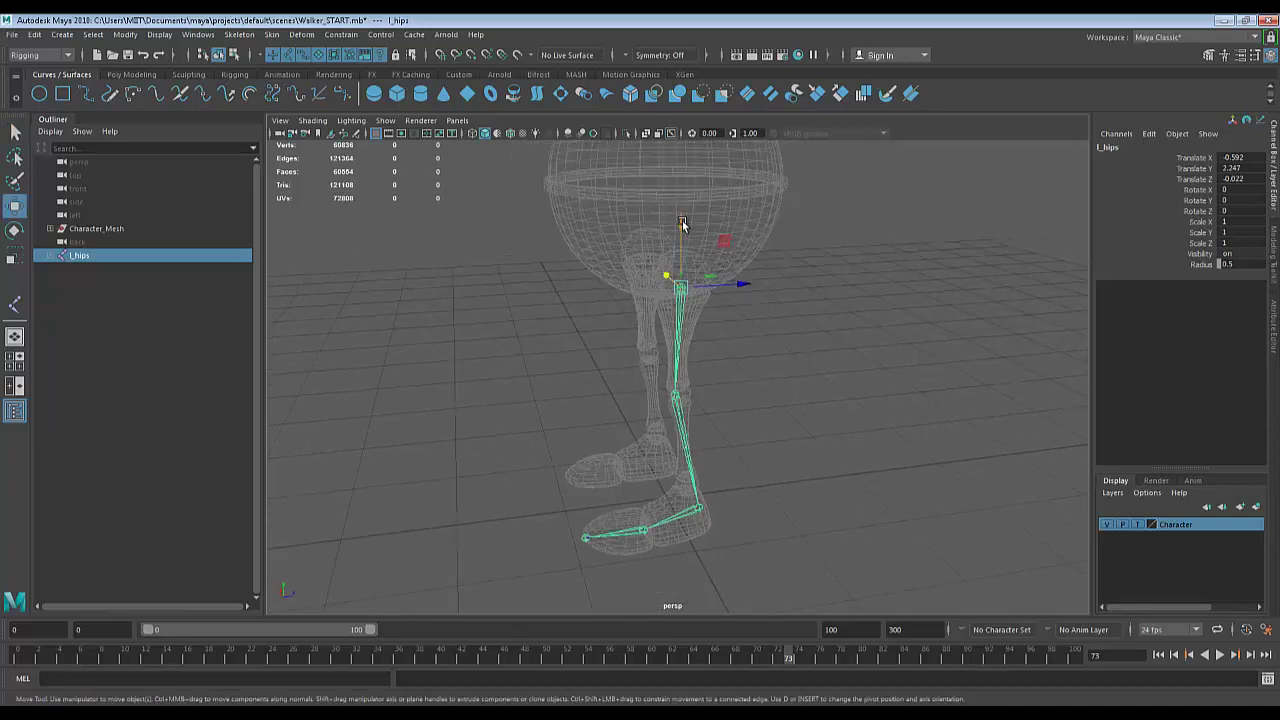
pyautogui.moveTo(682, 221); pyautogui.dragTo(683, 334)
pyautogui.hotkey('ctrl', 'z')
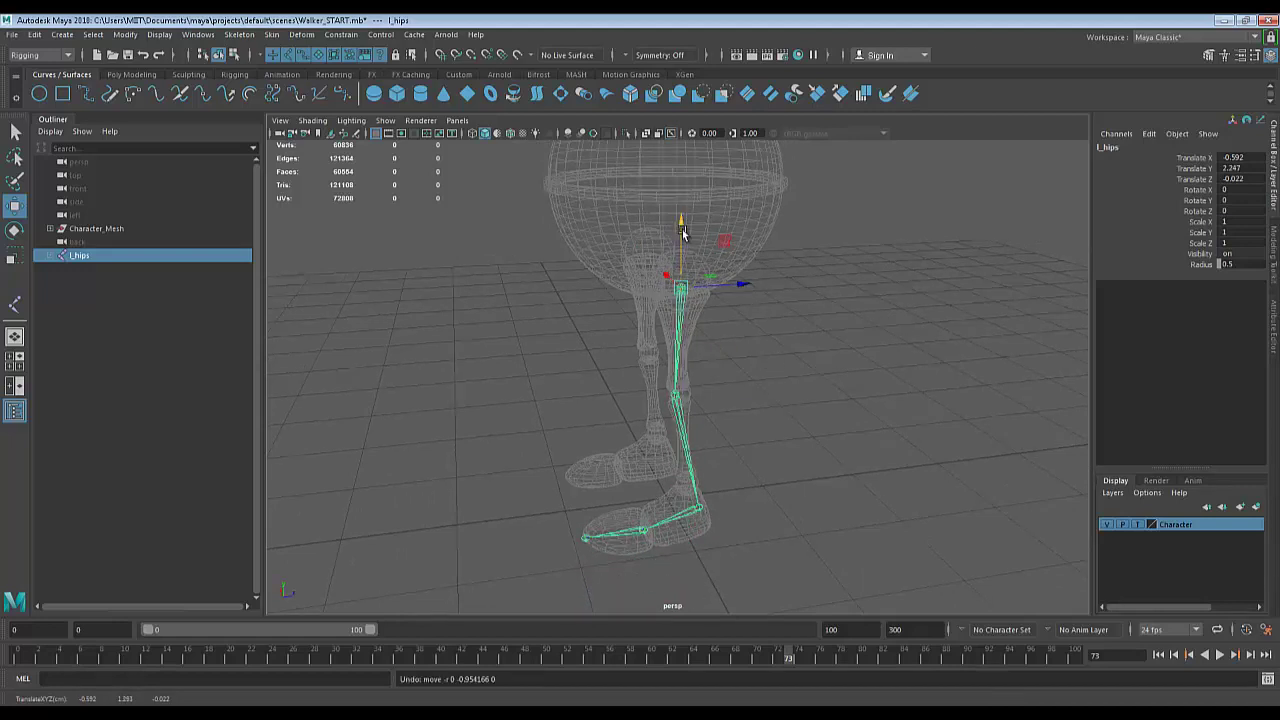
pyautogui.moveTo(681, 229); pyautogui.dragTo(689, 363)
pyautogui.hotkey('ctrl', 'z')
# Try moving the l_ankle joint upward to see how the leg chain reacts, and undo the move.
pyautogui.keyDown('alt'); pyautogui.moveTo(797, 403); pyautogui.dragTo(774, 388); pyautogui.keyUp('alt')
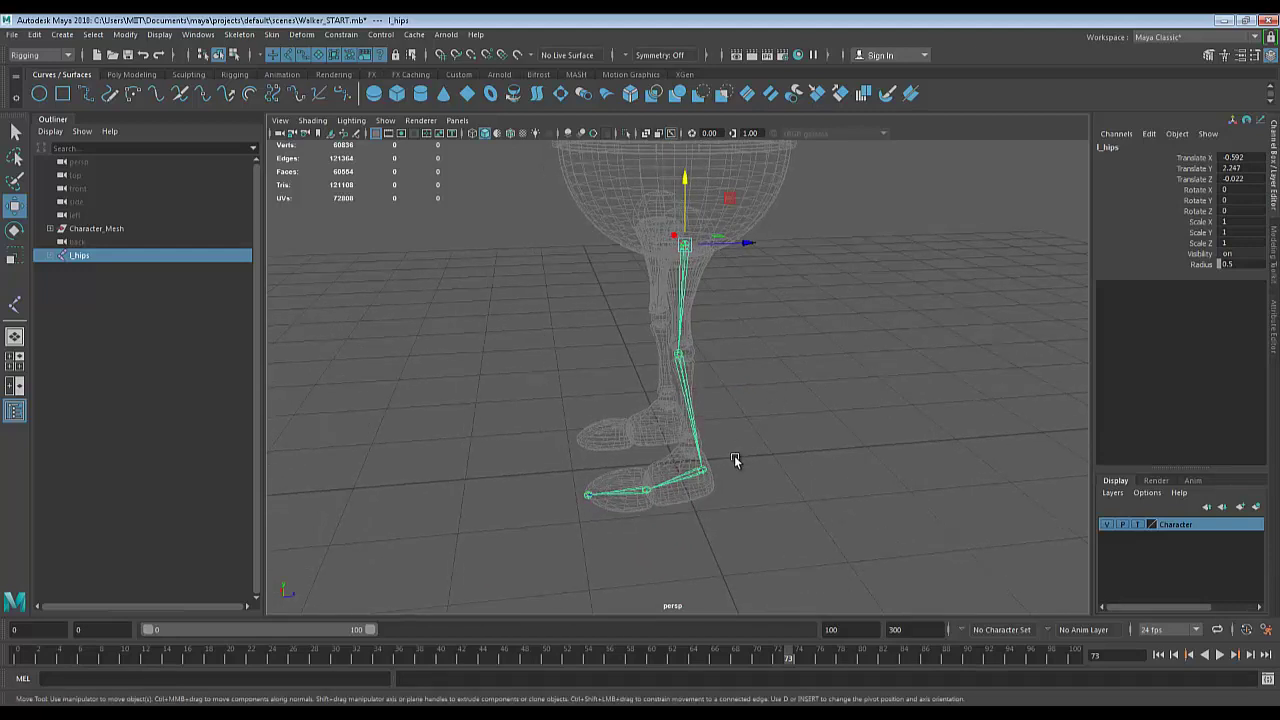
pyautogui.click(702, 470)
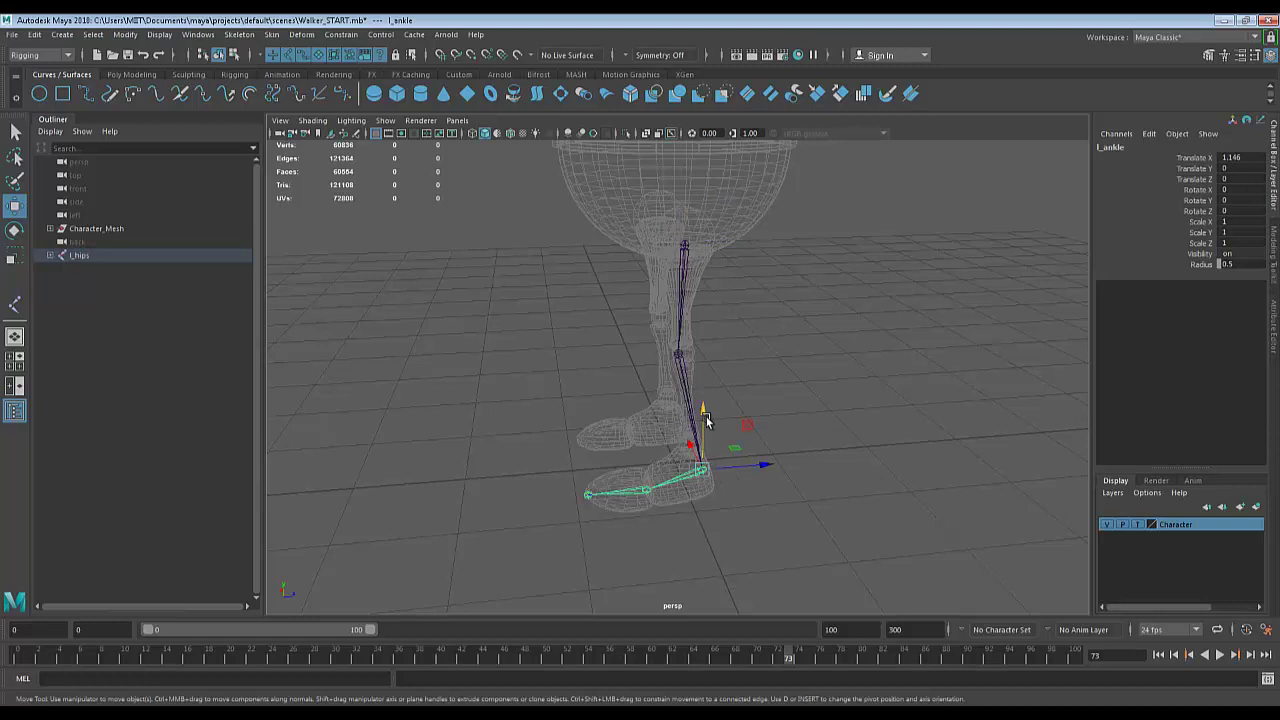
pyautogui.moveTo(706, 420); pyautogui.dragTo(704, 368)
pyautogui.keyDown('alt'); pyautogui.moveTo(750, 404); pyautogui.dragTo(705, 315); pyautogui.keyUp('alt')
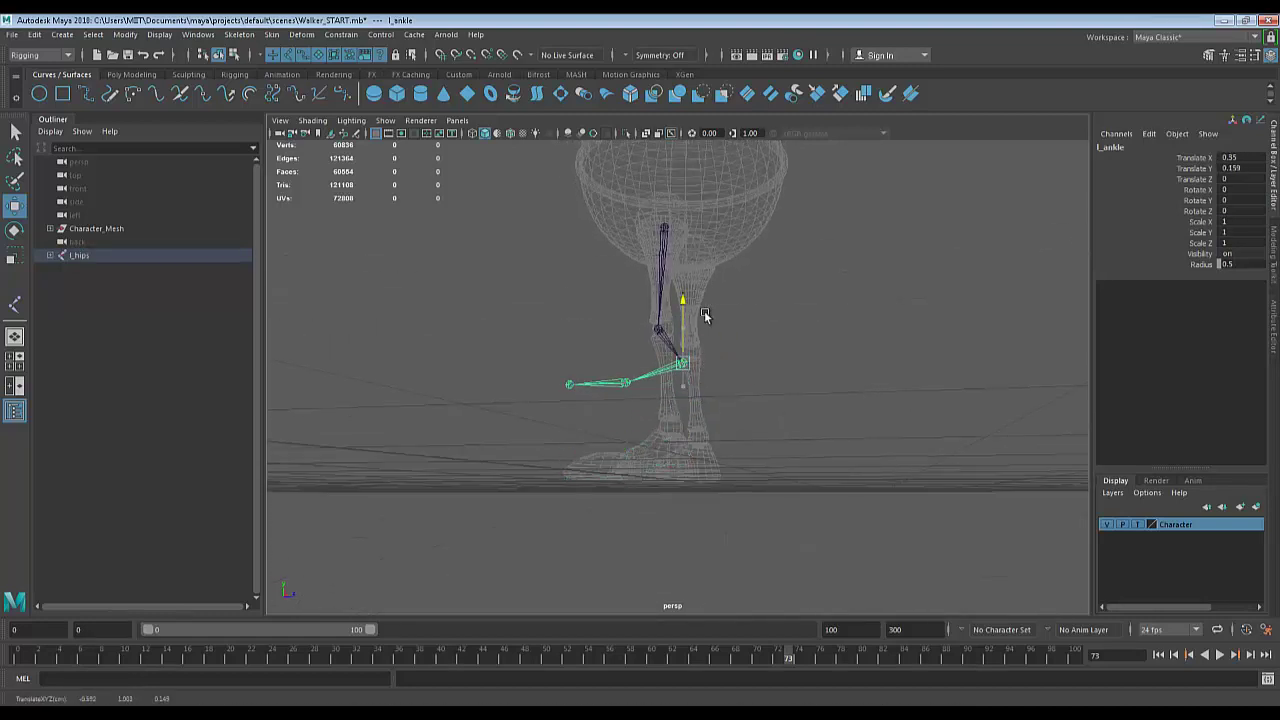
pyautogui.hotkey('ctrl', 'z')
pyautogui.hotkey('ctrl', 'z')
pyautogui.moveTo(838, 415)
pyautogui.keyDown('alt'); pyautogui.mouseDown()
pyautogui.moveTo(859, 420)
pyautogui.moveTo(816, 420)
pyautogui.mouseUp(); pyautogui.keyUp('alt')
pyautogui.press('q')
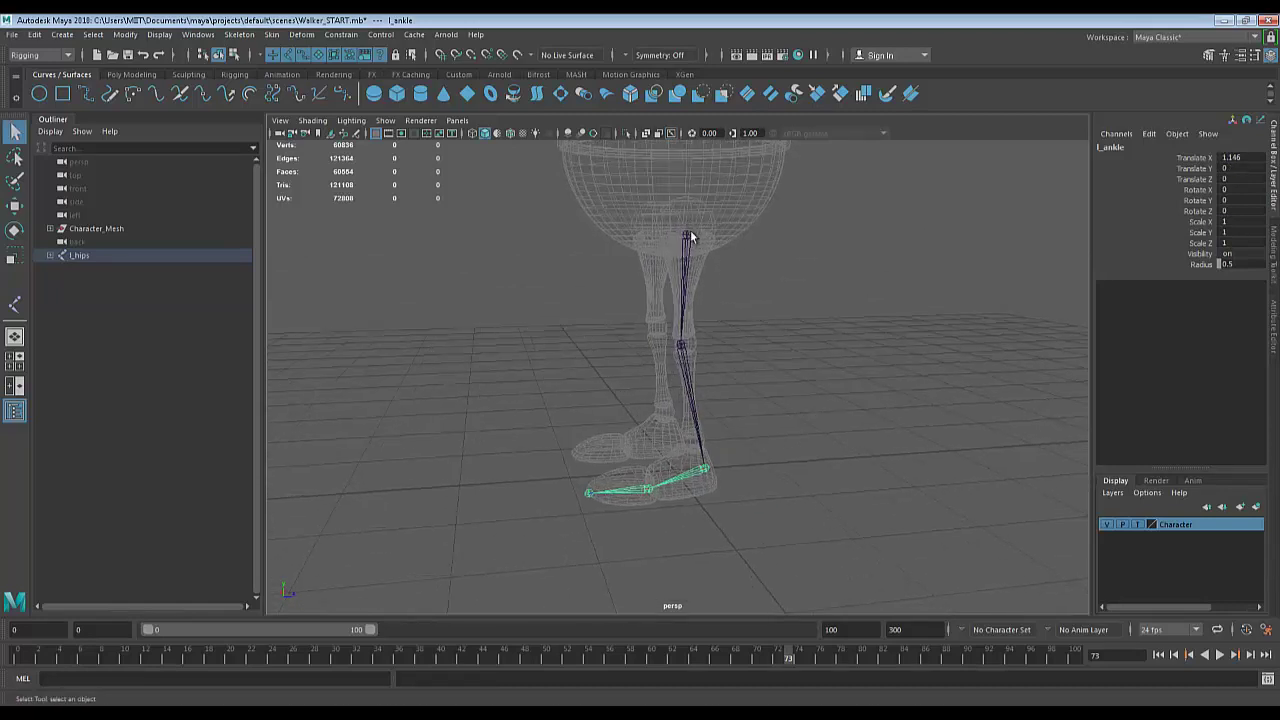
# Start the IK Handle tool with its settings reset to default and the current solver set to Rotate-Plane Solver.
pyautogui.click(241, 38)
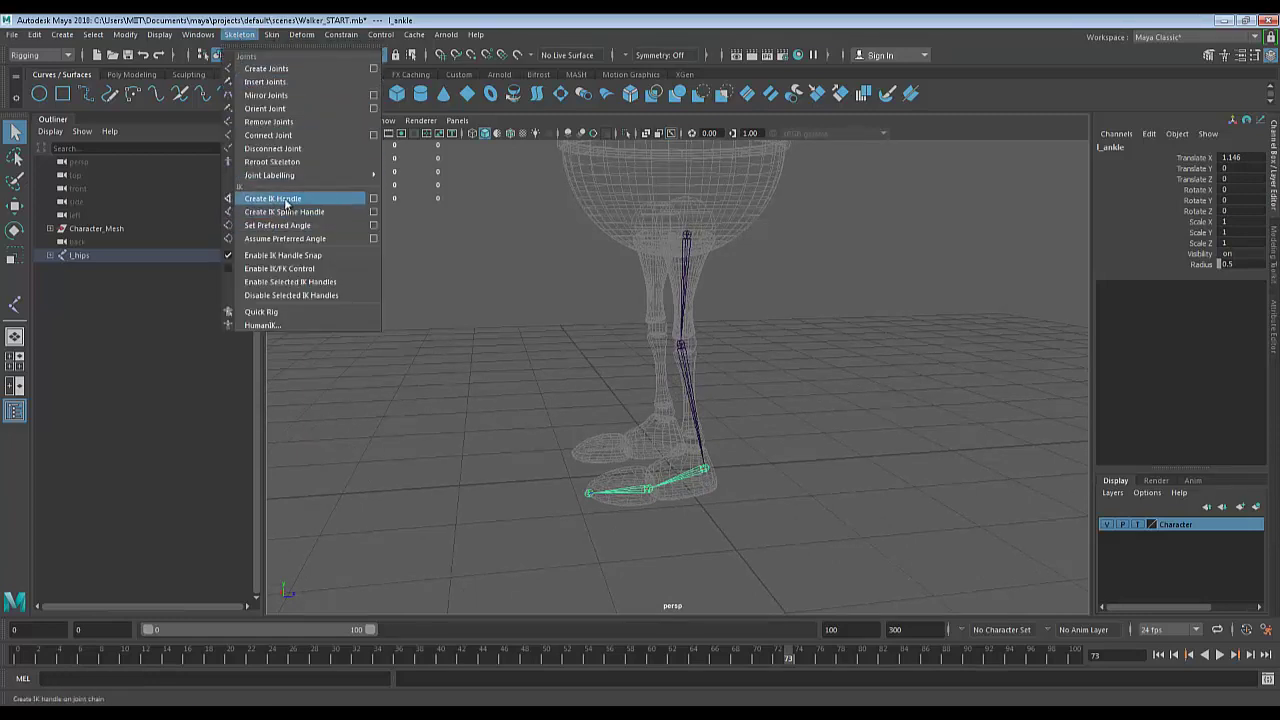
pyautogui.click(374, 199)
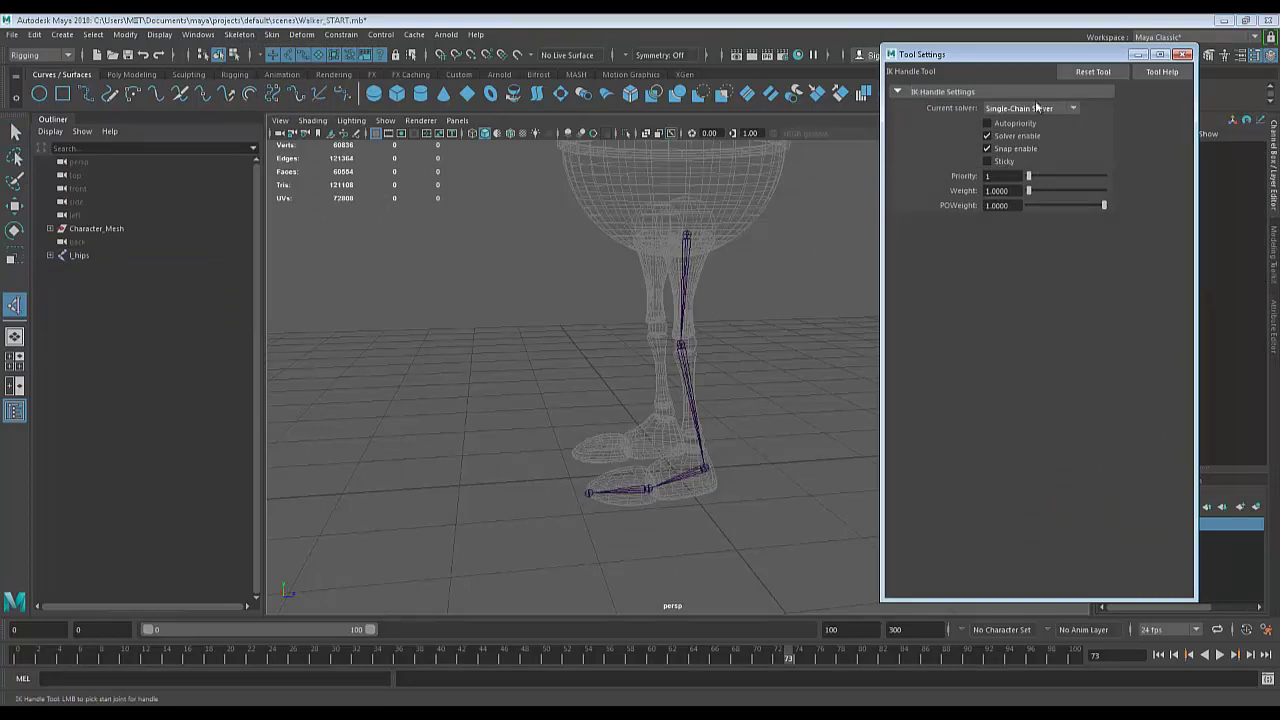
pyautogui.click(1094, 72)
pyautogui.click(1072, 109)
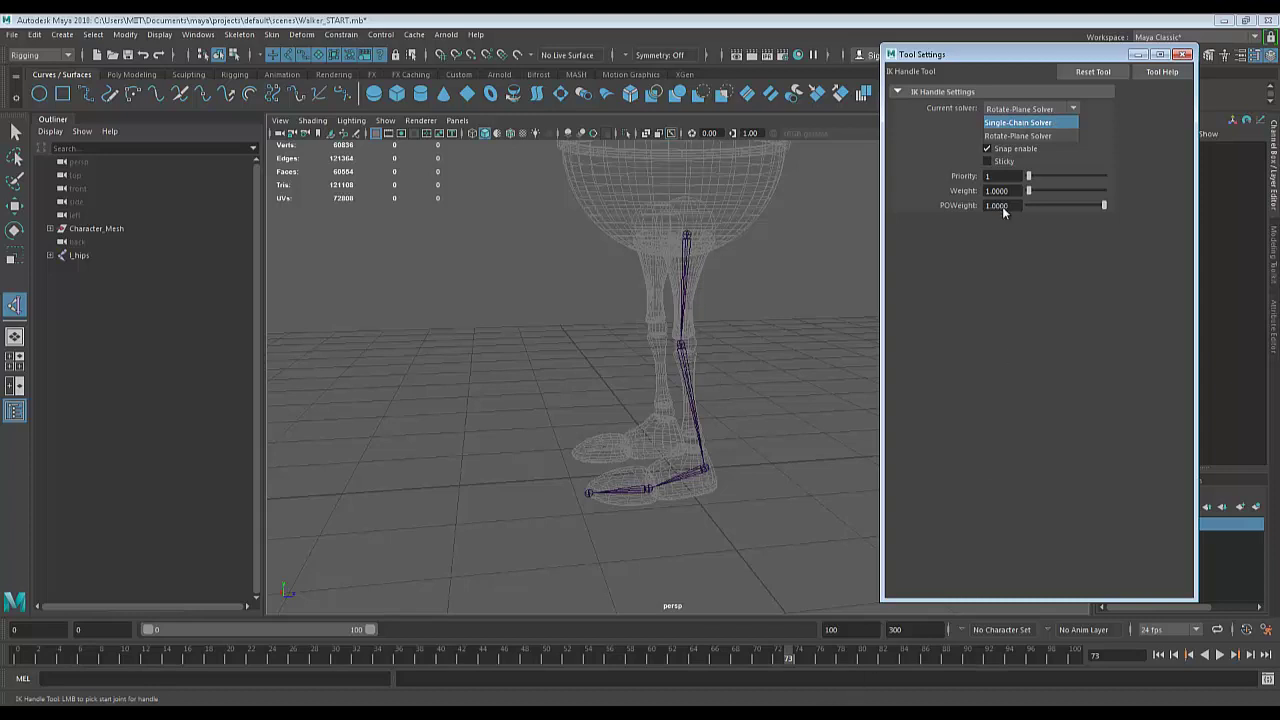
pyautogui.click(1004, 136)
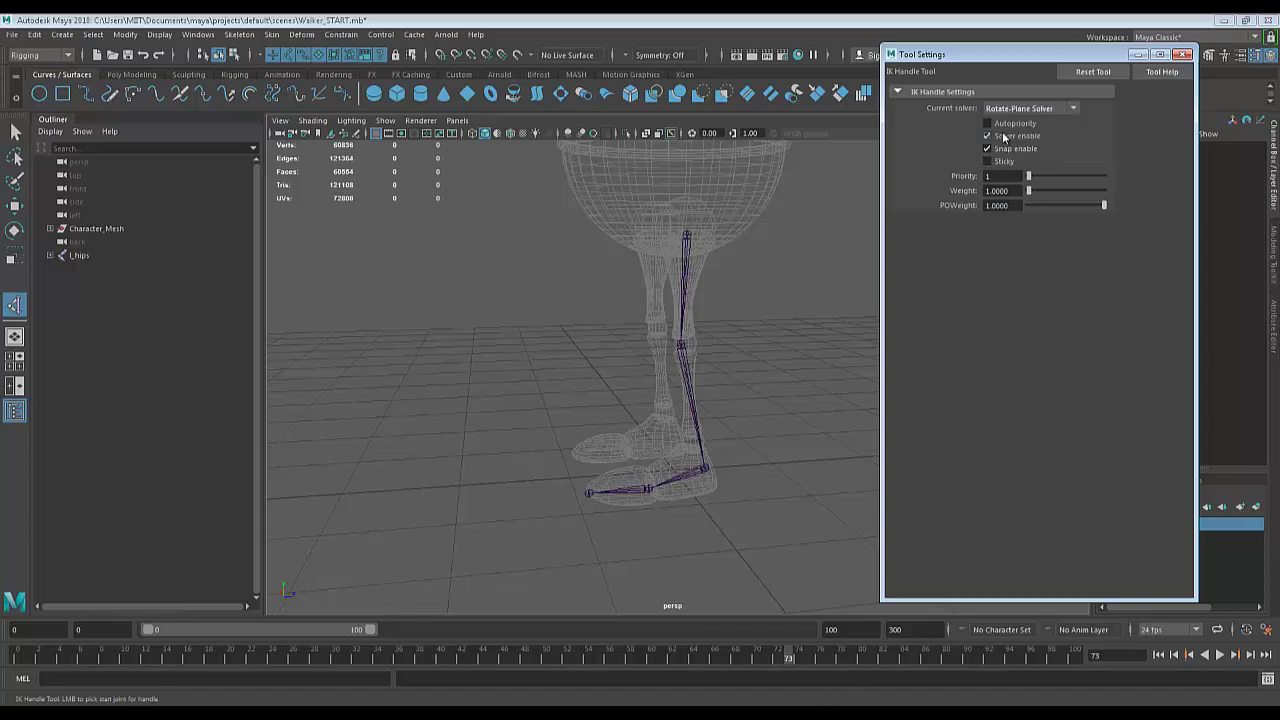
pyautogui.click(1182, 55)
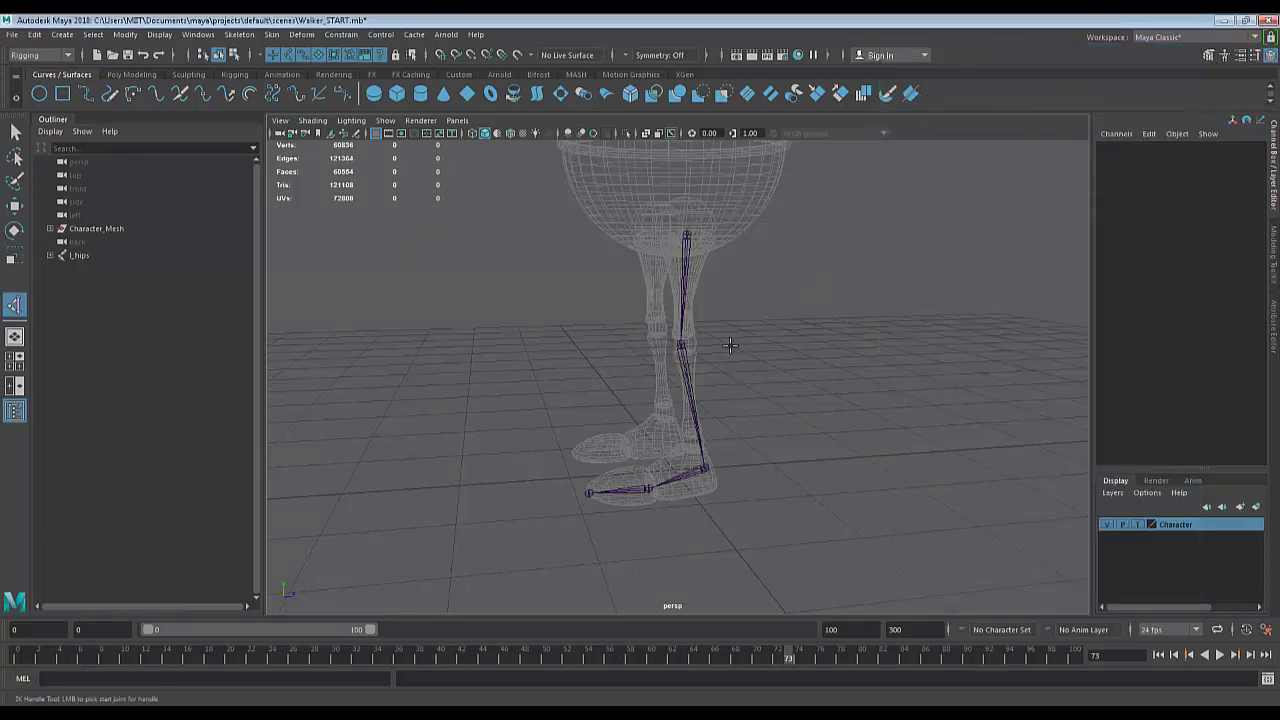
pyautogui.scroll(4, 735, 340)
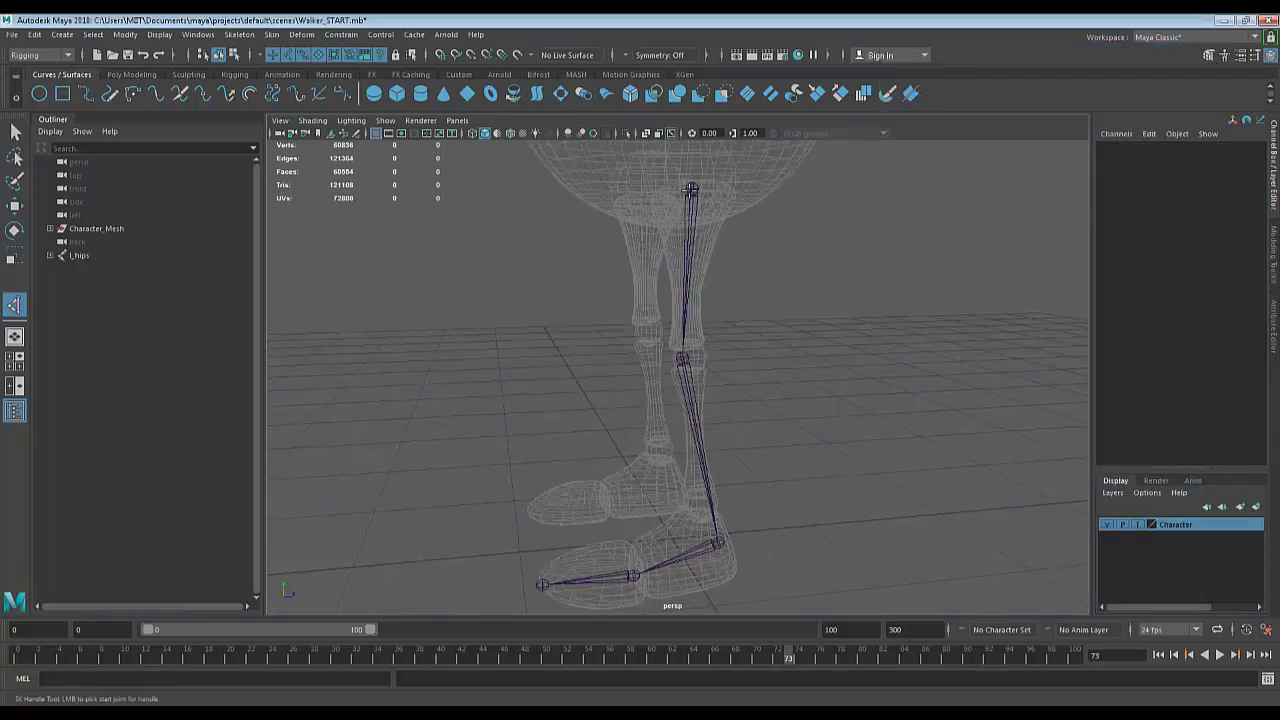
# Create a Rotate-Plane IK handle from the l_hips joint to the l_ankle joint.
pyautogui.click(690, 190)
pyautogui.scroll(5, 810, 360)
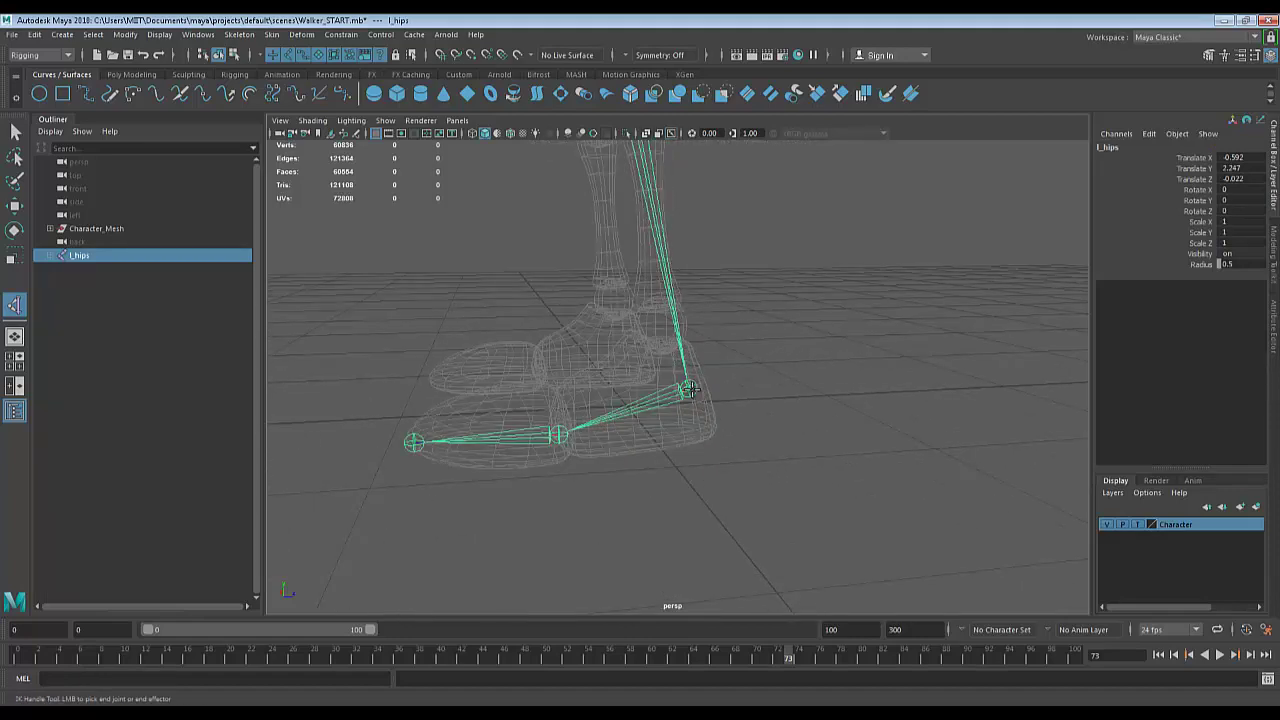
pyautogui.click(690, 390)
pyautogui.keyDown('alt'); pyautogui.moveTo(690, 390); pyautogui.dragTo(806, 436); pyautogui.keyUp('alt')
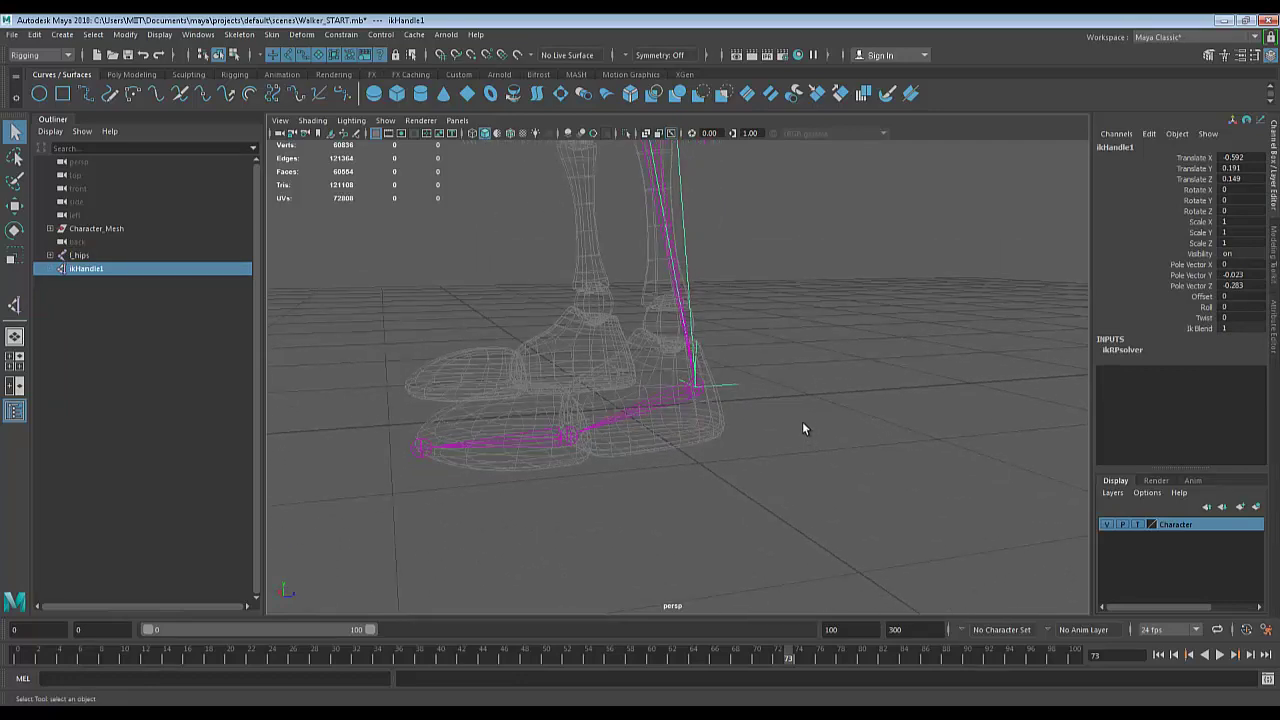
# Try moving the new ankle IK handle straight up to test the knee bend, and undo the move.
pyautogui.press('w')
pyautogui.moveTo(791, 426)
pyautogui.keyDown('alt'); pyautogui.mouseDown()
pyautogui.moveTo(771, 423)
pyautogui.moveTo(785, 428)
pyautogui.mouseUp(); pyautogui.keyUp('alt')
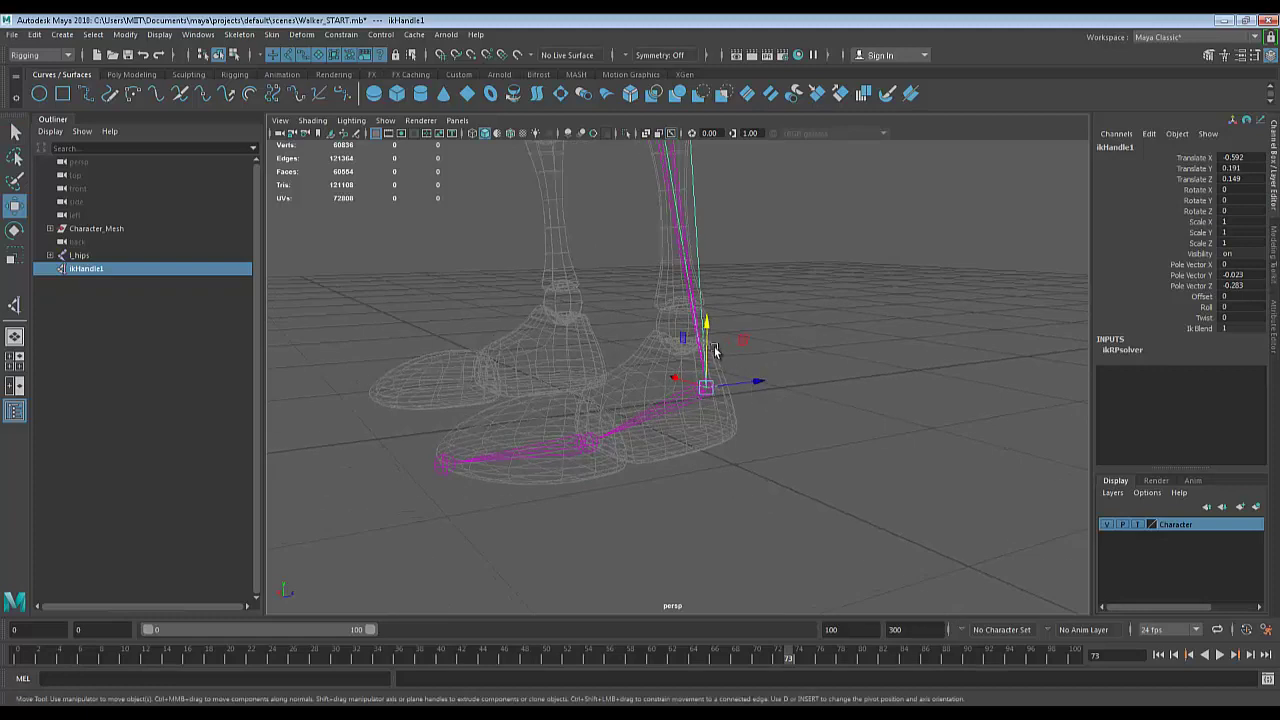
pyautogui.moveTo(716, 350); pyautogui.dragTo(722, 298)
pyautogui.scroll(-2, 720, 313)
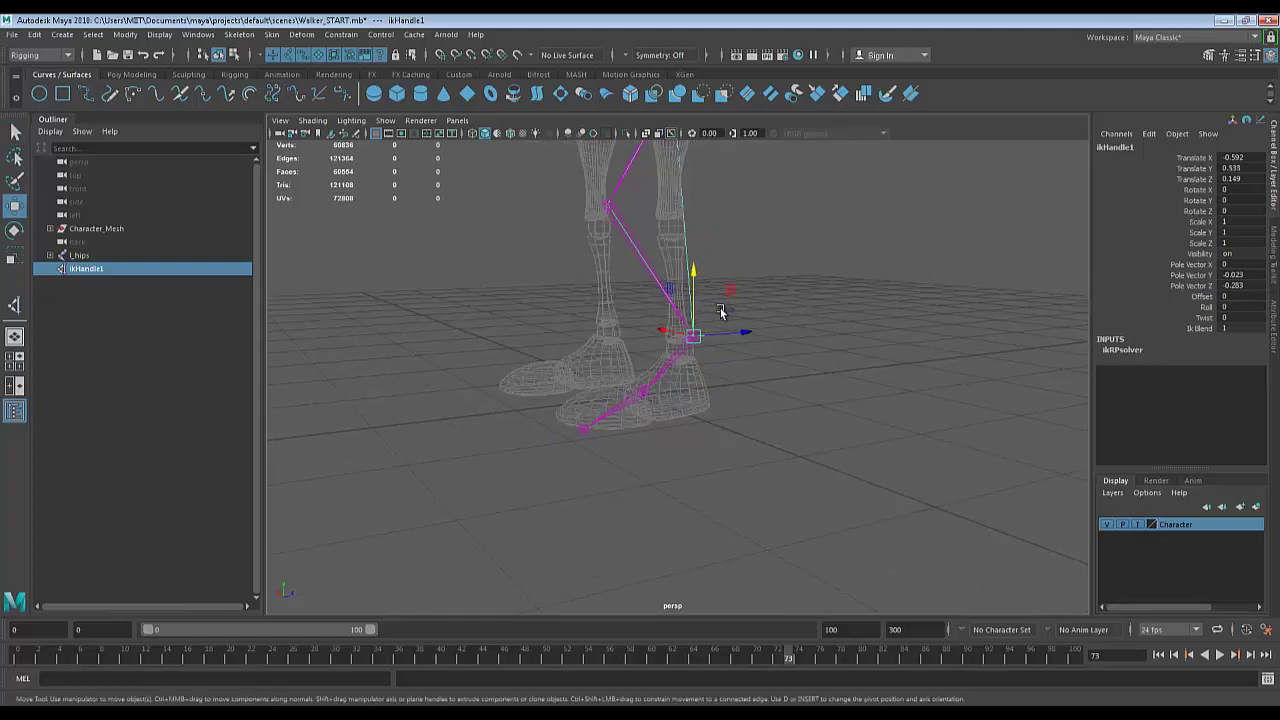
pyautogui.press('z')
pyautogui.hotkey('shift', 'z')
pyautogui.press('z')
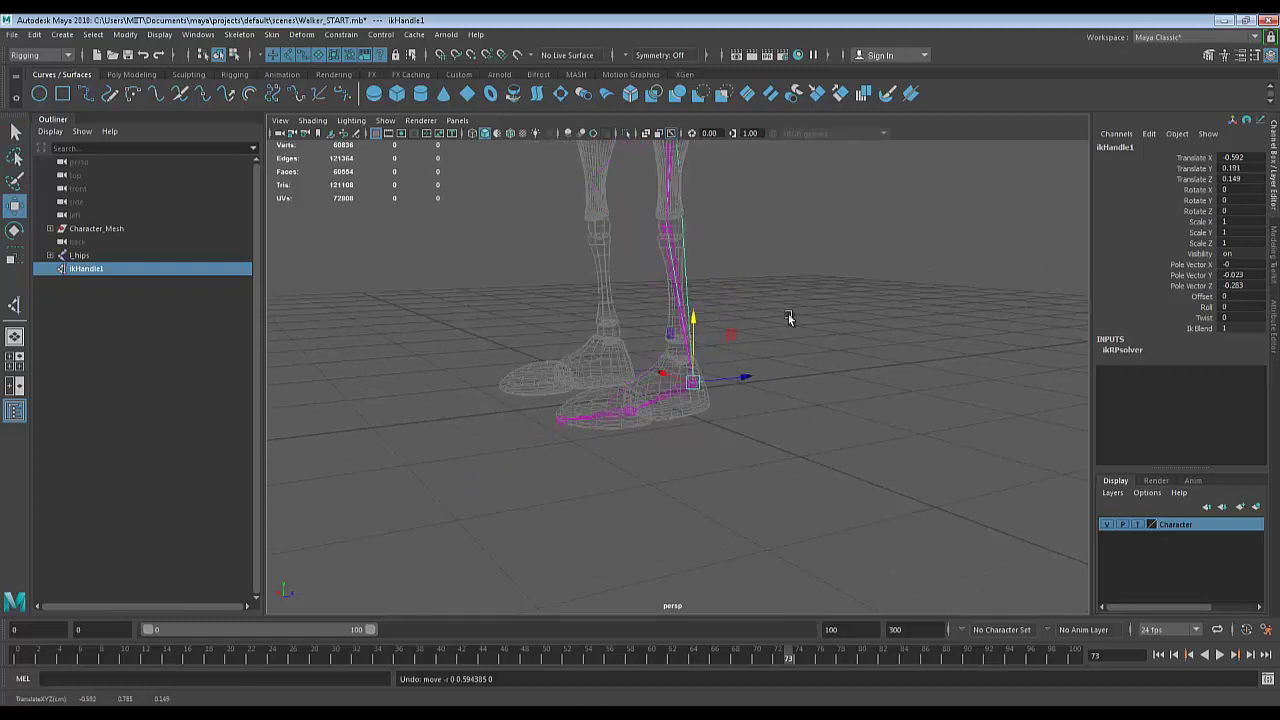
# Reselect the ankle IK handle, try raising it again with the whole leg in view, and undo the move.
pyautogui.keyDown('alt'); pyautogui.moveTo(788, 318); pyautogui.dragTo(807, 469, button='right'); pyautogui.keyUp('alt')
pyautogui.press('q')
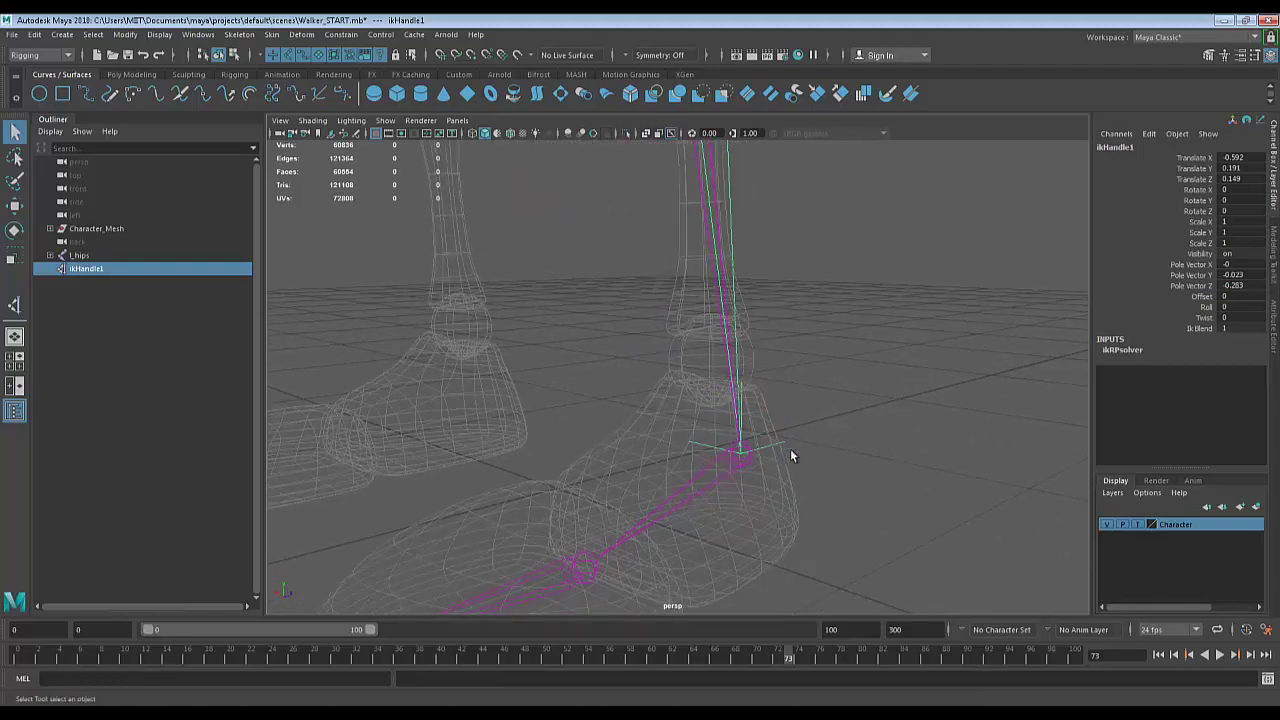
pyautogui.click(806, 461)
pyautogui.keyDown('alt'); pyautogui.moveTo(818, 465); pyautogui.dragTo(872, 386, button='right'); pyautogui.keyUp('alt')
pyautogui.click(729, 440)
pyautogui.keyDown('alt'); pyautogui.moveTo(896, 358); pyautogui.dragTo(902, 490, button='middle'); pyautogui.keyUp('alt')
pyautogui.press('w')
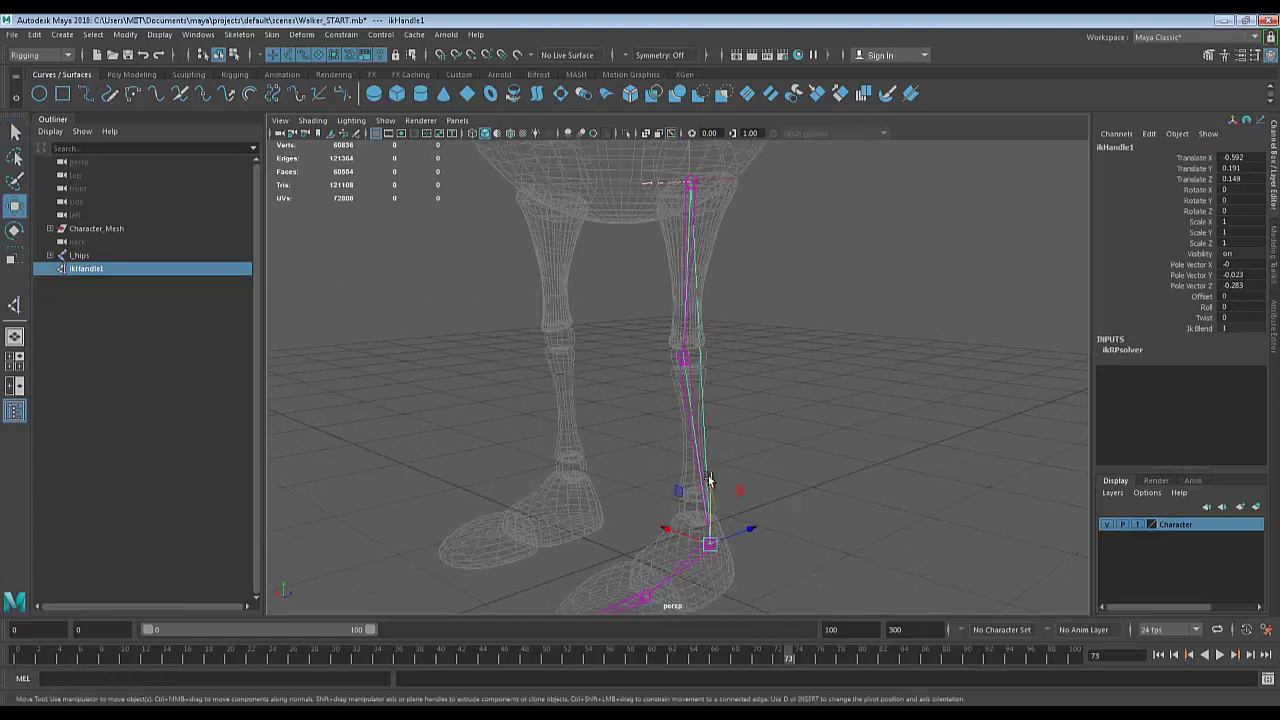
pyautogui.moveTo(712, 490); pyautogui.dragTo(719, 363)
pyautogui.hotkey('ctrl', 'z')
pyautogui.keyDown('alt'); pyautogui.moveTo(882, 450); pyautogui.dragTo(882, 428, button='right'); pyautogui.keyUp('alt')
pyautogui.press('q')
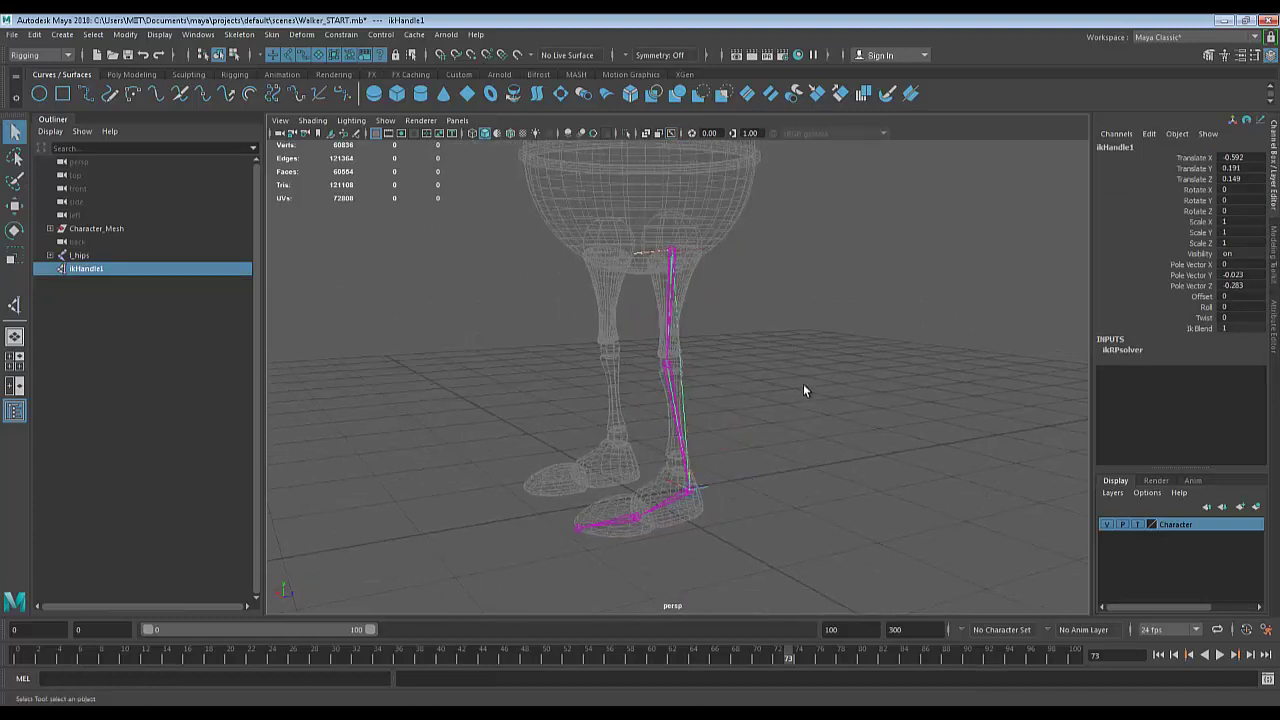
pyautogui.click(806, 424)
pyautogui.scroll(3, 711, 384)
pyautogui.click(662, 368)
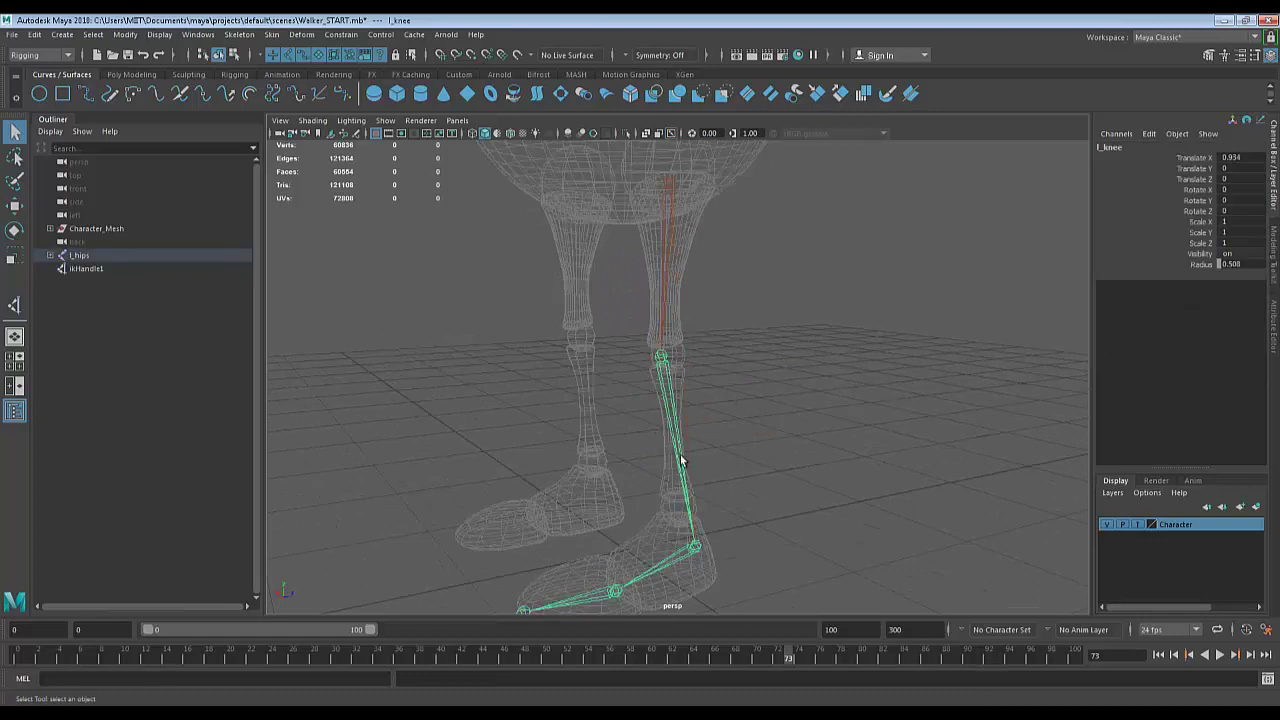
pyautogui.click(786, 462)
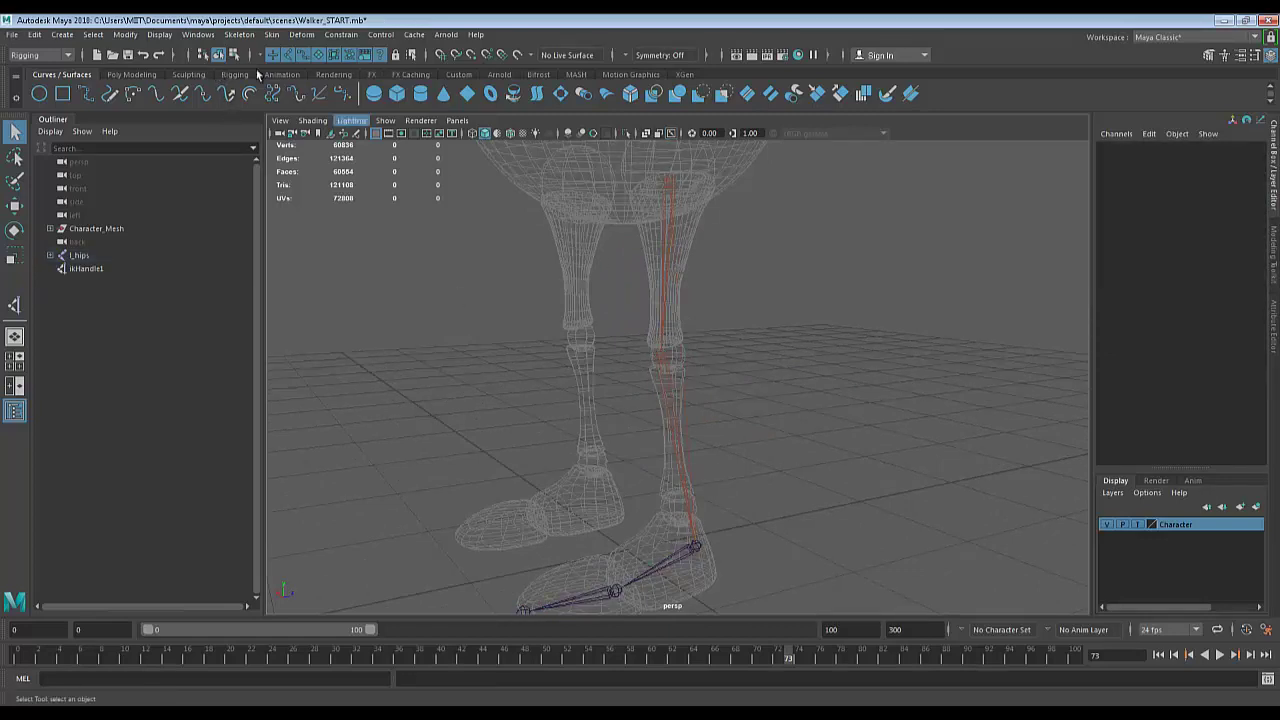
# Open the Kinematics display preferences and try a joint size of 0.58 before returning it to 0.14.
pyautogui.click(196, 34)
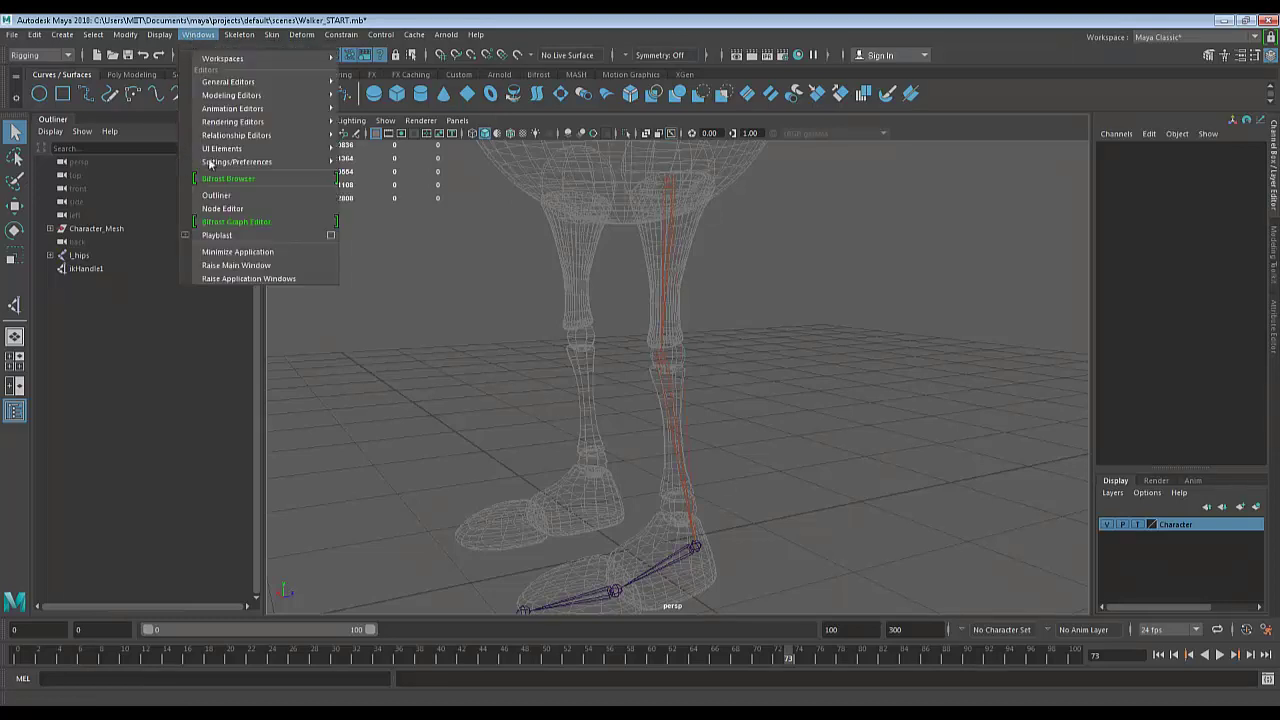
pyautogui.moveTo(250, 164)
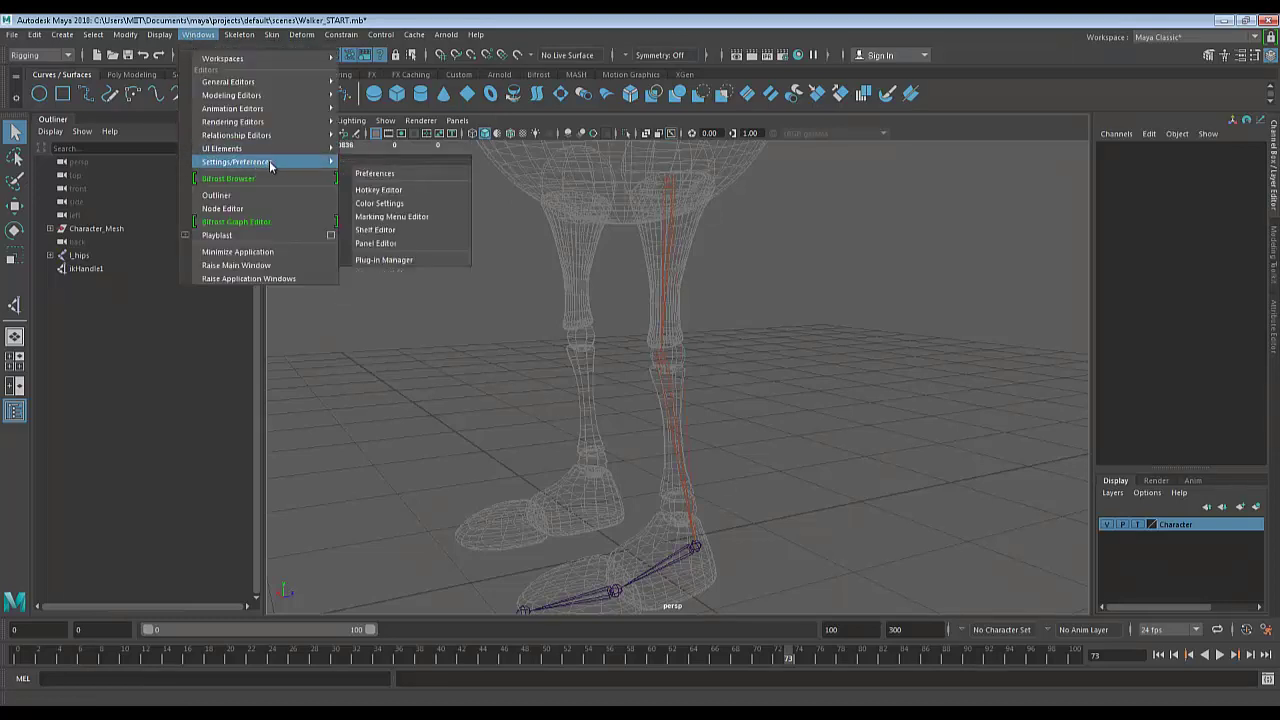
pyautogui.click(377, 175)
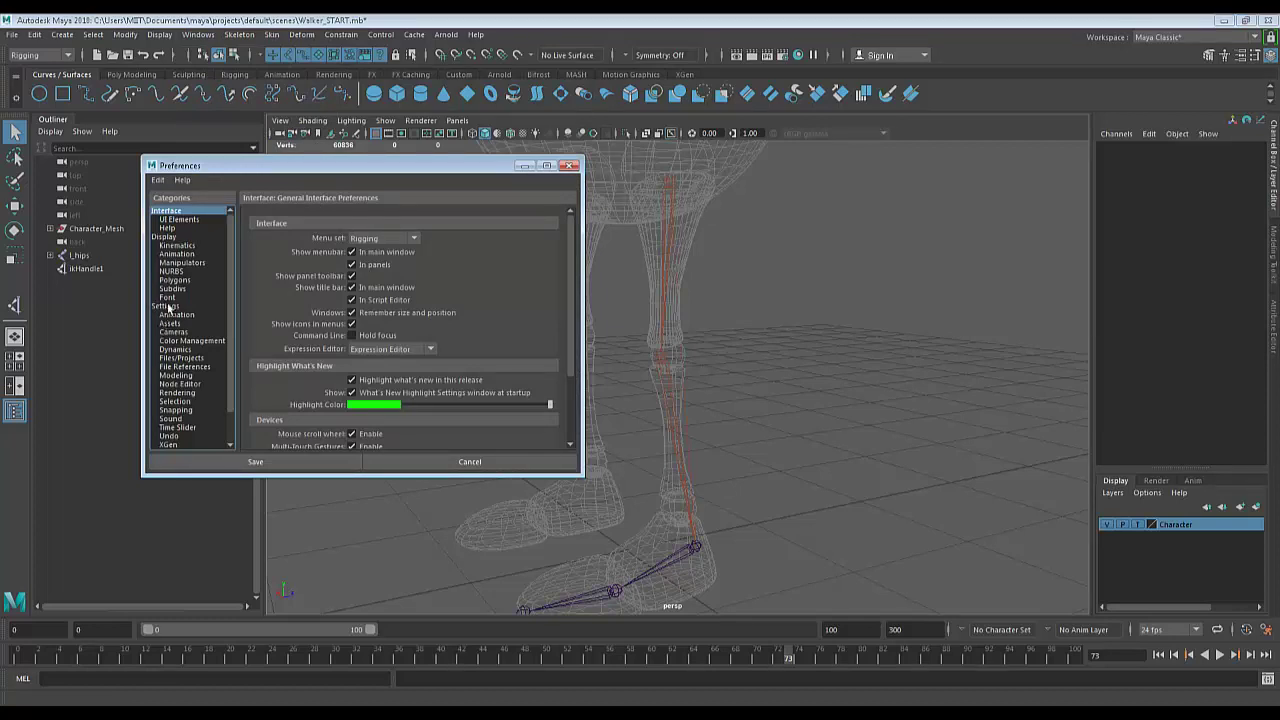
pyautogui.click(178, 245)
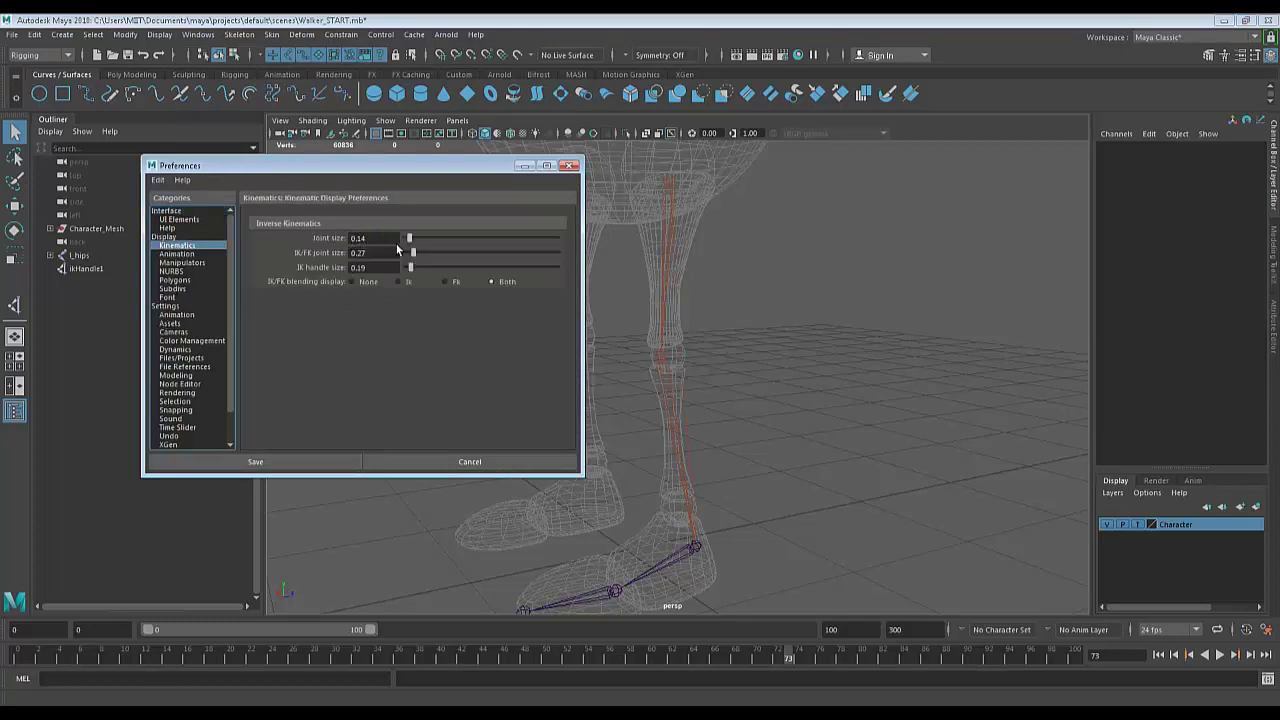
pyautogui.moveTo(409, 240); pyautogui.dragTo(423, 251)
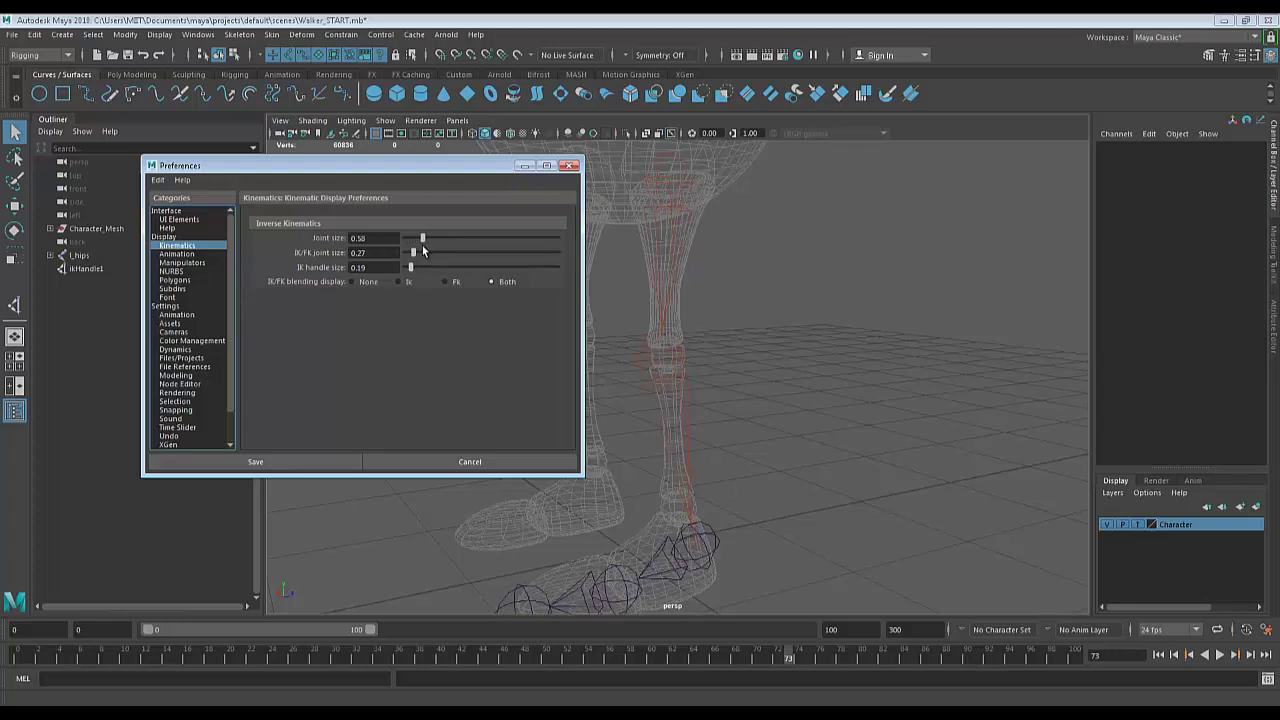
pyautogui.moveTo(423, 251); pyautogui.dragTo(409, 249)
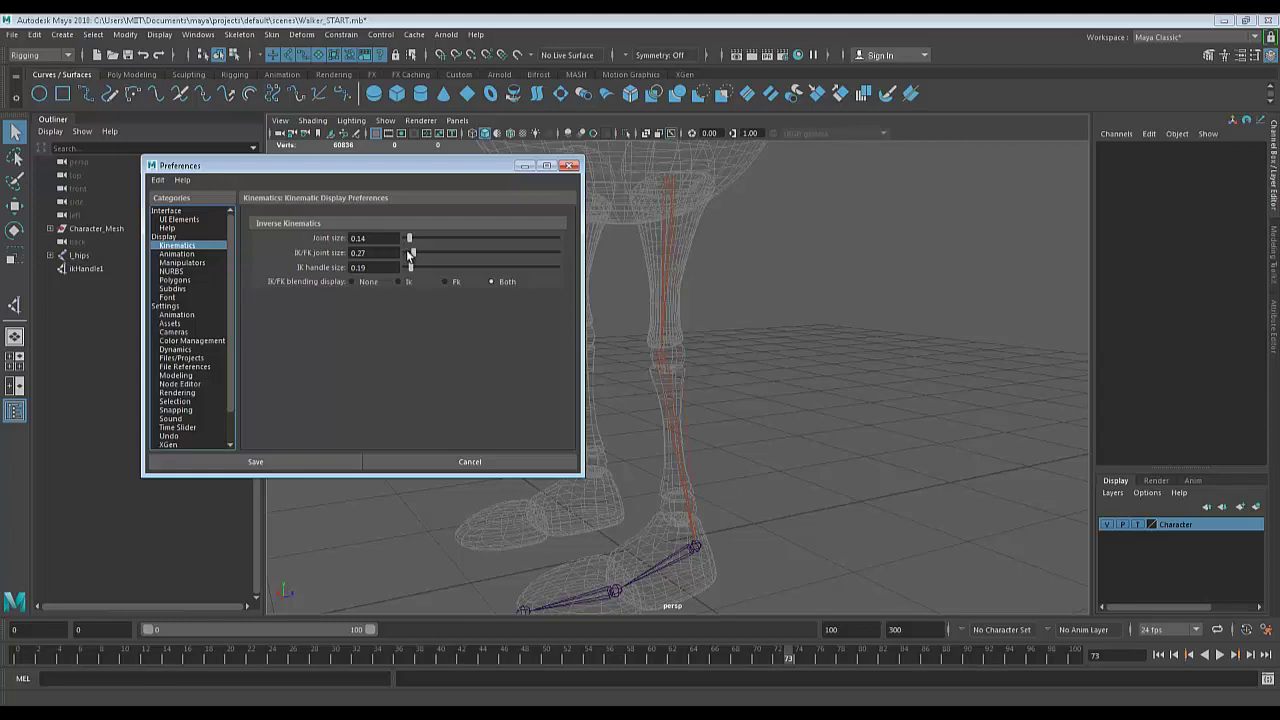
pyautogui.keyDown('alt'); pyautogui.moveTo(806, 379); pyautogui.dragTo(898, 350); pyautogui.keyUp('alt')
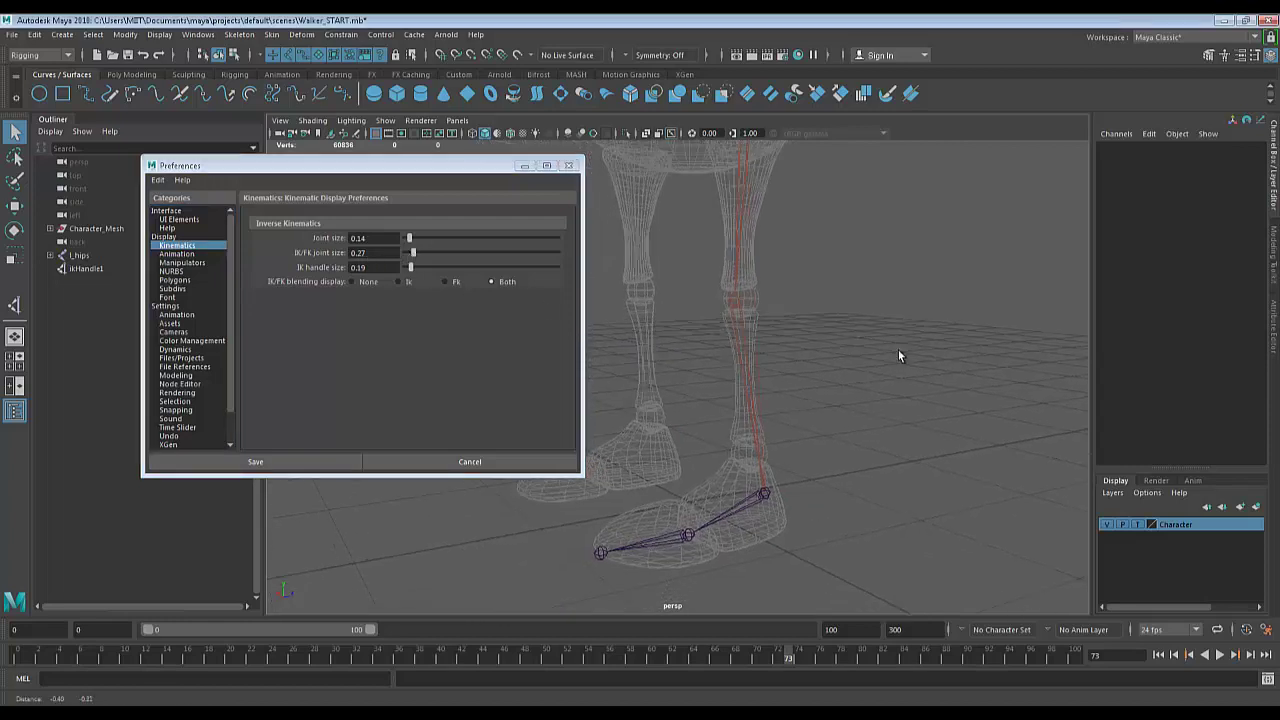
# Set the IK handle display size to 0.6 and save the preferences.
pyautogui.moveTo(410, 268); pyautogui.dragTo(482, 267)
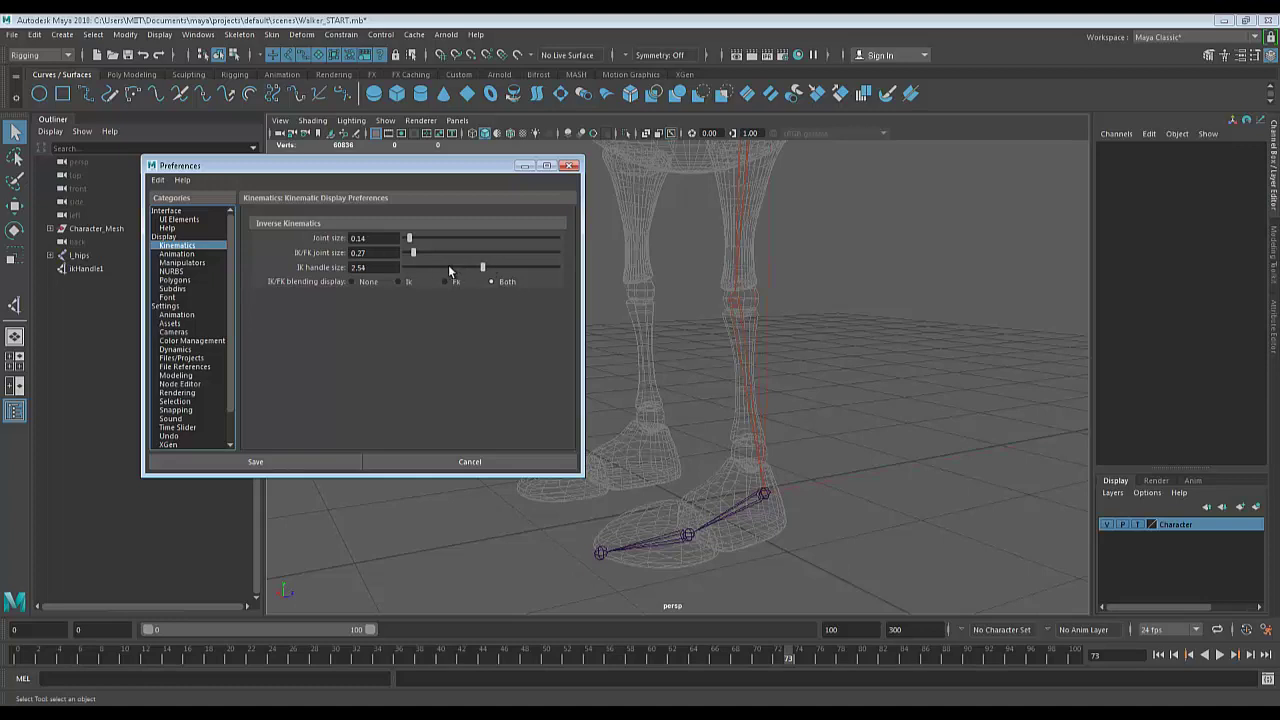
pyautogui.click(448, 266)
pyautogui.moveTo(372, 268); pyautogui.dragTo(304, 267)
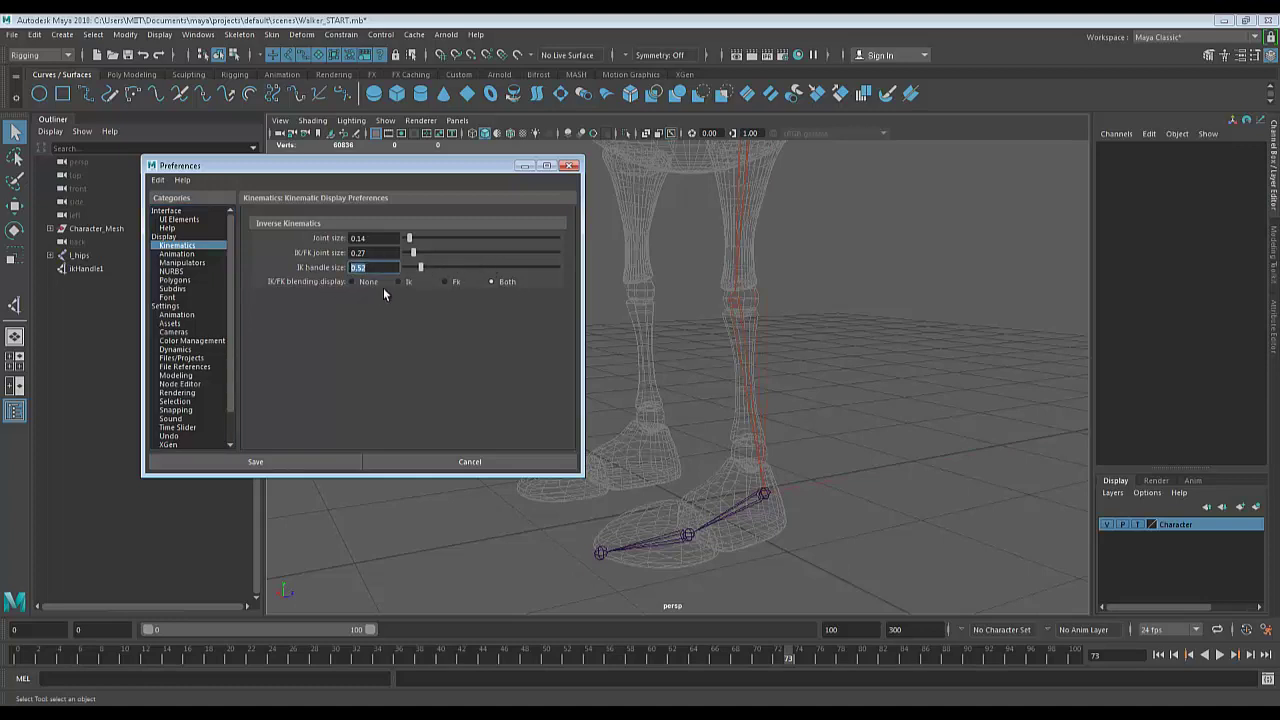
pyautogui.write('0.6')
pyautogui.keyDown('alt'); pyautogui.moveTo(780, 385); pyautogui.dragTo(774, 424); pyautogui.keyUp('alt')
pyautogui.click(291, 460)
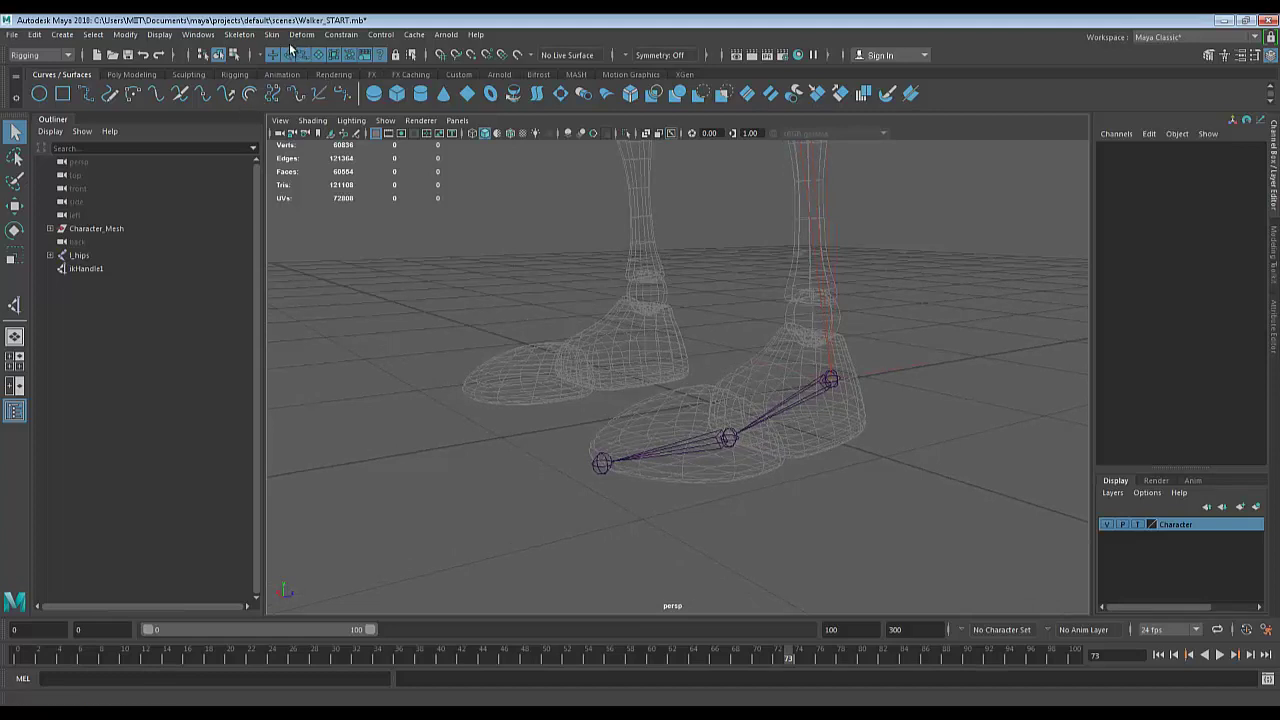
# Start the IK Handle tool with its current solver set to Single-Chain Solver.
pyautogui.click(198, 35)
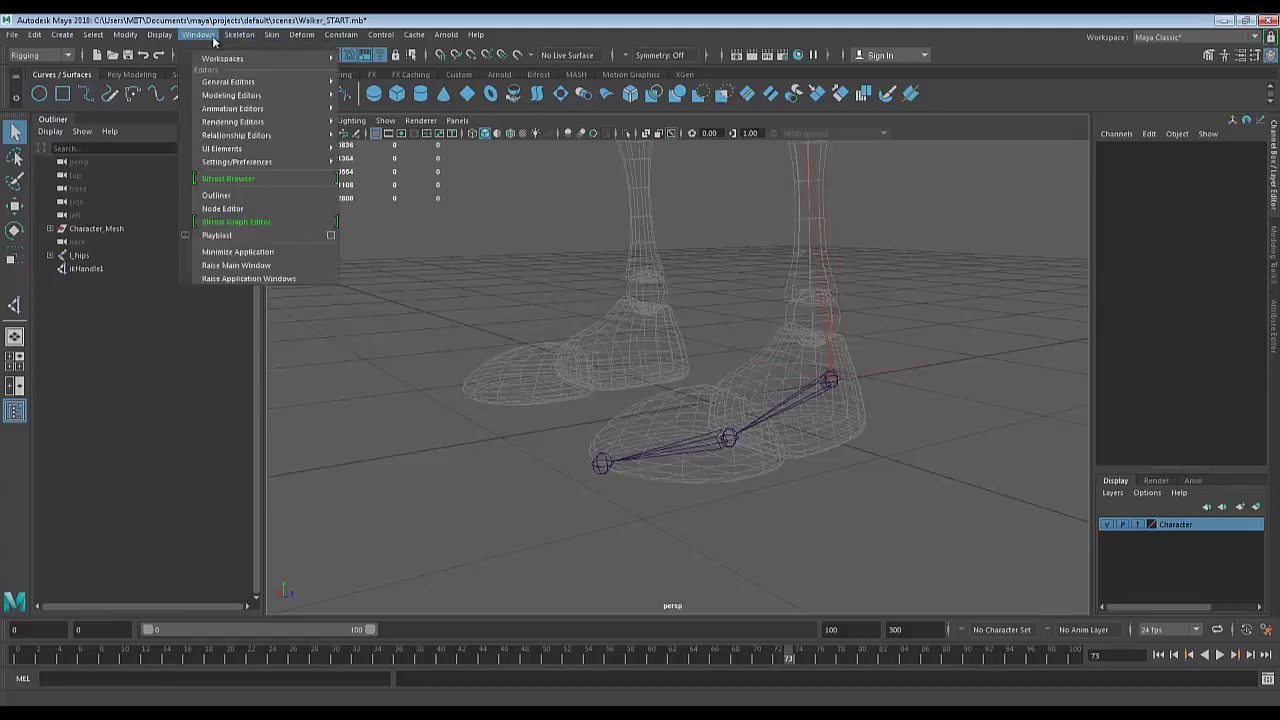
pyautogui.moveTo(239, 36)
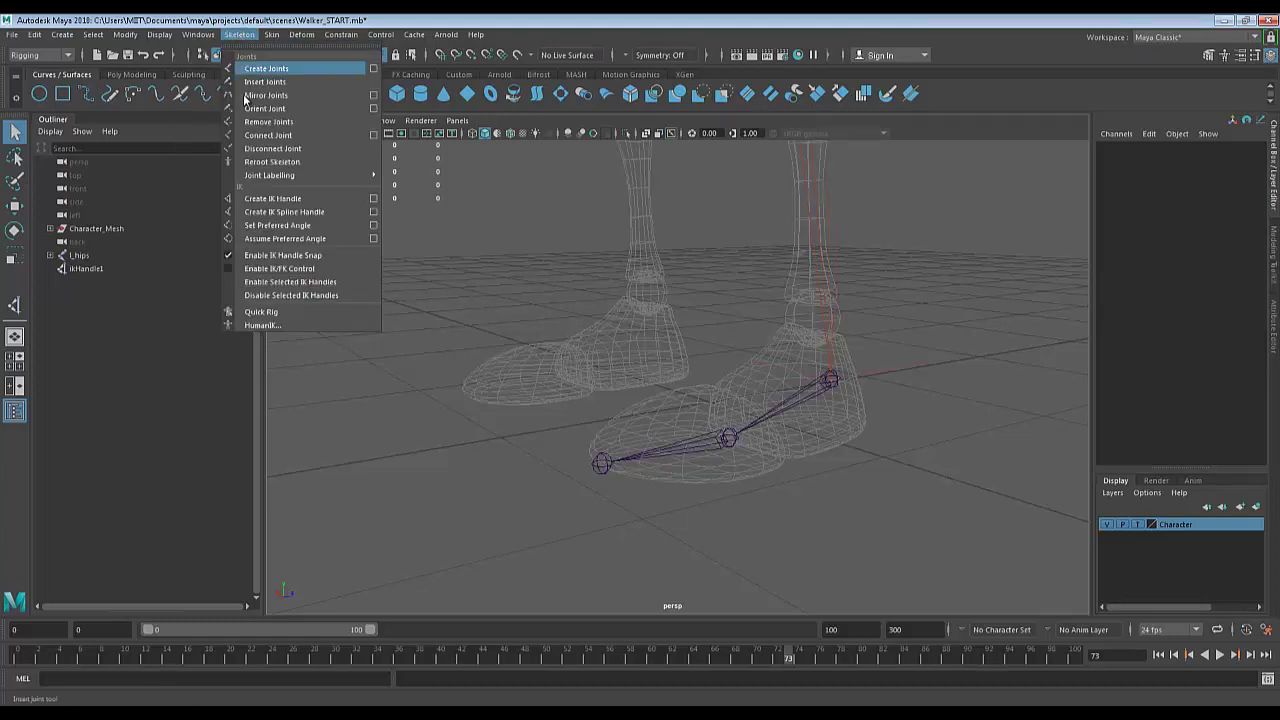
pyautogui.click(373, 198)
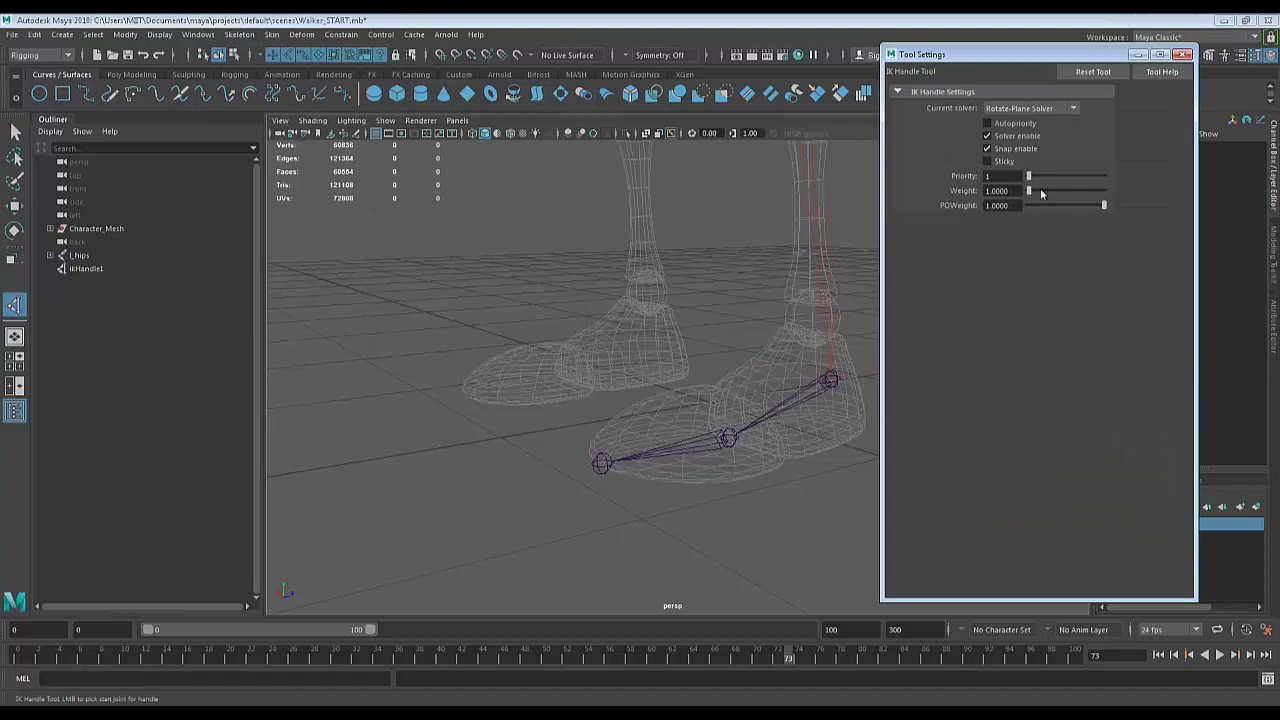
pyautogui.click(1030, 108)
pyautogui.click(1032, 122)
# Create a single-chain IK handle from the l_ankle joint to the l_foot joint and close the tool settings.
pyautogui.keyDown('alt'); pyautogui.moveTo(722, 405); pyautogui.dragTo(605, 351); pyautogui.keyUp('alt')
pyautogui.keyDown('alt'); pyautogui.moveTo(605, 351); pyautogui.dragTo(613, 350, button='right'); pyautogui.keyUp('alt')
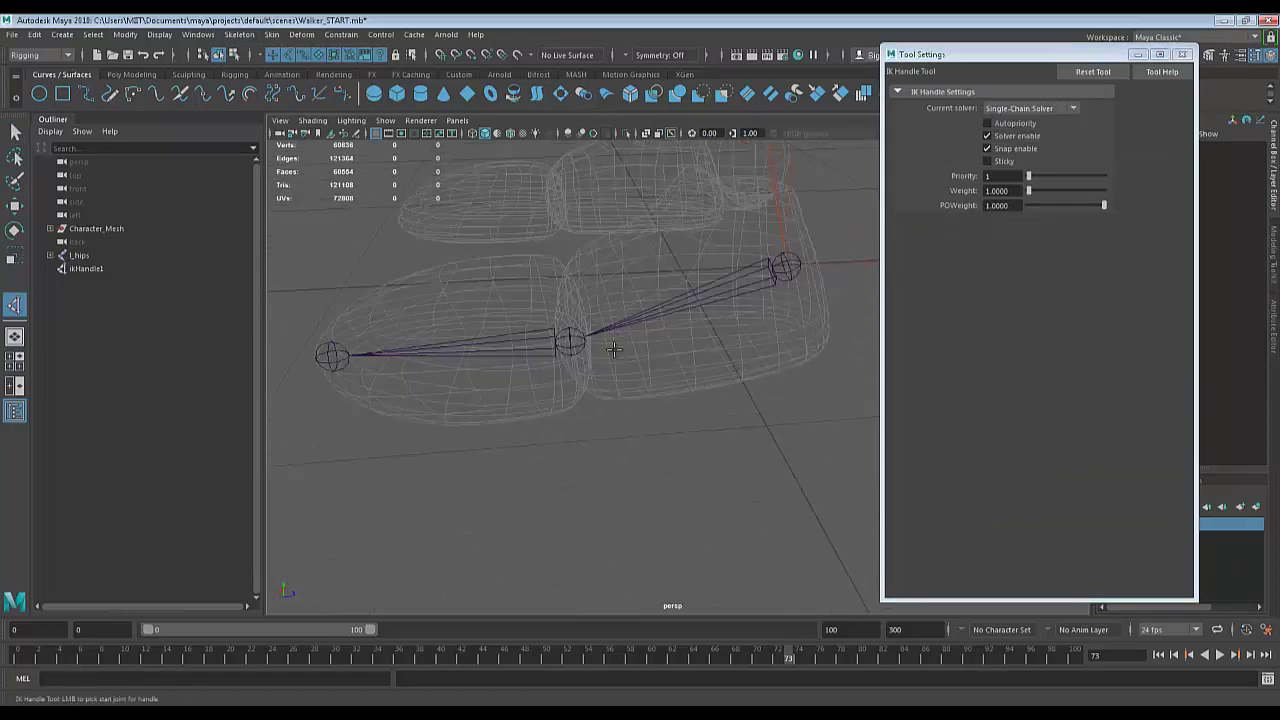
pyautogui.keyDown('alt'); pyautogui.moveTo(613, 350); pyautogui.dragTo(627, 363); pyautogui.keyUp('alt')
pyautogui.click(757, 302)
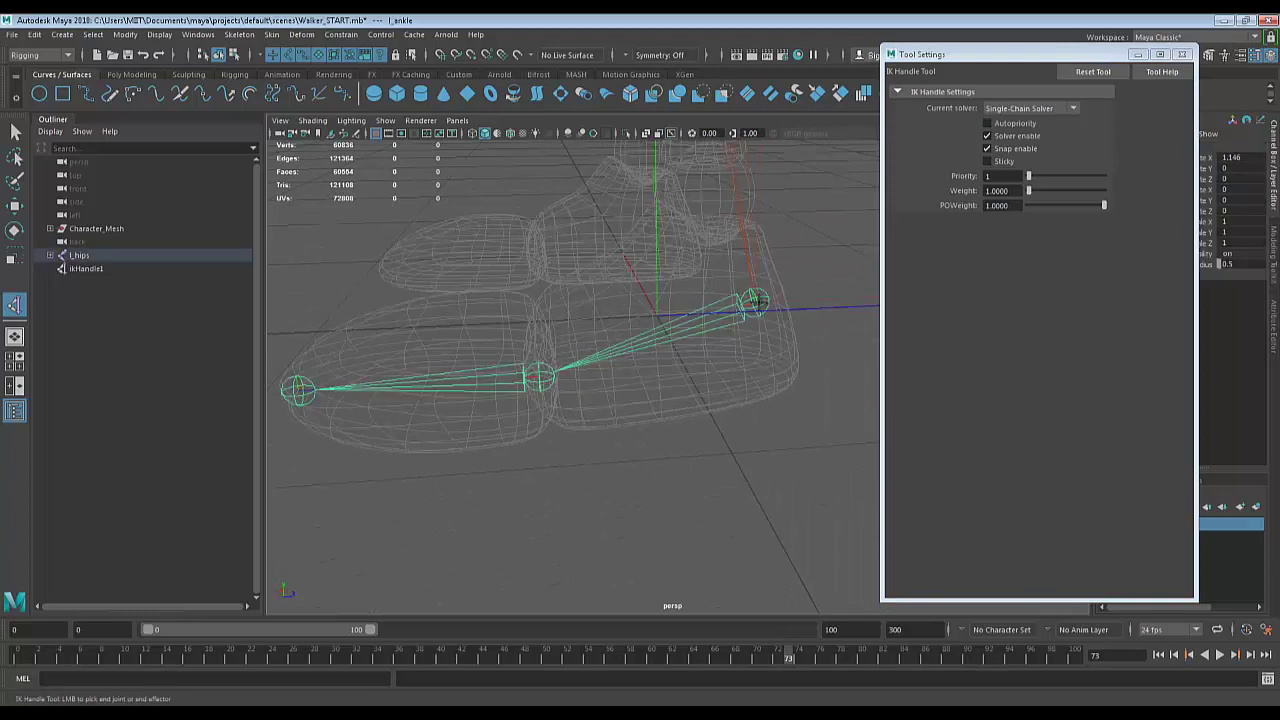
pyautogui.click(539, 374)
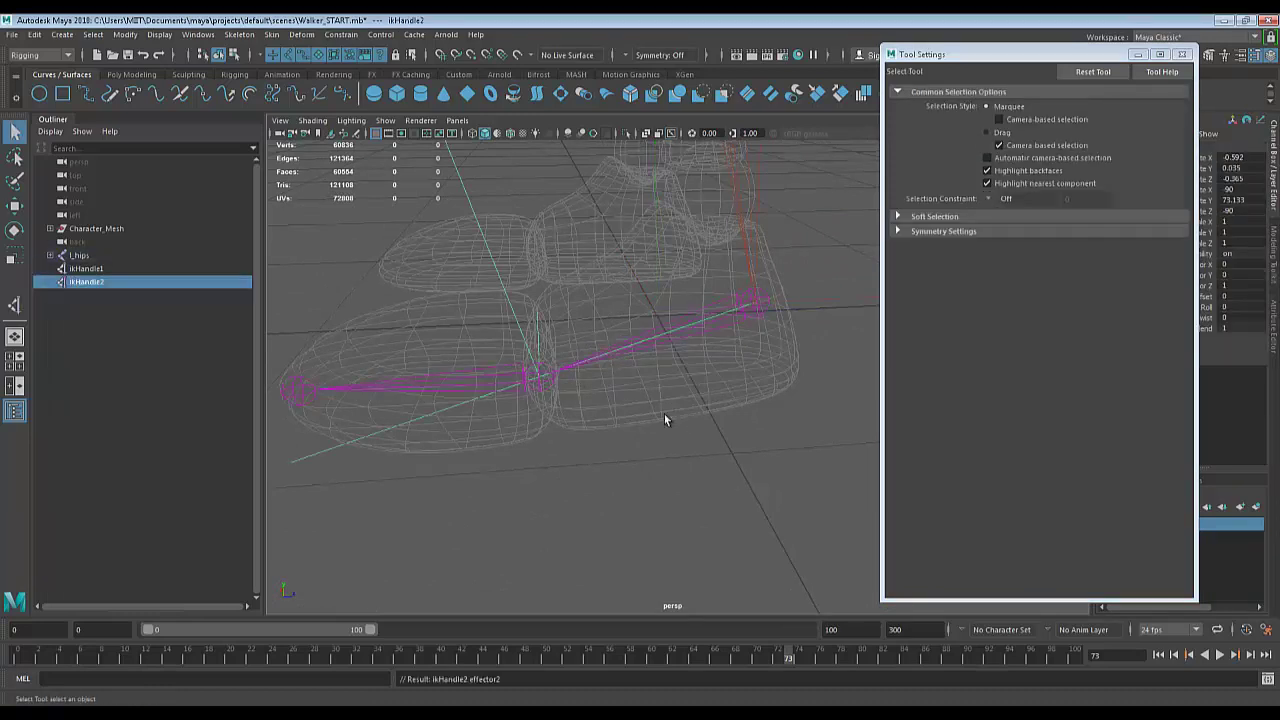
pyautogui.click(1182, 54)
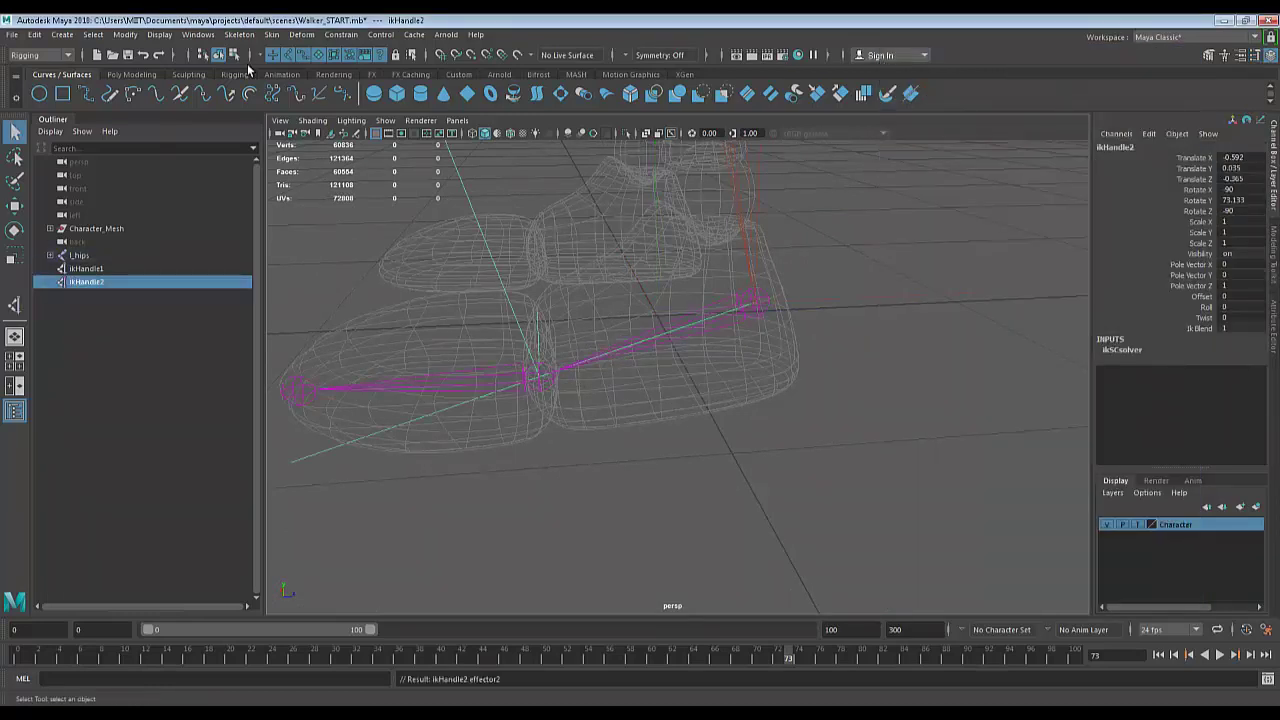
# Create another single-chain IK handle from the l_foot joint to the joint at the tip of the toes.
pyautogui.click(239, 34)
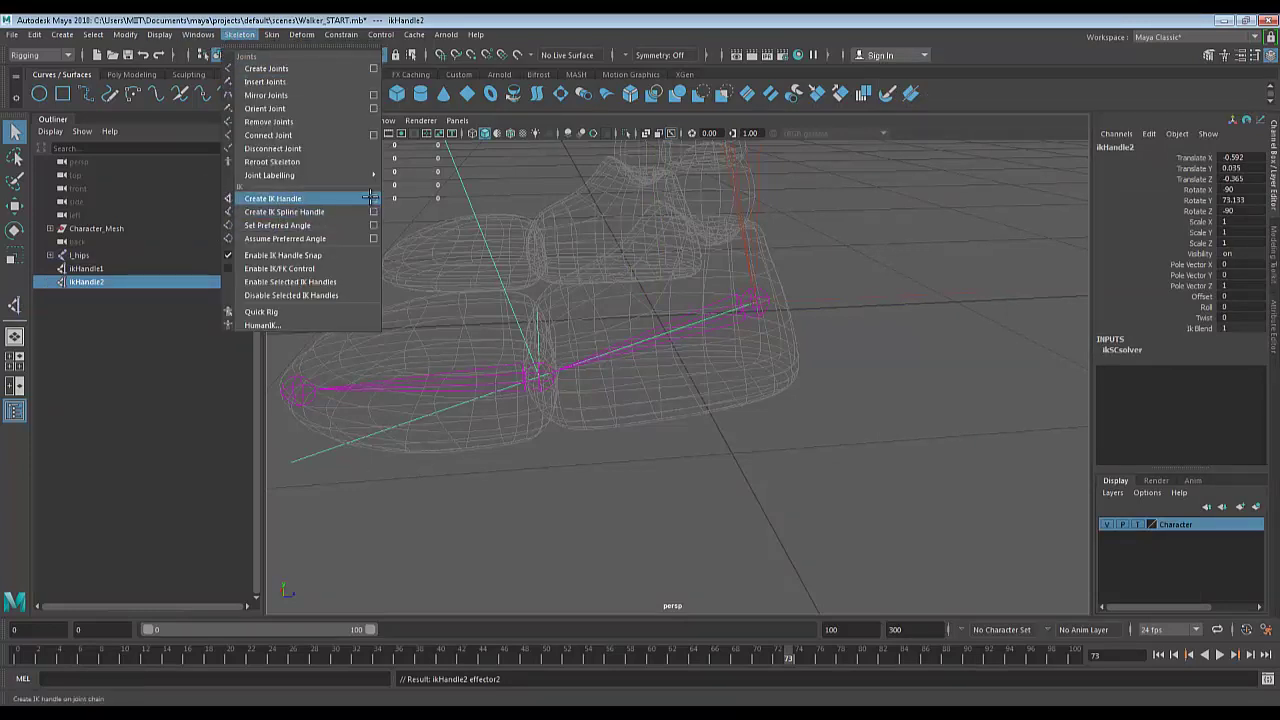
pyautogui.click(372, 198)
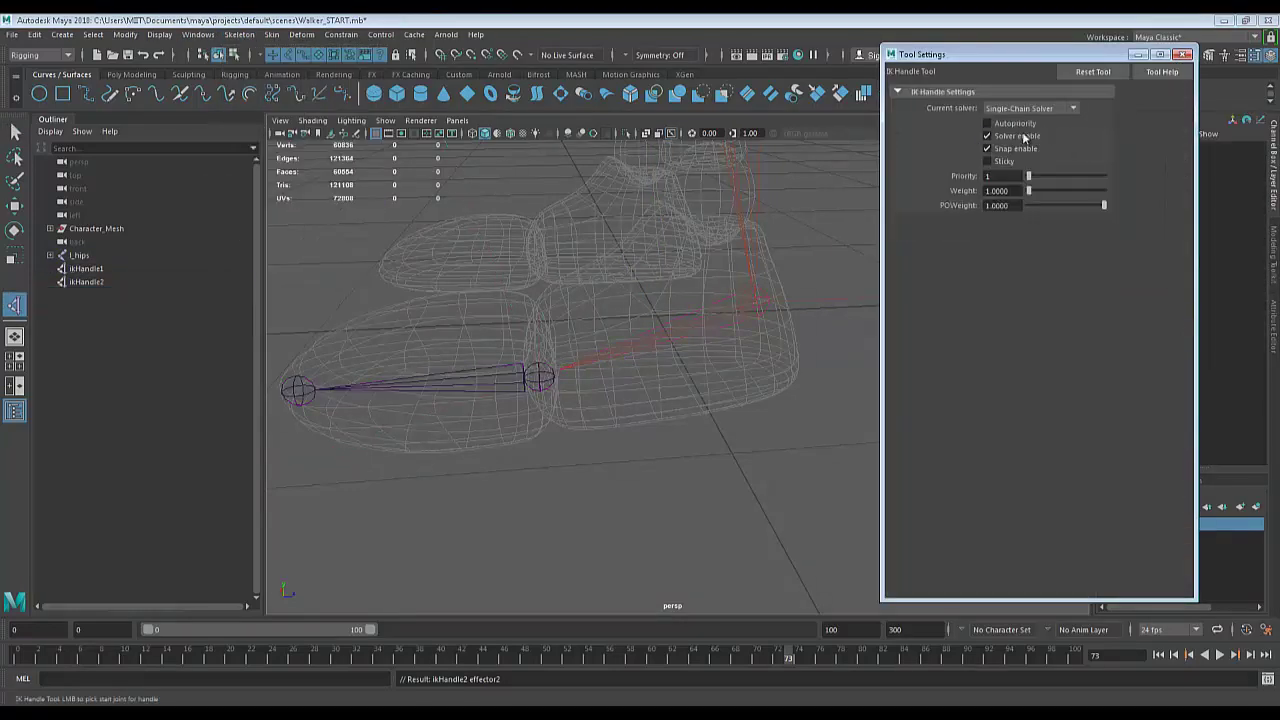
pyautogui.click(1183, 54)
pyautogui.click(618, 343)
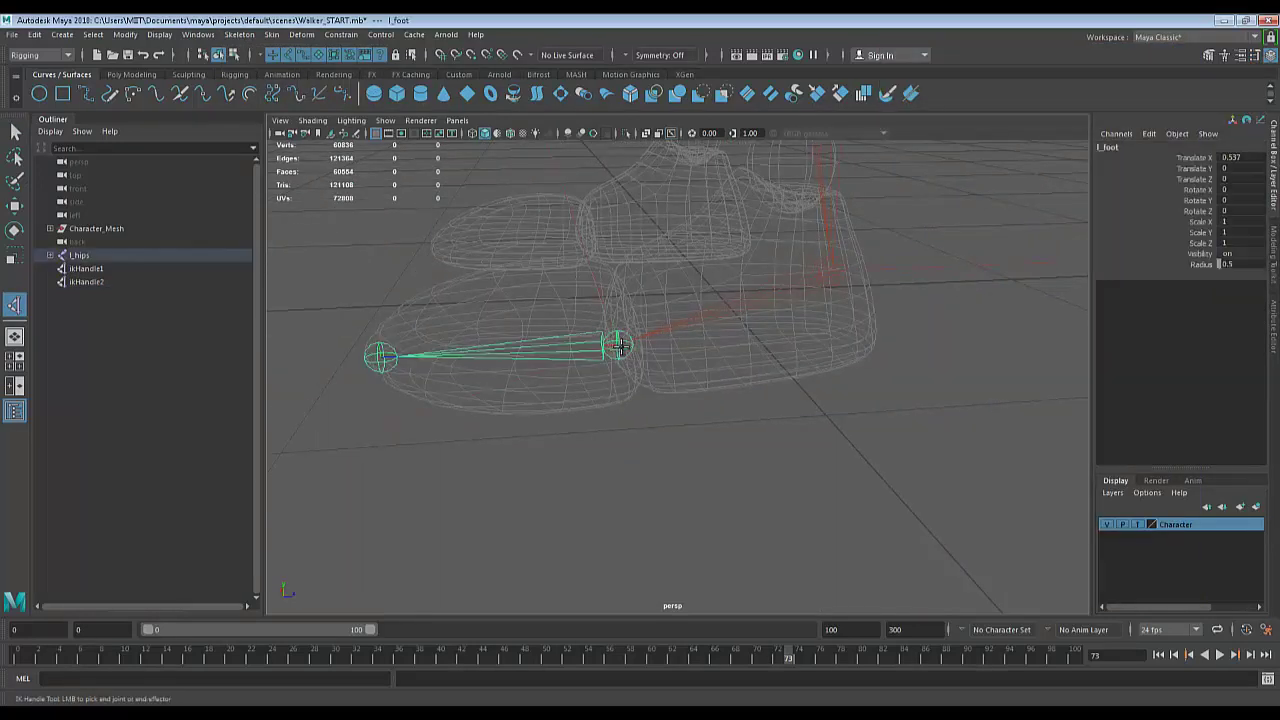
pyautogui.click(380, 356)
pyautogui.press('q')
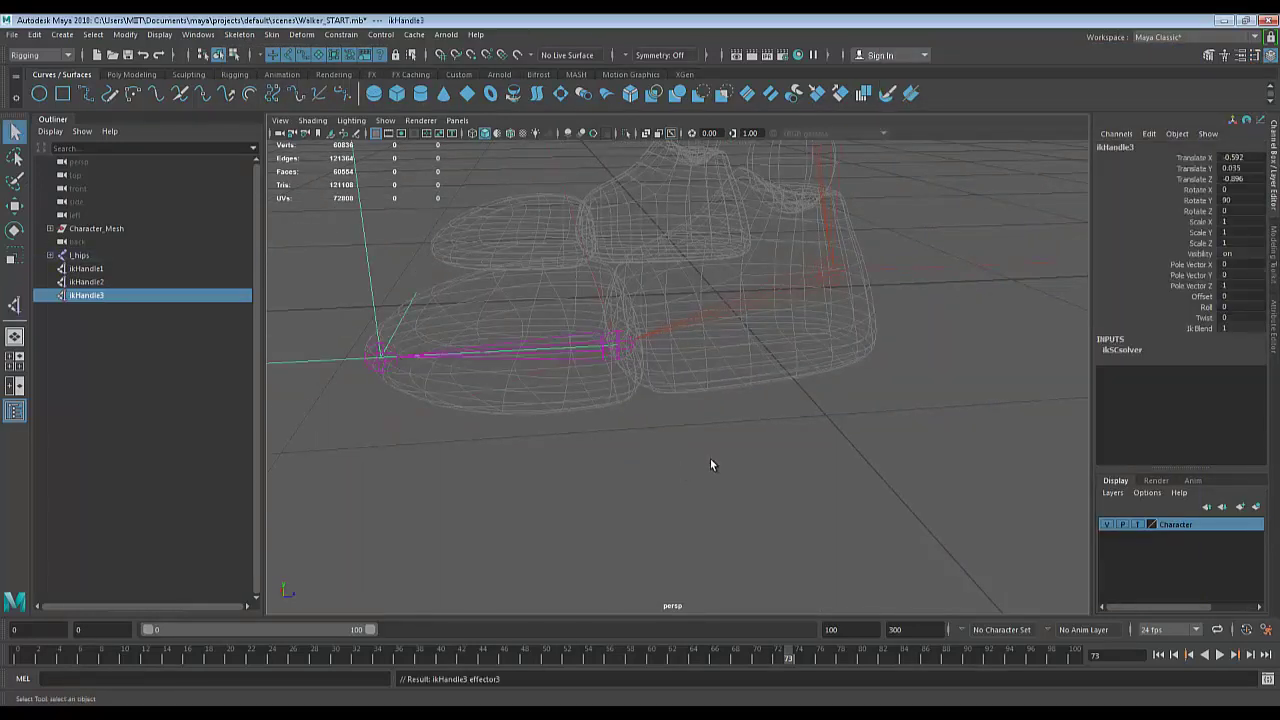
# Select the ankle's IK handle, reduce the IK handle display size in the Kinematics preferences and save them.
pyautogui.keyDown('alt'); pyautogui.moveTo(710, 458); pyautogui.dragTo(495, 300); pyautogui.keyUp('alt')
pyautogui.click(474, 237)
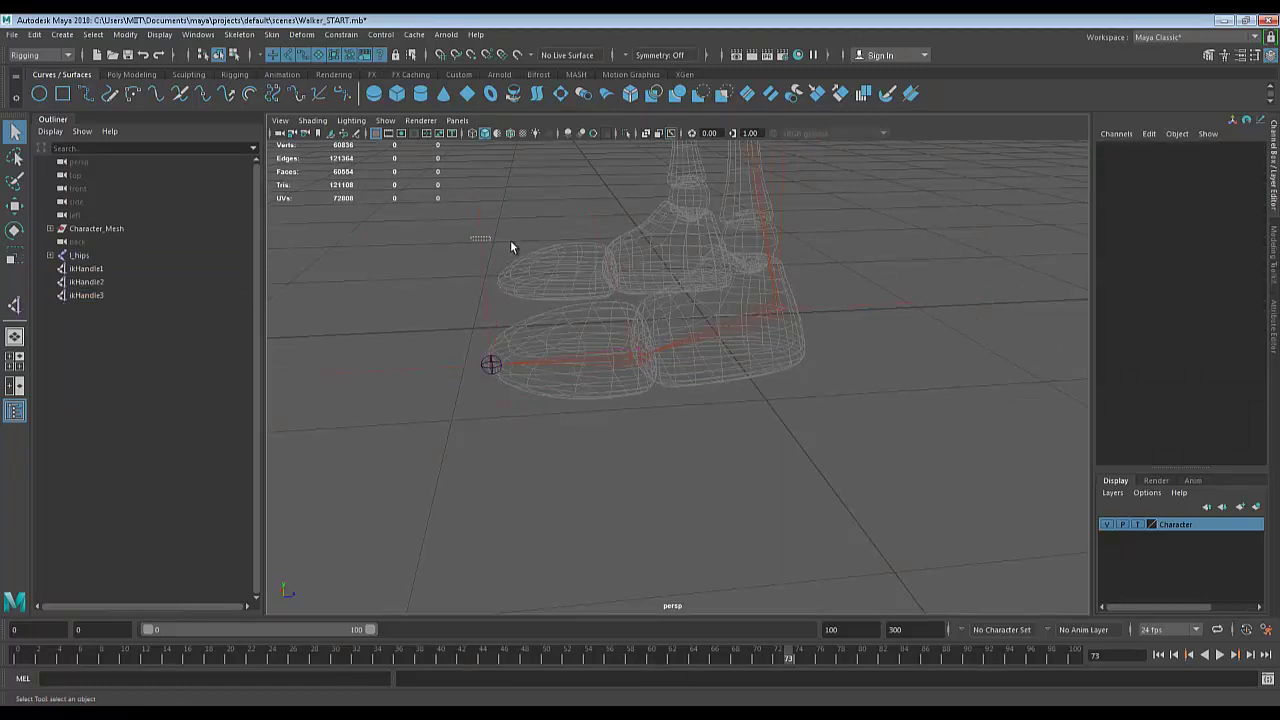
pyautogui.click(478, 238)
pyautogui.click(783, 280)
pyautogui.click(778, 298)
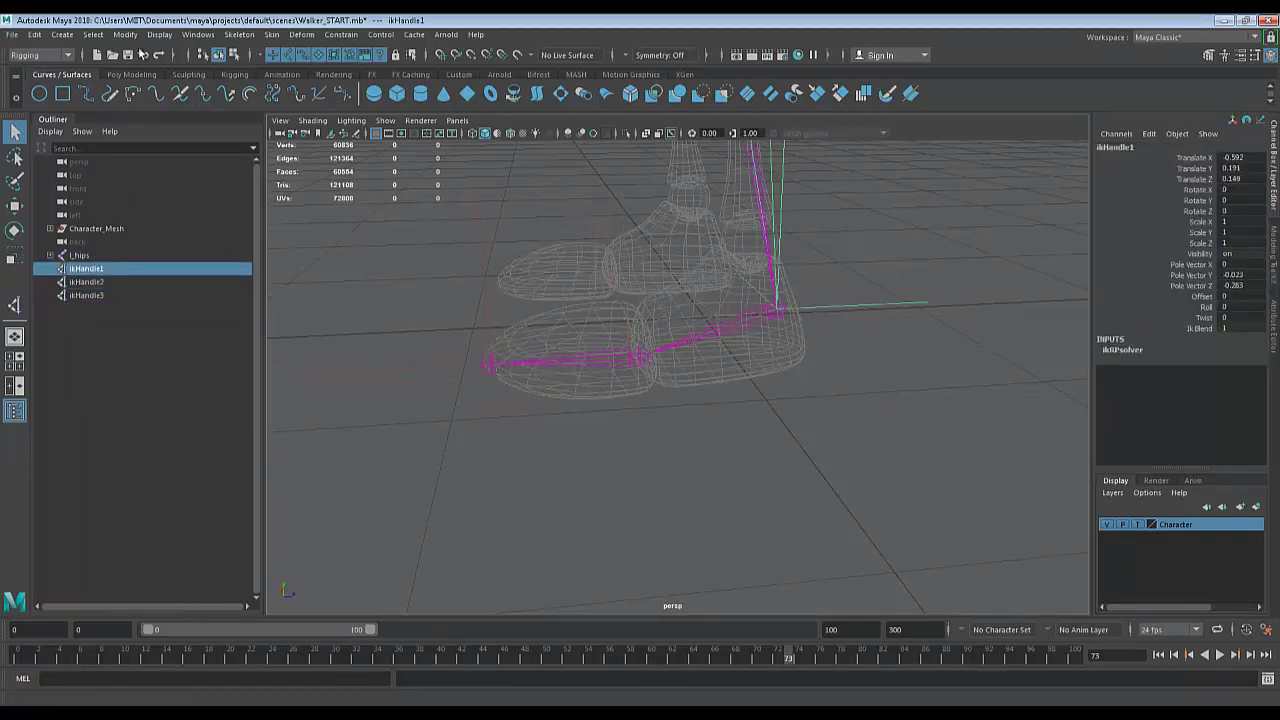
pyautogui.click(196, 35)
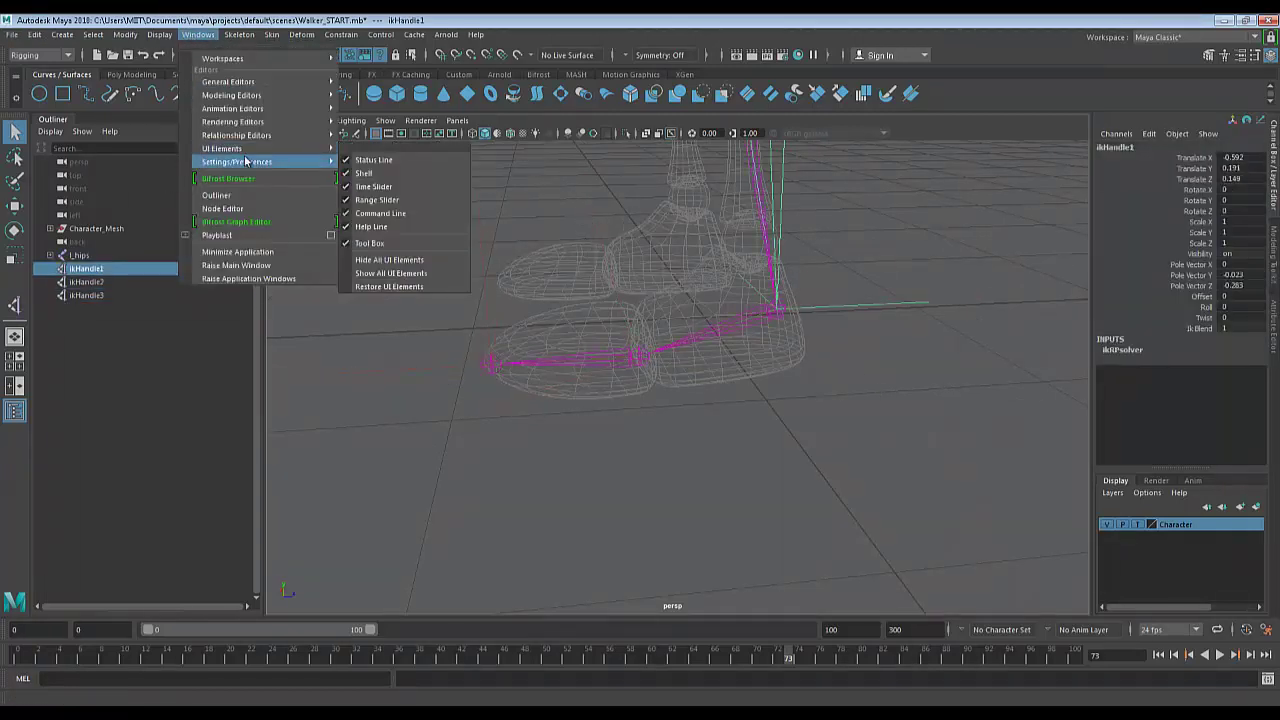
pyautogui.moveTo(260, 162)
pyautogui.click(363, 177)
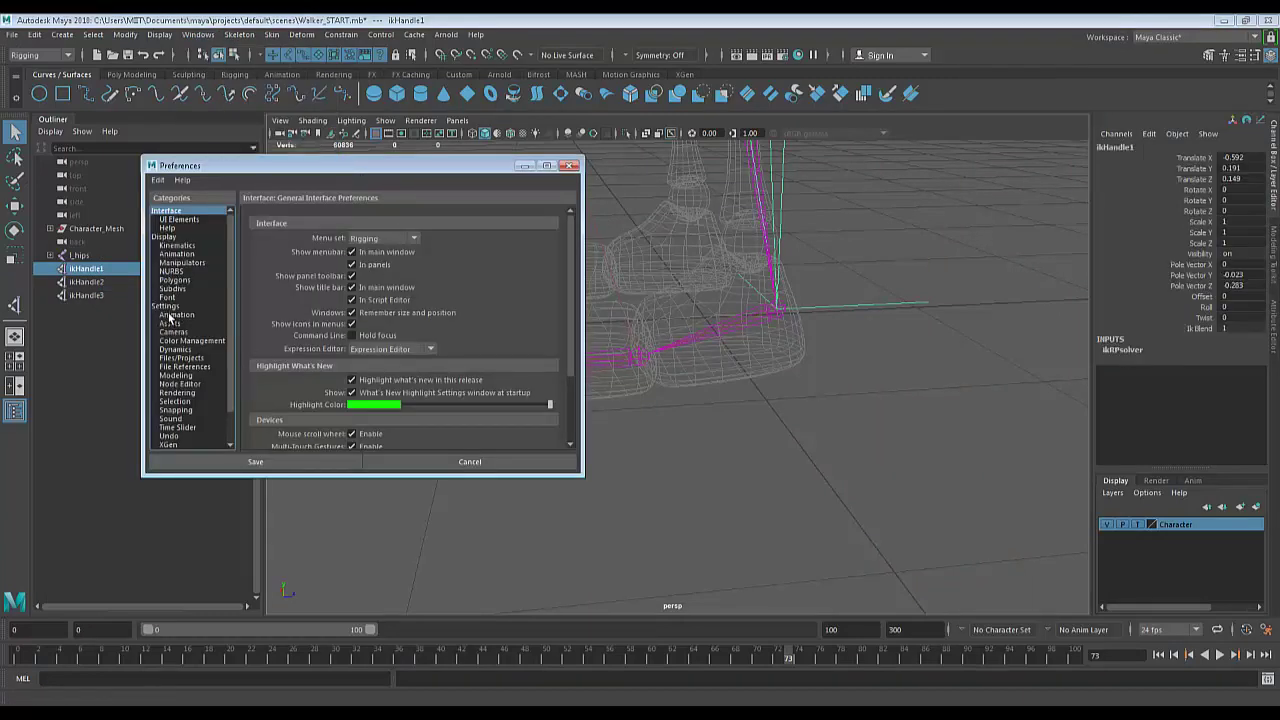
pyautogui.click(177, 245)
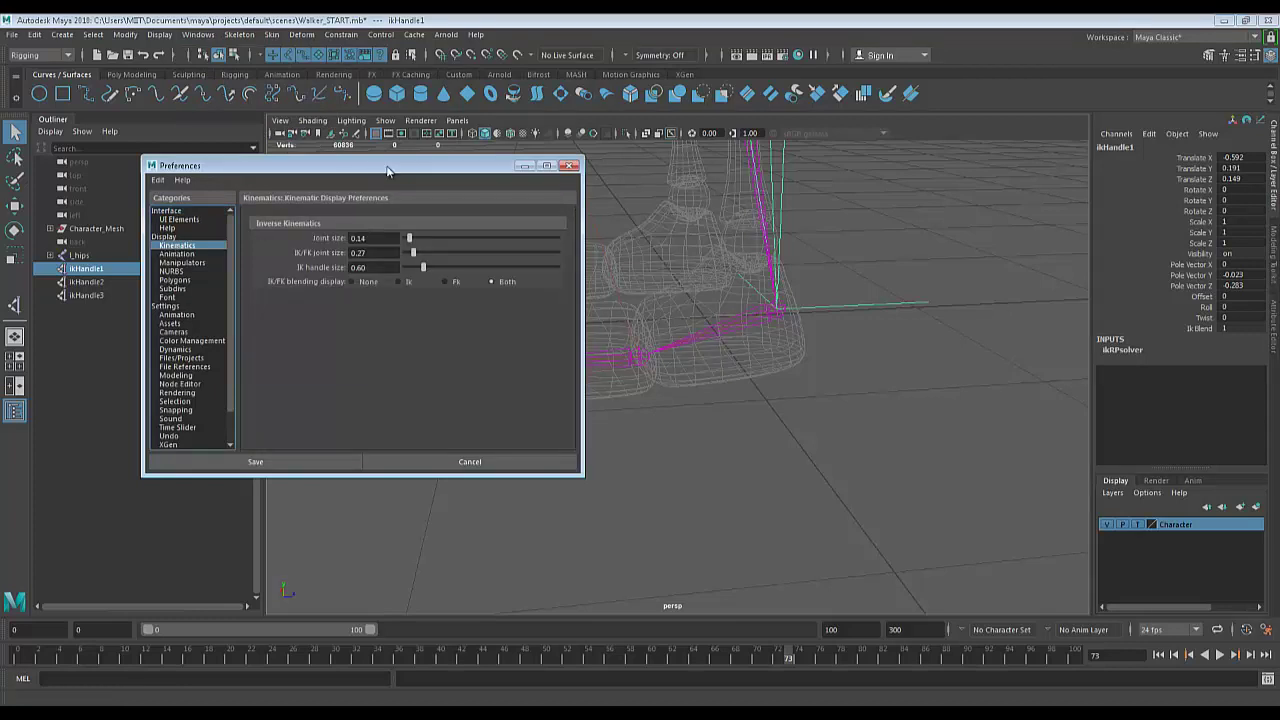
pyautogui.moveTo(390, 166); pyautogui.dragTo(282, 152)
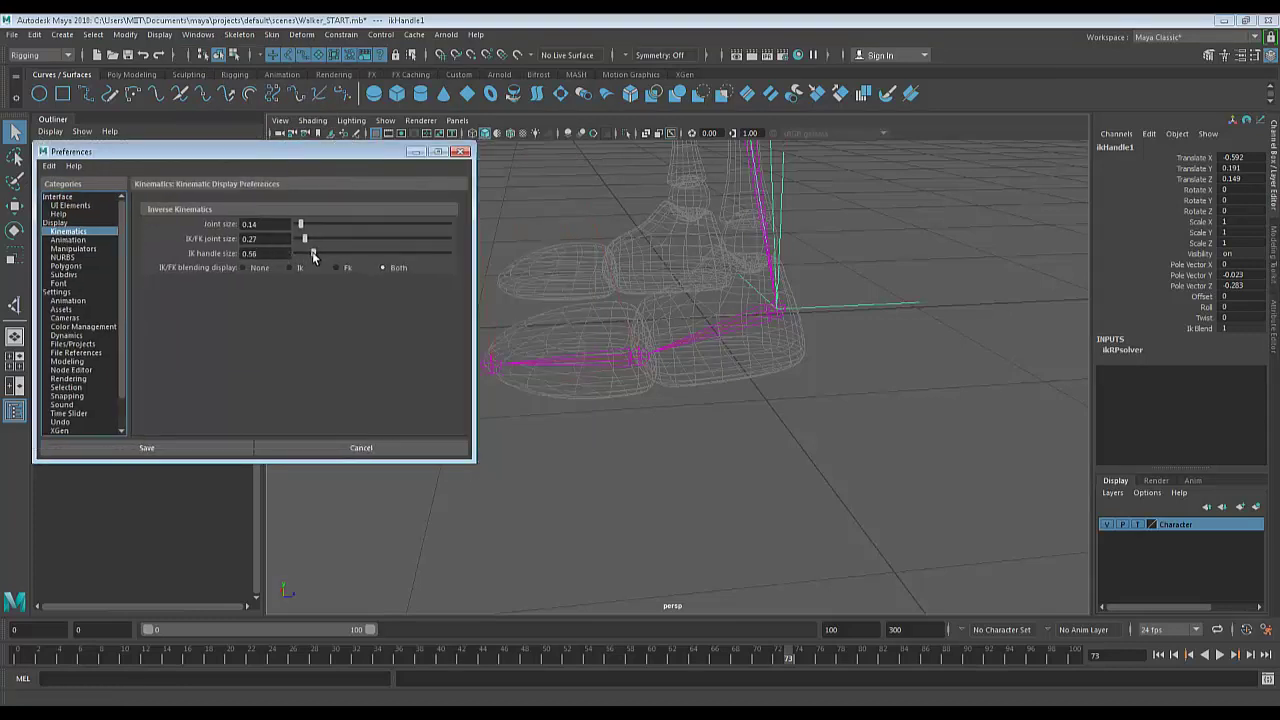
pyautogui.moveTo(314, 253); pyautogui.dragTo(303, 254)
pyautogui.click(177, 447)
# Select the toe and foot IK handles one after the other to check them on the left foot.
pyautogui.keyDown('alt'); pyautogui.moveTo(827, 458); pyautogui.dragTo(486, 306); pyautogui.keyUp('alt')
pyautogui.click(533, 308)
pyautogui.click(500, 343)
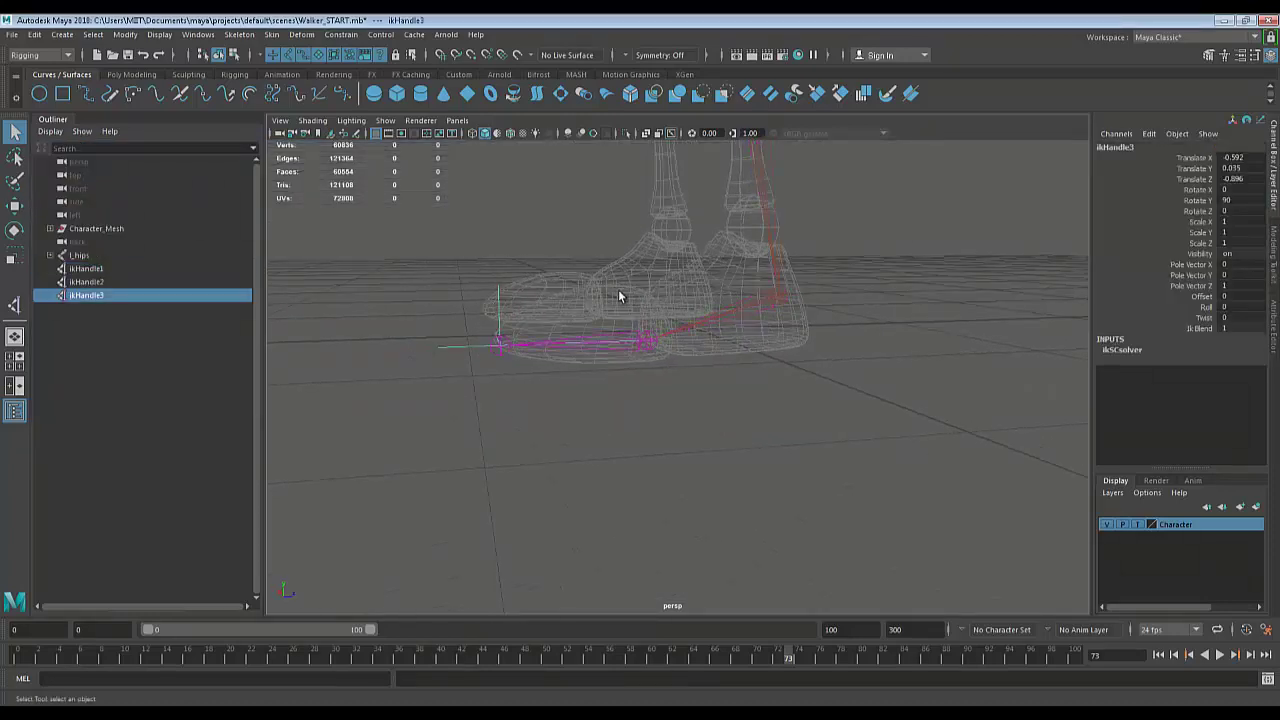
pyautogui.click(634, 302)
pyautogui.click(706, 264)
pyautogui.keyDown('alt'); pyautogui.moveTo(706, 264); pyautogui.dragTo(748, 436); pyautogui.keyUp('alt')
pyautogui.keyDown('alt'); pyautogui.moveTo(748, 436); pyautogui.dragTo(714, 282, button='right'); pyautogui.keyUp('alt')
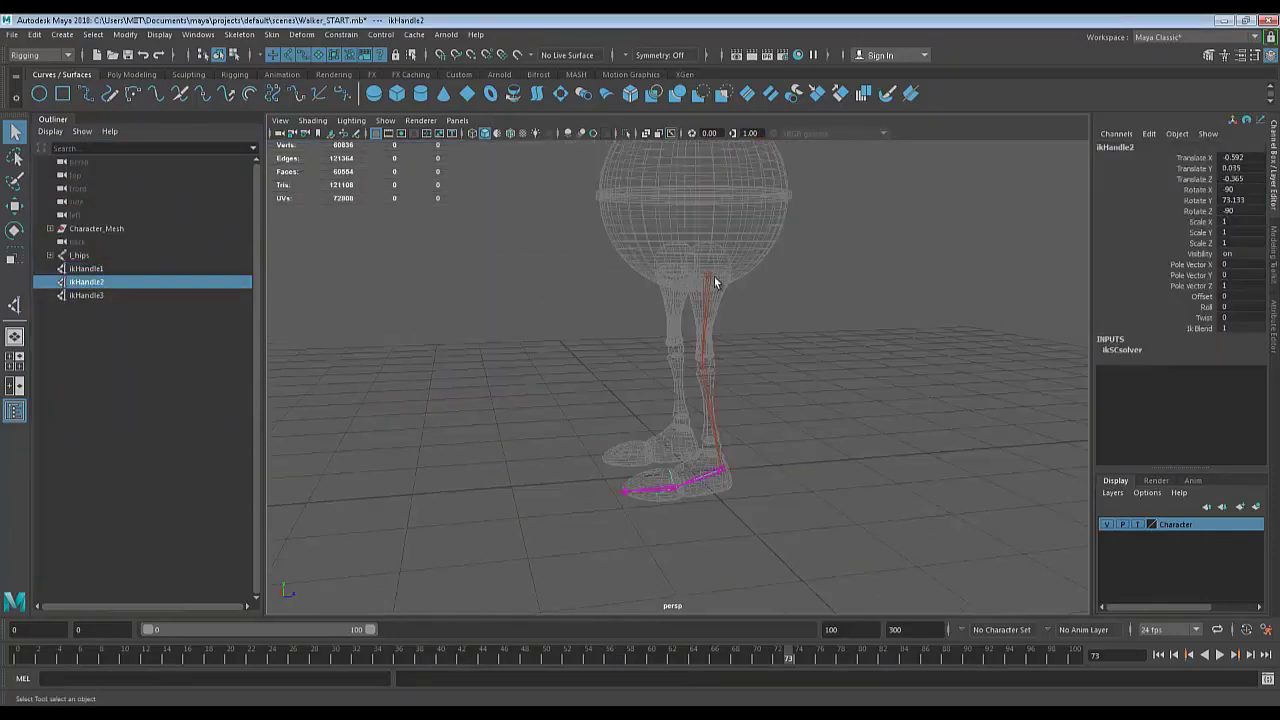
# Test the leg's bend by moving the ankle IK handle up and forward, and undo the moves.
pyautogui.click(707, 270)
pyautogui.press('w')
pyautogui.moveTo(707, 258); pyautogui.dragTo(707, 262)
pyautogui.click(740, 468)
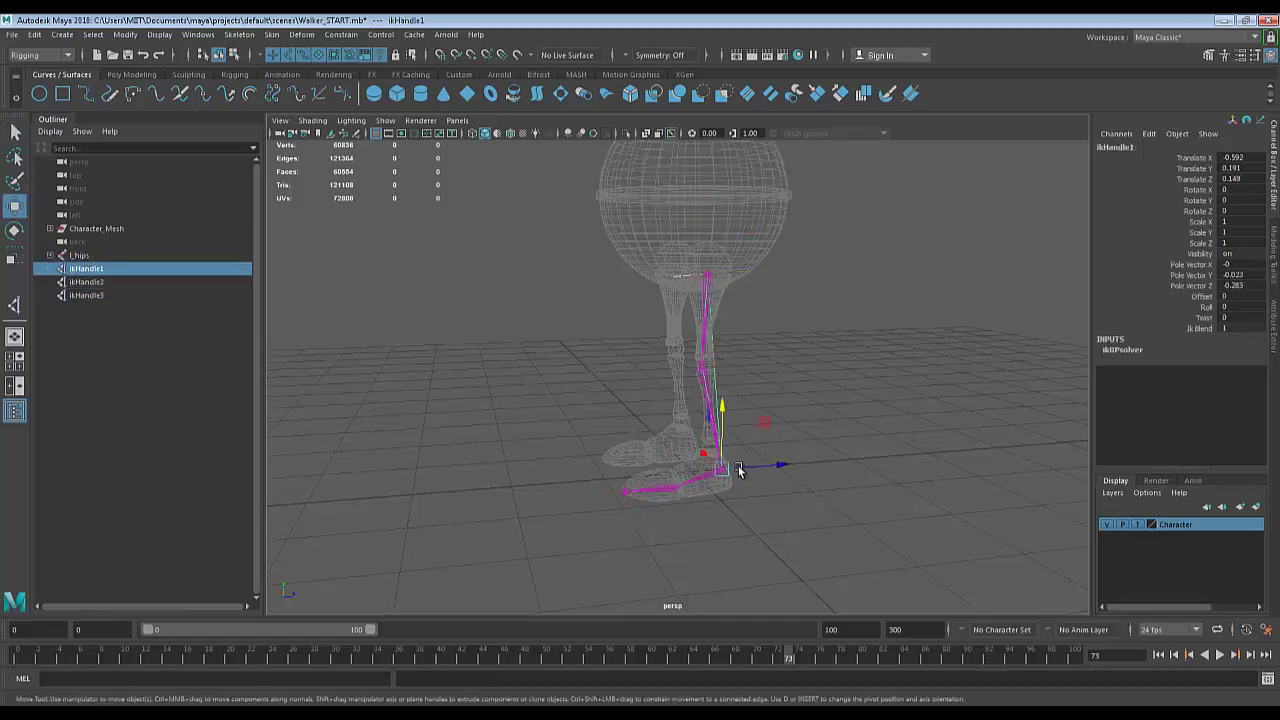
pyautogui.moveTo(726, 424); pyautogui.dragTo(722, 376)
pyautogui.moveTo(715, 367); pyautogui.dragTo(550, 343)
pyautogui.hotkey('ctrl', 'z')
pyautogui.hotkey('ctrl', 'z')
pyautogui.scroll(2, 845, 456)
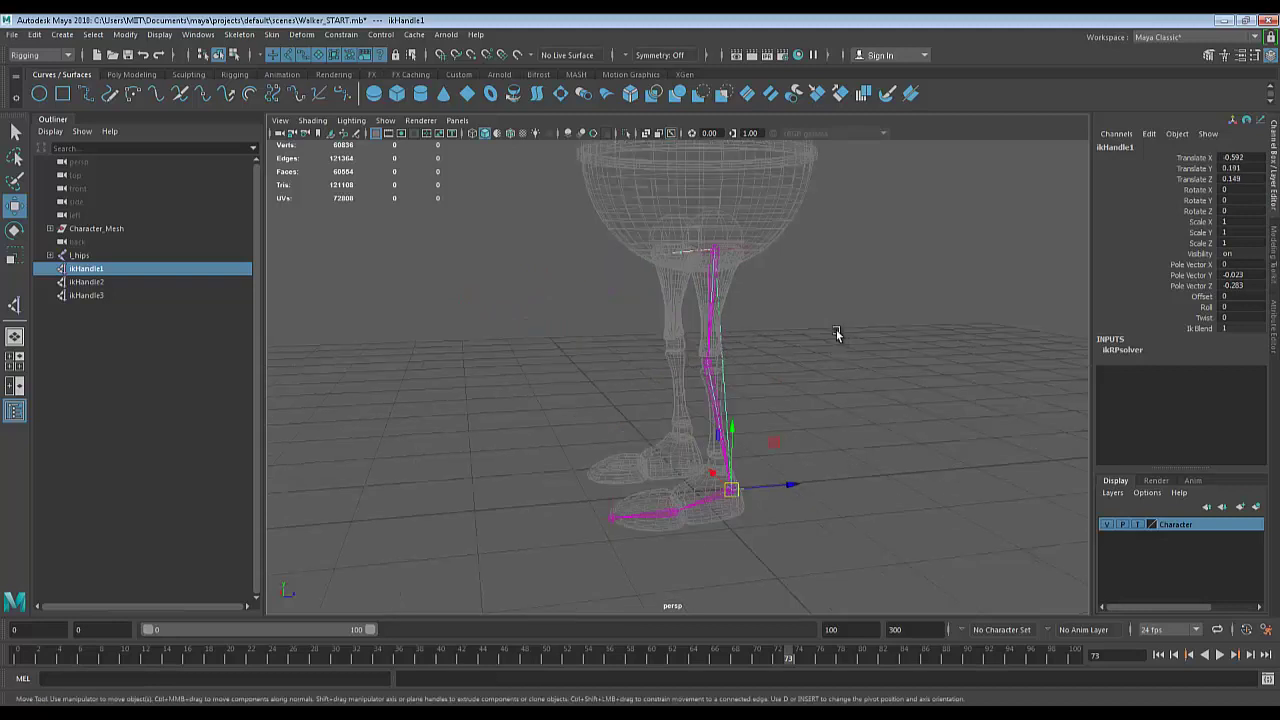
# Try moving the l_hips joint down to about 1.61 in Translate Y, and undo the move.
pyautogui.click(715, 248)
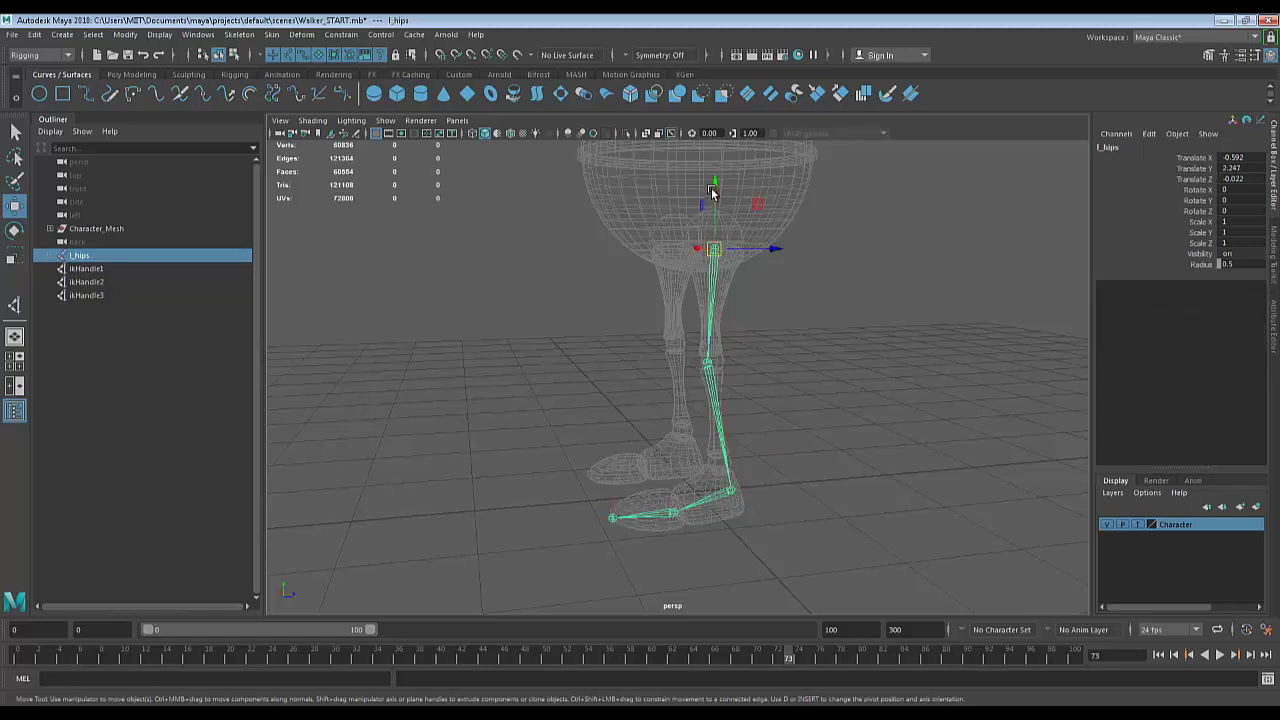
pyautogui.moveTo(715, 182); pyautogui.dragTo(715, 261)
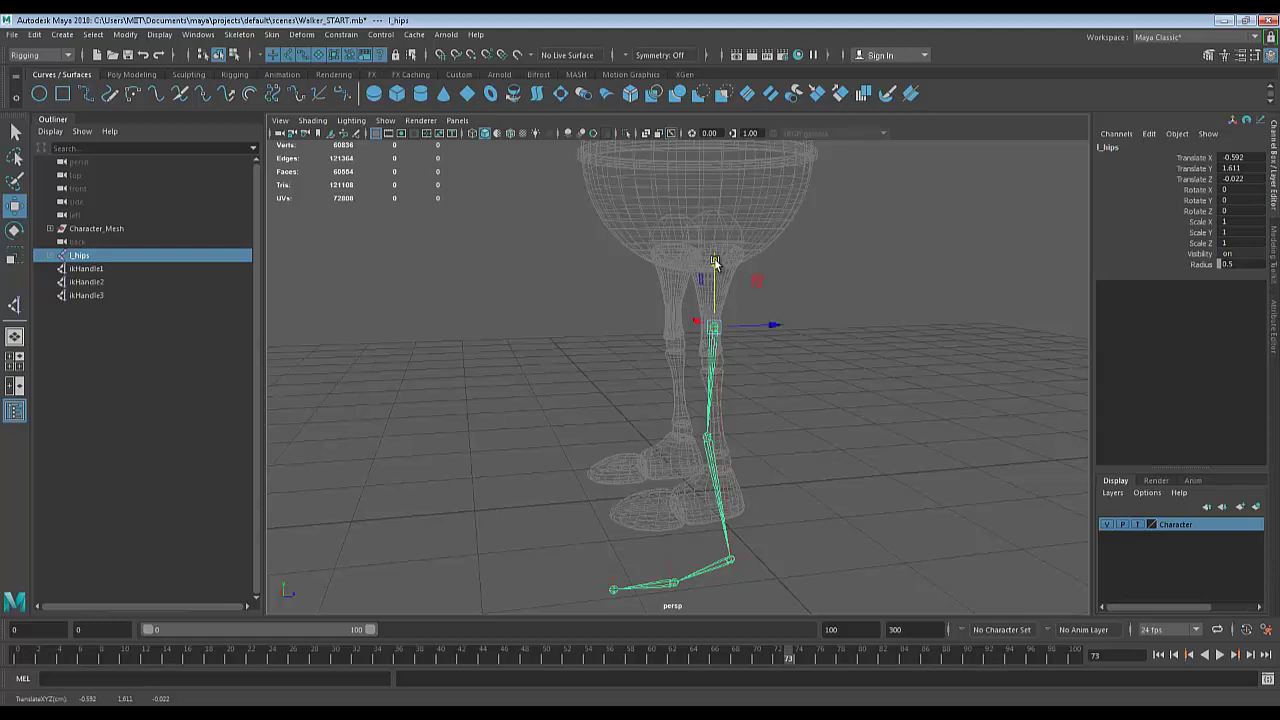
pyautogui.hotkey('ctrl', 'z')
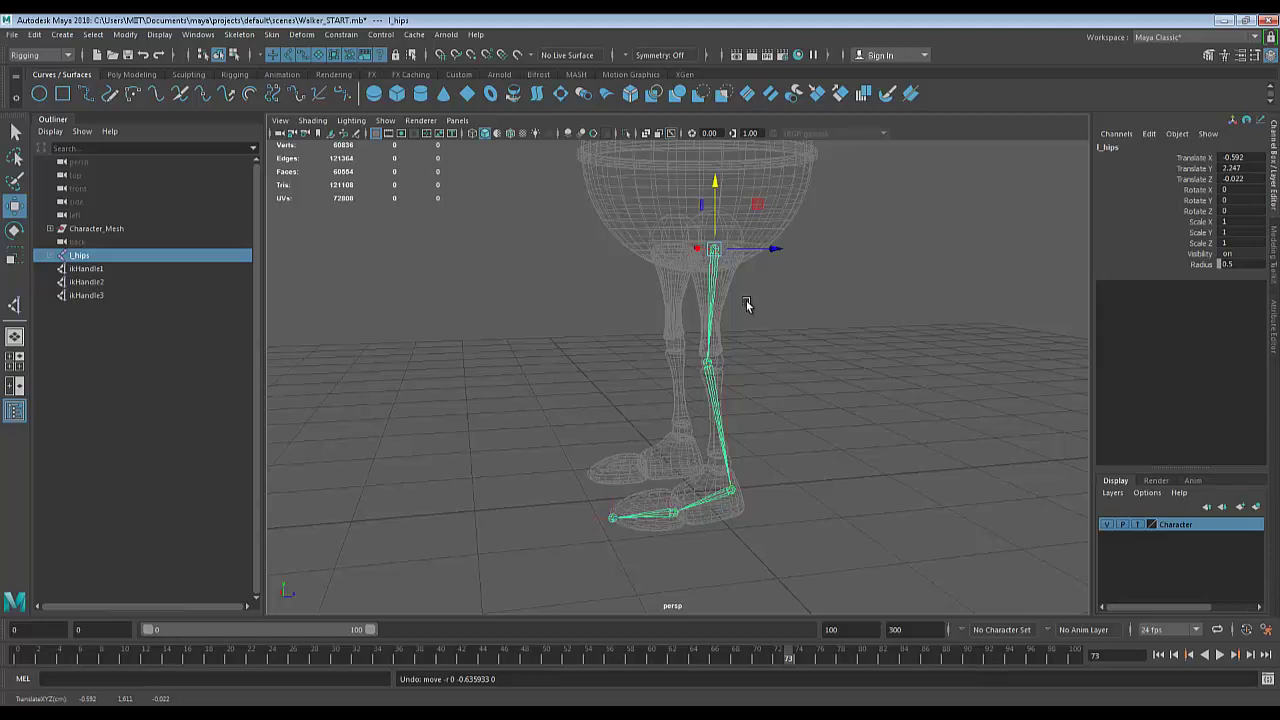
# Switch to a full-size left side view framed on the lower leg and foot.
pyautogui.keyDown('alt'); pyautogui.moveTo(740, 397); pyautogui.dragTo(797, 374); pyautogui.keyUp('alt')
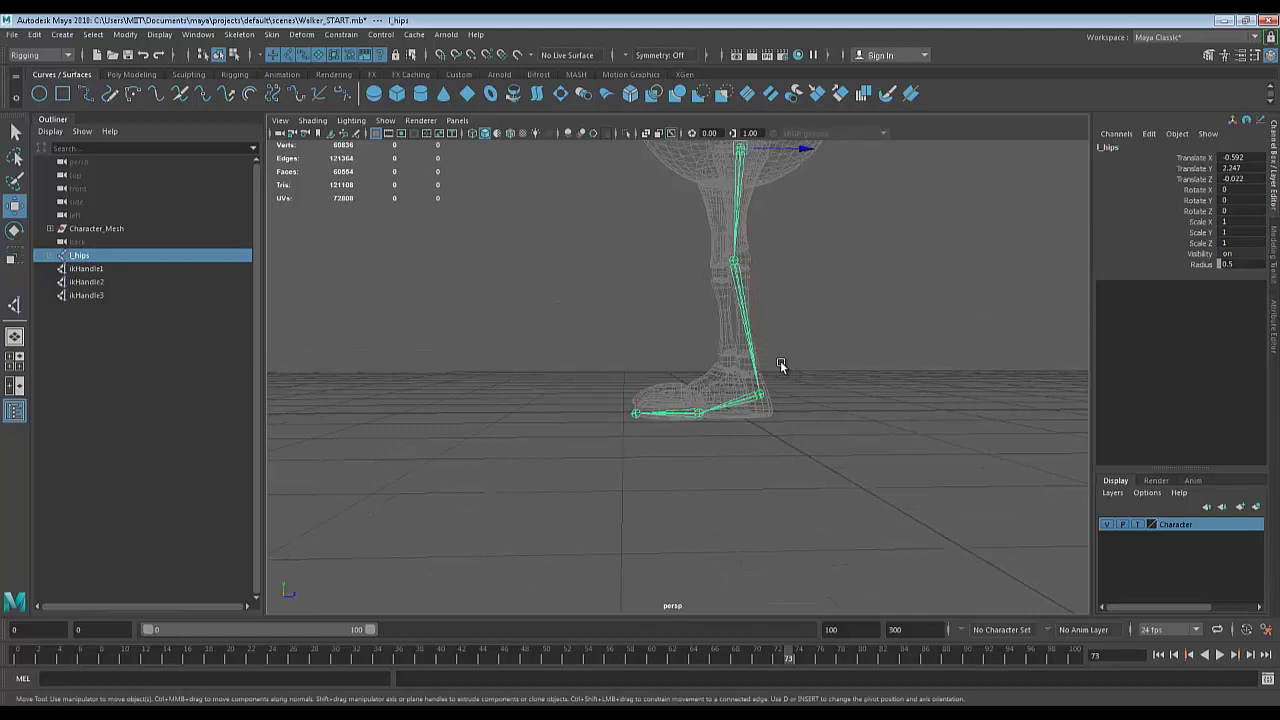
pyautogui.scroll(4, 800, 457)
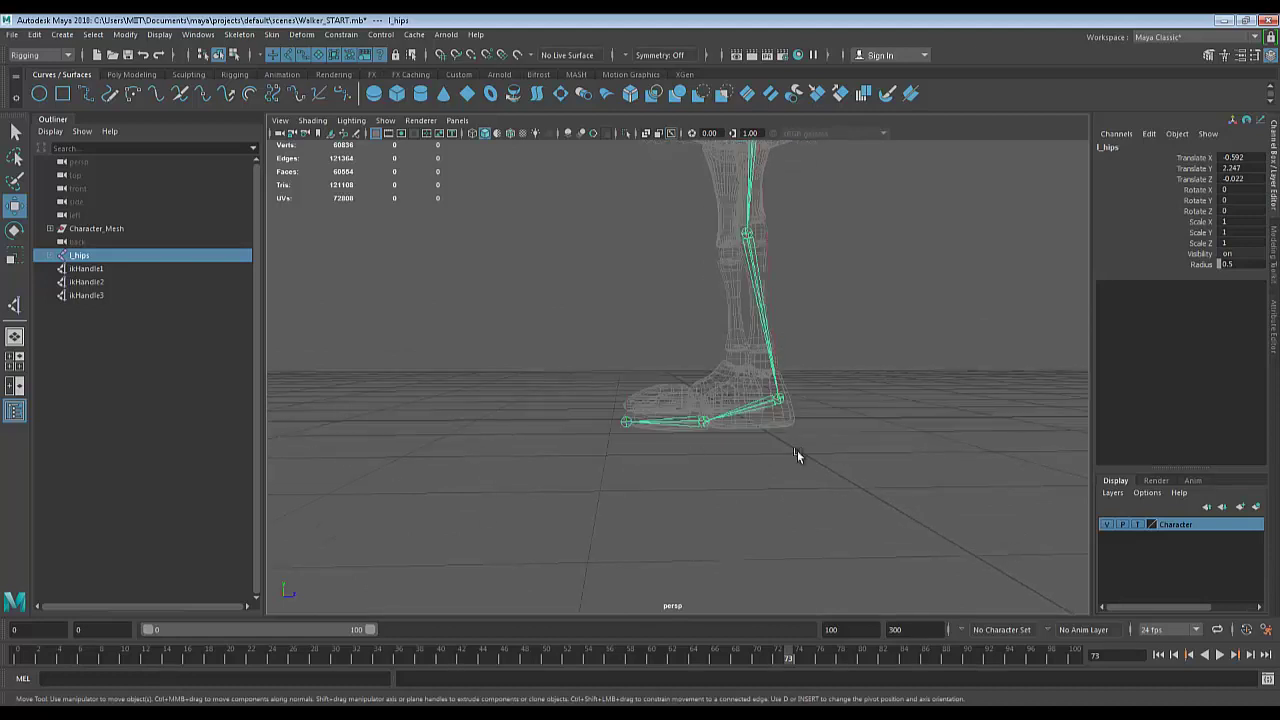
pyautogui.scroll(-2, 762, 456)
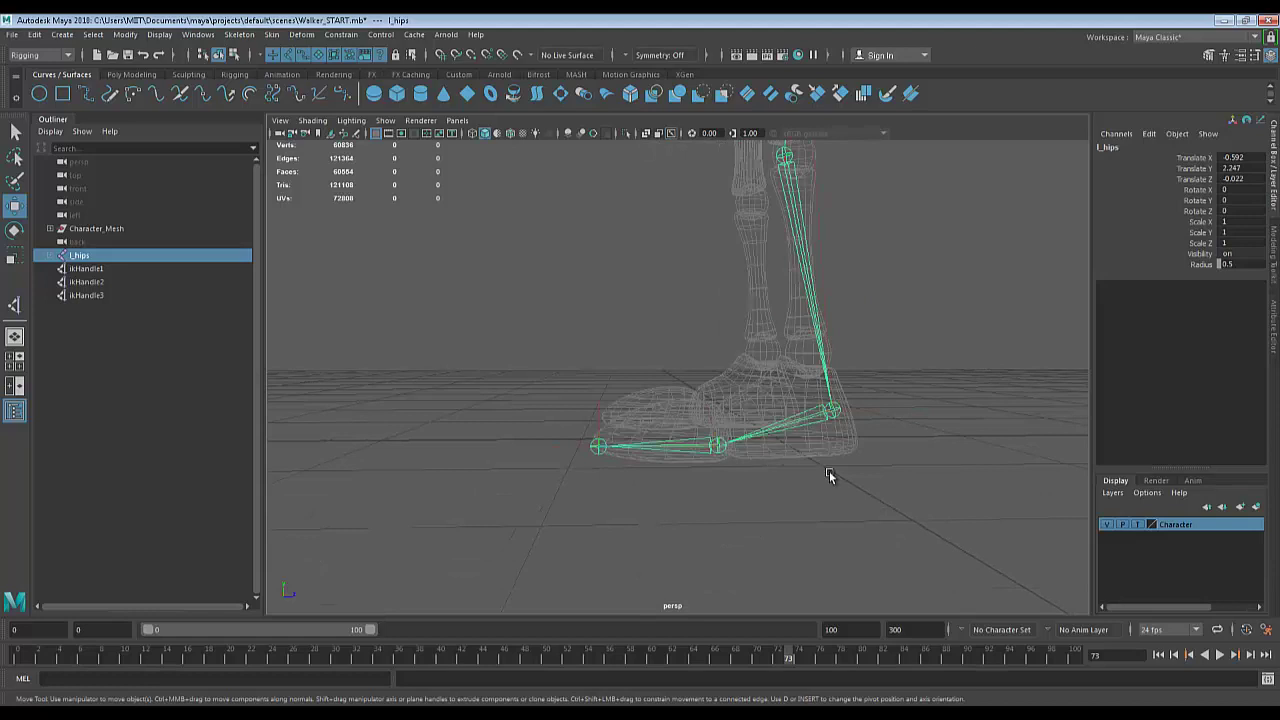
pyautogui.press('space')
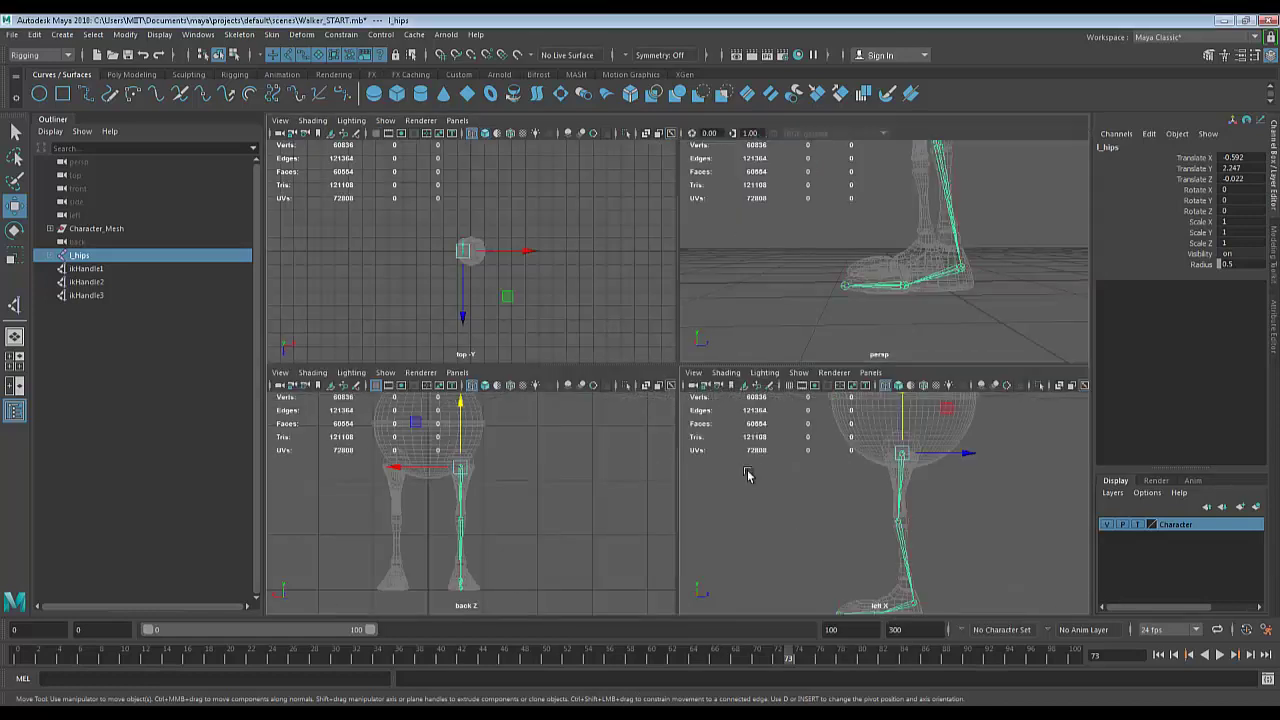
pyautogui.press('space')
pyautogui.scroll(3, 717, 297)
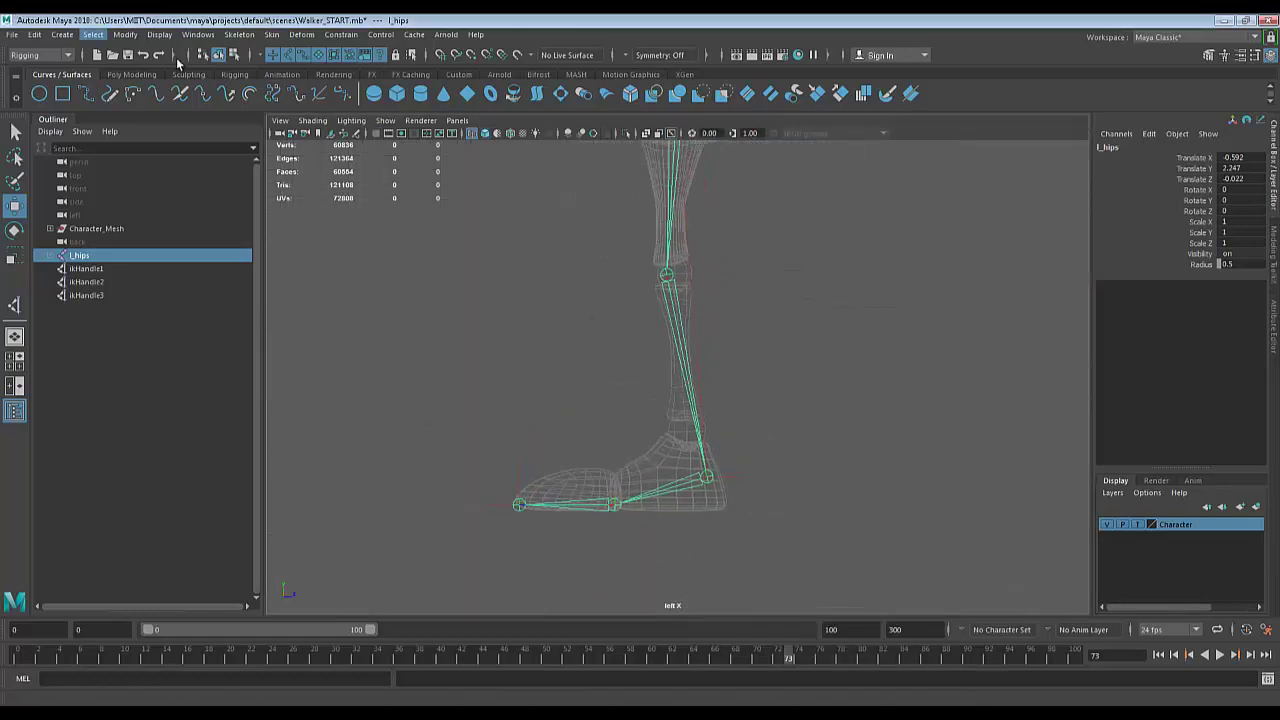
# Create a joint at the bottom of the heel, at about Y 0.026 and Z 0.222, with the Create Joints tool.
pyautogui.click(240, 35)
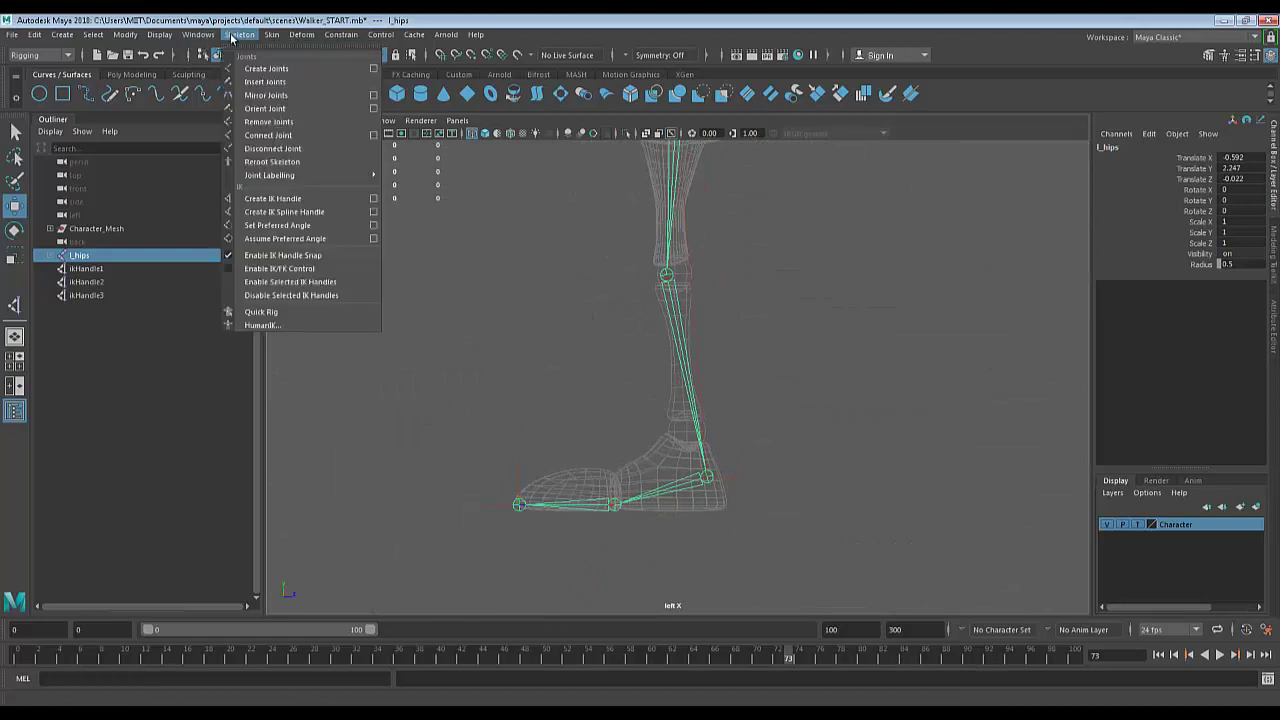
pyautogui.click(267, 69)
pyautogui.scroll(2, 720, 530)
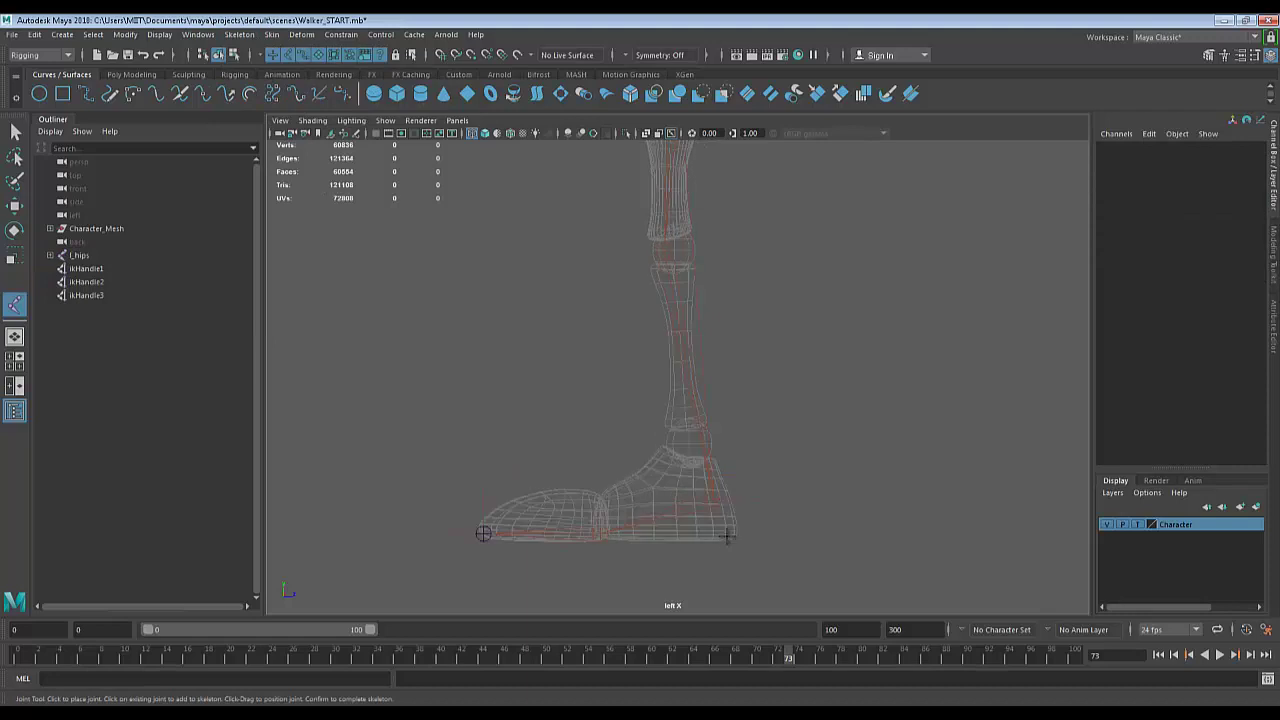
pyautogui.scroll(2, 727, 537)
pyautogui.keyDown('alt'); pyautogui.moveTo(729, 566); pyautogui.dragTo(749, 449, button='middle'); pyautogui.keyUp('alt')
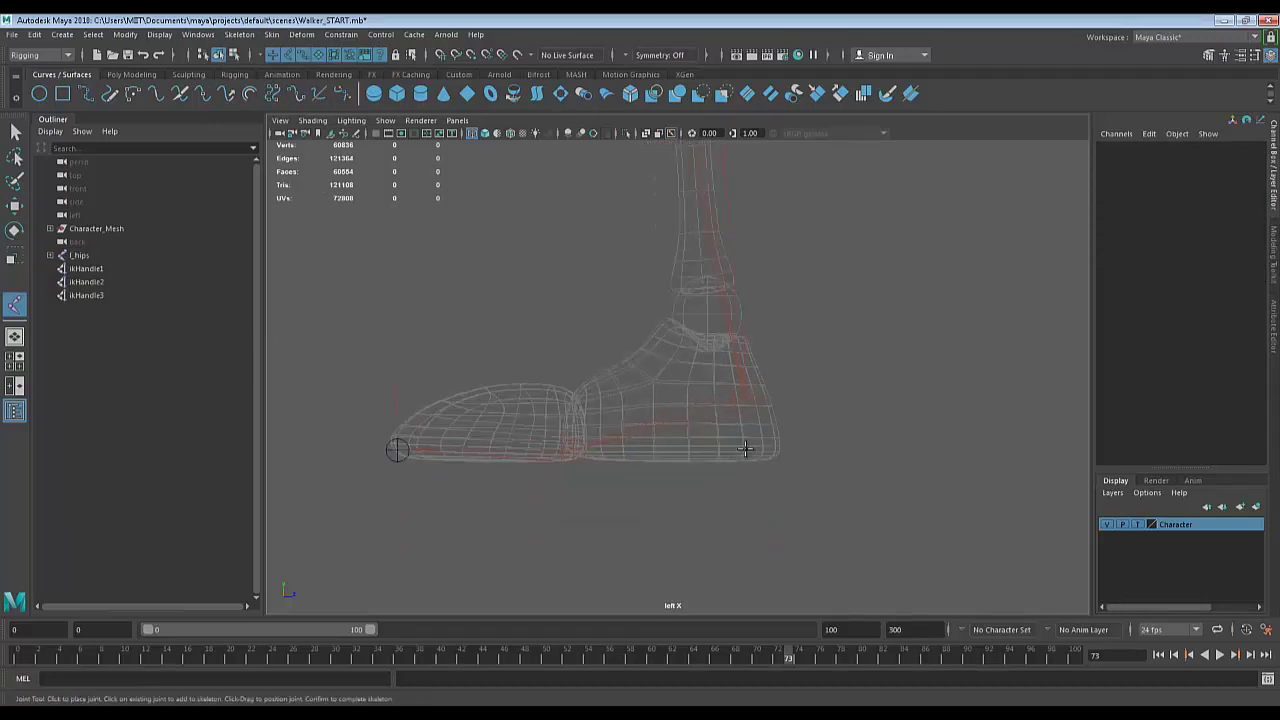
pyautogui.click(758, 448)
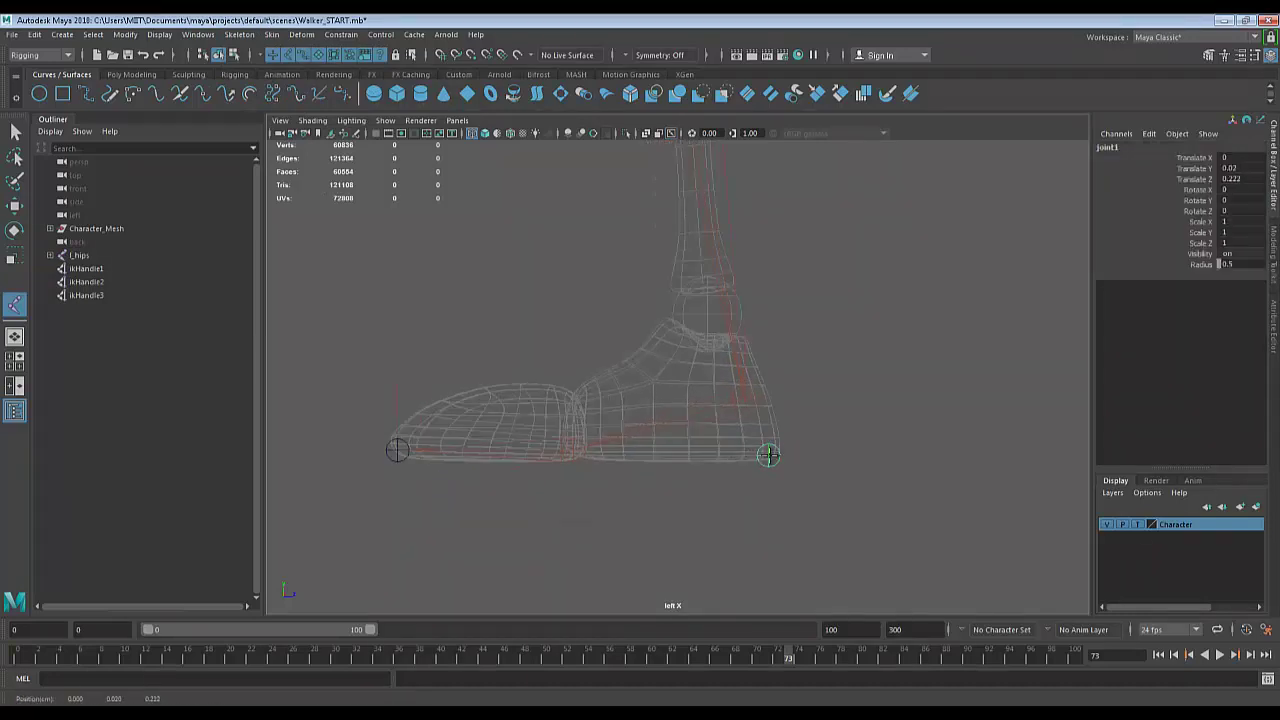
pyautogui.moveTo(758, 448); pyautogui.dragTo(768, 453, button='middle')
pyautogui.press('Return')
# Extend the heel joint into a chain through the toe tip and ball of the foot, ending at the ankle.
pyautogui.keyDown('alt'); pyautogui.moveTo(736, 522); pyautogui.dragTo(765, 482, button='middle'); pyautogui.keyUp('alt')
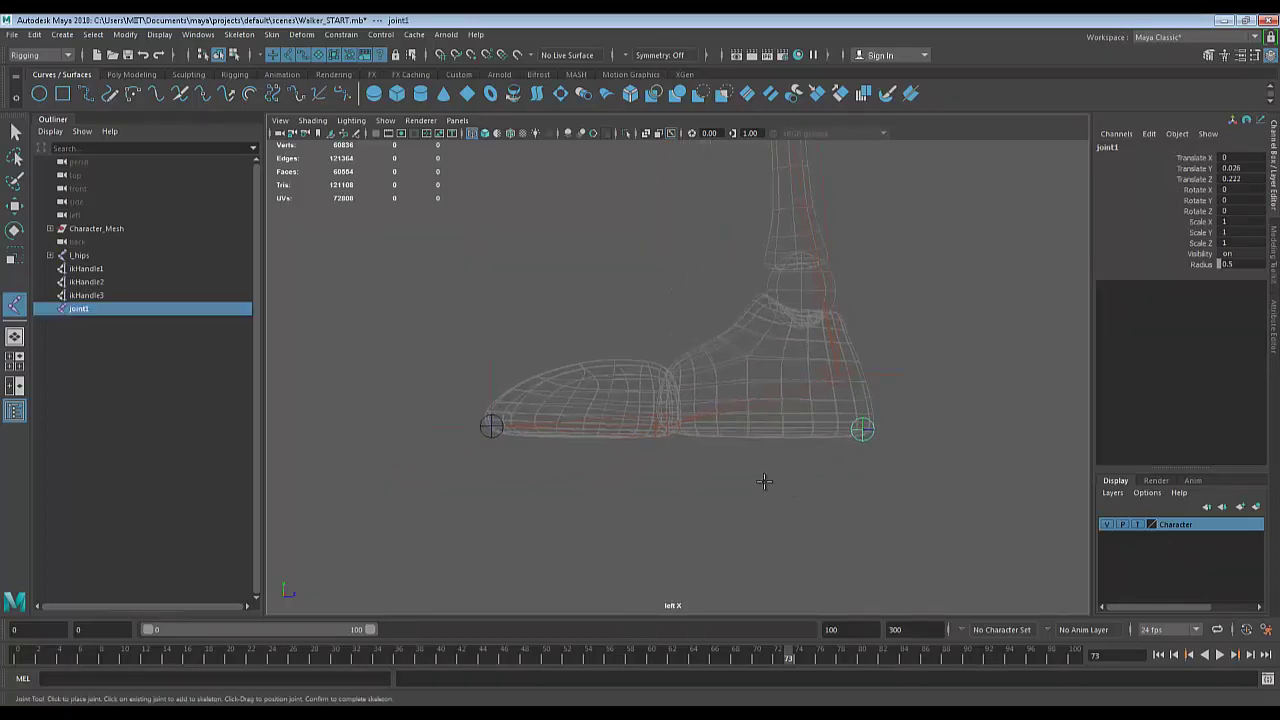
pyautogui.moveTo(507, 429)
pyautogui.keyDown('shift'); pyautogui.mouseDown()
pyautogui.moveTo(545, 429)
pyautogui.moveTo(490, 432)
pyautogui.mouseUp(); pyautogui.keyUp('shift')
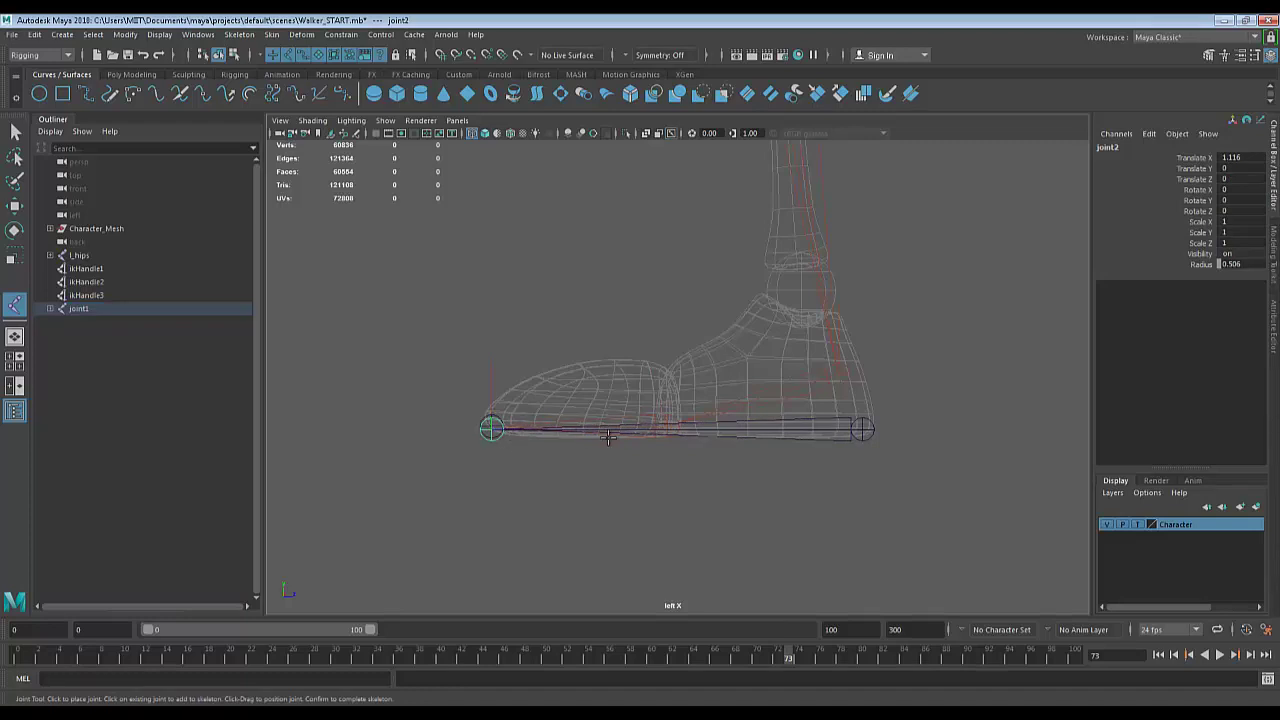
pyautogui.keyDown('shift'); pyautogui.moveTo(613, 428); pyautogui.dragTo(668, 443); pyautogui.keyUp('shift')
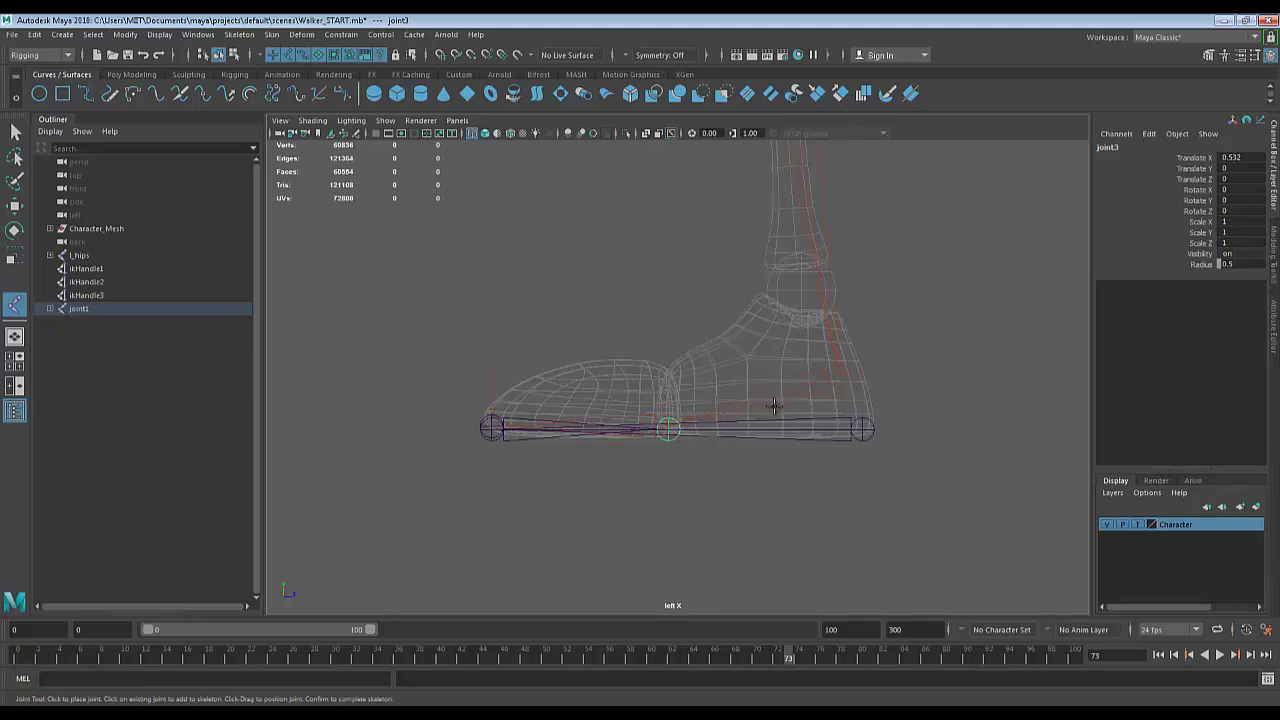
pyautogui.moveTo(816, 384); pyautogui.dragTo(840, 376)
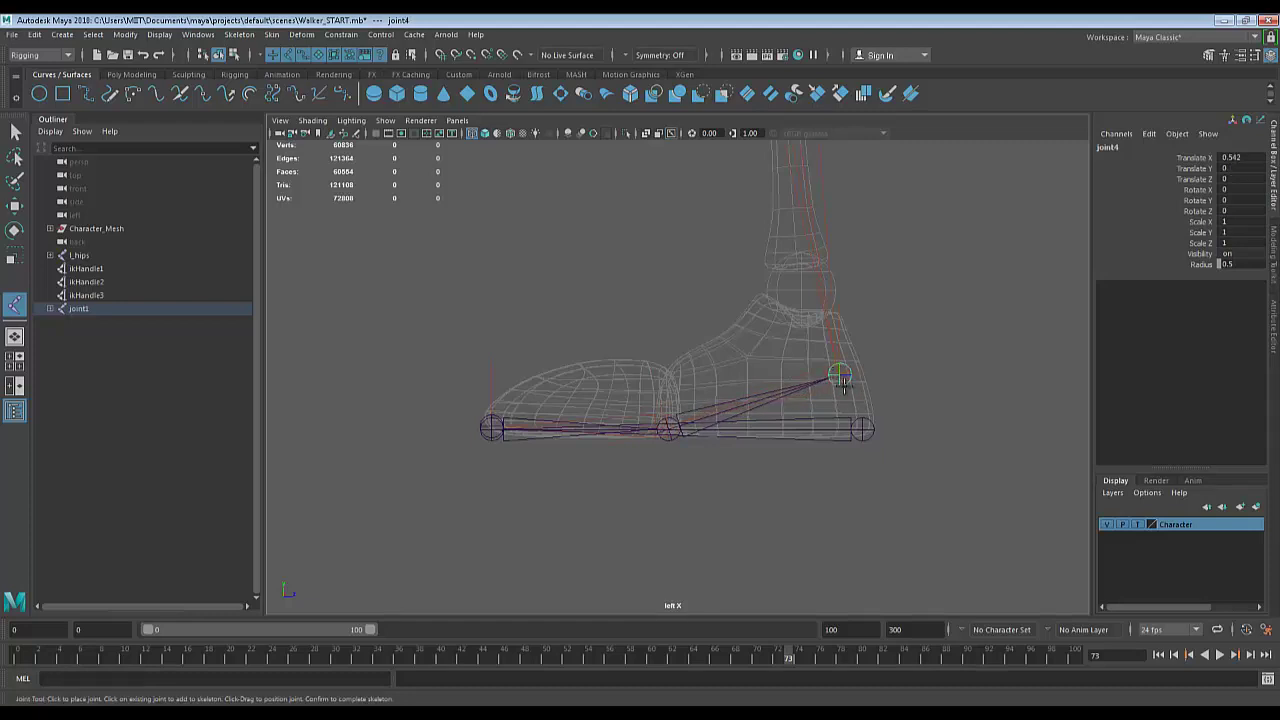
pyautogui.press('Return')
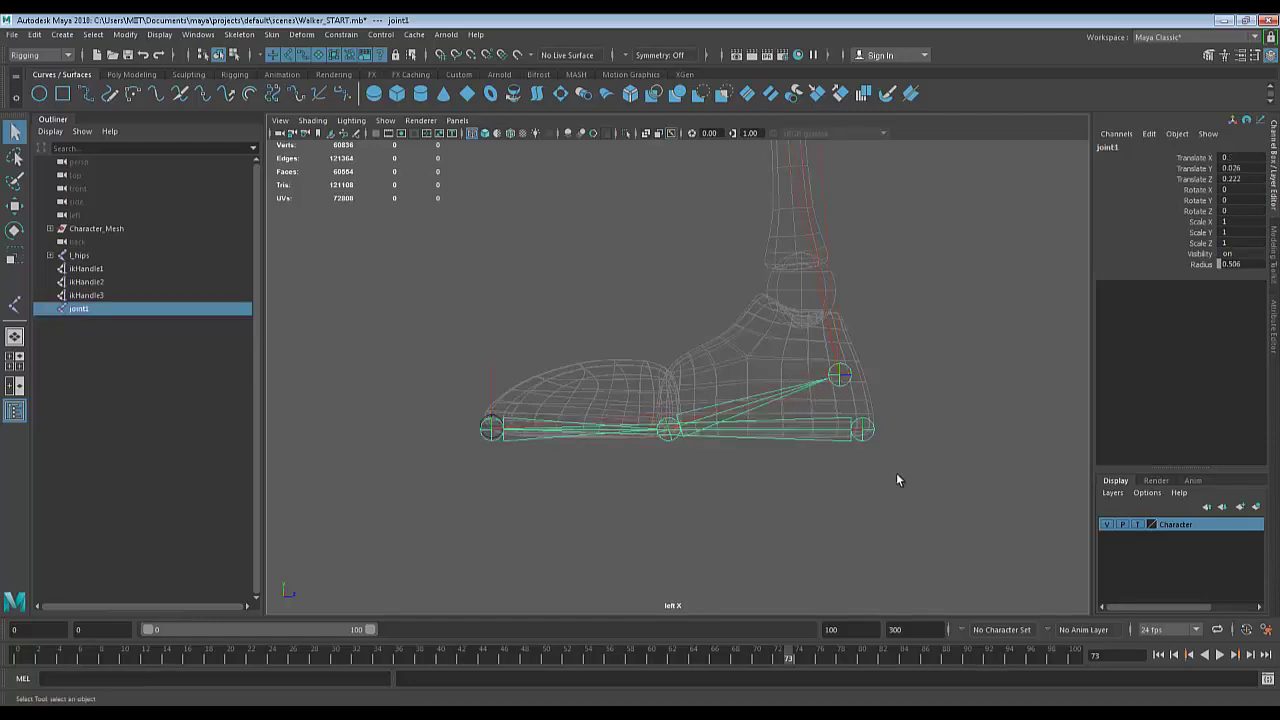
# Examine the new foot joint chain in the perspective view against the left leg's skeleton.
pyautogui.press('space')
pyautogui.press('space')
pyautogui.keyDown('alt'); pyautogui.moveTo(808, 371); pyautogui.dragTo(705, 388); pyautogui.keyUp('alt')
pyautogui.scroll(5, 802, 442)
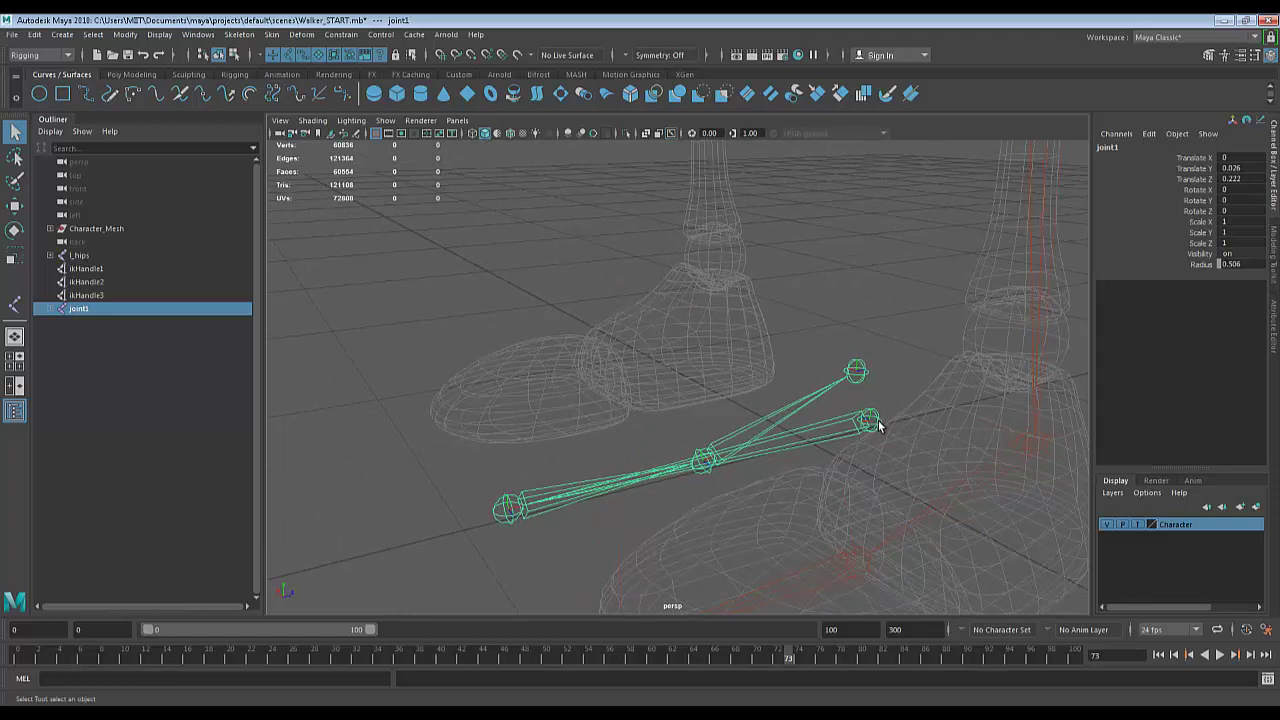
pyautogui.scroll(-3, 762, 408)
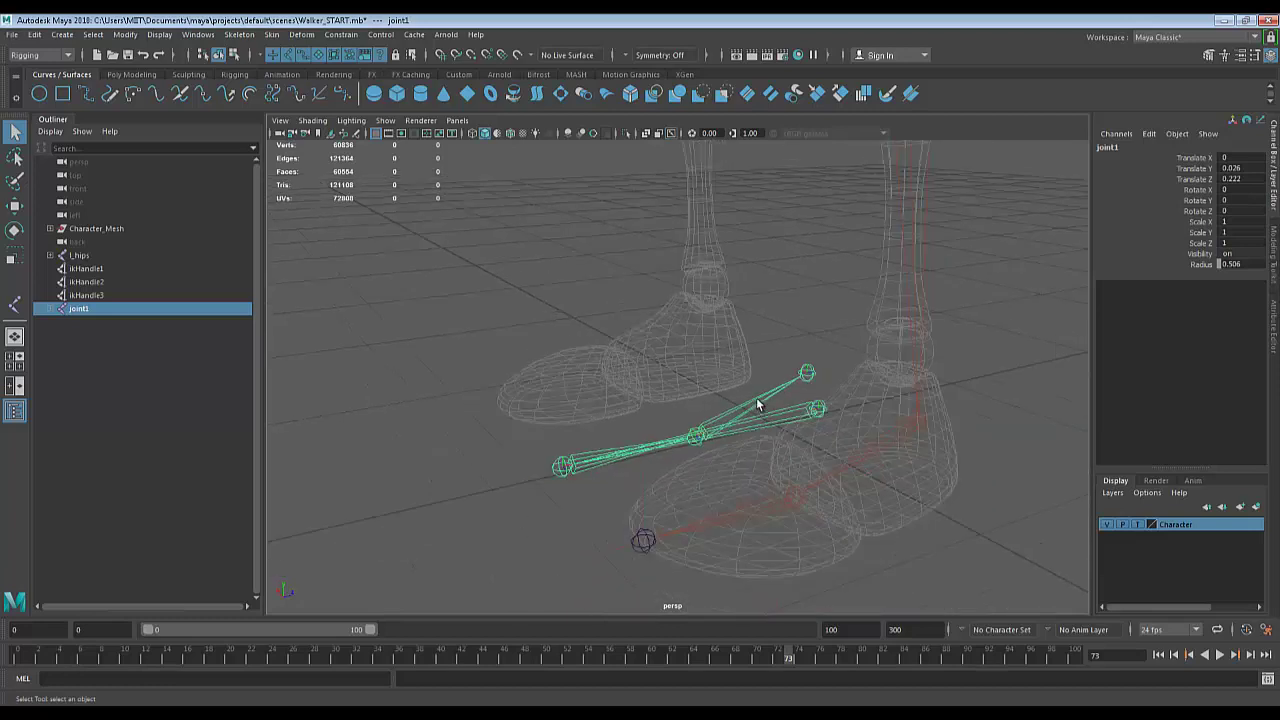
pyautogui.click(909, 178)
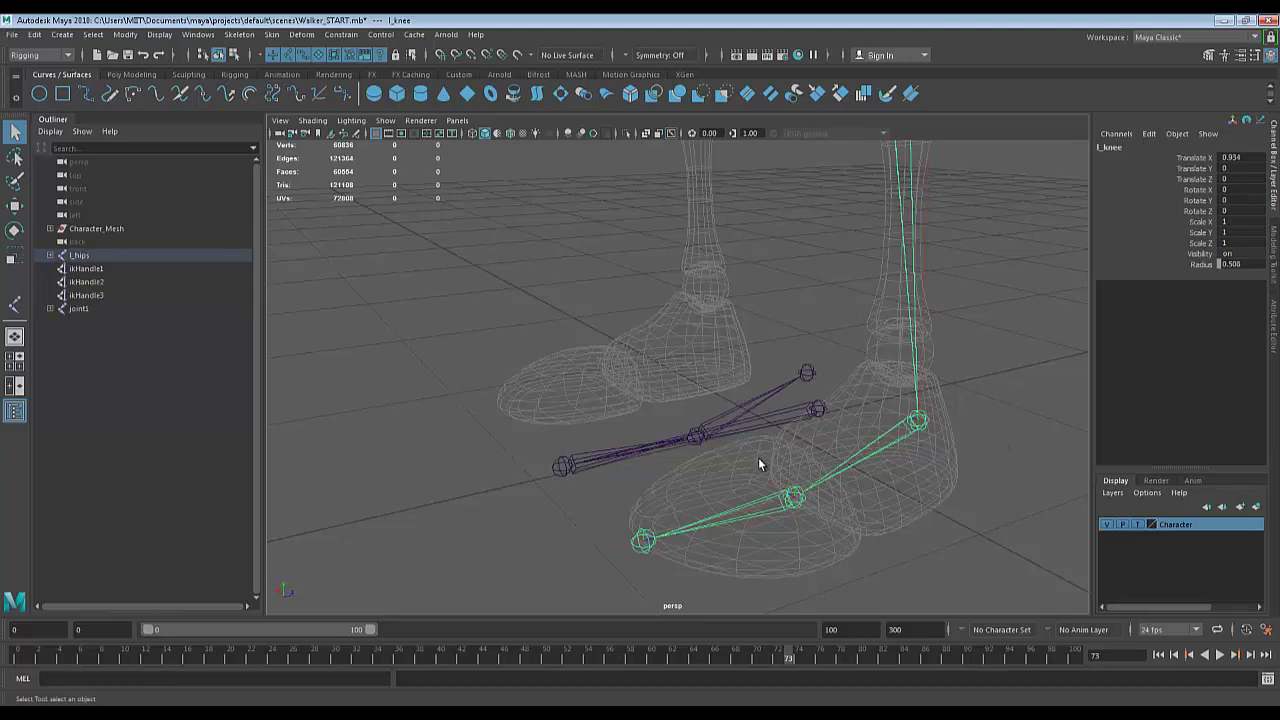
# Move the reverse-foot joint chain along X from its heel joint, snapping it to the left leg's skeleton at X -0.592.
pyautogui.click(806, 414)
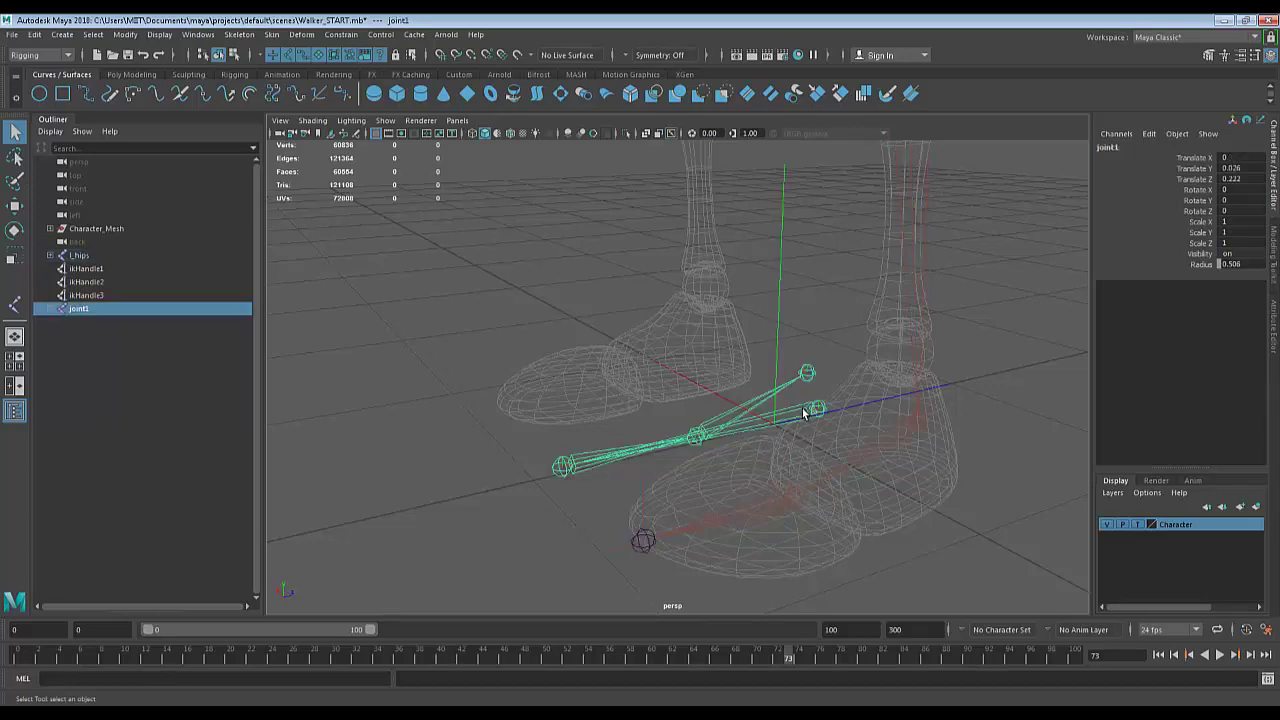
pyautogui.keyDown('alt'); pyautogui.moveTo(830, 449); pyautogui.dragTo(653, 378); pyautogui.keyUp('alt')
pyautogui.press('w')
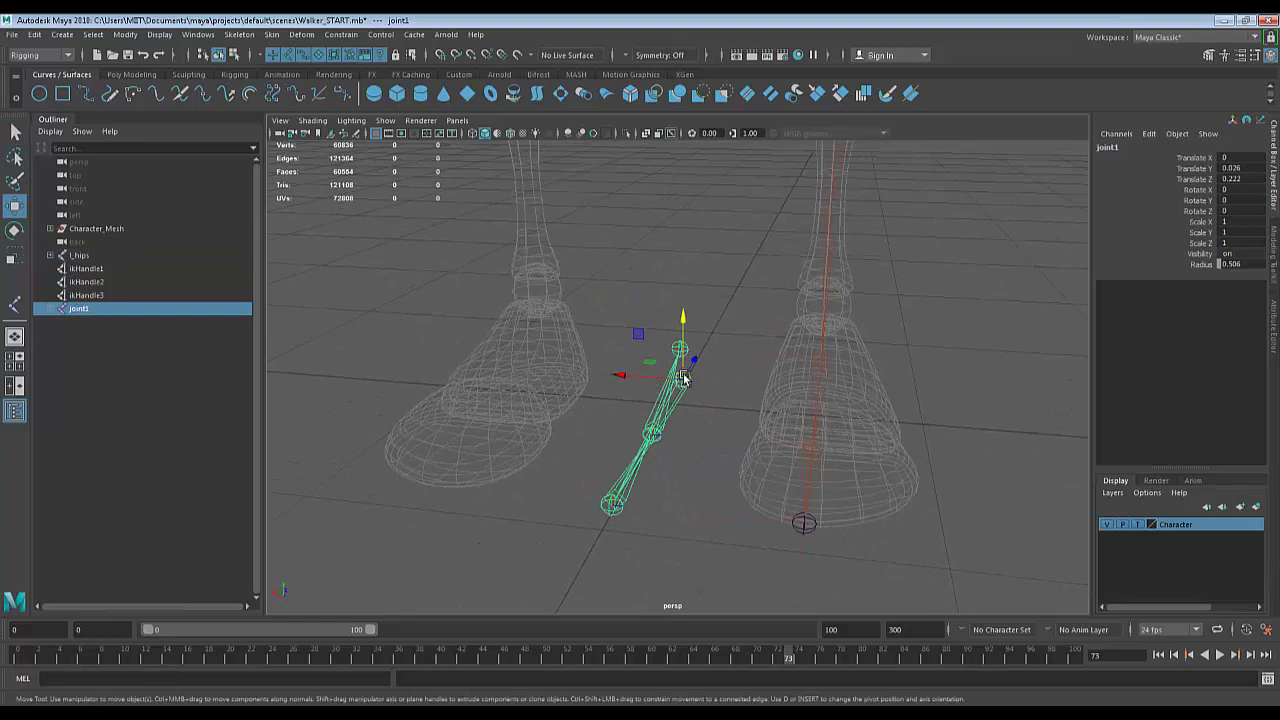
pyautogui.click(683, 378)
pyautogui.keyDown('alt'); pyautogui.moveTo(835, 462); pyautogui.dragTo(573, 474); pyautogui.keyUp('alt')
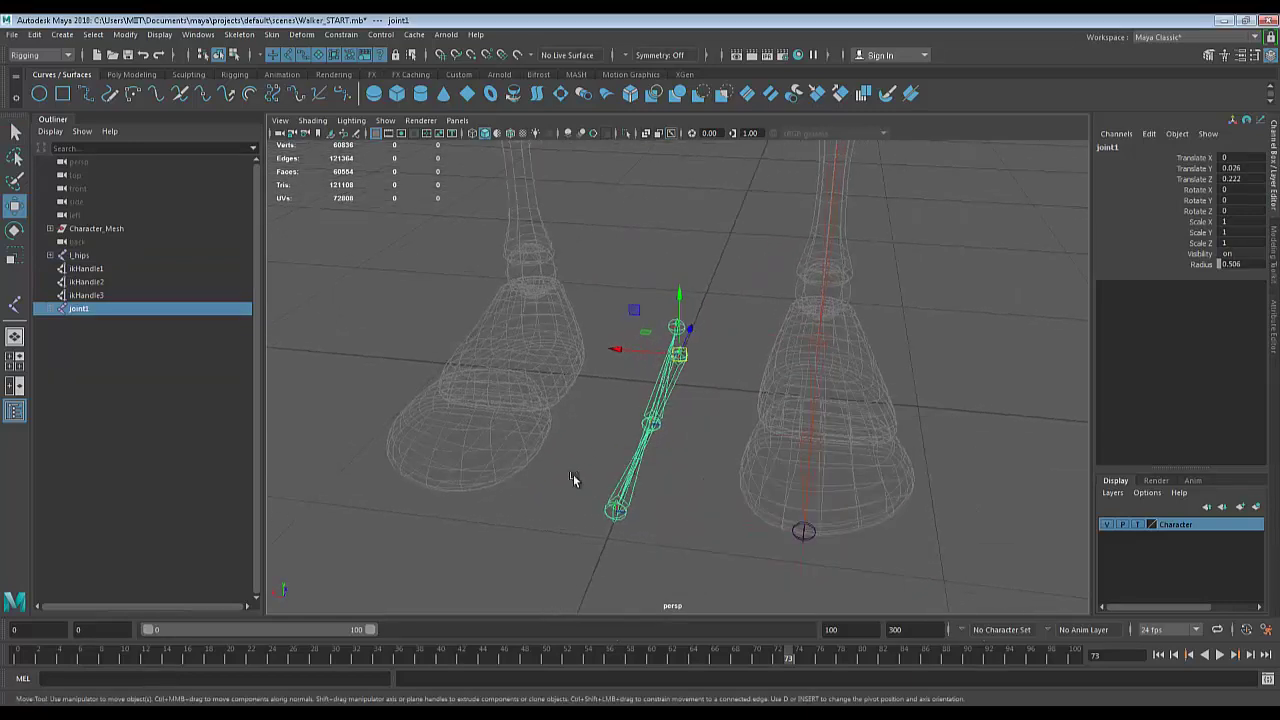
pyautogui.press('space')
pyautogui.press('space')
pyautogui.keyDown('alt'); pyautogui.moveTo(880, 417); pyautogui.dragTo(838, 482); pyautogui.keyUp('alt')
pyautogui.hotkey('ctrl', 'z')
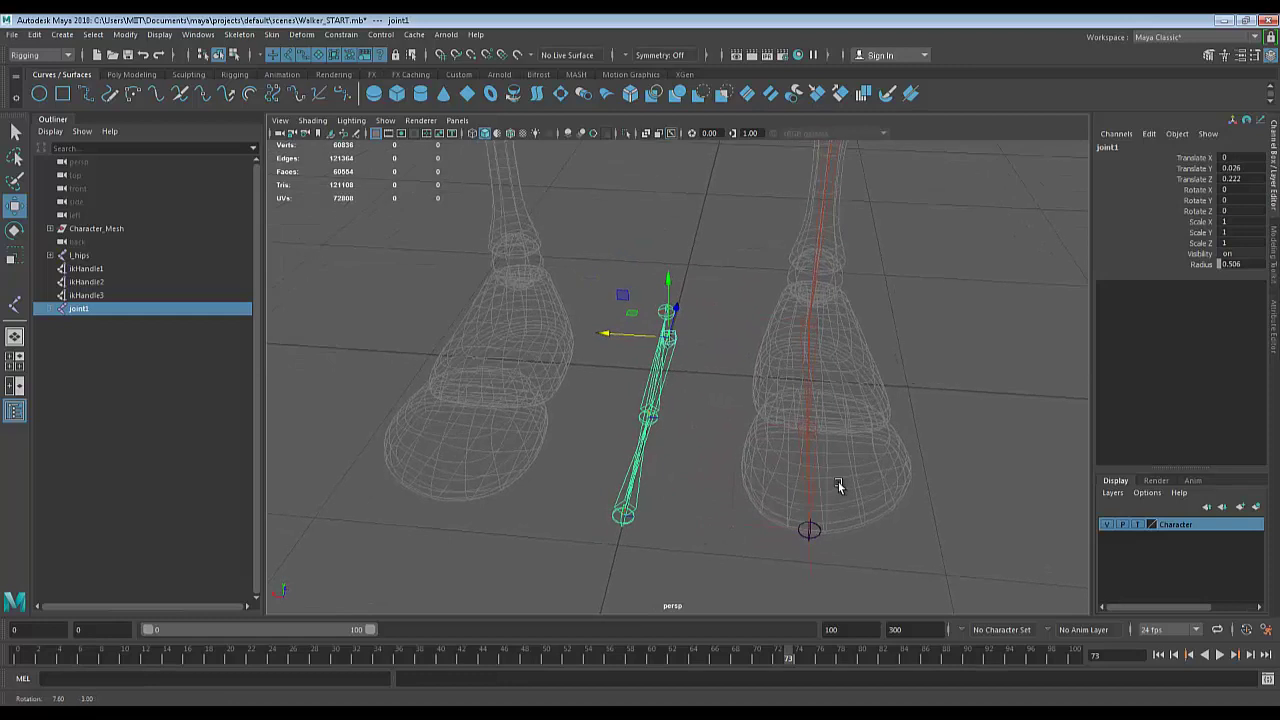
pyautogui.click(672, 339)
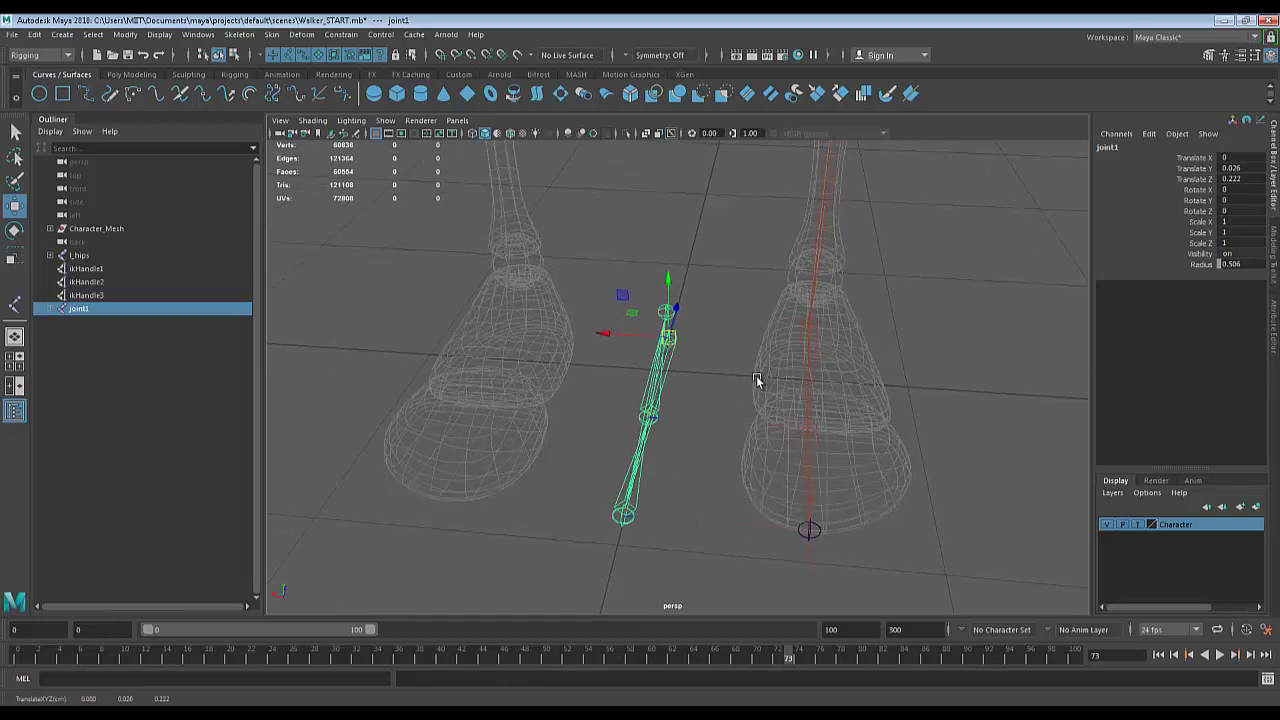
pyautogui.click(610, 336)
pyautogui.keyDown('alt'); pyautogui.moveTo(797, 411); pyautogui.dragTo(849, 386); pyautogui.keyUp('alt')
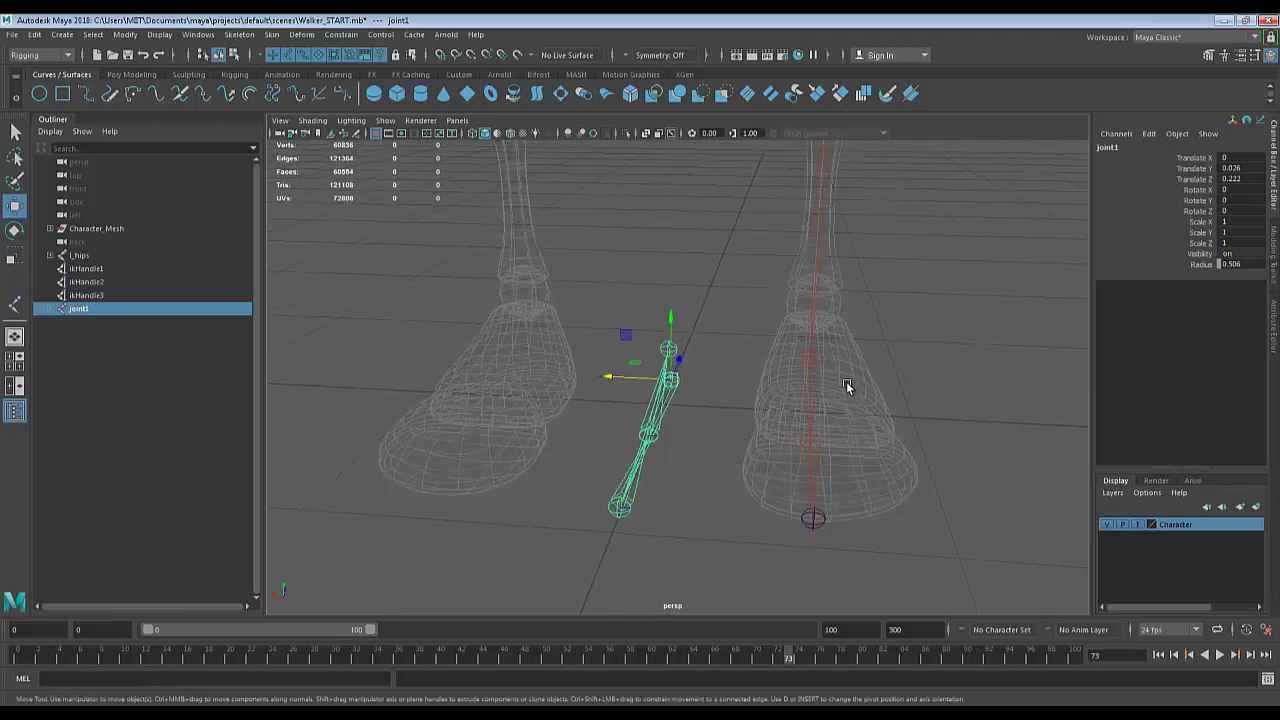
pyautogui.press('v')
pyautogui.moveTo(808, 381); pyautogui.dragTo(838, 387, button='middle')
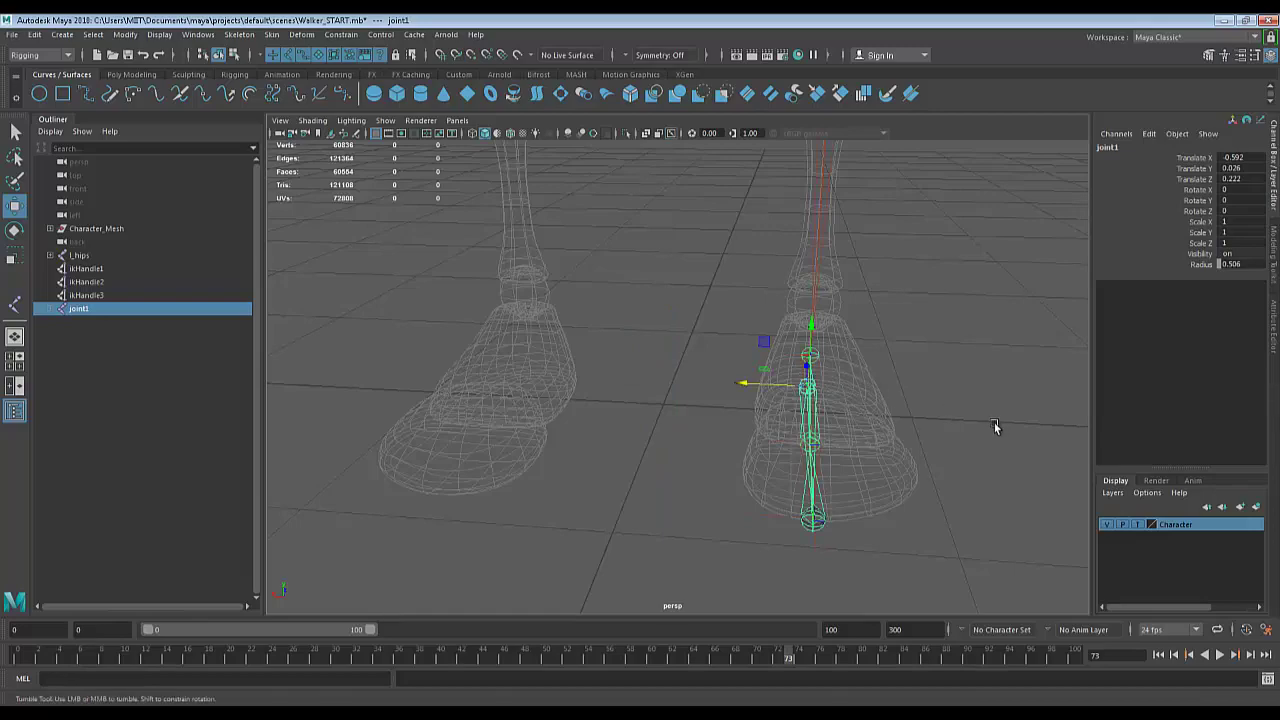
# Rename the heel root joint of the reverse-foot chain to l_RL_base.
pyautogui.keyDown('alt'); pyautogui.moveTo(994, 429); pyautogui.dragTo(923, 477); pyautogui.keyUp('alt')
pyautogui.press('q')
pyautogui.scroll(3, 906, 456)
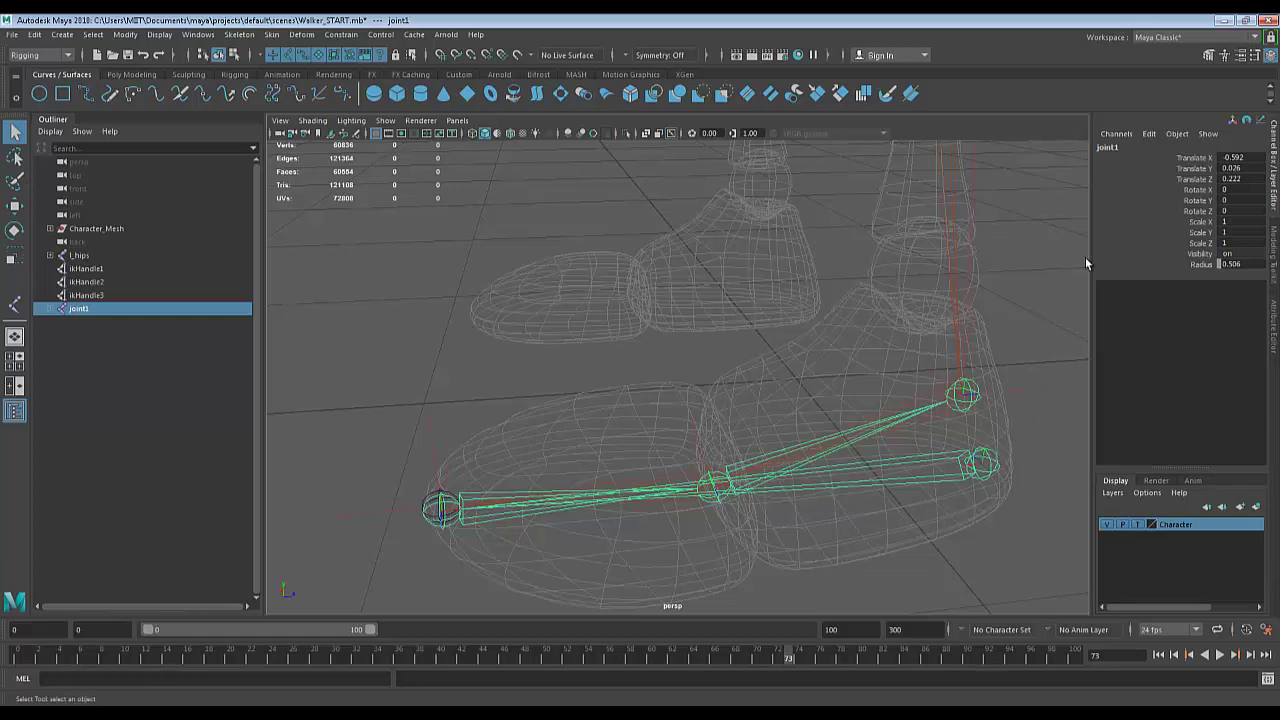
pyautogui.click(987, 505)
pyautogui.click(982, 473)
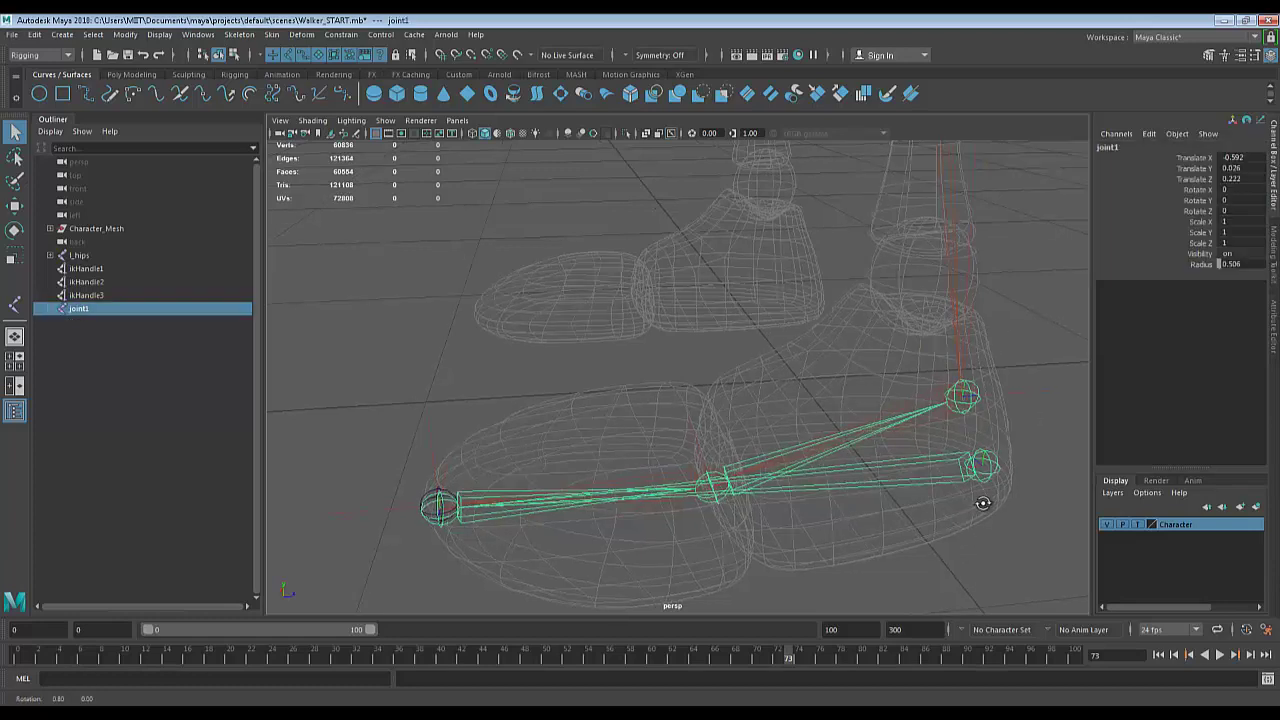
pyautogui.keyDown('alt'); pyautogui.moveTo(982, 473); pyautogui.dragTo(1010, 465); pyautogui.keyUp('alt')
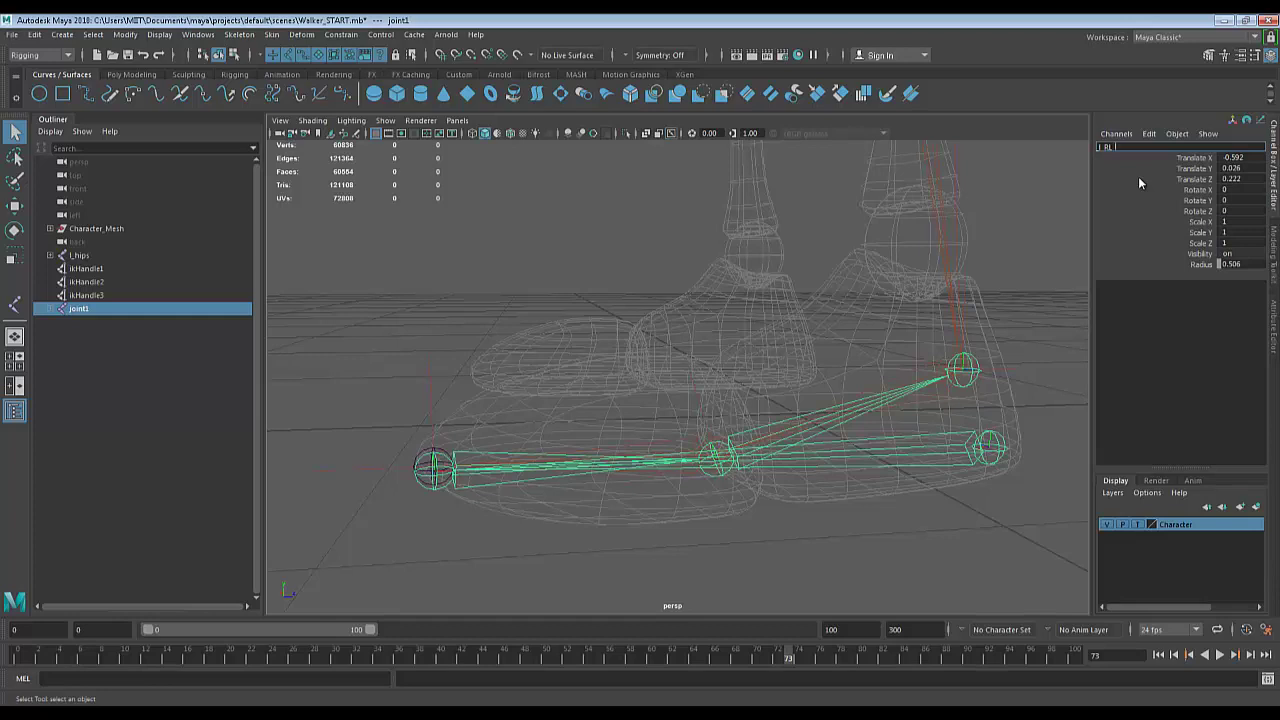
pyautogui.write('l_RL_base')
pyautogui.press('Return')
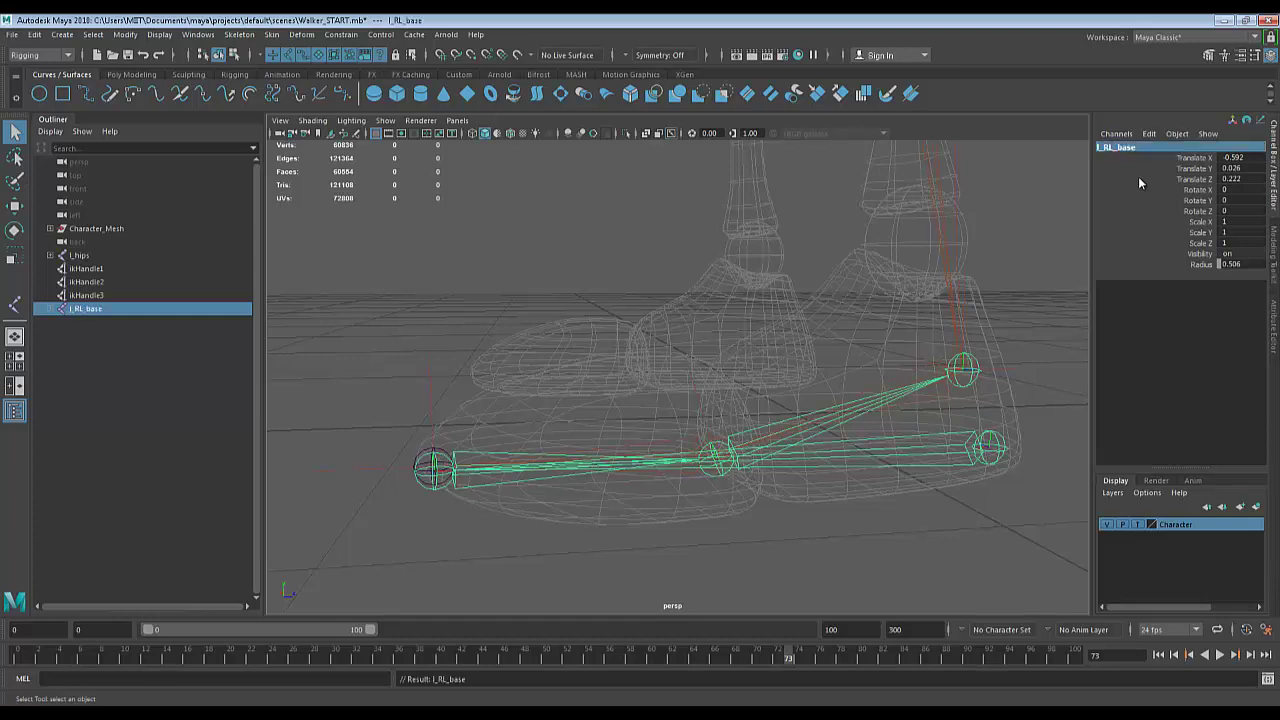
# Rename the reverse-foot chain's toe tip joint to l_RL_toe.
pyautogui.press('Down')
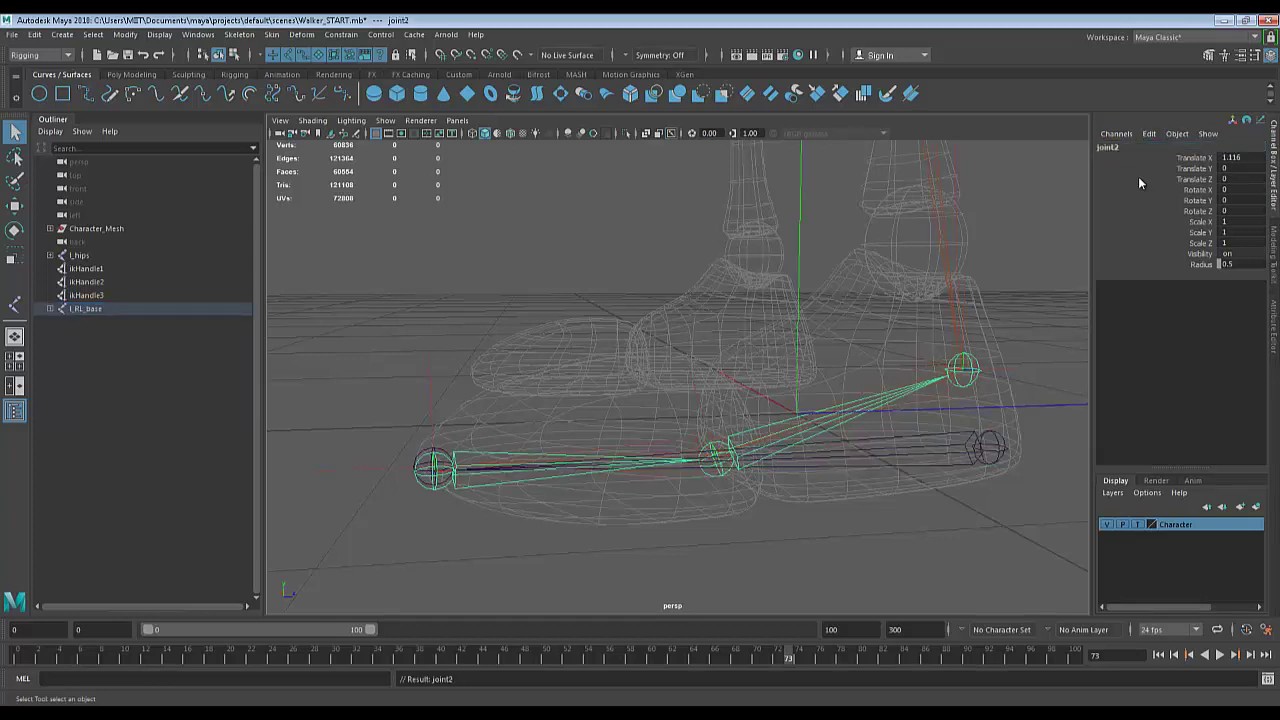
pyautogui.press('w')
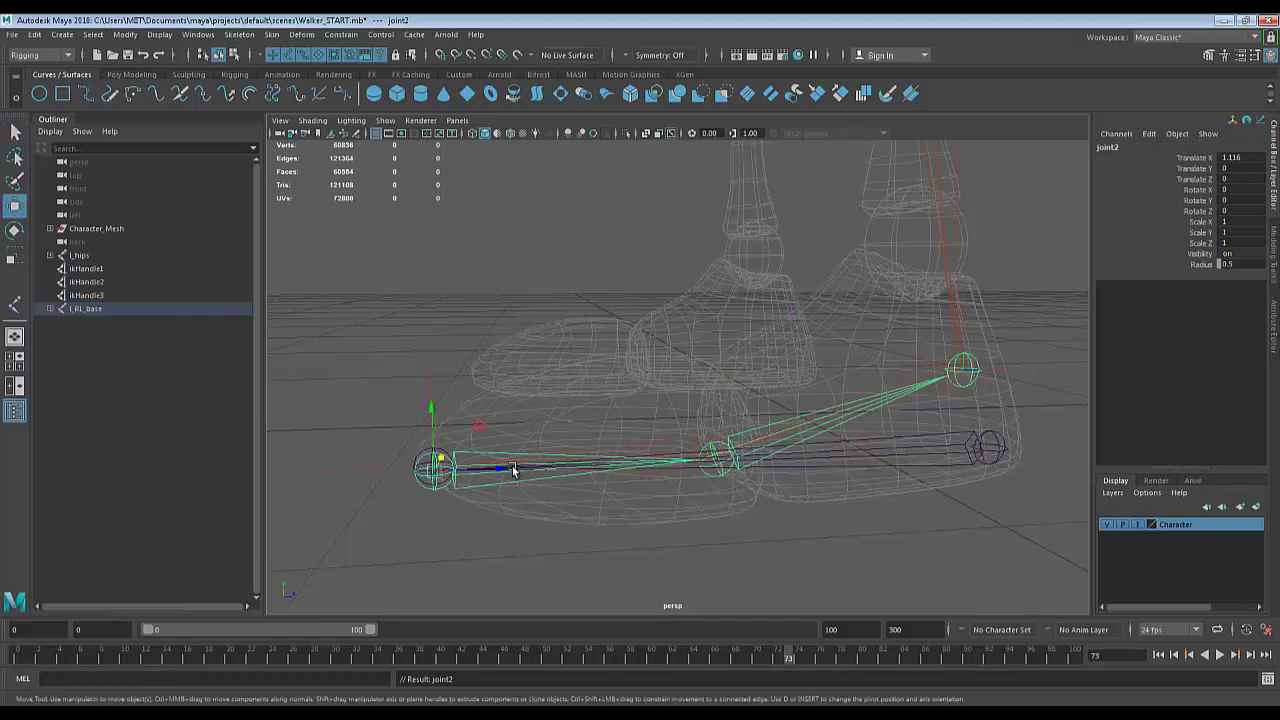
pyautogui.doubleClick(1108, 147)
pyautogui.write('l')
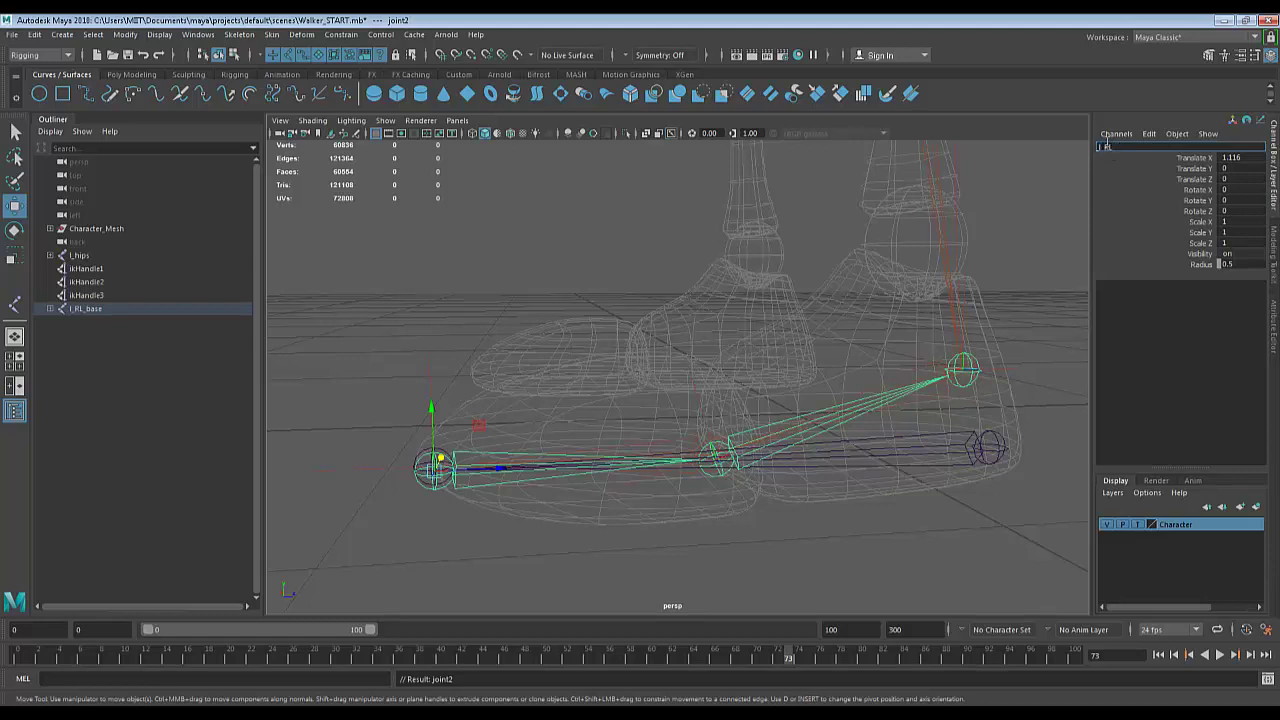
pyautogui.write('_RL_toe')
pyautogui.press('Return')
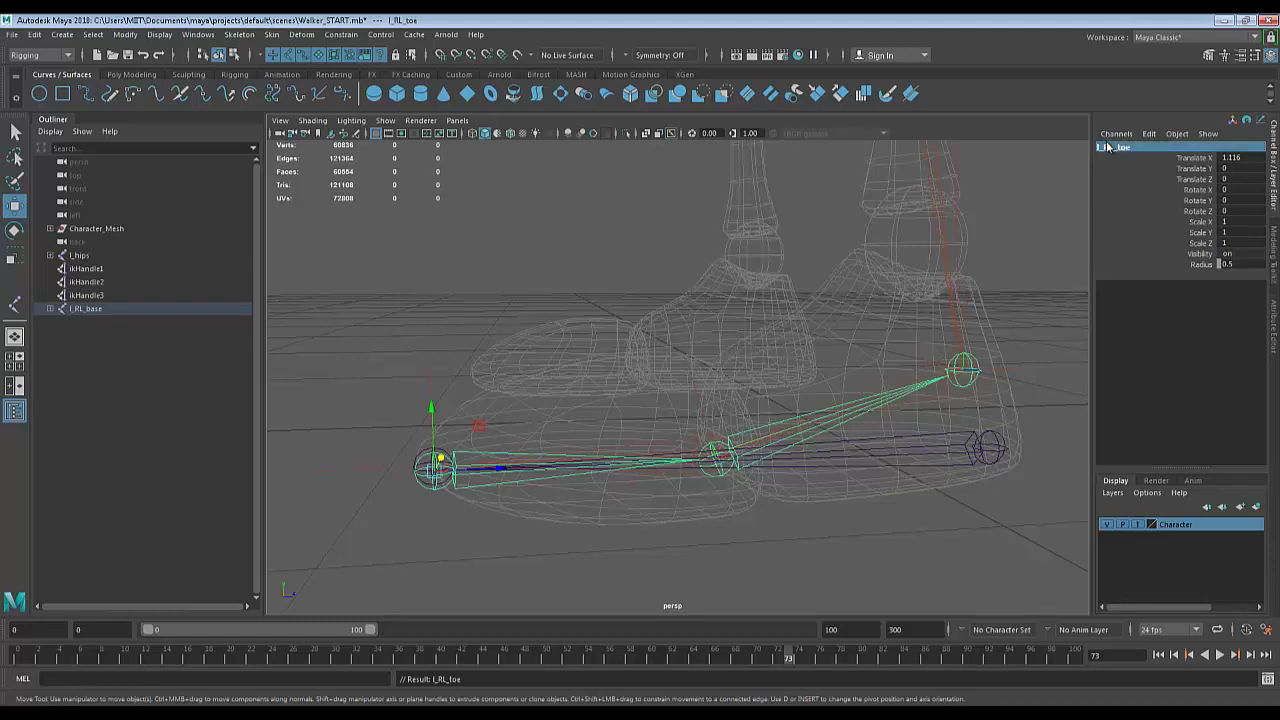
# Rename the reverse-foot chain's joint at the ball of the foot to l_RL_foot.
pyautogui.press('Up')
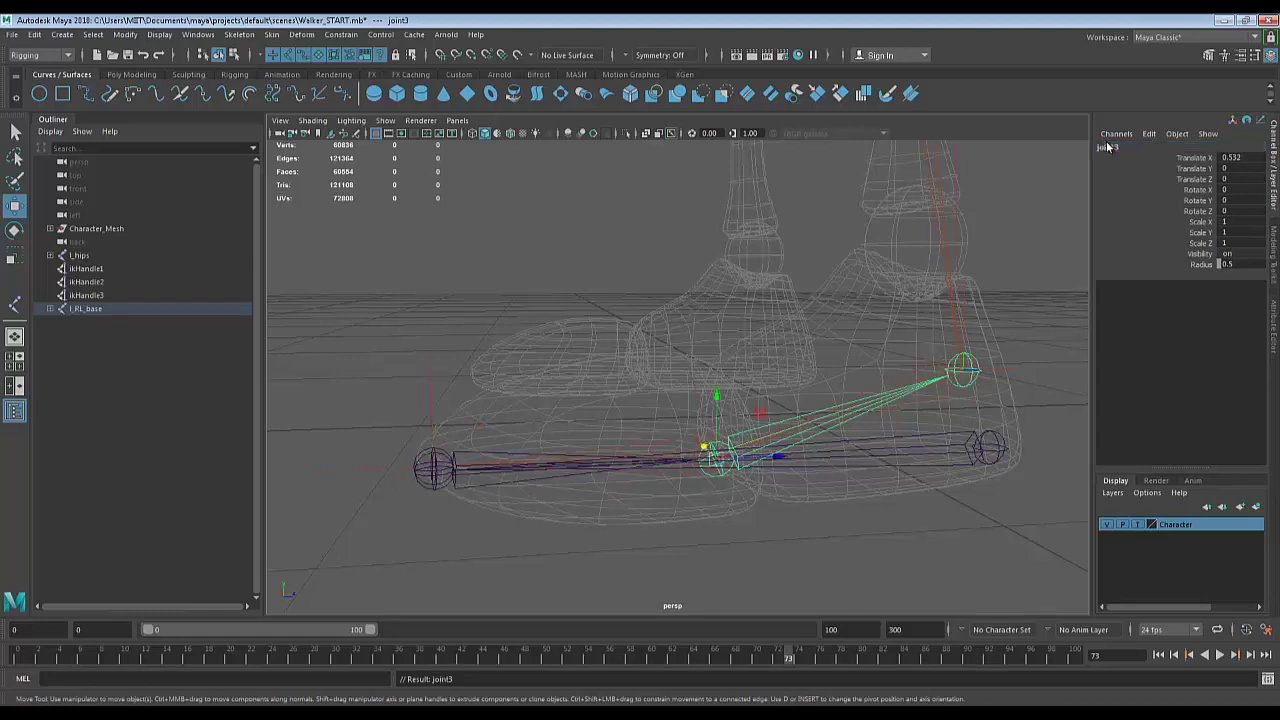
pyautogui.doubleClick(1107, 147)
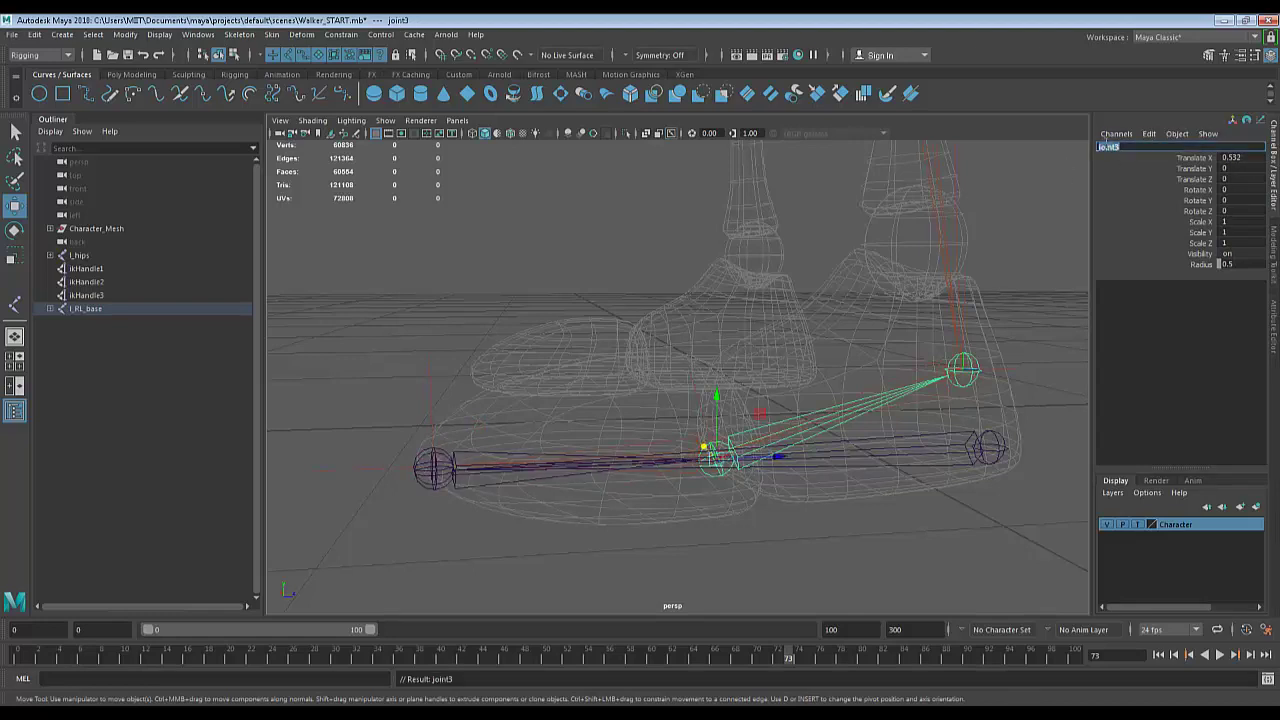
pyautogui.press('BackSpace')
pyautogui.write('l_RL_foot')
pyautogui.press('Return')
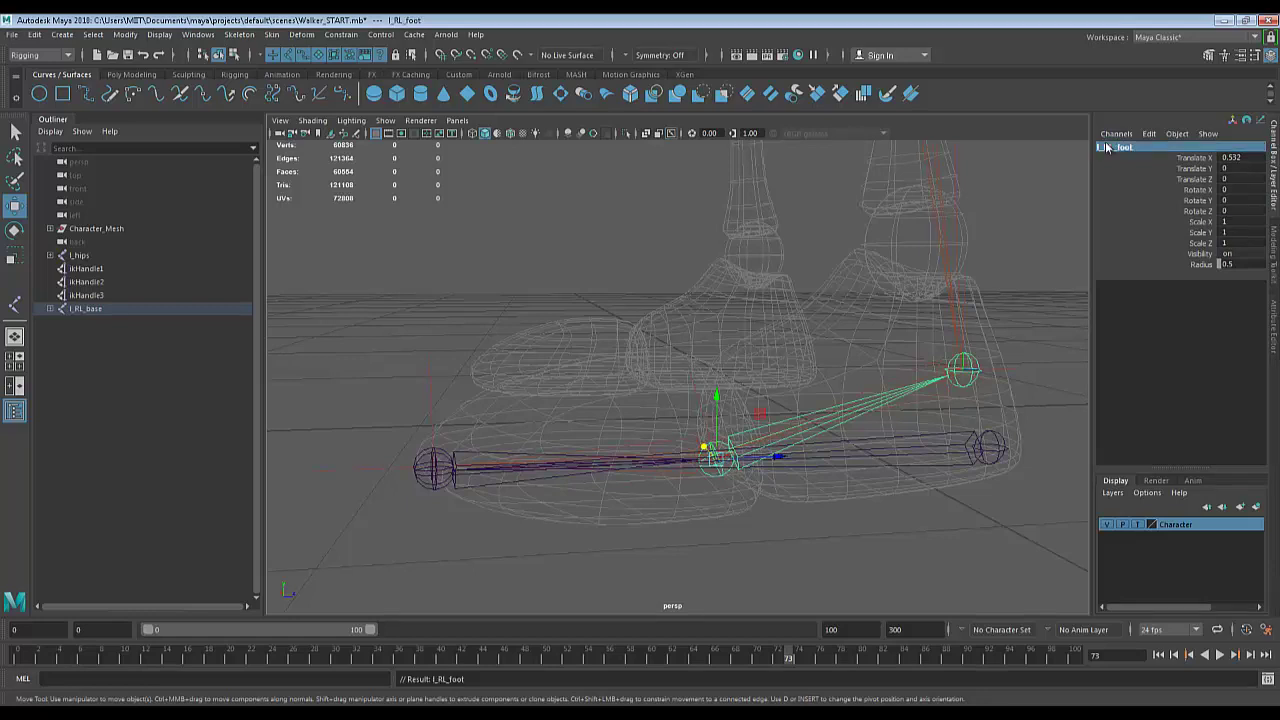
# Rename the last joint of the reverse-foot chain, at the ankle, to l_RL_ankle.
pyautogui.press('Down')
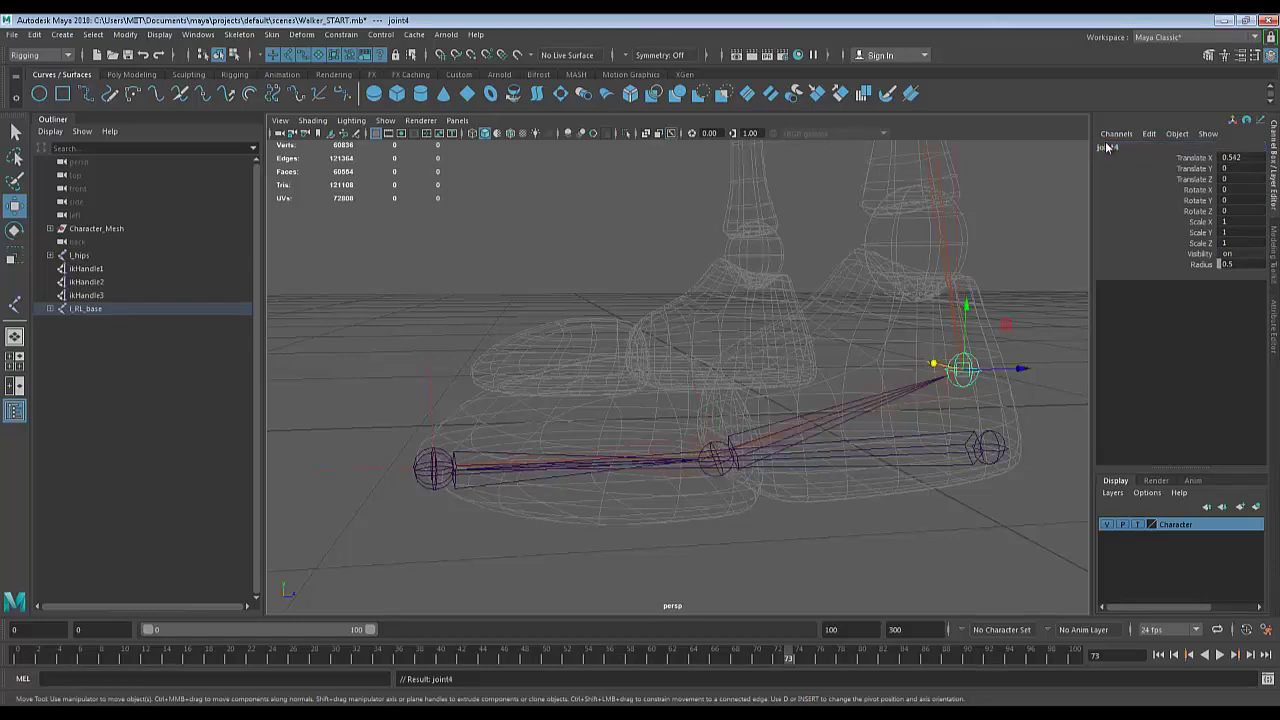
pyautogui.doubleClick(1118, 148)
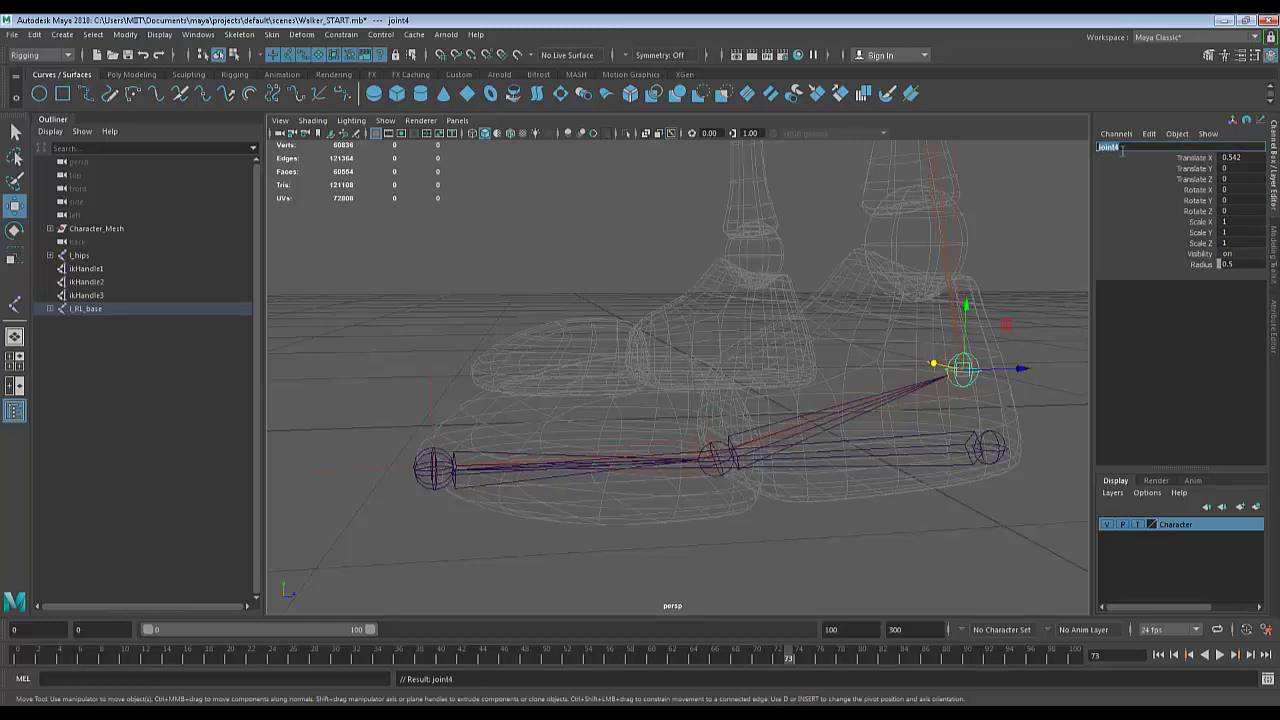
pyautogui.press('BackSpace')
pyautogui.write('RL_ankle')
pyautogui.press('Return')
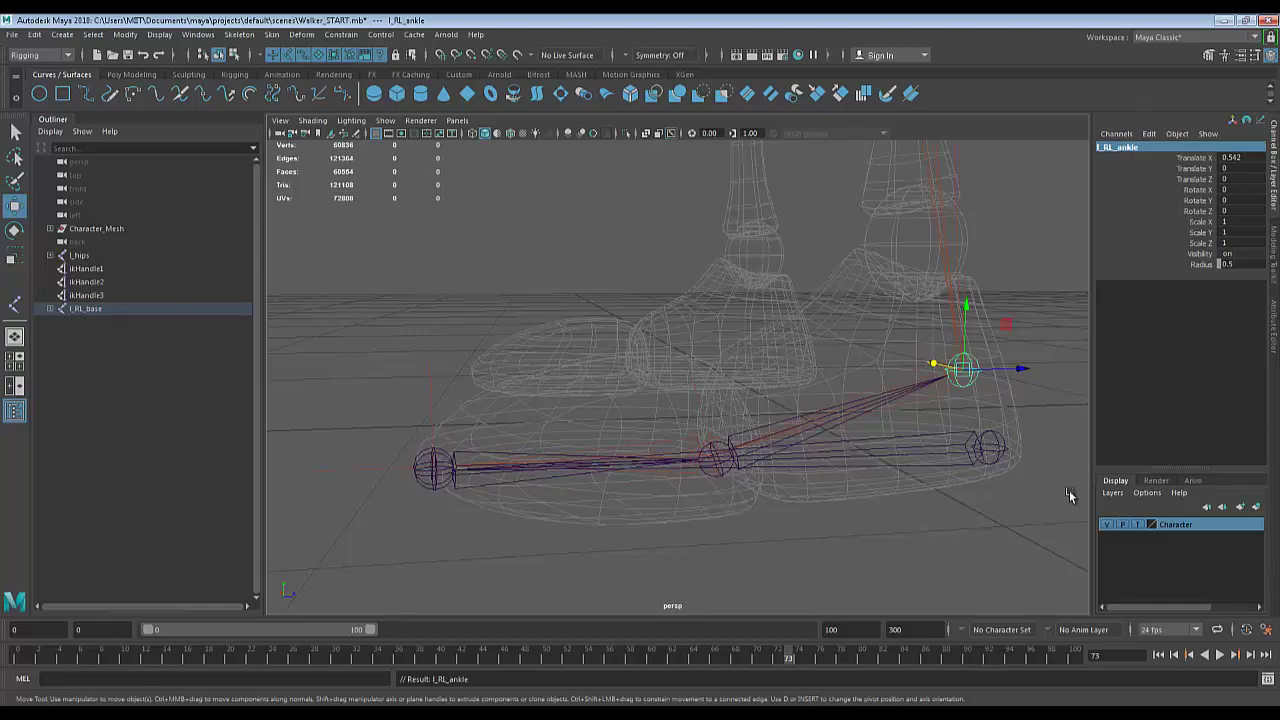
# Examine up close how the reverse-foot joints line up with the left leg's toe and foot joints.
pyautogui.click(995, 448)
pyautogui.keyDown('alt'); pyautogui.moveTo(1000, 500); pyautogui.dragTo(877, 486); pyautogui.keyUp('alt')
pyautogui.click(830, 488)
pyautogui.keyDown('alt'); pyautogui.moveTo(877, 486); pyautogui.dragTo(663, 466, button='right'); pyautogui.keyUp('alt')
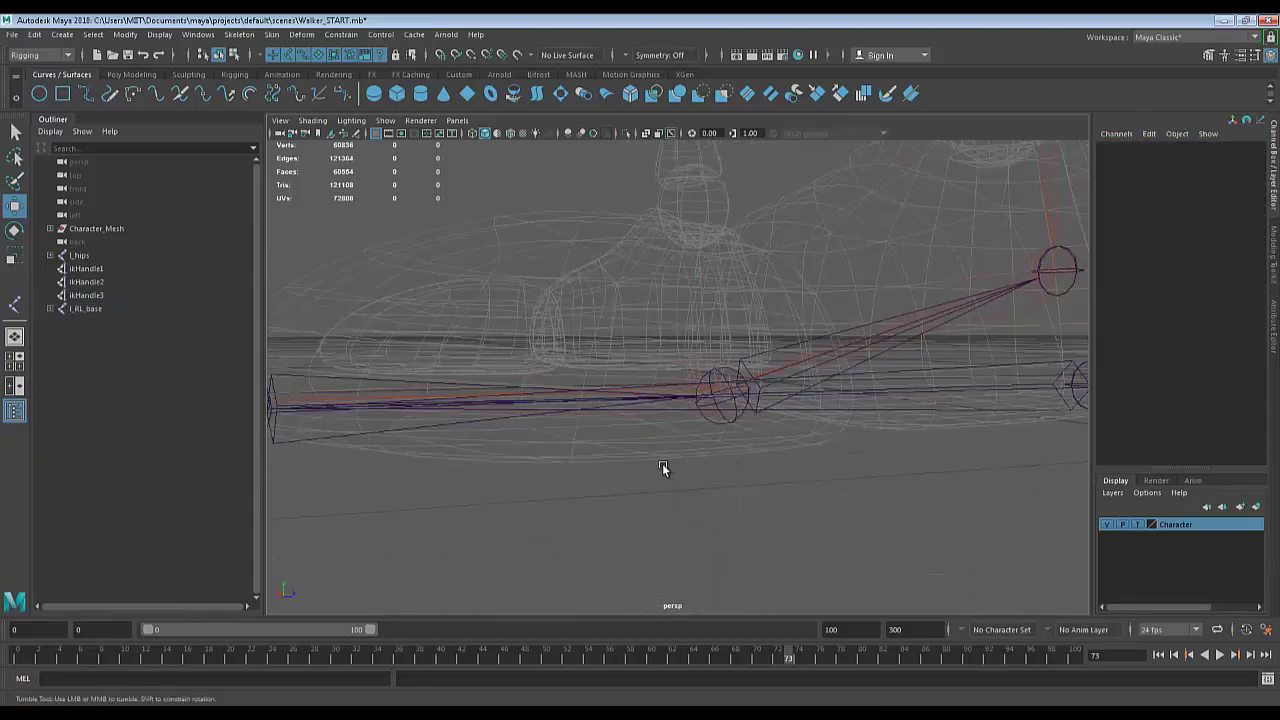
pyautogui.keyDown('alt'); pyautogui.moveTo(663, 466); pyautogui.dragTo(603, 466); pyautogui.keyUp('alt')
pyautogui.scroll(-2, 596, 384)
pyautogui.keyDown('alt'); pyautogui.moveTo(603, 390); pyautogui.dragTo(737, 497, button='right'); pyautogui.keyUp('alt')
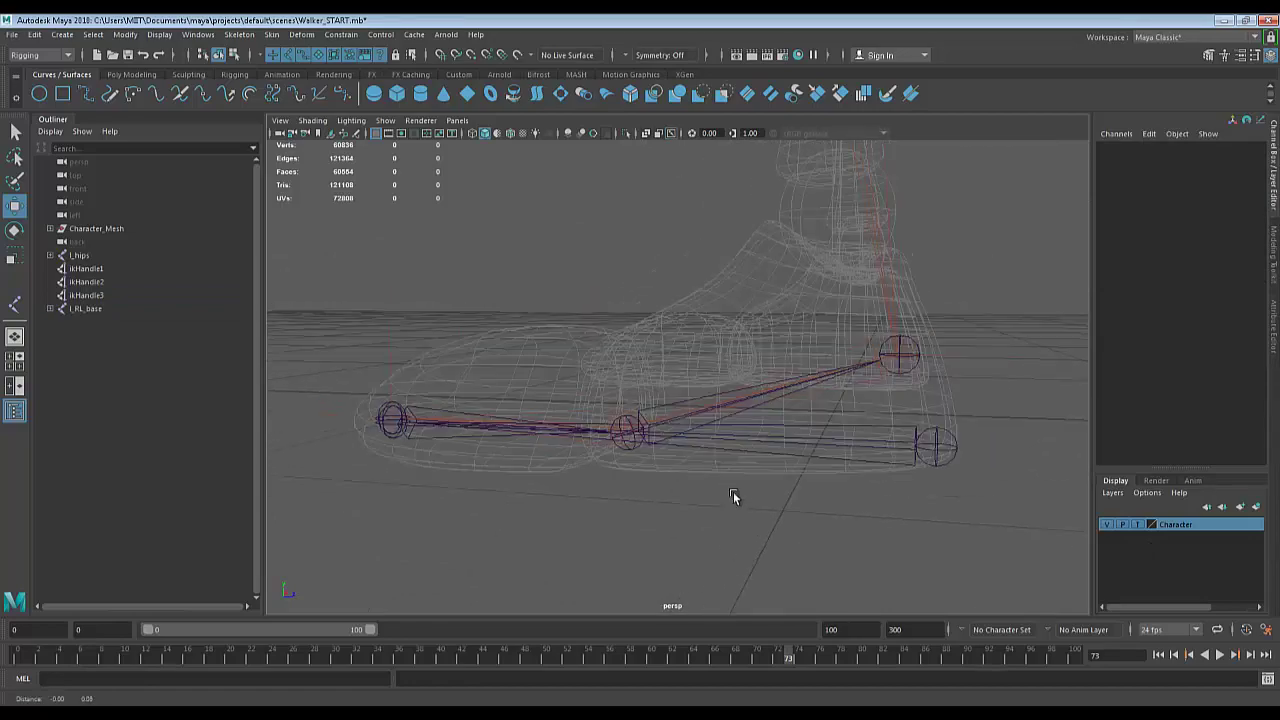
pyautogui.keyDown('alt'); pyautogui.moveTo(631, 534); pyautogui.dragTo(579, 487, button='right'); pyautogui.keyUp('alt')
pyautogui.keyDown('alt'); pyautogui.moveTo(578, 487); pyautogui.dragTo(489, 477); pyautogui.keyUp('alt')
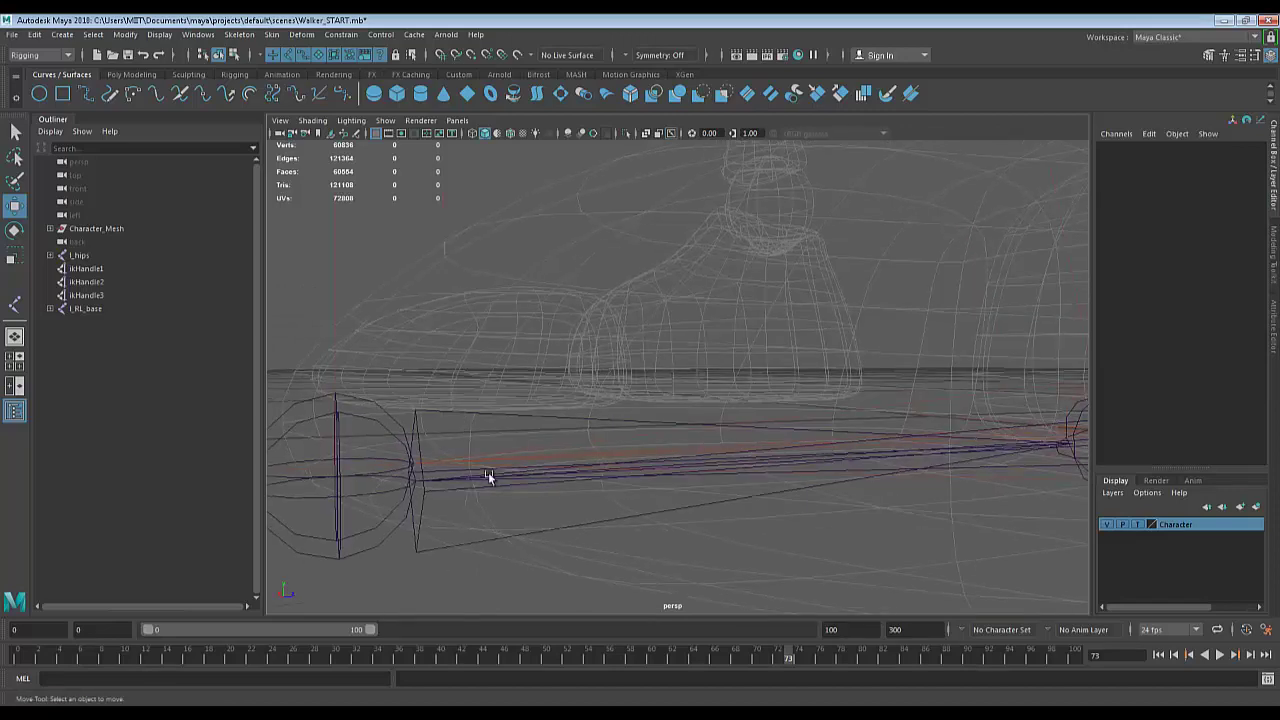
pyautogui.click(380, 429)
pyautogui.keyDown('alt'); pyautogui.moveTo(491, 443); pyautogui.dragTo(619, 437, button='right'); pyautogui.keyUp('alt')
pyautogui.keyDown('alt'); pyautogui.moveTo(619, 437); pyautogui.dragTo(691, 423); pyautogui.keyUp('alt')
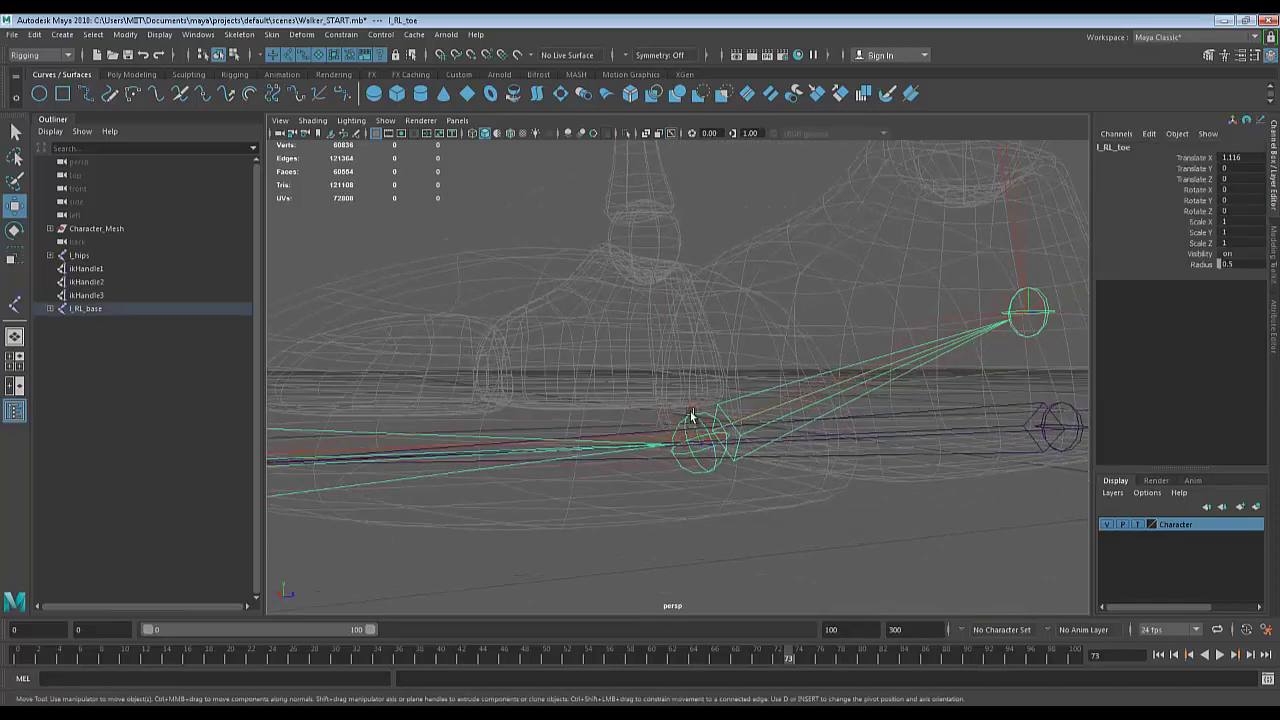
pyautogui.keyDown('alt'); pyautogui.moveTo(757, 469); pyautogui.dragTo(726, 471); pyautogui.keyUp('alt')
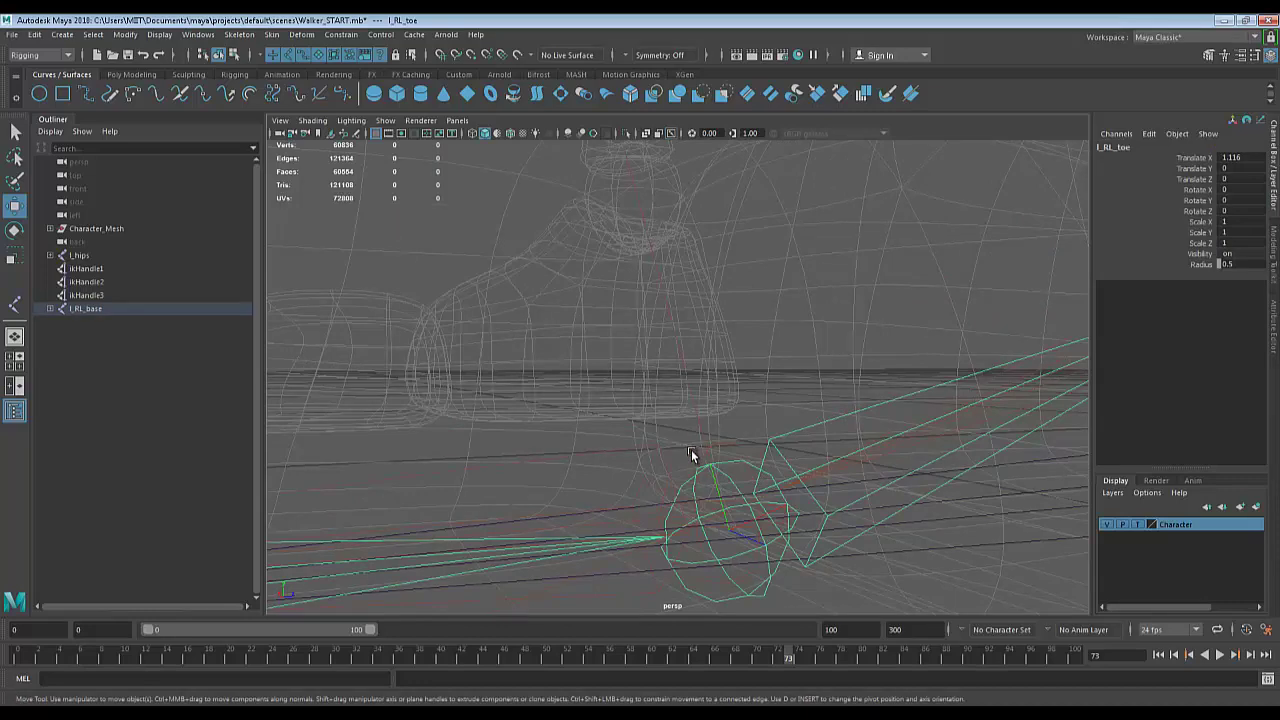
pyautogui.click(691, 449)
pyautogui.press('f')
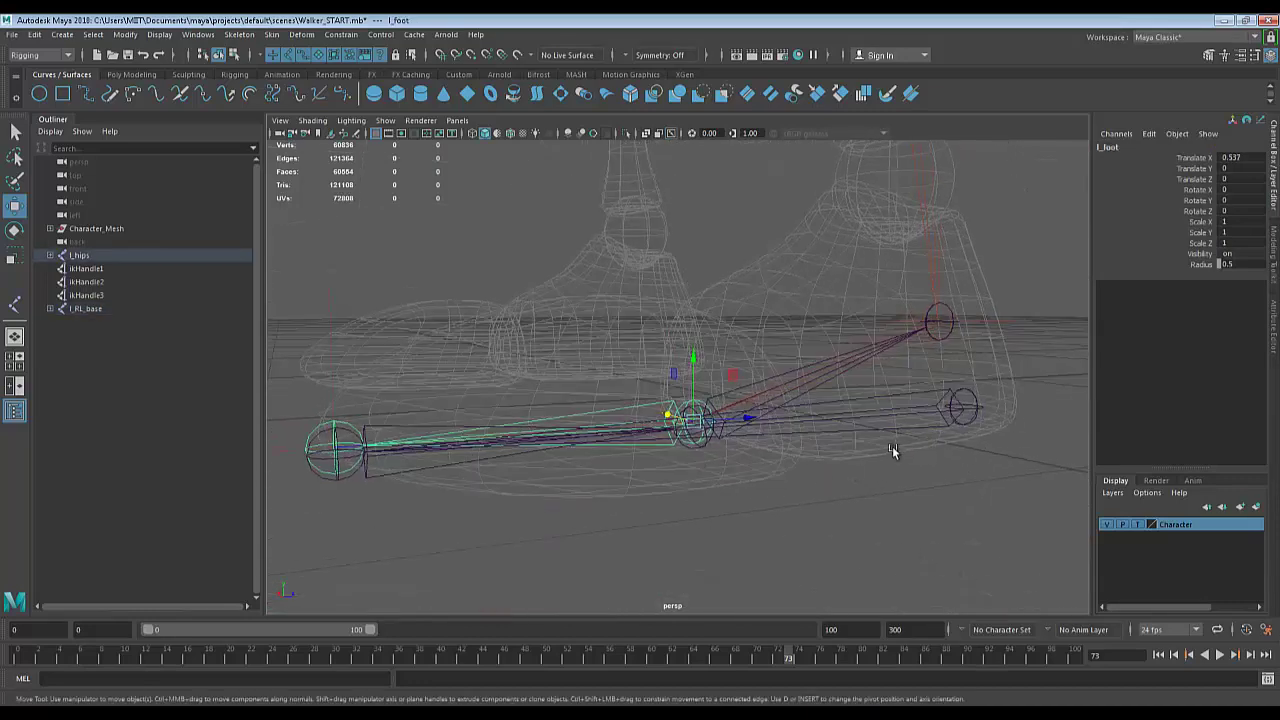
# Assign the l_RL_base chain to a new display layer named ReverseLock with a bright green color.
pyautogui.click(956, 400)
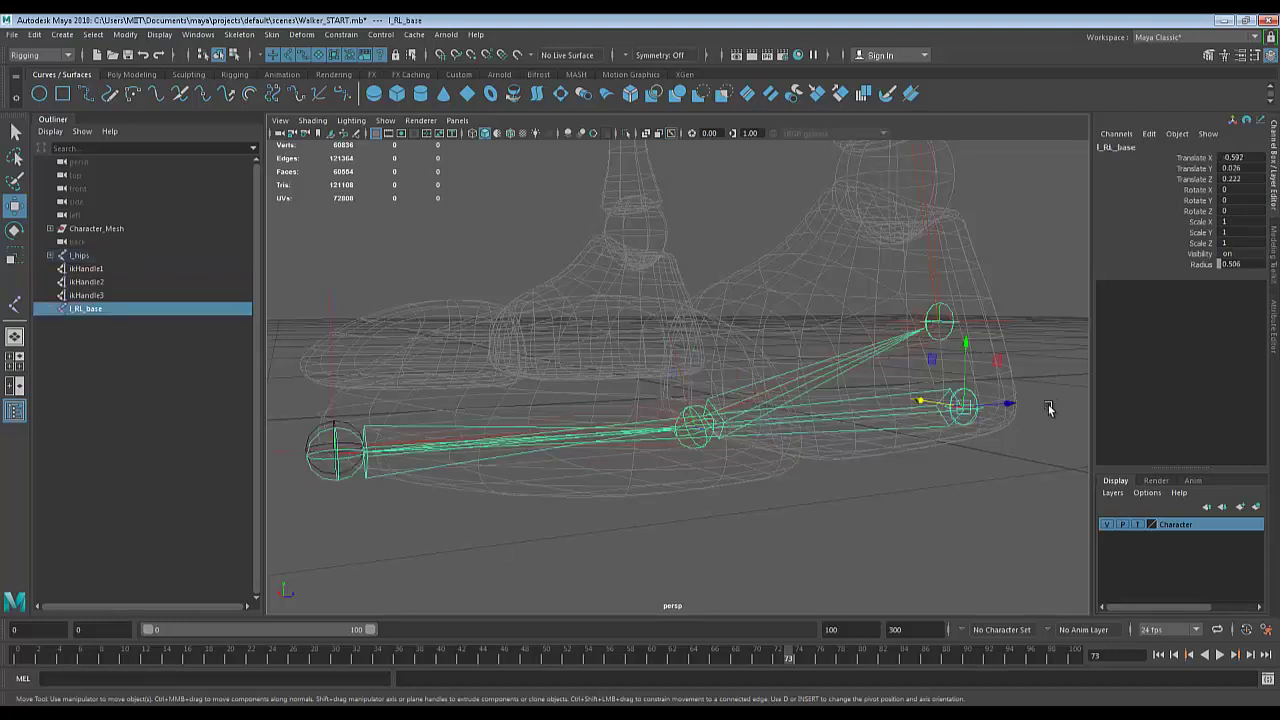
pyautogui.click(1258, 508)
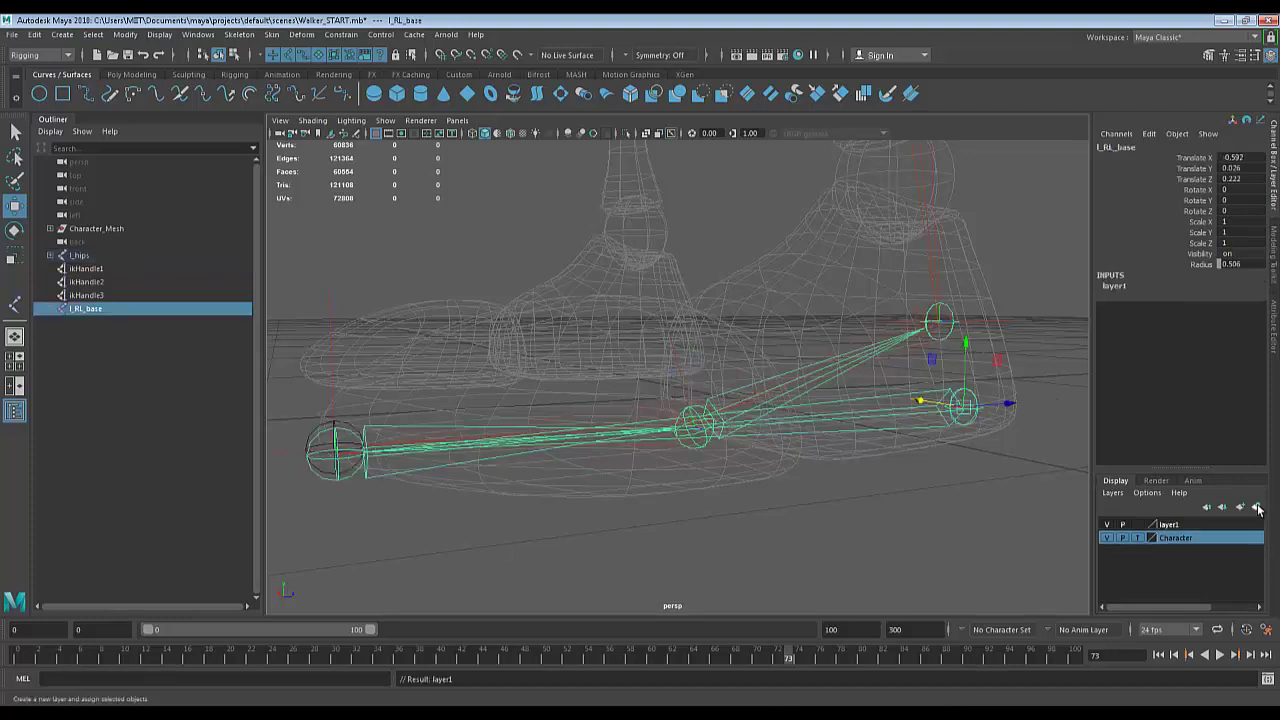
pyautogui.doubleClick(1166, 525)
pyautogui.doubleClick(544, 276)
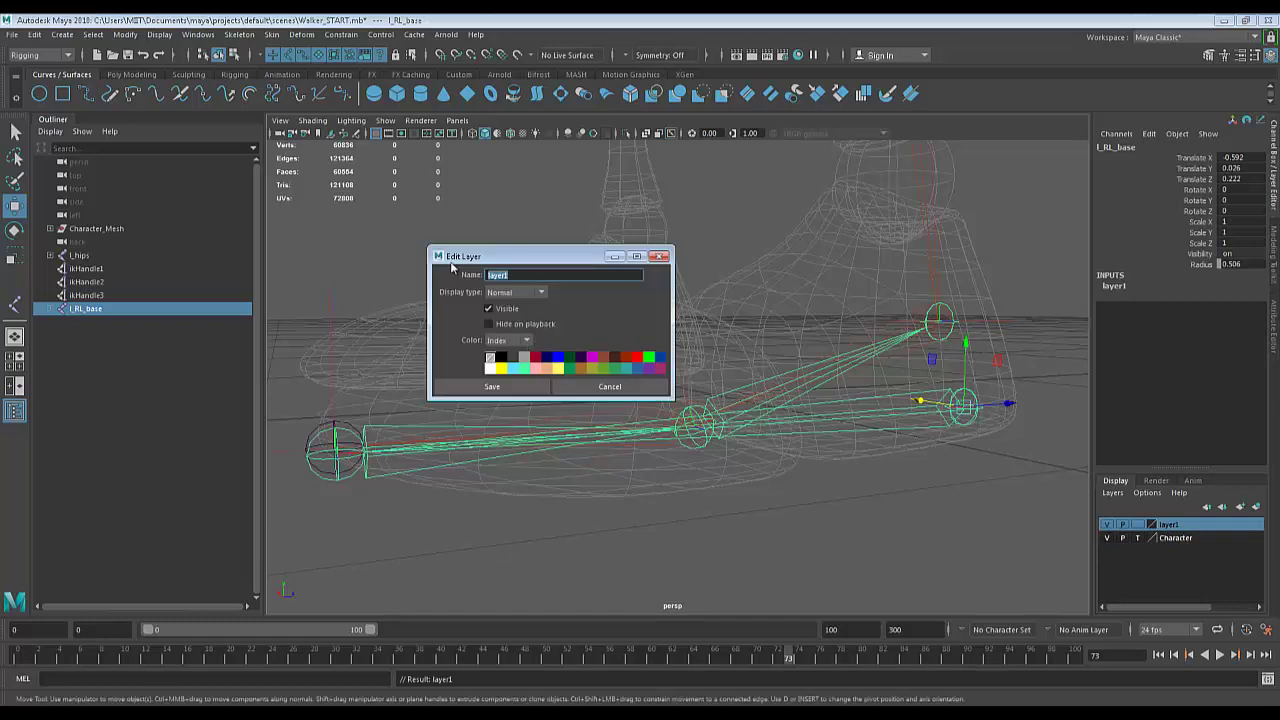
pyautogui.write('ReverseLock')
pyautogui.click(650, 359)
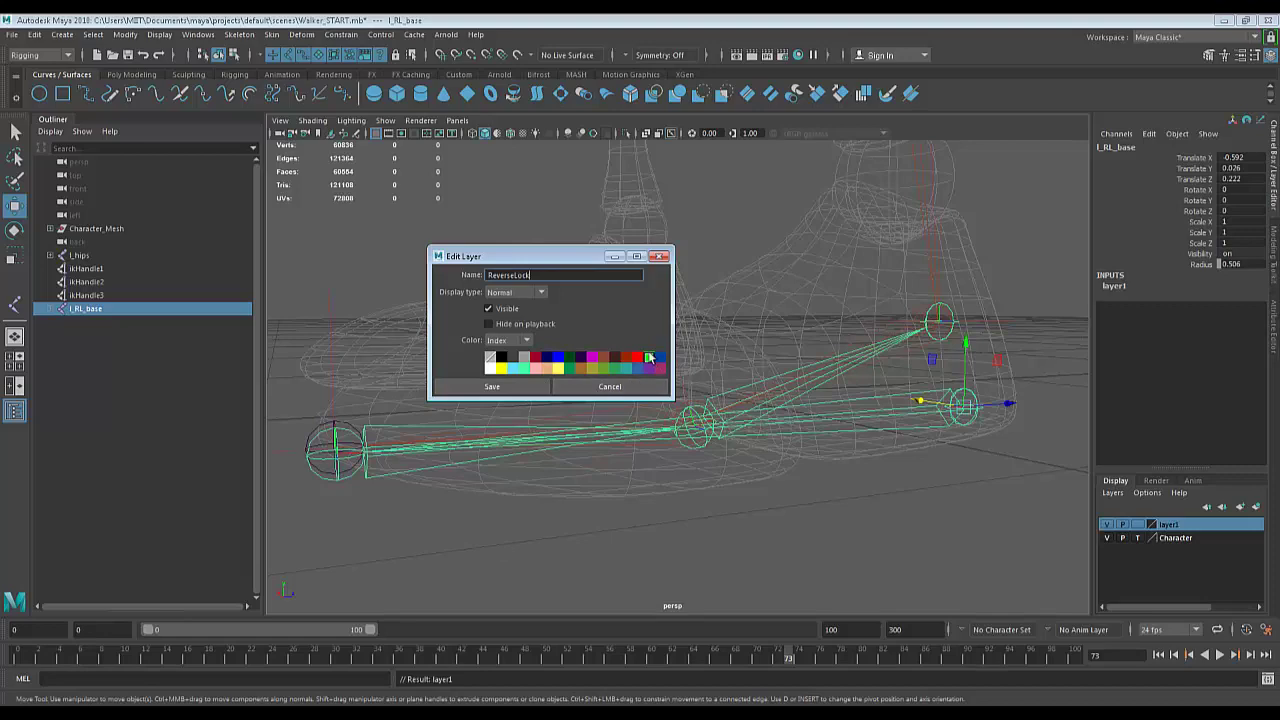
pyautogui.click(525, 386)
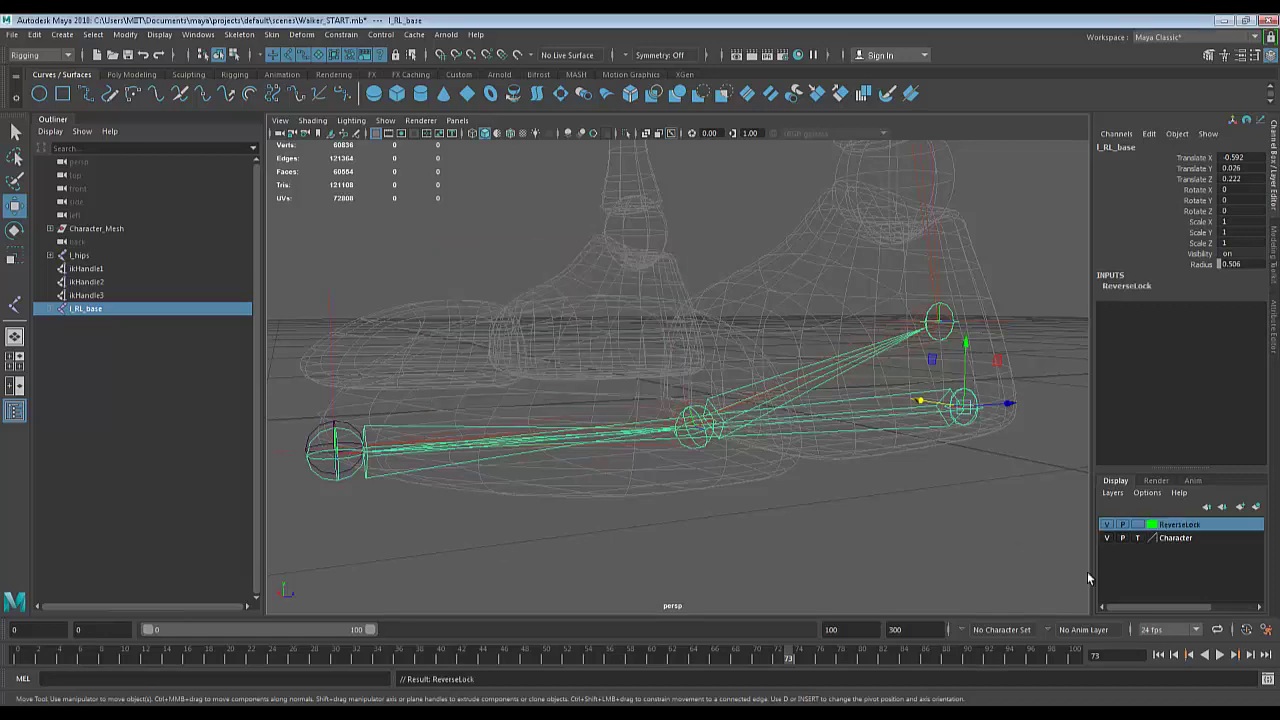
# Examine the ankle IK handle, ikHandle1, where it overlaps the reverse-foot chain's ankle joint on the left leg.
pyautogui.click(868, 538)
pyautogui.keyDown('alt'); pyautogui.moveTo(868, 538); pyautogui.dragTo(1053, 509); pyautogui.keyUp('alt')
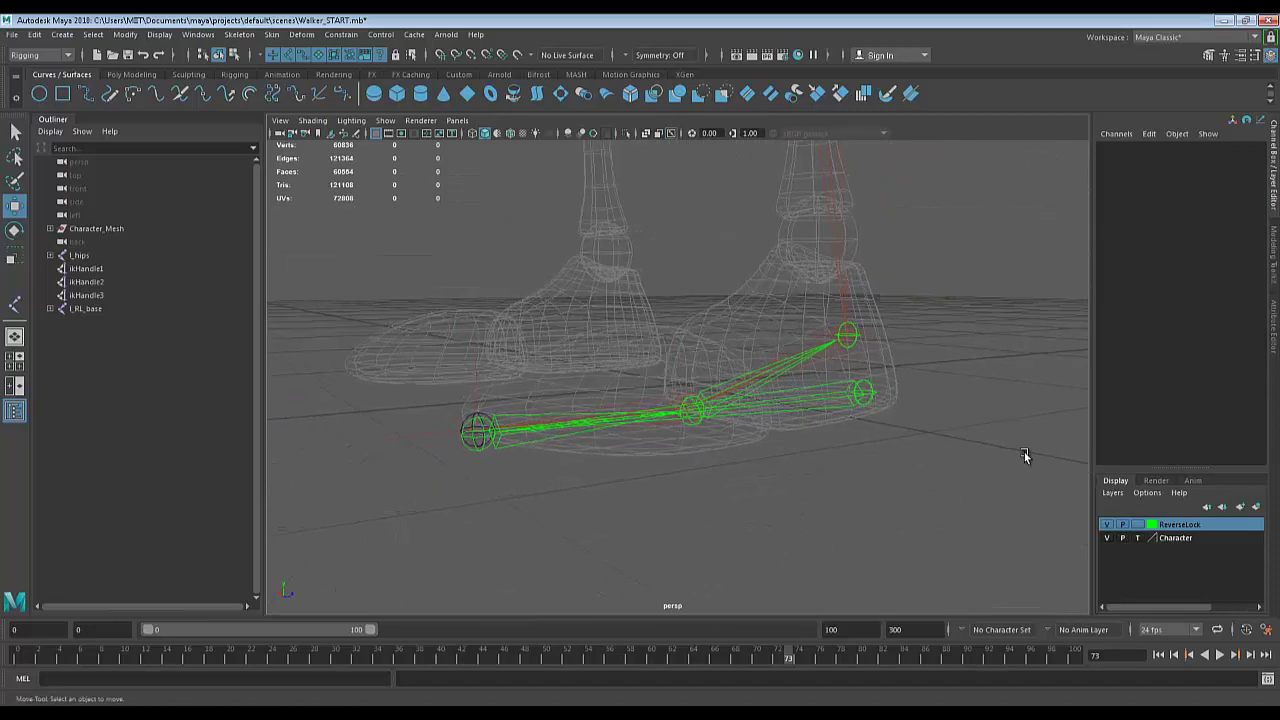
pyautogui.scroll(-2, 937, 410)
pyautogui.scroll(4, 938, 411)
pyautogui.scroll(-8, 937, 410)
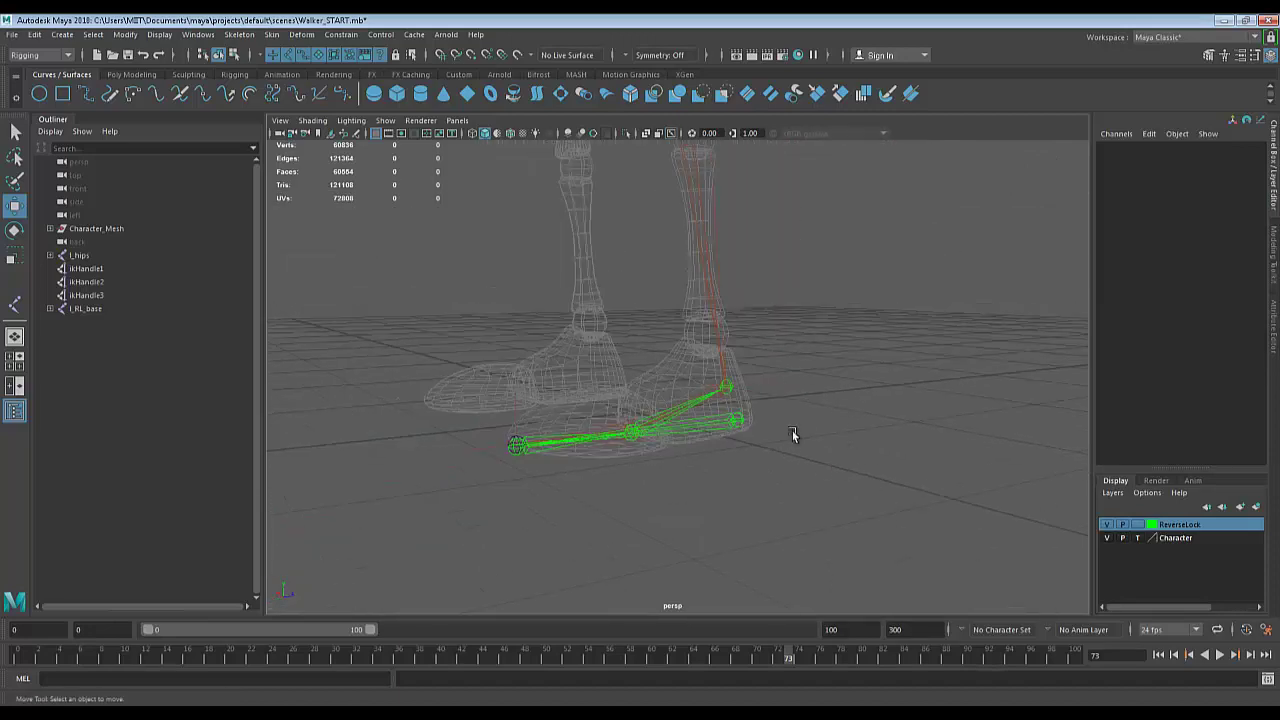
pyautogui.click(742, 387)
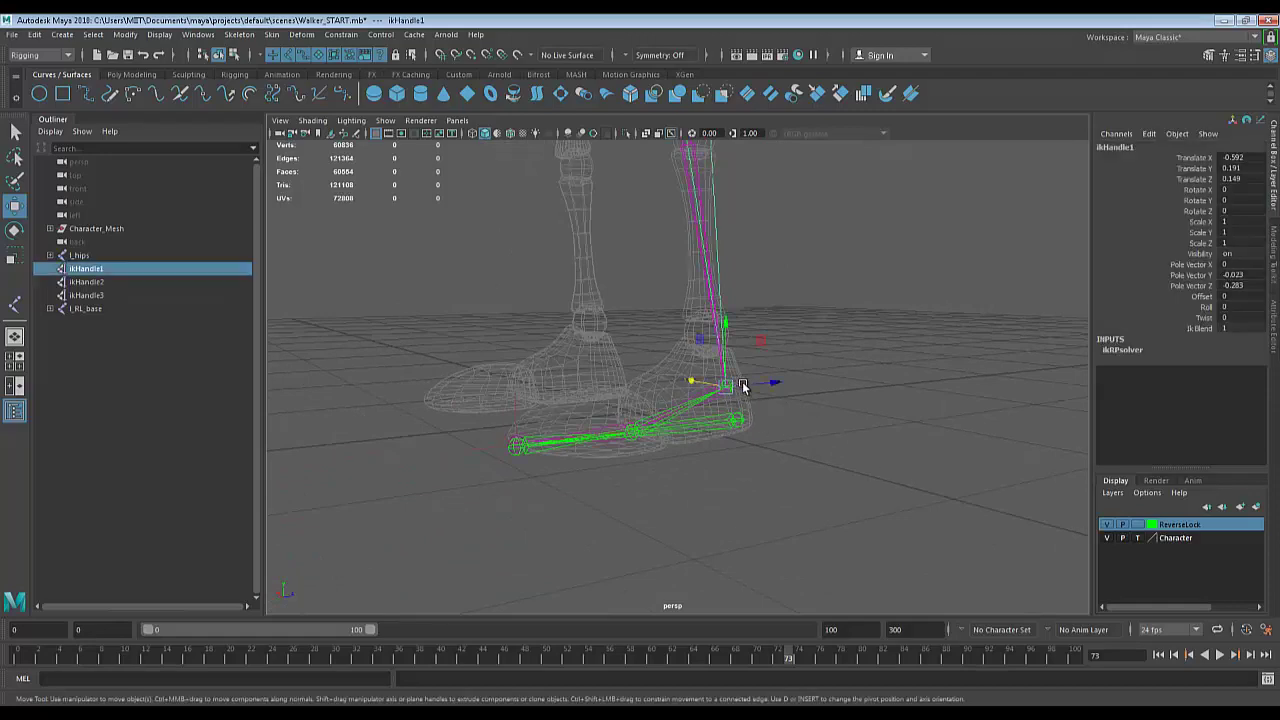
pyautogui.scroll(5, 923, 512)
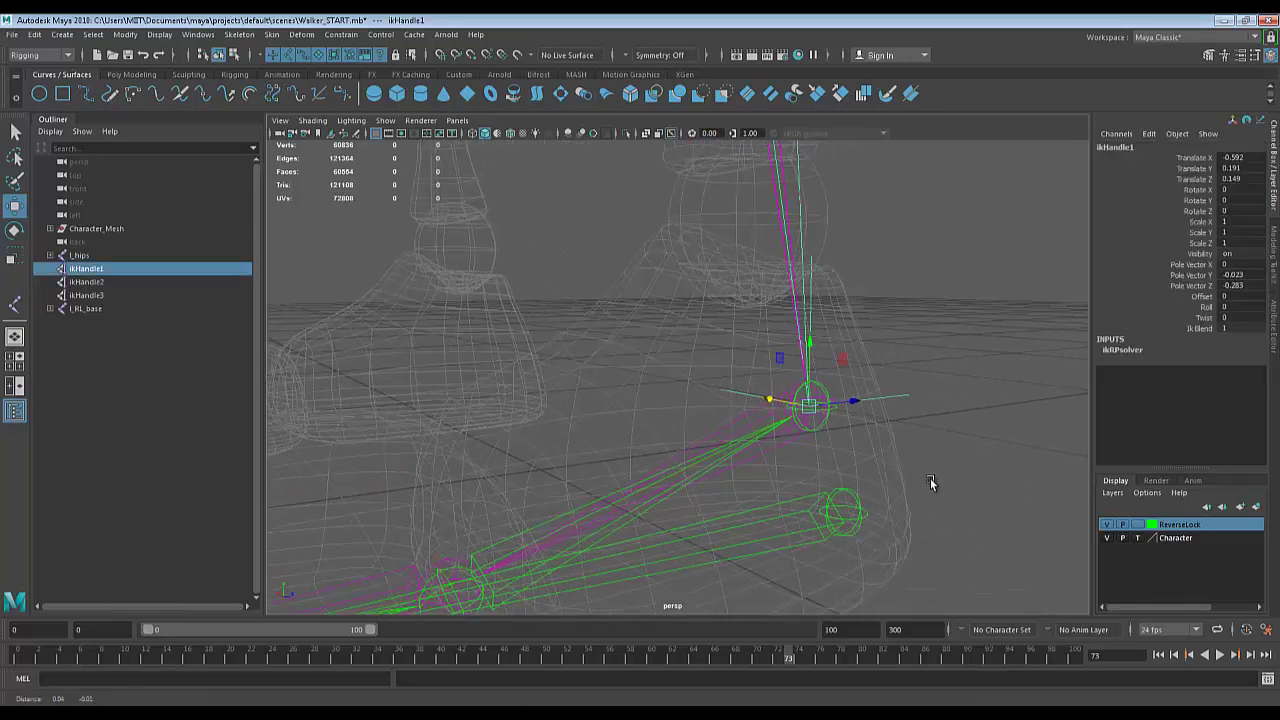
pyautogui.scroll(4, 817, 470)
pyautogui.click(918, 370)
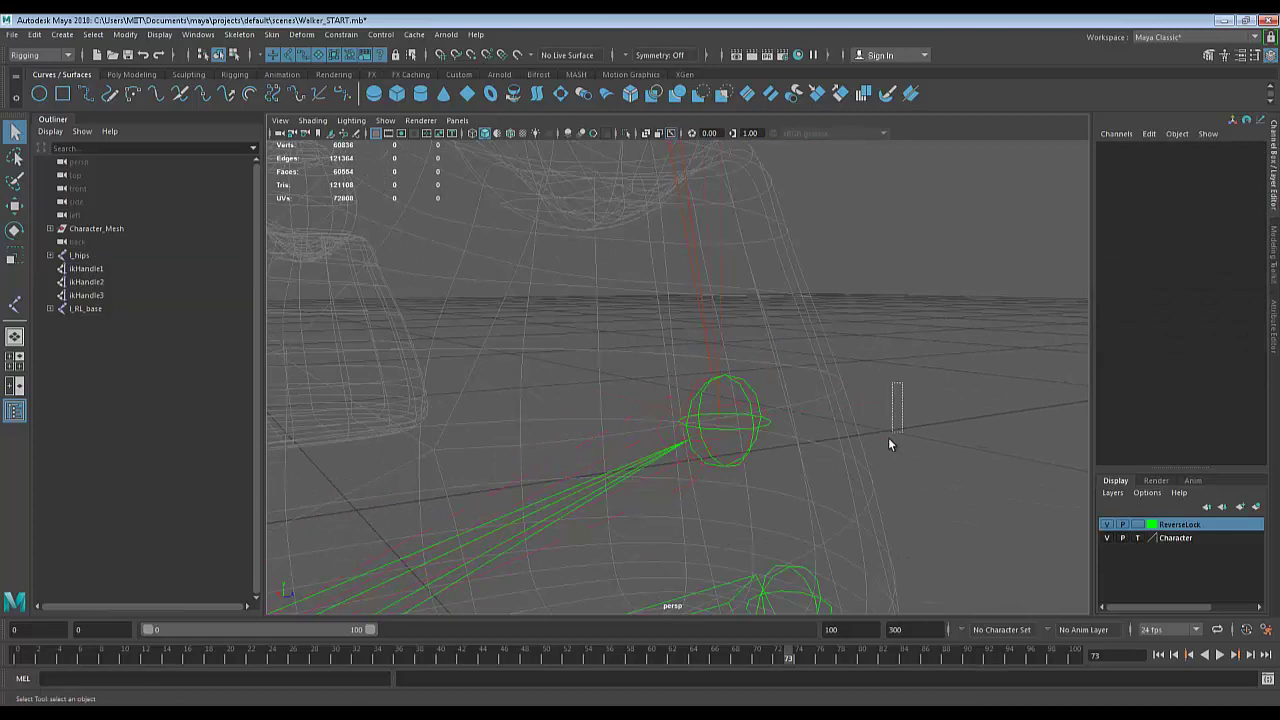
pyautogui.moveTo(889, 438); pyautogui.dragTo(885, 440)
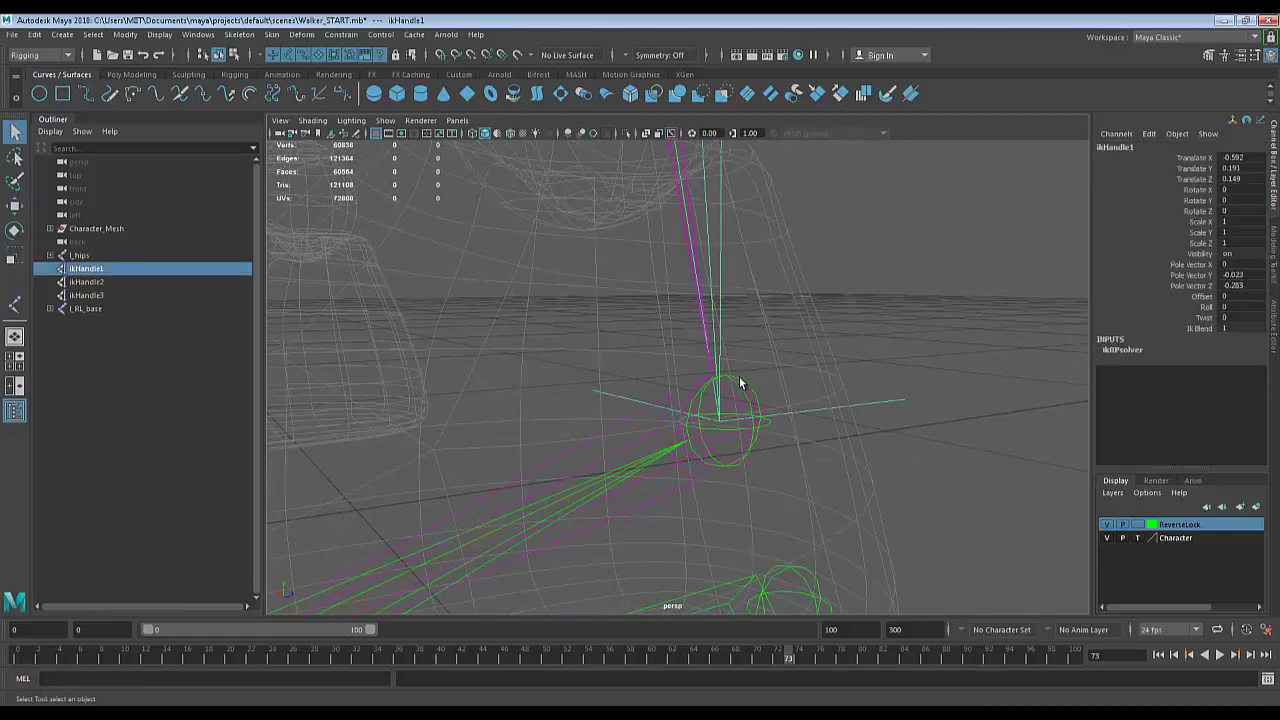
pyautogui.scroll(-5, 831, 417)
pyautogui.keyDown('alt'); pyautogui.moveTo(851, 349); pyautogui.dragTo(703, 386, button='middle'); pyautogui.keyUp('alt')
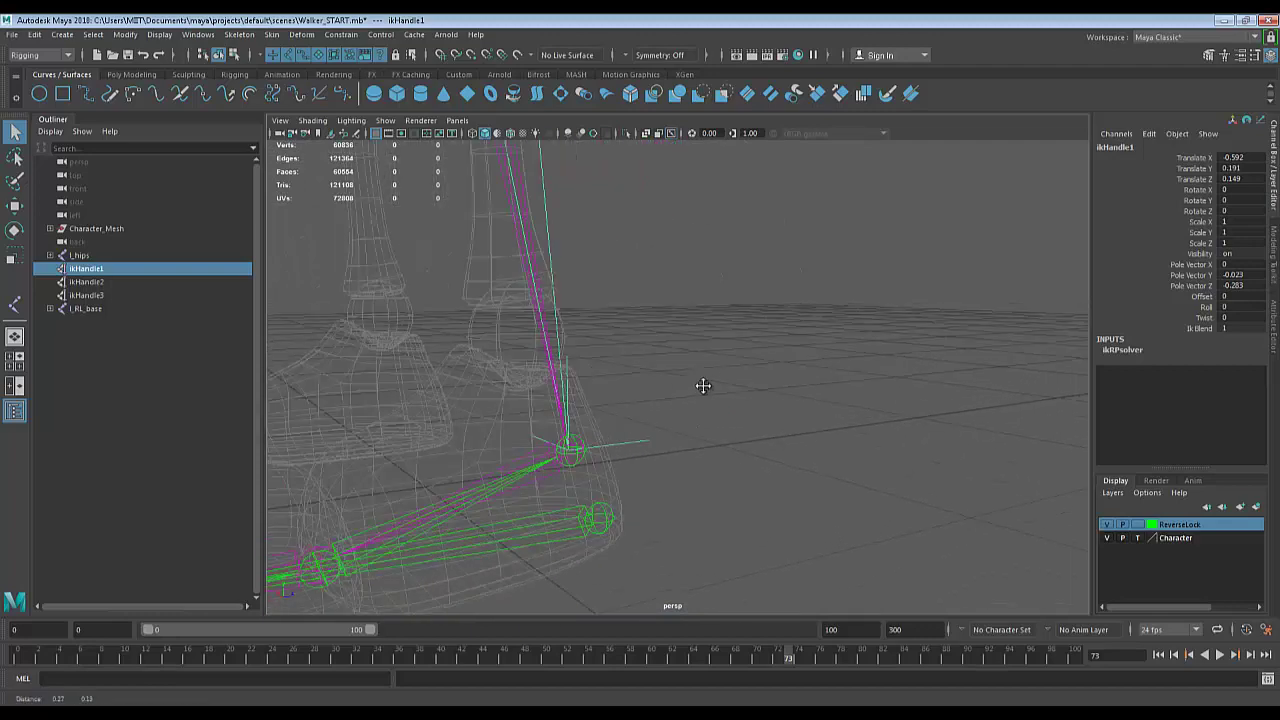
pyautogui.scroll(-8, 705, 385)
# Create a polygon sphere and move it clear of the character to about X -1.54, Y 1.96, Z 2.77.
pyautogui.click(140, 75)
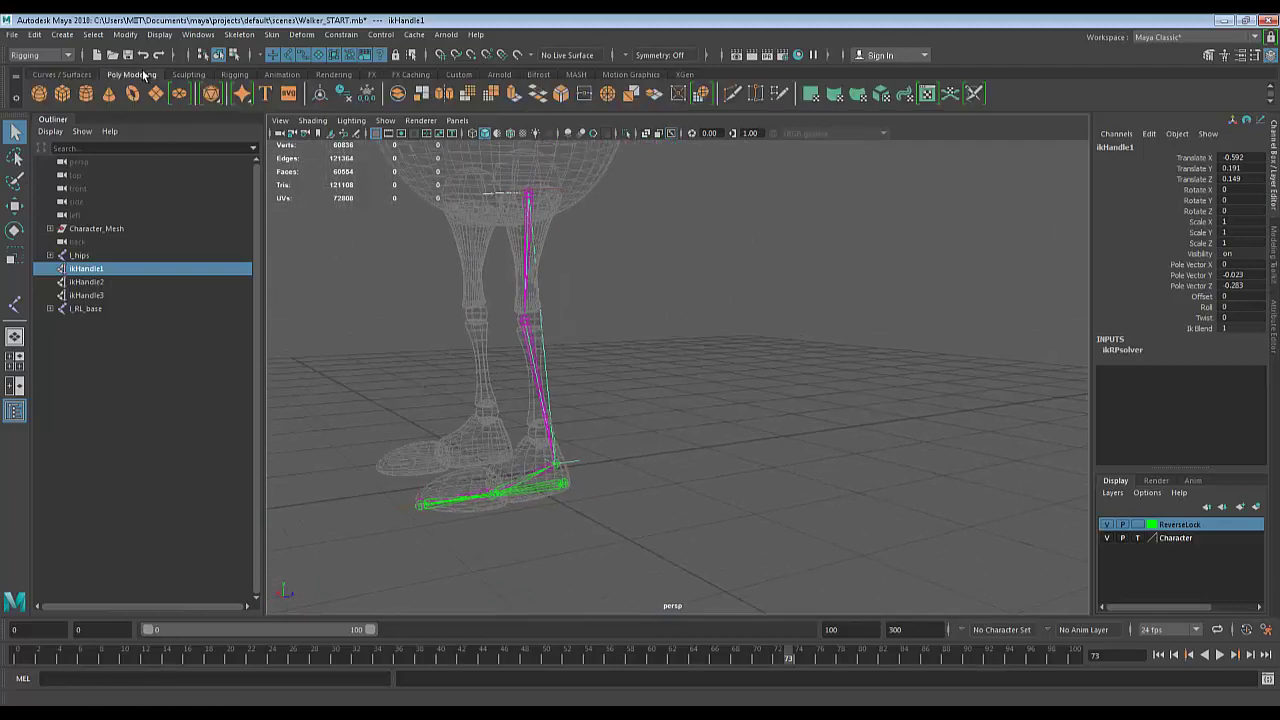
pyautogui.click(39, 93)
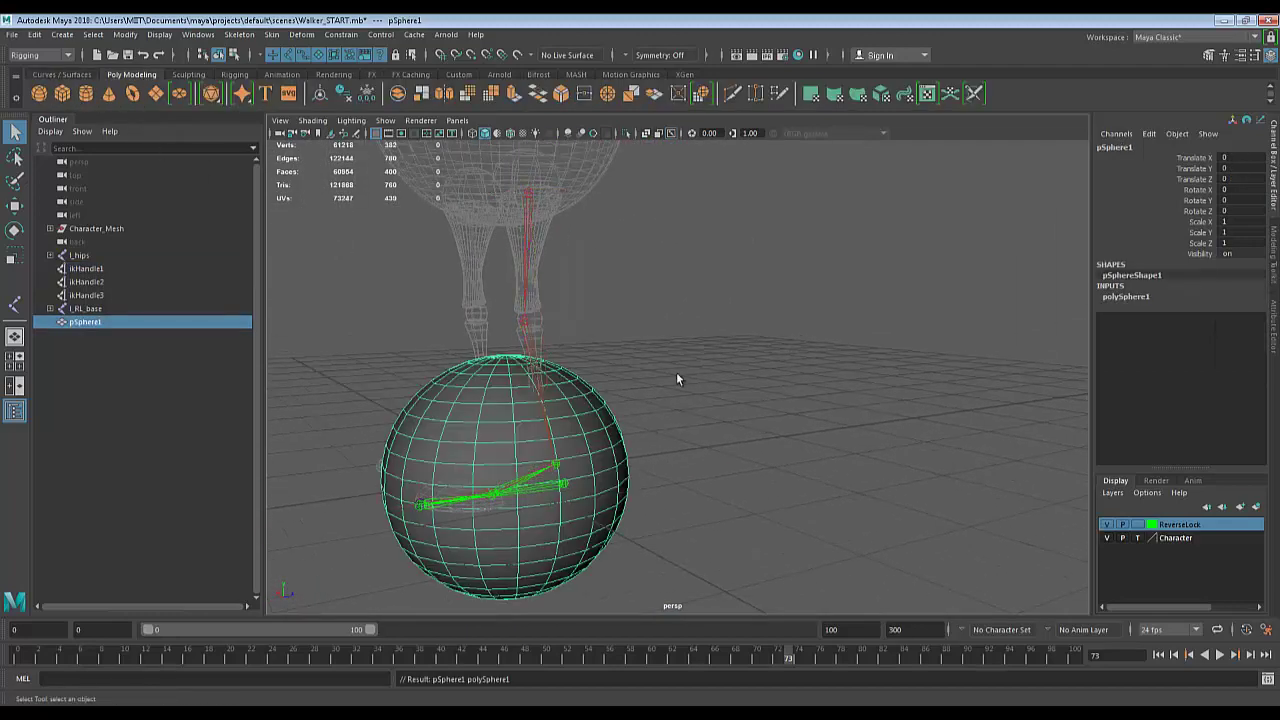
pyautogui.scroll(-5, 676, 385)
pyautogui.press('w')
pyautogui.moveTo(590, 432); pyautogui.dragTo(804, 297)
pyautogui.keyDown('alt'); pyautogui.moveTo(889, 341); pyautogui.dragTo(826, 378, button='middle'); pyautogui.keyUp('alt')
# Duplicate the sphere, scale the copy uniformly to about 0.54, and place it above and beyond the original at about Y 2.90, Z 4.78.
pyautogui.hotkey('ctrl', 'd')
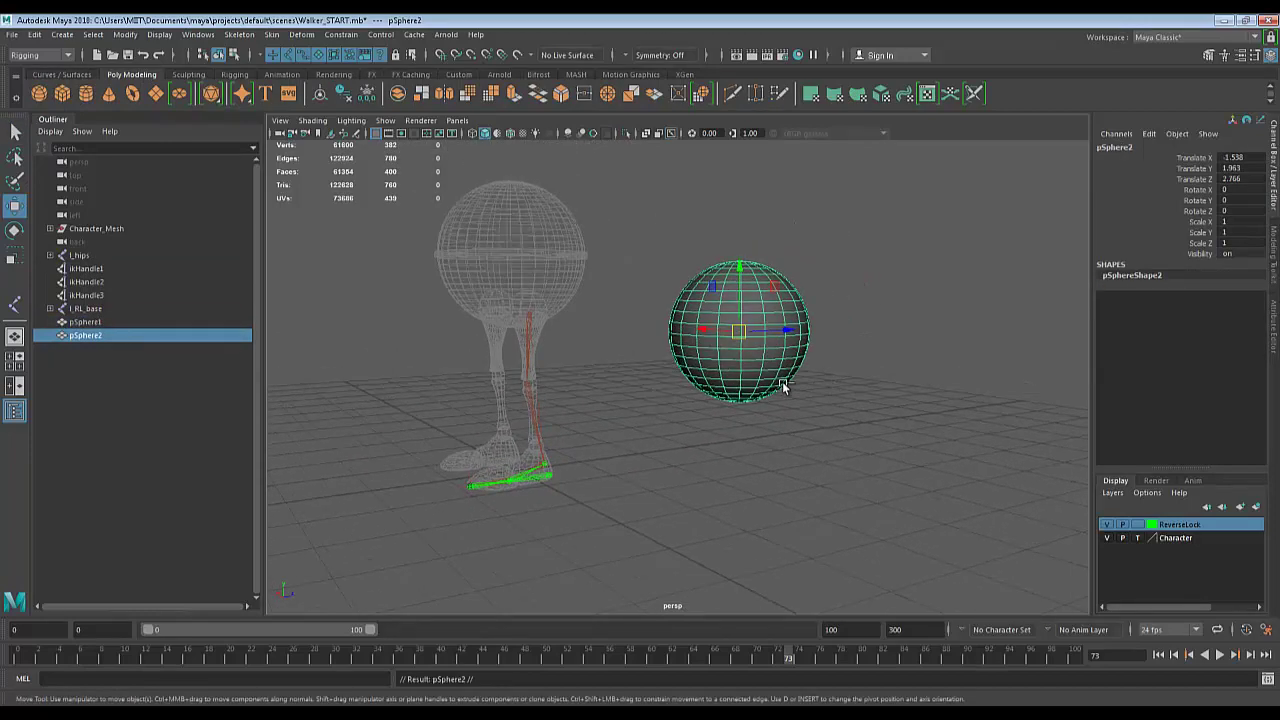
pyautogui.moveTo(788, 330); pyautogui.dragTo(898, 388)
pyautogui.press('r')
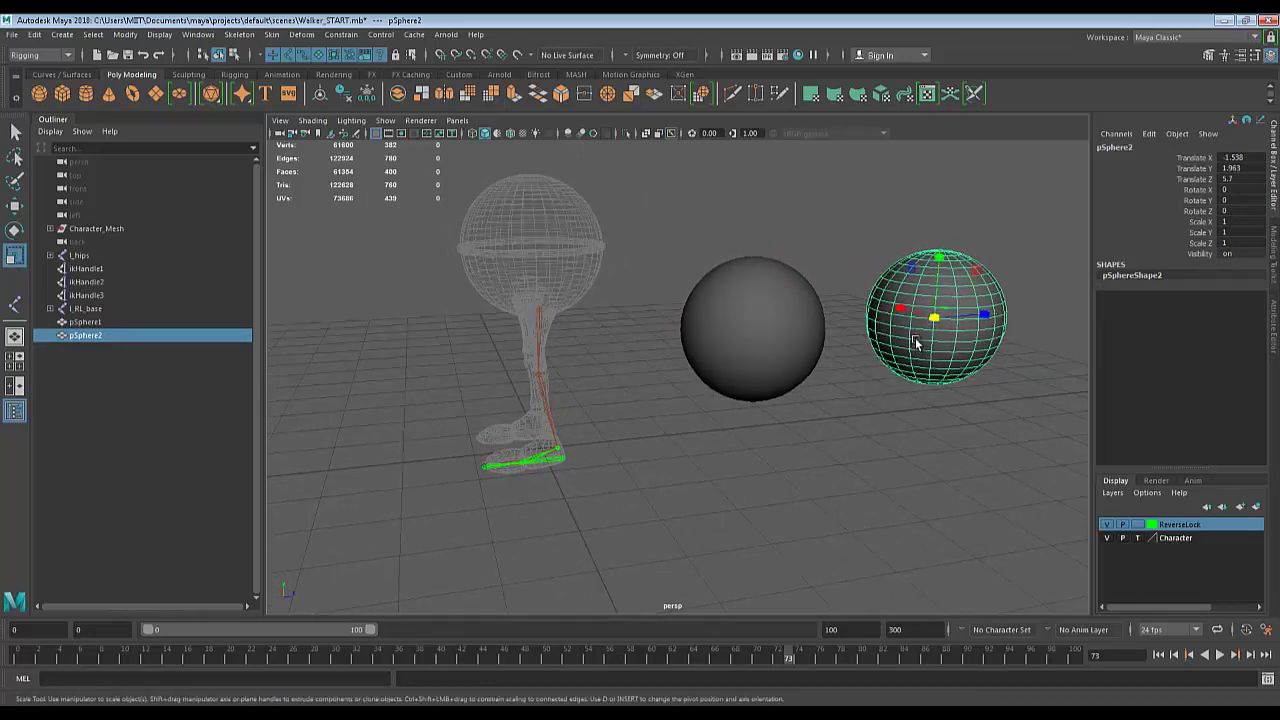
pyautogui.moveTo(933, 318); pyautogui.dragTo(880, 338)
pyautogui.press('w')
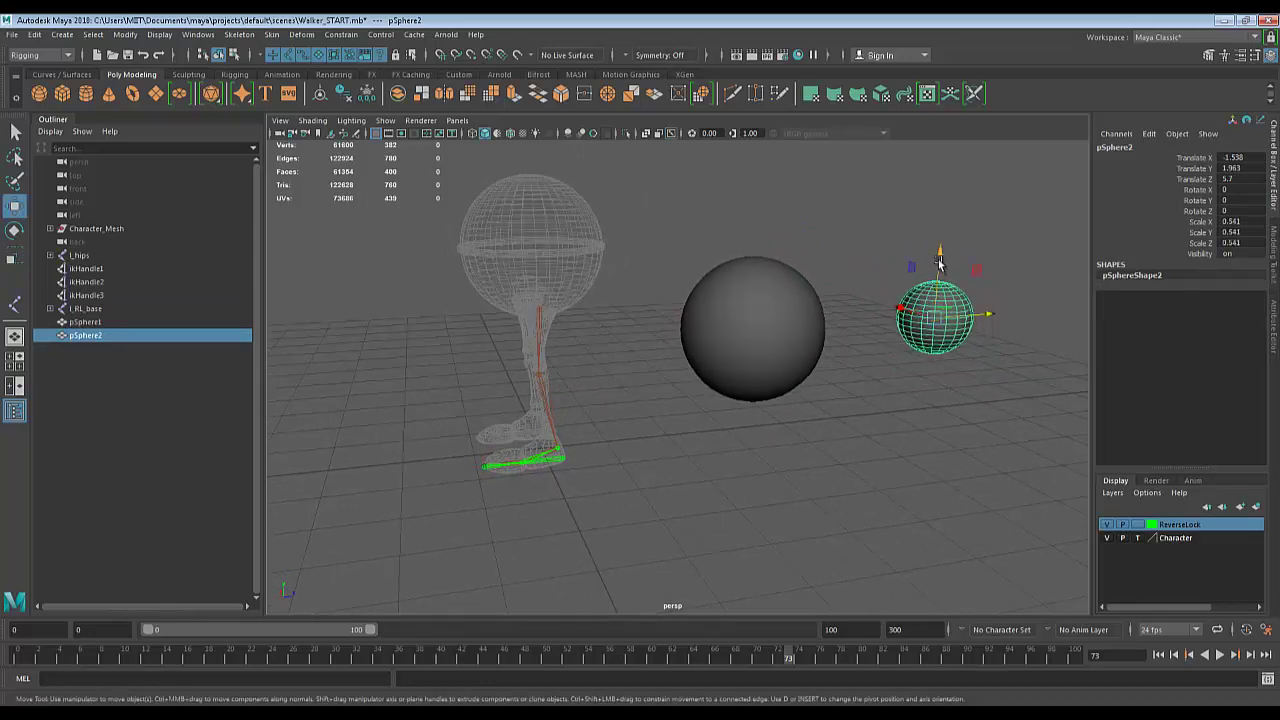
pyautogui.moveTo(939, 262); pyautogui.dragTo(940, 198)
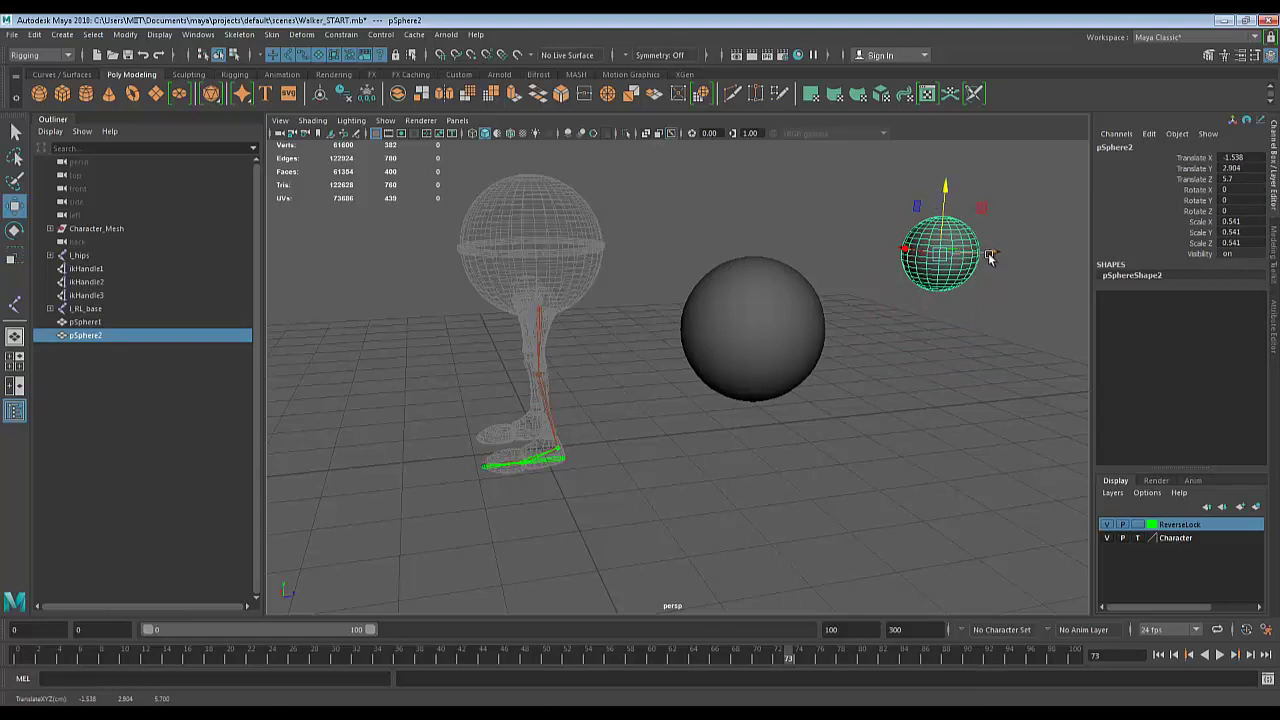
pyautogui.moveTo(985, 260); pyautogui.dragTo(933, 266)
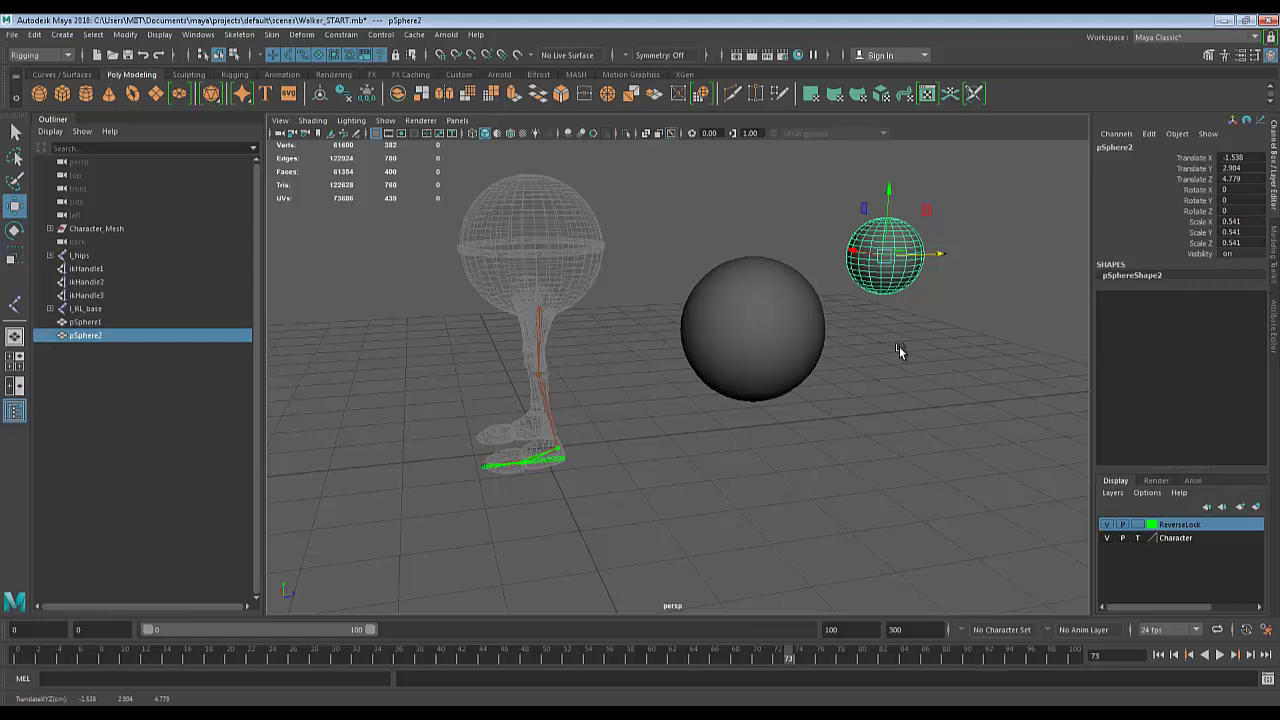
# Inspect the small and large spheres as separate objects by selecting each one individually and then both together.
pyautogui.click(898, 350)
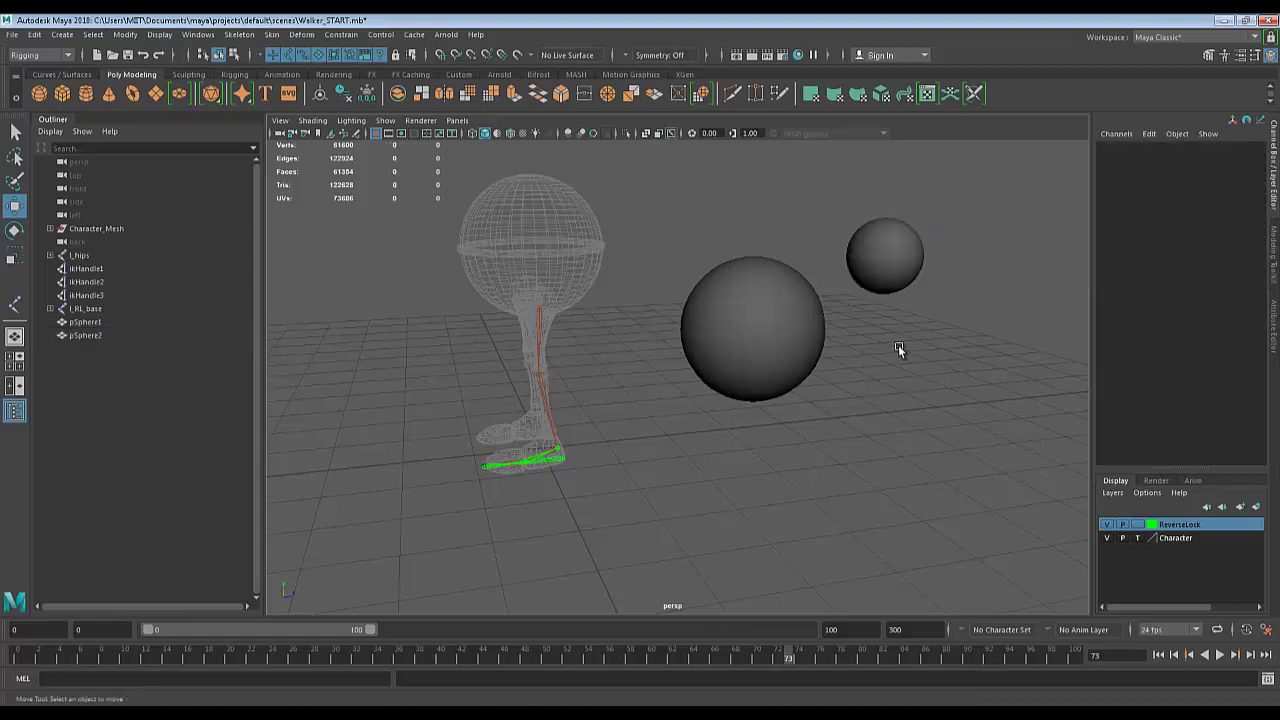
pyautogui.click(865, 245)
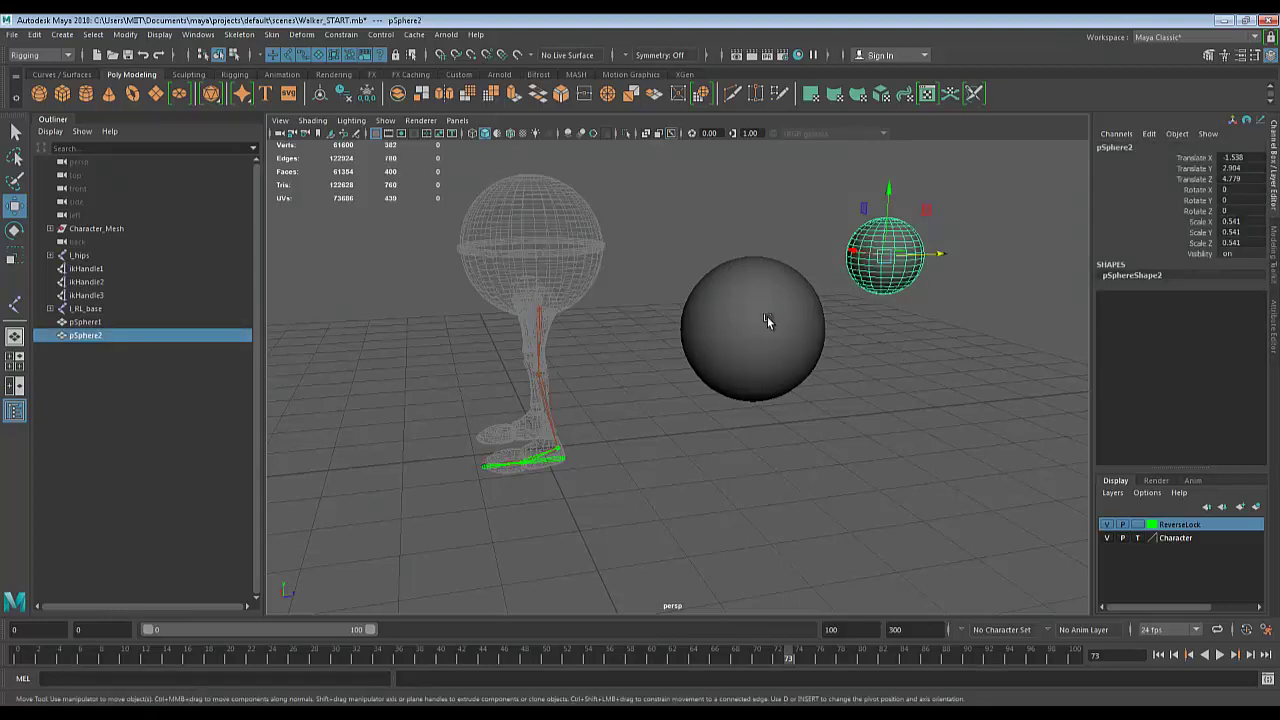
pyautogui.click(766, 318)
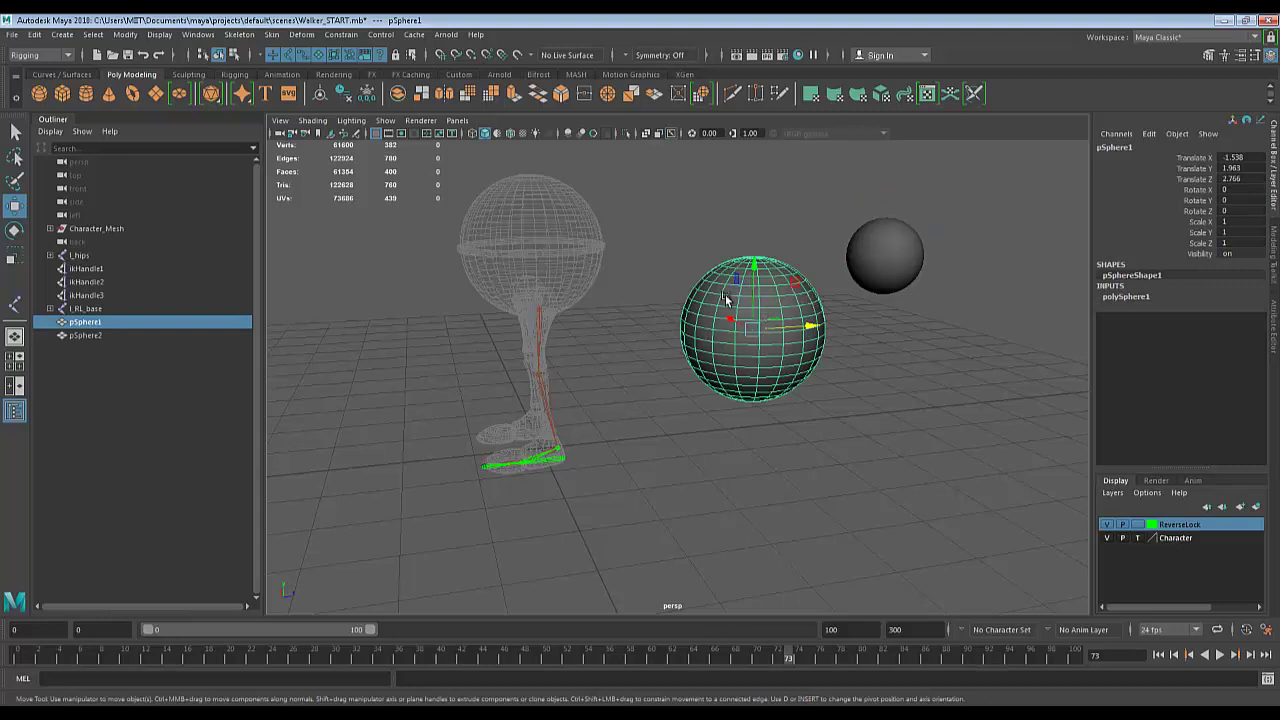
pyautogui.click(884, 256)
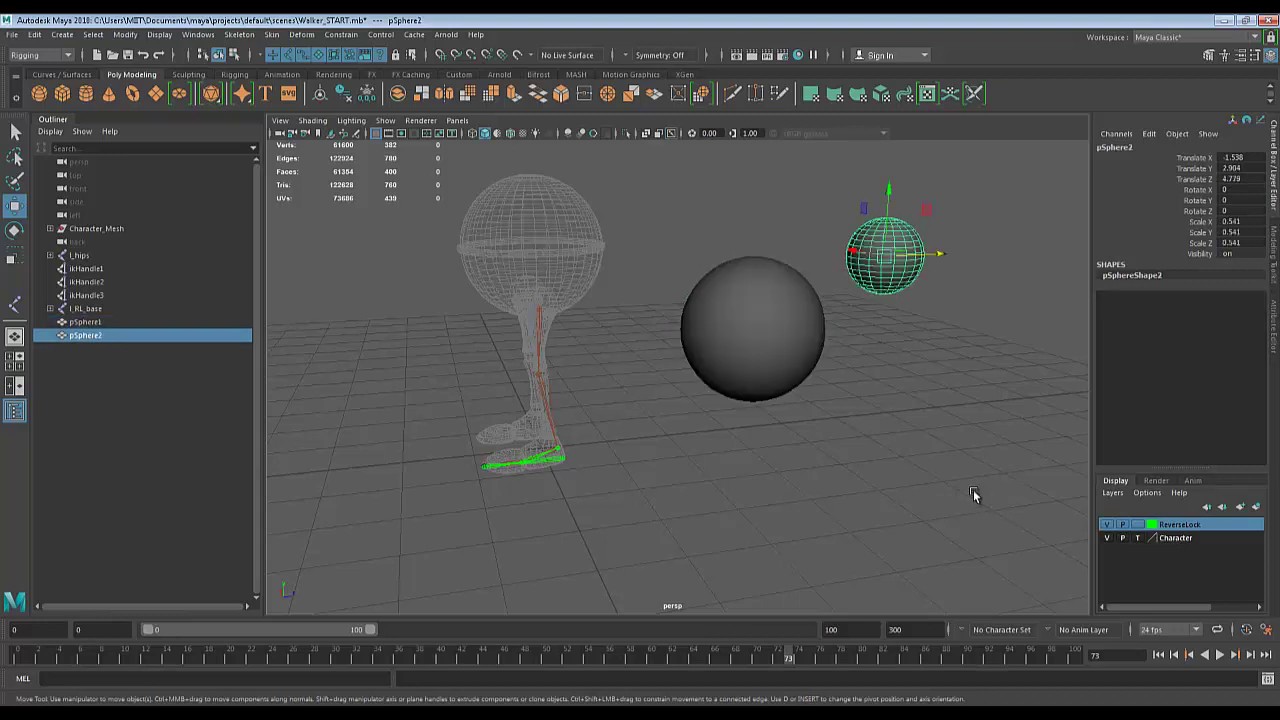
pyautogui.click(711, 292)
pyautogui.click(870, 251)
pyautogui.click(775, 296)
pyautogui.click(882, 247)
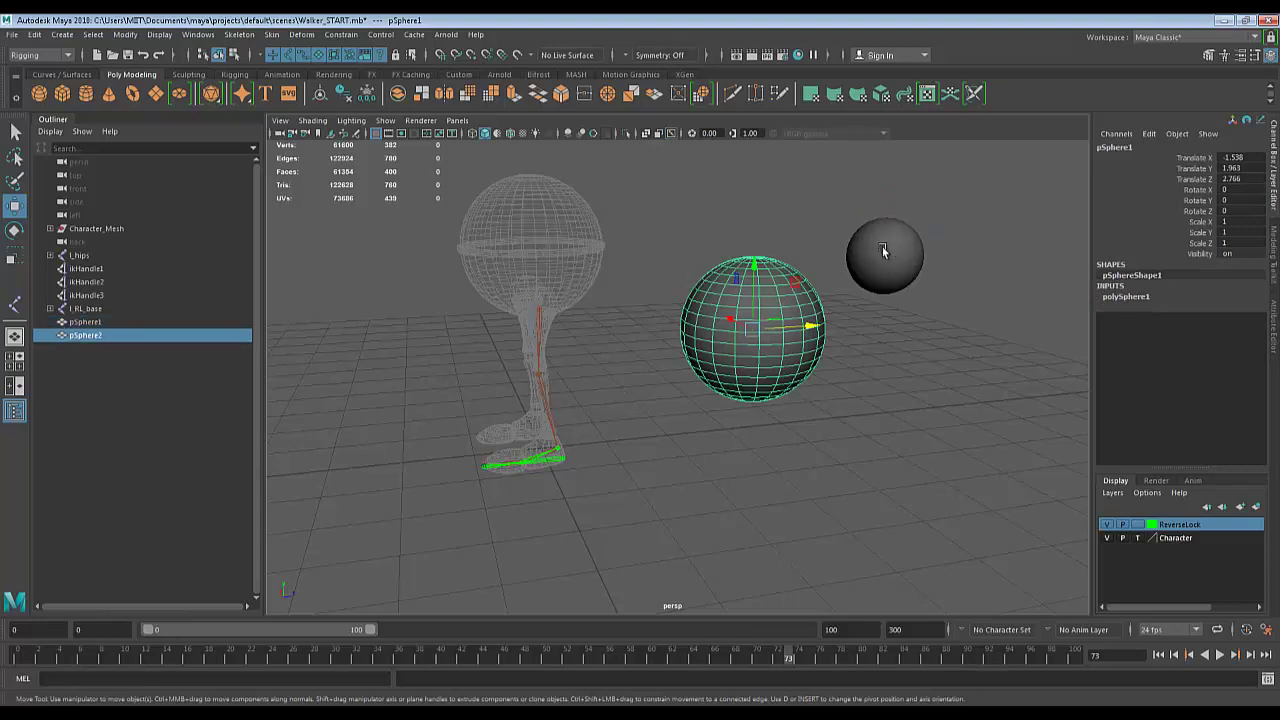
pyautogui.click(882, 246)
pyautogui.click(957, 369)
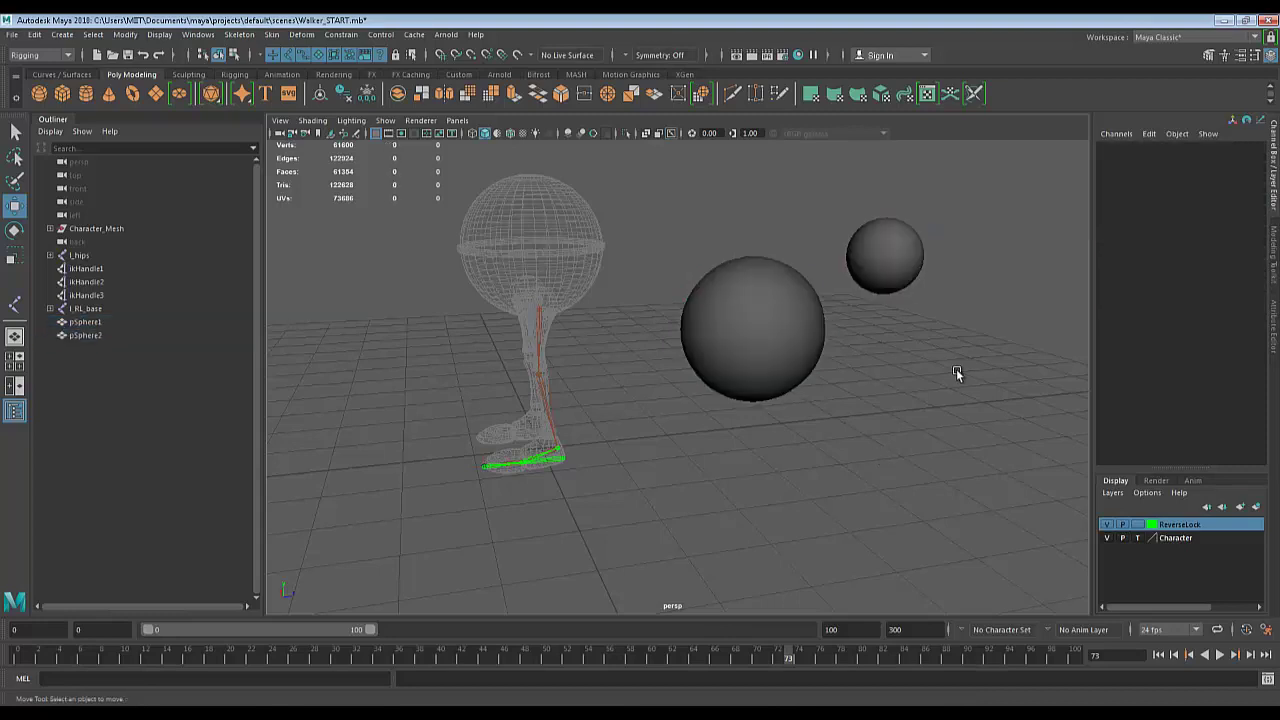
pyautogui.click(913, 258)
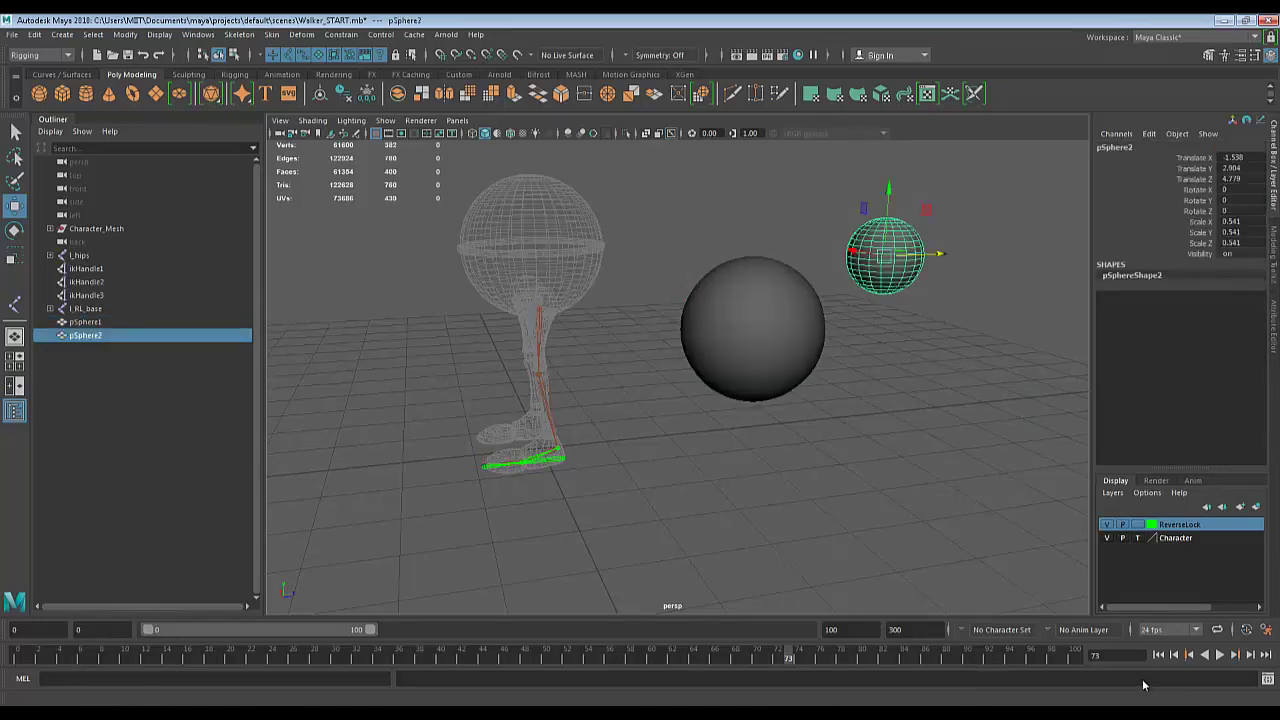
pyautogui.keyDown('shift'); pyautogui.click(722, 285); pyautogui.keyUp('shift')
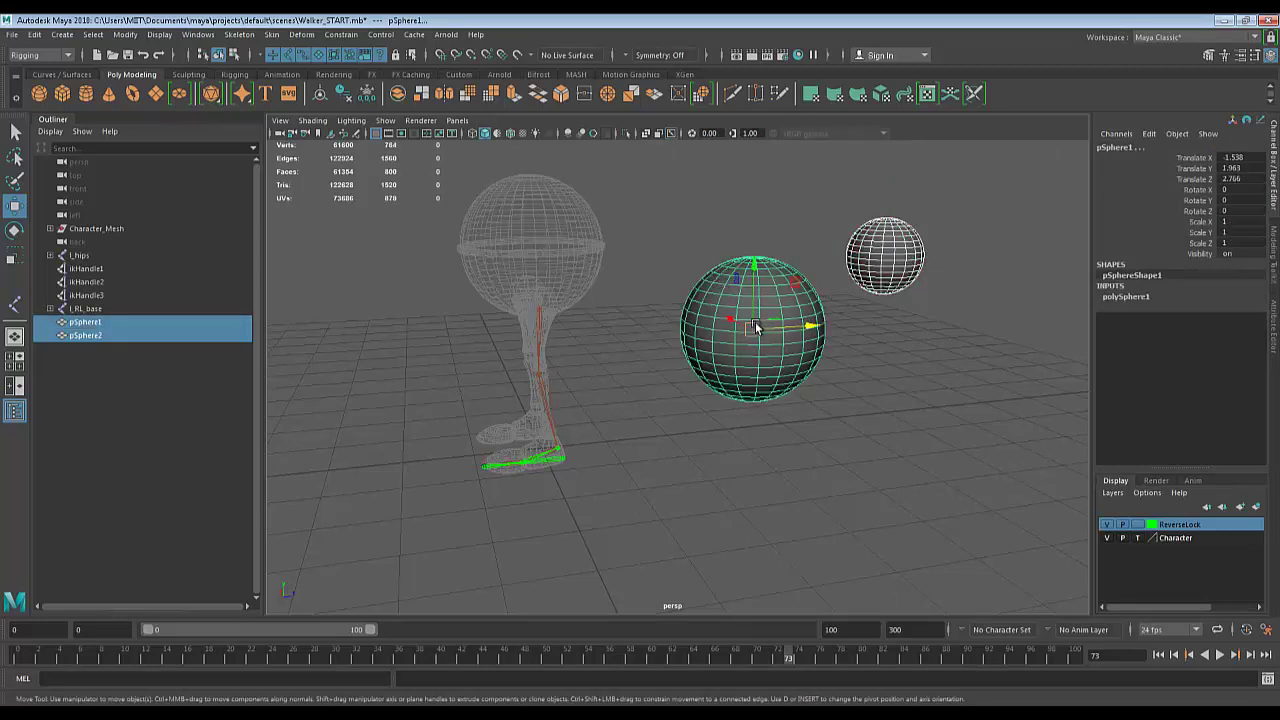
pyautogui.press('q')
pyautogui.keyDown('alt'); pyautogui.moveTo(908, 381); pyautogui.dragTo(917, 377); pyautogui.keyUp('alt')
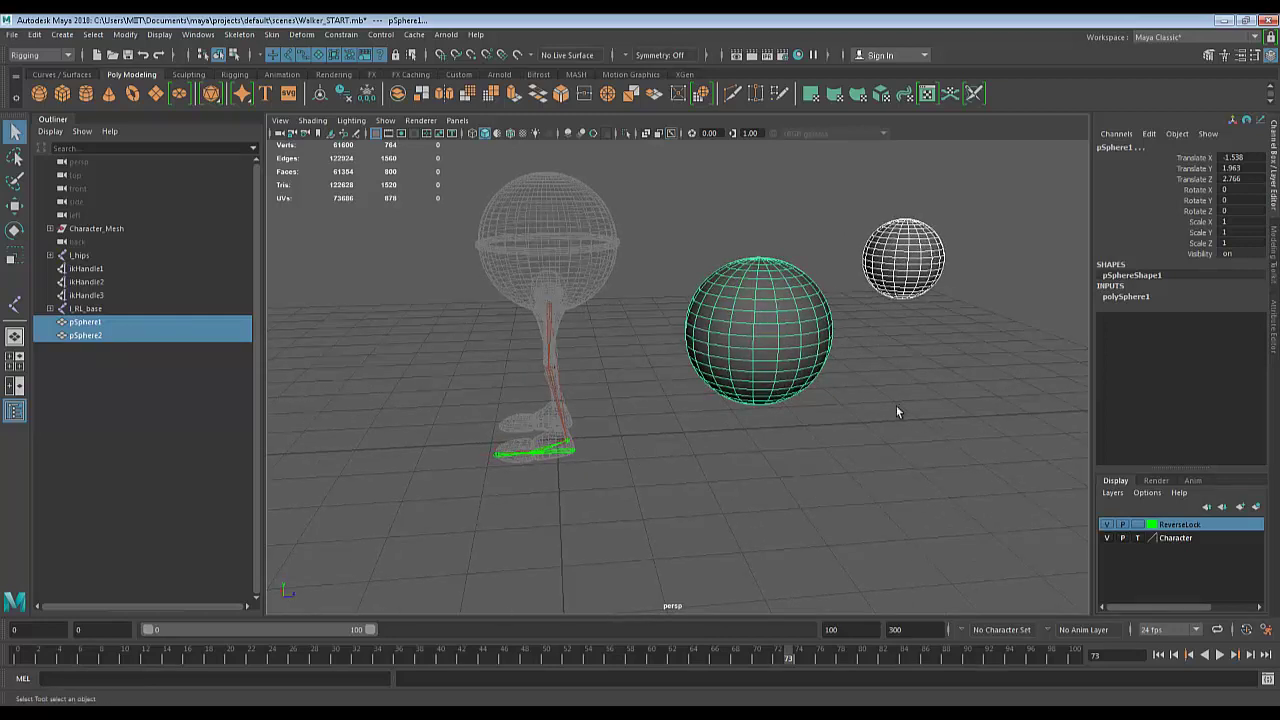
pyautogui.click(1025, 190)
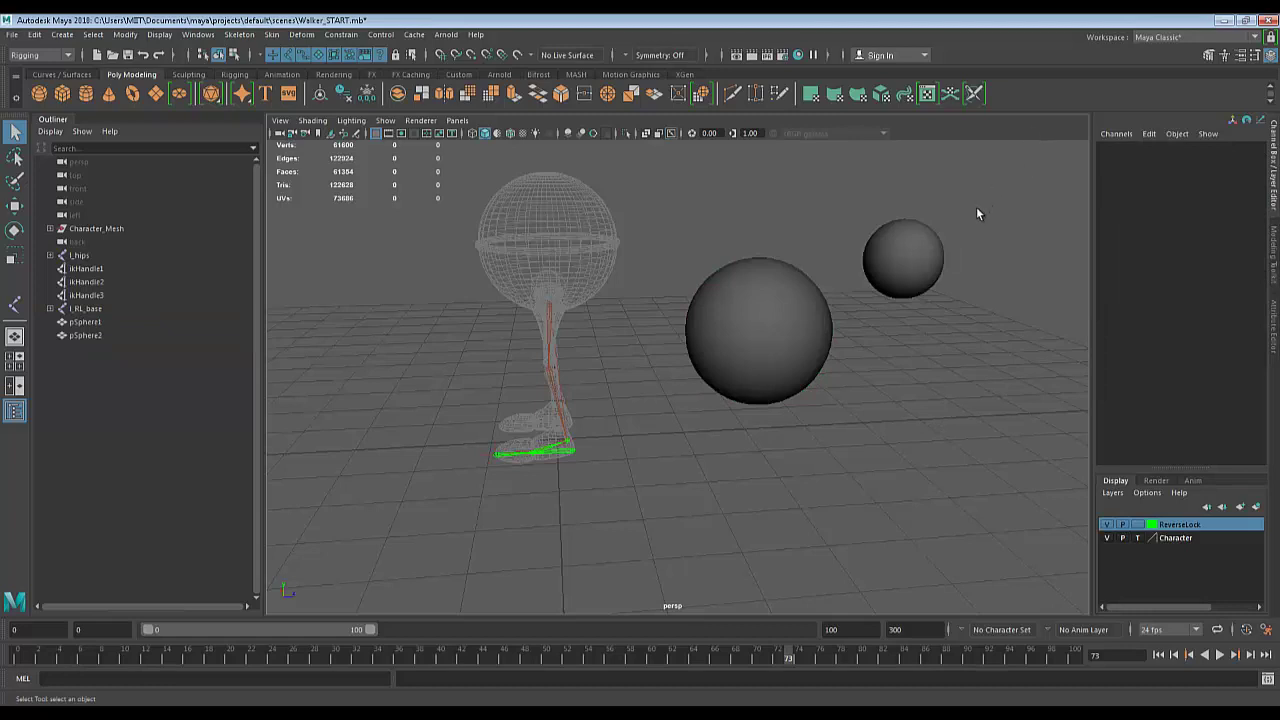
# Parent the small sphere, pSphere2, under the large sphere, pSphere1.
pyautogui.moveTo(886, 296); pyautogui.dragTo(886, 298)
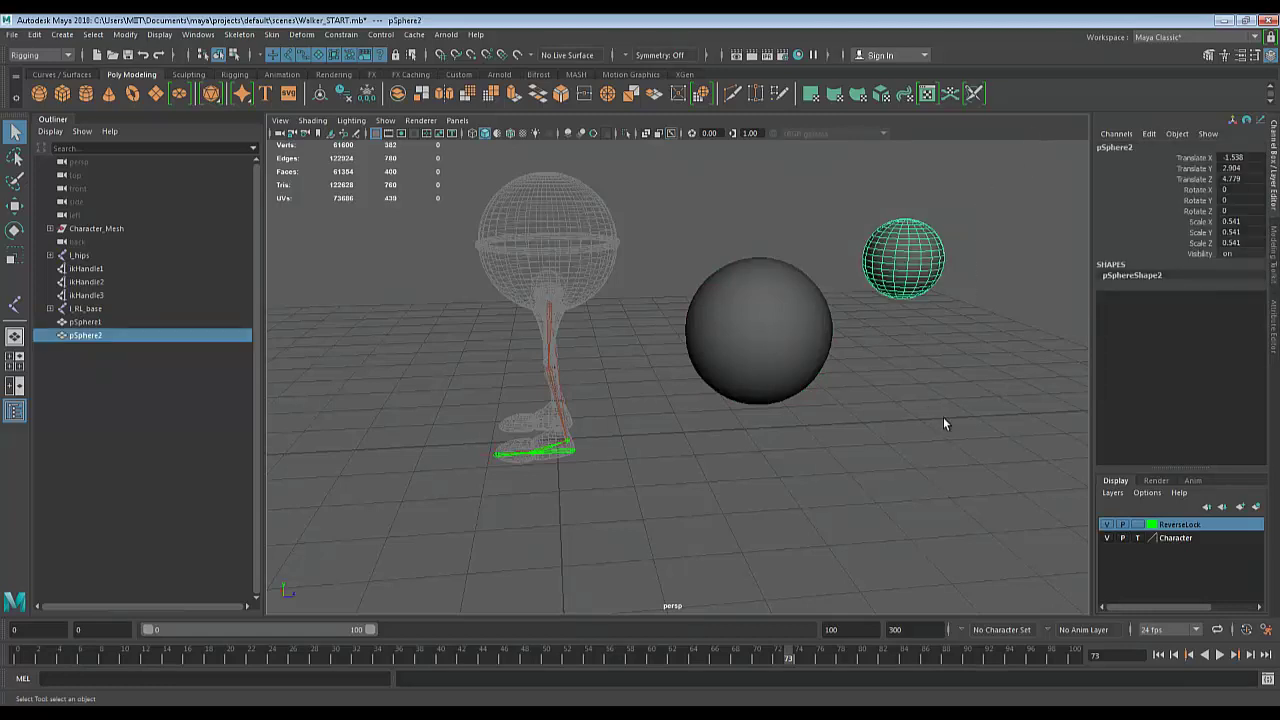
pyautogui.keyDown('shift'); pyautogui.click(787, 287); pyautogui.keyUp('shift')
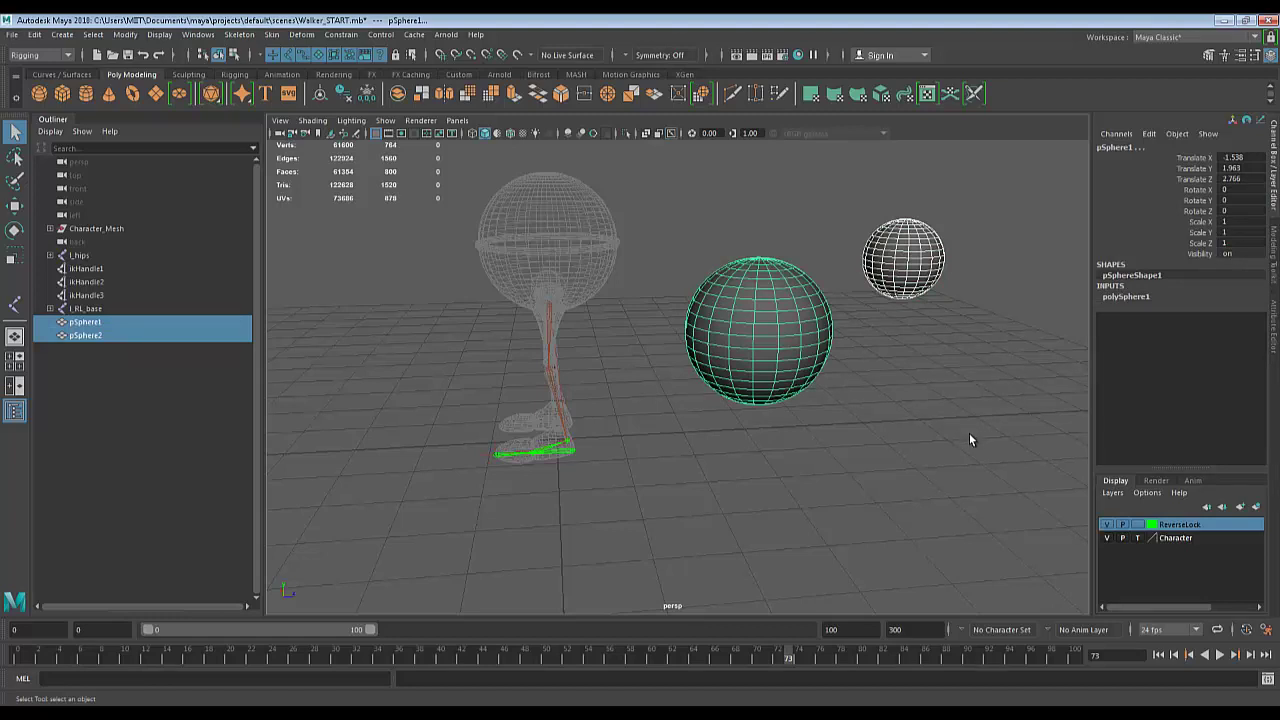
pyautogui.press('p')
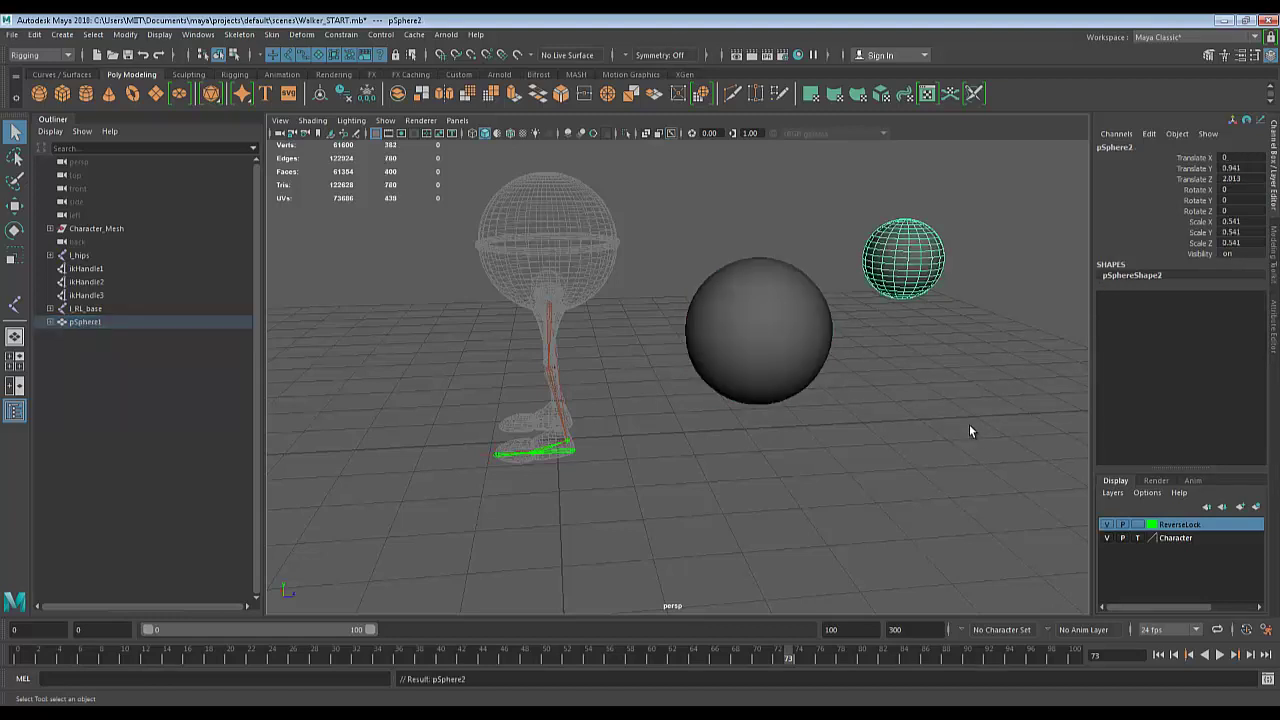
pyautogui.click(970, 433)
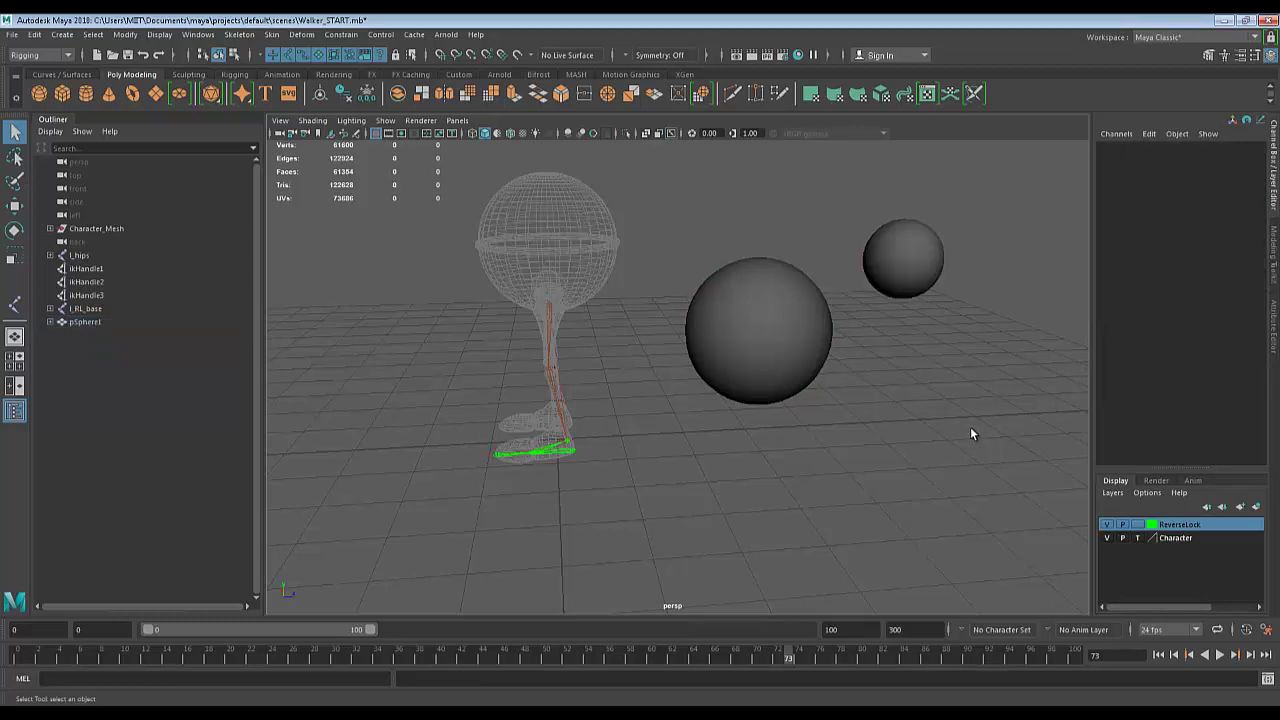
# Move the parent sphere pSphere1 to about X -2.1, Z 5.7 and rotate it to about -88, 42 and 10 degrees.
pyautogui.click(760, 298)
pyautogui.keyDown('alt'); pyautogui.moveTo(903, 440); pyautogui.dragTo(883, 281); pyautogui.keyUp('alt')
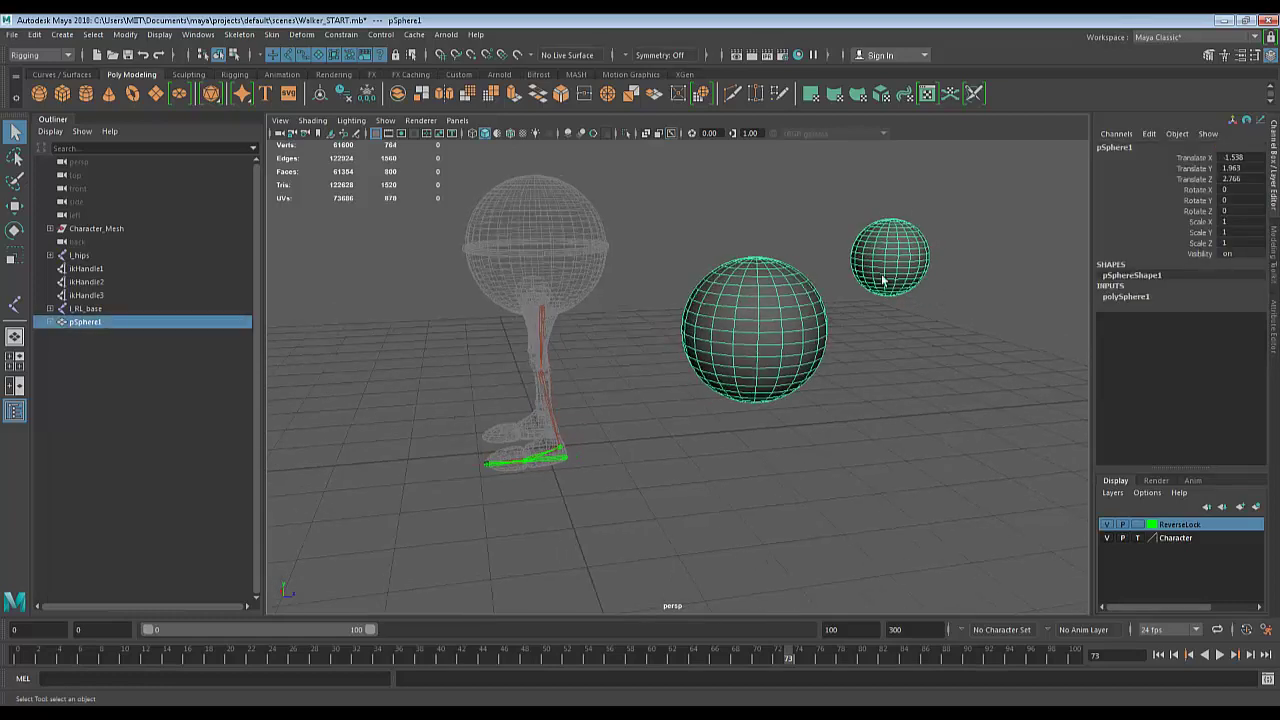
pyautogui.scroll(-5, 923, 326)
pyautogui.press('w')
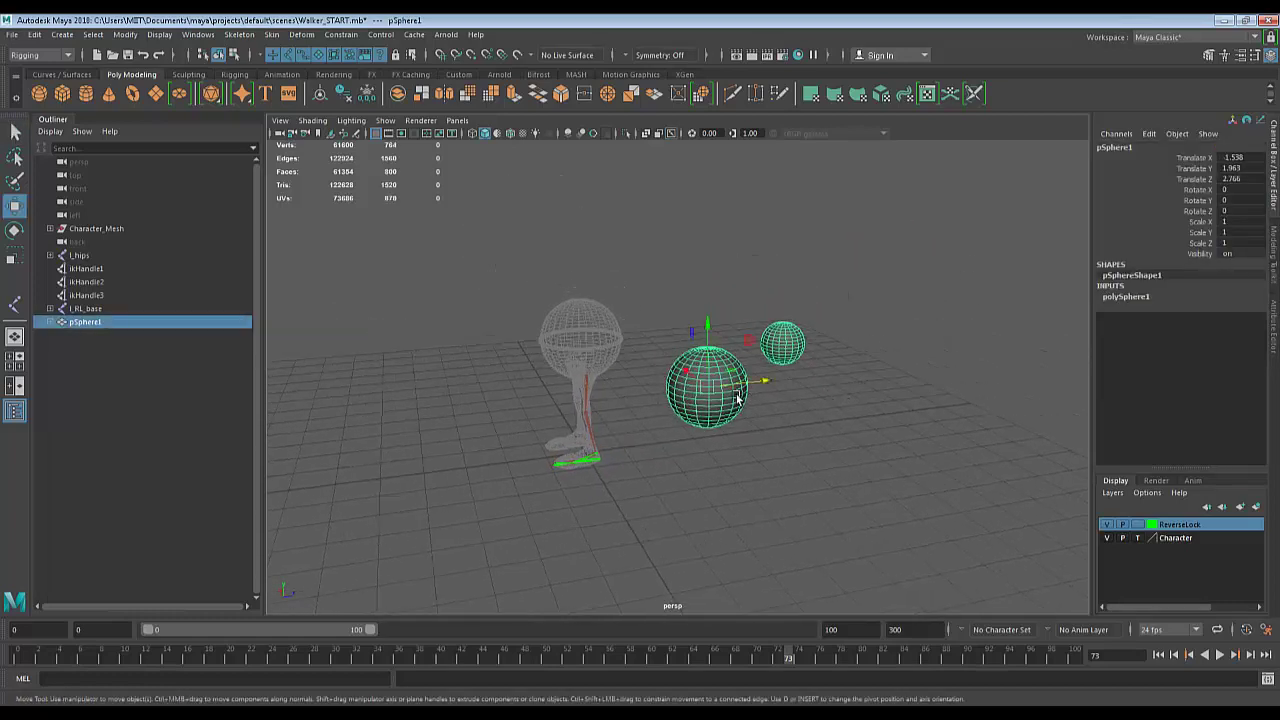
pyautogui.moveTo(705, 398); pyautogui.dragTo(857, 318)
pyautogui.press('e')
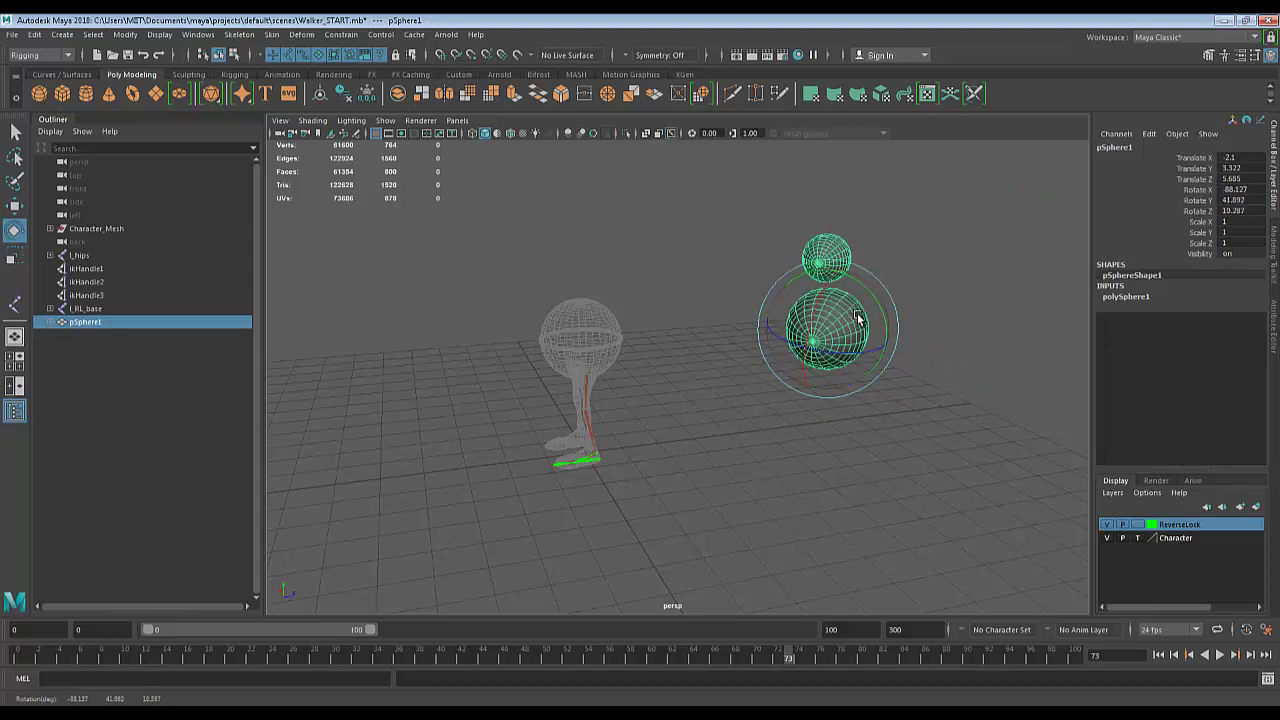
# Move the child sphere pSphere2 on its own farther away from its parent, to about X -5.4, Y -3.4, Z 5.0.
pyautogui.press('q')
pyautogui.click(823, 269)
pyautogui.press('w')
pyautogui.moveTo(828, 260); pyautogui.dragTo(1058, 188)
pyautogui.scroll(-2, 791, 230)
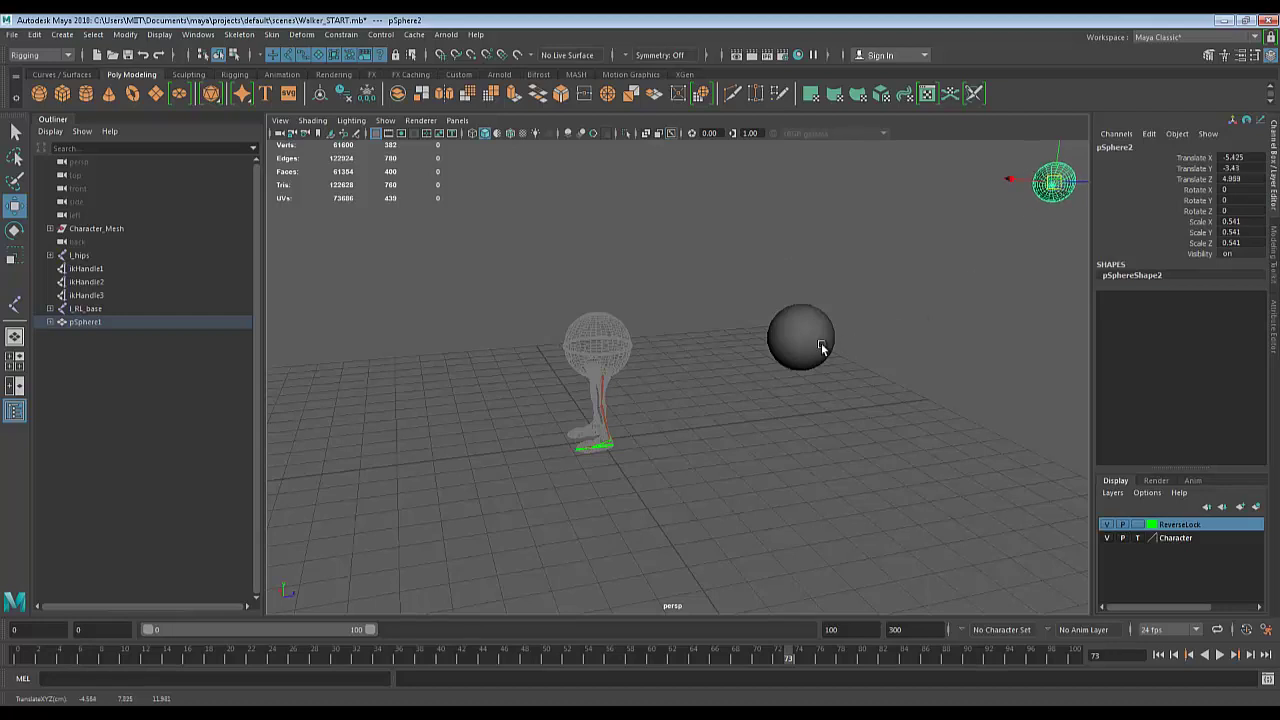
# Rotate the parent sphere pSphere1 together with its distant child to about -122, 14 and 13 degrees.
pyautogui.click(791, 326)
pyautogui.press('e')
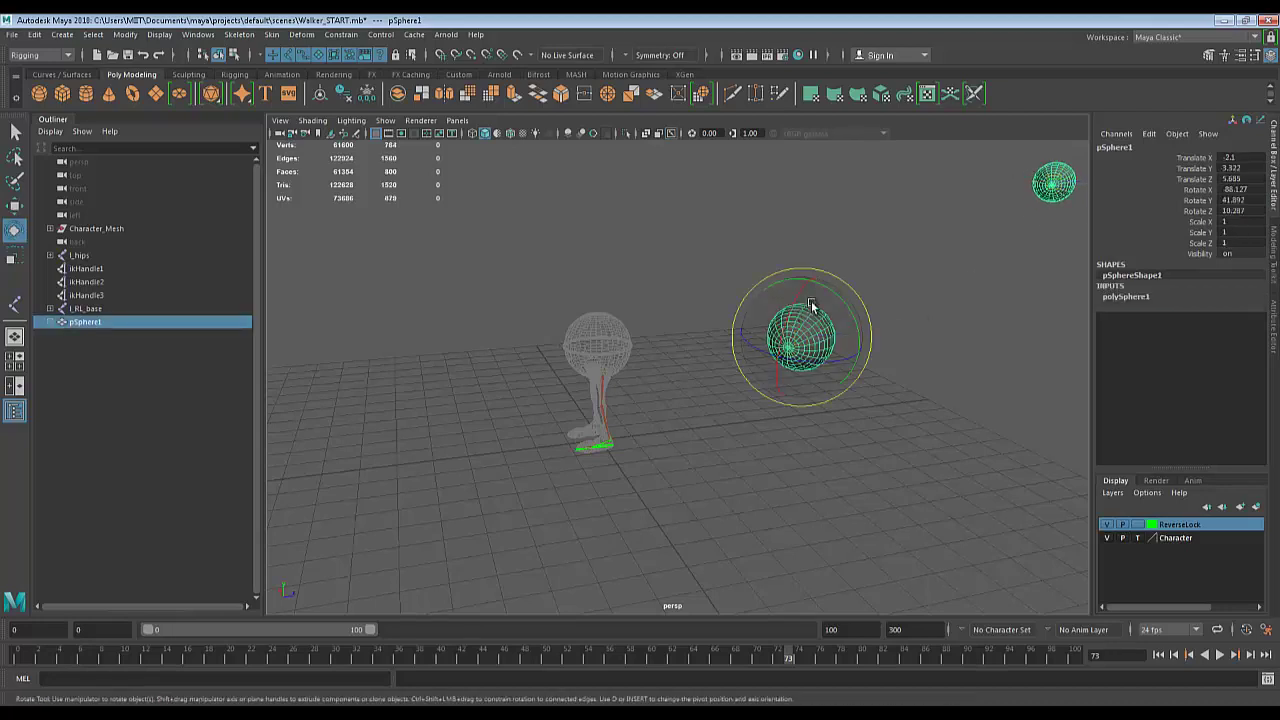
pyautogui.moveTo(811, 301); pyautogui.dragTo(849, 298)
# Undo the latest rotations of the parent sphere, going back to the child sphere's selection.
pyautogui.hotkey('ctrl', 'z')
pyautogui.hotkey('ctrl', 'z')
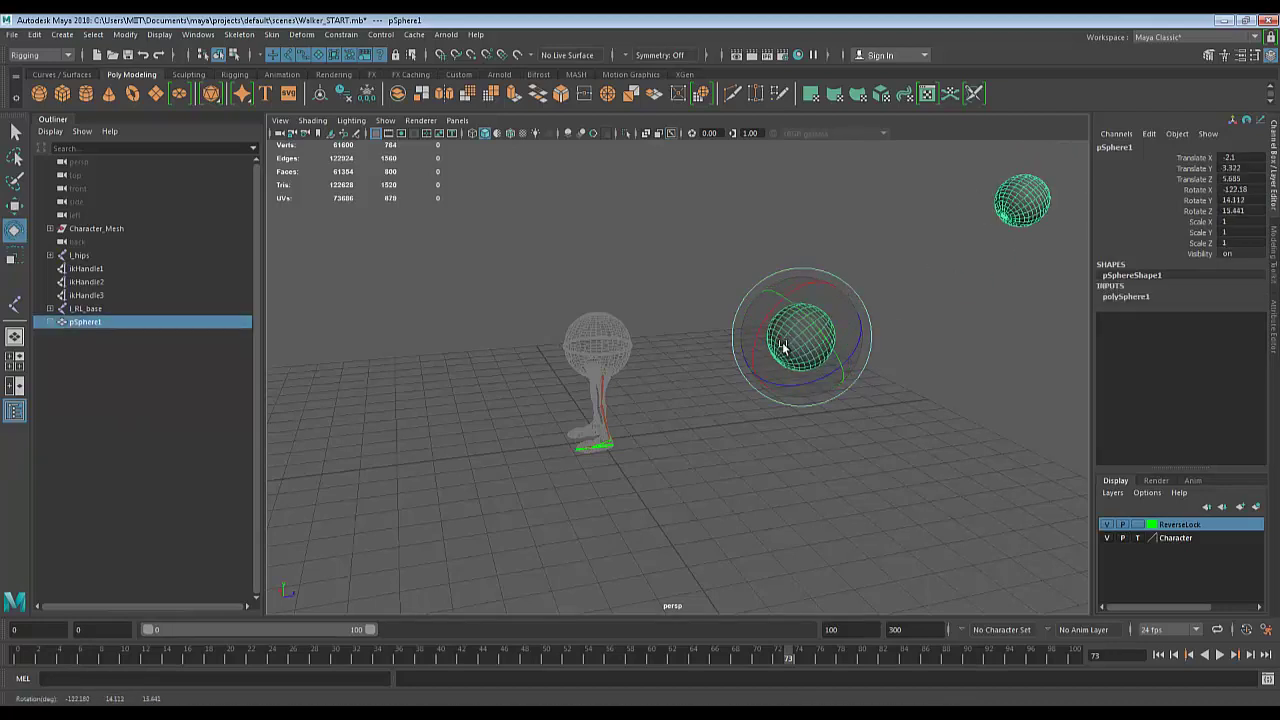
pyautogui.hotkey('ctrl', 'z')
pyautogui.press('q')
pyautogui.hotkey('ctrl', 'z')
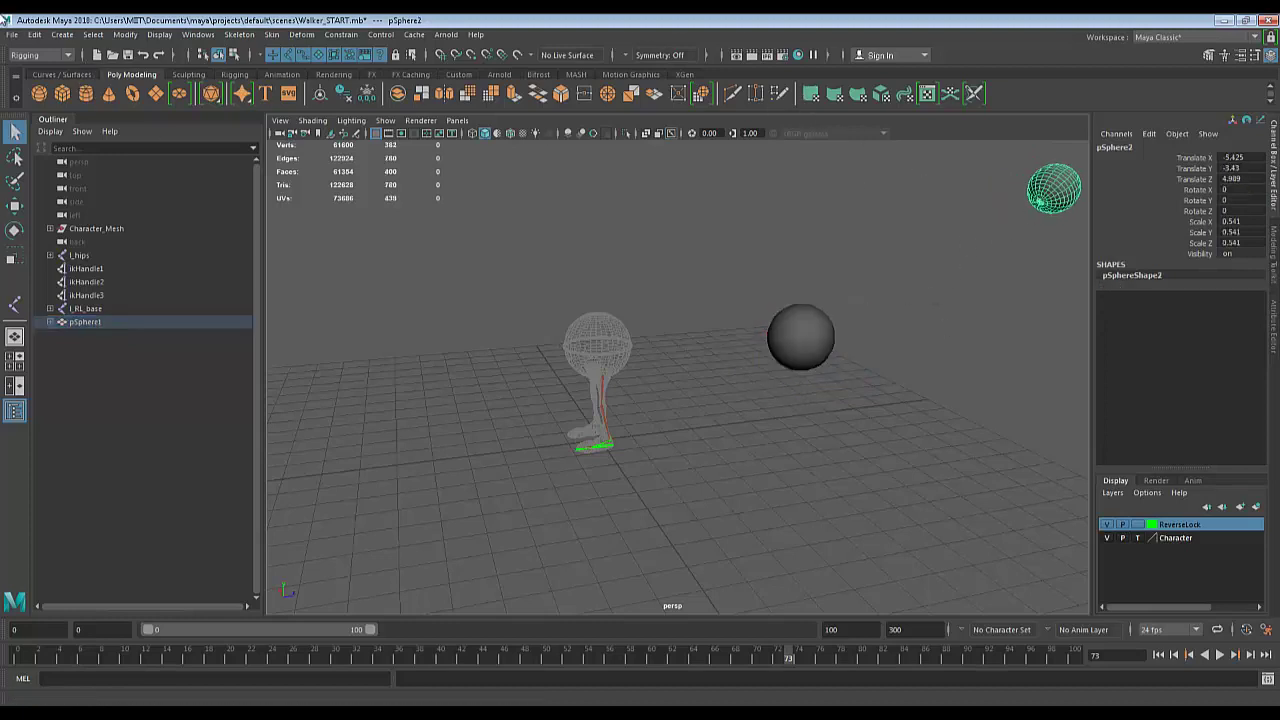
# Unparent pSphere2 from pSphere1 and select each sphere on its own to check that they are independent.
pyautogui.click(35, 35)
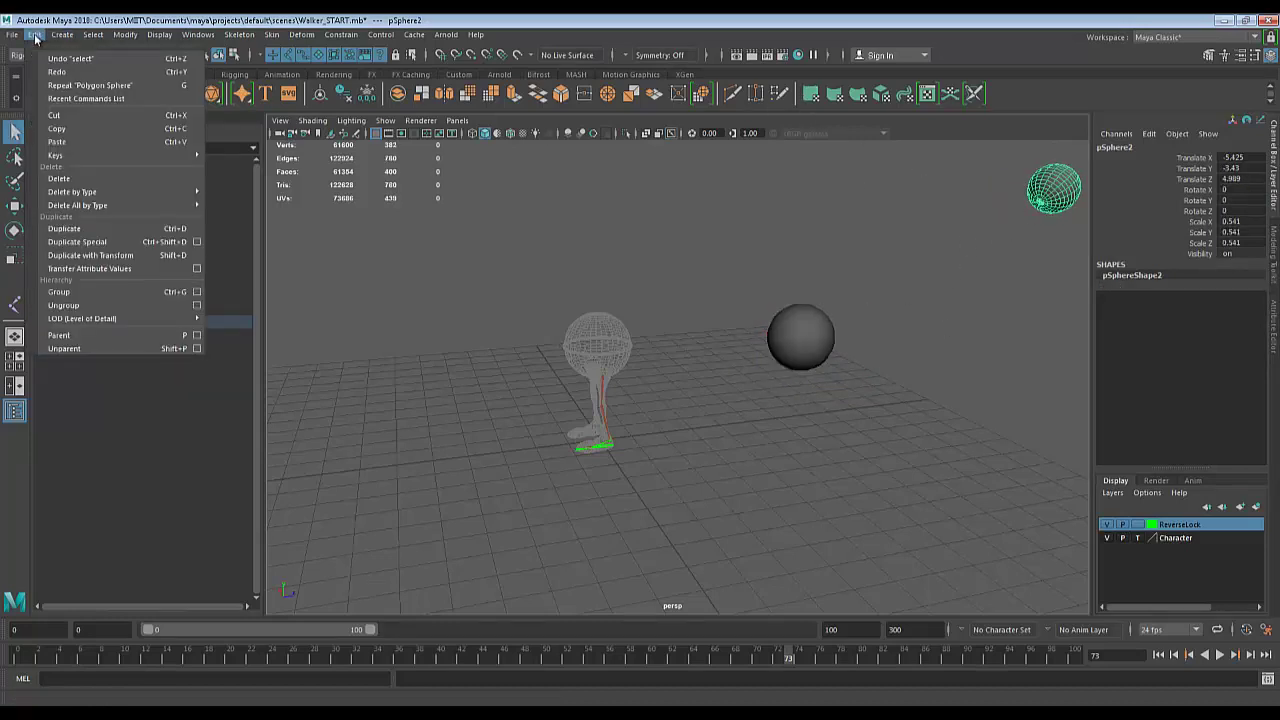
pyautogui.click(155, 348)
pyautogui.click(922, 455)
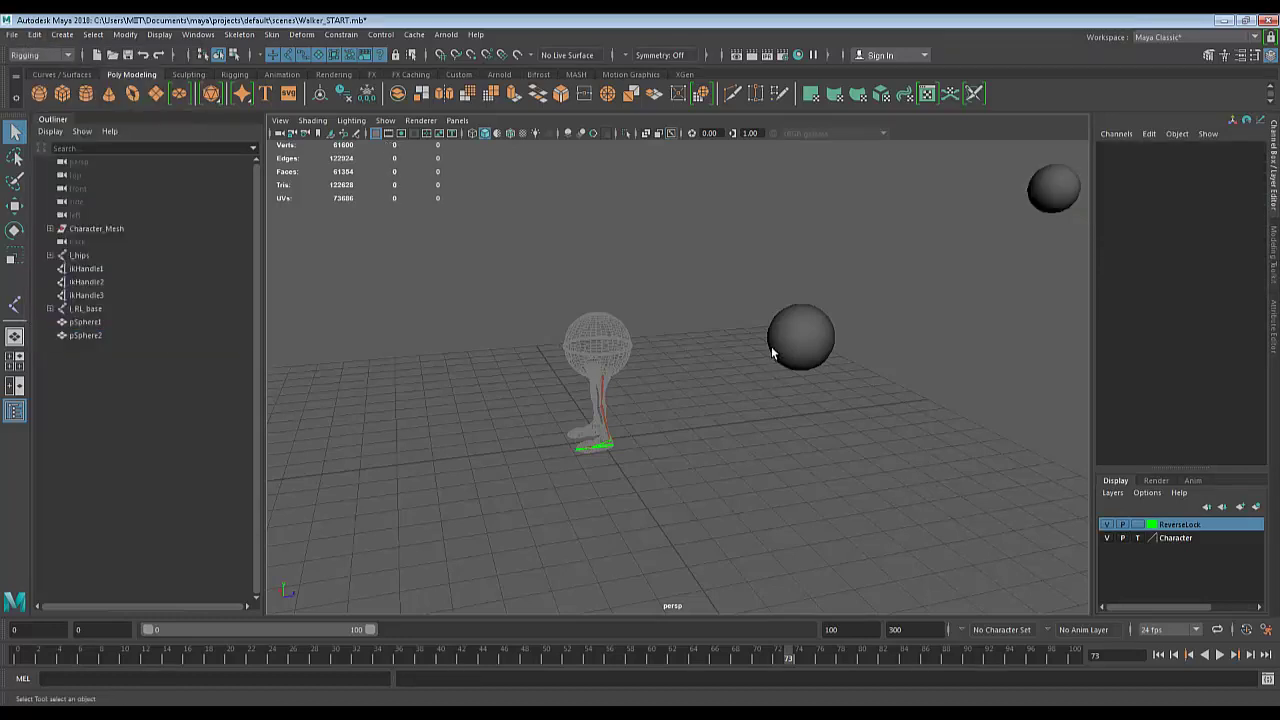
pyautogui.click(773, 350)
pyautogui.click(1050, 204)
pyautogui.click(805, 342)
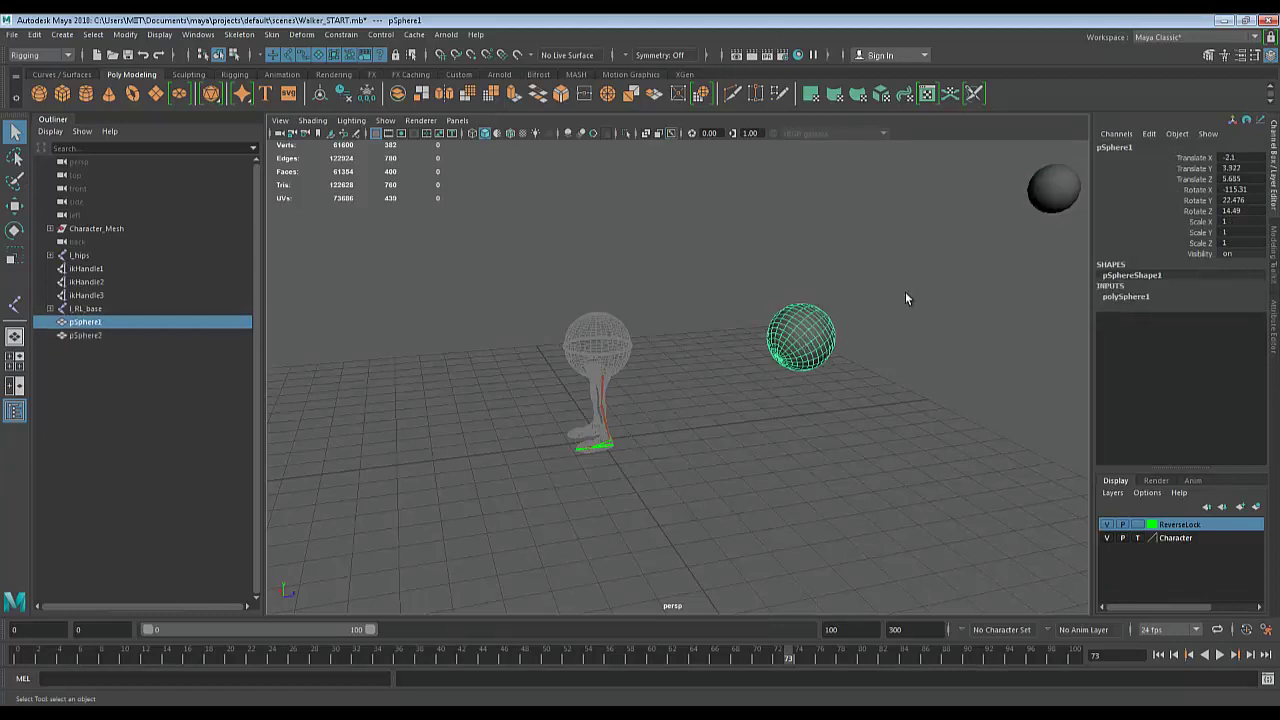
# Delete both demonstration spheres, pSphere1 and pSphere2, from the scene.
pyautogui.moveTo(767, 248); pyautogui.dragTo(982, 340)
pyautogui.keyDown('shift'); pyautogui.click(1050, 190); pyautogui.keyUp('shift')
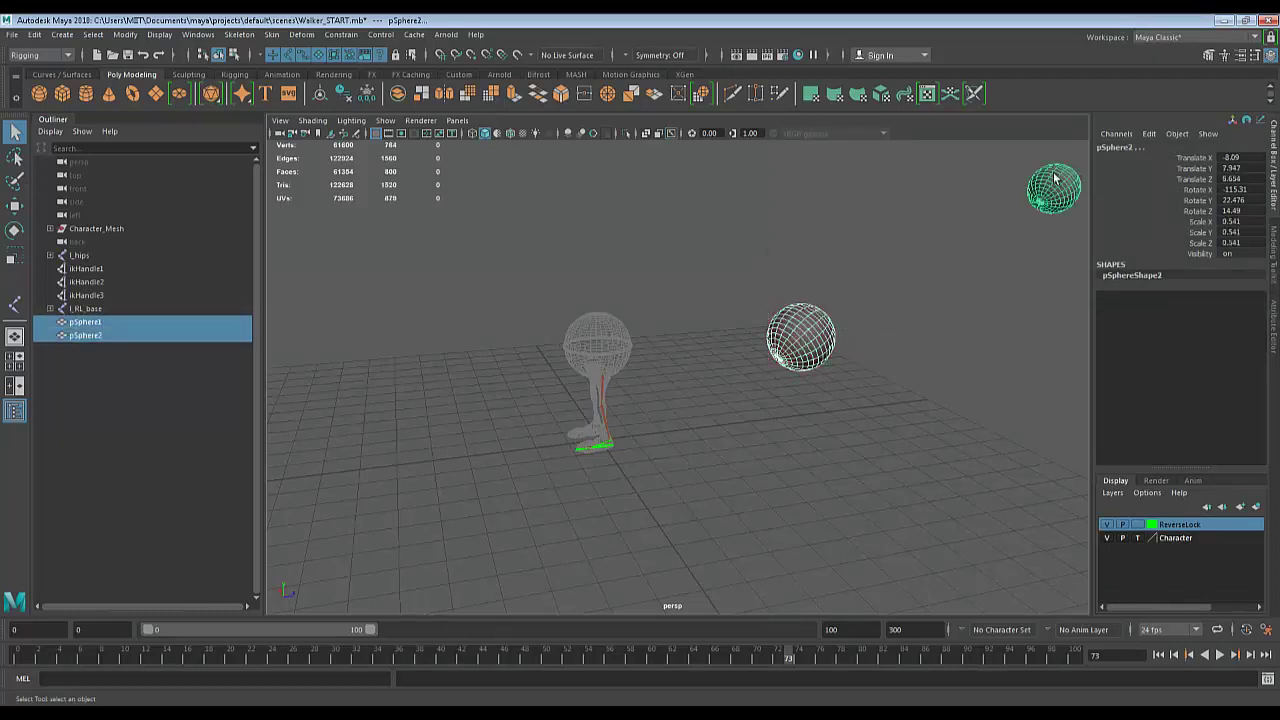
pyautogui.press('Delete')
# Examine ikHandle1 at the ankle and ikHandle2 at the ball of the foot against the reverse-foot joints they share positions with.
pyautogui.scroll(10, 924, 346)
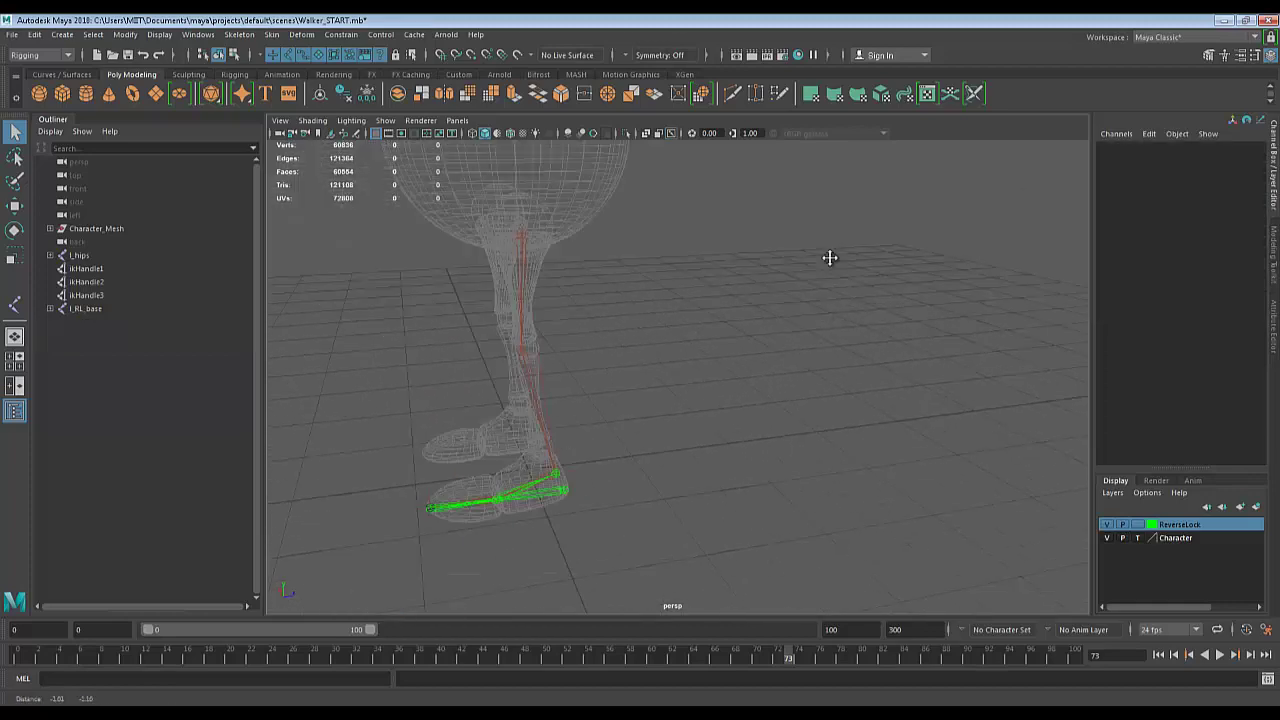
pyautogui.scroll(5, 862, 290)
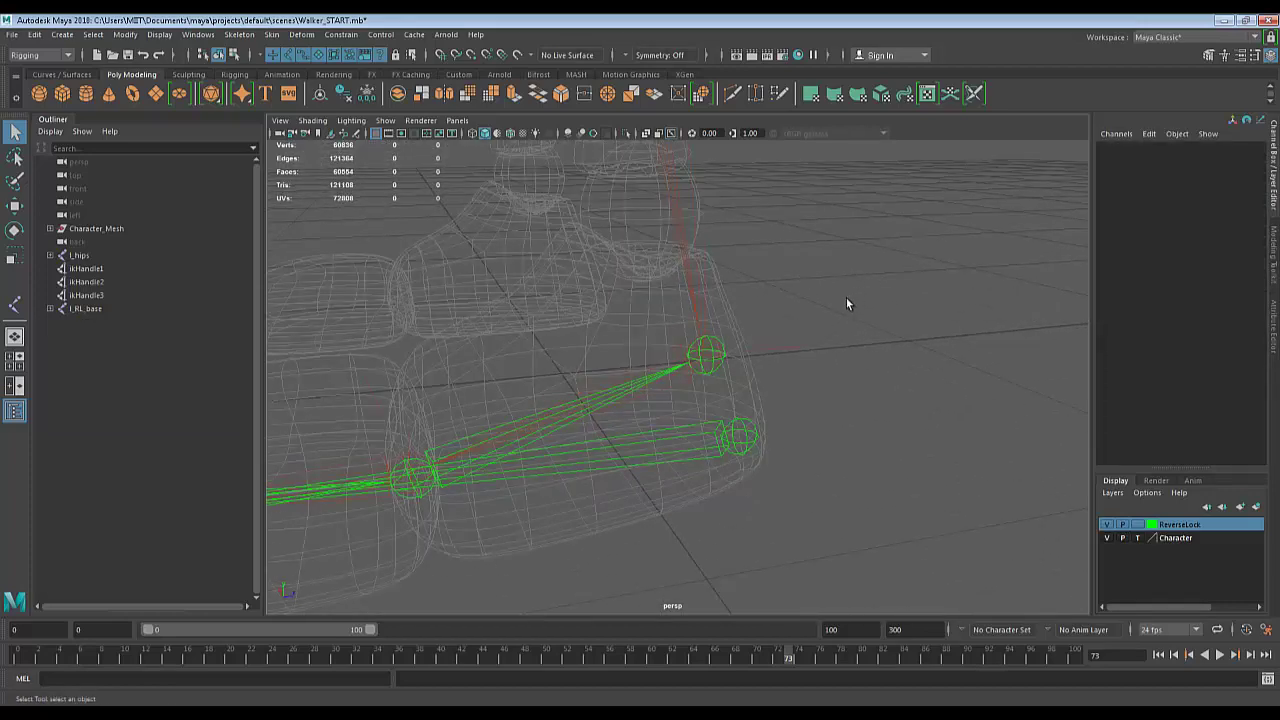
pyautogui.moveTo(792, 329); pyautogui.dragTo(787, 370)
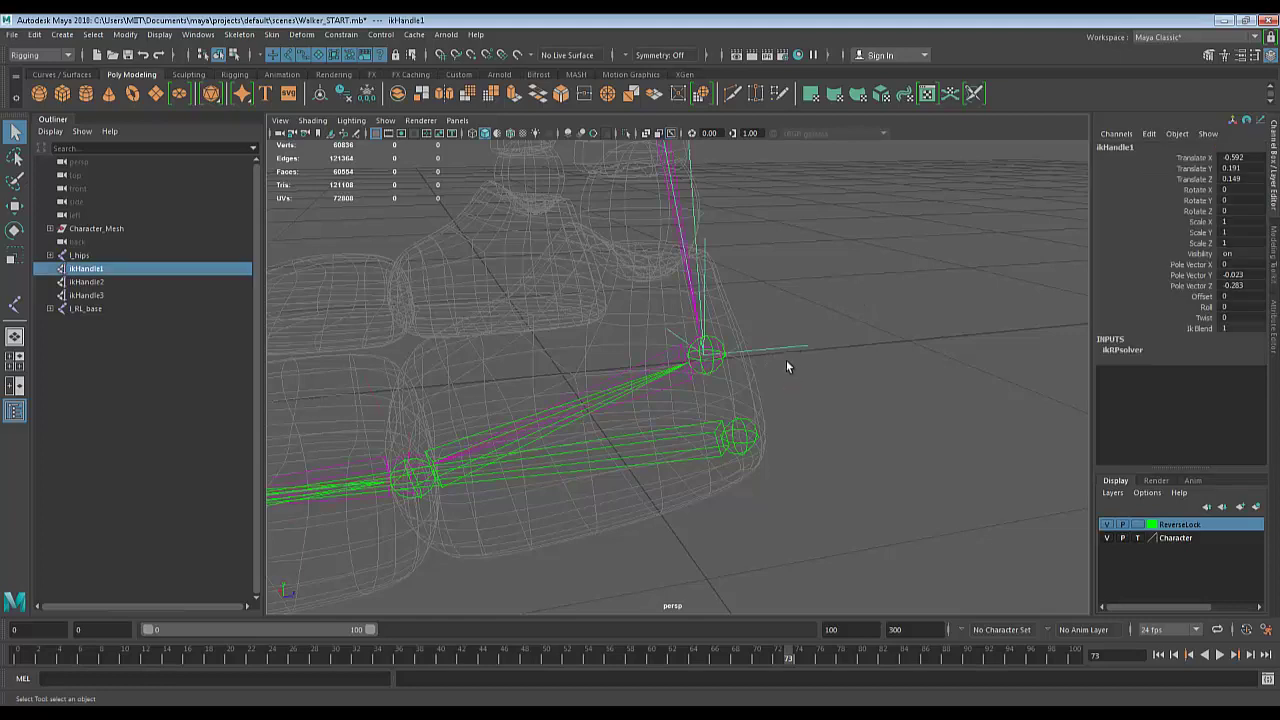
pyautogui.scroll(3, 785, 360)
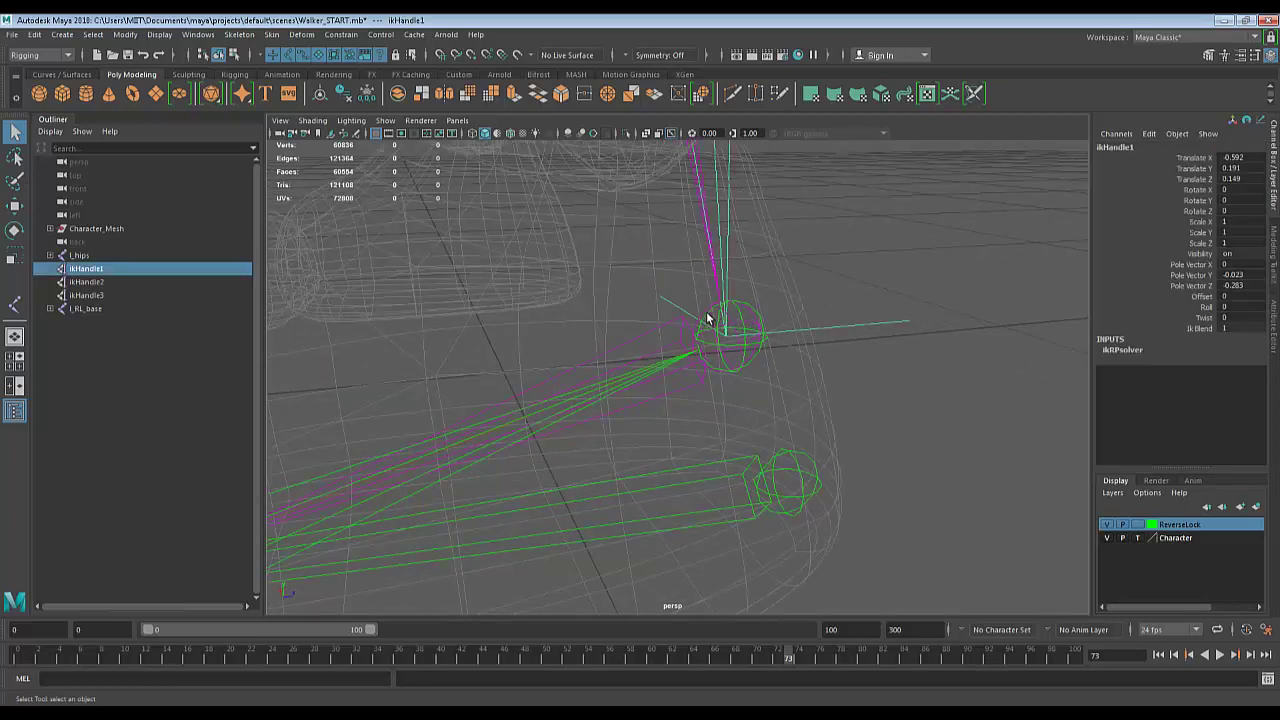
pyautogui.scroll(5, 712, 316)
pyautogui.scroll(-5, 714, 314)
pyautogui.keyDown('alt'); pyautogui.moveTo(704, 322); pyautogui.dragTo(508, 421); pyautogui.keyUp('alt')
pyautogui.click(448, 355)
pyautogui.keyDown('alt'); pyautogui.moveTo(448, 355); pyautogui.dragTo(854, 400); pyautogui.keyUp('alt')
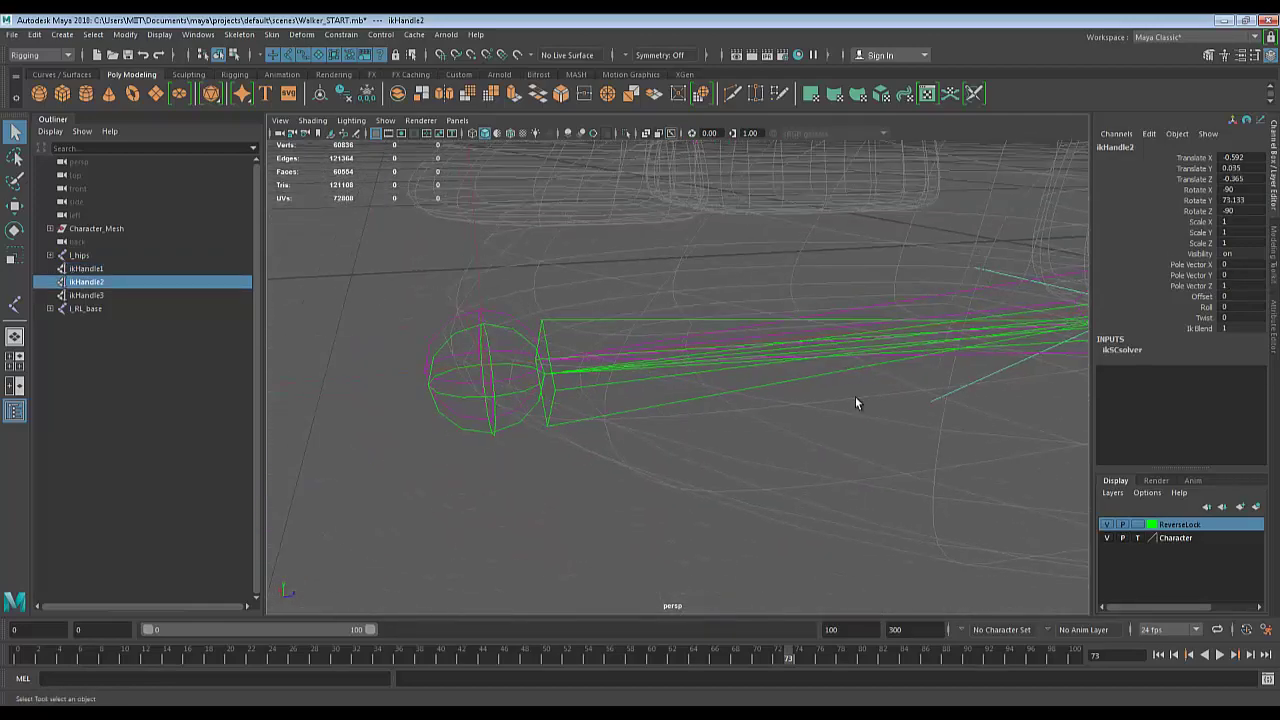
pyautogui.click(460, 355)
pyautogui.keyDown('alt'); pyautogui.moveTo(441, 350); pyautogui.dragTo(826, 466); pyautogui.keyUp('alt')
# Parent ikHandle1 to the ankle joint of the reverse-foot chain.
pyautogui.click(662, 412)
pyautogui.scroll(3, 778, 468)
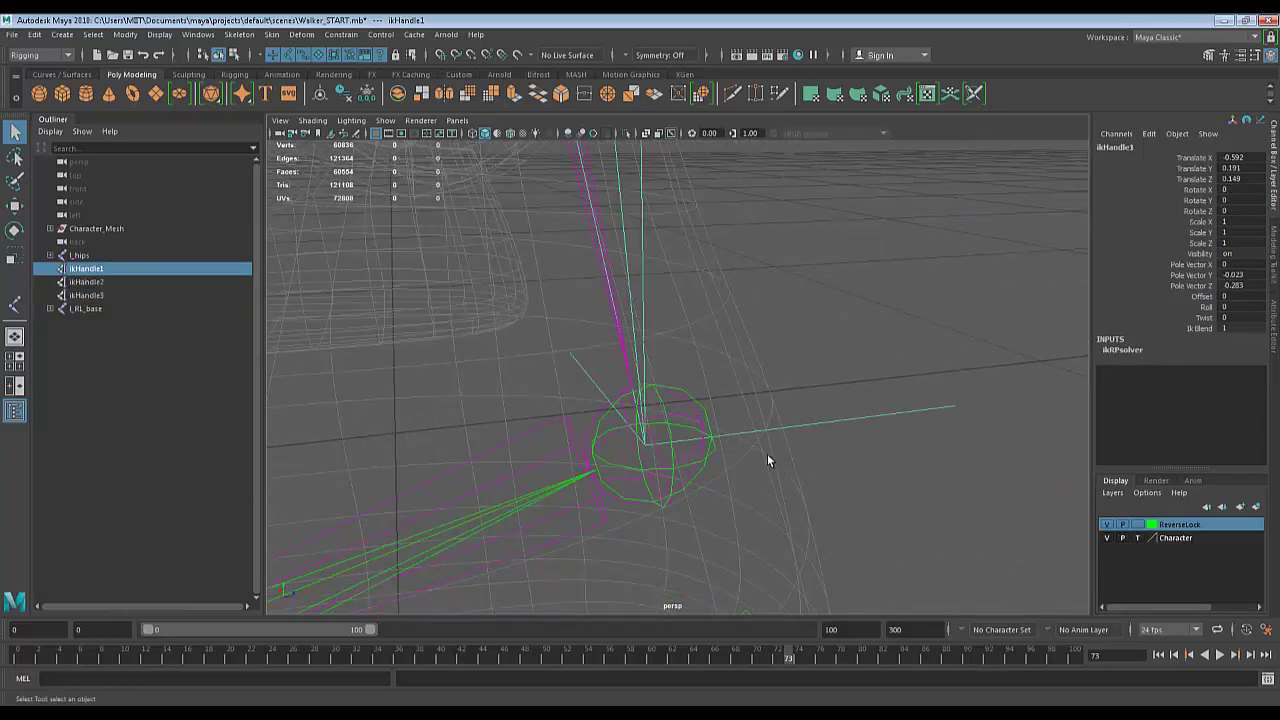
pyautogui.click(699, 409)
pyautogui.press('p')
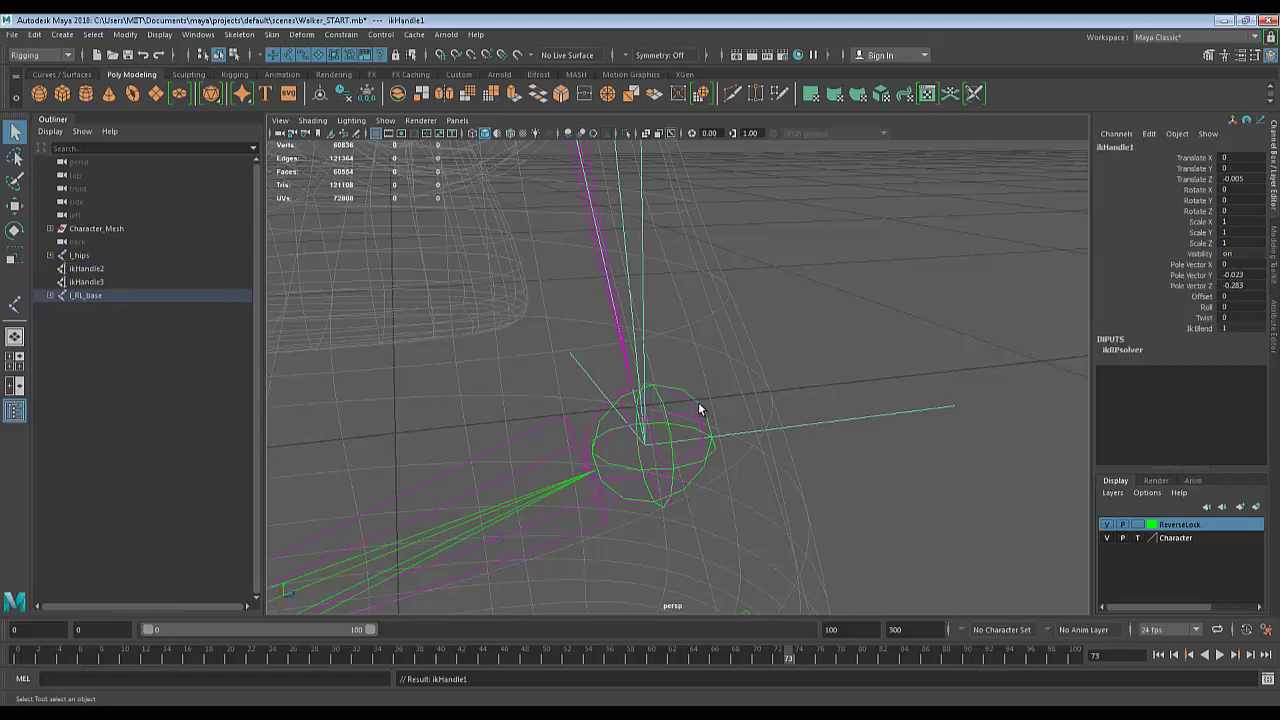
# Test the ankle link by lowering the l_hips joint to about Y 2.06, and undo the move.
pyautogui.scroll(-5, 700, 408)
pyautogui.scroll(-6, 714, 462)
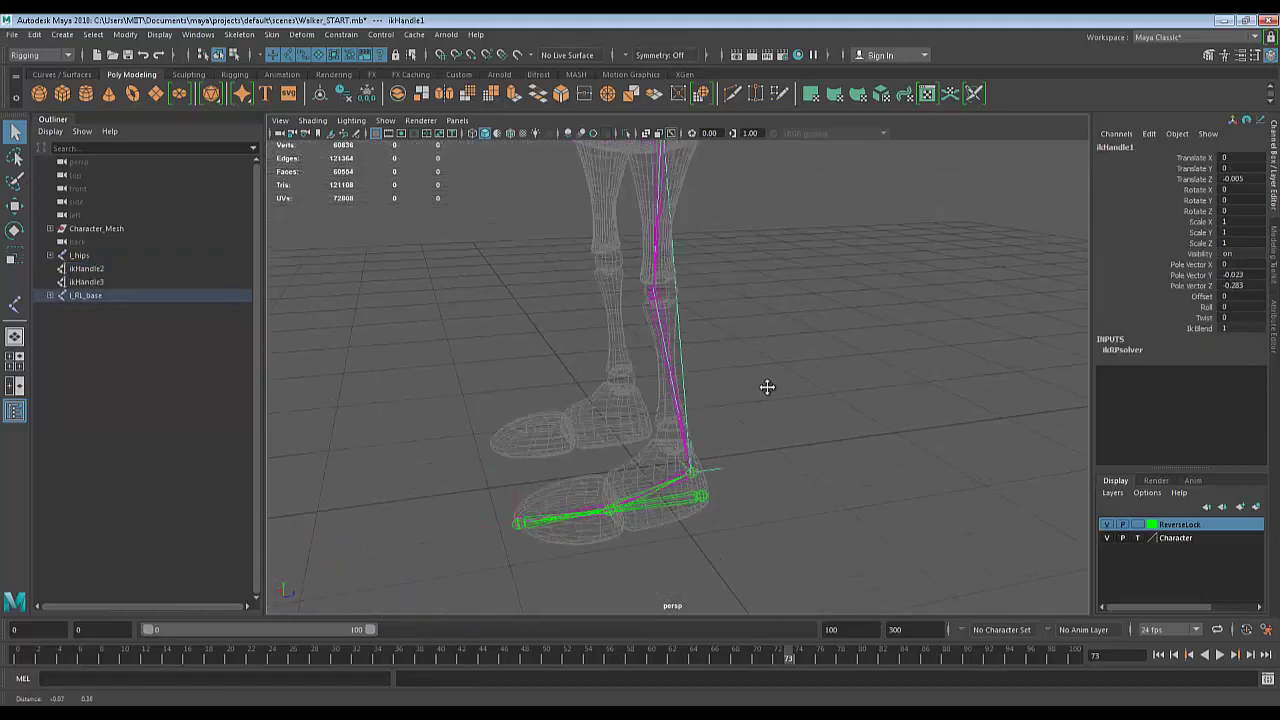
pyautogui.click(672, 264)
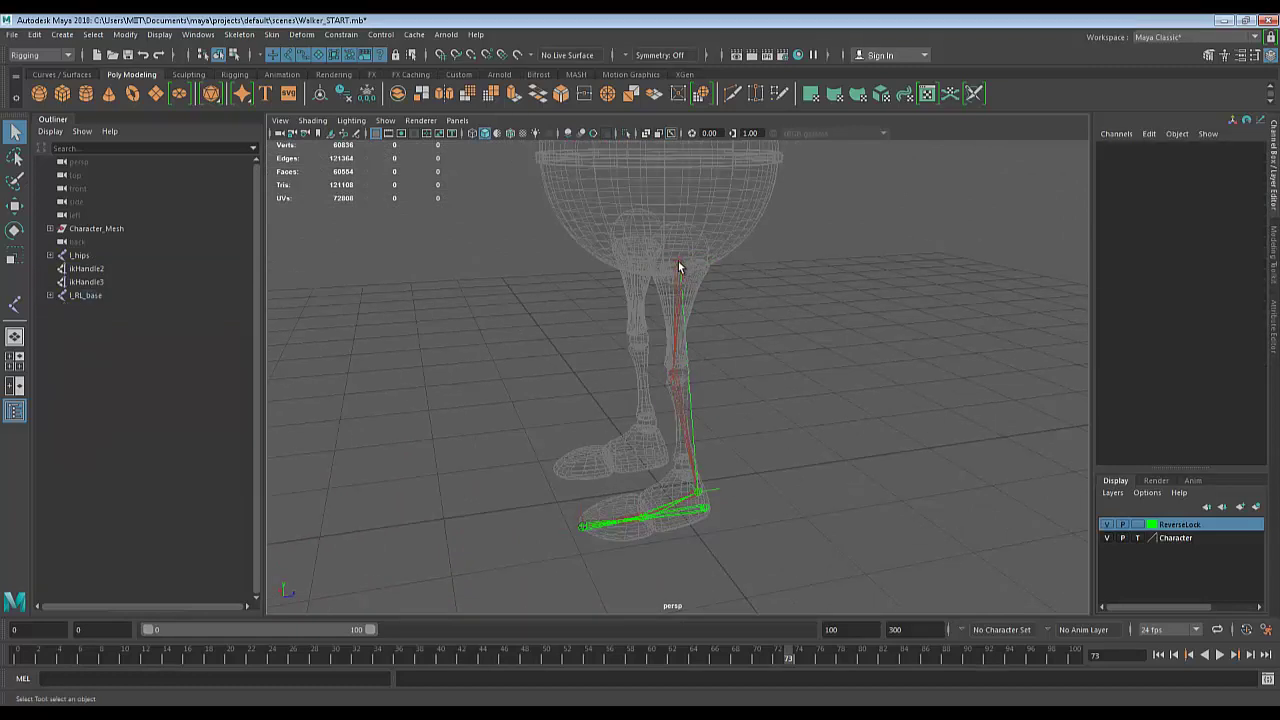
pyautogui.click(679, 260)
pyautogui.press('w')
pyautogui.moveTo(680, 205)
pyautogui.mouseDown()
pyautogui.moveTo(680, 245)
pyautogui.moveTo(680, 195)
pyautogui.moveTo(680, 229)
pyautogui.mouseUp()
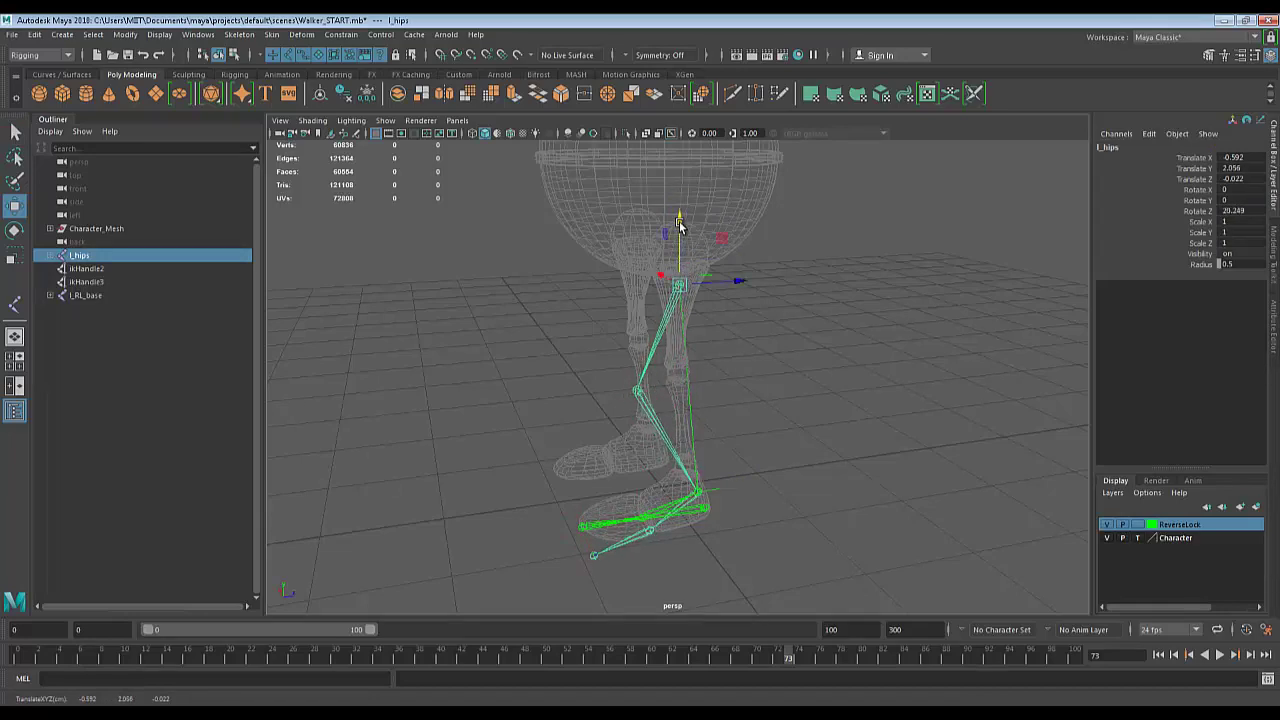
pyautogui.hotkey('ctrl', 'z')
# Parent ikHandle2 at the ball of the foot to the reverse-foot joint l_RL_foot.
pyautogui.keyDown('alt'); pyautogui.moveTo(751, 513); pyautogui.dragTo(763, 363, button='middle'); pyautogui.keyUp('alt')
pyautogui.scroll(8, 763, 363)
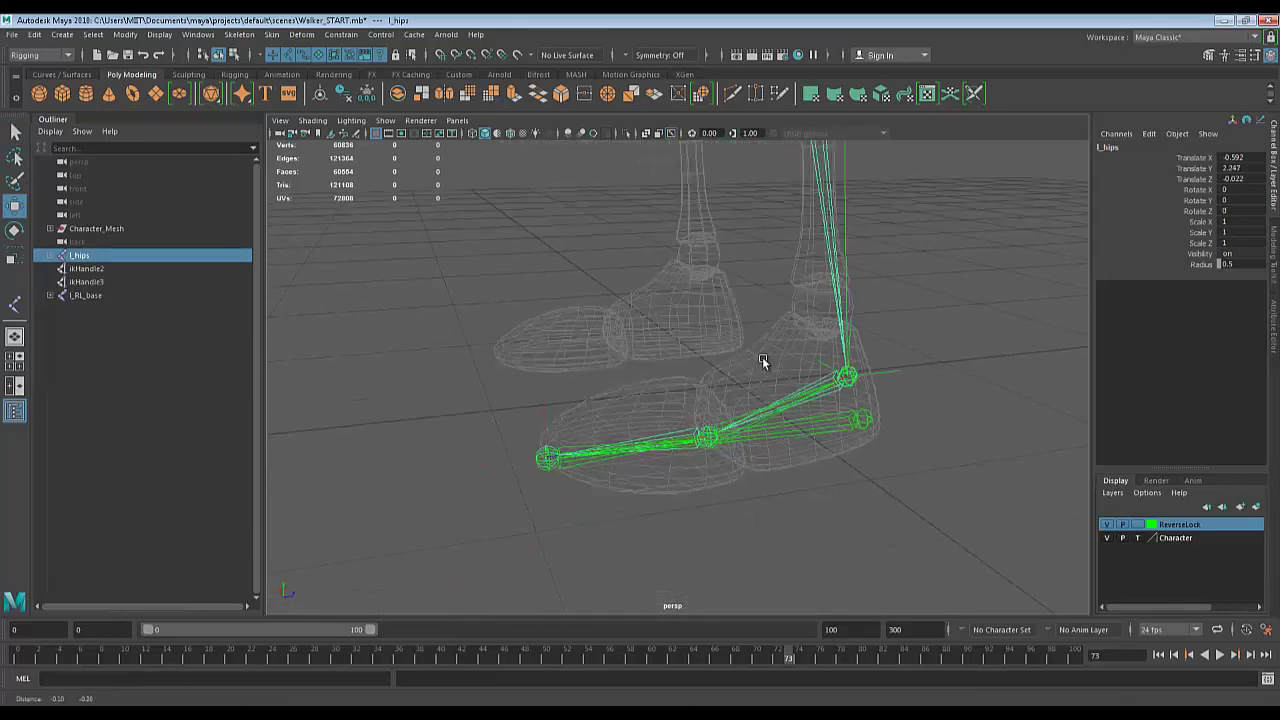
pyautogui.click(763, 401)
pyautogui.scroll(10, 765, 403)
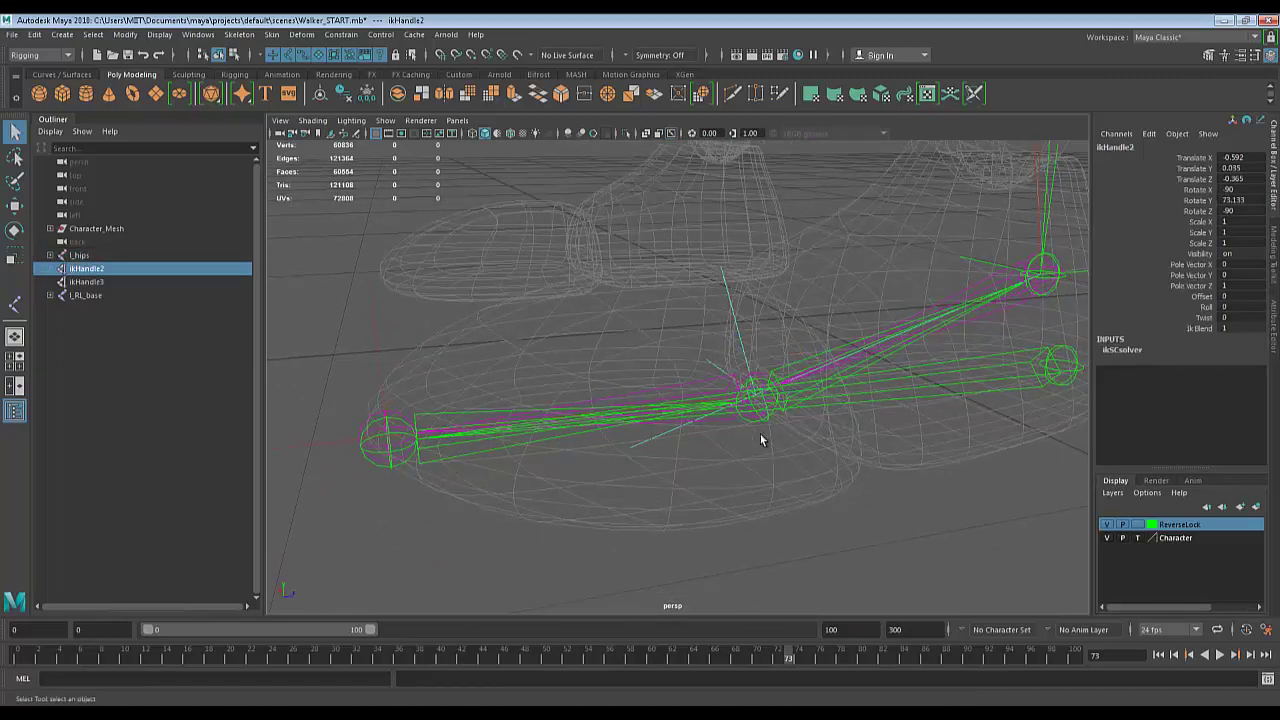
pyautogui.keyDown('alt'); pyautogui.moveTo(775, 396); pyautogui.dragTo(632, 404); pyautogui.keyUp('alt')
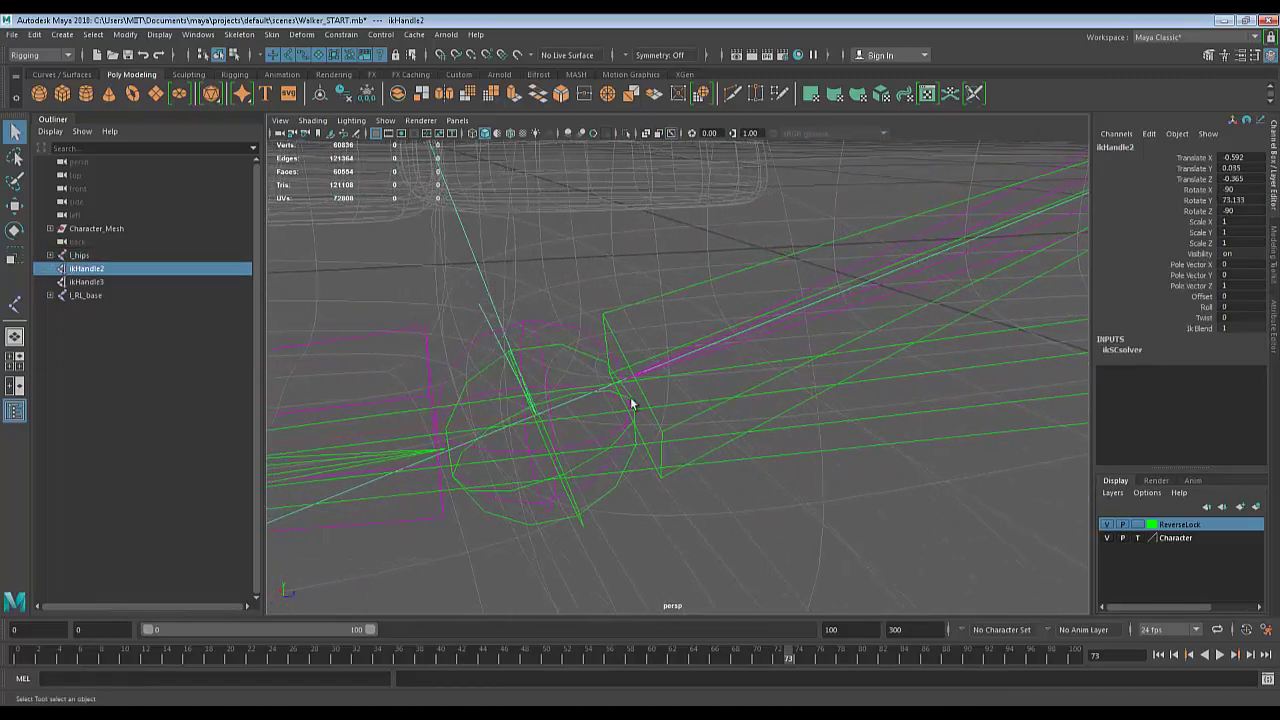
pyautogui.click(556, 343)
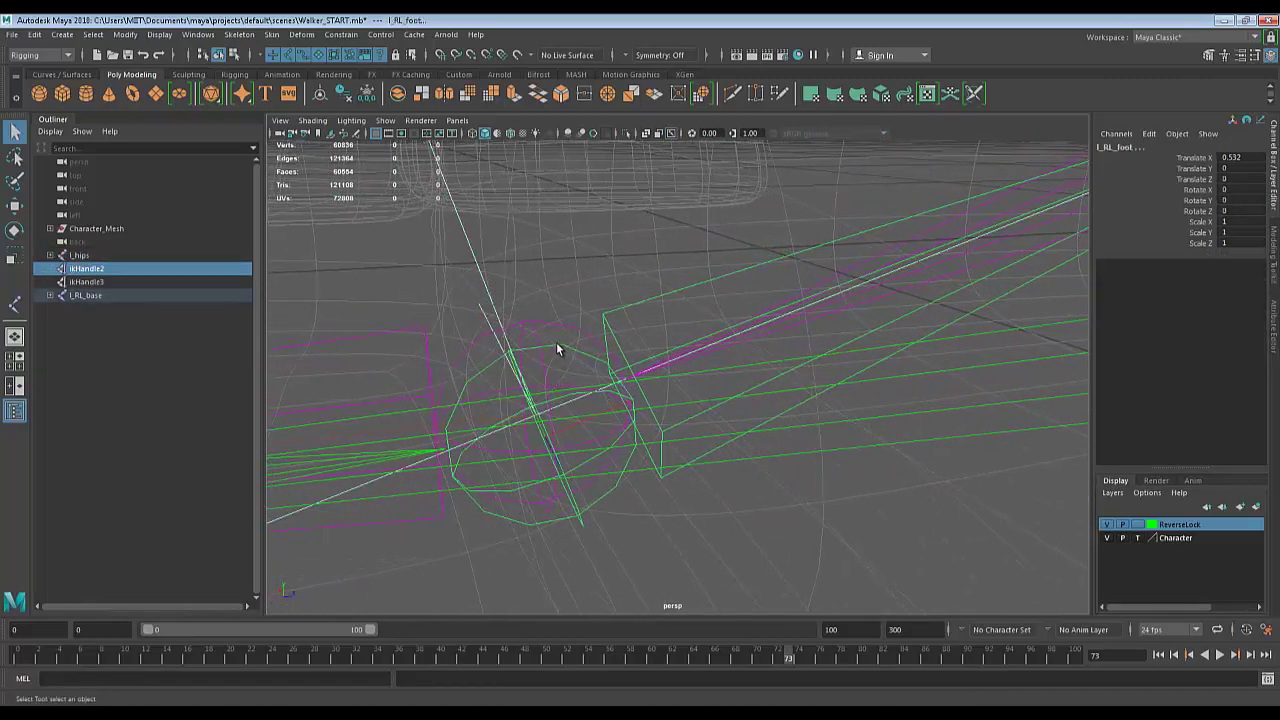
pyautogui.press('p')
# Parent ikHandle3 at the toe tip to the reverse-foot joint l_RL_toe.
pyautogui.keyDown('alt'); pyautogui.moveTo(556, 342); pyautogui.dragTo(826, 349); pyautogui.keyUp('alt')
pyautogui.click(645, 354)
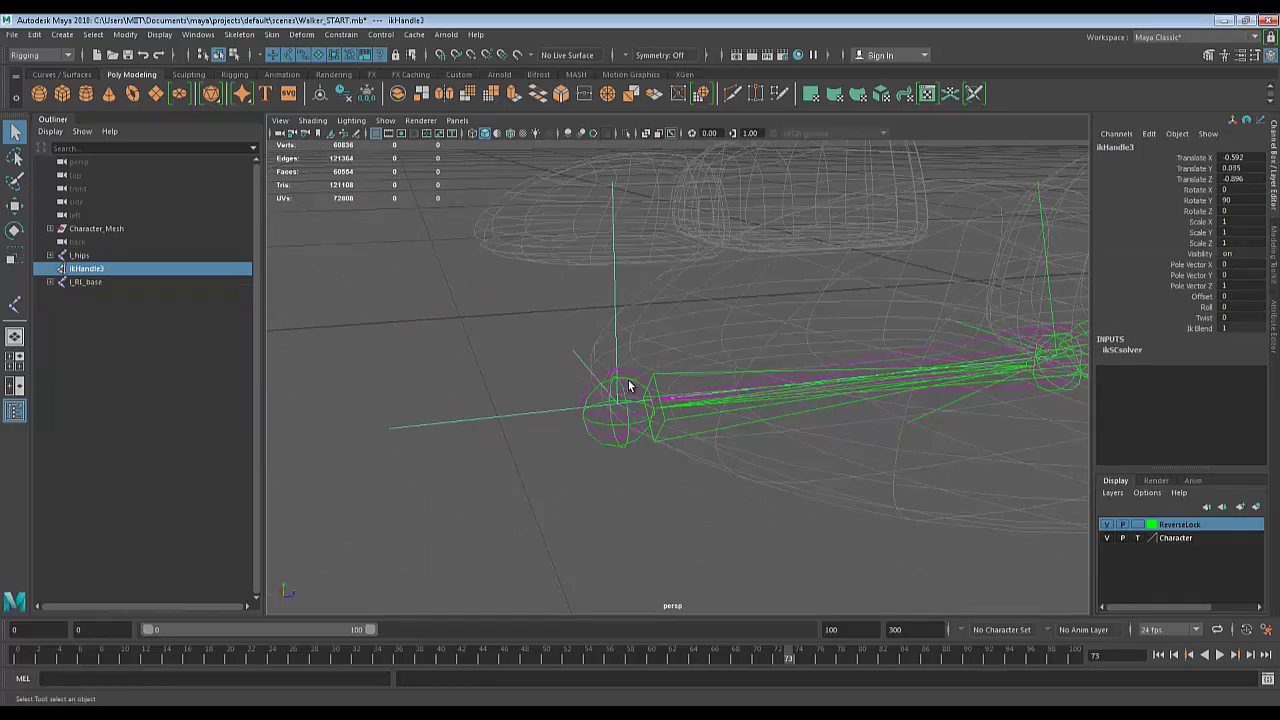
pyautogui.keyDown('shift'); pyautogui.click(632, 384); pyautogui.keyUp('shift')
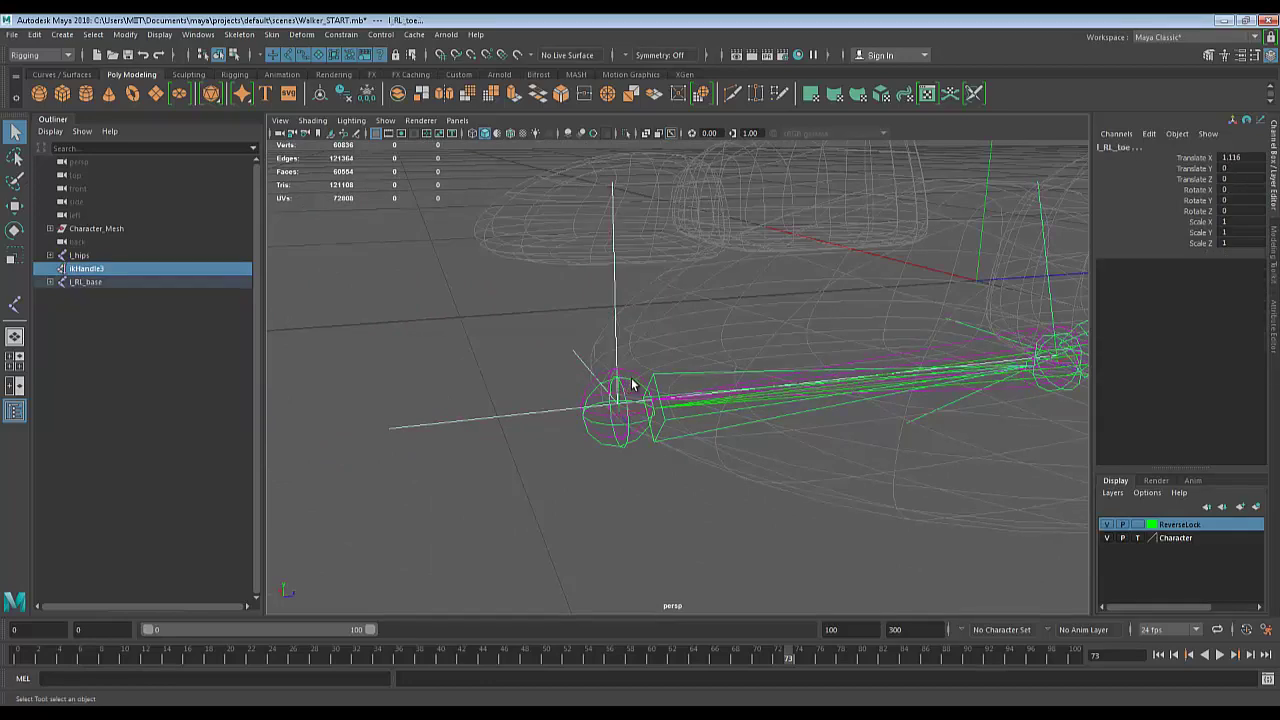
pyautogui.press('p')
# Test the planted foot by lowering the l_hips joint to about Y 1.83.
pyautogui.scroll(-9, 792, 310)
pyautogui.keyDown('alt'); pyautogui.moveTo(792, 310); pyautogui.dragTo(813, 411, button='middle'); pyautogui.keyUp('alt')
pyautogui.scroll(-3, 813, 411)
pyautogui.keyDown('alt'); pyautogui.moveTo(815, 331); pyautogui.dragTo(821, 383, button='middle'); pyautogui.keyUp('alt')
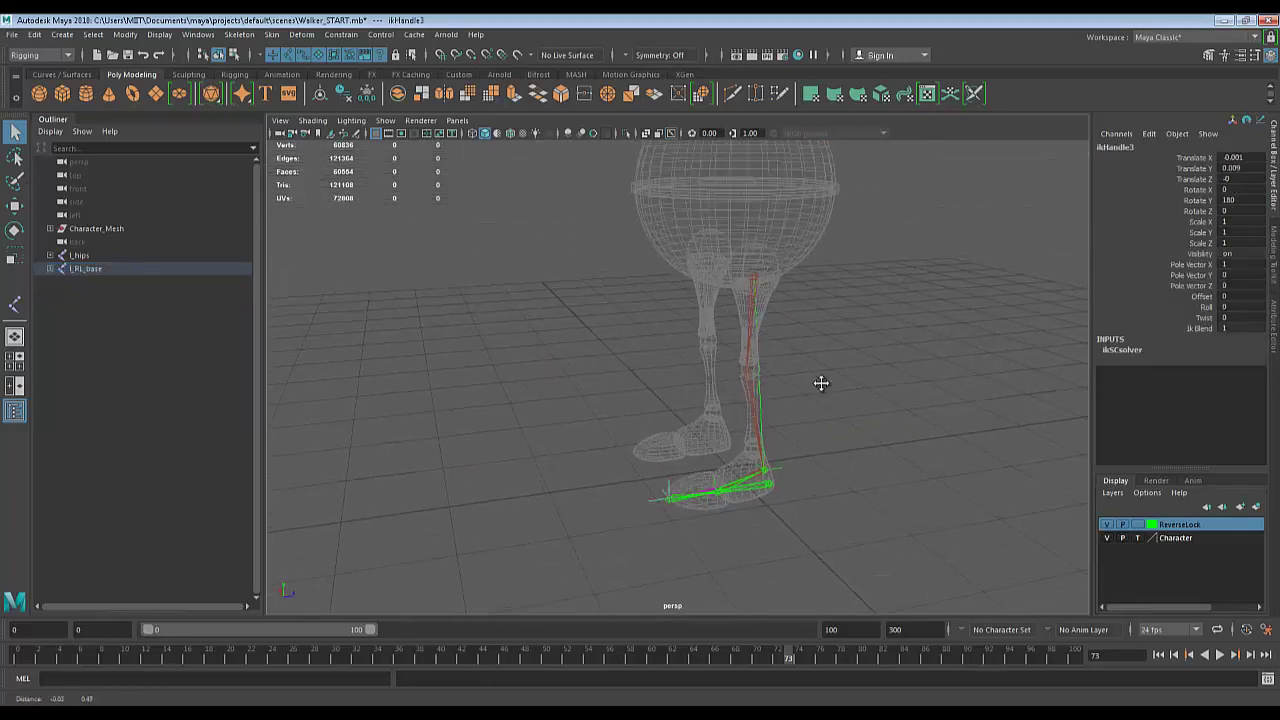
pyautogui.click(753, 272)
pyautogui.keyDown('alt'); pyautogui.moveTo(828, 320); pyautogui.dragTo(868, 330); pyautogui.keyUp('alt')
pyautogui.press('w')
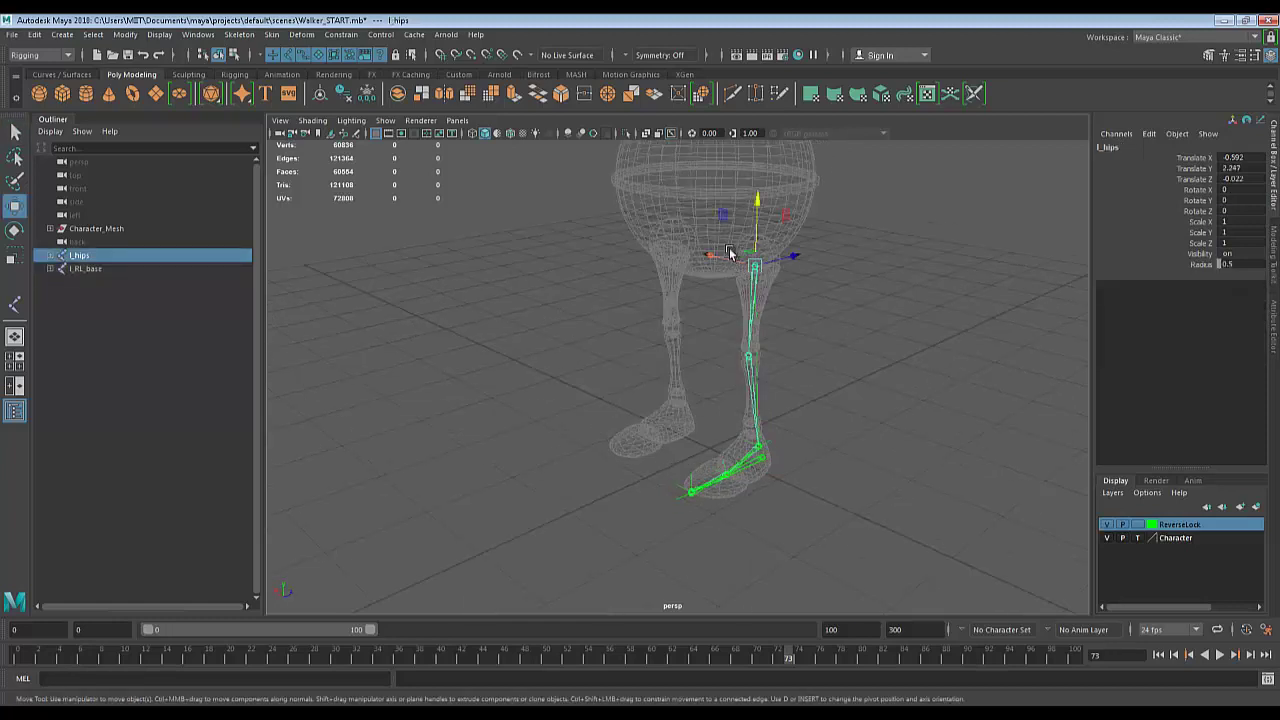
pyautogui.click(847, 343)
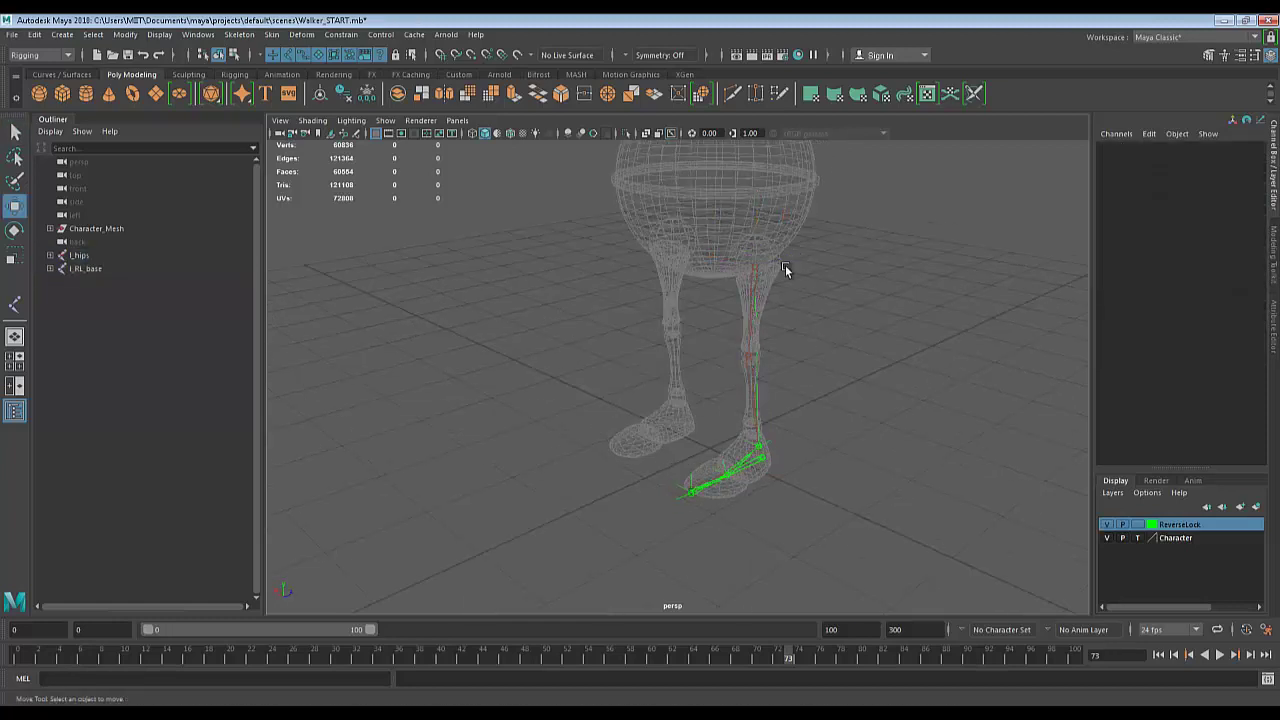
pyautogui.click(757, 261)
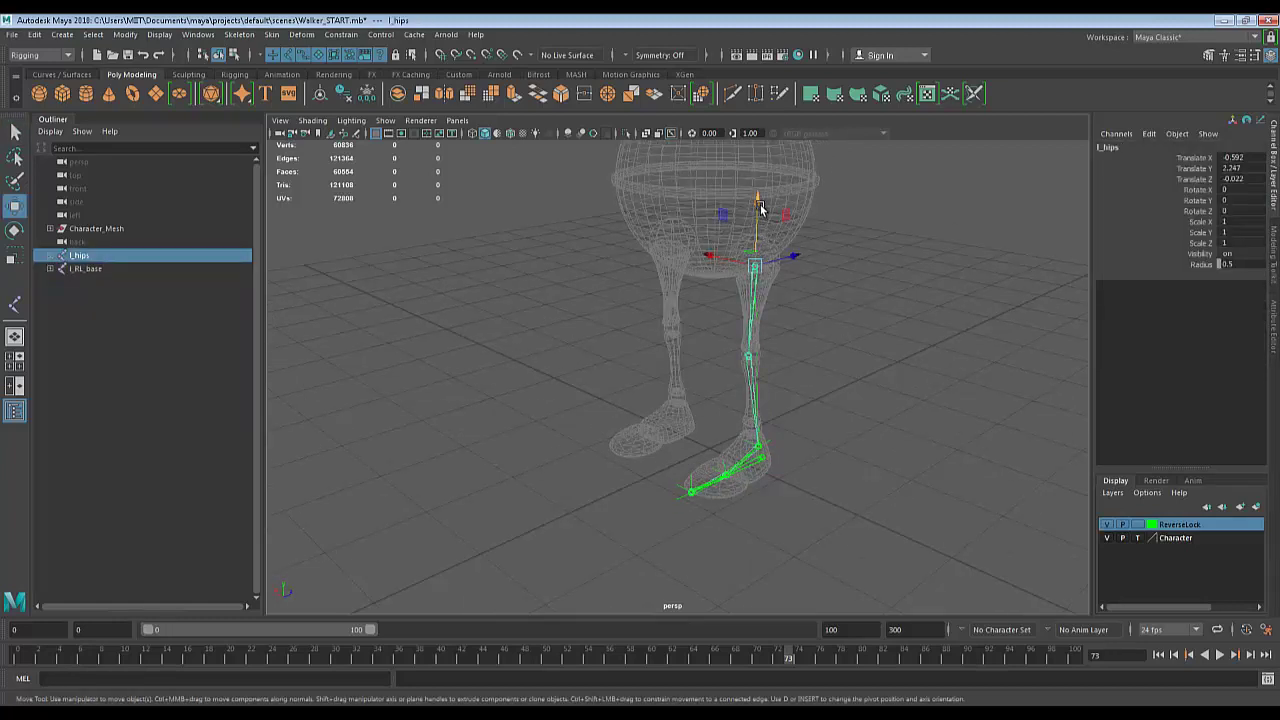
pyautogui.moveTo(758, 214); pyautogui.dragTo(757, 245)
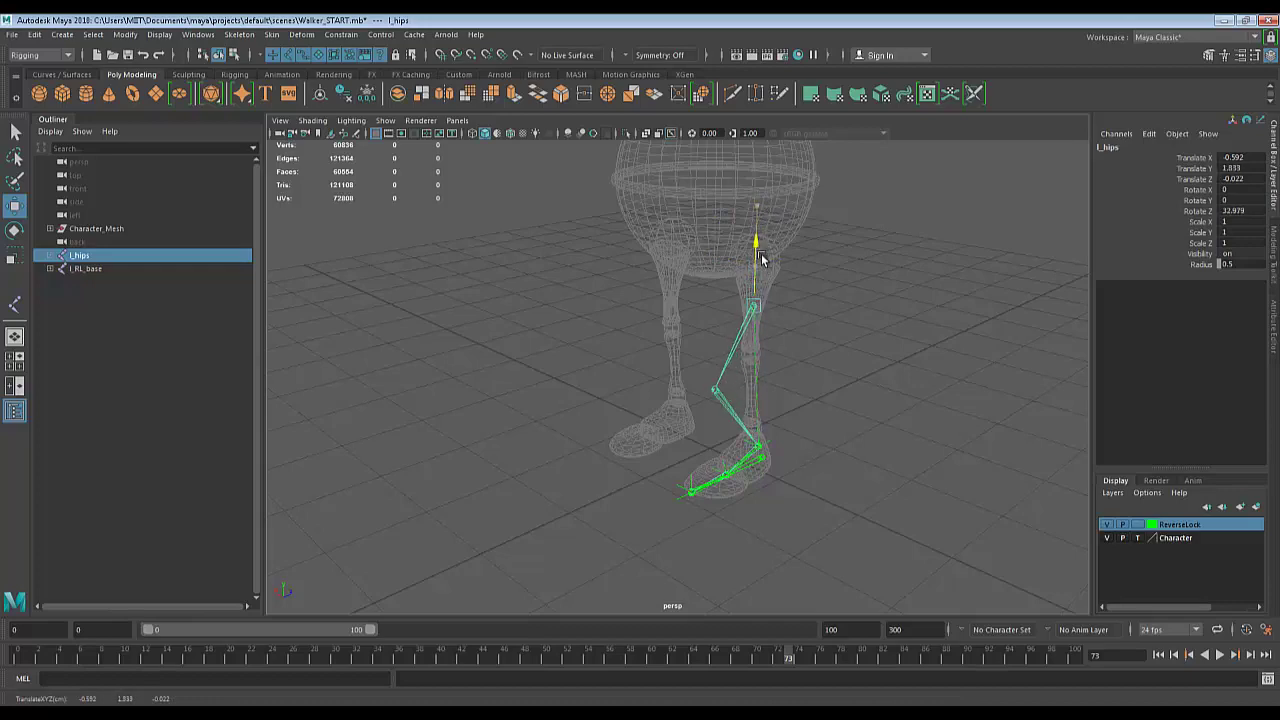
# Test the heel lift by rotating l_RL_foot to about 29 degrees in Z, undoing each trial rotation.
pyautogui.keyDown('alt'); pyautogui.moveTo(929, 366); pyautogui.dragTo(820, 456); pyautogui.keyUp('alt')
pyautogui.click(831, 437)
pyautogui.keyDown('alt'); pyautogui.moveTo(820, 456); pyautogui.dragTo(828, 380, button='right'); pyautogui.keyUp('alt')
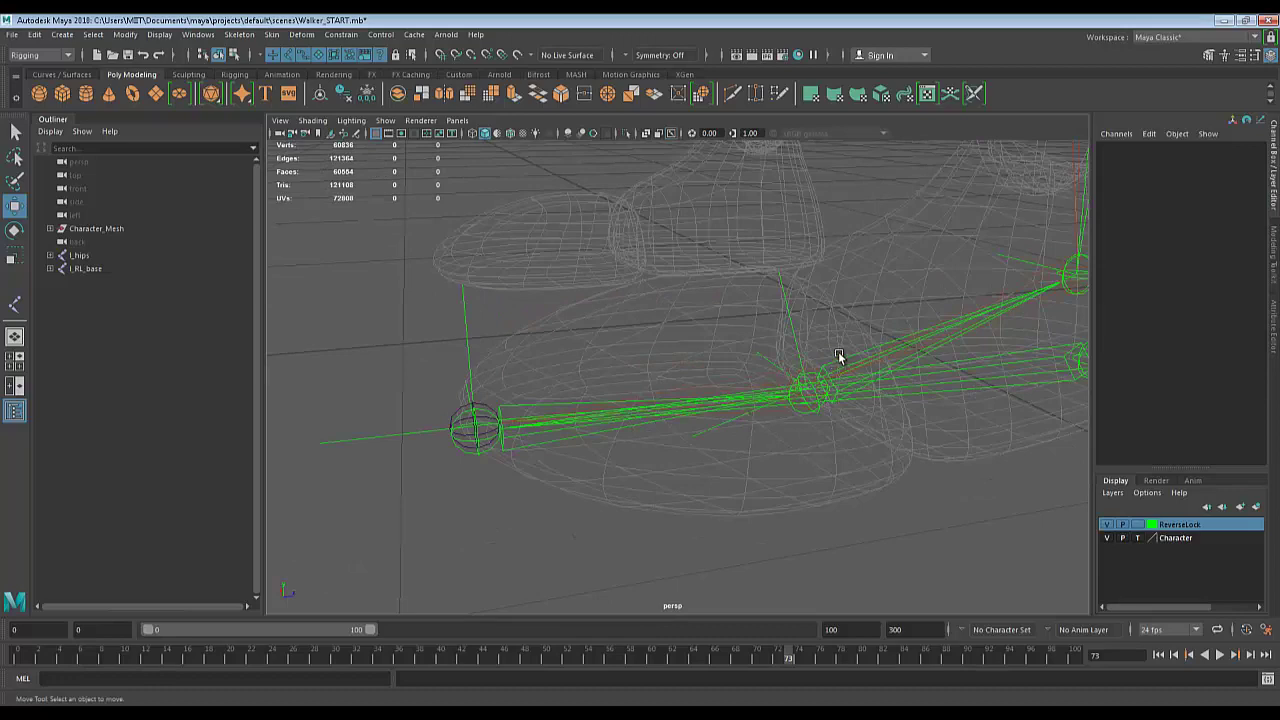
pyautogui.click(843, 362)
pyautogui.scroll(-2, 841, 360)
pyautogui.press('e')
pyautogui.scroll(-1, 812, 339)
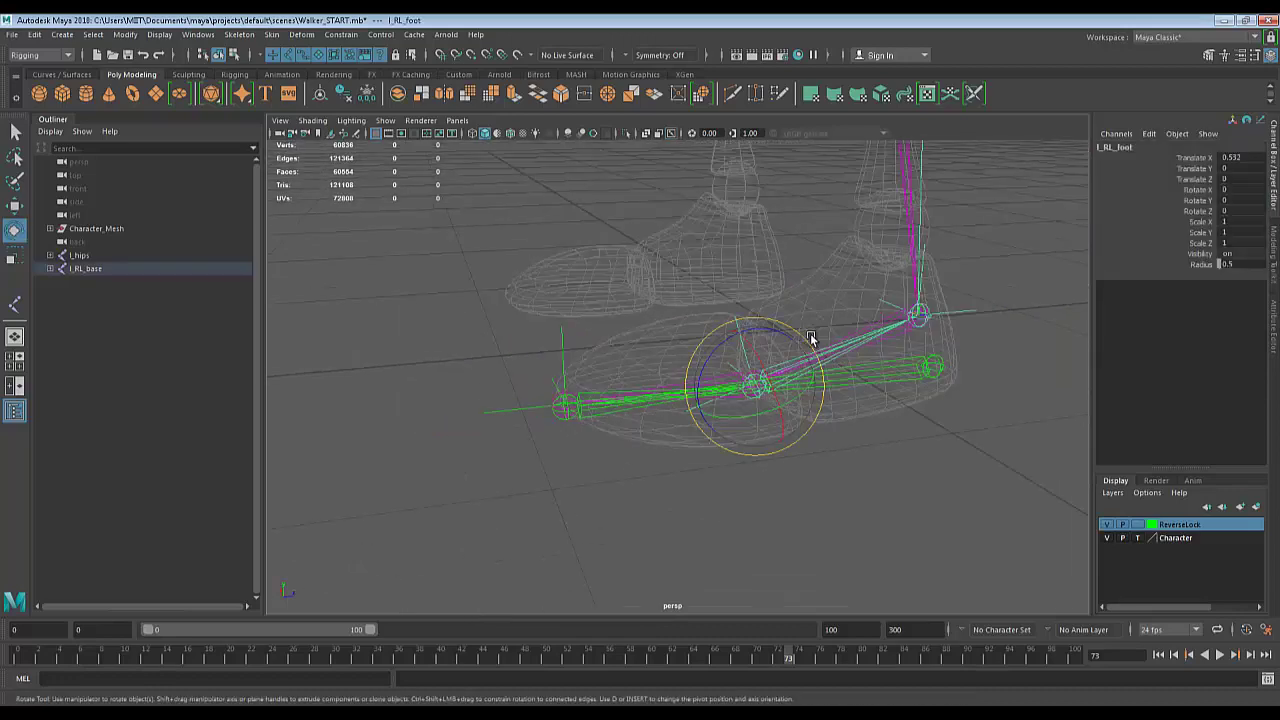
pyautogui.moveTo(760, 334); pyautogui.dragTo(737, 337)
pyautogui.scroll(-1, 755, 337)
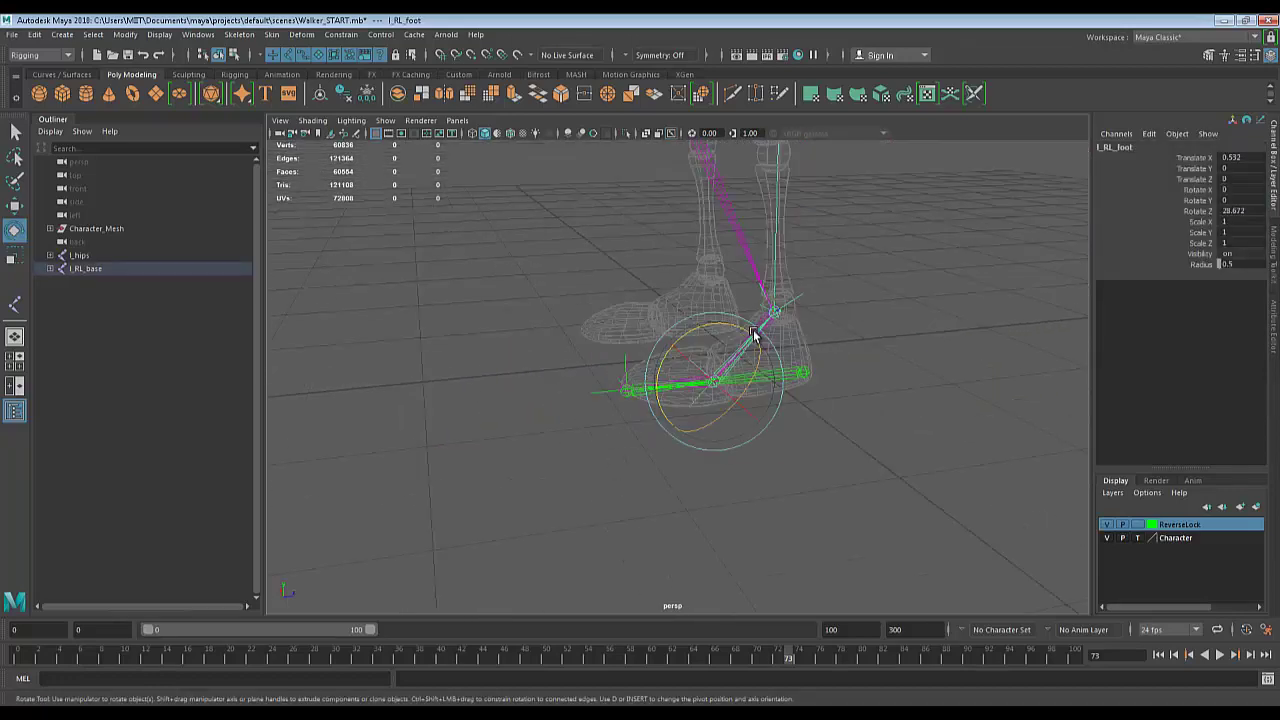
pyautogui.keyDown('alt'); pyautogui.moveTo(755, 337); pyautogui.dragTo(780, 443, button='middle'); pyautogui.keyUp('alt')
pyautogui.hotkey('ctrl', 'z')
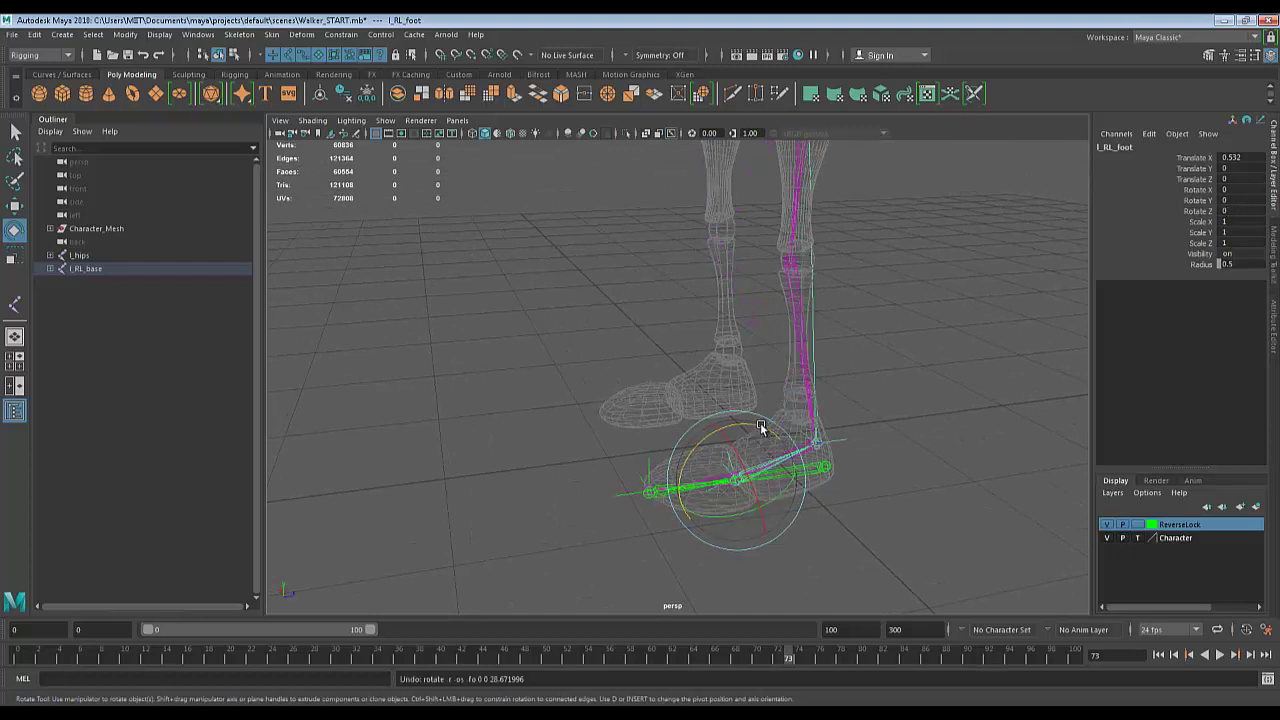
pyautogui.moveTo(760, 427)
pyautogui.mouseDown()
pyautogui.moveTo(727, 429)
pyautogui.moveTo(743, 433)
pyautogui.mouseUp()
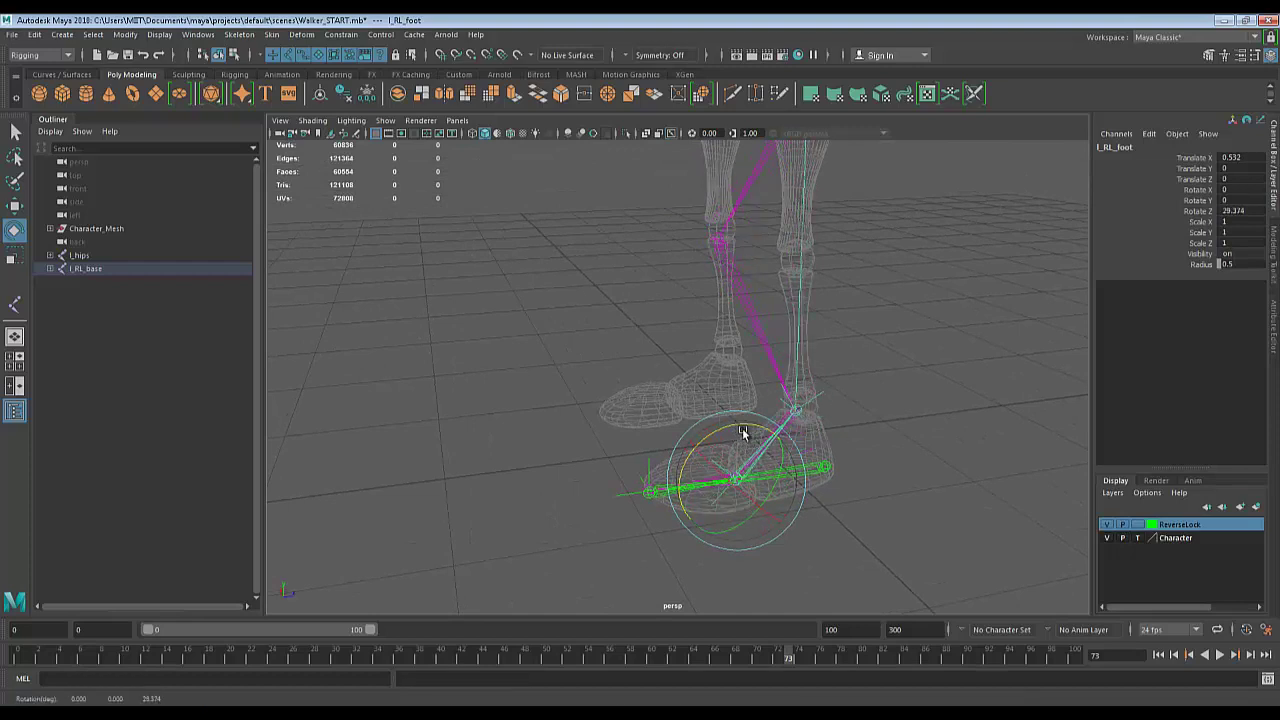
pyautogui.hotkey('ctrl', 'z')
# Test the toe pivot by rotating l_RL_toe to about 19 degrees in Z, and undo the rotations.
pyautogui.scroll(1, 645, 510)
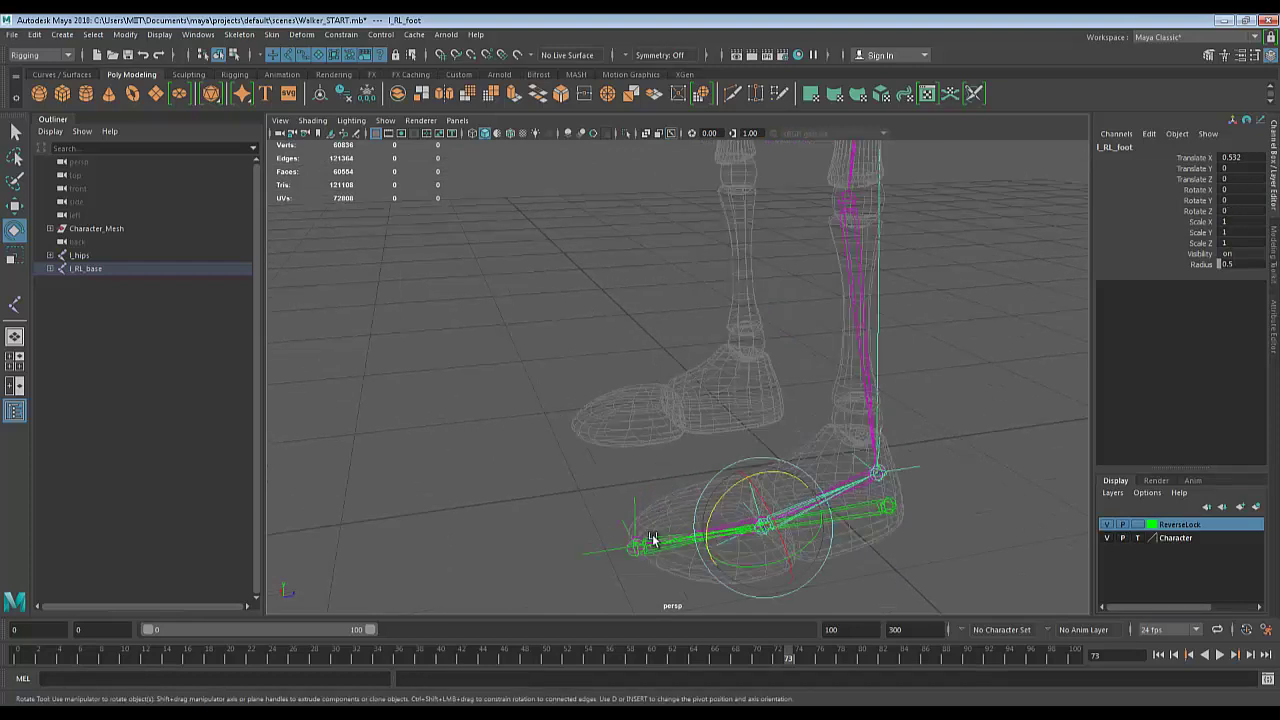
pyautogui.click(652, 540)
pyautogui.moveTo(660, 500); pyautogui.dragTo(631, 492)
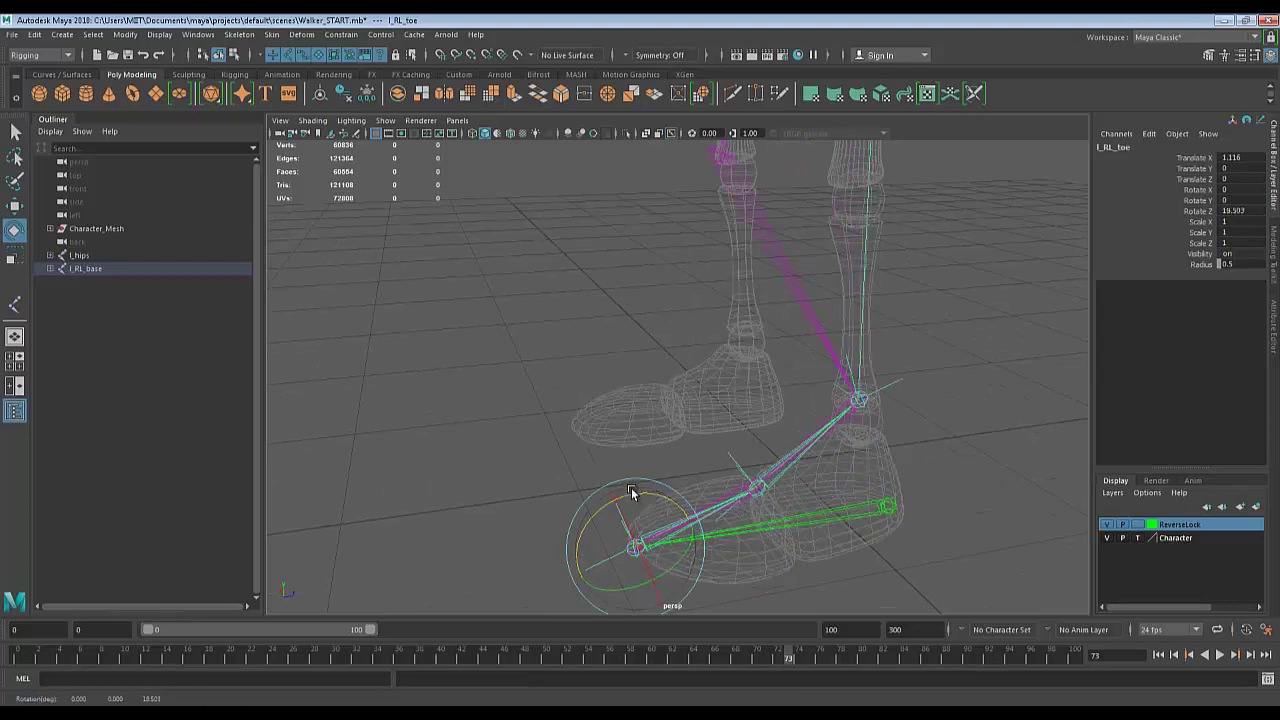
pyautogui.scroll(-2, 632, 492)
pyautogui.moveTo(668, 419)
pyautogui.mouseDown()
pyautogui.moveTo(686, 417)
pyautogui.moveTo(663, 406)
pyautogui.mouseUp()
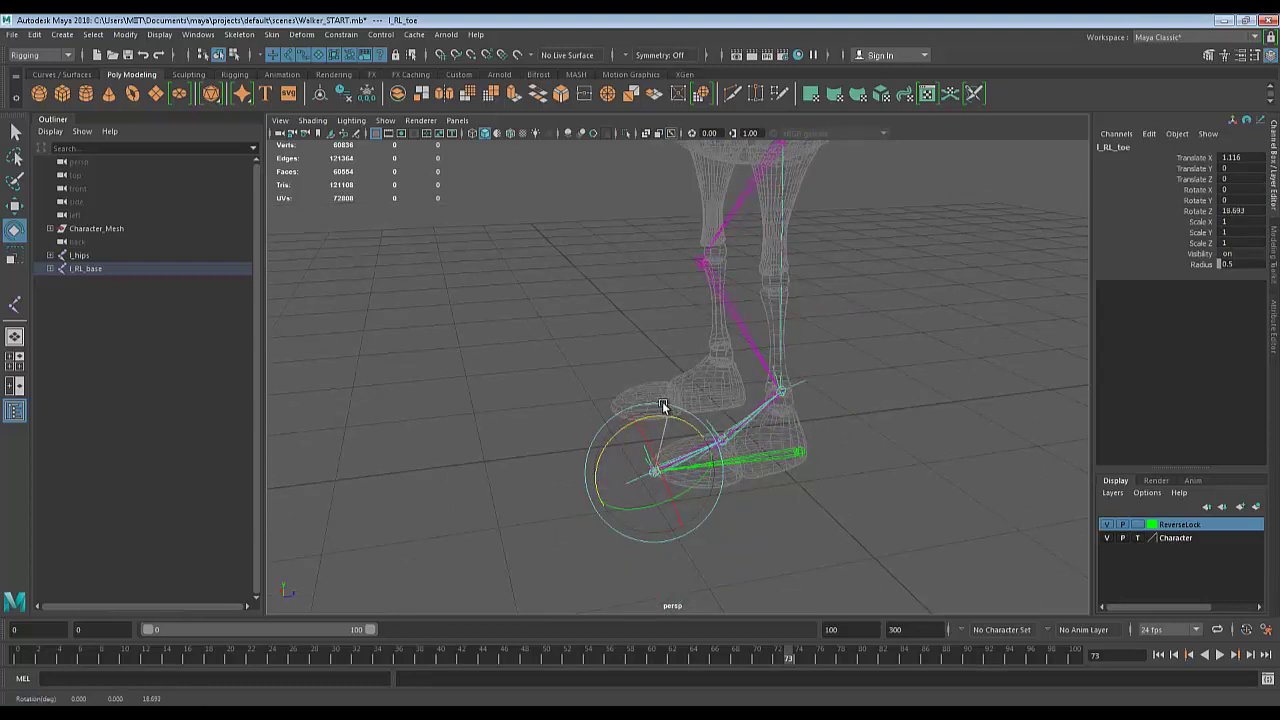
pyautogui.hotkey('ctrl', 'z')
pyautogui.hotkey('ctrl', 'z')
pyautogui.hotkey('ctrl', 'z')
pyautogui.hotkey('ctrl', 'z')
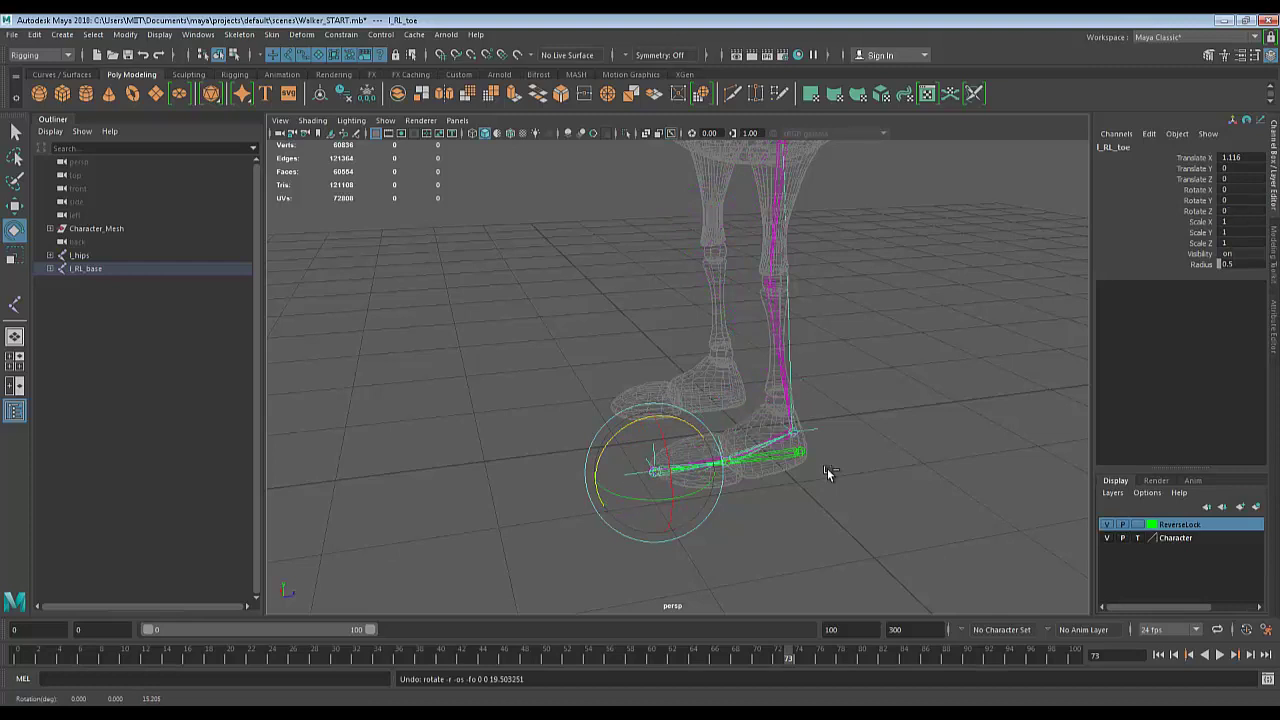
# Test the heel pivot by rotating l_RL_base to about 51 degrees in Z, and undo the rotations.
pyautogui.press('q')
pyautogui.click(801, 452)
pyautogui.press('e')
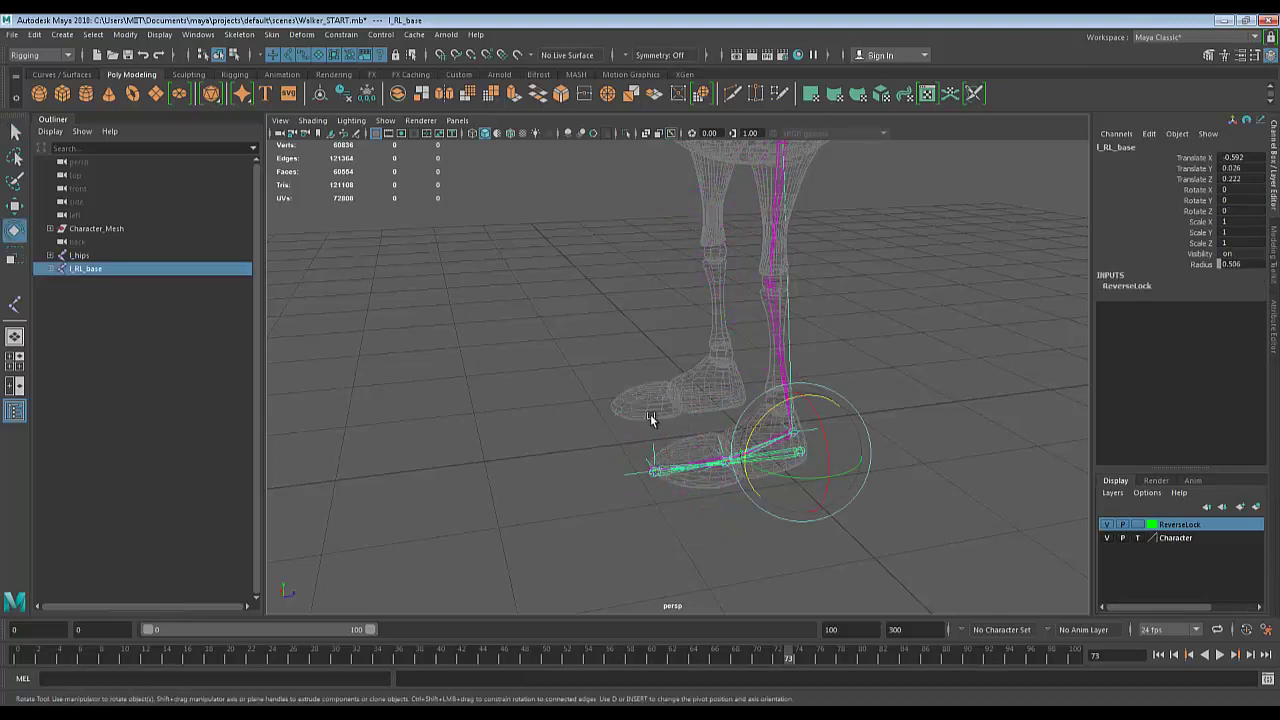
pyautogui.moveTo(766, 414); pyautogui.dragTo(820, 402)
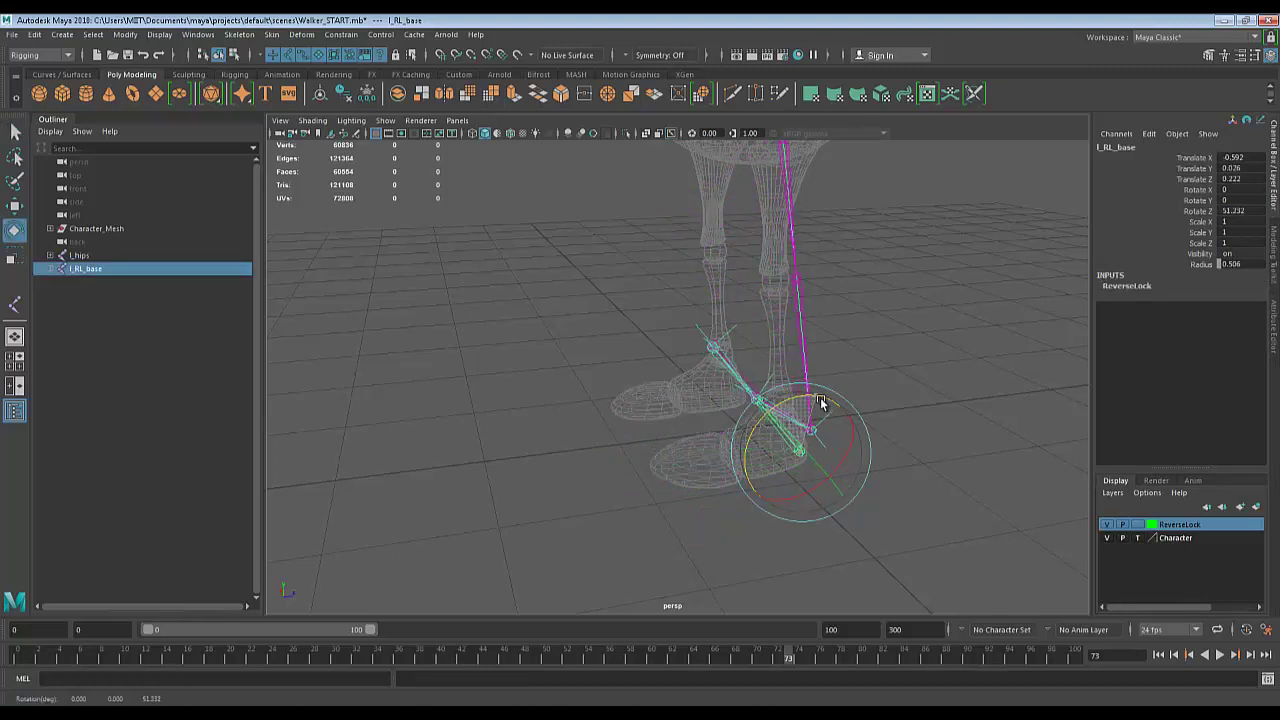
pyautogui.hotkey('ctrl', 'z')
pyautogui.hotkey('ctrl', 'z')
pyautogui.hotkey('ctrl', 'z')
pyautogui.hotkey('ctrl', 'z')
pyautogui.hotkey('ctrl', 'z')
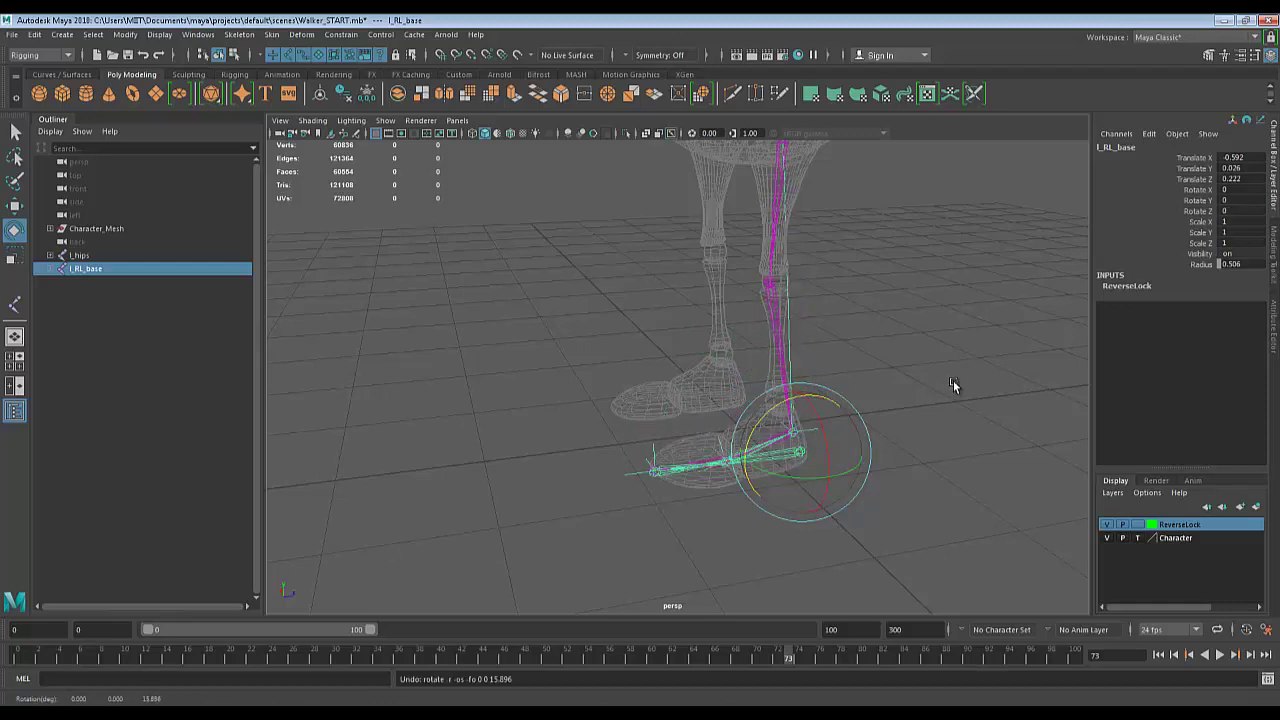
# Select the l_hips joint, bring up the Mirror Joints options and reset the settings.
pyautogui.moveTo(953, 385)
pyautogui.keyDown('alt'); pyautogui.mouseDown()
pyautogui.moveTo(866, 340)
pyautogui.moveTo(982, 383)
pyautogui.moveTo(940, 370)
pyautogui.mouseUp(); pyautogui.keyUp('alt')
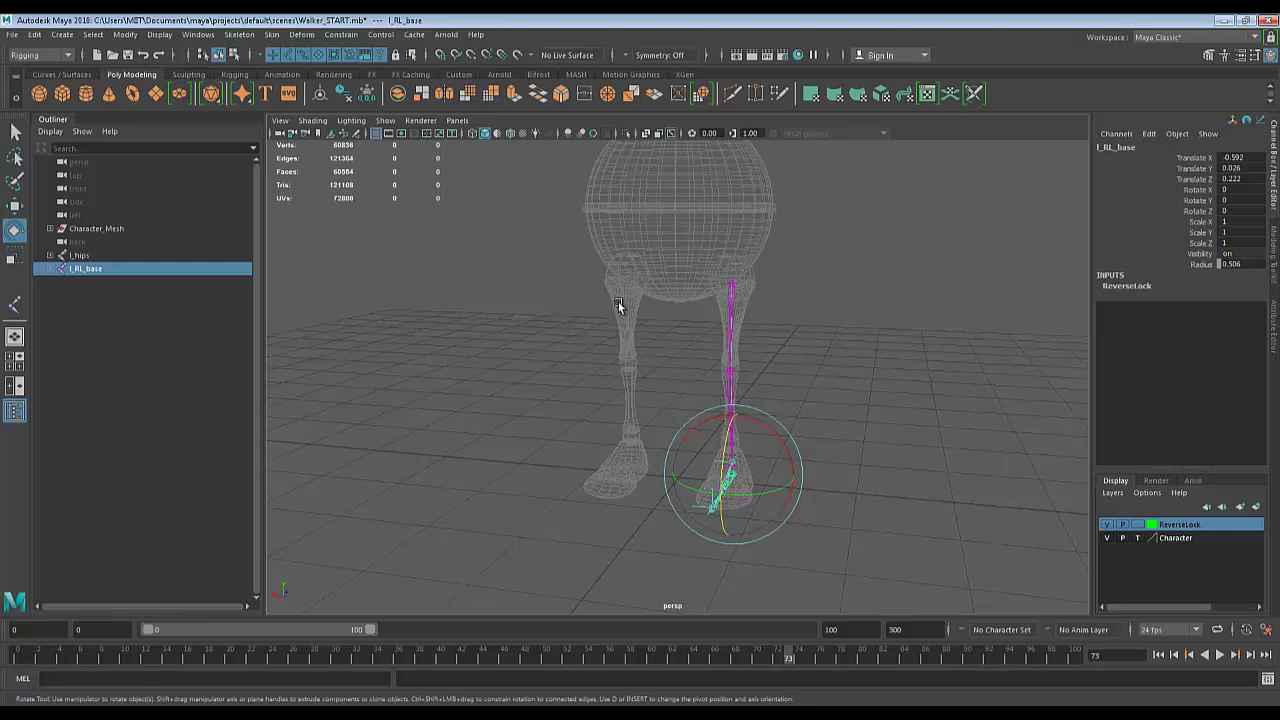
pyautogui.keyDown('alt'); pyautogui.moveTo(962, 362); pyautogui.dragTo(864, 377); pyautogui.keyUp('alt')
pyautogui.press('q')
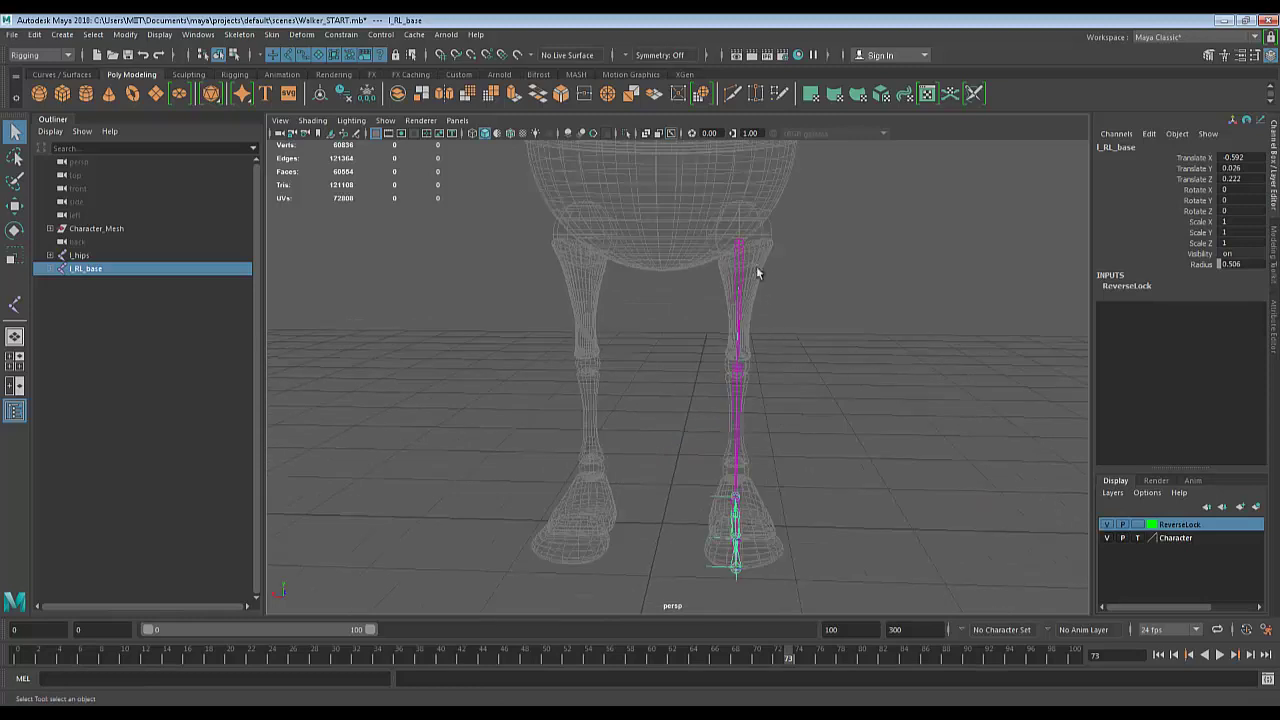
pyautogui.click(738, 252)
pyautogui.keyDown('alt'); pyautogui.moveTo(814, 360); pyautogui.dragTo(866, 479, button='middle'); pyautogui.keyUp('alt')
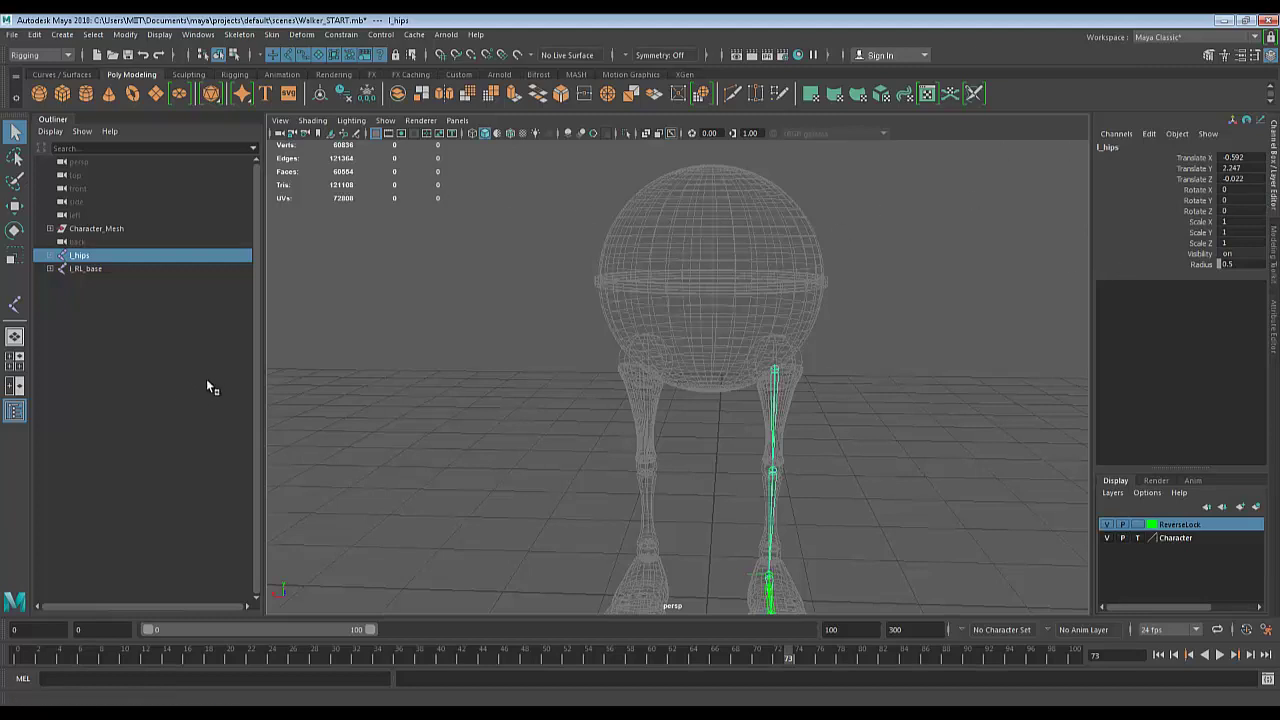
pyautogui.click(794, 376)
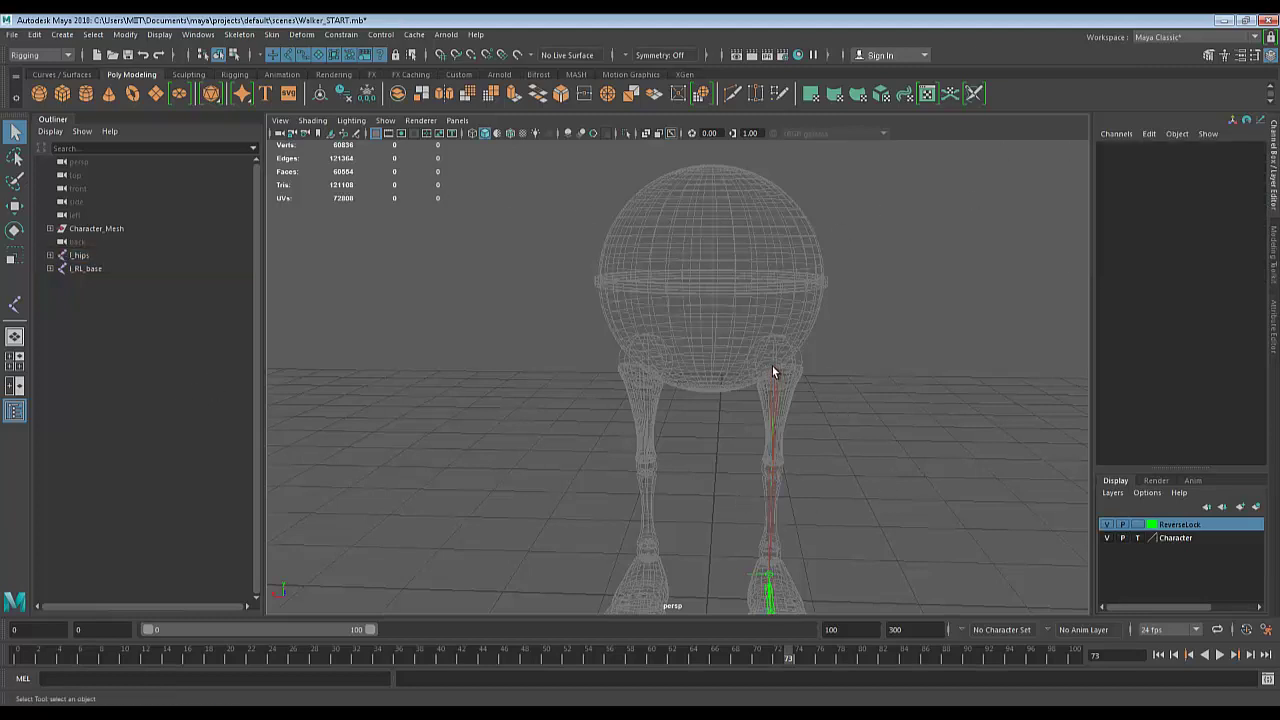
pyautogui.click(773, 371)
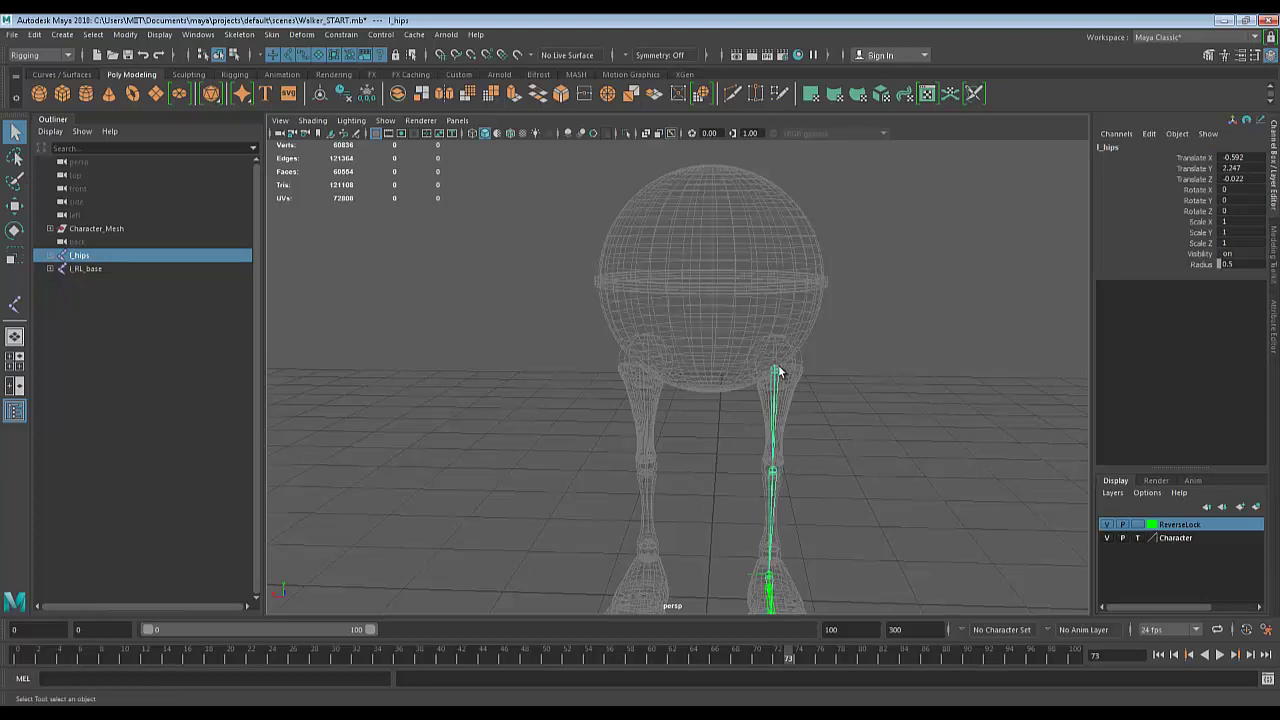
pyautogui.click(237, 35)
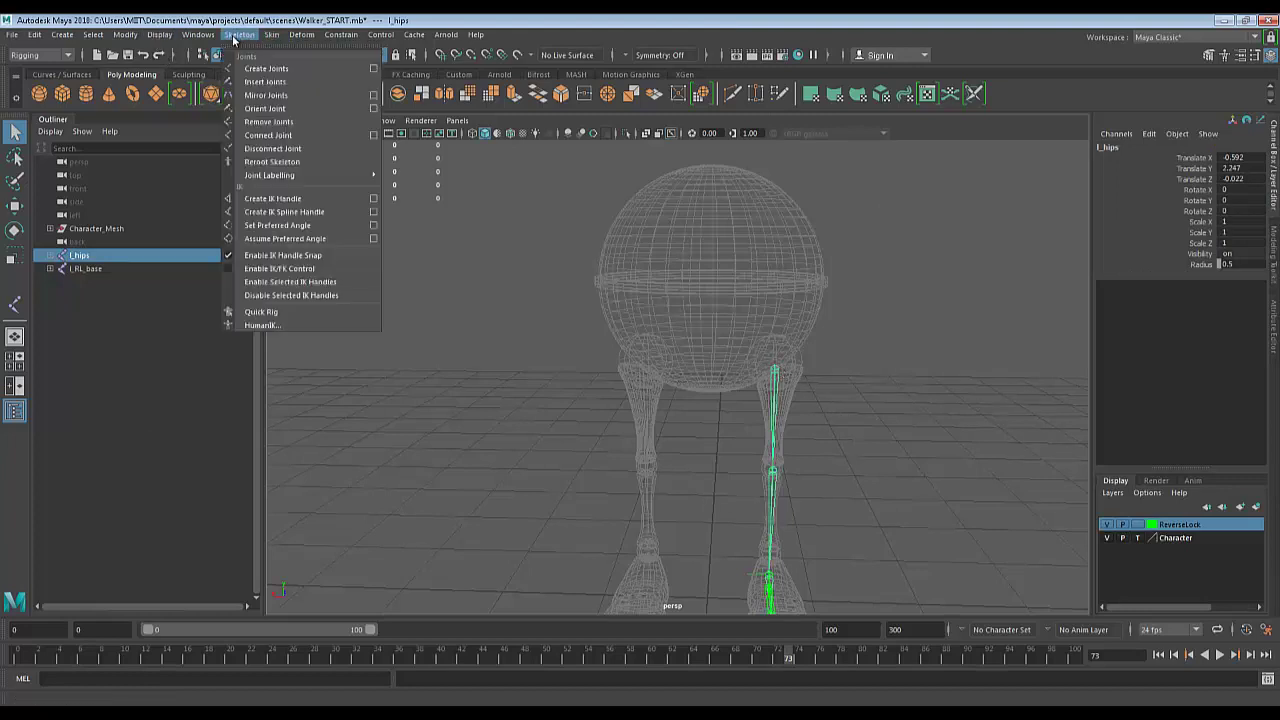
pyautogui.click(374, 96)
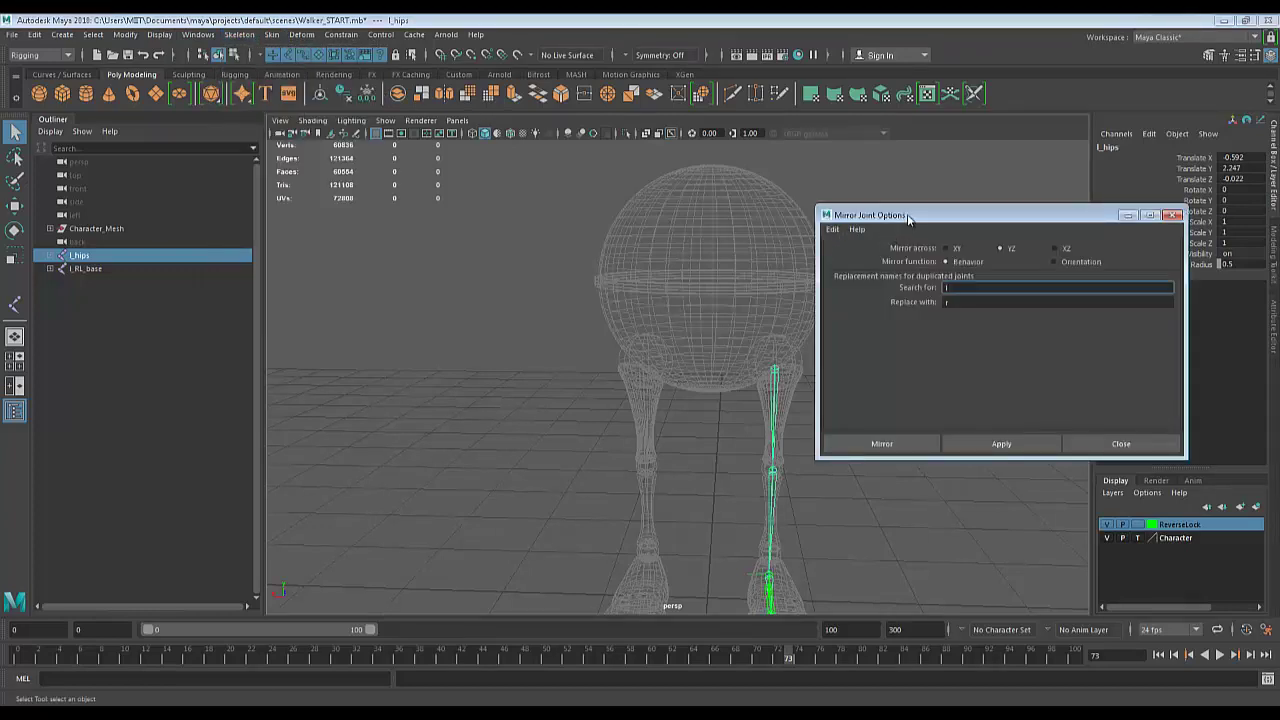
pyautogui.moveTo(928, 216); pyautogui.dragTo(960, 208)
pyautogui.click(868, 222)
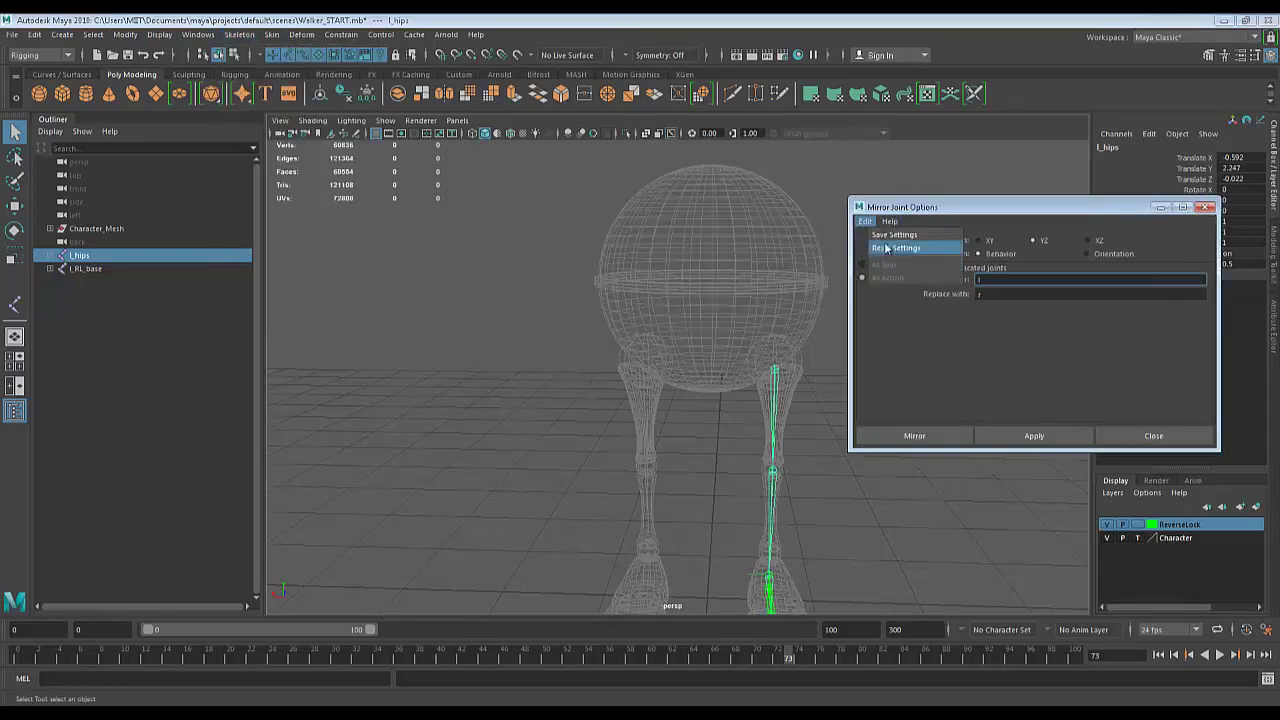
pyautogui.click(888, 247)
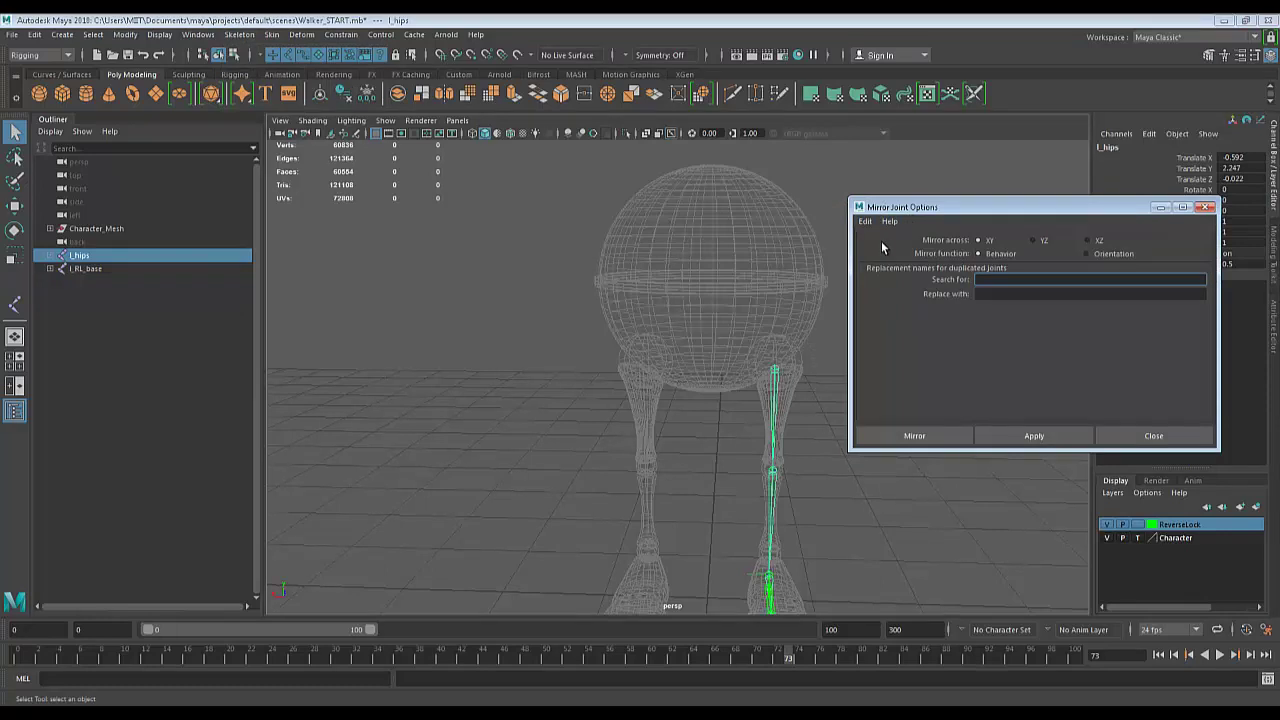
# Mirror the l_hips joint chain across YZ with the Behavior function, replacing l with r in the joint names.
pyautogui.keyDown('alt'); pyautogui.moveTo(766, 356); pyautogui.dragTo(697, 306); pyautogui.keyUp('alt')
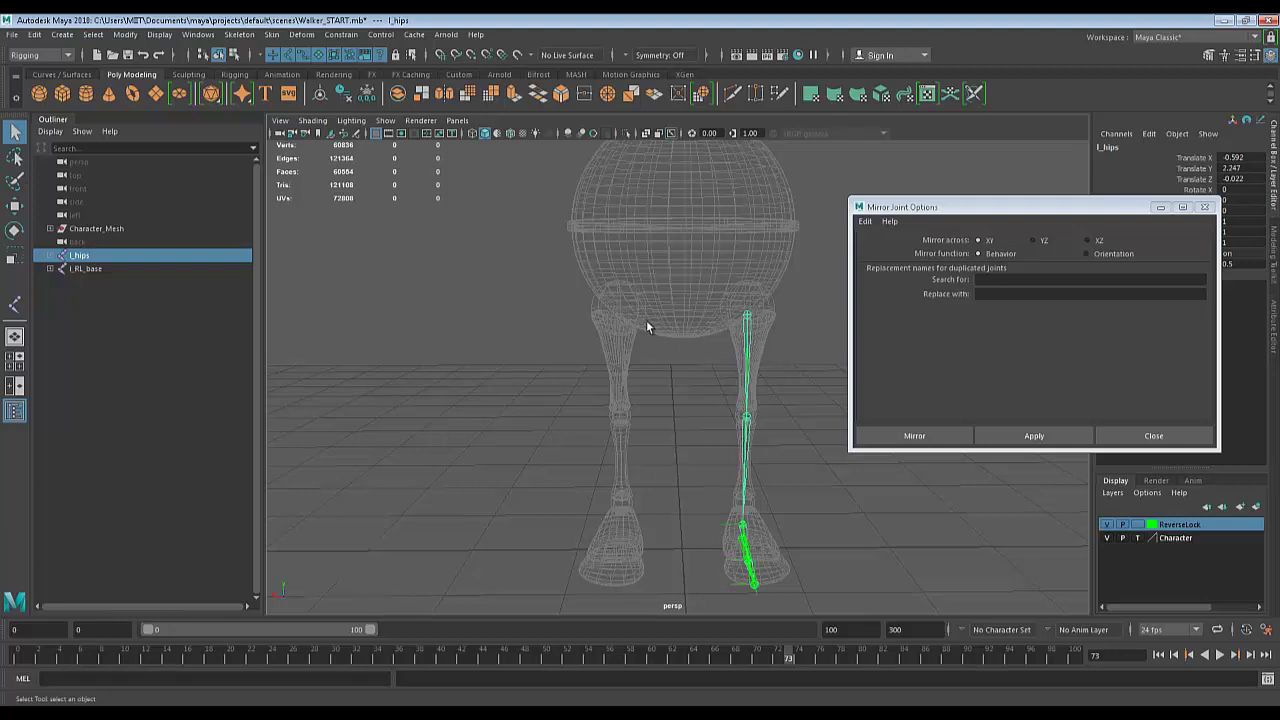
pyautogui.click(1037, 242)
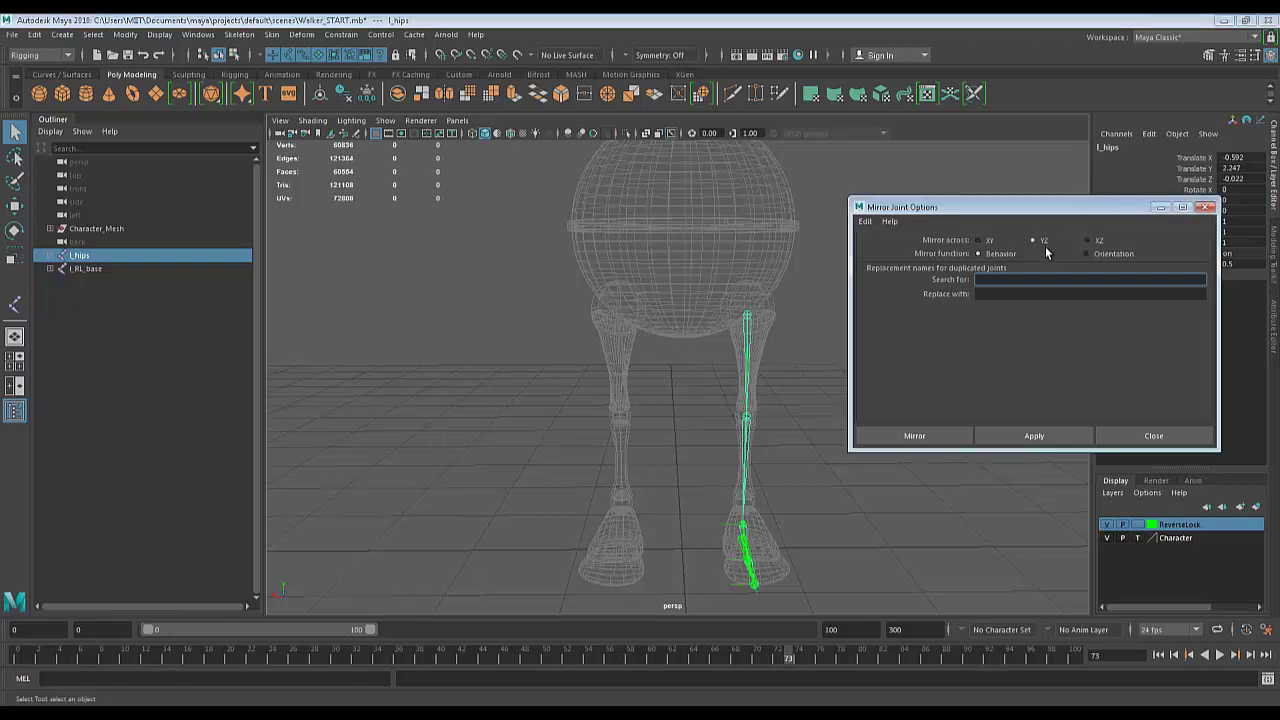
pyautogui.click(1013, 279)
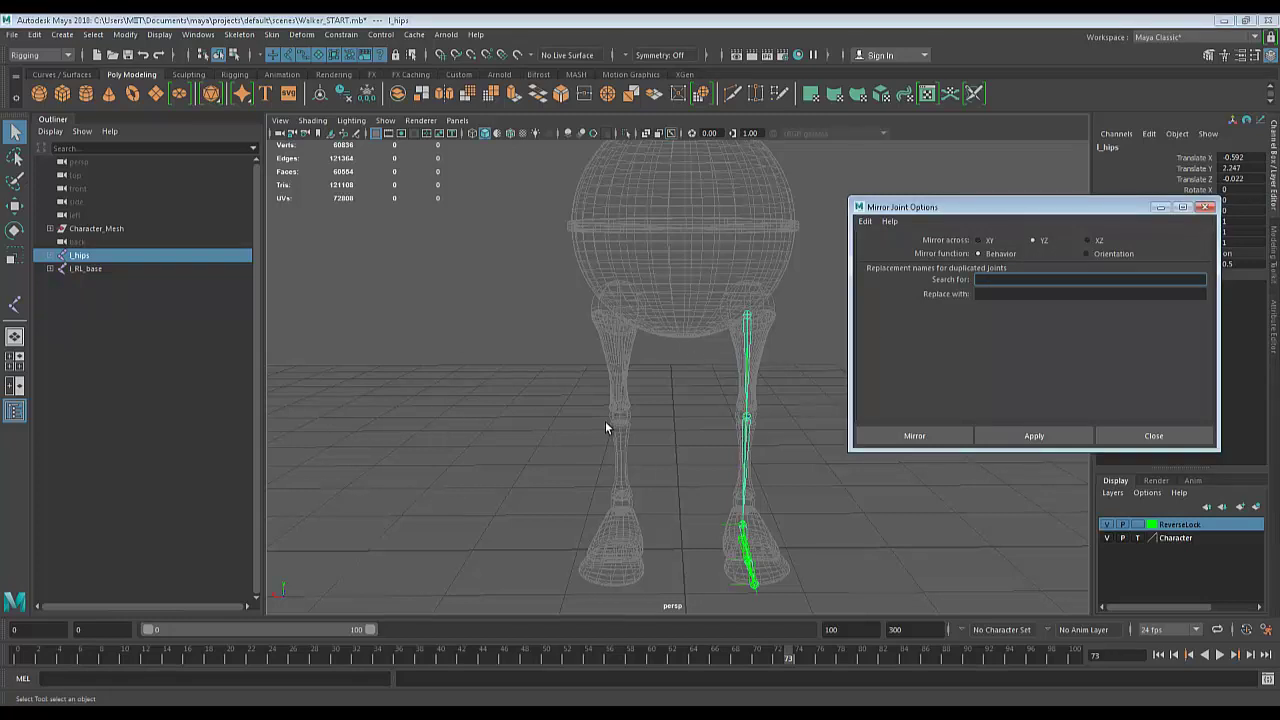
pyautogui.keyDown('alt'); pyautogui.moveTo(605, 421); pyautogui.dragTo(466, 417, button='middle'); pyautogui.keyUp('alt')
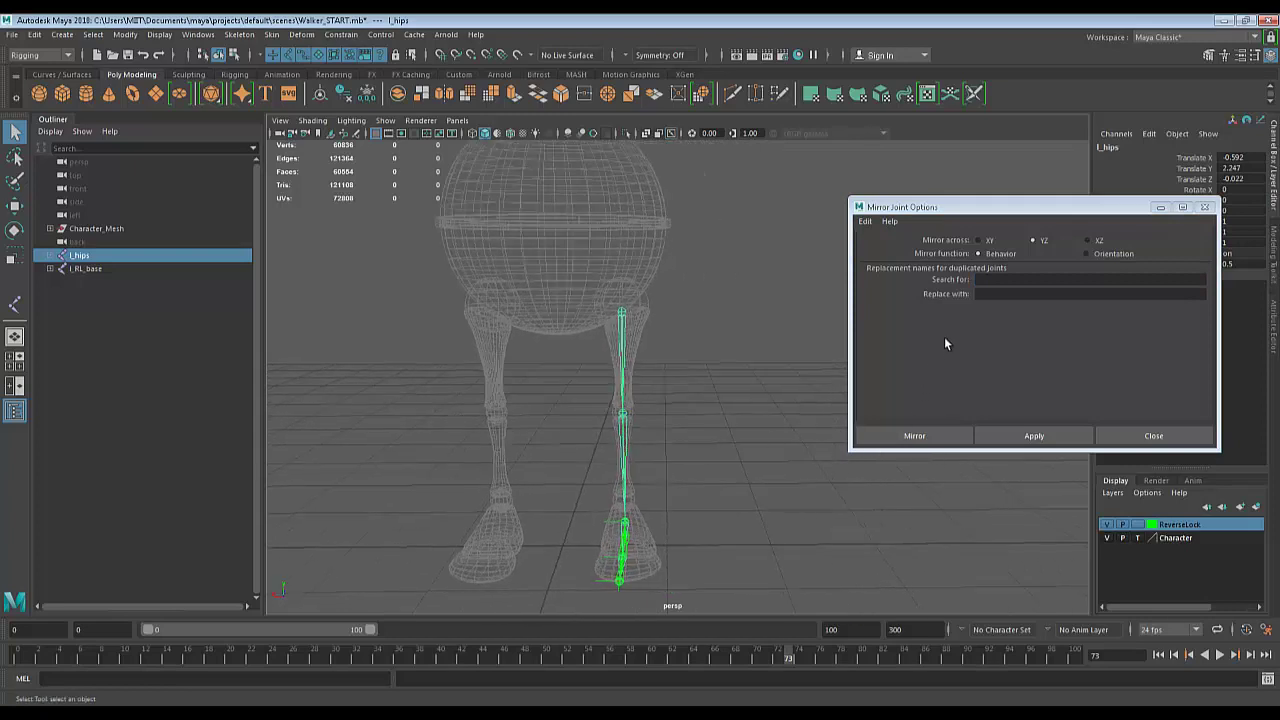
pyautogui.click(1010, 279)
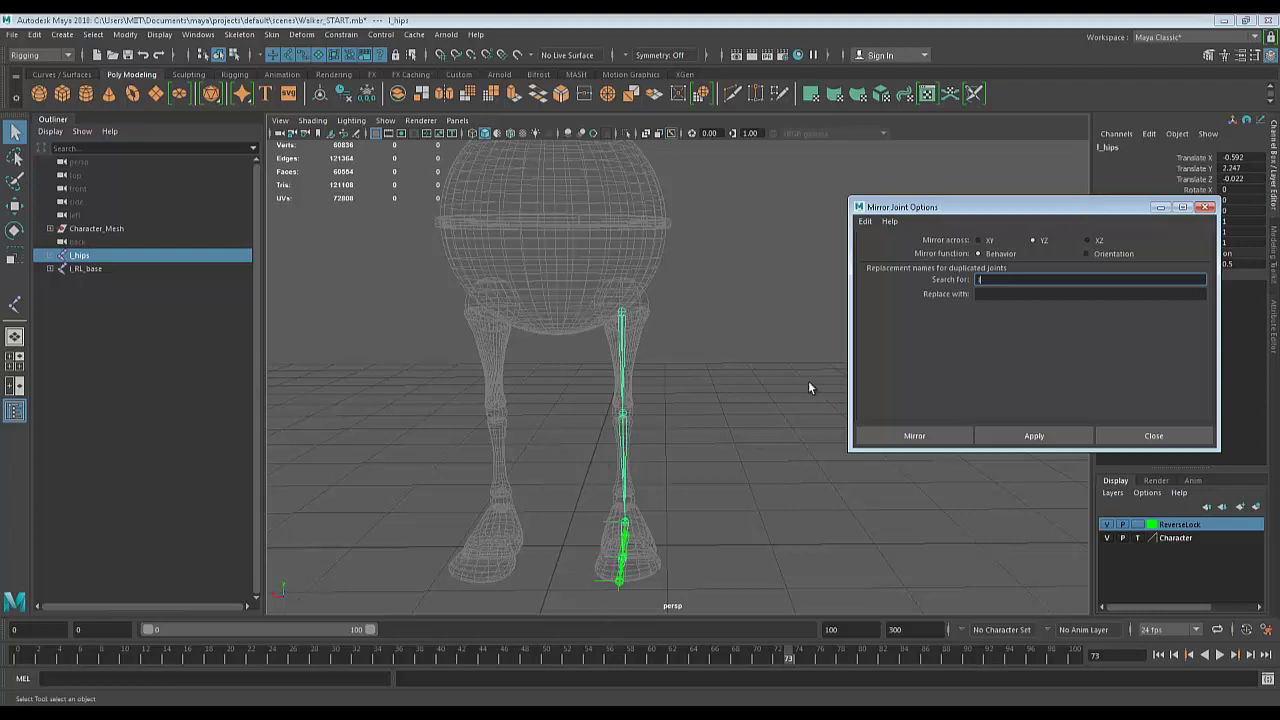
pyautogui.click(981, 294)
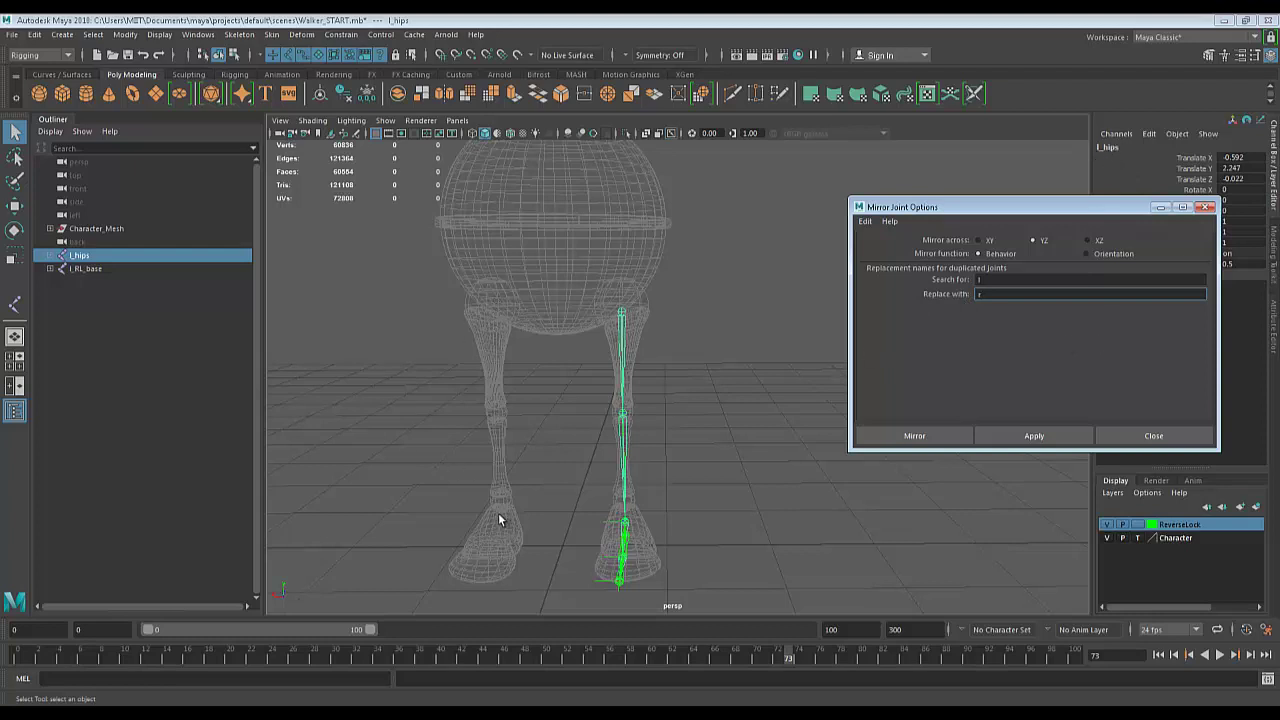
pyautogui.click(1034, 435)
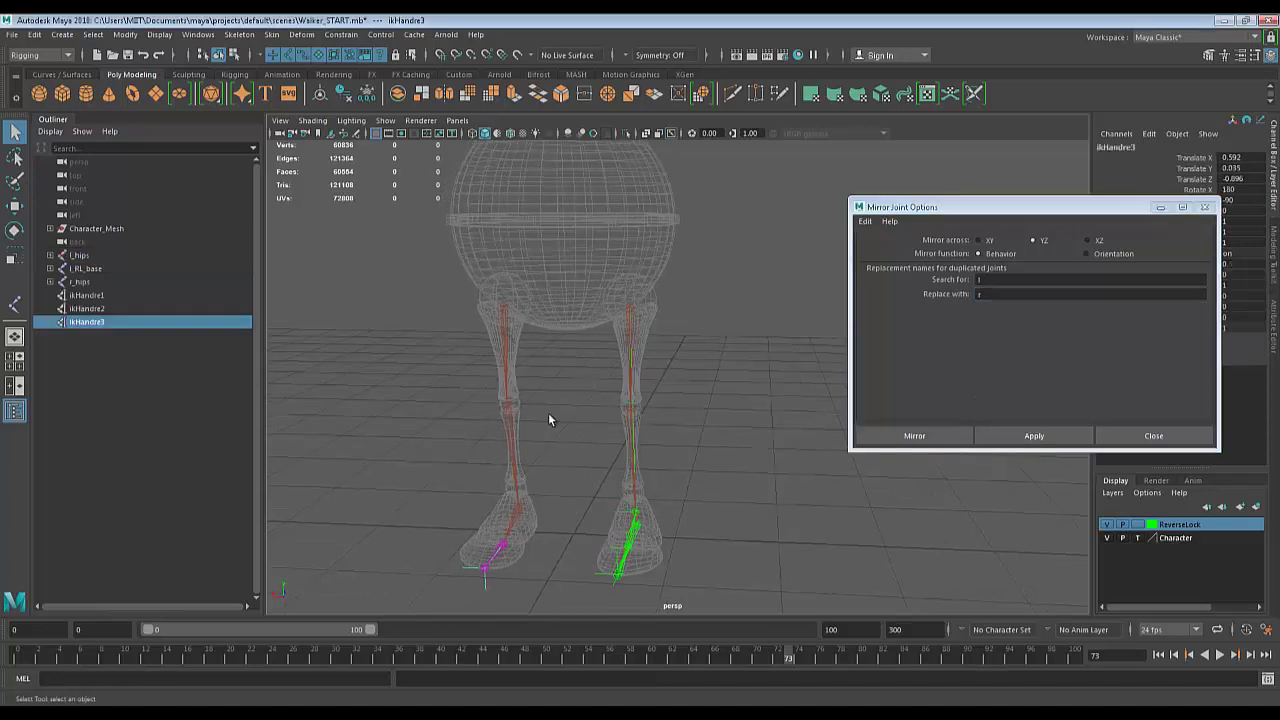
# Mirror the l_RL_base reverse-foot chain across YZ with the same l-to-r name replacement, and close the options.
pyautogui.keyDown('alt'); pyautogui.moveTo(645, 510); pyautogui.dragTo(668, 449, button='middle'); pyautogui.keyUp('alt')
pyautogui.keyDown('alt'); pyautogui.moveTo(668, 449); pyautogui.dragTo(634, 497); pyautogui.keyUp('alt')
pyautogui.keyDown('alt'); pyautogui.moveTo(634, 497); pyautogui.dragTo(732, 467, button='right'); pyautogui.keyUp('alt')
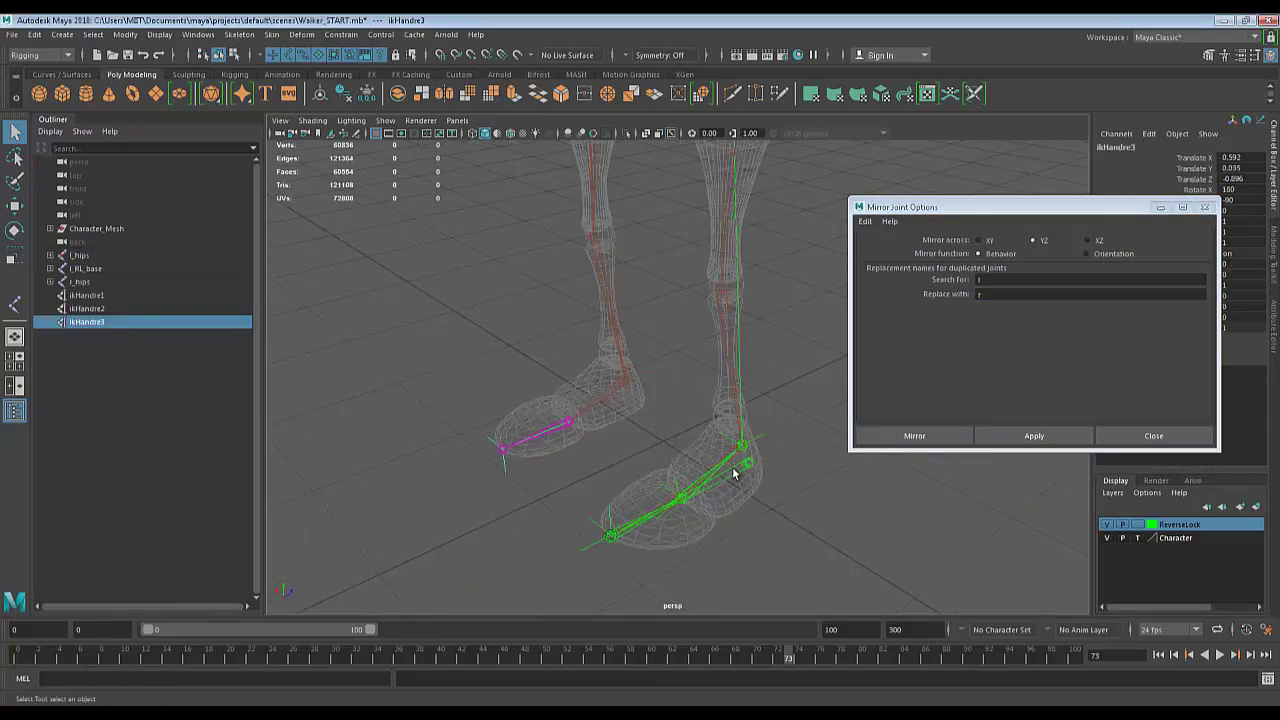
pyautogui.click(749, 465)
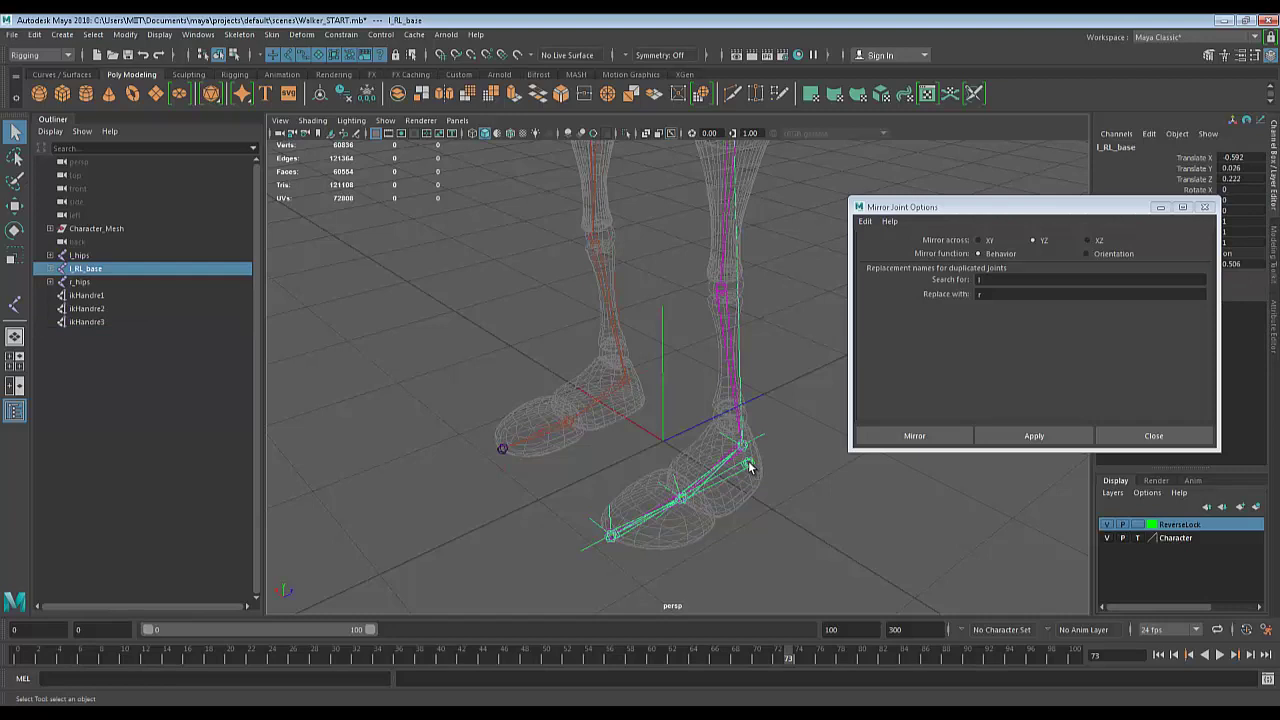
pyautogui.click(757, 500)
pyautogui.keyDown('alt'); pyautogui.moveTo(757, 500); pyautogui.dragTo(714, 437, button='middle'); pyautogui.keyUp('alt')
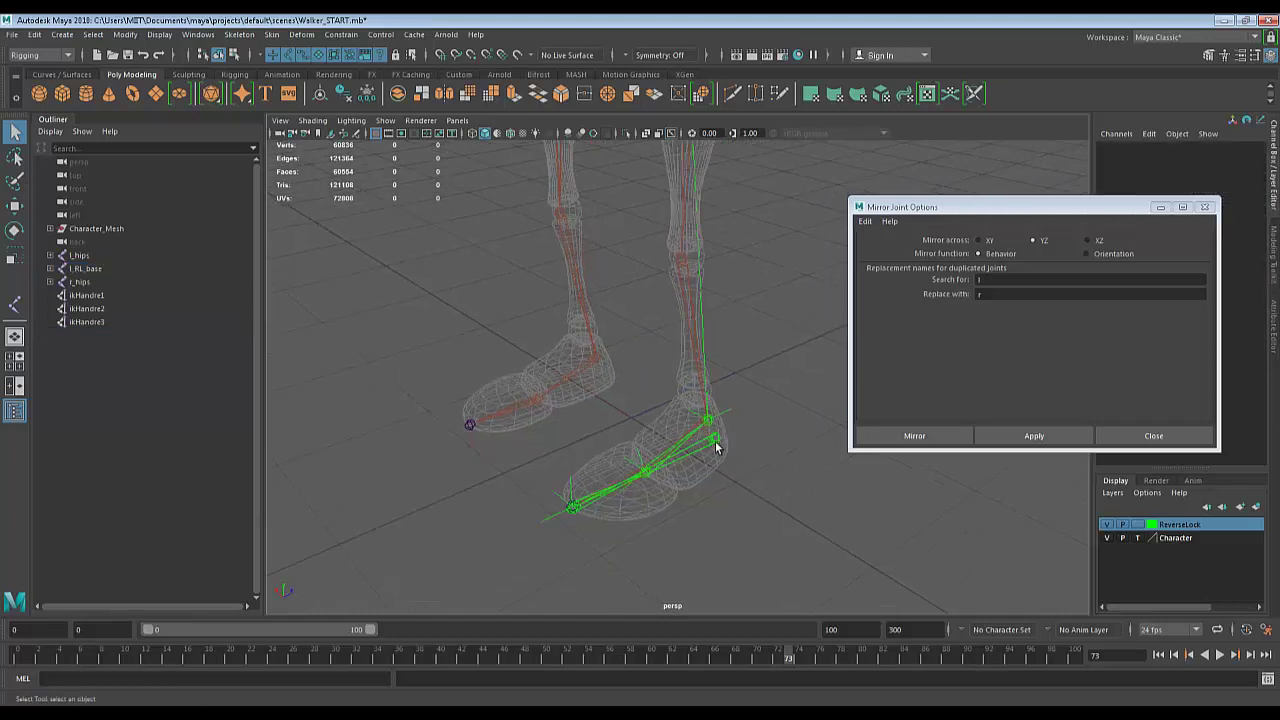
pyautogui.click(714, 445)
pyautogui.click(1036, 436)
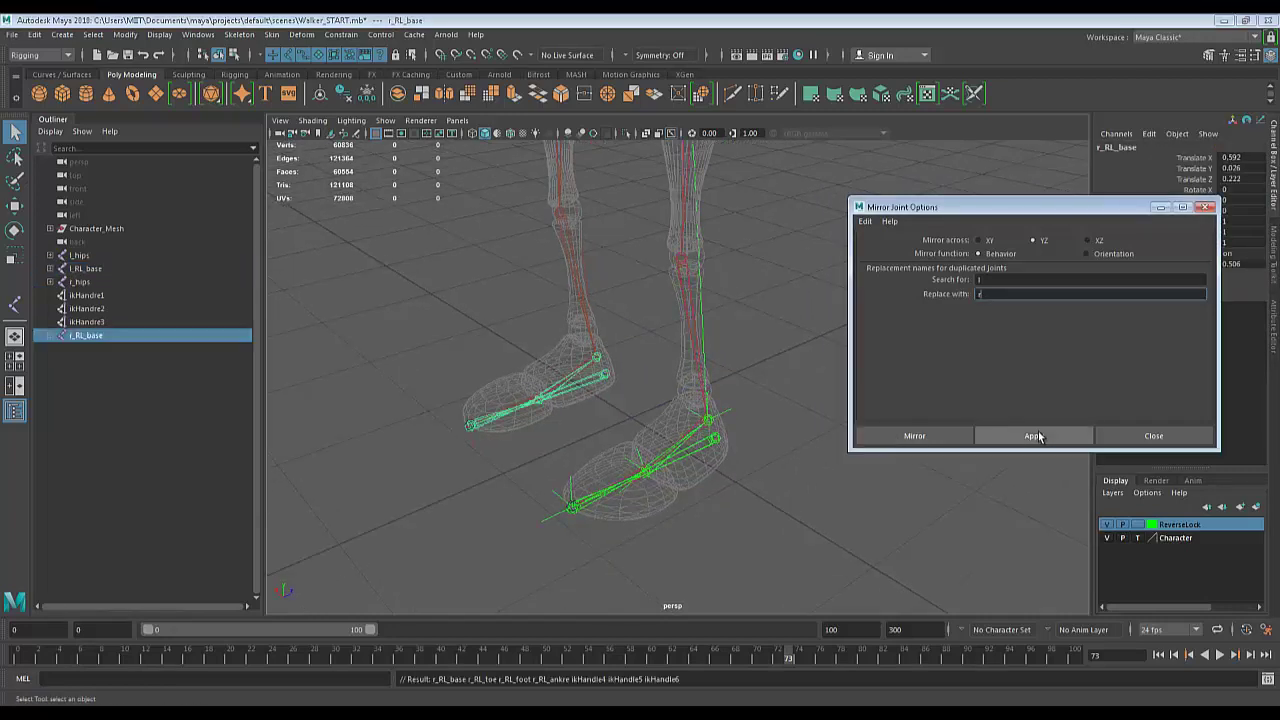
pyautogui.click(1151, 437)
# Check the names of the mirrored right leg's hip, knee, ankle and reverse-foot base joints.
pyautogui.keyDown('alt'); pyautogui.moveTo(752, 382); pyautogui.dragTo(929, 581, button='middle'); pyautogui.keyUp('alt')
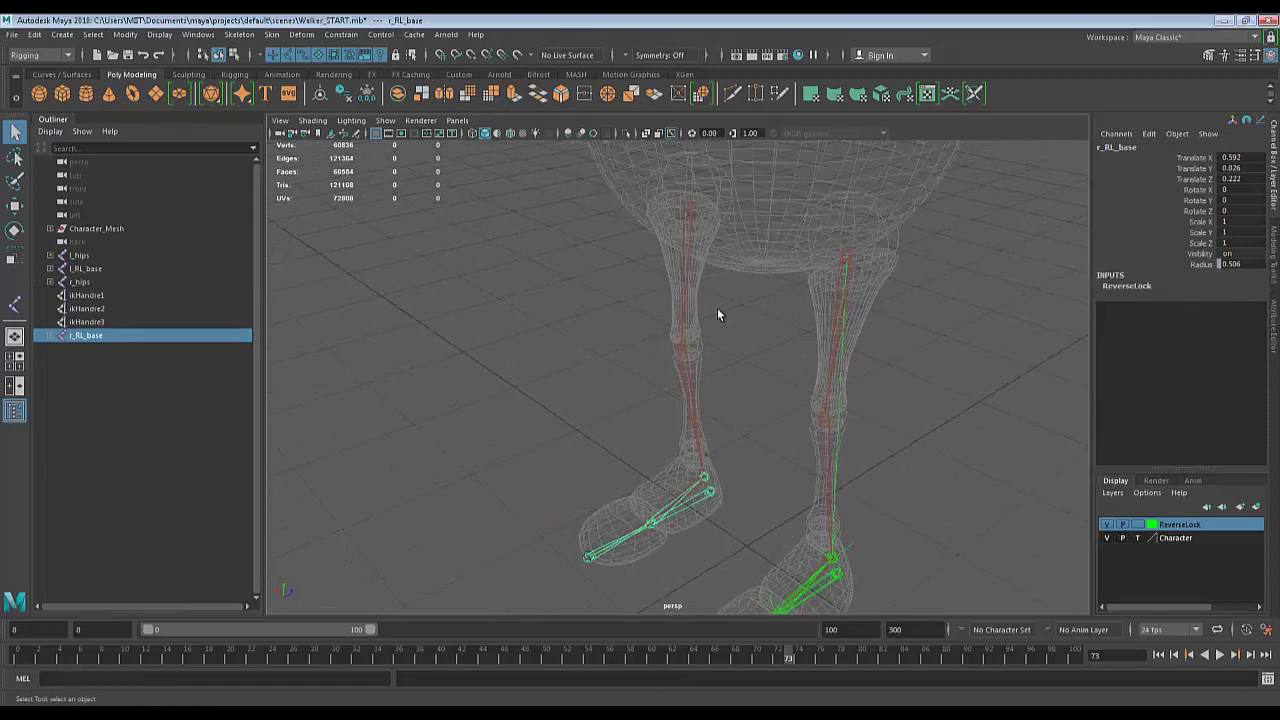
pyautogui.keyDown('alt'); pyautogui.moveTo(717, 314); pyautogui.dragTo(701, 249); pyautogui.keyUp('alt')
pyautogui.click(655, 221)
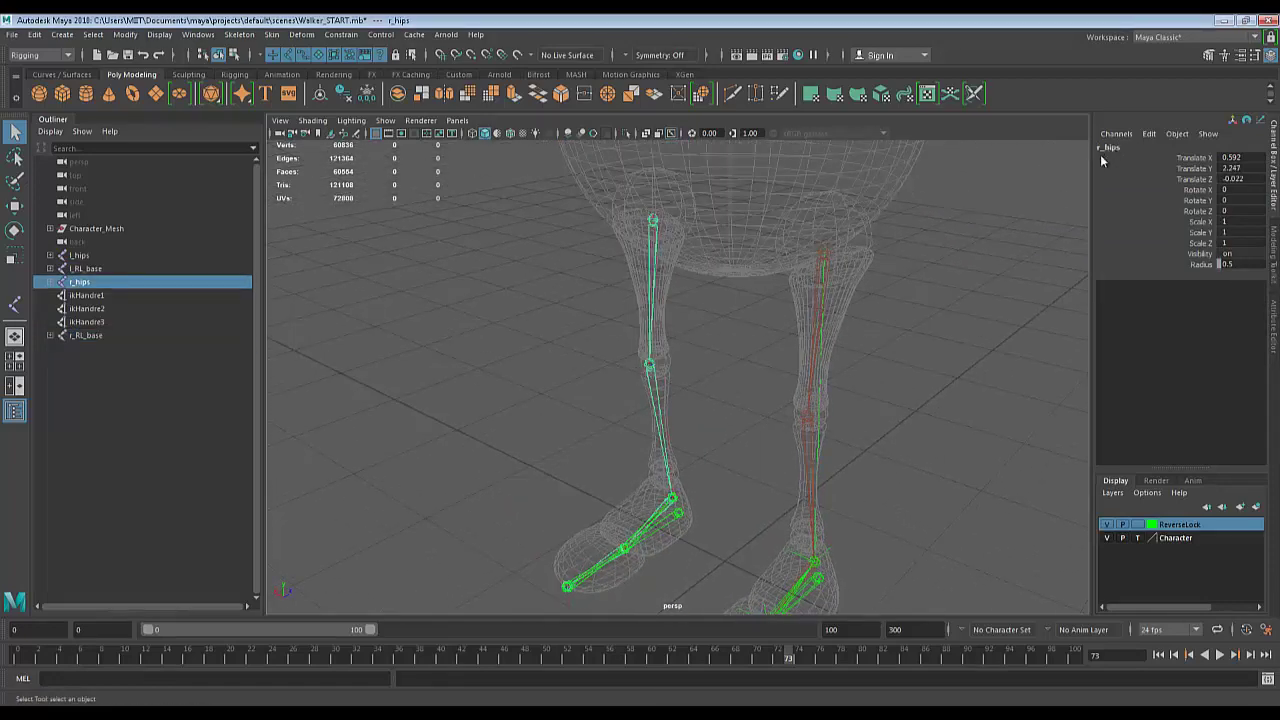
pyautogui.click(650, 366)
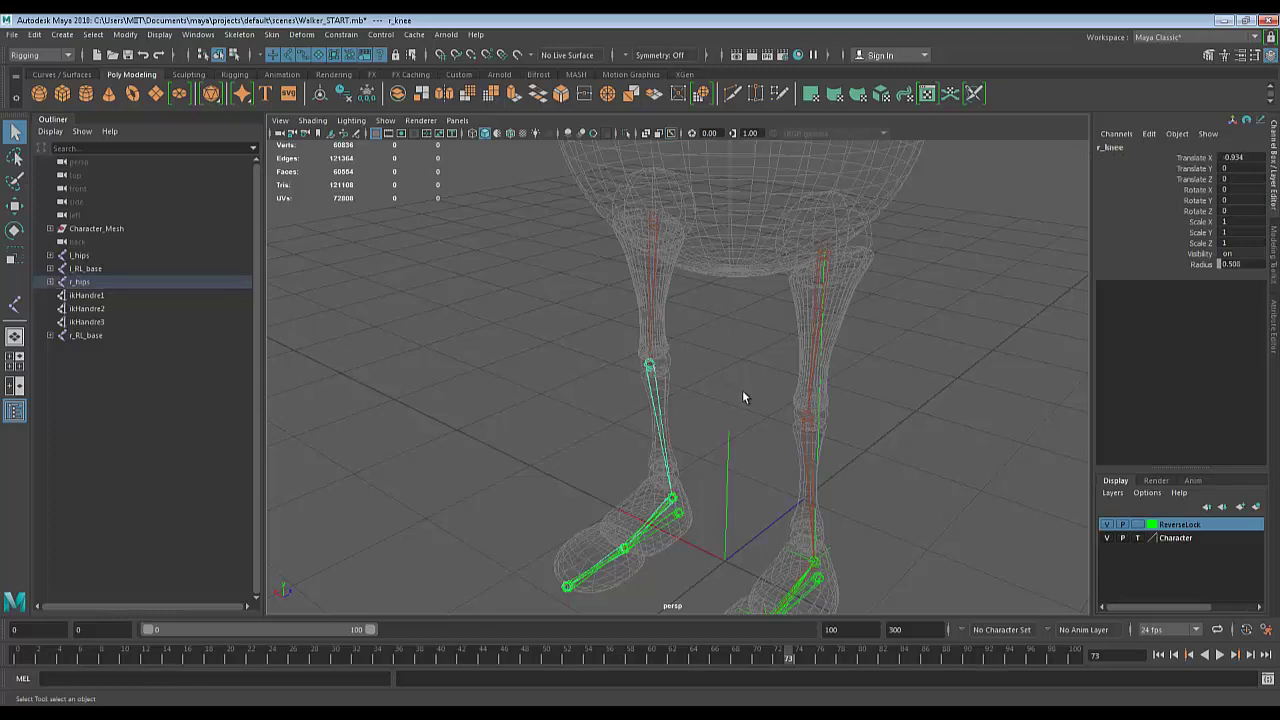
pyautogui.keyDown('alt'); pyautogui.moveTo(742, 390); pyautogui.dragTo(800, 341, button='middle'); pyautogui.keyUp('alt')
pyautogui.click(712, 455)
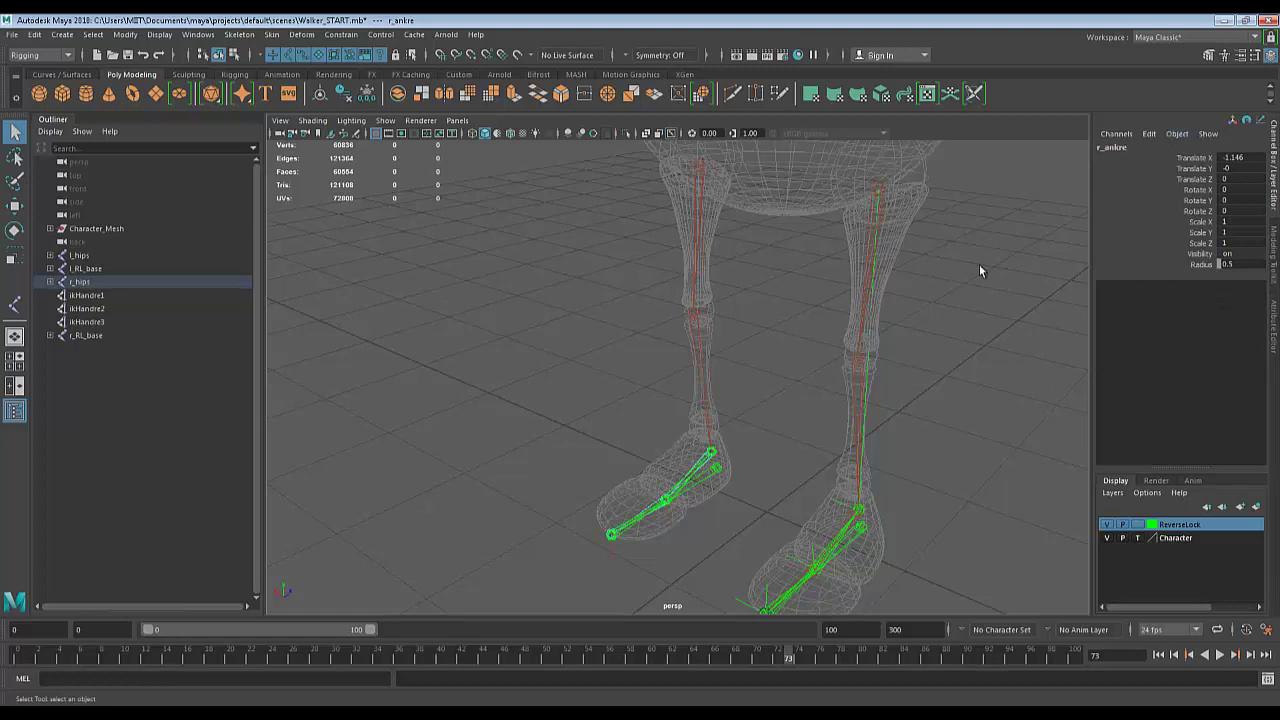
pyautogui.click(717, 467)
pyautogui.keyDown('alt'); pyautogui.moveTo(814, 466); pyautogui.dragTo(797, 435, button='middle'); pyautogui.keyUp('alt')
pyautogui.keyDown('alt'); pyautogui.moveTo(797, 435); pyautogui.dragTo(849, 443, button='right'); pyautogui.keyUp('alt')
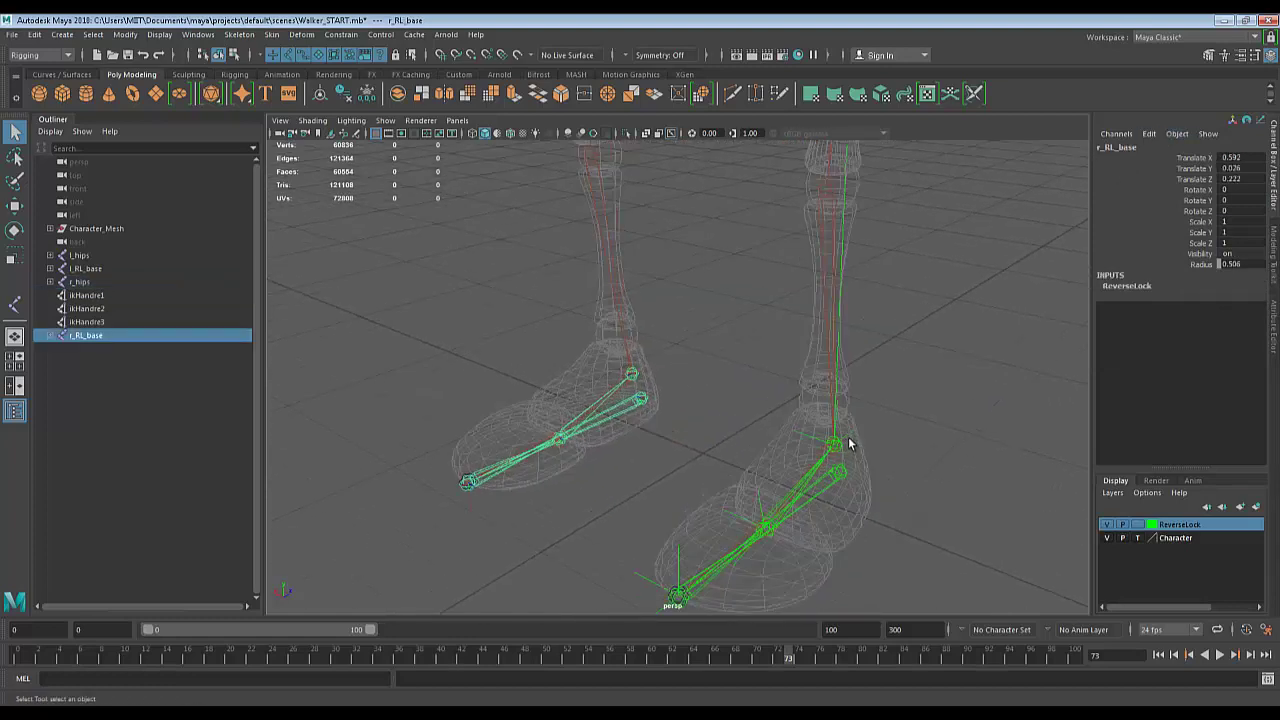
pyautogui.click(849, 440)
pyautogui.keyDown('alt'); pyautogui.moveTo(911, 423); pyautogui.dragTo(812, 423); pyautogui.keyUp('alt')
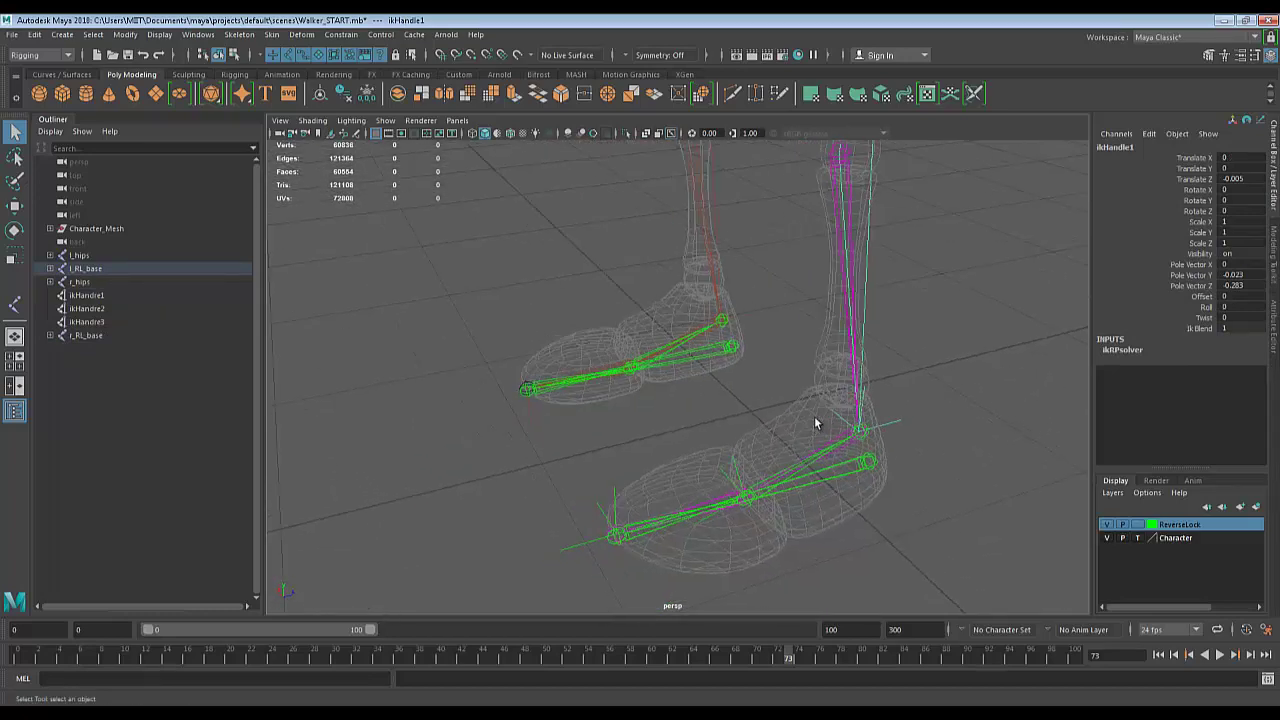
pyautogui.doubleClick(1102, 148)
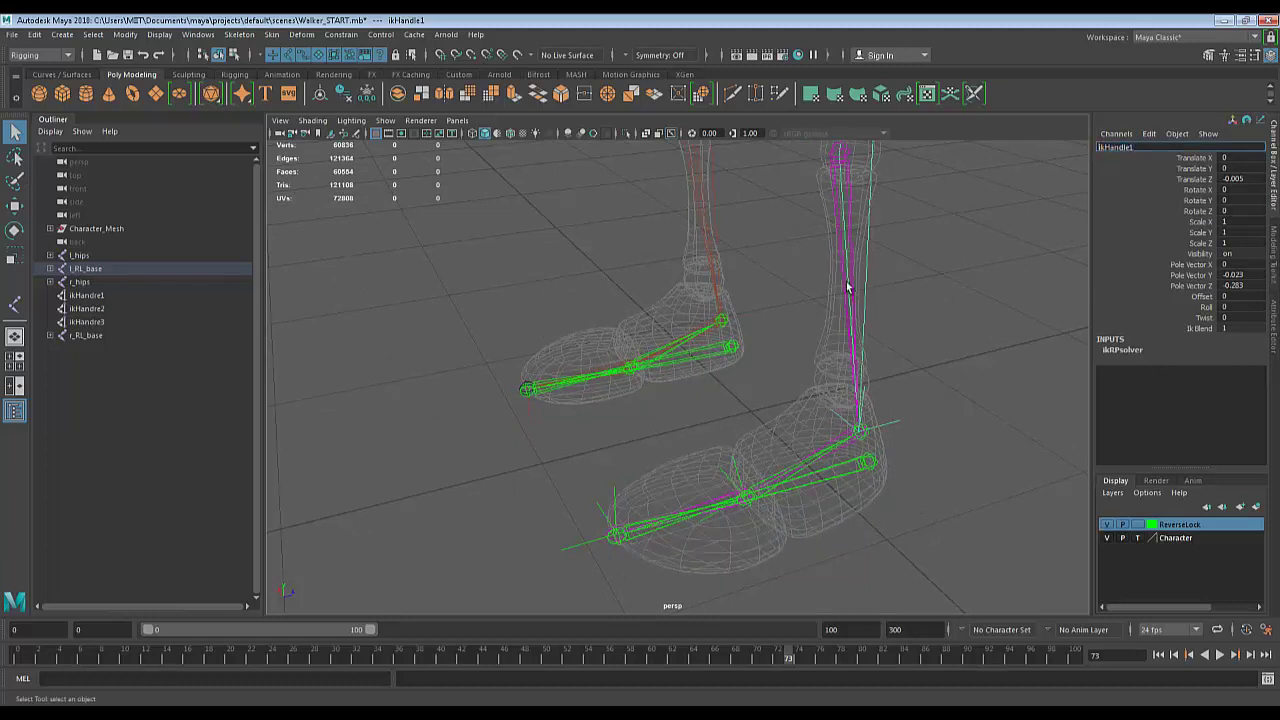
# Undo the mirroring of the l_RL_base and l_hips joint chains.
pyautogui.hotkey('ctrl', 'z')
pyautogui.hotkey('ctrl', 'z')
pyautogui.hotkey('ctrl', 'z')
pyautogui.hotkey('ctrl', 'z')
pyautogui.hotkey('ctrl', 'z')
pyautogui.hotkey('ctrl', 'z')
pyautogui.hotkey('ctrl', 'z')
pyautogui.hotkey('ctrl', 'z')
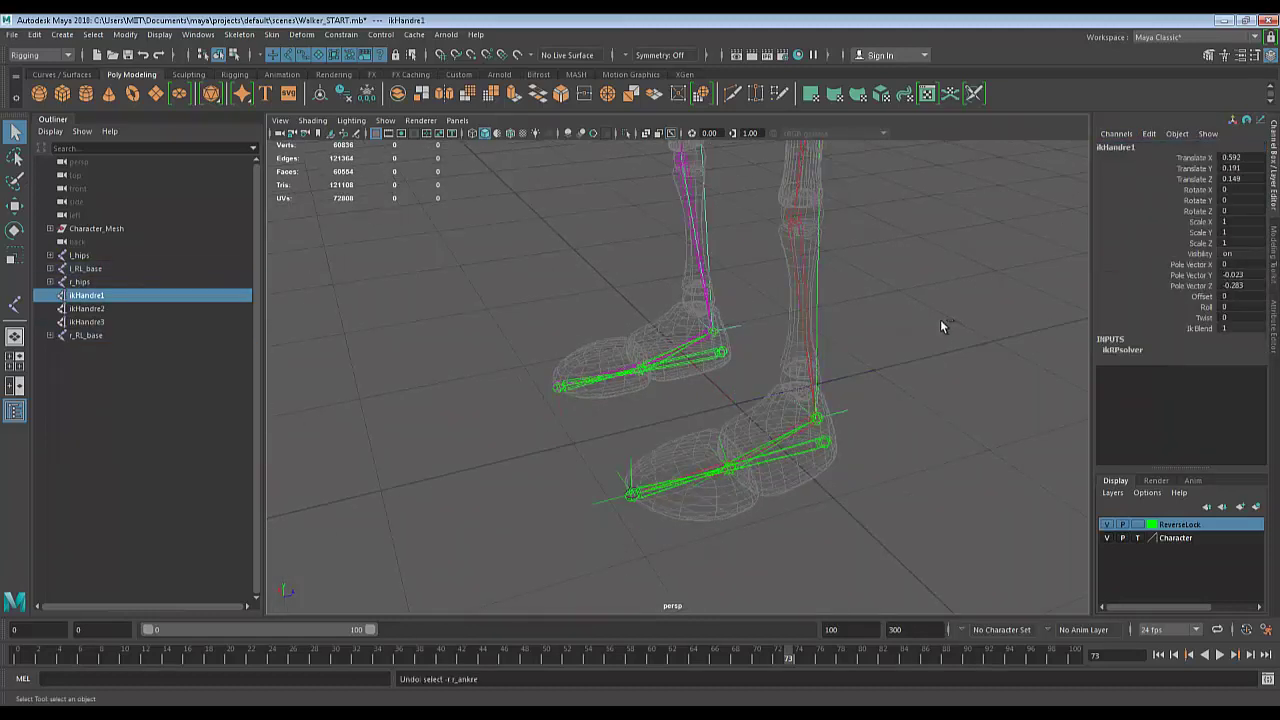
pyautogui.hotkey('ctrl', 'z')
pyautogui.hotkey('ctrl', 'z')
pyautogui.hotkey('ctrl', 'z')
pyautogui.hotkey('ctrl', 'z')
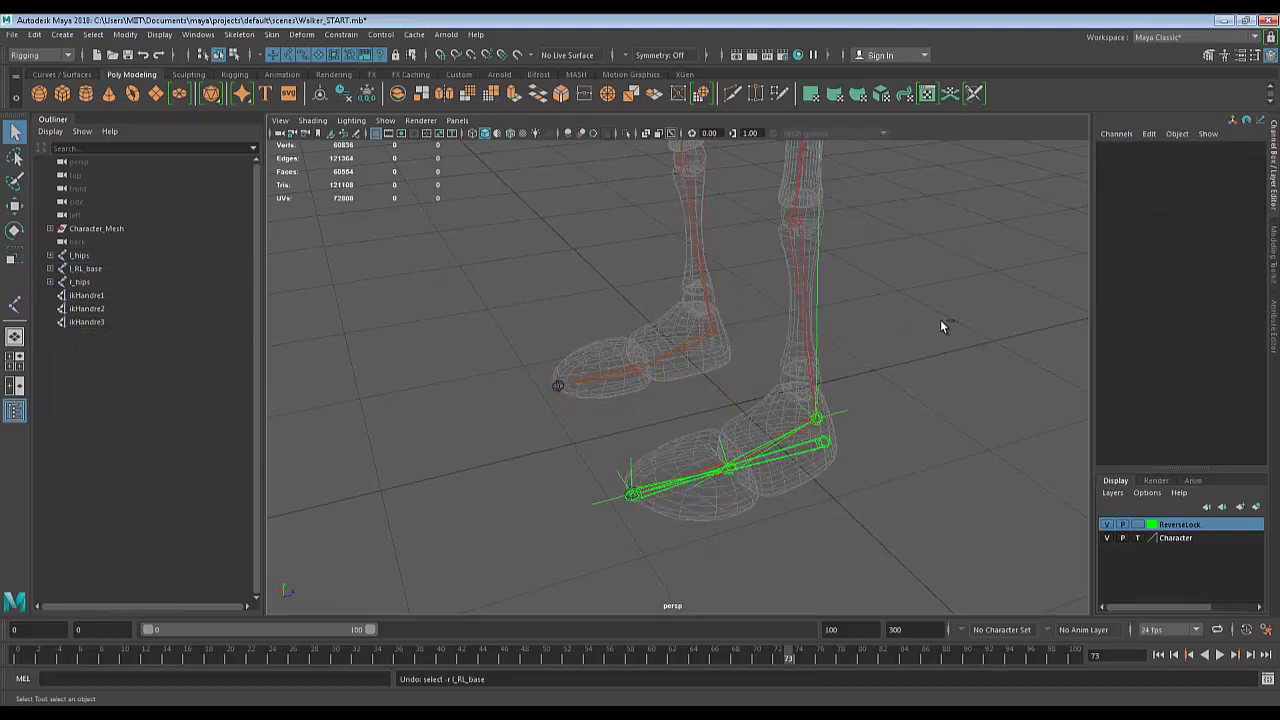
pyautogui.hotkey('shift', 'z')
pyautogui.hotkey('shift', 'z')
pyautogui.hotkey('shift', 'z')
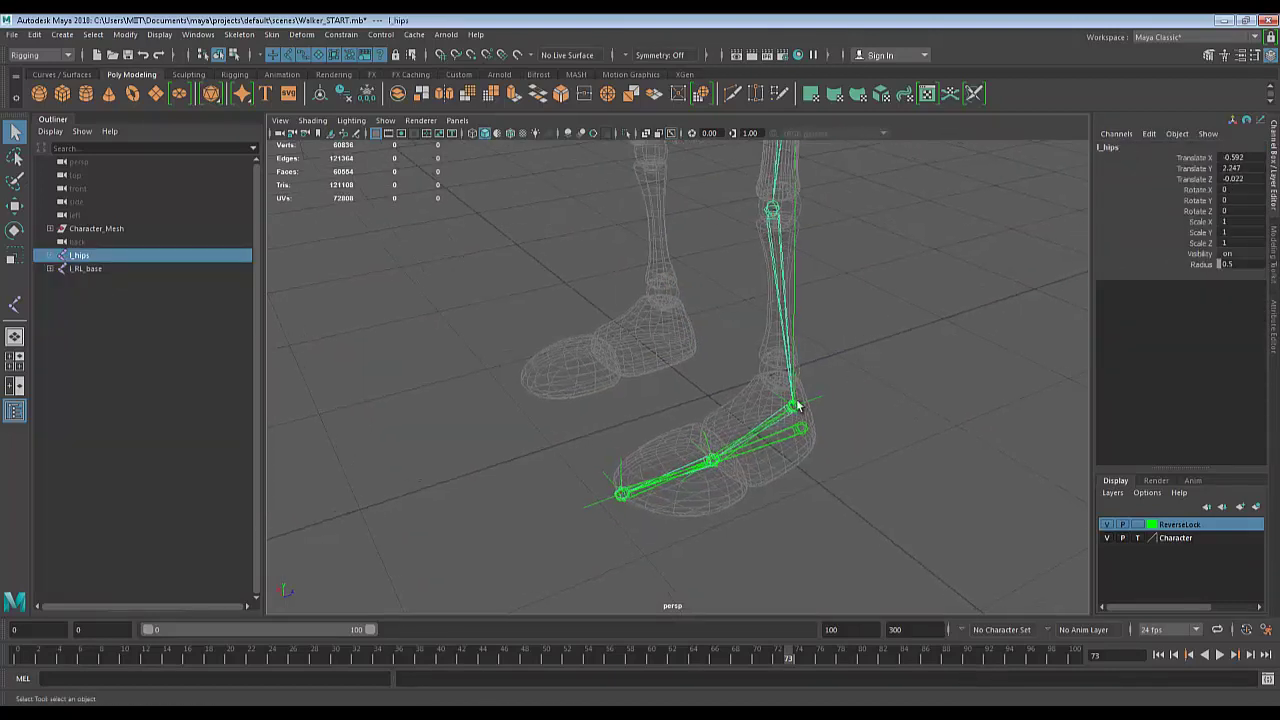
# Rename the left ankle's ikHandle1 as l_ikHandle_ankle.
pyautogui.click(1124, 148)
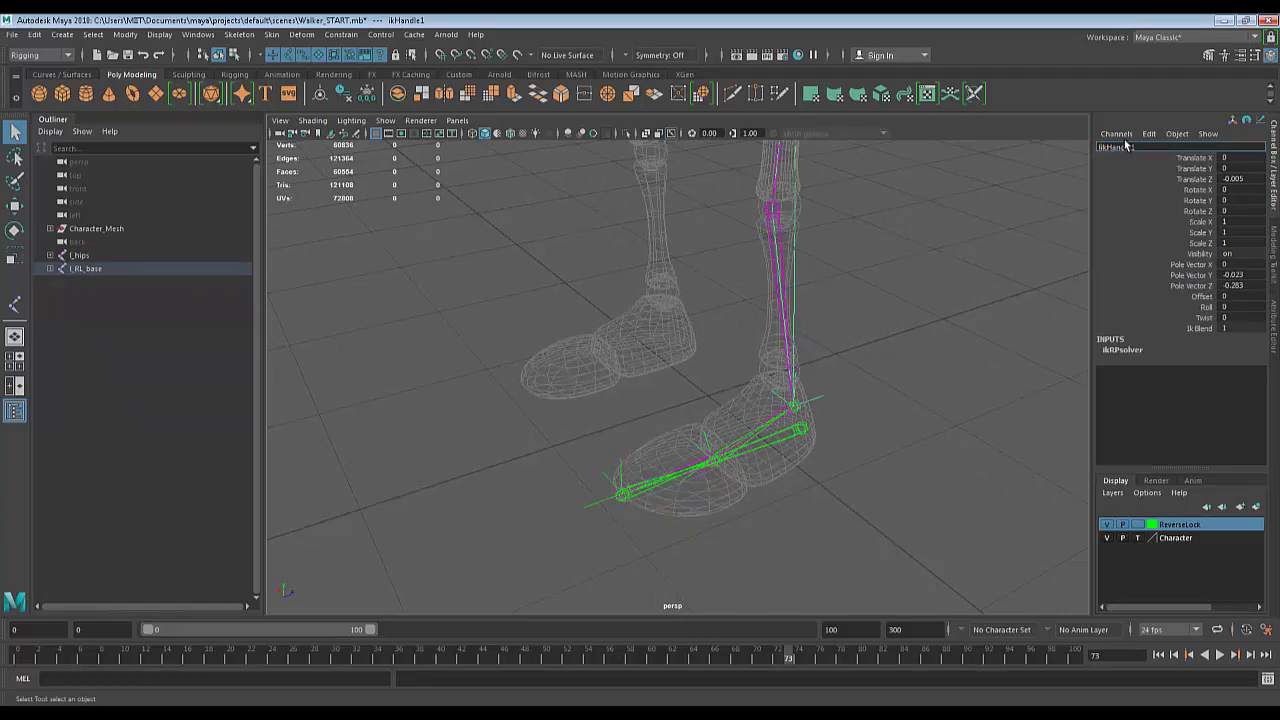
pyautogui.write('l_')
pyautogui.write('_ankle')
pyautogui.press('Return')
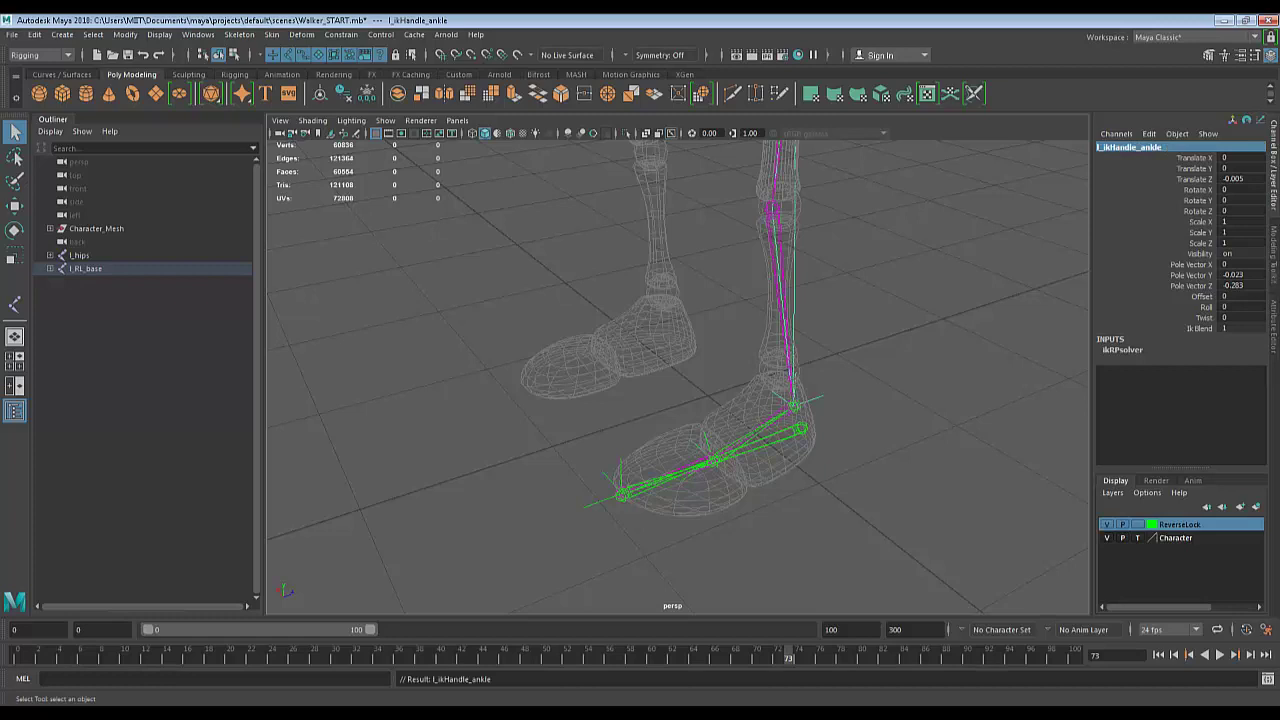
# Rename the left foot's ikHandle2 as l_ikHandle_foot.
pyautogui.click(703, 434)
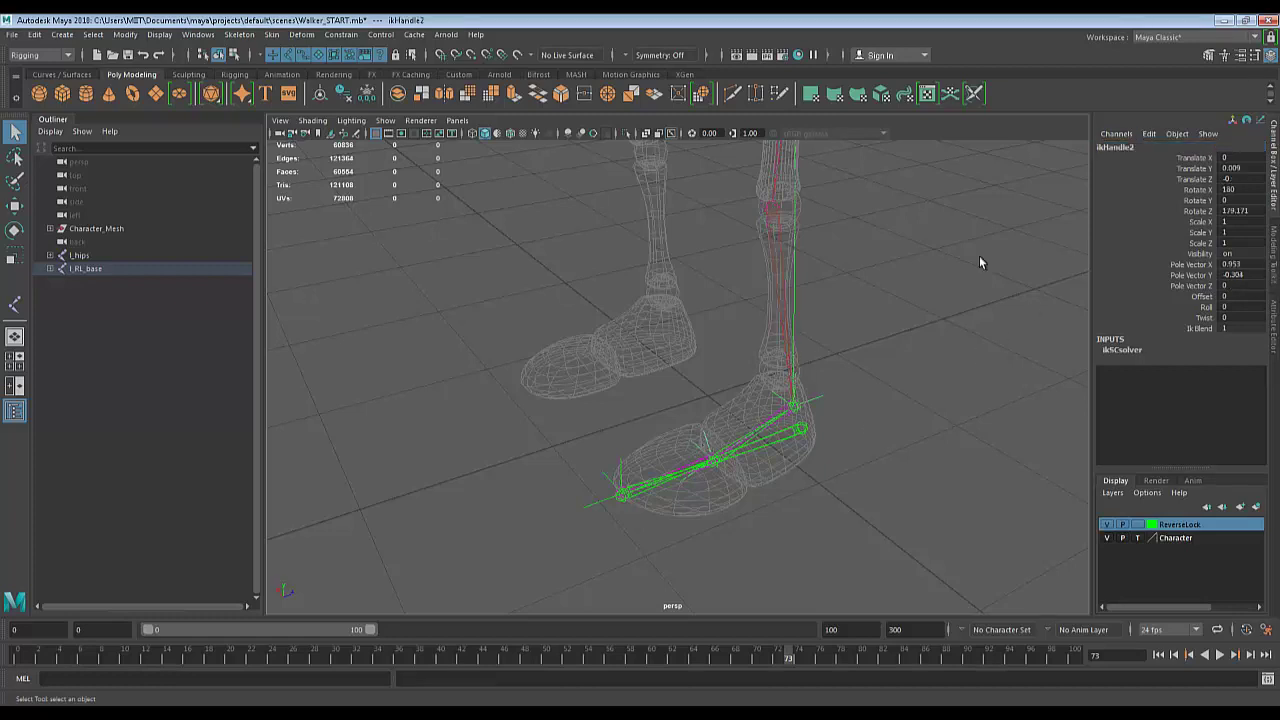
pyautogui.doubleClick(1107, 148)
pyautogui.click(1100, 147)
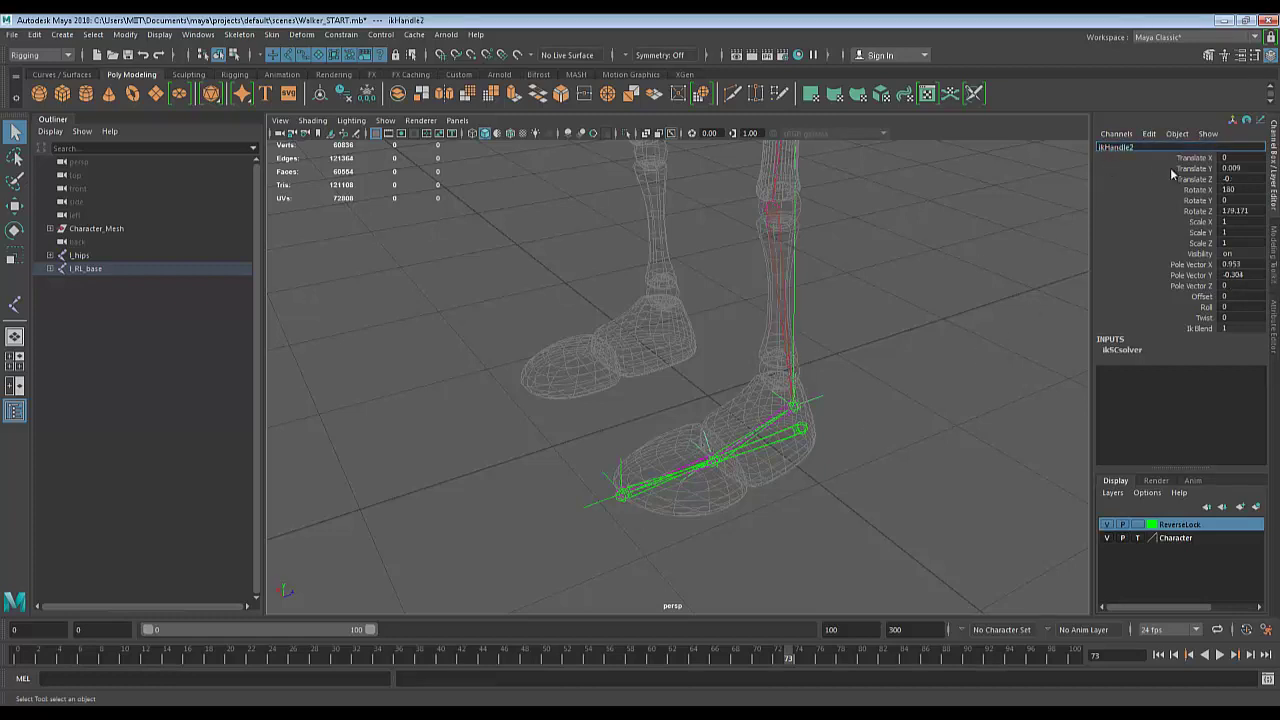
pyautogui.write('l')
pyautogui.write('_')
pyautogui.write('_foot')
pyautogui.press('Return')
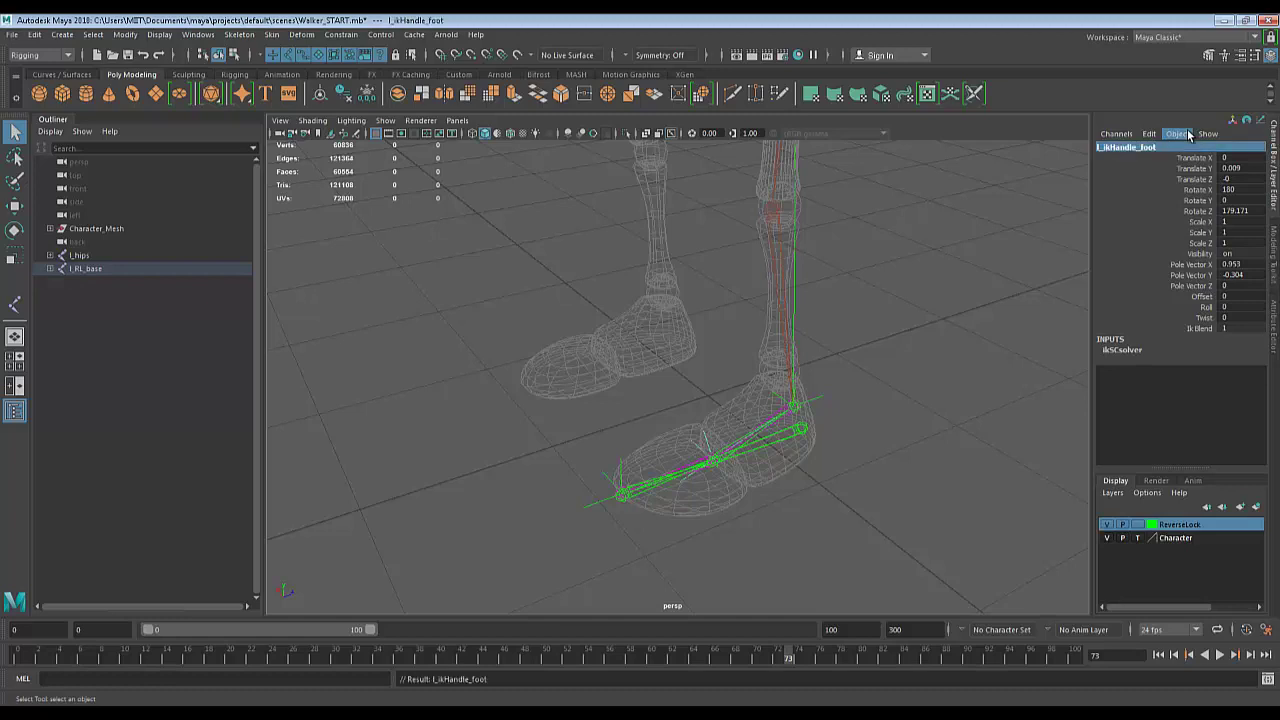
# Rename the left toe's ikHandle3 as l_ikHandle_toe.
pyautogui.click(622, 467)
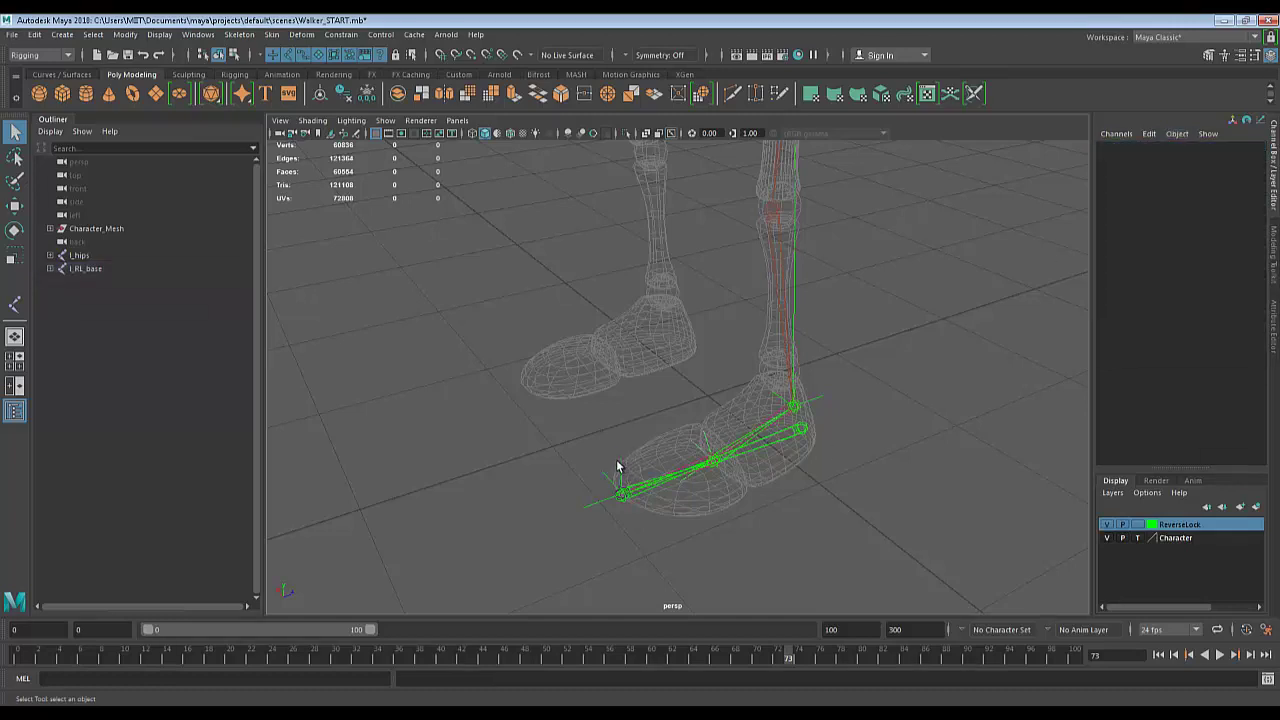
pyautogui.click(620, 466)
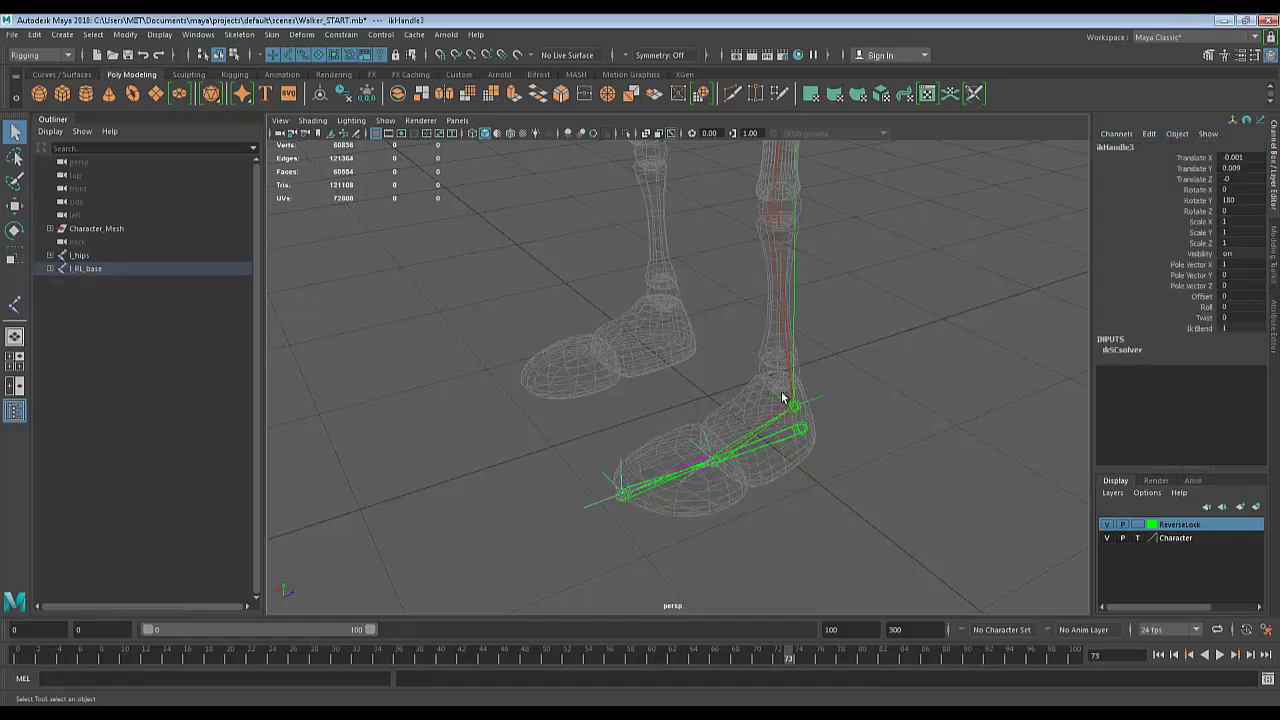
pyautogui.doubleClick(1100, 146)
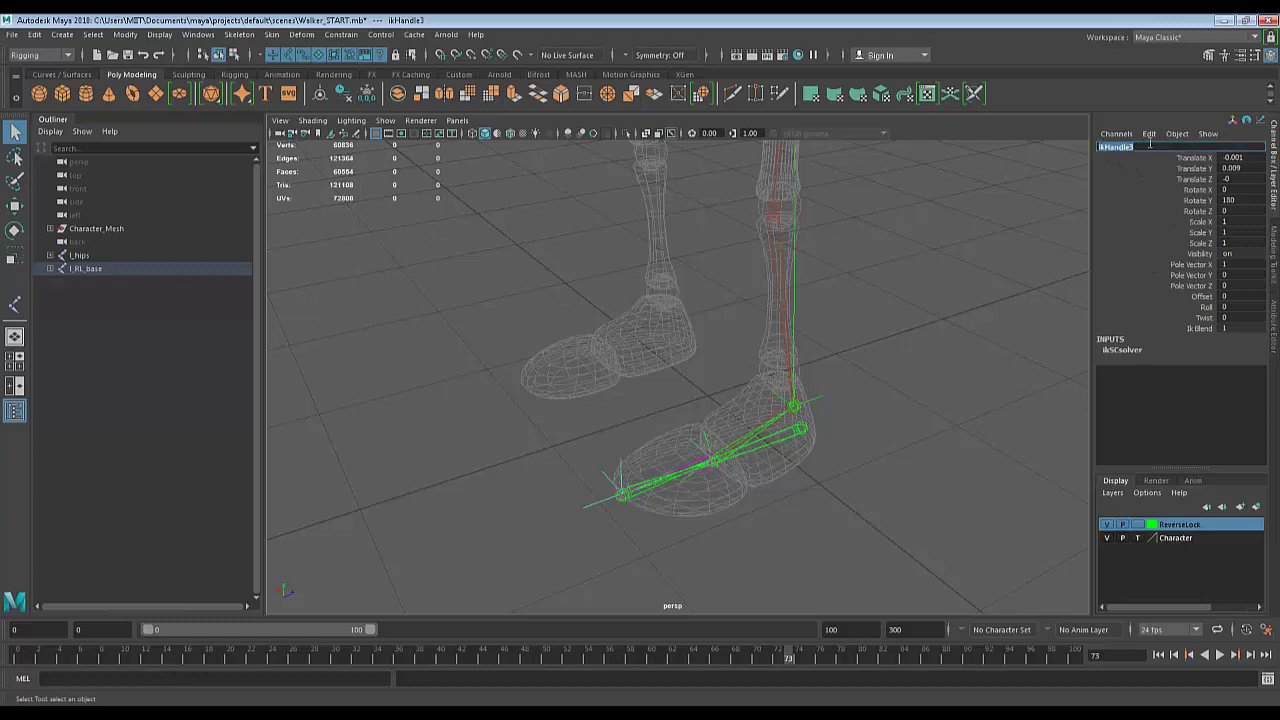
pyautogui.press('Right')
pyautogui.press('BackSpace')
pyautogui.press('Home')
pyautogui.write('l_')
pyautogui.write('_toe')
pyautogui.press('Return')
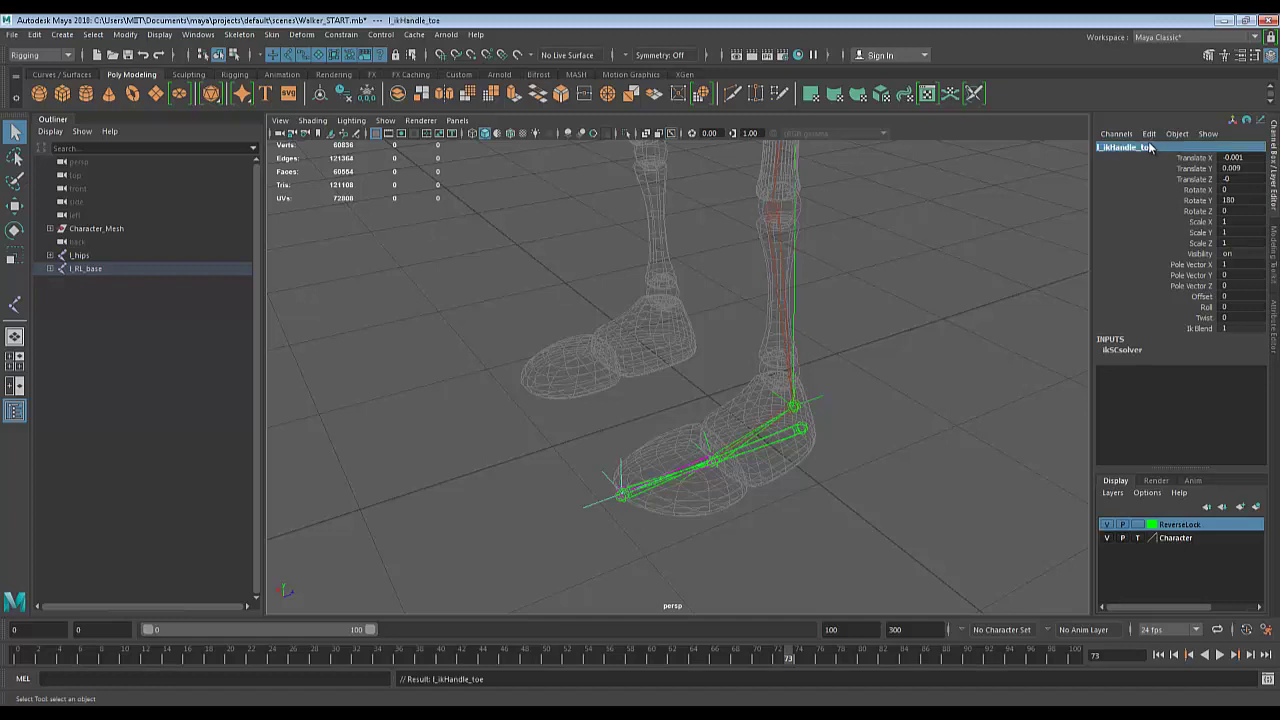
# Mirror the l_hips joint chain across YZ with the Behavior function, replacing l with r in the joint names.
pyautogui.keyDown('alt'); pyautogui.moveTo(854, 417); pyautogui.dragTo(796, 188, button='right'); pyautogui.keyUp('alt')
pyautogui.keyDown('alt'); pyautogui.moveTo(796, 188); pyautogui.dragTo(806, 306, button='middle'); pyautogui.keyUp('alt')
pyautogui.click(769, 255)
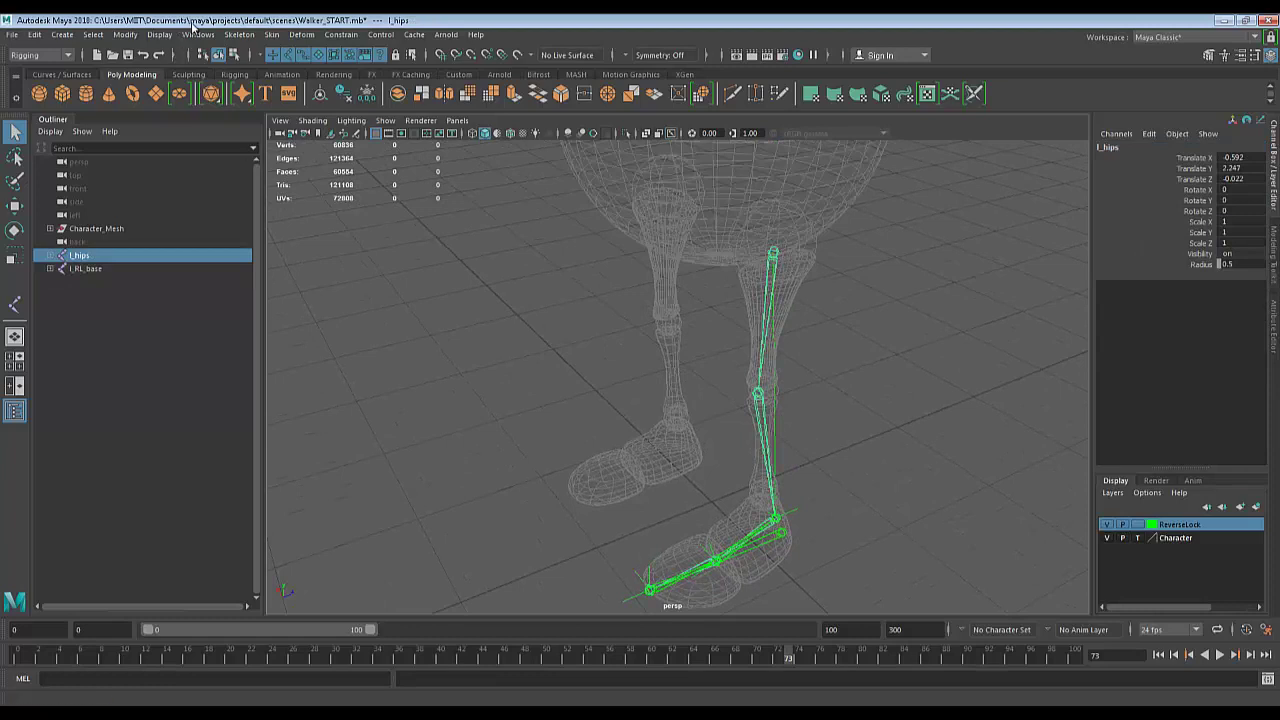
pyautogui.click(239, 34)
pyautogui.moveTo(212, 37)
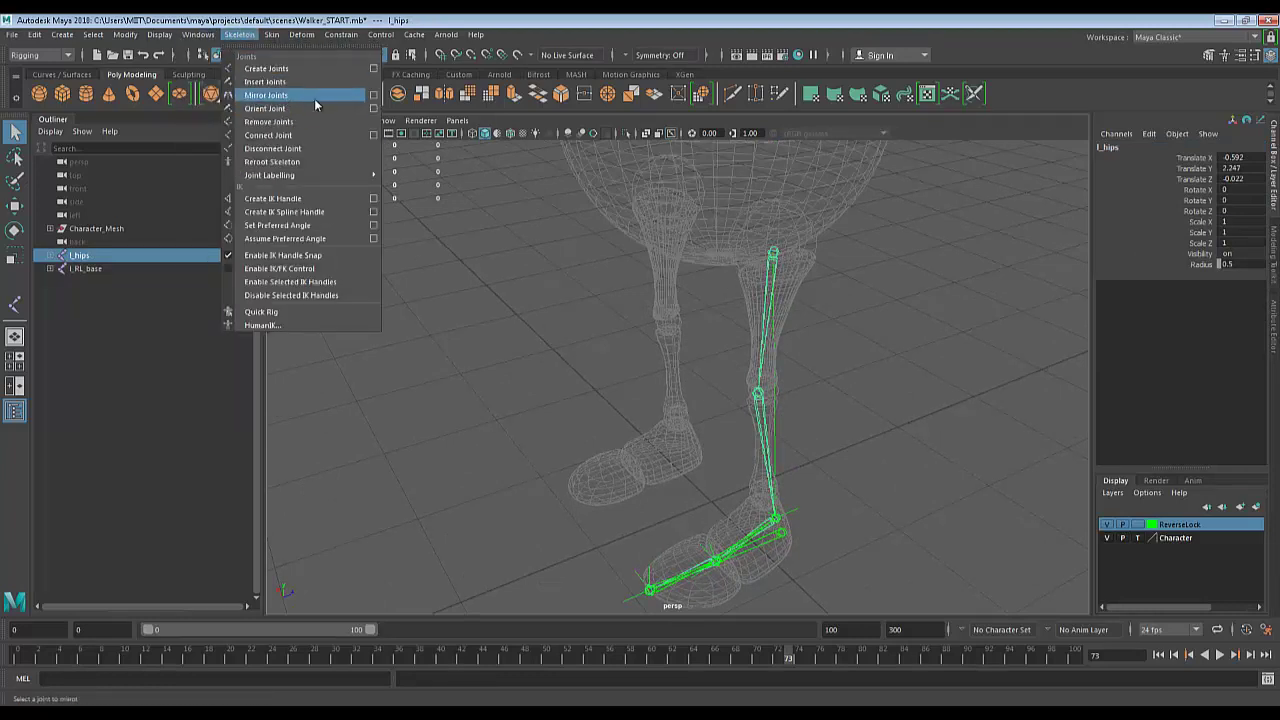
pyautogui.click(374, 95)
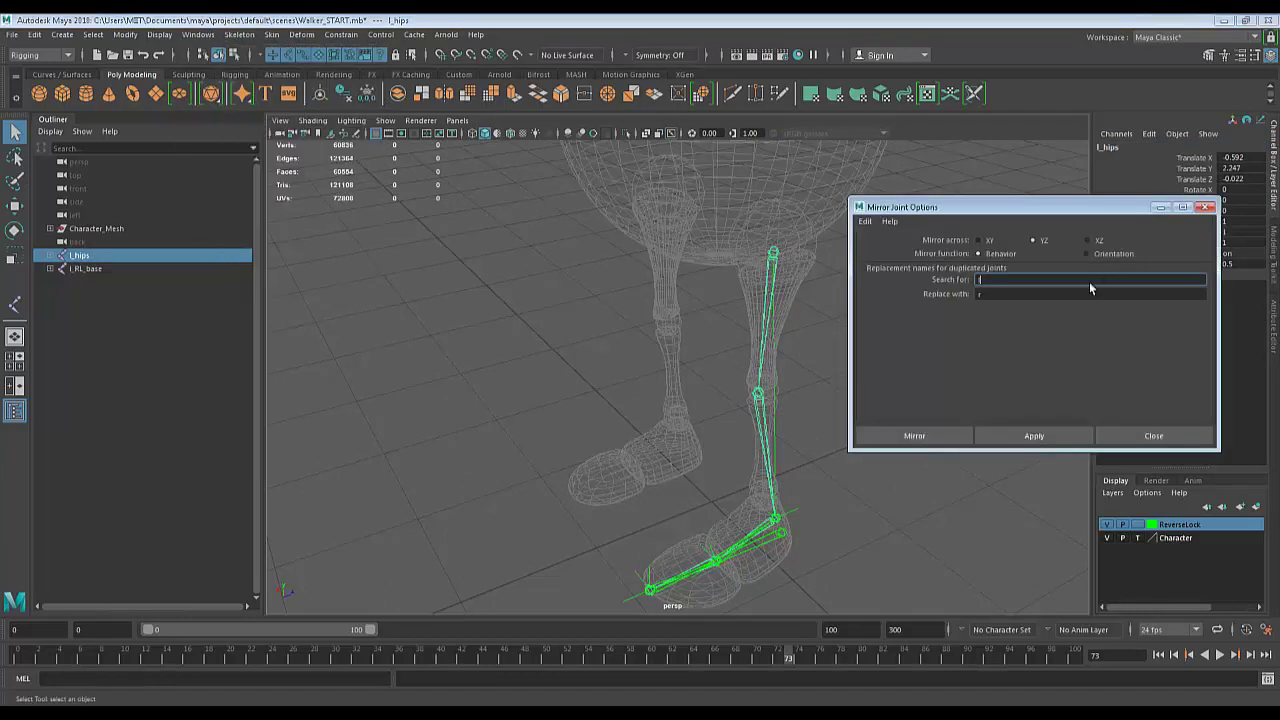
pyautogui.click(1015, 432)
# Mirror the l_RL_base reverse-foot chain across YZ with the same name replacement, and close the mirror options.
pyautogui.click(782, 538)
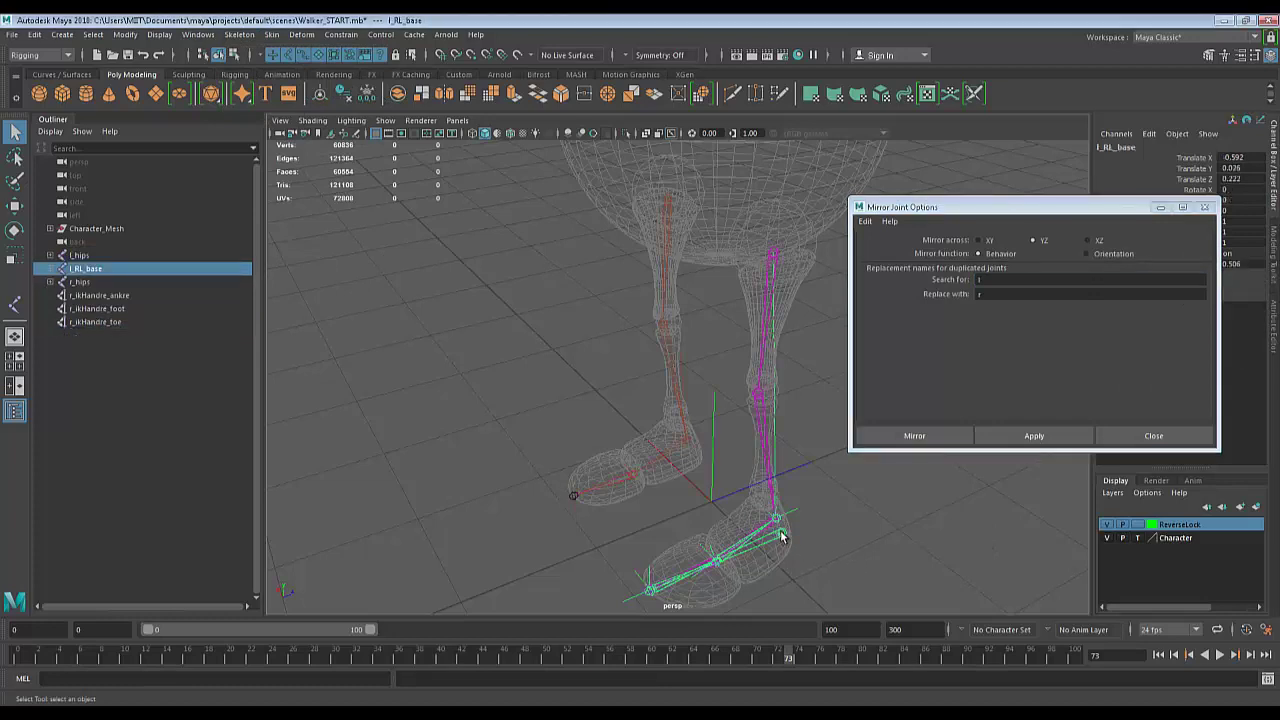
pyautogui.click(1036, 437)
pyautogui.click(1153, 436)
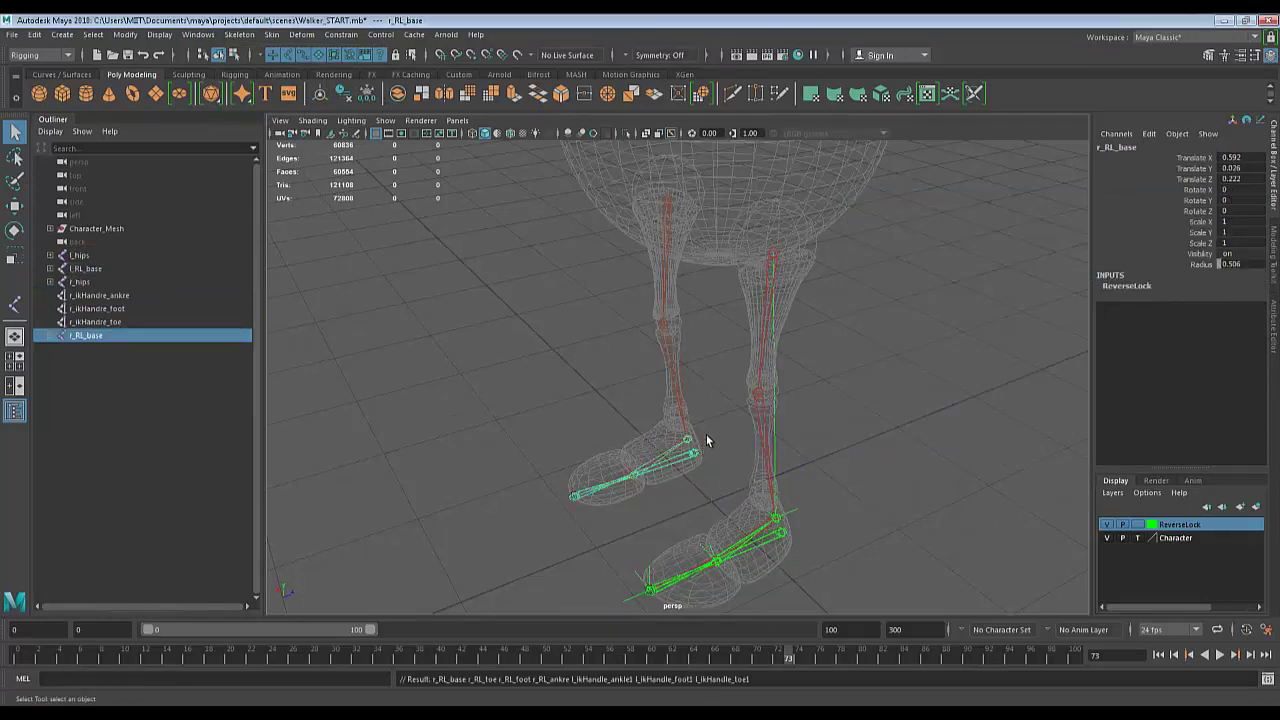
# Examine the mirrored right ankle's IK handle and the right leg's joint chain from several angles.
pyautogui.click(704, 438)
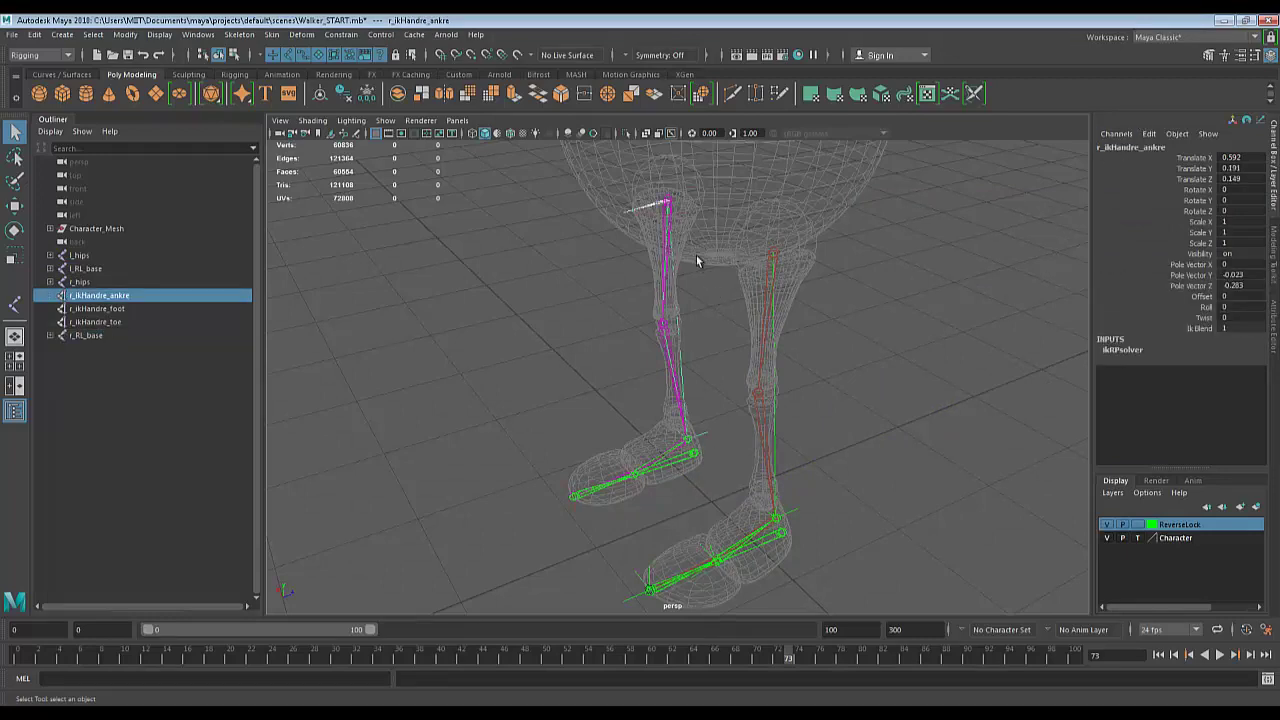
pyautogui.keyDown('alt'); pyautogui.moveTo(677, 294); pyautogui.dragTo(697, 275, button='middle'); pyautogui.keyUp('alt')
pyautogui.keyDown('alt'); pyautogui.moveTo(727, 361); pyautogui.dragTo(788, 446, button='right'); pyautogui.keyUp('alt')
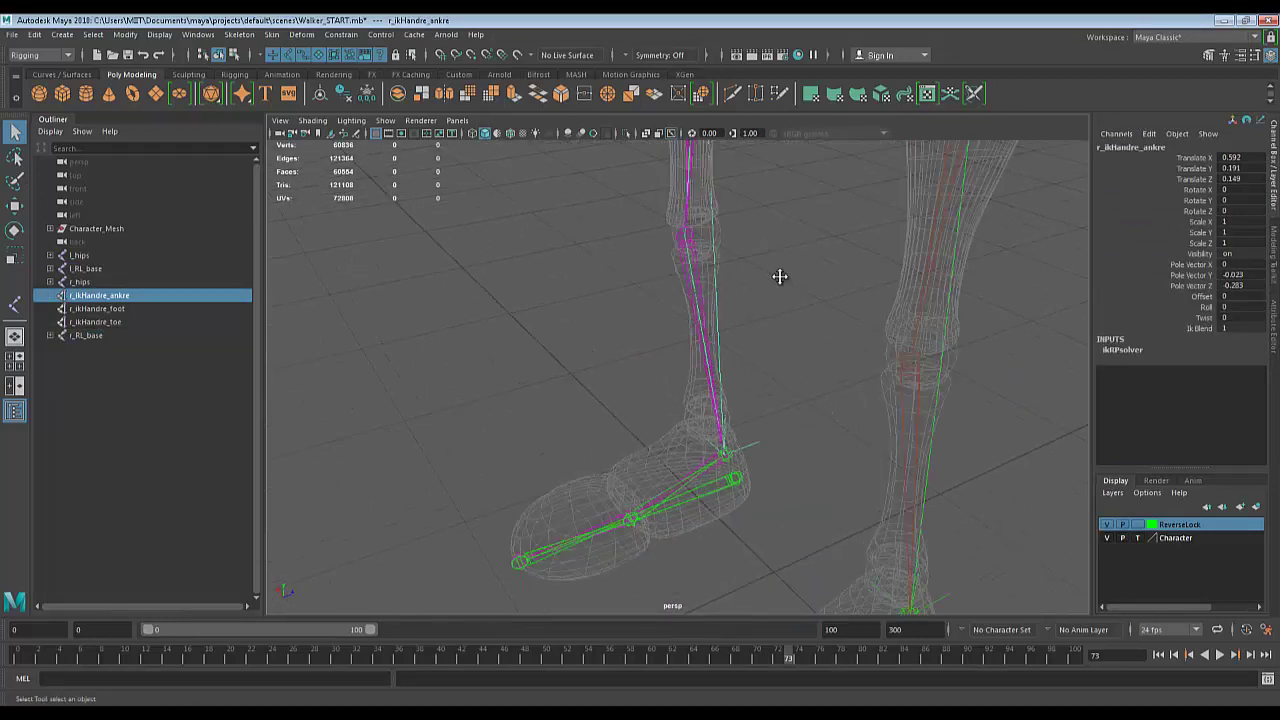
pyautogui.keyDown('alt'); pyautogui.moveTo(780, 277); pyautogui.dragTo(762, 473, button='middle'); pyautogui.keyUp('alt')
pyautogui.keyDown('alt'); pyautogui.moveTo(762, 473); pyautogui.dragTo(840, 405); pyautogui.keyUp('alt')
pyautogui.keyDown('alt'); pyautogui.moveTo(840, 405); pyautogui.dragTo(830, 340, button='right'); pyautogui.keyUp('alt')
pyautogui.keyDown('alt'); pyautogui.moveTo(830, 340); pyautogui.dragTo(847, 364); pyautogui.keyUp('alt')
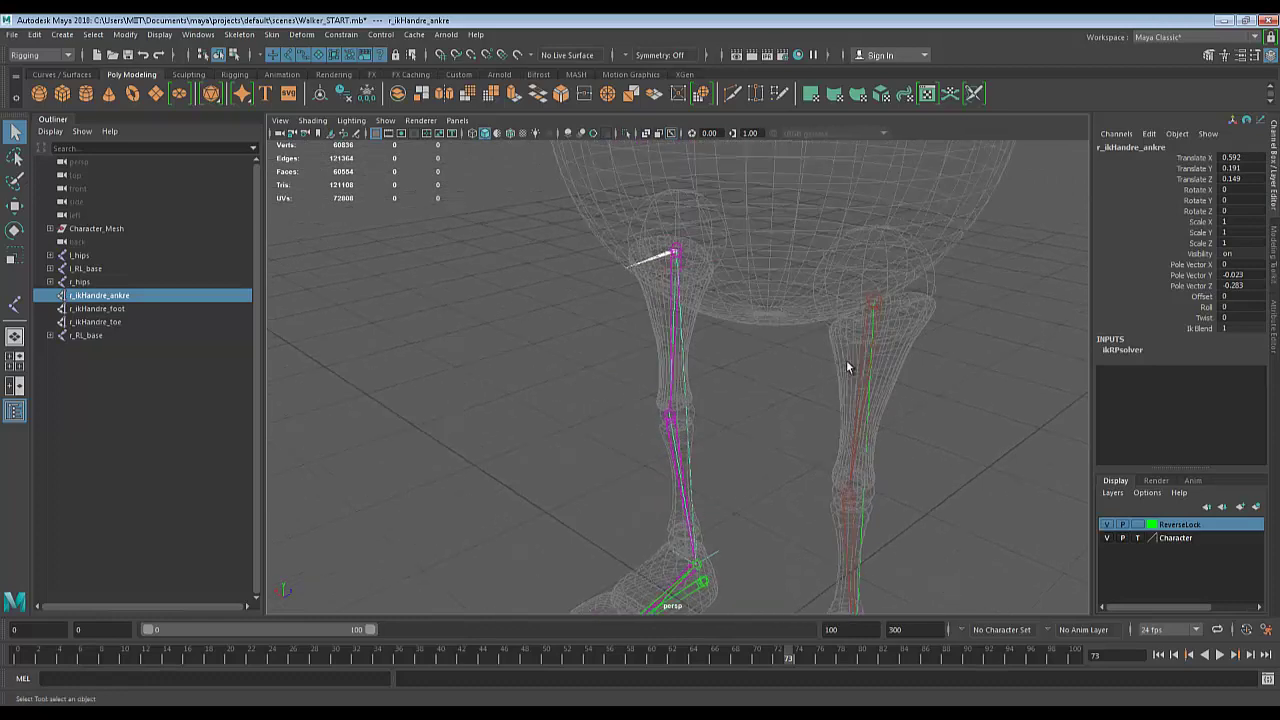
pyautogui.keyDown('alt'); pyautogui.moveTo(775, 425); pyautogui.dragTo(758, 252); pyautogui.keyUp('alt')
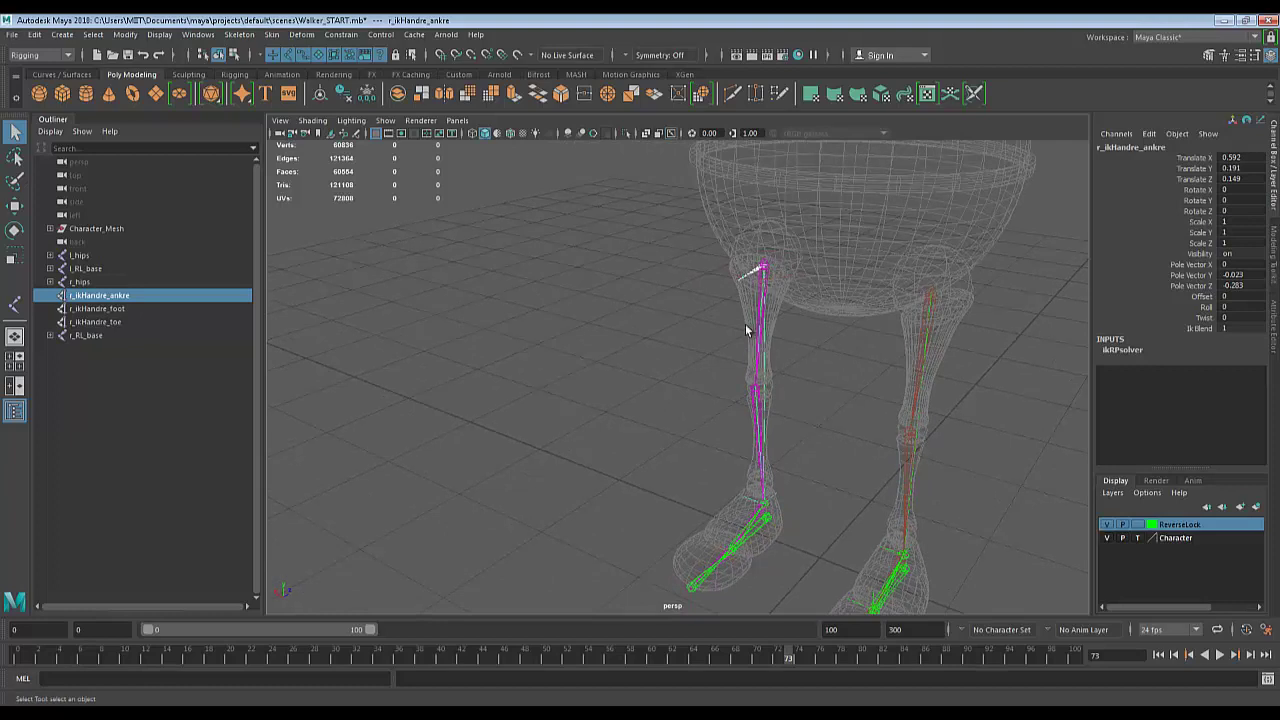
# Test the right leg's IK by moving the r_hips joint down, and undo the move.
pyautogui.click(745, 324)
pyautogui.click(764, 266)
pyautogui.press('w')
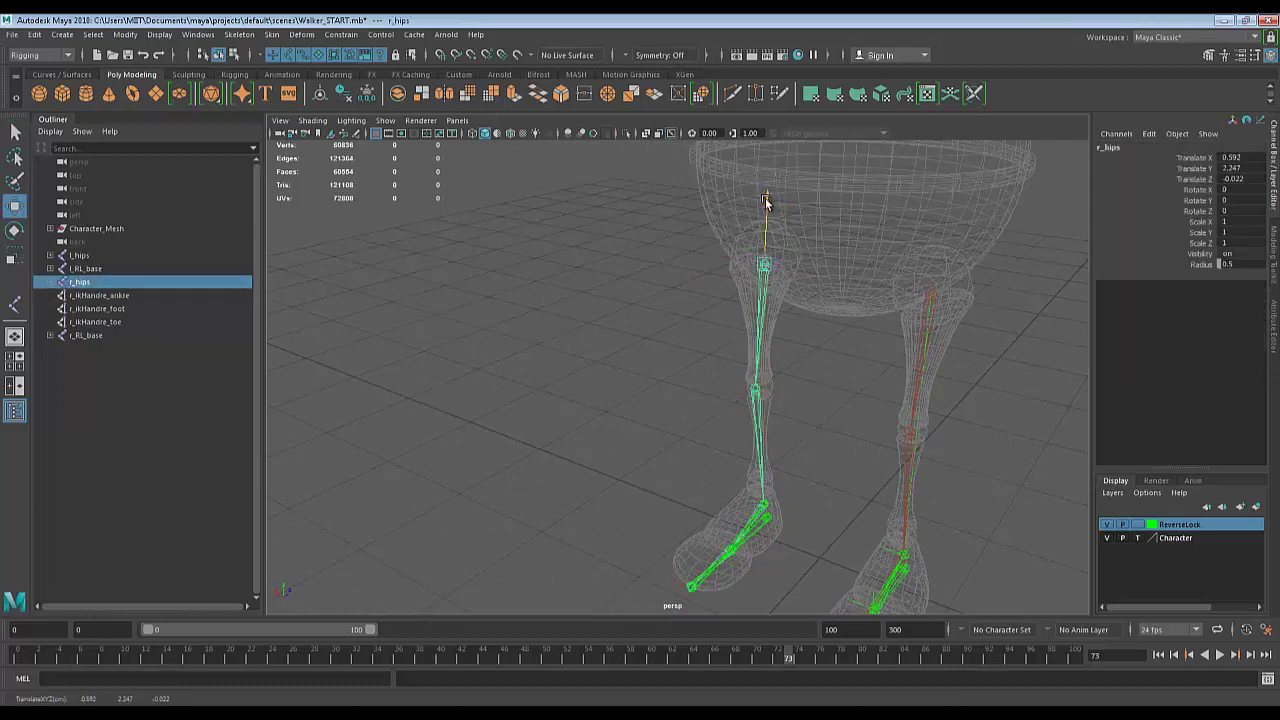
pyautogui.moveTo(765, 200); pyautogui.dragTo(783, 380)
pyautogui.hotkey('ctrl', 'z')
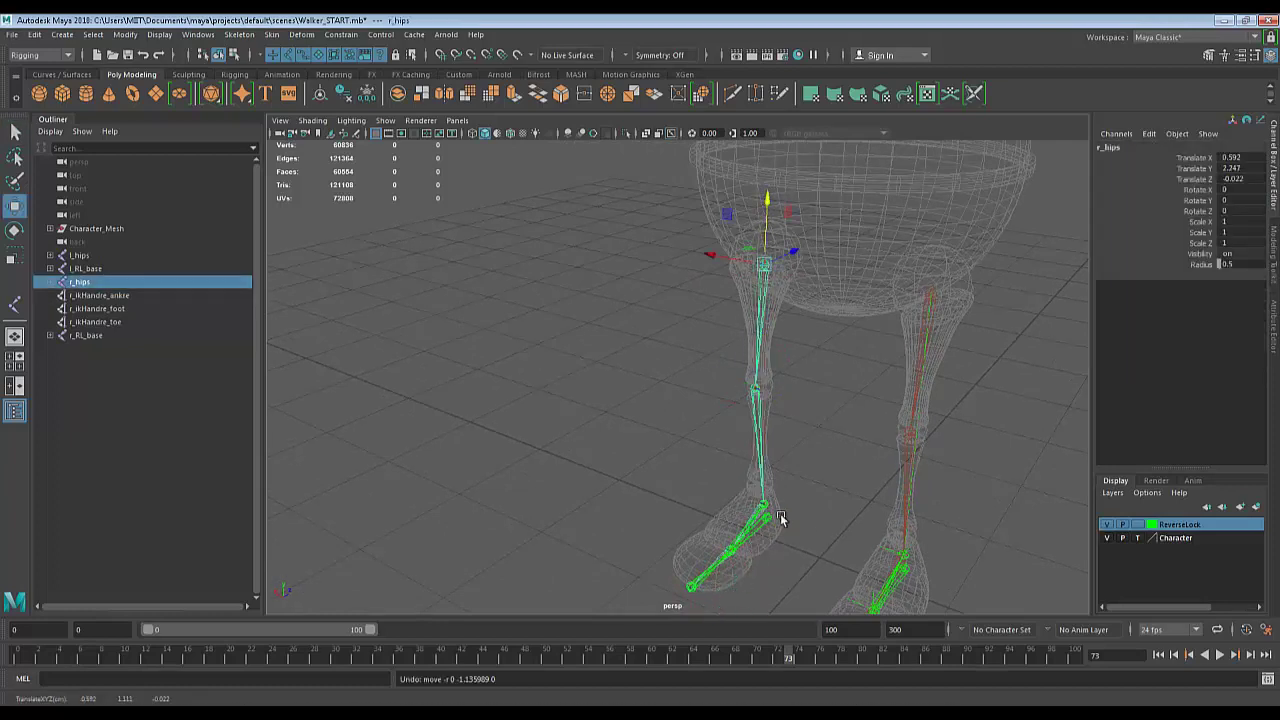
# Parent the right ankle's IK handle, r_ikHandre_ankre, to the r_RL_ankre joint of the reverse-foot chain.
pyautogui.scroll(5, 828, 423)
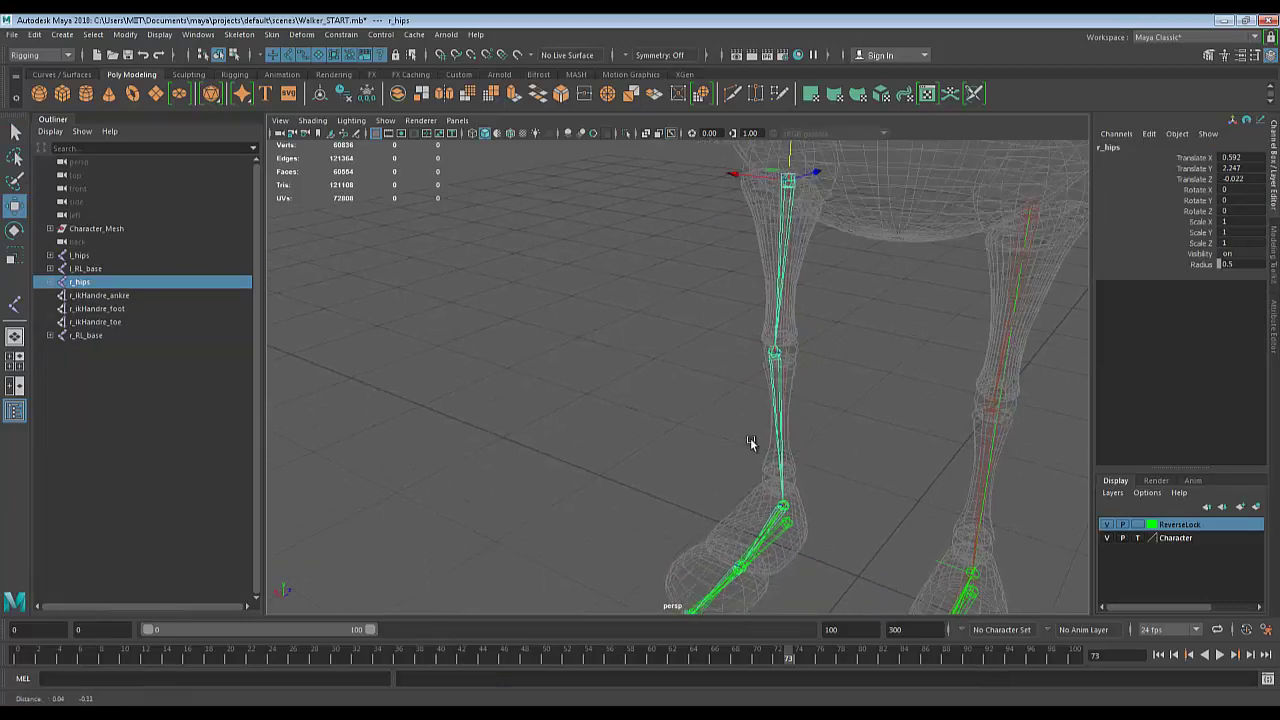
pyautogui.scroll(-3, 750, 438)
pyautogui.scroll(4, 806, 479)
pyautogui.scroll(4, 816, 518)
pyautogui.keyDown('alt'); pyautogui.moveTo(814, 523); pyautogui.dragTo(794, 251, button='middle'); pyautogui.keyUp('alt')
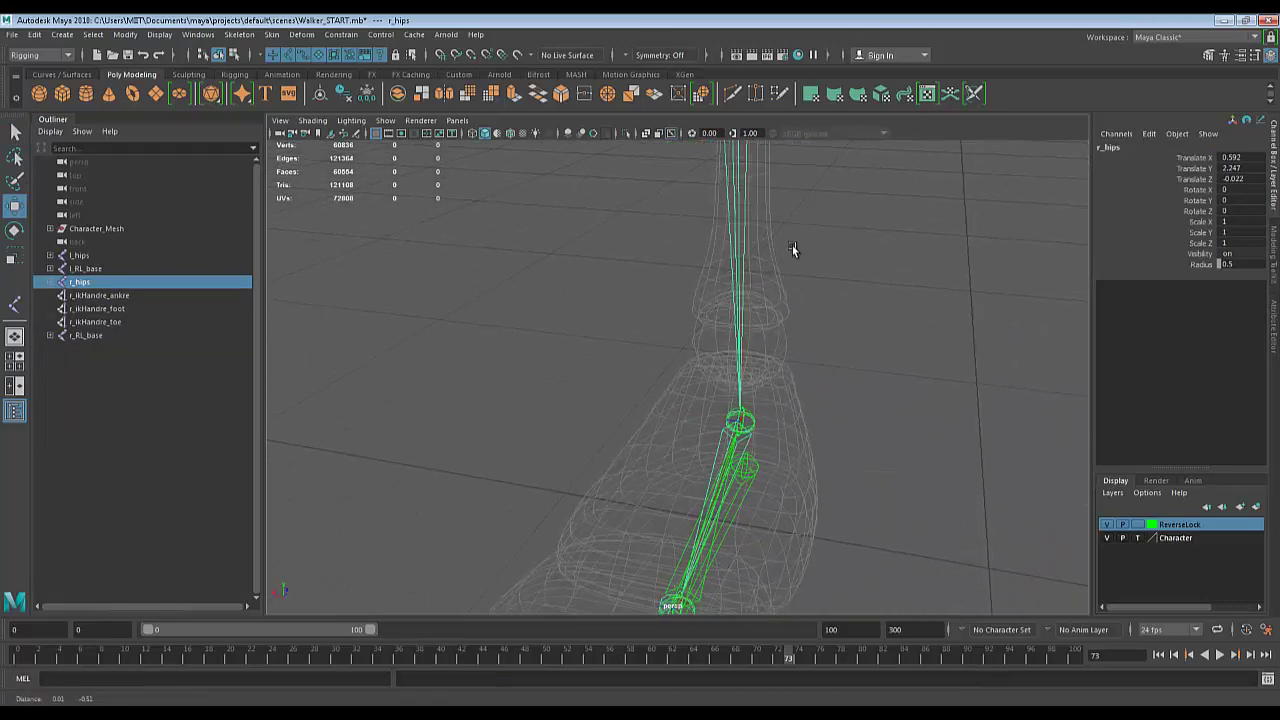
pyautogui.keyDown('alt'); pyautogui.moveTo(794, 251); pyautogui.dragTo(716, 394); pyautogui.keyUp('alt')
pyautogui.click(580, 466)
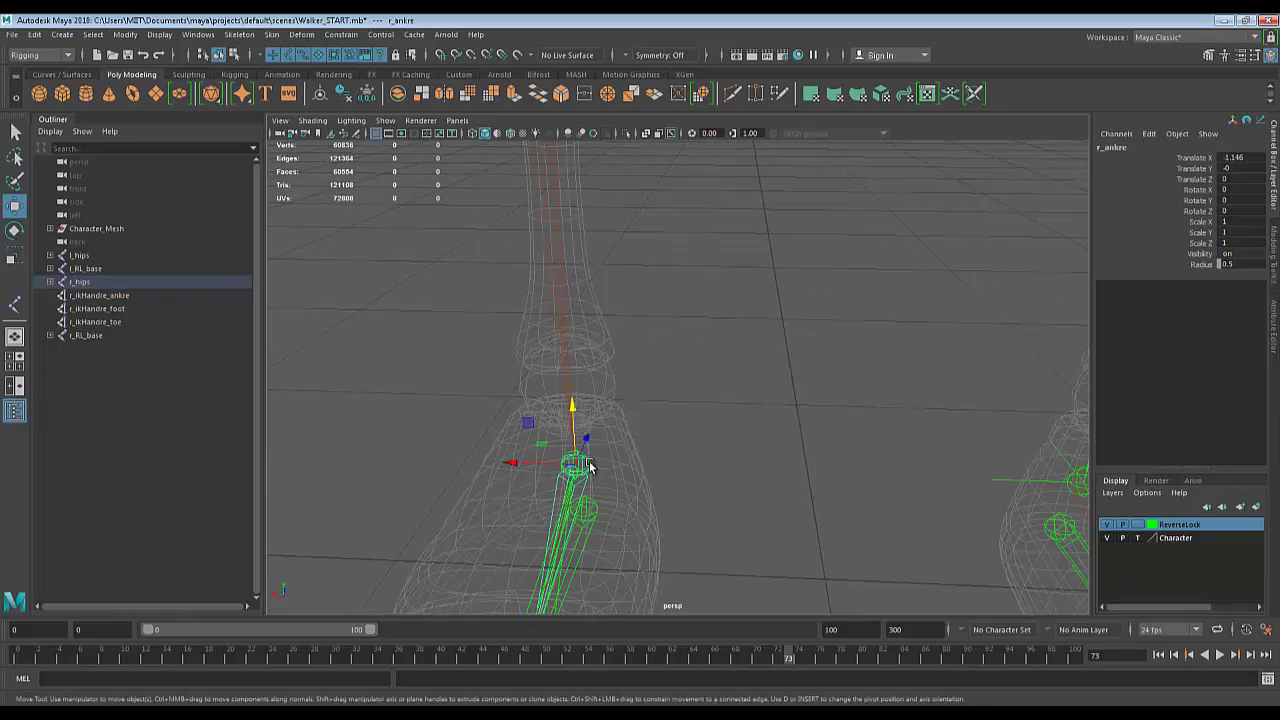
pyautogui.scroll(-4, 586, 446)
pyautogui.keyDown('alt'); pyautogui.moveTo(649, 354); pyautogui.dragTo(735, 348); pyautogui.keyUp('alt')
pyautogui.scroll(5, 628, 396)
pyautogui.keyDown('alt'); pyautogui.moveTo(626, 397); pyautogui.dragTo(880, 496, button='middle'); pyautogui.keyUp('alt')
pyautogui.scroll(7, 883, 466)
pyautogui.keyDown('alt'); pyautogui.moveTo(963, 418); pyautogui.dragTo(894, 414, button='middle'); pyautogui.keyUp('alt')
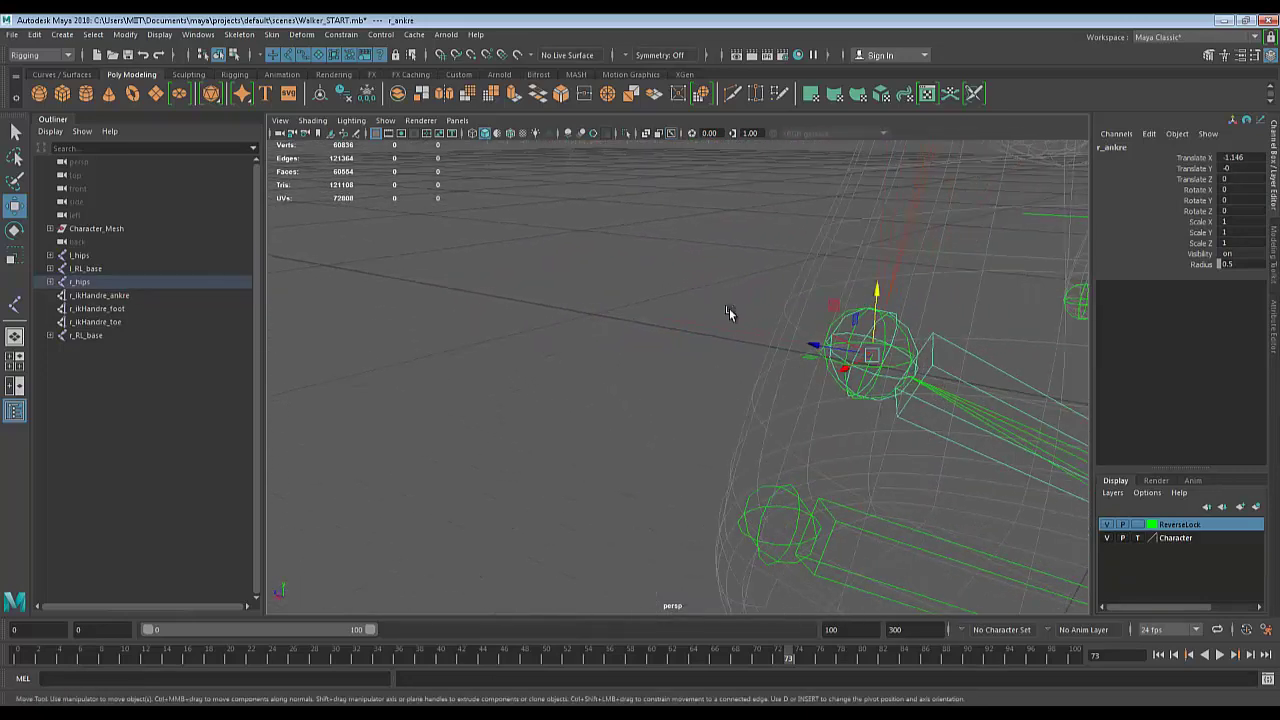
pyautogui.click(738, 378)
pyautogui.press('q')
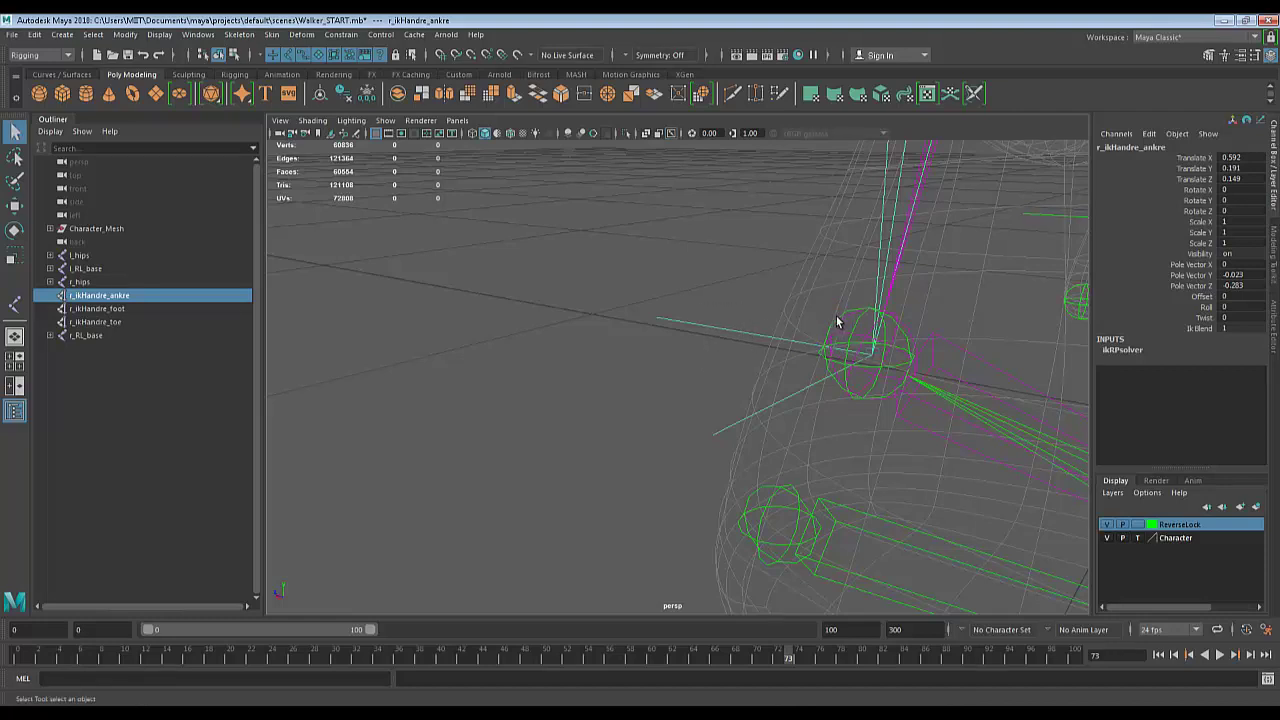
pyautogui.keyDown('shift'); pyautogui.click(838, 321); pyautogui.keyUp('shift')
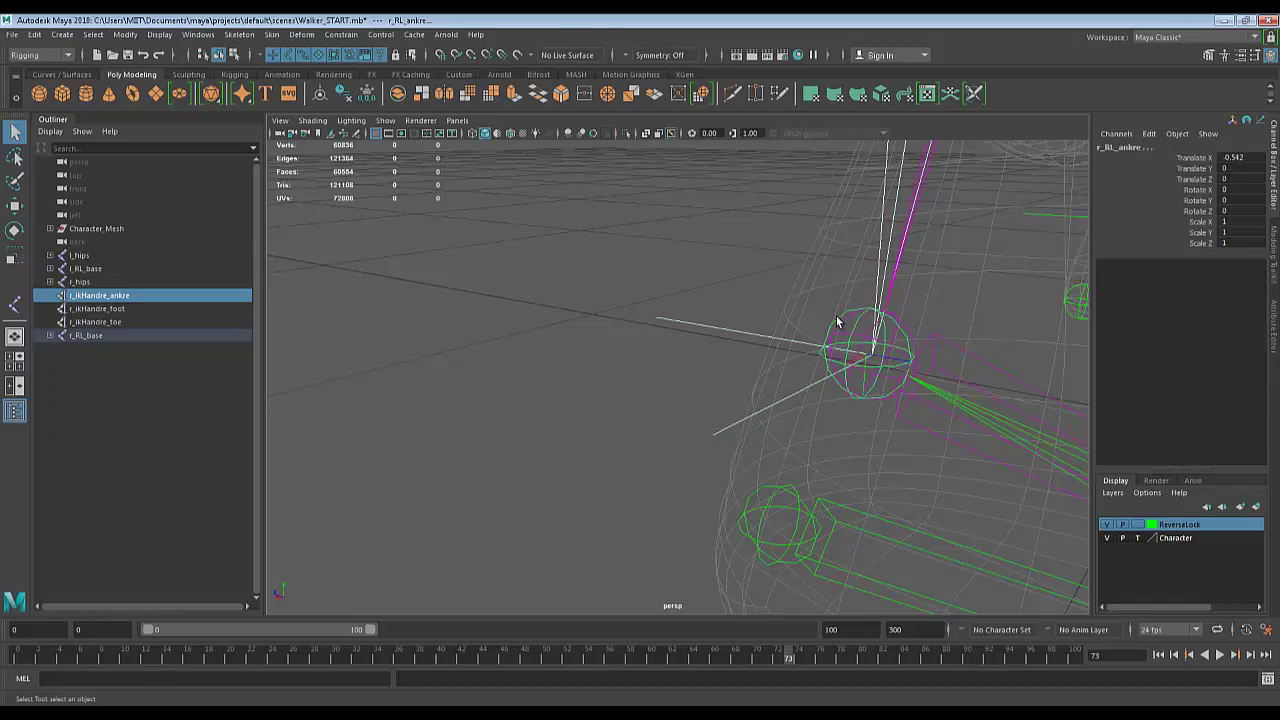
pyautogui.press('p')
# Parent the right foot's IK handle, r_ikHandre_foot, to the r_RL_foot joint of the reverse-foot chain.
pyautogui.keyDown('alt'); pyautogui.moveTo(837, 323); pyautogui.dragTo(533, 290); pyautogui.keyUp('alt')
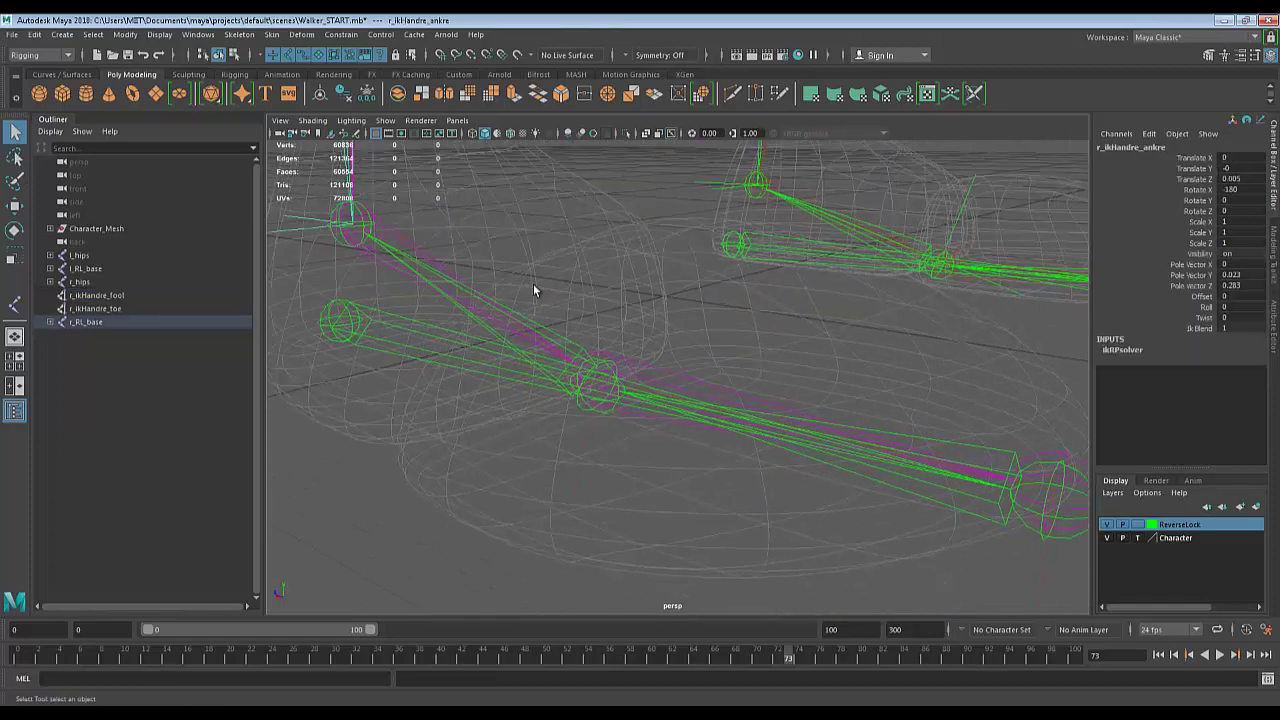
pyautogui.click(588, 451)
pyautogui.scroll(4, 609, 457)
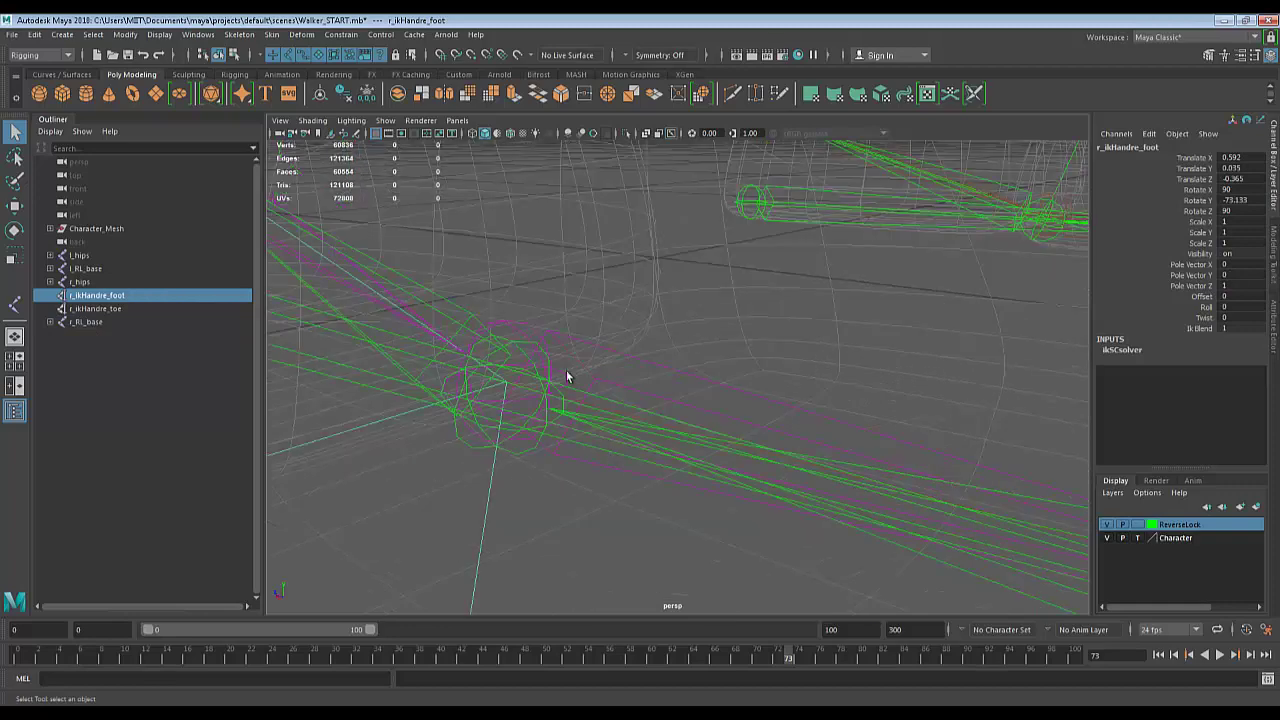
pyautogui.keyDown('shift'); pyautogui.click(516, 338); pyautogui.keyUp('shift')
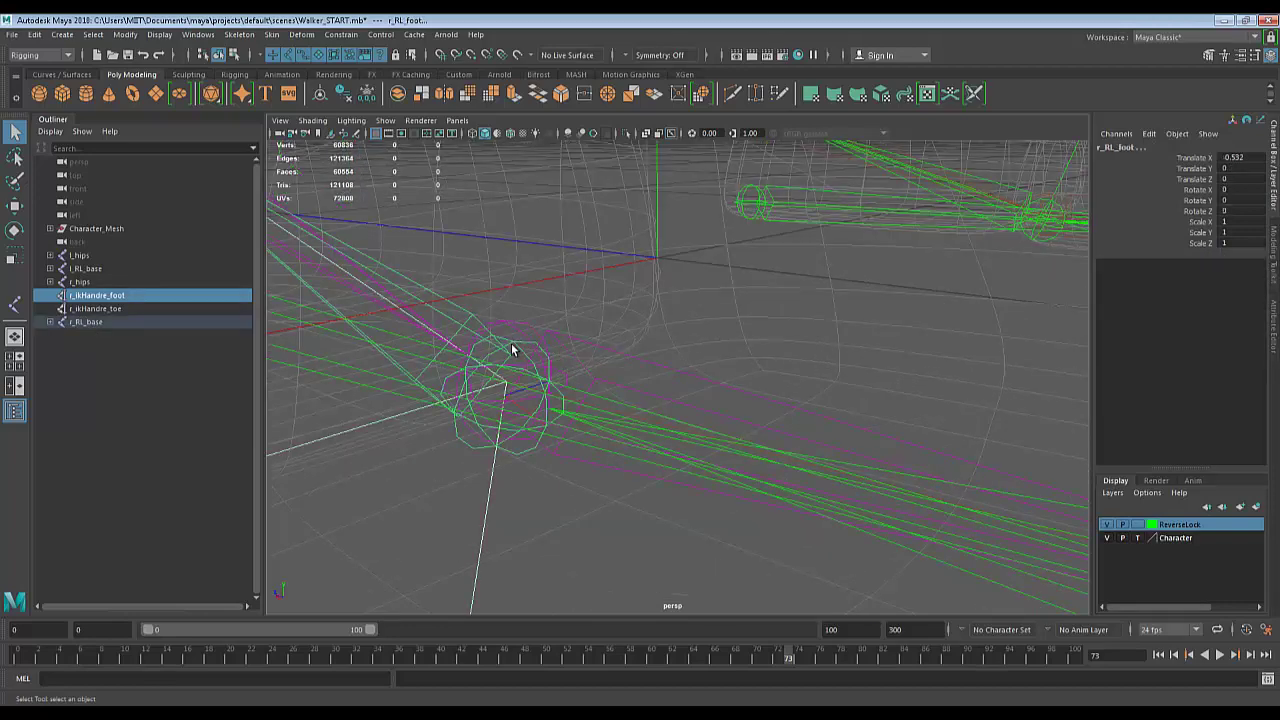
# Parent the right foot IK handle and the right toe IK handle to their matching joints of the right reverse-lock skeleton.
pyautogui.press('p')
pyautogui.keyDown('alt'); pyautogui.moveTo(511, 343); pyautogui.dragTo(726, 409); pyautogui.keyUp('alt')
pyautogui.click(697, 418)
pyautogui.scroll(3, 730, 400)
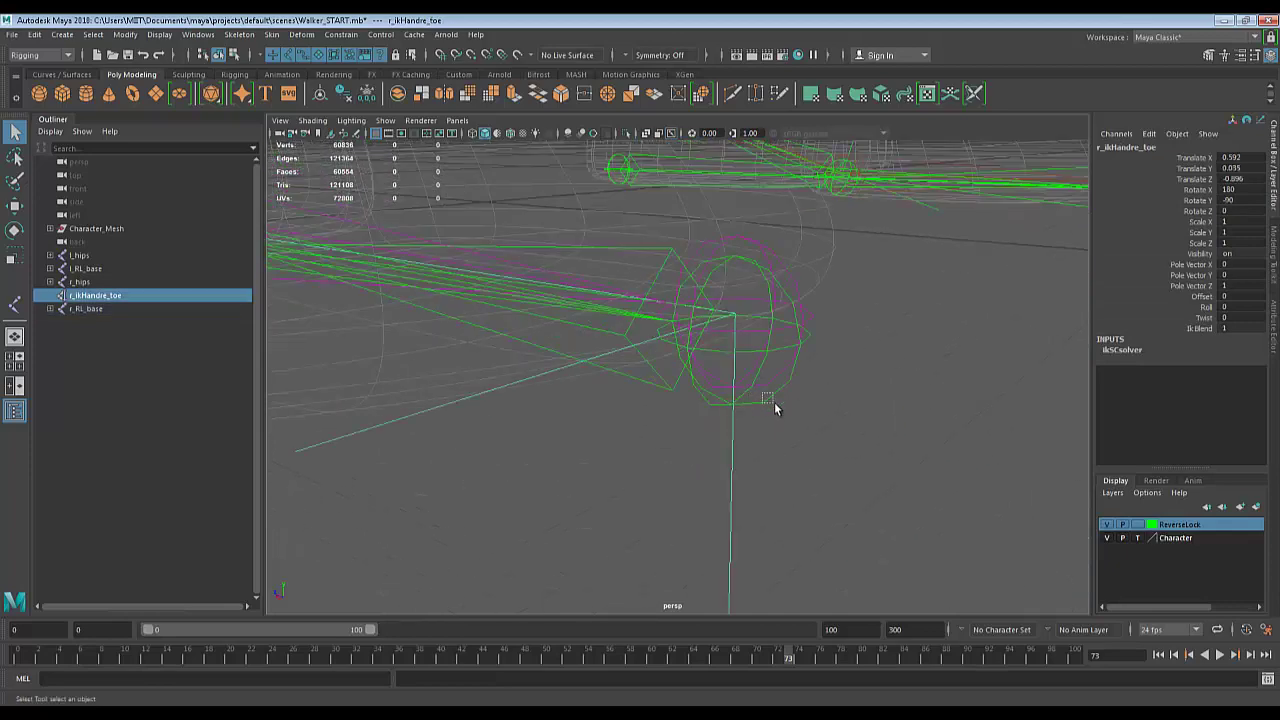
pyautogui.keyDown('shift'); pyautogui.click(778, 410); pyautogui.keyUp('shift')
pyautogui.press('p')
# Test the right leg's IK by lowering the r_hips joint, and undo the moves.
pyautogui.scroll(-5, 826, 374)
pyautogui.keyDown('alt'); pyautogui.moveTo(826, 374); pyautogui.dragTo(729, 366); pyautogui.keyUp('alt')
pyautogui.click(618, 170)
pyautogui.keyDown('alt'); pyautogui.moveTo(707, 335); pyautogui.dragTo(727, 440, button='middle'); pyautogui.keyUp('alt')
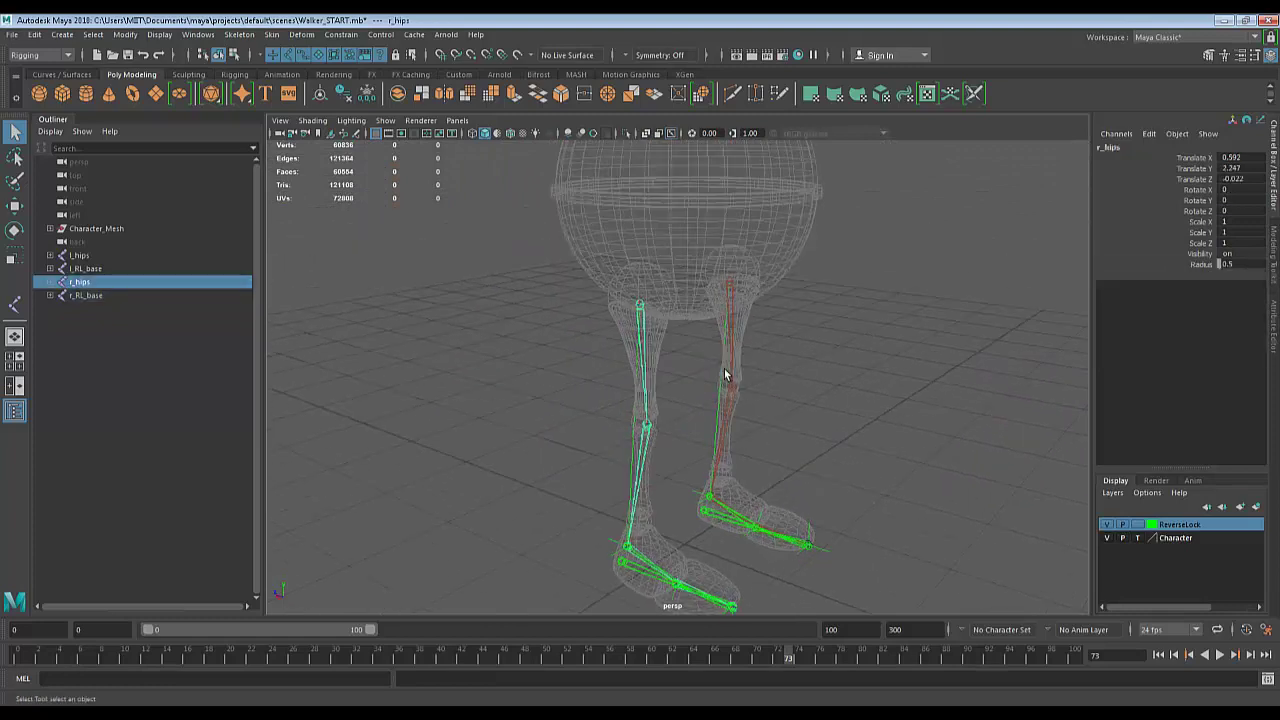
pyautogui.press('w')
pyautogui.moveTo(641, 244); pyautogui.dragTo(688, 530)
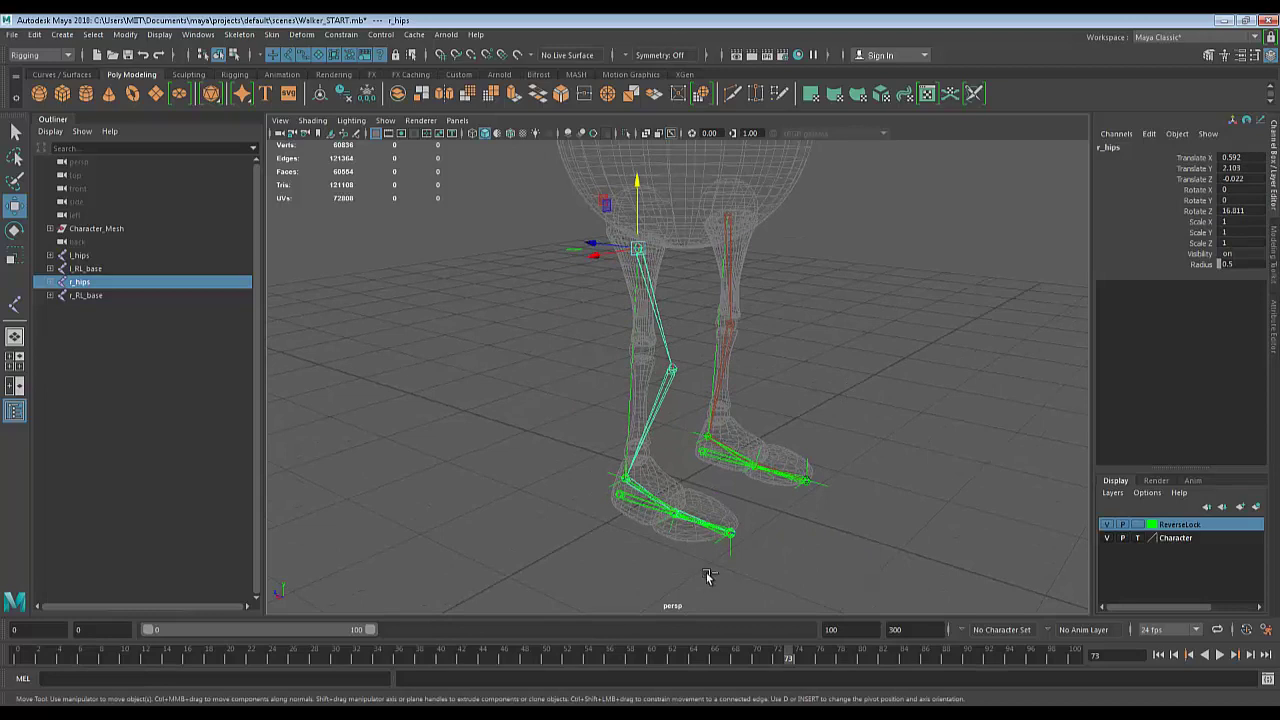
pyautogui.hotkey('ctrl', 'z')
pyautogui.moveTo(638, 163); pyautogui.dragTo(639, 198)
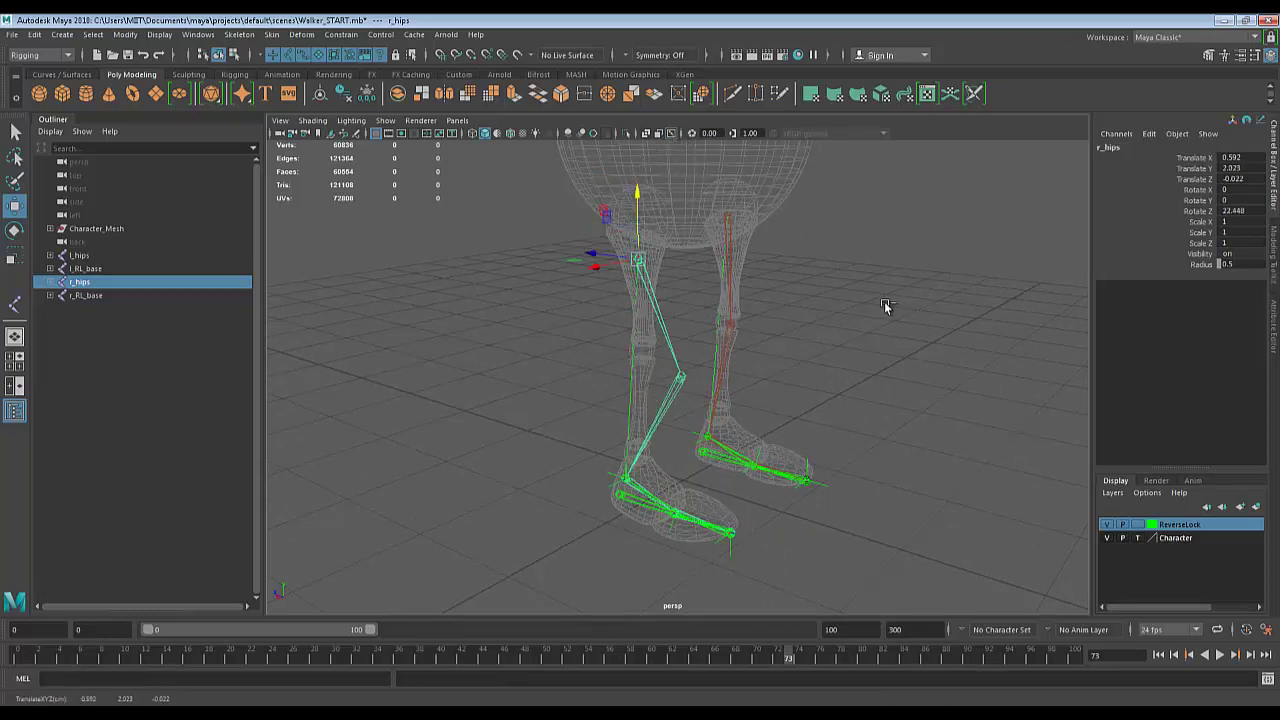
pyautogui.hotkey('ctrl', 'z')
# Test the left leg's IK by lowering the l_hips joint, and undo the move.
pyautogui.scroll(-3, 918, 339)
pyautogui.keyDown('alt'); pyautogui.moveTo(918, 339); pyautogui.dragTo(805, 337); pyautogui.keyUp('alt')
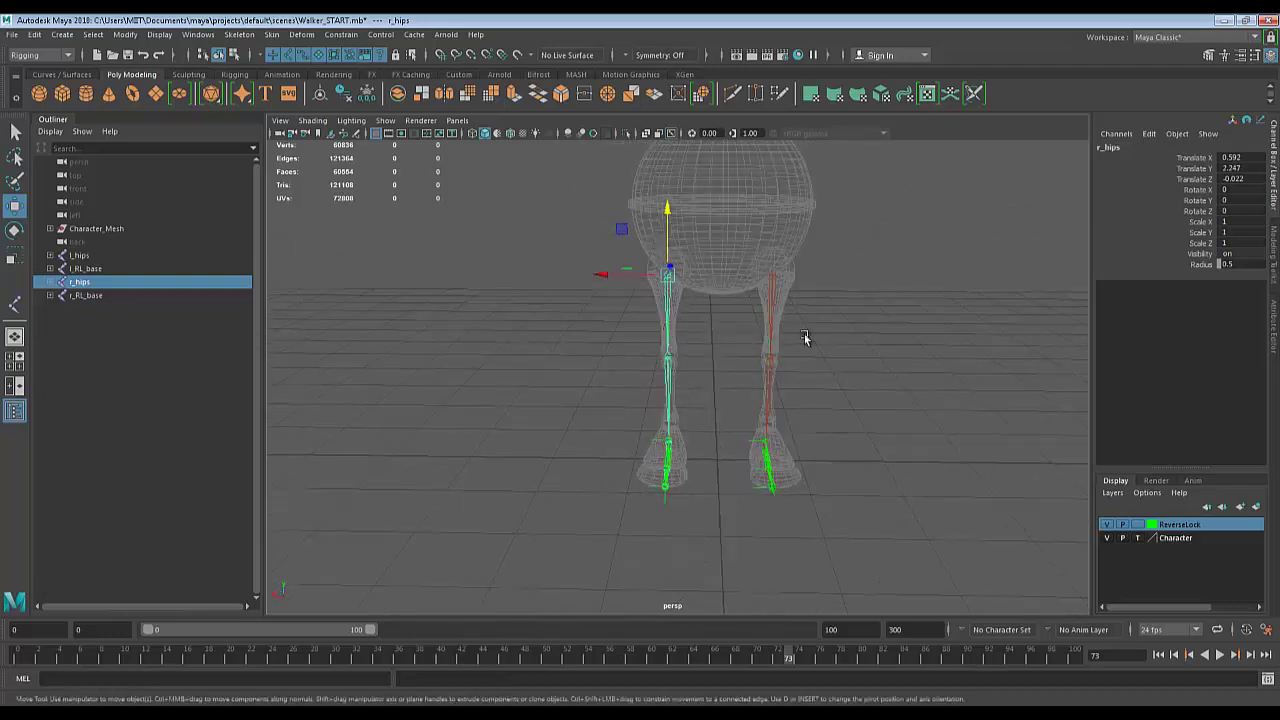
pyautogui.click(769, 276)
pyautogui.moveTo(731, 224); pyautogui.dragTo(731, 246)
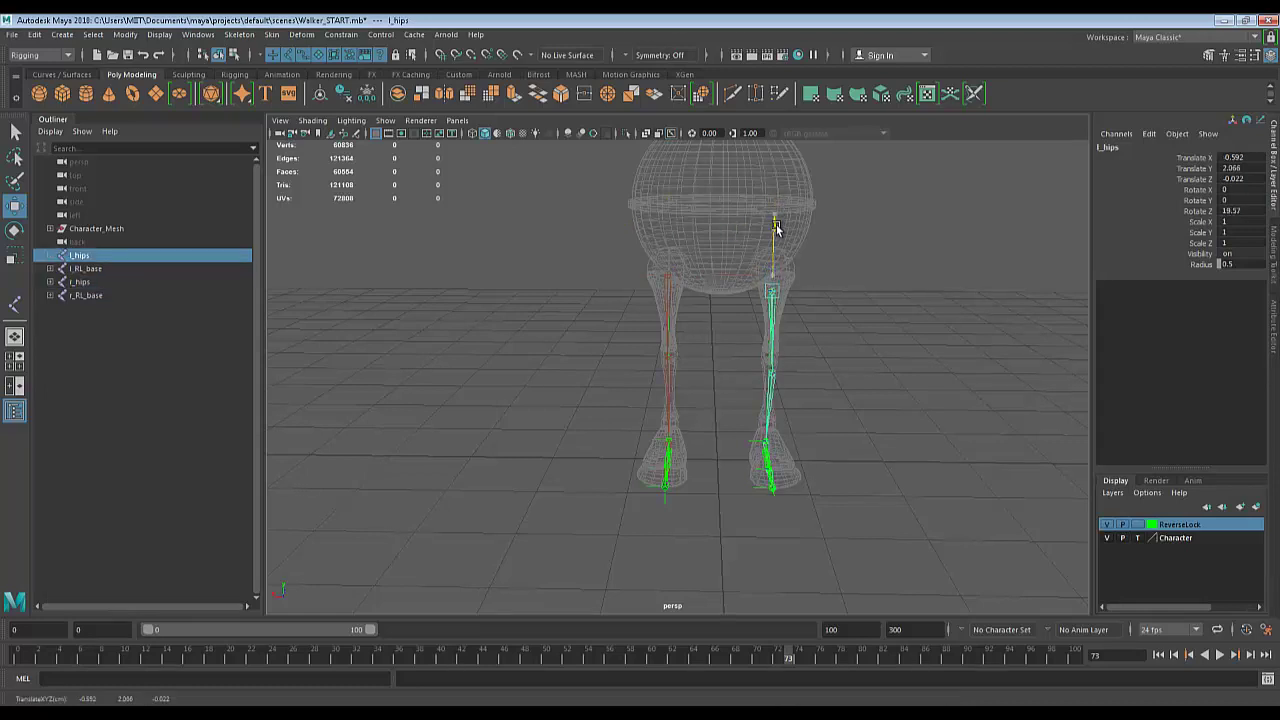
pyautogui.hotkey('ctrl', 'z')
# Create a NURBS circle at the origin as a foot control curve.
pyautogui.keyDown('alt'); pyautogui.moveTo(902, 348); pyautogui.dragTo(858, 390); pyautogui.keyUp('alt')
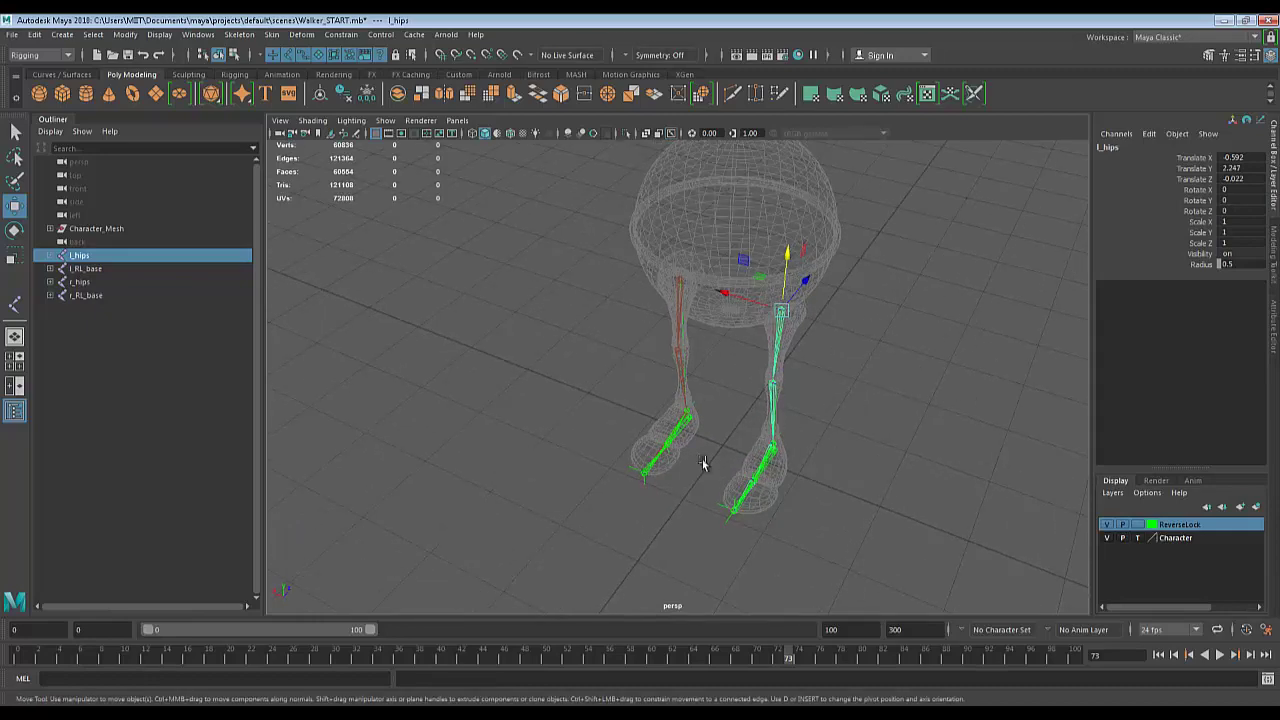
pyautogui.keyDown('alt'); pyautogui.moveTo(865, 356); pyautogui.dragTo(883, 301, button='middle'); pyautogui.keyUp('alt')
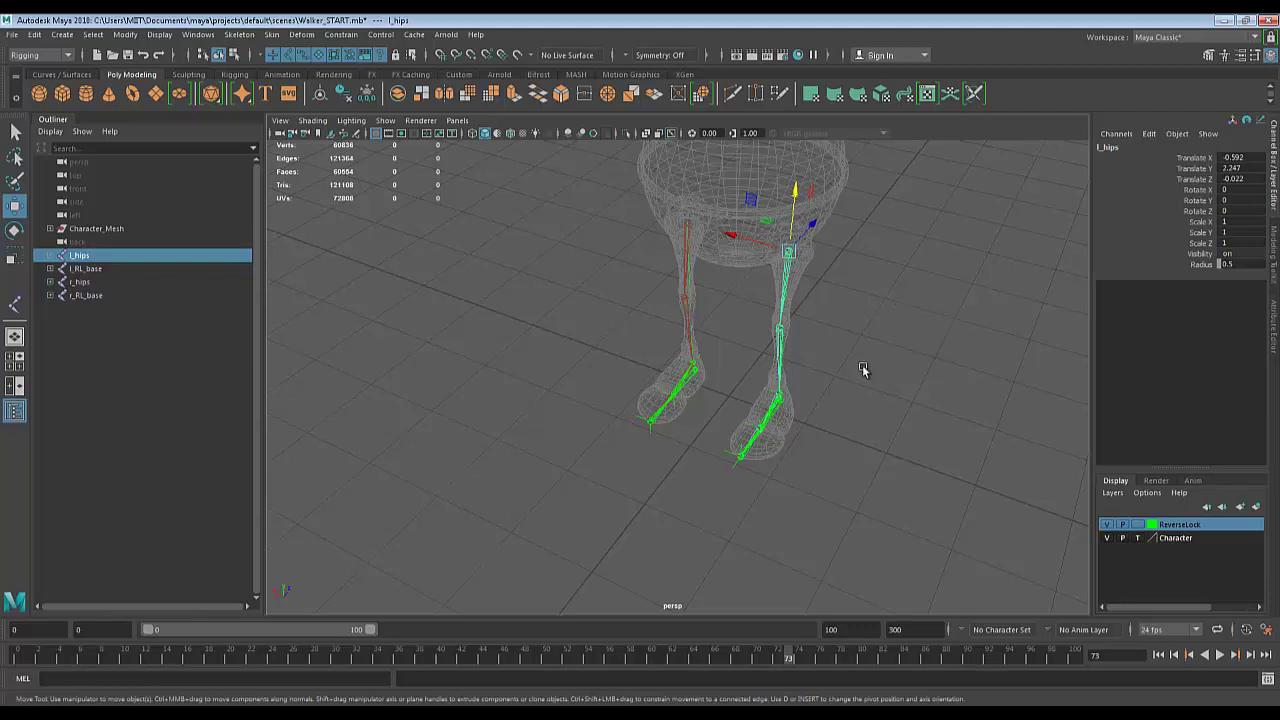
pyautogui.keyDown('alt'); pyautogui.moveTo(862, 370); pyautogui.dragTo(865, 411); pyautogui.keyUp('alt')
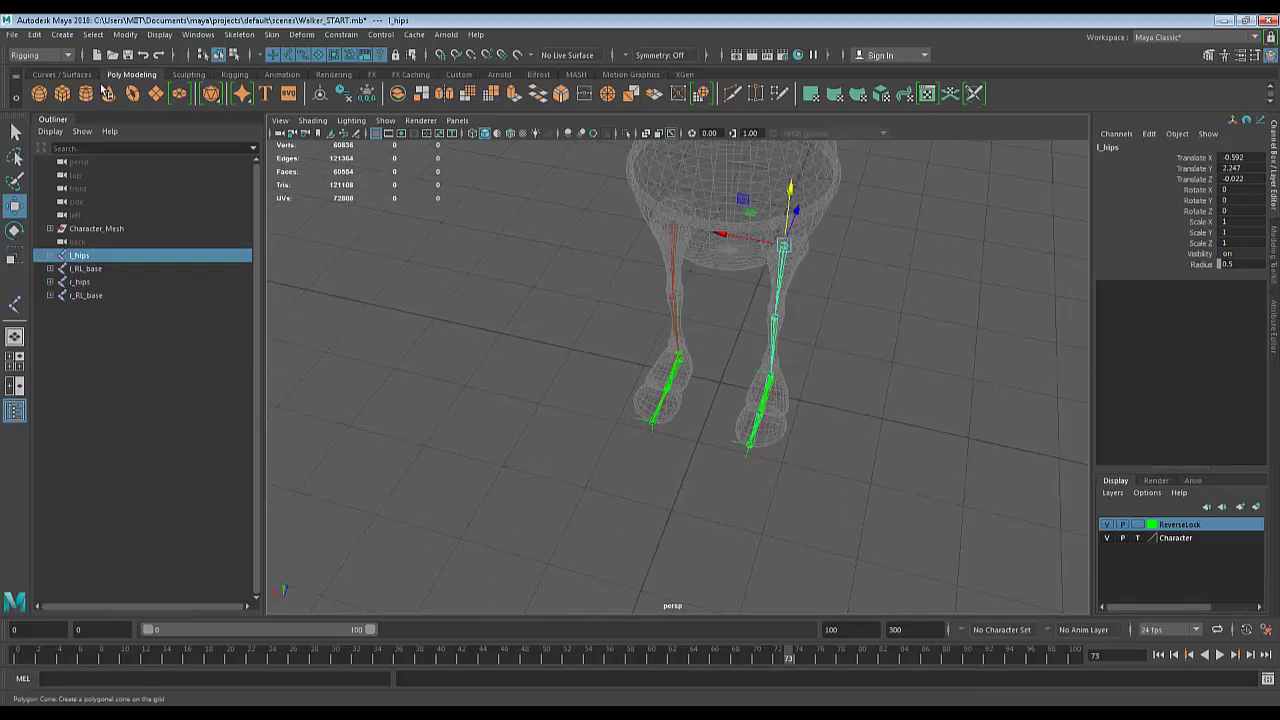
pyautogui.click(64, 36)
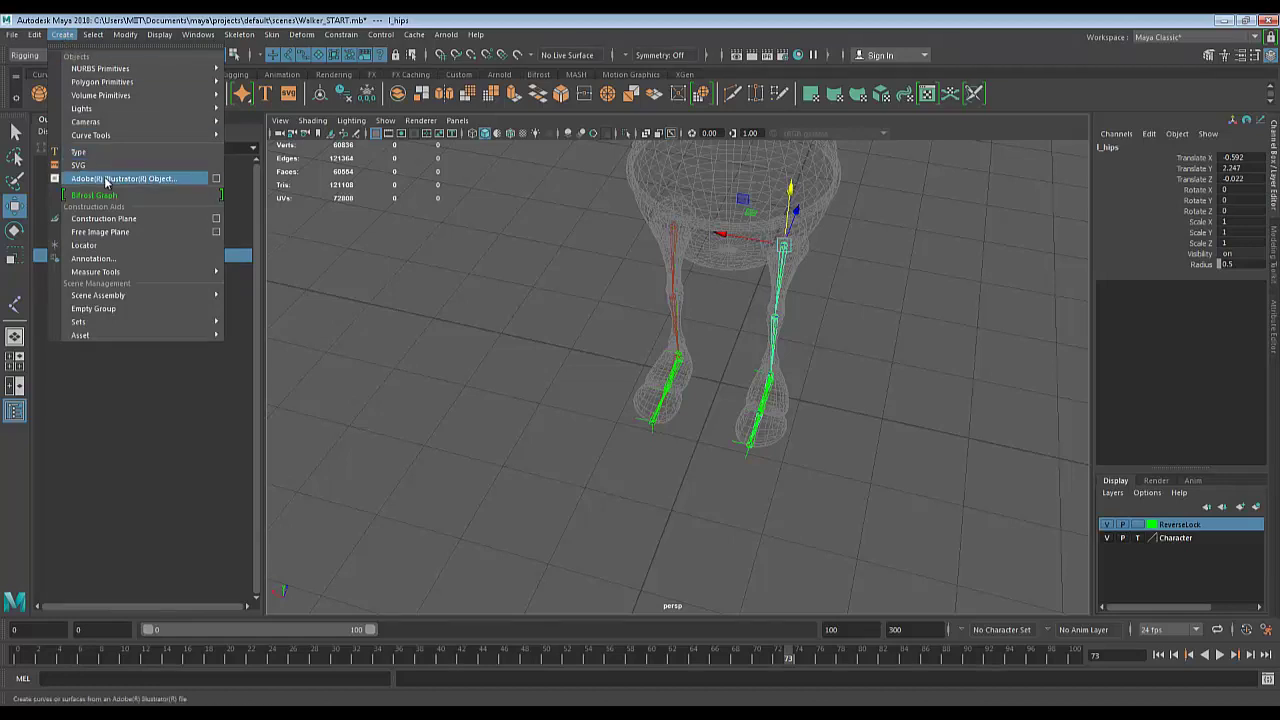
pyautogui.moveTo(136, 74)
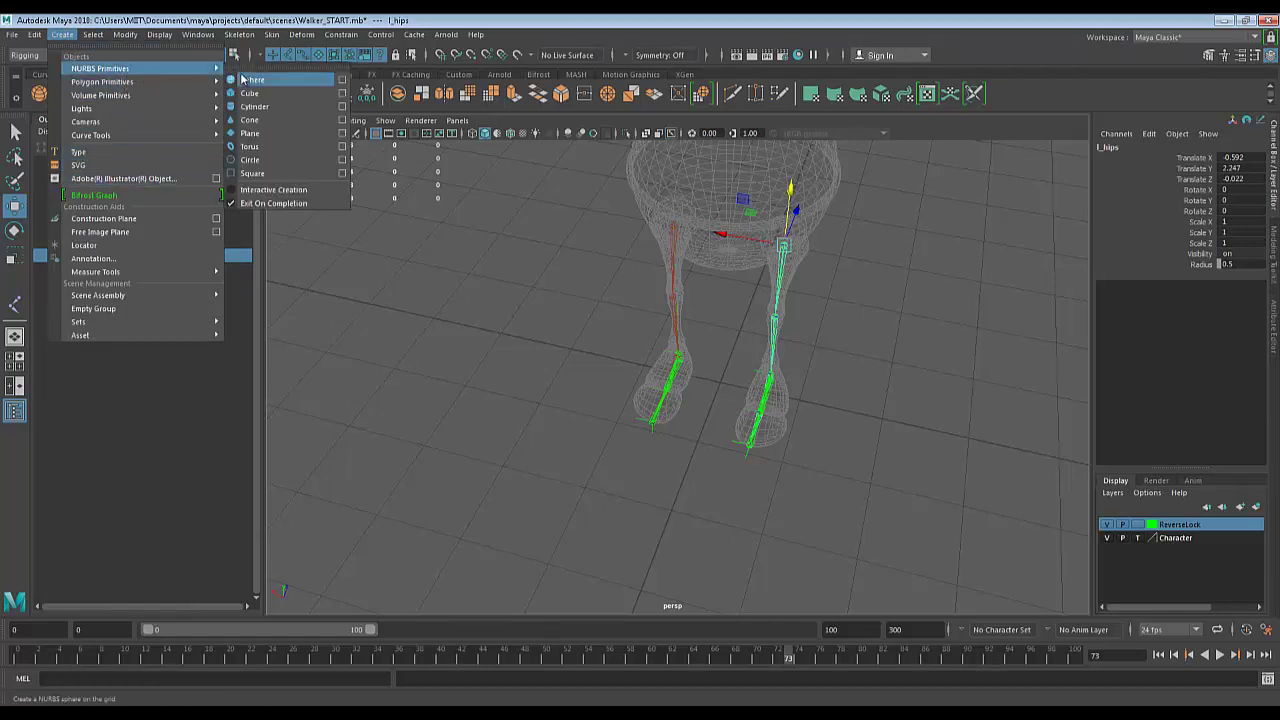
pyautogui.click(262, 160)
# Move the NURBS circle onto the left foot, snapping its centre to the ball joint in the middle of the foot.
pyautogui.scroll(5, 955, 470)
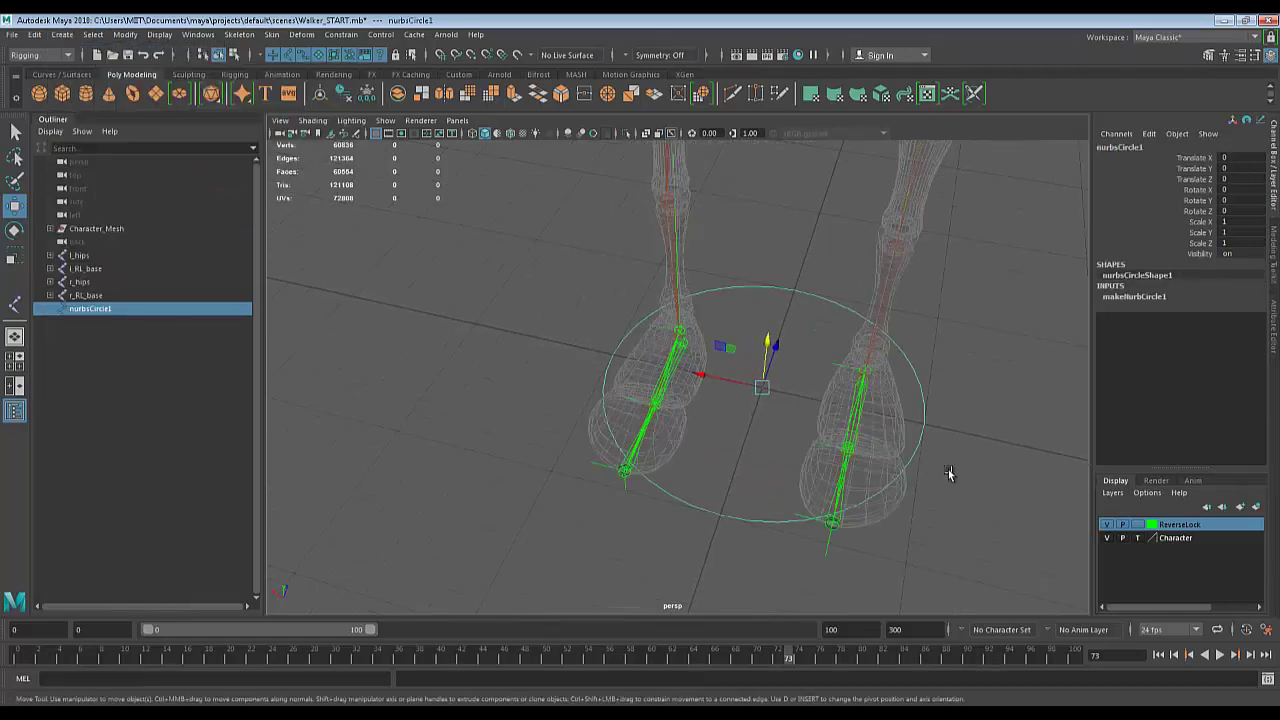
pyautogui.keyDown('alt'); pyautogui.moveTo(970, 460); pyautogui.dragTo(897, 443, button='middle'); pyautogui.keyUp('alt')
pyautogui.keyDown('alt'); pyautogui.moveTo(810, 440); pyautogui.dragTo(834, 449); pyautogui.keyUp('alt')
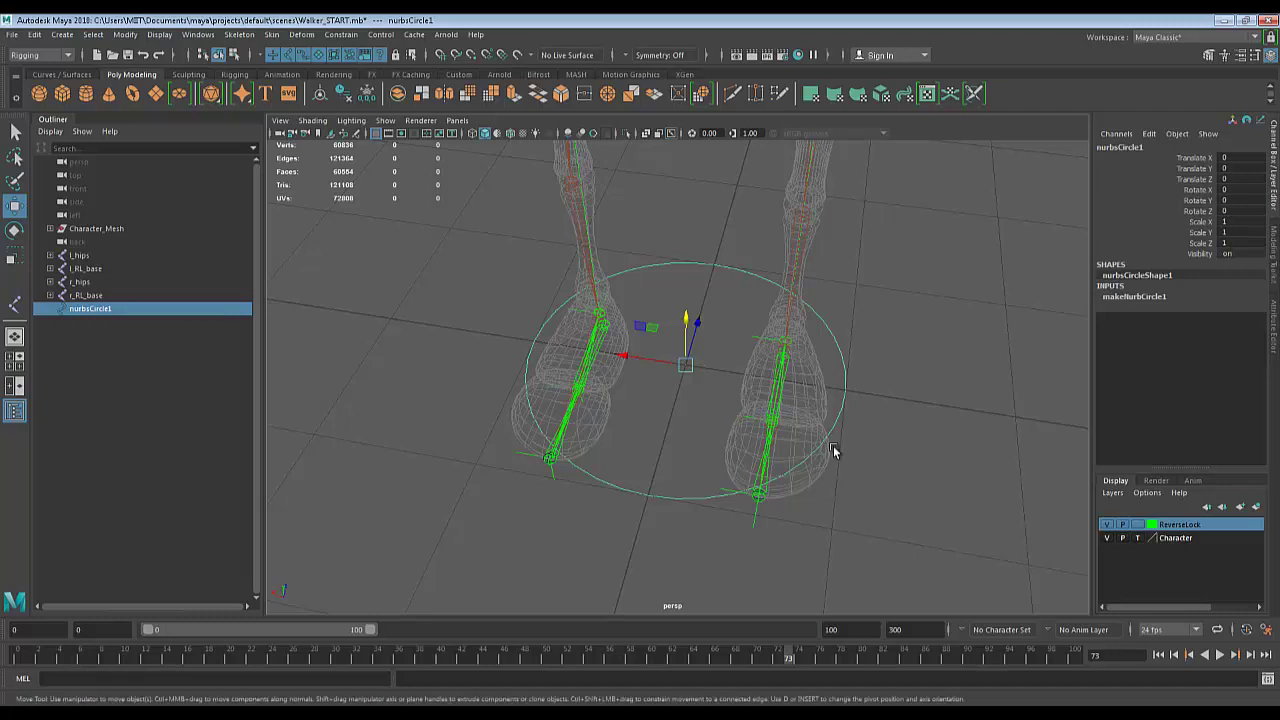
pyautogui.click(685, 364)
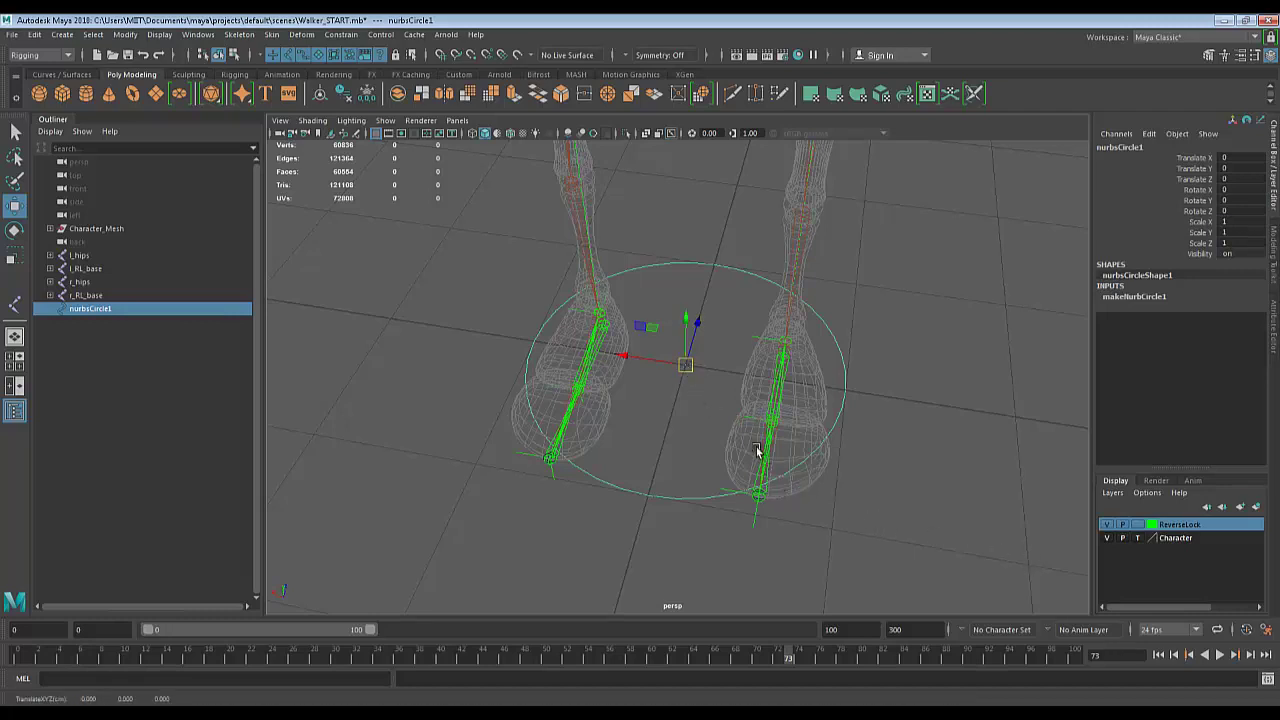
pyautogui.press('v')
pyautogui.middleClick(768, 420)
pyautogui.hotkey('ctrl', 'z')
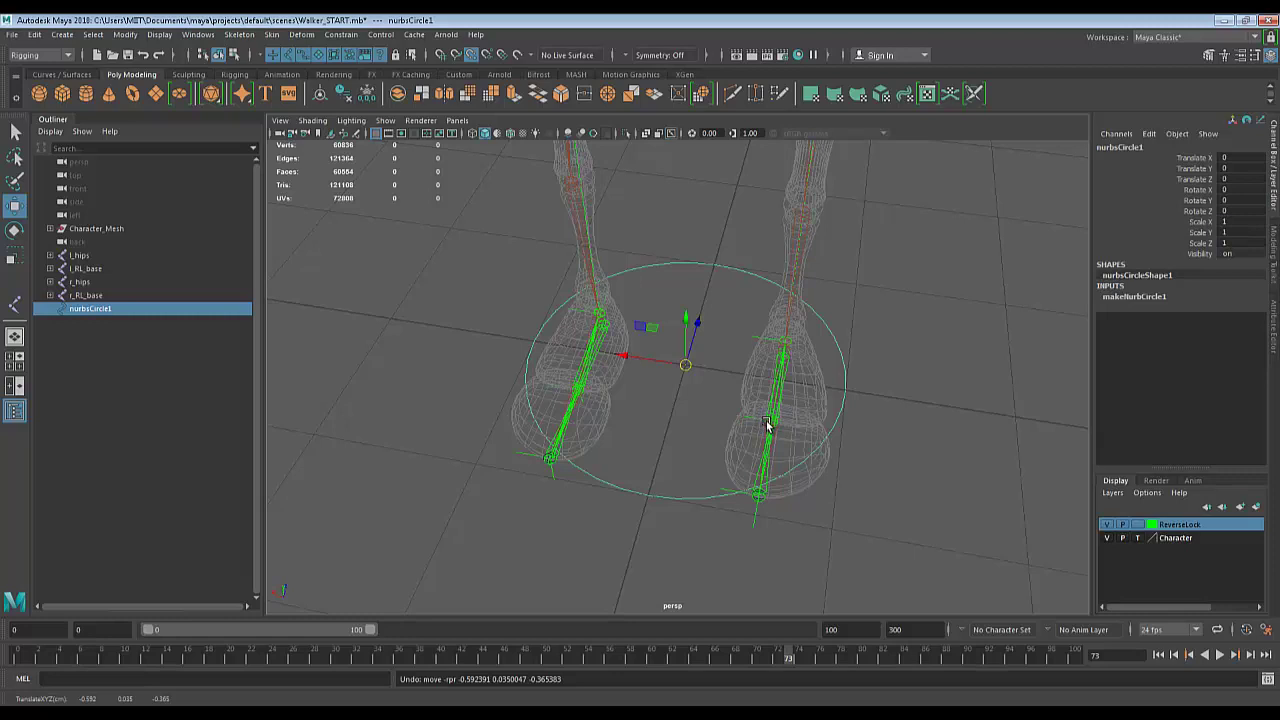
pyautogui.middleClick(767, 425)
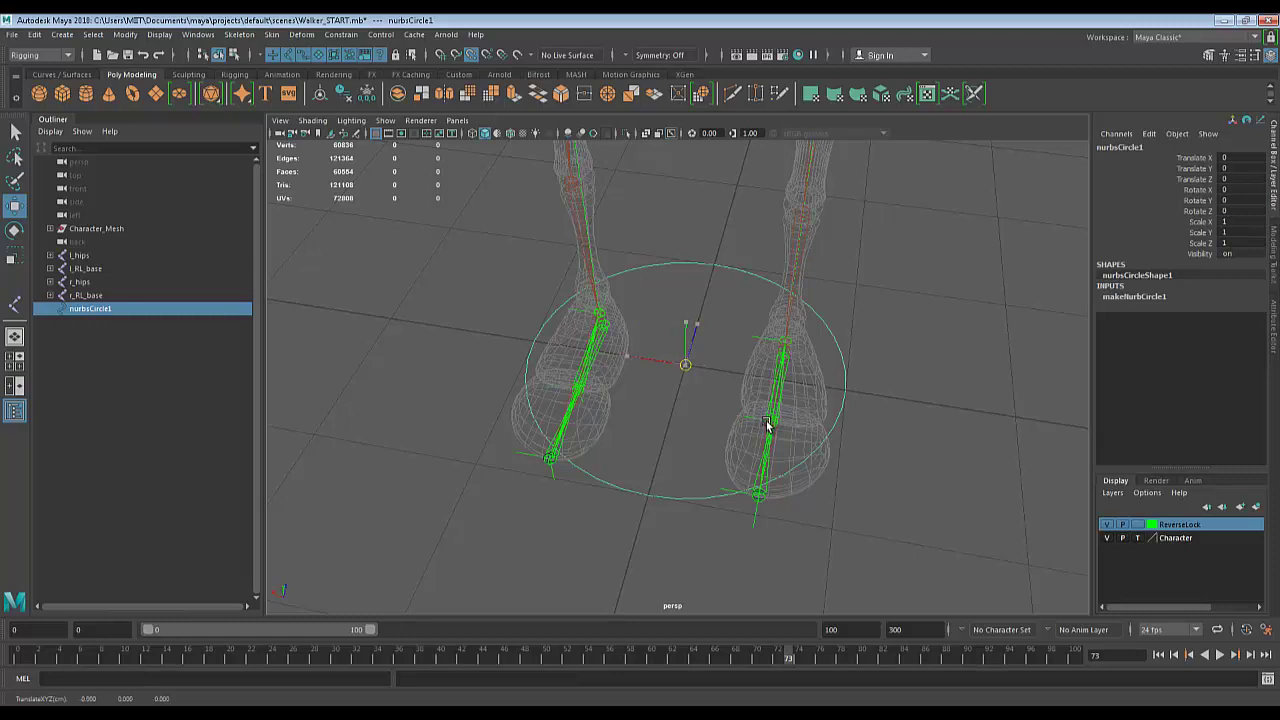
pyautogui.moveTo(767, 425); pyautogui.dragTo(771, 427, button='middle')
# Scale the NURBS circle uniformly down to about 0.604 so it surrounds the left foot.
pyautogui.keyDown('alt'); pyautogui.moveTo(926, 447); pyautogui.dragTo(874, 442); pyautogui.keyUp('alt')
pyautogui.press('r')
pyautogui.moveTo(790, 426); pyautogui.dragTo(665, 418)
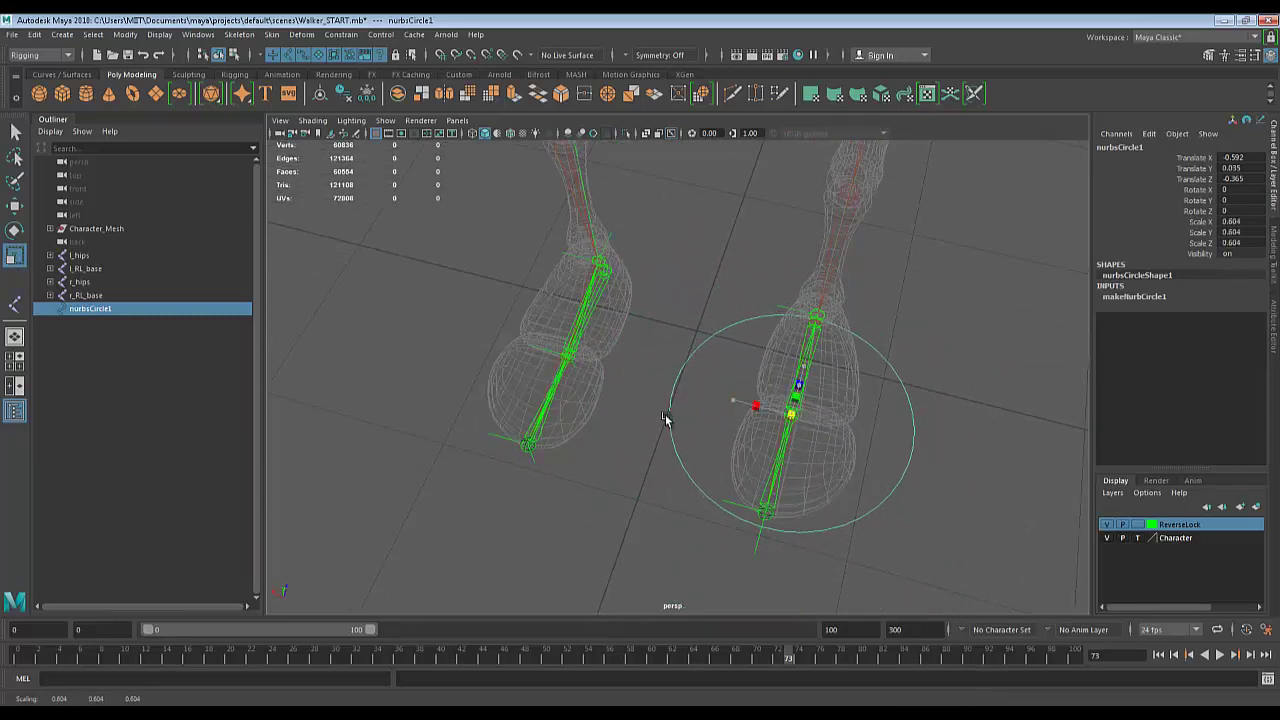
pyautogui.keyDown('alt'); pyautogui.moveTo(986, 440); pyautogui.dragTo(1050, 426); pyautogui.keyUp('alt')
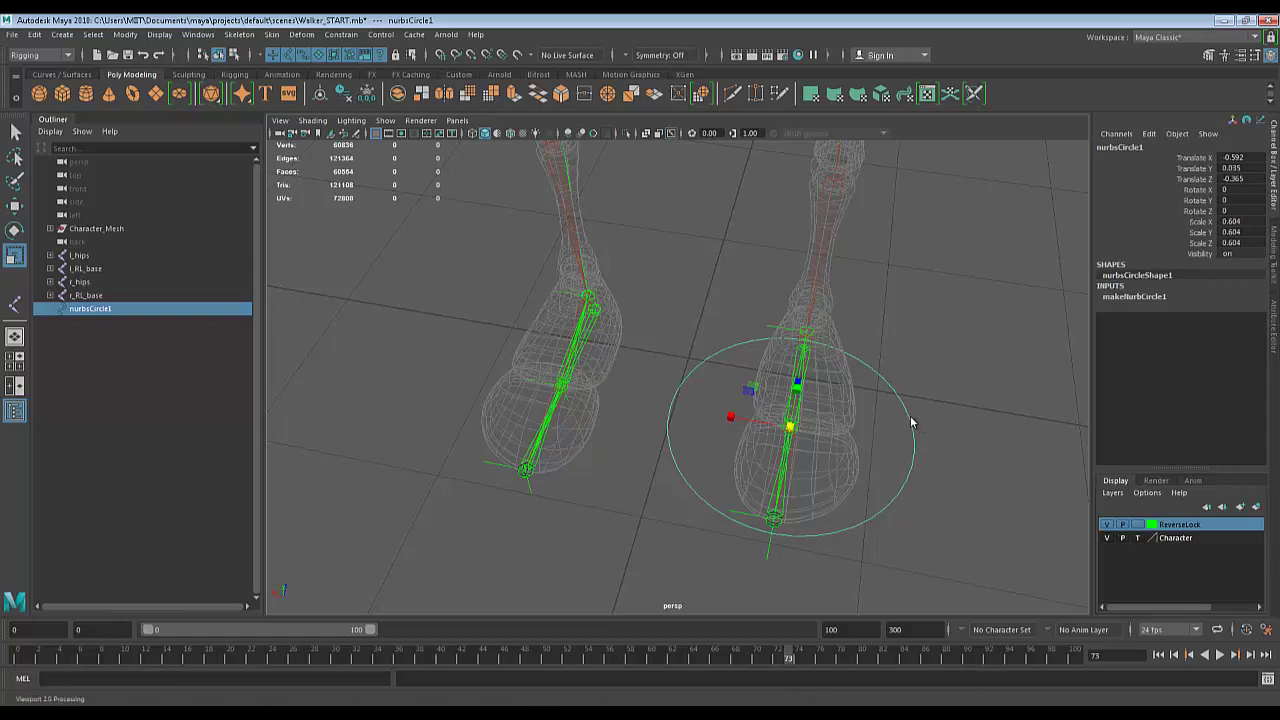
# Edit the circle's control vertices, pulling the middle ones on the inner and outer sides in toward the left foot.
pyautogui.moveTo(909, 375); pyautogui.dragTo(870, 375, button='right')
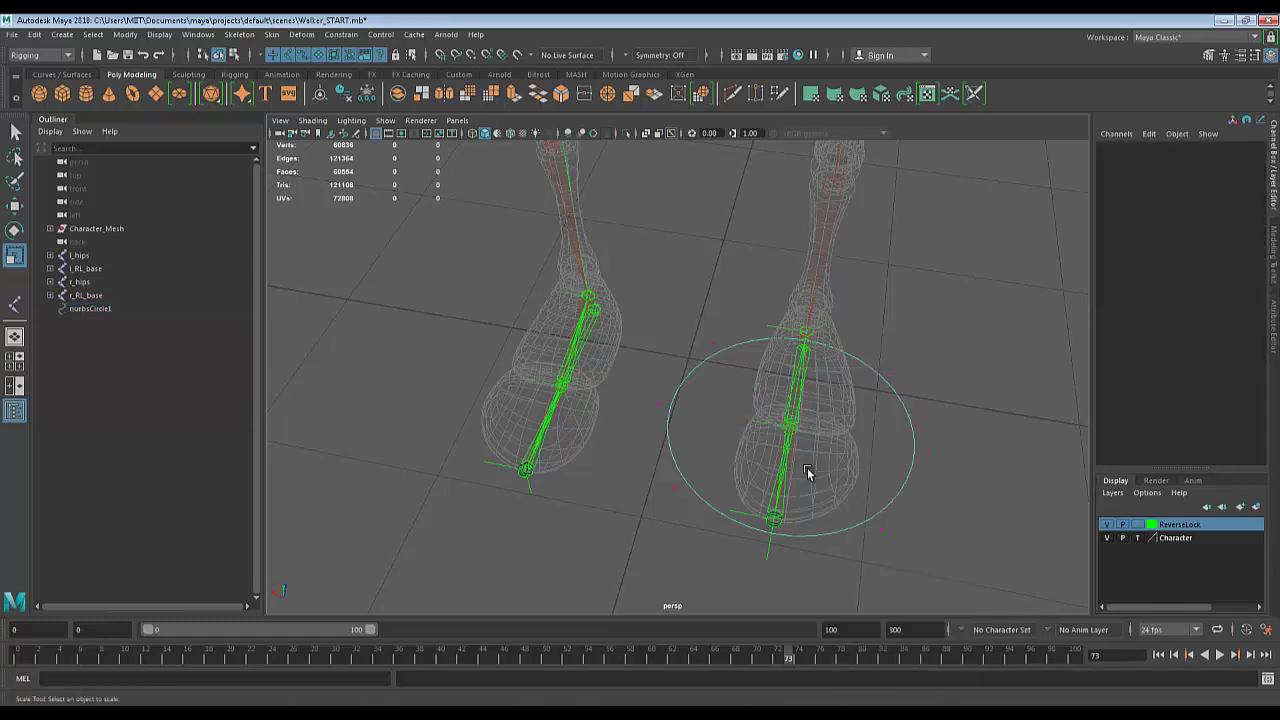
pyautogui.keyDown('alt'); pyautogui.moveTo(808, 474); pyautogui.dragTo(663, 391); pyautogui.keyUp('alt')
pyautogui.click(656, 398)
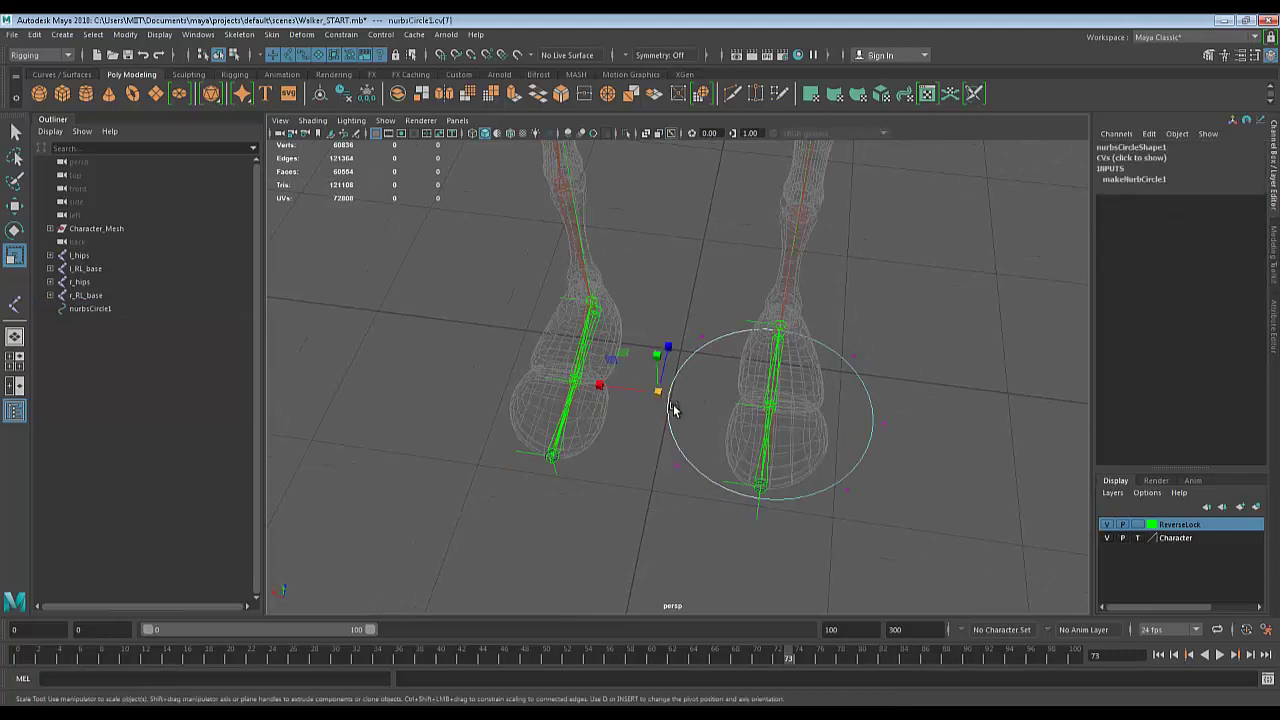
pyautogui.press('w')
pyautogui.moveTo(590, 387); pyautogui.dragTo(668, 400)
pyautogui.click(874, 421)
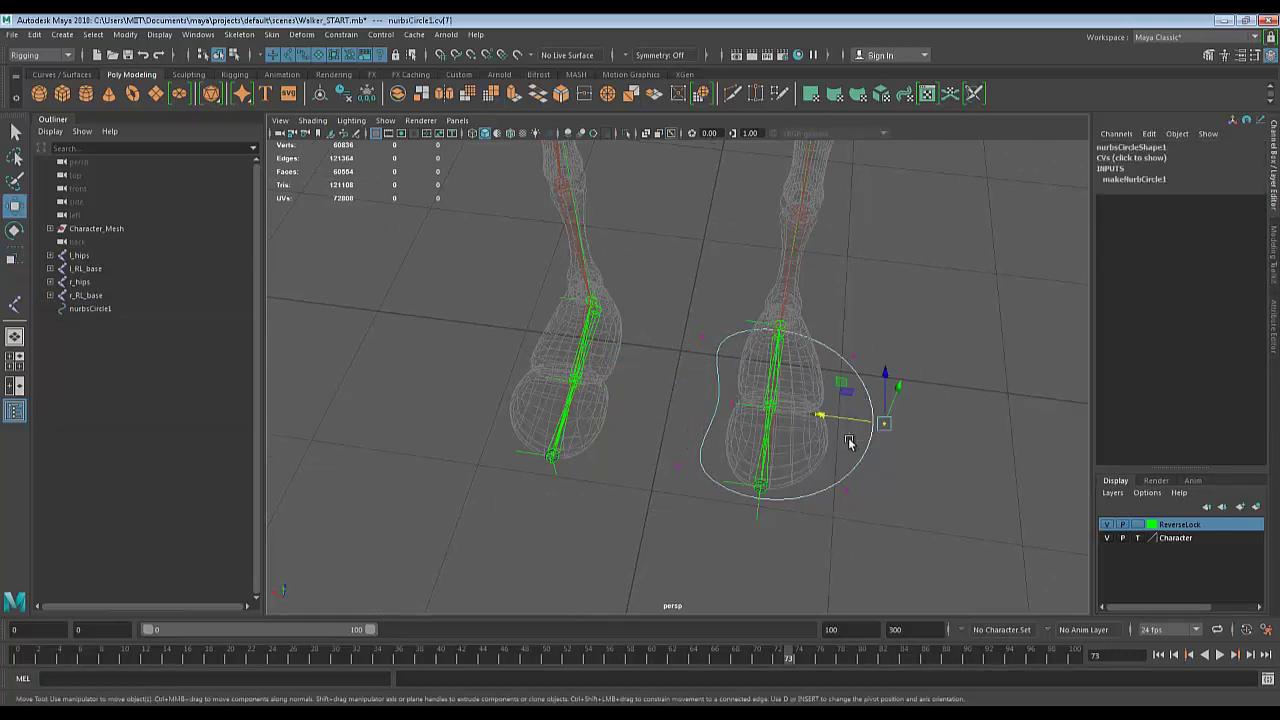
pyautogui.moveTo(826, 417); pyautogui.dragTo(766, 409)
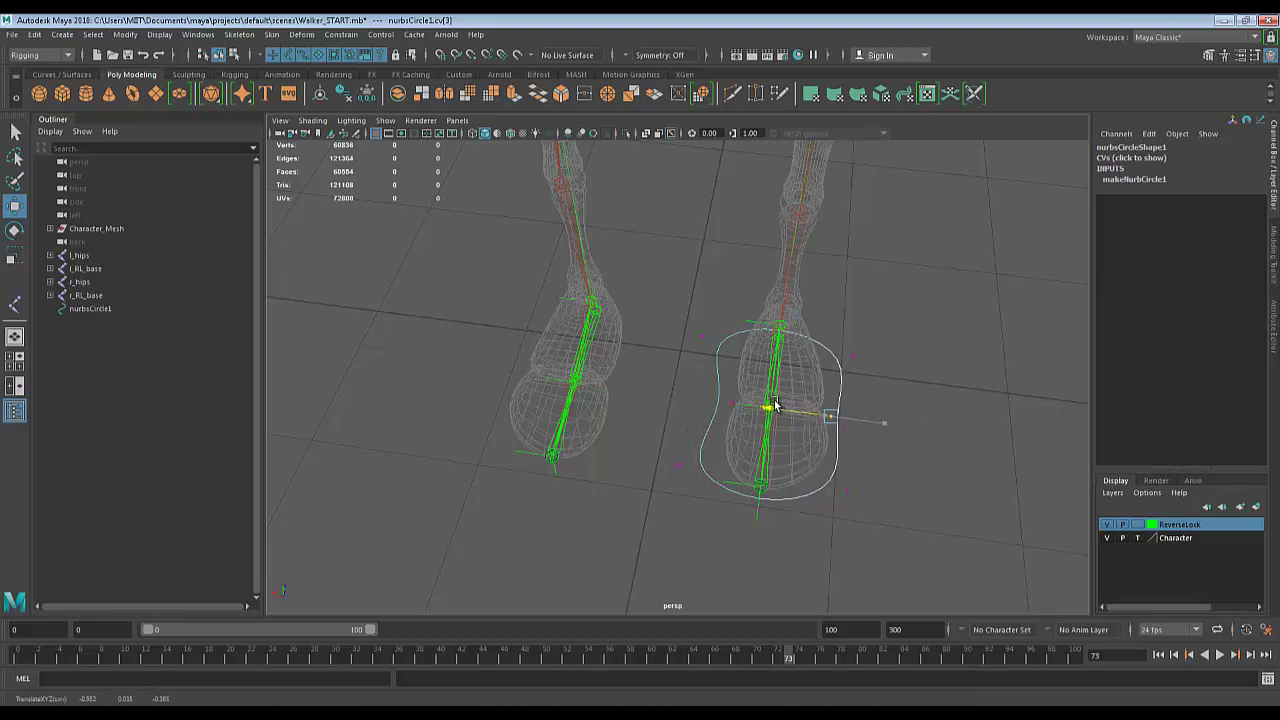
# Adjust the circle's control vertices at the toe end so the curve follows the left foot's front outline.
pyautogui.keyDown('alt'); pyautogui.moveTo(766, 517); pyautogui.dragTo(763, 543); pyautogui.keyUp('alt')
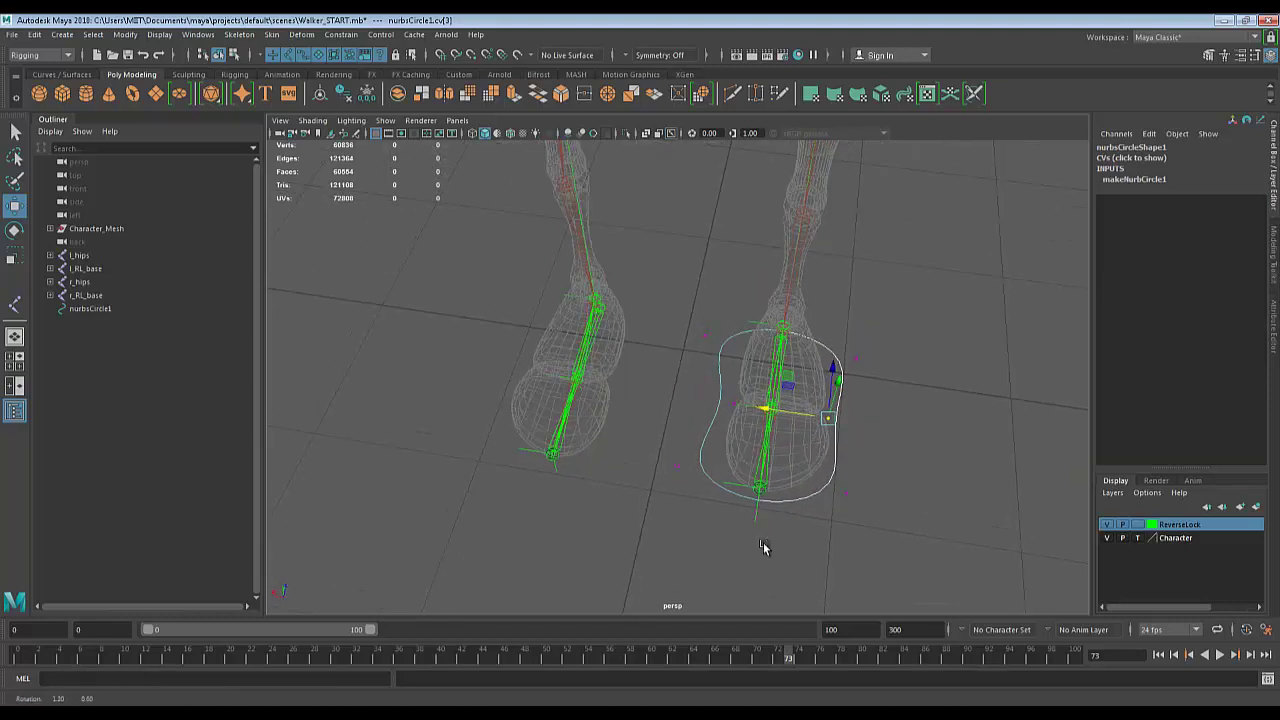
pyautogui.moveTo(652, 436); pyautogui.dragTo(699, 508)
pyautogui.keyDown('alt'); pyautogui.moveTo(884, 470); pyautogui.dragTo(843, 554); pyautogui.keyUp('alt')
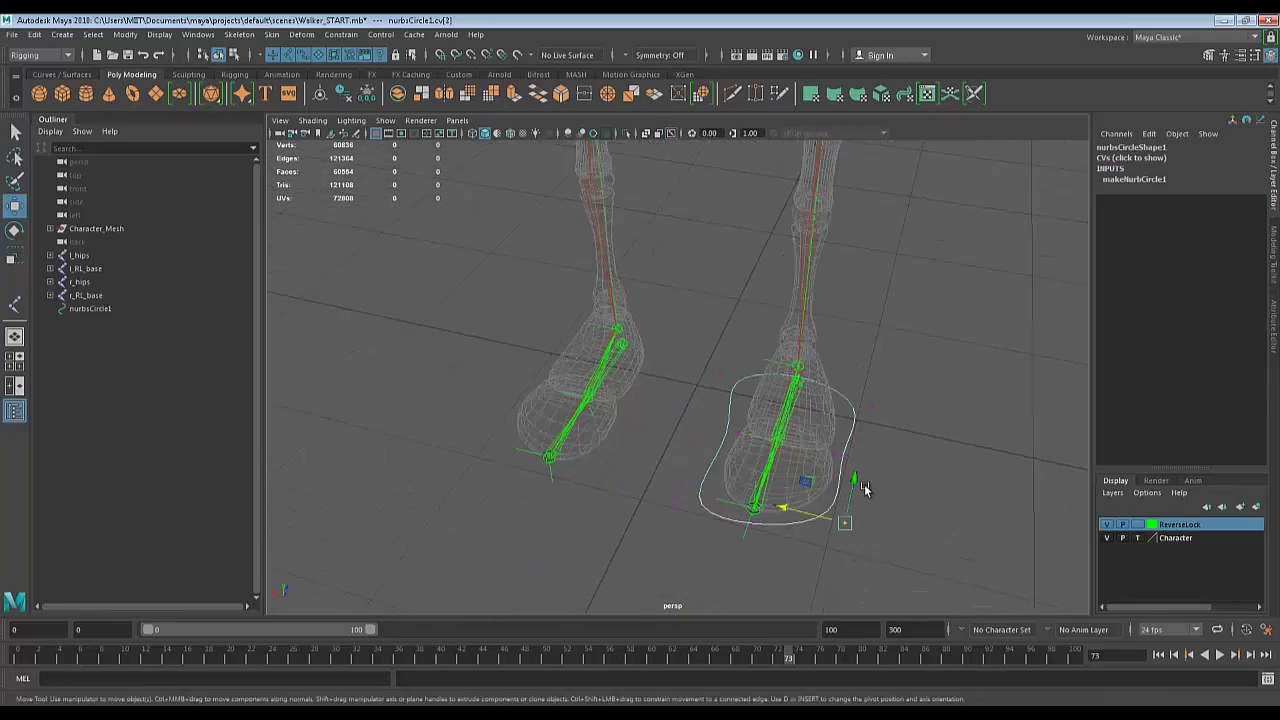
pyautogui.keyDown('alt'); pyautogui.moveTo(866, 489); pyautogui.dragTo(965, 495); pyautogui.keyUp('alt')
pyautogui.moveTo(843, 526); pyautogui.dragTo(880, 437)
# Move the circle's inner heel control vertex sideways in toward the left foot.
pyautogui.moveTo(930, 382); pyautogui.dragTo(869, 418)
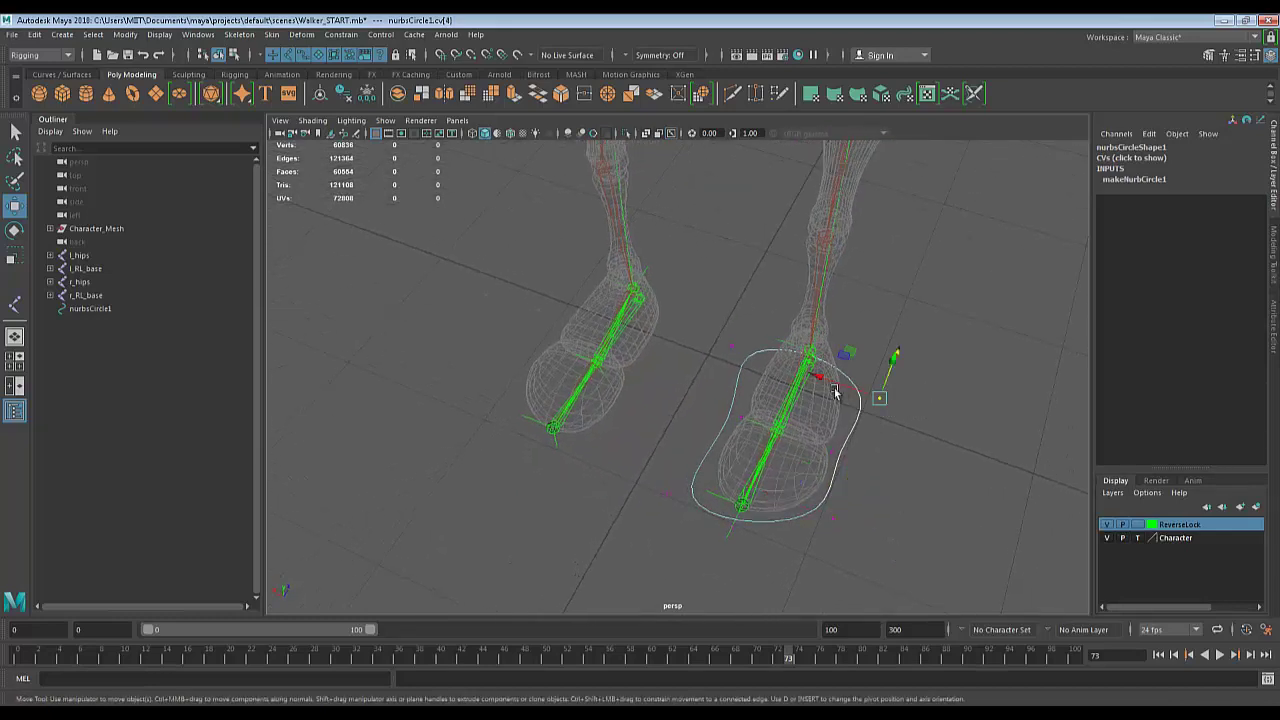
pyautogui.hotkey('ctrl', 'z')
pyautogui.keyDown('alt'); pyautogui.moveTo(814, 371); pyautogui.dragTo(857, 548); pyautogui.keyUp('alt')
pyautogui.moveTo(832, 490); pyautogui.dragTo(827, 493)
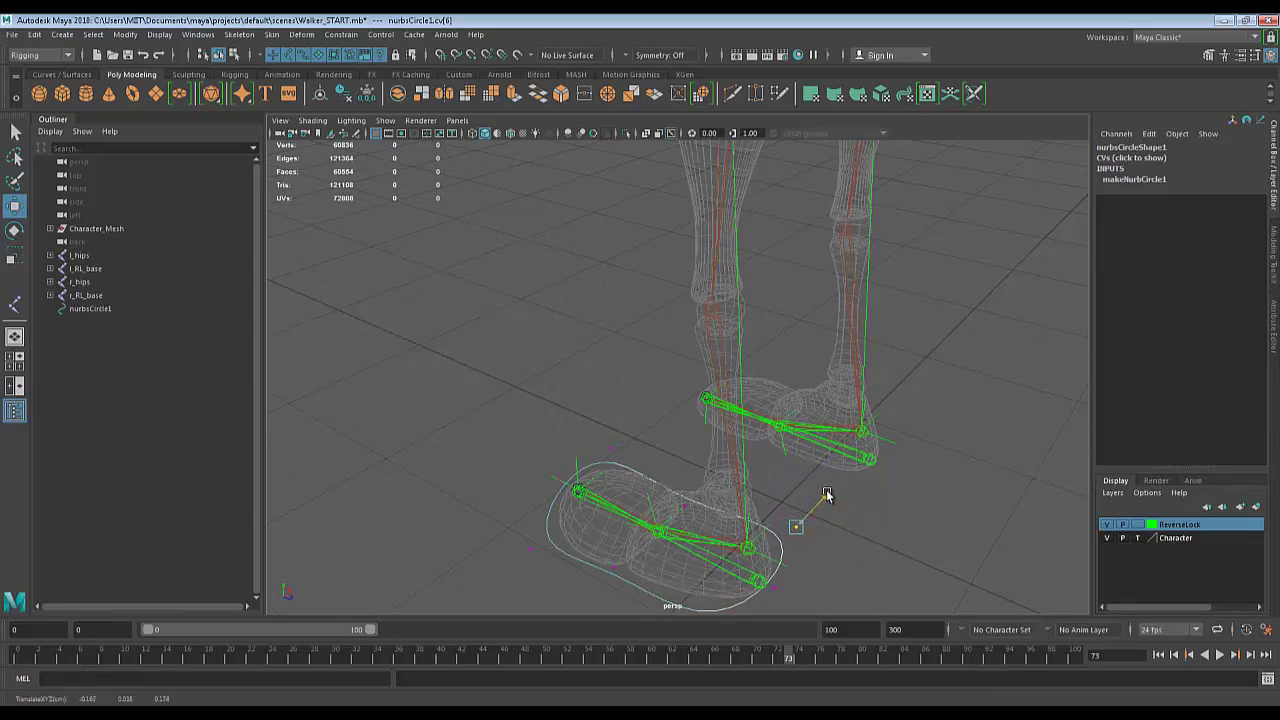
pyautogui.keyDown('alt'); pyautogui.moveTo(664, 512); pyautogui.dragTo(873, 551); pyautogui.keyUp('alt')
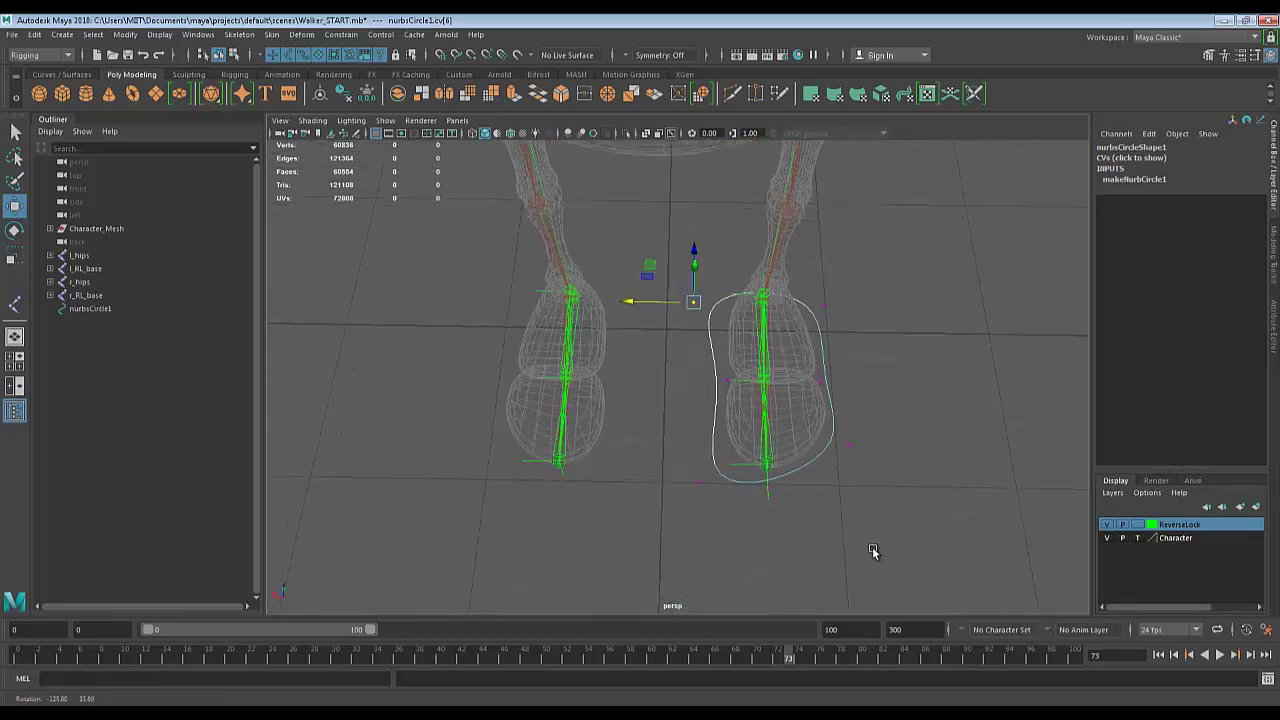
pyautogui.click(634, 299)
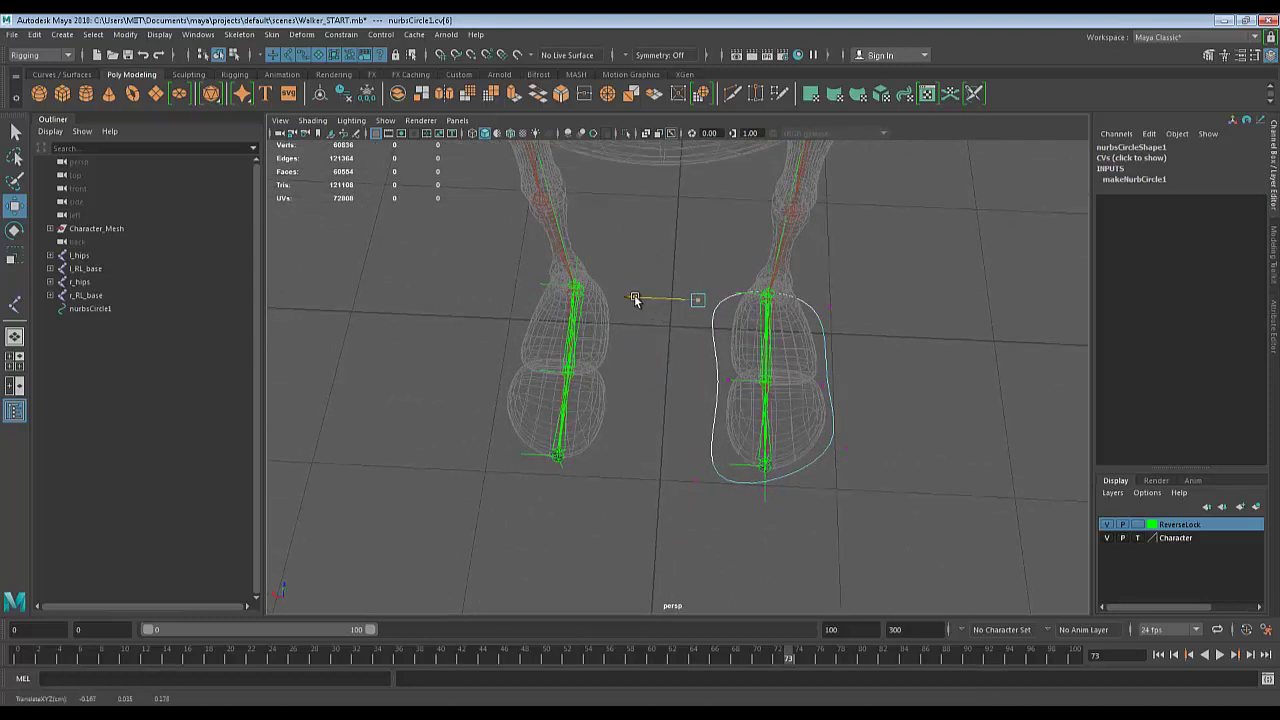
pyautogui.moveTo(634, 299); pyautogui.dragTo(652, 301)
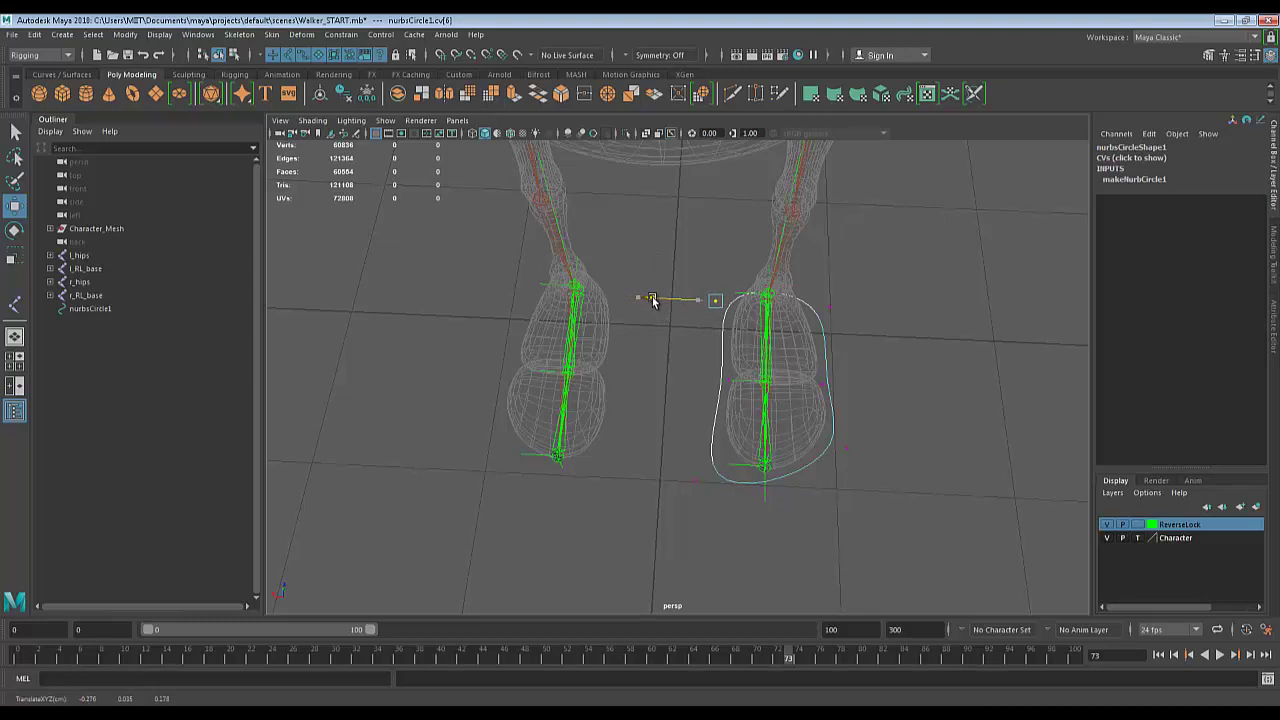
# Nudge the circle's outer heel control vertex in toward the left foot and deselect it.
pyautogui.keyDown('alt'); pyautogui.moveTo(857, 369); pyautogui.dragTo(843, 417); pyautogui.keyUp('alt')
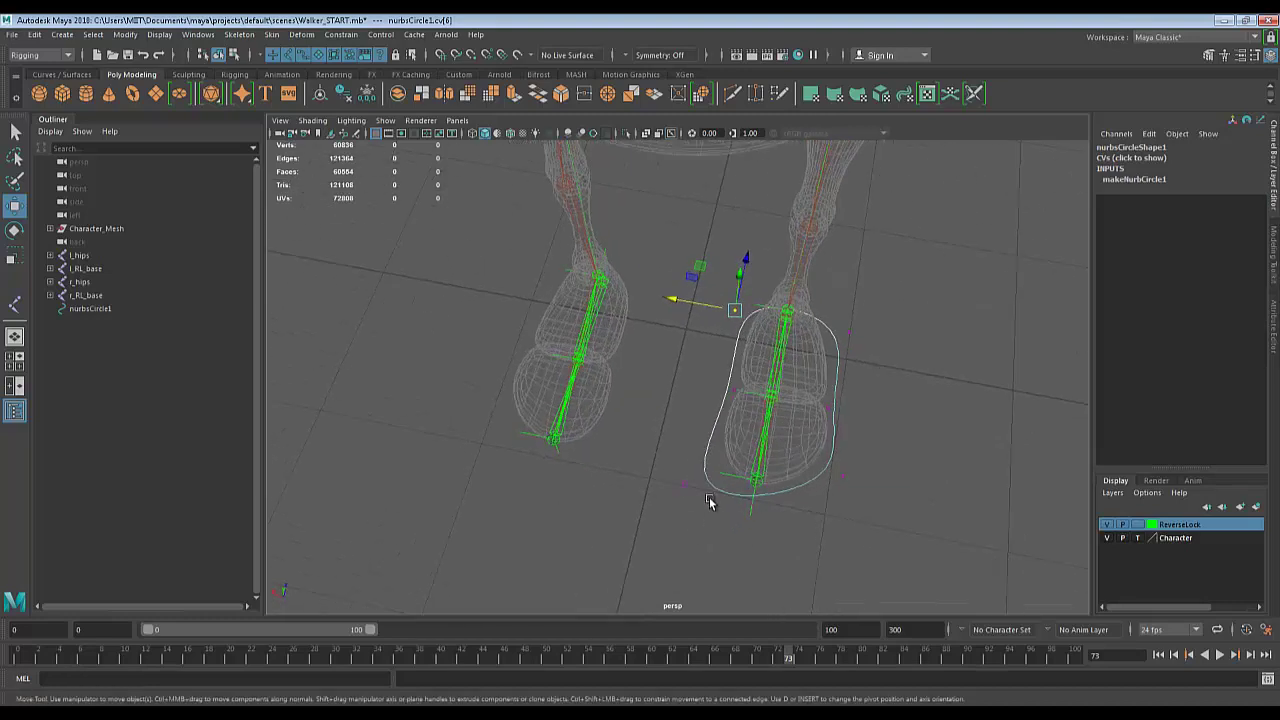
pyautogui.keyDown('alt'); pyautogui.moveTo(708, 502); pyautogui.dragTo(710, 405); pyautogui.keyUp('alt')
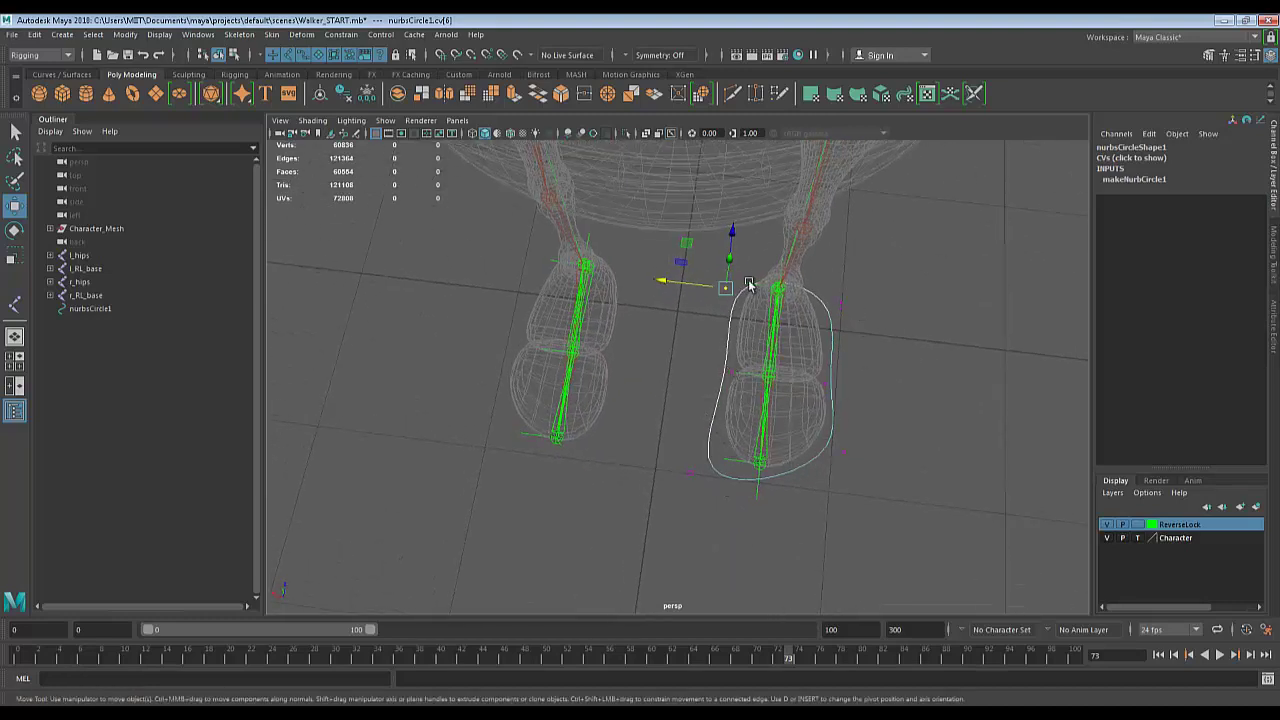
pyautogui.keyDown('alt'); pyautogui.moveTo(749, 286); pyautogui.dragTo(906, 340); pyautogui.keyUp('alt')
pyautogui.click(790, 298)
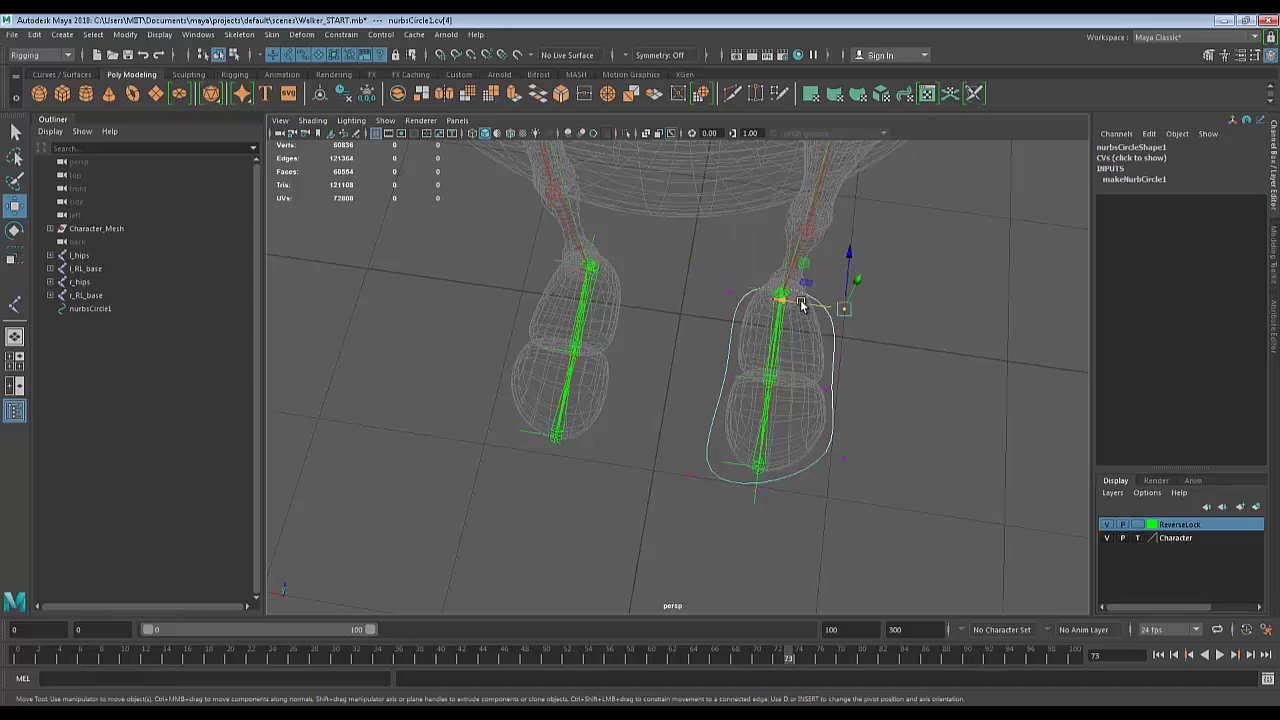
pyautogui.click(1006, 400)
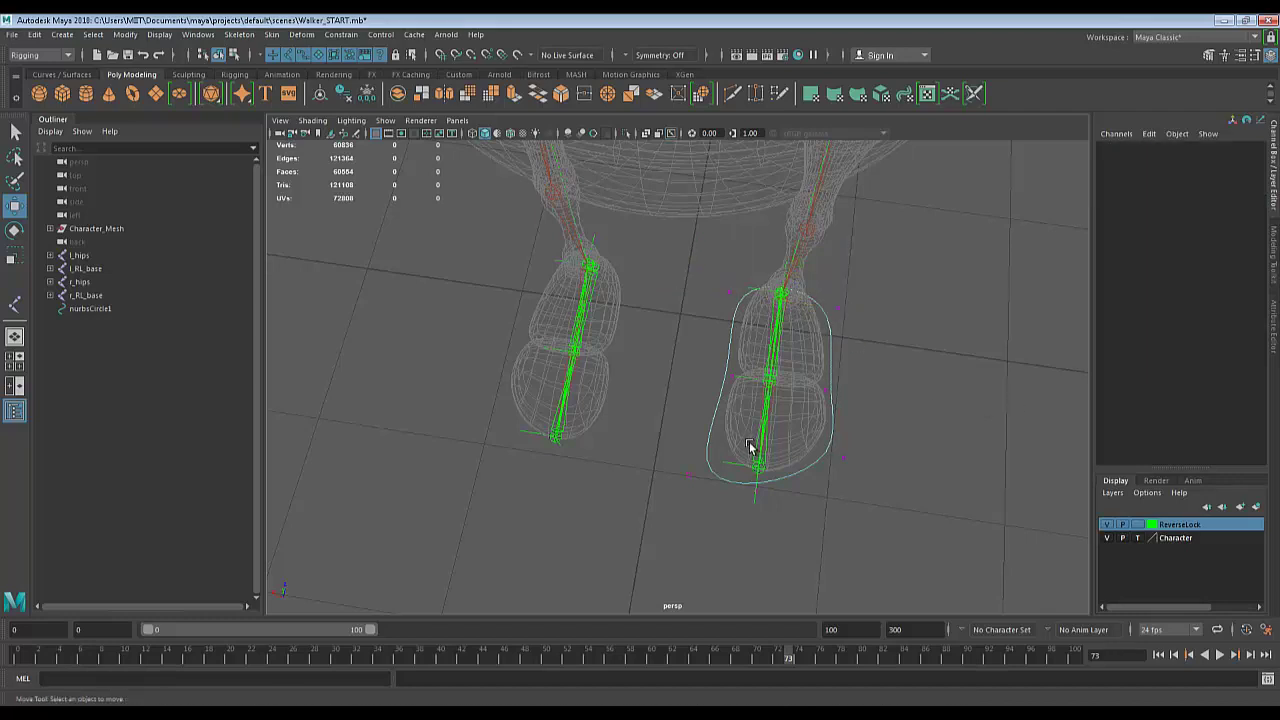
# Return the reshaped curve to object mode and select the whole nurbsCircle1.
pyautogui.keyDown('alt'); pyautogui.moveTo(750, 447); pyautogui.dragTo(823, 466); pyautogui.keyUp('alt')
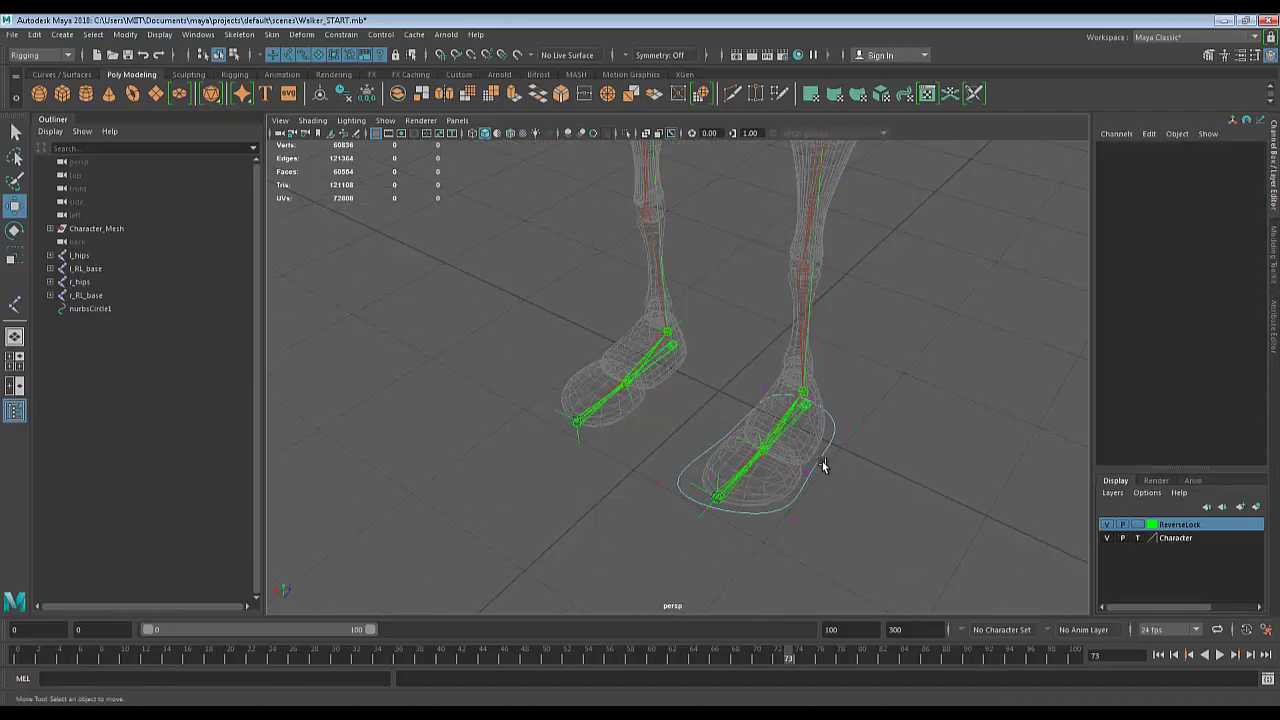
pyautogui.moveTo(823, 466); pyautogui.dragTo(874, 401, button='right')
pyautogui.click(819, 479)
pyautogui.click(814, 465)
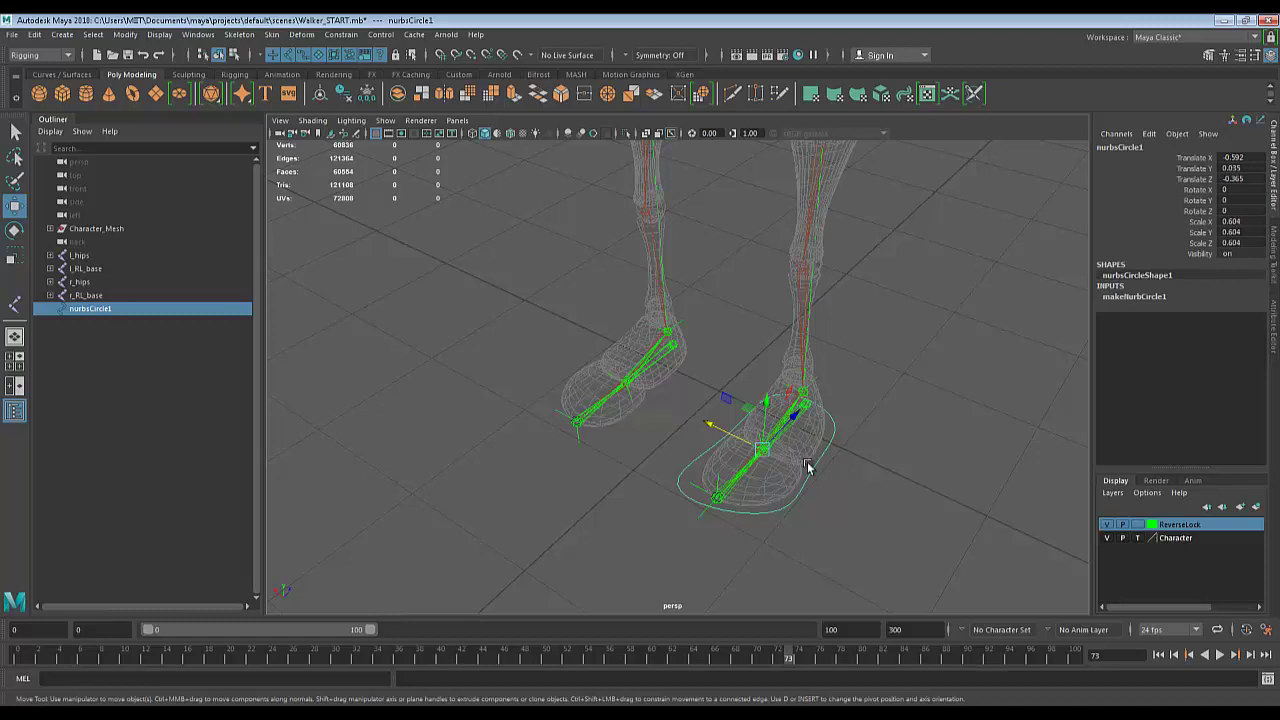
# Delete all construction history in the scene and freeze the transformations of nurbsCircle1.
pyautogui.keyDown('alt'); pyautogui.moveTo(838, 470); pyautogui.dragTo(877, 497); pyautogui.keyUp('alt')
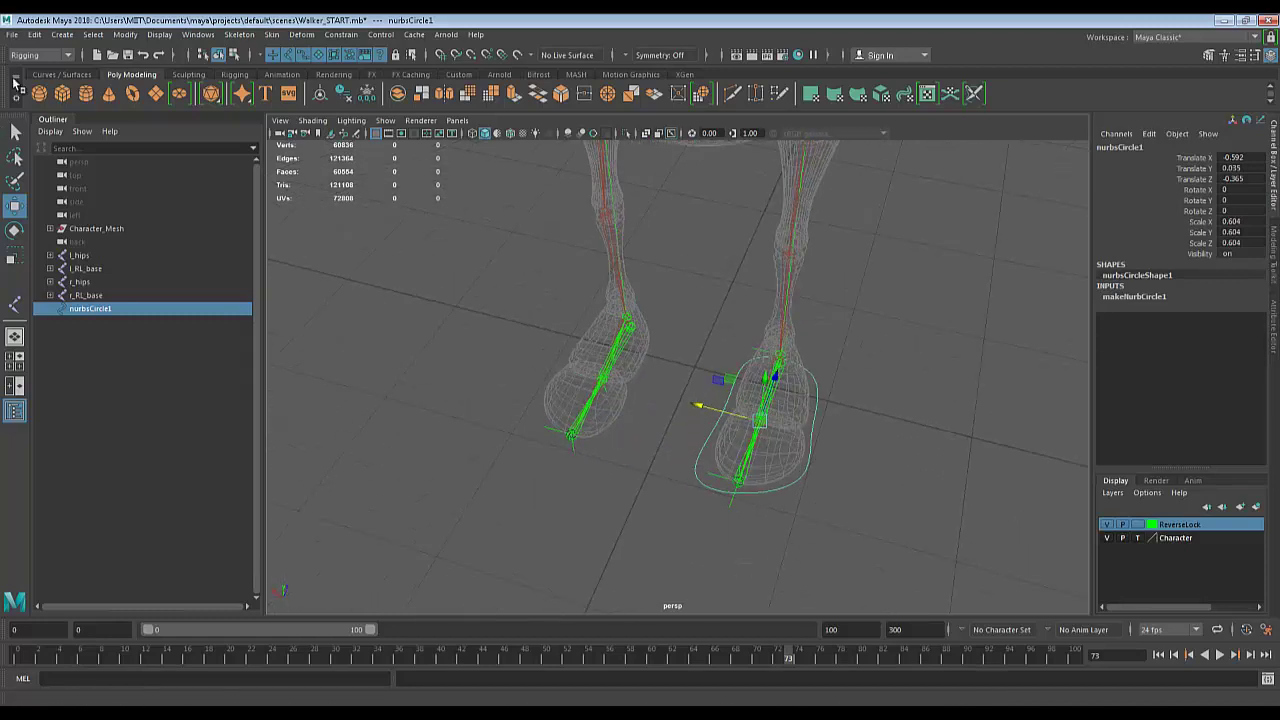
pyautogui.click(55, 36)
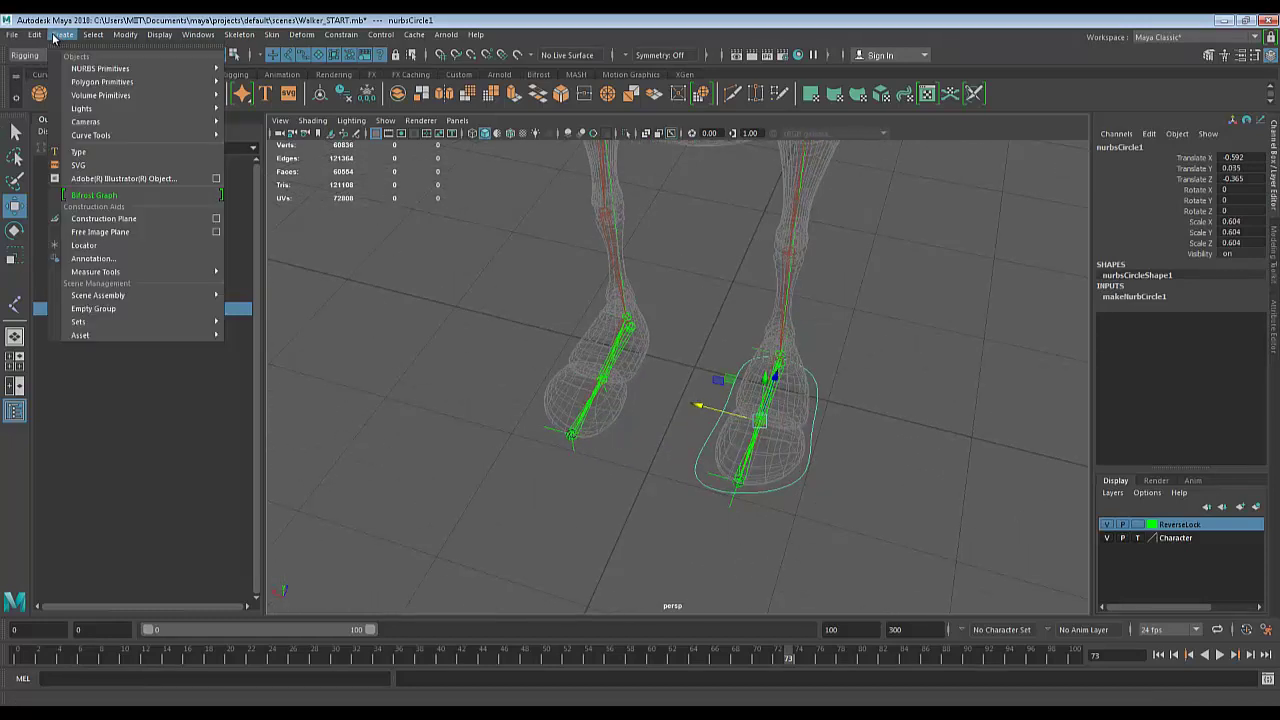
pyautogui.moveTo(123, 35)
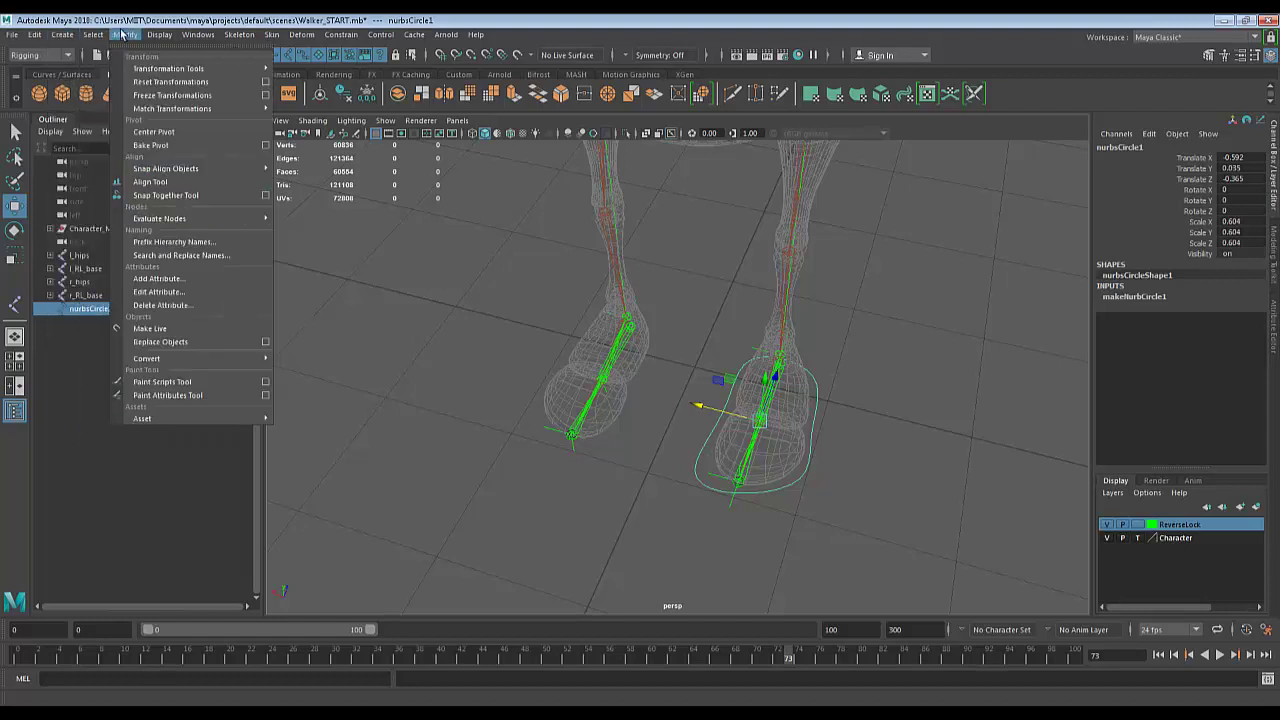
pyautogui.moveTo(36, 35)
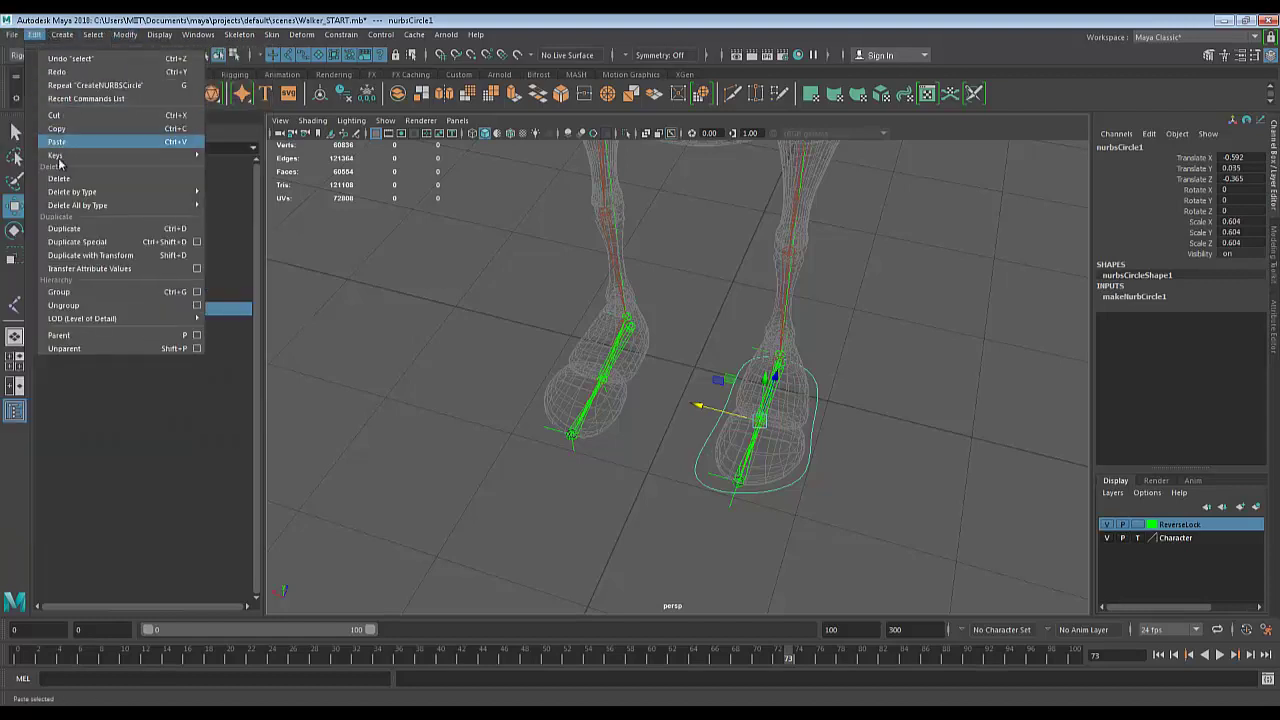
pyautogui.moveTo(89, 207)
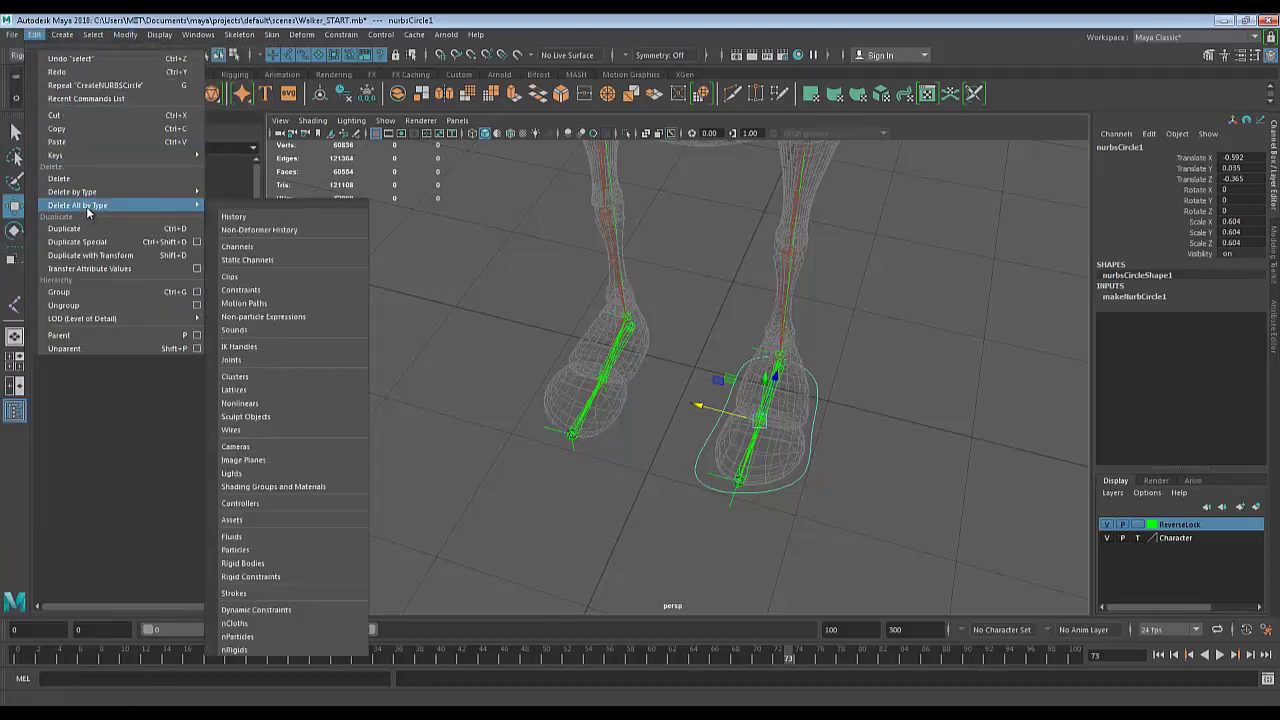
pyautogui.click(237, 217)
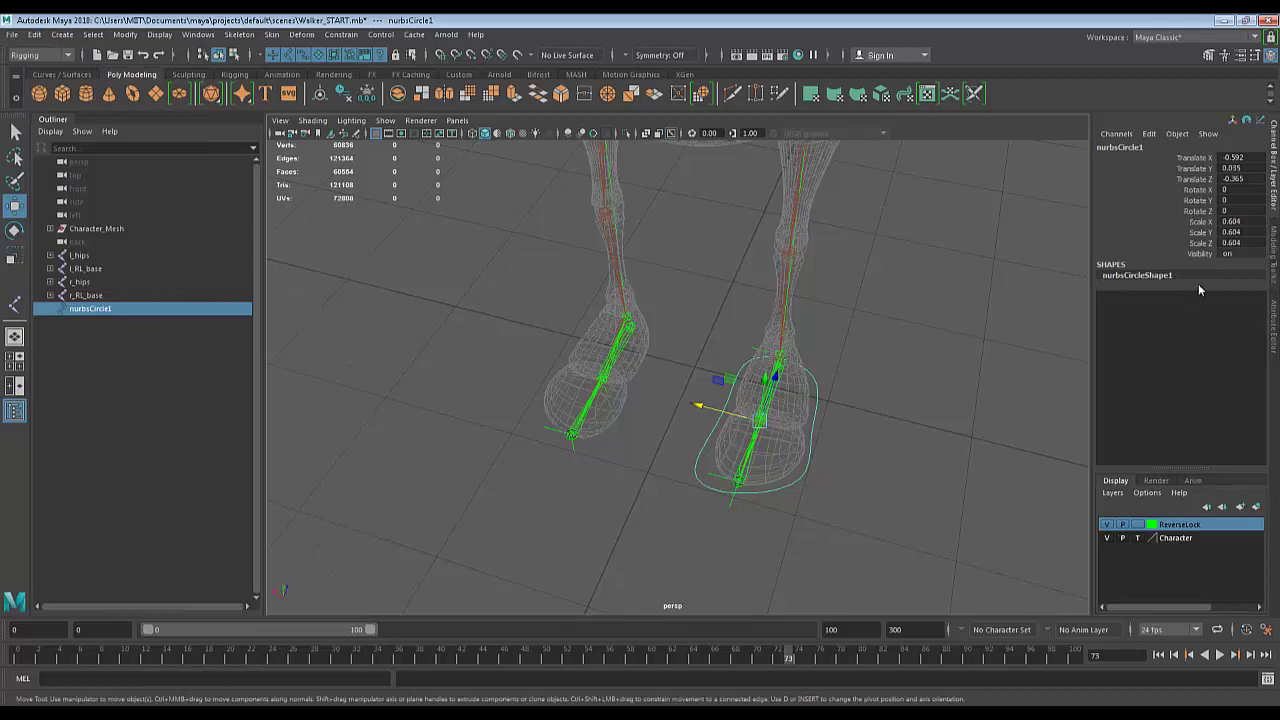
pyautogui.click(126, 35)
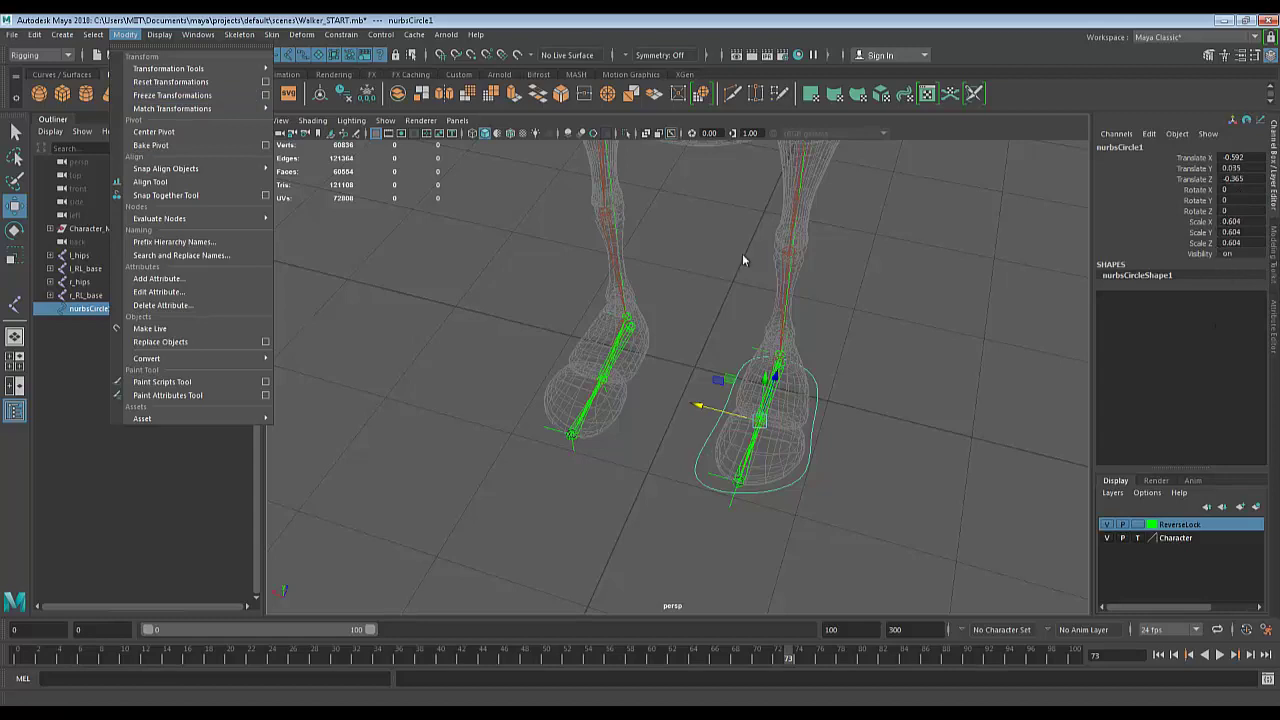
pyautogui.click(186, 99)
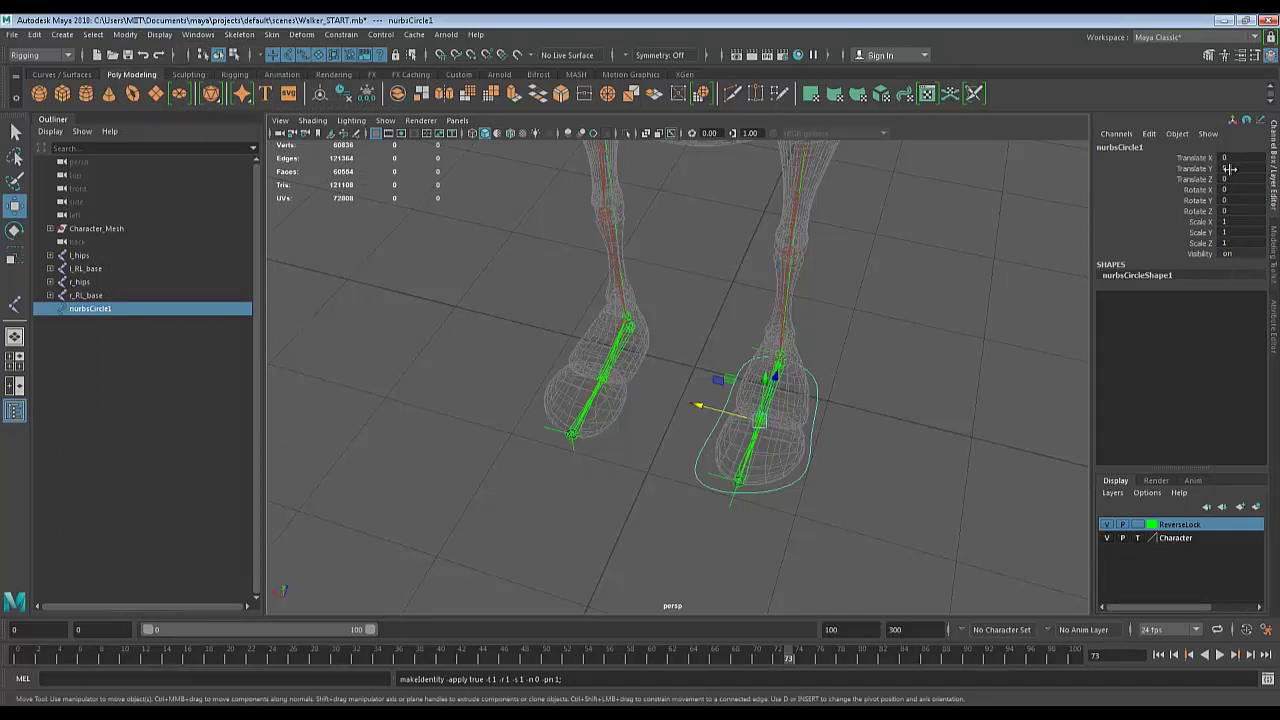
# Test the frozen curve by moving and rotating it freely up and away from the left foot.
pyautogui.scroll(-5, 963, 423)
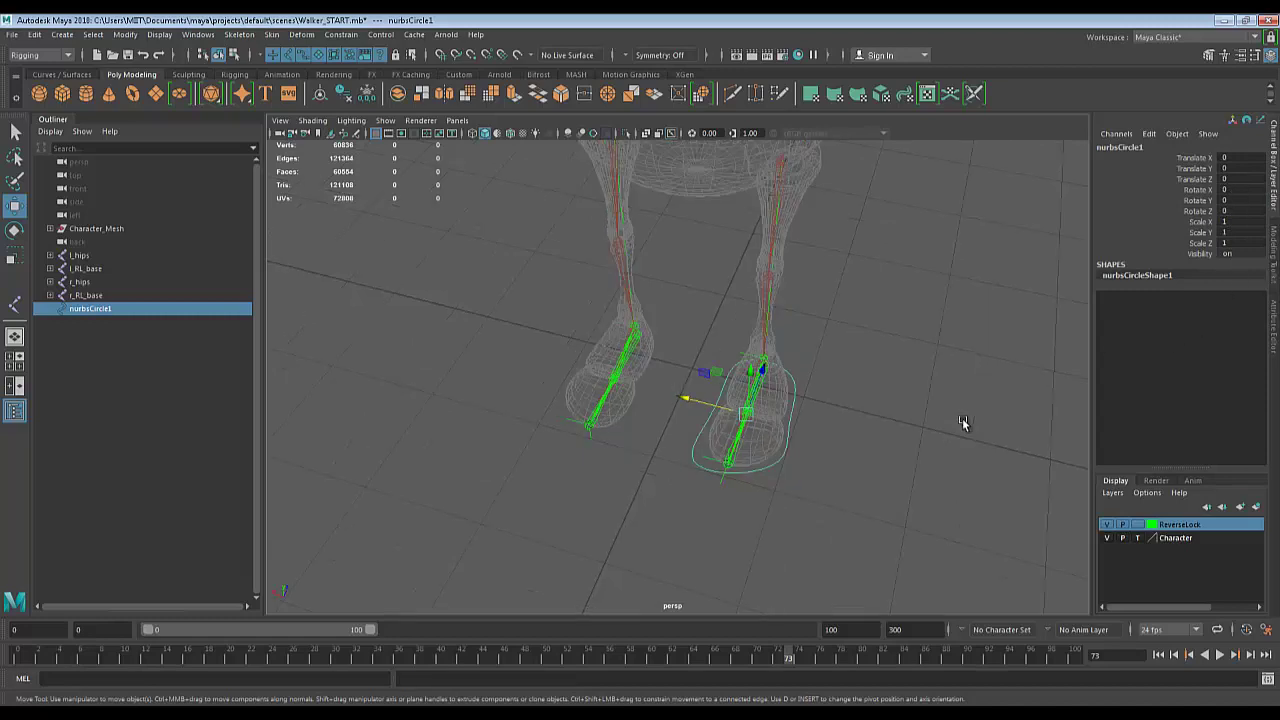
pyautogui.moveTo(881, 446)
pyautogui.keyDown('alt'); pyautogui.mouseDown()
pyautogui.moveTo(894, 446)
pyautogui.moveTo(876, 441)
pyautogui.mouseUp(); pyautogui.keyUp('alt')
pyautogui.click(773, 449)
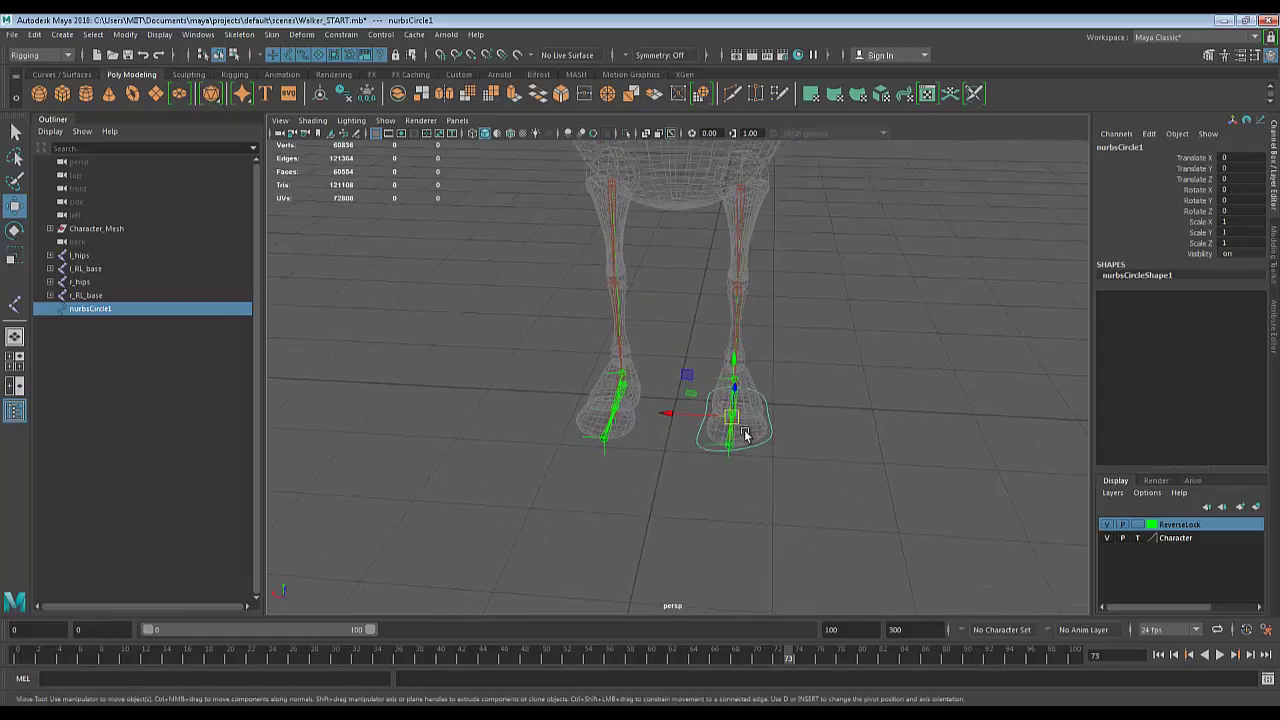
pyautogui.moveTo(734, 418); pyautogui.dragTo(897, 228)
pyautogui.press('e')
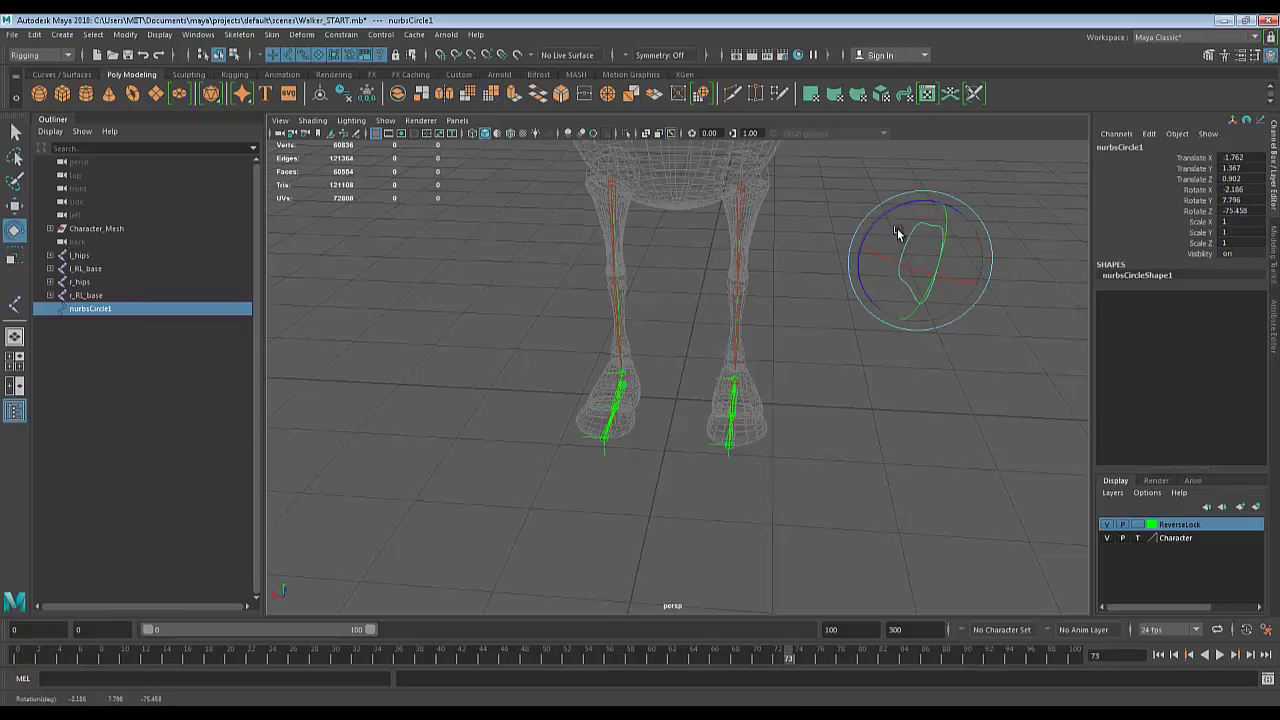
# Set the curve's translate and rotate values to 0 on all axes.
pyautogui.moveTo(1235, 212); pyautogui.dragTo(1225, 157)
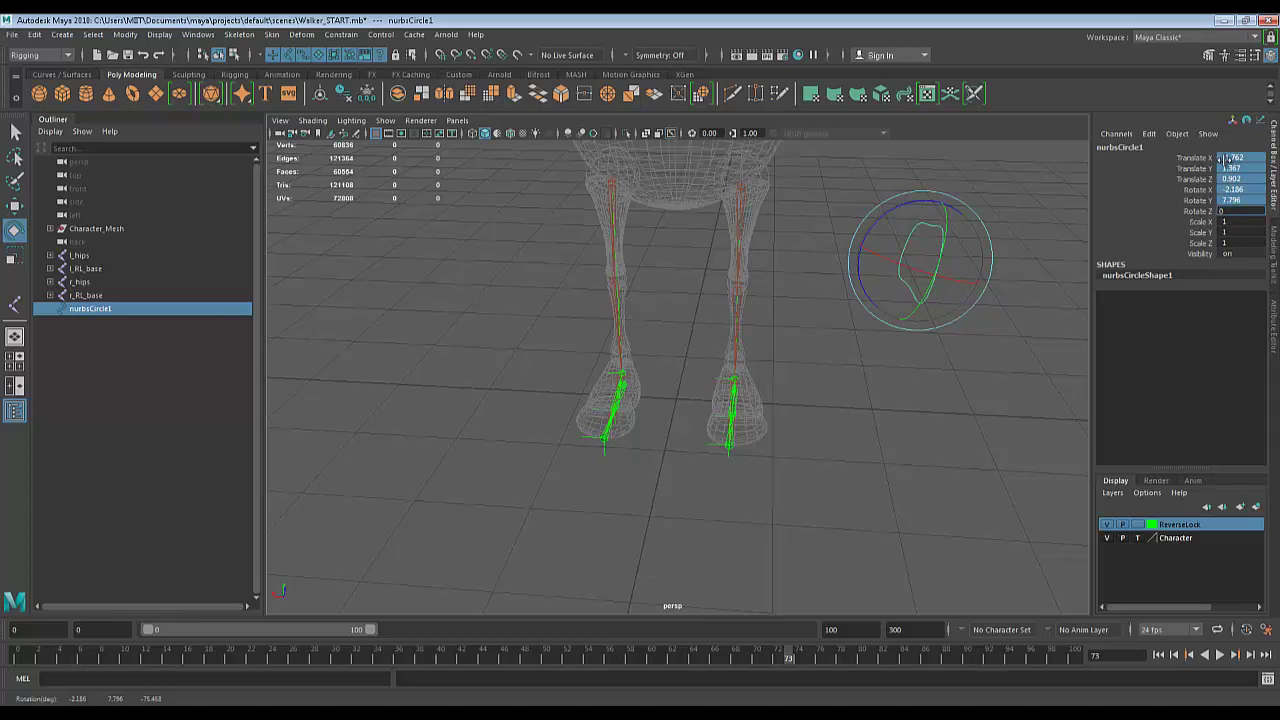
pyautogui.write('0')
pyautogui.press('Return')
pyautogui.keyDown('alt'); pyautogui.moveTo(766, 470); pyautogui.dragTo(889, 448); pyautogui.keyUp('alt')
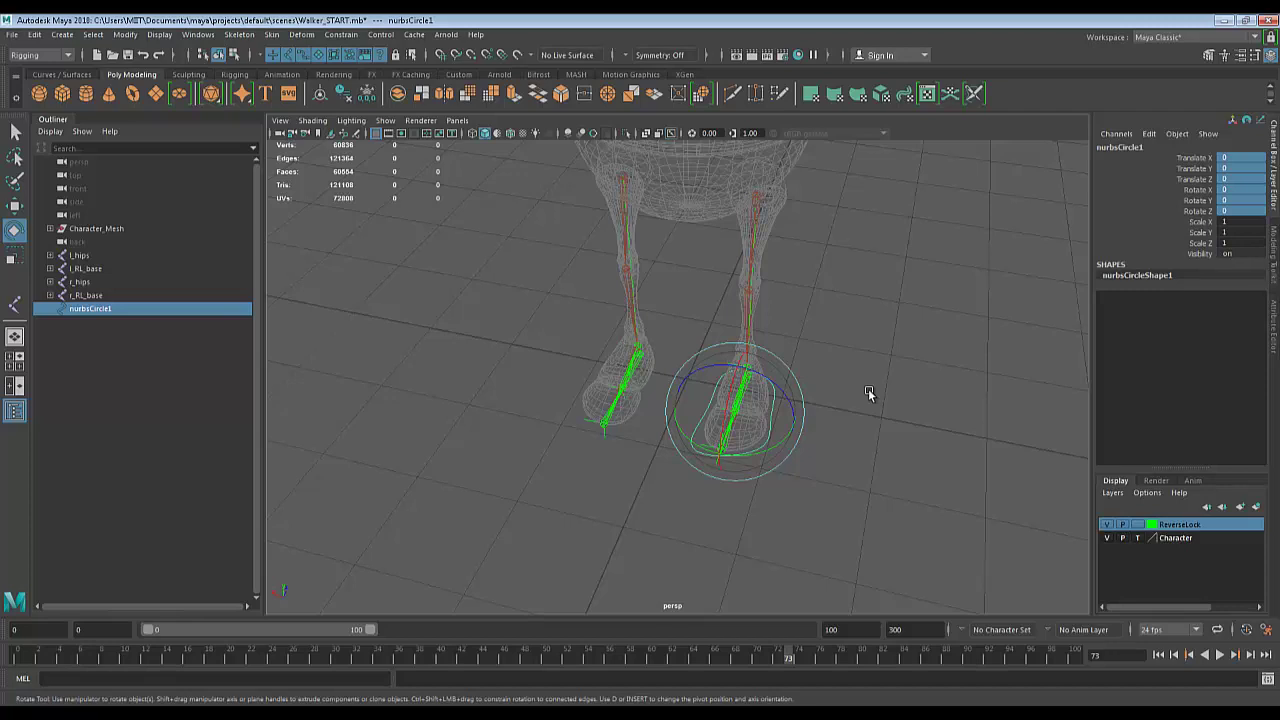
# Rename the left foot curve as l_FootControl.
pyautogui.doubleClick(1122, 147)
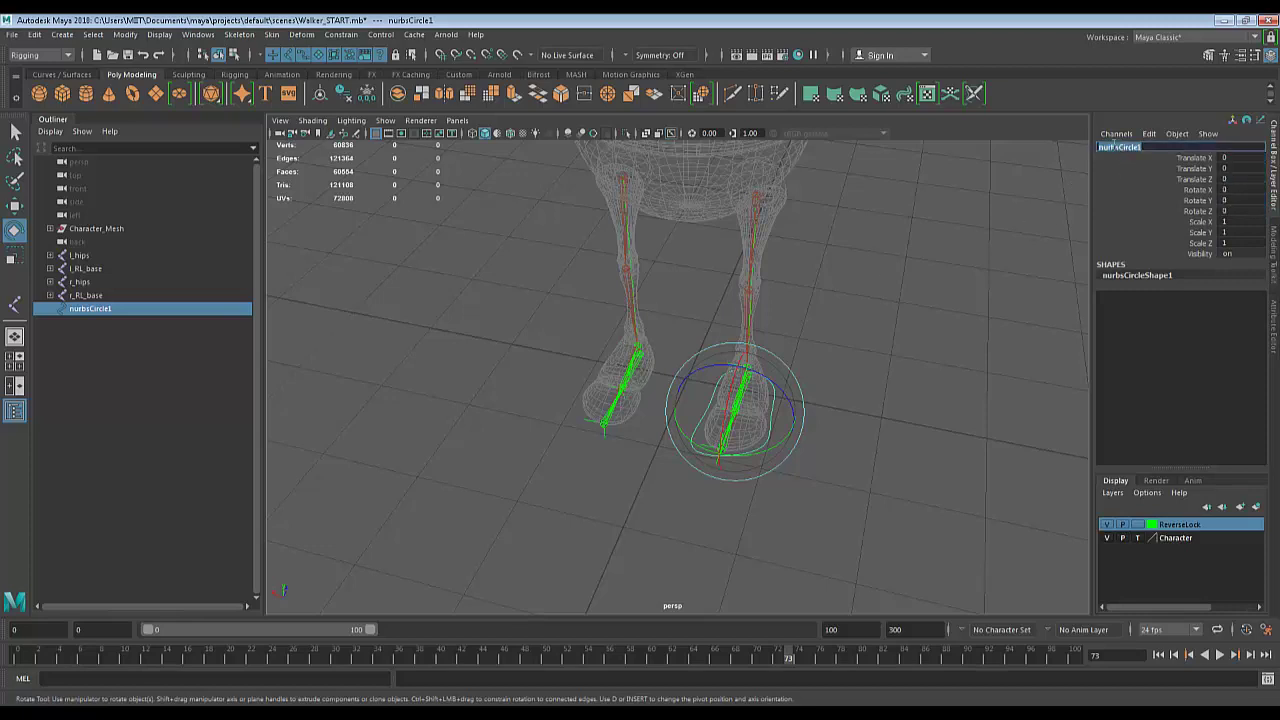
pyautogui.press('BackSpace')
pyautogui.press('Return')
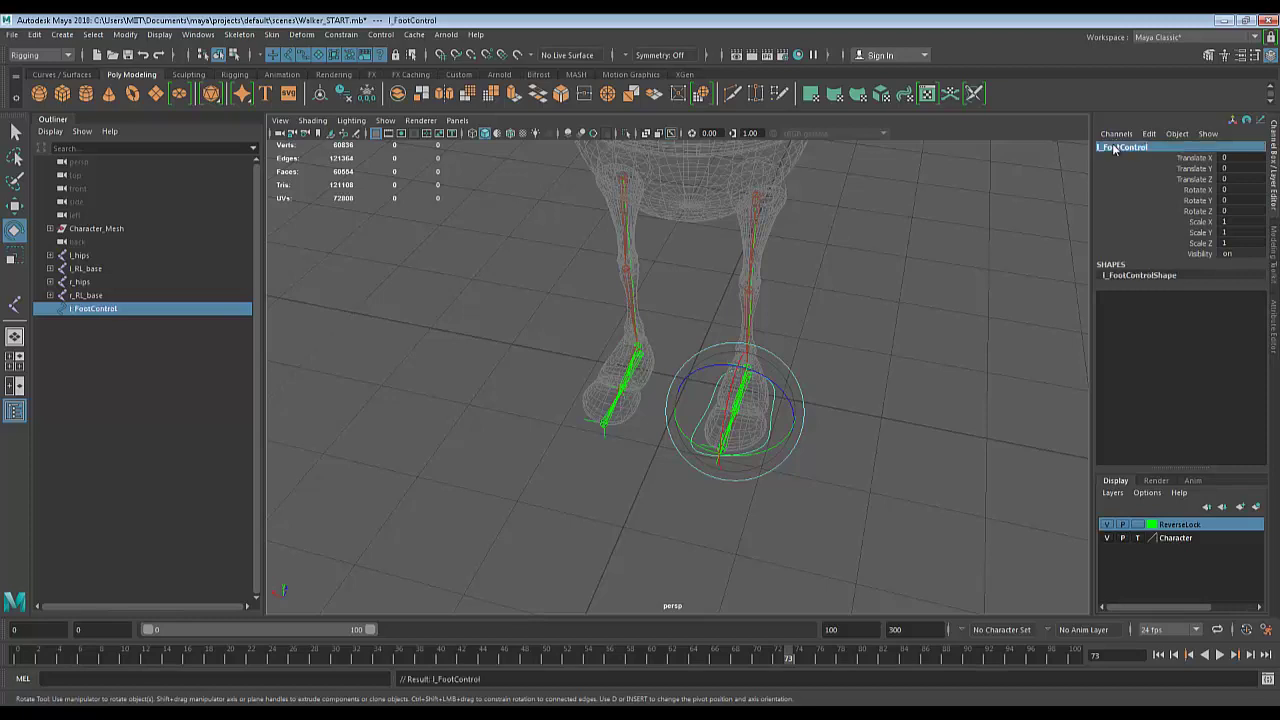
# Duplicate l_FootControl and move the copy about 1.243 units along X to the right foot.
pyautogui.keyDown('alt'); pyautogui.moveTo(817, 354); pyautogui.dragTo(843, 394); pyautogui.keyUp('alt')
pyautogui.press('q')
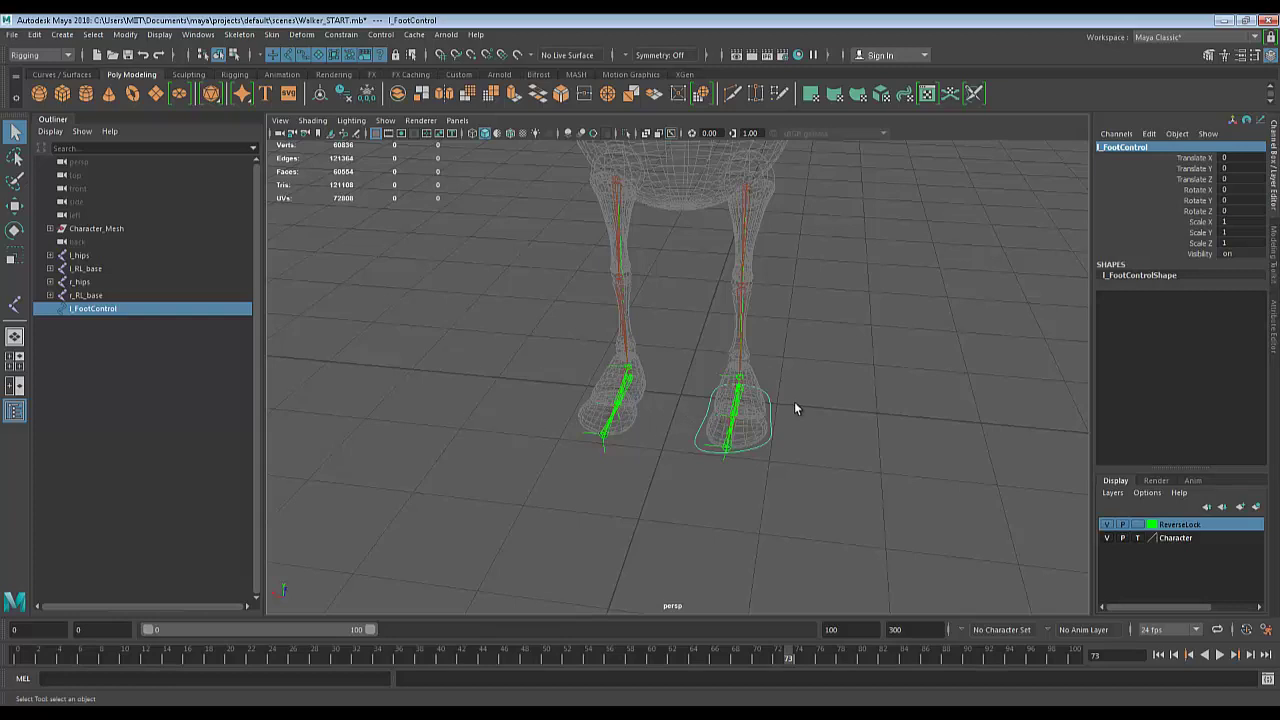
pyautogui.scroll(4, 798, 406)
pyautogui.keyDown('alt'); pyautogui.moveTo(828, 424); pyautogui.dragTo(831, 423); pyautogui.keyUp('alt')
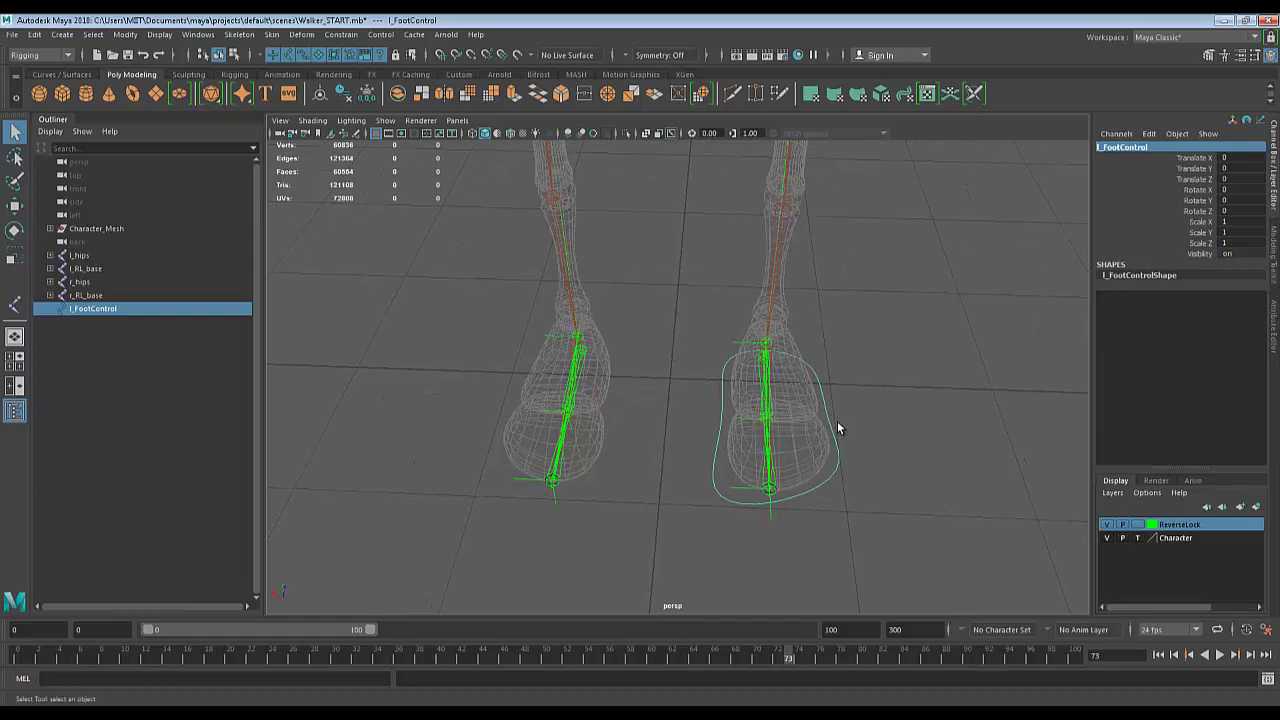
pyautogui.press('w')
pyautogui.hotkey('ctrl', 'd')
pyautogui.moveTo(704, 414); pyautogui.dragTo(486, 408)
pyautogui.press('r')
pyautogui.press('w')
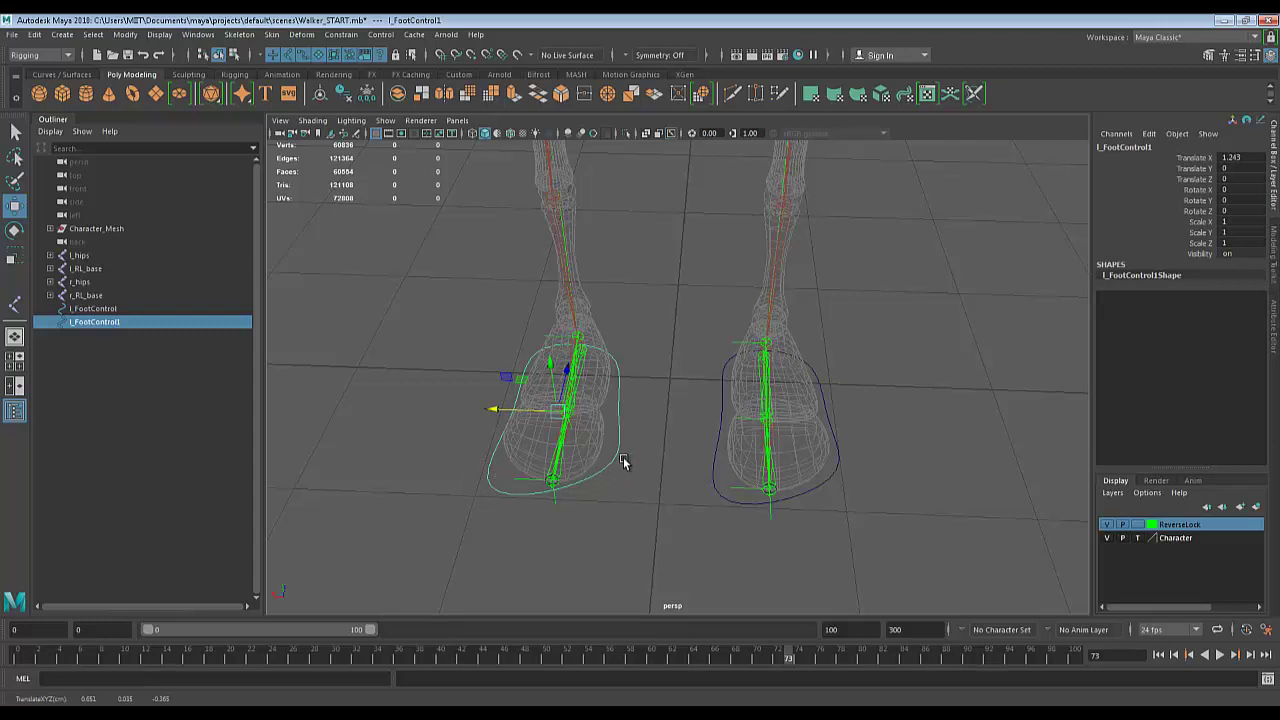
# Mirror the duplicated foot curve sideways by setting its Scale X to -1.
pyautogui.press('r')
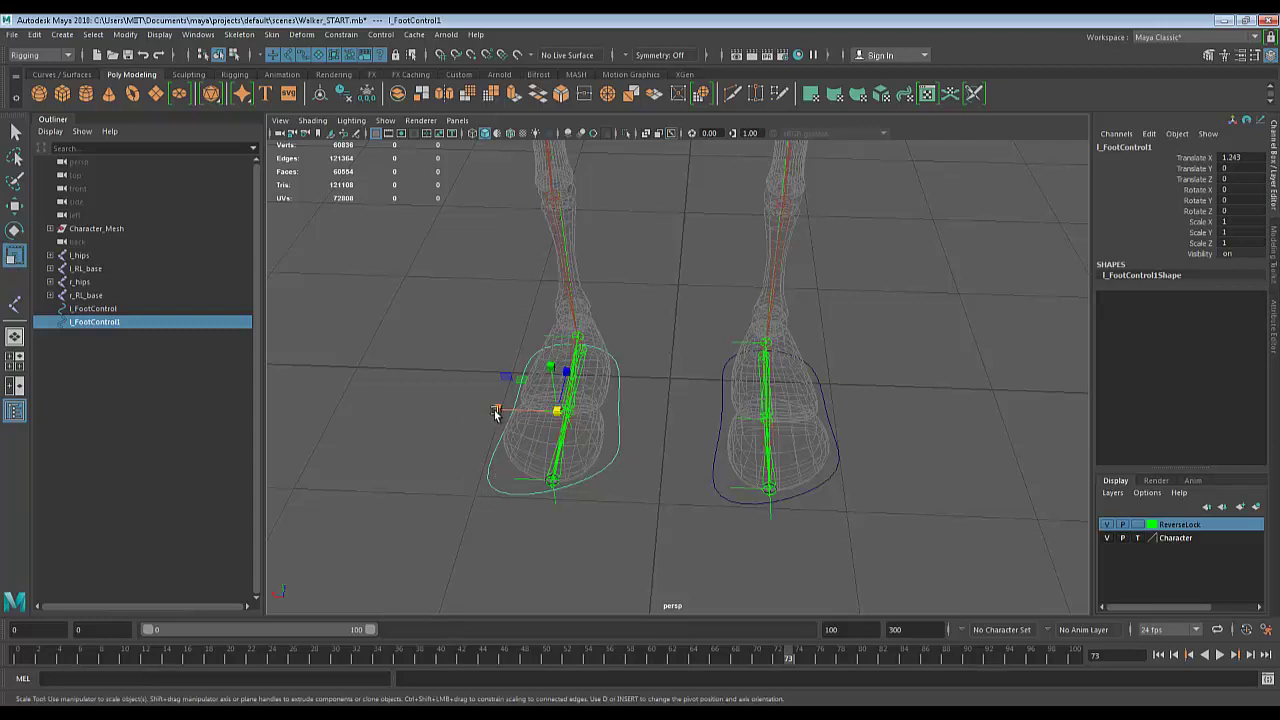
pyautogui.moveTo(496, 413); pyautogui.dragTo(537, 420)
pyautogui.moveTo(510, 418); pyautogui.dragTo(580, 414)
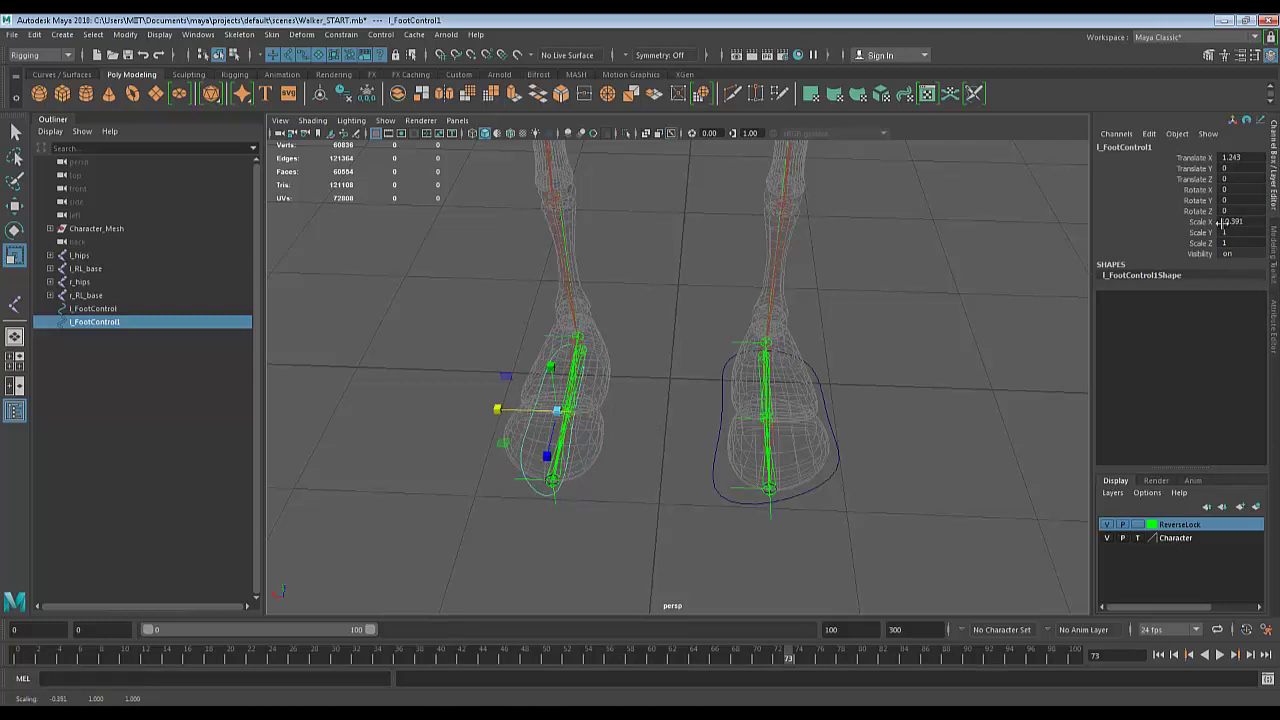
pyautogui.click(1233, 223)
pyautogui.write('1')
pyautogui.press('Return')
# Move the mirrored curve and snap it onto the middle joint of the right foot's reverse-lock chain.
pyautogui.press('w')
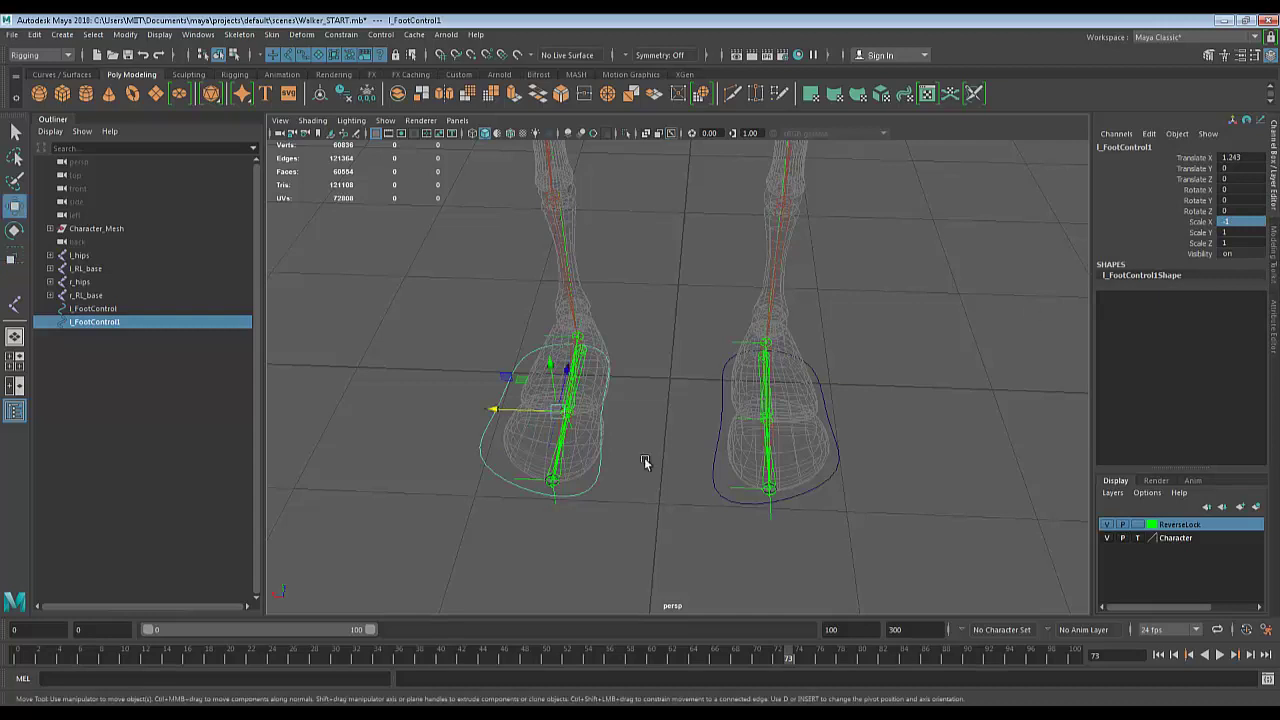
pyautogui.moveTo(500, 409); pyautogui.dragTo(465, 408)
pyautogui.keyDown('alt'); pyautogui.moveTo(626, 477); pyautogui.dragTo(629, 489); pyautogui.keyUp('alt')
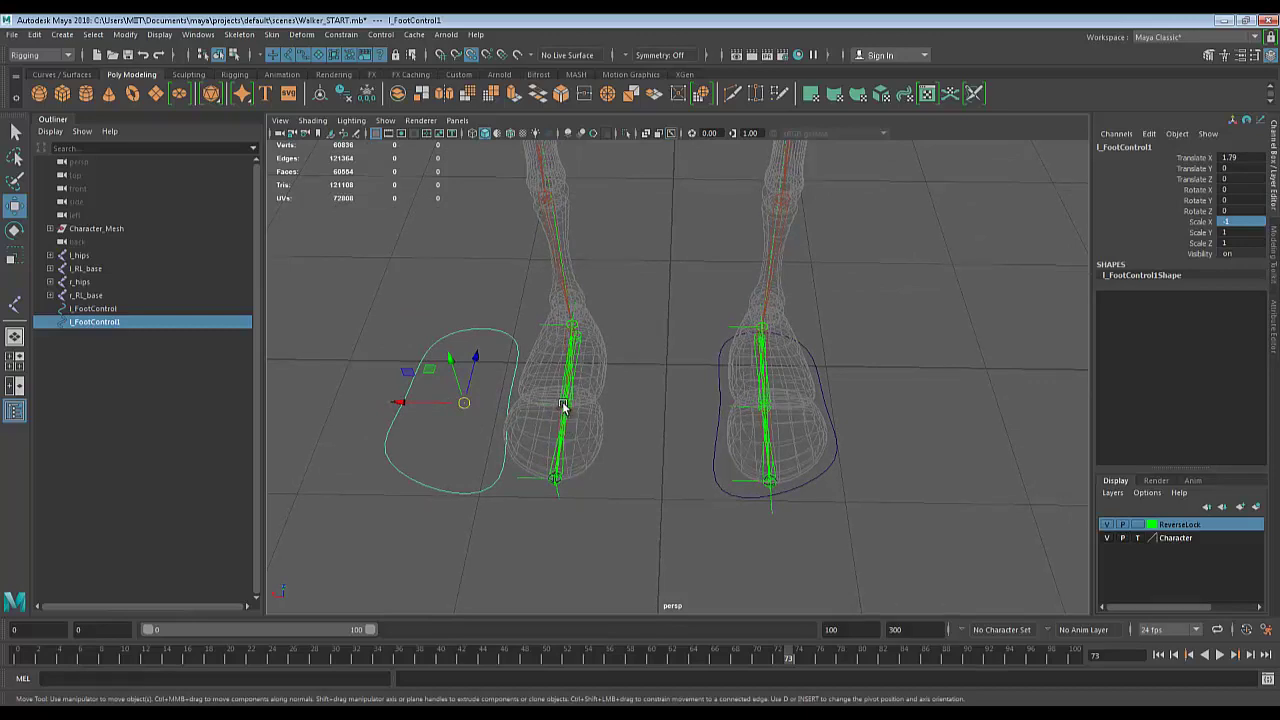
pyautogui.moveTo(563, 402)
pyautogui.mouseDown(button='middle')
pyautogui.moveTo(581, 412)
pyautogui.moveTo(563, 406)
pyautogui.mouseUp(button='middle')
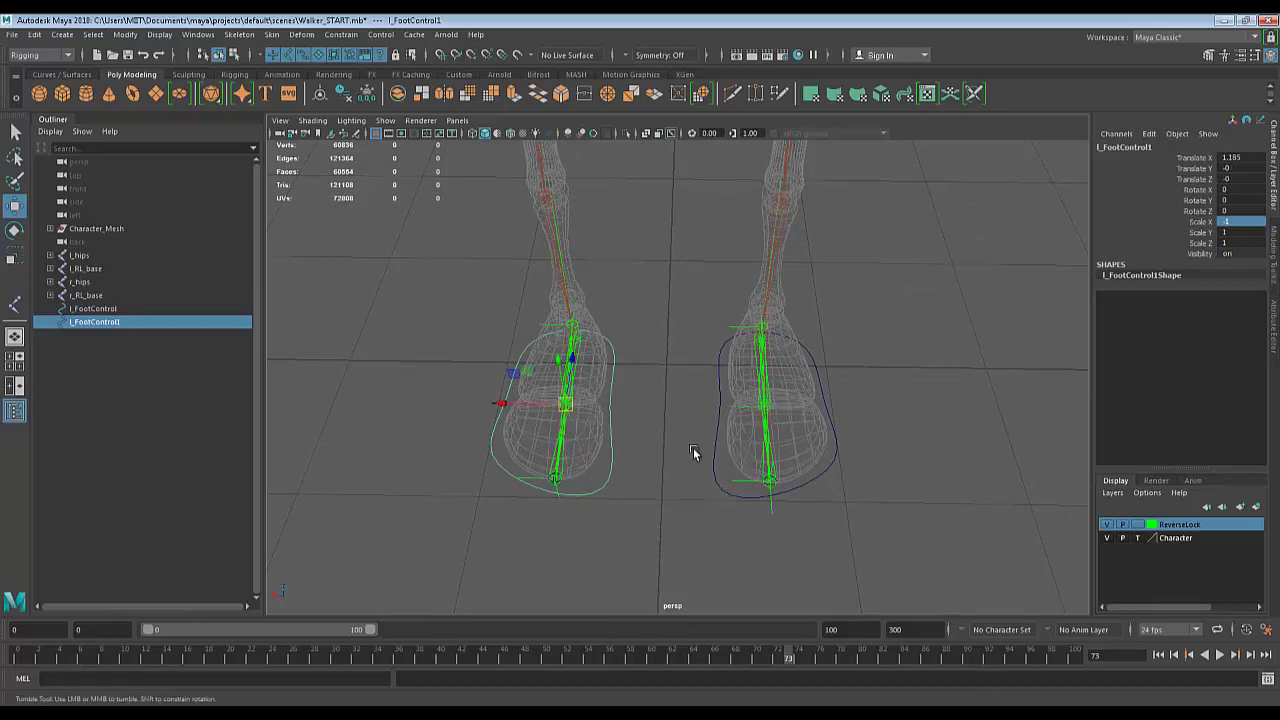
# Delete the history by type and freeze the transformations of the mirrored curve l_FootControl1.
pyautogui.moveTo(691, 451)
pyautogui.keyDown('alt'); pyautogui.mouseDown()
pyautogui.moveTo(829, 407)
pyautogui.moveTo(894, 437)
pyautogui.moveTo(824, 484)
pyautogui.moveTo(775, 434)
pyautogui.moveTo(800, 432)
pyautogui.moveTo(689, 417)
pyautogui.moveTo(609, 443)
pyautogui.moveTo(551, 409)
pyautogui.moveTo(703, 451)
pyautogui.moveTo(686, 449)
pyautogui.mouseUp(); pyautogui.keyUp('alt')
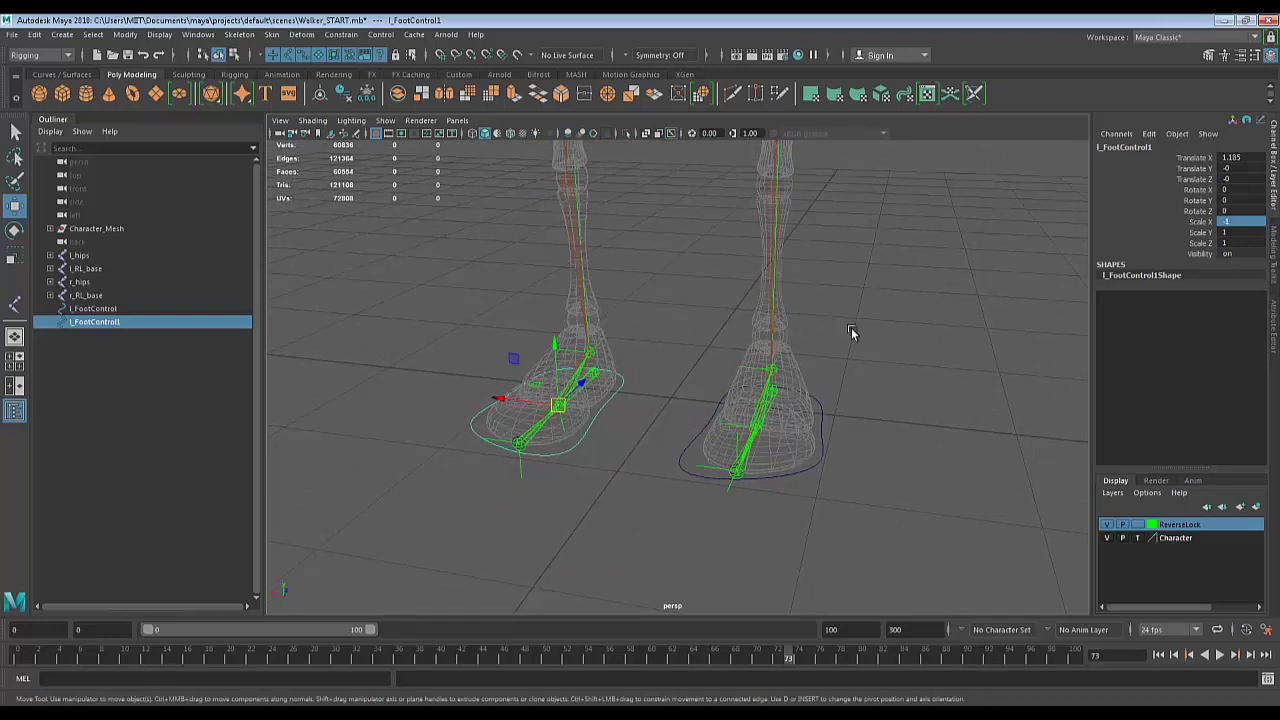
pyautogui.click(34, 34)
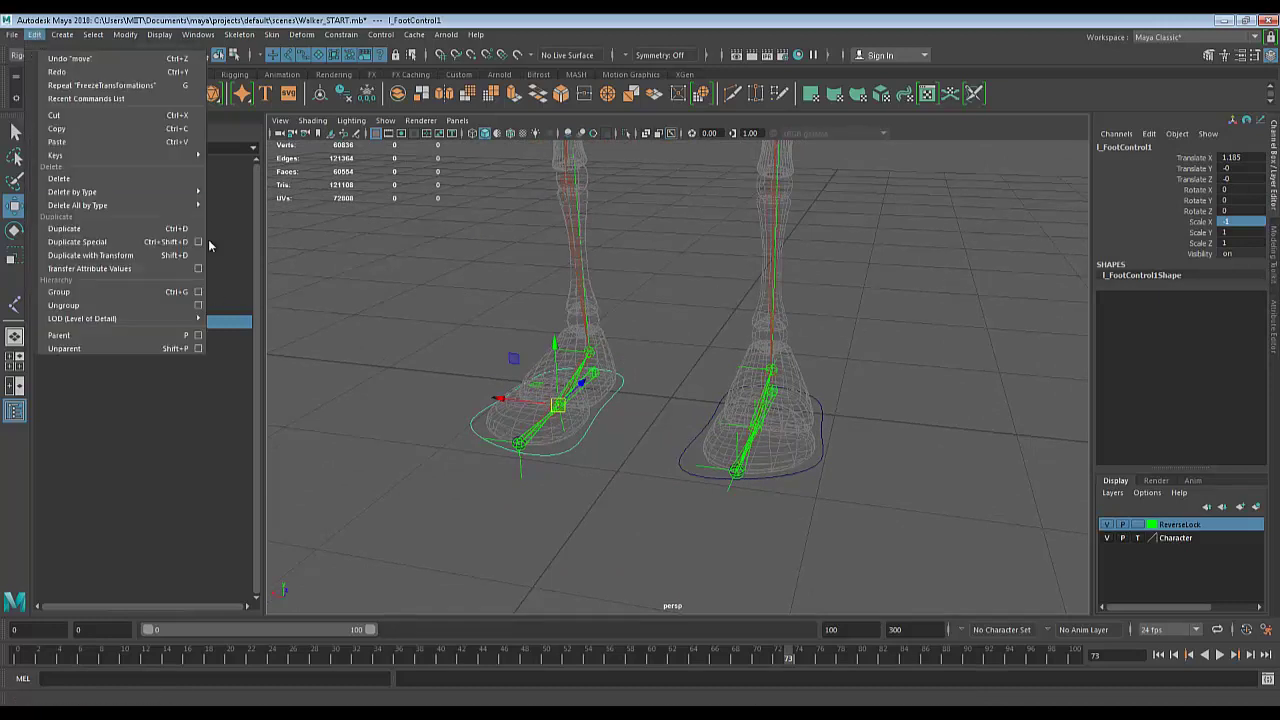
pyautogui.moveTo(195, 210)
pyautogui.click(232, 227)
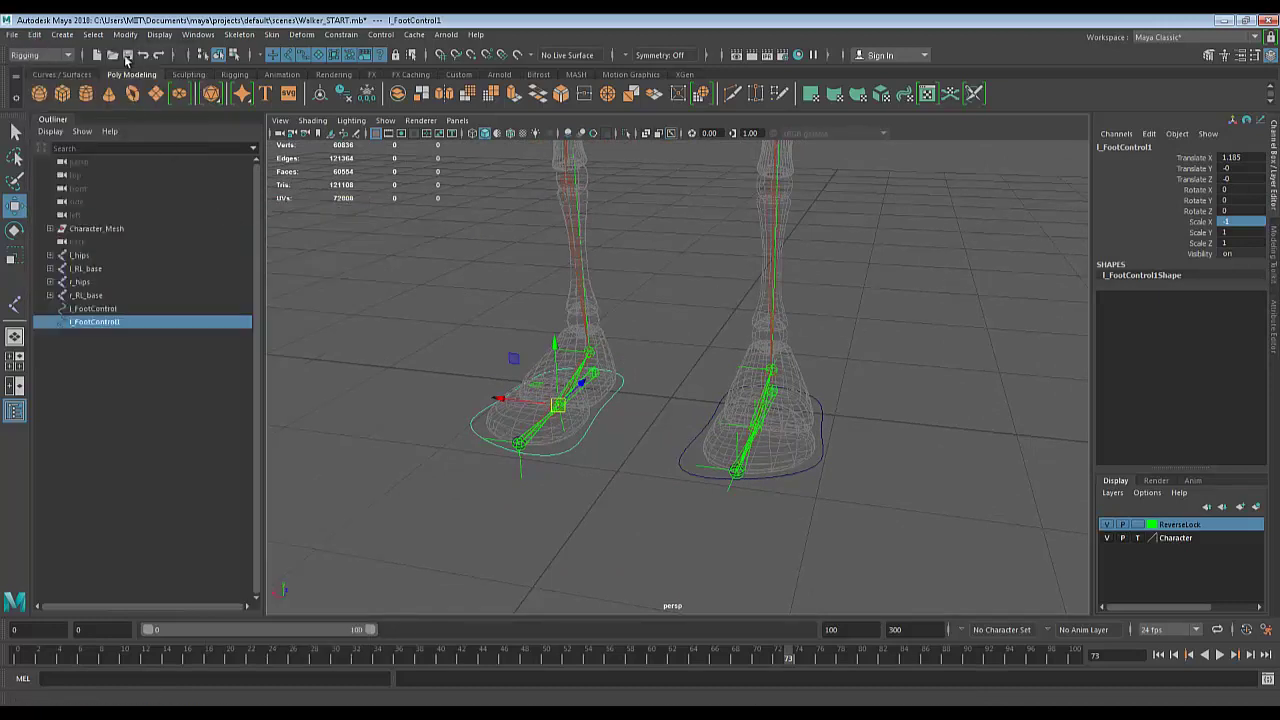
pyautogui.click(126, 35)
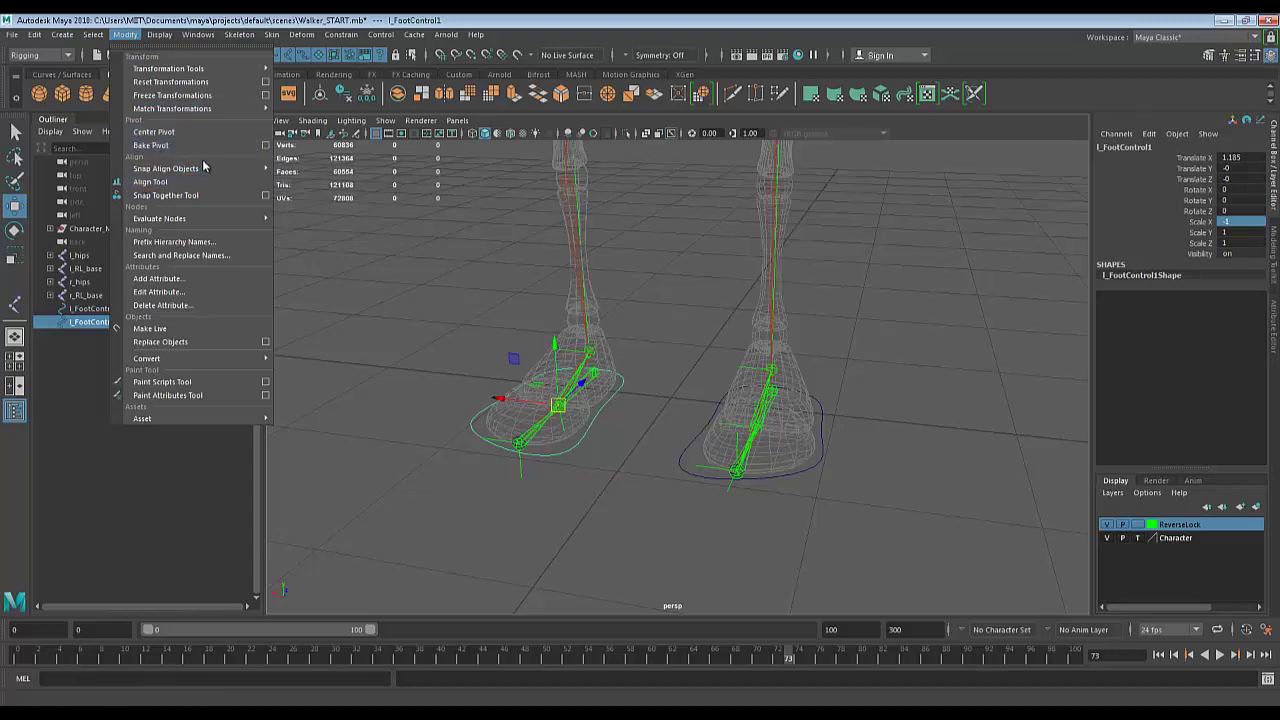
pyautogui.click(171, 95)
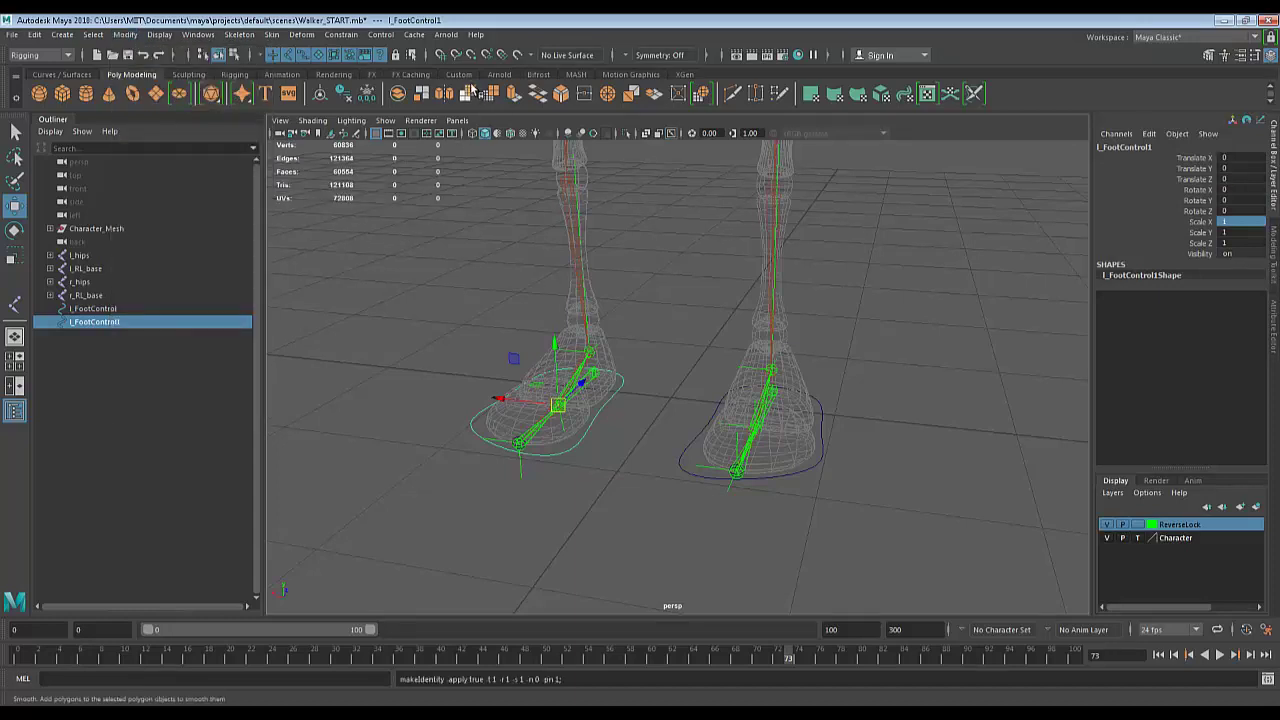
# Show the Custom shelf and add a Center Pivot shortcut to it.
pyautogui.click(459, 75)
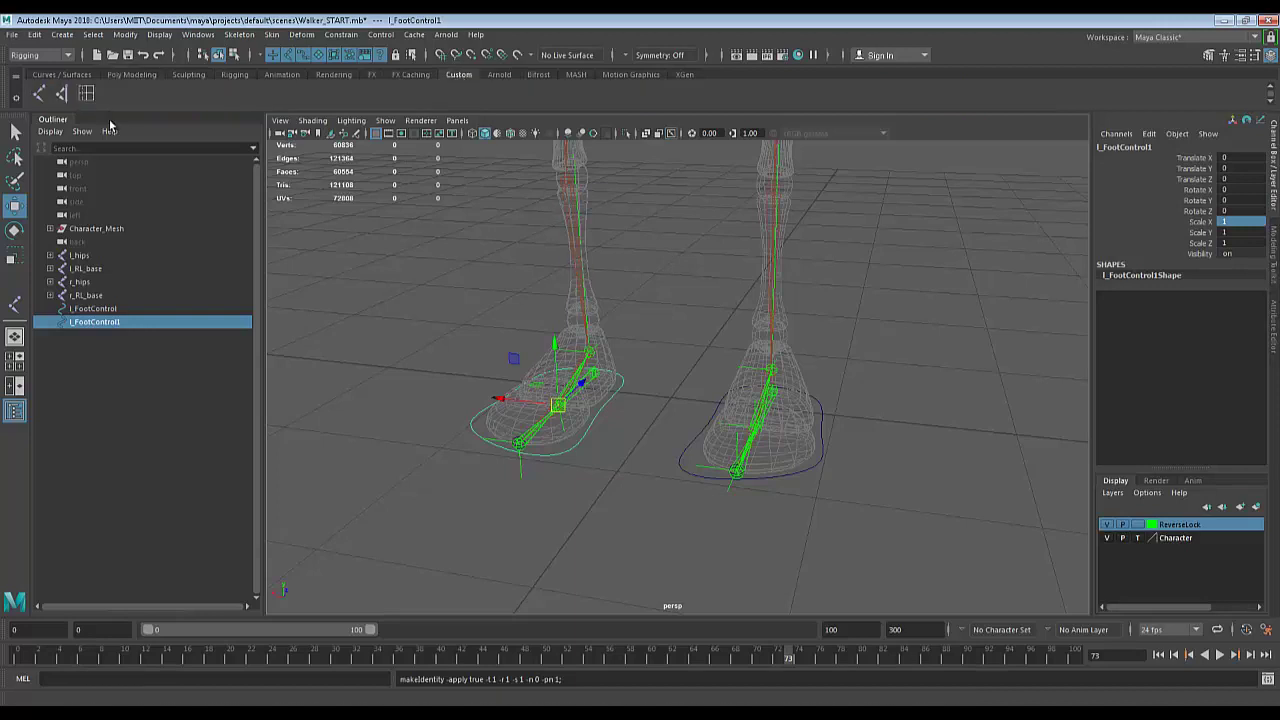
pyautogui.keyDown('alt'); pyautogui.moveTo(708, 425); pyautogui.dragTo(621, 443); pyautogui.keyUp('alt')
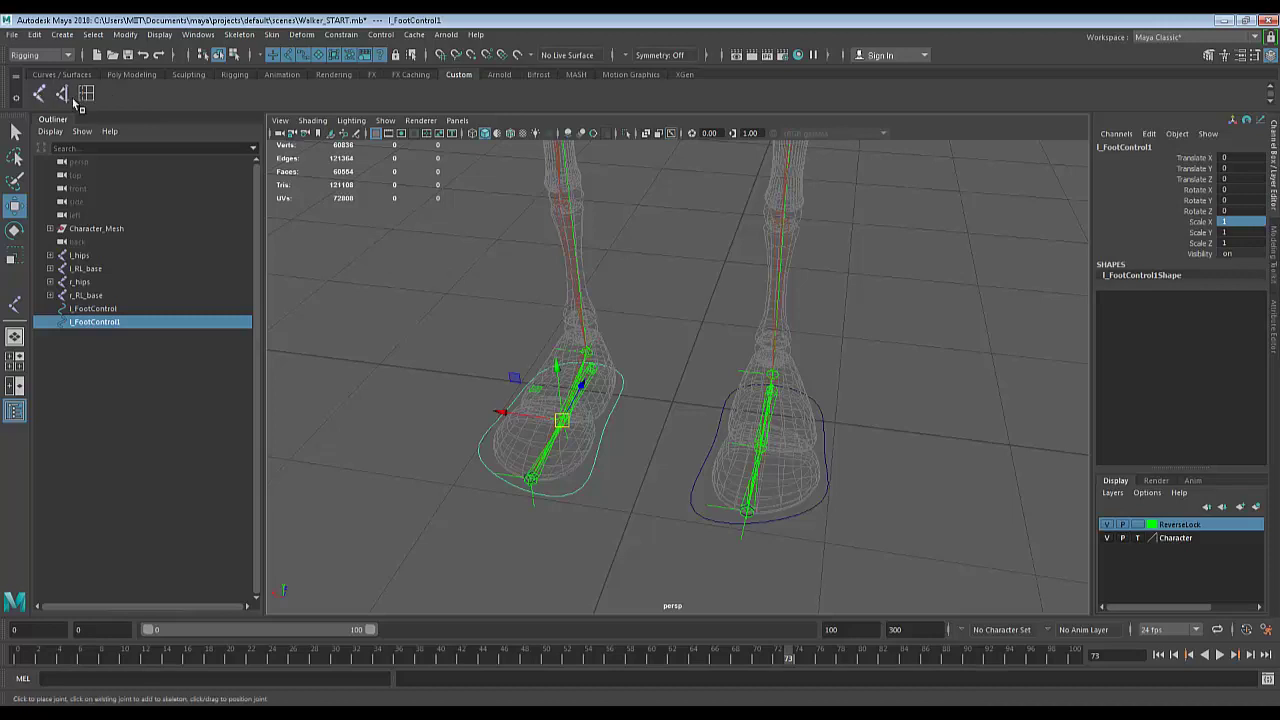
pyautogui.click(34, 34)
pyautogui.moveTo(125, 34)
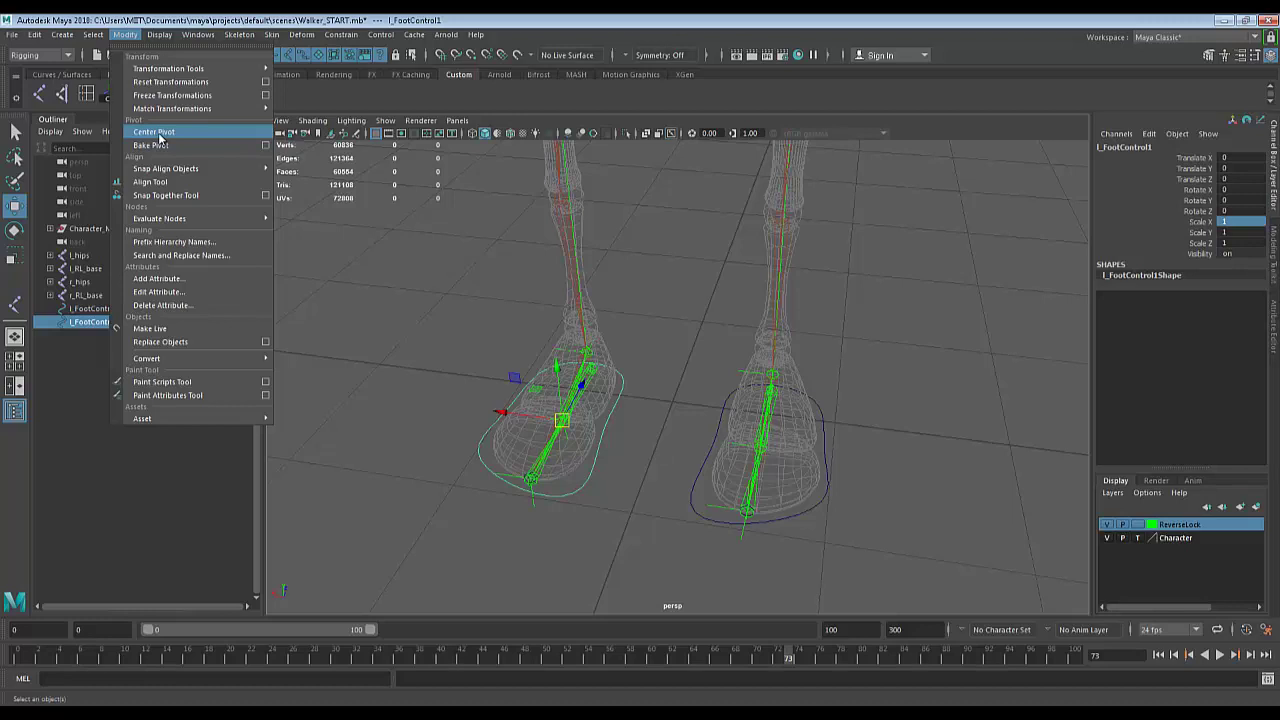
pyautogui.click(315, 96)
# Add shortcuts for Freeze Transformations and for deleting all history to the Custom shelf.
pyautogui.click(125, 34)
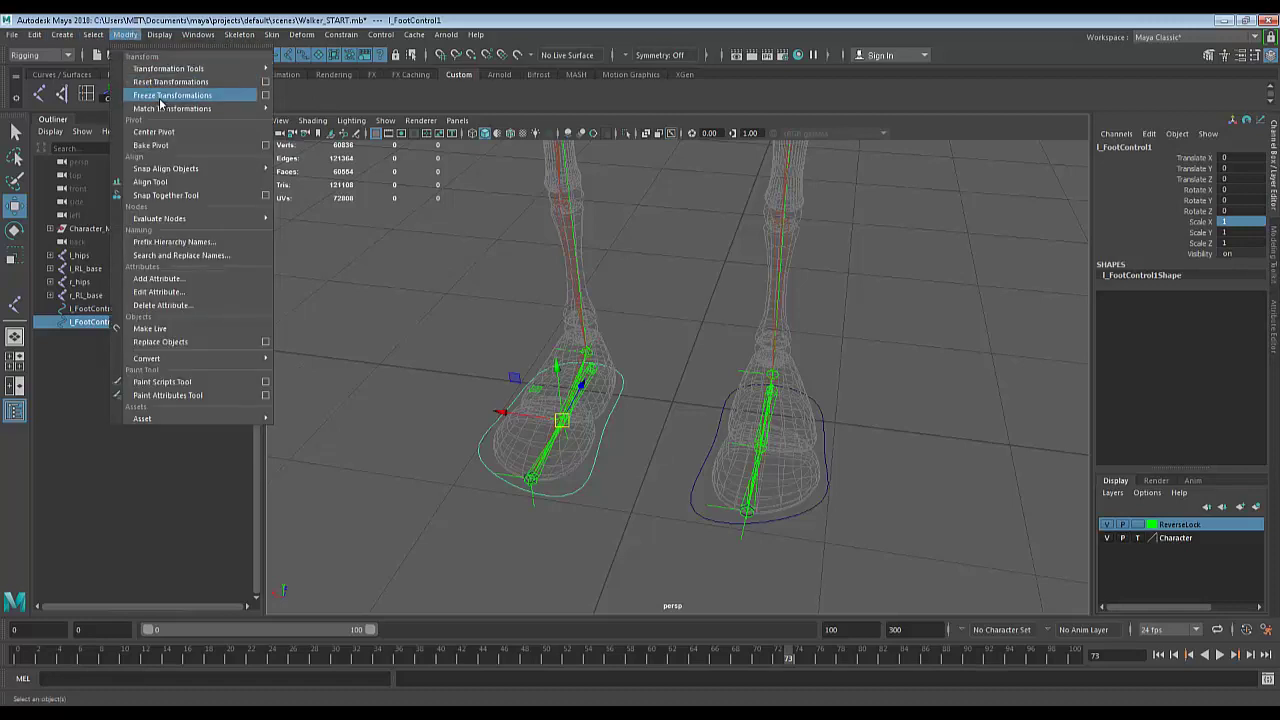
pyautogui.click(160, 96)
pyautogui.click(33, 34)
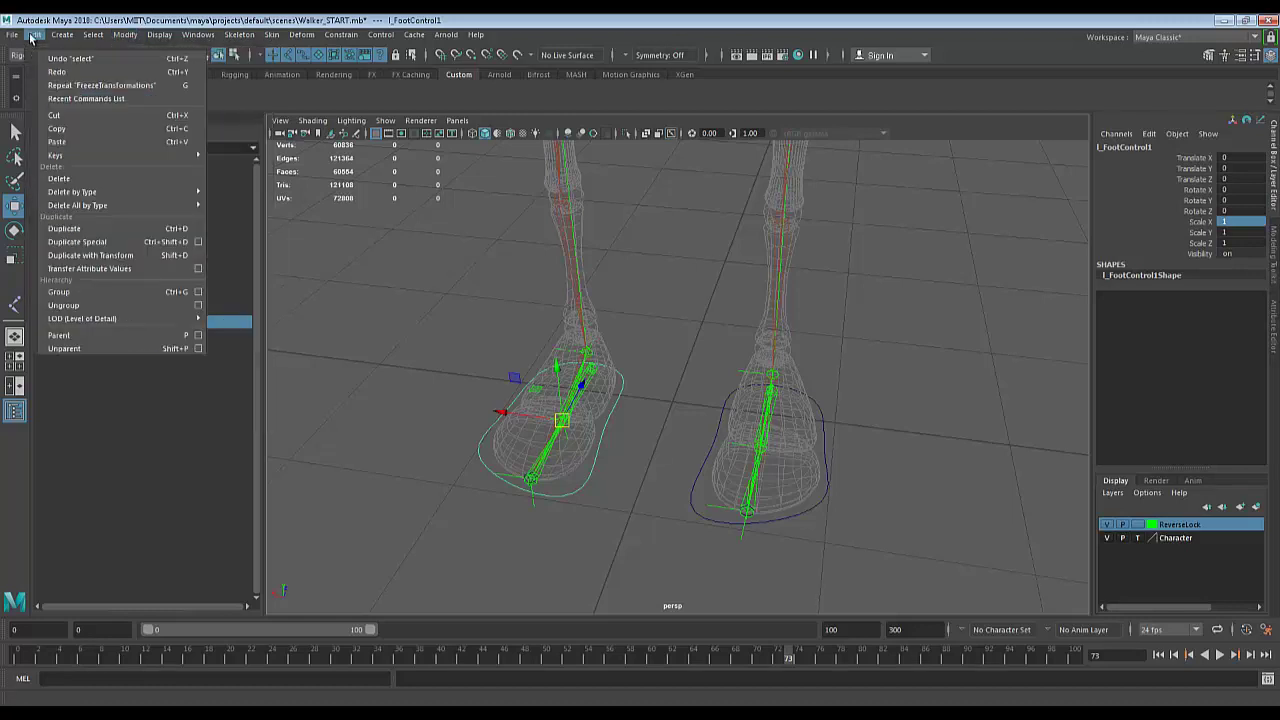
pyautogui.moveTo(150, 208)
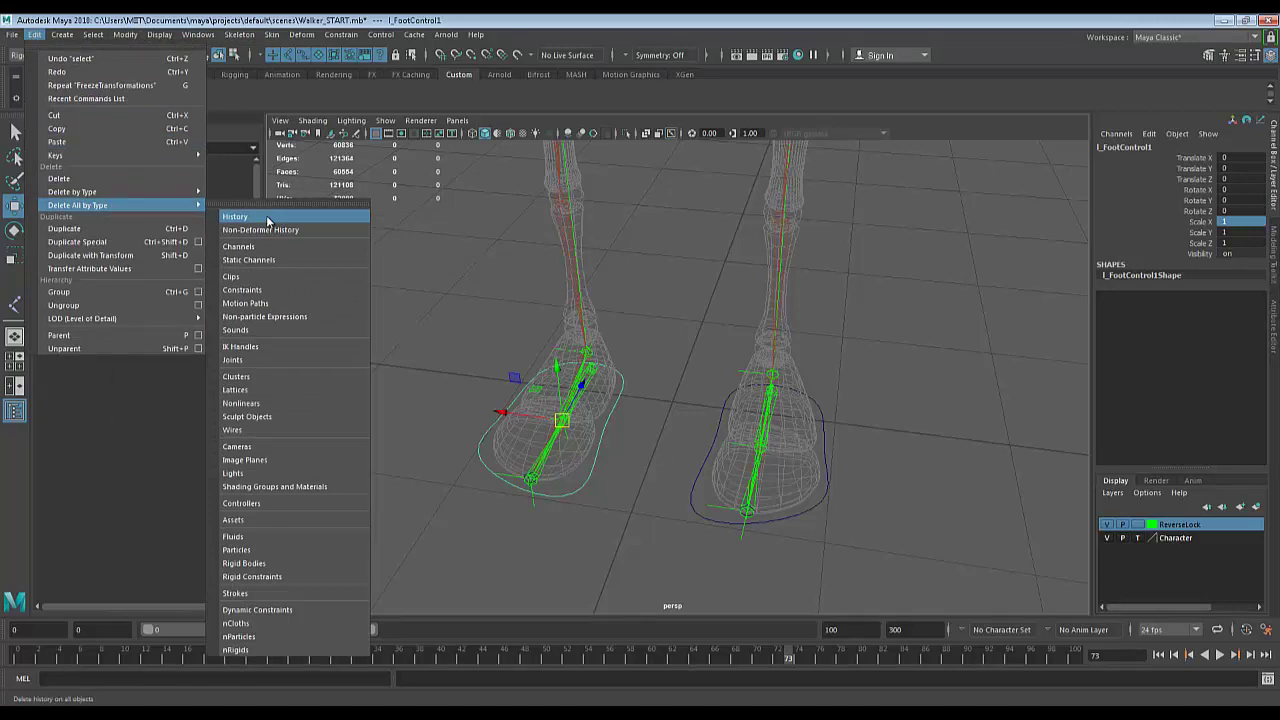
pyautogui.click(267, 218)
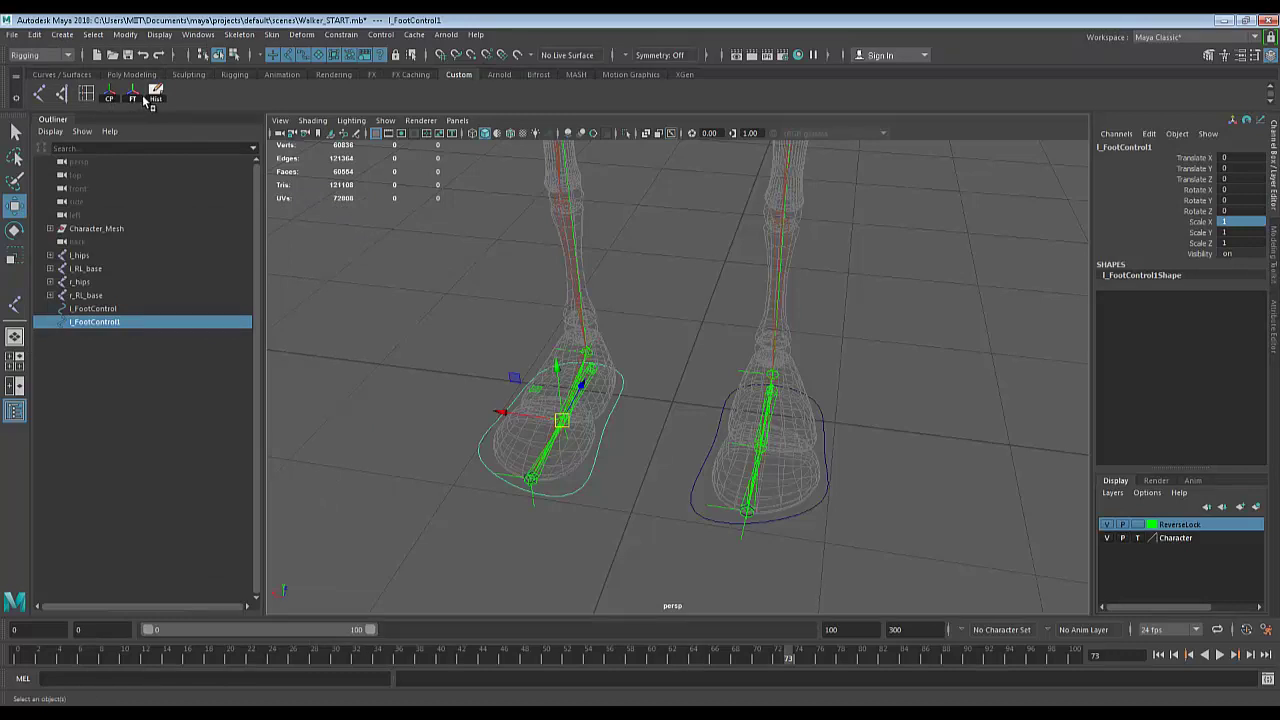
# Freeze the transformations of the mirrored foot curve l_FootControl1 and delete its history with the custom shortcuts.
pyautogui.click(38, 34)
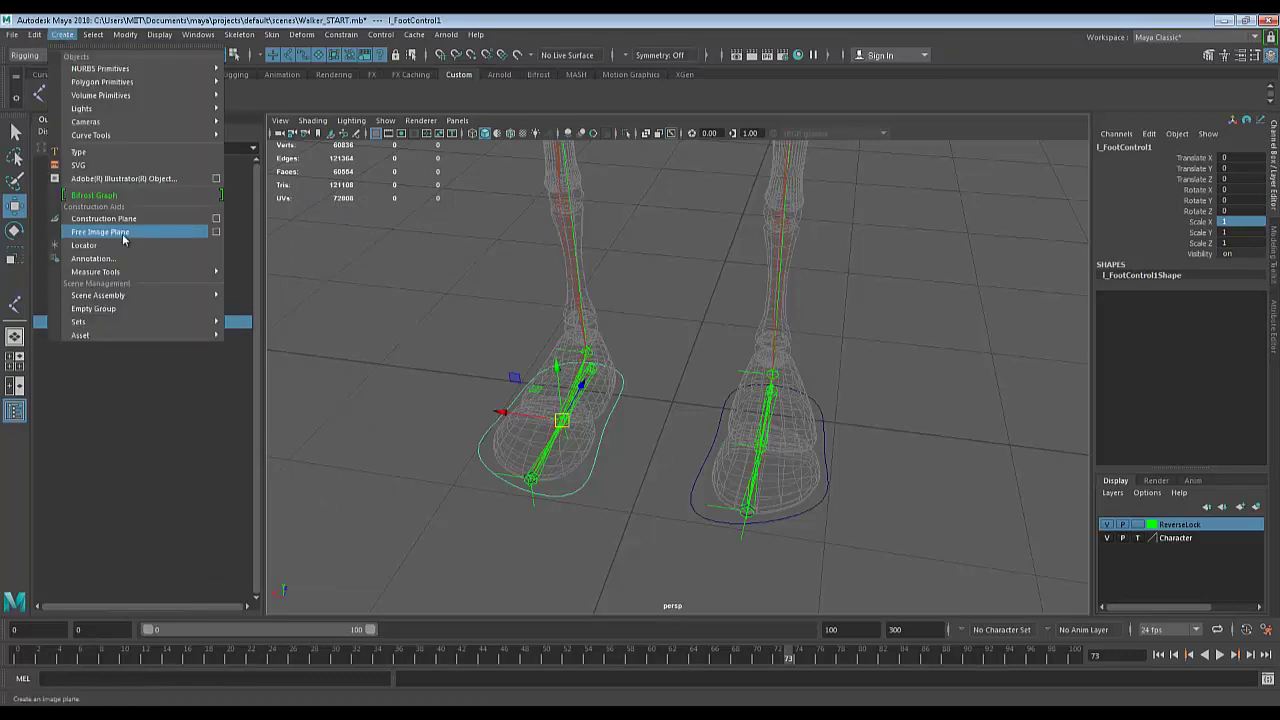
pyautogui.click(314, 108)
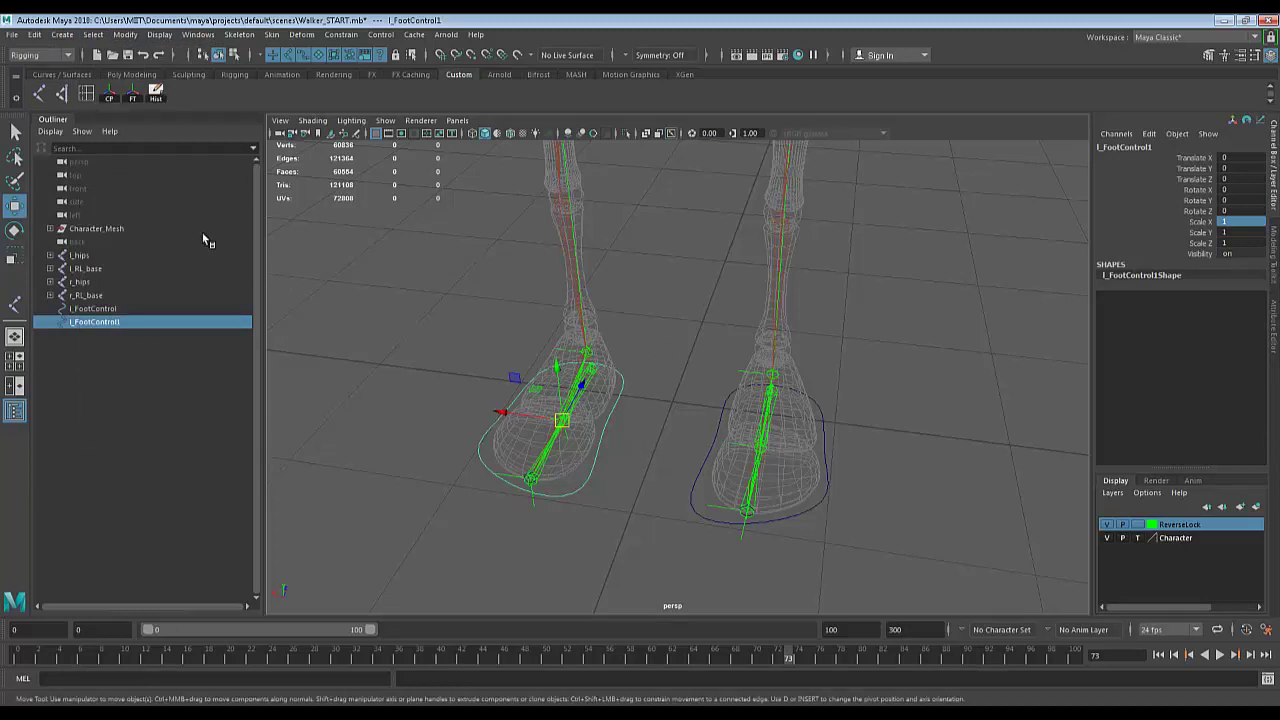
pyautogui.click(136, 99)
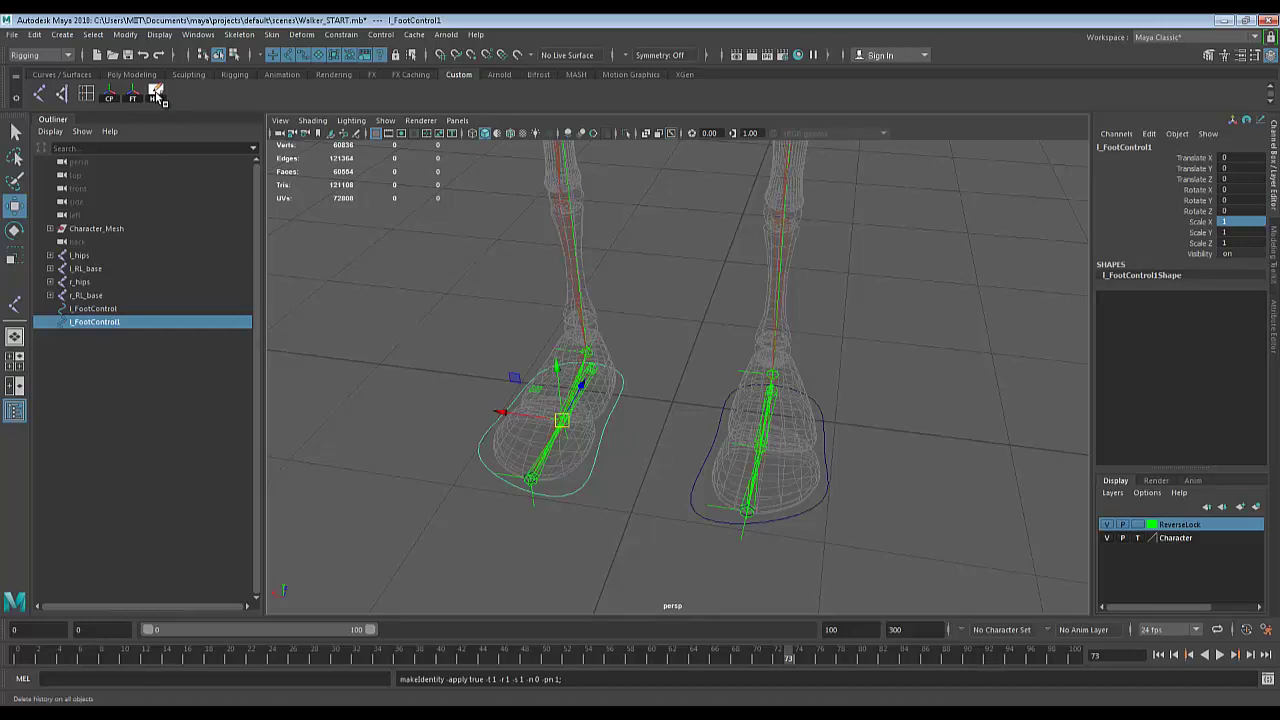
pyautogui.click(156, 96)
# Rename the mirrored foot curve l_FootControl1 as r_FootControl.
pyautogui.click(1100, 148)
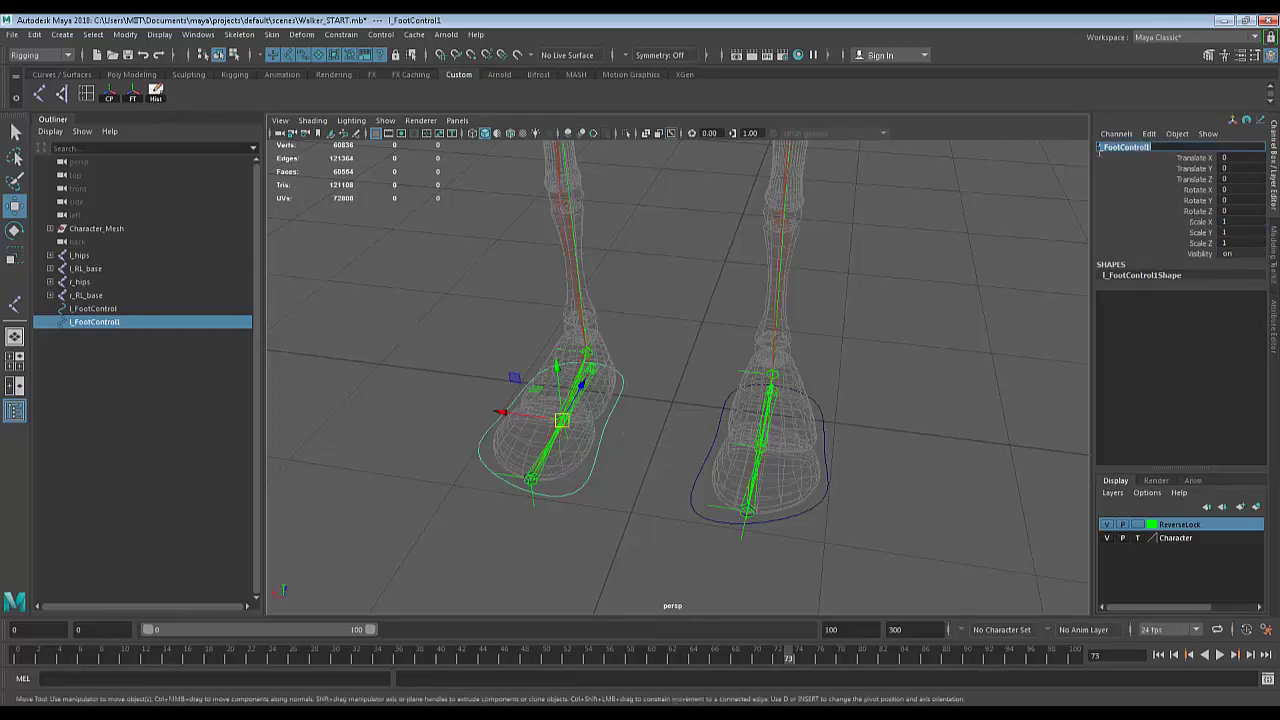
pyautogui.click(1101, 148)
pyautogui.press('Return')
pyautogui.scroll(-5, 930, 293)
pyautogui.keyDown('alt'); pyautogui.moveTo(836, 378); pyautogui.dragTo(777, 366); pyautogui.keyUp('alt')
pyautogui.keyDown('alt'); pyautogui.moveTo(537, 240); pyautogui.dragTo(658, 303); pyautogui.keyUp('alt')
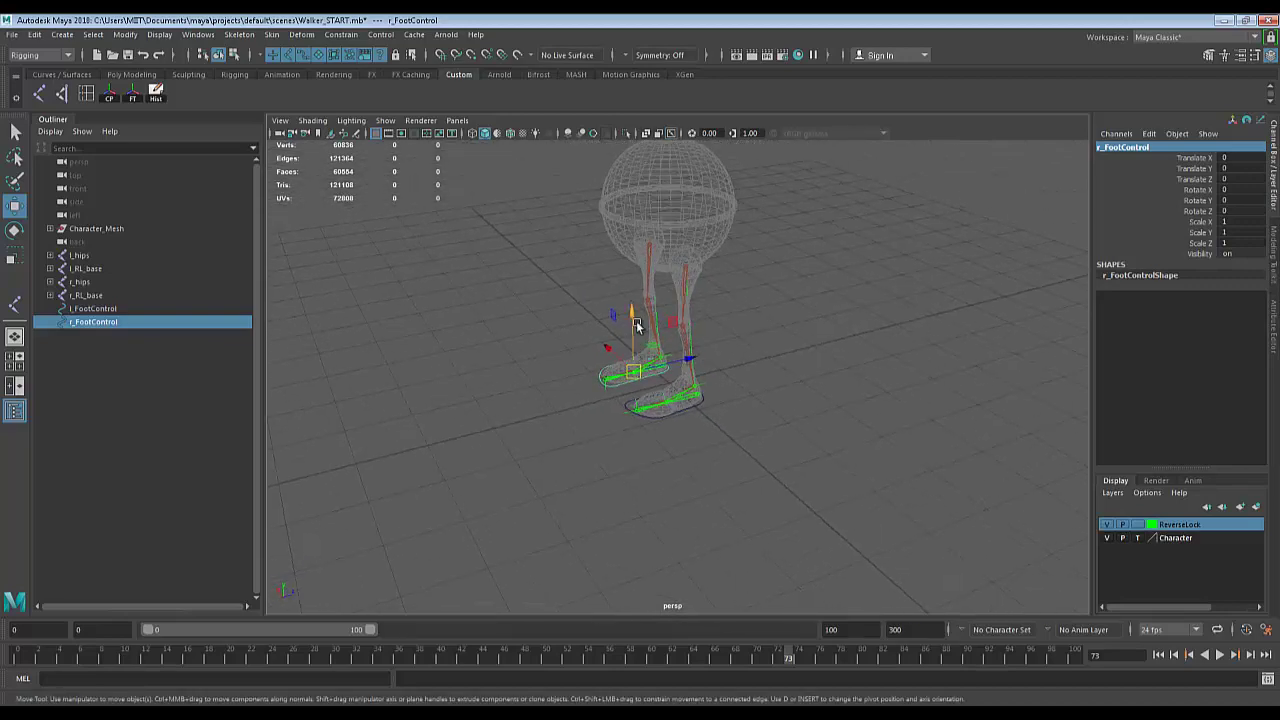
pyautogui.press('q')
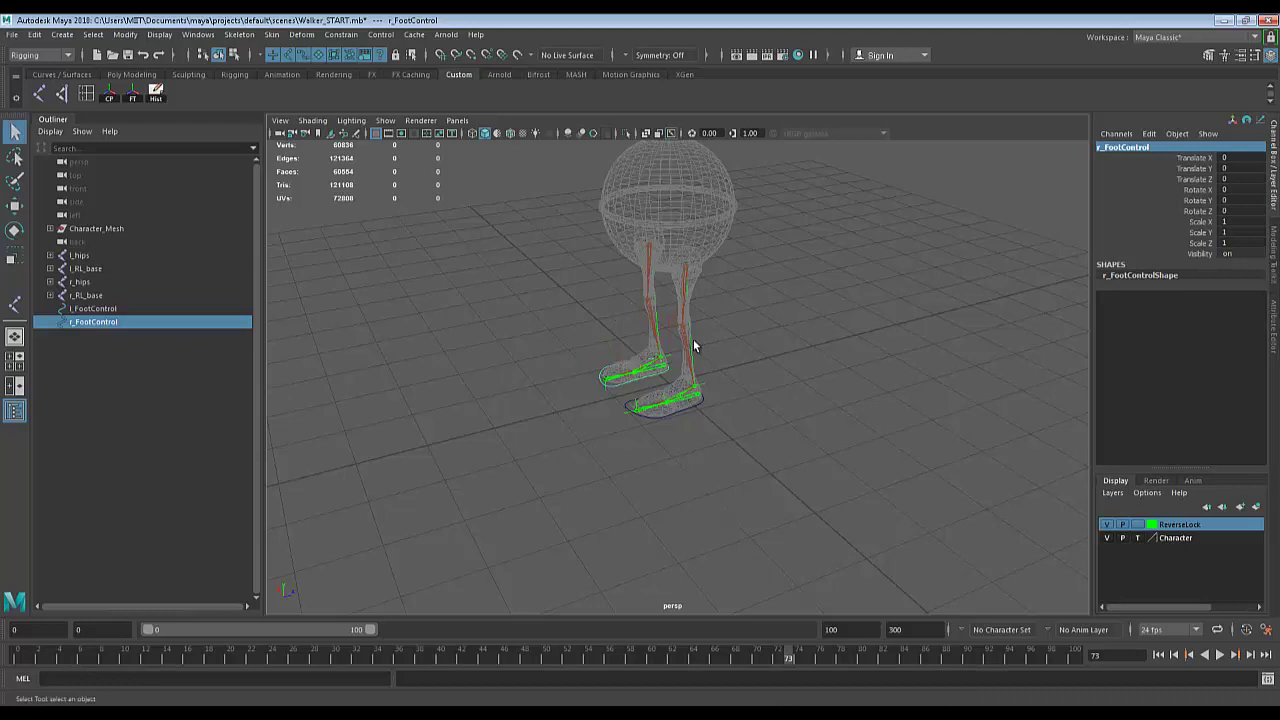
pyautogui.keyDown('alt'); pyautogui.moveTo(766, 277); pyautogui.dragTo(780, 283); pyautogui.keyUp('alt')
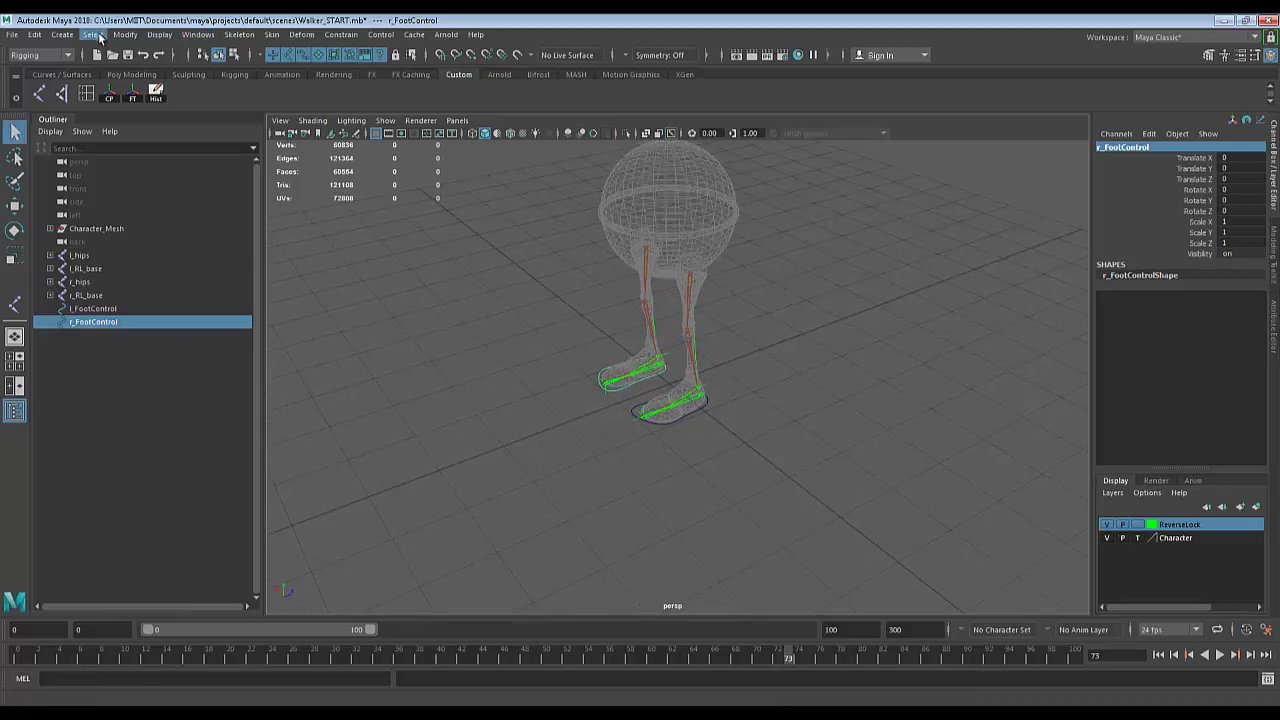
pyautogui.click(62, 35)
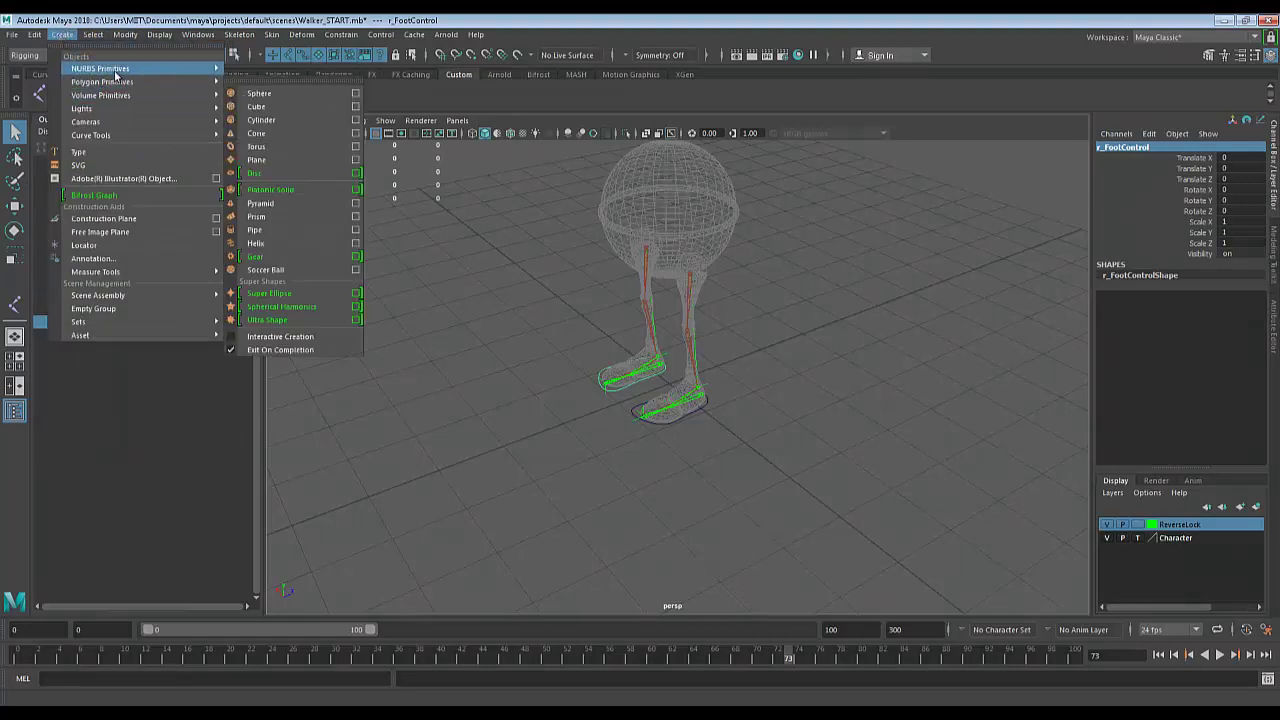
pyautogui.moveTo(200, 82)
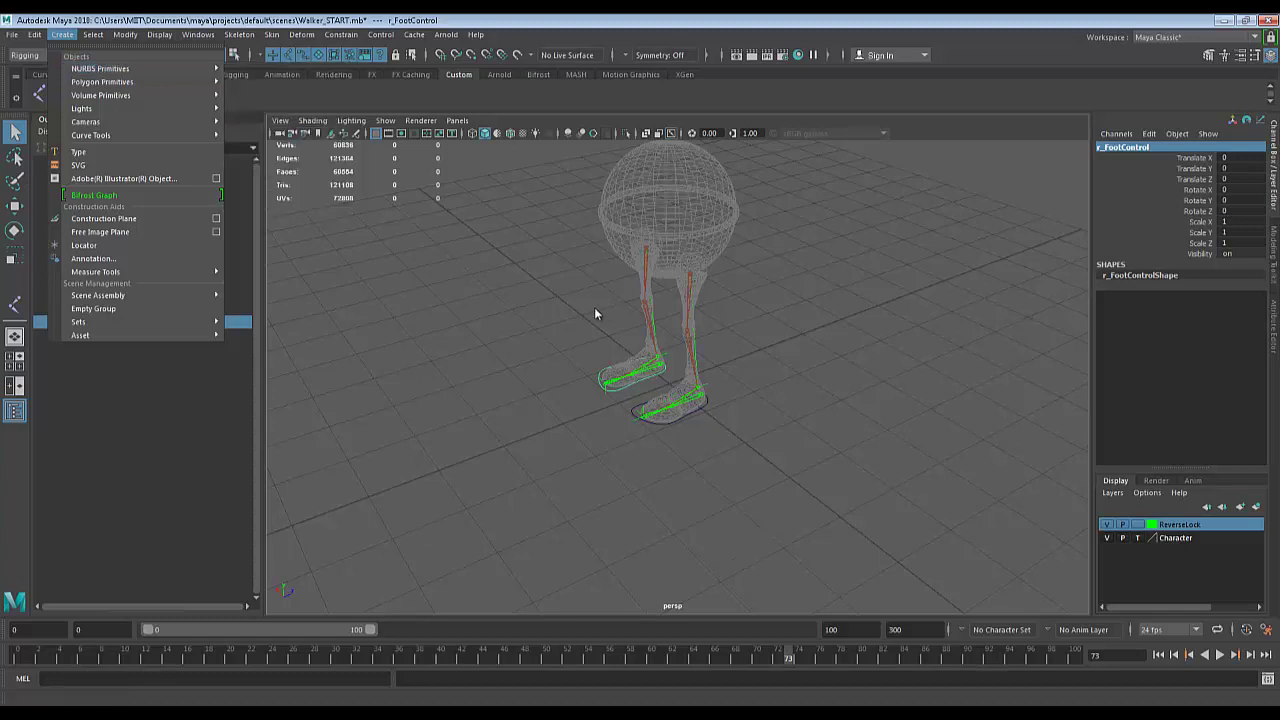
pyautogui.keyDown('alt'); pyautogui.moveTo(594, 307); pyautogui.dragTo(623, 315); pyautogui.keyUp('alt')
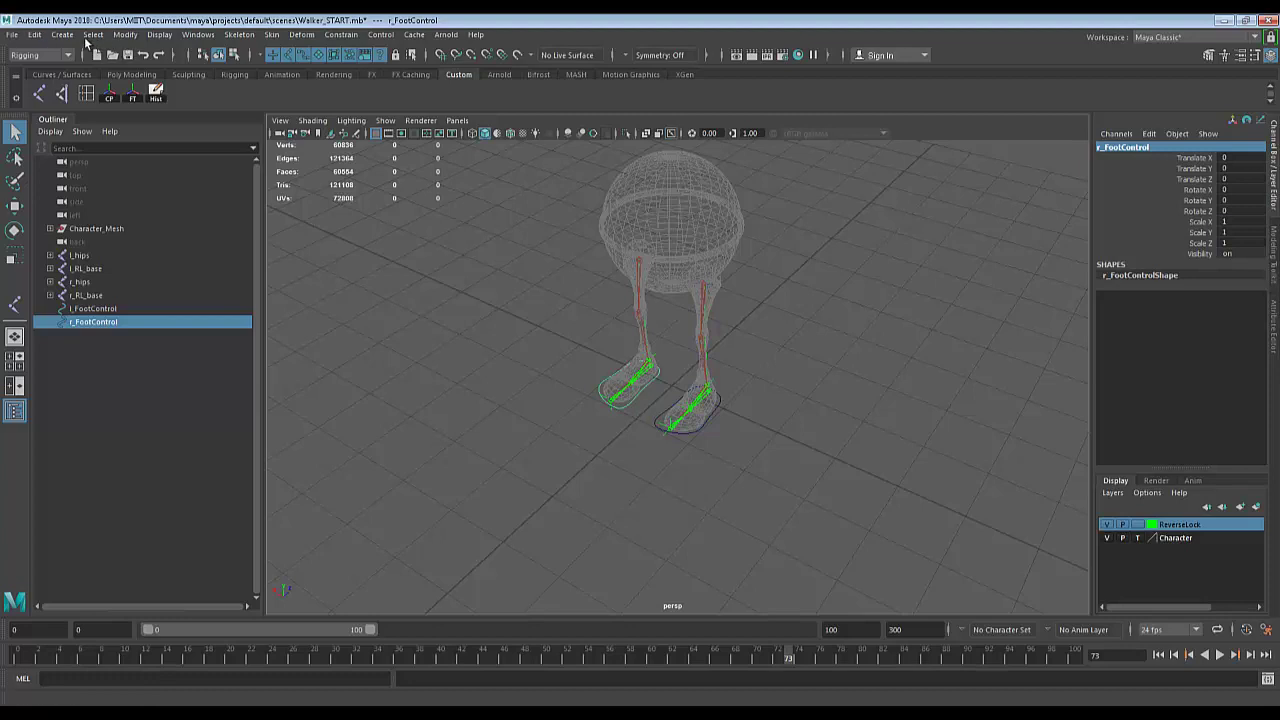
# Create a 3D Type object and show the text and geometry attributes of its type1 node.
pyautogui.click(62, 35)
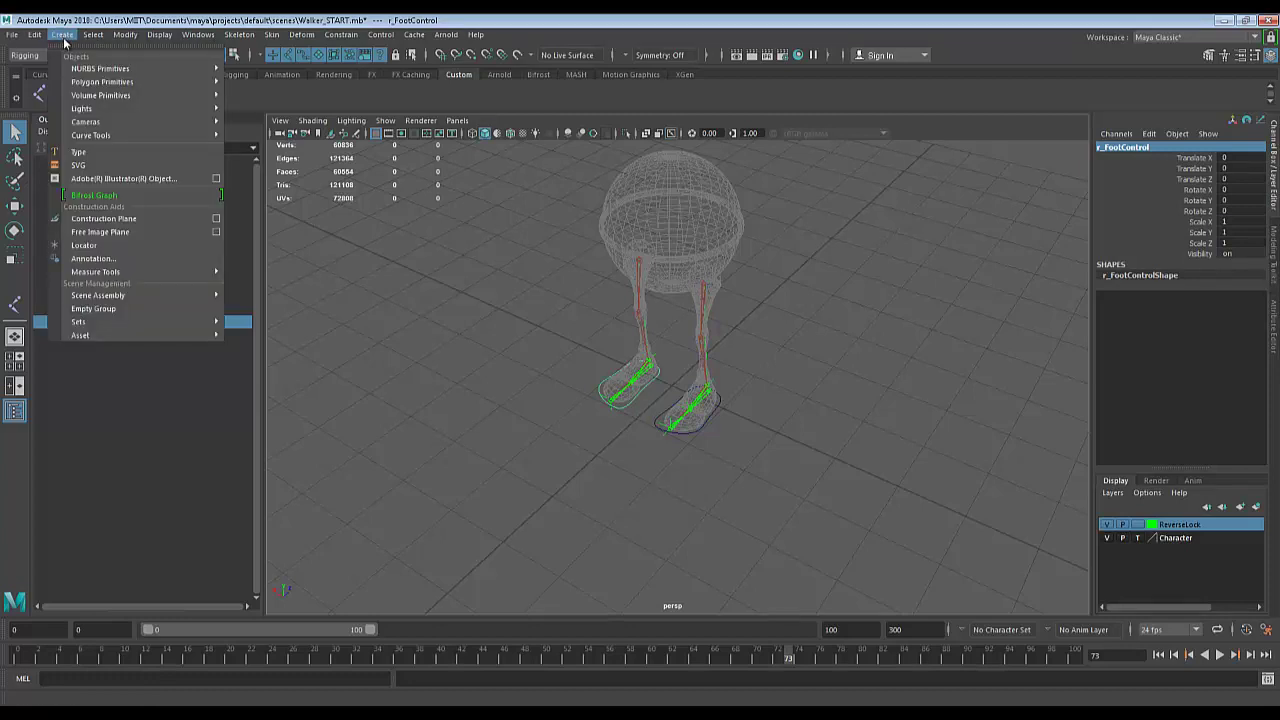
pyautogui.click(91, 152)
pyautogui.scroll(-5, 486, 290)
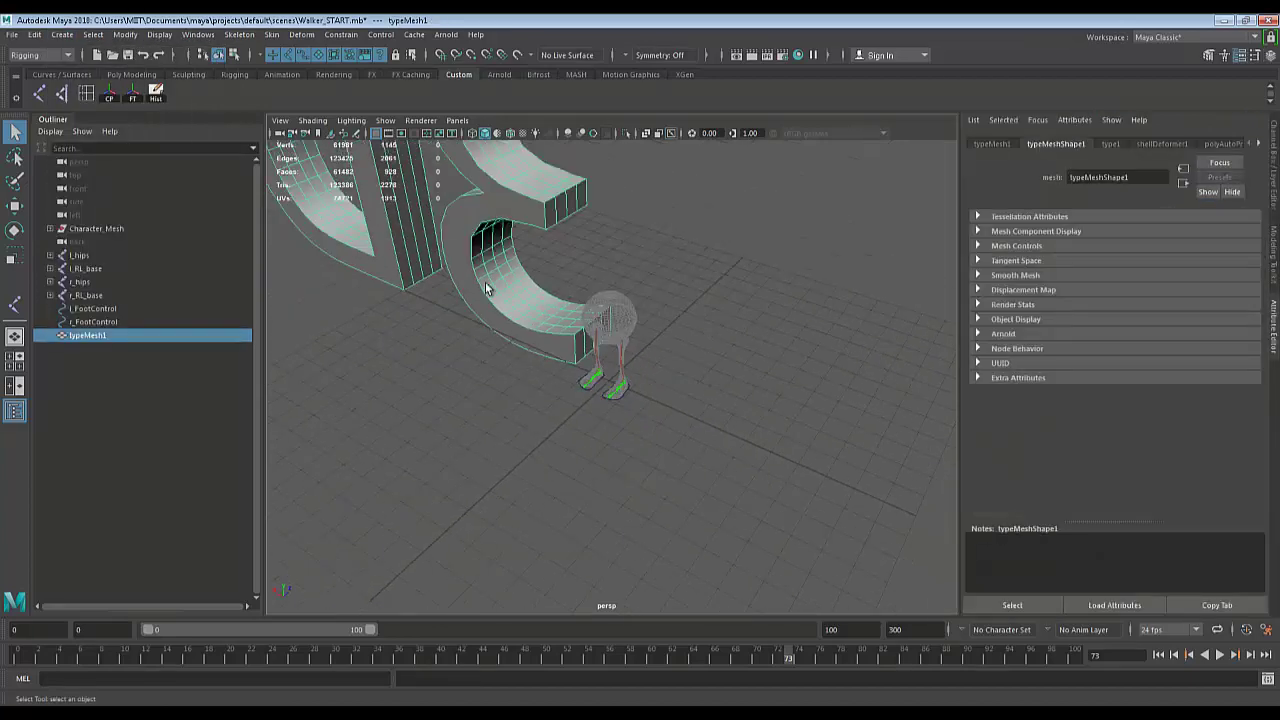
pyautogui.keyDown('alt'); pyautogui.moveTo(624, 449); pyautogui.dragTo(460, 397); pyautogui.keyUp('alt')
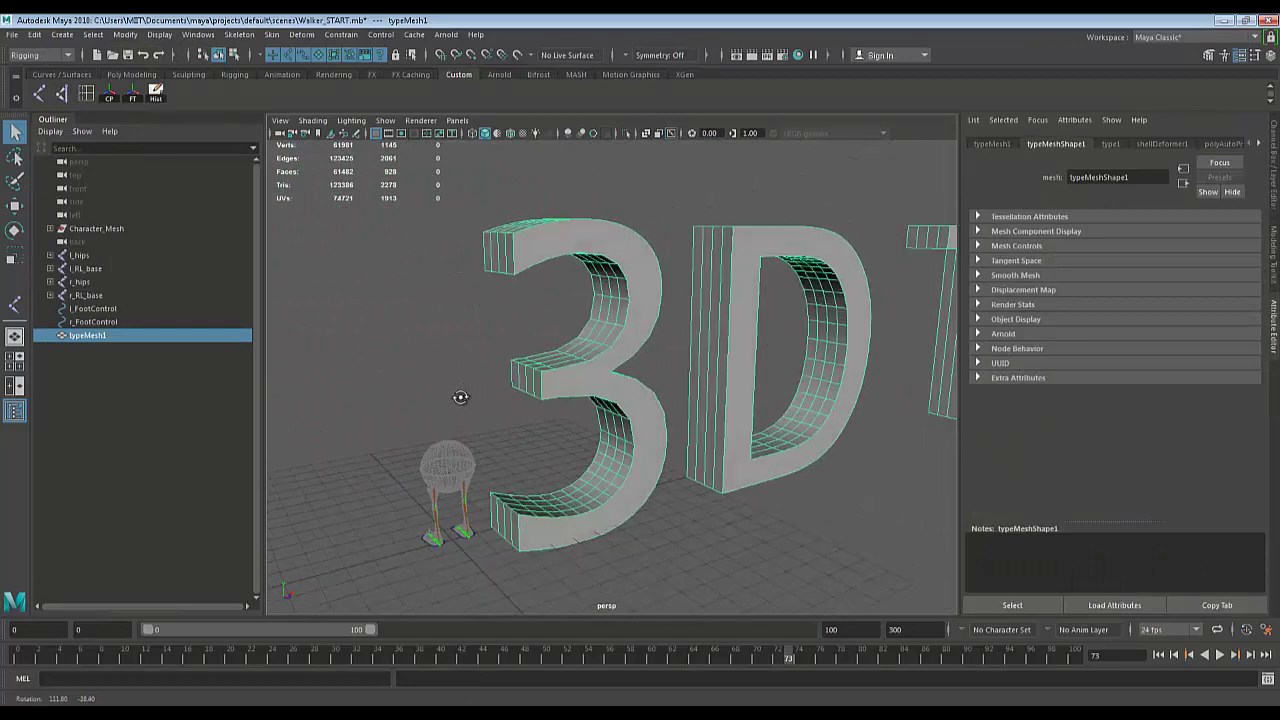
pyautogui.click(1240, 62)
pyautogui.hotkey('ctrl', 'a')
pyautogui.click(1111, 145)
# Replace the Type object's default text with the single lowercase letter l.
pyautogui.tripleClick(1040, 240)
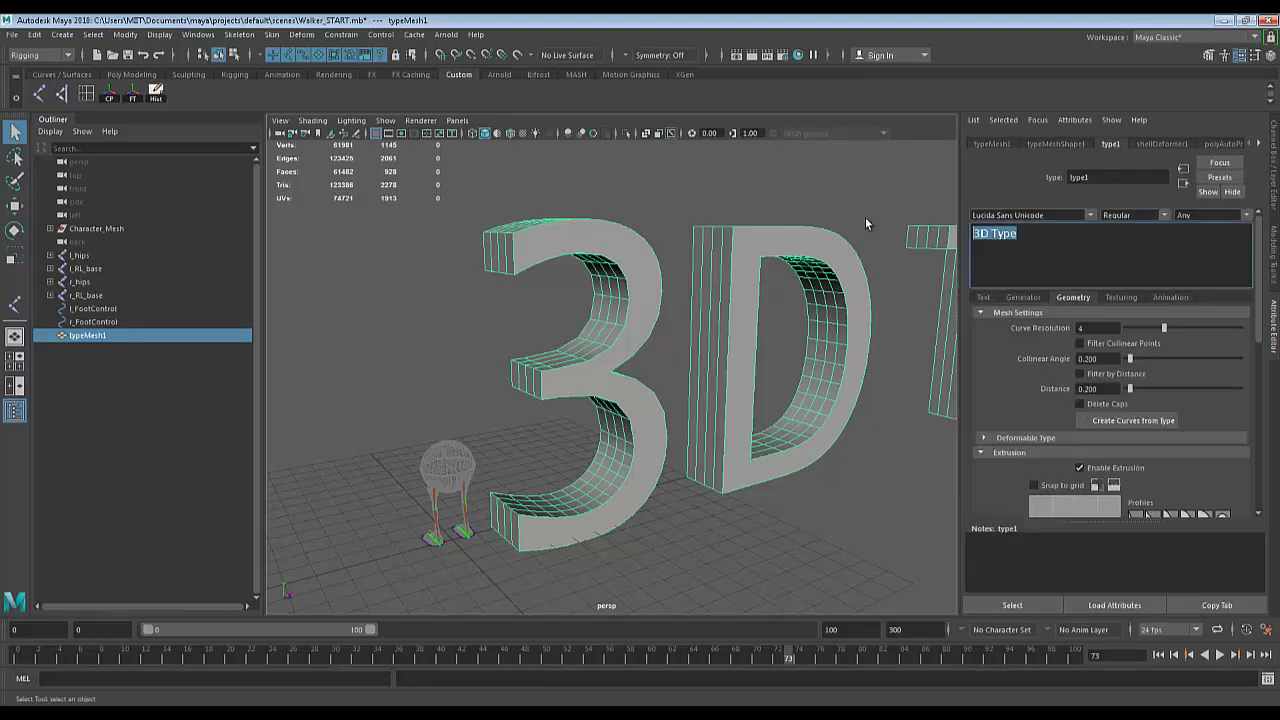
pyautogui.press('BackSpace')
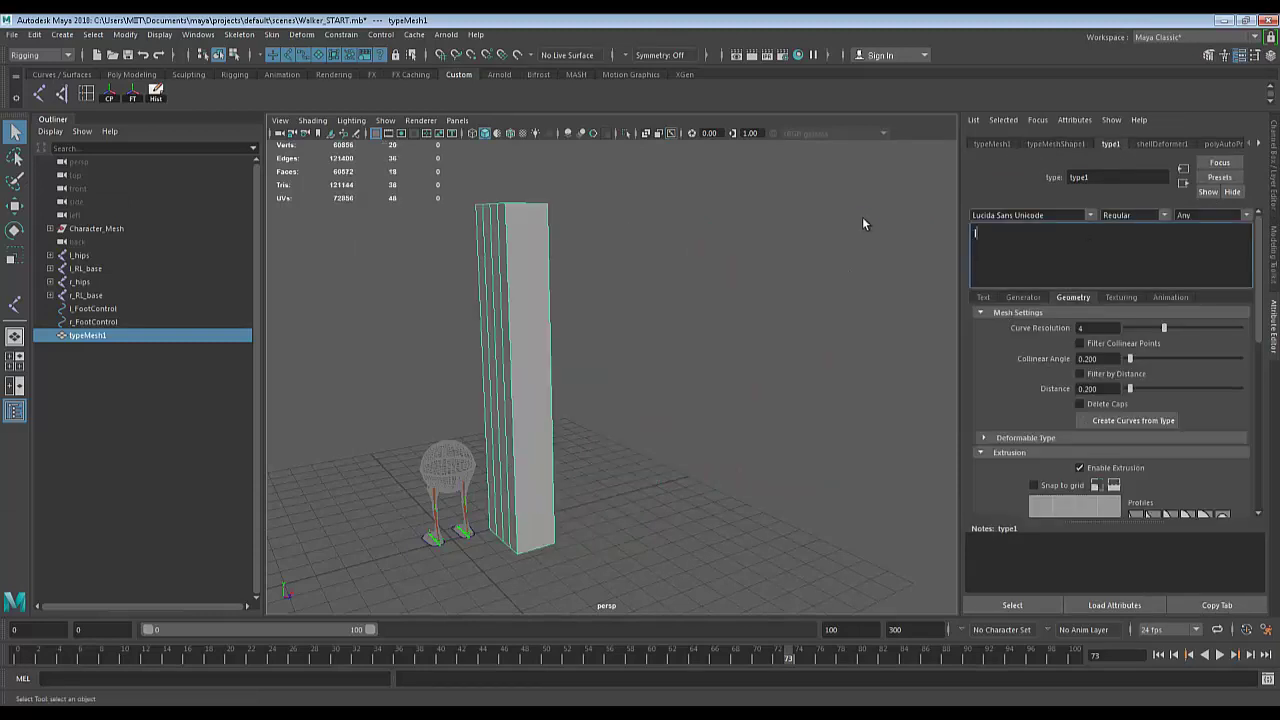
pyautogui.write('hanif')
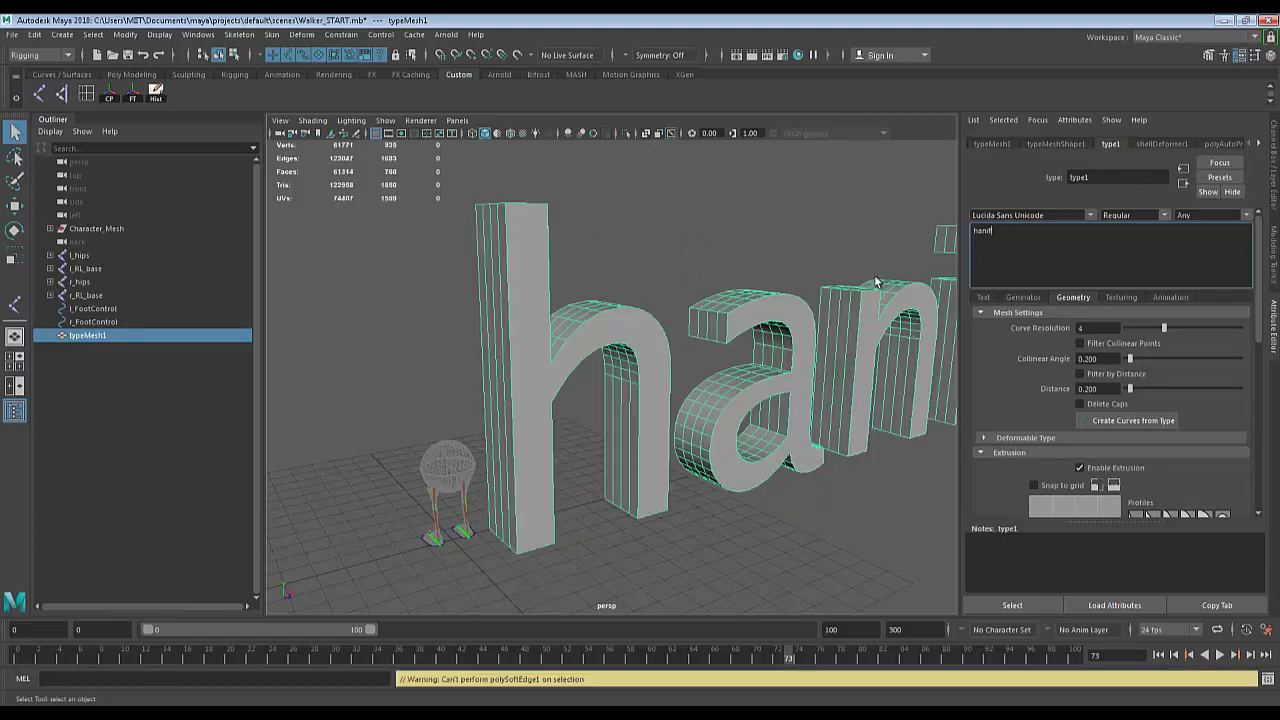
pyautogui.scroll(-3, 773, 387)
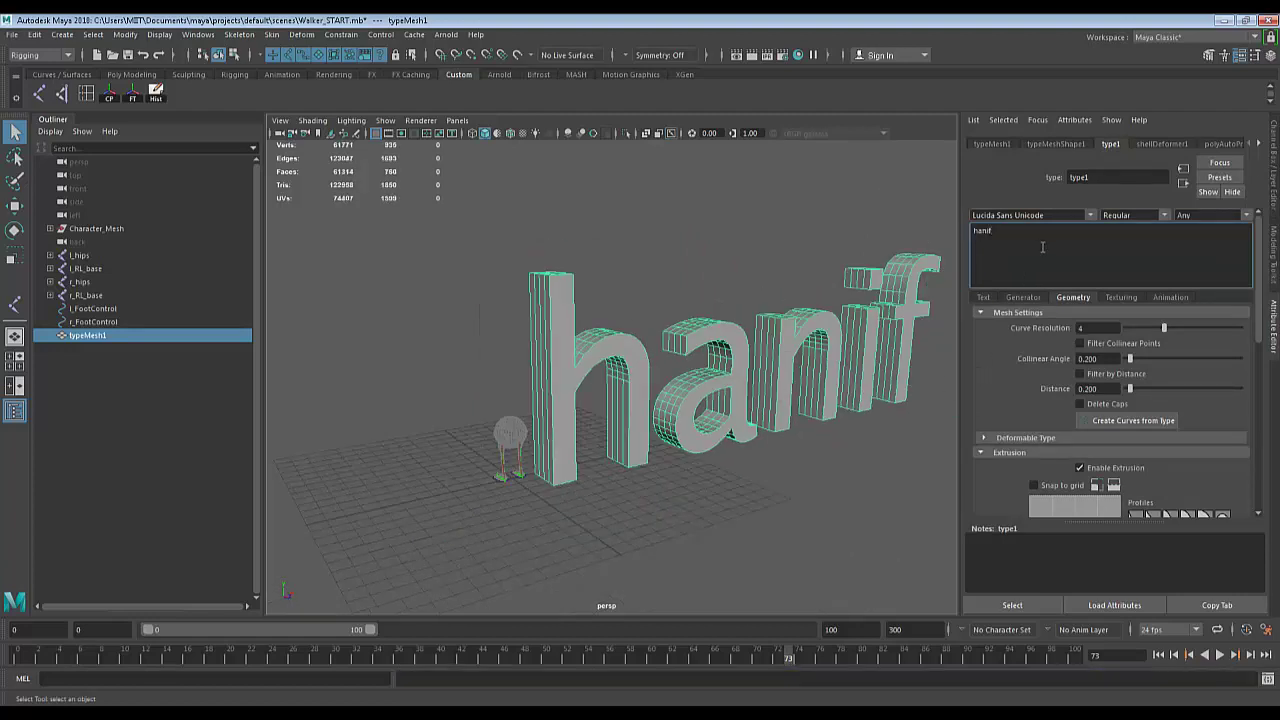
pyautogui.moveTo(1042, 247); pyautogui.dragTo(920, 213)
pyautogui.press('BackSpace')
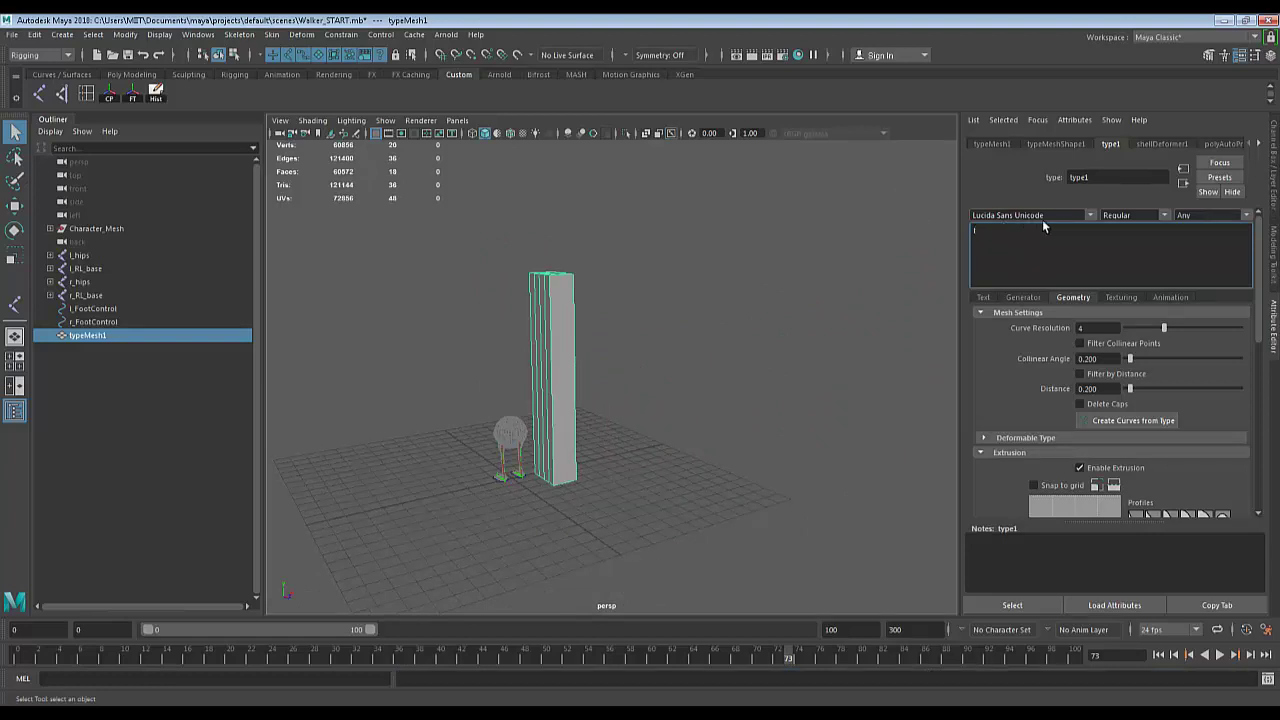
# Set the font of the letter l to Arial Black.
pyautogui.click(1089, 215)
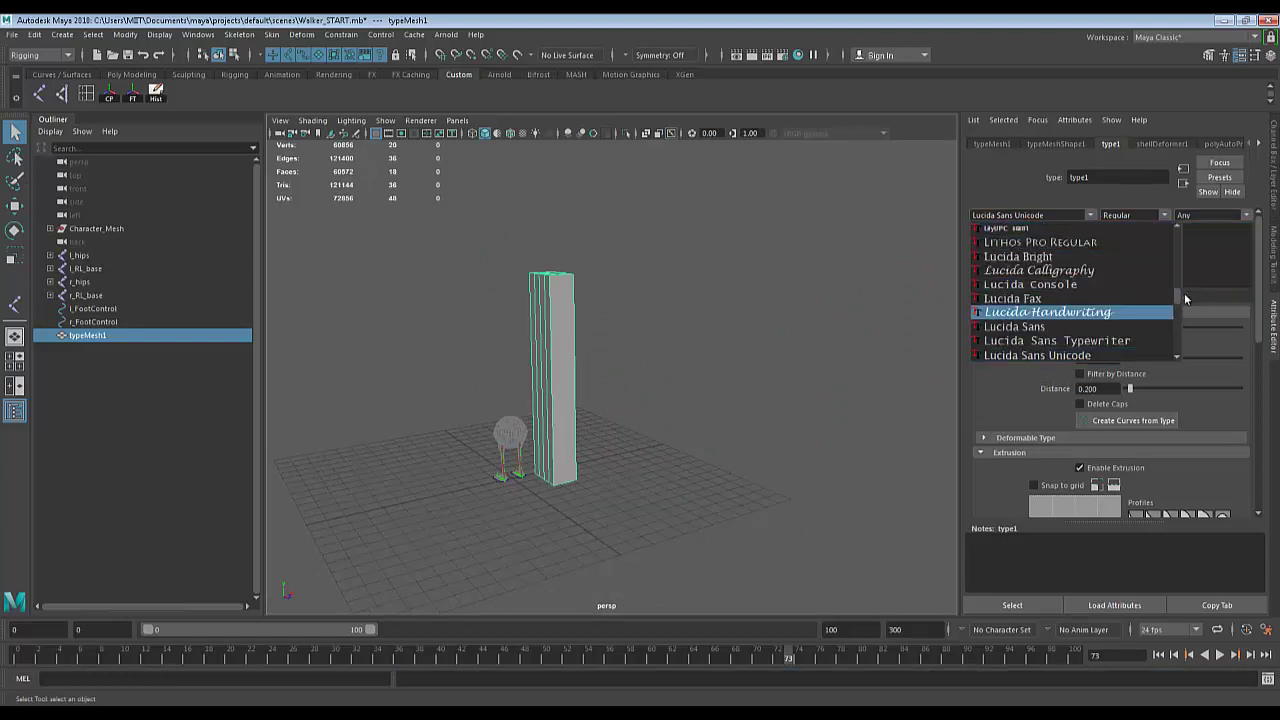
pyautogui.moveTo(1177, 302); pyautogui.dragTo(1170, 245)
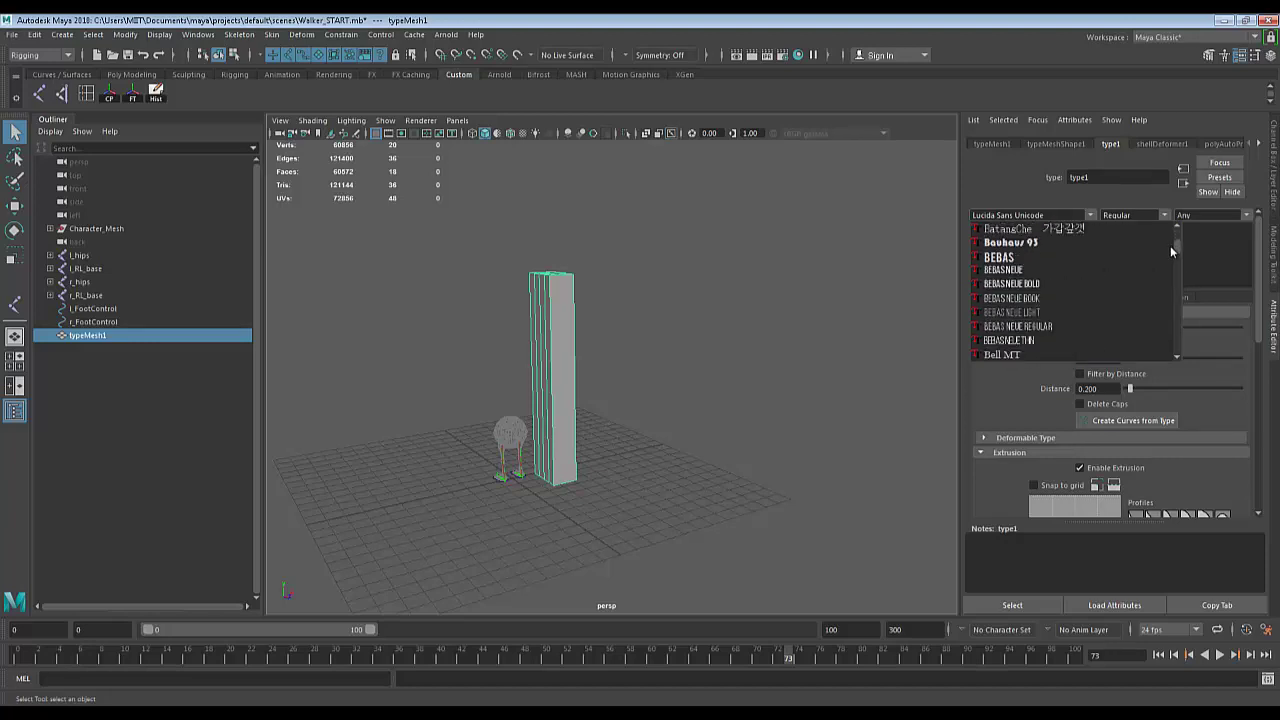
pyautogui.scroll(2, 1156, 279)
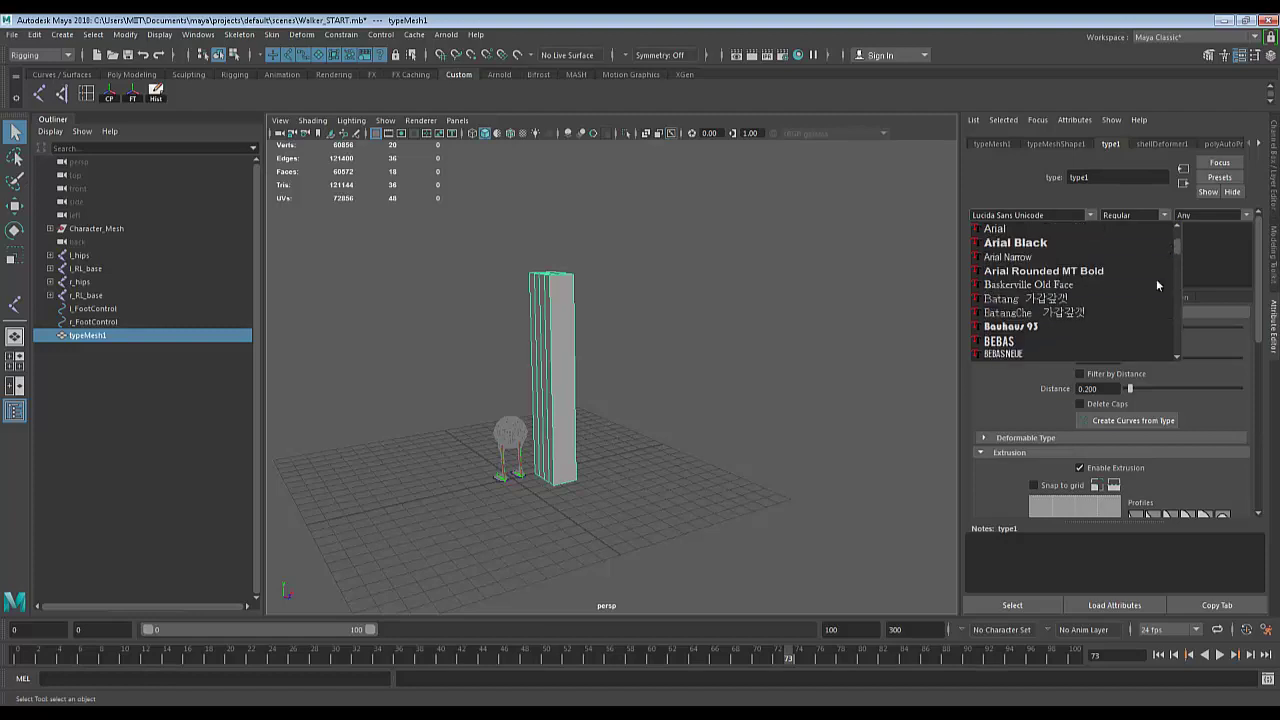
pyautogui.click(1057, 242)
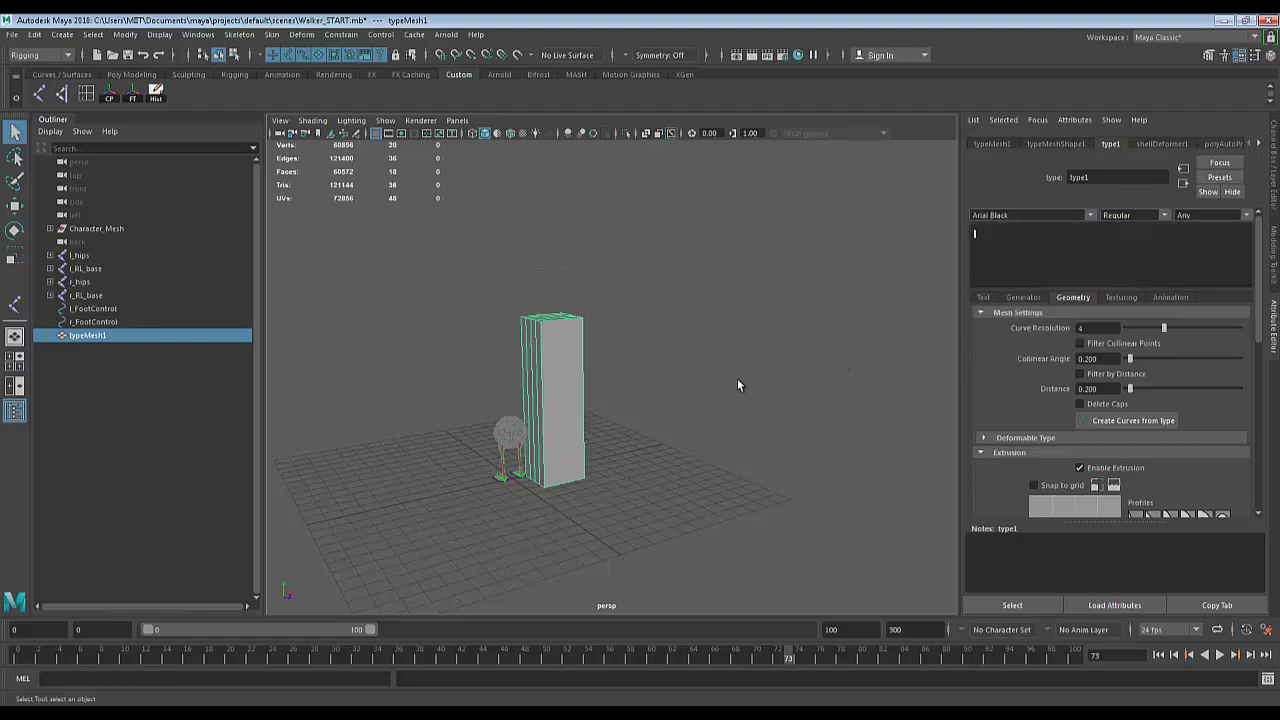
# Examine the size and position of the 3D letter relative to the walker's legs and feet.
pyautogui.keyDown('alt'); pyautogui.moveTo(580, 387); pyautogui.dragTo(687, 378); pyautogui.keyUp('alt')
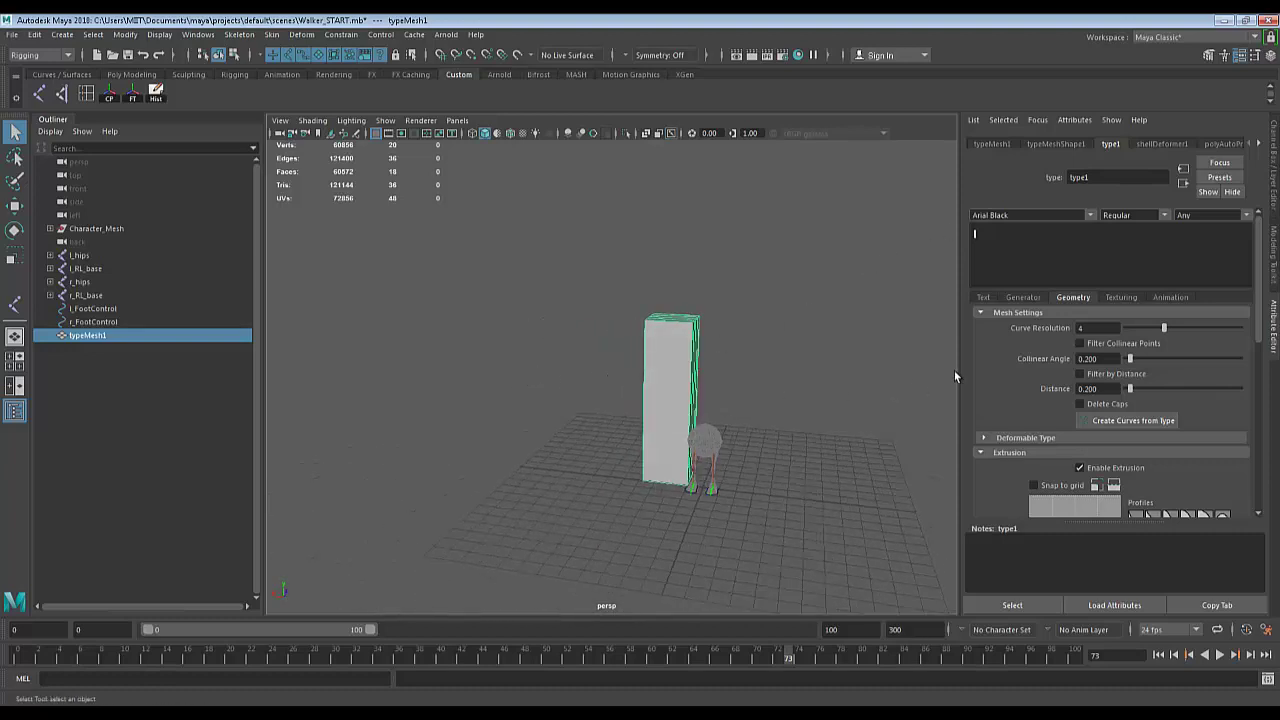
pyautogui.scroll(3, 759, 431)
pyautogui.keyDown('alt'); pyautogui.moveTo(766, 484); pyautogui.dragTo(643, 342, button='middle'); pyautogui.keyUp('alt')
pyautogui.scroll(6, 731, 502)
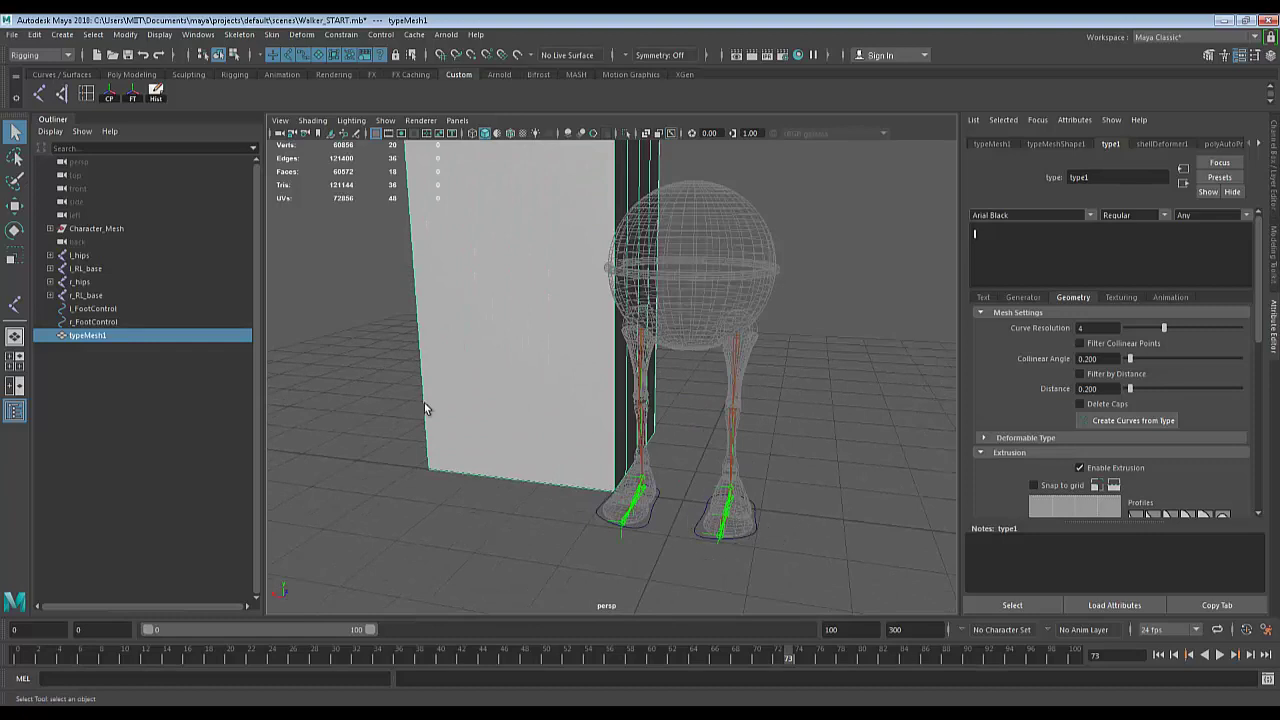
pyautogui.scroll(-8, 524, 224)
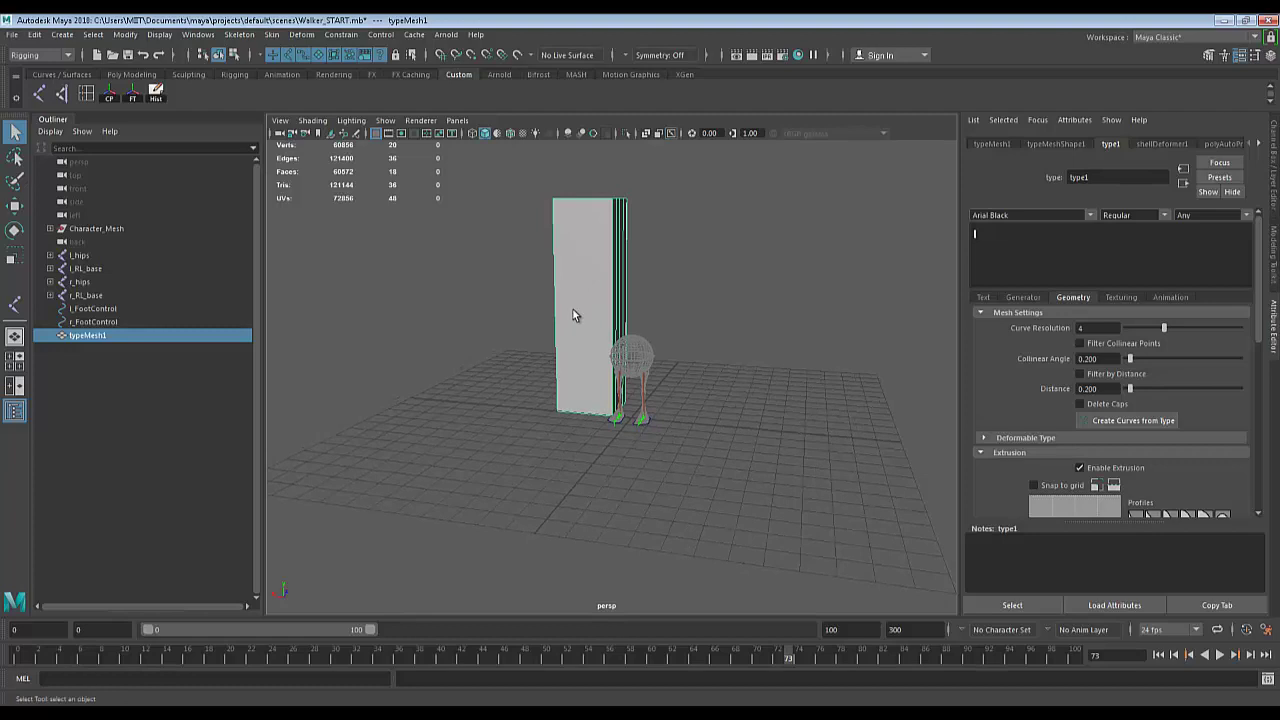
pyautogui.scroll(10, 768, 387)
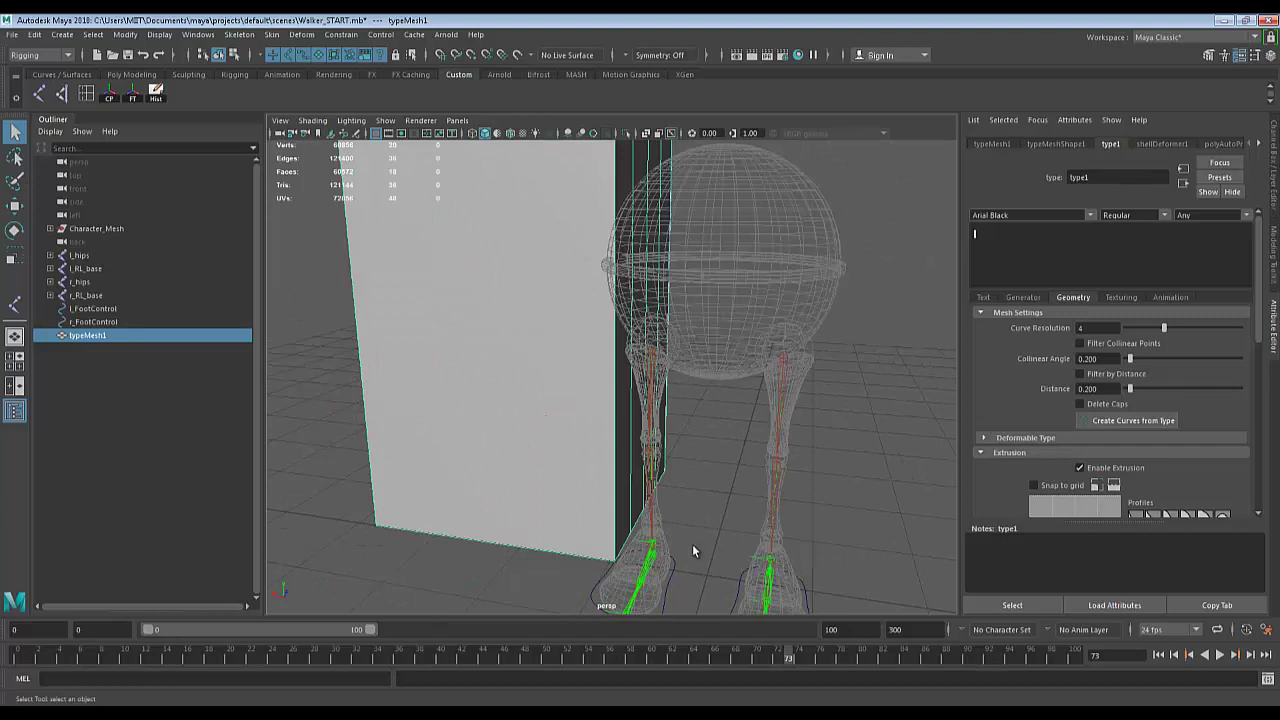
pyautogui.scroll(-8, 691, 496)
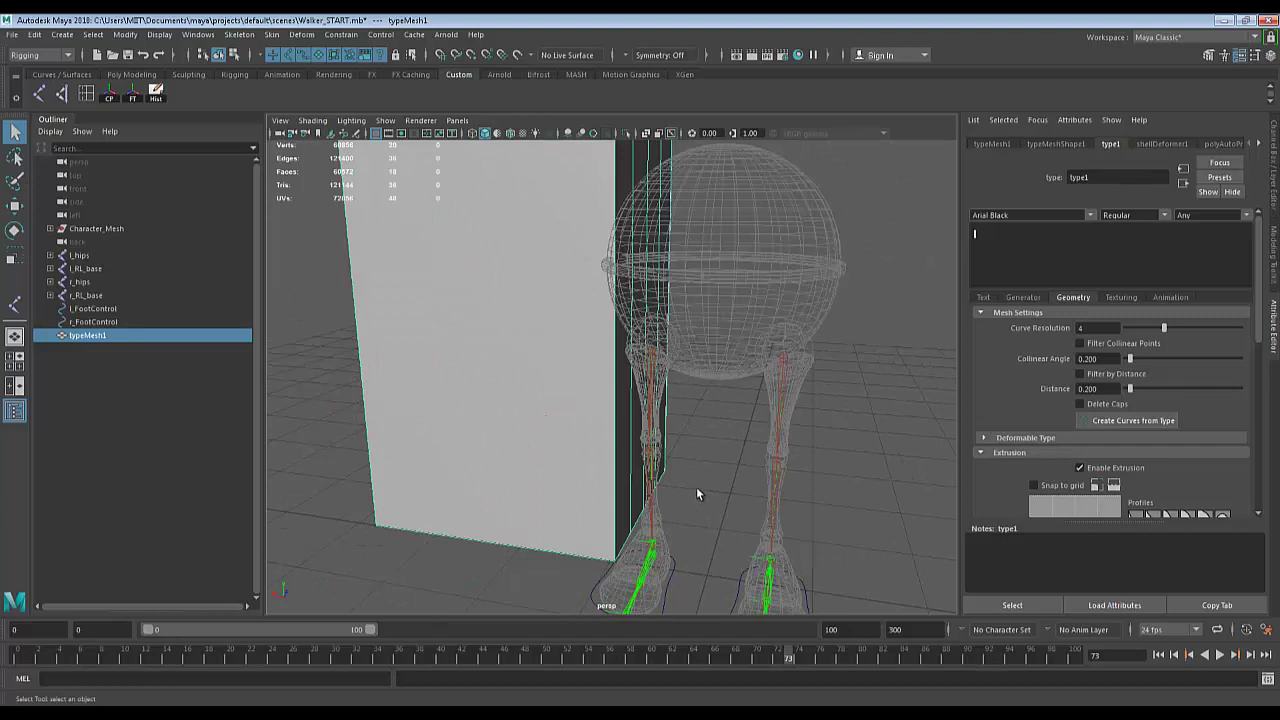
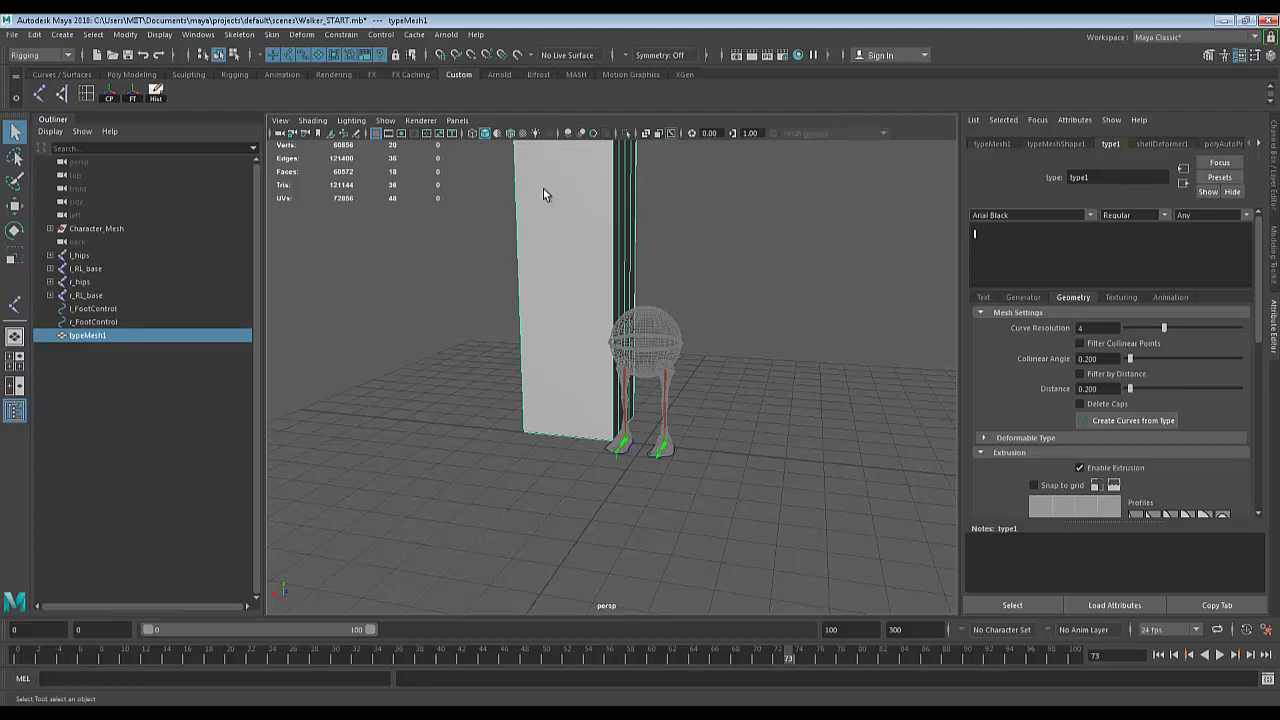
pyautogui.scroll(-5, 743, 376)
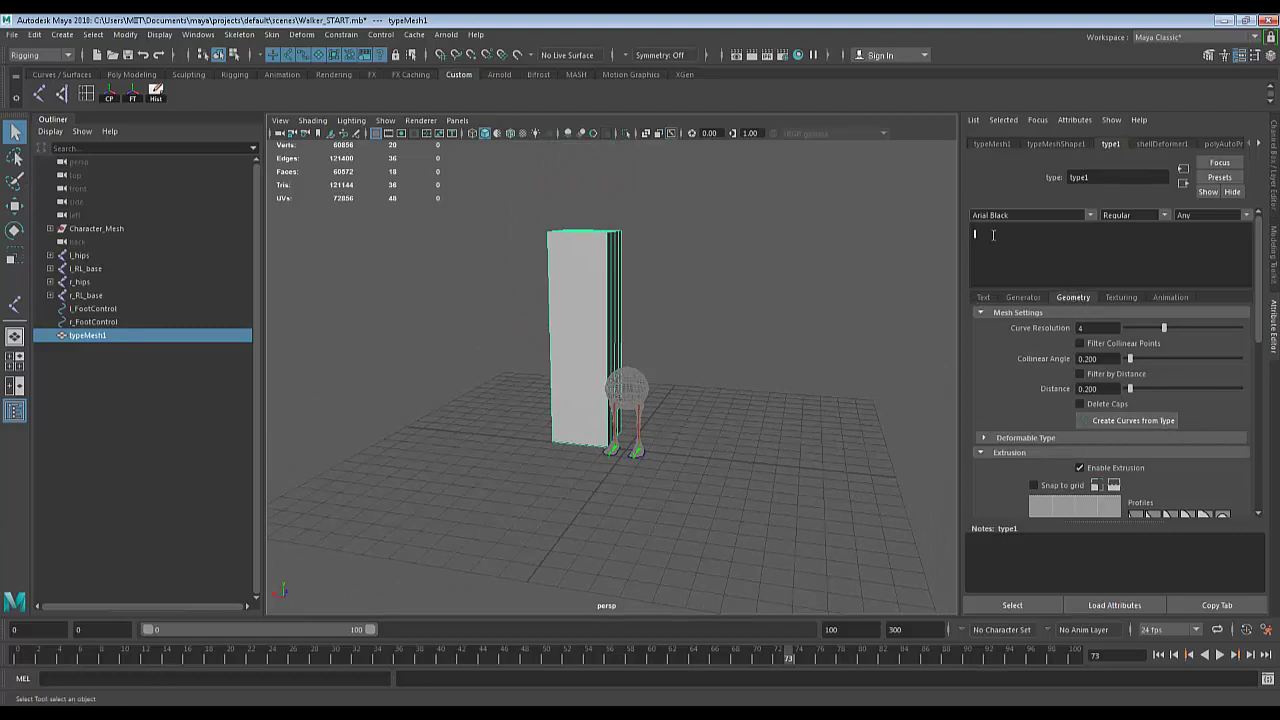
# Create curves from the type and delete the 3D letter mesh typeMesh1, keeping only the outline curve.
pyautogui.click(1132, 420)
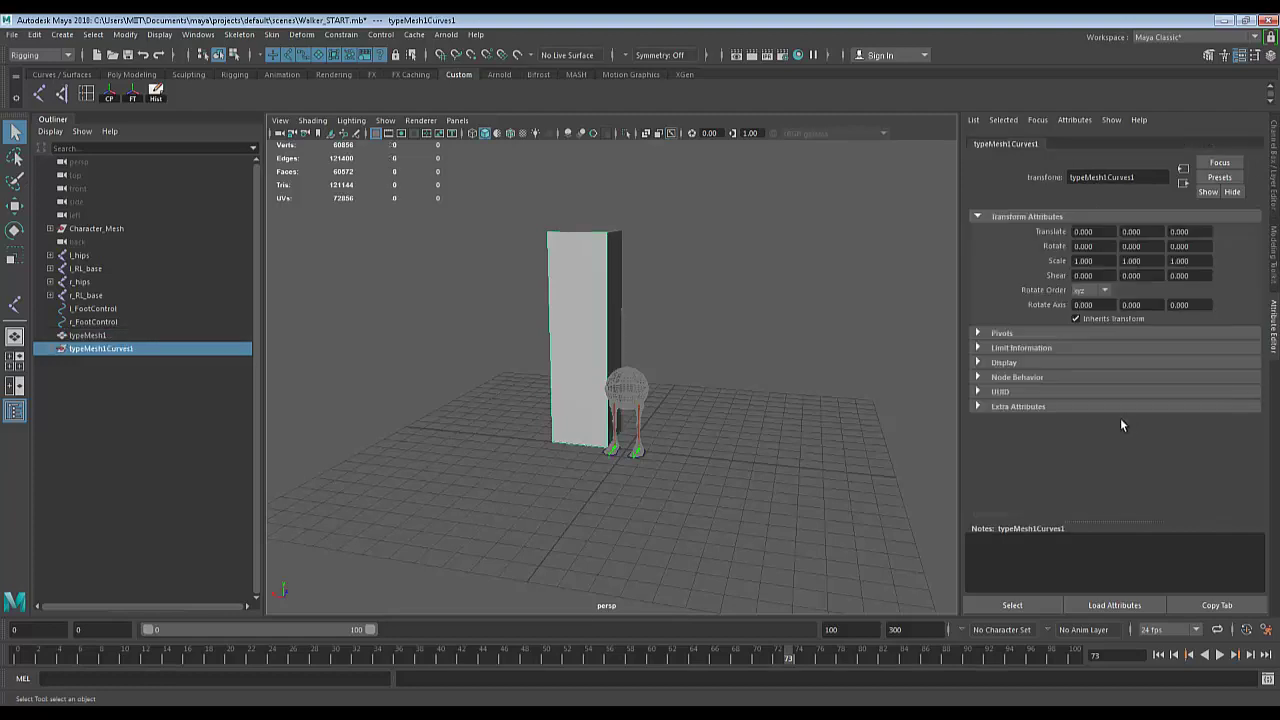
pyautogui.keyDown('alt'); pyautogui.moveTo(820, 314); pyautogui.dragTo(743, 343); pyautogui.keyUp('alt')
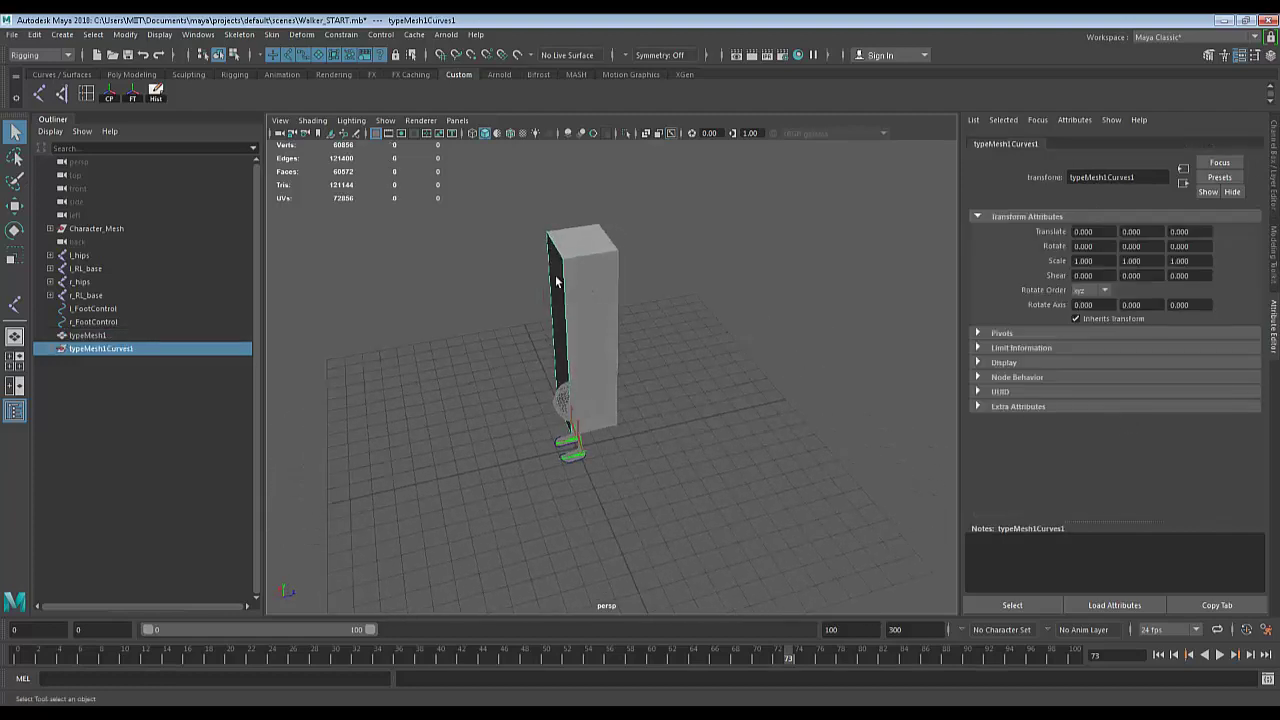
pyautogui.click(603, 264)
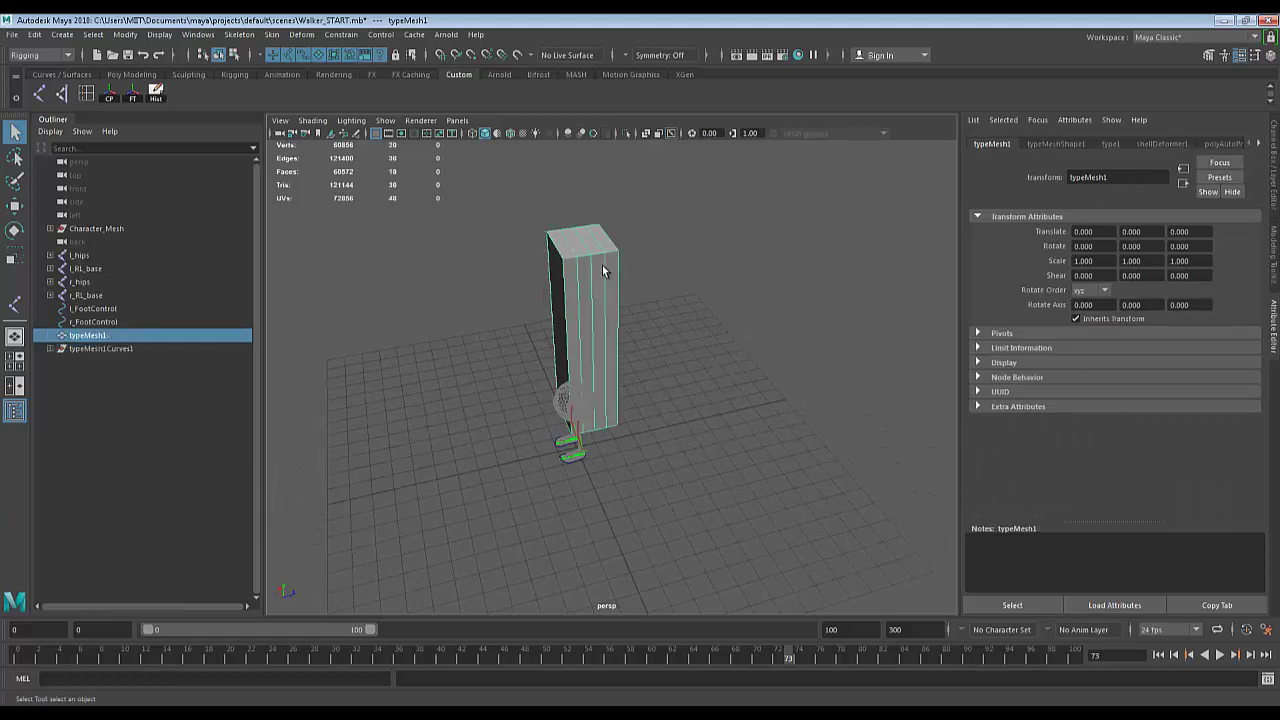
pyautogui.press('Delete')
# Select the outline curve of the letter l and center its pivot on the shape.
pyautogui.keyDown('alt'); pyautogui.moveTo(600, 269); pyautogui.dragTo(612, 220); pyautogui.keyUp('alt')
pyautogui.click(561, 246)
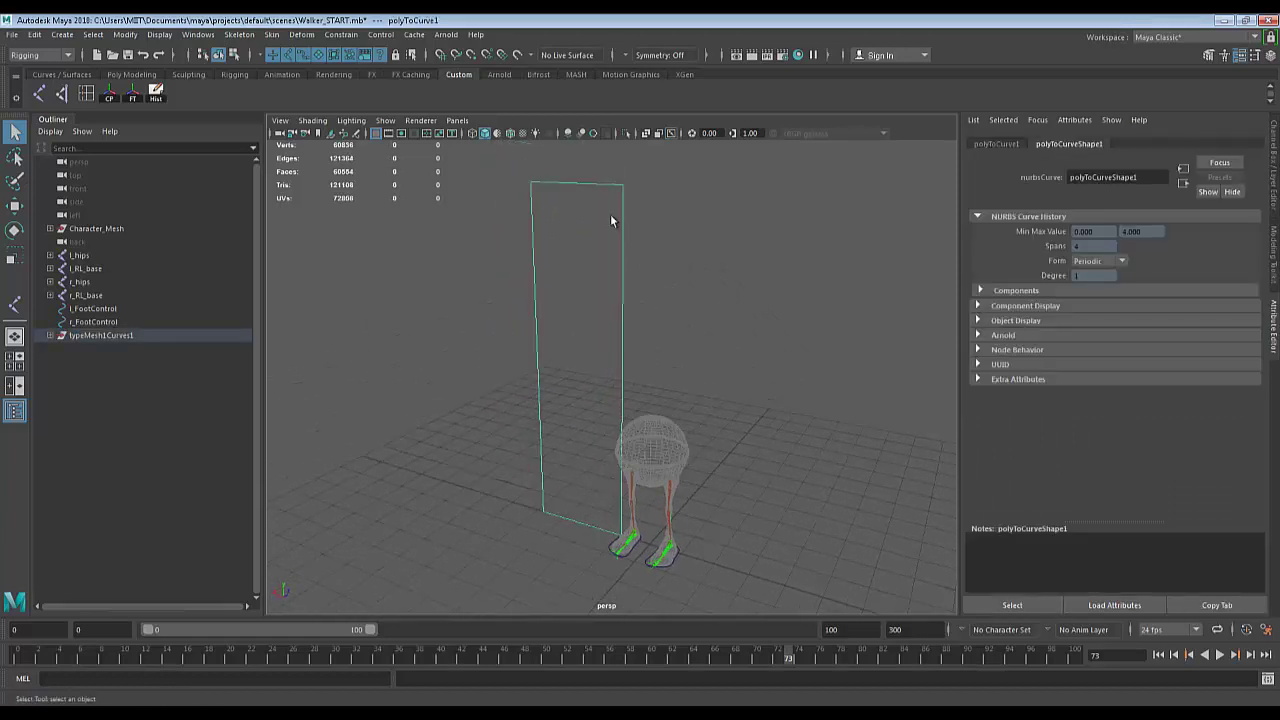
pyautogui.keyDown('alt'); pyautogui.moveTo(645, 275); pyautogui.dragTo(708, 310); pyautogui.keyUp('alt')
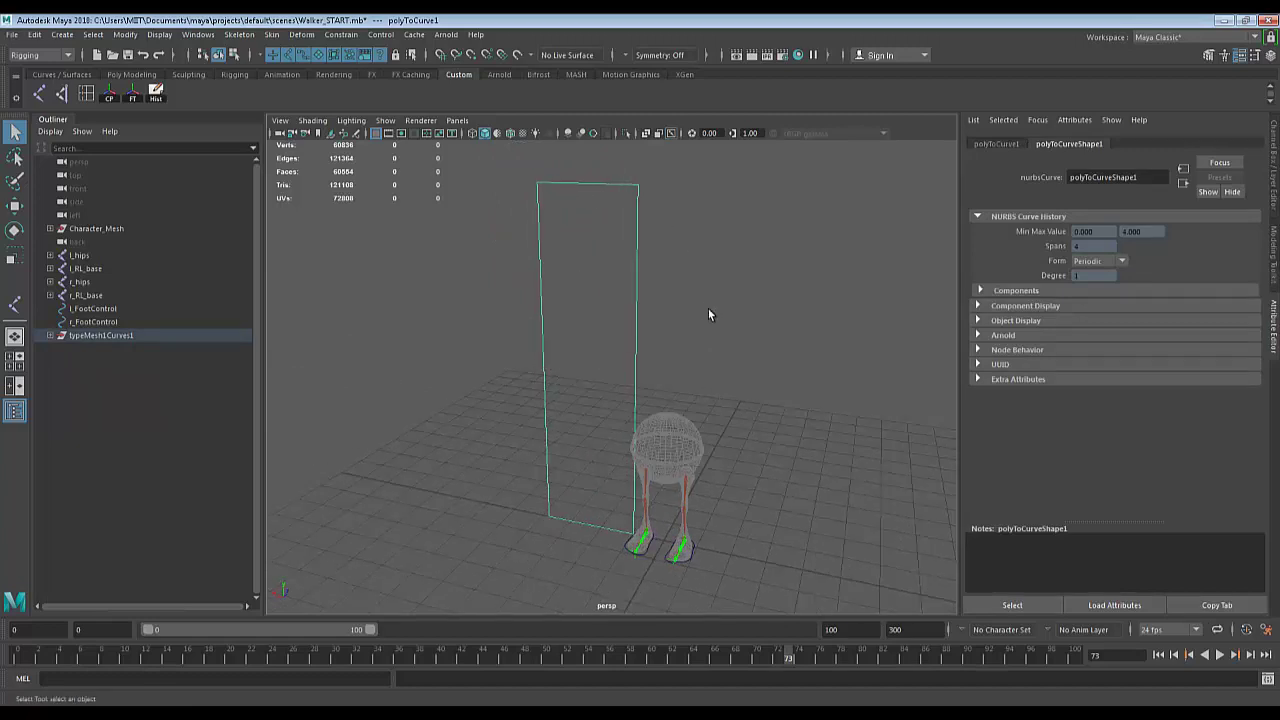
pyautogui.press('w')
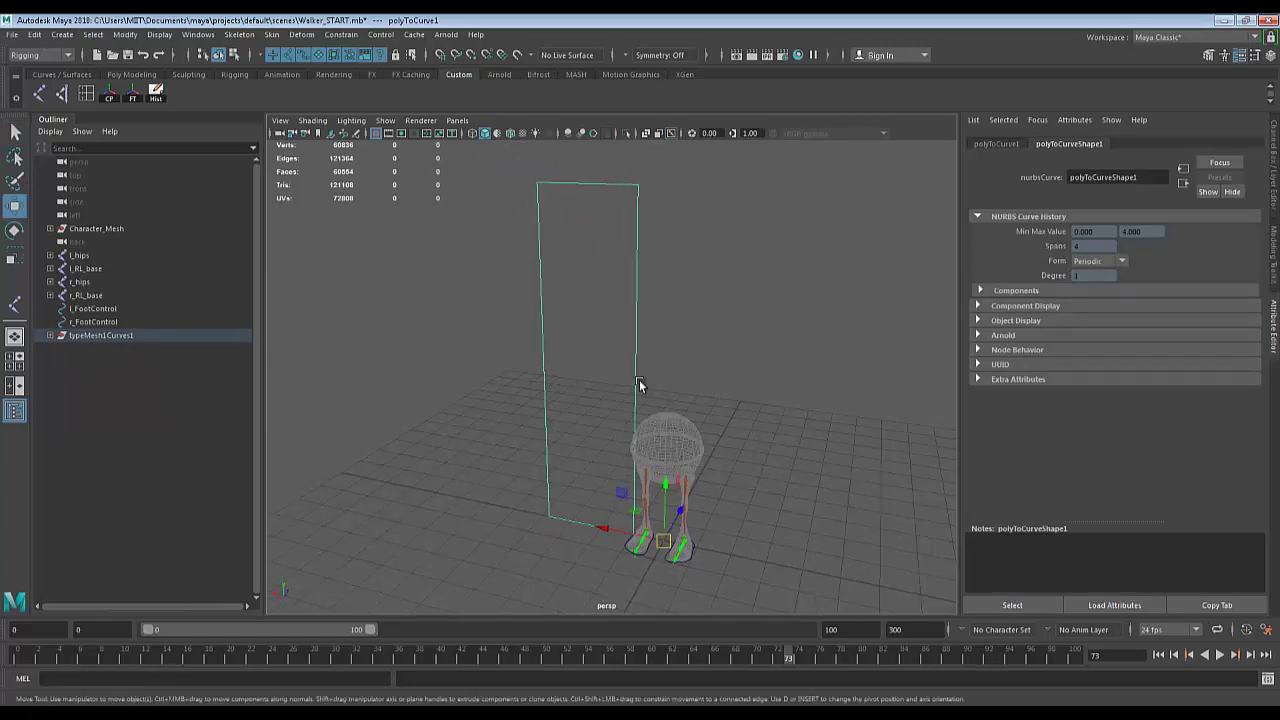
pyautogui.keyDown('alt'); pyautogui.moveTo(685, 586); pyautogui.dragTo(686, 537); pyautogui.keyUp('alt')
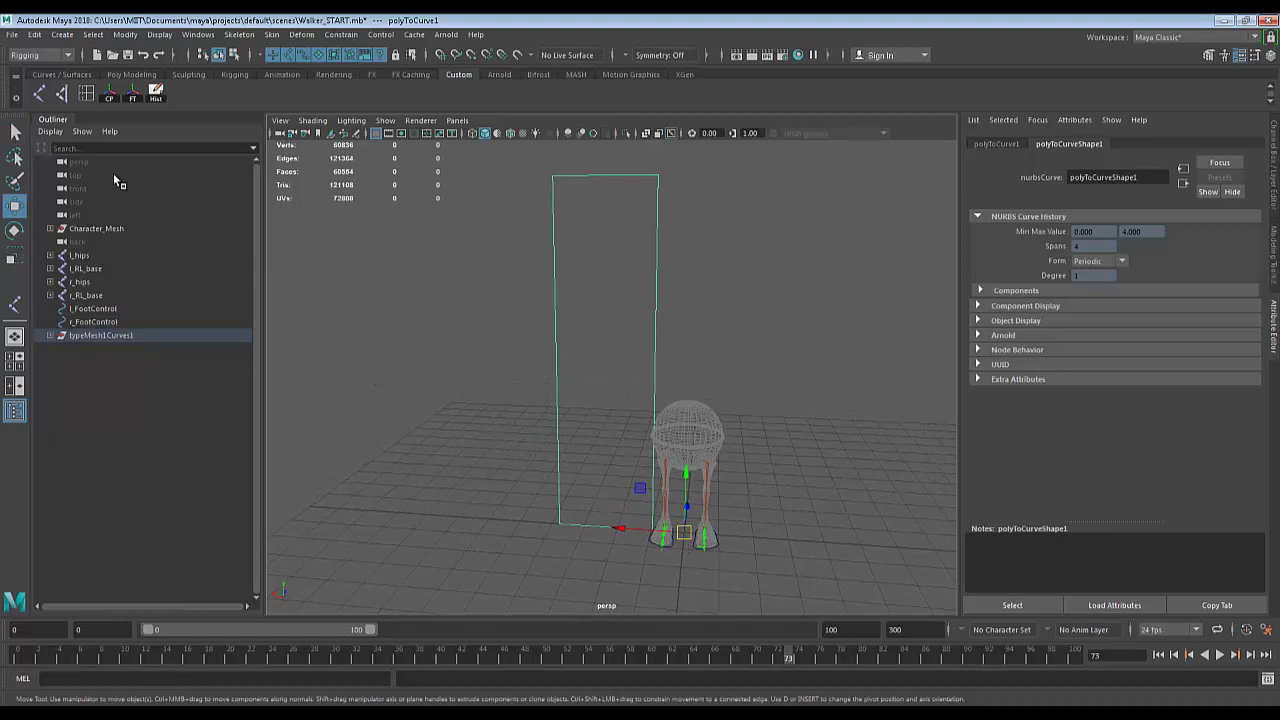
pyautogui.click(125, 34)
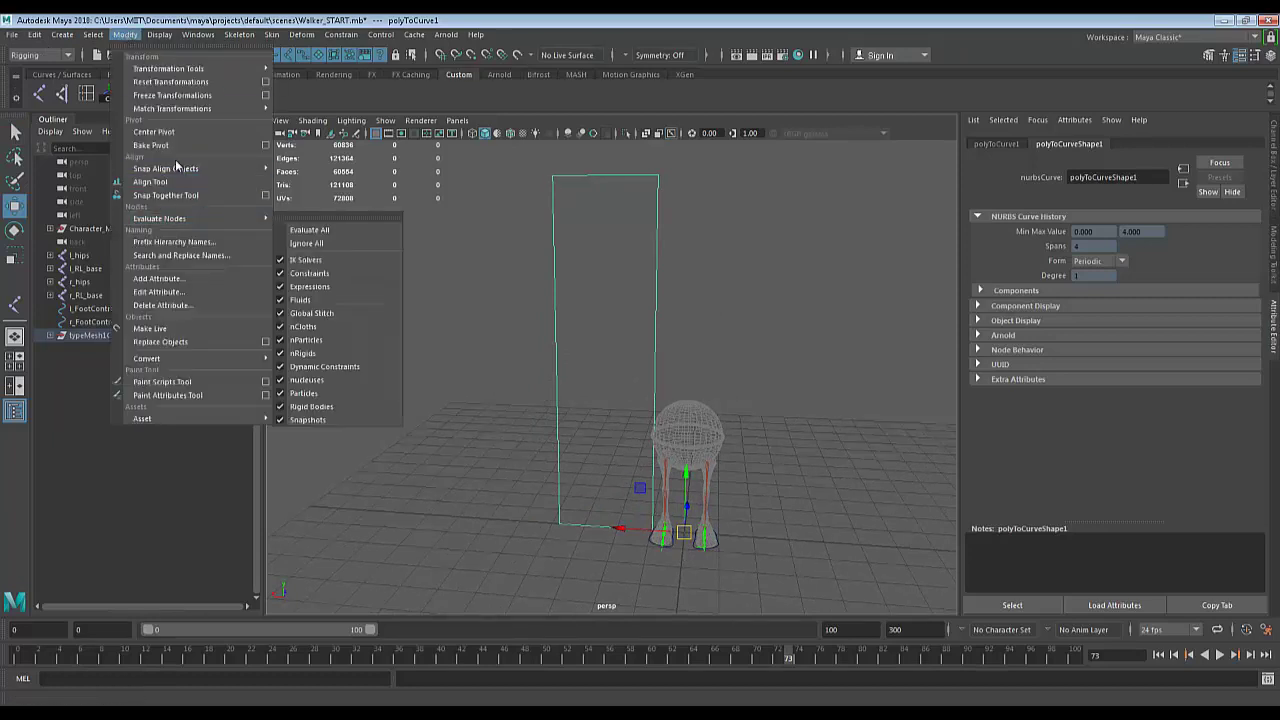
pyautogui.click(153, 132)
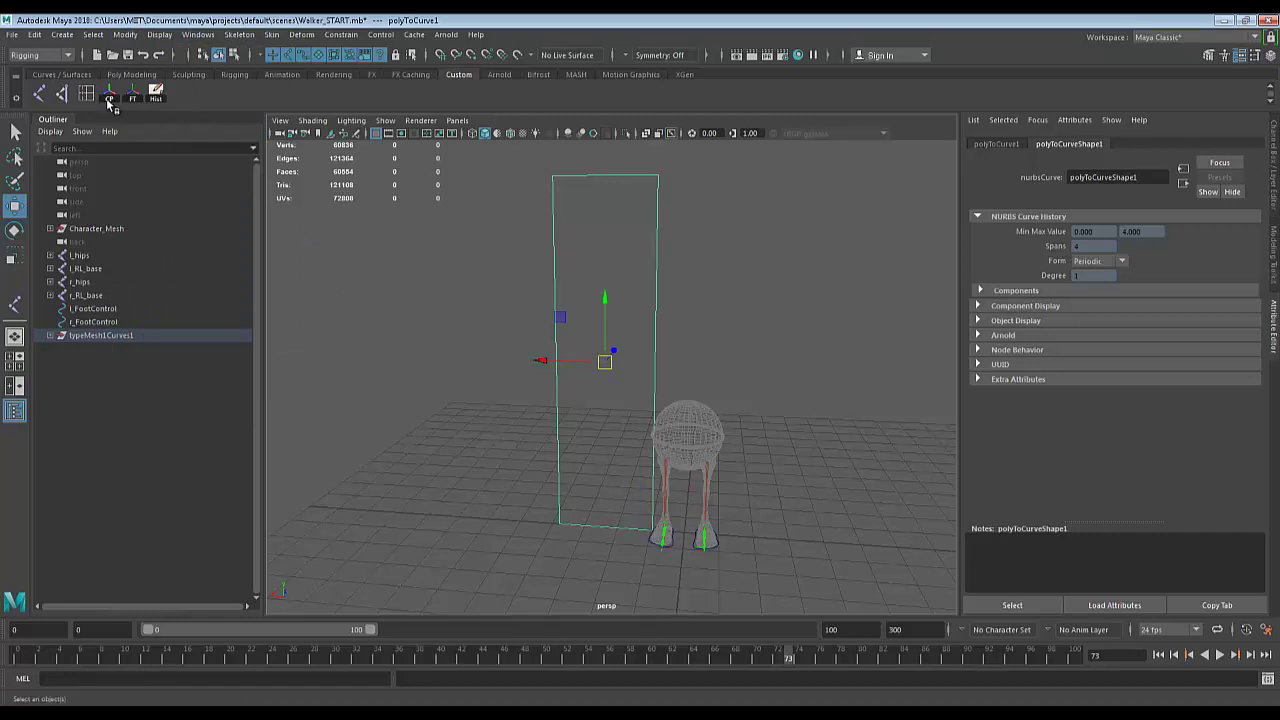
# Scale the l curve down uniformly to about 0.139 of its size.
pyautogui.press('r')
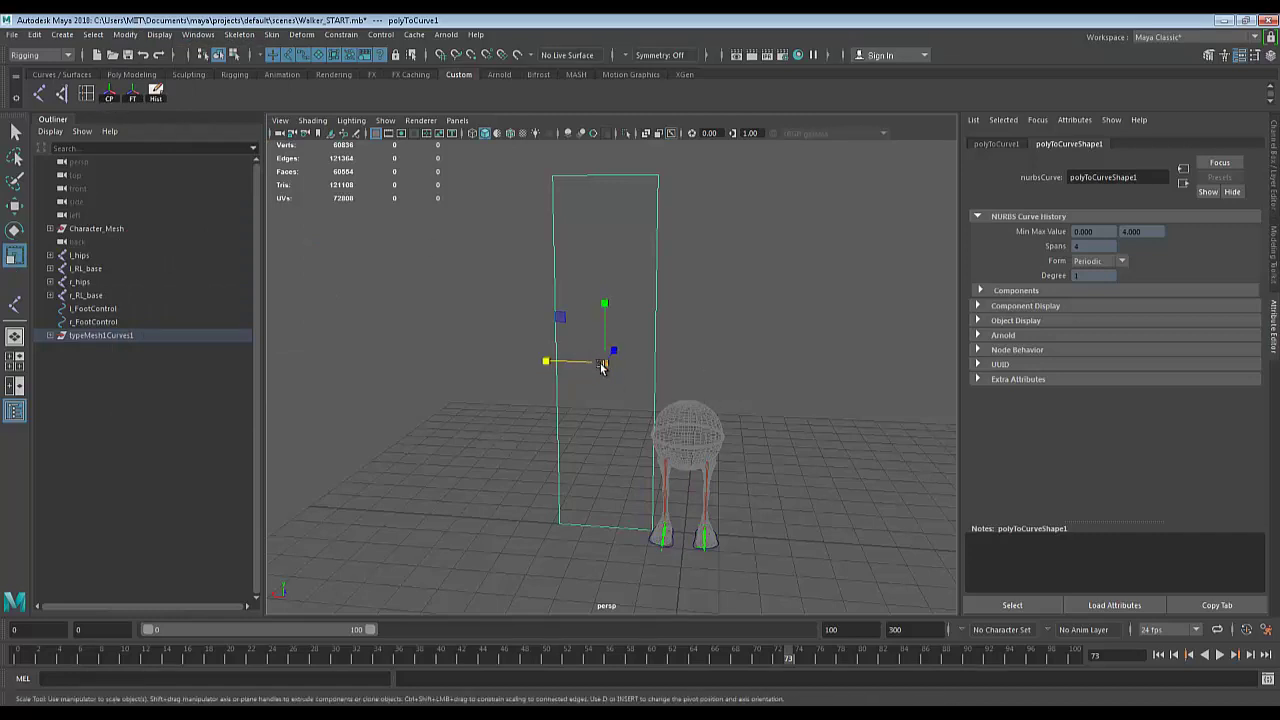
pyautogui.moveTo(605, 362); pyautogui.dragTo(443, 388)
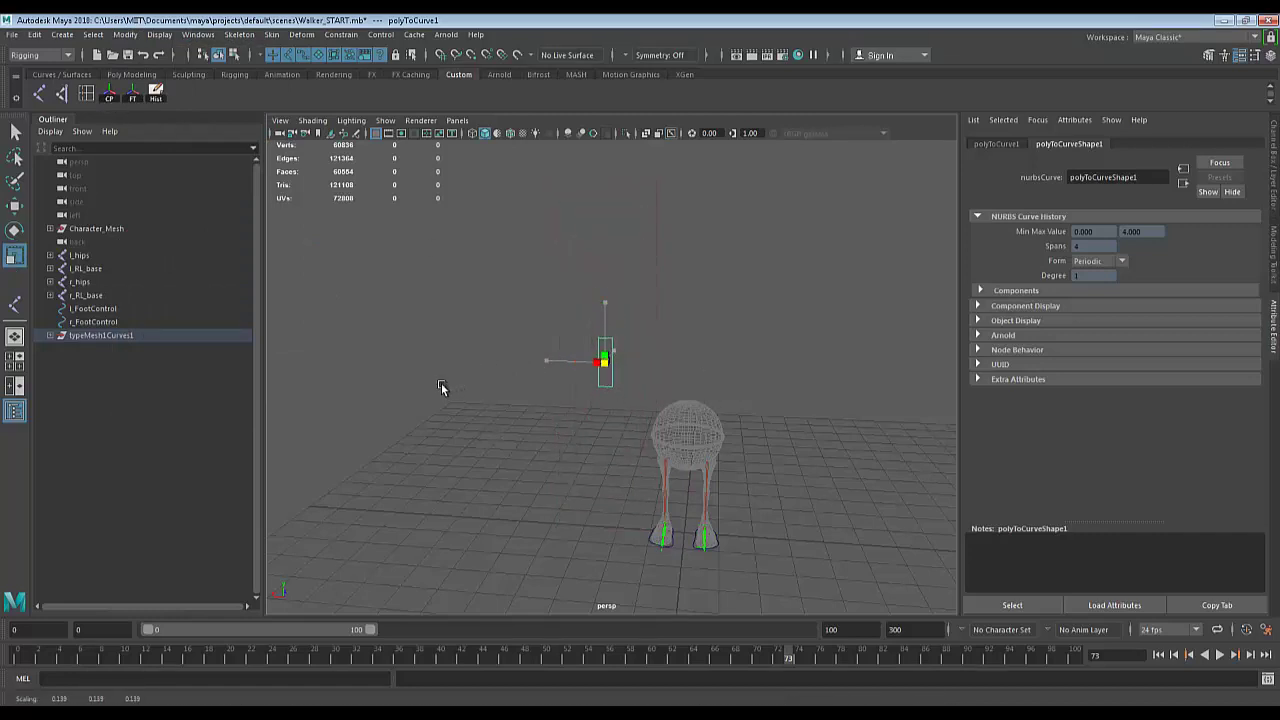
pyautogui.keyDown('alt'); pyautogui.moveTo(608, 400); pyautogui.dragTo(828, 520, button='right'); pyautogui.keyUp('alt')
pyautogui.keyDown('alt'); pyautogui.moveTo(828, 520); pyautogui.dragTo(626, 350, button='middle'); pyautogui.keyUp('alt')
pyautogui.keyDown('alt'); pyautogui.moveTo(626, 350); pyautogui.dragTo(668, 337); pyautogui.keyUp('alt')
pyautogui.scroll(-3, 516, 323)
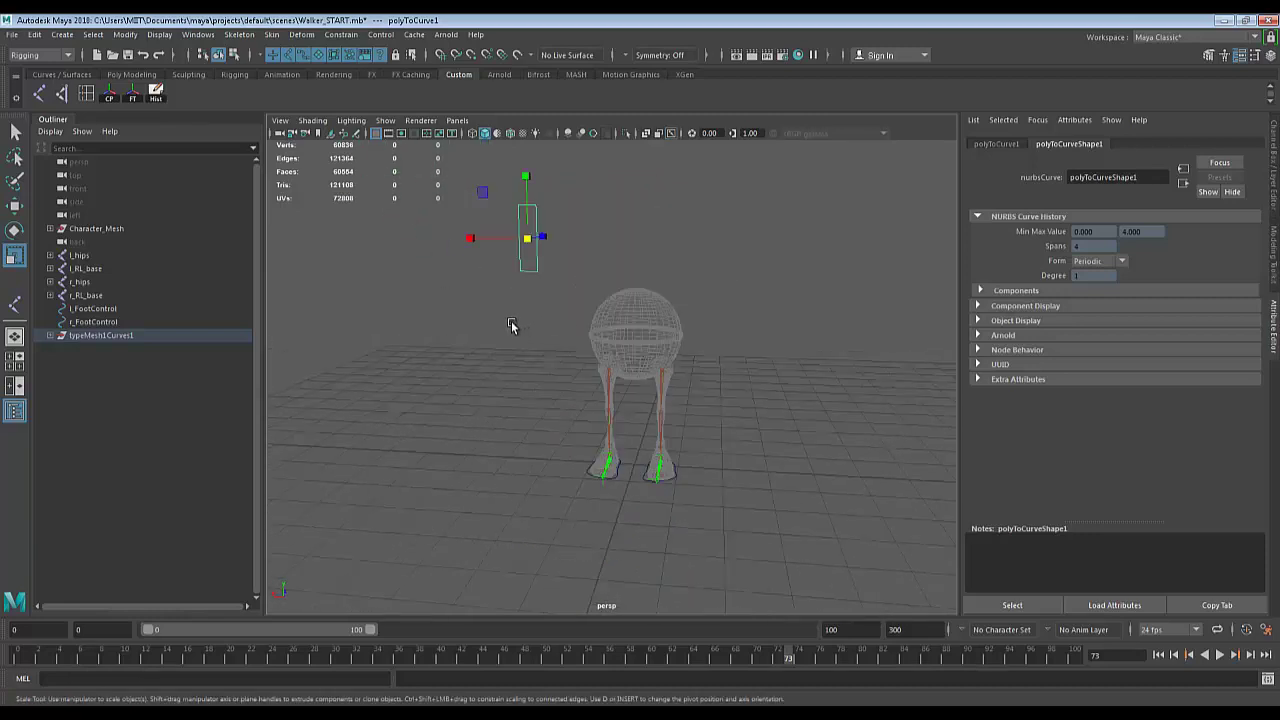
# Snap the l curve onto the knee joint of the walker's right leg.
pyautogui.press('w')
pyautogui.scroll(5, 560, 400)
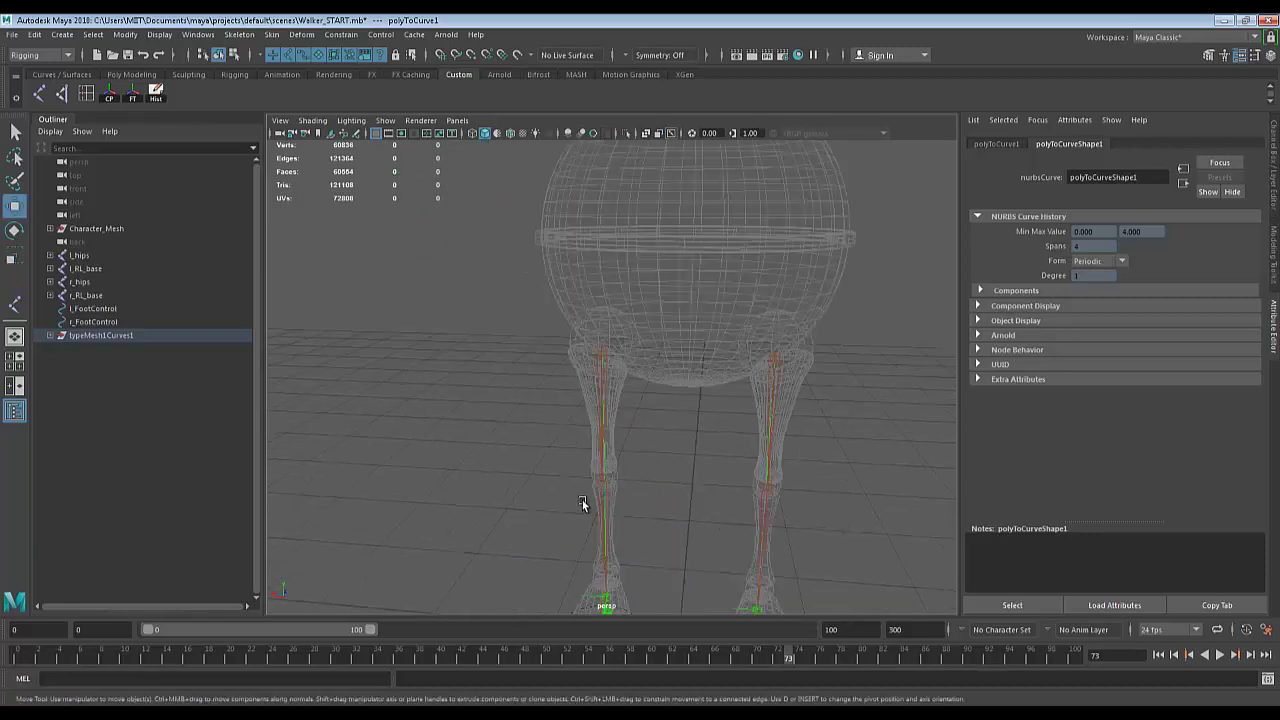
pyautogui.press('v')
pyautogui.click(596, 473)
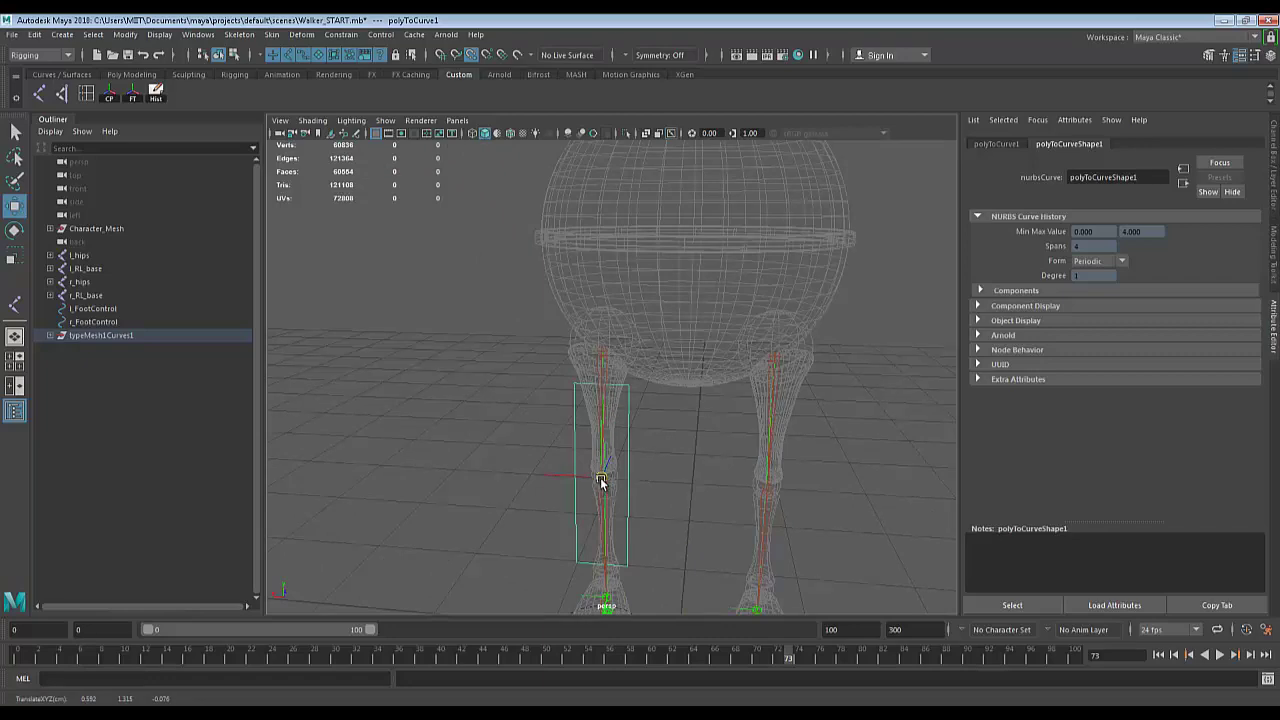
# Shrink the l curve uniformly to a scale of about 0.043 so it roughly matches the knee's width.
pyautogui.scroll(-3, 694, 506)
pyautogui.keyDown('alt'); pyautogui.moveTo(694, 506); pyautogui.dragTo(599, 492); pyautogui.keyUp('alt')
pyautogui.scroll(3, 714, 500)
pyautogui.press('r')
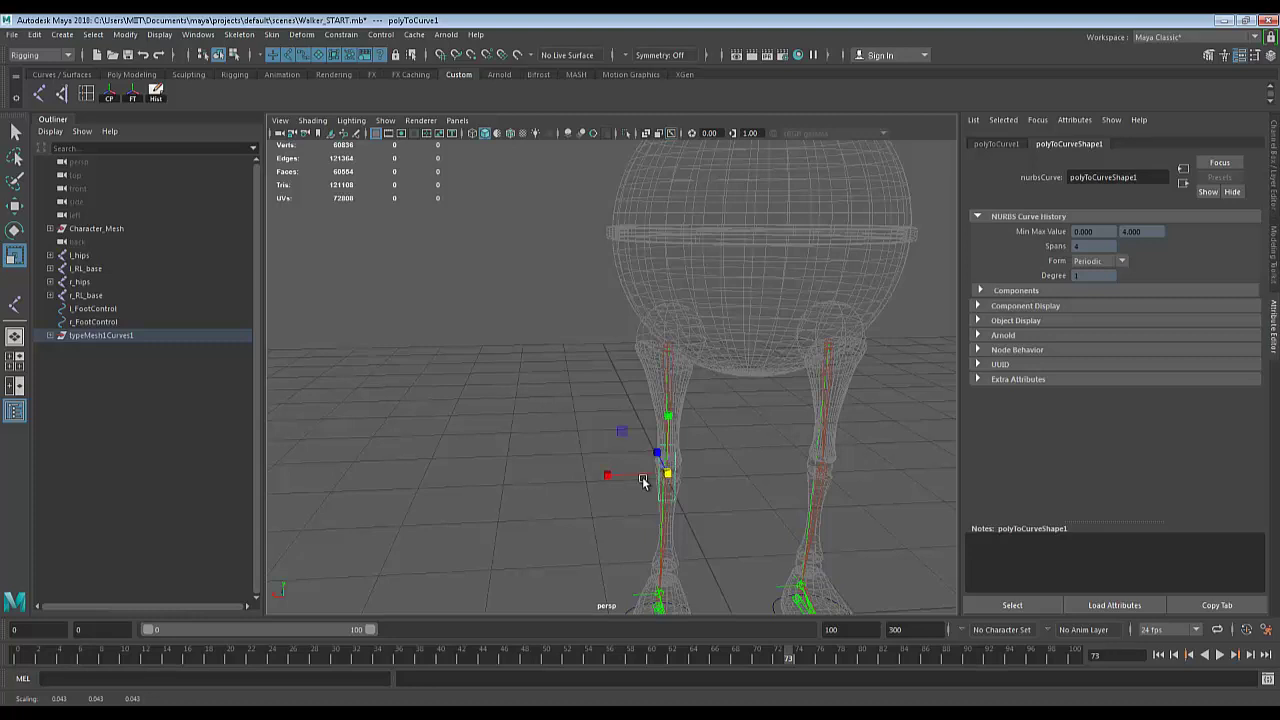
pyautogui.keyDown('alt'); pyautogui.moveTo(642, 476); pyautogui.dragTo(685, 378, button='middle'); pyautogui.keyUp('alt')
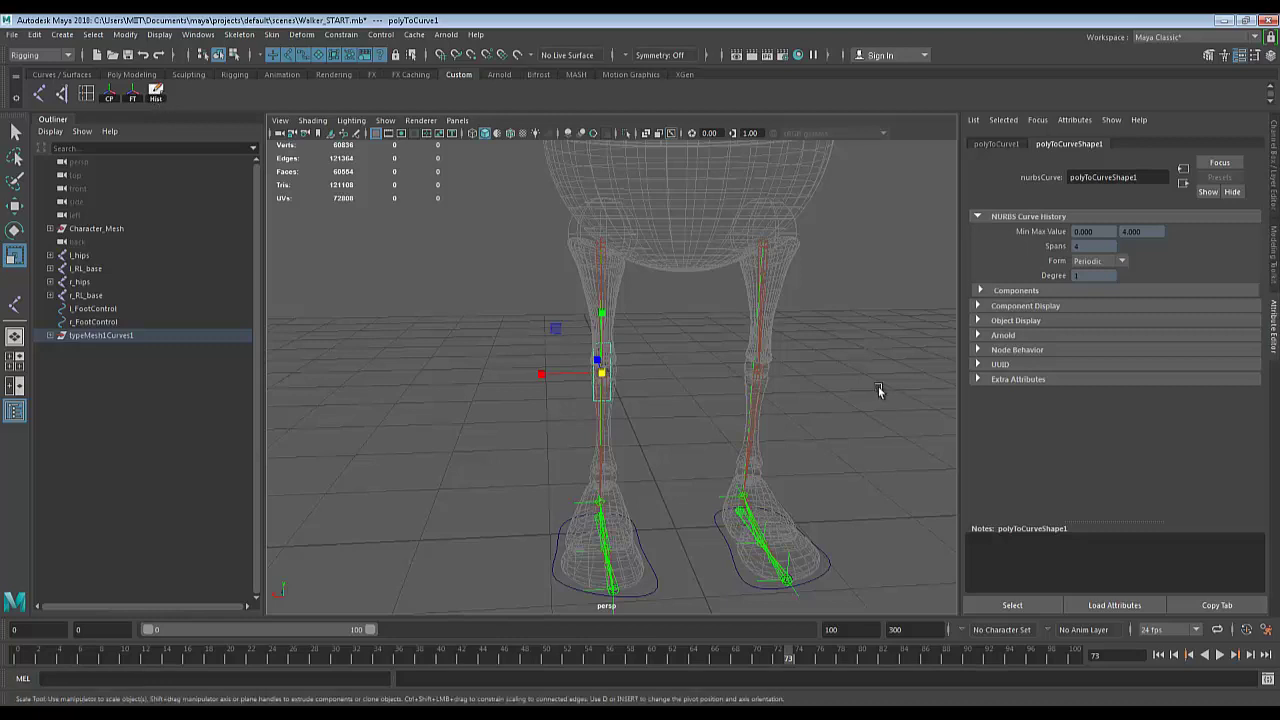
# Move the l curve over to the walker's left leg, snapping it onto the knee joint.
pyautogui.keyDown('alt'); pyautogui.moveTo(878, 386); pyautogui.dragTo(533, 393); pyautogui.keyUp('alt')
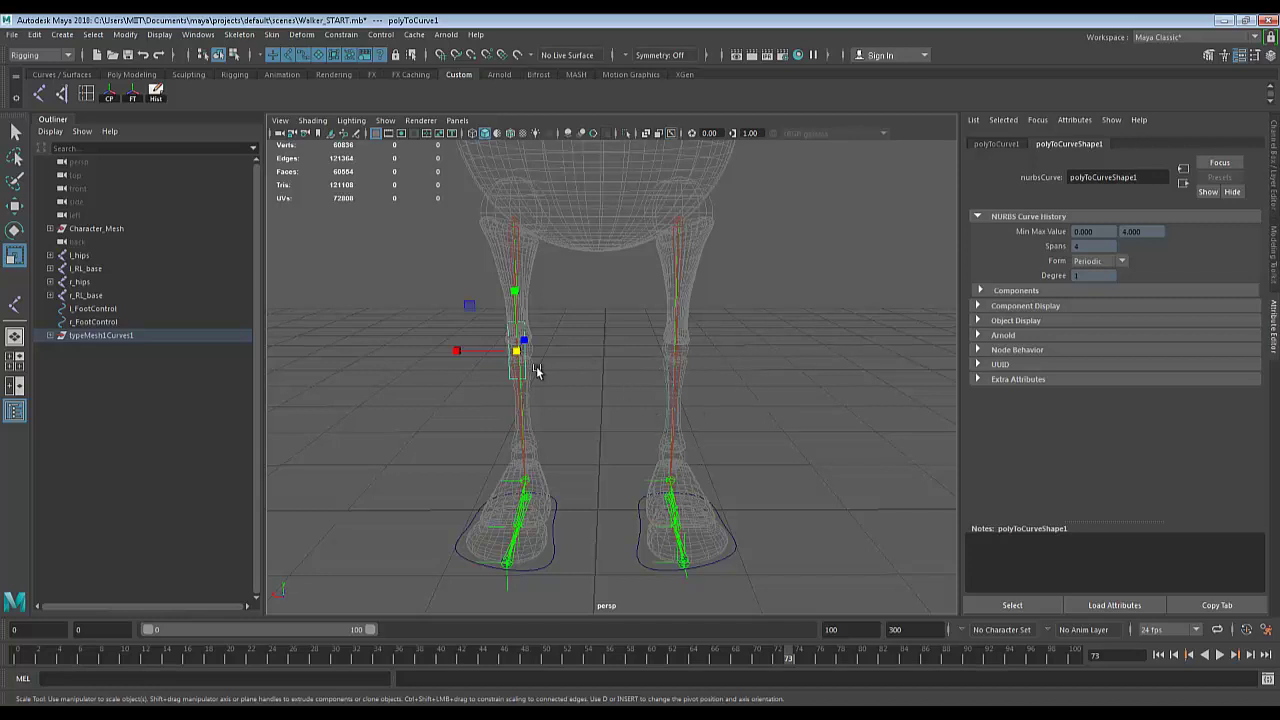
pyautogui.press('w')
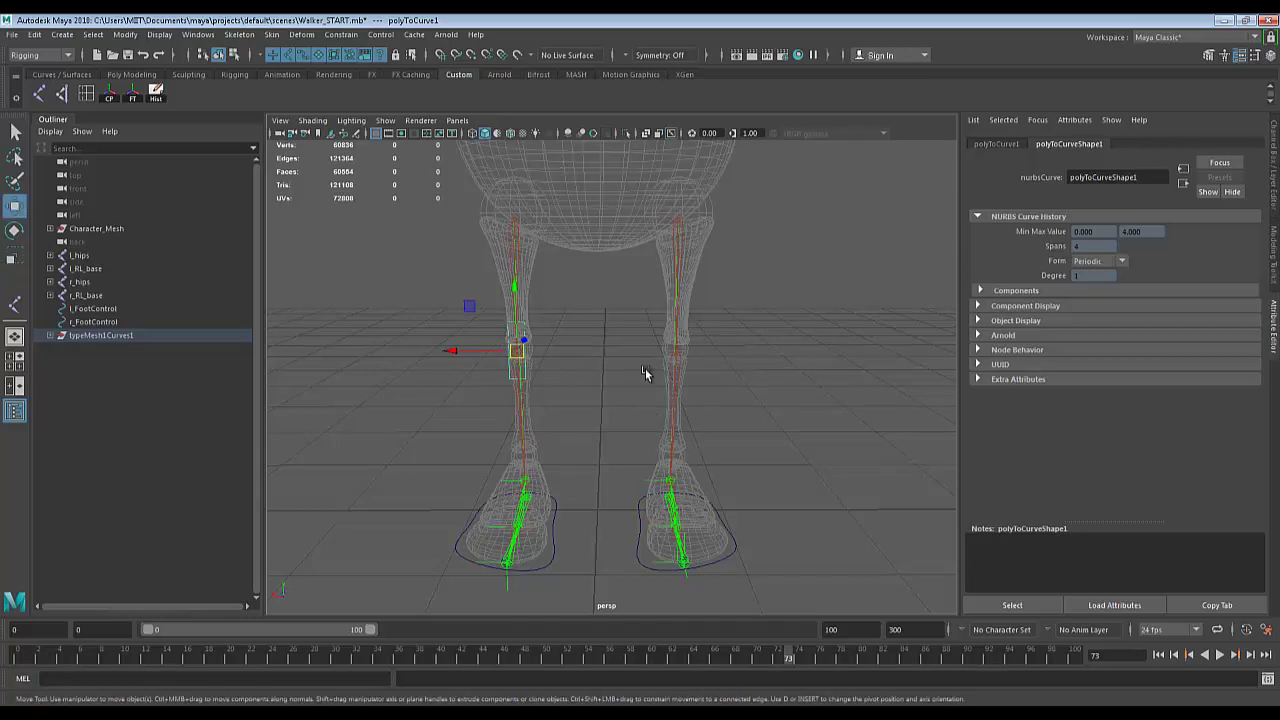
pyautogui.scroll(2, 684, 361)
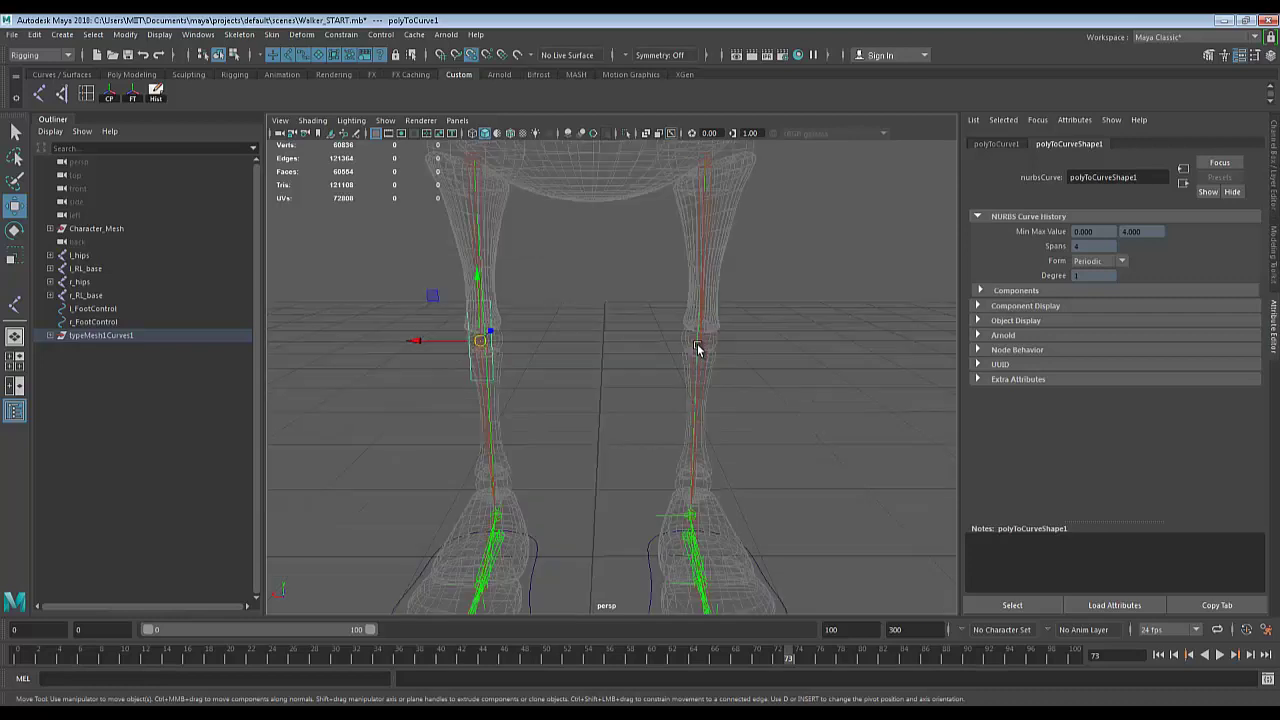
pyautogui.click(702, 342)
pyautogui.scroll(-4, 723, 423)
pyautogui.keyDown('alt'); pyautogui.moveTo(629, 366); pyautogui.dragTo(614, 371); pyautogui.keyUp('alt')
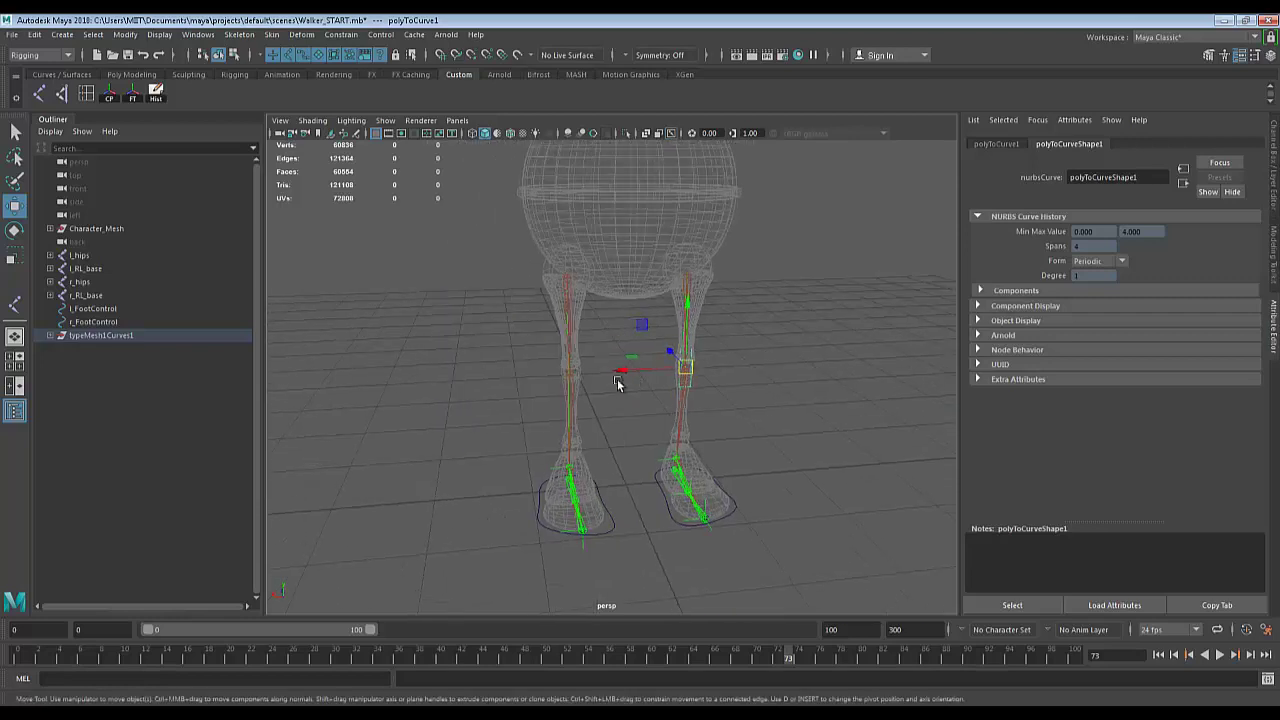
# Create a second Type object and replace its default text with the lowercase letter r.
pyautogui.click(62, 34)
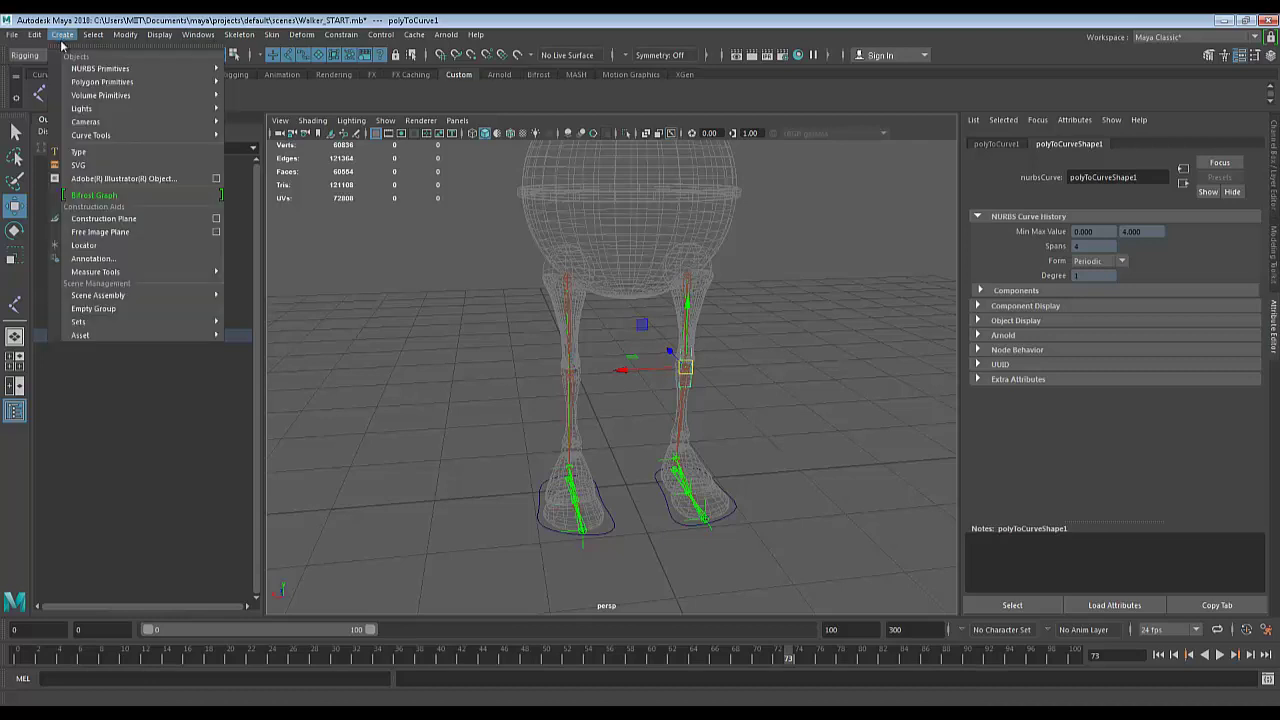
pyautogui.click(97, 156)
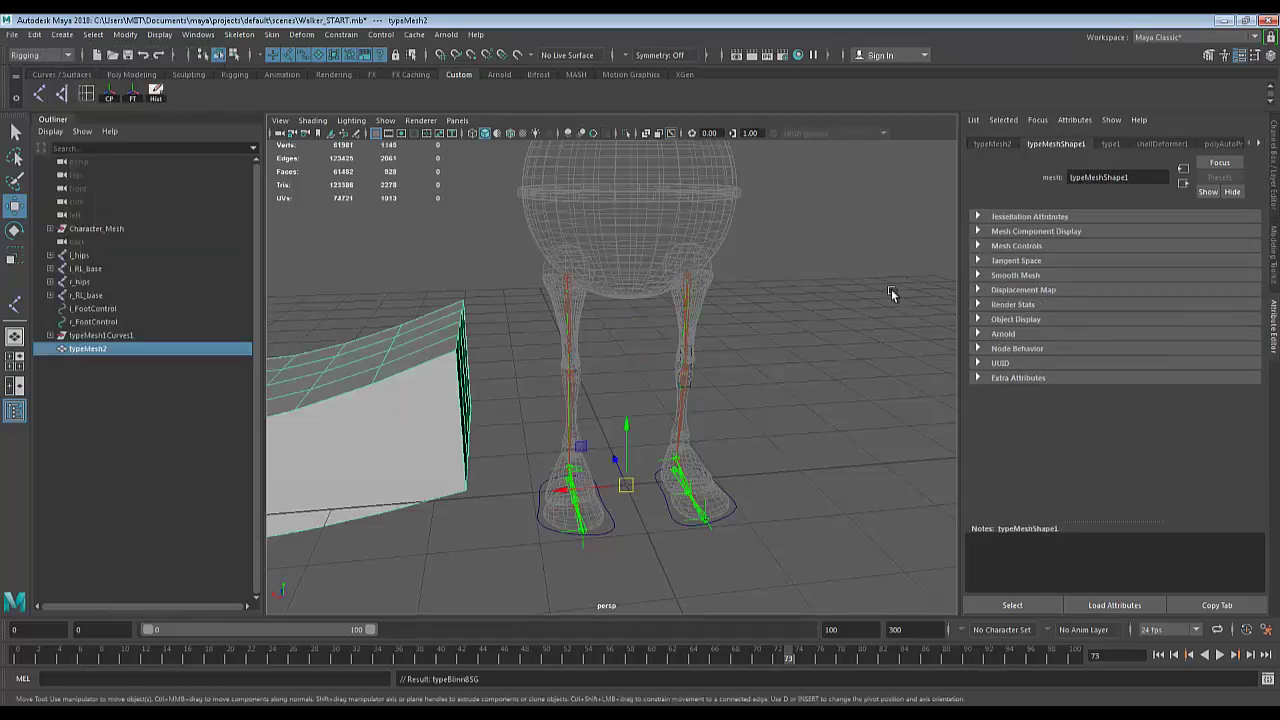
pyautogui.keyDown('alt'); pyautogui.moveTo(891, 294); pyautogui.dragTo(364, 294, button='right'); pyautogui.keyUp('alt')
pyautogui.hotkey('ctrl', 'a')
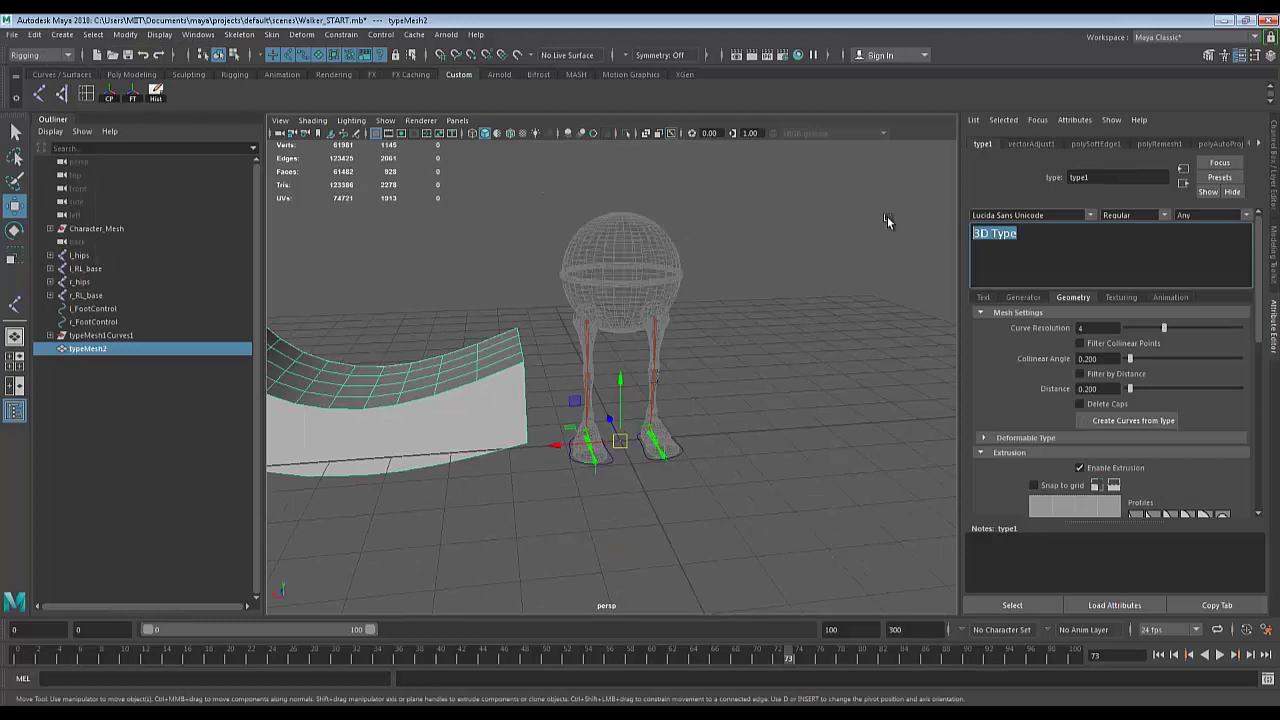
pyautogui.write('r')
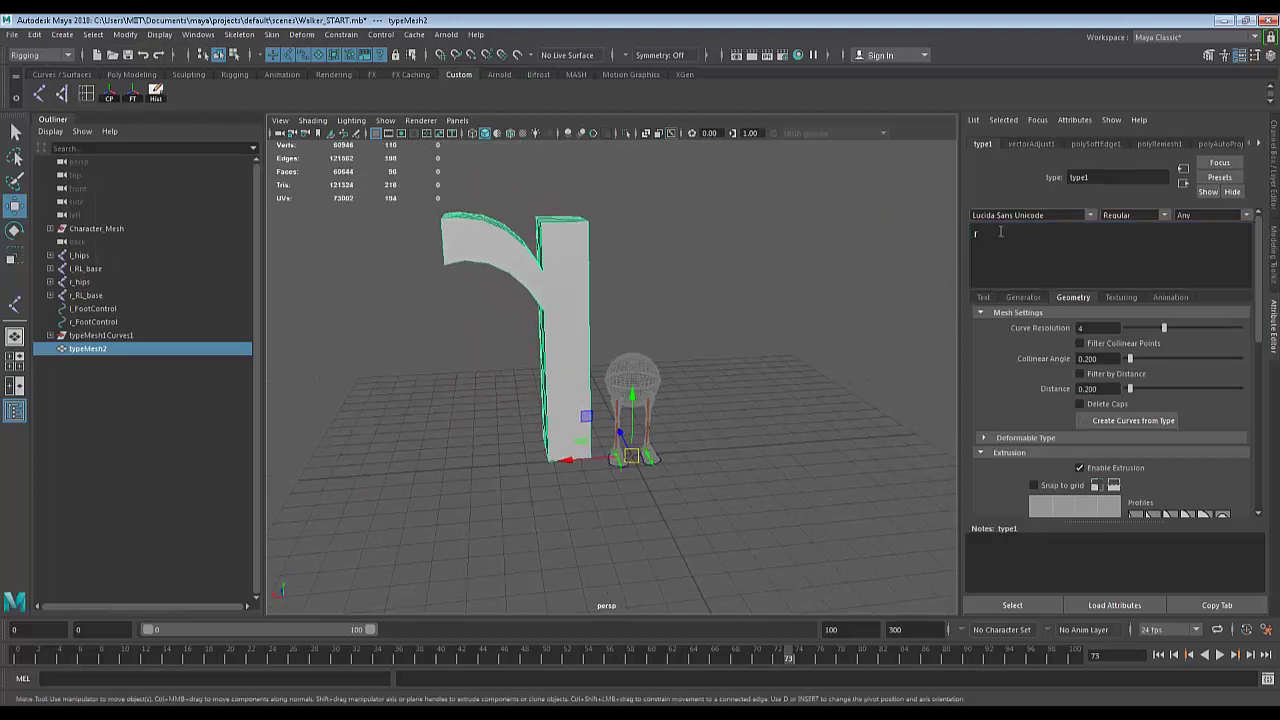
# Set the font of the letter r to Arial Black.
pyautogui.click(1090, 215)
pyautogui.scroll(8, 1090, 290)
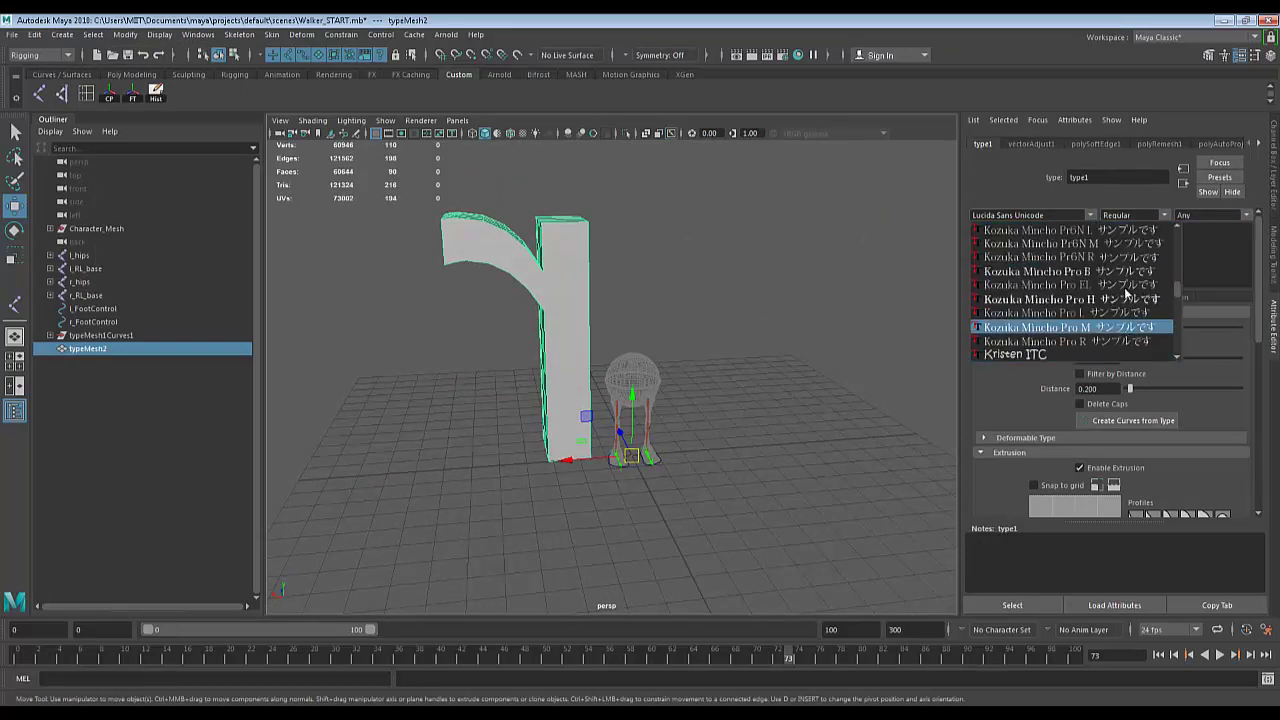
pyautogui.scroll(5, 1110, 260)
pyautogui.click(1040, 215)
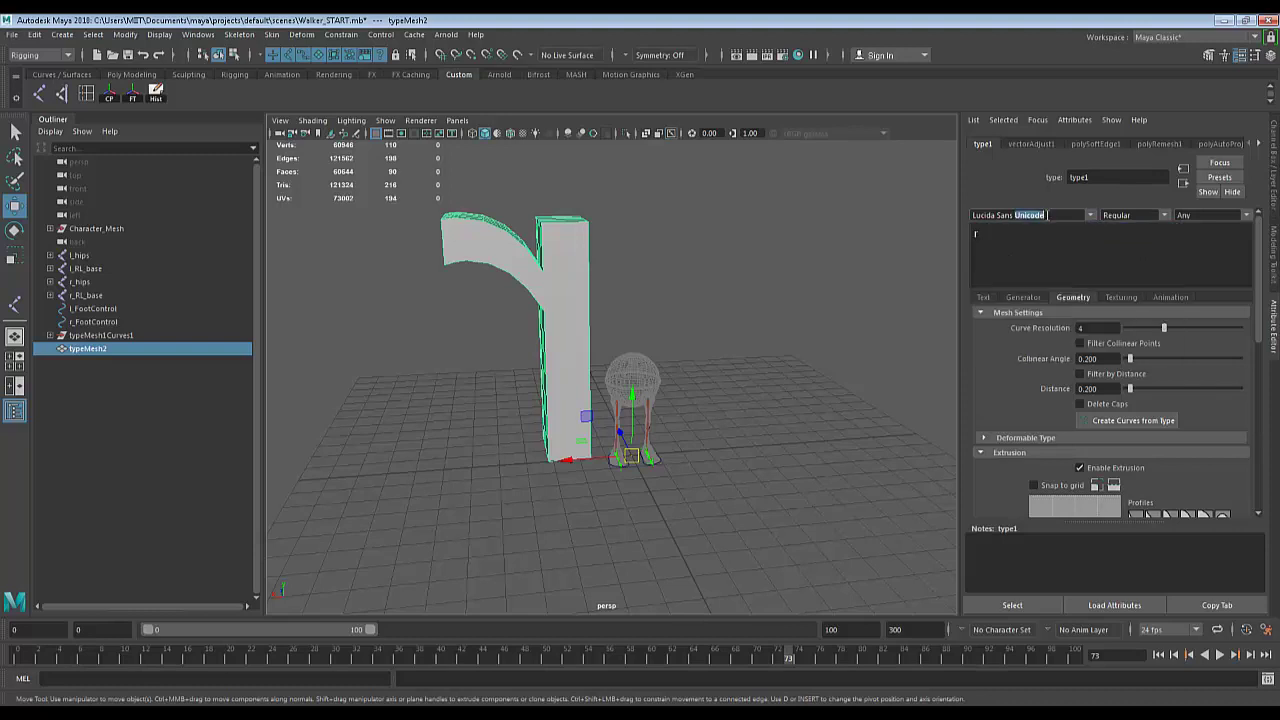
pyautogui.moveTo(1016, 215); pyautogui.dragTo(920, 207)
pyautogui.write('arial')
pyautogui.press('BackSpace')
pyautogui.write('ial b')
pyautogui.press('Return')
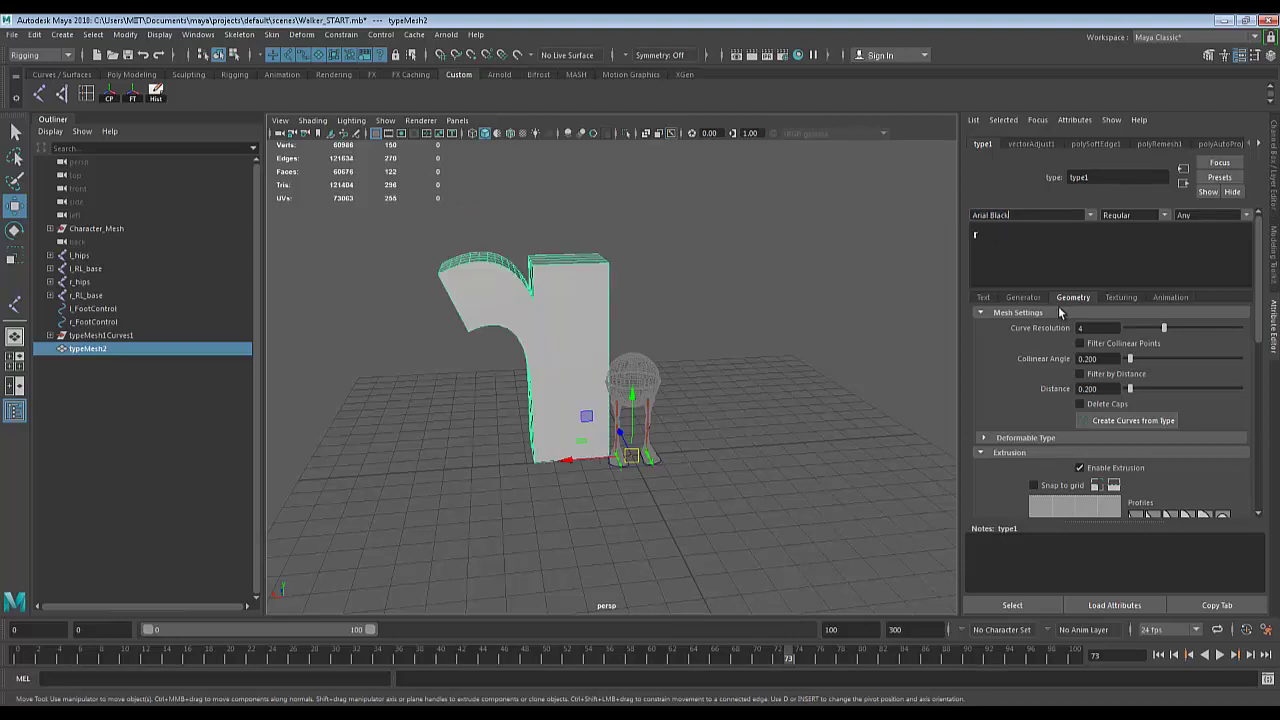
# Create curves from the r type and delete the 3D letter mesh typeMesh2.
pyautogui.click(1113, 420)
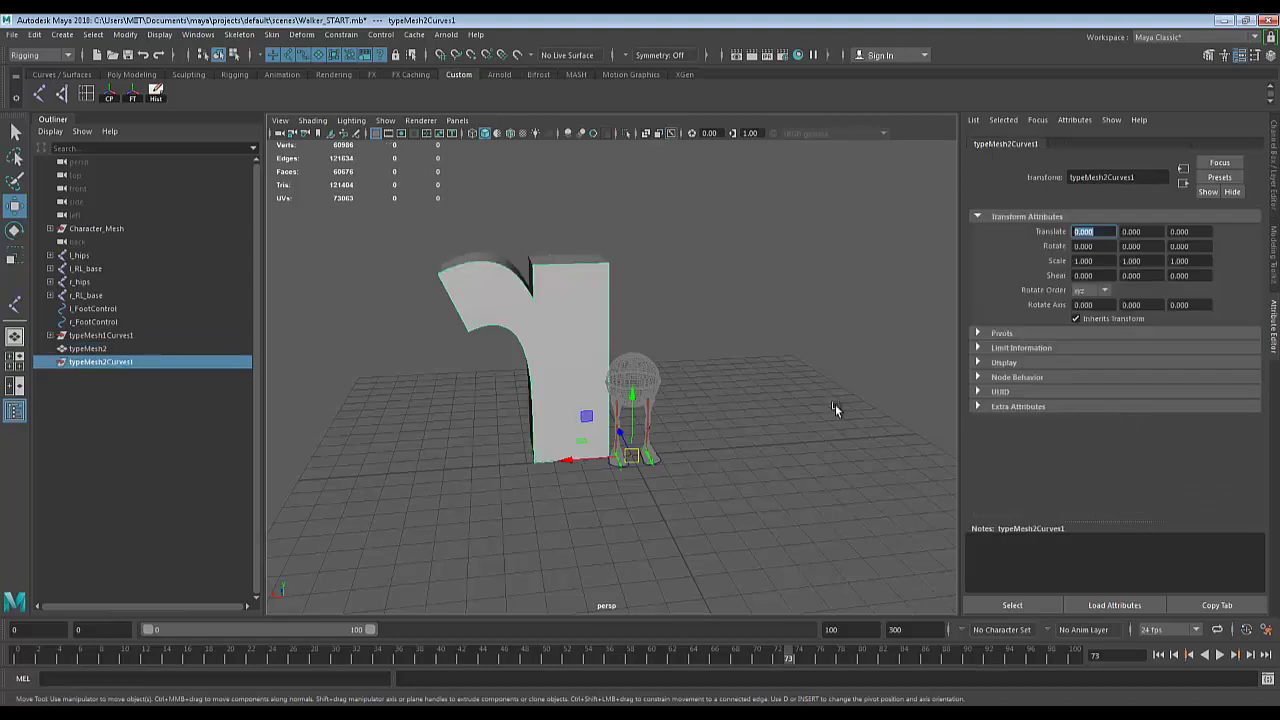
pyautogui.keyDown('alt'); pyautogui.moveTo(835, 404); pyautogui.dragTo(600, 337); pyautogui.keyUp('alt')
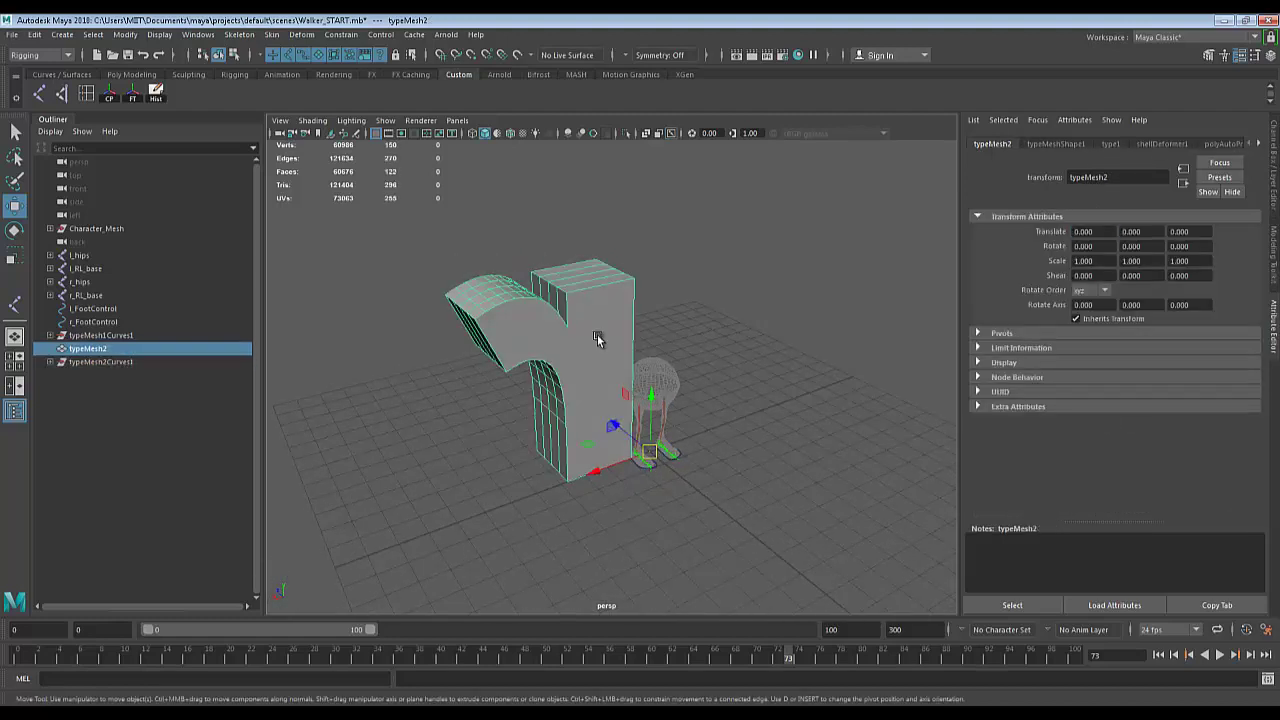
pyautogui.press('Delete')
# Center the r curve's pivot and set its Rotate Y to 180.
pyautogui.click(572, 292)
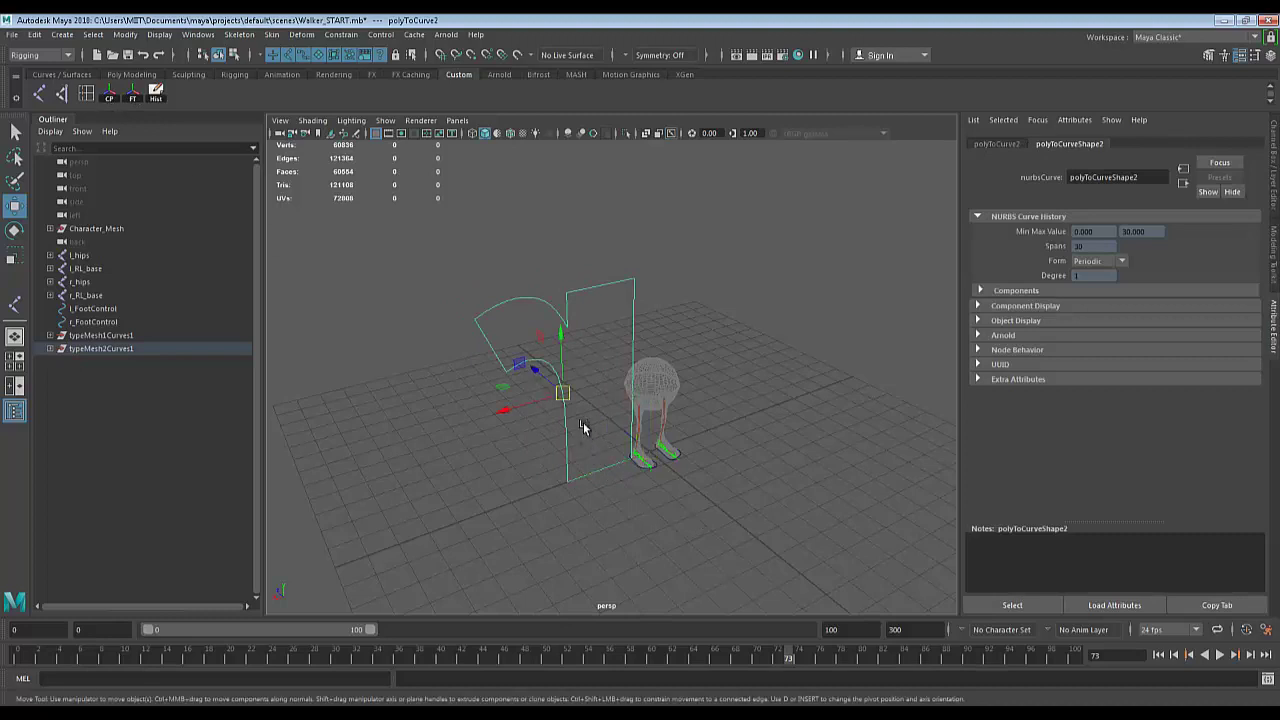
pyautogui.press('r')
pyautogui.keyDown('alt'); pyautogui.moveTo(562, 391); pyautogui.dragTo(713, 431); pyautogui.keyUp('alt')
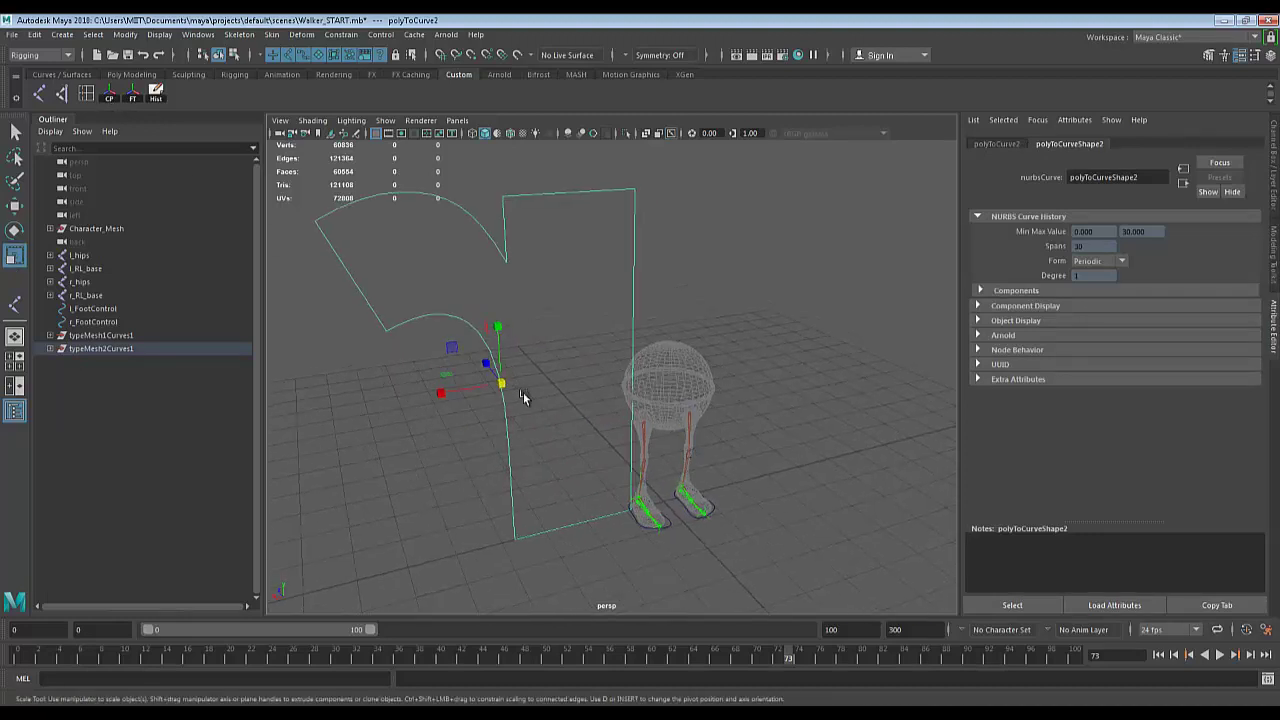
pyautogui.press('e')
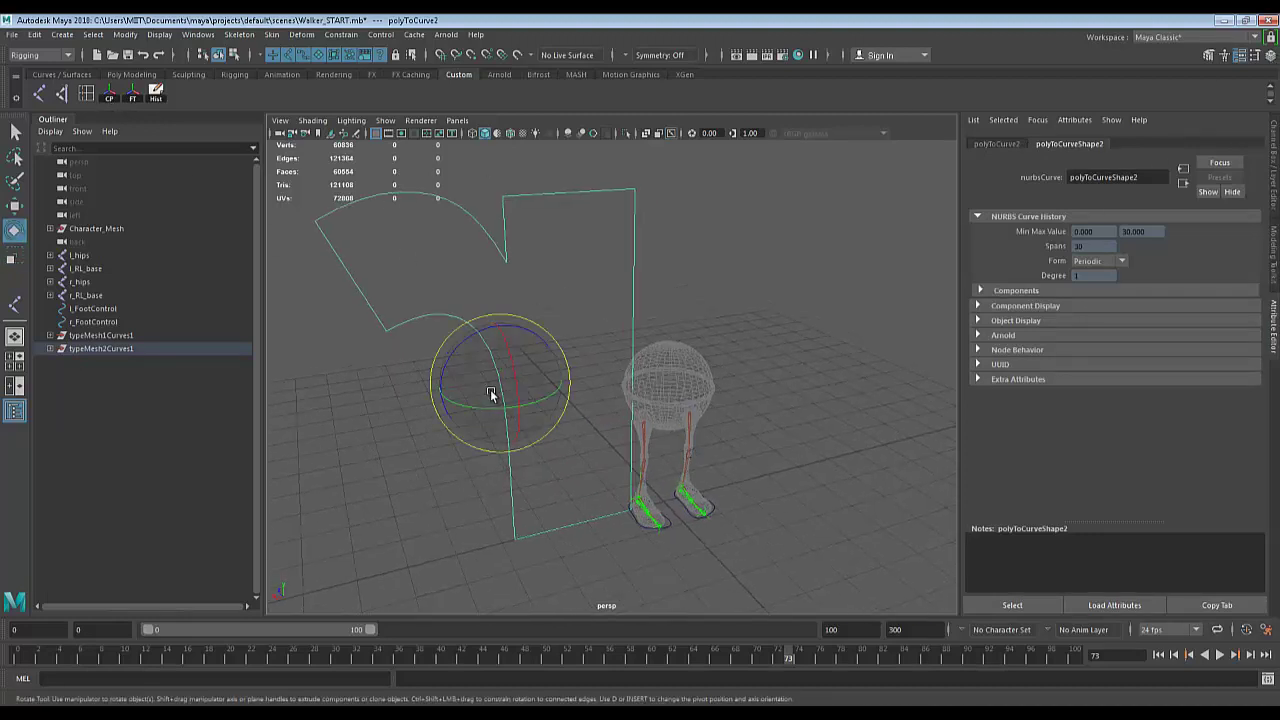
pyautogui.moveTo(468, 406); pyautogui.dragTo(576, 408)
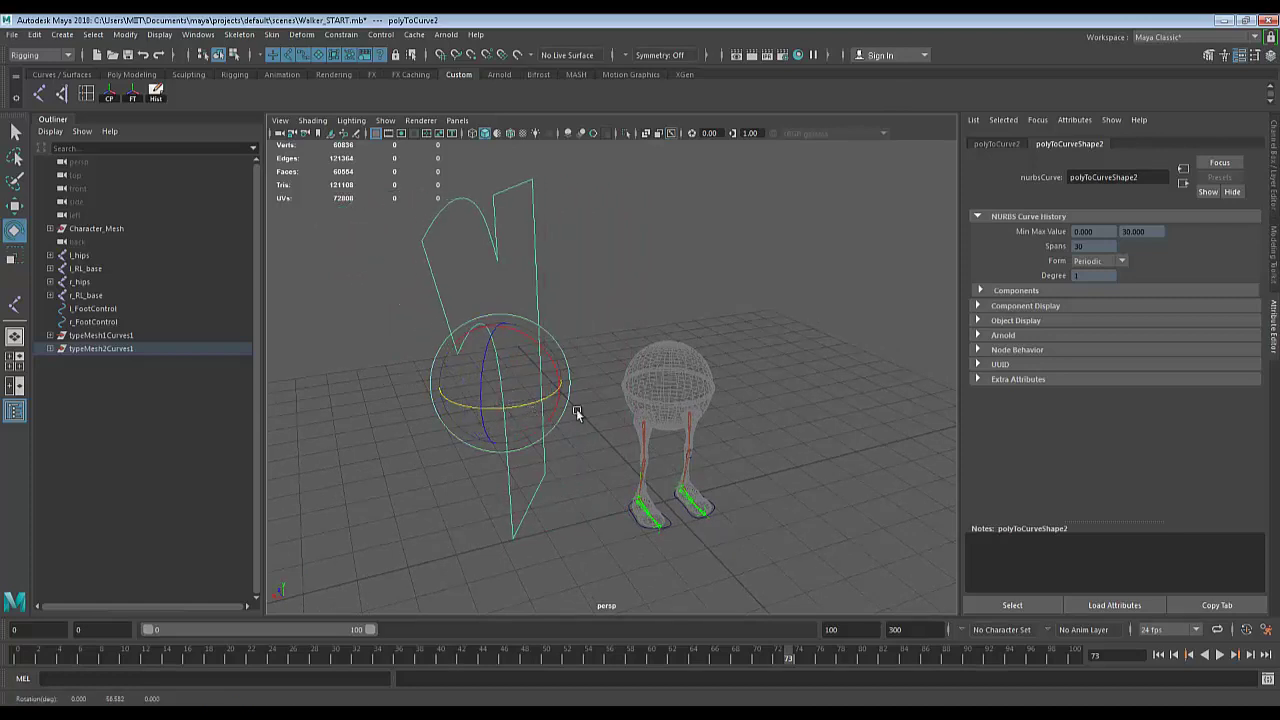
pyautogui.click(1269, 57)
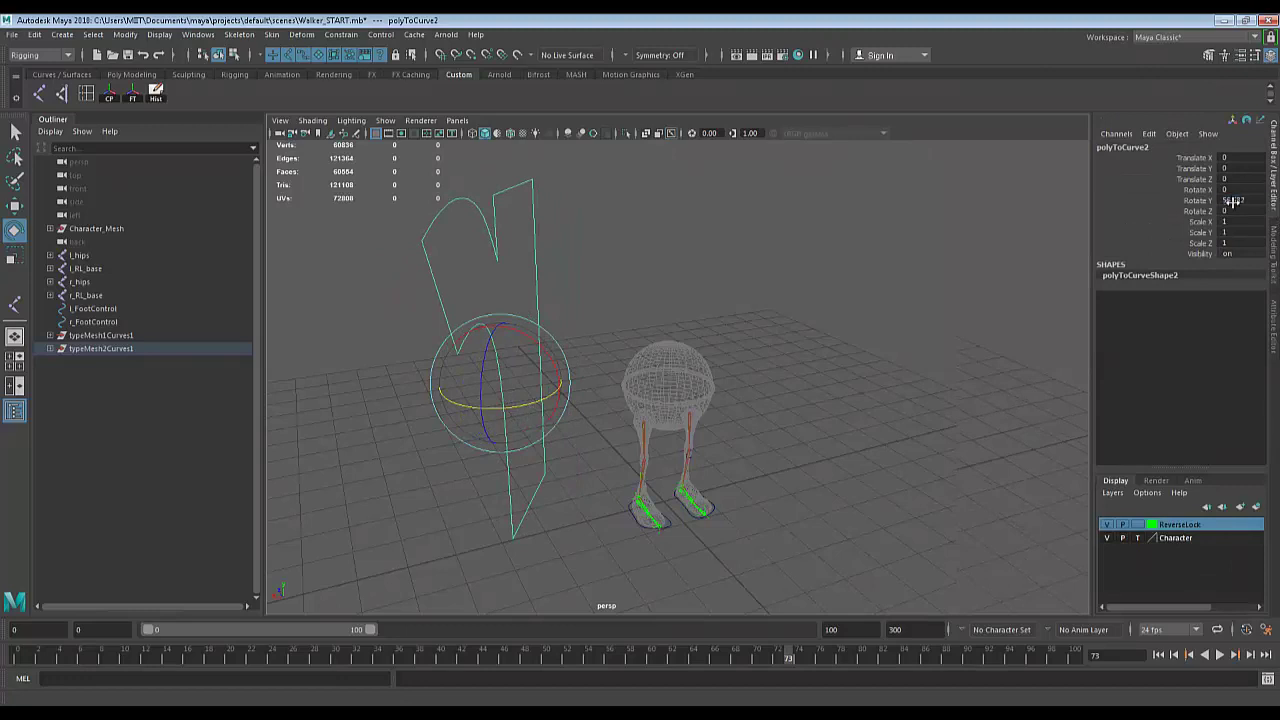
pyautogui.doubleClick(1236, 200)
pyautogui.press('Return')
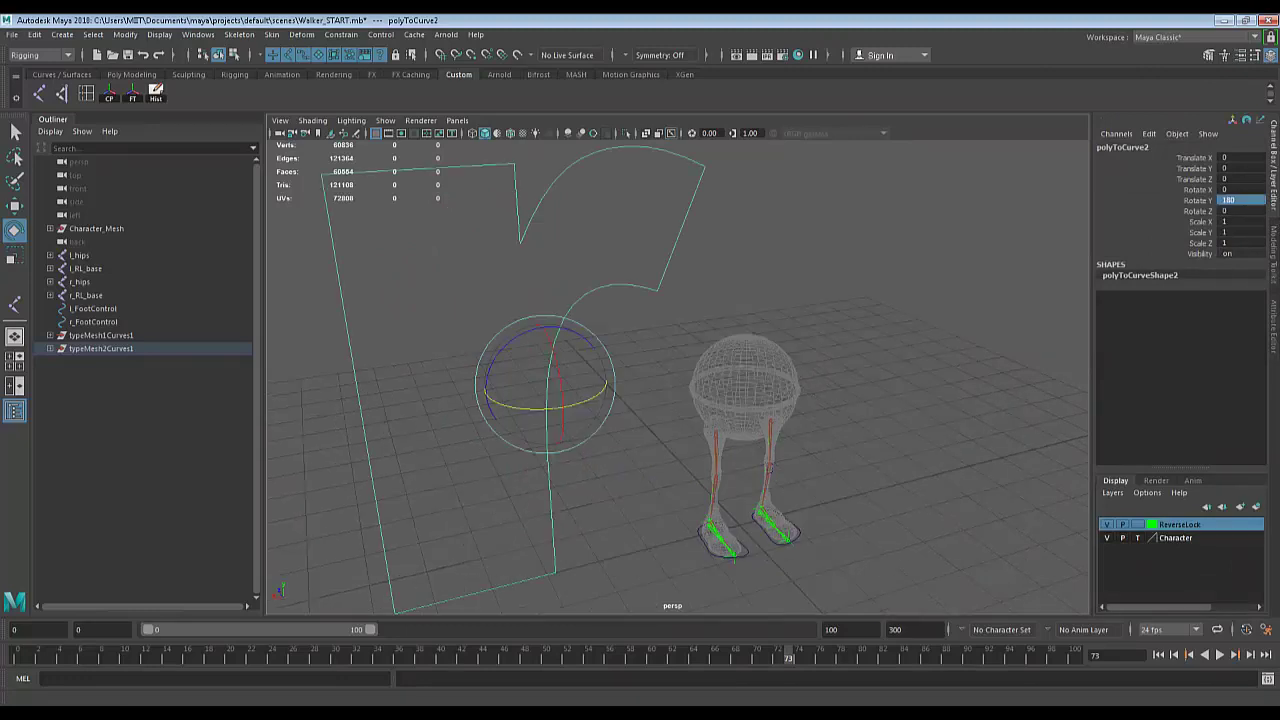
# Scale the r curve down uniformly to about 0.217.
pyautogui.keyDown('alt'); pyautogui.moveTo(943, 296); pyautogui.dragTo(772, 410, button='right'); pyautogui.keyUp('alt')
pyautogui.press('w')
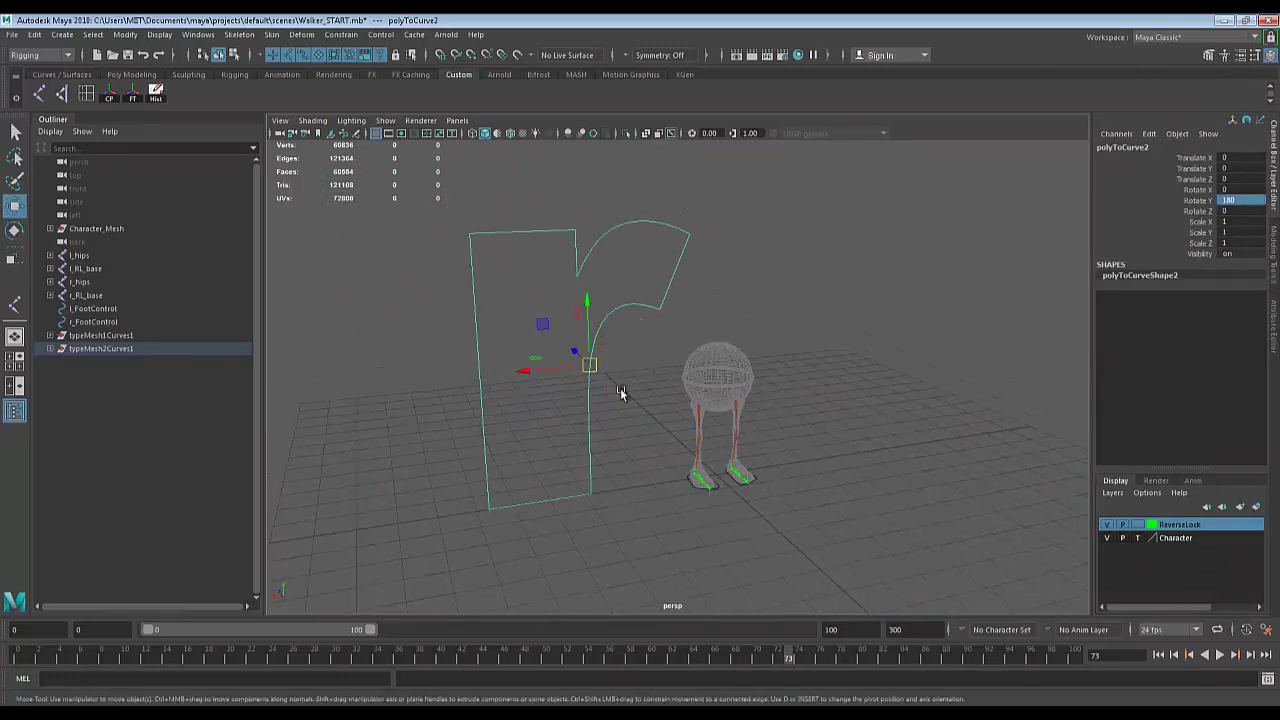
pyautogui.keyDown('alt'); pyautogui.moveTo(628, 397); pyautogui.dragTo(434, 375); pyautogui.keyUp('alt')
pyautogui.press('r')
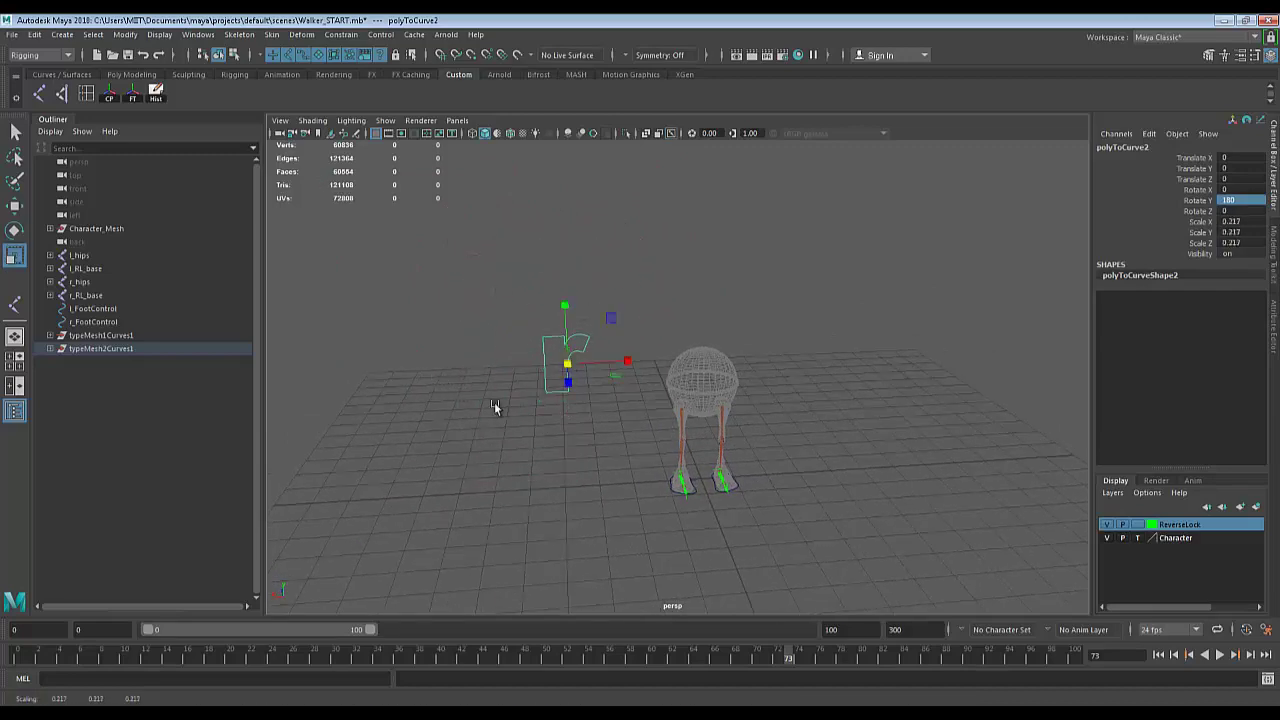
# Move the r curve onto the right leg's knee joint using point snapping.
pyautogui.scroll(2, 494, 402)
pyautogui.keyDown('alt'); pyautogui.moveTo(580, 397); pyautogui.dragTo(505, 353, button='middle'); pyautogui.keyUp('alt')
pyautogui.press('w')
pyautogui.scroll(5, 602, 434)
pyautogui.keyDown('alt'); pyautogui.moveTo(601, 452); pyautogui.dragTo(700, 411, button='middle'); pyautogui.keyUp('alt')
pyautogui.scroll(3, 814, 442)
pyautogui.scroll(7, 701, 452)
pyautogui.keyDown('alt'); pyautogui.moveTo(708, 441); pyautogui.dragTo(719, 433); pyautogui.keyUp('alt')
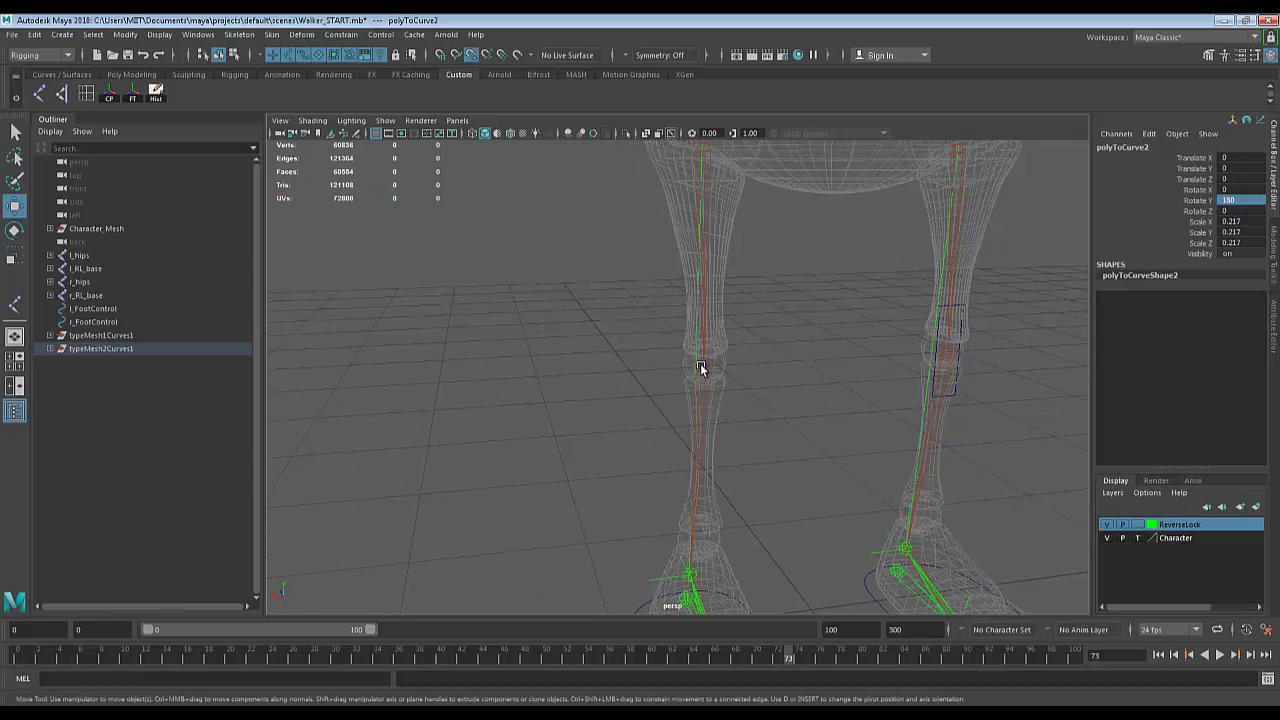
pyautogui.middleClick(700, 368)
pyautogui.keyDown('alt'); pyautogui.moveTo(775, 420); pyautogui.dragTo(835, 416); pyautogui.keyUp('alt')
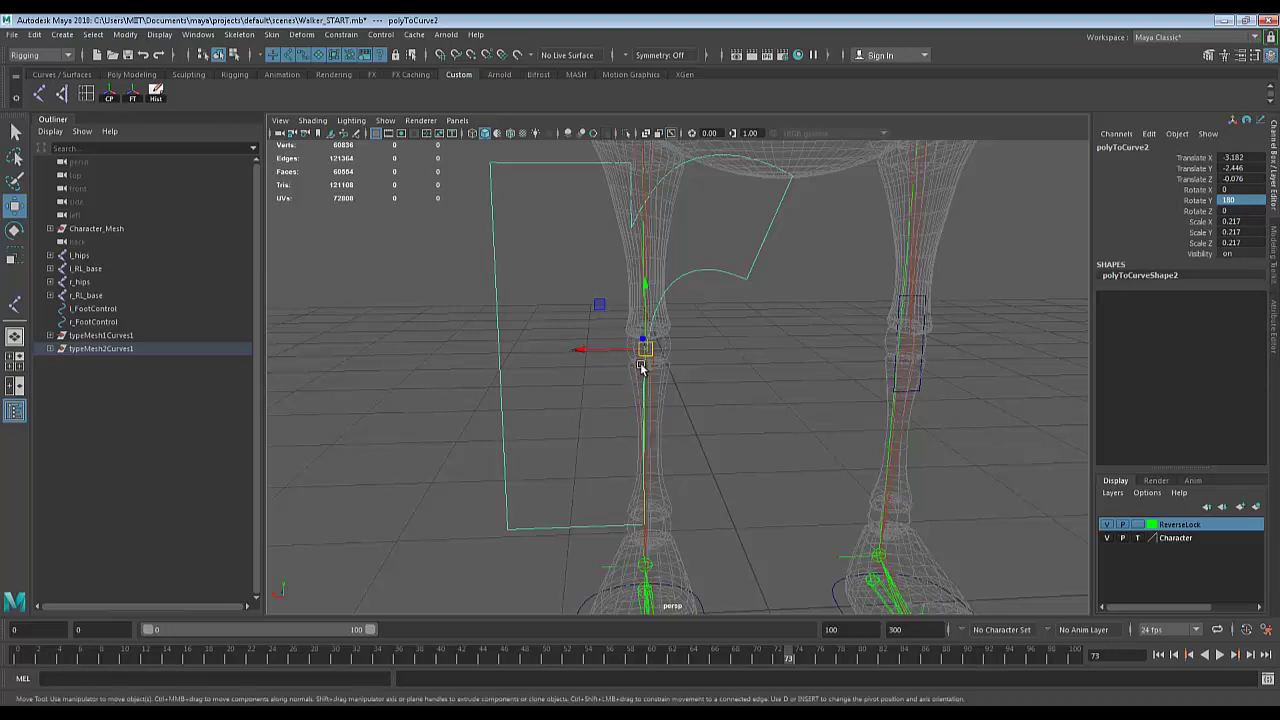
# Scale the r curve down uniformly to about 0.043 at the right knee.
pyautogui.press('r')
pyautogui.moveTo(650, 348); pyautogui.dragTo(476, 381)
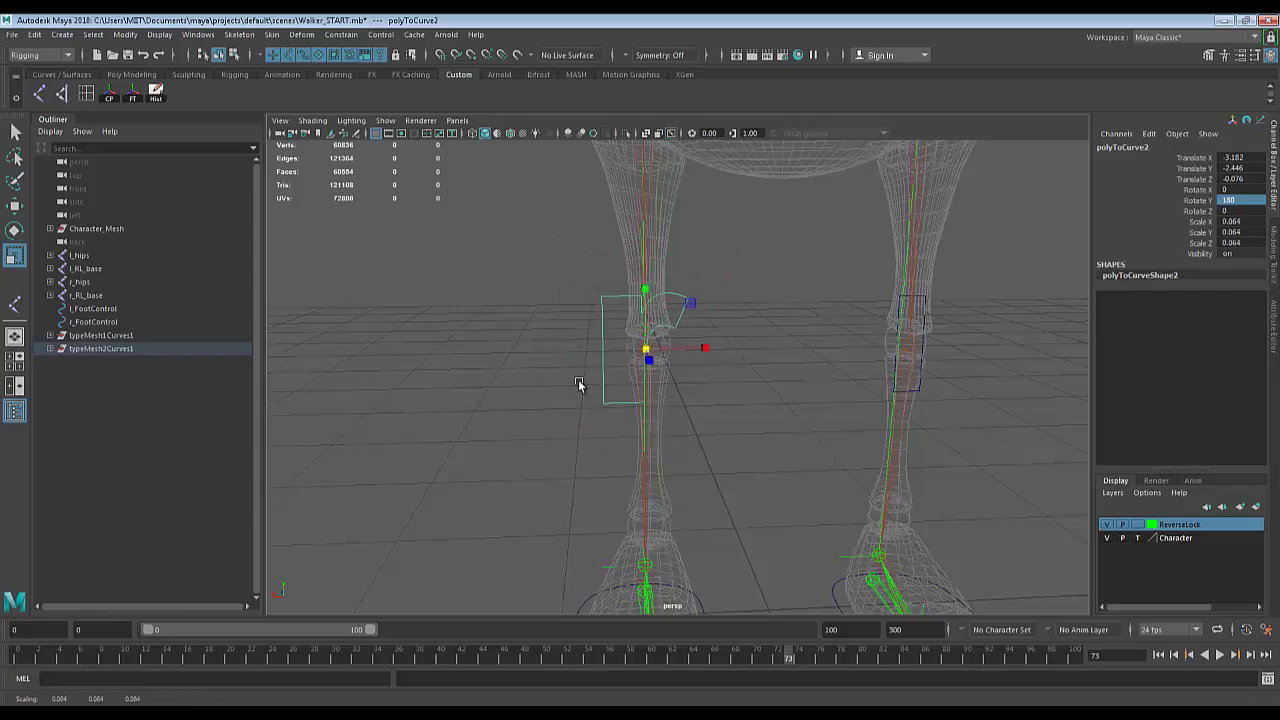
pyautogui.keyDown('alt'); pyautogui.moveTo(581, 386); pyautogui.dragTo(913, 385); pyautogui.keyUp('alt')
pyautogui.keyDown('alt'); pyautogui.moveTo(913, 385); pyautogui.dragTo(637, 334, button='right'); pyautogui.keyUp('alt')
pyautogui.keyDown('alt'); pyautogui.moveTo(637, 334); pyautogui.dragTo(604, 342); pyautogui.keyUp('alt')
pyautogui.keyDown('alt'); pyautogui.moveTo(604, 342); pyautogui.dragTo(825, 505, button='right'); pyautogui.keyUp('alt')
pyautogui.moveTo(680, 380)
pyautogui.mouseDown()
pyautogui.moveTo(663, 389)
pyautogui.moveTo(672, 382)
pyautogui.mouseUp()
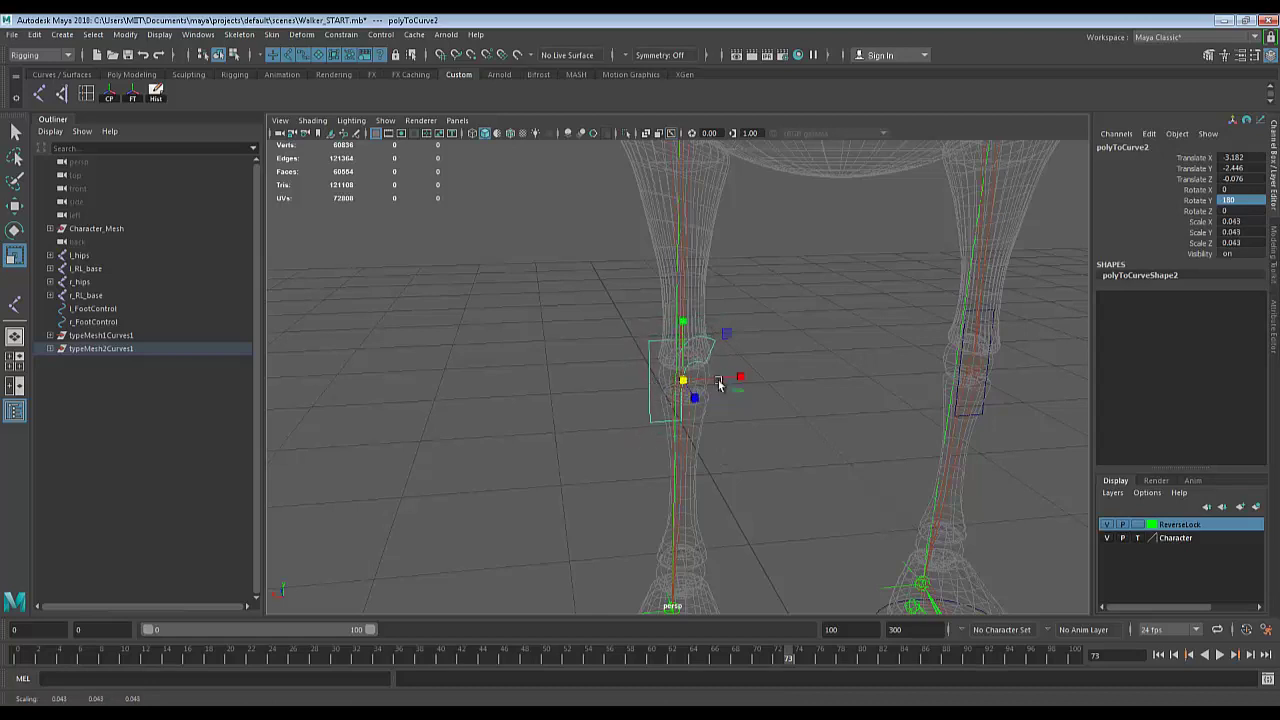
# Set Scale X, Y and Z of the l curve at the left knee to 0.03.
pyautogui.click(985, 413)
pyautogui.moveTo(960, 368); pyautogui.dragTo(963, 371)
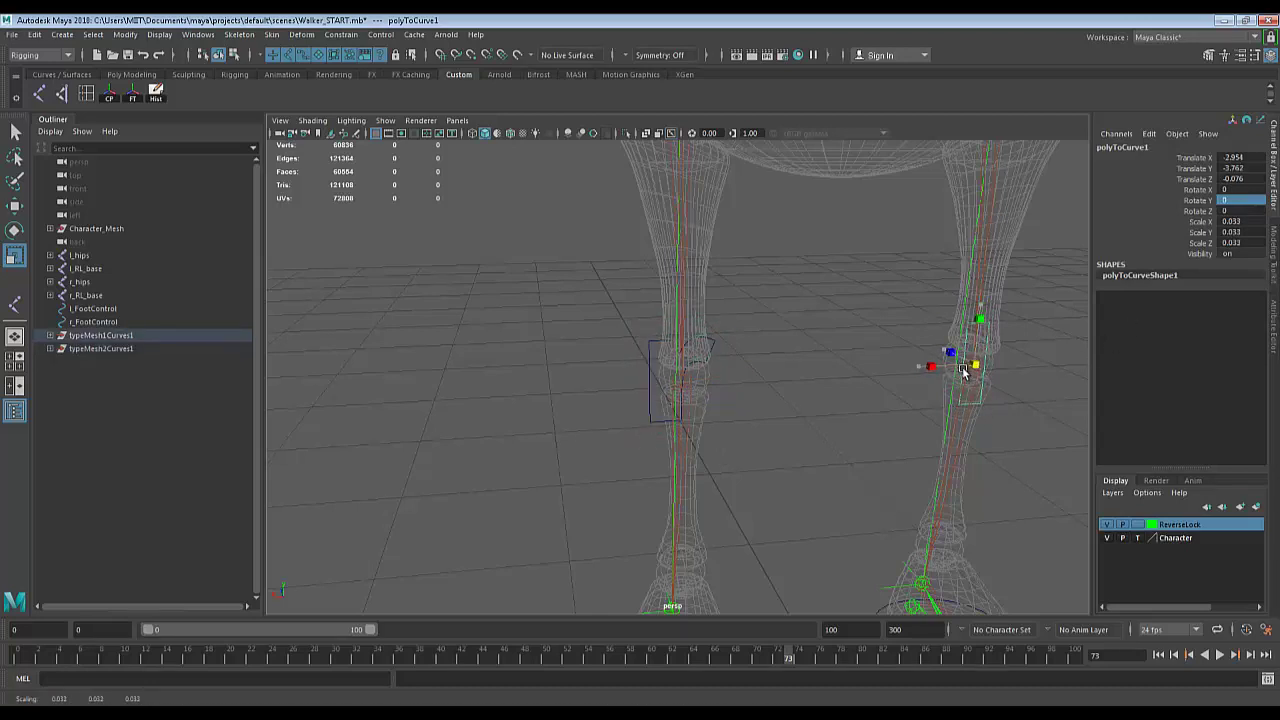
pyautogui.click(665, 350)
pyautogui.click(655, 343)
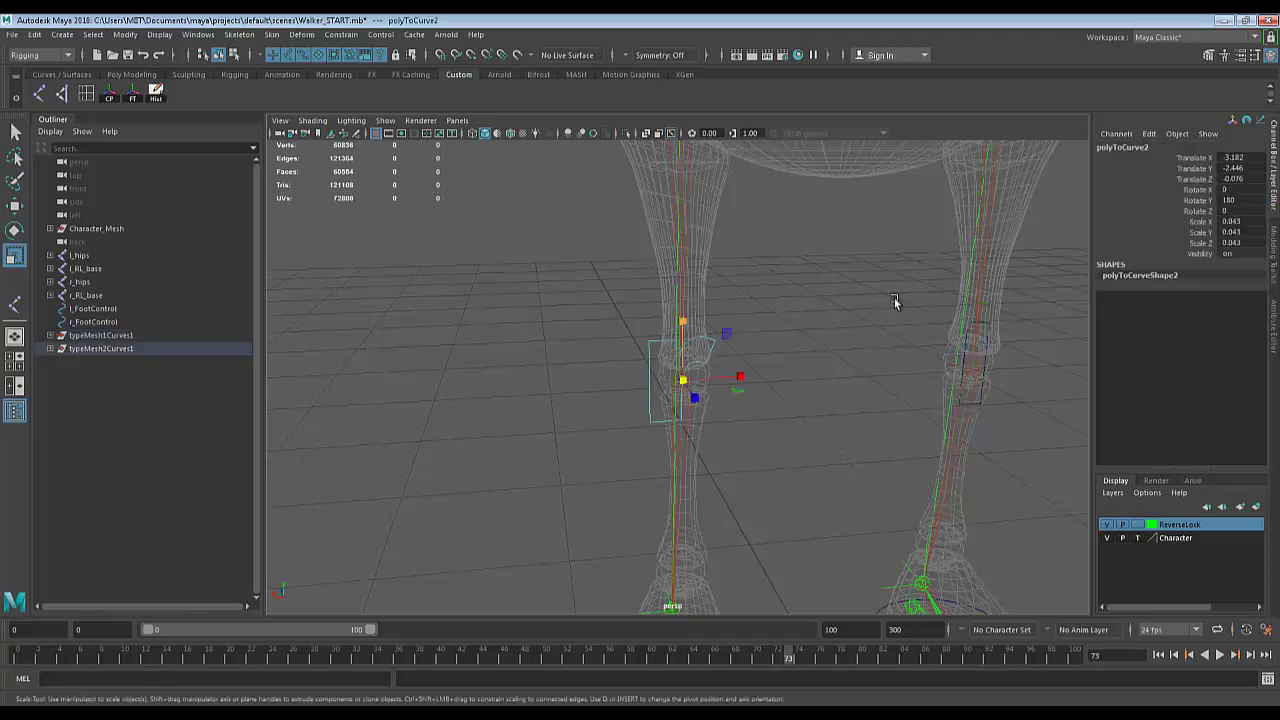
pyautogui.click(1230, 242)
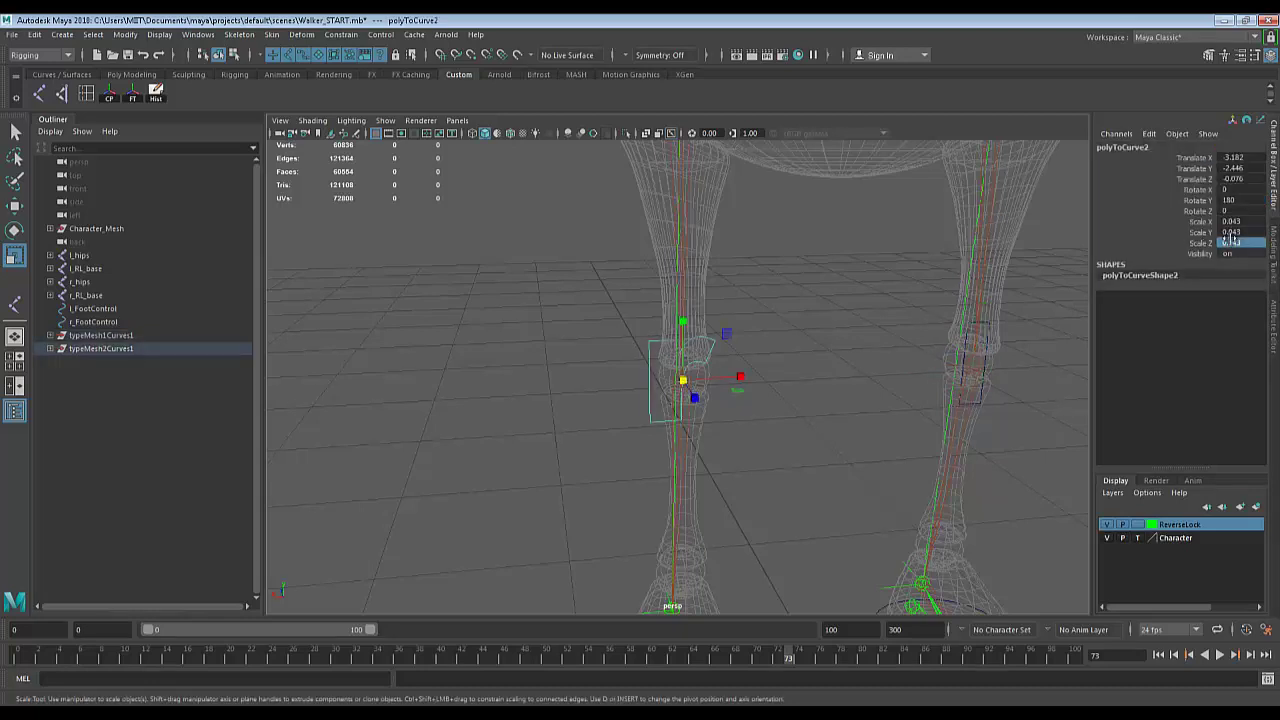
pyautogui.click(988, 325)
pyautogui.moveTo(1233, 244); pyautogui.dragTo(1238, 221)
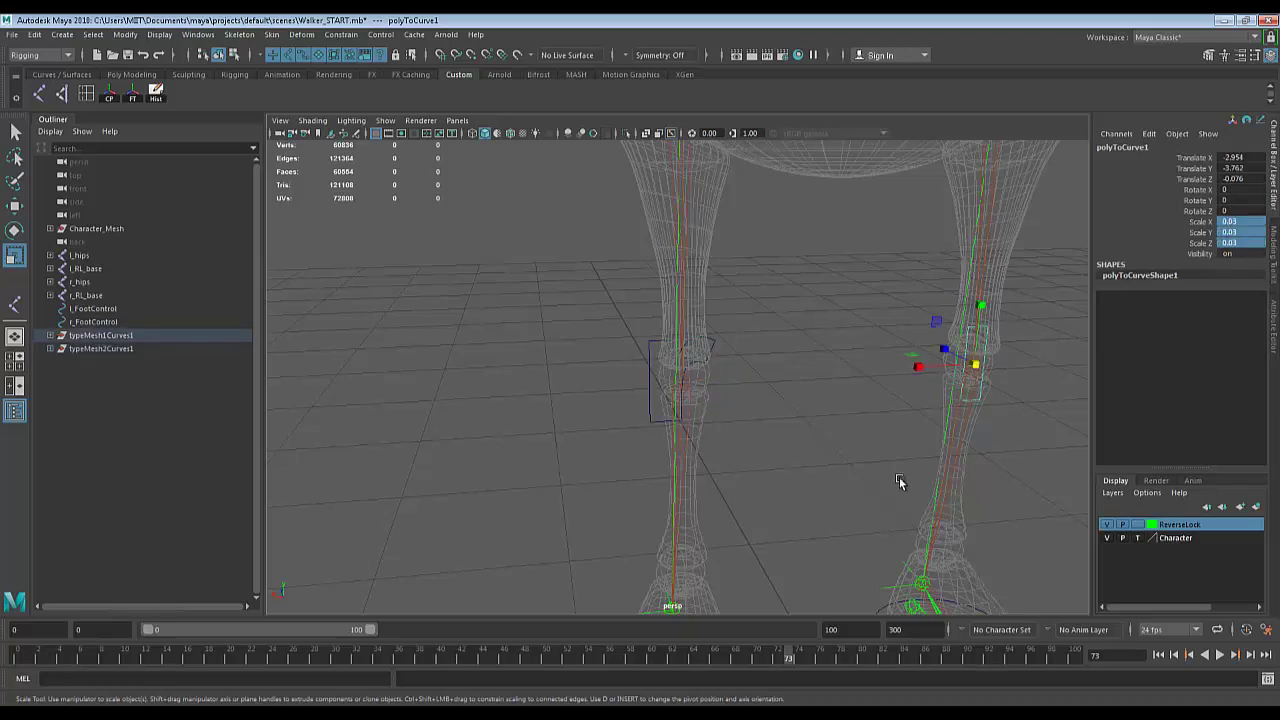
# Set Scale X, Y and Z of the r curve at the right knee to 0.03.
pyautogui.click(655, 345)
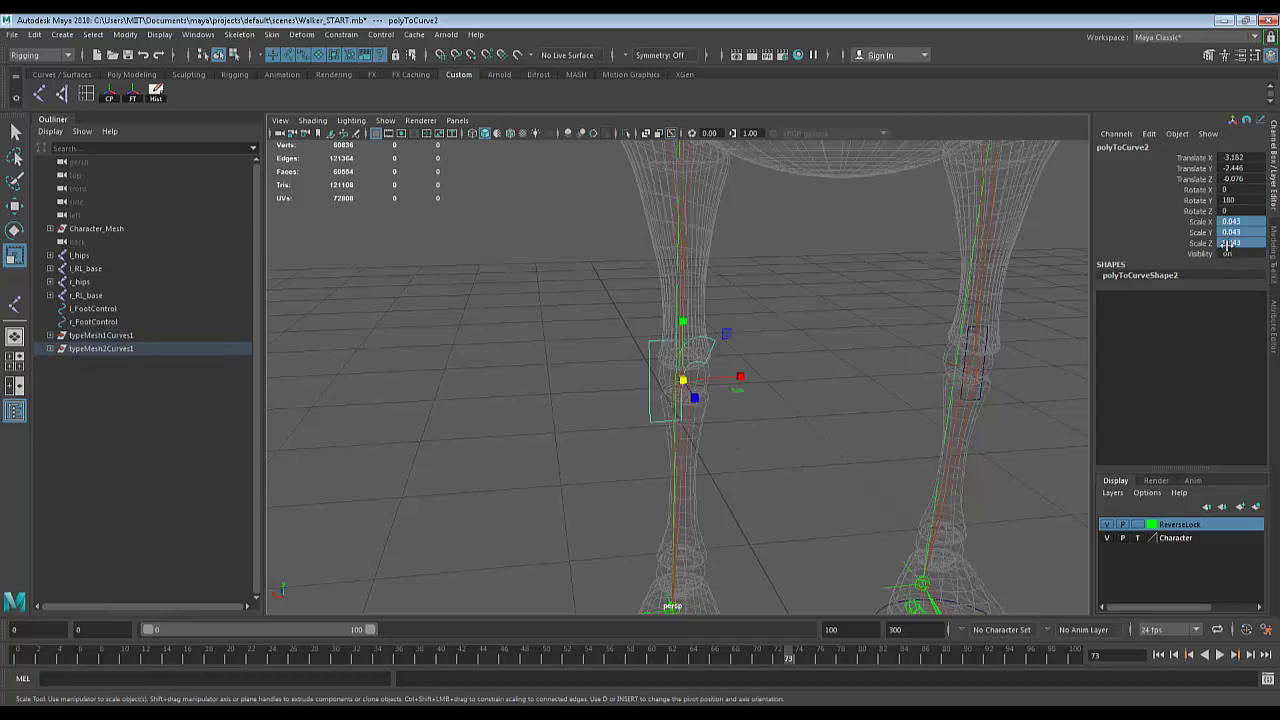
pyautogui.moveTo(1230, 243); pyautogui.dragTo(1230, 222)
pyautogui.write('0.03')
pyautogui.press('Return')
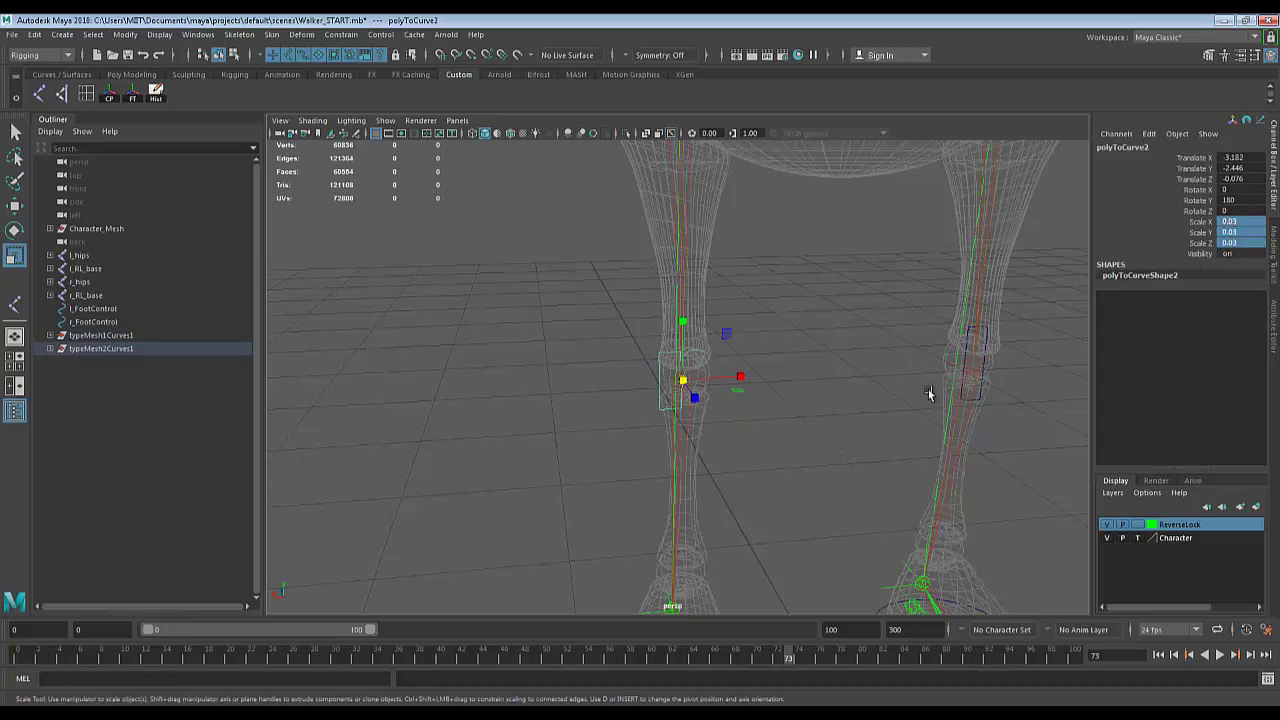
# Select both knee curves together and nudge them along Z, bringing the l curve's Translate Z to about -0.102.
pyautogui.click(970, 330)
pyautogui.keyDown('alt'); pyautogui.moveTo(846, 418); pyautogui.dragTo(797, 418); pyautogui.keyUp('alt')
pyautogui.press('w')
pyautogui.moveTo(865, 331); pyautogui.dragTo(940, 311)
pyautogui.hotkey('ctrl', 'z')
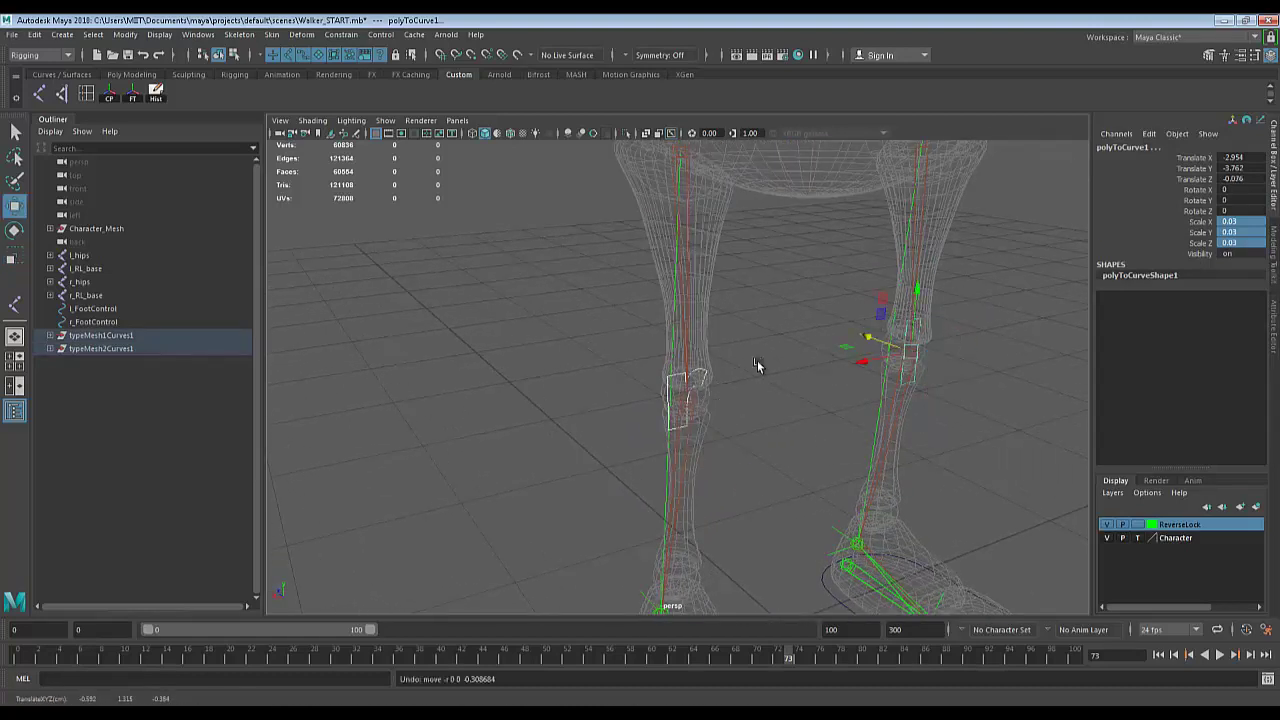
pyautogui.moveTo(863, 337)
pyautogui.mouseDown()
pyautogui.moveTo(894, 351)
pyautogui.moveTo(872, 342)
pyautogui.mouseUp()
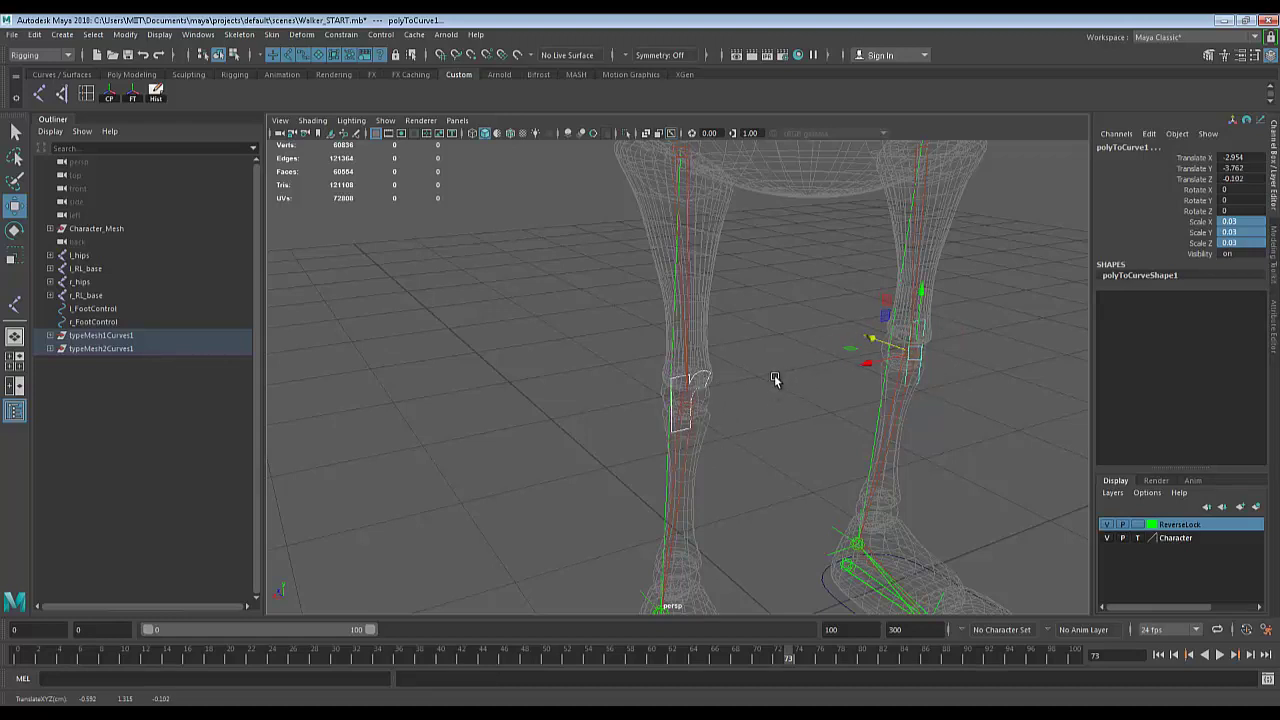
# Set the Move tool's axis orientation to Object and try to move both knee curves along Z.
pyautogui.click(822, 335)
pyautogui.moveTo(823, 337); pyautogui.dragTo(786, 312)
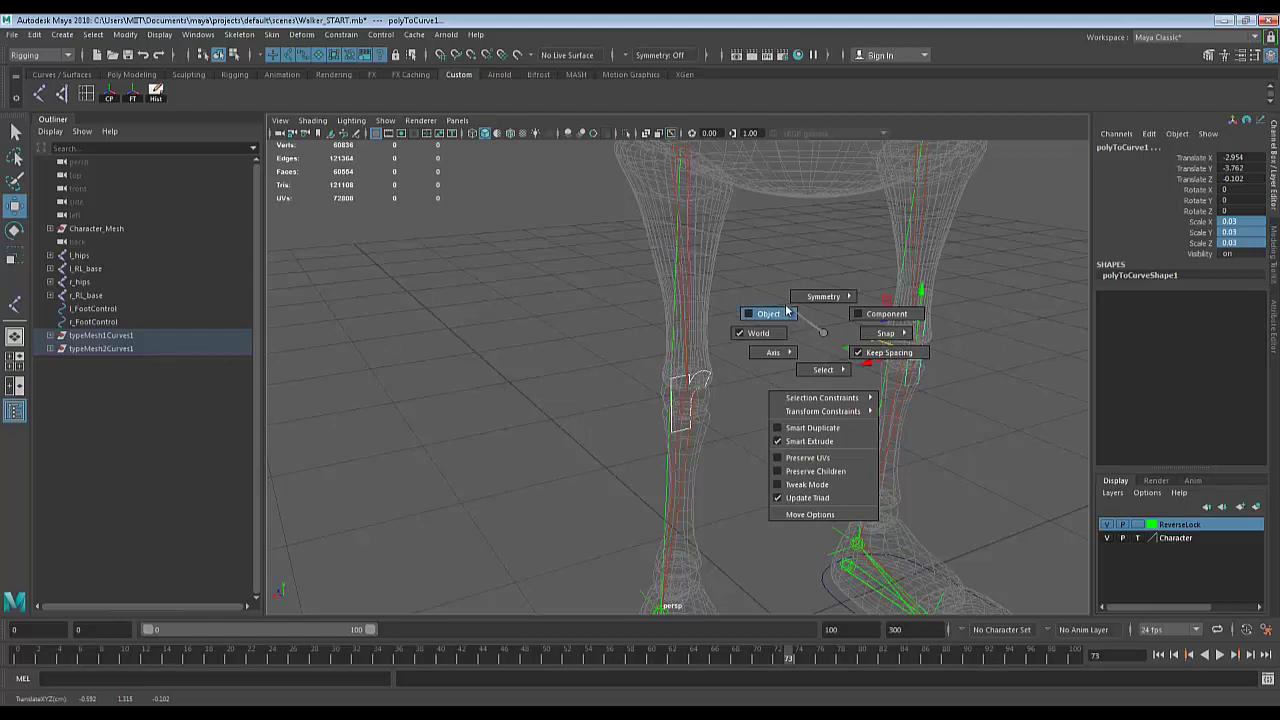
pyautogui.click(787, 313)
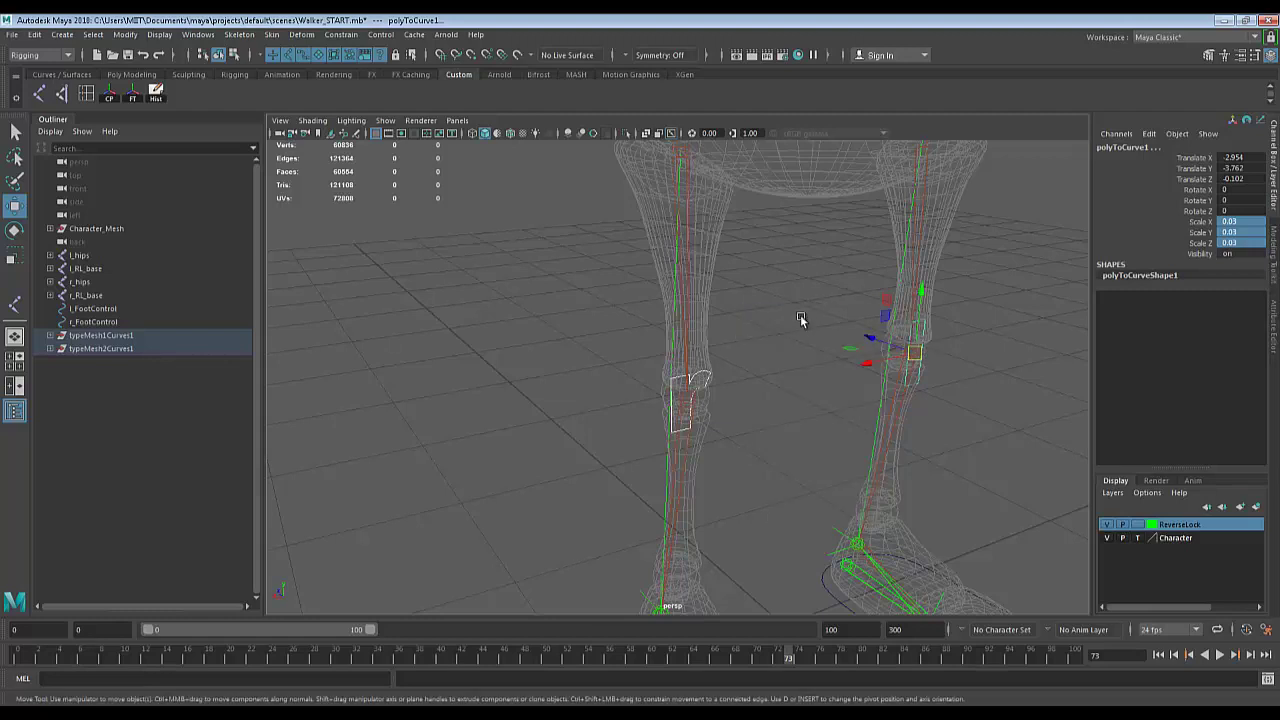
pyautogui.moveTo(857, 334); pyautogui.dragTo(937, 363)
pyautogui.hotkey('ctrl', 'z')
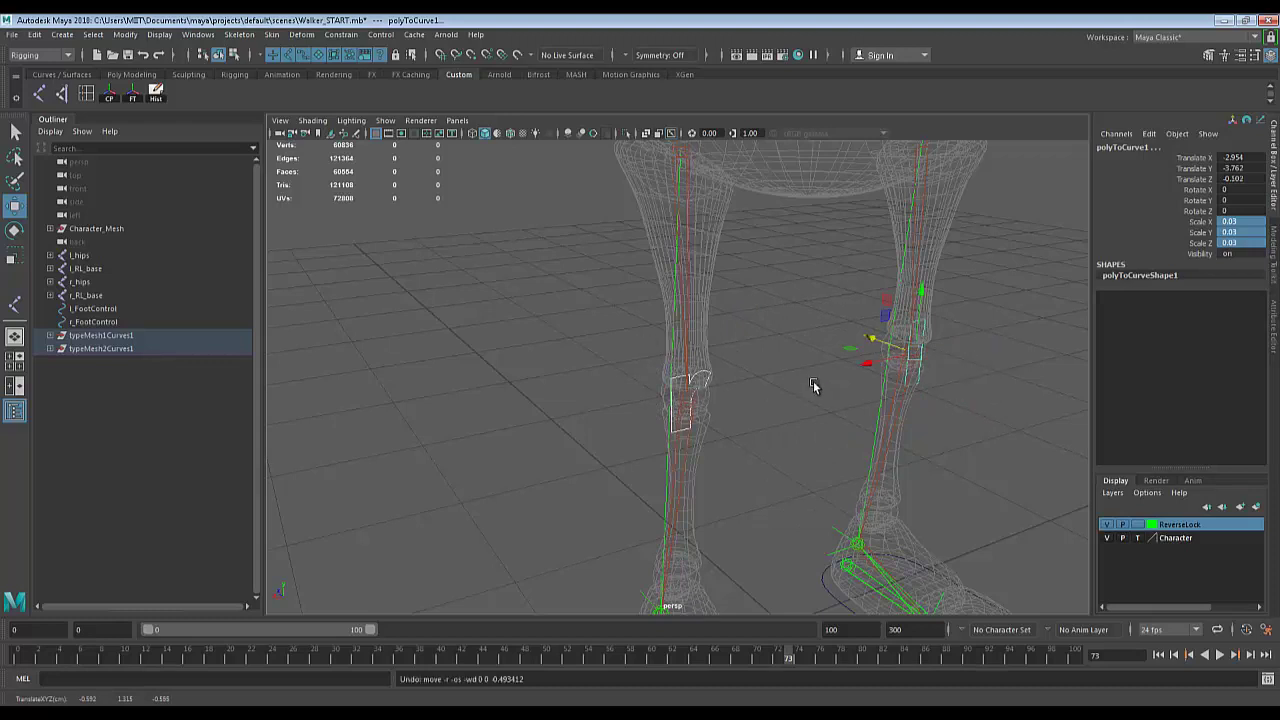
# Move both curves along Z in front of the knees, bringing the l curve's Translate Z to about -1.12.
pyautogui.moveTo(810, 372); pyautogui.dragTo(888, 410)
pyautogui.scroll(-4, 743, 381)
pyautogui.keyDown('alt'); pyautogui.moveTo(888, 410); pyautogui.dragTo(795, 421, button='middle'); pyautogui.keyUp('alt')
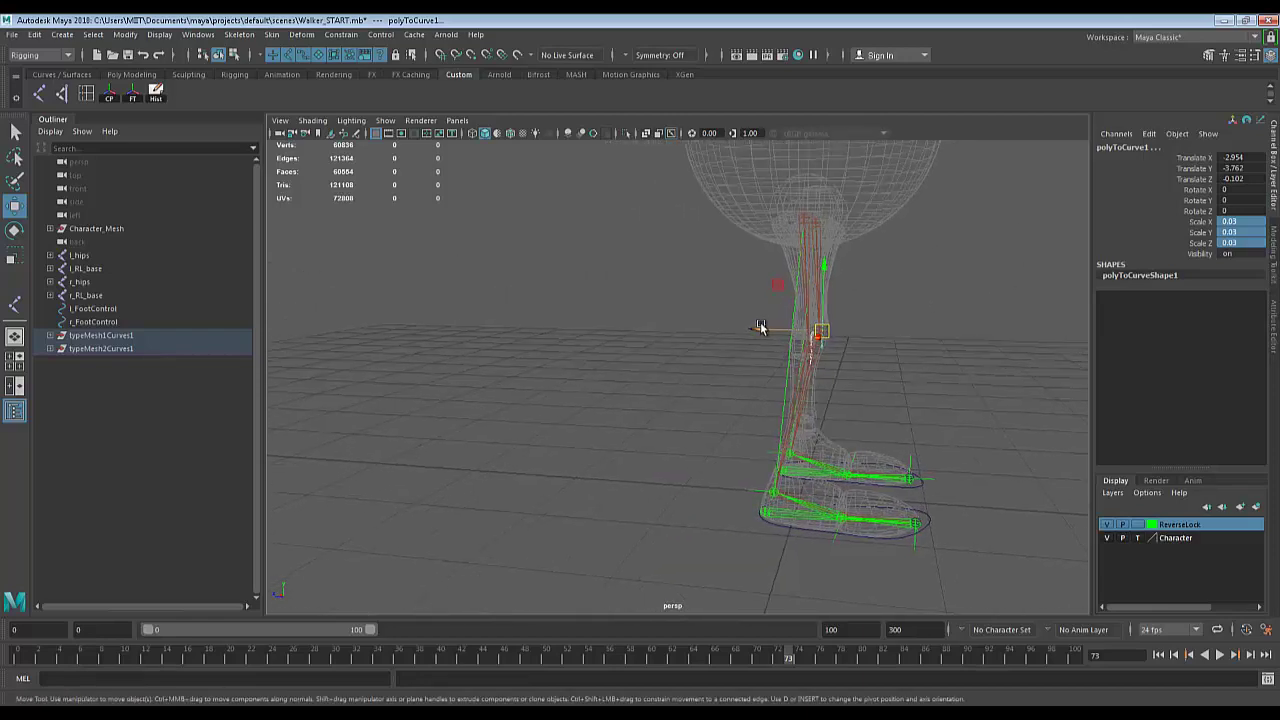
pyautogui.moveTo(763, 331); pyautogui.dragTo(871, 352)
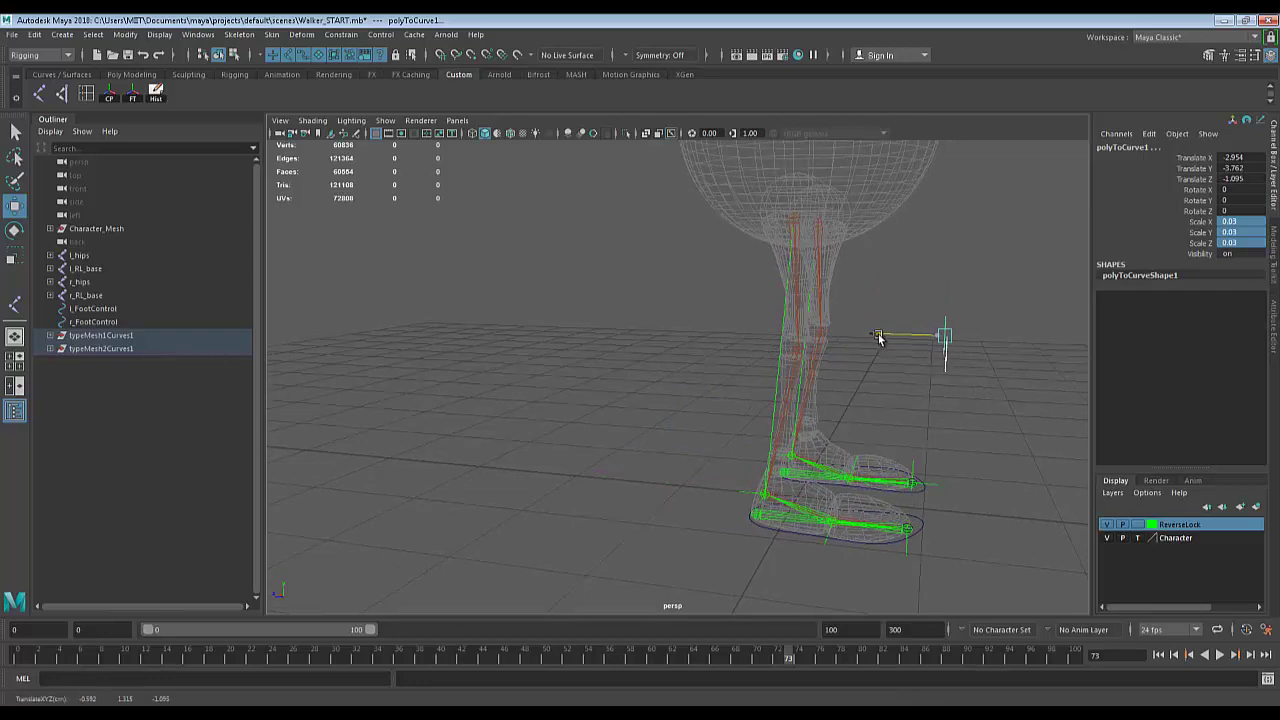
pyautogui.click(962, 455)
pyautogui.keyDown('alt'); pyautogui.moveTo(965, 455); pyautogui.dragTo(725, 415); pyautogui.keyUp('alt')
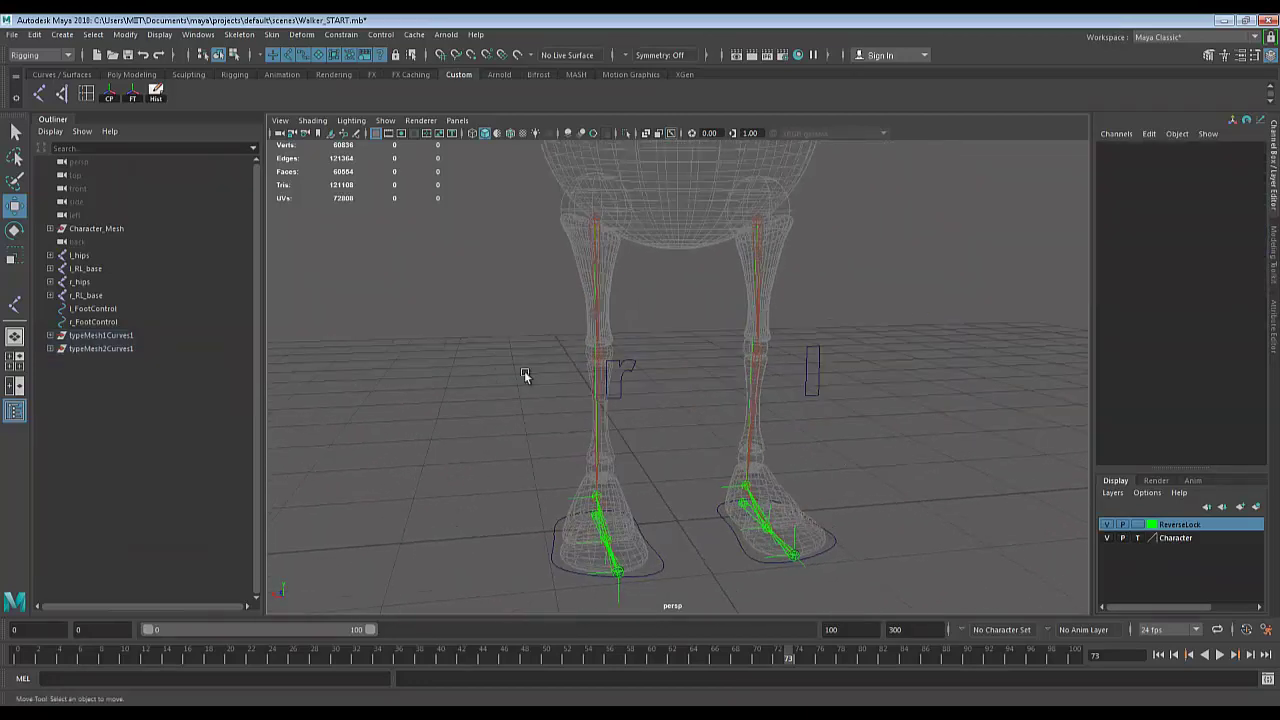
pyautogui.keyDown('alt'); pyautogui.moveTo(762, 346); pyautogui.dragTo(603, 415); pyautogui.keyUp('alt')
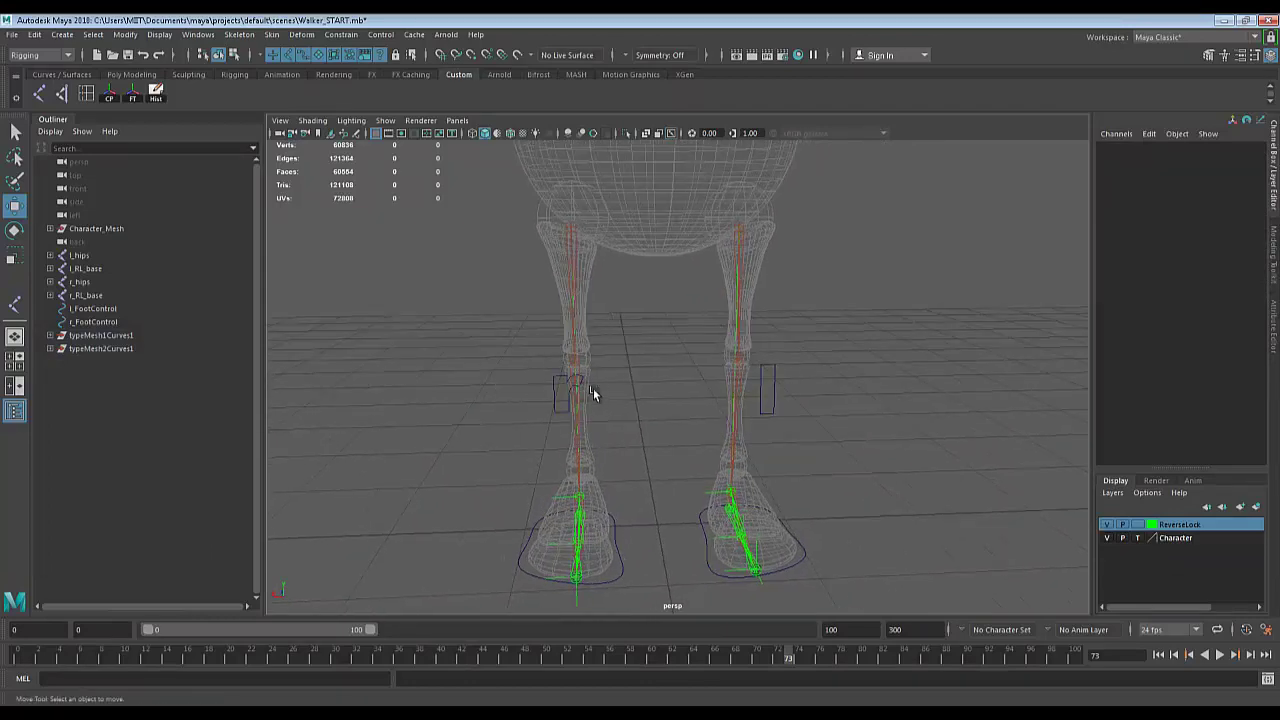
pyautogui.keyDown('alt'); pyautogui.moveTo(742, 435); pyautogui.dragTo(717, 366); pyautogui.keyUp('alt')
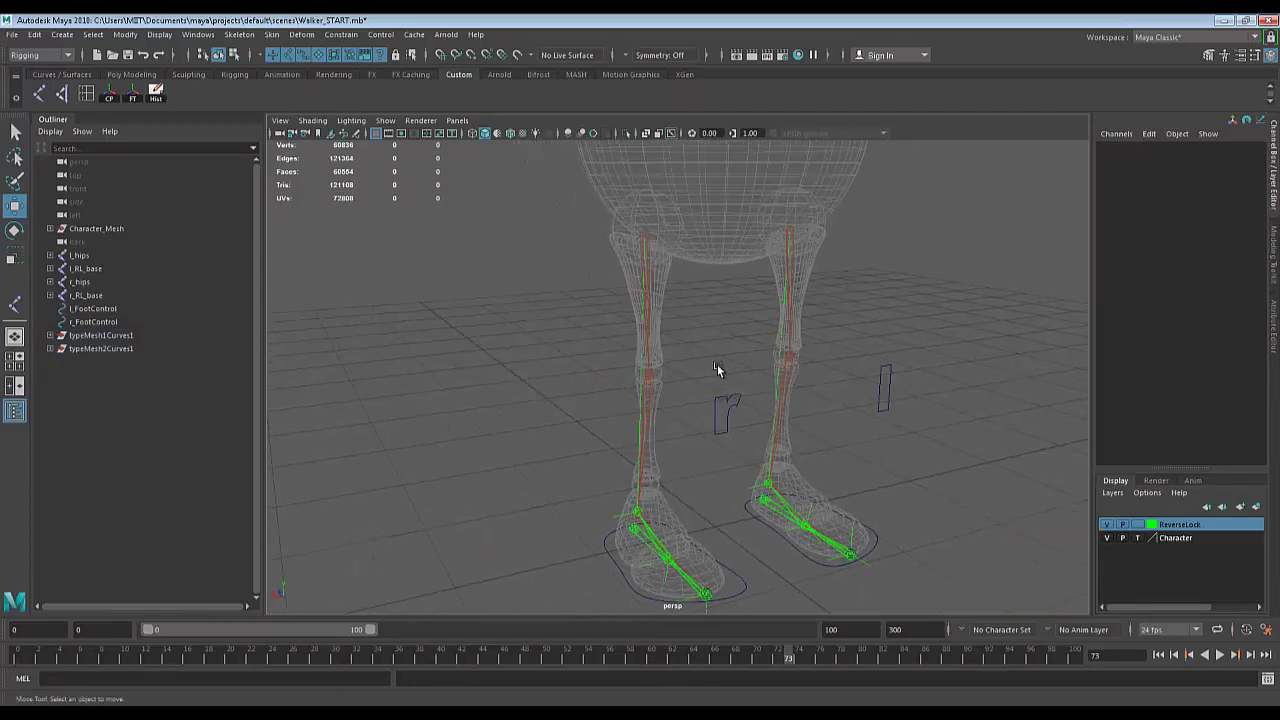
# Freeze the transformations of both the r and l knee curves.
pyautogui.click(726, 414)
pyautogui.keyDown('shift'); pyautogui.click(870, 380); pyautogui.keyUp('shift')
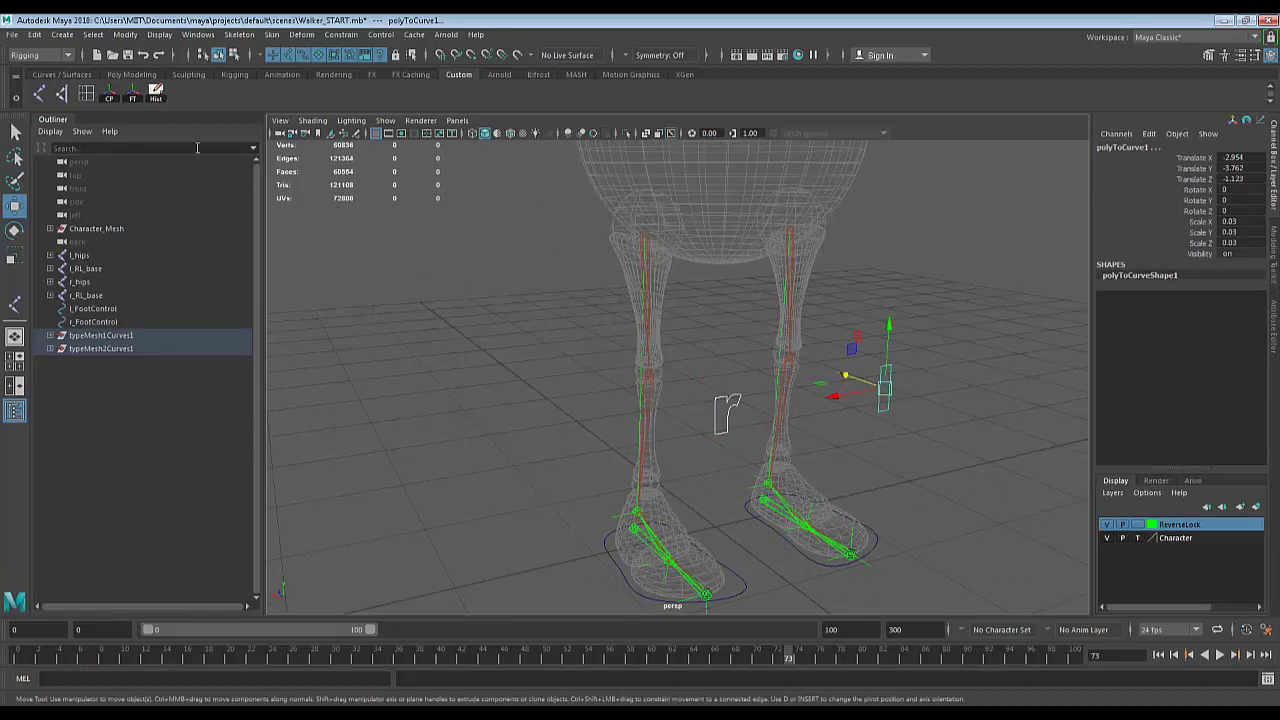
pyautogui.click(134, 99)
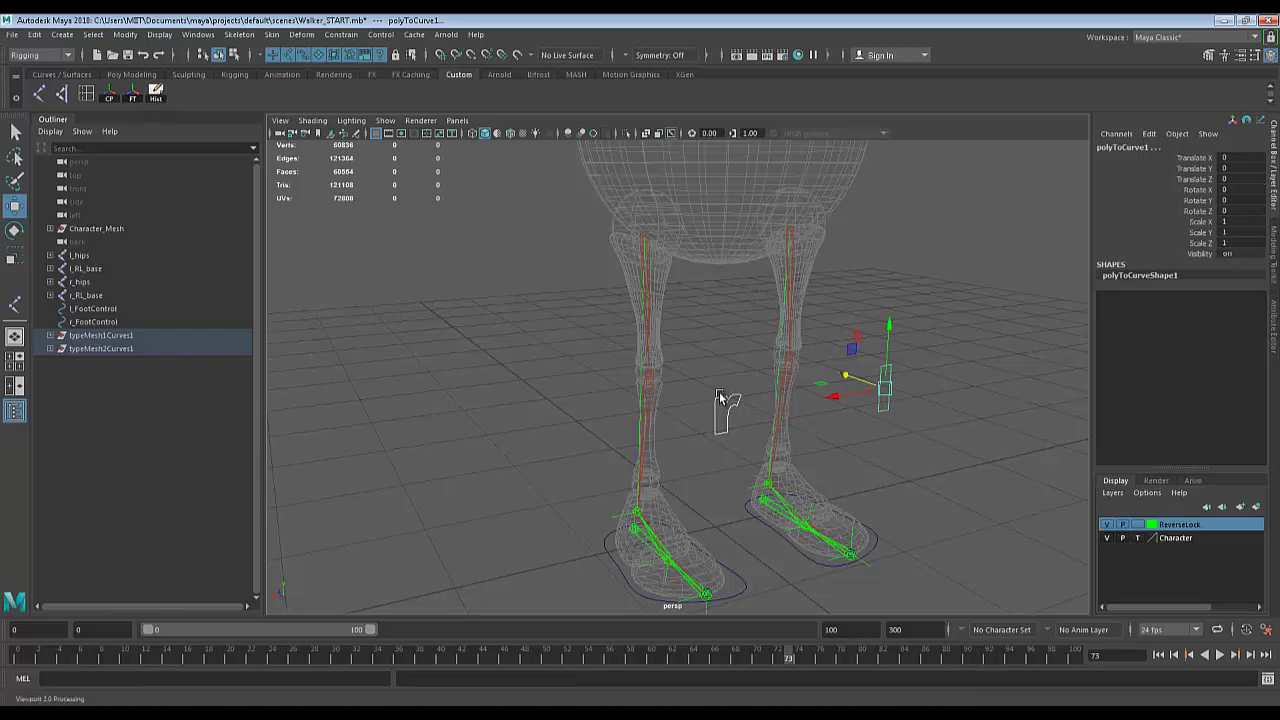
# Rename the r curve as r_kneeControl.
pyautogui.click(723, 397)
pyautogui.click(724, 398)
pyautogui.doubleClick(1140, 147)
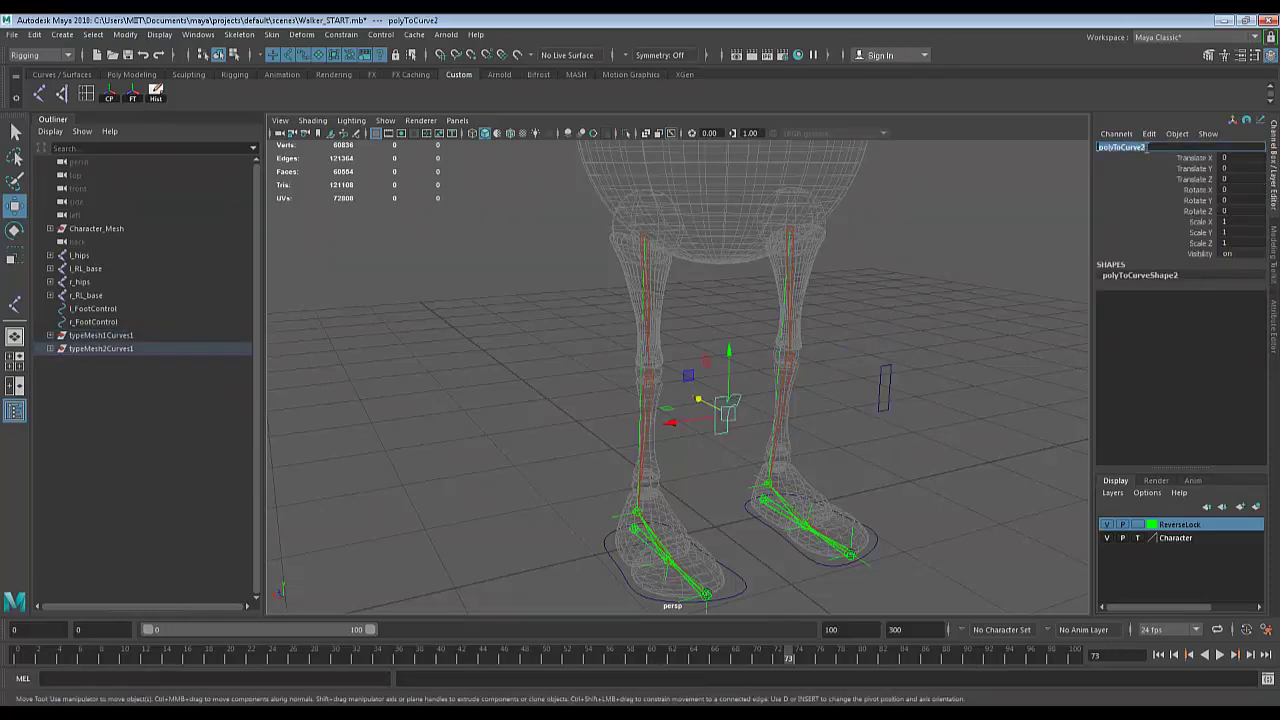
pyautogui.press('BackSpace')
pyautogui.write('r_kneeControl')
pyautogui.press('Return')
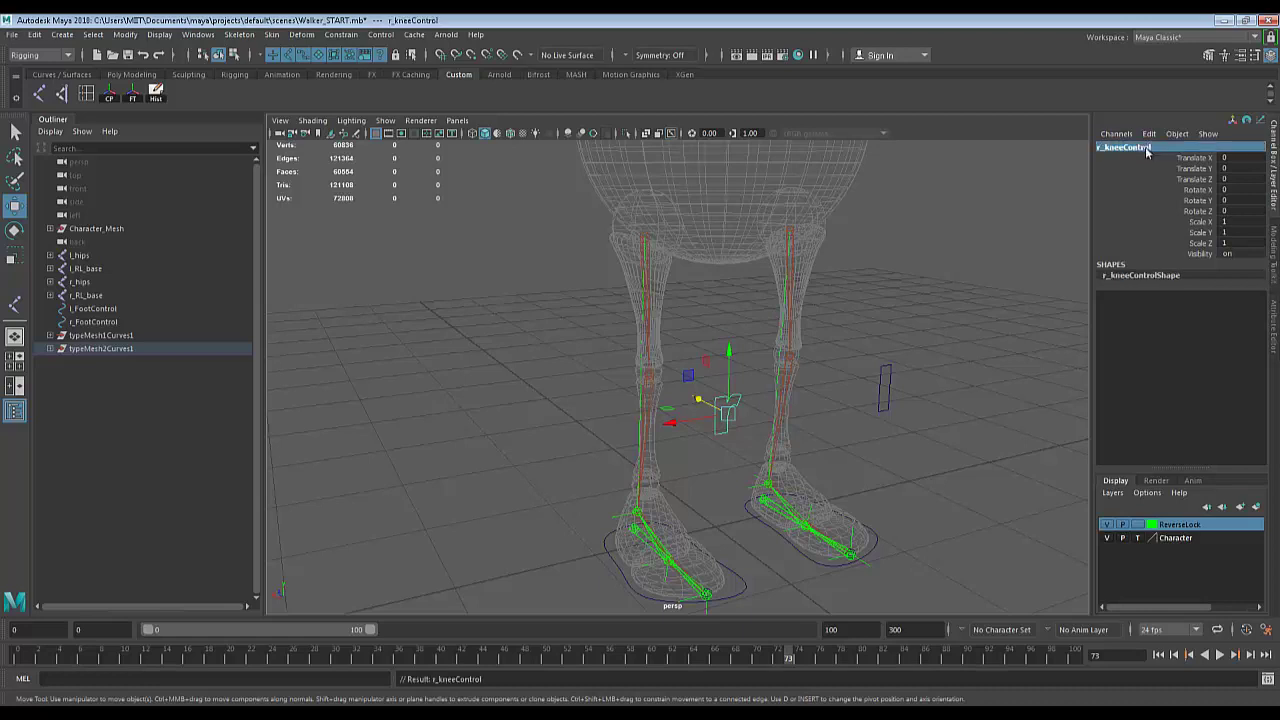
# Copy the r curve's name to the l curve and change its prefix so it reads l_kneeControl.
pyautogui.click(886, 388)
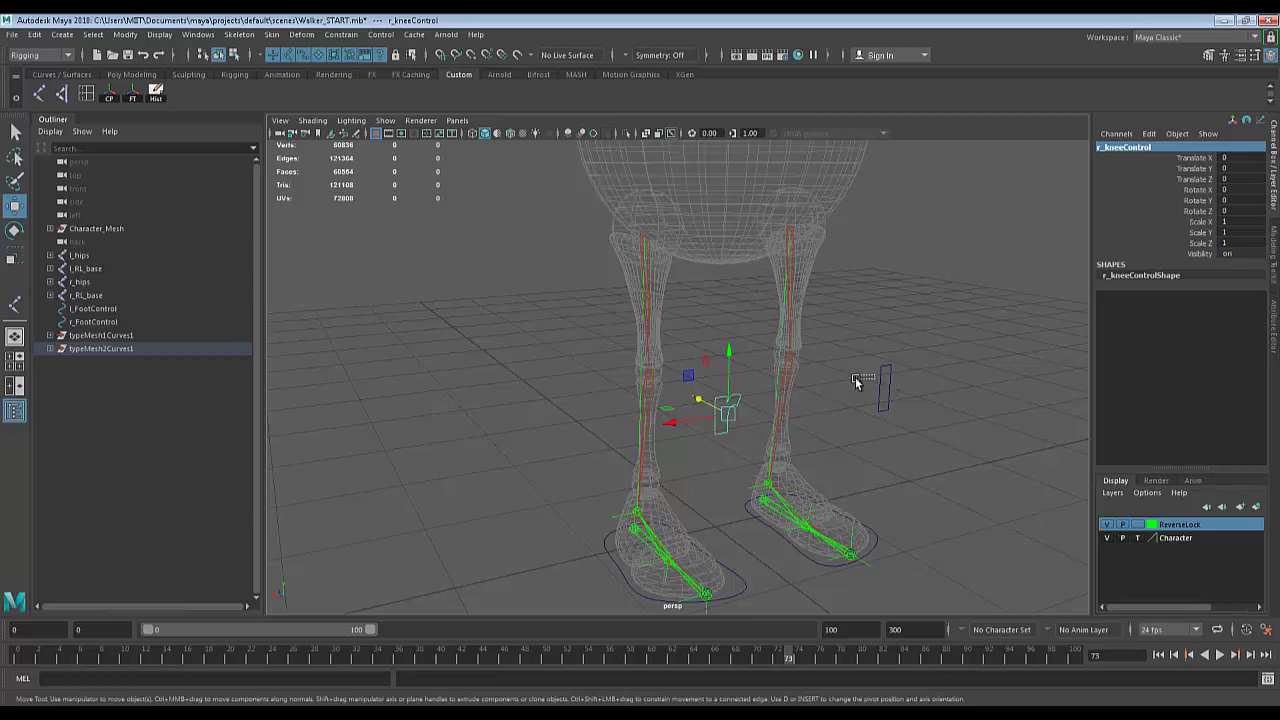
pyautogui.click(1140, 148)
pyautogui.hotkey('ctrl', 'c')
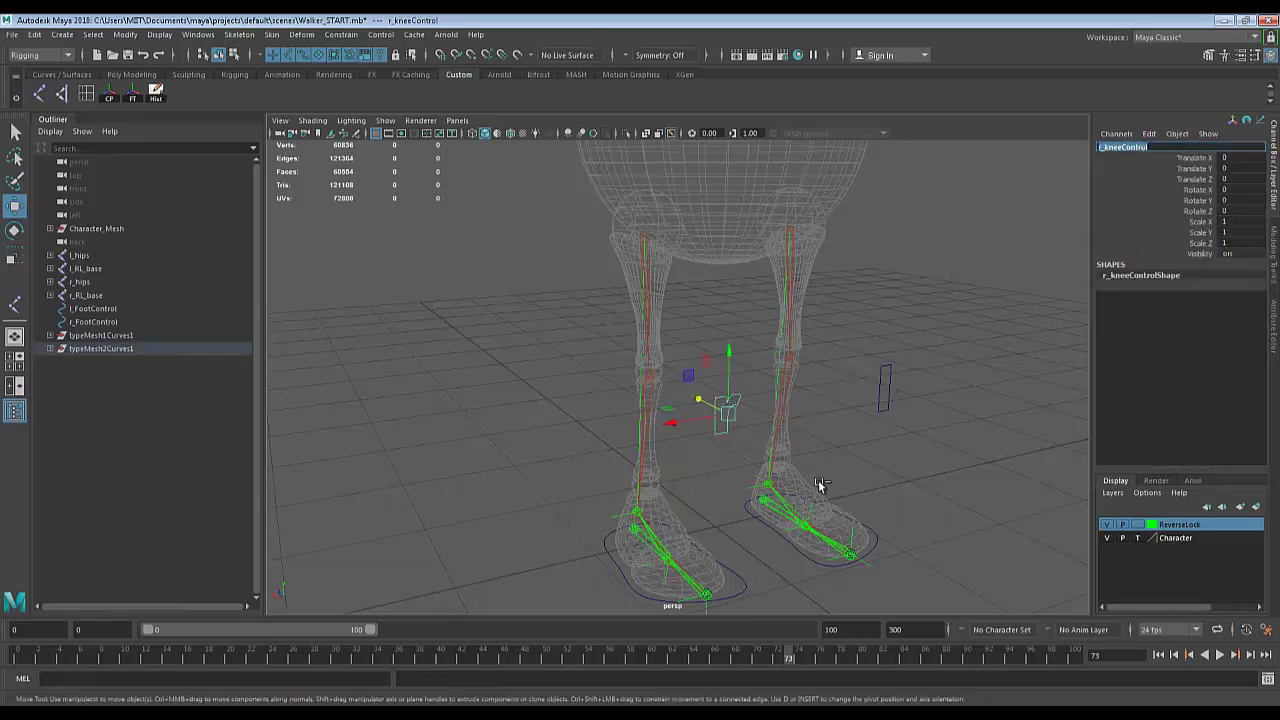
pyautogui.click(885, 390)
pyautogui.click(1137, 147)
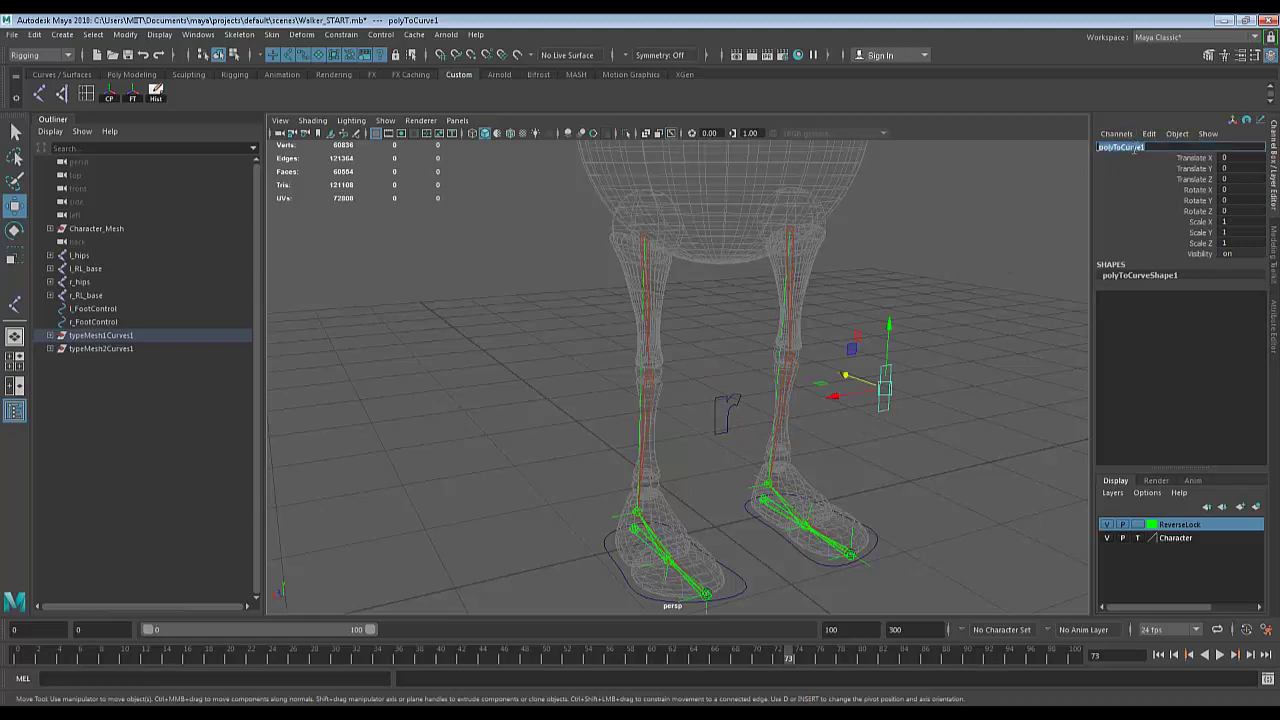
pyautogui.hotkey('ctrl', 'v')
pyautogui.write('l')
pyautogui.press('Return')
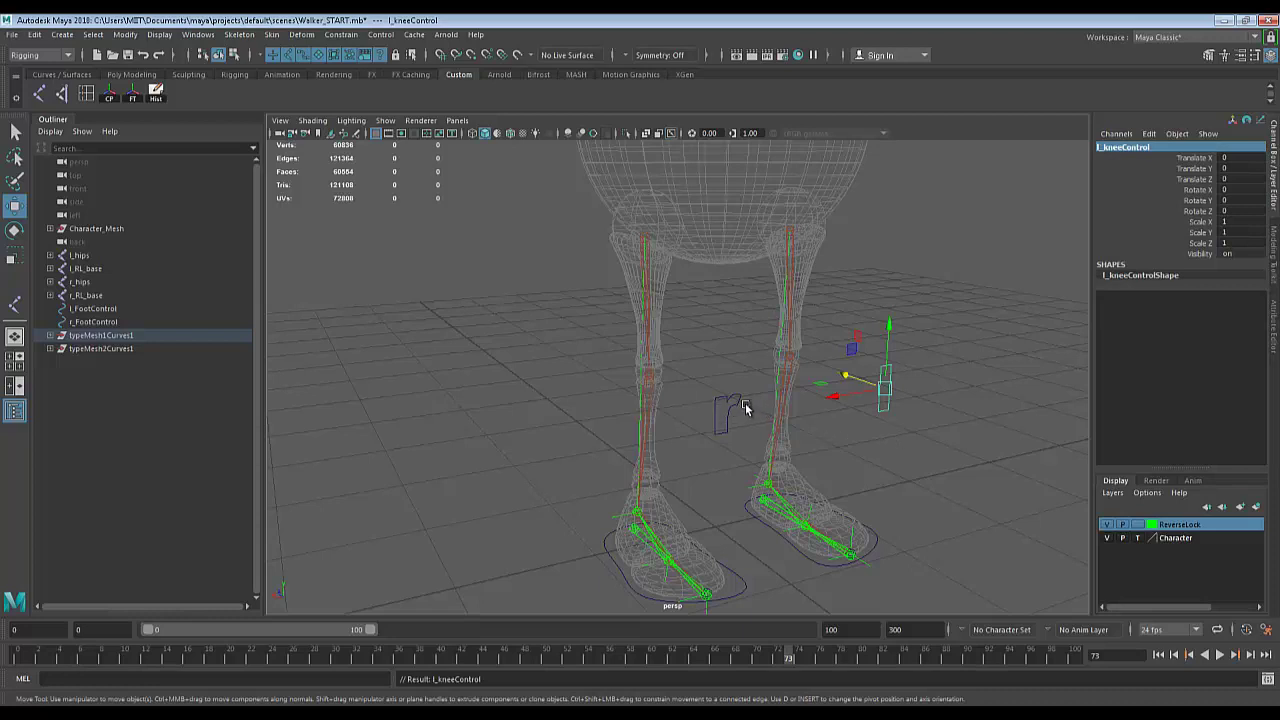
pyautogui.click(745, 408)
pyautogui.click(886, 380)
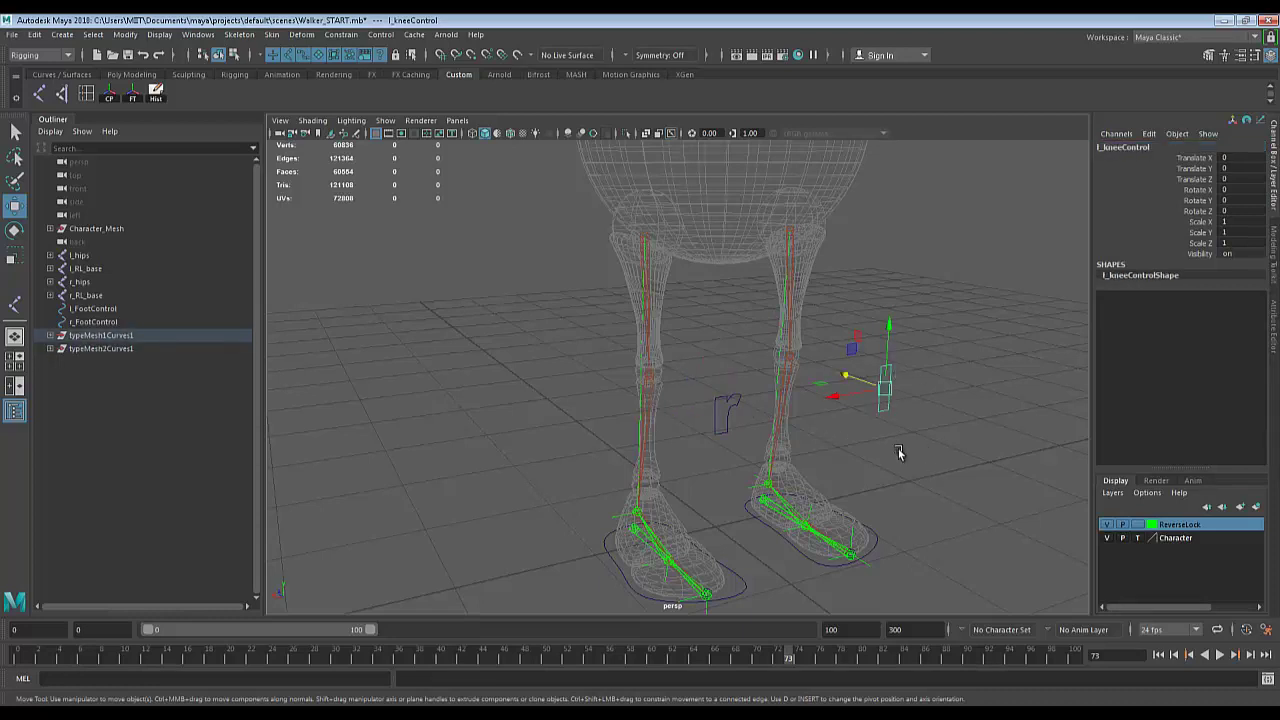
# Parent the l_RL_base reverse-lock joint to the l_FootControl curve.
pyautogui.scroll(-3, 890, 440)
pyautogui.scroll(5, 930, 445)
pyautogui.keyDown('alt'); pyautogui.moveTo(940, 446); pyautogui.dragTo(861, 321); pyautogui.keyUp('alt')
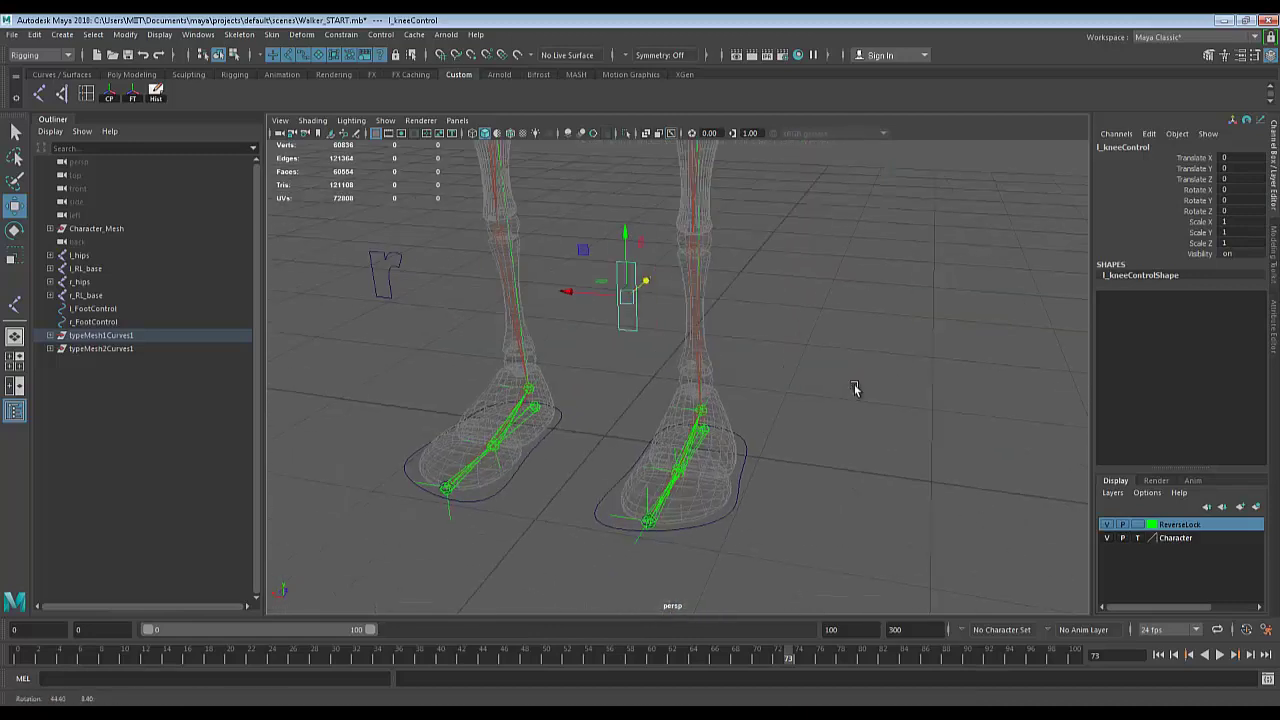
pyautogui.scroll(5, 863, 360)
pyautogui.scroll(-5, 860, 366)
pyautogui.keyDown('alt'); pyautogui.moveTo(802, 386); pyautogui.dragTo(737, 464); pyautogui.keyUp('alt')
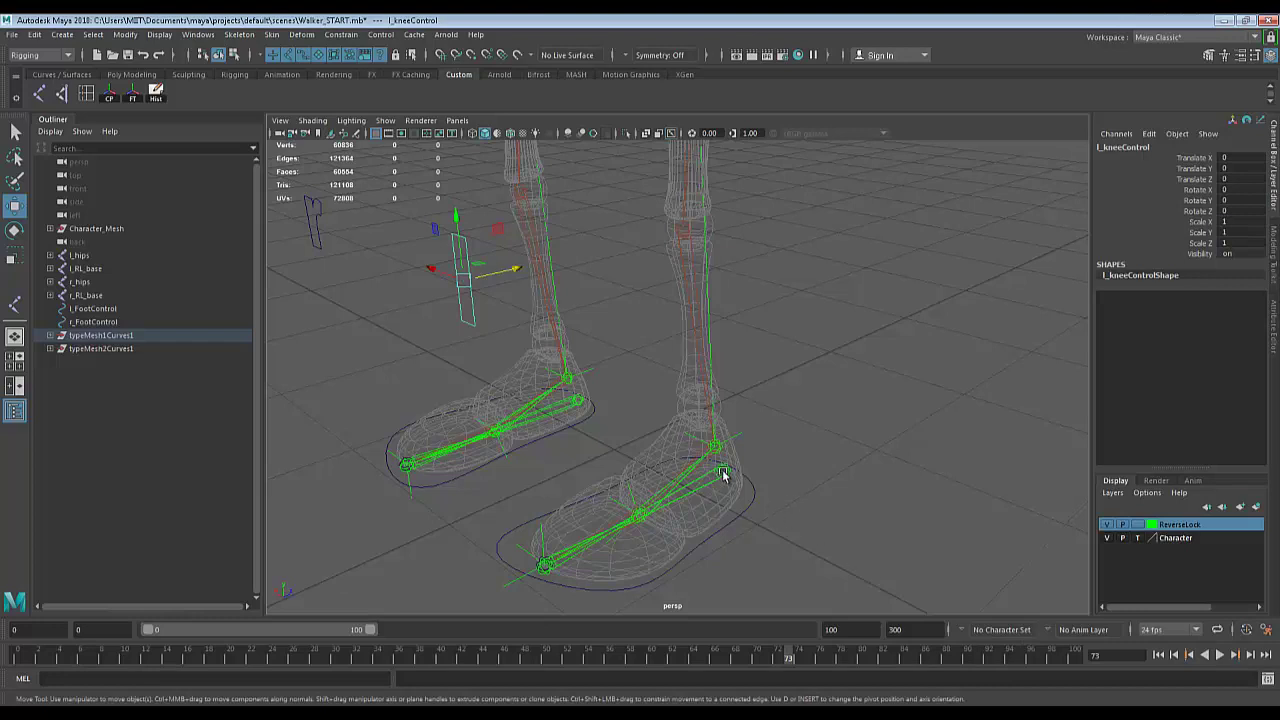
pyautogui.moveTo(748, 471)
pyautogui.keyDown('alt'); pyautogui.mouseDown()
pyautogui.moveTo(603, 449)
pyautogui.moveTo(660, 449)
pyautogui.moveTo(743, 492)
pyautogui.mouseUp(); pyautogui.keyUp('alt')
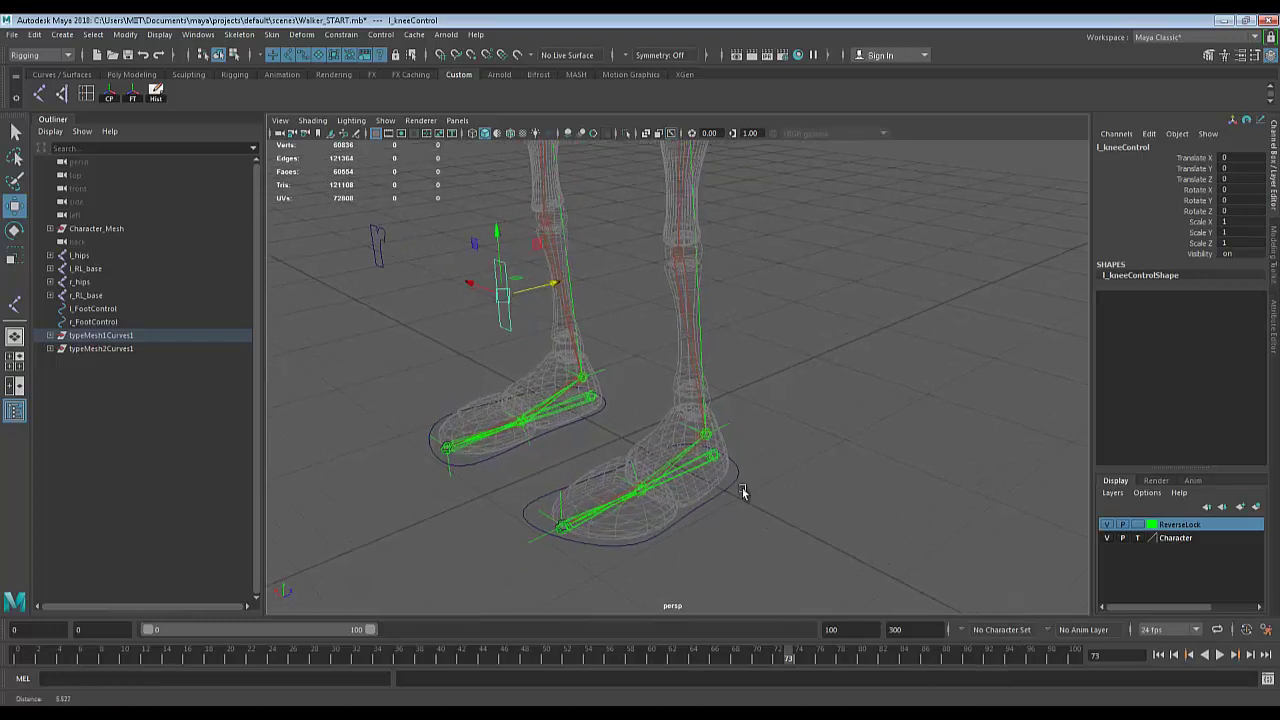
pyautogui.scroll(2, 740, 493)
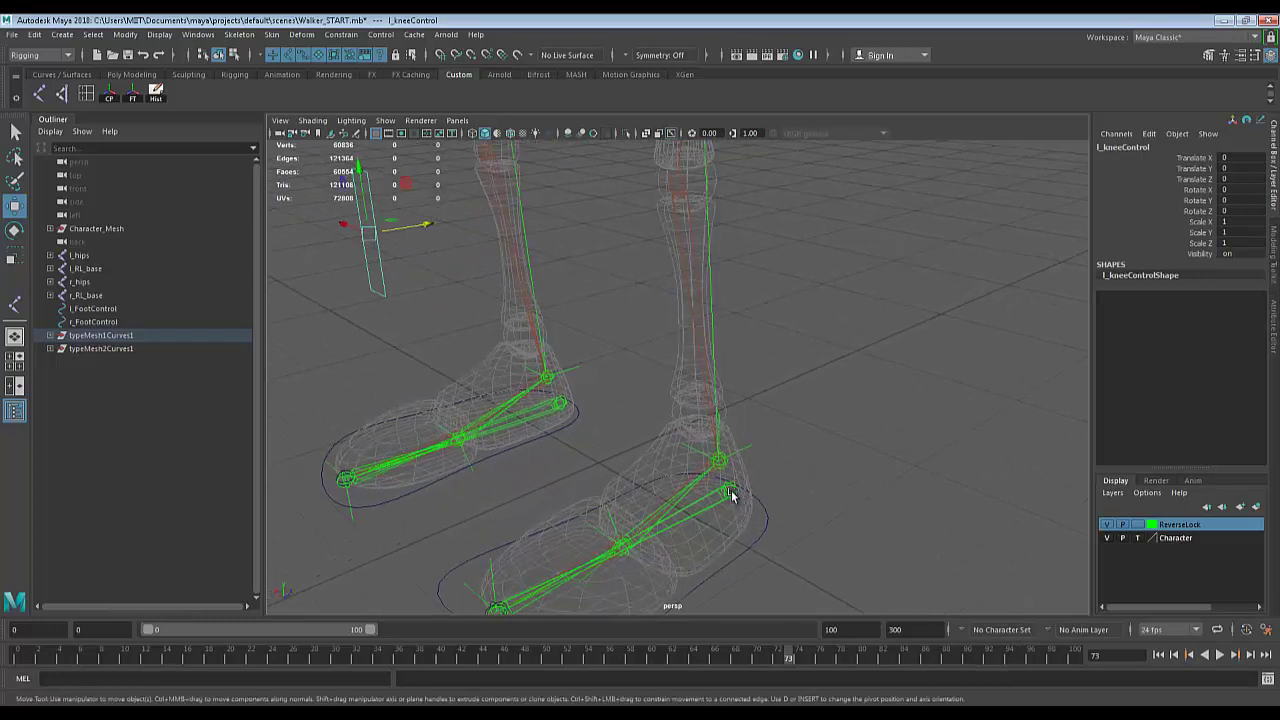
pyautogui.click(731, 496)
pyautogui.keyDown('alt'); pyautogui.moveTo(909, 537); pyautogui.dragTo(773, 554); pyautogui.keyUp('alt')
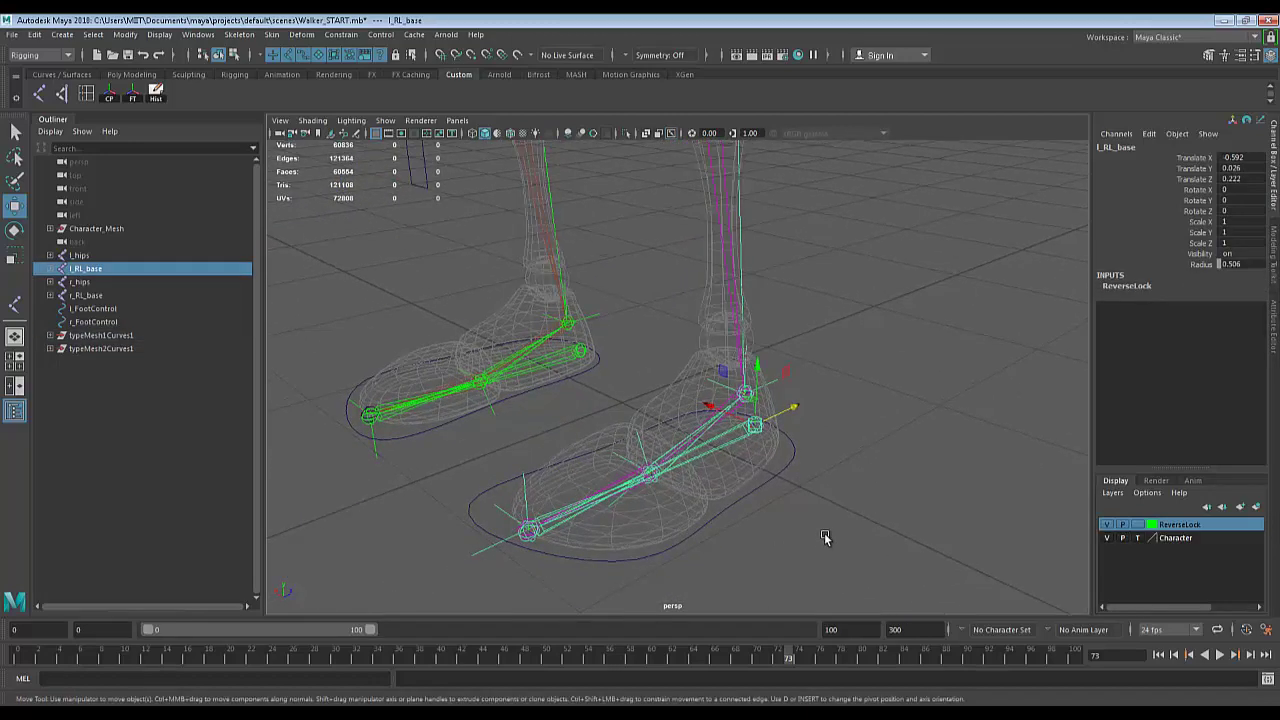
pyautogui.press('q')
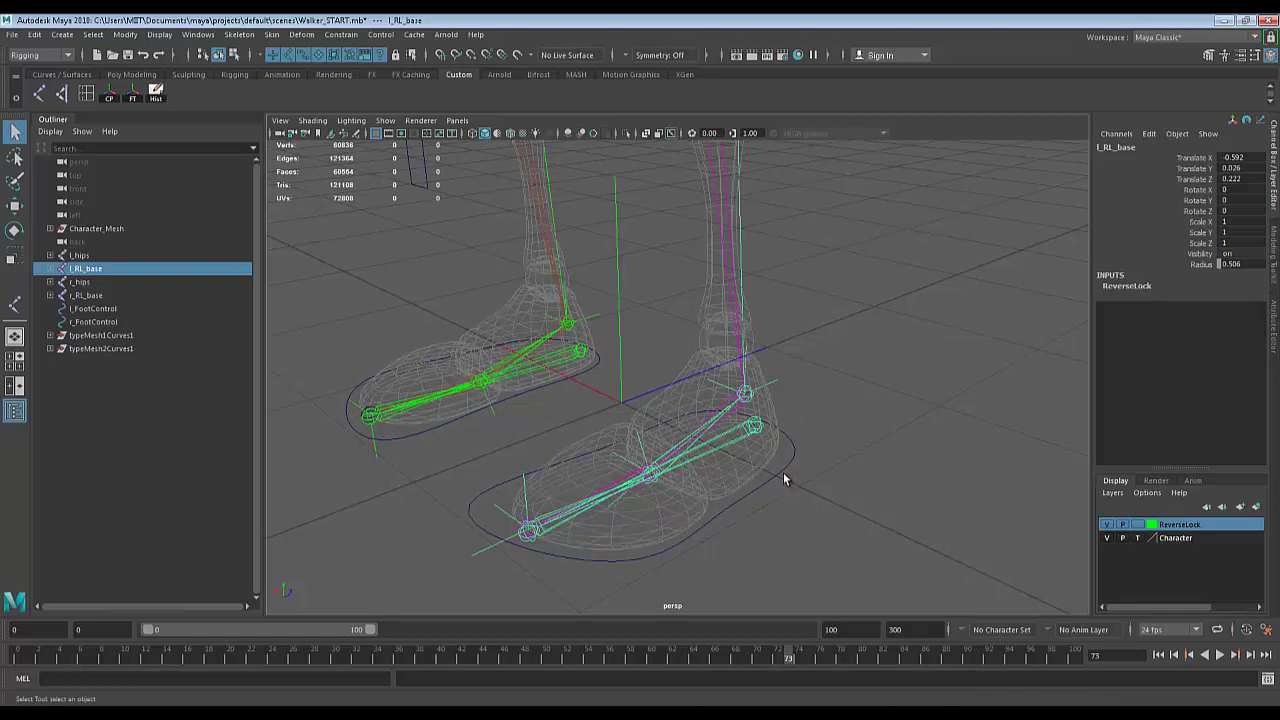
pyautogui.keyDown('shift'); pyautogui.click(780, 468); pyautogui.keyUp('shift')
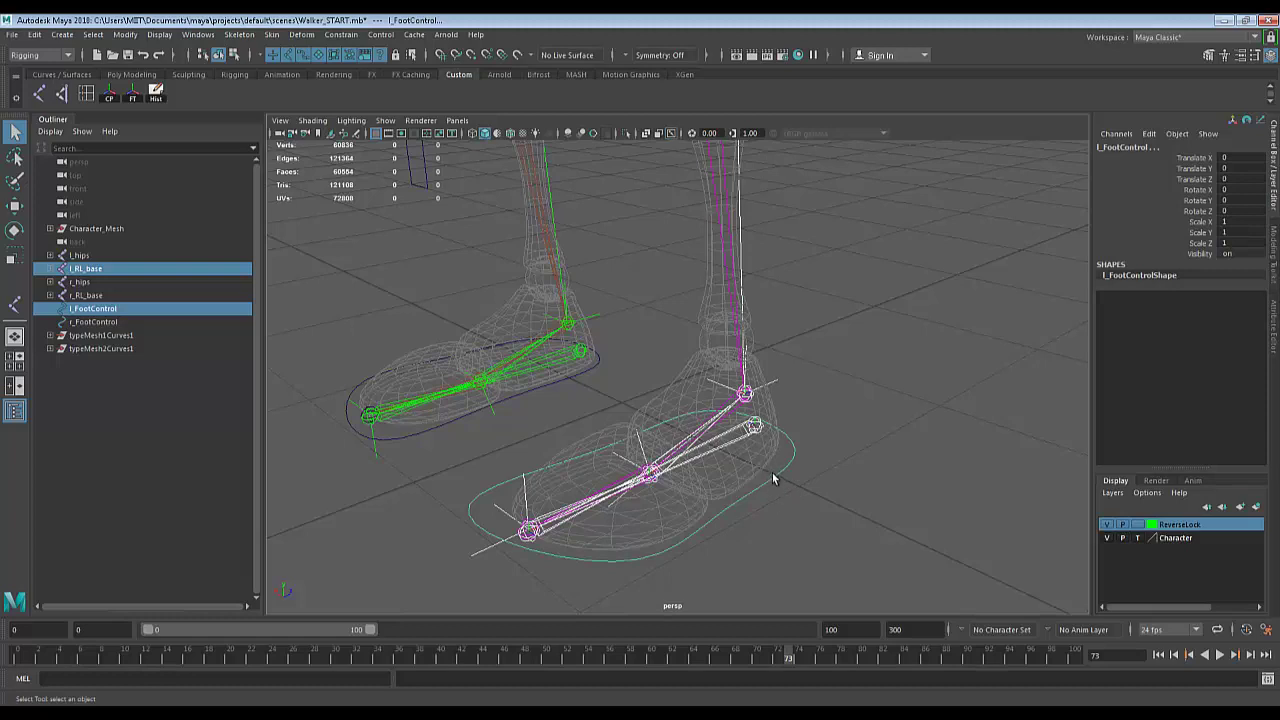
pyautogui.press('p')
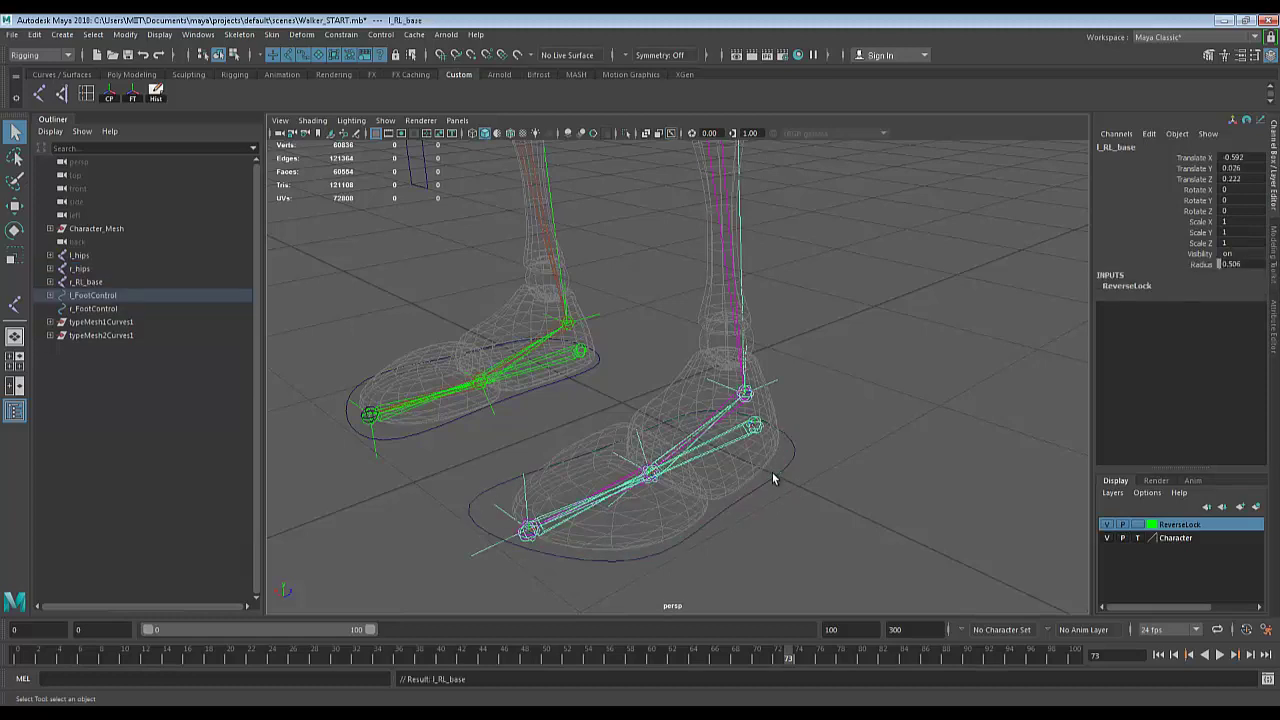
# Parent the r_RL_base reverse-lock joint to the r_FootControl curve.
pyautogui.click(579, 356)
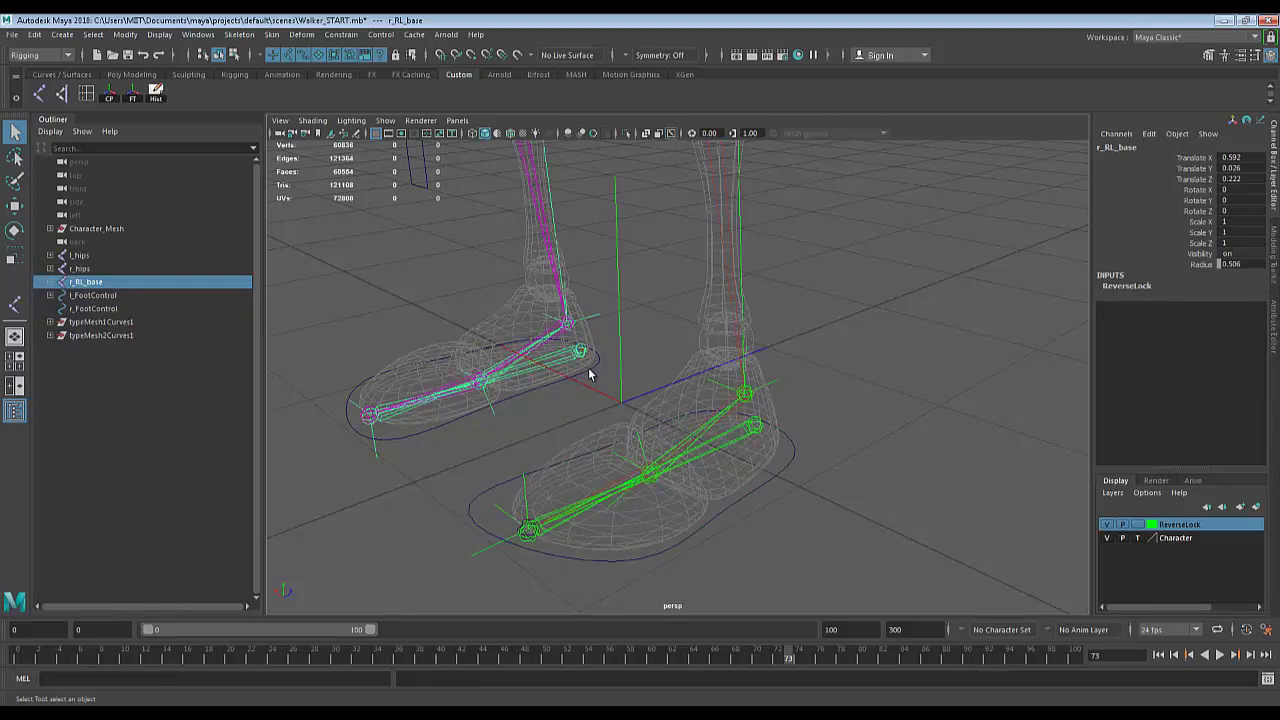
pyautogui.keyDown('shift'); pyautogui.click(589, 374); pyautogui.keyUp('shift')
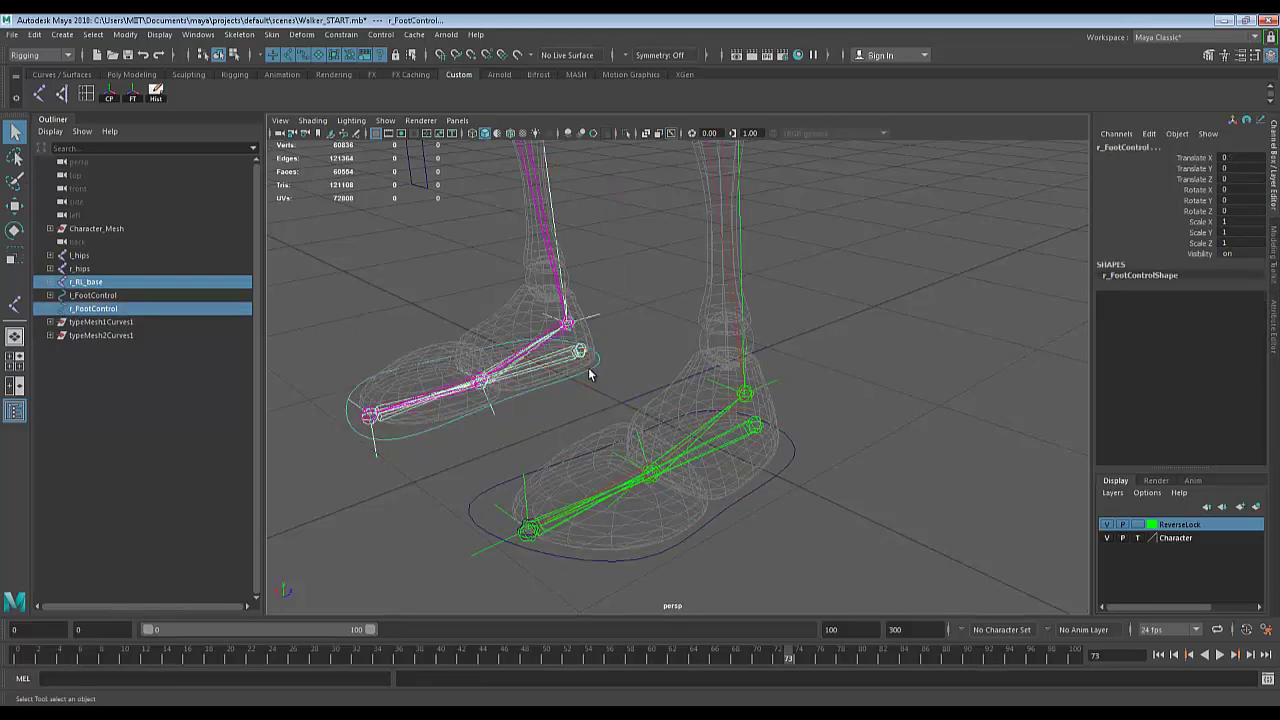
pyautogui.press('p')
# Test the left foot rig by raising l_FootControl to a Translate Y of about 0.48 and rotating it freely.
pyautogui.scroll(-5, 697, 433)
pyautogui.click(712, 437)
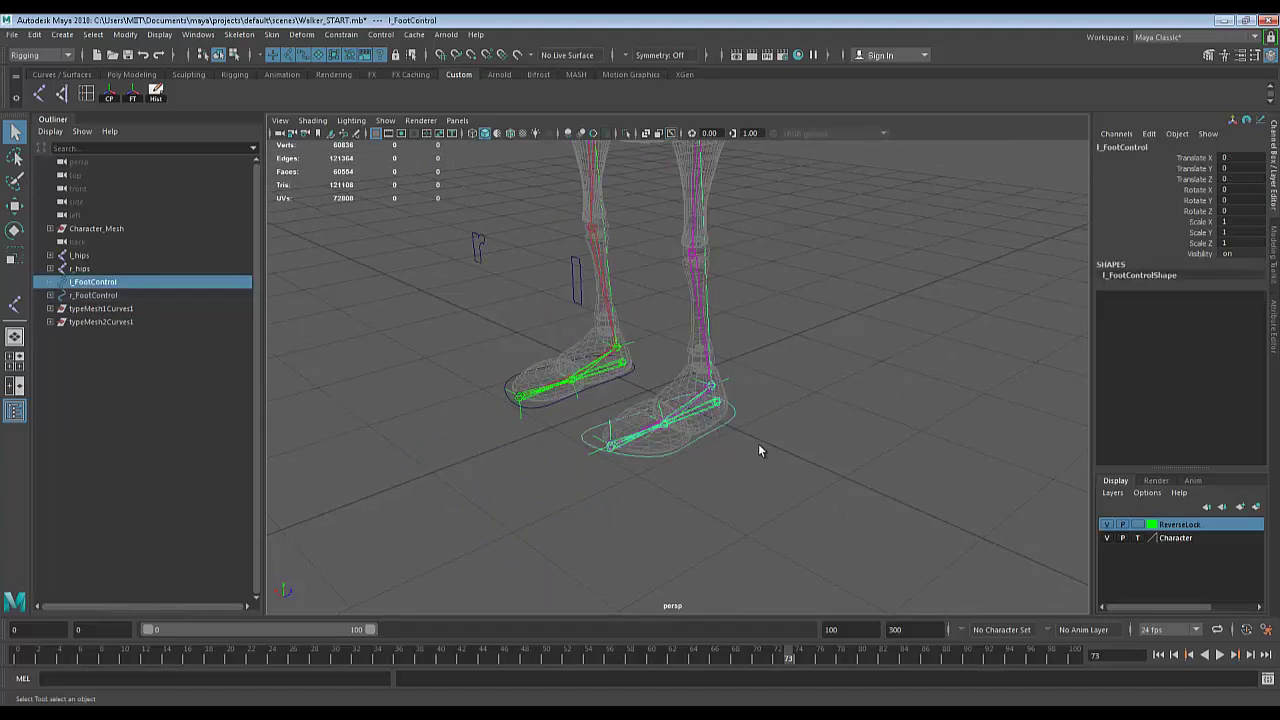
pyautogui.keyDown('alt'); pyautogui.moveTo(758, 443); pyautogui.dragTo(800, 457); pyautogui.keyUp('alt')
pyautogui.press('w')
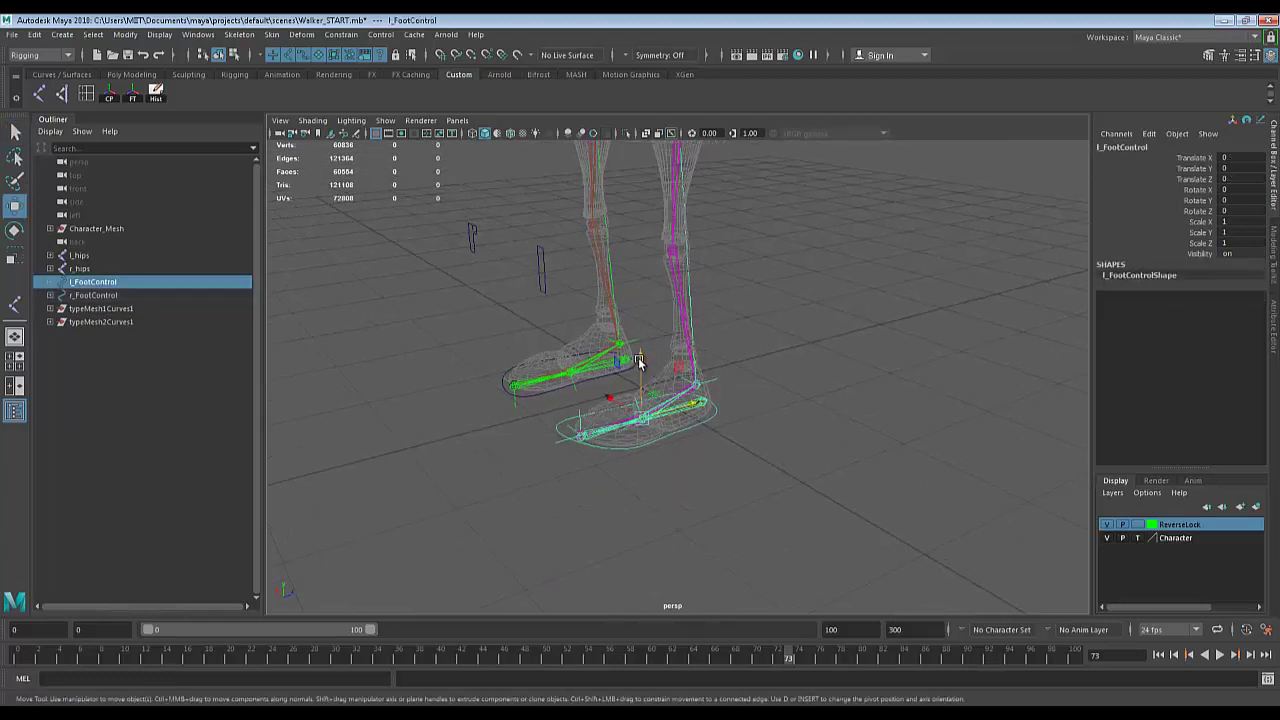
pyautogui.moveTo(640, 362); pyautogui.dragTo(751, 414)
pyautogui.press('e')
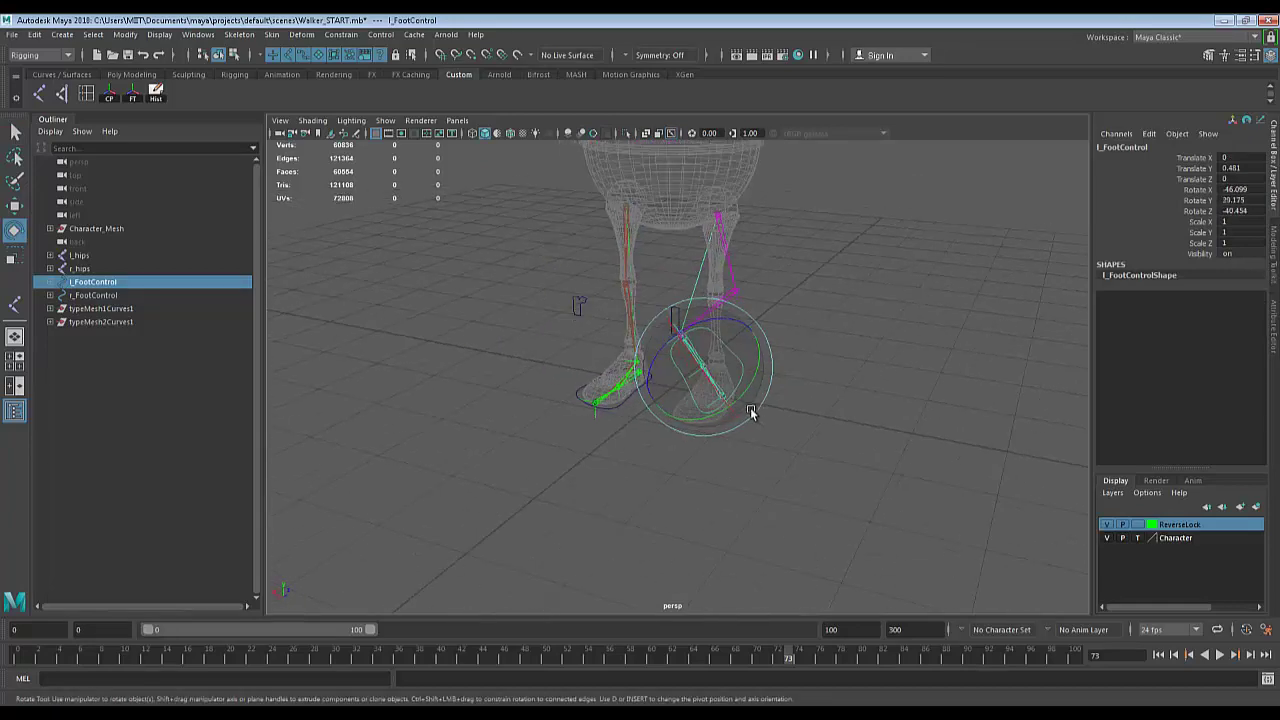
pyautogui.hotkey('ctrl', 'z')
pyautogui.moveTo(735, 363)
pyautogui.mouseDown()
pyautogui.moveTo(720, 400)
pyautogui.moveTo(735, 366)
pyautogui.moveTo(723, 354)
pyautogui.moveTo(706, 380)
pyautogui.moveTo(749, 354)
pyautogui.moveTo(745, 365)
pyautogui.mouseUp()
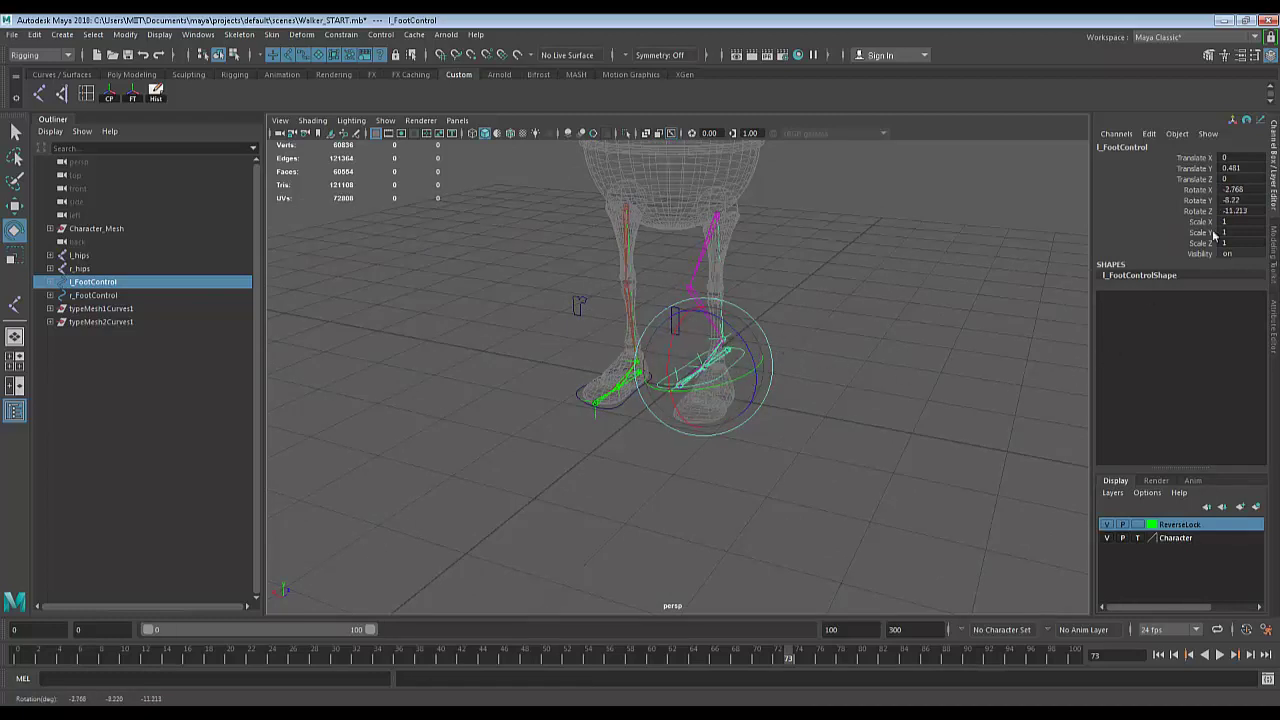
# Reset all translate and rotate values of l_FootControl to 0.
pyautogui.moveTo(1234, 211); pyautogui.dragTo(1221, 157)
pyautogui.write('0')
pyautogui.press('Return')
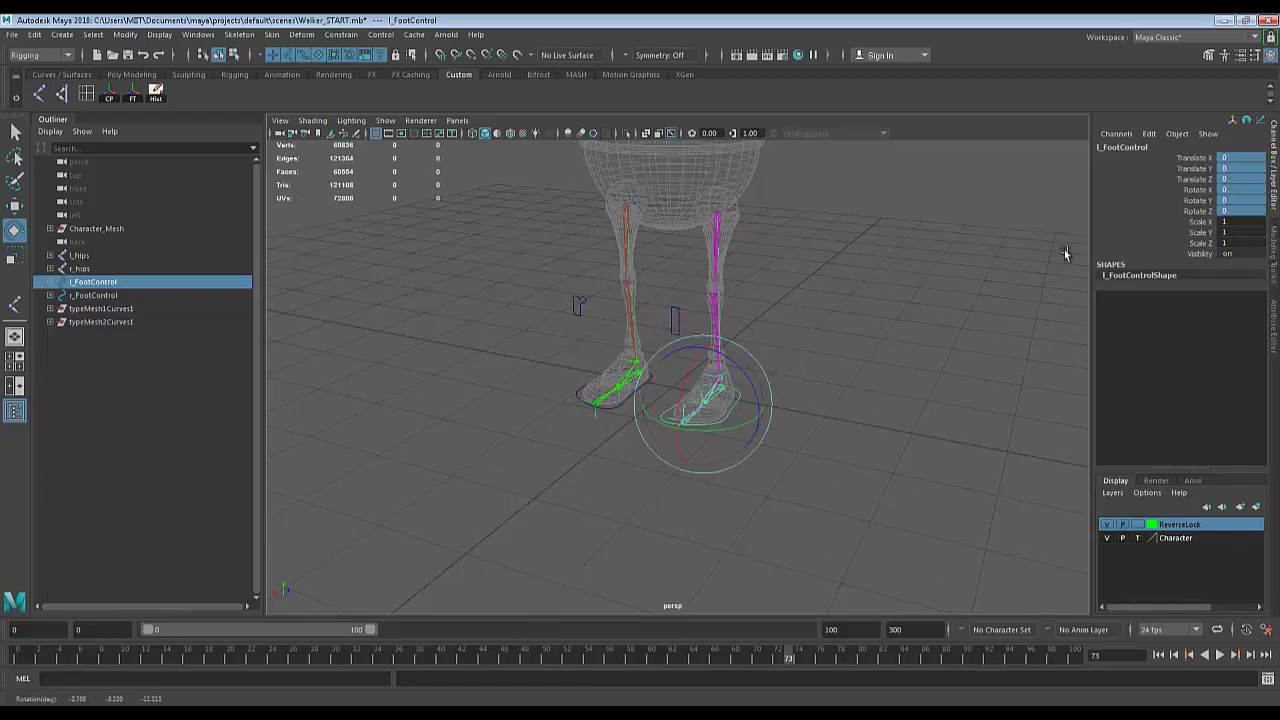
# Test the right foot rig by raising r_FootControl about 0.23 in Y and rotating it, and undo both changes.
pyautogui.keyDown('alt'); pyautogui.moveTo(558, 427); pyautogui.dragTo(600, 399); pyautogui.keyUp('alt')
pyautogui.press('q')
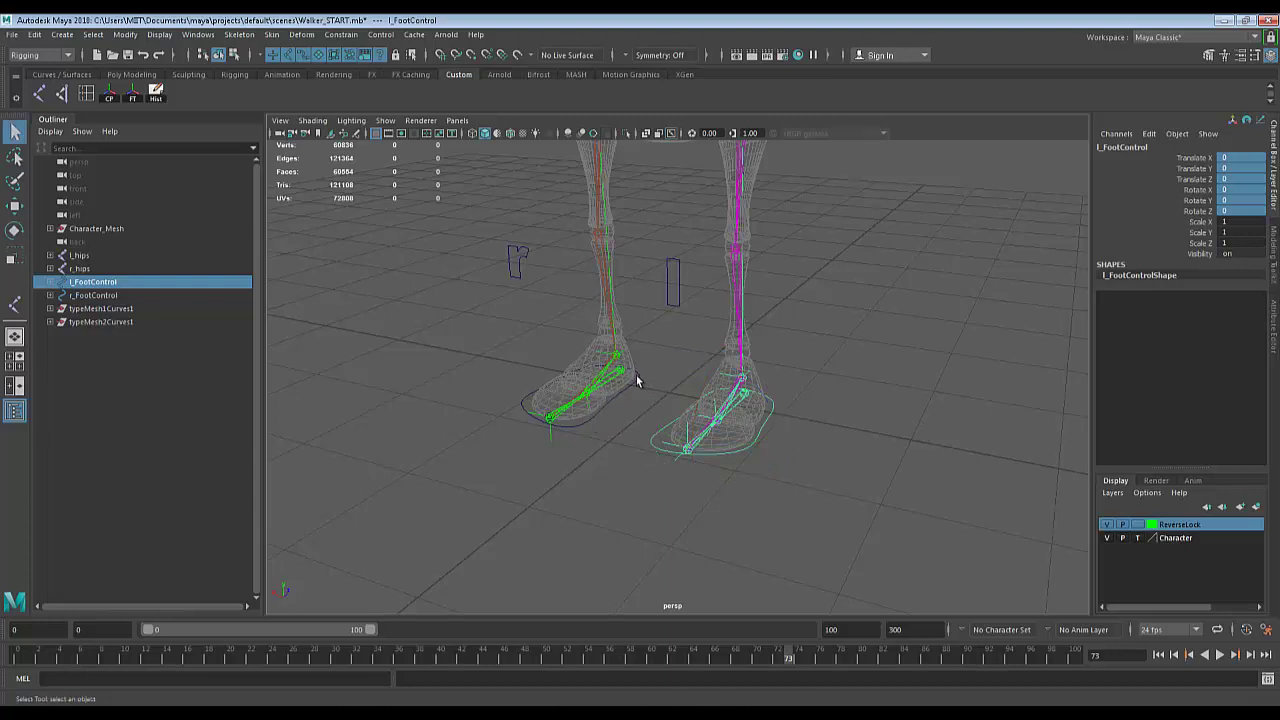
pyautogui.click(636, 380)
pyautogui.press('w')
pyautogui.moveTo(583, 348); pyautogui.dragTo(552, 324)
pyautogui.press('e')
pyautogui.hotkey('ctrl', 'z')
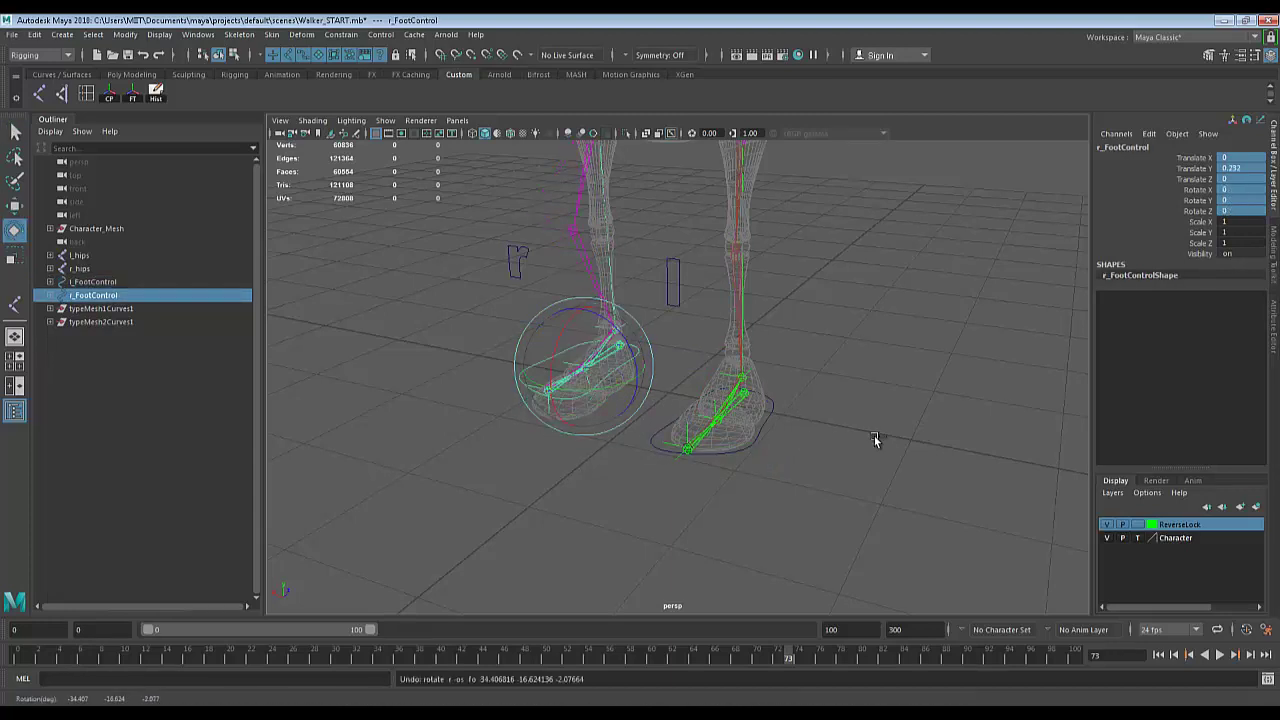
pyautogui.hotkey('ctrl', 'z')
# Examine the legs and the placement of the knee control curves from several angles, with r_kneeControl selected.
pyautogui.scroll(-5, 881, 438)
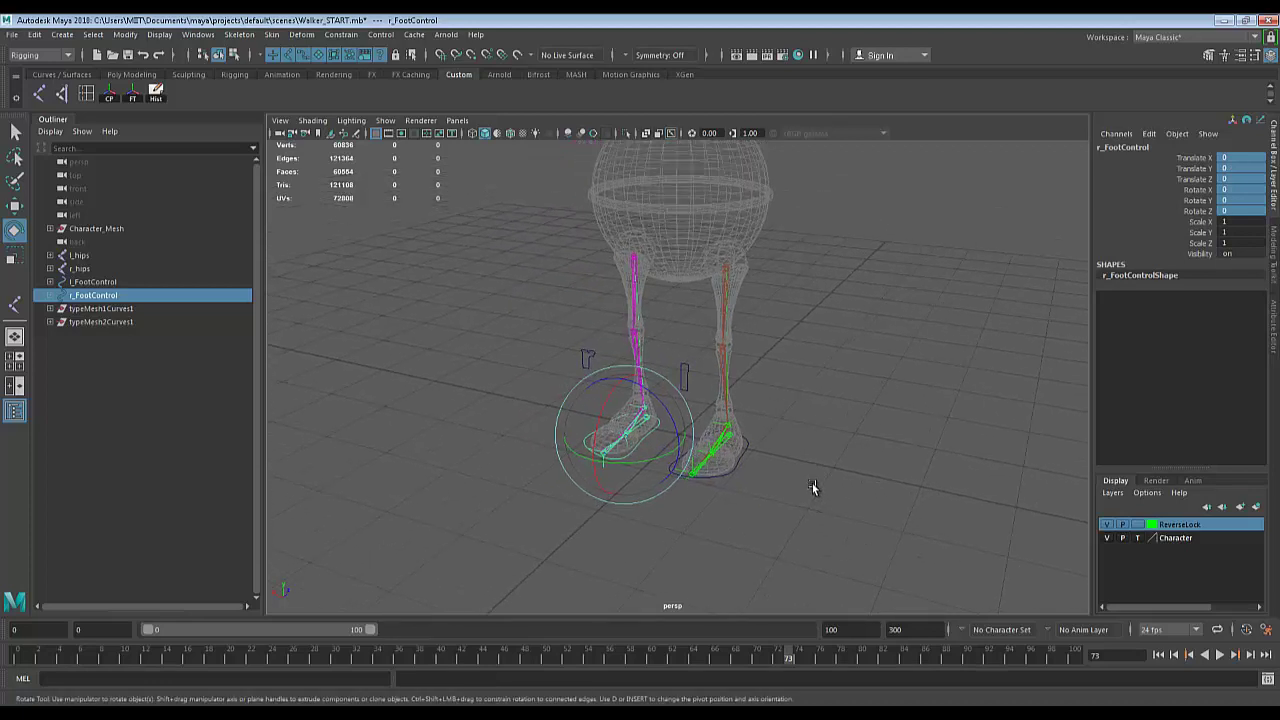
pyautogui.keyDown('alt'); pyautogui.moveTo(812, 483); pyautogui.dragTo(837, 506); pyautogui.keyUp('alt')
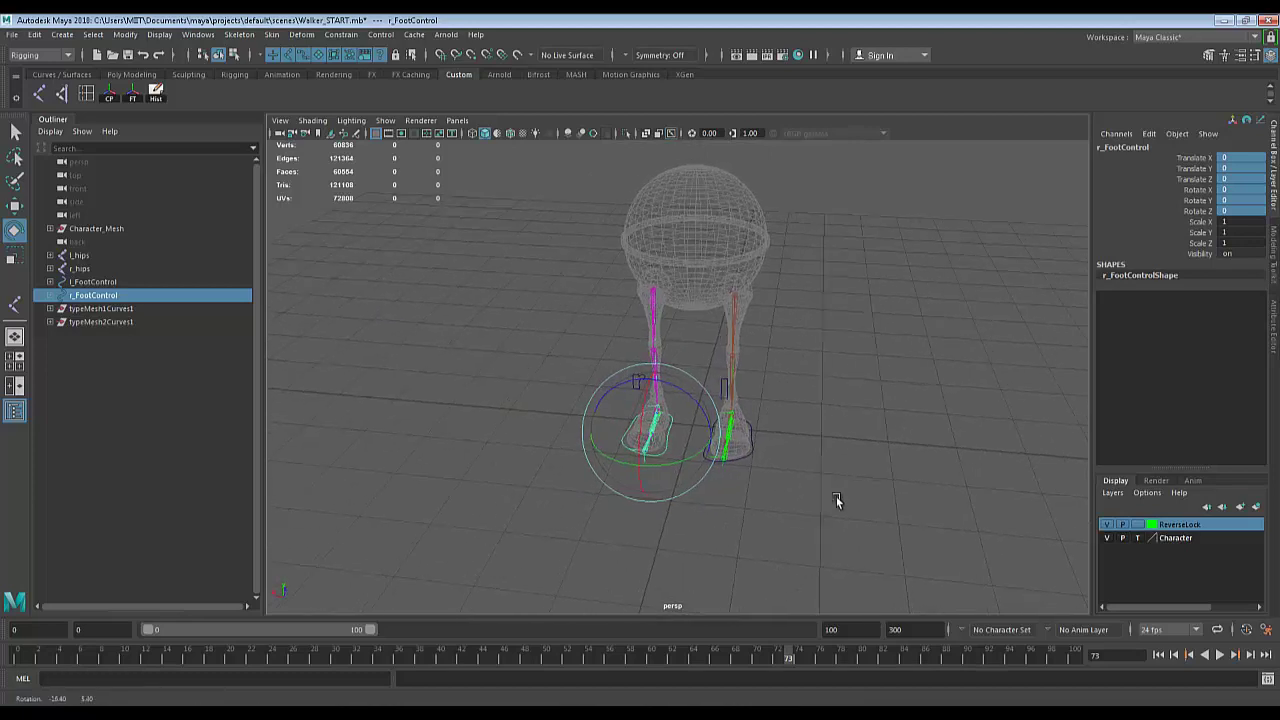
pyautogui.press('q')
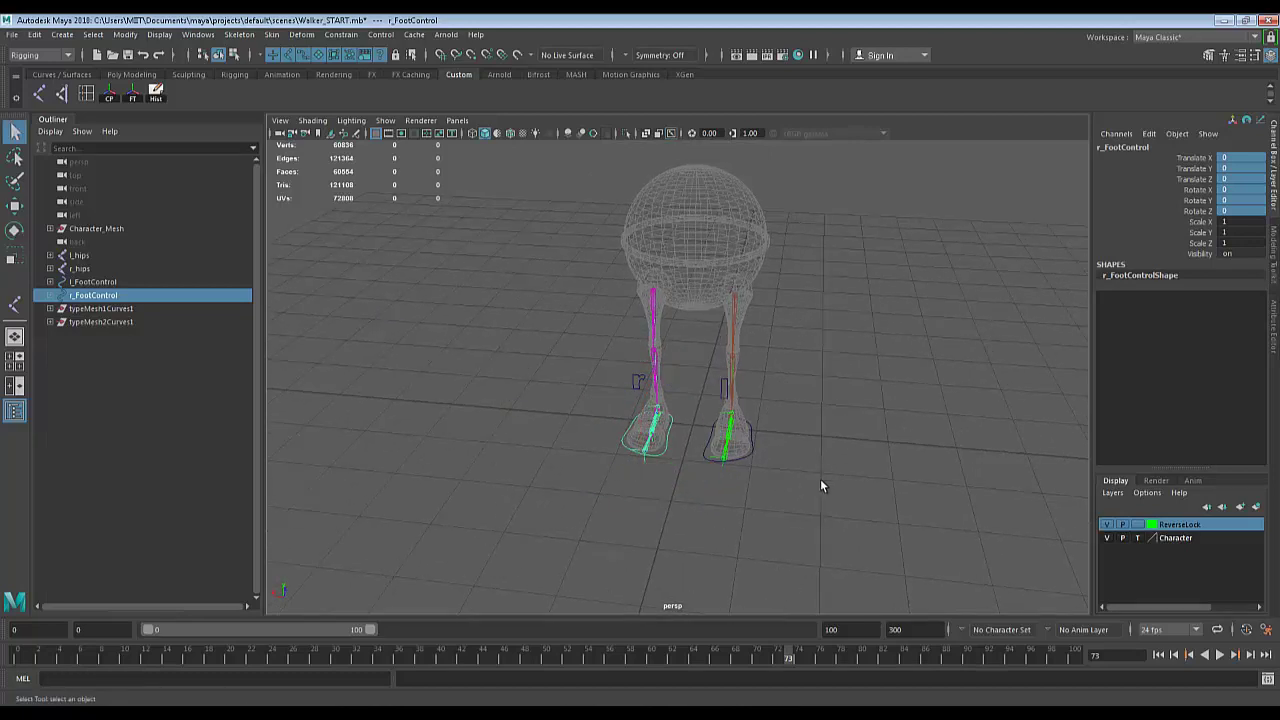
pyautogui.keyDown('alt'); pyautogui.moveTo(758, 490); pyautogui.dragTo(524, 460); pyautogui.keyUp('alt')
pyautogui.scroll(3, 786, 484)
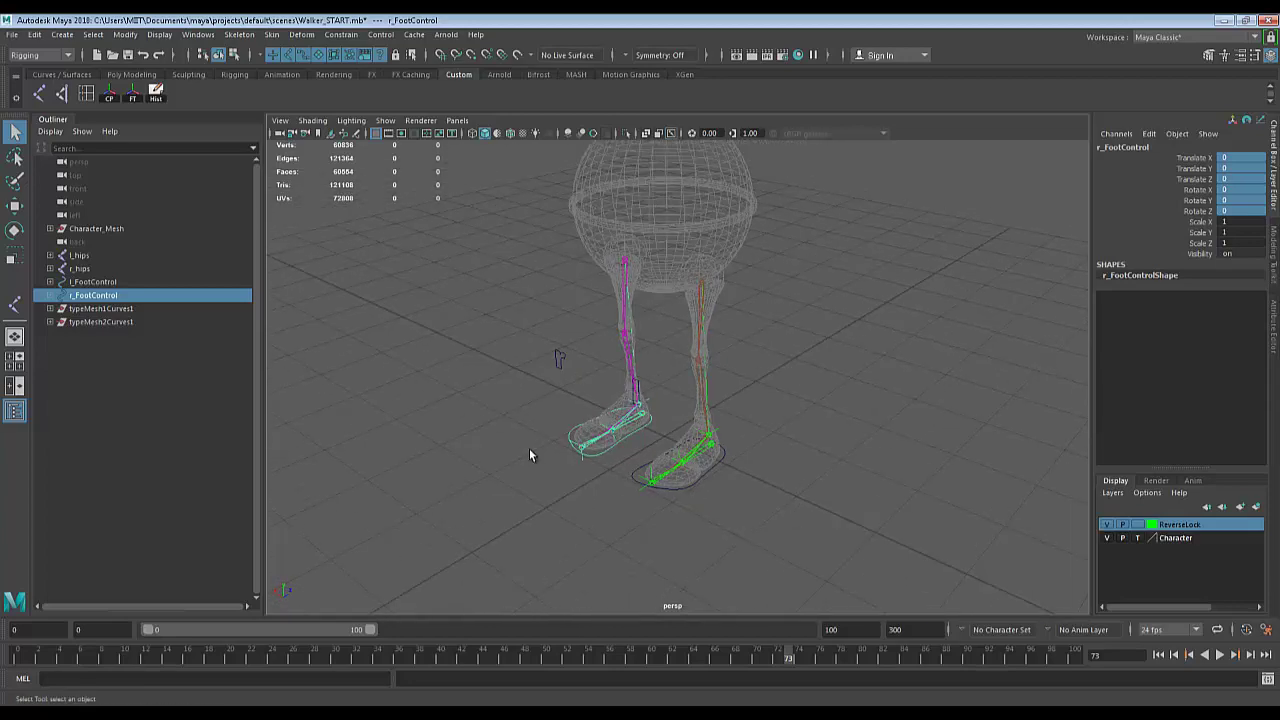
pyautogui.scroll(2, 534, 448)
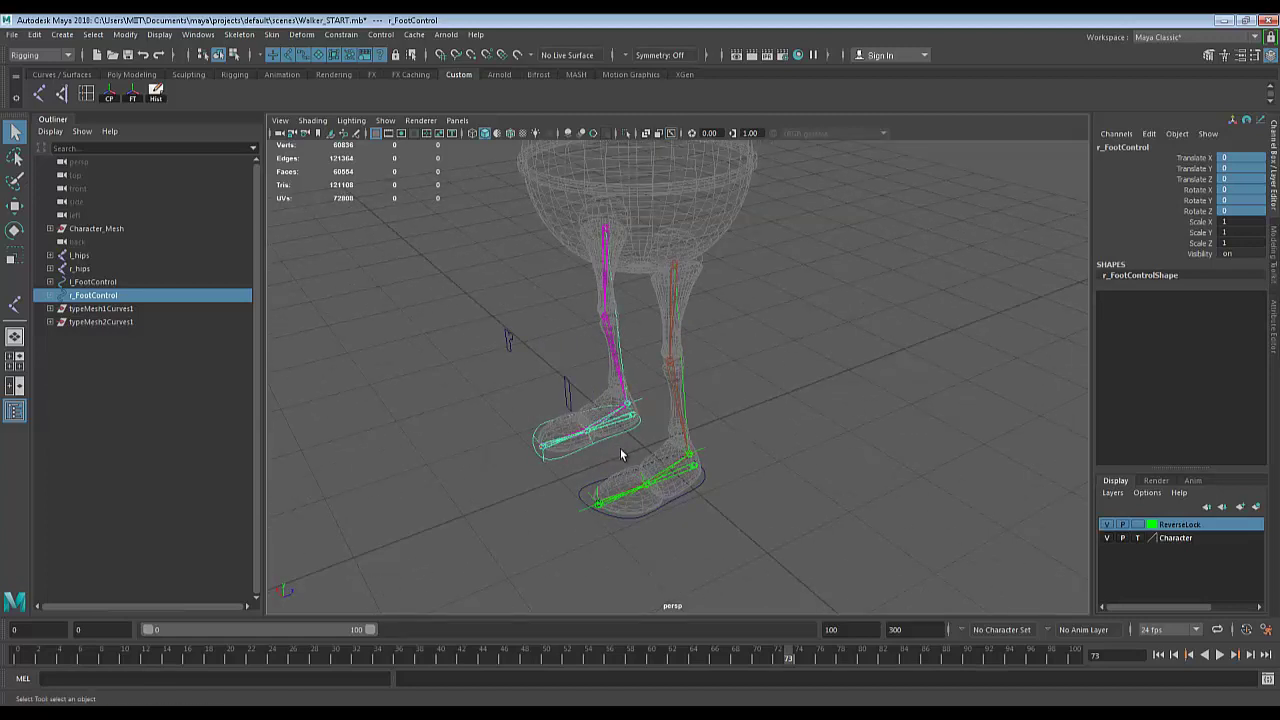
pyautogui.keyDown('alt'); pyautogui.moveTo(620, 448); pyautogui.dragTo(810, 413); pyautogui.keyUp('alt')
pyautogui.scroll(-1, 778, 404)
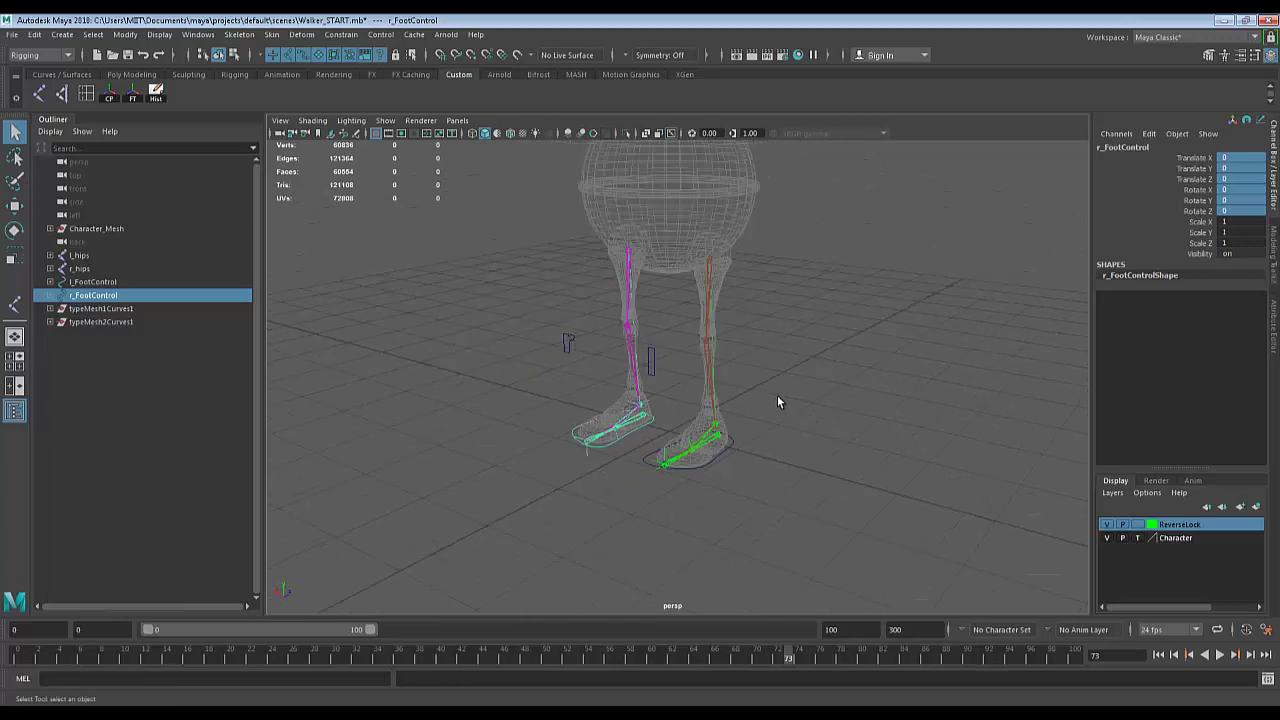
pyautogui.moveTo(729, 408)
pyautogui.keyDown('alt'); pyautogui.mouseDown()
pyautogui.moveTo(774, 417)
pyautogui.moveTo(757, 431)
pyautogui.moveTo(735, 424)
pyautogui.mouseUp(); pyautogui.keyUp('alt')
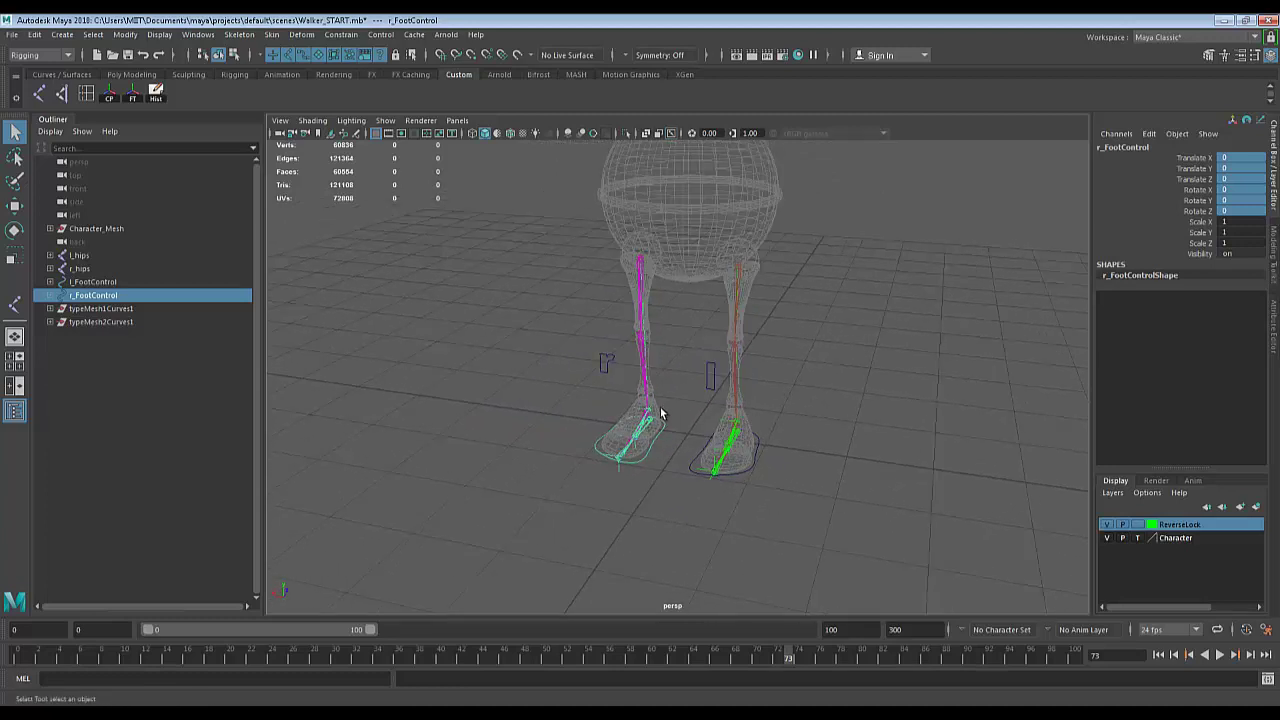
pyautogui.scroll(2, 660, 412)
pyautogui.click(558, 352)
pyautogui.keyDown('alt'); pyautogui.moveTo(552, 364); pyautogui.dragTo(618, 415); pyautogui.keyUp('alt')
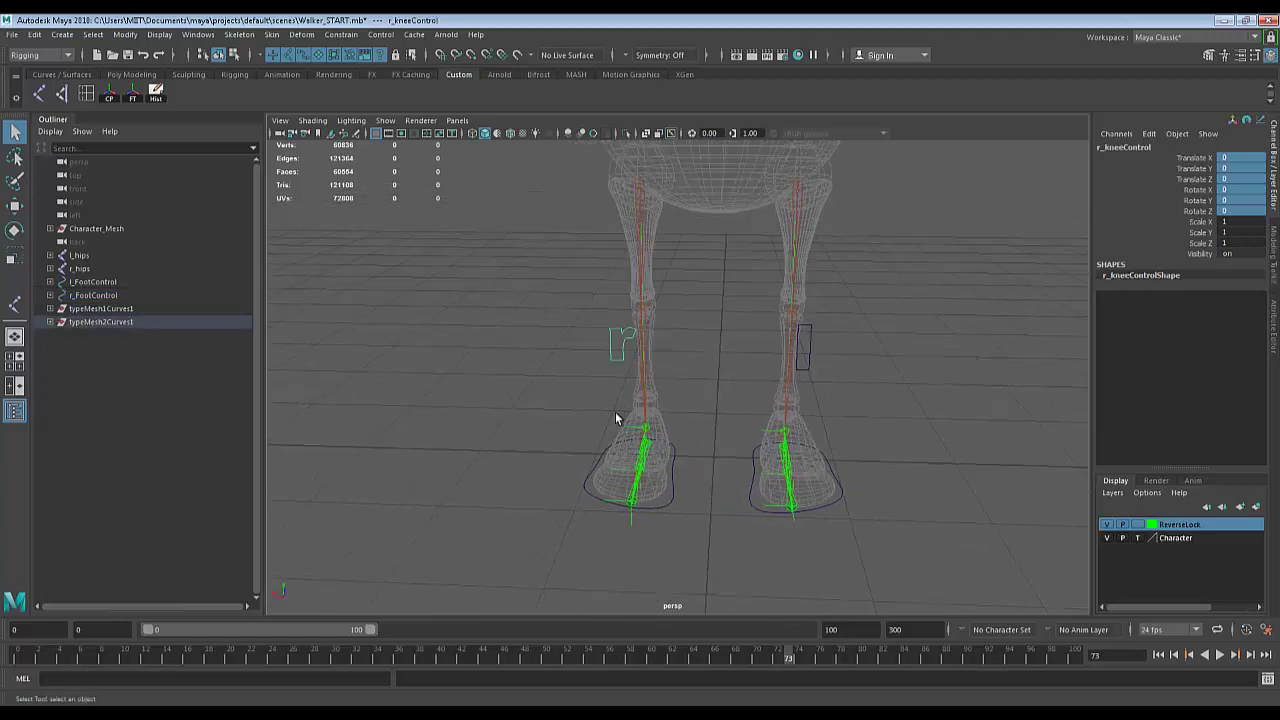
pyautogui.keyDown('alt'); pyautogui.moveTo(590, 355); pyautogui.dragTo(677, 369); pyautogui.keyUp('alt')
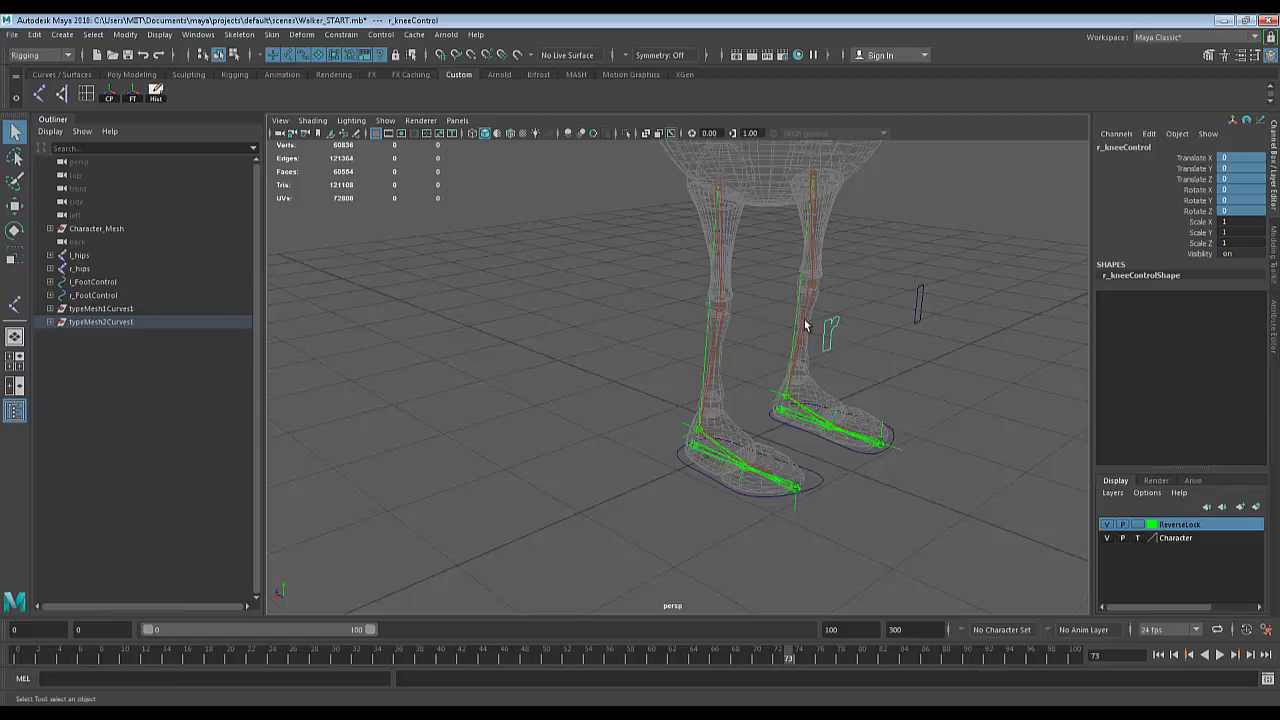
# Add a Pole Vector constraint from r_kneeControl to the right ankle's IK handle.
pyautogui.click(41, 56)
pyautogui.click(32, 95)
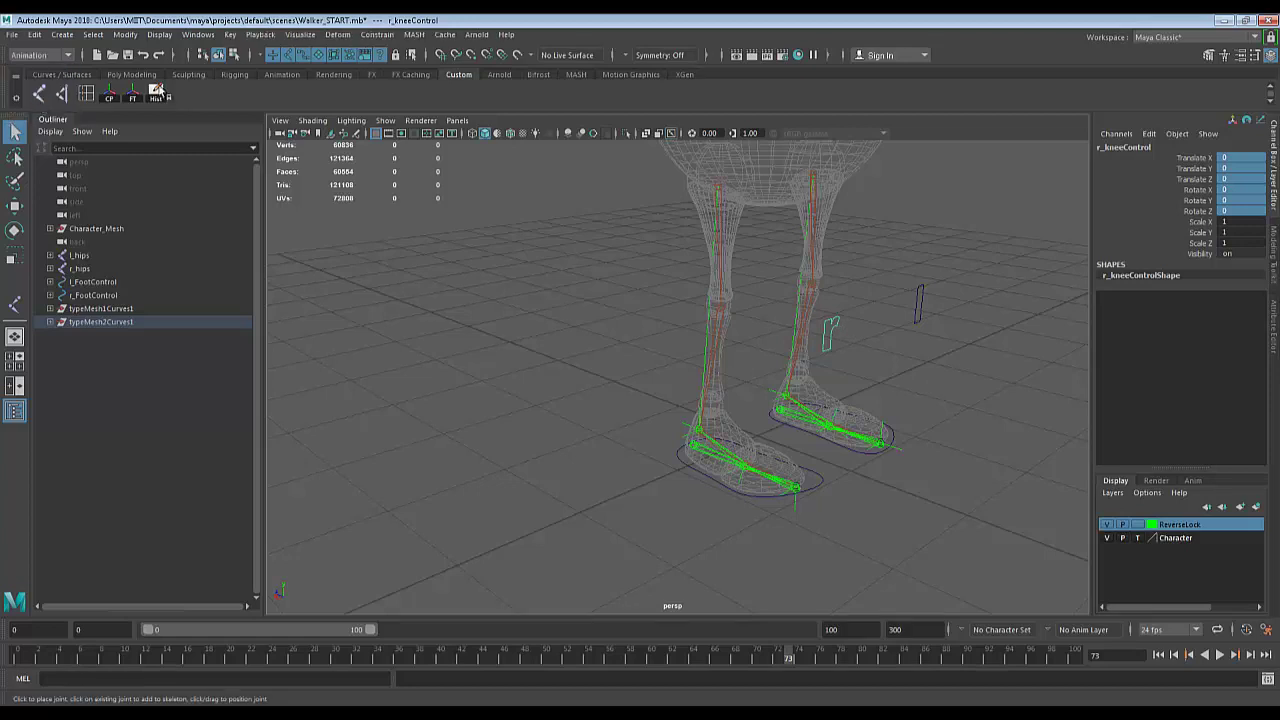
pyautogui.click(378, 35)
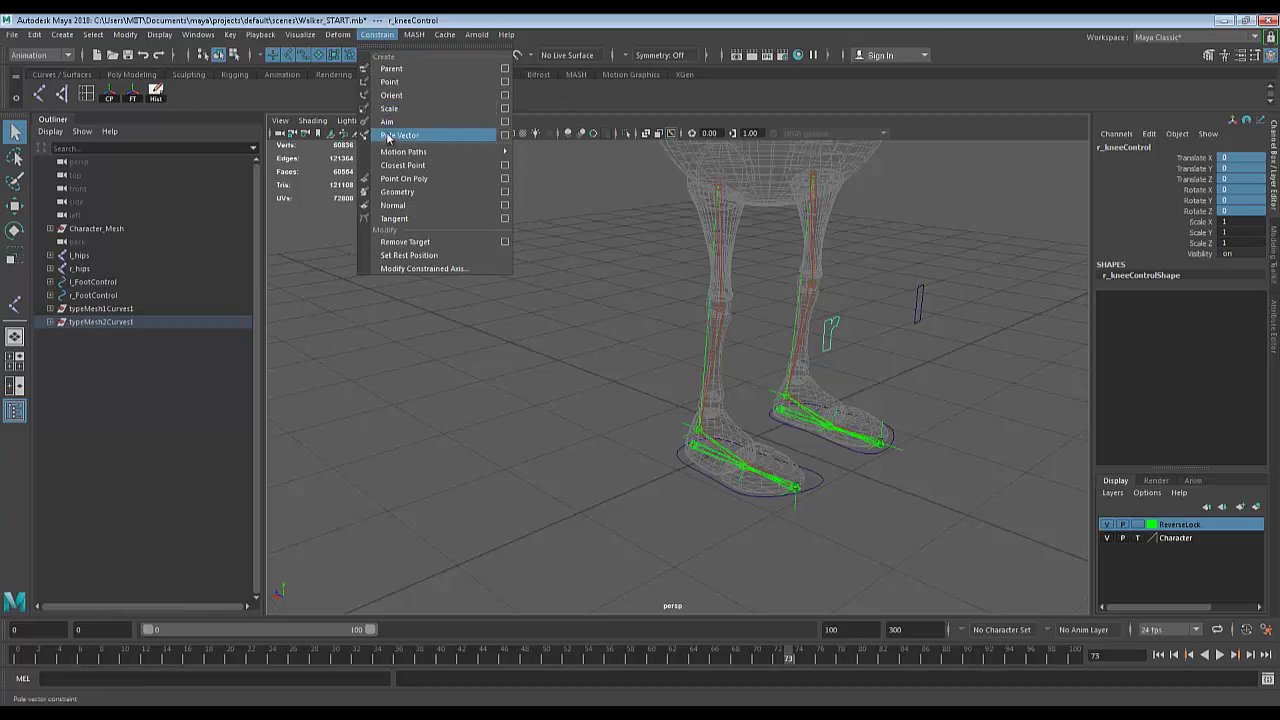
pyautogui.click(866, 319)
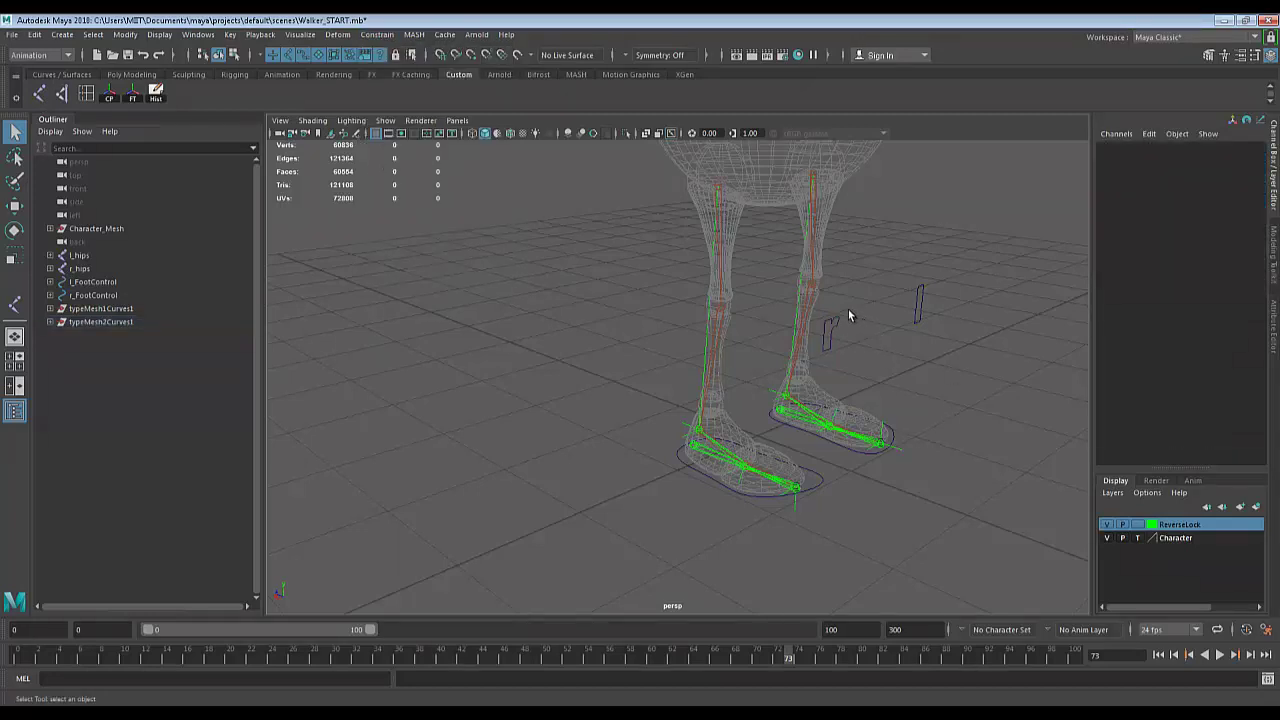
pyautogui.click(823, 340)
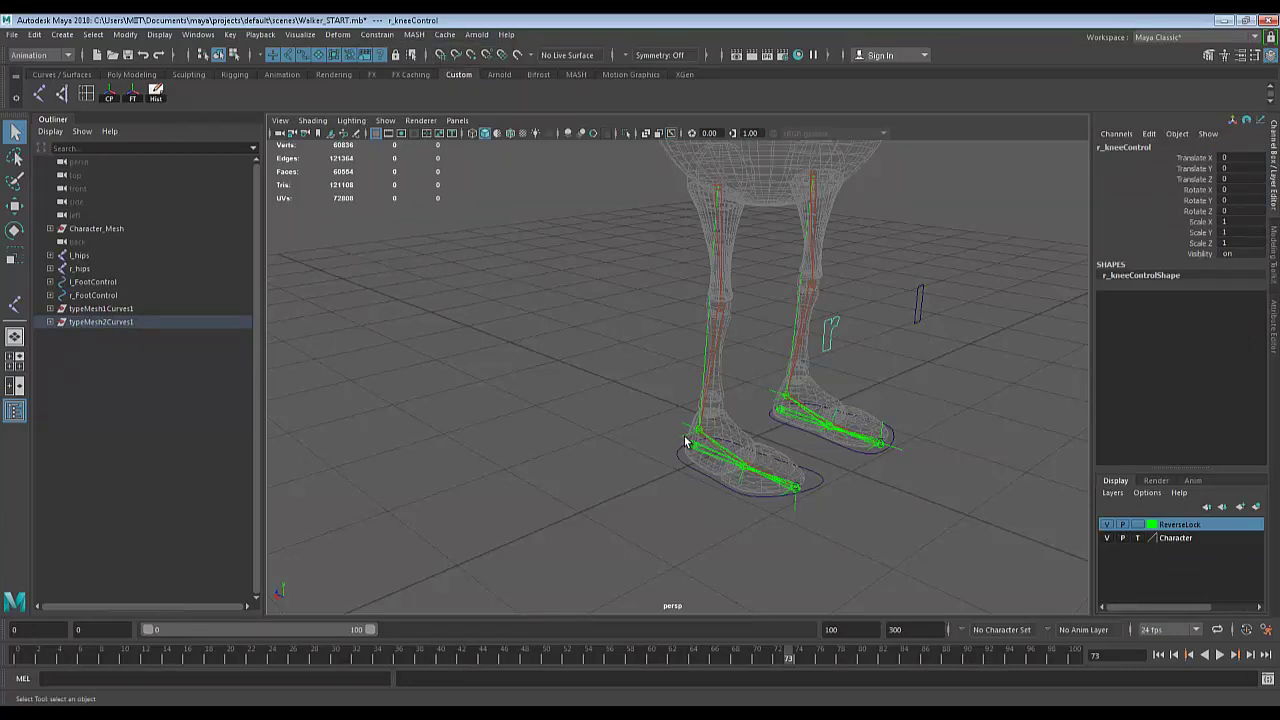
pyautogui.click(683, 440)
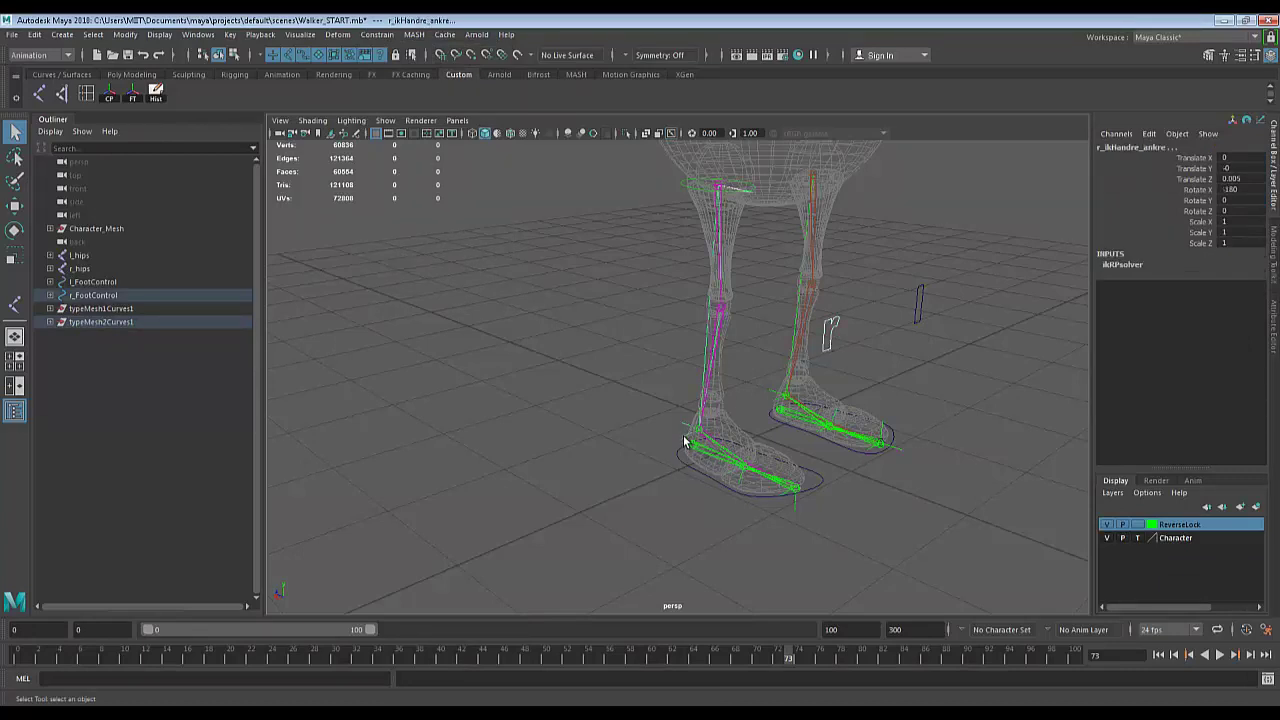
pyautogui.click(377, 34)
pyautogui.click(400, 135)
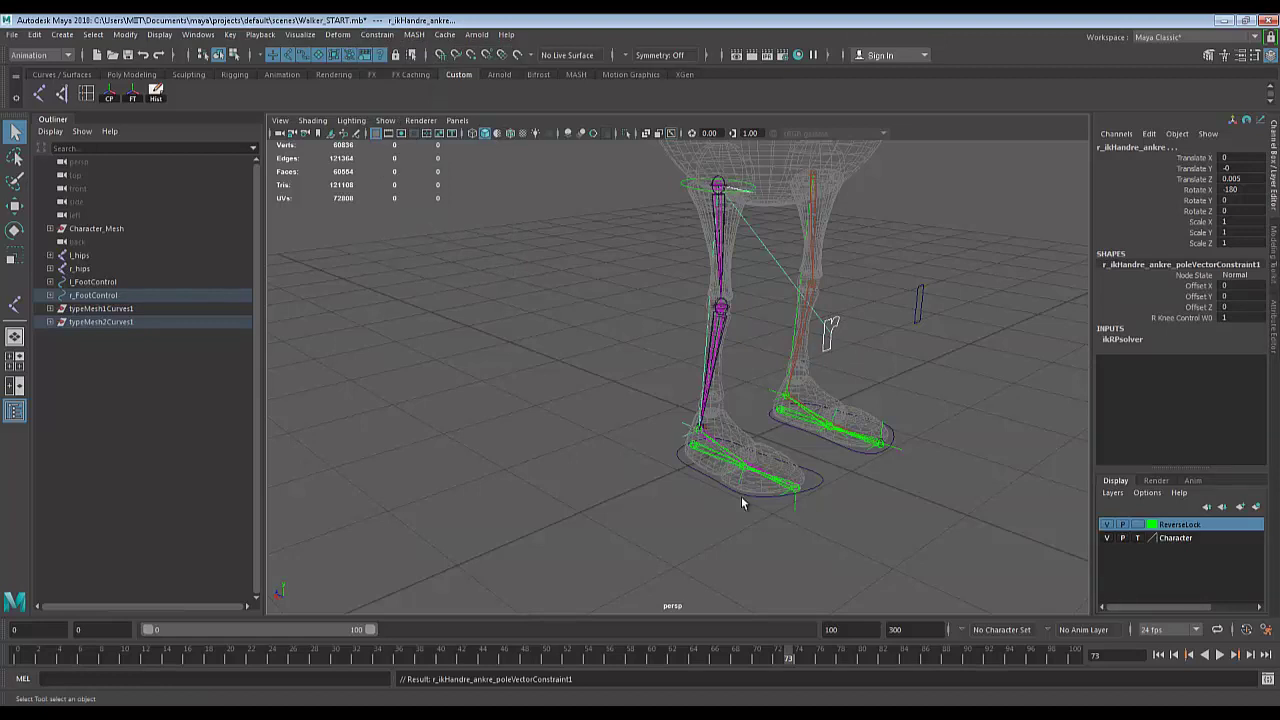
# Test the right knee constraint by raising r_FootControl and moving r_kneeControl sideways, and undo these moves.
pyautogui.click(684, 468)
pyautogui.press('w')
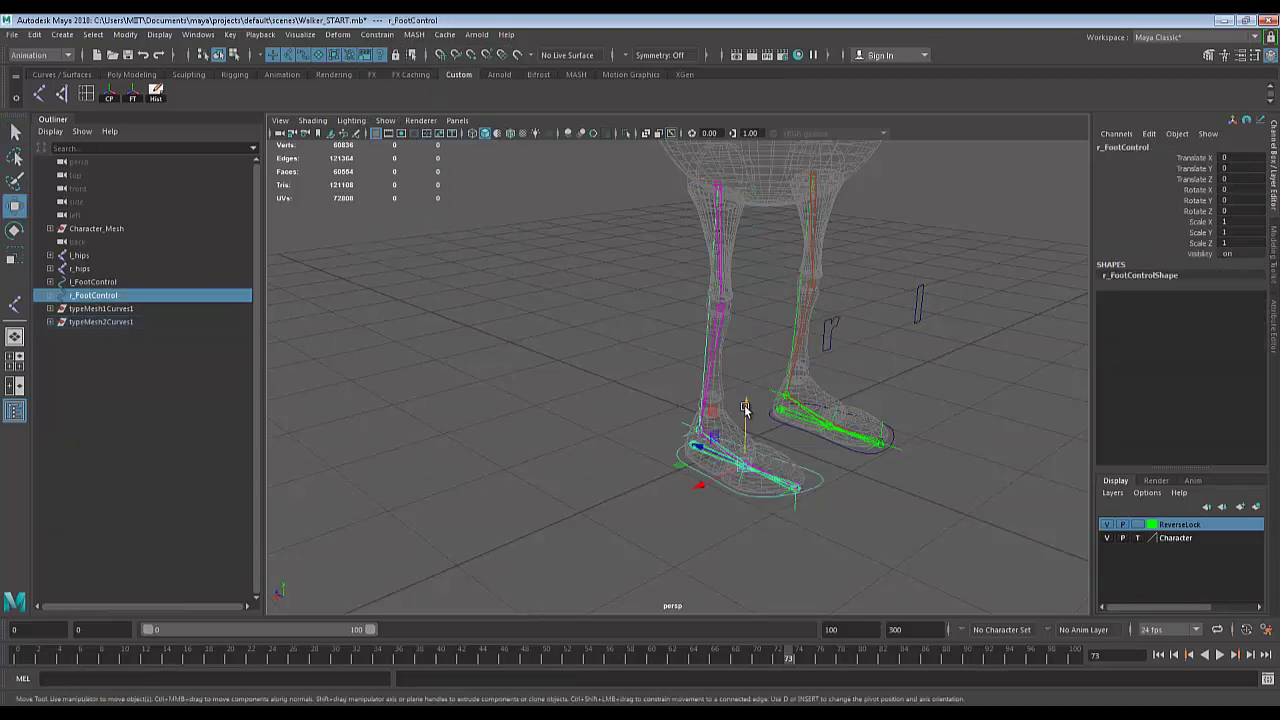
pyautogui.moveTo(746, 410); pyautogui.dragTo(757, 376)
pyautogui.click(830, 325)
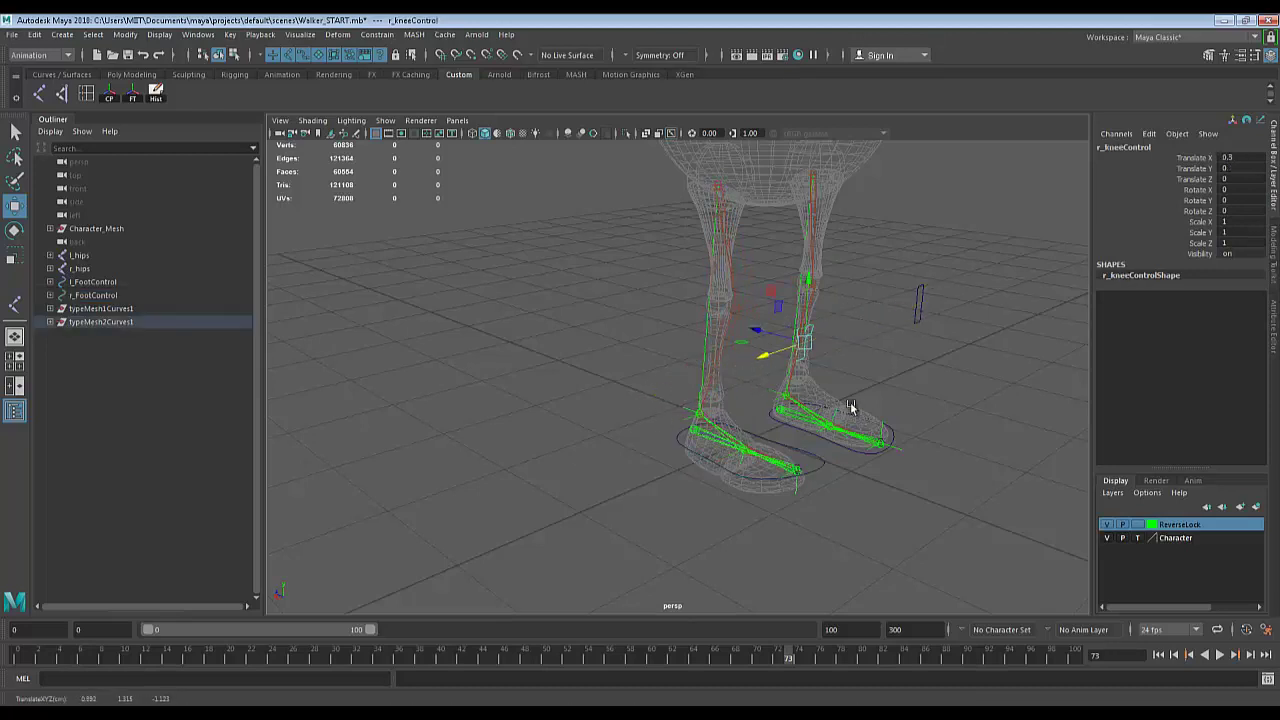
pyautogui.hotkey('ctrl', 'z')
pyautogui.hotkey('ctrl', 'z')
pyautogui.hotkey('ctrl', 'z')
# Add a Pole Vector constraint from l_kneeControl to the left ankle's IK handle.
pyautogui.keyDown('alt'); pyautogui.moveTo(894, 379); pyautogui.dragTo(775, 427); pyautogui.keyUp('alt')
pyautogui.click(884, 348)
pyautogui.click(765, 426)
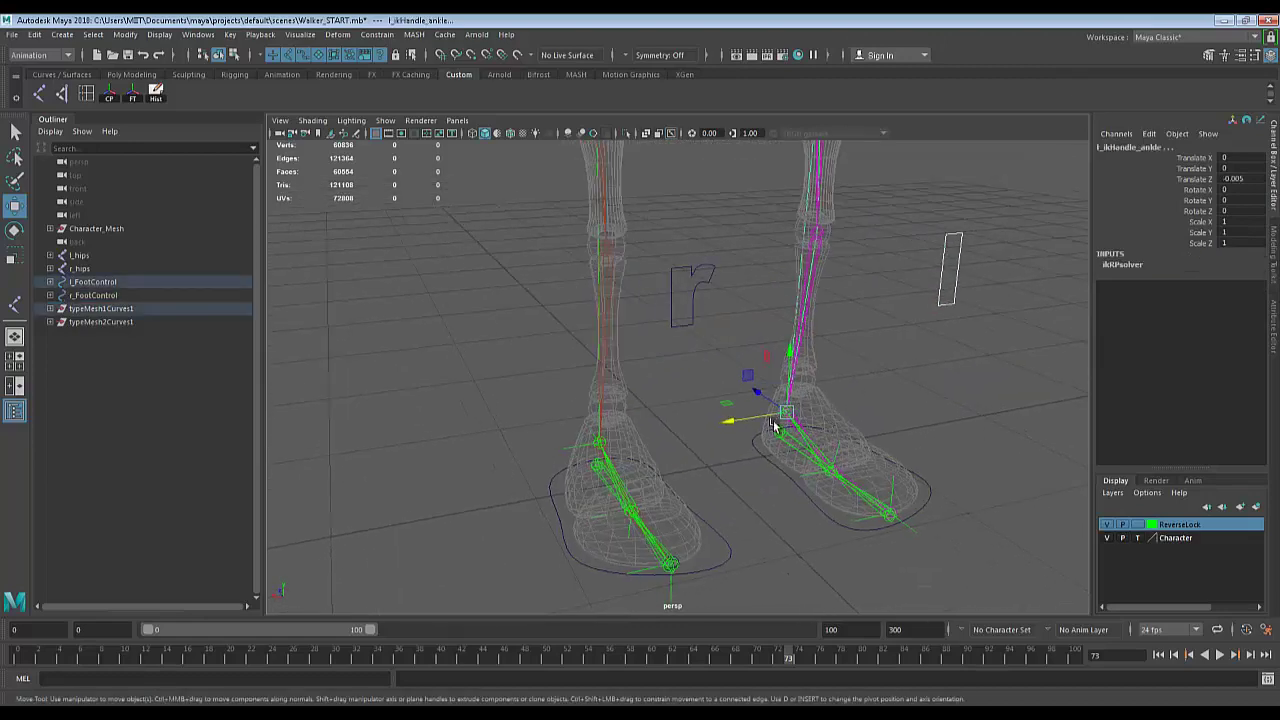
pyautogui.click(377, 34)
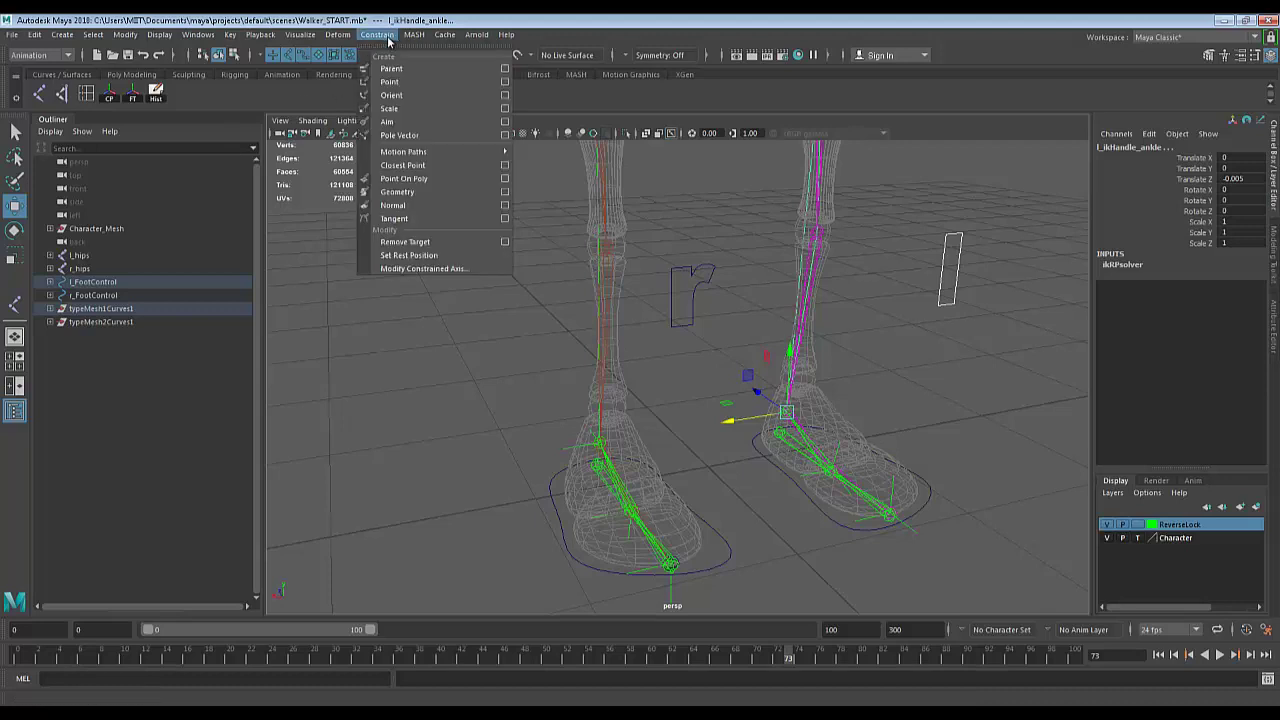
pyautogui.click(415, 137)
# Test the left knee constraint by raising l_FootControl about 0.15 in Y and moving l_kneeControl sideways, and undo these moves.
pyautogui.scroll(-5, 850, 380)
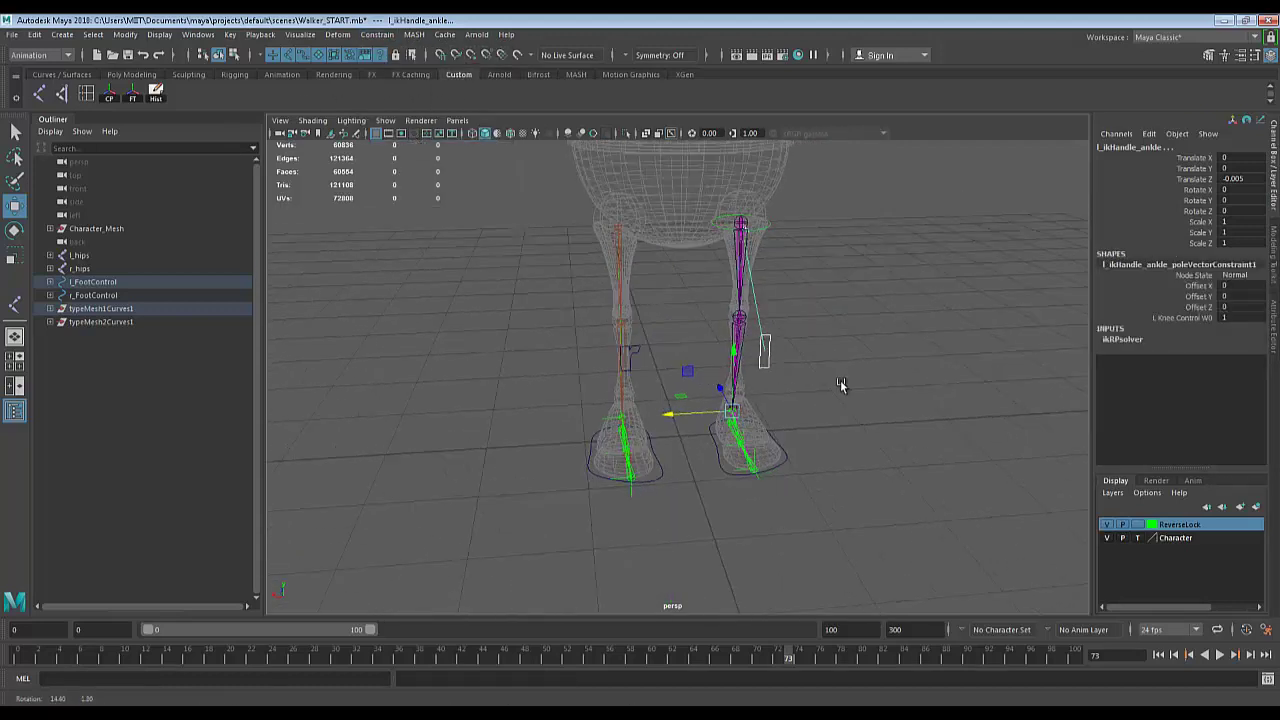
pyautogui.keyDown('alt'); pyautogui.moveTo(770, 348); pyautogui.dragTo(803, 354); pyautogui.keyUp('alt')
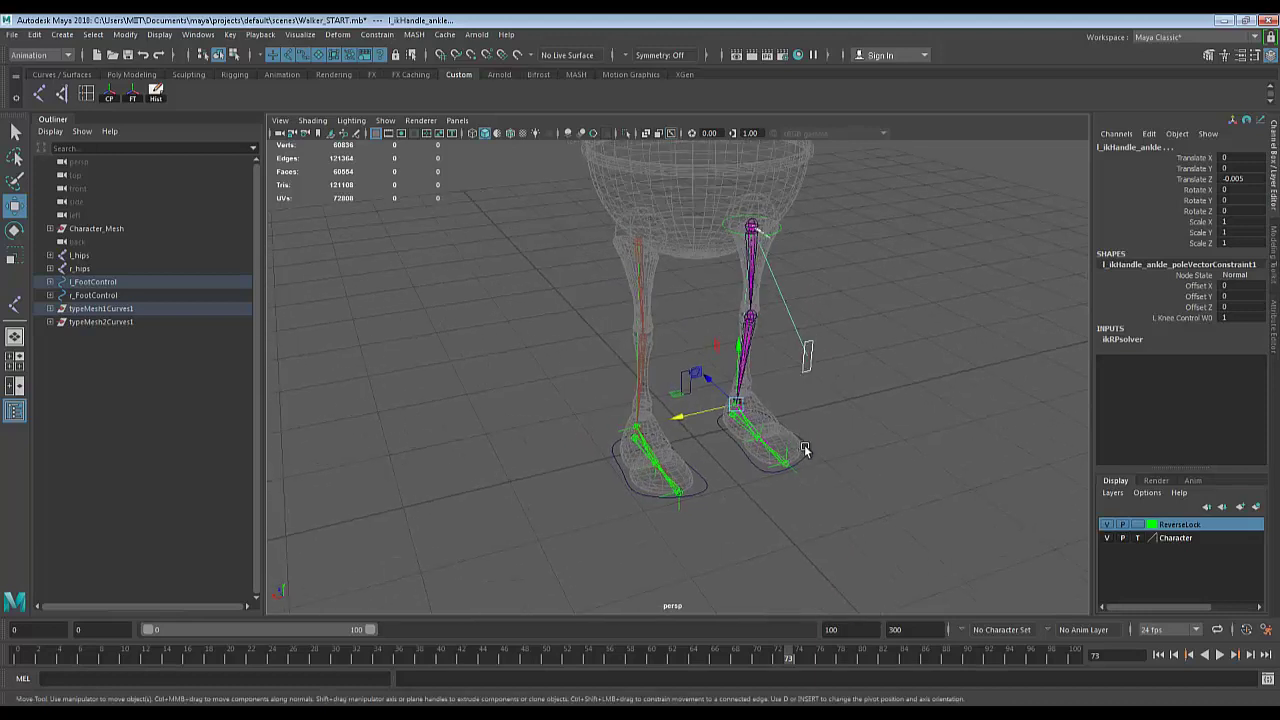
pyautogui.click(807, 446)
pyautogui.click(808, 356)
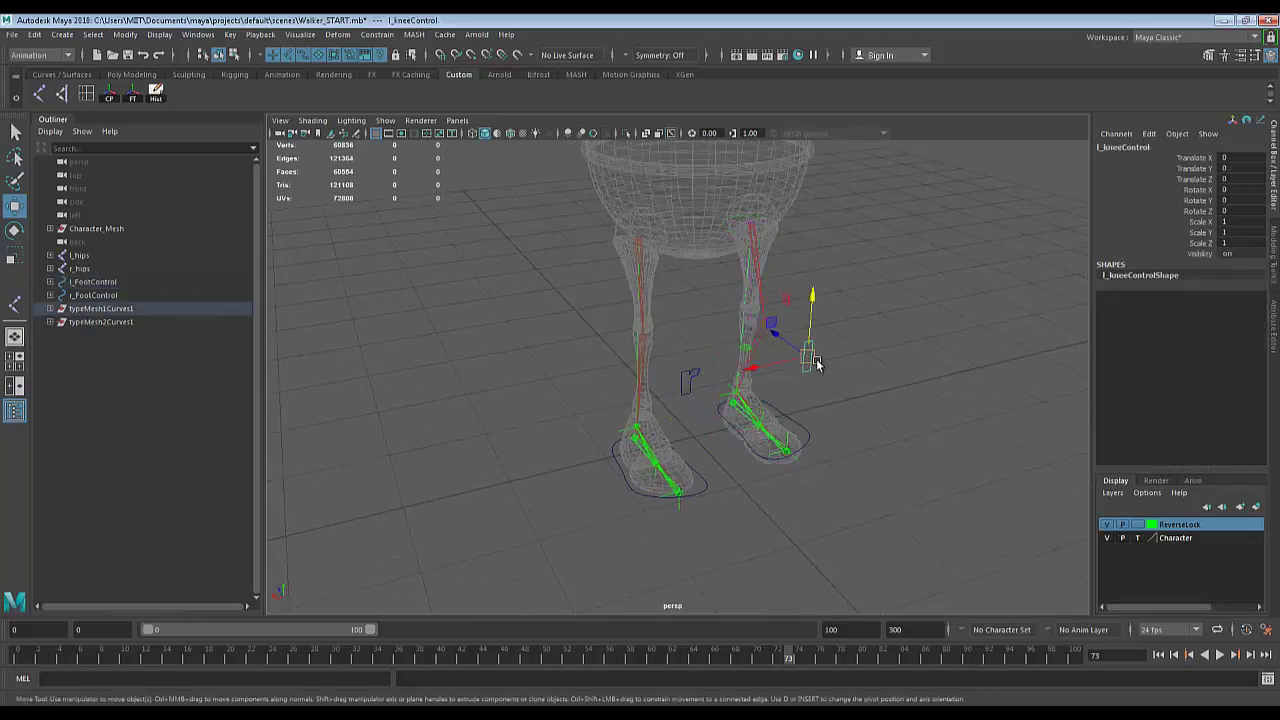
pyautogui.click(758, 371)
pyautogui.click(751, 368)
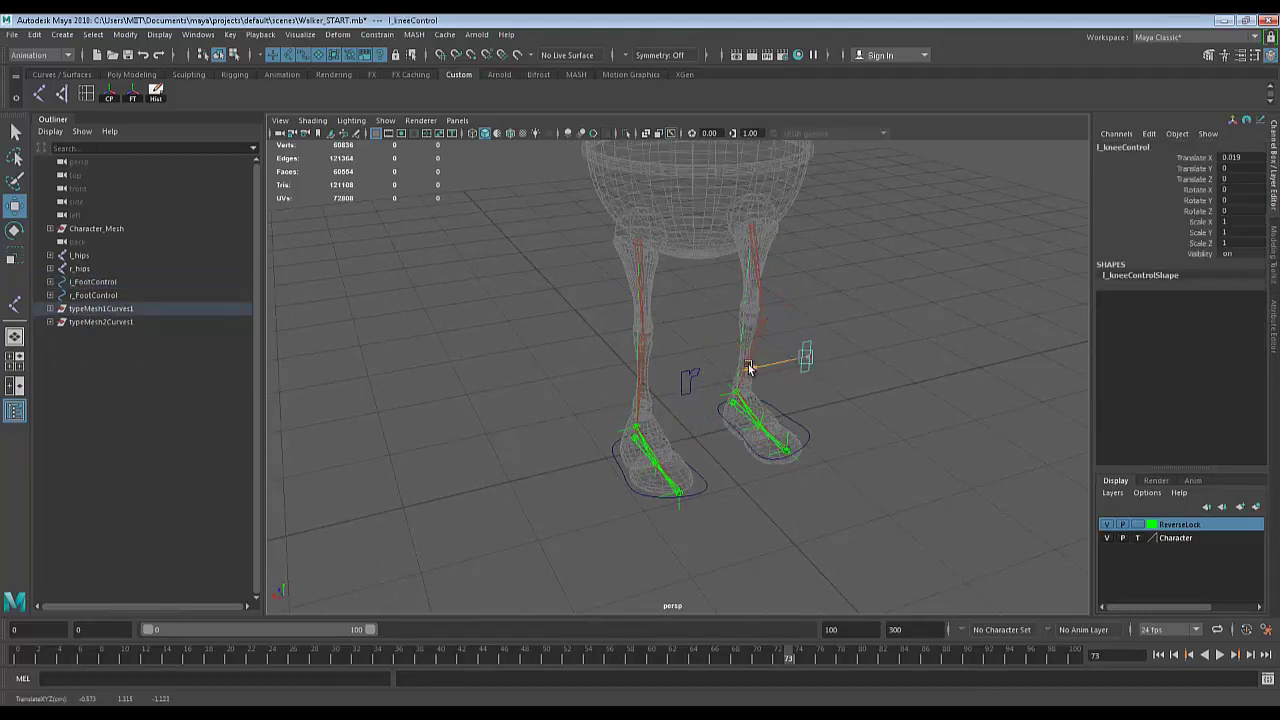
pyautogui.moveTo(751, 368); pyautogui.dragTo(911, 363)
pyautogui.hotkey('ctrl', 'z')
pyautogui.hotkey('ctrl', 'z')
pyautogui.hotkey('ctrl', 'z')
pyautogui.hotkey('ctrl', 'z')
pyautogui.hotkey('ctrl', 'z')
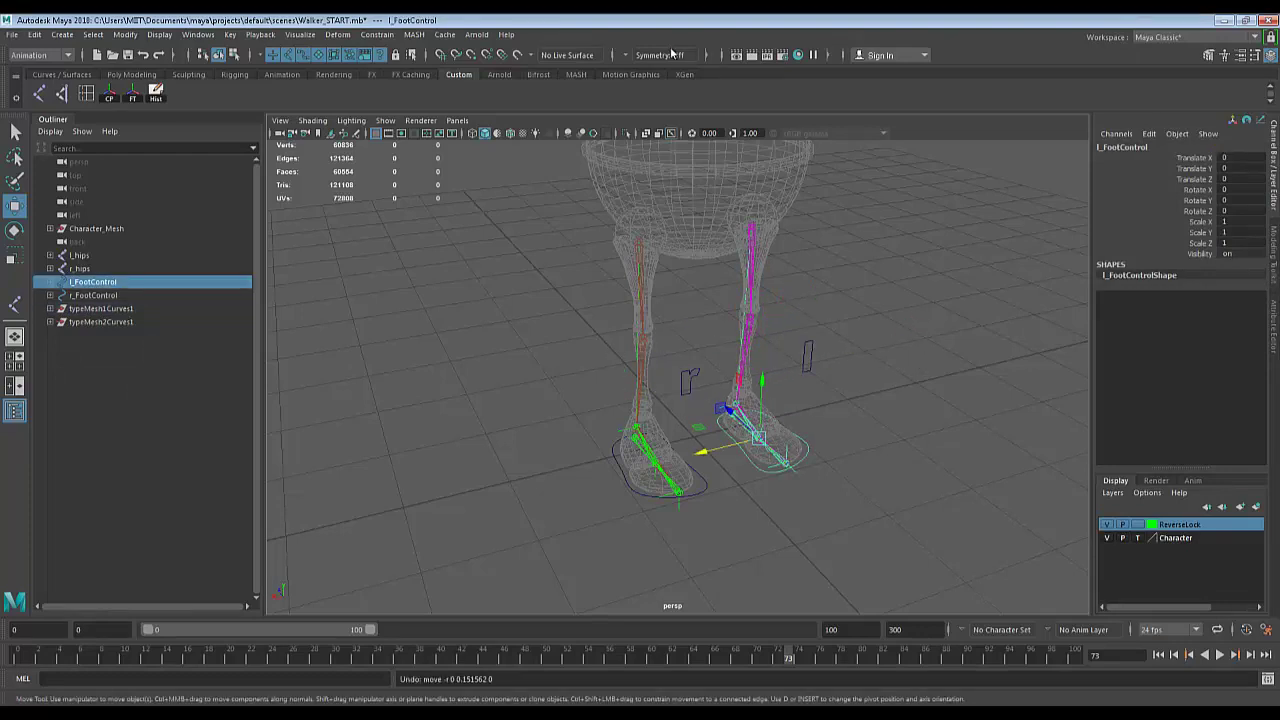
pyautogui.keyDown('alt'); pyautogui.moveTo(911, 402); pyautogui.dragTo(878, 291); pyautogui.keyUp('alt')
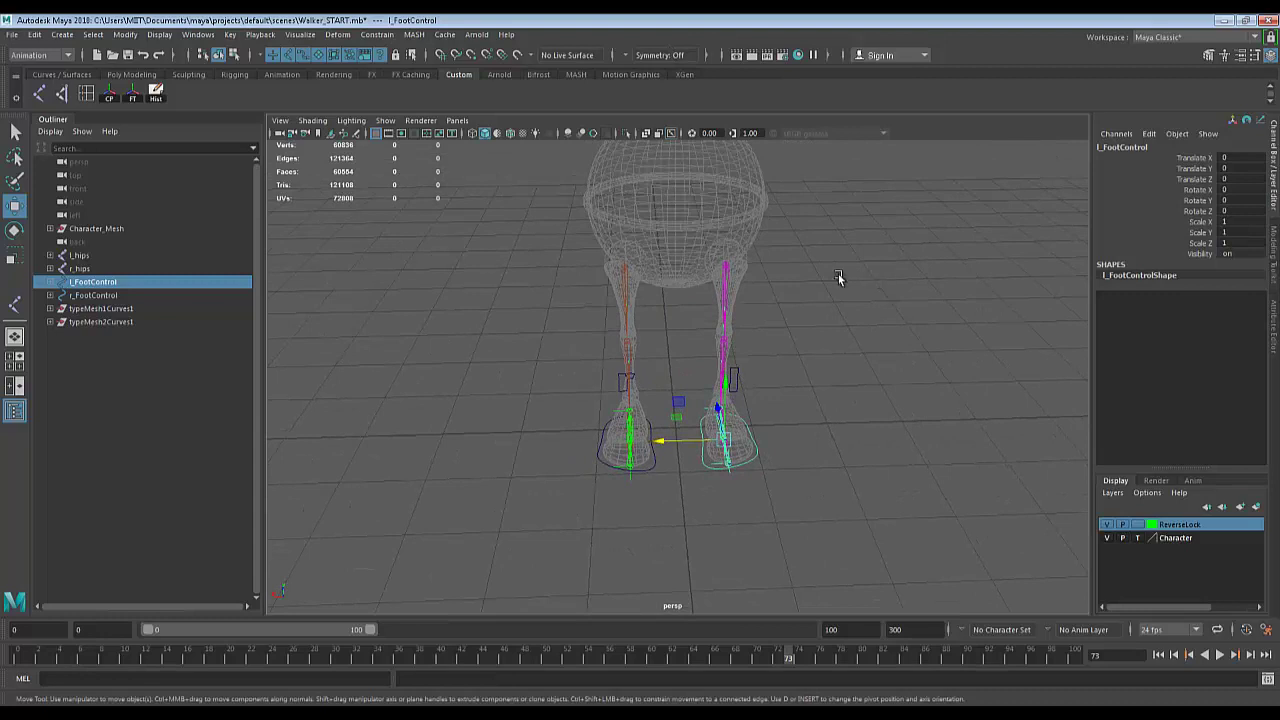
pyautogui.keyDown('alt'); pyautogui.moveTo(918, 344); pyautogui.dragTo(884, 344); pyautogui.keyUp('alt')
pyautogui.scroll(4, 884, 344)
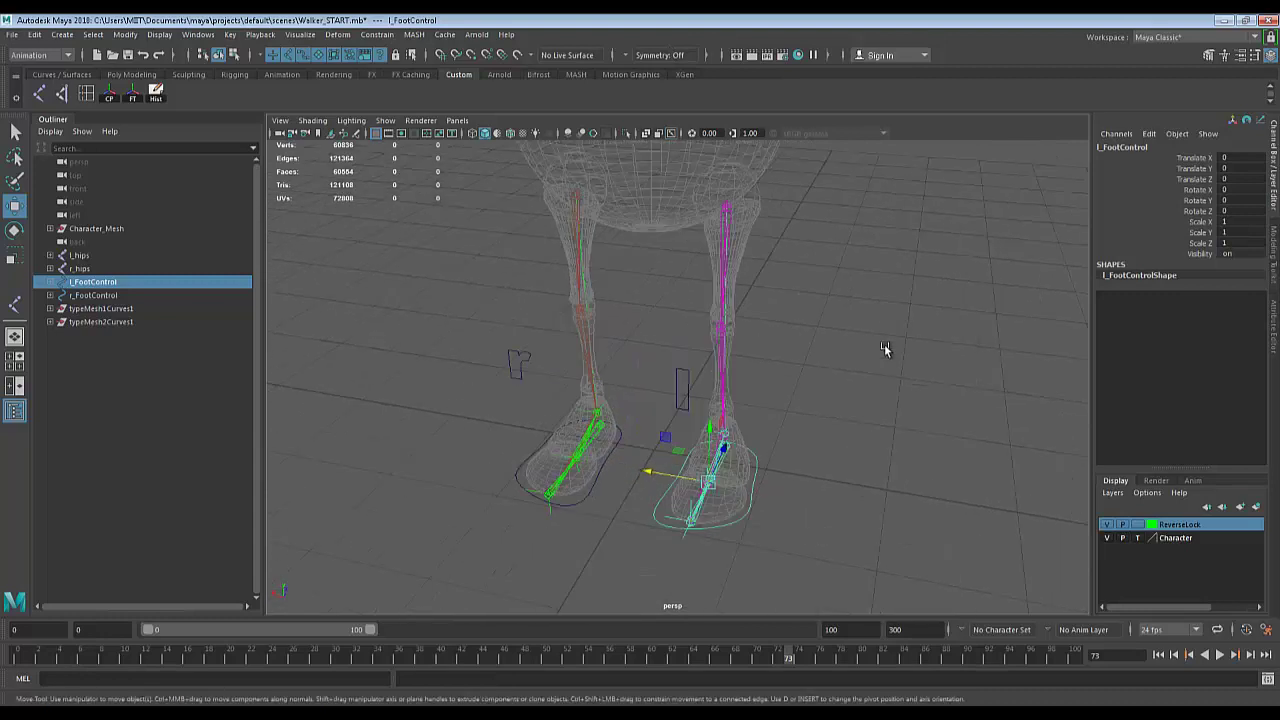
pyautogui.keyDown('alt'); pyautogui.moveTo(834, 436); pyautogui.dragTo(836, 351, button='middle'); pyautogui.keyUp('alt')
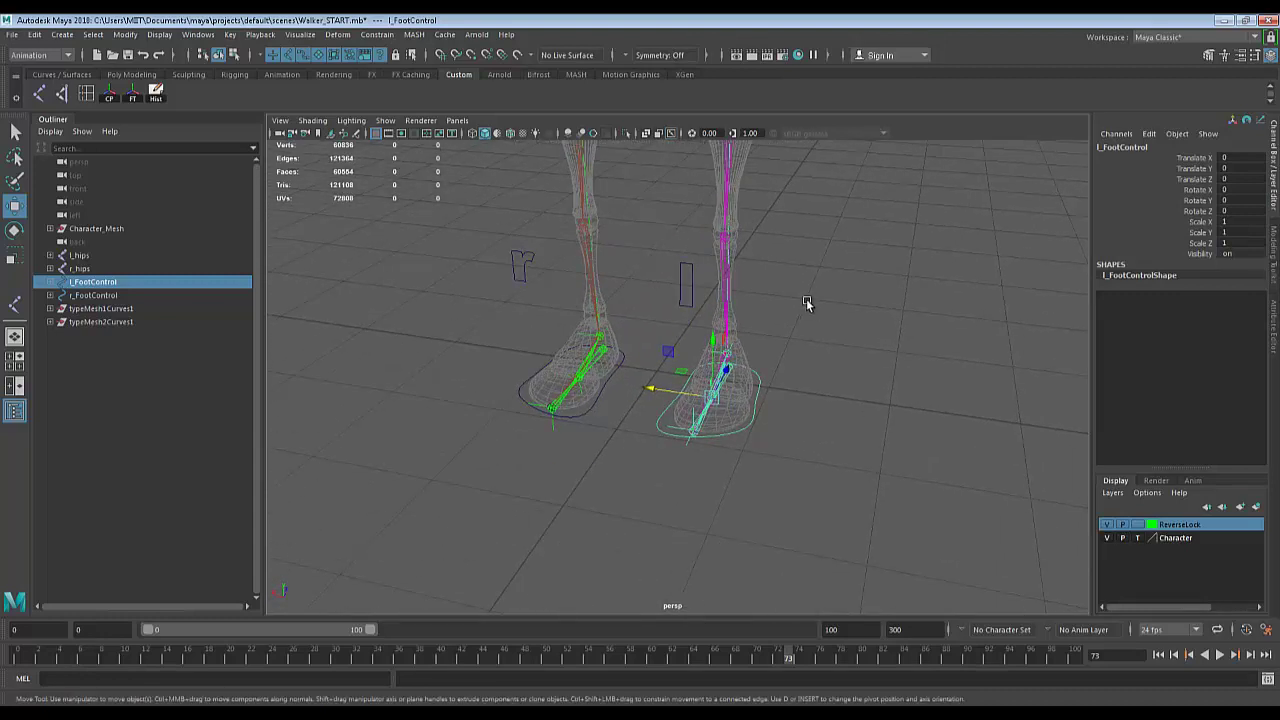
pyautogui.keyDown('alt'); pyautogui.moveTo(806, 298); pyautogui.dragTo(771, 423); pyautogui.keyUp('alt')
pyautogui.scroll(5, 771, 423)
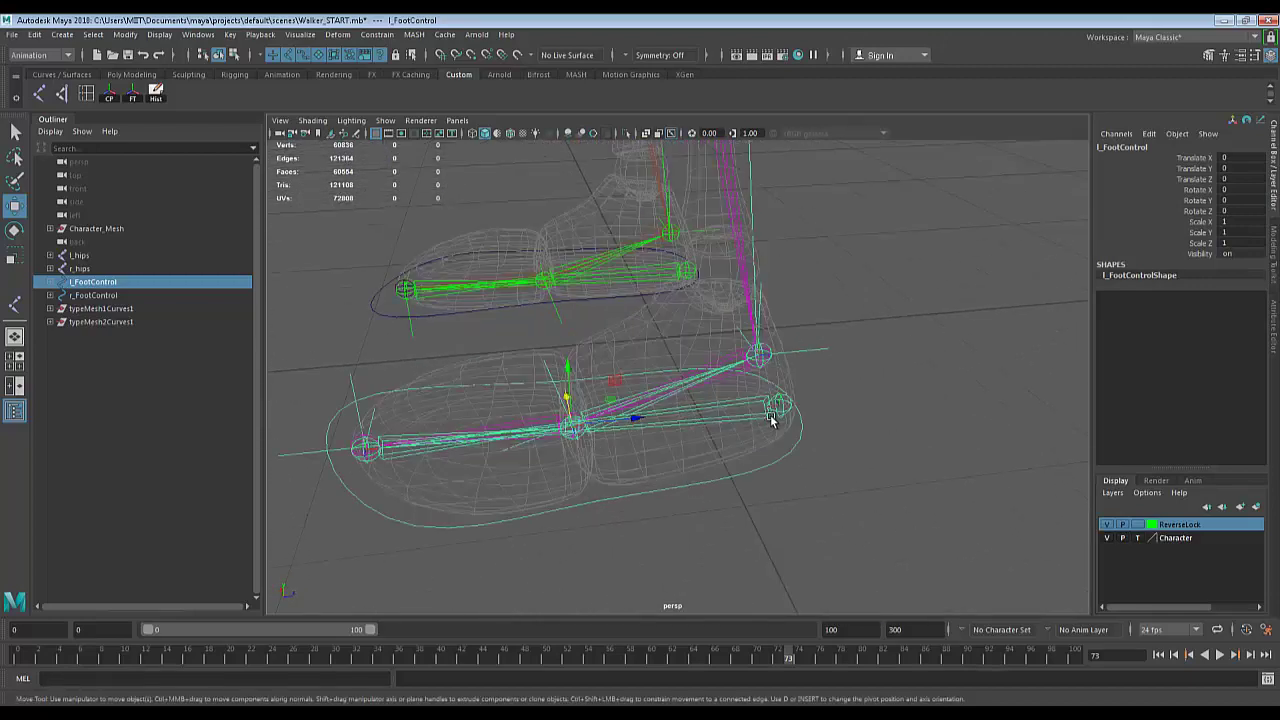
pyautogui.click(724, 366)
pyautogui.scroll(-5, 724, 366)
pyautogui.keyDown('alt'); pyautogui.moveTo(724, 366); pyautogui.dragTo(709, 457); pyautogui.keyUp('alt')
pyautogui.press('e')
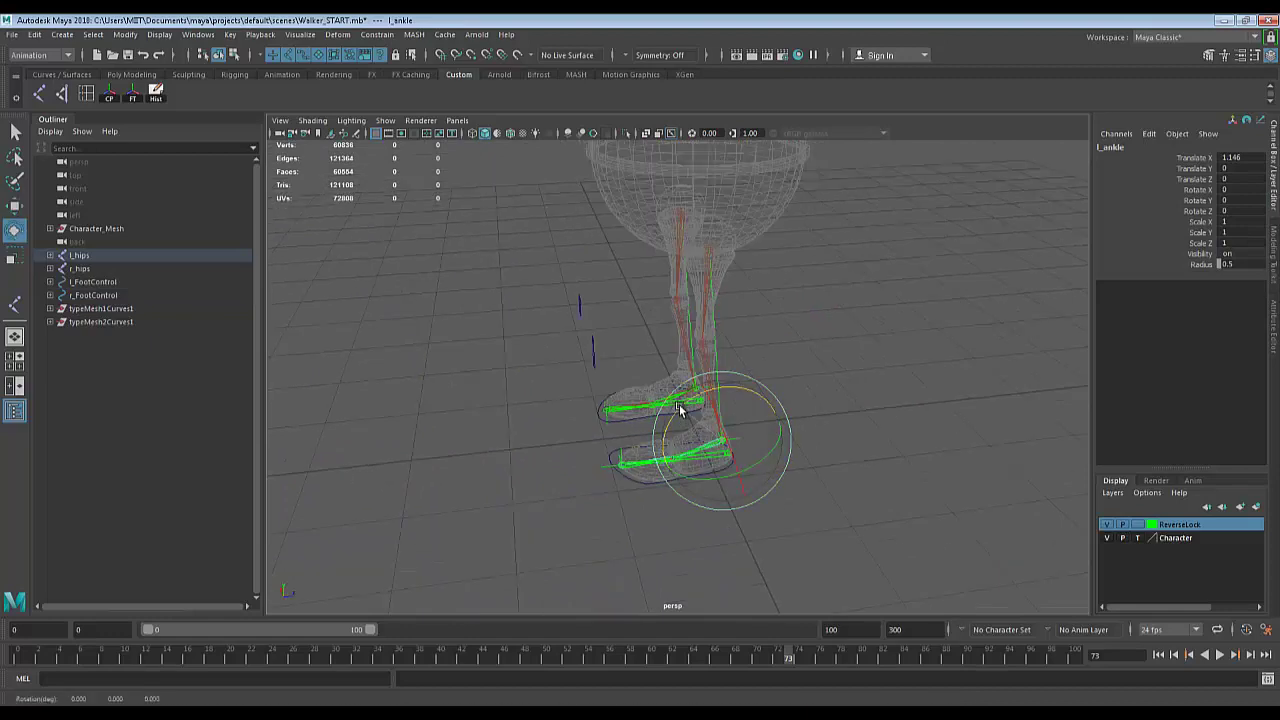
pyautogui.scroll(4, 720, 470)
pyautogui.keyDown('alt'); pyautogui.moveTo(771, 537); pyautogui.dragTo(814, 434); pyautogui.keyUp('alt')
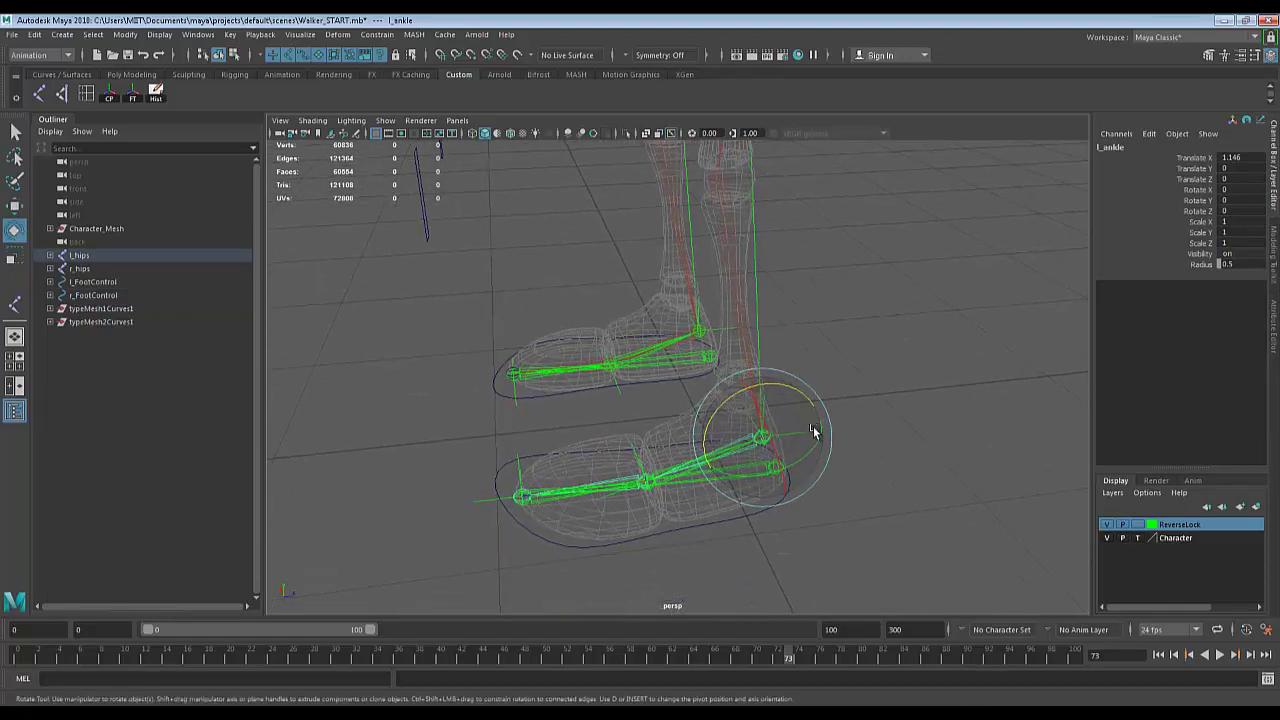
pyautogui.press('q')
pyautogui.click(900, 490)
pyautogui.scroll(3, 900, 490)
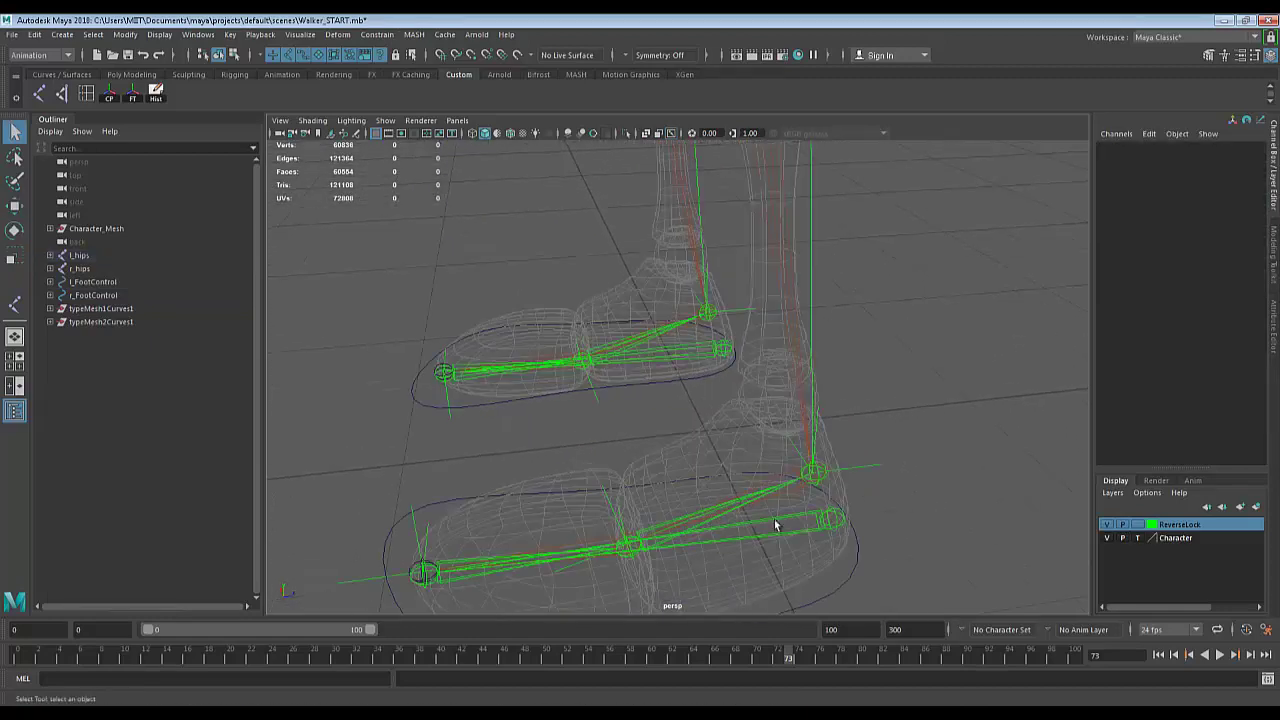
# Test the left foot's reverse-lock joint l_RL_foot by rotating it, and undo the rotation.
pyautogui.click(650, 530)
pyautogui.scroll(-5, 682, 490)
pyautogui.keyDown('alt'); pyautogui.moveTo(780, 376); pyautogui.dragTo(784, 474, button='middle'); pyautogui.keyUp('alt')
pyautogui.press('e')
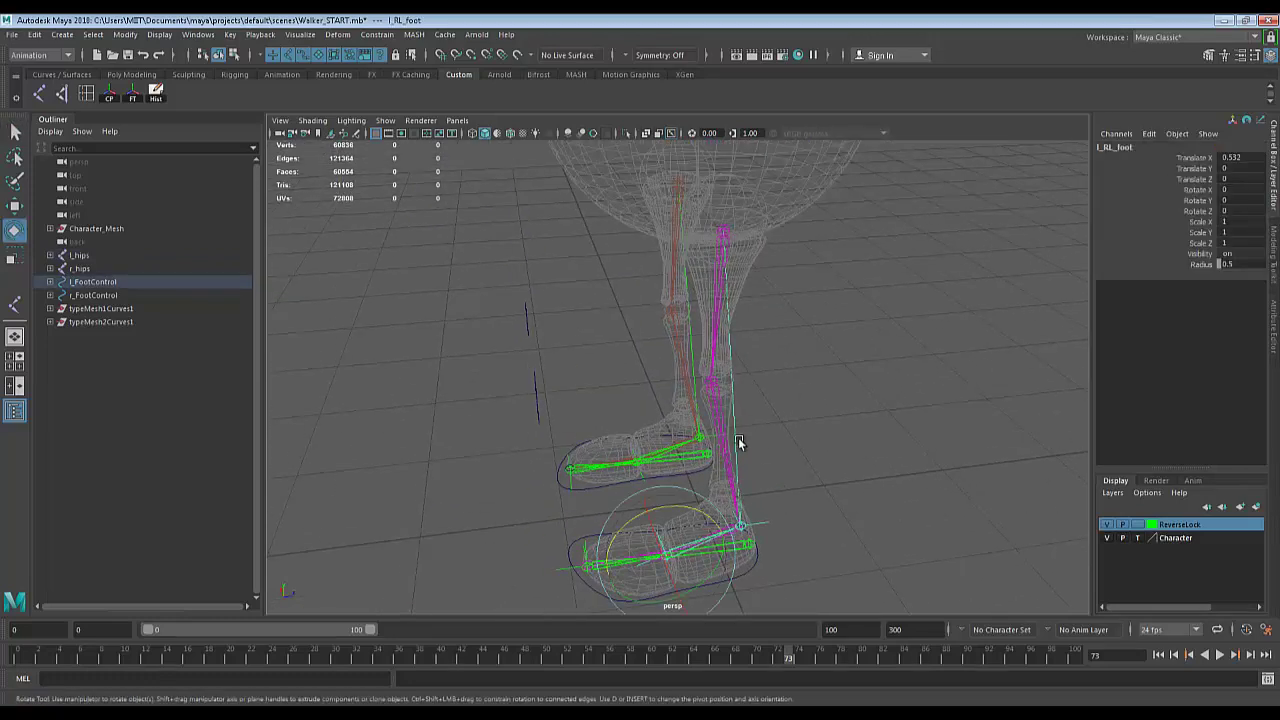
pyautogui.moveTo(677, 514)
pyautogui.mouseDown()
pyautogui.moveTo(636, 508)
pyautogui.moveTo(690, 504)
pyautogui.mouseUp()
pyautogui.hotkey('ctrl', 'z')
pyautogui.scroll(-3, 826, 501)
pyautogui.keyDown('alt'); pyautogui.moveTo(820, 443); pyautogui.dragTo(834, 361, button='middle'); pyautogui.keyUp('alt')
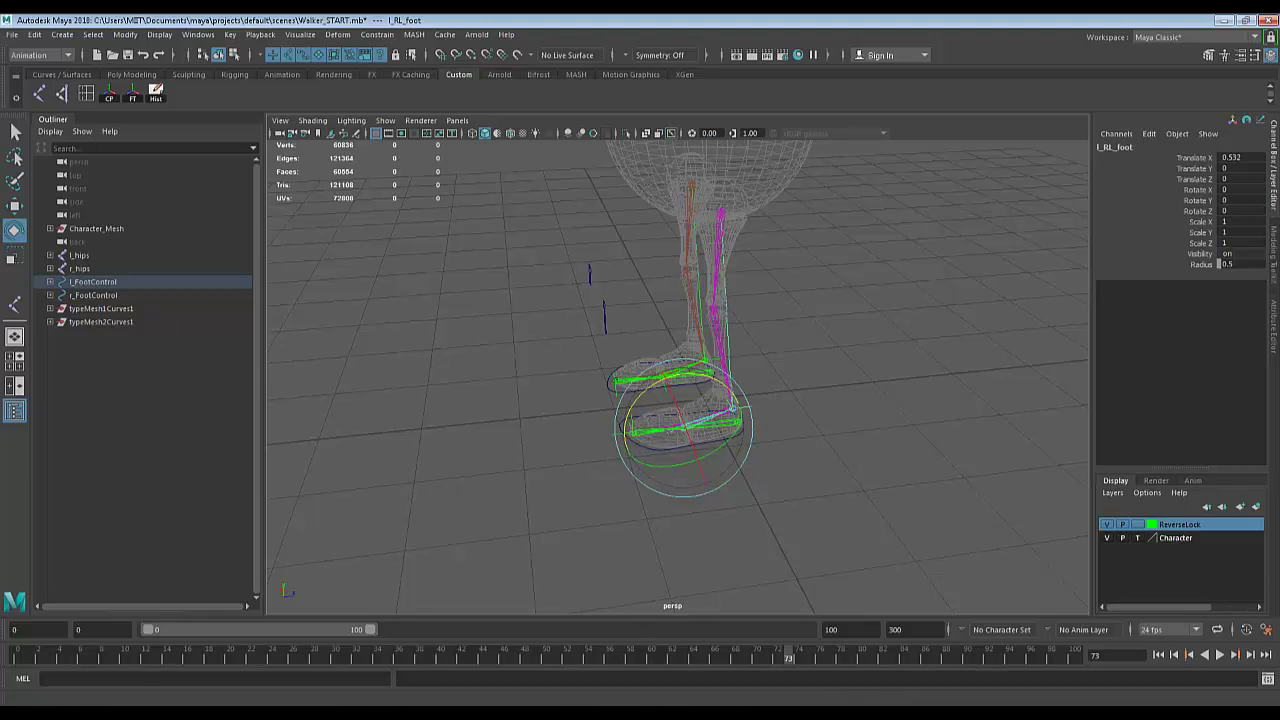
# Switch to the Maya window with the stanRig_1.2.mb reference rig and select the left foot control l_leg_IK_ctl.
pyautogui.moveTo(376, 715)
pyautogui.click(370, 689)
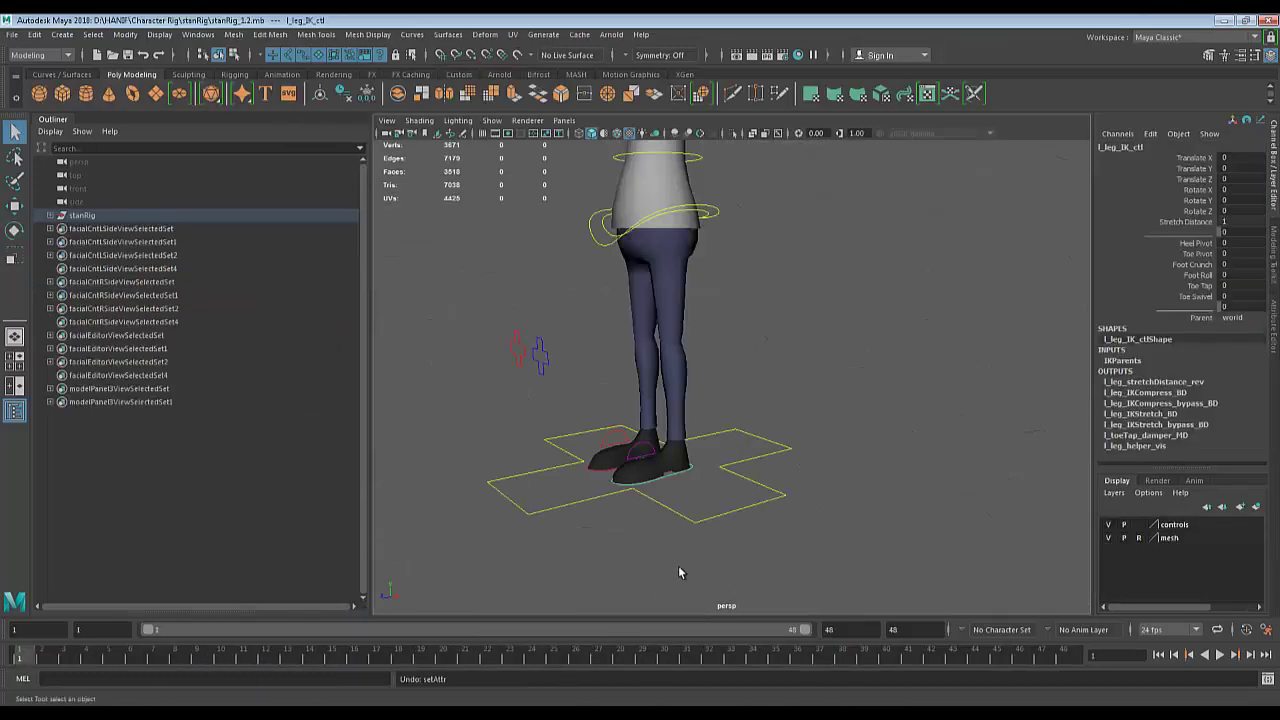
pyautogui.scroll(3, 848, 400)
pyautogui.scroll(-5, 850, 390)
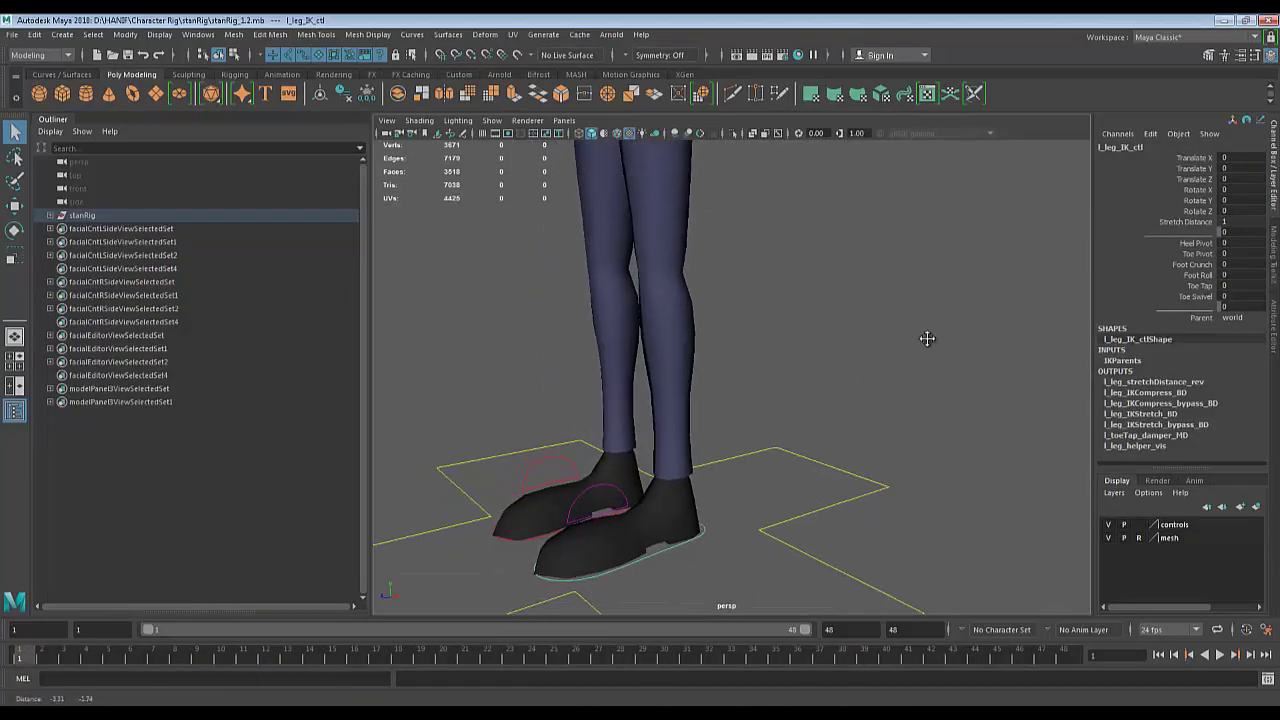
pyautogui.scroll(5, 900, 350)
pyautogui.moveTo(874, 400)
pyautogui.keyDown('alt'); pyautogui.mouseDown(button='middle')
pyautogui.moveTo(863, 271)
pyautogui.moveTo(864, 396)
pyautogui.moveTo(877, 420)
pyautogui.mouseUp(button='middle'); pyautogui.keyUp('alt')
pyautogui.click(760, 515)
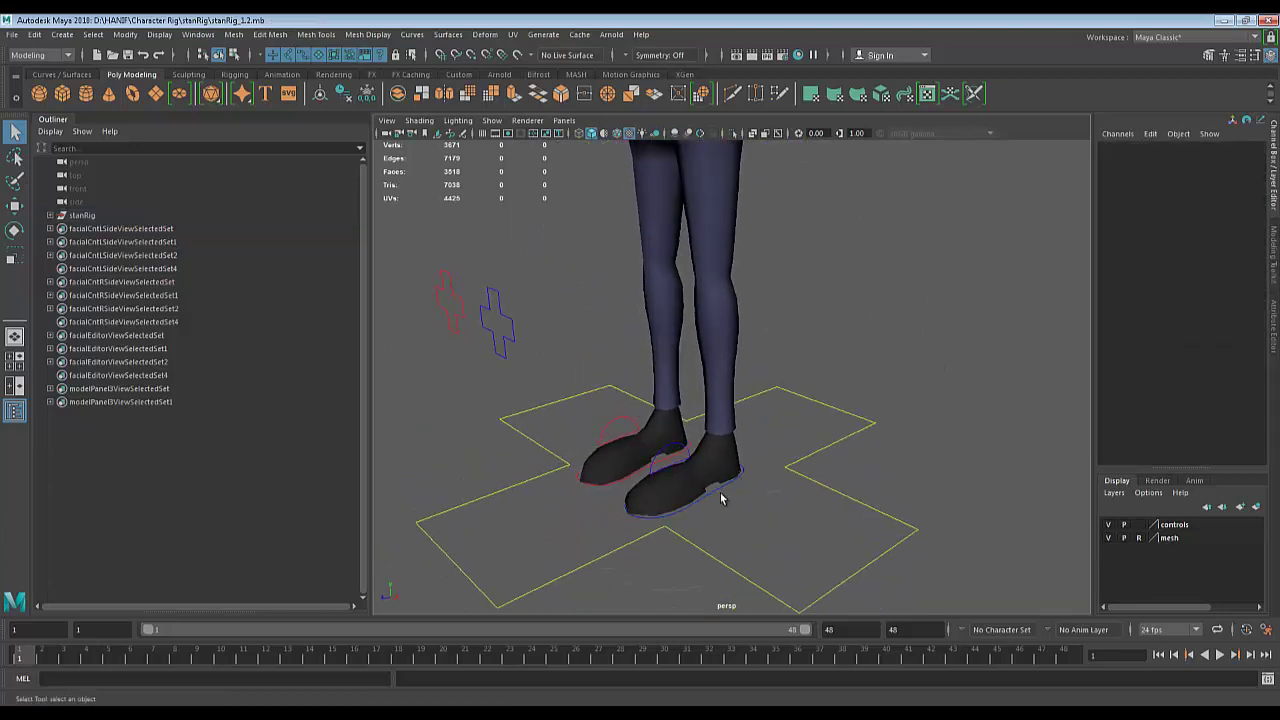
pyautogui.click(714, 491)
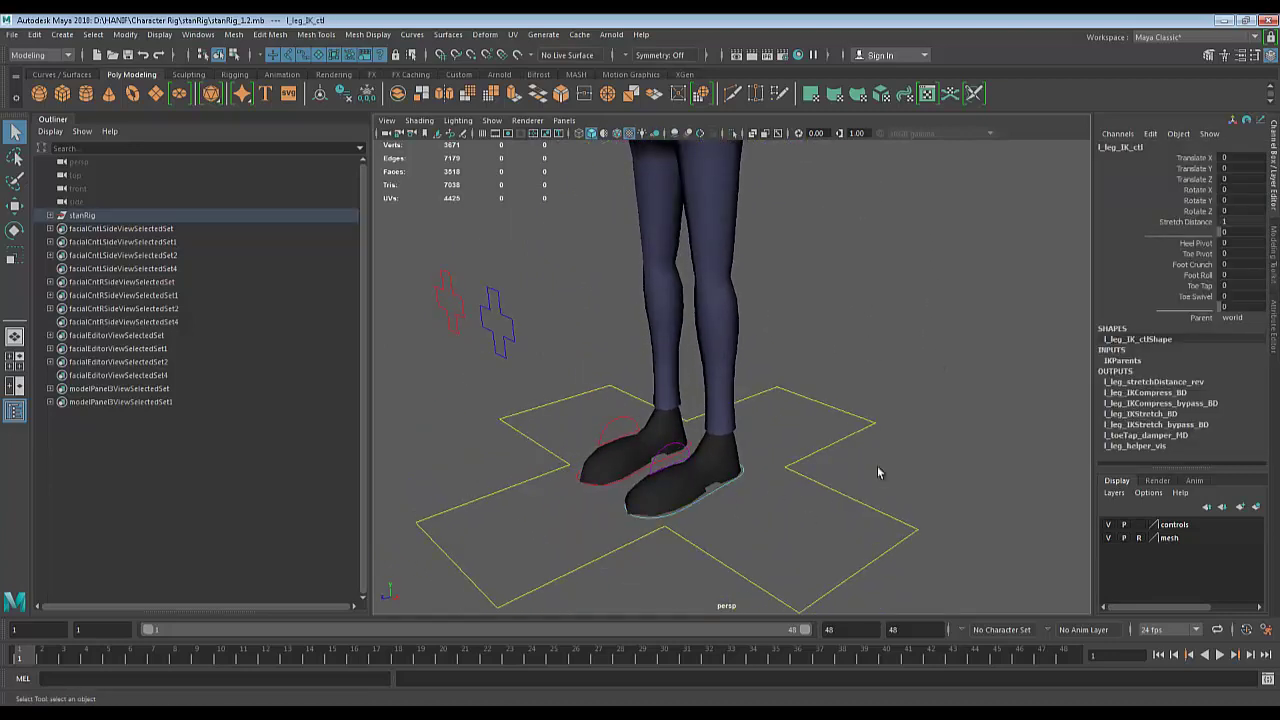
# Try out the Heel Pivot and Toe Pivot attributes of l_leg_IK_ctl, undoing each change.
pyautogui.click(1199, 245)
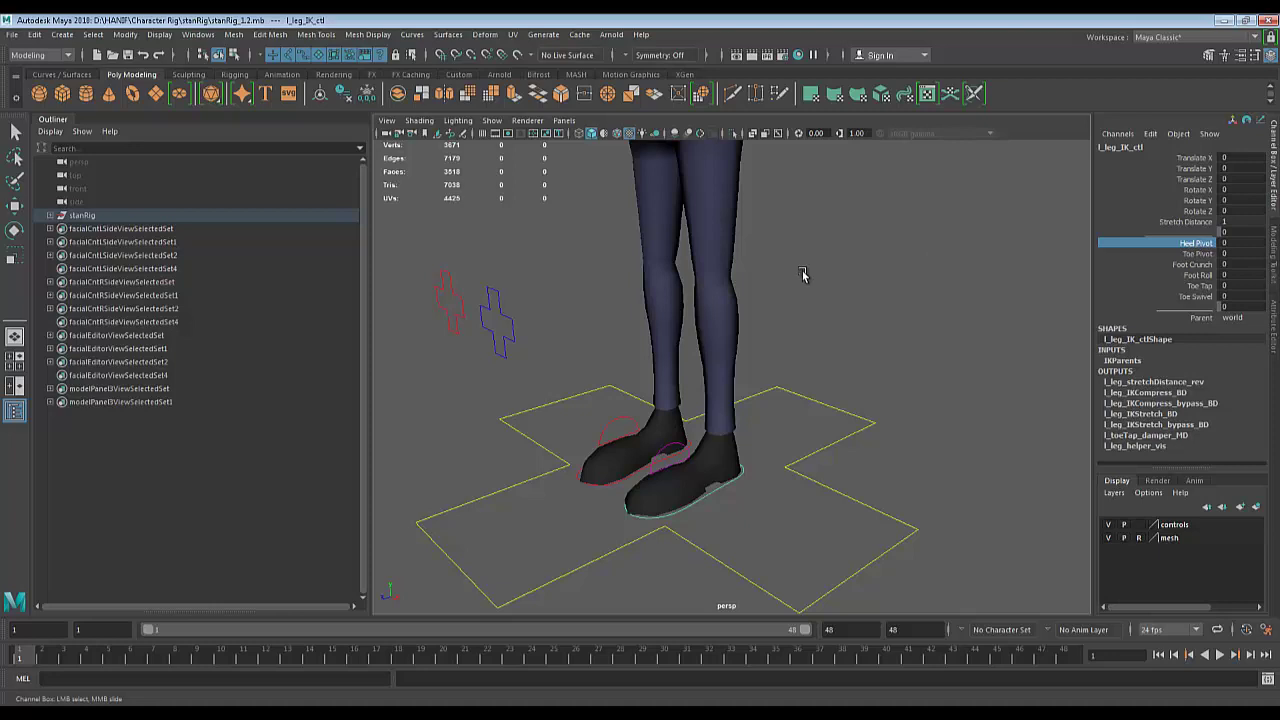
pyautogui.moveTo(800, 271); pyautogui.dragTo(1065, 299, button='middle')
pyautogui.hotkey('ctrl', 'z')
pyautogui.click(1190, 254)
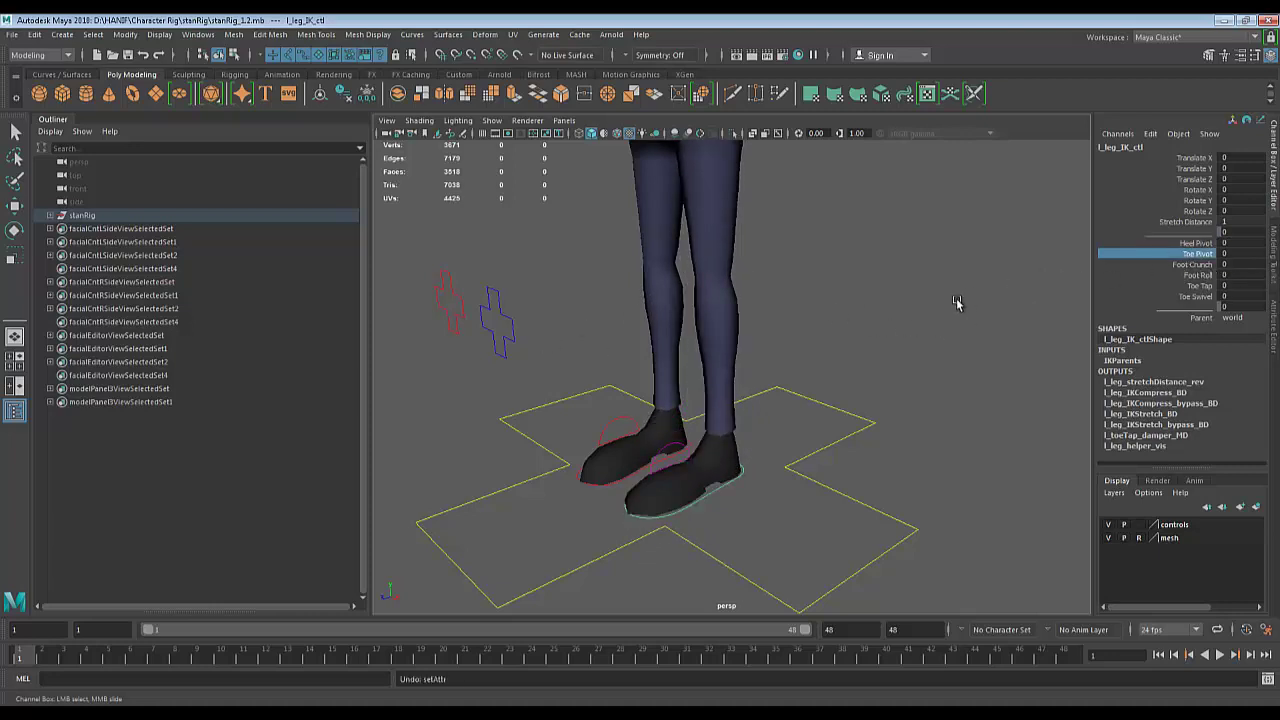
pyautogui.moveTo(957, 300); pyautogui.dragTo(1102, 233, button='middle')
pyautogui.hotkey('ctrl', 'z')
# Try out the Foot Crunch and Foot Roll attributes of l_leg_IK_ctl, undoing each change.
pyautogui.click(1192, 264)
pyautogui.moveTo(846, 318); pyautogui.dragTo(510, 362, button='middle')
pyautogui.hotkey('ctrl', 'z')
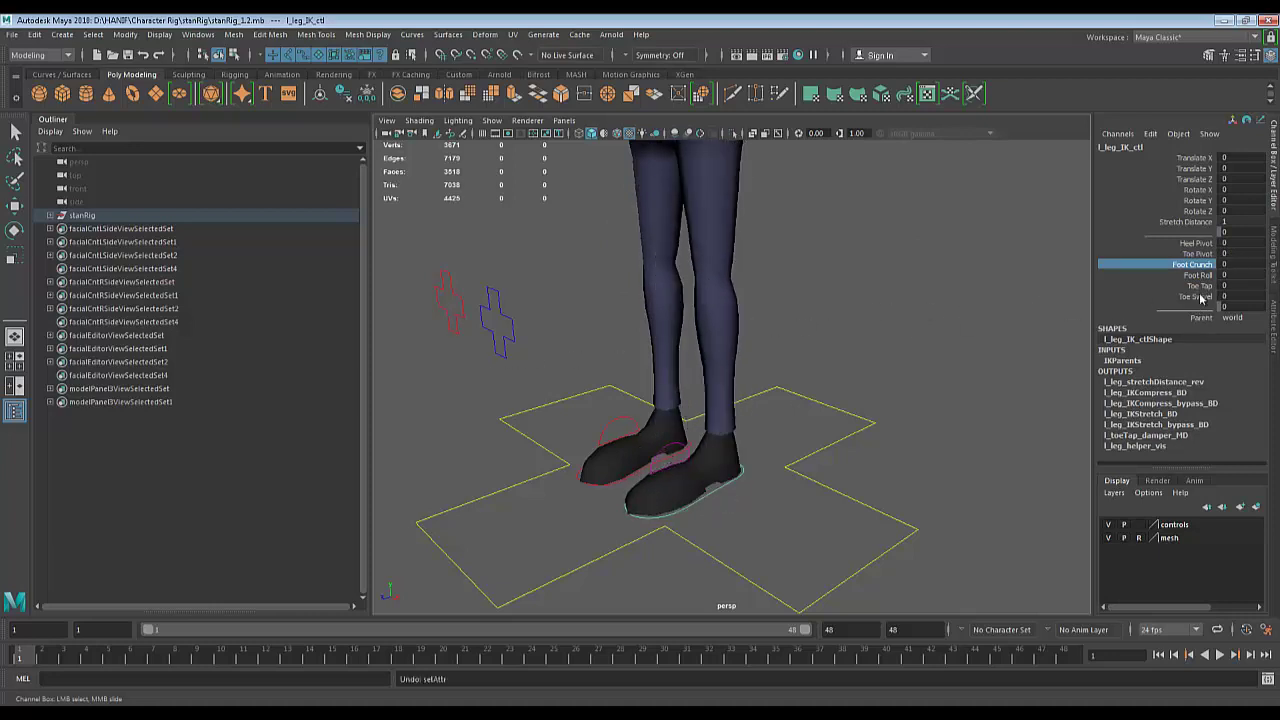
pyautogui.click(1198, 276)
pyautogui.moveTo(886, 363); pyautogui.dragTo(1160, 366, button='middle')
pyautogui.hotkey('ctrl', 'z')
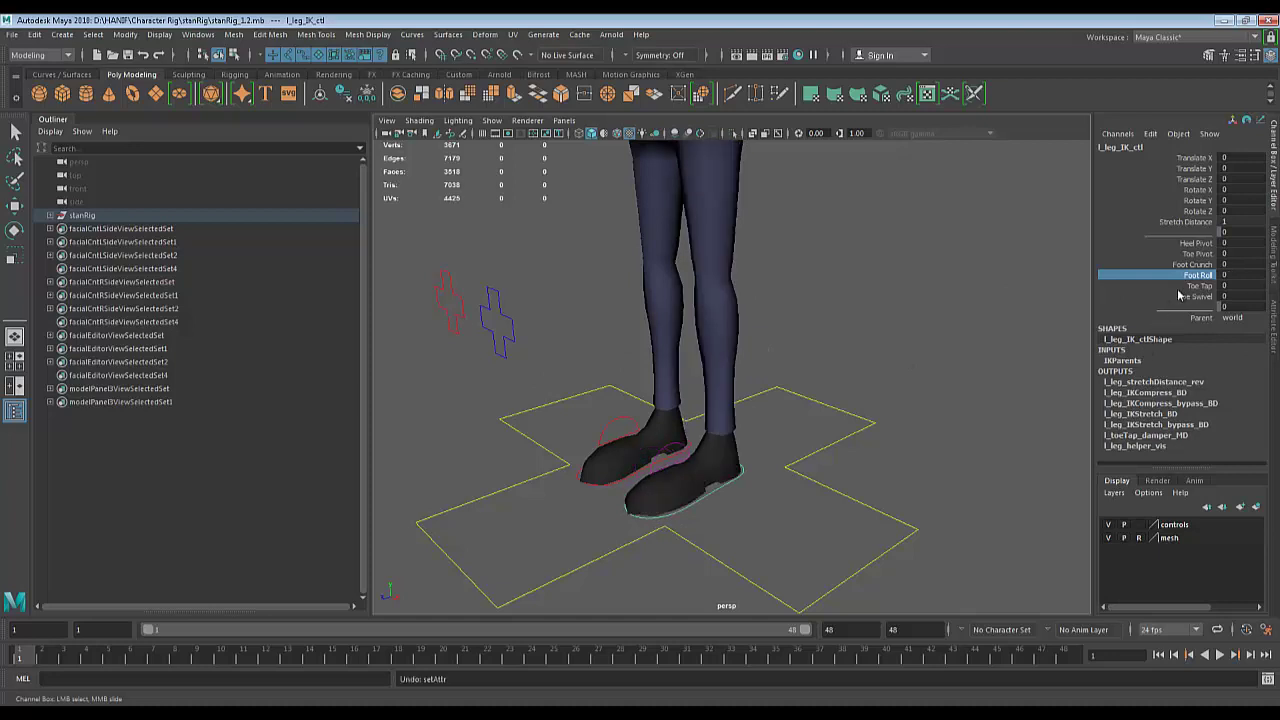
# Compare Foot Crunch at about 25 with Foot Roll on l_leg_IK_ctl once more, undoing both changes.
pyautogui.click(1195, 264)
pyautogui.moveTo(863, 366); pyautogui.dragTo(991, 380, button='middle')
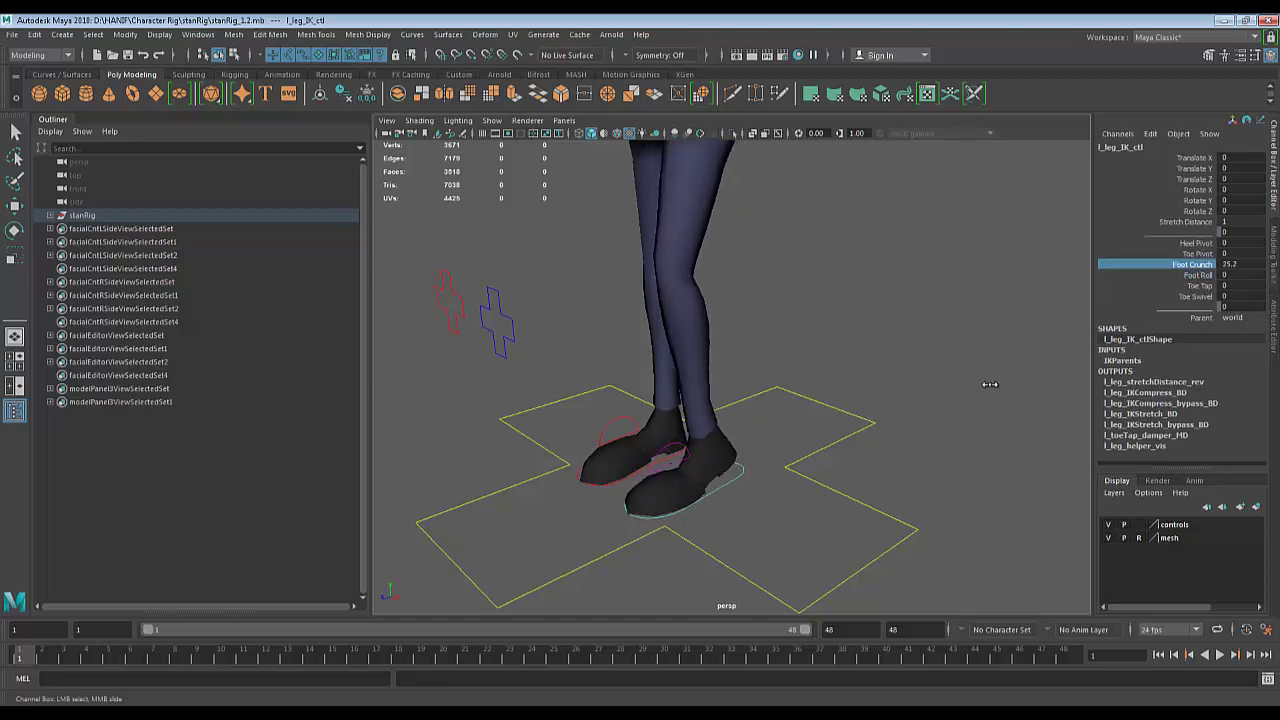
pyautogui.hotkey('ctrl', 'z')
pyautogui.click(1197, 275)
pyautogui.moveTo(853, 366); pyautogui.dragTo(1118, 393, button='middle')
pyautogui.hotkey('ctrl', 'z')
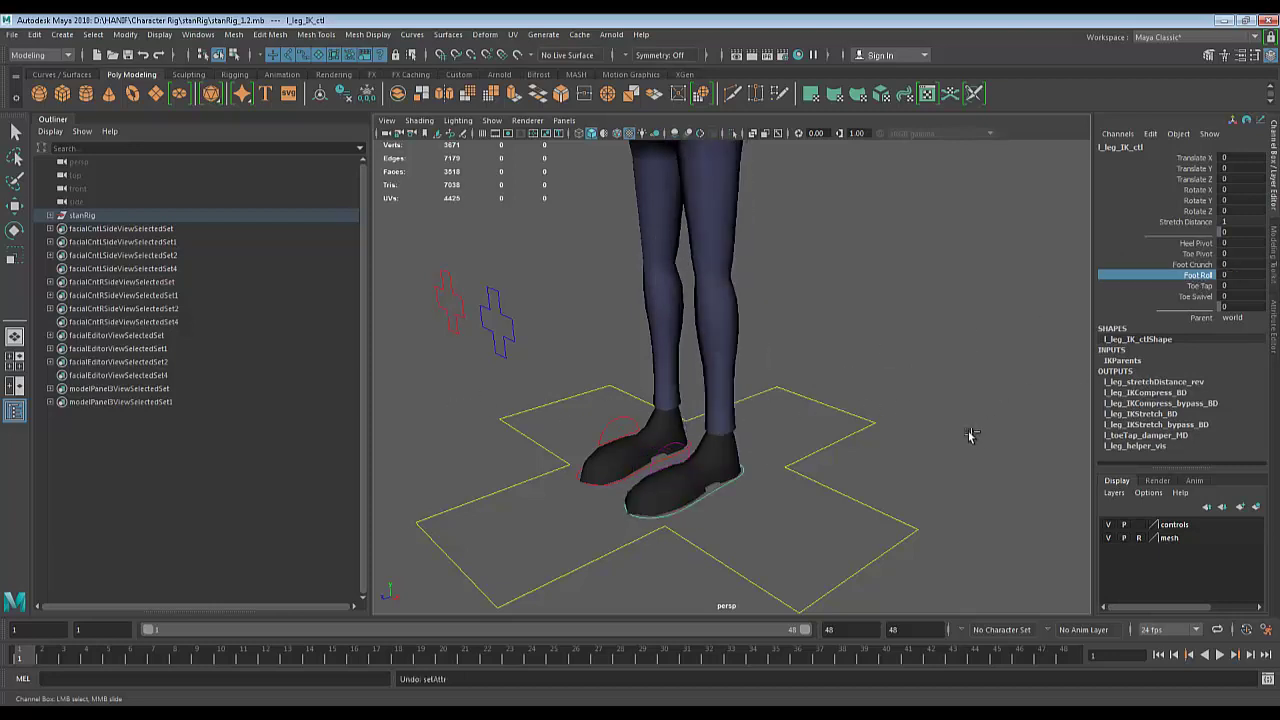
# Try out the Toe Tap and Toe Swivel attributes of l_leg_IK_ctl, undoing each change.
pyautogui.click(1199, 286)
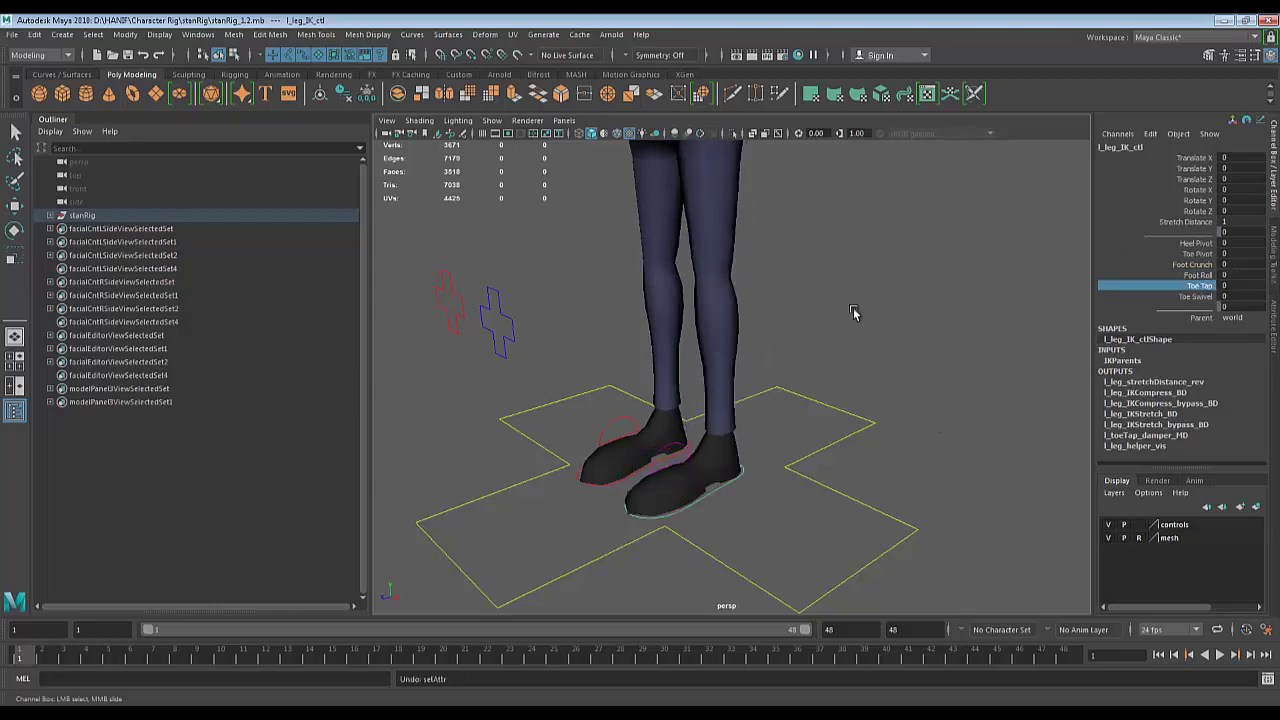
pyautogui.moveTo(853, 308); pyautogui.dragTo(1143, 360, button='middle')
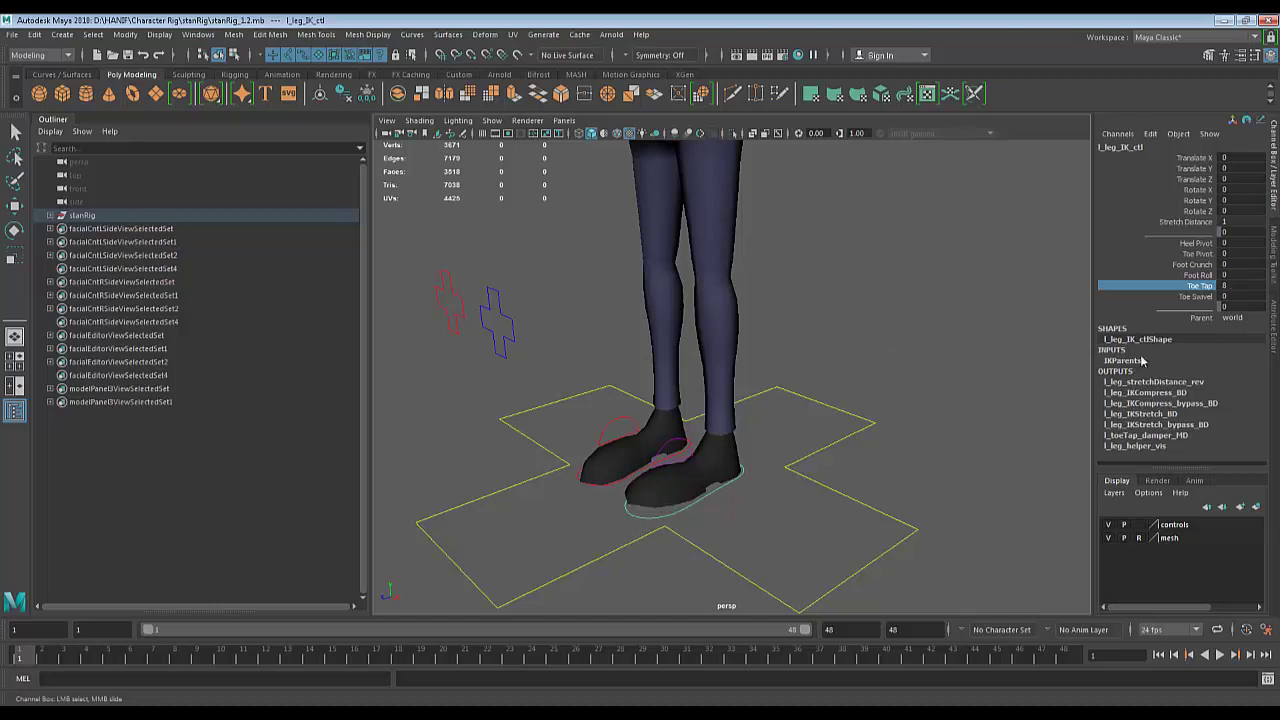
pyautogui.hotkey('ctrl', 'z')
pyautogui.click(1198, 297)
pyautogui.moveTo(853, 353); pyautogui.dragTo(949, 332, button='middle')
pyautogui.hotkey('ctrl', 'z')
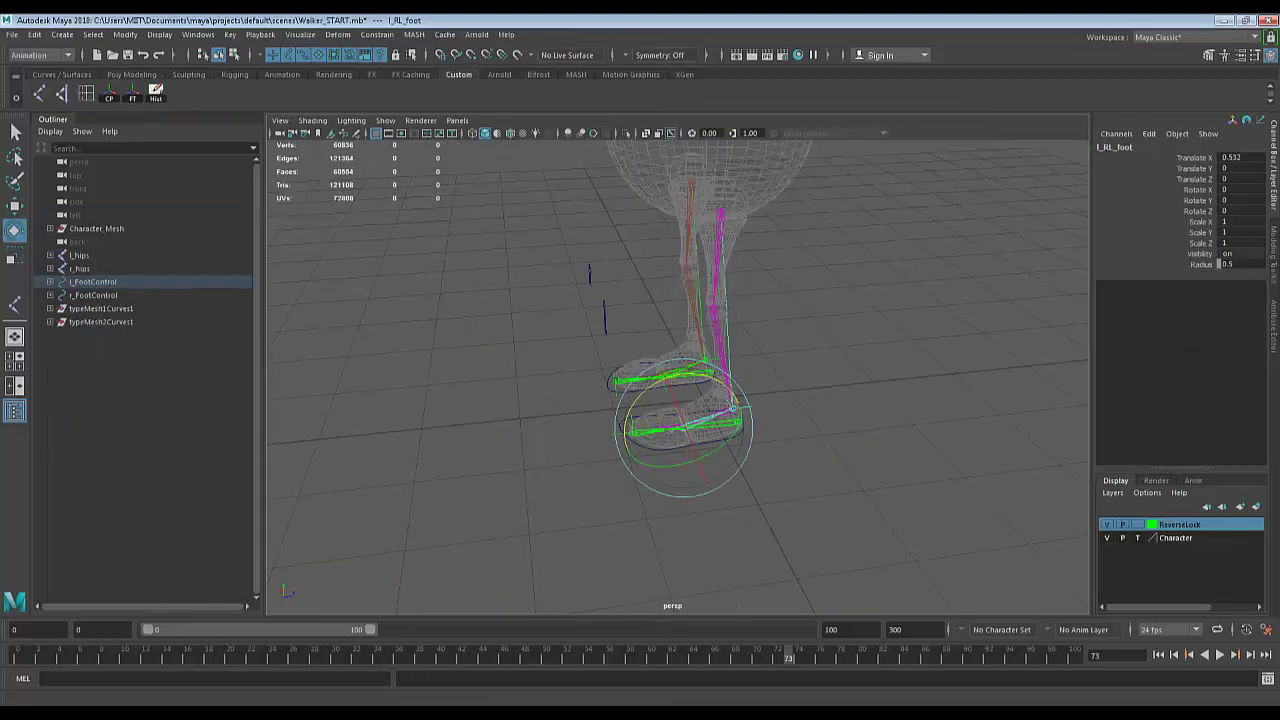
# Start a new keyable float attribute named FootRoll on the left foot control, l_FootControl.
pyautogui.click(806, 512)
pyautogui.keyDown('alt'); pyautogui.moveTo(806, 512); pyautogui.dragTo(822, 478); pyautogui.keyUp('alt')
pyautogui.click(798, 459)
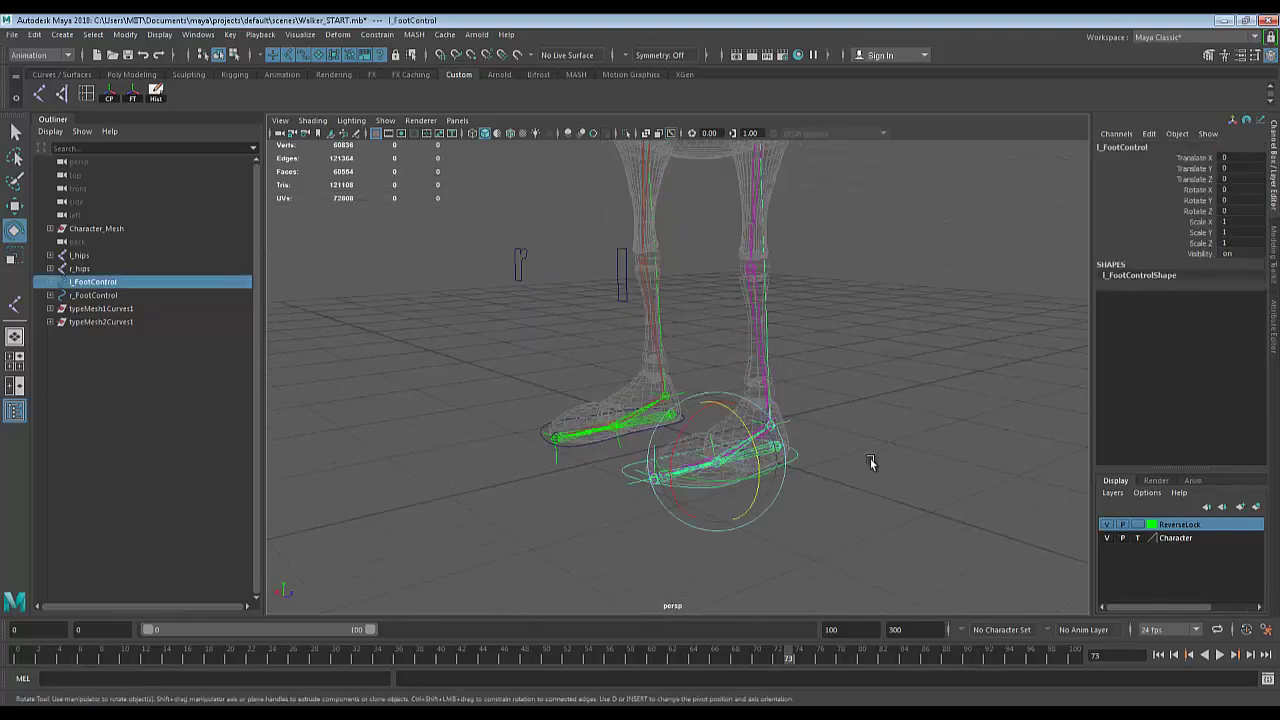
pyautogui.press('q')
pyautogui.keyDown('alt'); pyautogui.moveTo(860, 375); pyautogui.dragTo(735, 363); pyautogui.keyUp('alt')
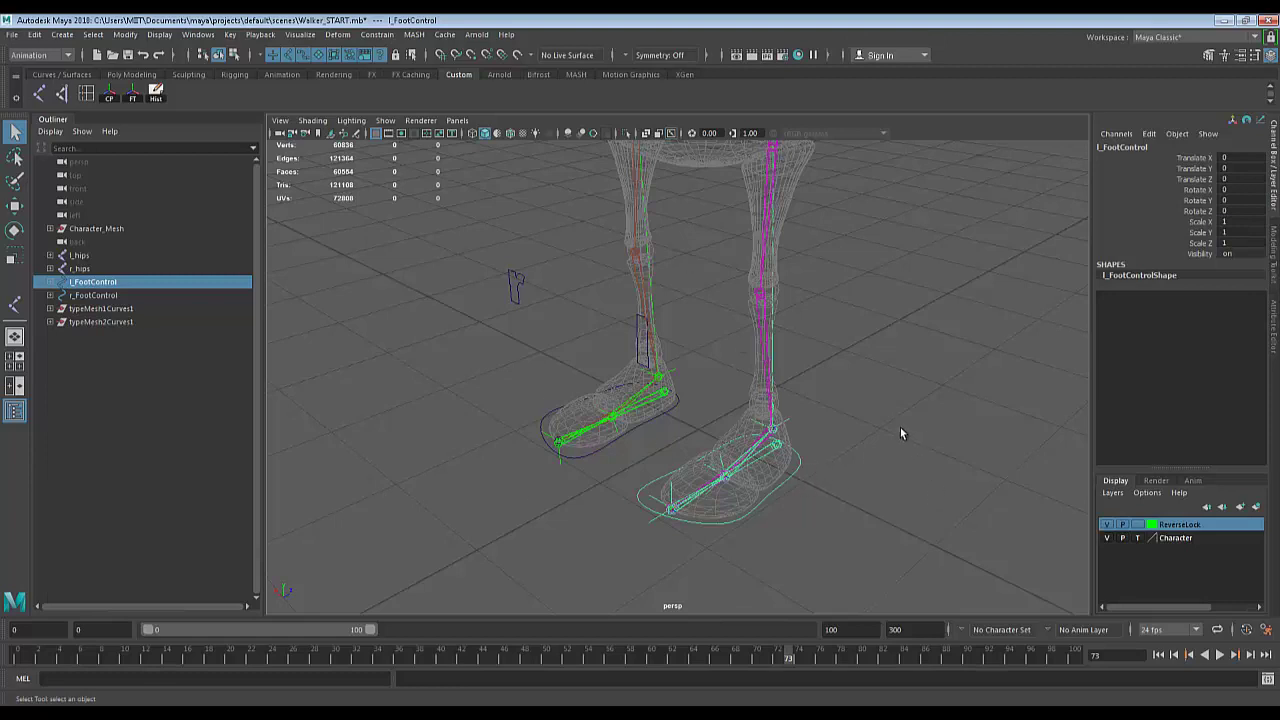
pyautogui.click(1177, 134)
pyautogui.click(1149, 134)
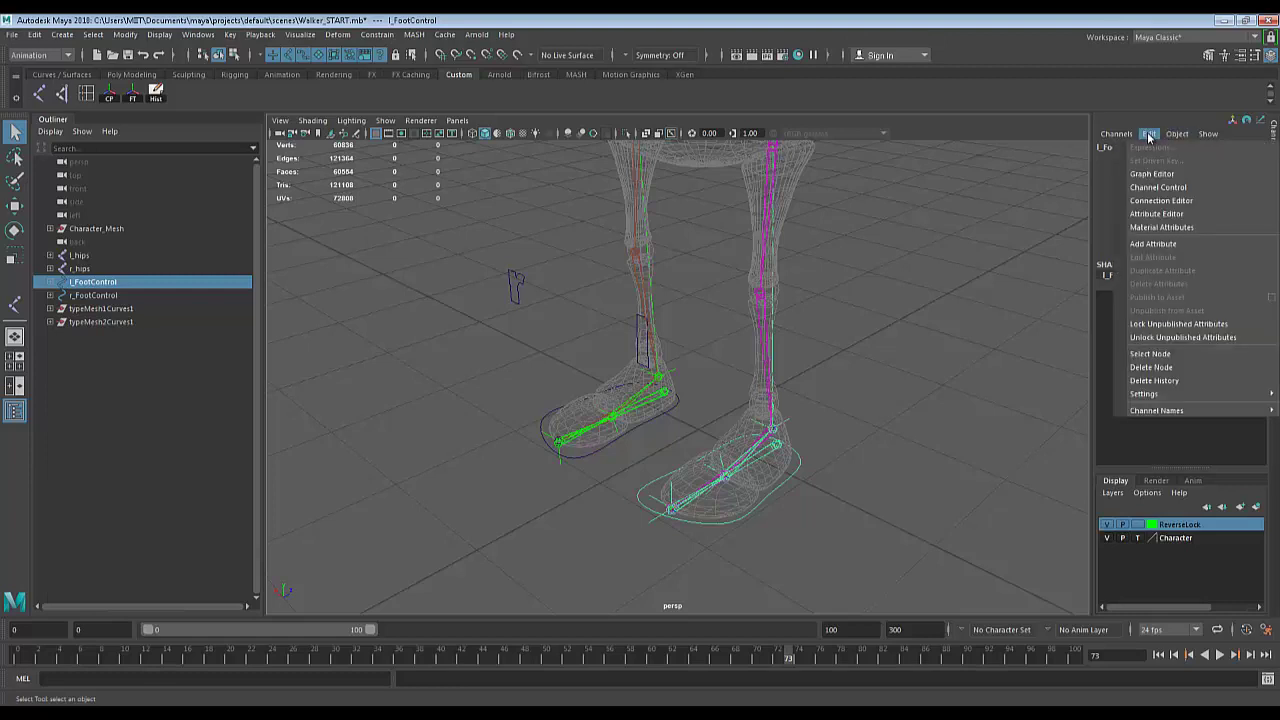
pyautogui.click(1151, 244)
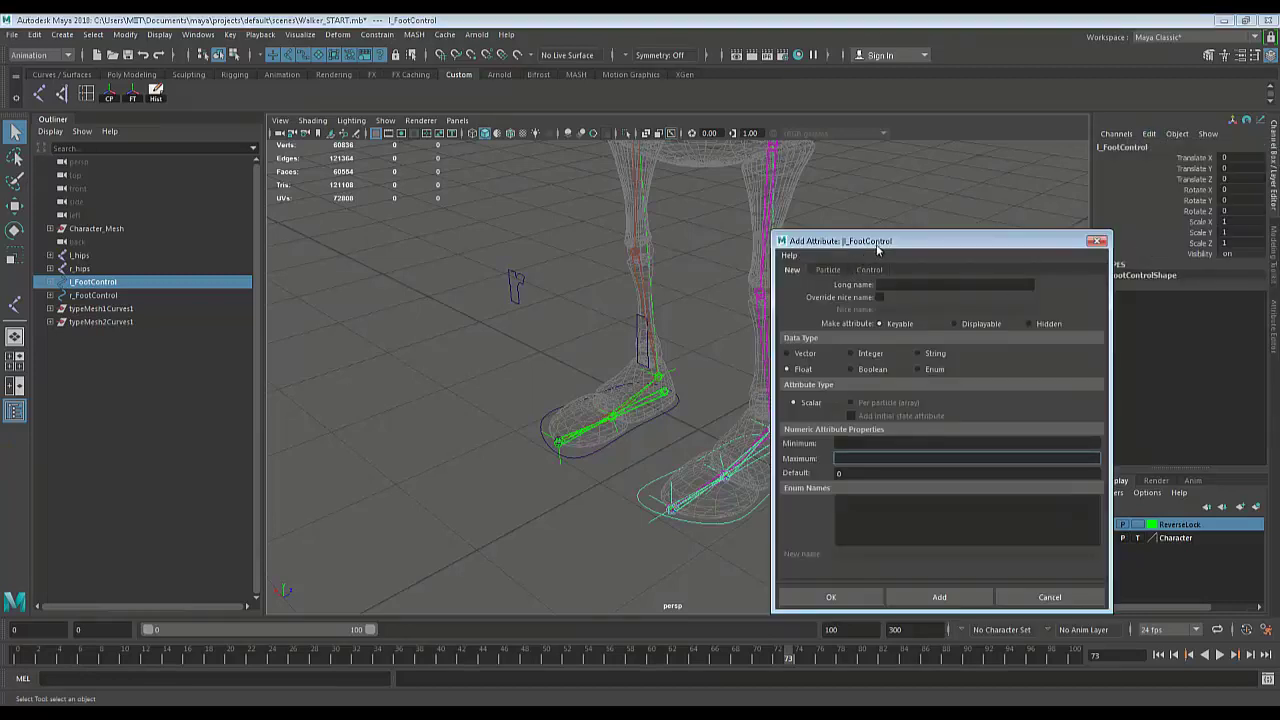
pyautogui.moveTo(899, 252); pyautogui.dragTo(927, 266)
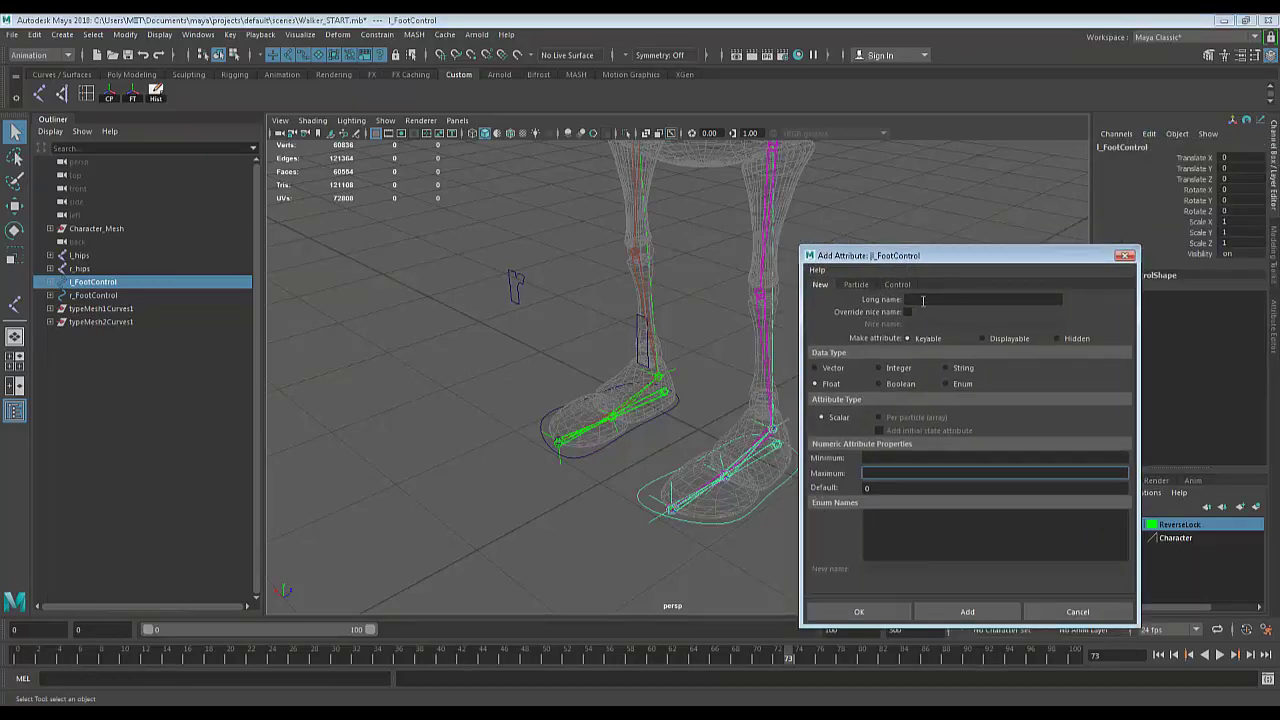
pyautogui.click(926, 299)
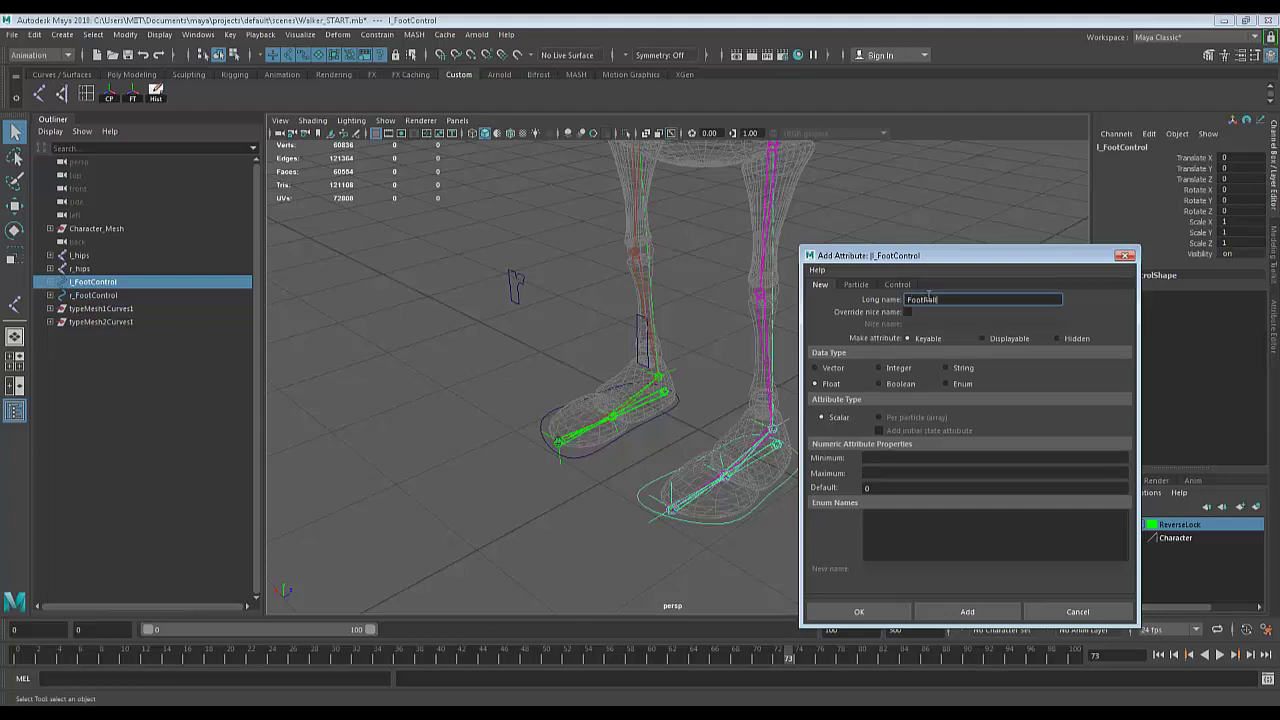
pyautogui.write('FootRoll')
# Give the FootRoll attribute a minimum of -10 and a maximum of 10, and add it to l_FootControl.
pyautogui.click(883, 459)
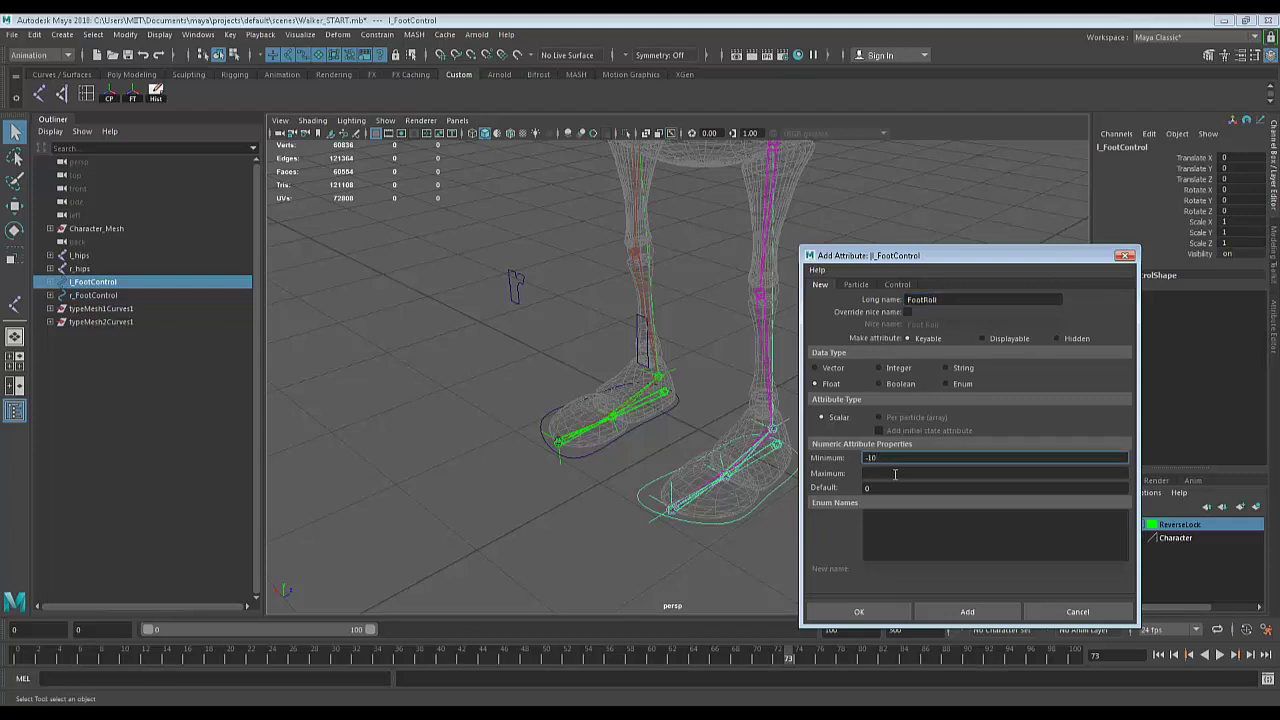
pyautogui.click(895, 474)
pyautogui.write('10')
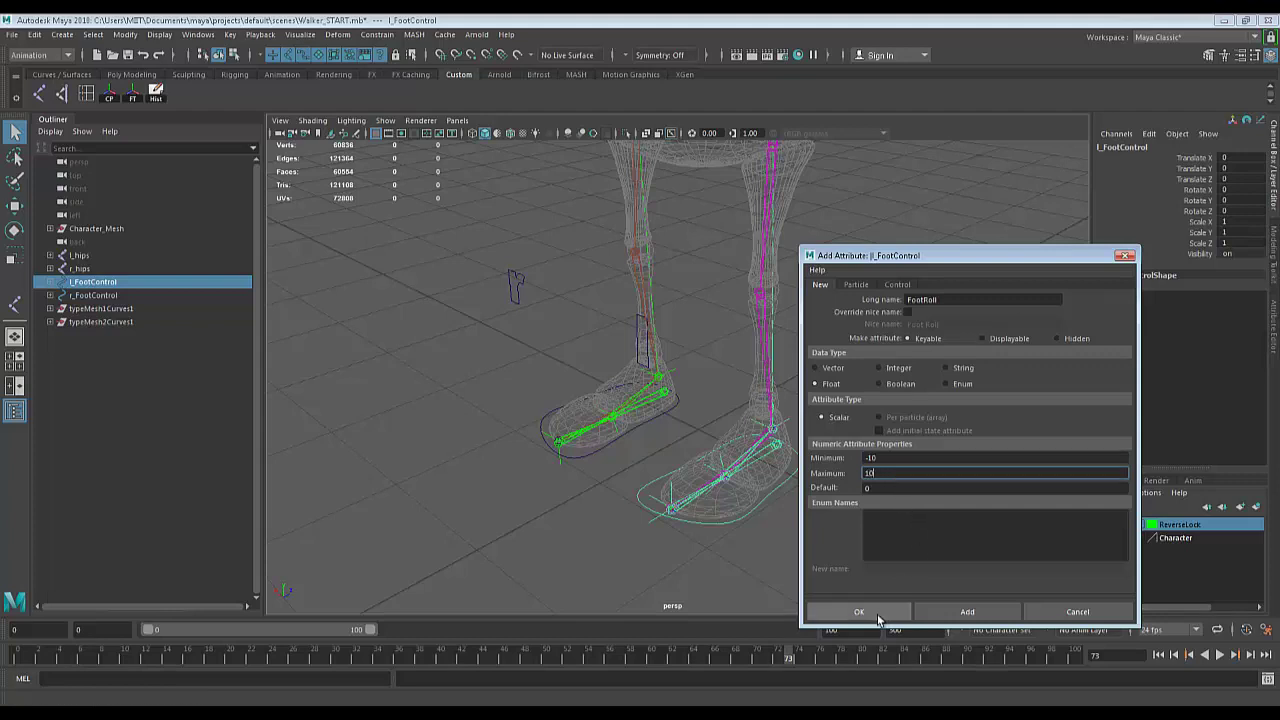
pyautogui.click(968, 611)
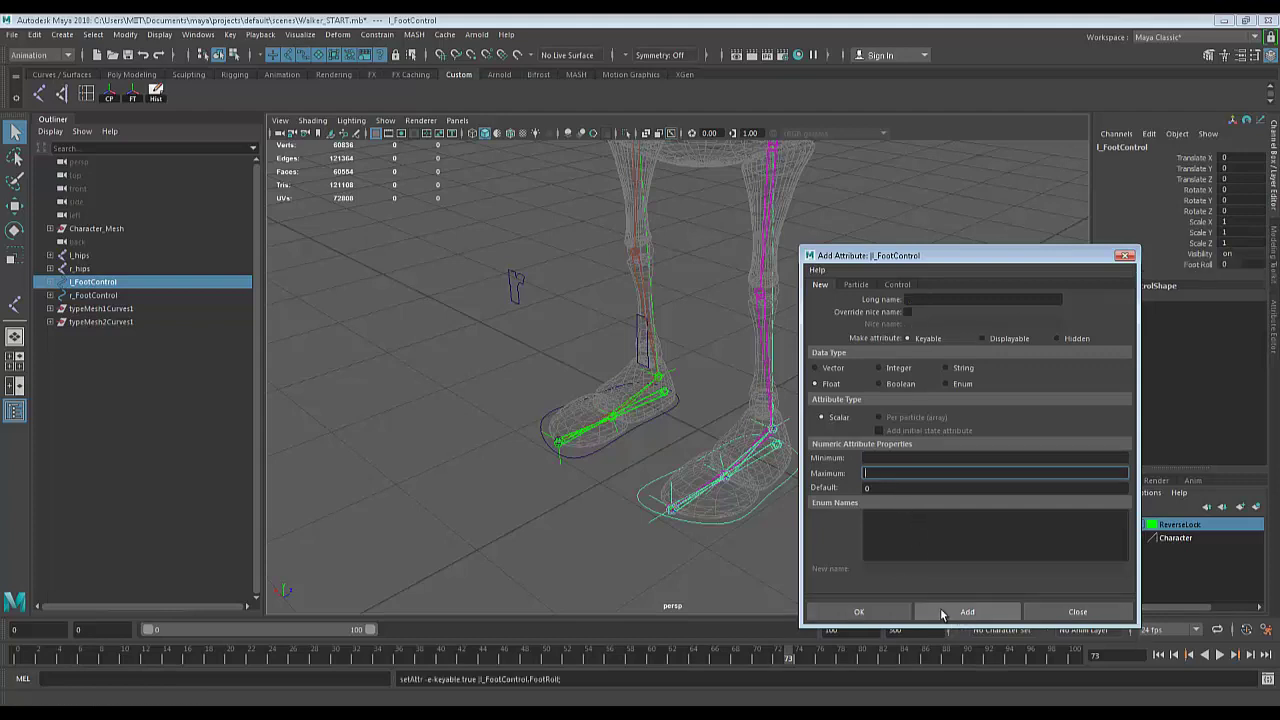
pyautogui.click(911, 299)
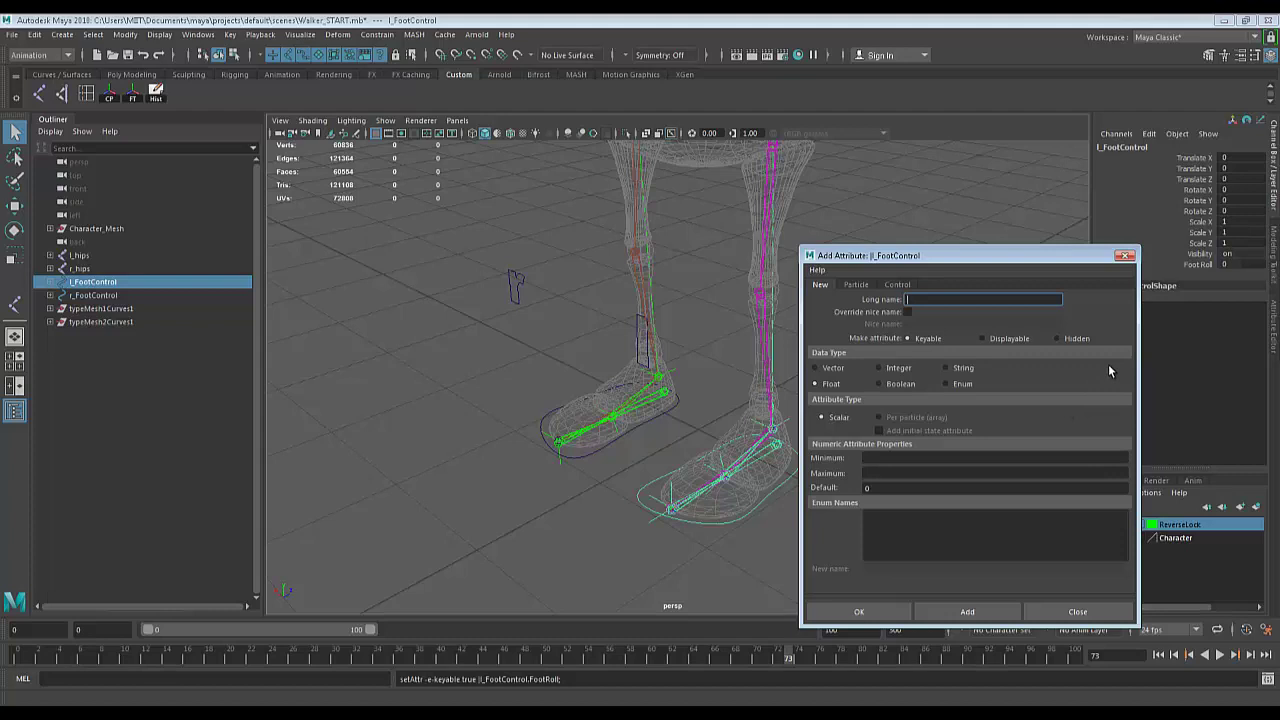
pyautogui.click(1125, 257)
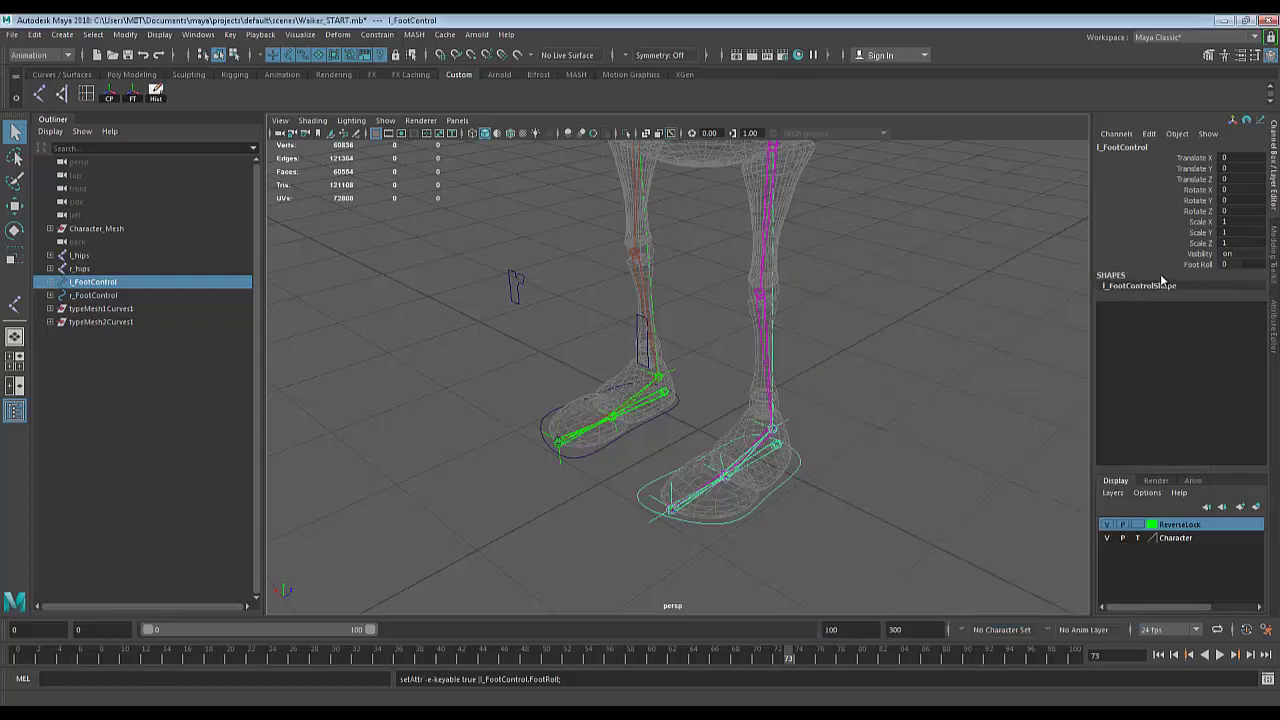
# Try out the new Foot Roll attribute of l_FootControl, undo the change and examine the left foot.
pyautogui.click(1195, 265)
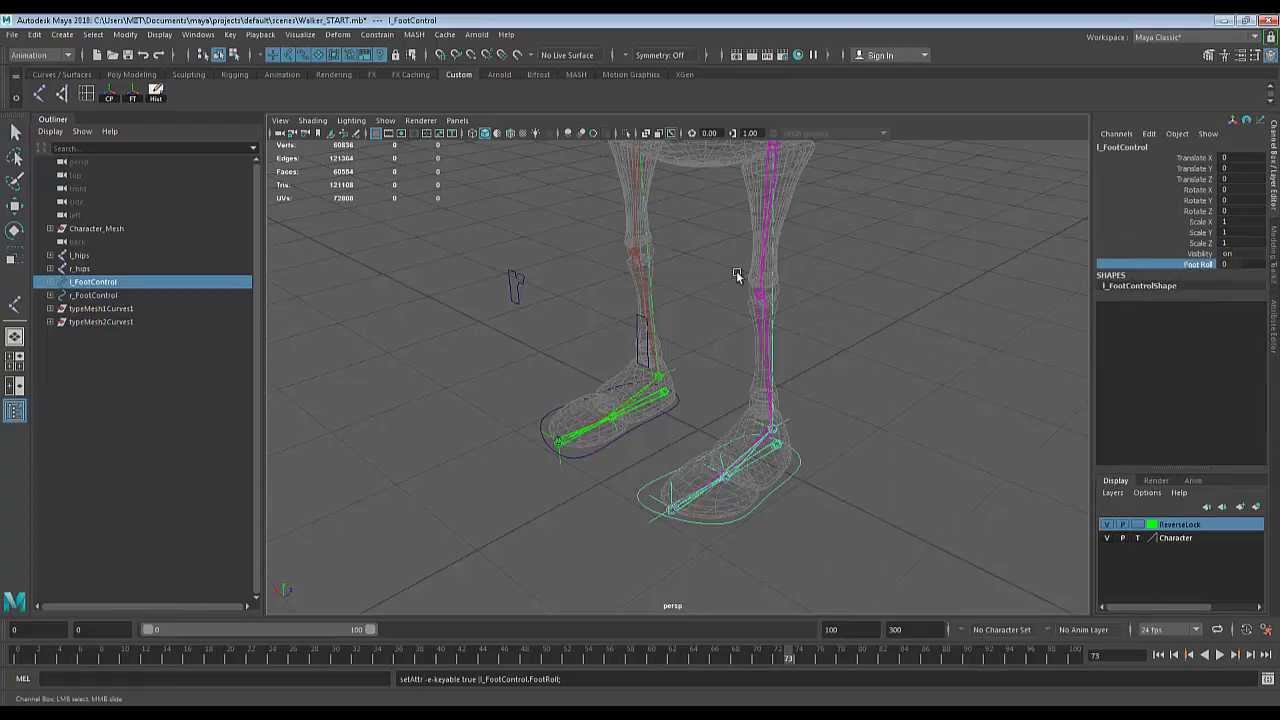
pyautogui.moveTo(885, 298); pyautogui.dragTo(969, 297, button='middle')
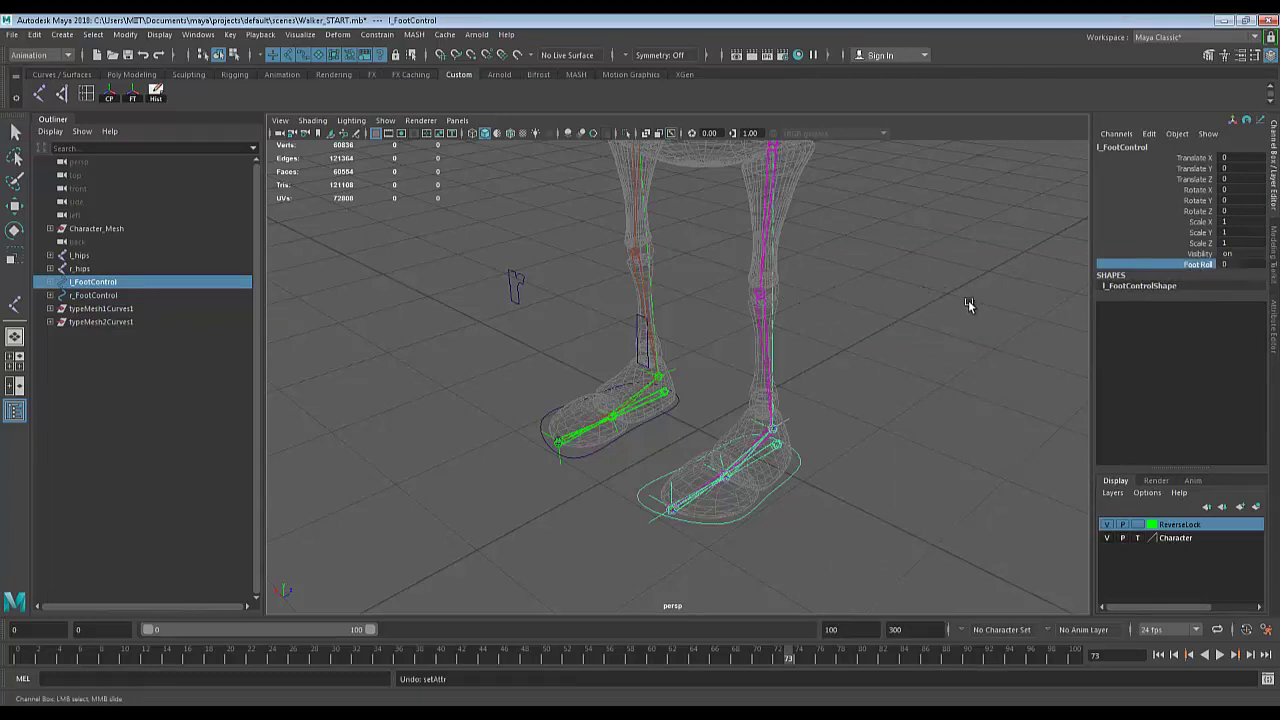
pyautogui.keyDown('alt'); pyautogui.moveTo(968, 300); pyautogui.dragTo(951, 334); pyautogui.keyUp('alt')
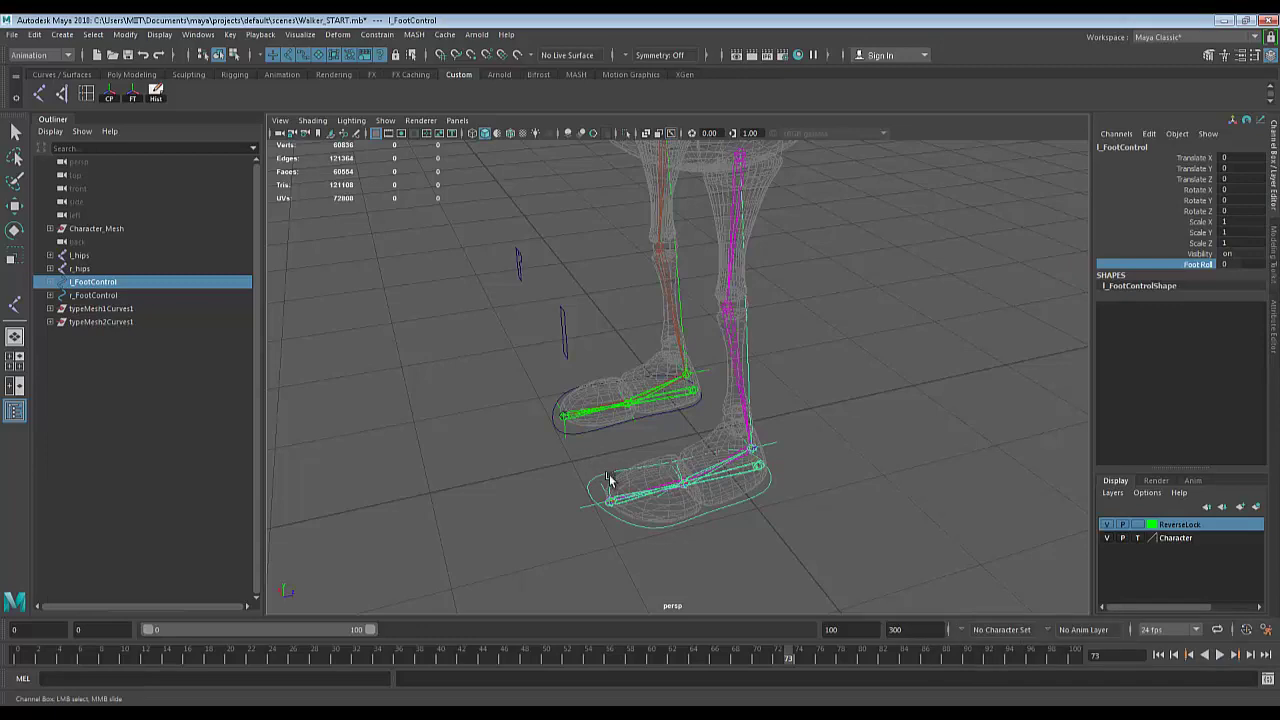
pyautogui.keyDown('alt'); pyautogui.moveTo(694, 420); pyautogui.dragTo(735, 507); pyautogui.keyUp('alt')
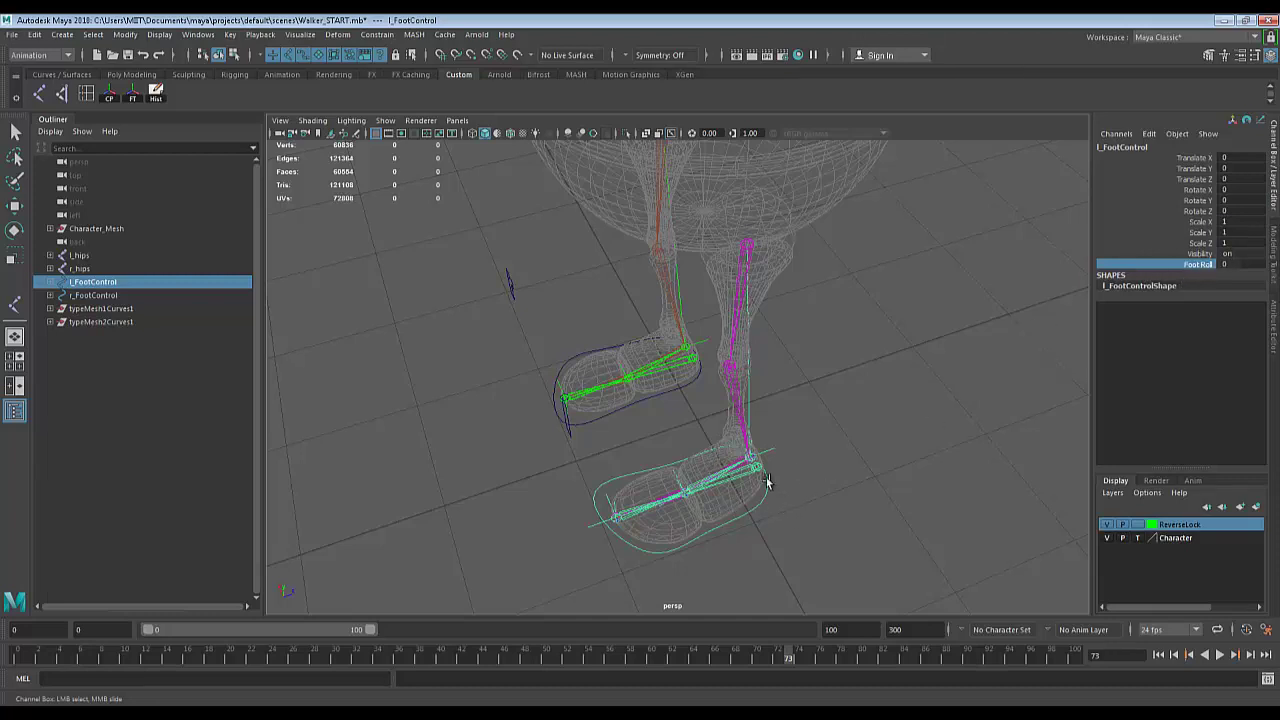
pyautogui.keyDown('alt'); pyautogui.moveTo(683, 391); pyautogui.dragTo(677, 360); pyautogui.keyUp('alt')
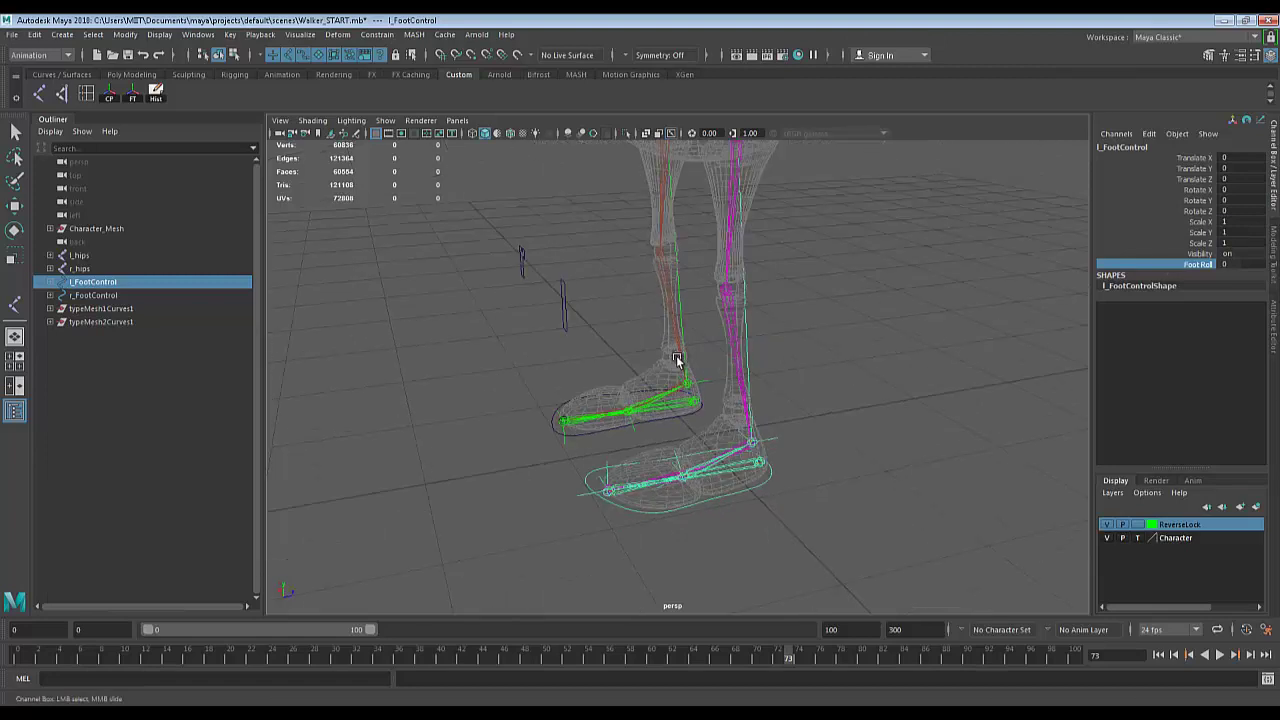
pyautogui.keyDown('alt'); pyautogui.moveTo(806, 443); pyautogui.dragTo(800, 426); pyautogui.keyUp('alt')
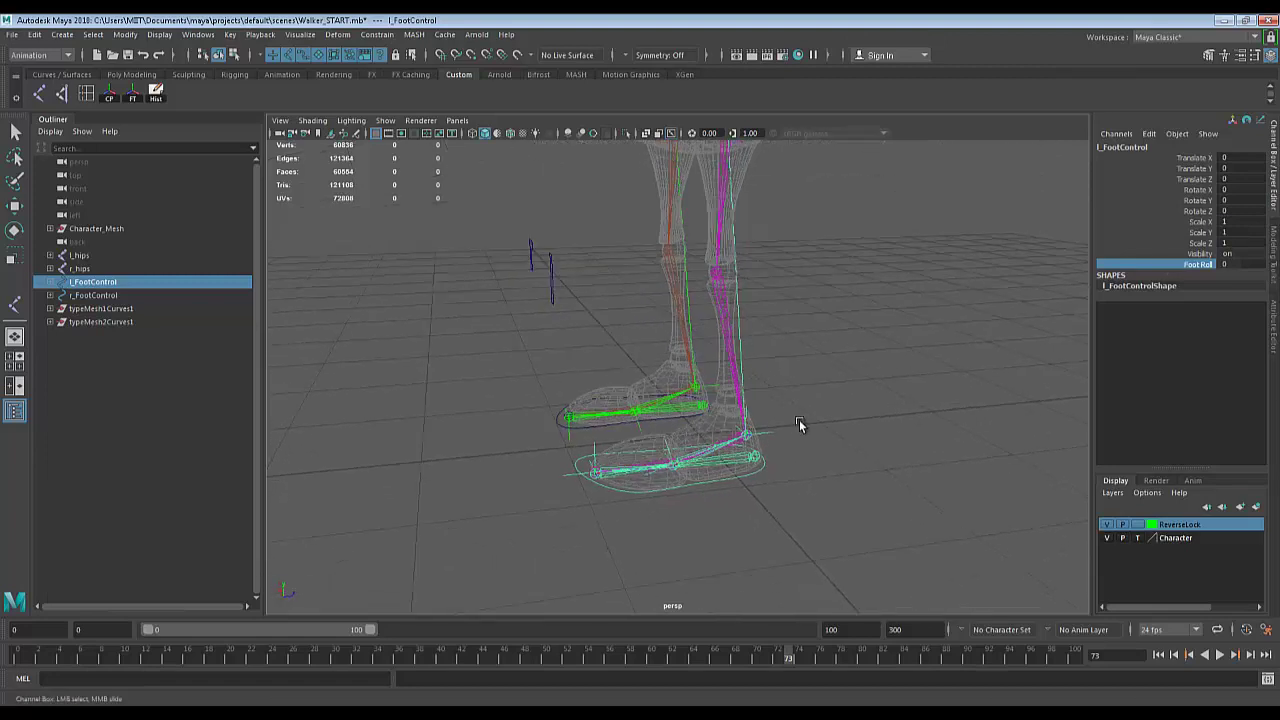
# Set up a driven key with l_FootControl as the driver and Foot Roll as its driving attribute.
pyautogui.click(28, 58)
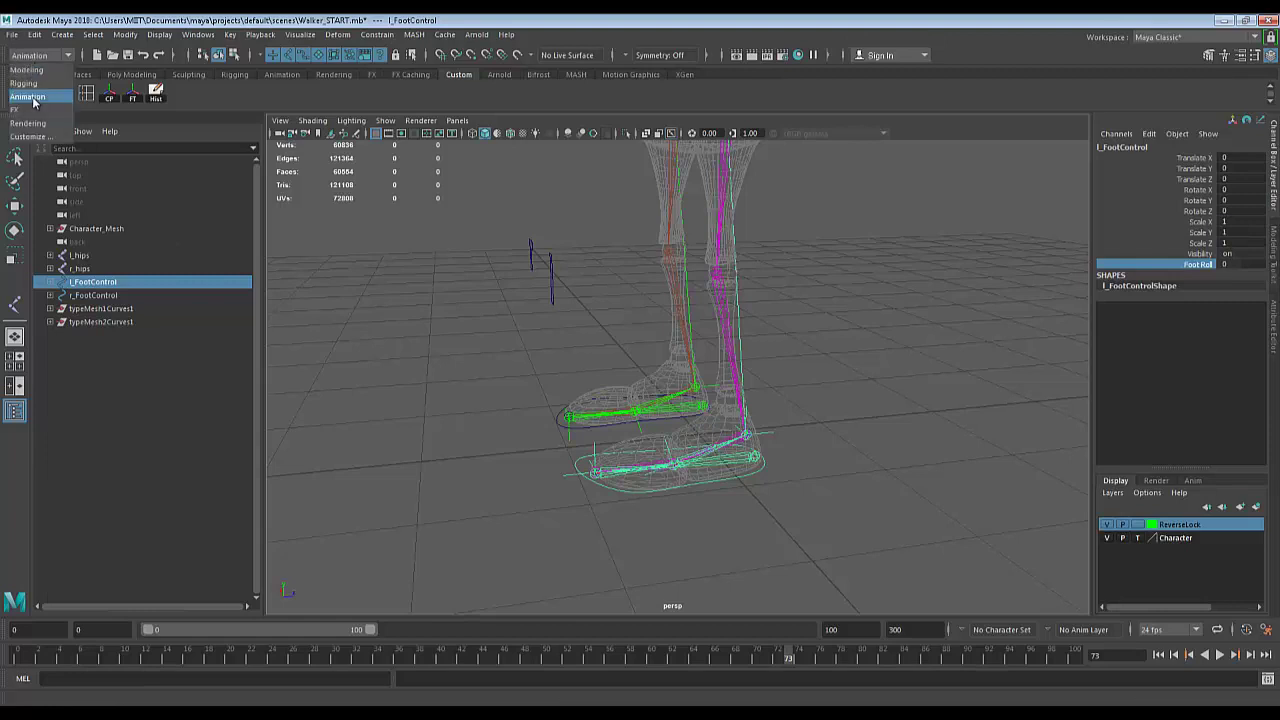
pyautogui.click(30, 96)
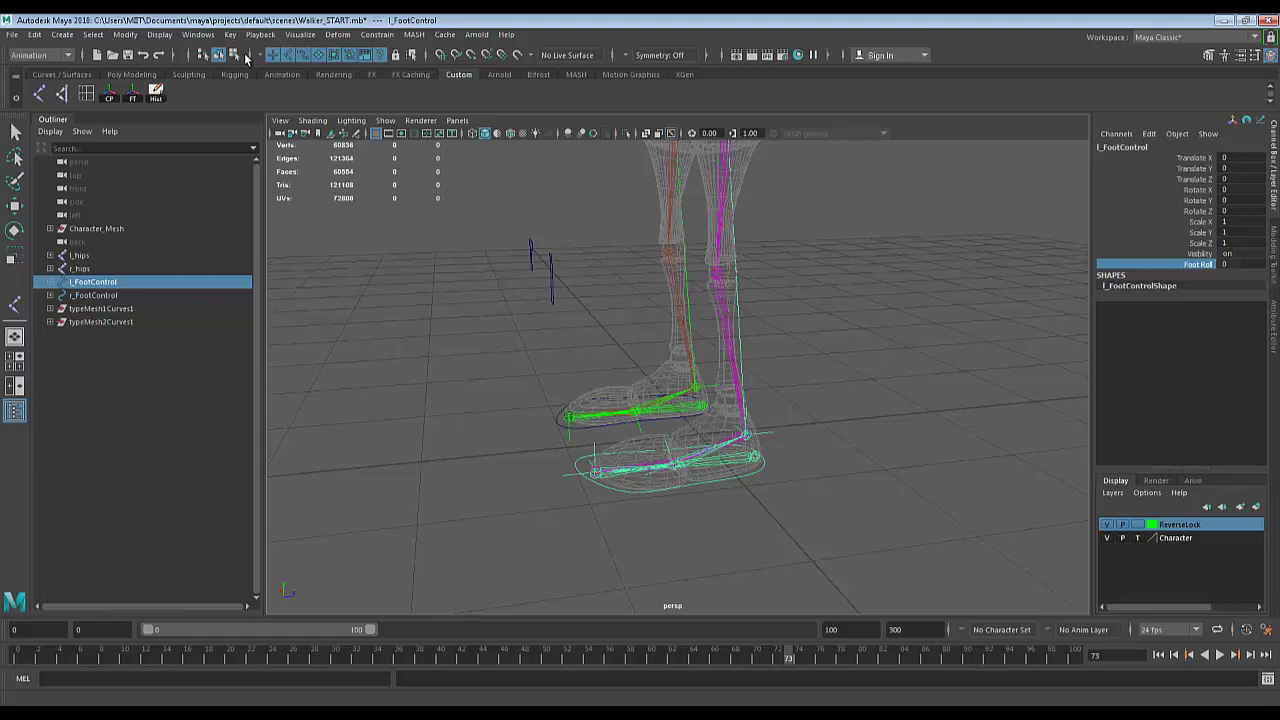
pyautogui.click(370, 35)
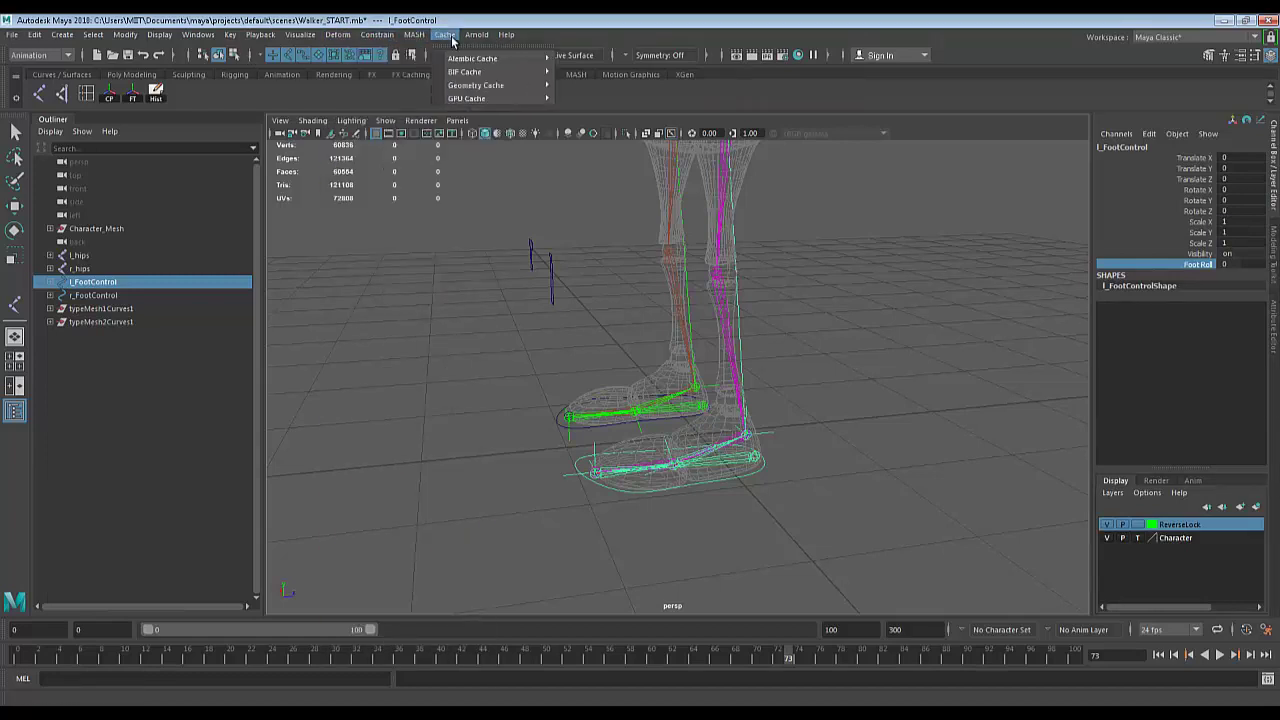
pyautogui.moveTo(328, 37)
pyautogui.moveTo(231, 37)
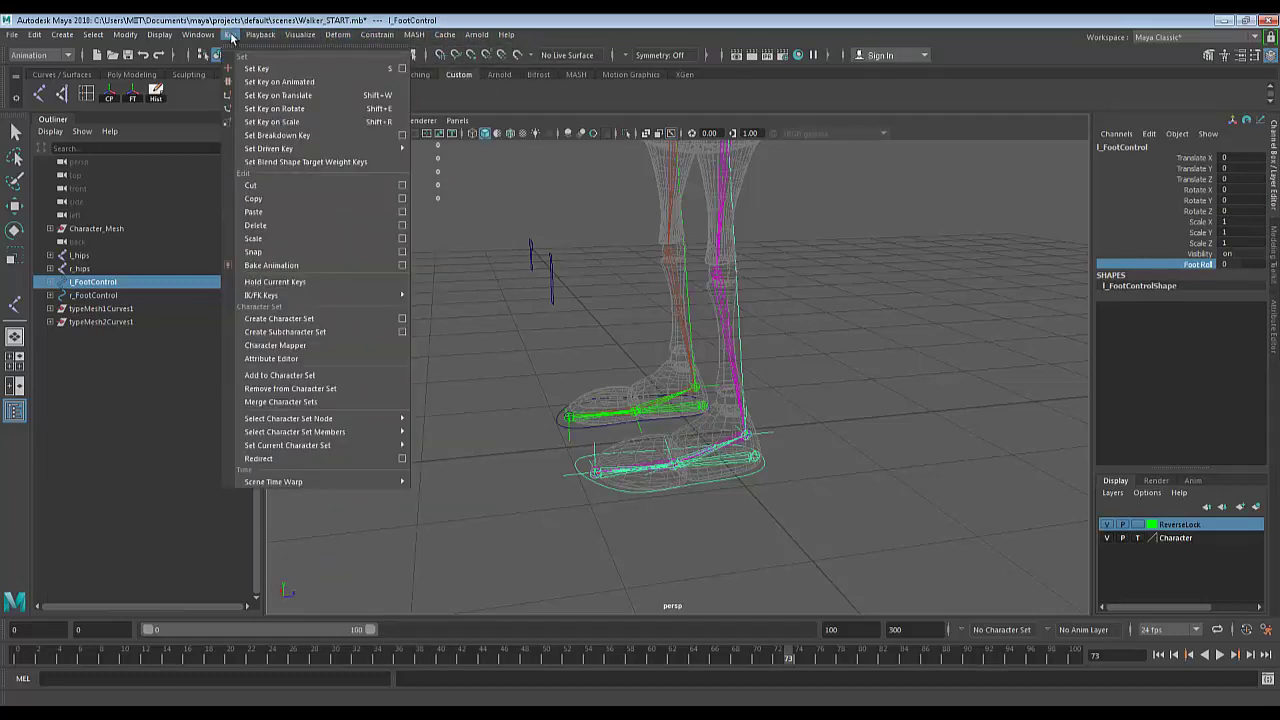
pyautogui.moveTo(330, 148)
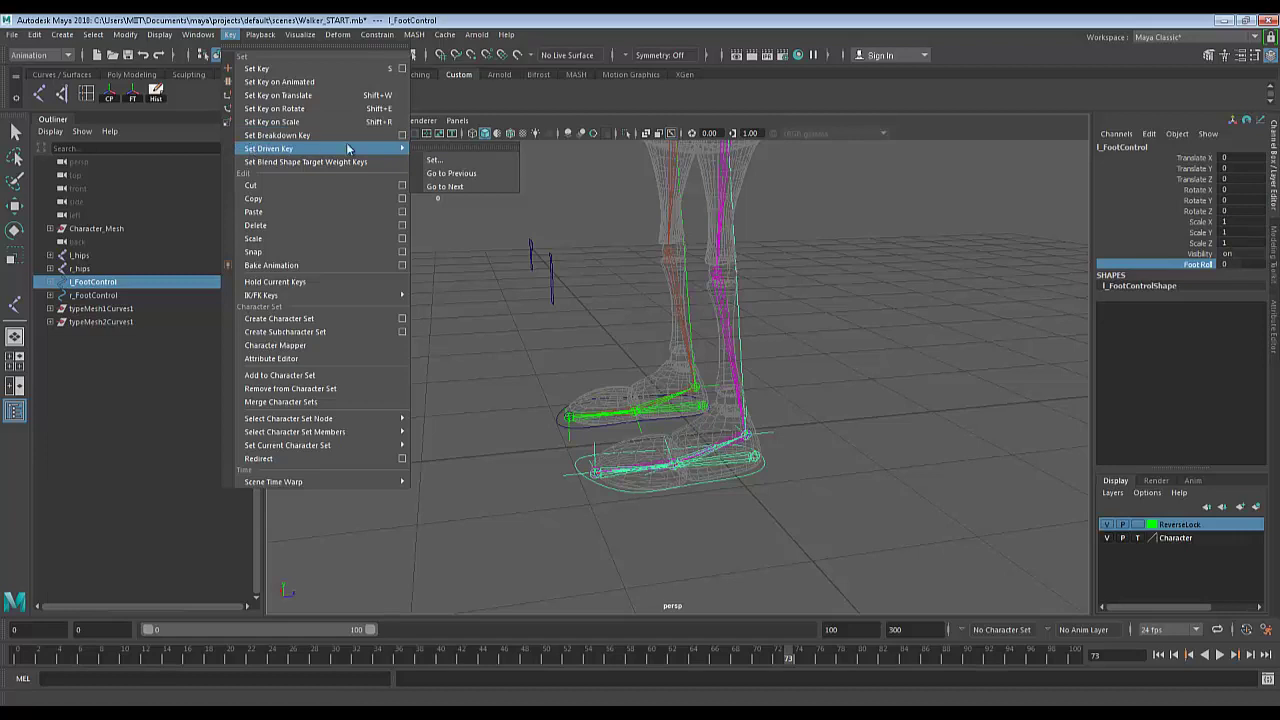
pyautogui.click(434, 161)
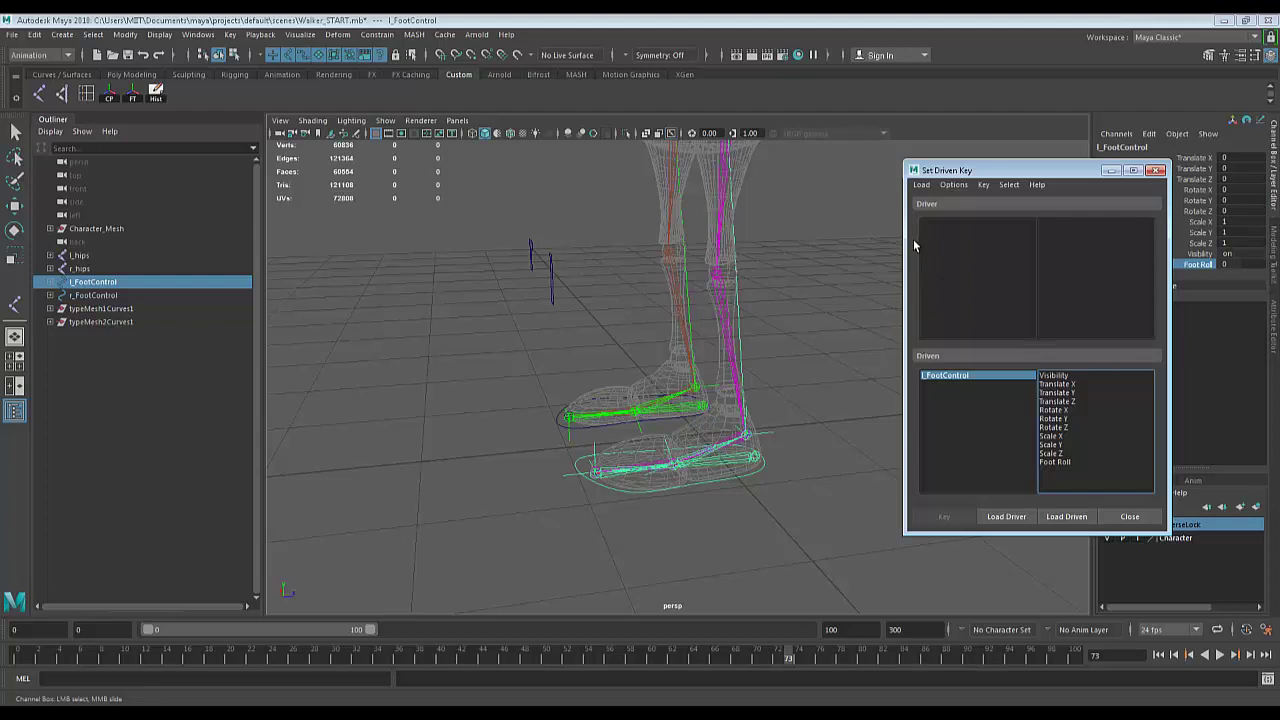
pyautogui.keyDown('alt'); pyautogui.moveTo(796, 284); pyautogui.dragTo(723, 442); pyautogui.keyUp('alt')
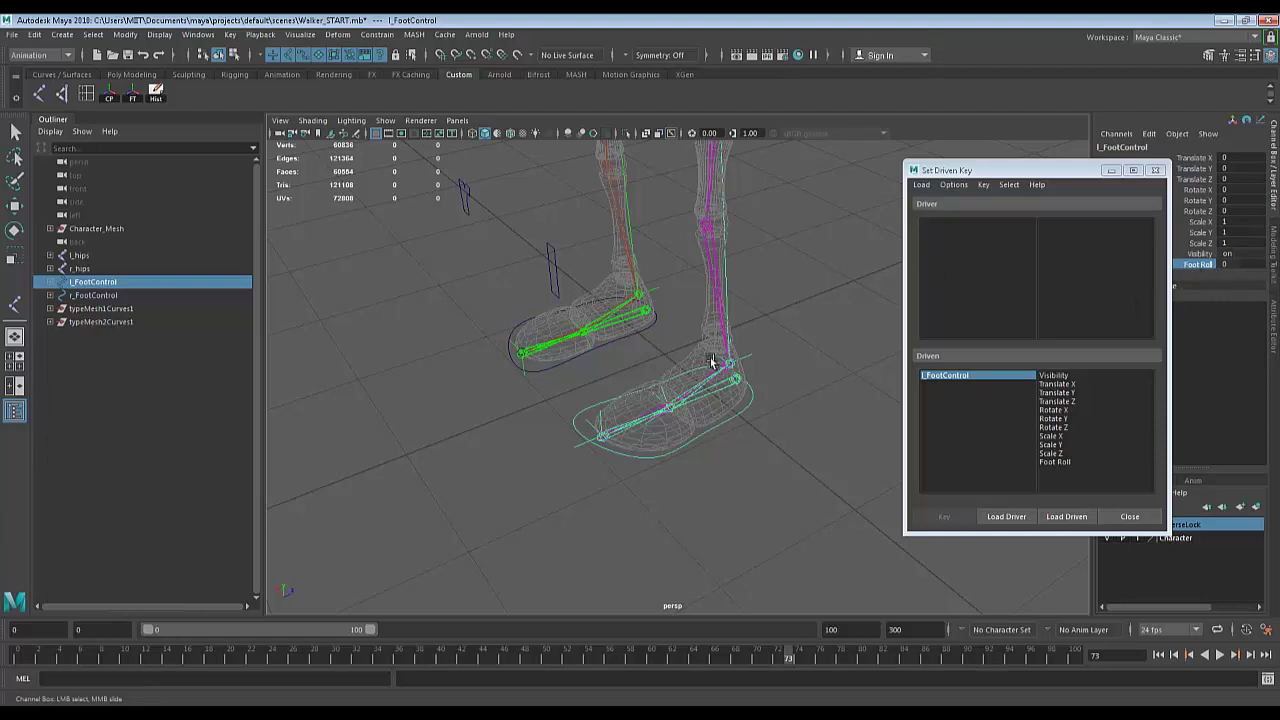
pyautogui.click(1006, 516)
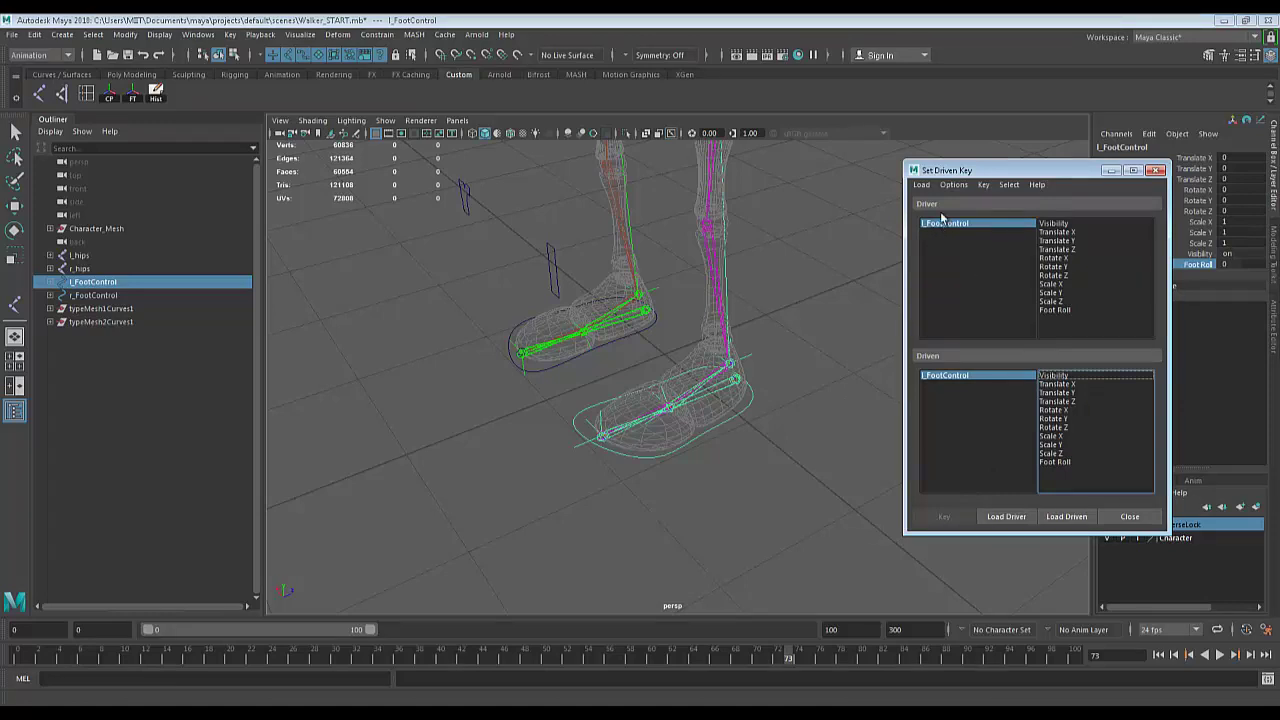
pyautogui.click(1066, 310)
# Select the left foot's reverse-lock joints l_RL_base and l_RL_toe together.
pyautogui.keyDown('alt'); pyautogui.moveTo(822, 297); pyautogui.dragTo(731, 320); pyautogui.keyUp('alt')
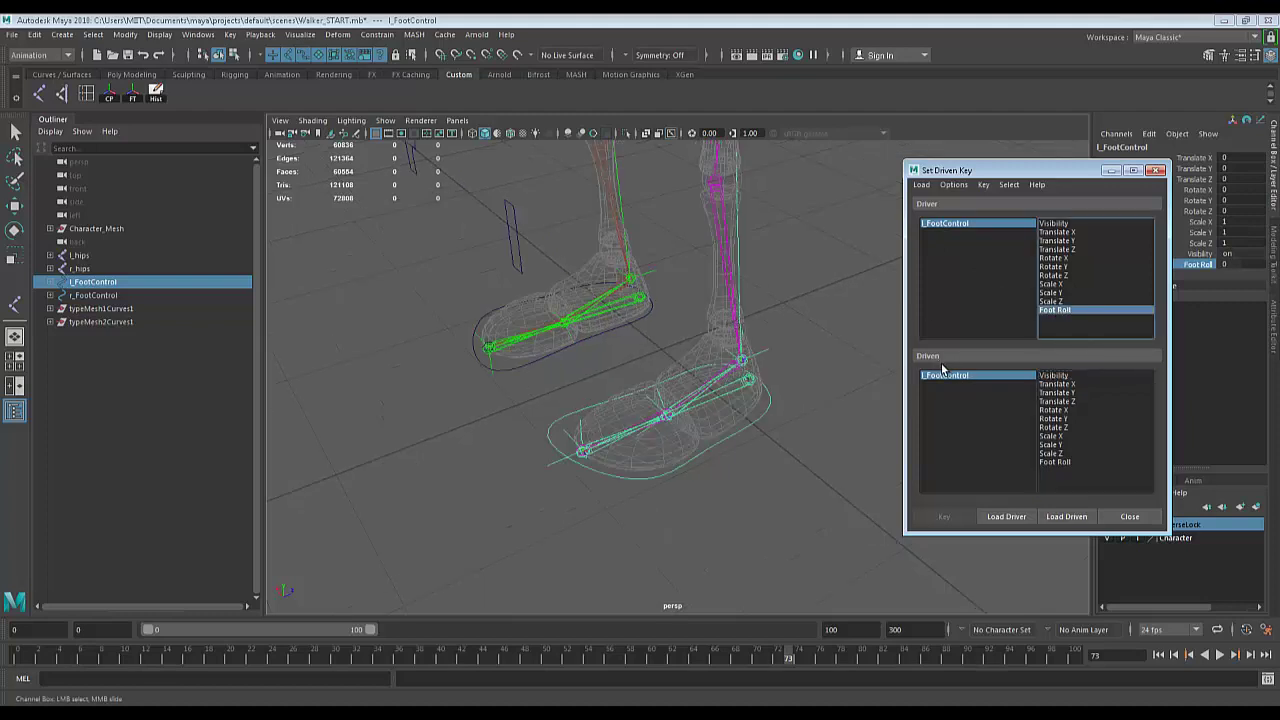
pyautogui.keyDown('alt'); pyautogui.moveTo(571, 409); pyautogui.dragTo(592, 465); pyautogui.keyUp('alt')
pyautogui.scroll(4, 626, 410)
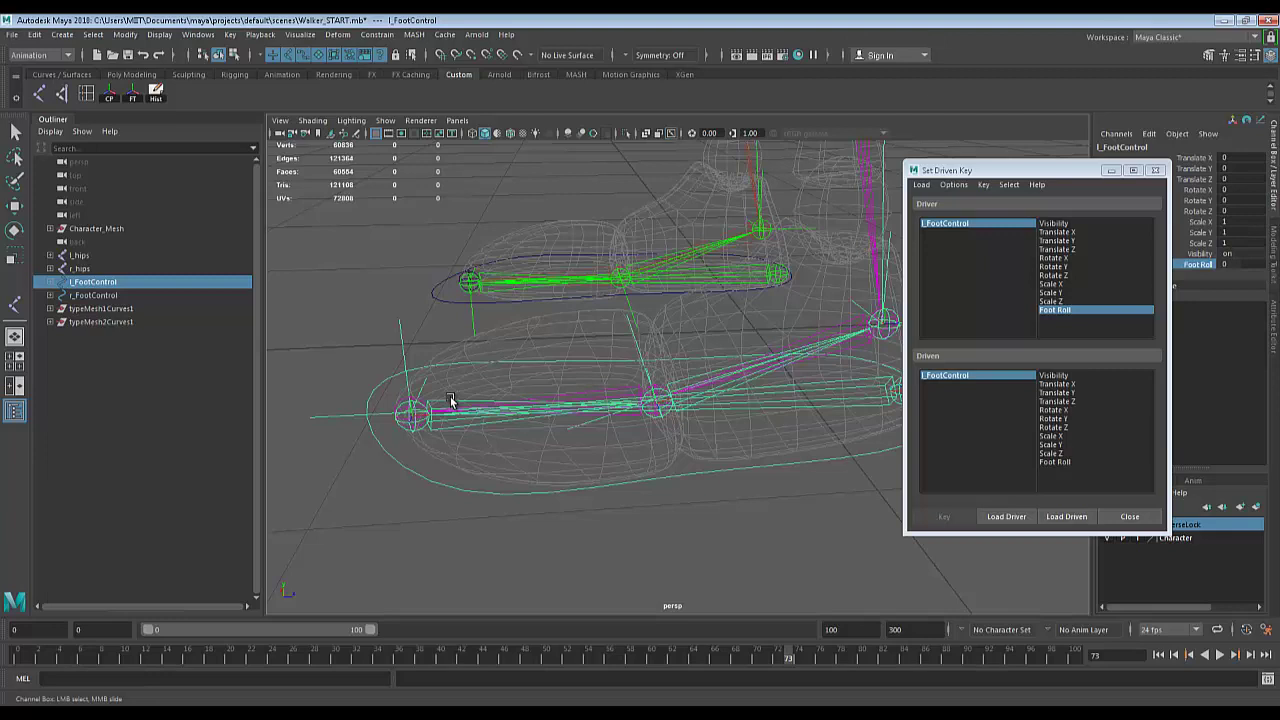
pyautogui.press('q')
pyautogui.click(855, 381)
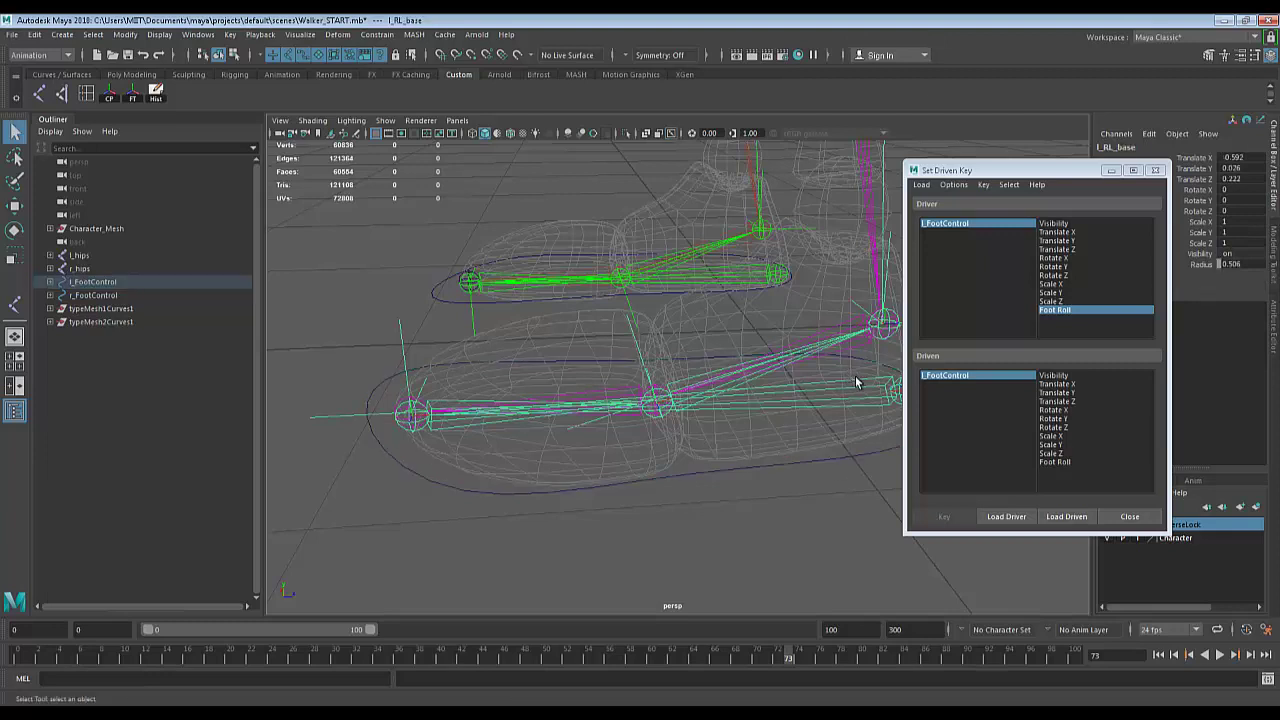
pyautogui.scroll(3, 465, 452)
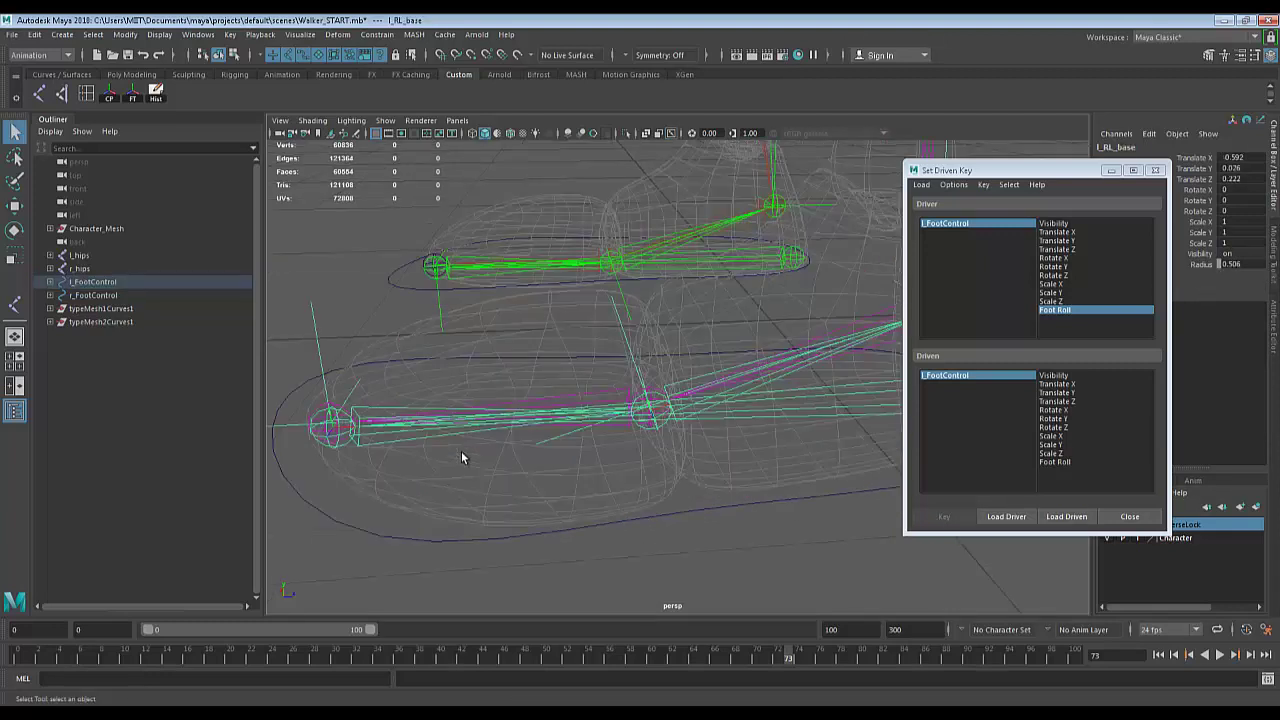
pyautogui.click(365, 411)
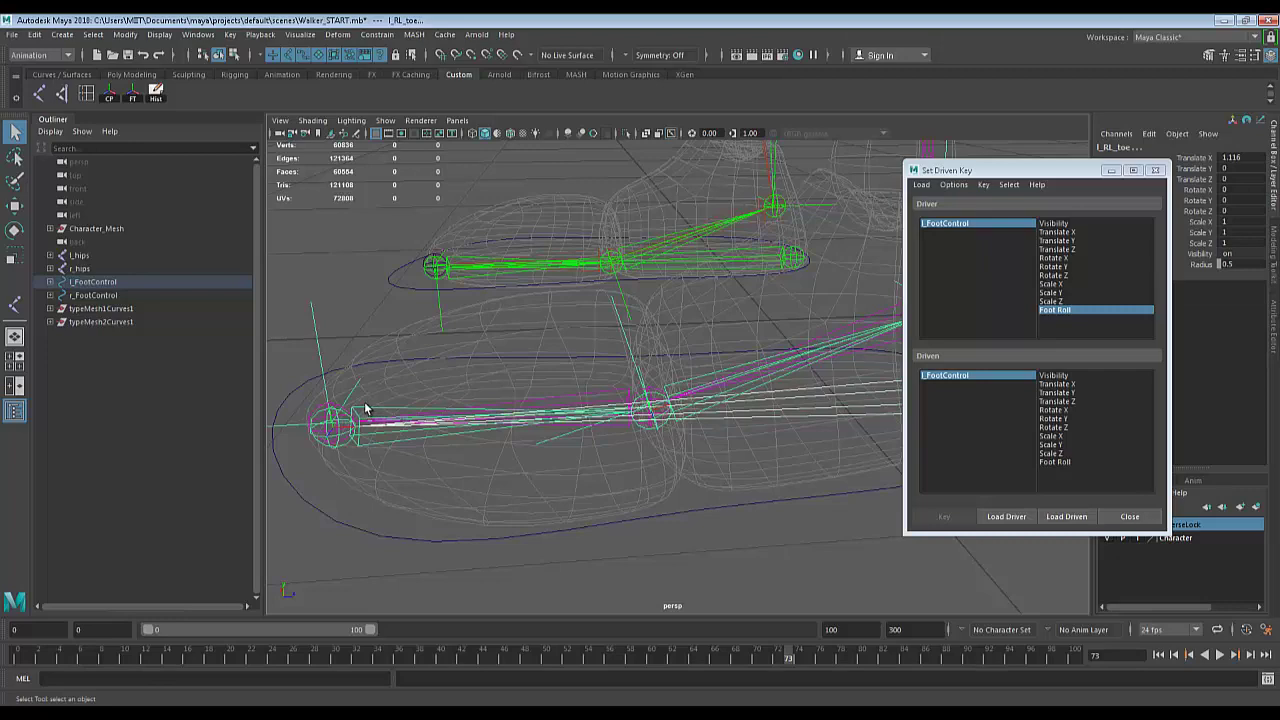
# Add l_RL_foot and l_RL_ankle to the selected joints and load all four left reverse-lock joints as the driven objects, all highlighted.
pyautogui.keyDown('alt'); pyautogui.moveTo(671, 447); pyautogui.dragTo(622, 425); pyautogui.keyUp('alt')
pyautogui.scroll(4, 622, 420)
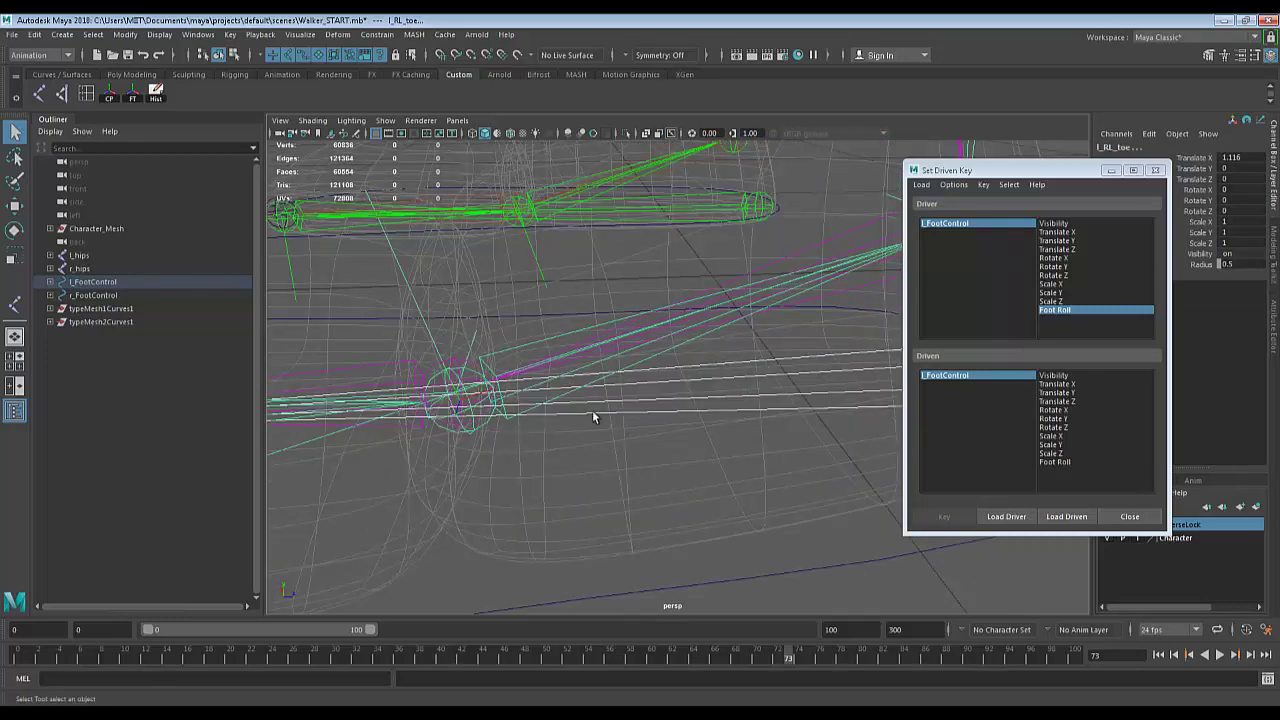
pyautogui.click(512, 353)
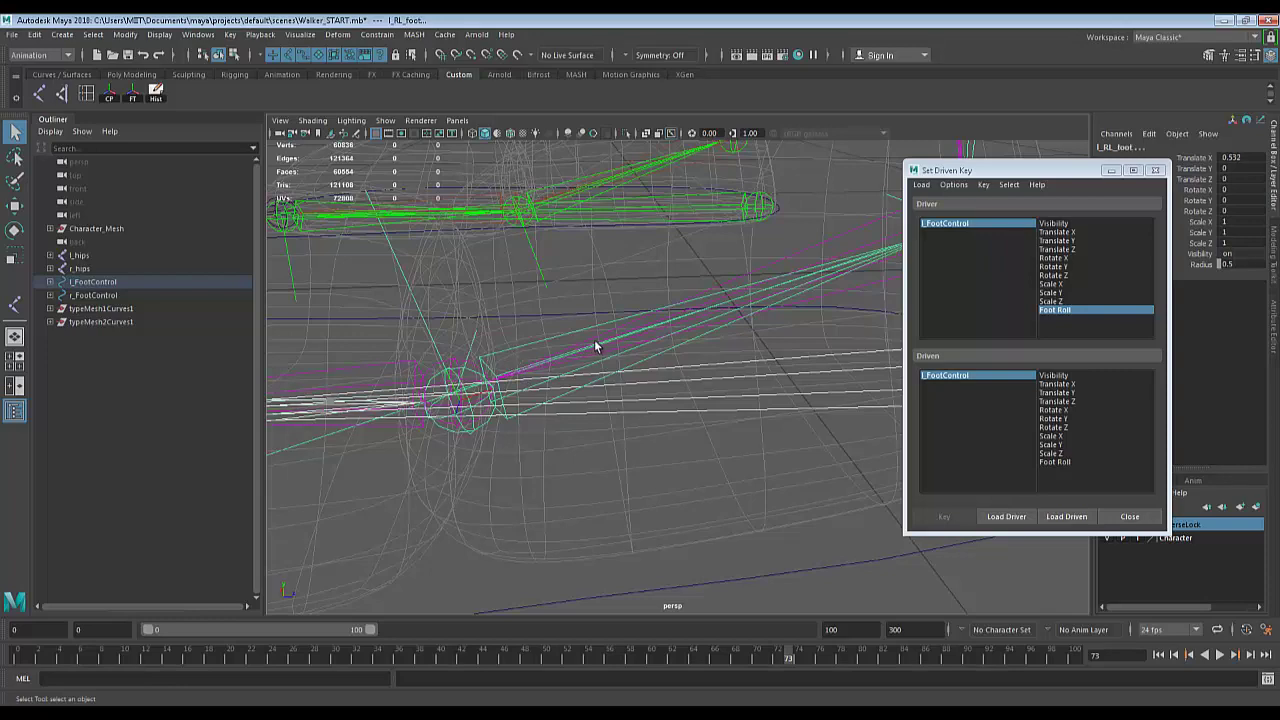
pyautogui.keyDown('alt'); pyautogui.moveTo(612, 357); pyautogui.dragTo(398, 420, button='middle'); pyautogui.keyUp('alt')
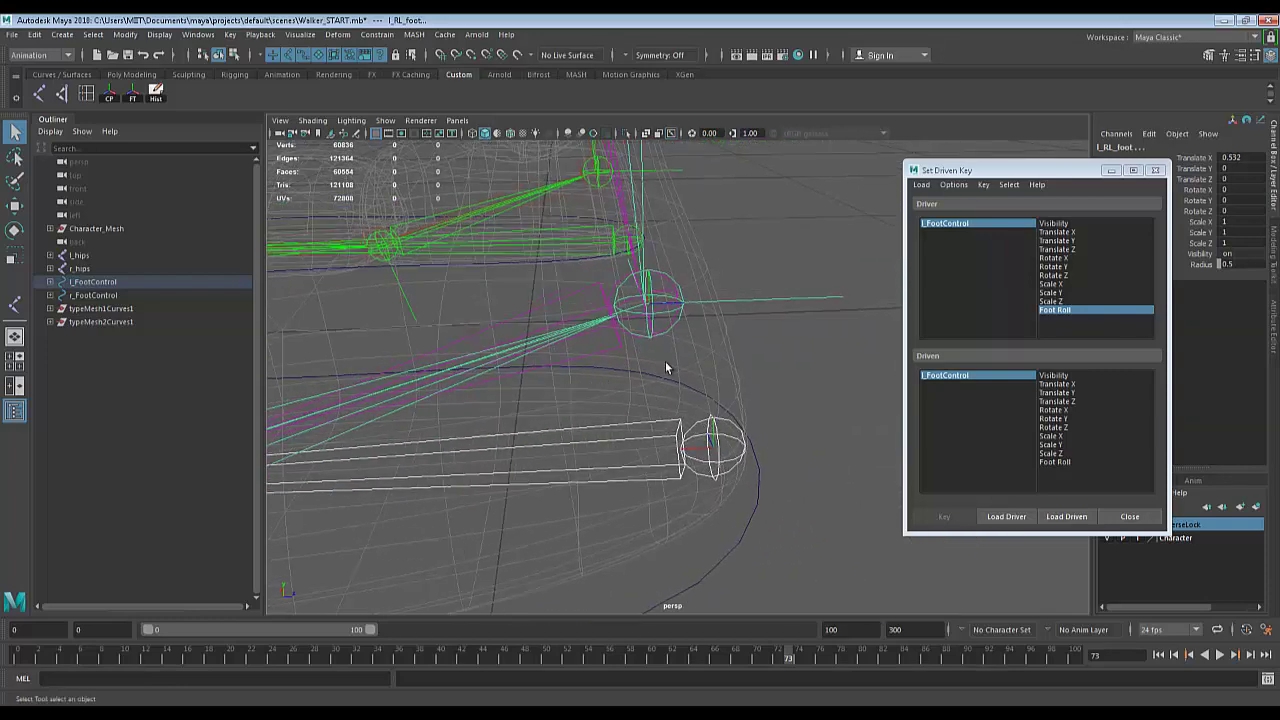
pyautogui.scroll(4, 672, 356)
pyautogui.keyDown('alt'); pyautogui.moveTo(672, 354); pyautogui.dragTo(657, 386, button='middle'); pyautogui.keyUp('alt')
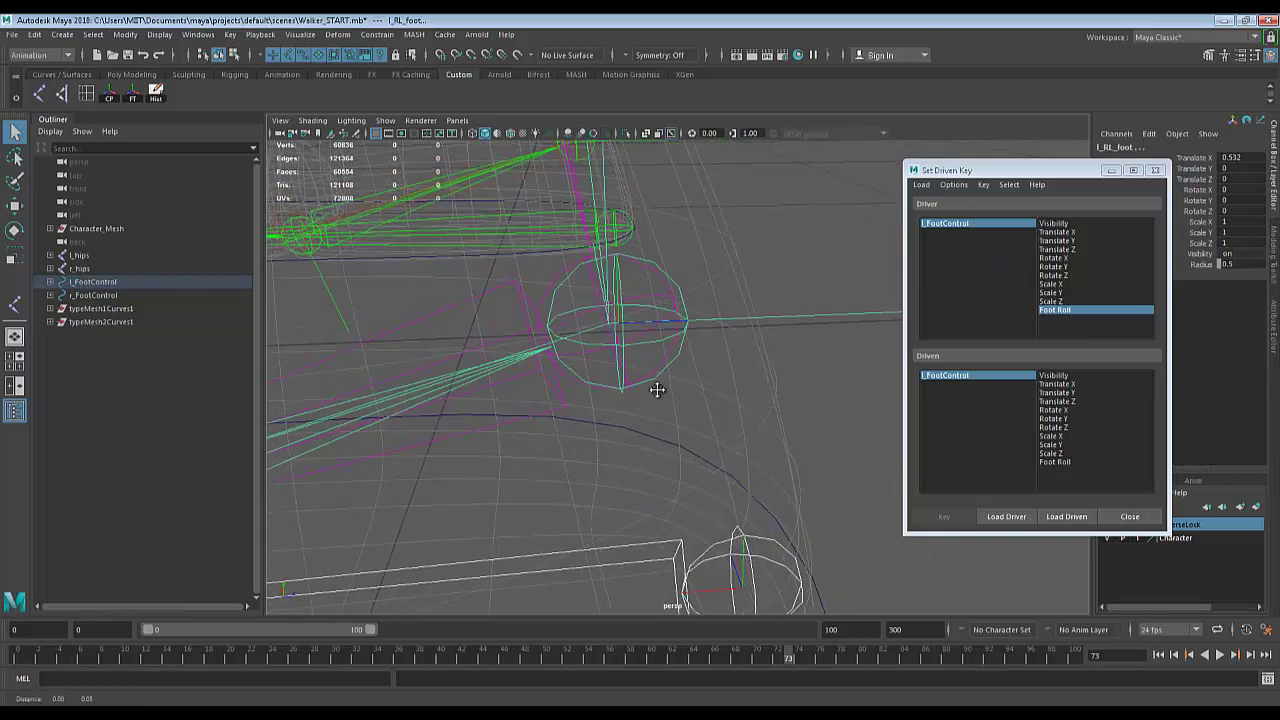
pyautogui.click(673, 280)
pyautogui.press('f')
pyautogui.keyDown('alt'); pyautogui.moveTo(709, 357); pyautogui.dragTo(845, 383, button='middle'); pyautogui.keyUp('alt')
pyautogui.scroll(-4, 791, 381)
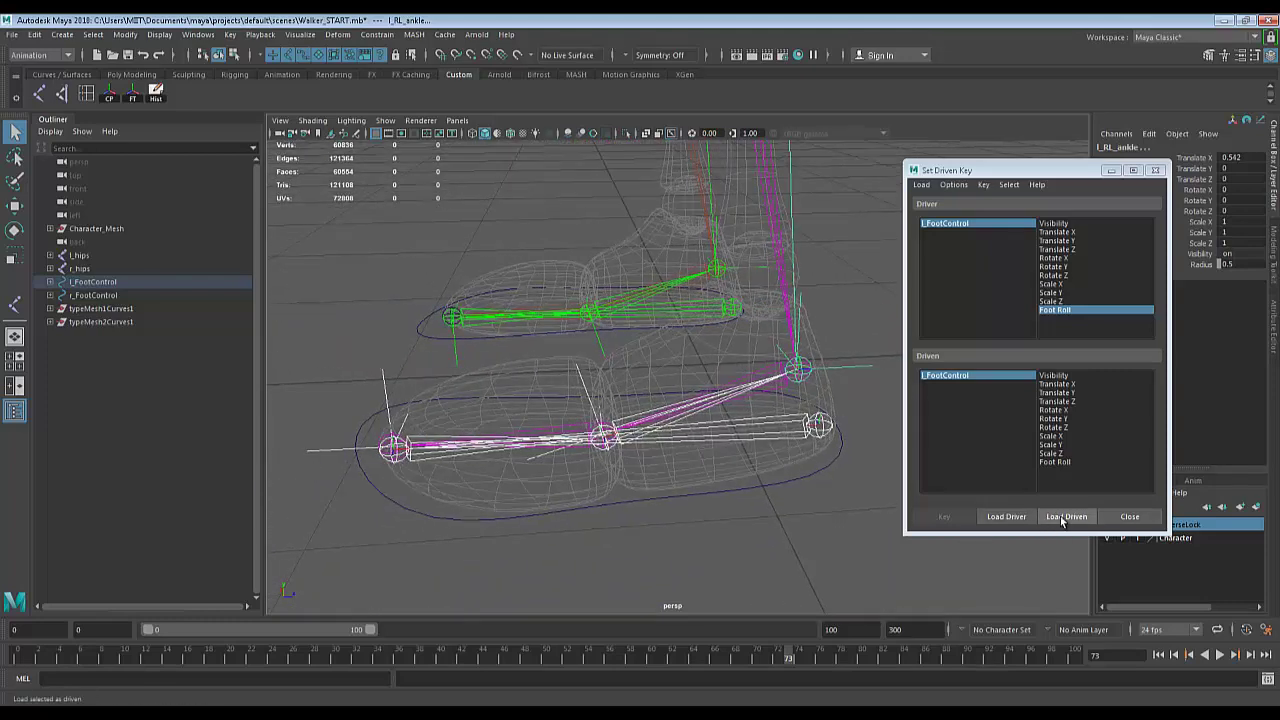
pyautogui.click(1063, 517)
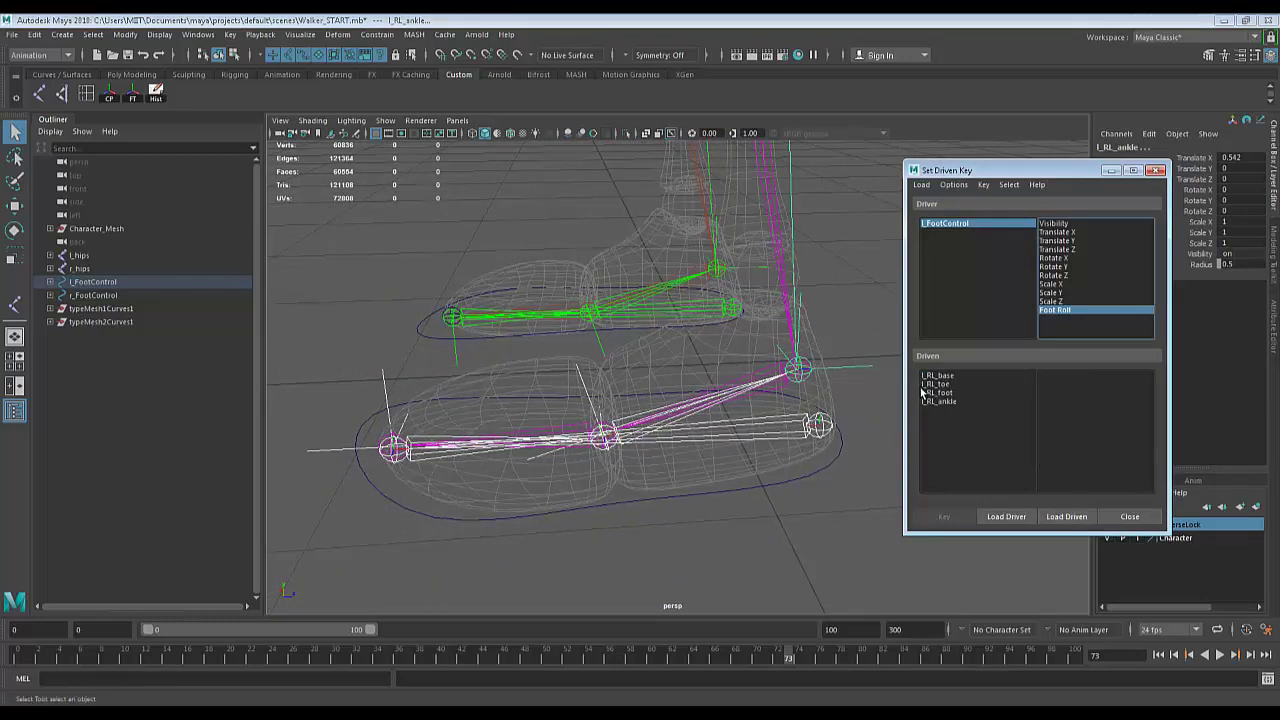
pyautogui.moveTo(935, 377); pyautogui.dragTo(977, 428)
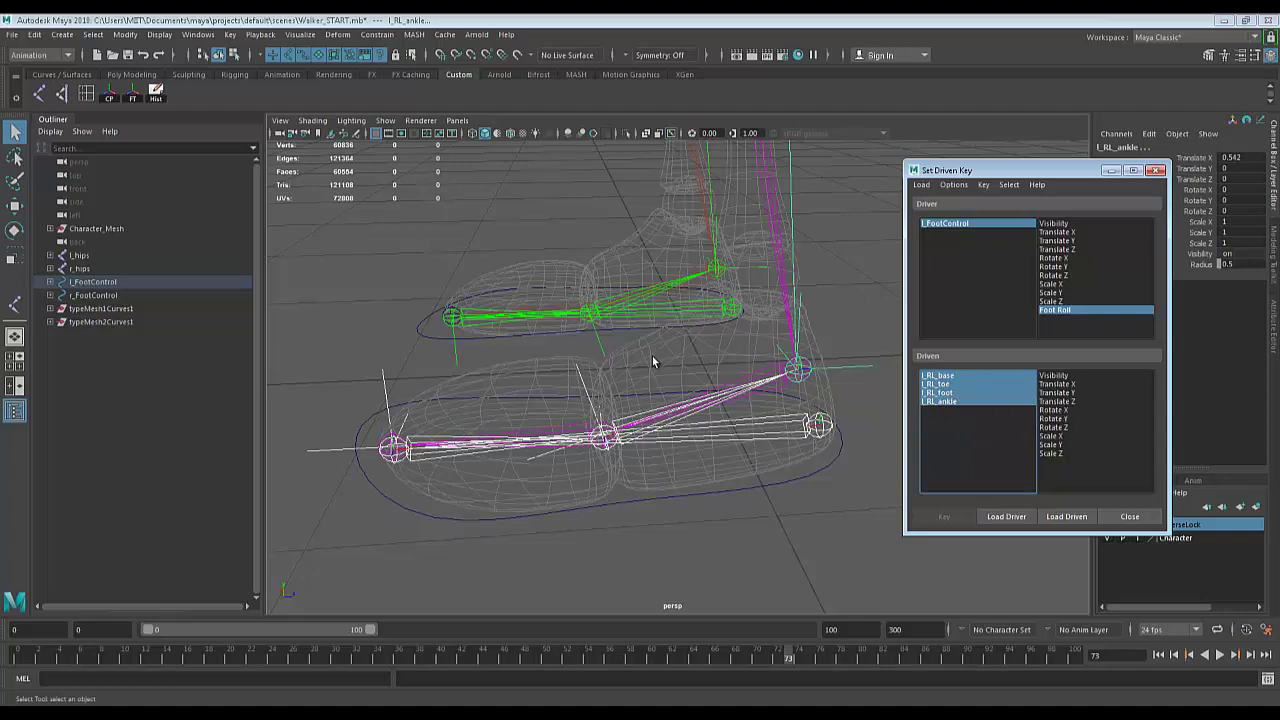
# Try rotating the l_RL_foot joint about its Z axis to test the roll direction, and undo the rotation.
pyautogui.scroll(4, 640, 482)
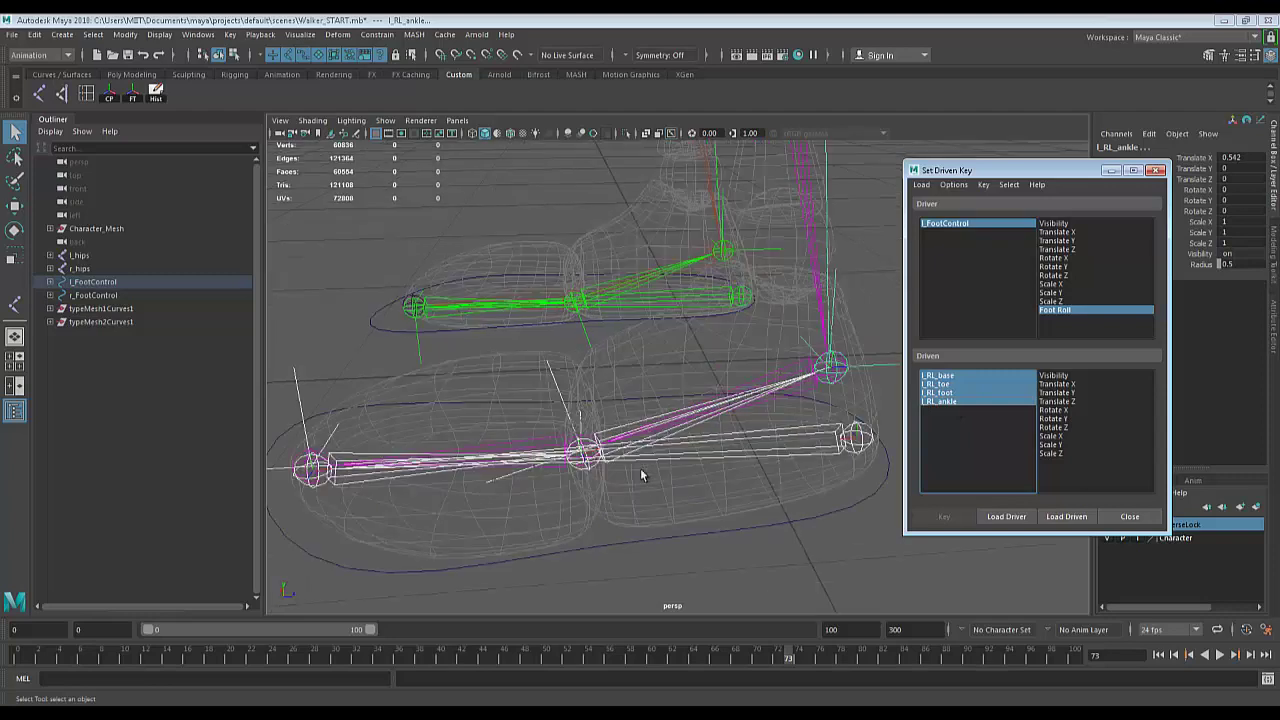
pyautogui.click(670, 515)
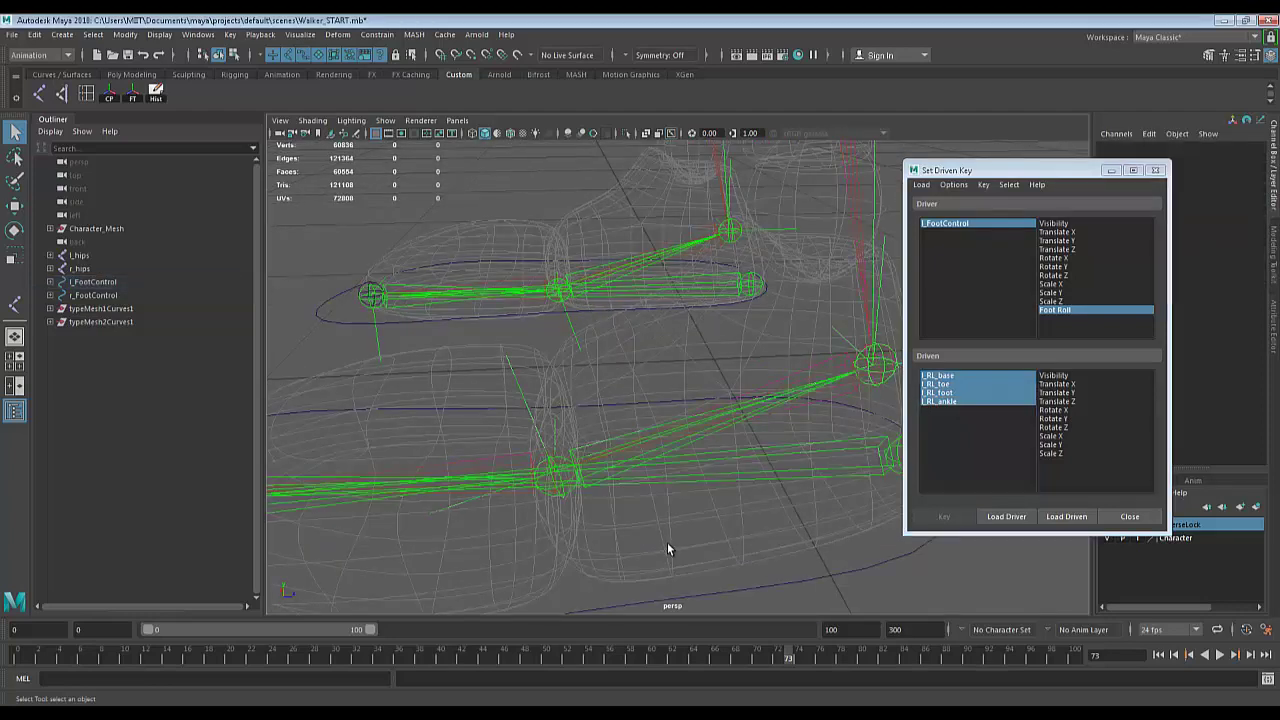
pyautogui.click(585, 450)
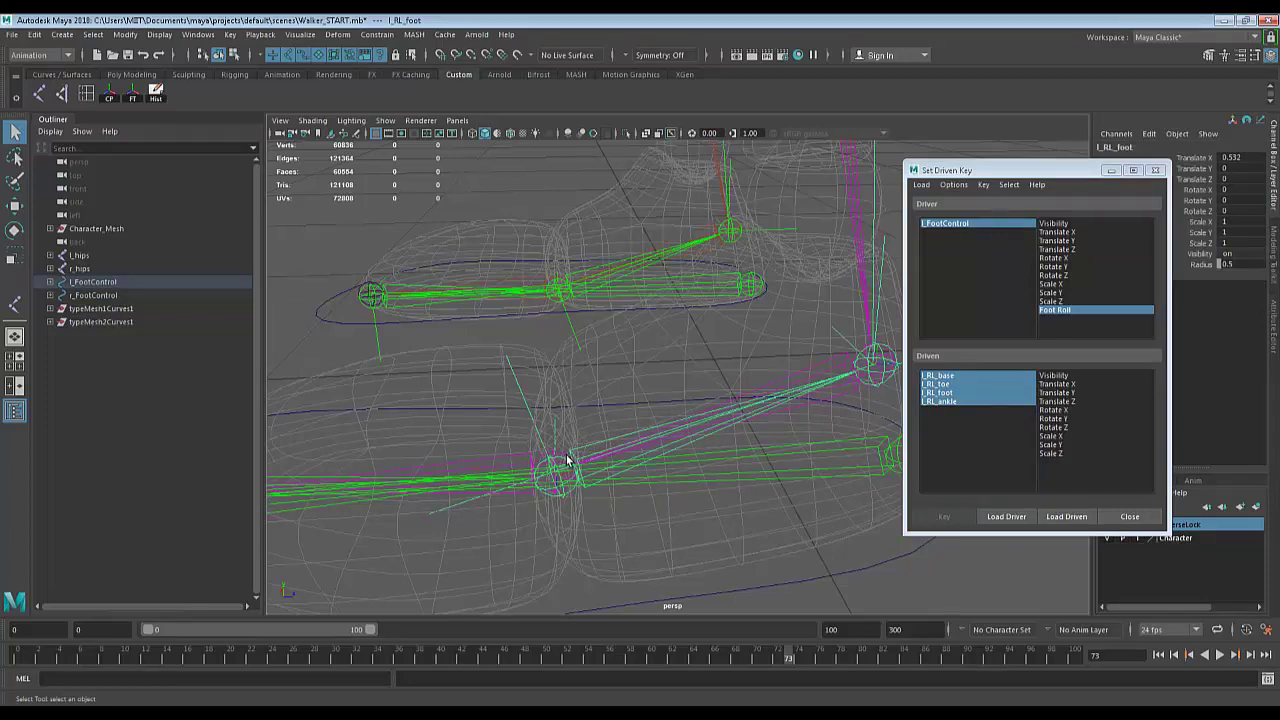
pyautogui.keyDown('alt'); pyautogui.moveTo(567, 460); pyautogui.dragTo(612, 400); pyautogui.keyUp('alt')
pyautogui.click(603, 433)
pyautogui.click(574, 461)
pyautogui.moveTo(960, 170); pyautogui.dragTo(940, 411)
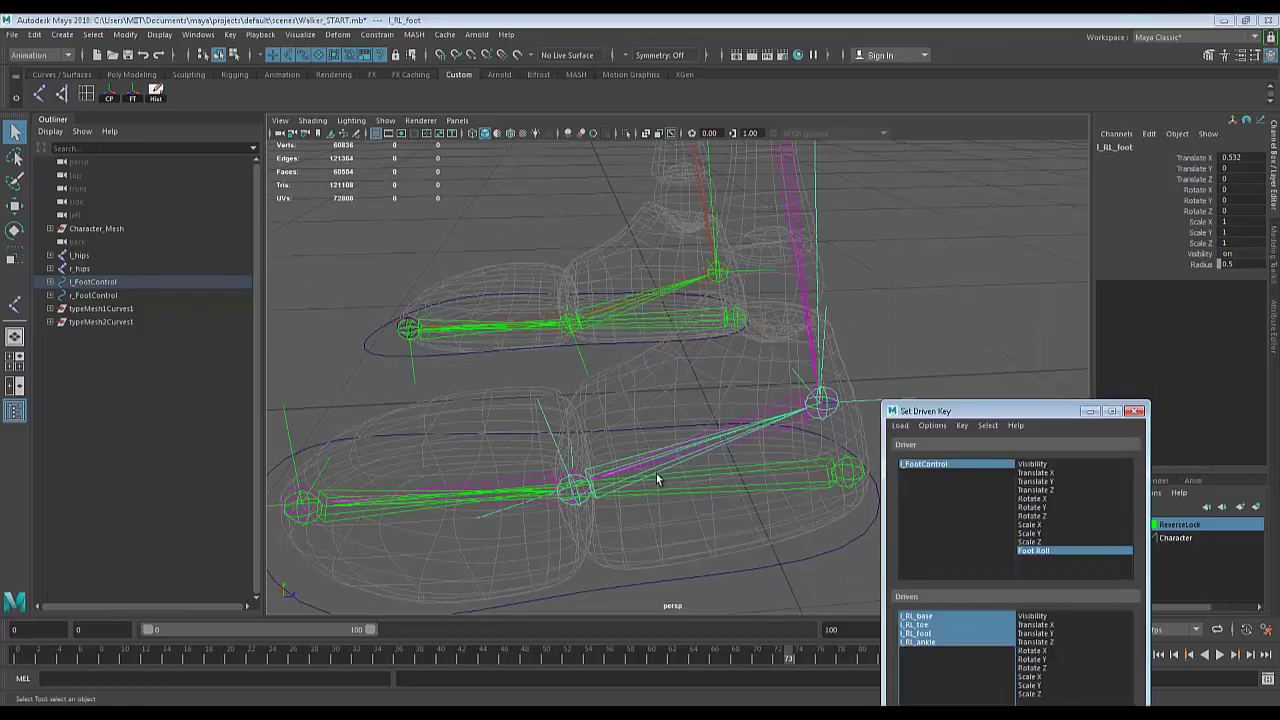
pyautogui.click(599, 464)
pyautogui.press('e')
pyautogui.keyDown('alt'); pyautogui.moveTo(652, 472); pyautogui.dragTo(646, 468); pyautogui.keyUp('alt')
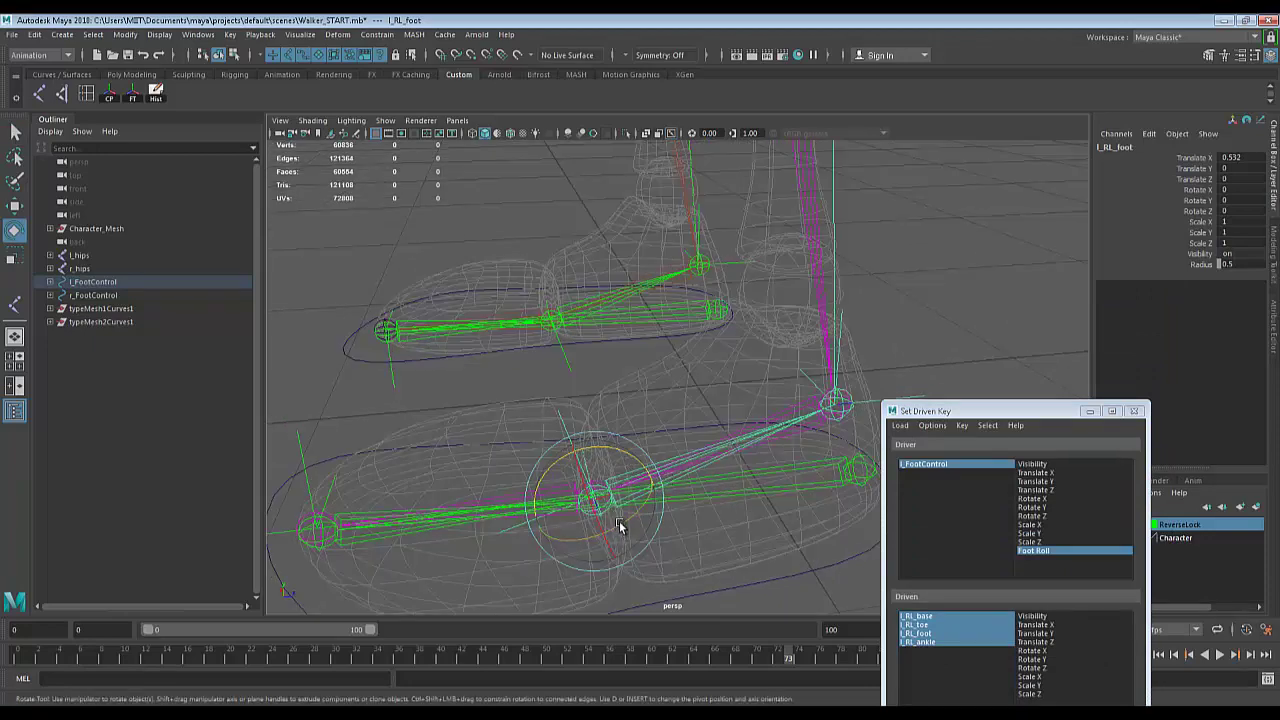
pyautogui.click(605, 449)
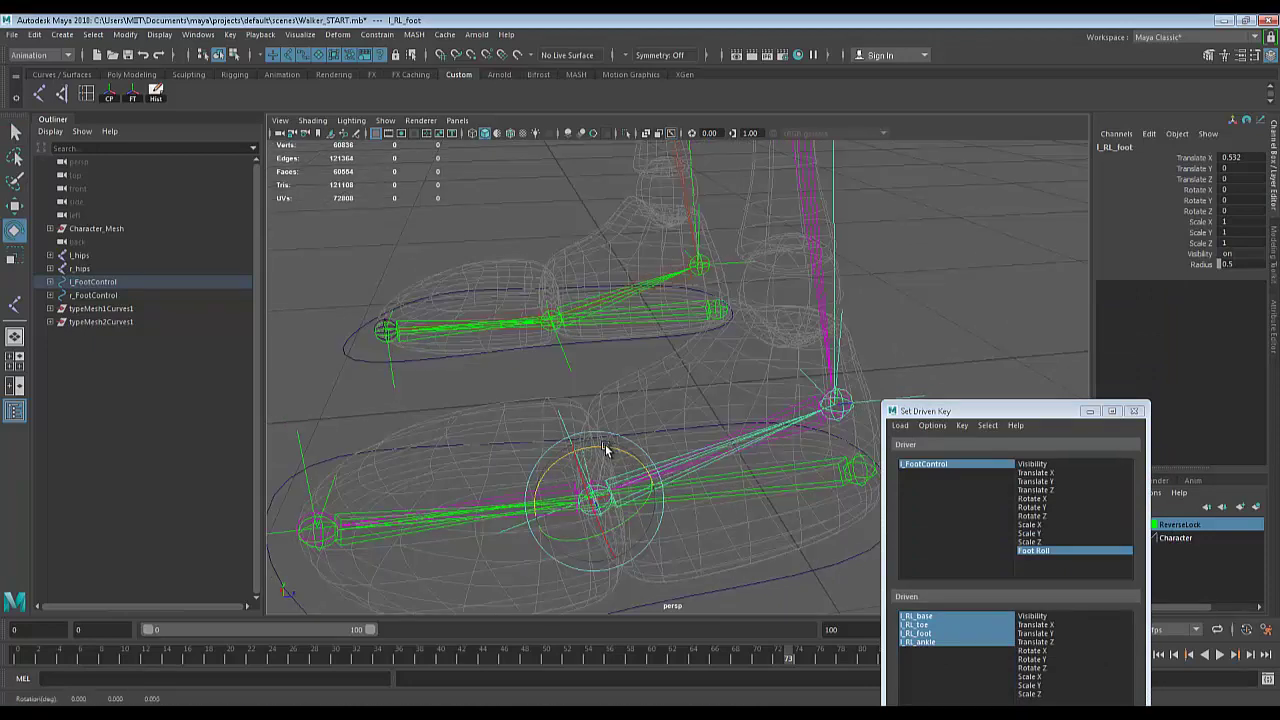
pyautogui.moveTo(605, 449); pyautogui.dragTo(584, 455)
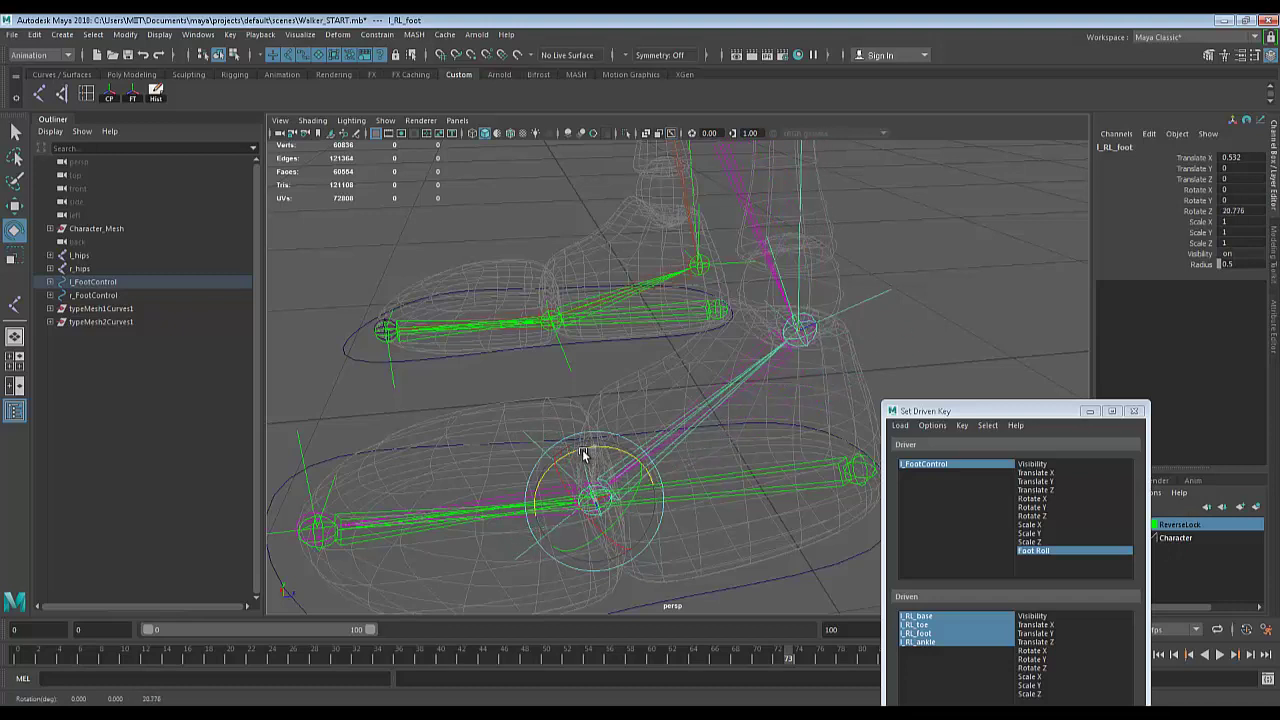
pyautogui.hotkey('ctrl', 'z')
pyautogui.hotkey('ctrl', 'z')
pyautogui.hotkey('ctrl', 'z')
pyautogui.hotkey('ctrl', 'z')
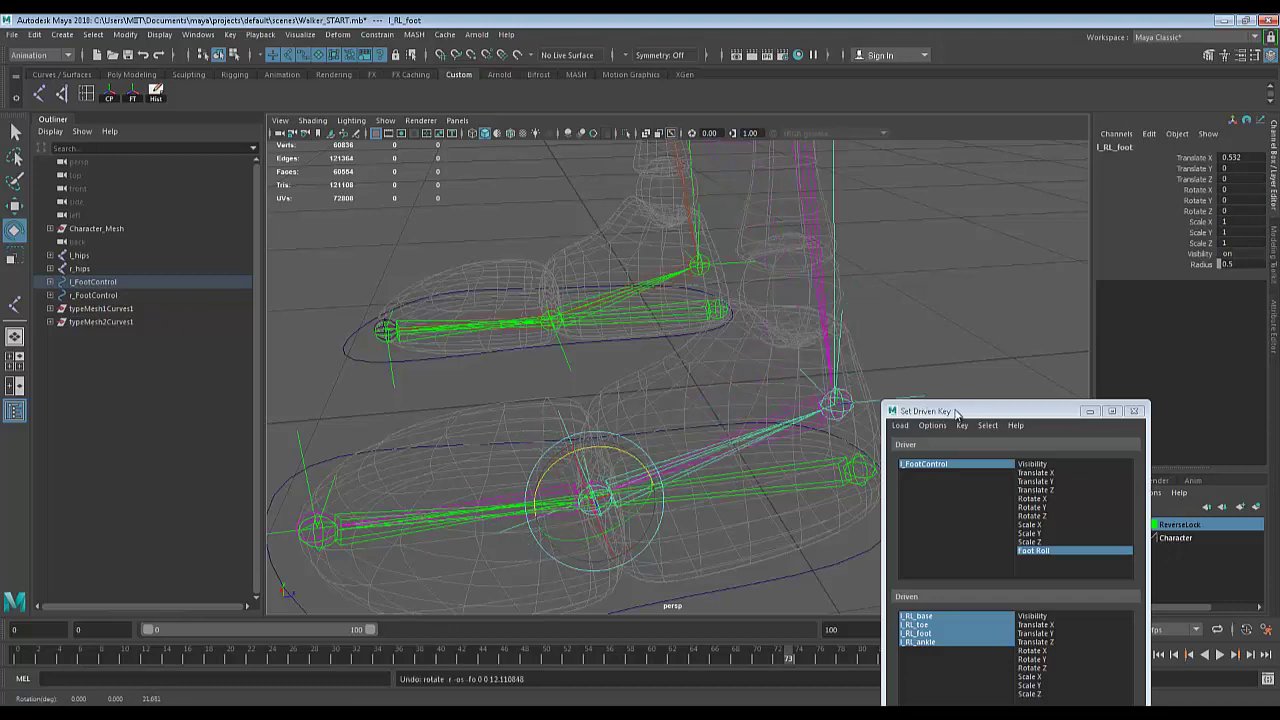
# Choose Rotate Z as the driven attribute of the four joints and key their neutral pose at l_FootControl's Foot Roll of 0.
pyautogui.moveTo(956, 413); pyautogui.dragTo(805, 119)
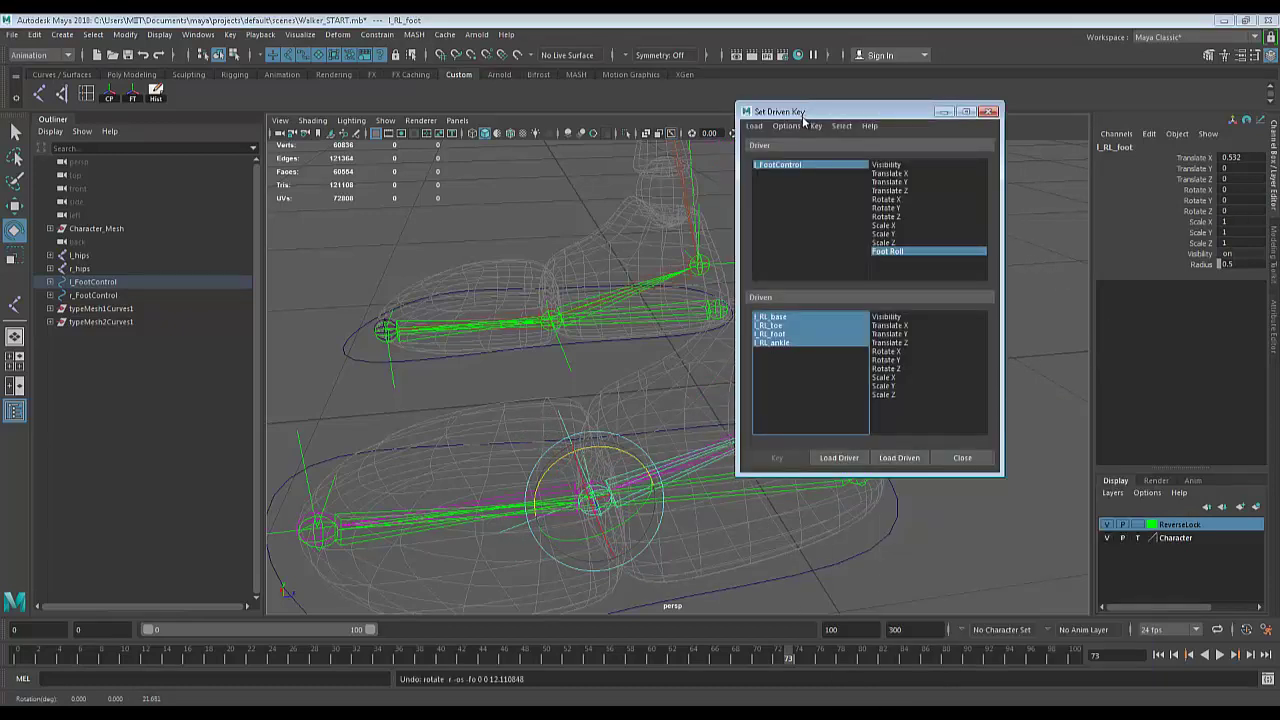
pyautogui.click(886, 369)
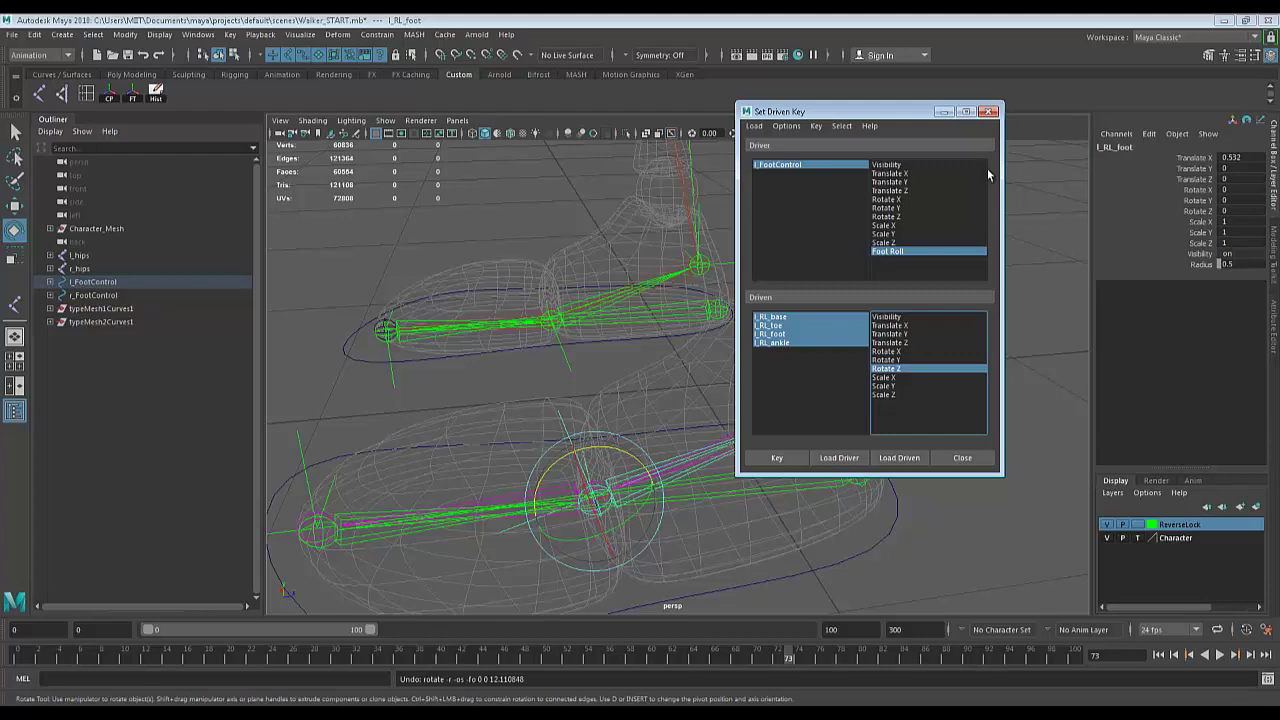
pyautogui.moveTo(845, 113); pyautogui.dragTo(123, 126)
pyautogui.keyDown('alt'); pyautogui.moveTo(775, 426); pyautogui.dragTo(870, 413, button='middle'); pyautogui.keyUp('alt')
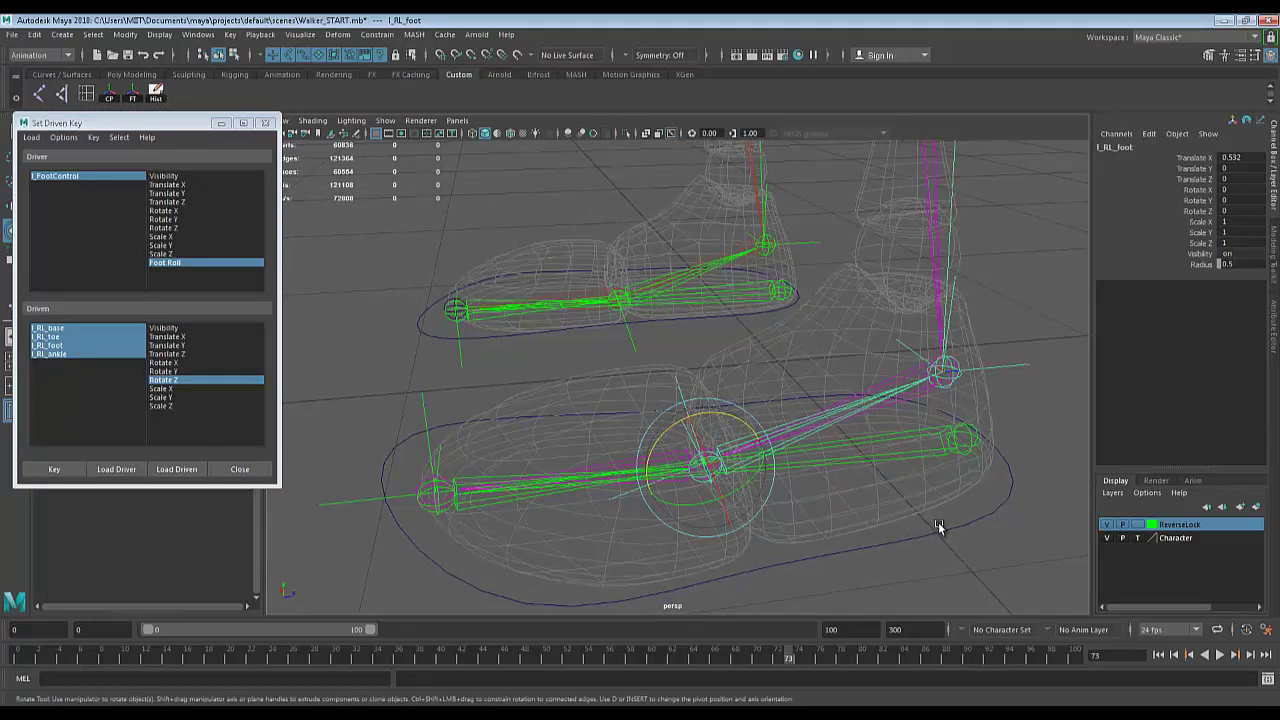
pyautogui.click(976, 540)
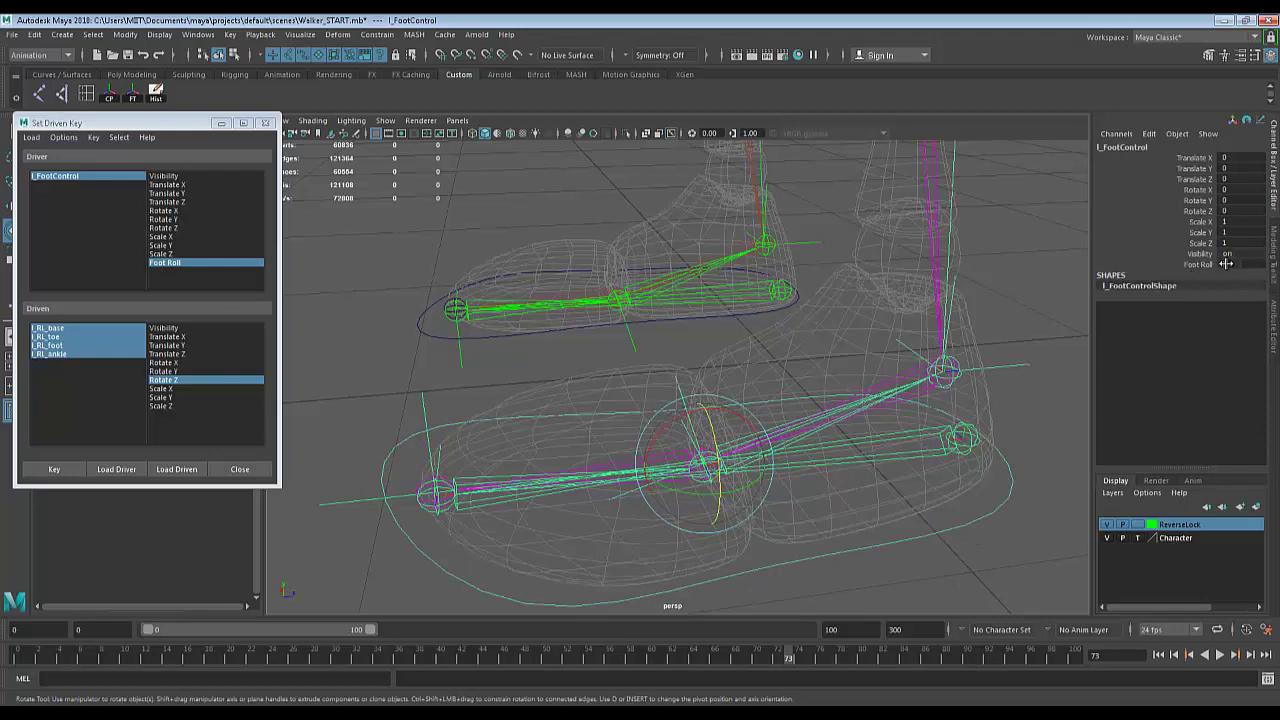
pyautogui.click(52, 474)
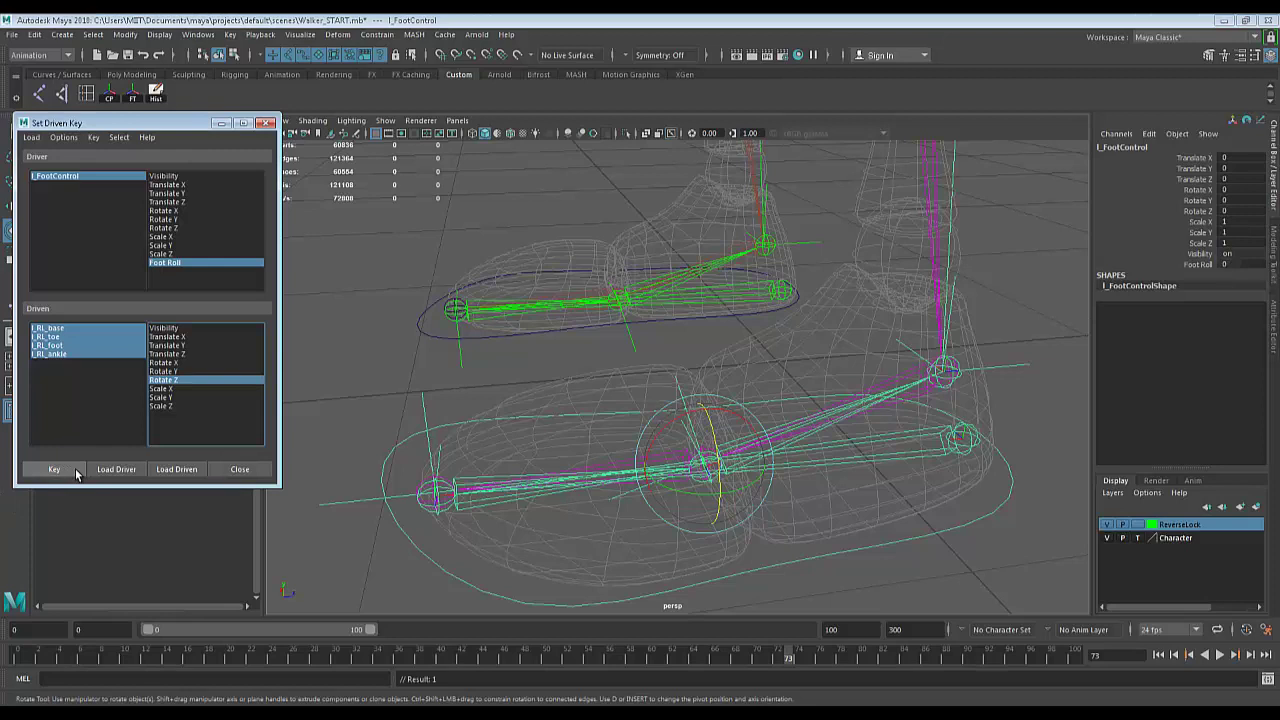
# Set the Foot Roll attribute of l_FootControl to 10.
pyautogui.doubleClick(1246, 264)
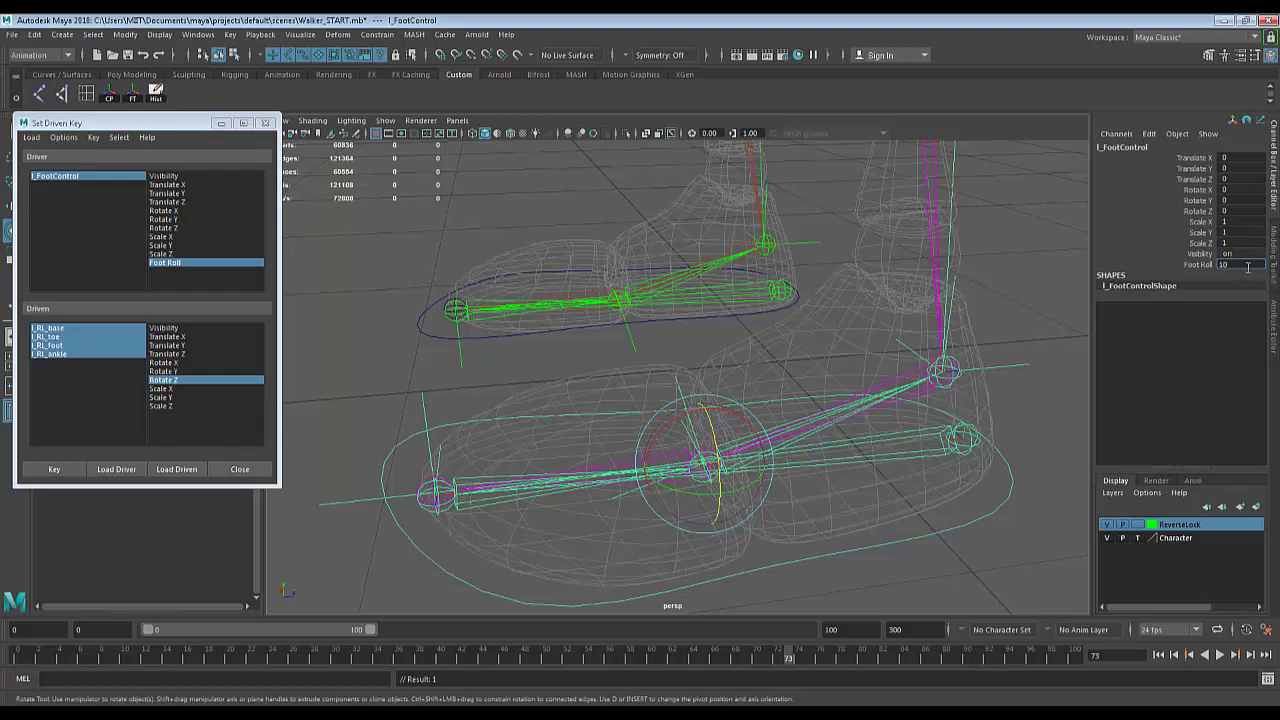
pyautogui.write('10')
pyautogui.press('Return')
# Rotate the l_RL_foot joint about its Z axis to about 35 degrees so that the left heel lifts.
pyautogui.keyDown('alt'); pyautogui.moveTo(971, 362); pyautogui.dragTo(894, 363); pyautogui.keyUp('alt')
pyautogui.press('q')
pyautogui.scroll(2, 745, 468)
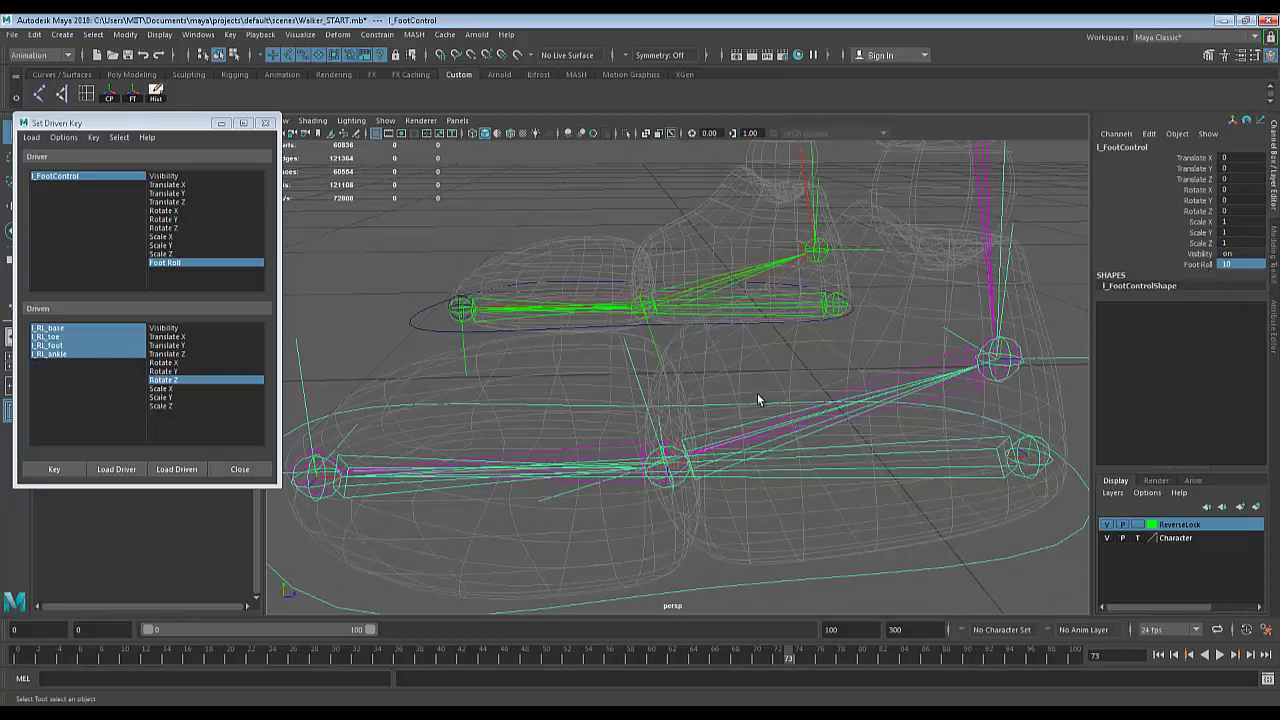
pyautogui.click(697, 441)
pyautogui.keyDown('alt'); pyautogui.moveTo(700, 443); pyautogui.dragTo(771, 480); pyautogui.keyUp('alt')
pyautogui.press('e')
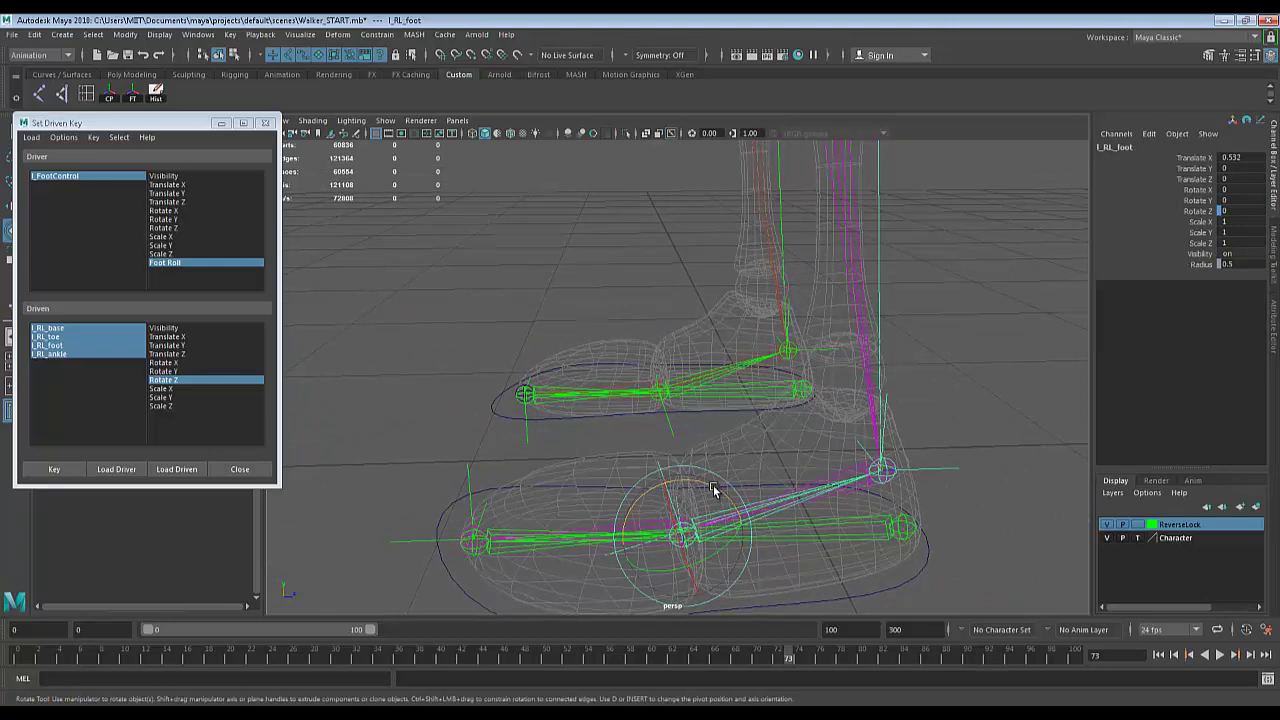
pyautogui.click(712, 487)
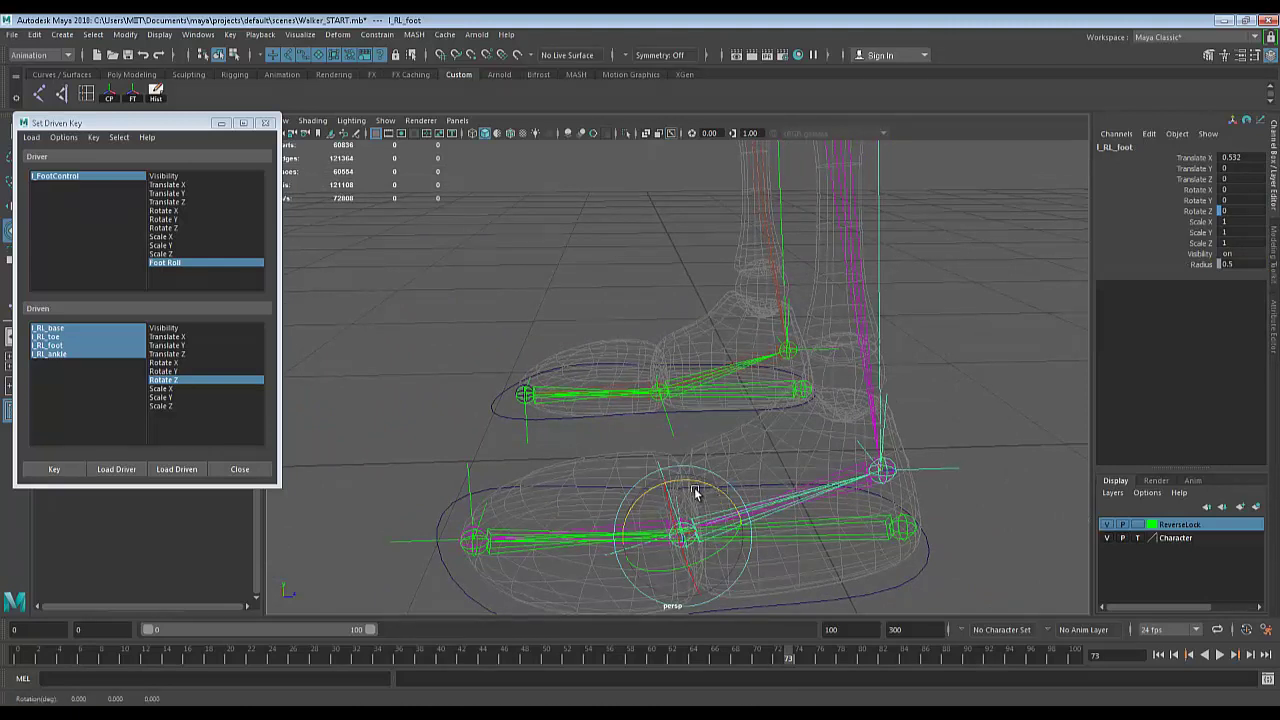
pyautogui.moveTo(701, 486); pyautogui.dragTo(678, 474)
pyautogui.scroll(-2, 688, 425)
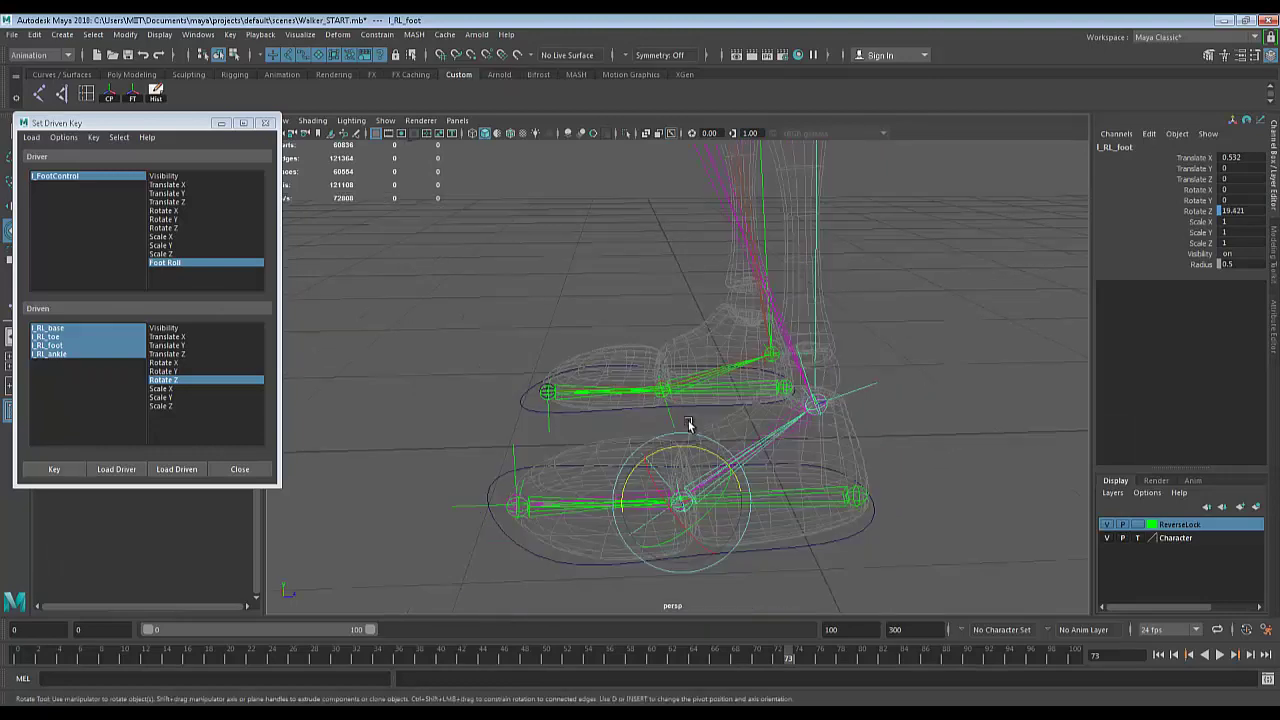
pyautogui.moveTo(688, 425)
pyautogui.keyDown('alt'); pyautogui.mouseDown()
pyautogui.moveTo(714, 451)
pyautogui.moveTo(685, 440)
pyautogui.mouseUp(); pyautogui.keyUp('alt')
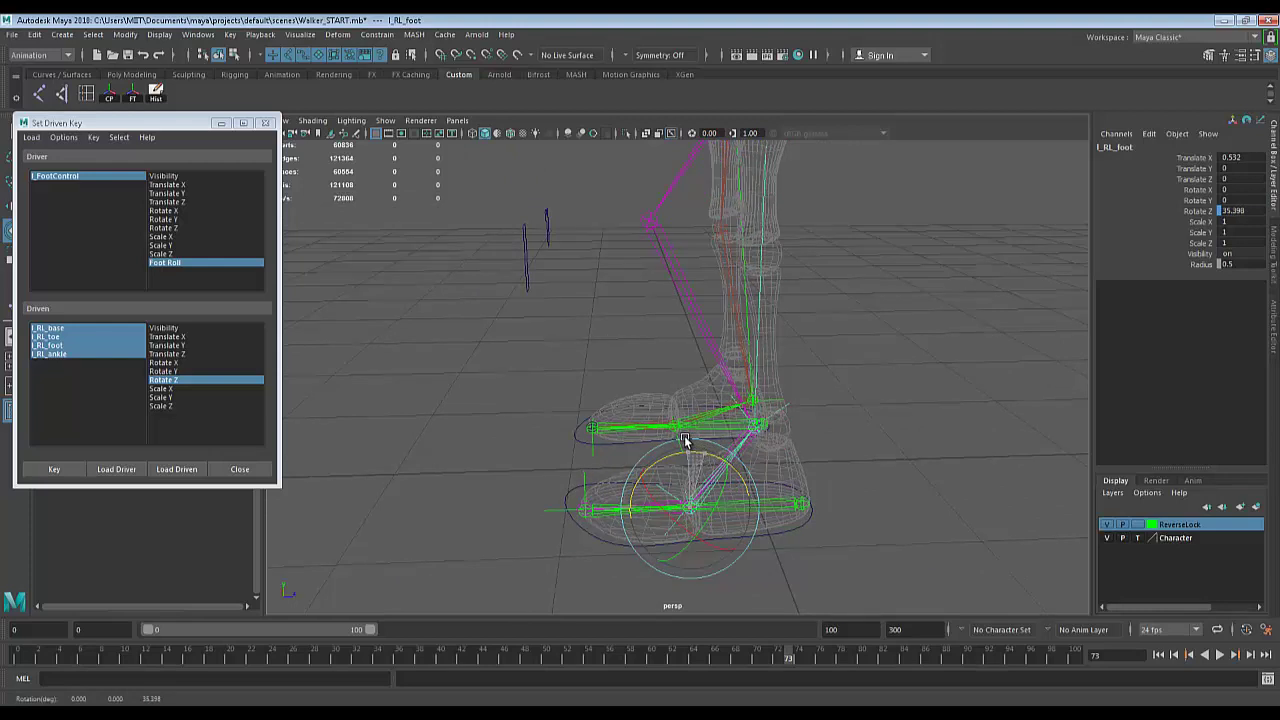
# Try a Rotate Z value of 40 on l_RL_foot, and settle on 35.
pyautogui.doubleClick(1238, 211)
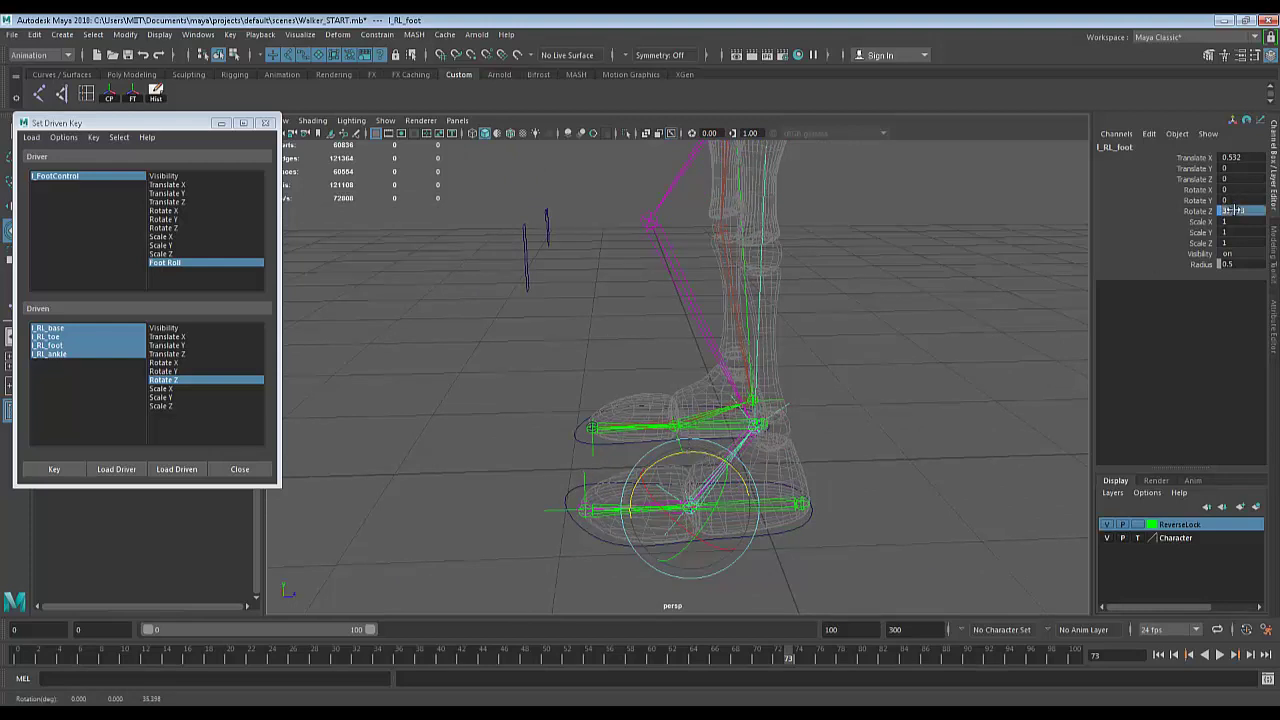
pyautogui.write('30')
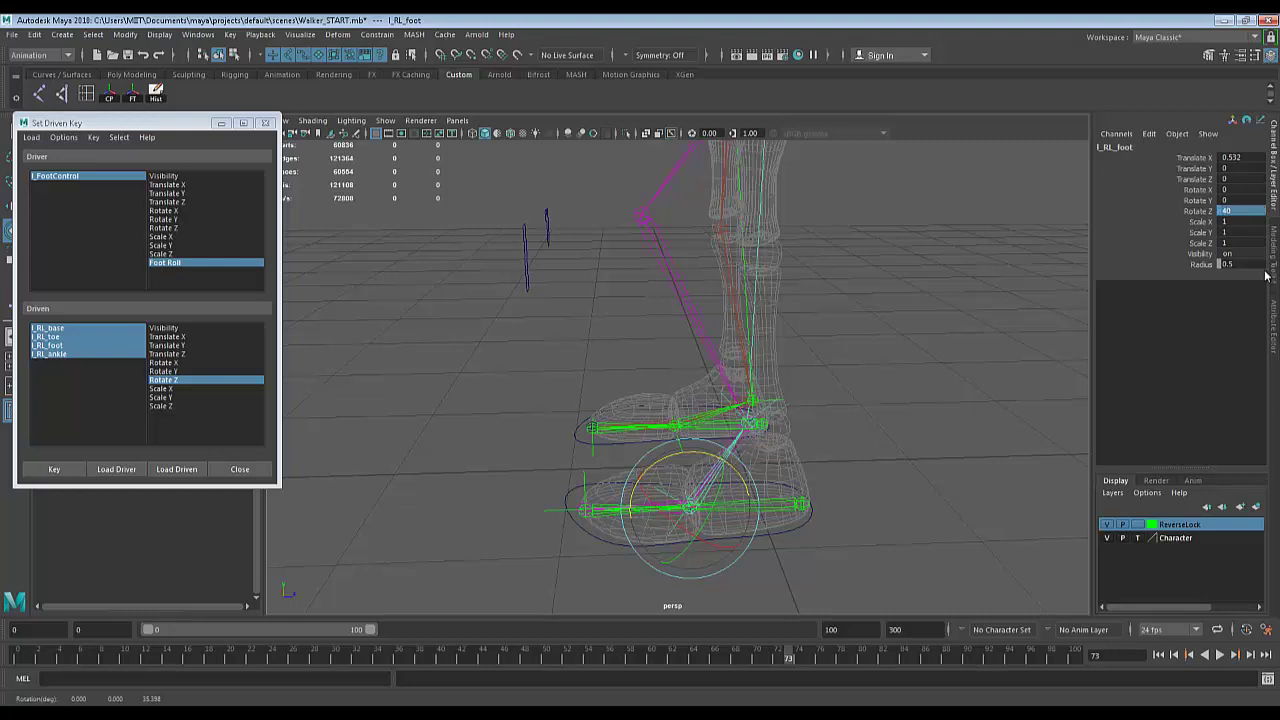
pyautogui.press('Return')
pyautogui.doubleClick(1236, 211)
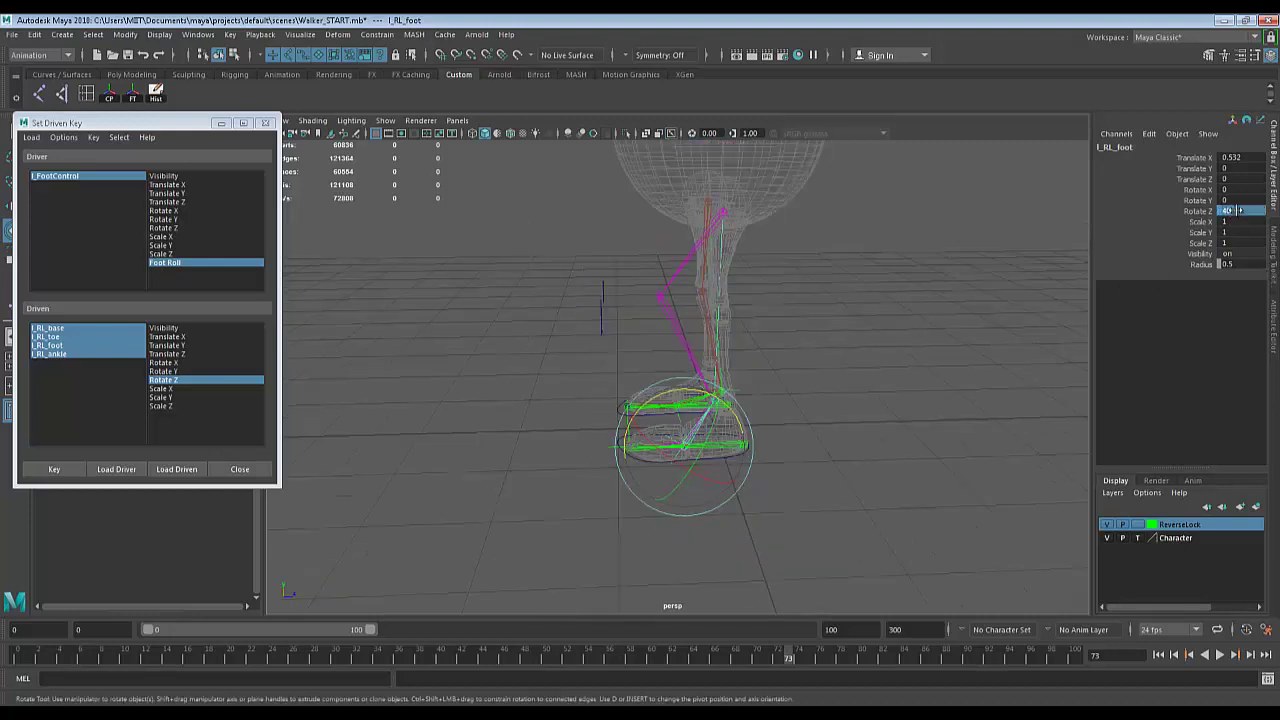
pyautogui.write('35')
pyautogui.press('Return')
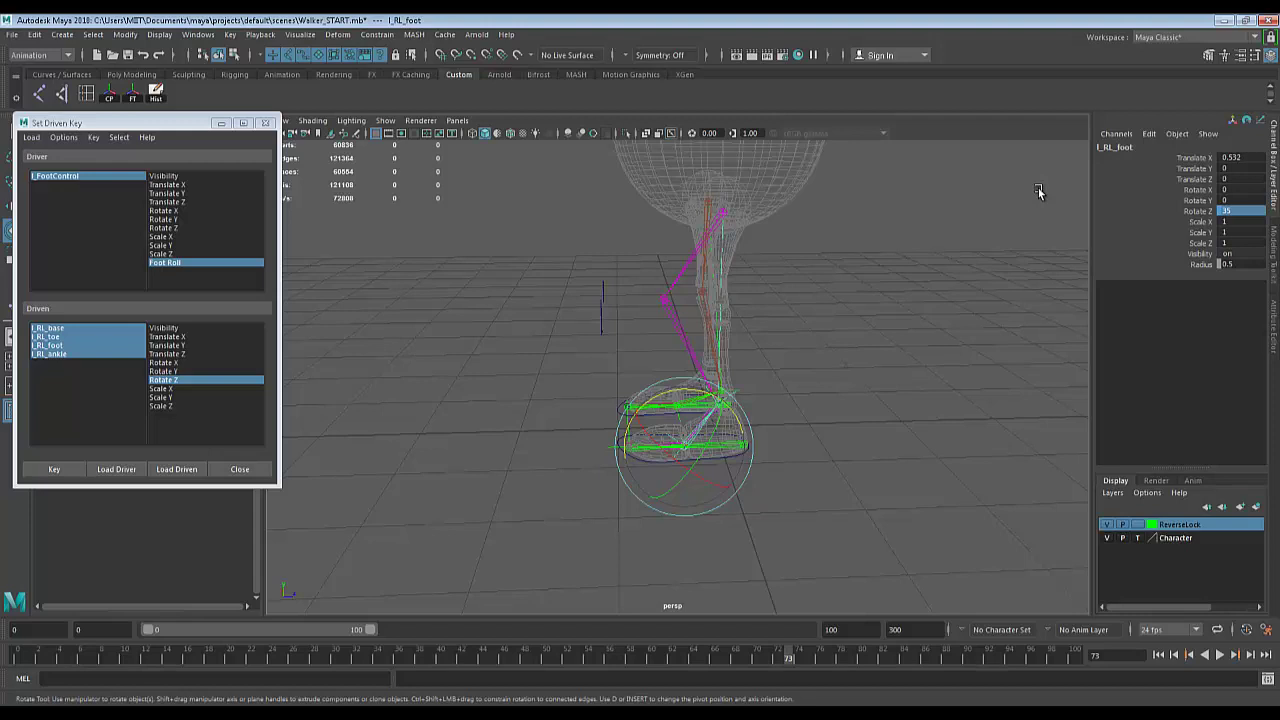
# Try out further freehand rotations of l_RL_foot and undo them.
pyautogui.moveTo(686, 424); pyautogui.dragTo(655, 390)
pyautogui.hotkey('ctrl', 'z')
pyautogui.moveTo(685, 390); pyautogui.dragTo(692, 390)
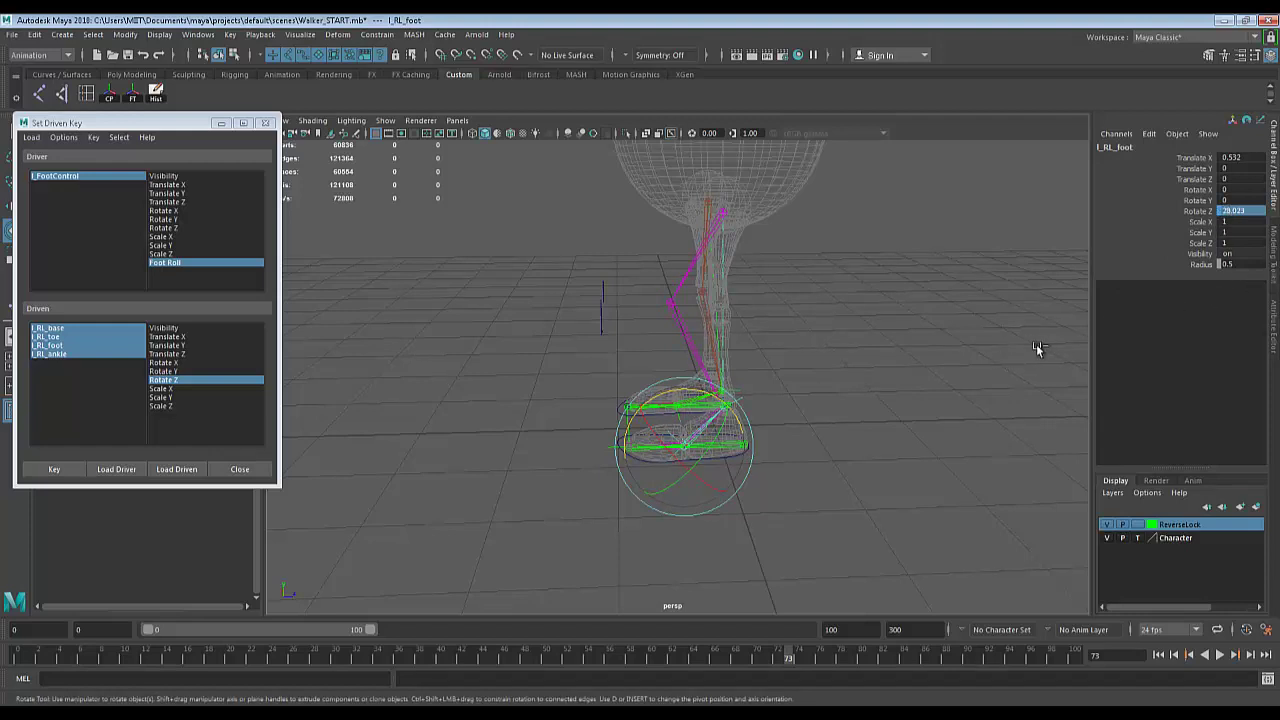
pyautogui.hotkey('ctrl', 'z')
# Key the driven joints' Rotate Z for Foot Roll 10 with the raised-heel pose, and clear the selection.
pyautogui.keyDown('alt'); pyautogui.moveTo(783, 402); pyautogui.dragTo(841, 420); pyautogui.keyUp('alt')
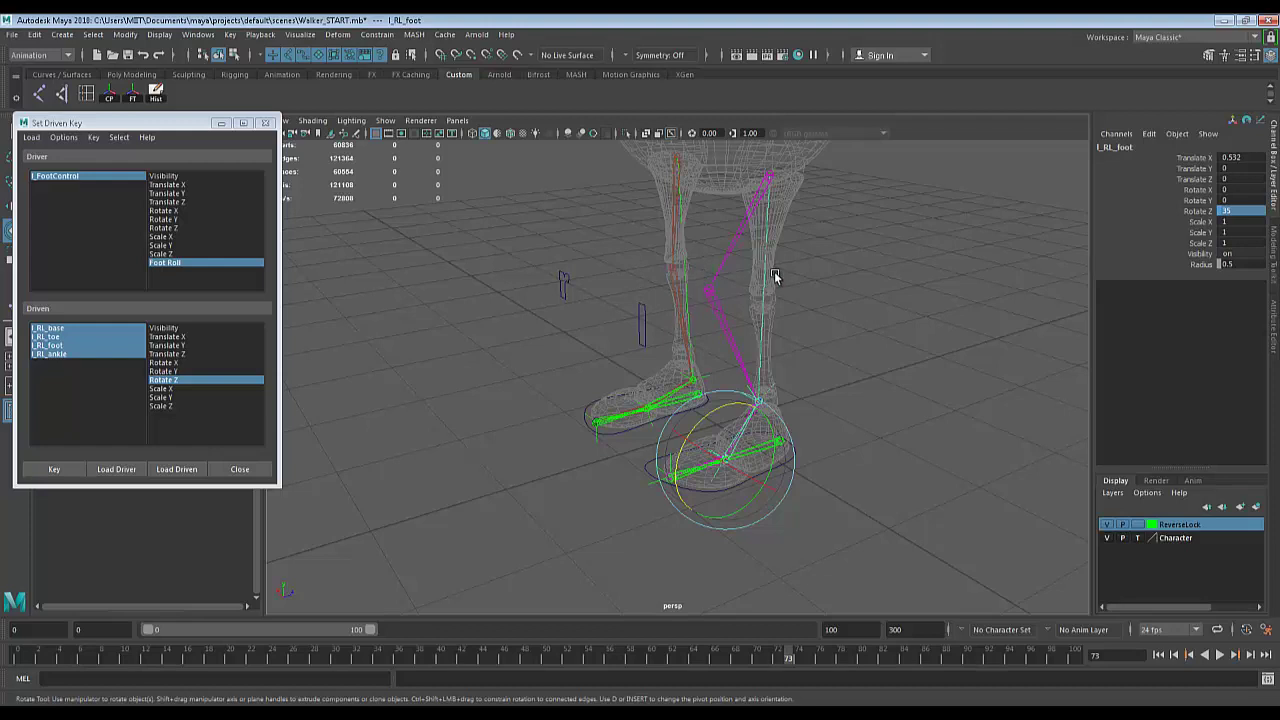
pyautogui.keyDown('alt'); pyautogui.moveTo(809, 386); pyautogui.dragTo(874, 377); pyautogui.keyUp('alt')
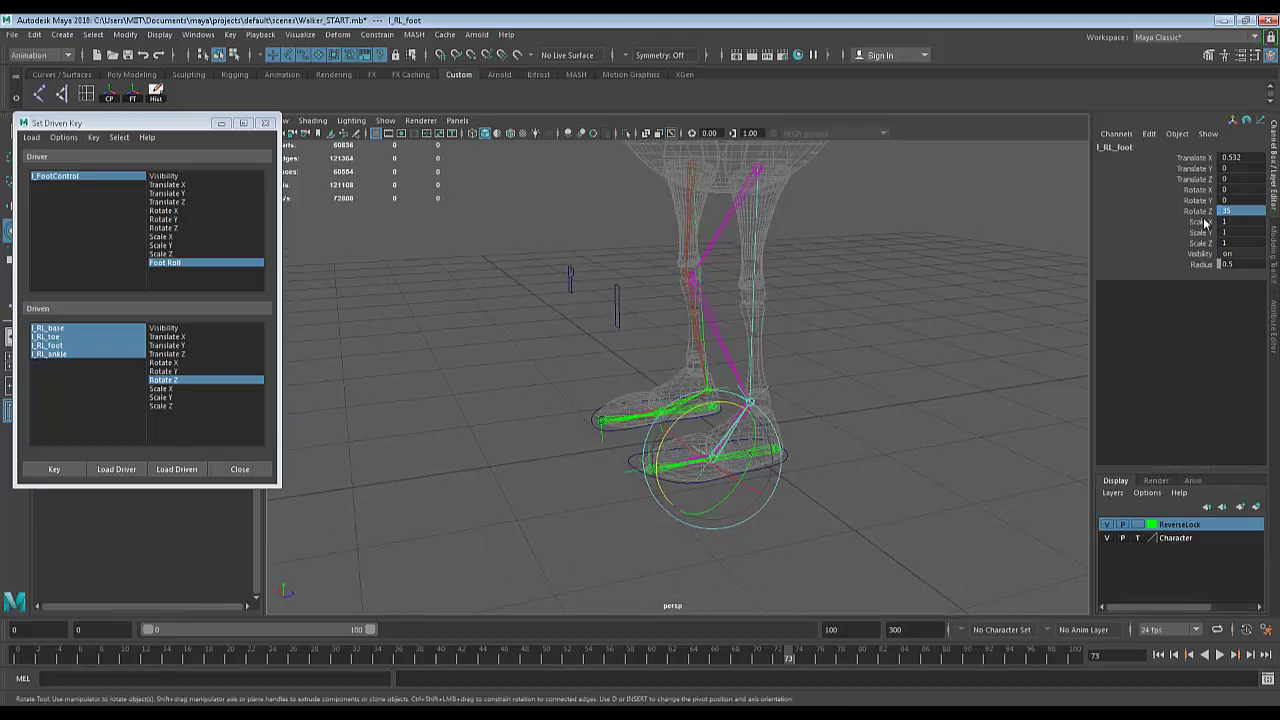
pyautogui.click(53, 470)
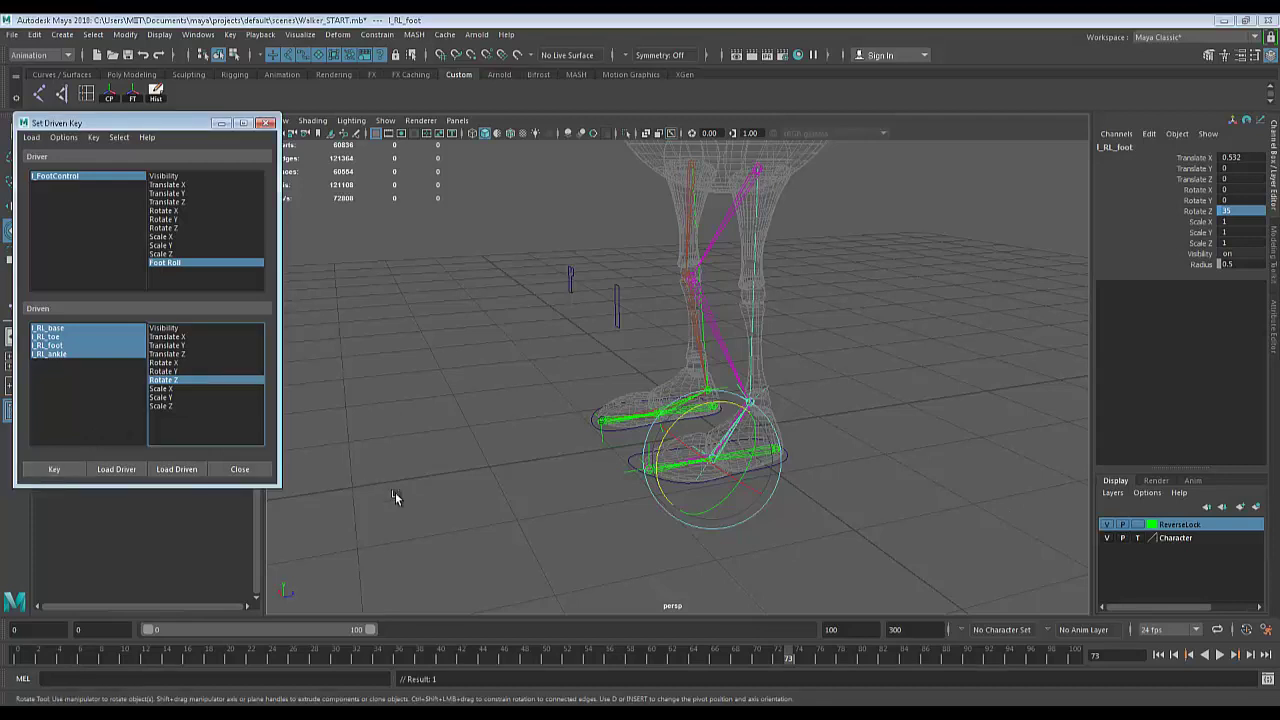
pyautogui.click(585, 500)
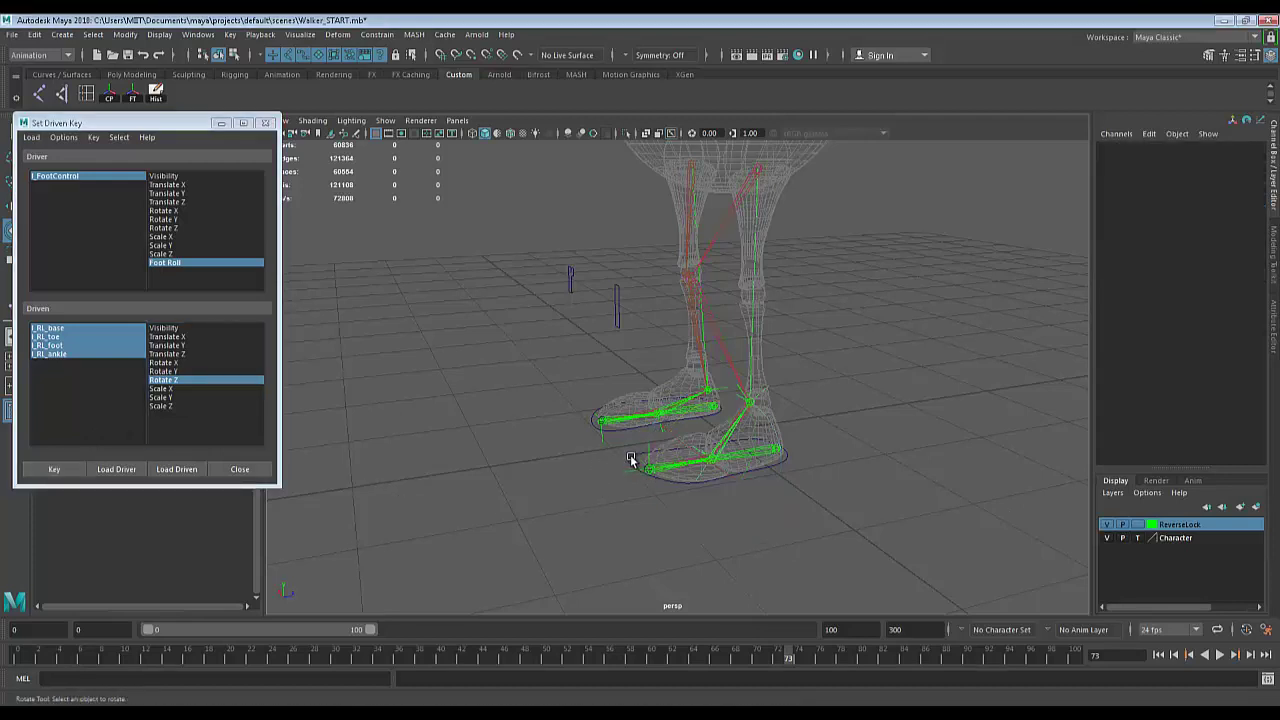
# Reset the left foot control's Foot Roll to 0.
pyautogui.click(632, 460)
pyautogui.click(1230, 263)
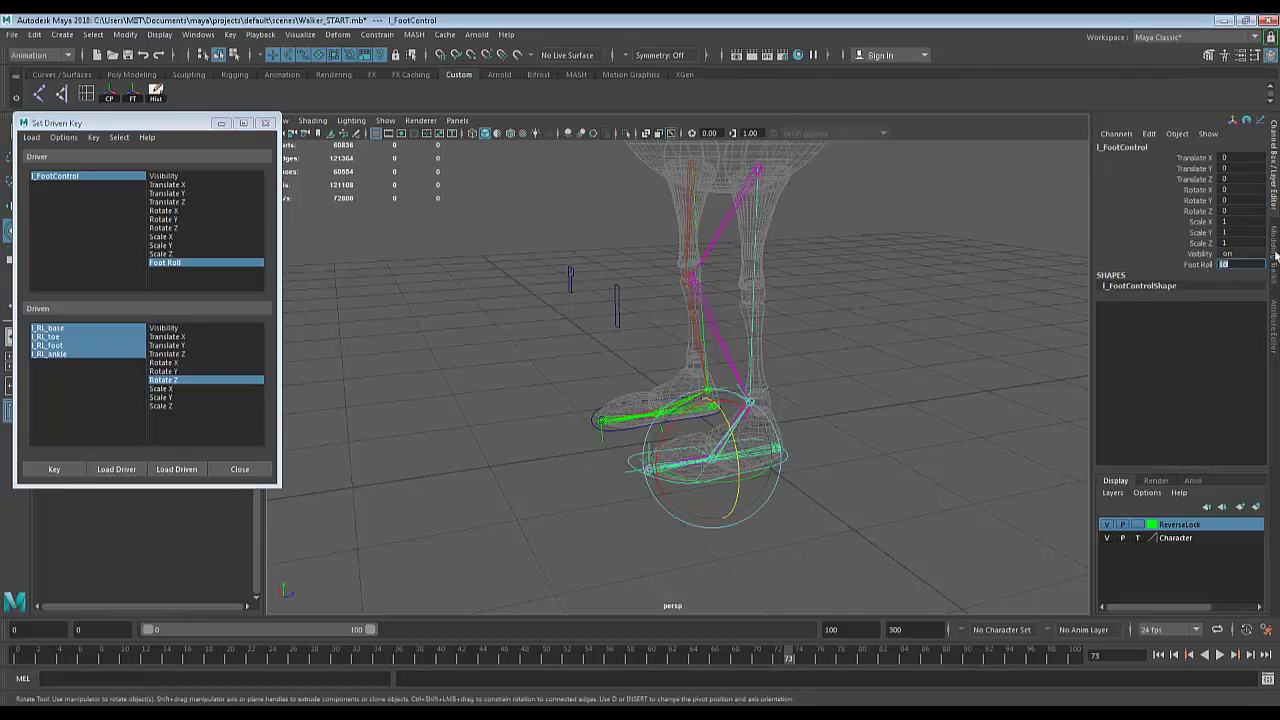
pyautogui.write('0')
pyautogui.press('Return')
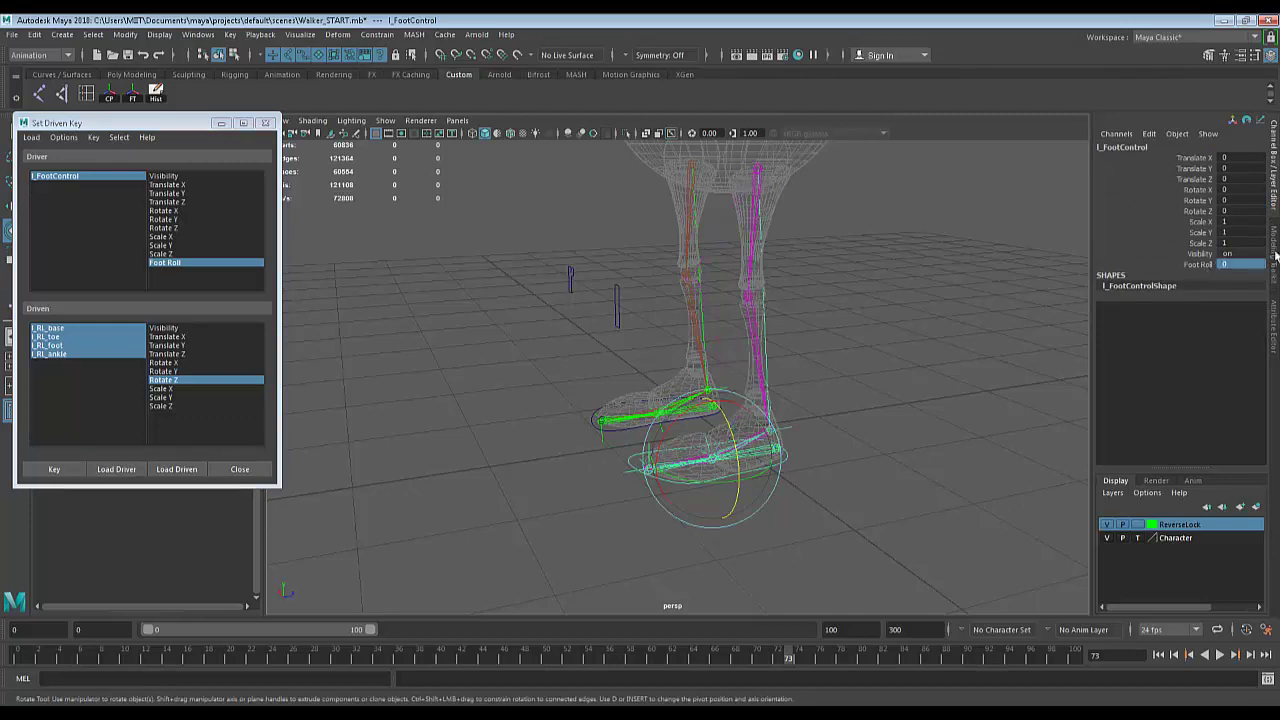
# Test the left heel lift by varying l_FootControl's Foot Roll between 0 and 10, and return it to 0.
pyautogui.click(1193, 265)
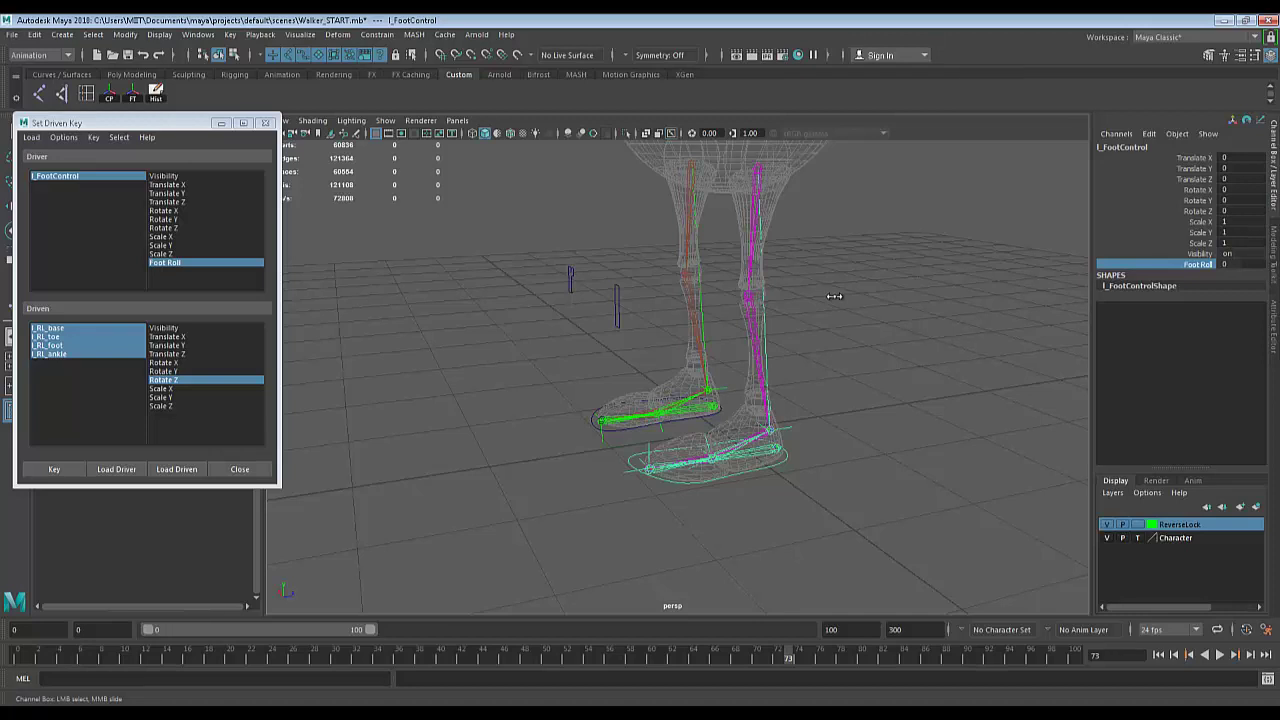
pyautogui.moveTo(834, 296); pyautogui.dragTo(917, 291, button='middle')
pyautogui.keyDown('alt'); pyautogui.moveTo(913, 296); pyautogui.dragTo(969, 280, button='right'); pyautogui.keyUp('alt')
pyautogui.keyDown('alt'); pyautogui.moveTo(987, 322); pyautogui.dragTo(954, 320); pyautogui.keyUp('alt')
pyautogui.keyDown('alt'); pyautogui.moveTo(954, 320); pyautogui.dragTo(930, 346, button='right'); pyautogui.keyUp('alt')
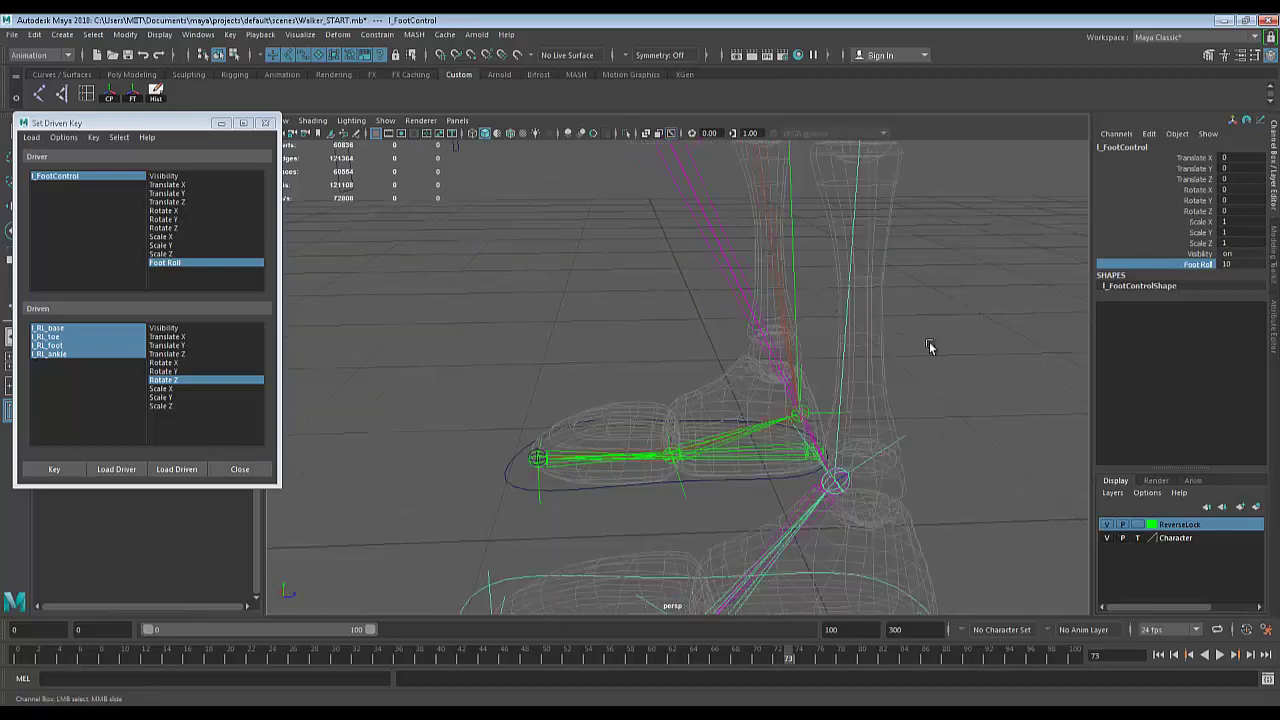
pyautogui.keyDown('alt'); pyautogui.moveTo(930, 346); pyautogui.dragTo(949, 238, button='middle'); pyautogui.keyUp('alt')
pyautogui.moveTo(930, 300)
pyautogui.mouseDown(button='middle')
pyautogui.moveTo(882, 306)
pyautogui.moveTo(910, 314)
pyautogui.mouseUp(button='middle')
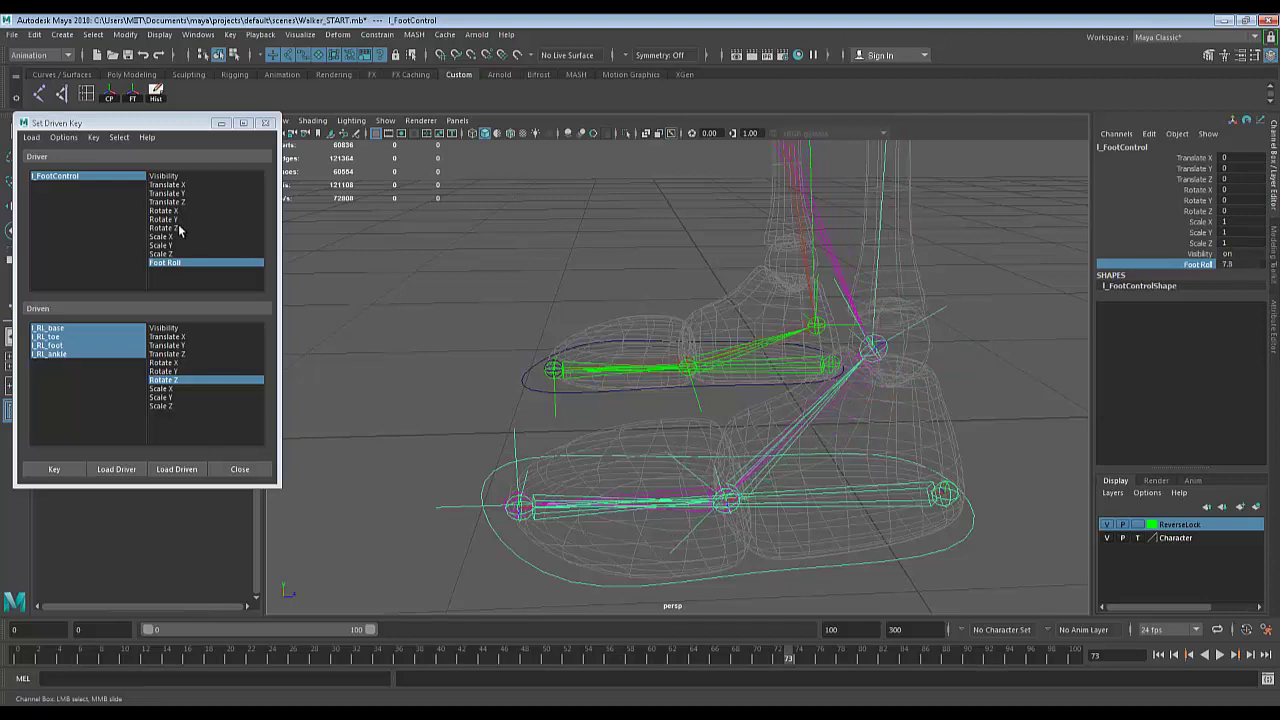
pyautogui.moveTo(652, 263); pyautogui.dragTo(671, 341, button='middle')
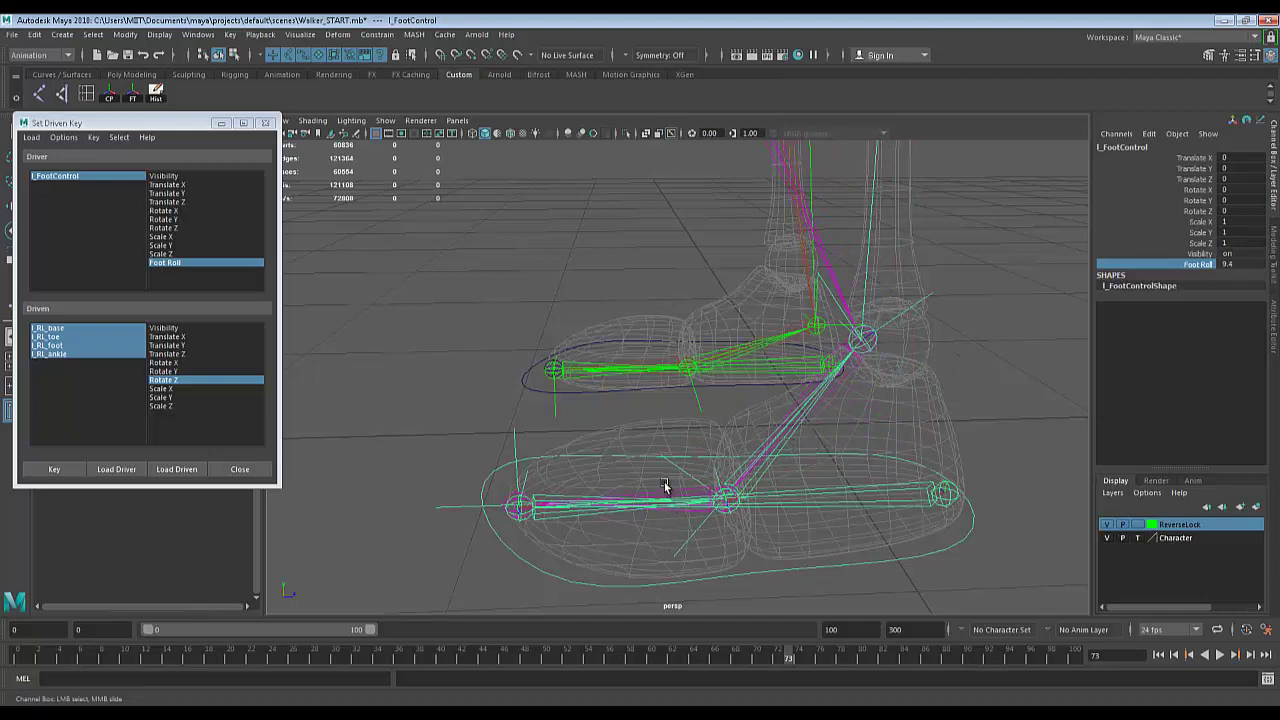
pyautogui.moveTo(633, 286); pyautogui.dragTo(616, 284, button='middle')
pyautogui.doubleClick(1245, 264)
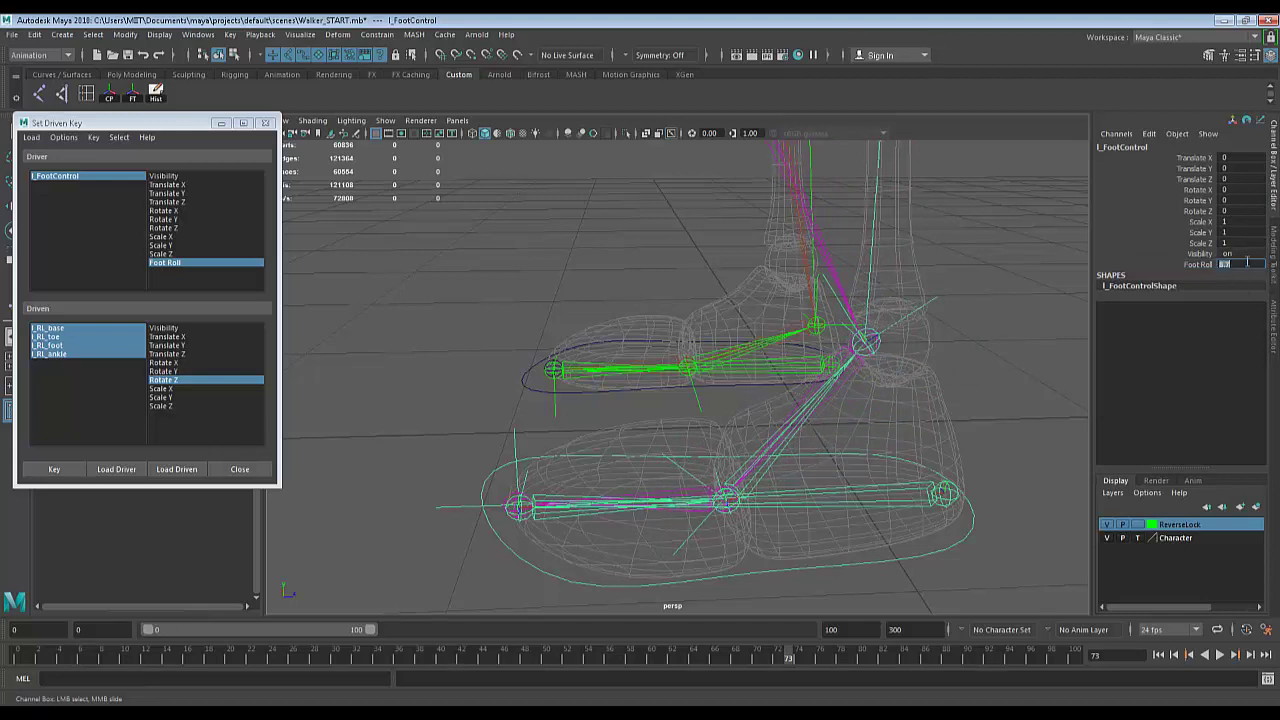
pyautogui.write('0')
pyautogui.press('Return')
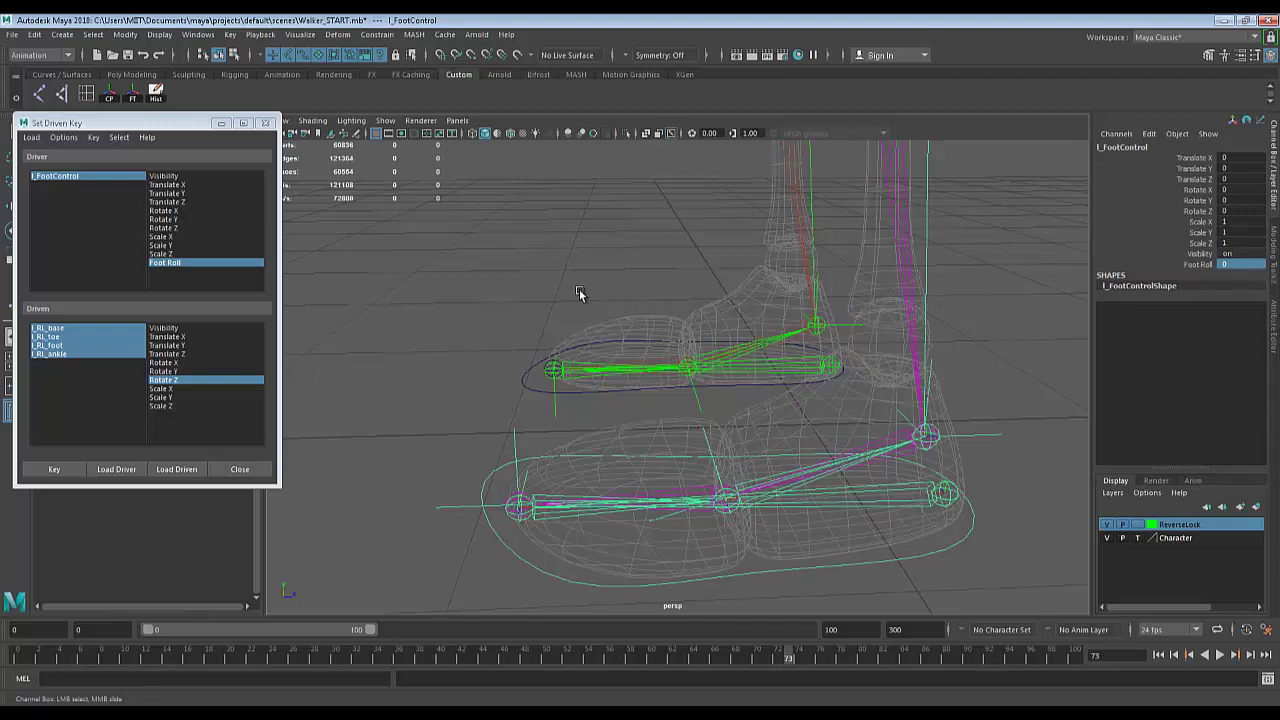
# Set l_FootControl's Foot Roll to 5 and key the Rotate Z of the four driven joints at that value.
pyautogui.moveTo(584, 294); pyautogui.dragTo(608, 290, button='middle')
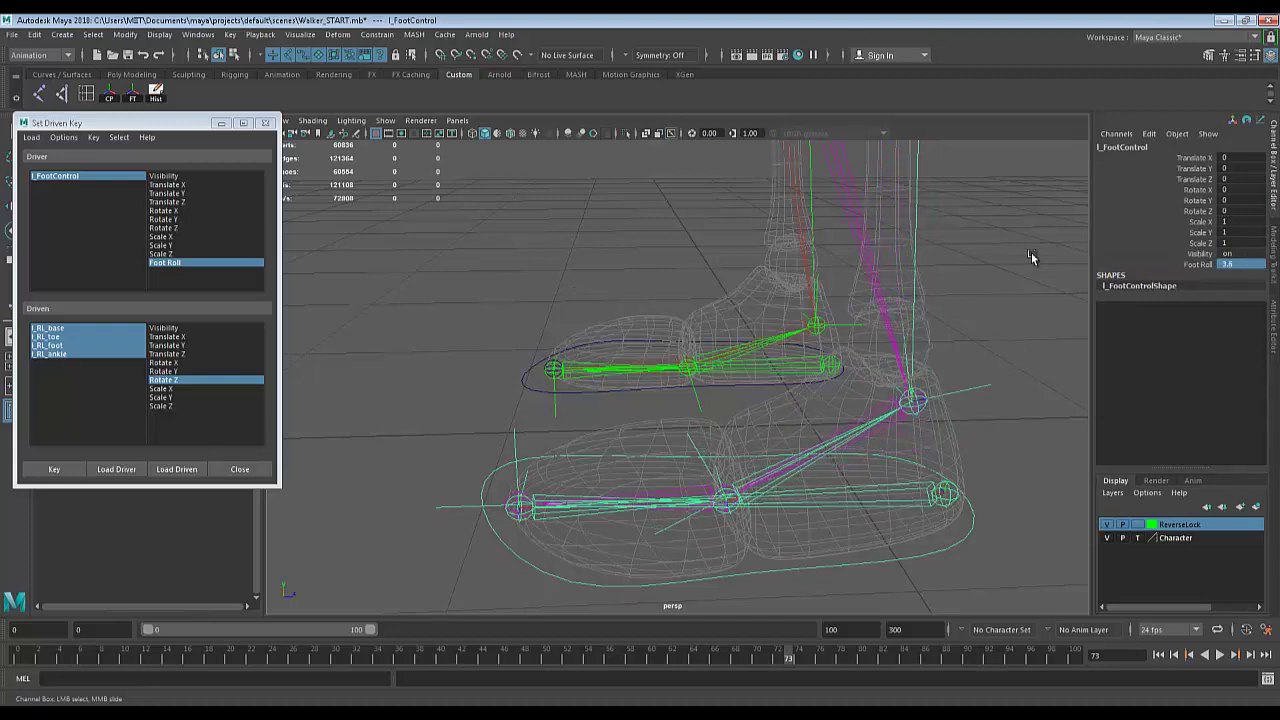
pyautogui.click(1228, 264)
pyautogui.press('Return')
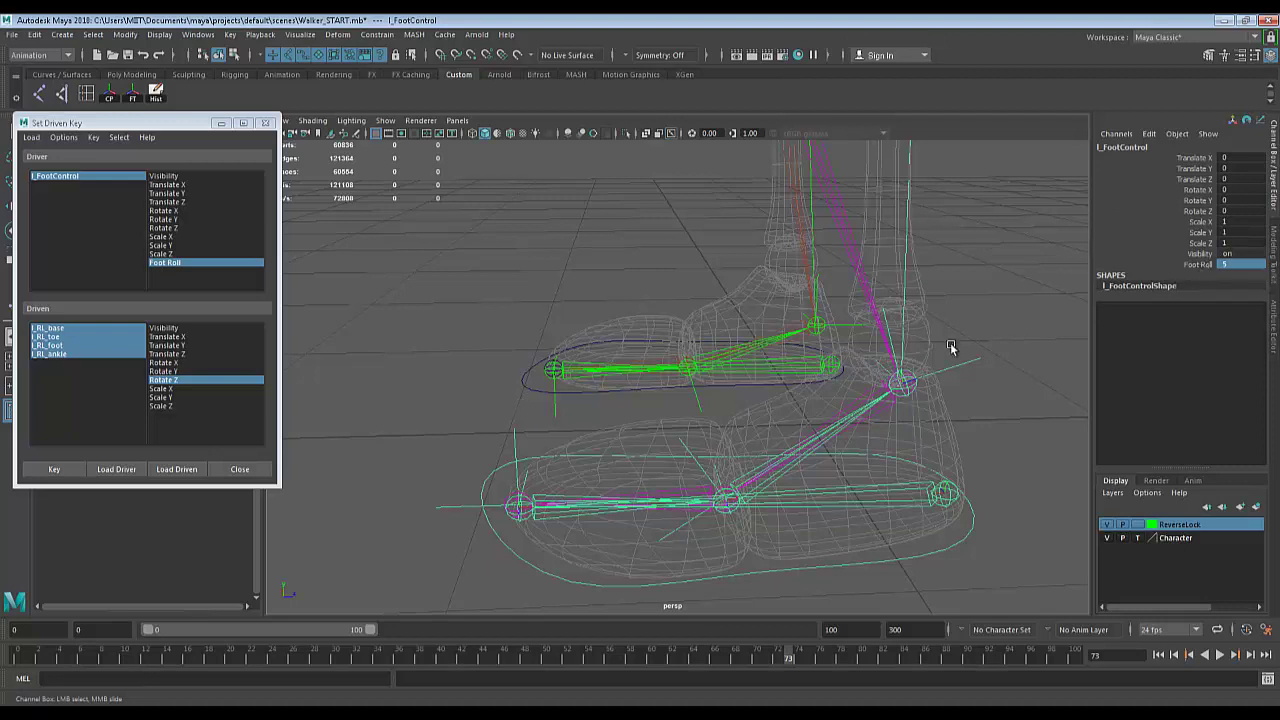
pyautogui.click(1222, 262)
pyautogui.write('5')
pyautogui.press('Return')
pyautogui.click(52, 470)
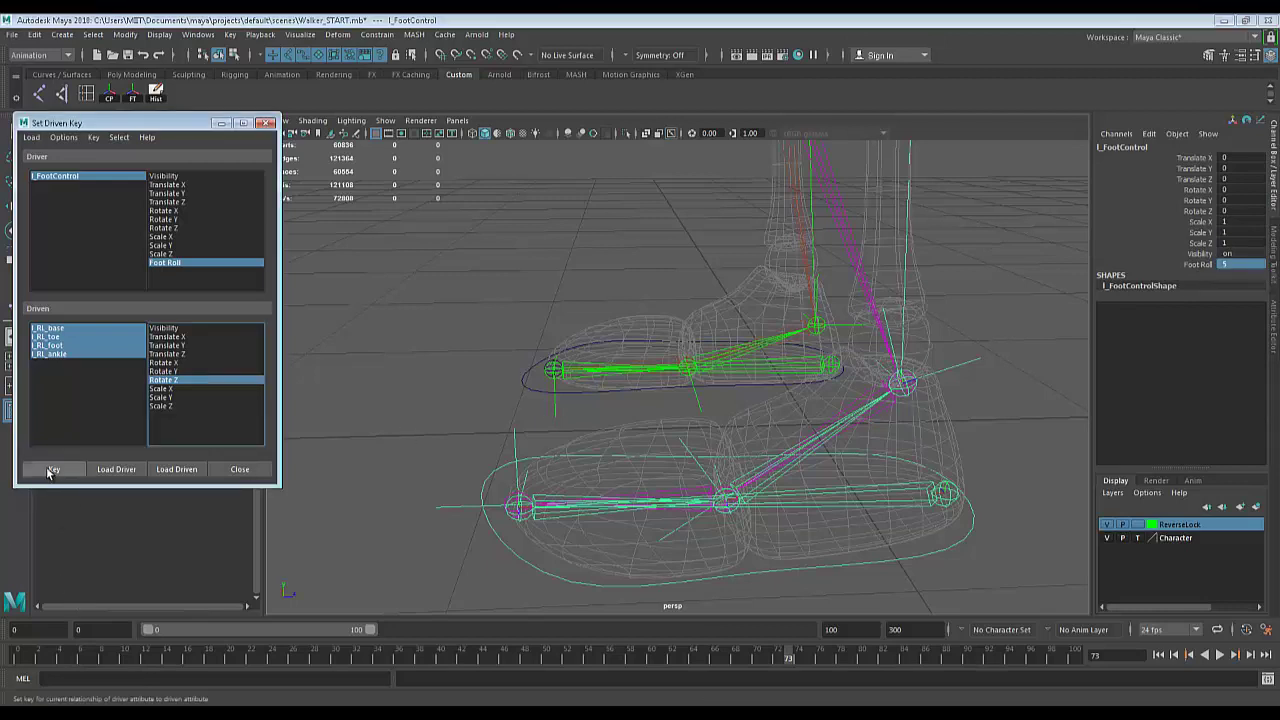
# At Foot Roll 10, set l_RL_toe's Rotate Z to 25 and key the driven joints' Rotate Z.
pyautogui.click(1234, 263)
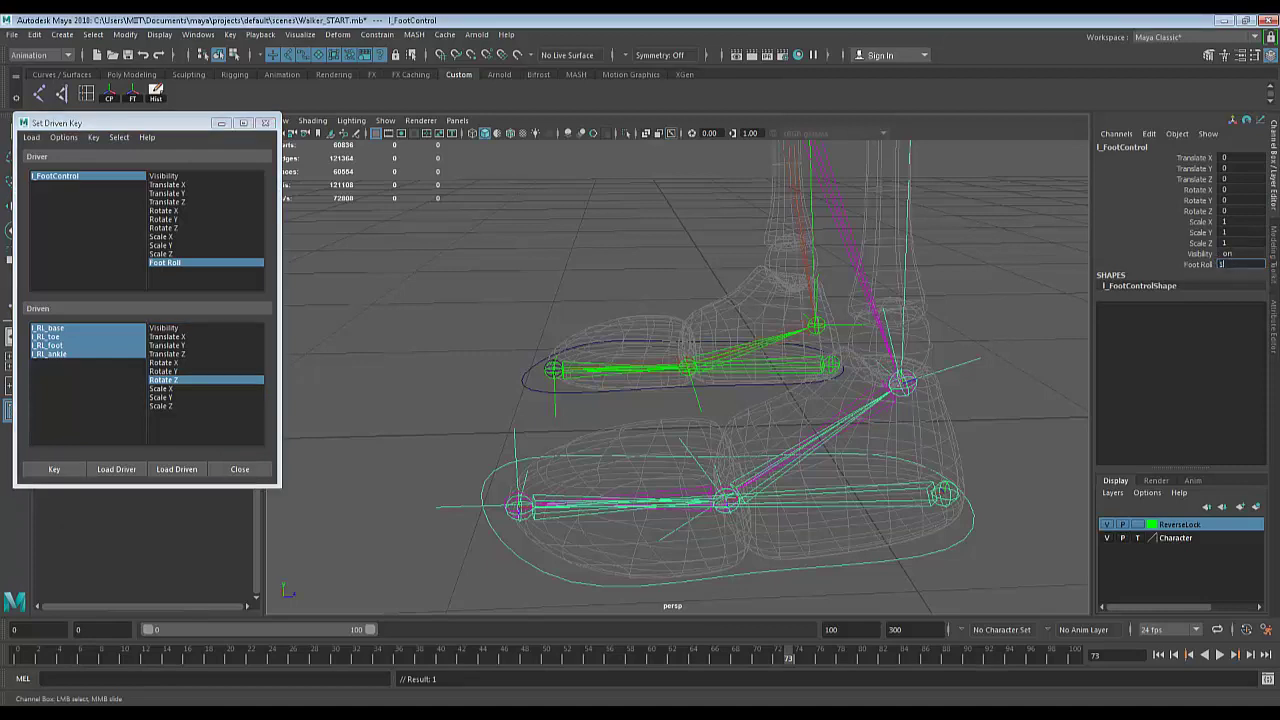
pyautogui.write('10')
pyautogui.press('Return')
pyautogui.scroll(2, 896, 543)
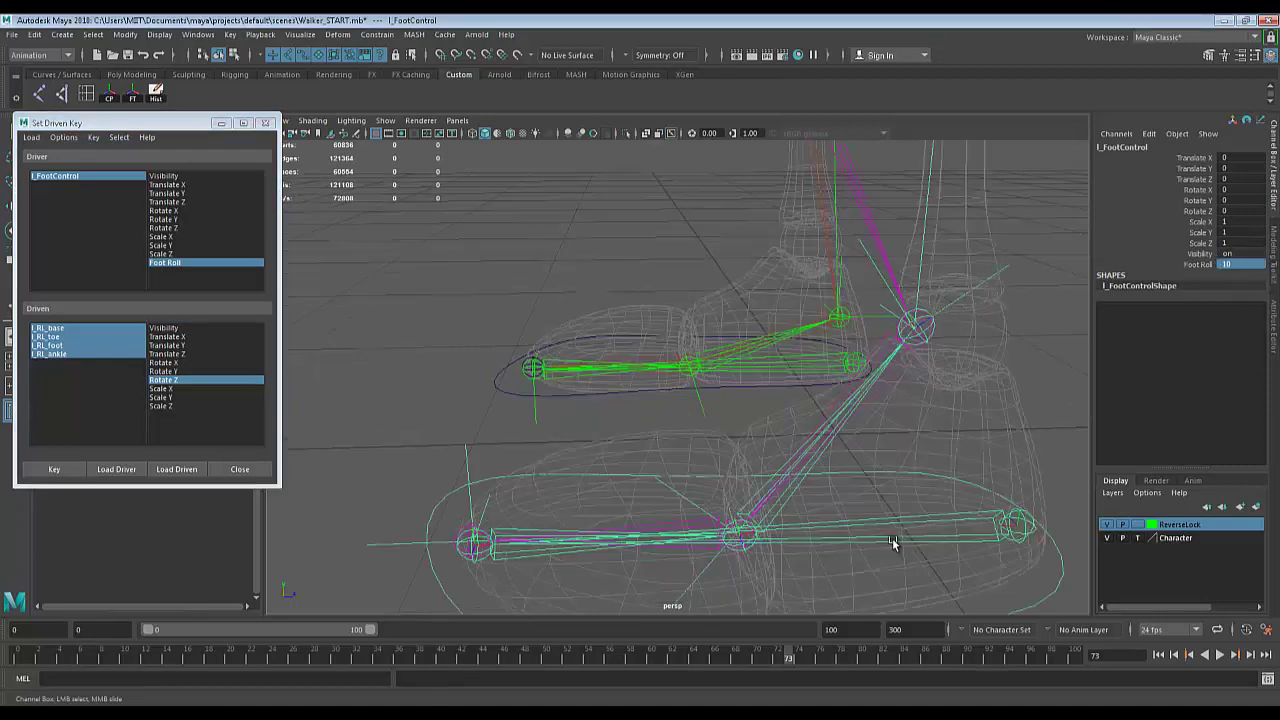
pyautogui.keyDown('alt'); pyautogui.moveTo(501, 544); pyautogui.dragTo(529, 525, button='middle'); pyautogui.keyUp('alt')
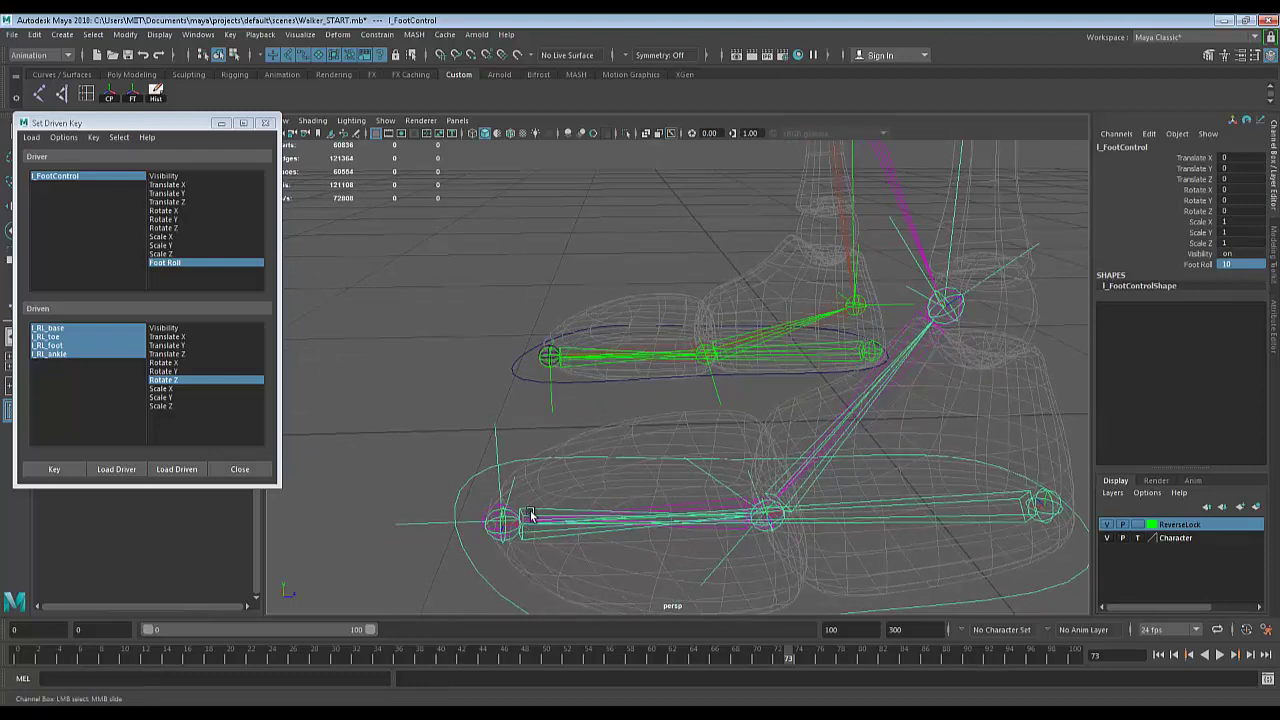
pyautogui.click(540, 510)
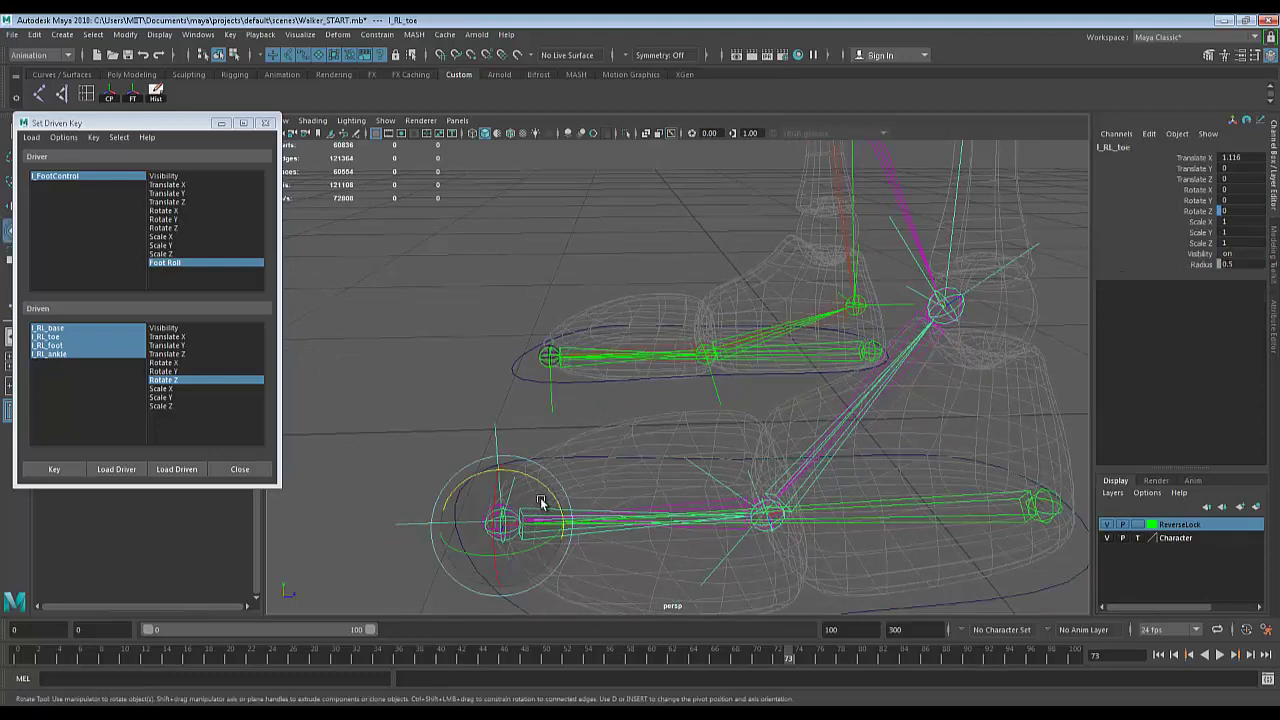
pyautogui.moveTo(540, 488); pyautogui.dragTo(745, 460)
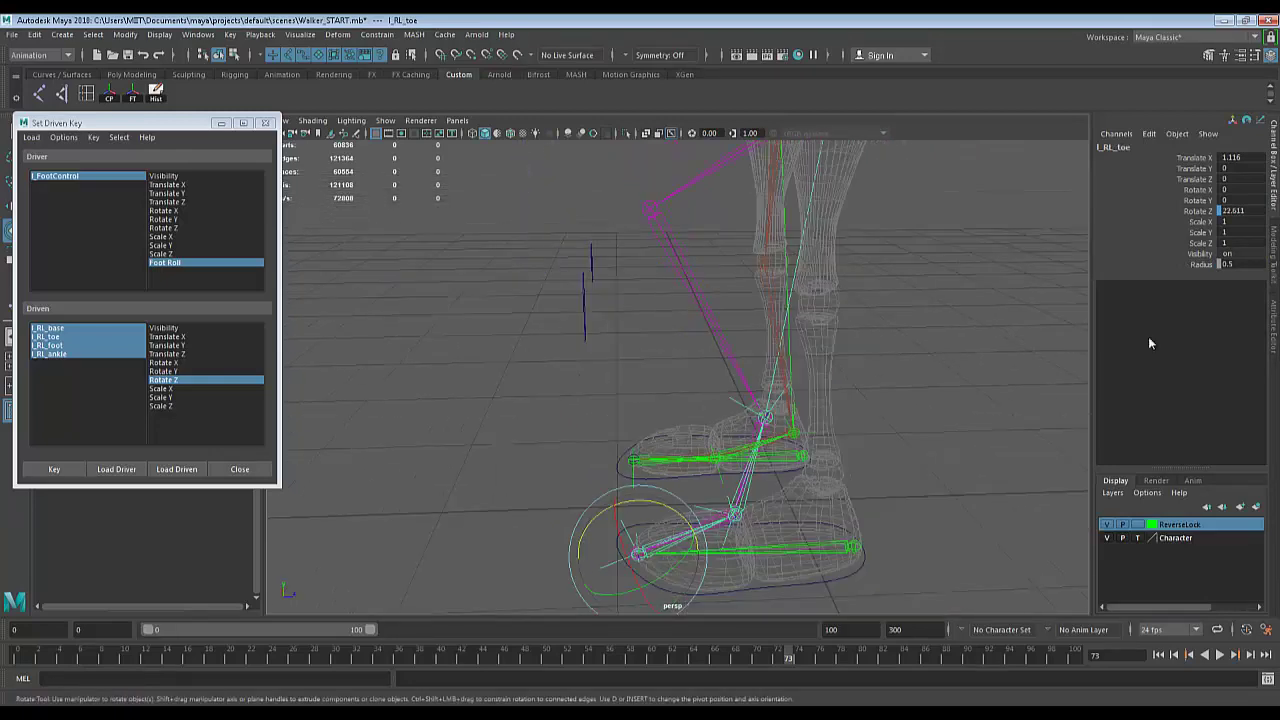
pyautogui.doubleClick(1248, 212)
pyautogui.press('Return')
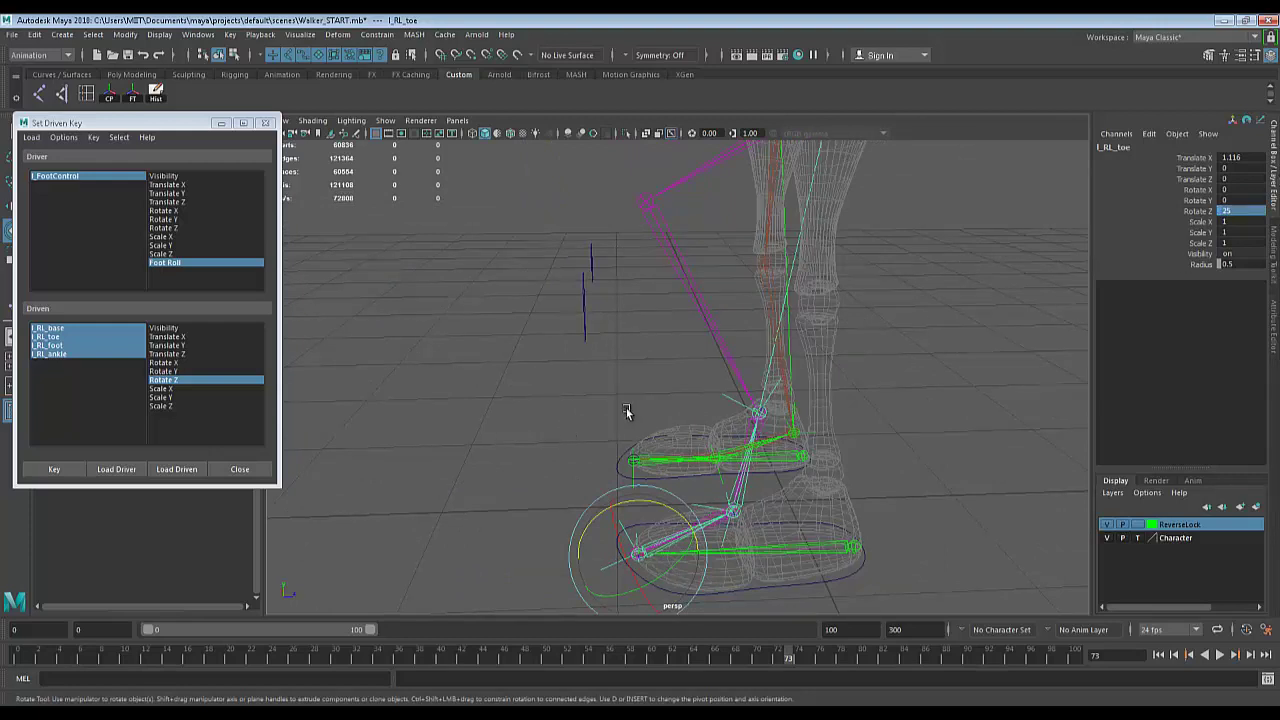
pyautogui.click(55, 472)
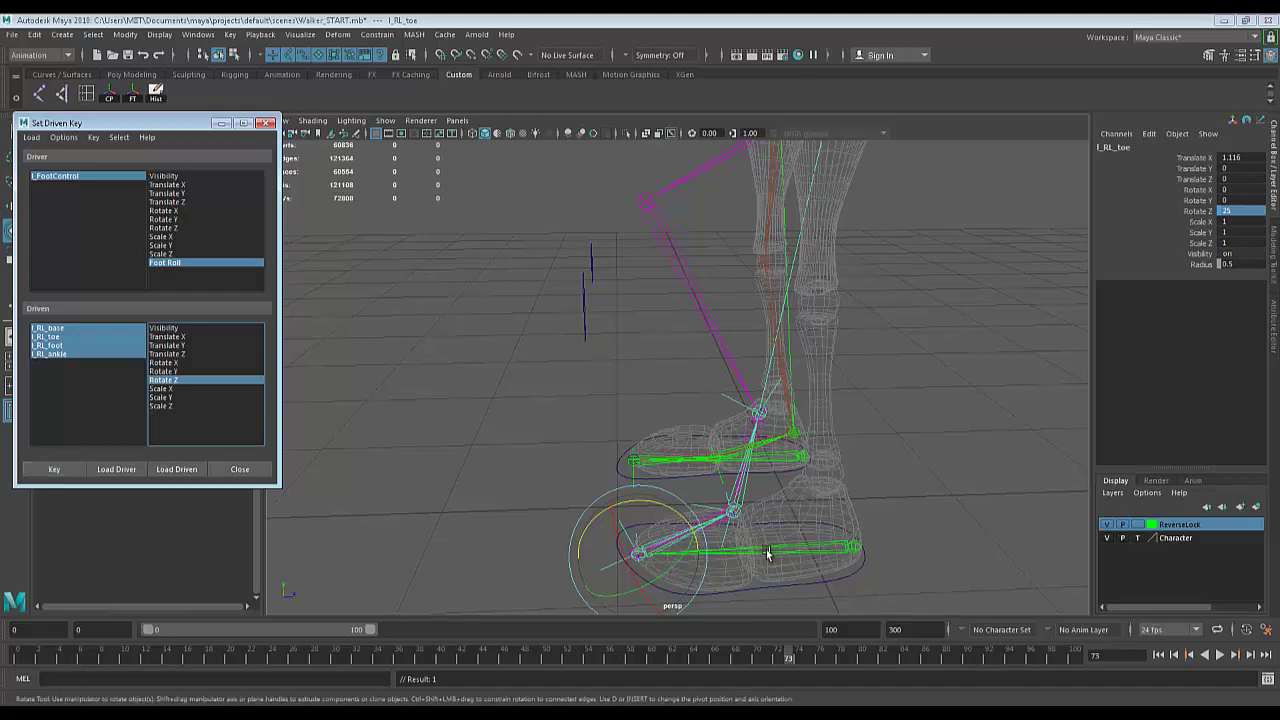
# Select the left foot control again and return its Foot Roll to 0.
pyautogui.click(854, 575)
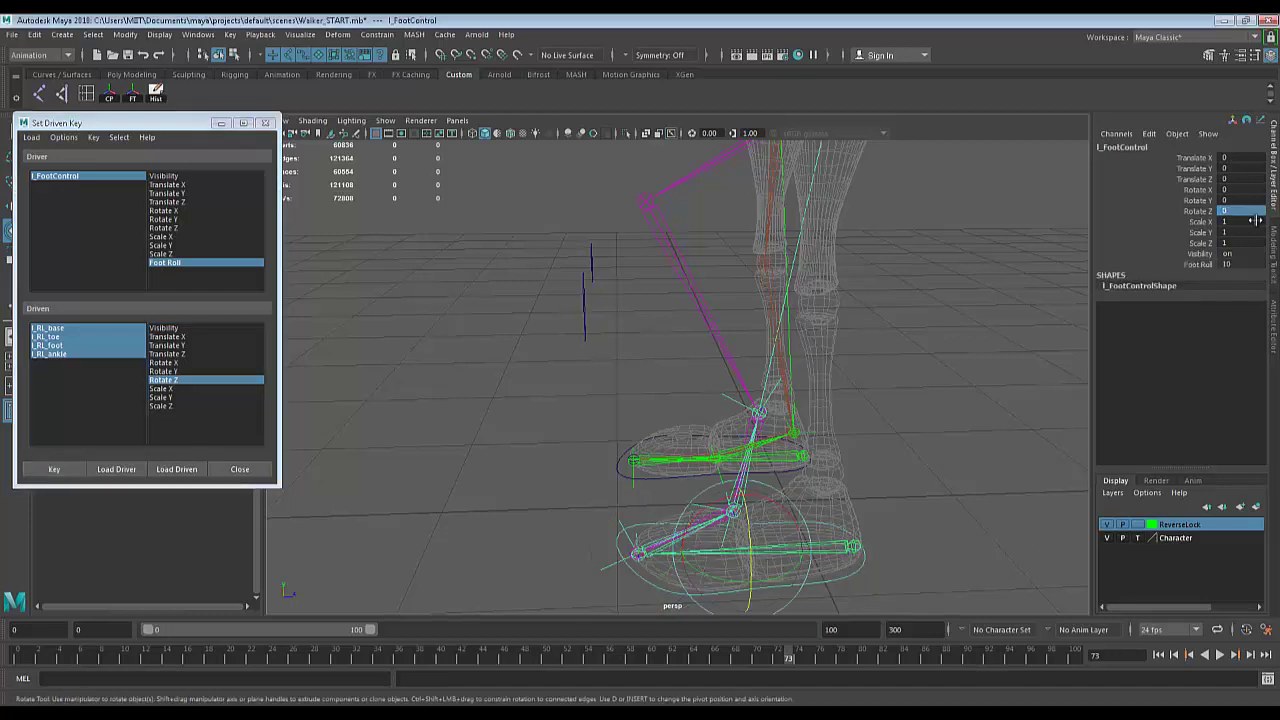
pyautogui.click(1226, 264)
pyautogui.write('0')
pyautogui.press('Return')
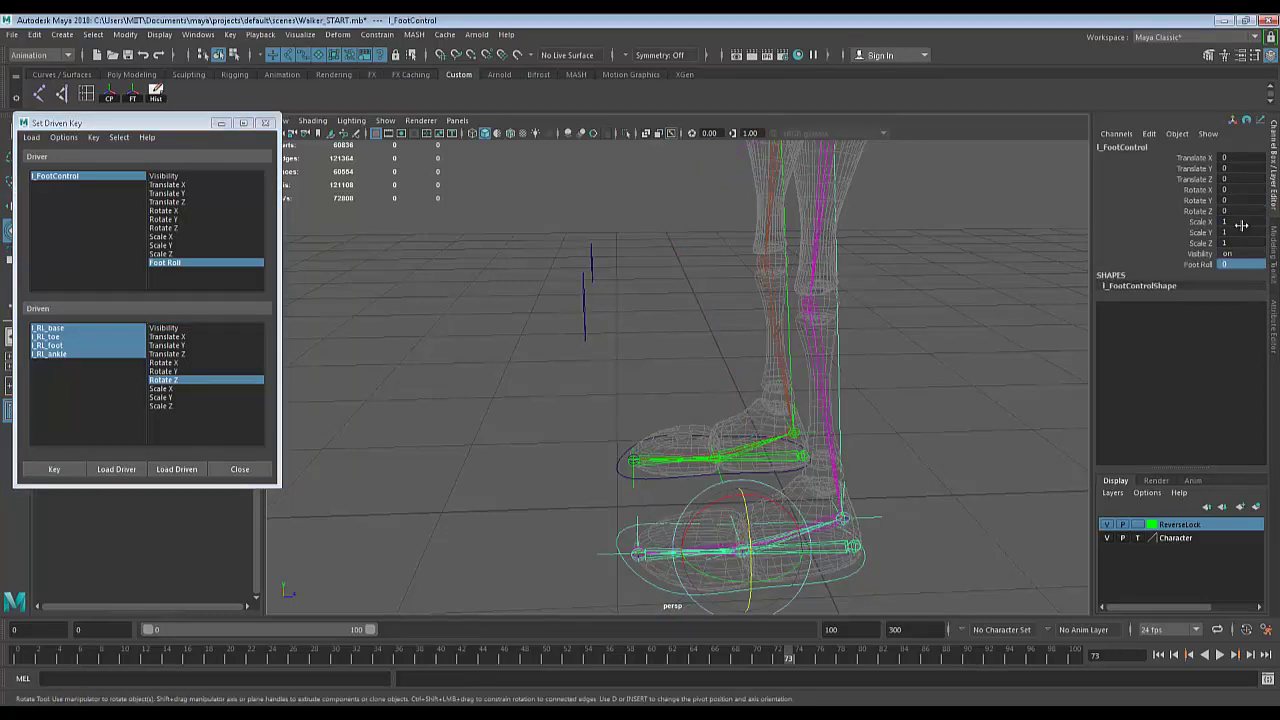
# Test the heel-to-toe roll with positive Foot Roll values, undo it, and key the driven joints' Rotate Z at Foot Roll 0.
pyautogui.click(1199, 266)
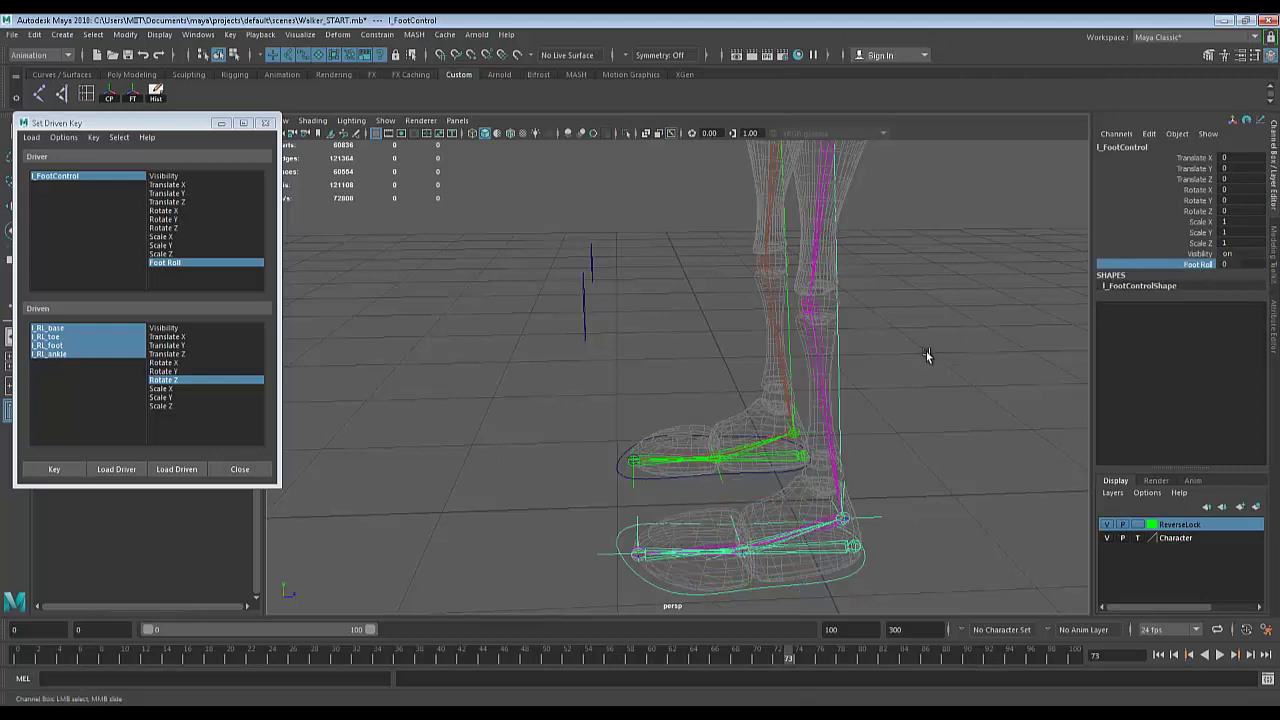
pyautogui.moveTo(927, 351); pyautogui.dragTo(959, 358, button='middle')
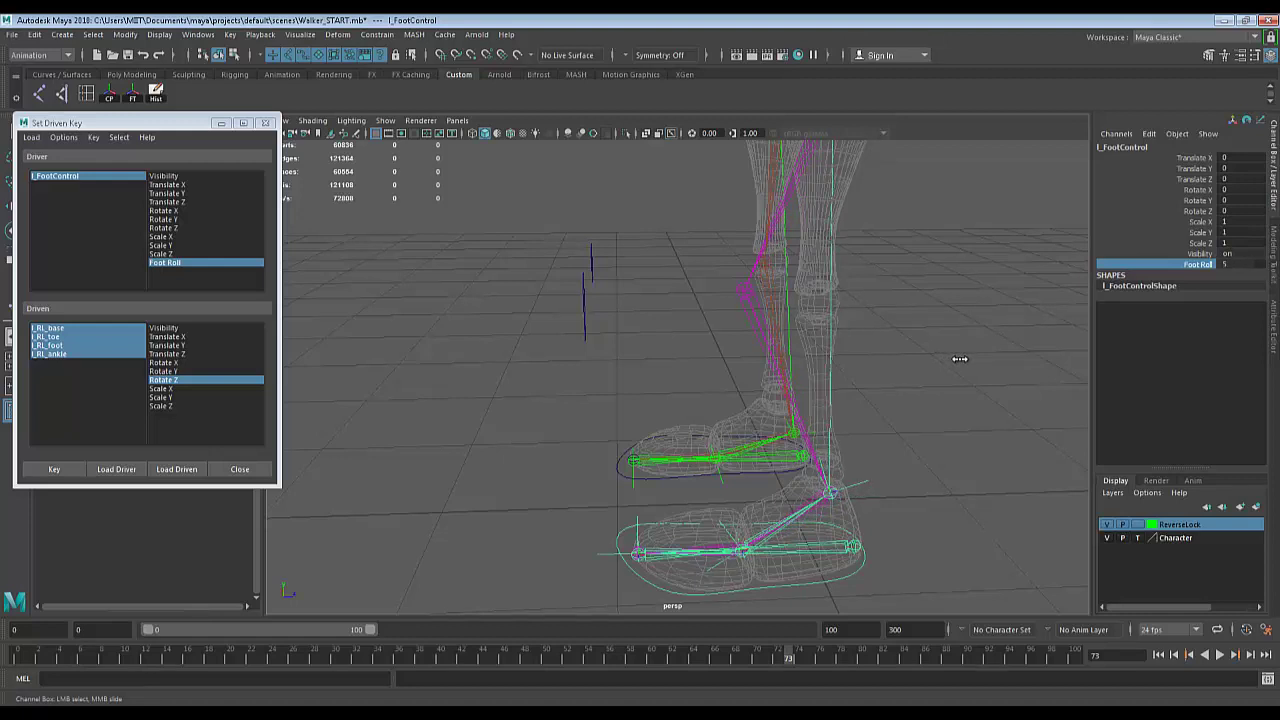
pyautogui.moveTo(959, 358); pyautogui.dragTo(990, 336, button='middle')
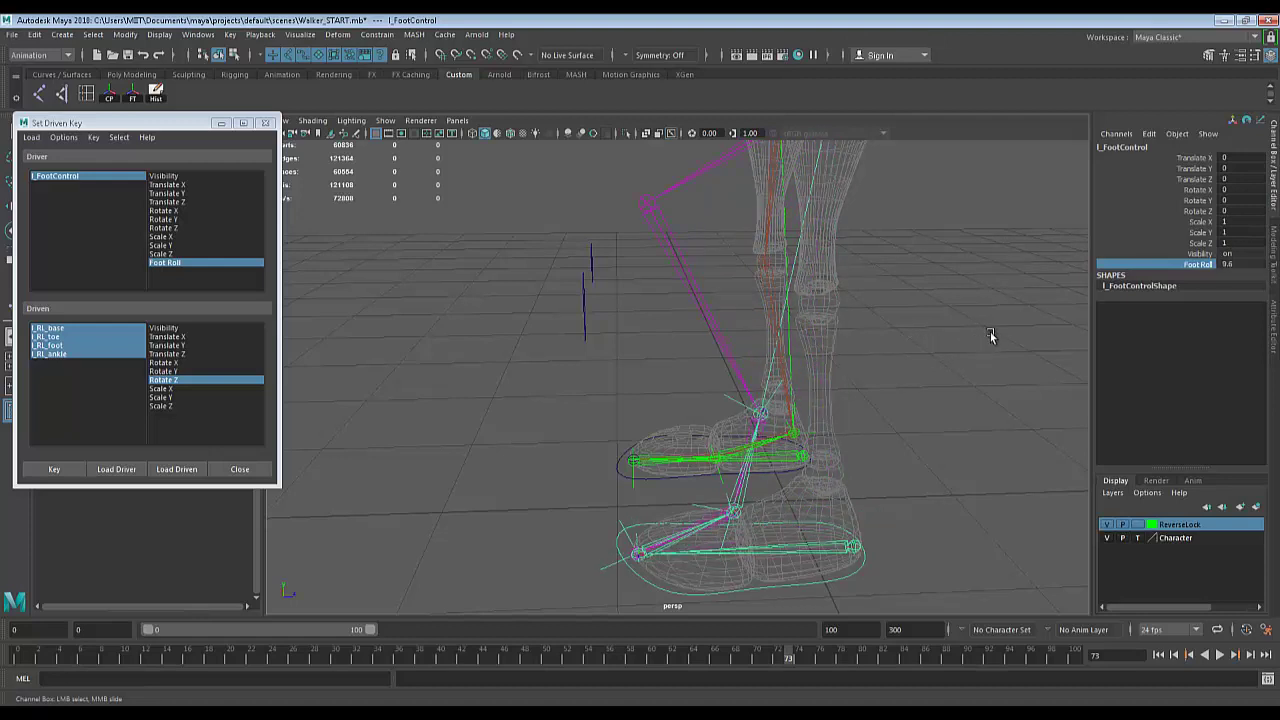
pyautogui.hotkey('ctrl', 'z')
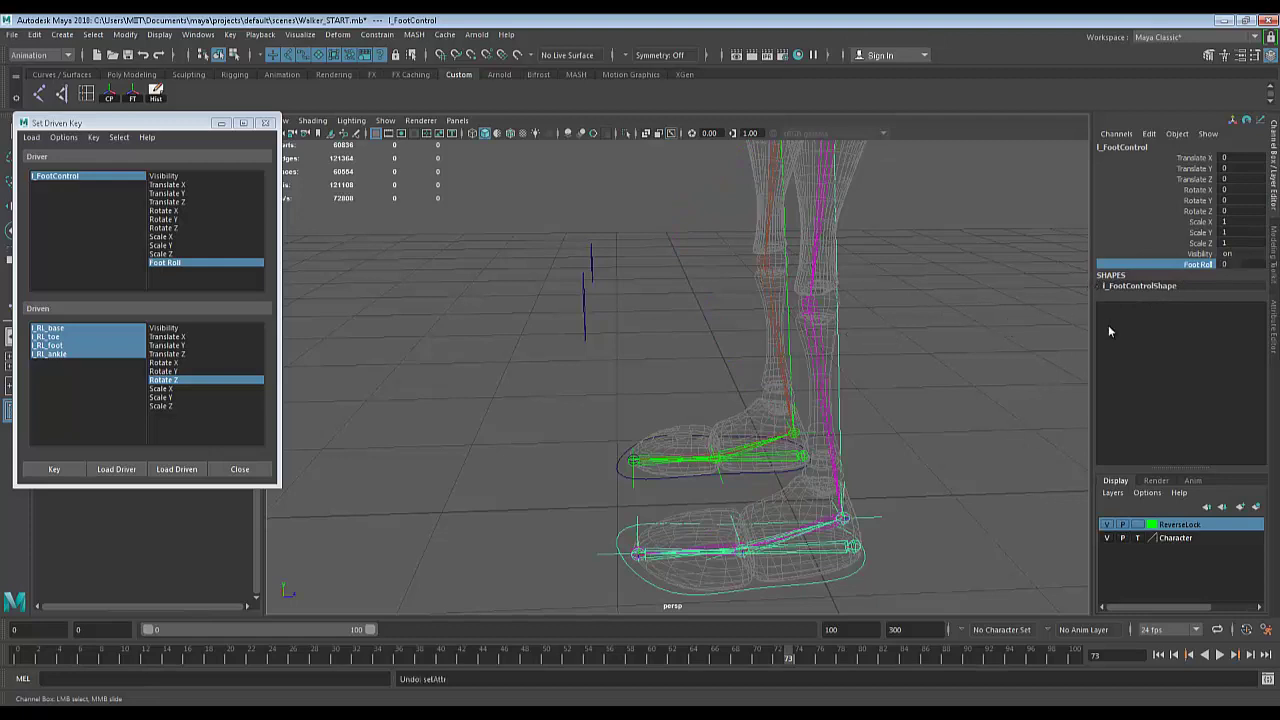
pyautogui.click(54, 469)
pyautogui.click(54, 469)
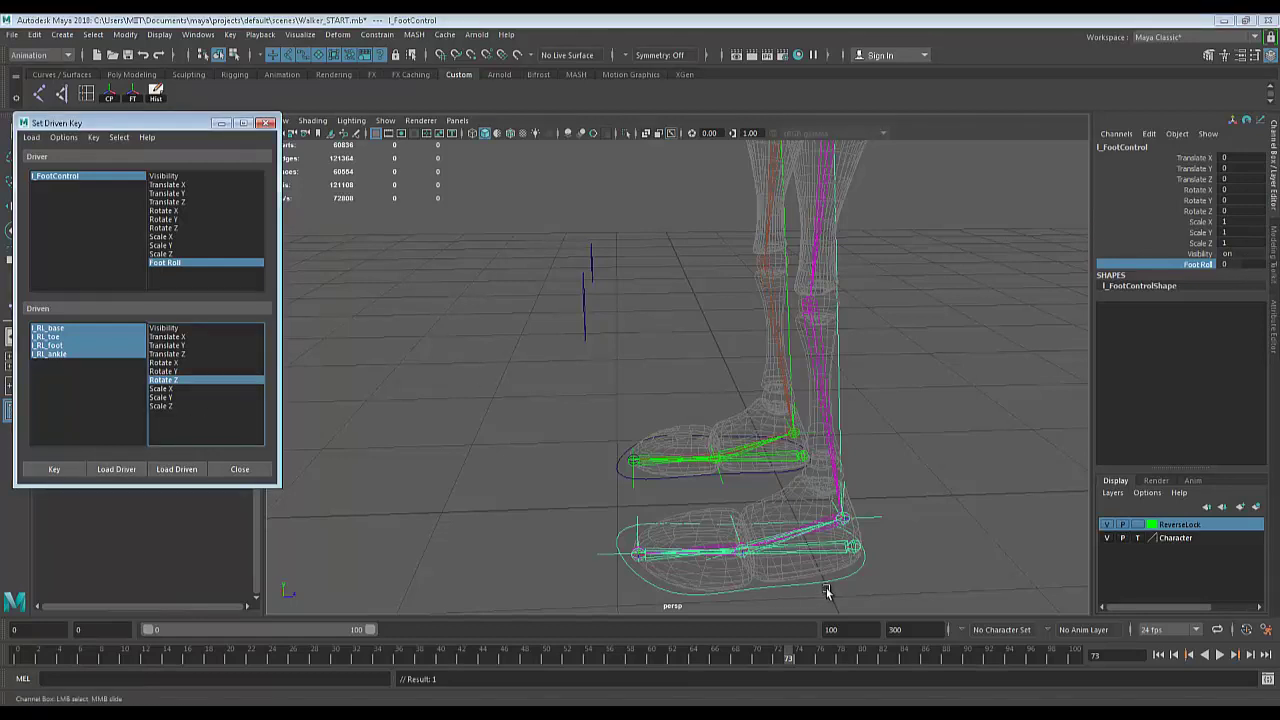
# At Foot Roll -10, set l_RL_base's Rotate Z to 30 and key the driven joints' Rotate Z.
pyautogui.click(1226, 263)
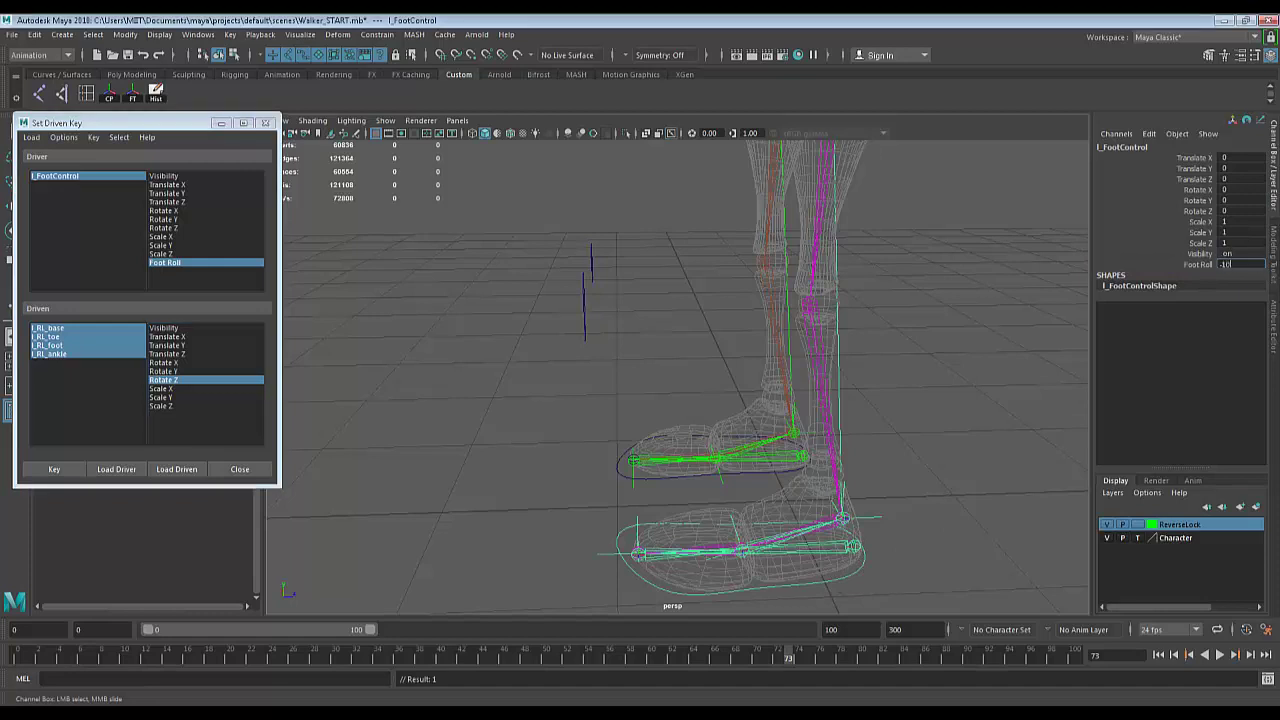
pyautogui.press('Return')
pyautogui.click(843, 548)
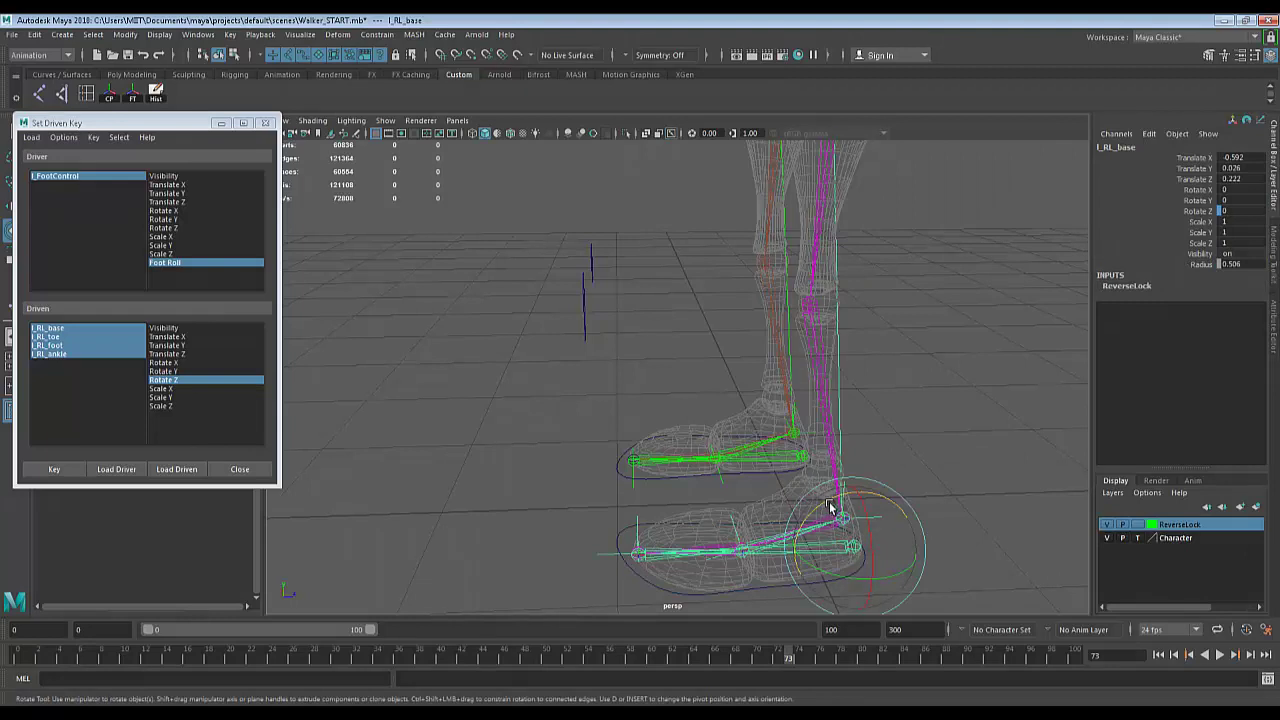
pyautogui.moveTo(835, 510); pyautogui.dragTo(862, 515)
pyautogui.doubleClick(1249, 211)
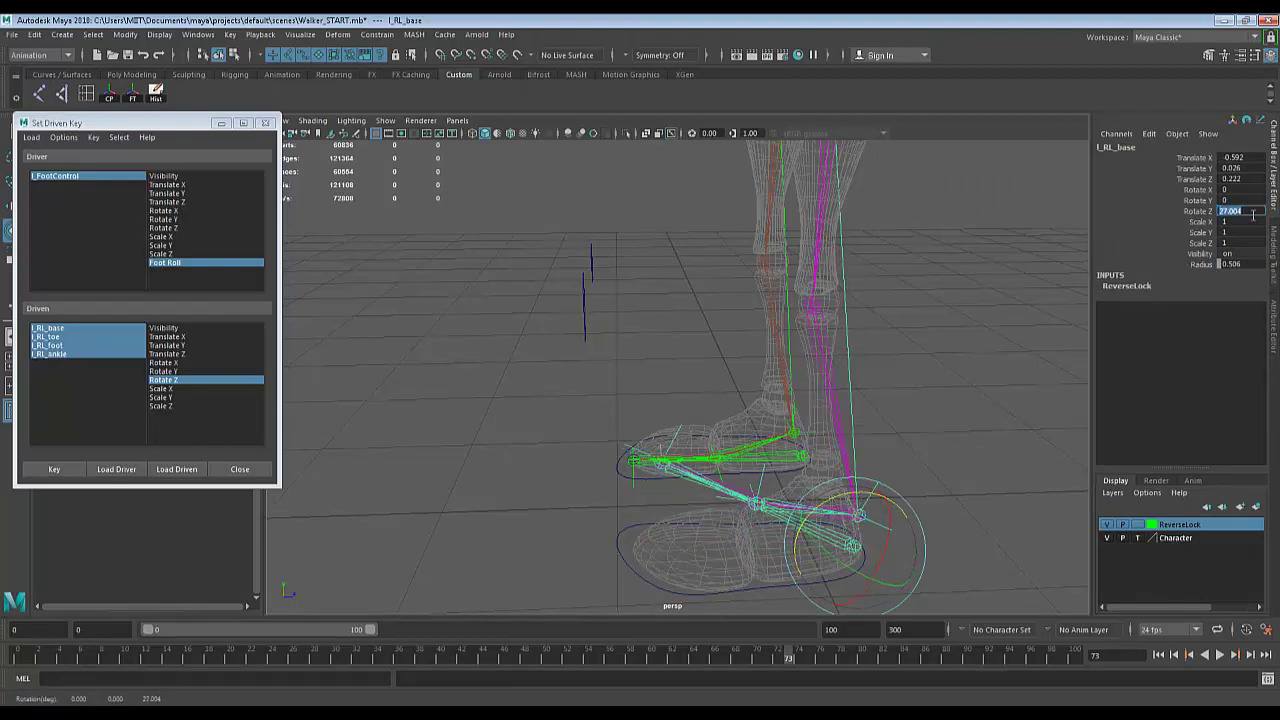
pyautogui.write('30')
pyautogui.press('Return')
pyautogui.keyDown('alt'); pyautogui.moveTo(780, 330); pyautogui.dragTo(750, 344); pyautogui.keyUp('alt')
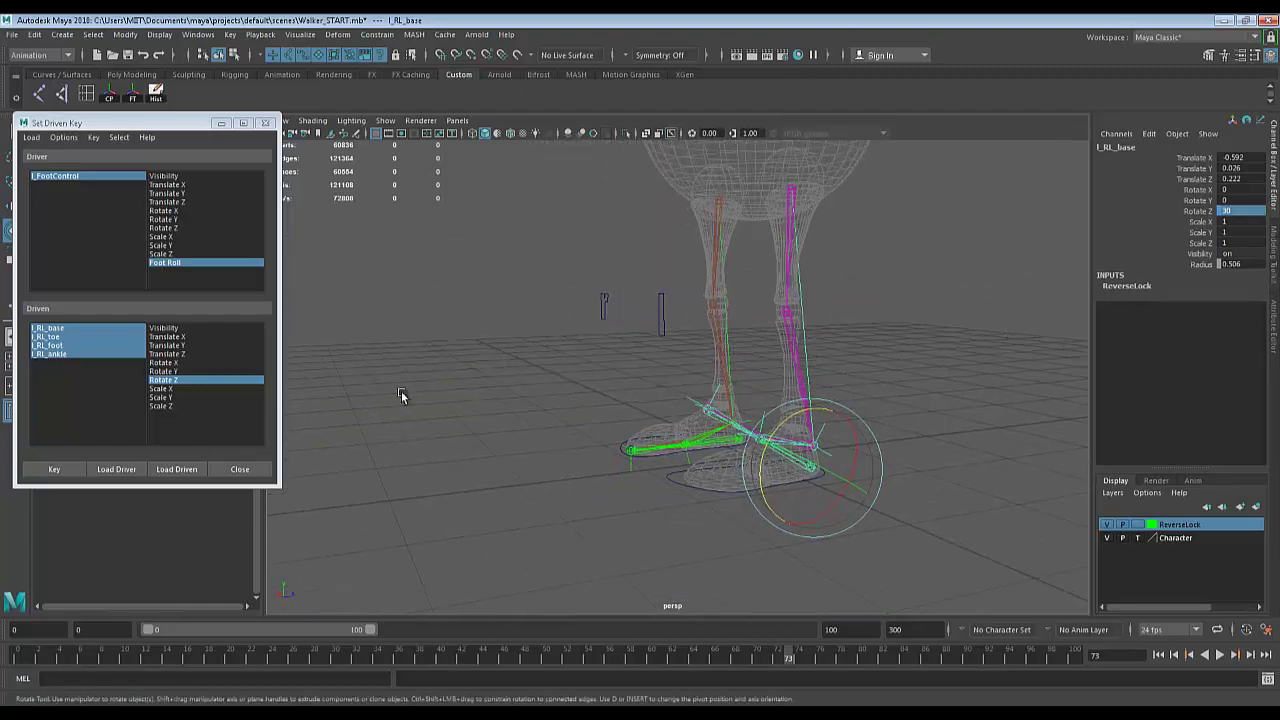
pyautogui.click(55, 470)
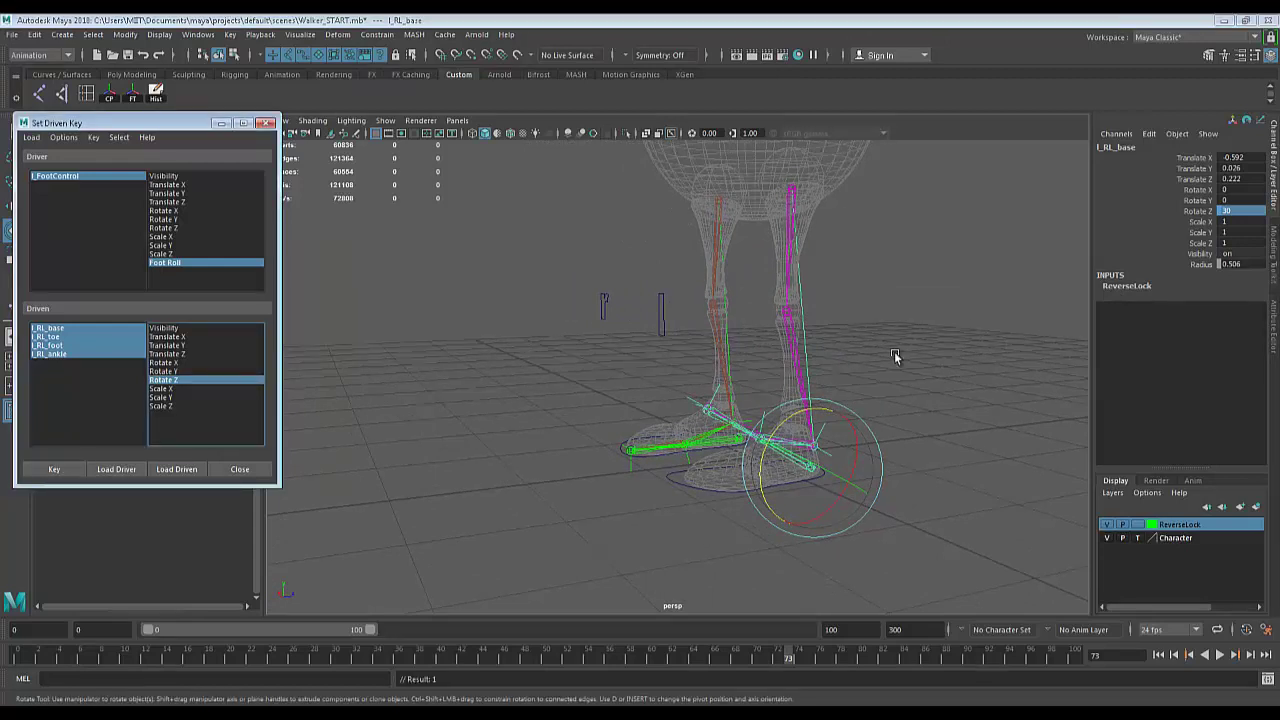
# Return the left foot control to Foot Roll 0, test the keyed roll by varying the value, and reset it to 0.
pyautogui.click(674, 482)
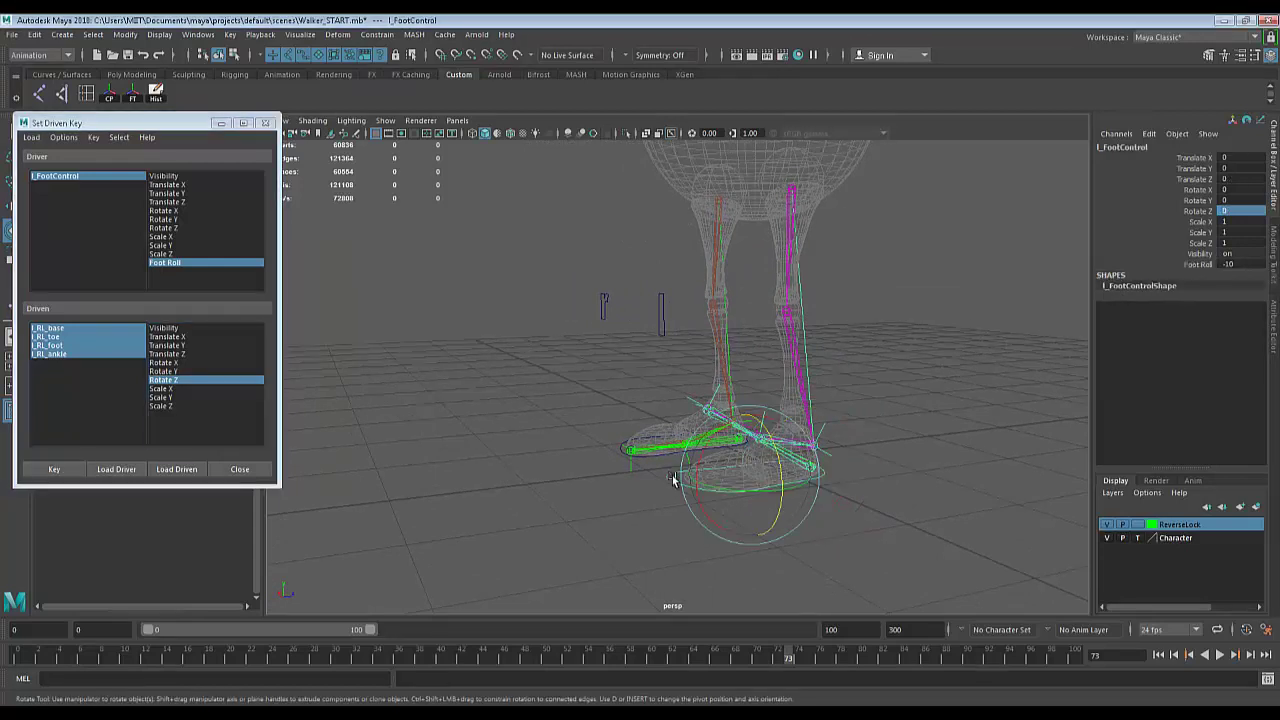
pyautogui.click(1236, 264)
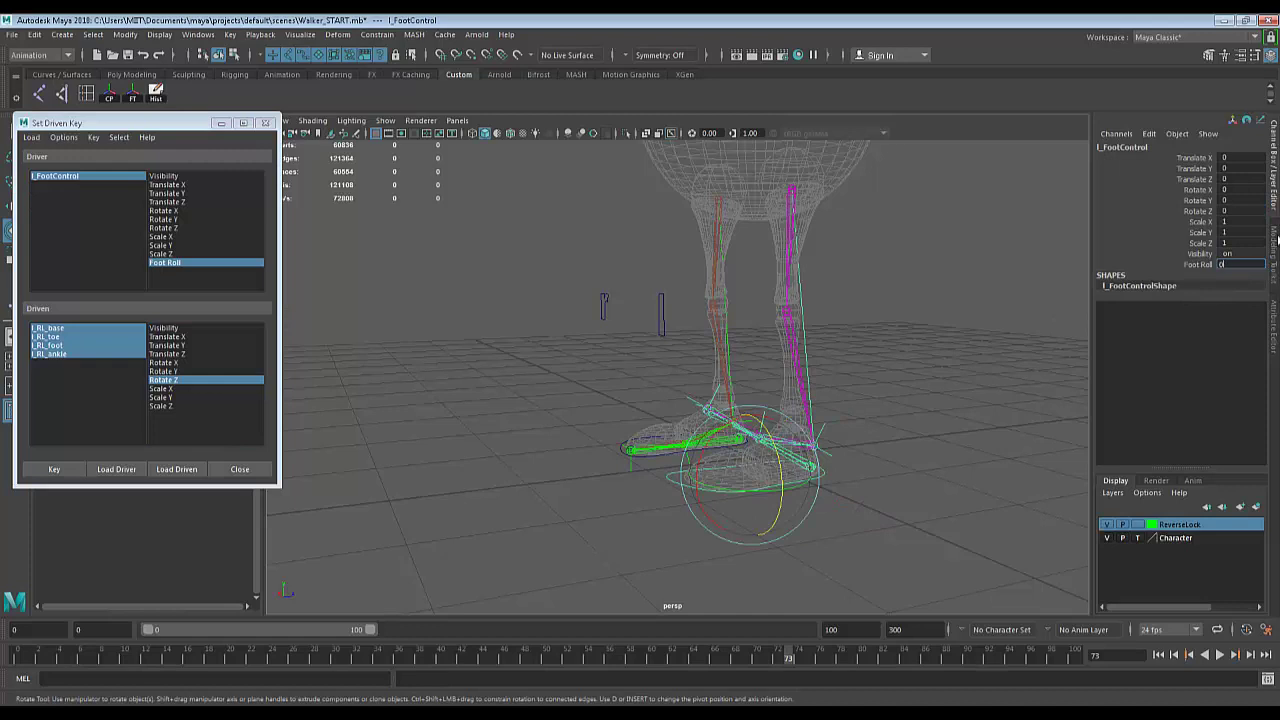
pyautogui.press('Return')
pyautogui.click(1197, 264)
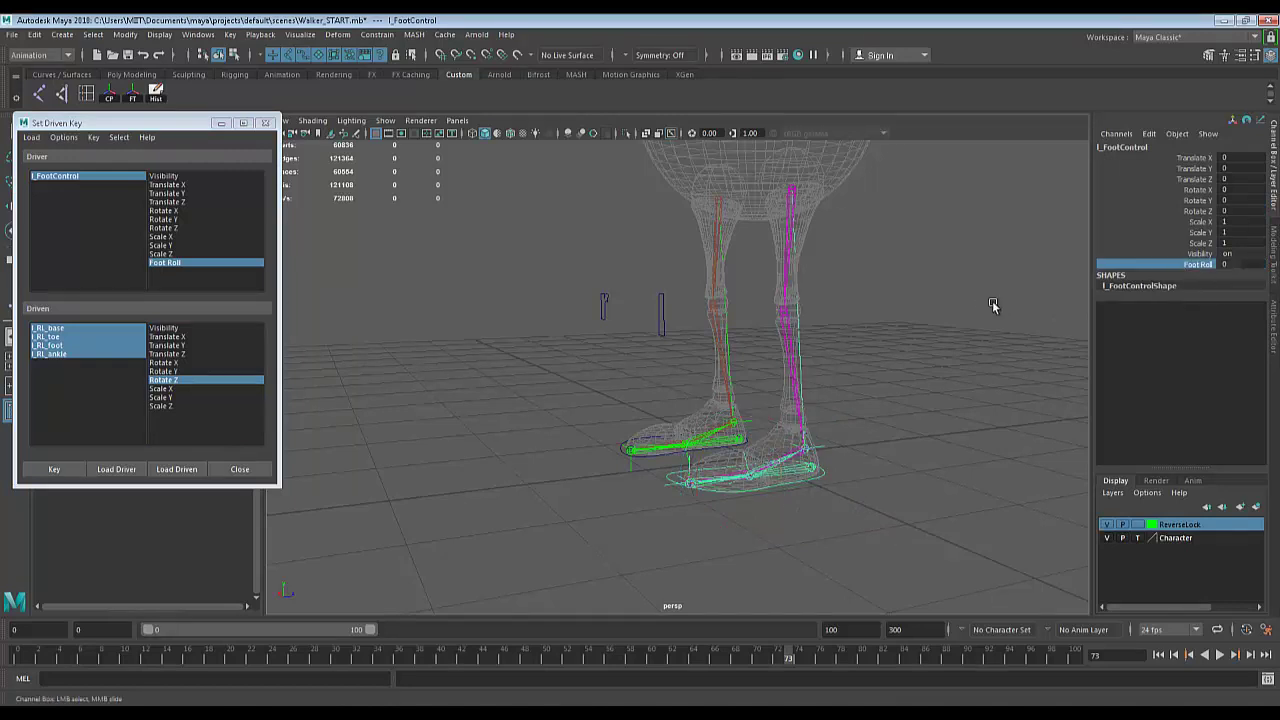
pyautogui.moveTo(955, 317); pyautogui.dragTo(1195, 353, button='middle')
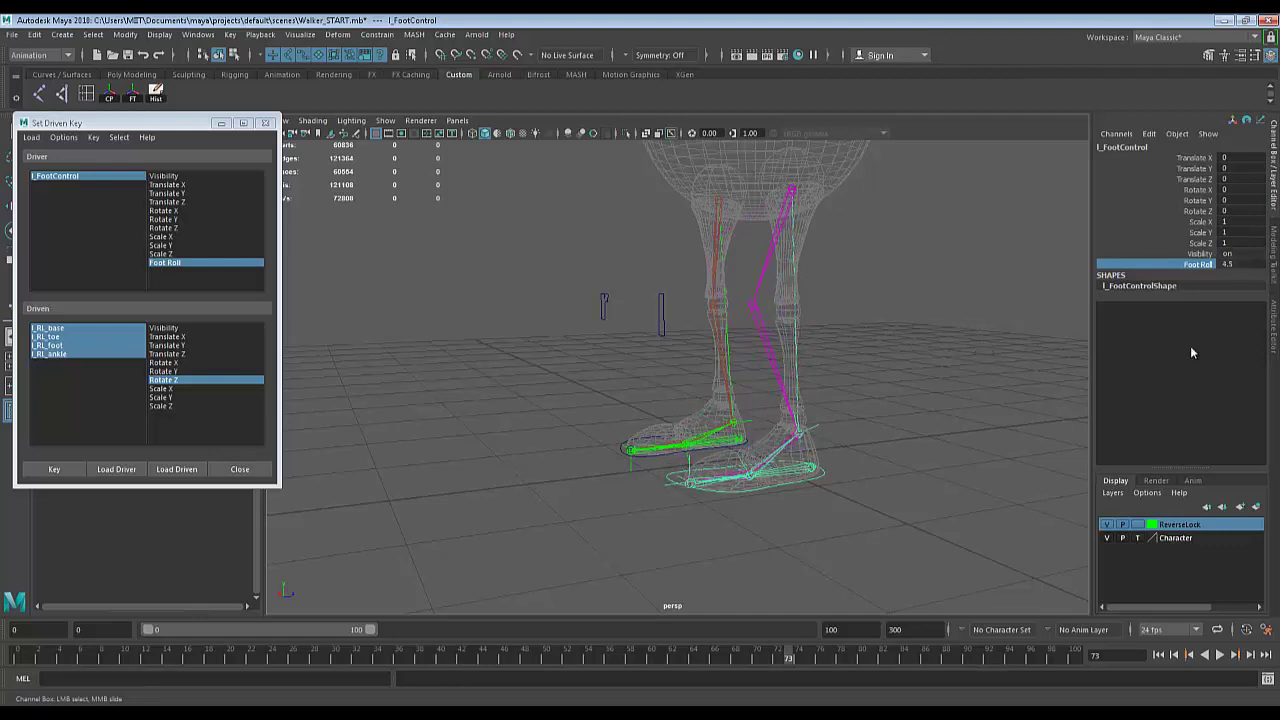
pyautogui.click(1228, 264)
pyautogui.write('0')
pyautogui.press('Return')
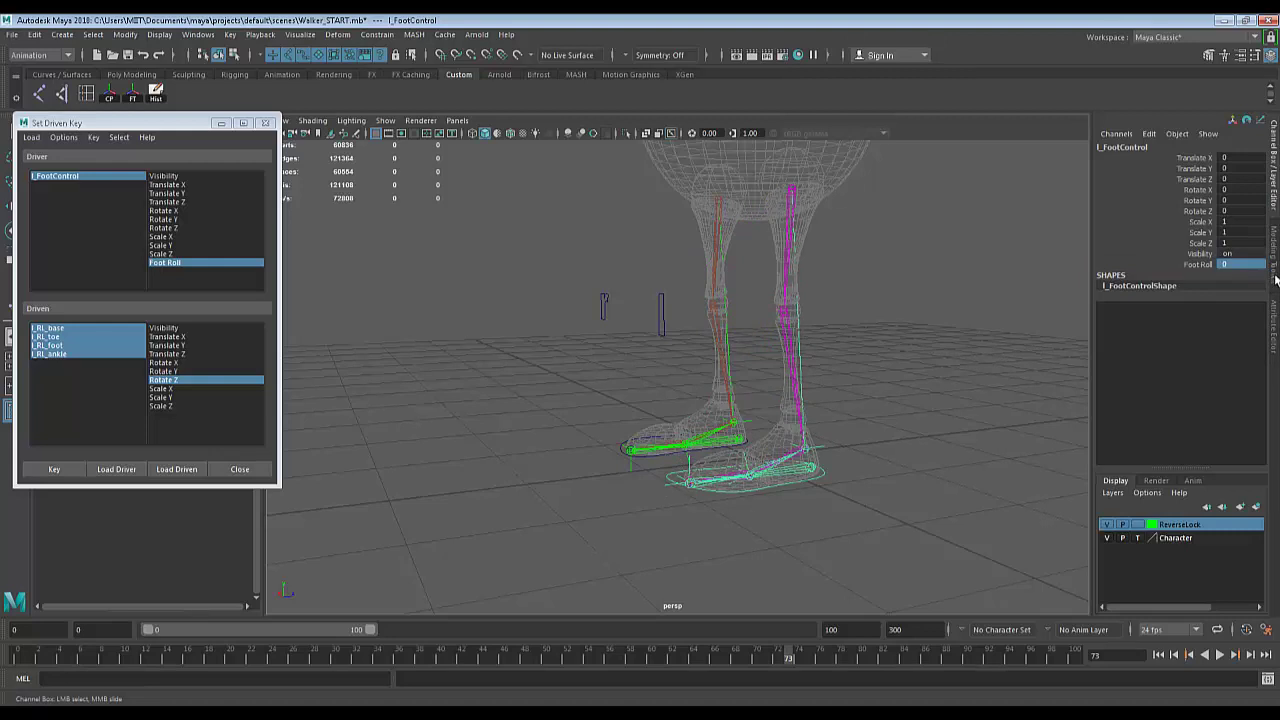
# Add a keyable float attribute named FootCrunch to the left foot control.
pyautogui.click(1149, 133)
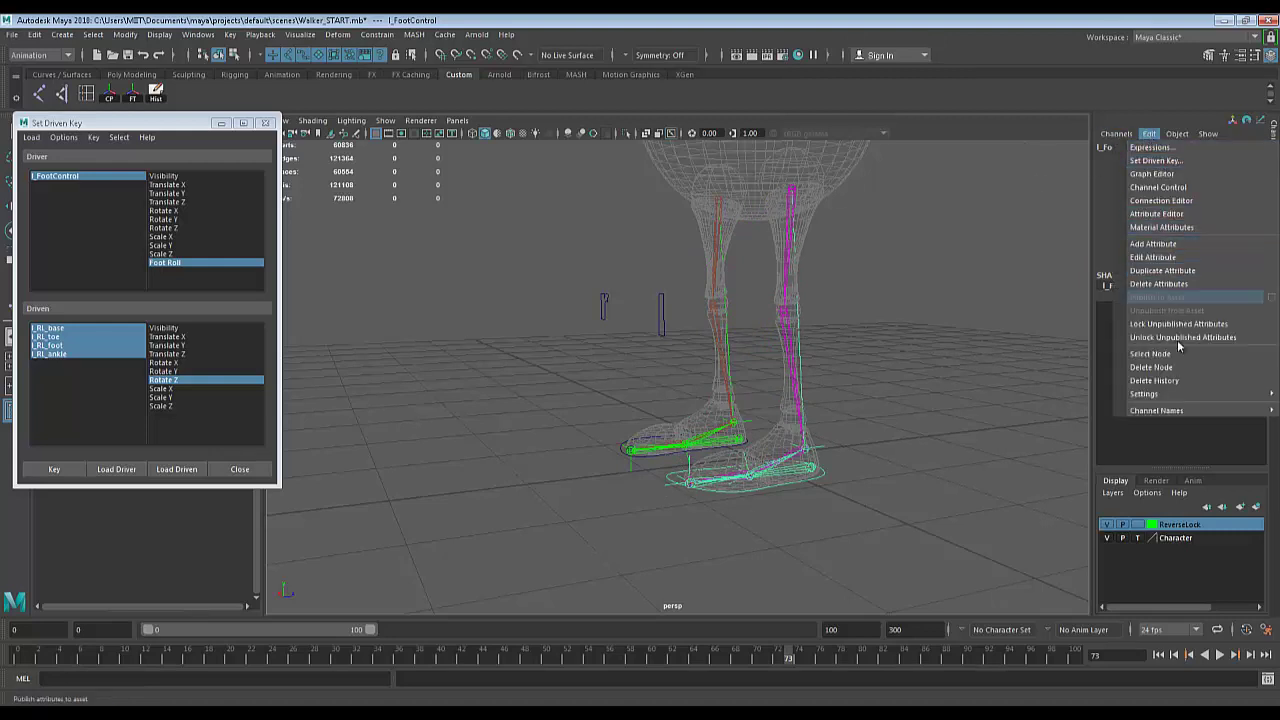
pyautogui.click(1183, 244)
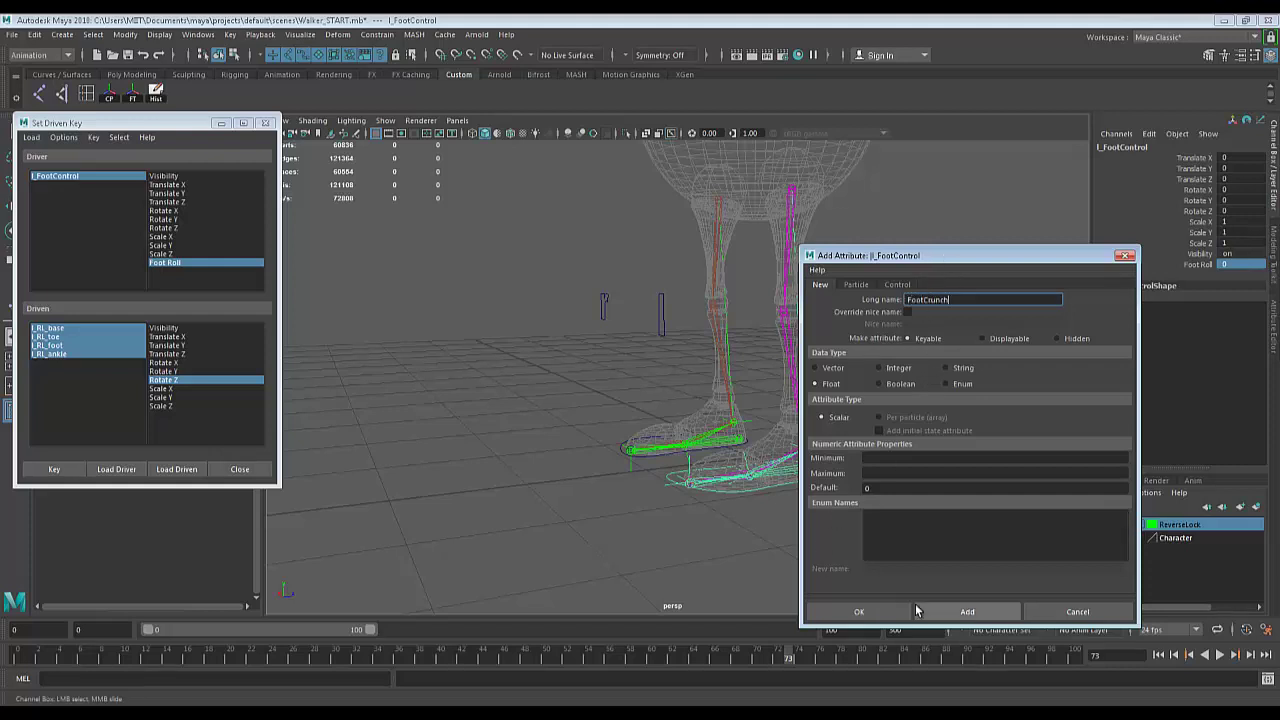
pyautogui.click(859, 611)
pyautogui.click(1201, 276)
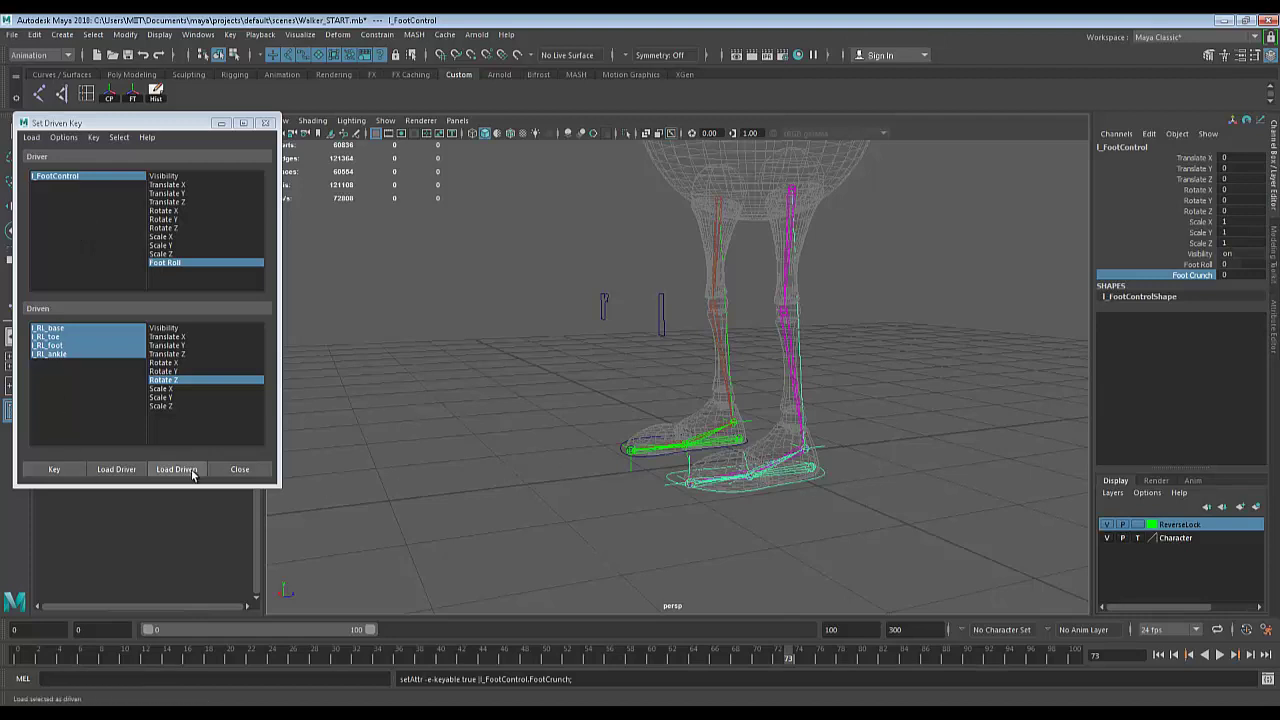
# Reload the left foot control as the driver with Foot Crunch chosen, and return from the stanRig scene to the Walker_START scene.
pyautogui.click(116, 469)
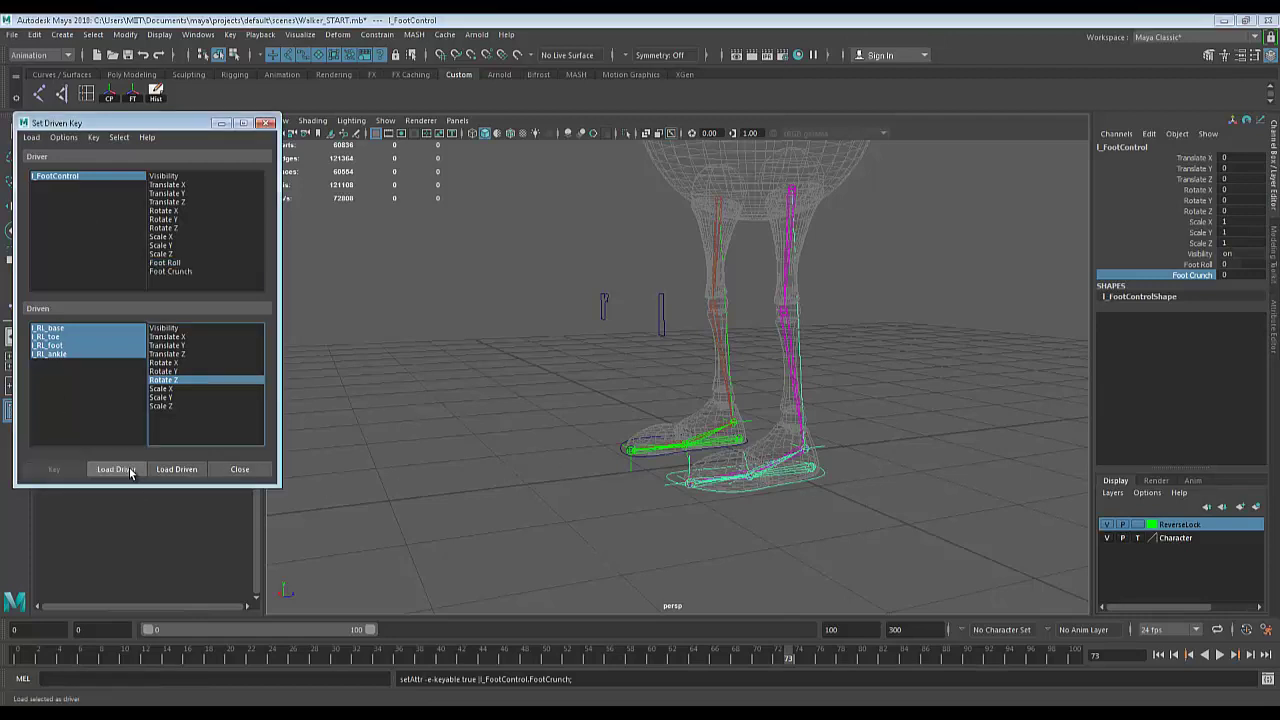
pyautogui.click(161, 271)
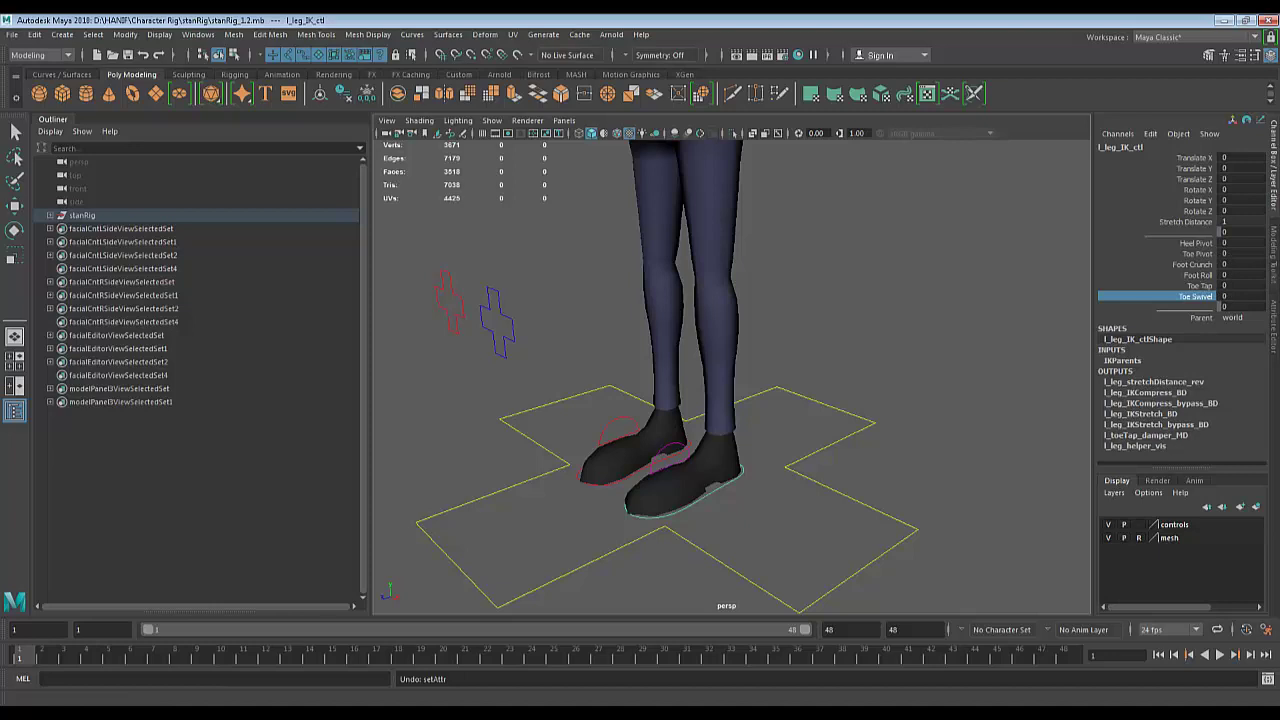
pyautogui.moveTo(376, 714)
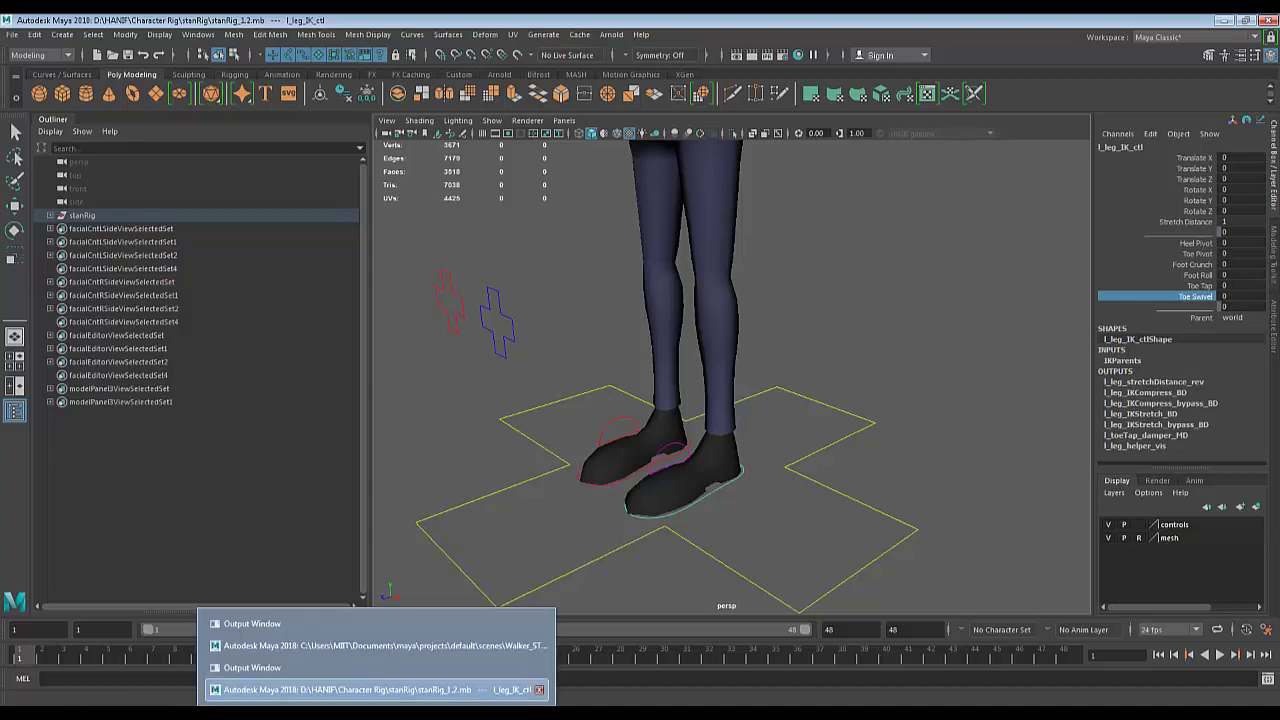
pyautogui.click(380, 645)
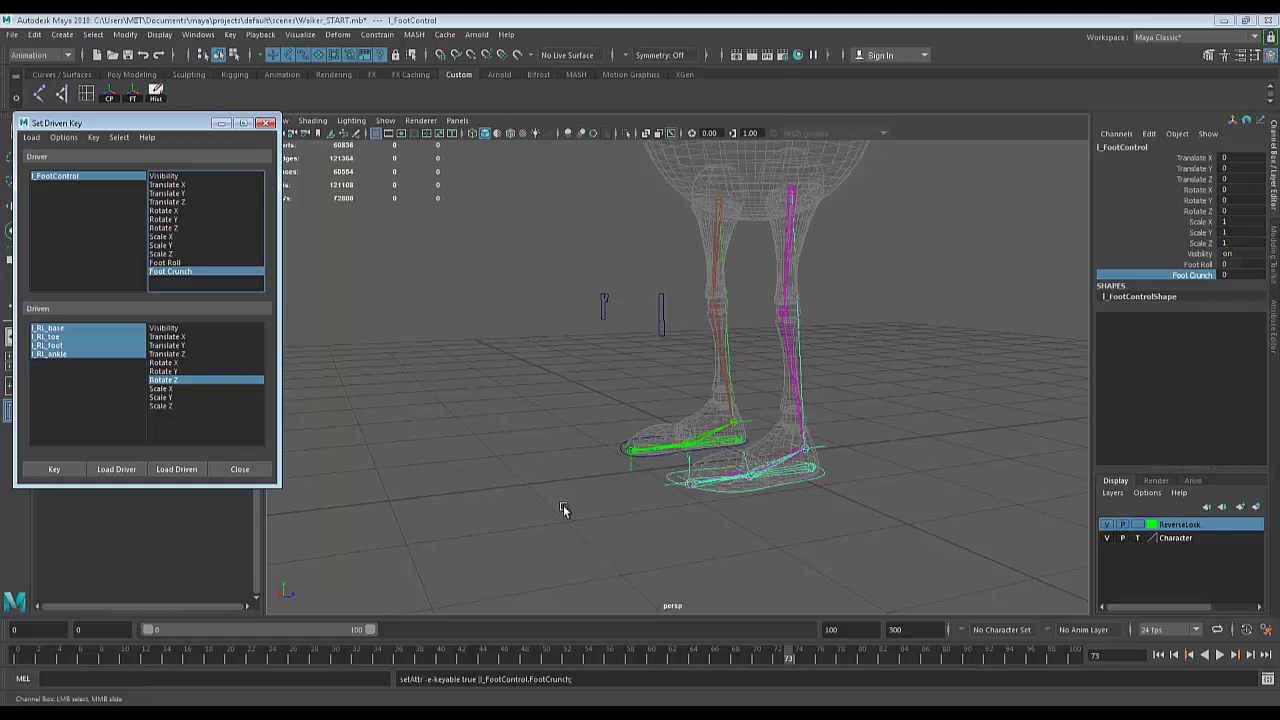
# Close the Set Driven Key window and show the back view at full size.
pyautogui.scroll(-5, 576, 420)
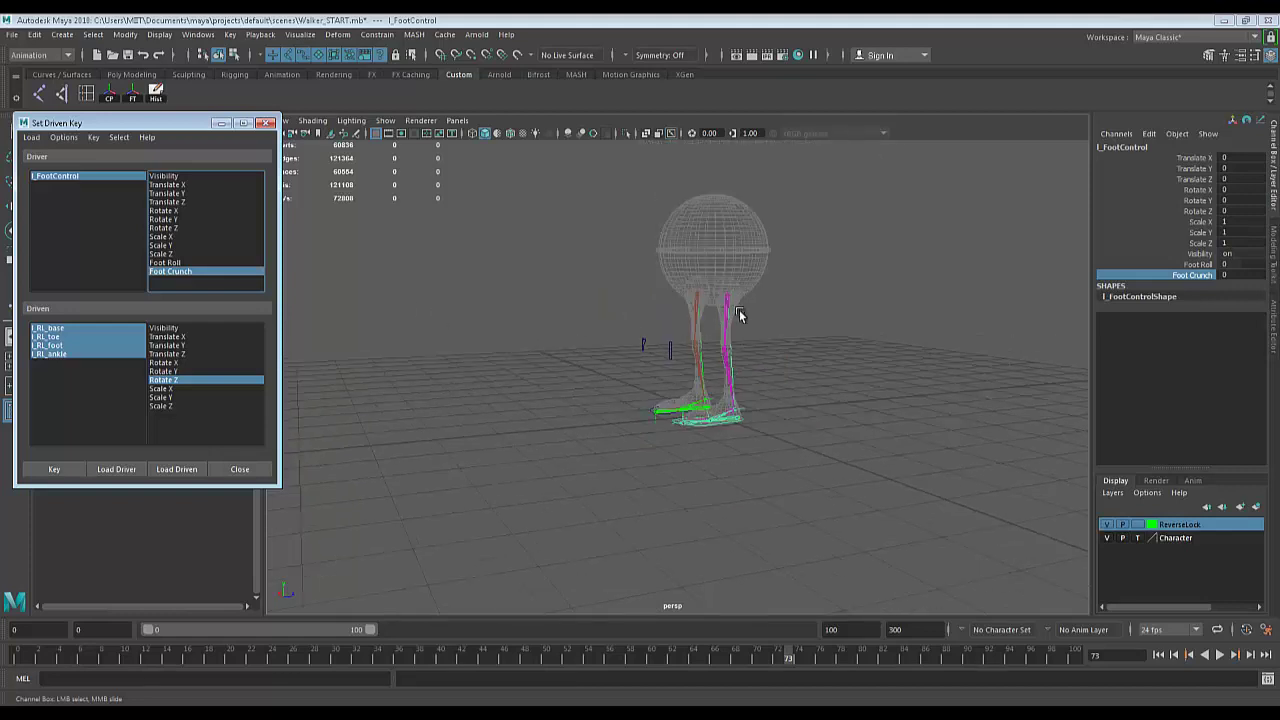
pyautogui.keyDown('alt'); pyautogui.moveTo(731, 374); pyautogui.dragTo(784, 378); pyautogui.keyUp('alt')
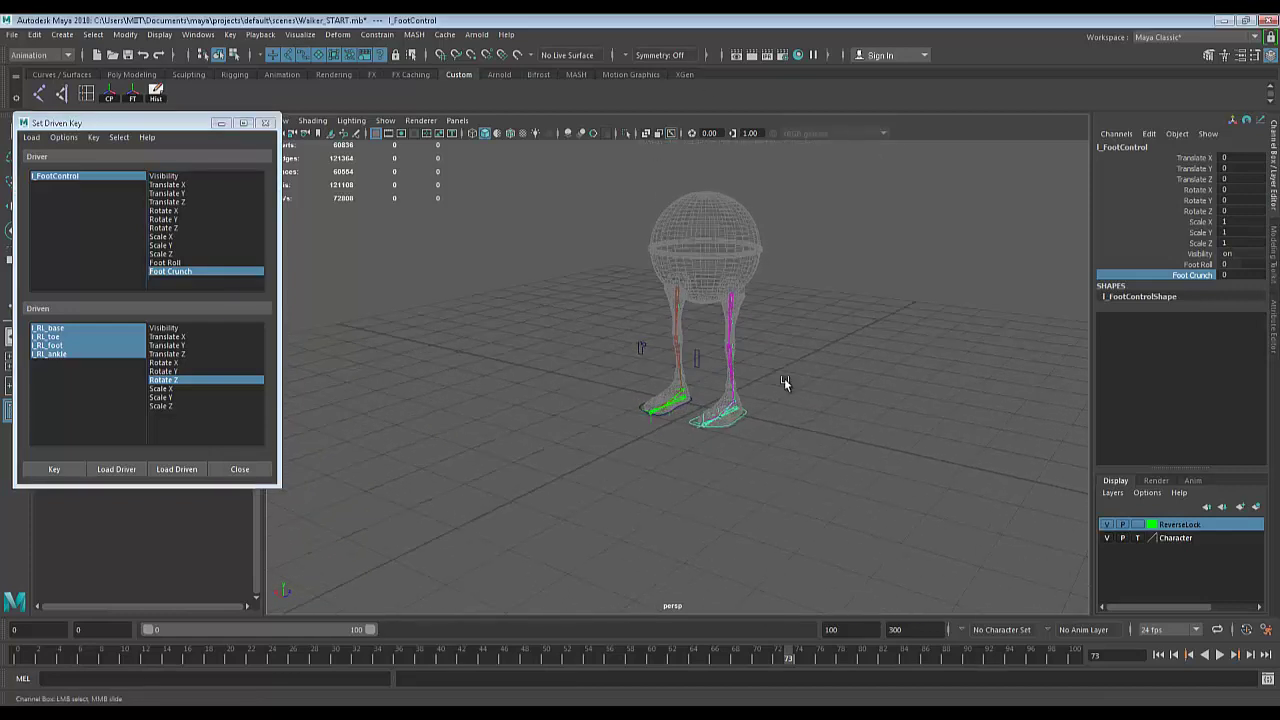
pyautogui.scroll(3, 784, 378)
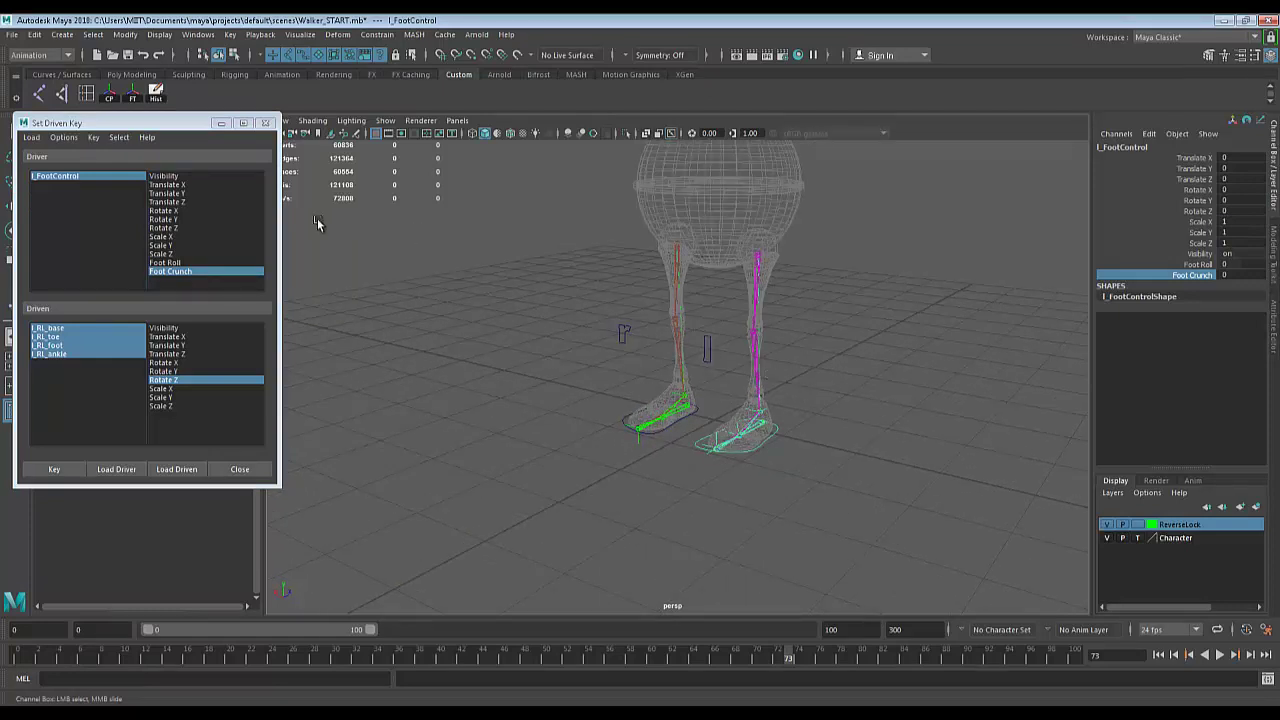
pyautogui.keyDown('alt'); pyautogui.moveTo(512, 290); pyautogui.dragTo(587, 346); pyautogui.keyUp('alt')
pyautogui.scroll(2, 587, 348)
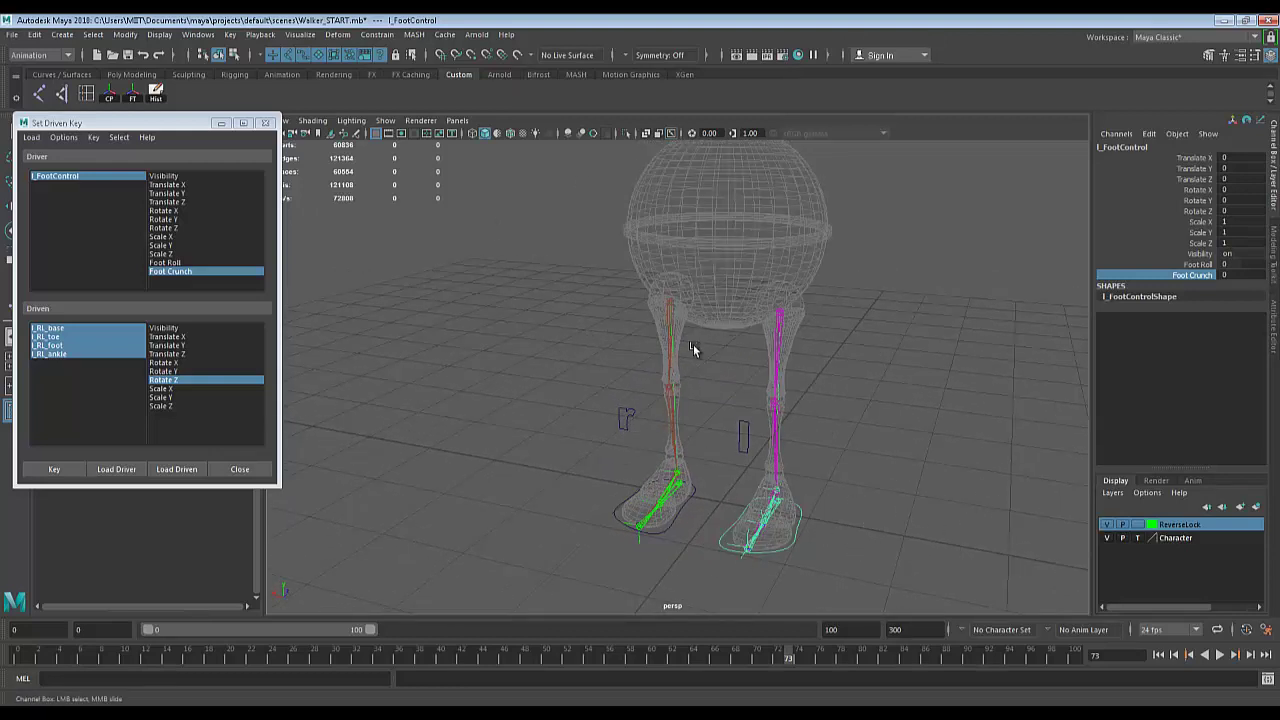
pyautogui.keyDown('alt'); pyautogui.moveTo(726, 326); pyautogui.dragTo(741, 314); pyautogui.keyUp('alt')
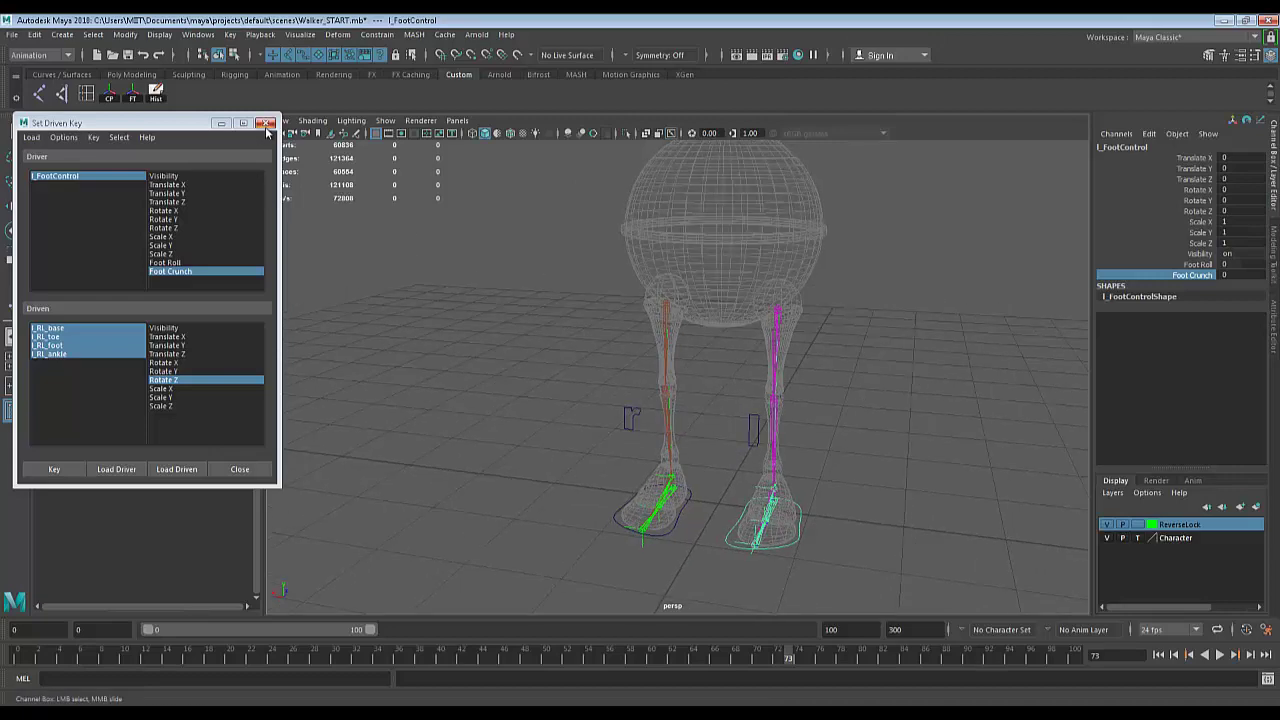
pyautogui.click(265, 124)
pyautogui.keyDown('alt'); pyautogui.moveTo(631, 306); pyautogui.dragTo(720, 343); pyautogui.keyUp('alt')
pyautogui.press('space')
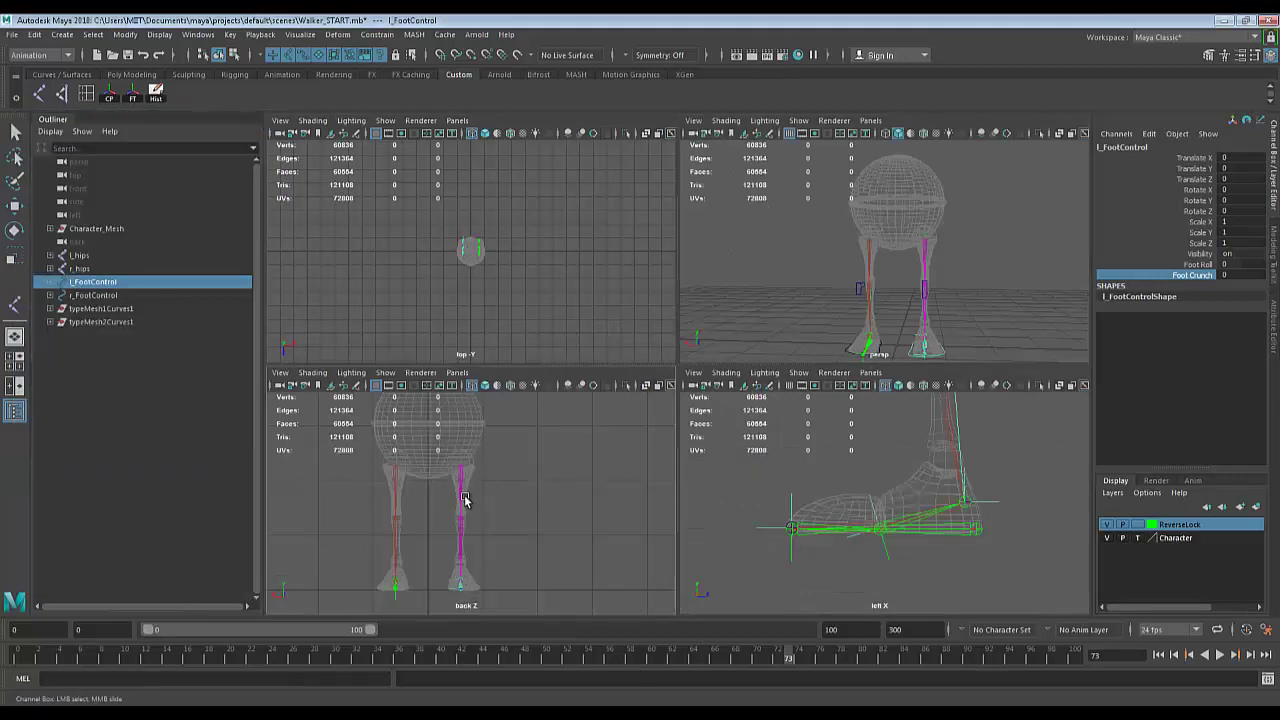
pyautogui.press('space')
pyautogui.keyDown('alt'); pyautogui.moveTo(334, 317); pyautogui.dragTo(360, 315); pyautogui.keyUp('alt')
# Create a vertical three-joint chain along the body sphere's centre line, from its base through its middle to its top.
pyautogui.click(46, 56)
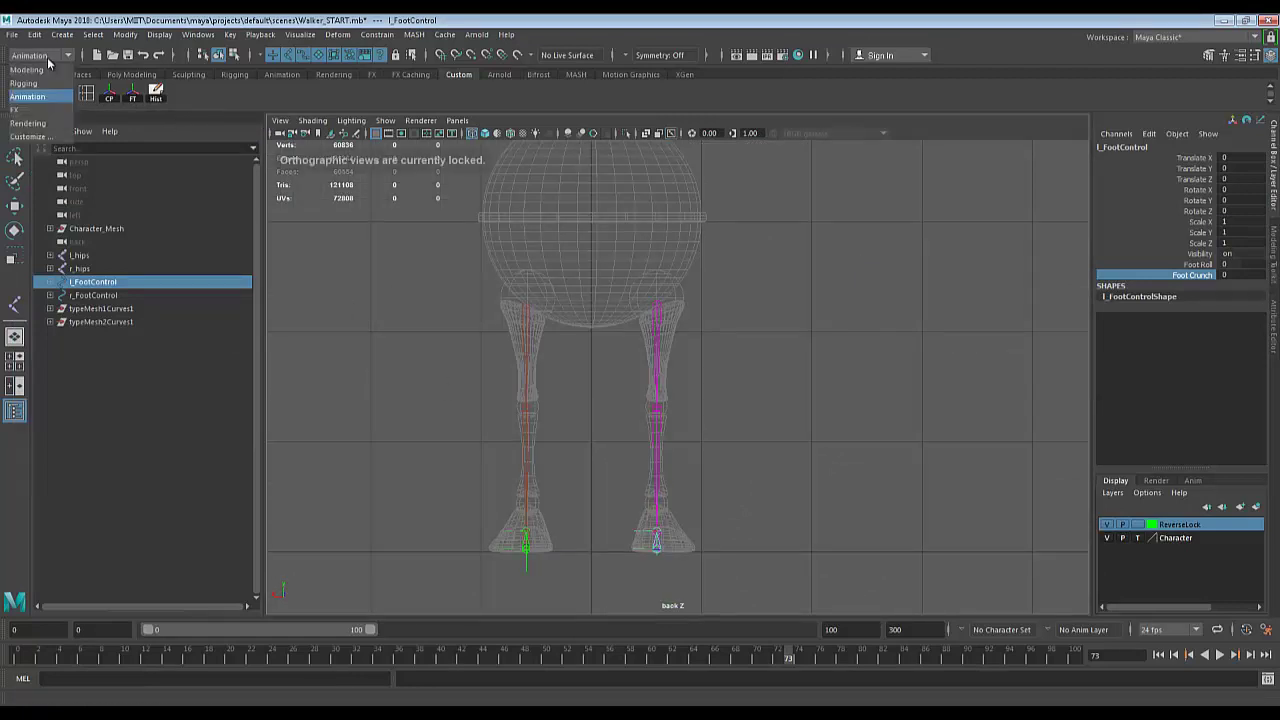
pyautogui.click(24, 83)
pyautogui.click(232, 35)
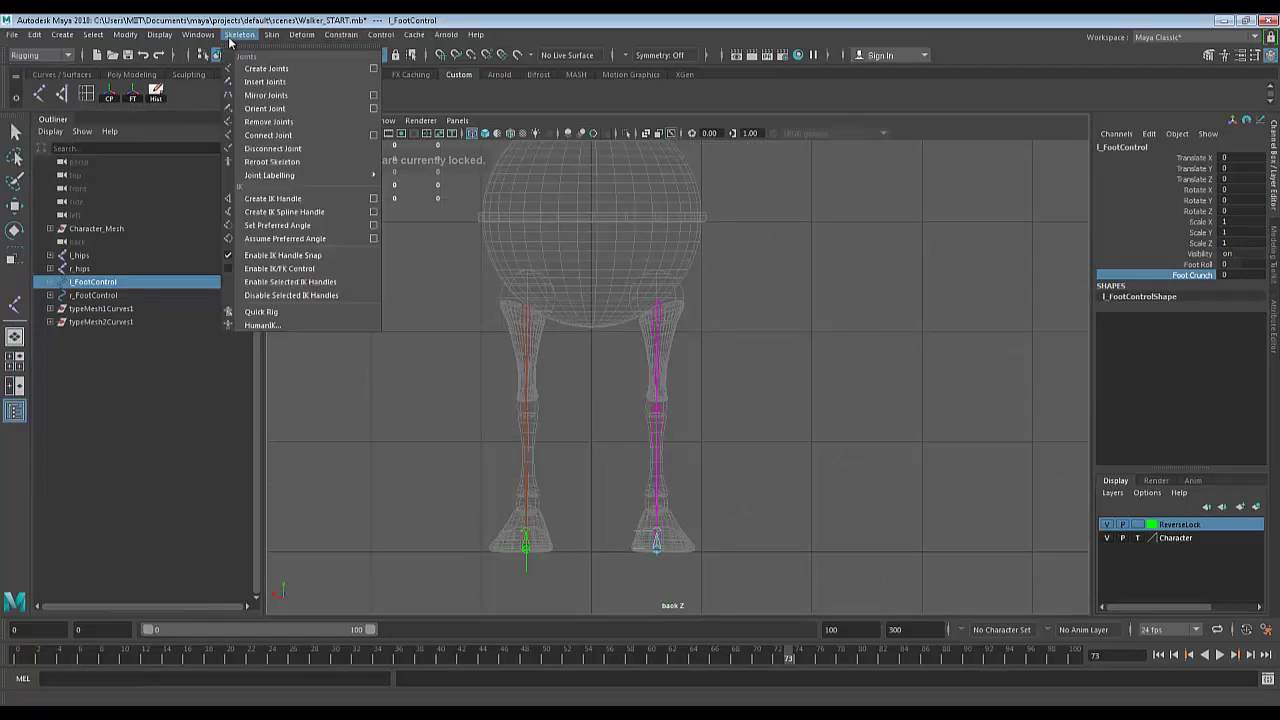
pyautogui.click(293, 76)
pyautogui.keyDown('alt'); pyautogui.moveTo(823, 379); pyautogui.dragTo(880, 479, button='middle'); pyautogui.keyUp('alt')
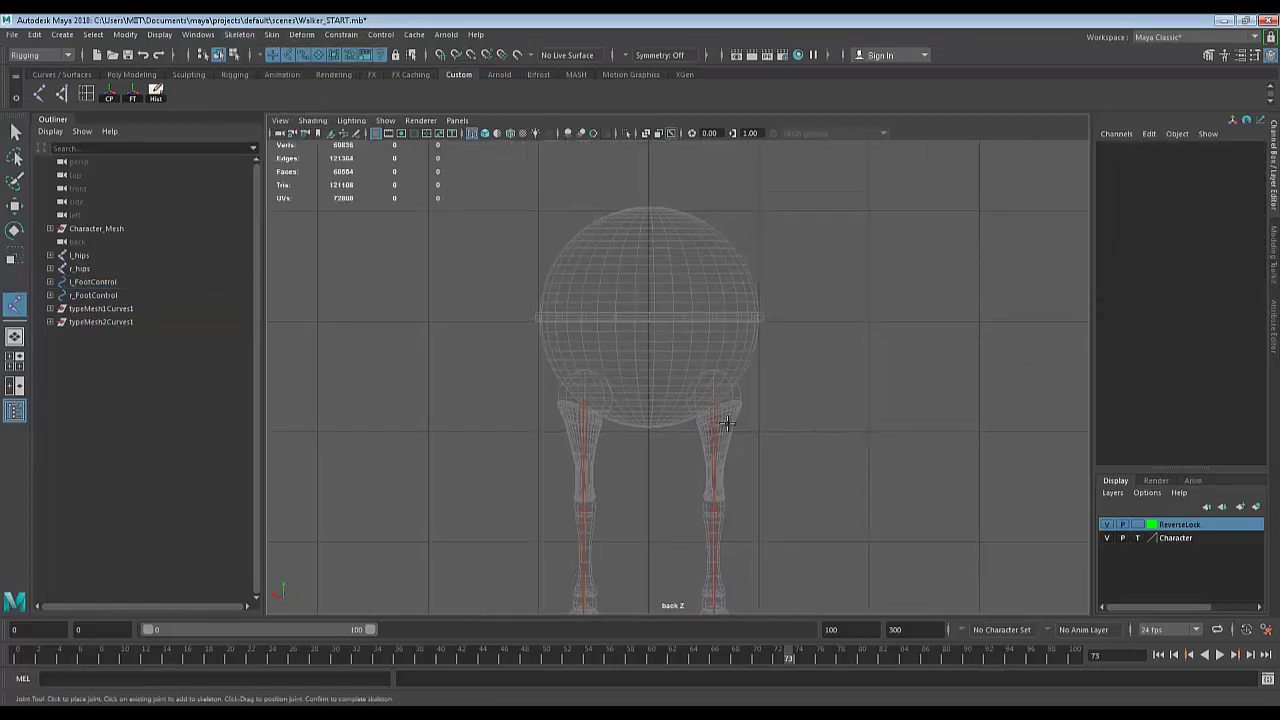
pyautogui.click(651, 424)
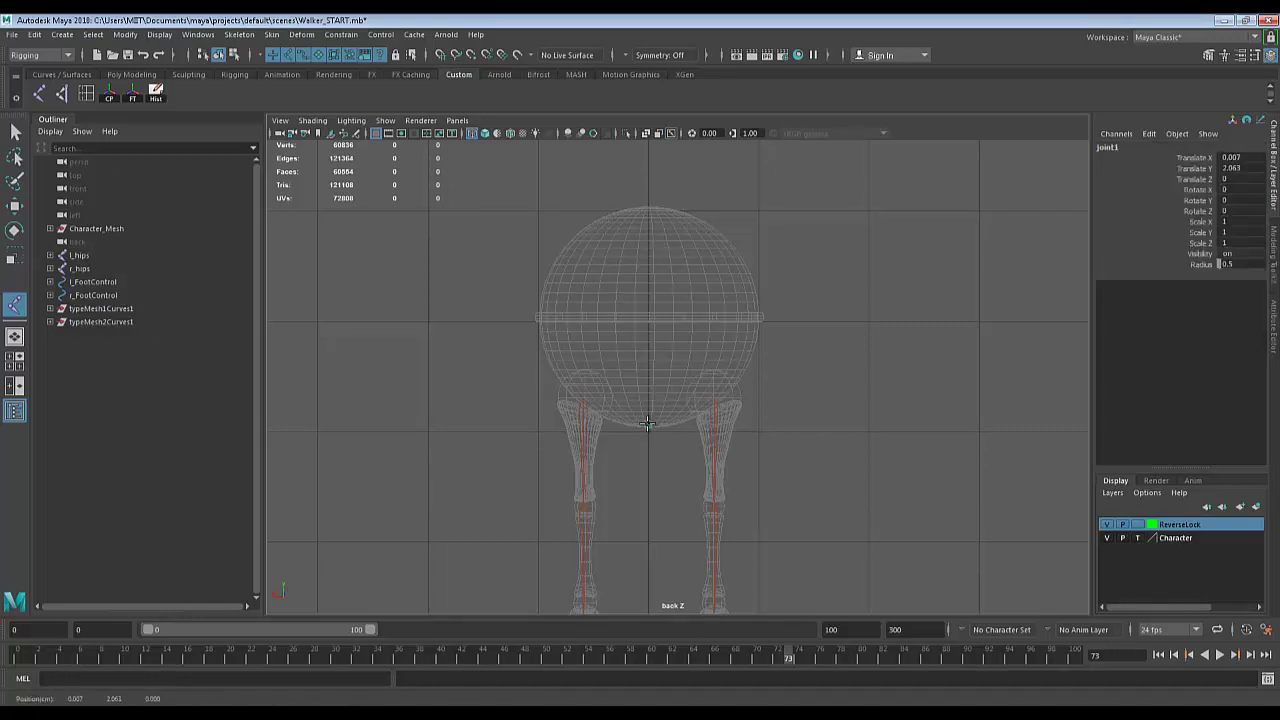
pyautogui.moveTo(650, 431); pyautogui.dragTo(649, 322)
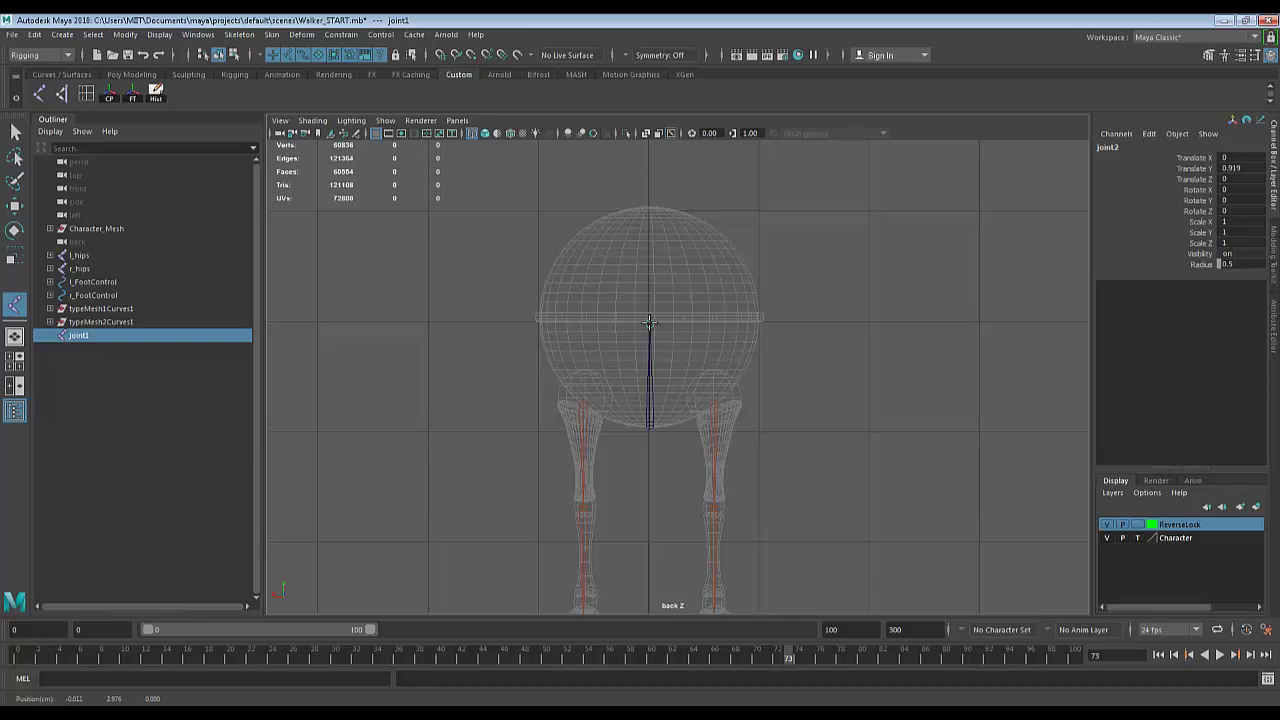
pyautogui.moveTo(649, 272); pyautogui.dragTo(649, 206)
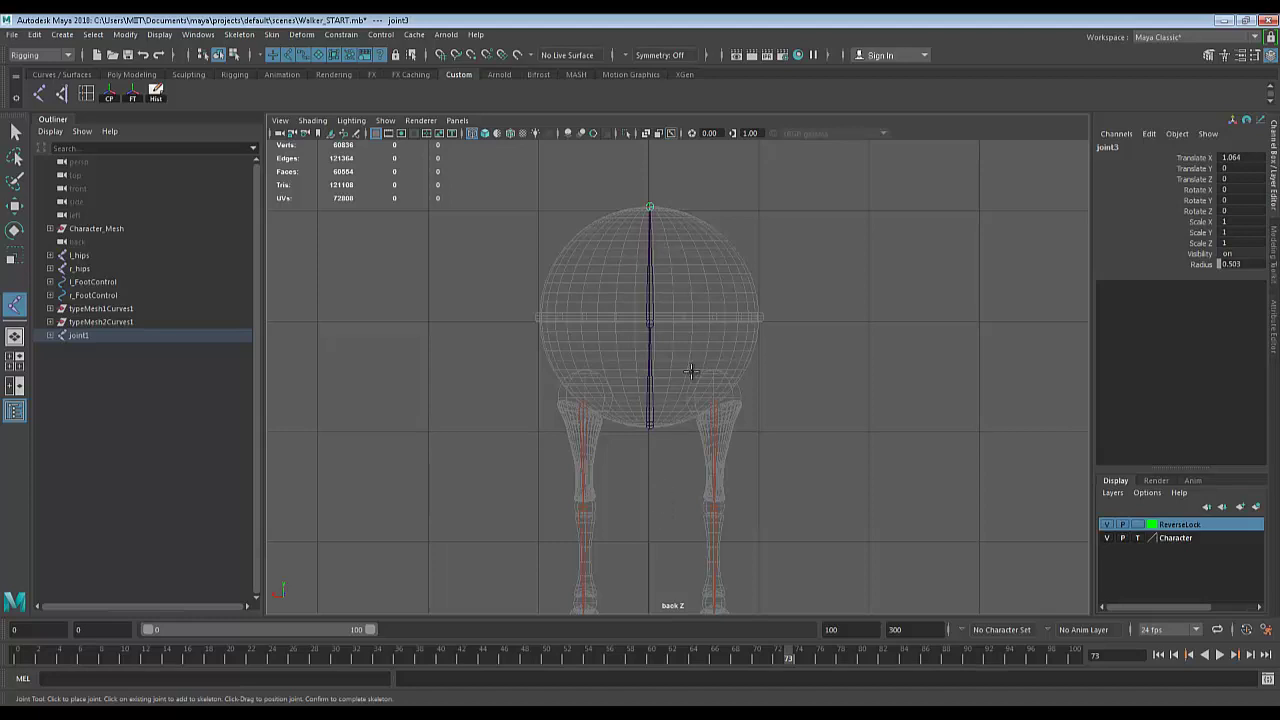
pyautogui.press('Return')
pyautogui.press('q')
# Parent the r_hips joint to the new chain's root joint at the base of the body sphere.
pyautogui.scroll(-4, 787, 317)
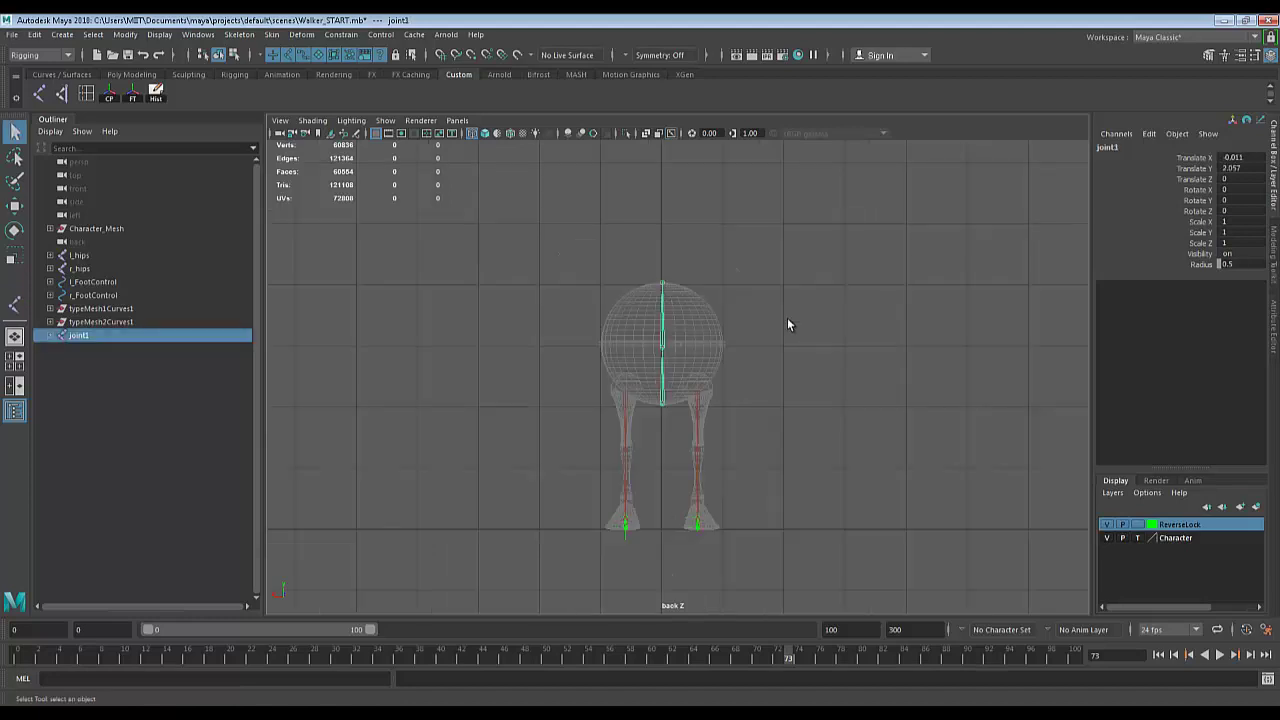
pyautogui.scroll(2, 840, 405)
pyautogui.scroll(3, 840, 411)
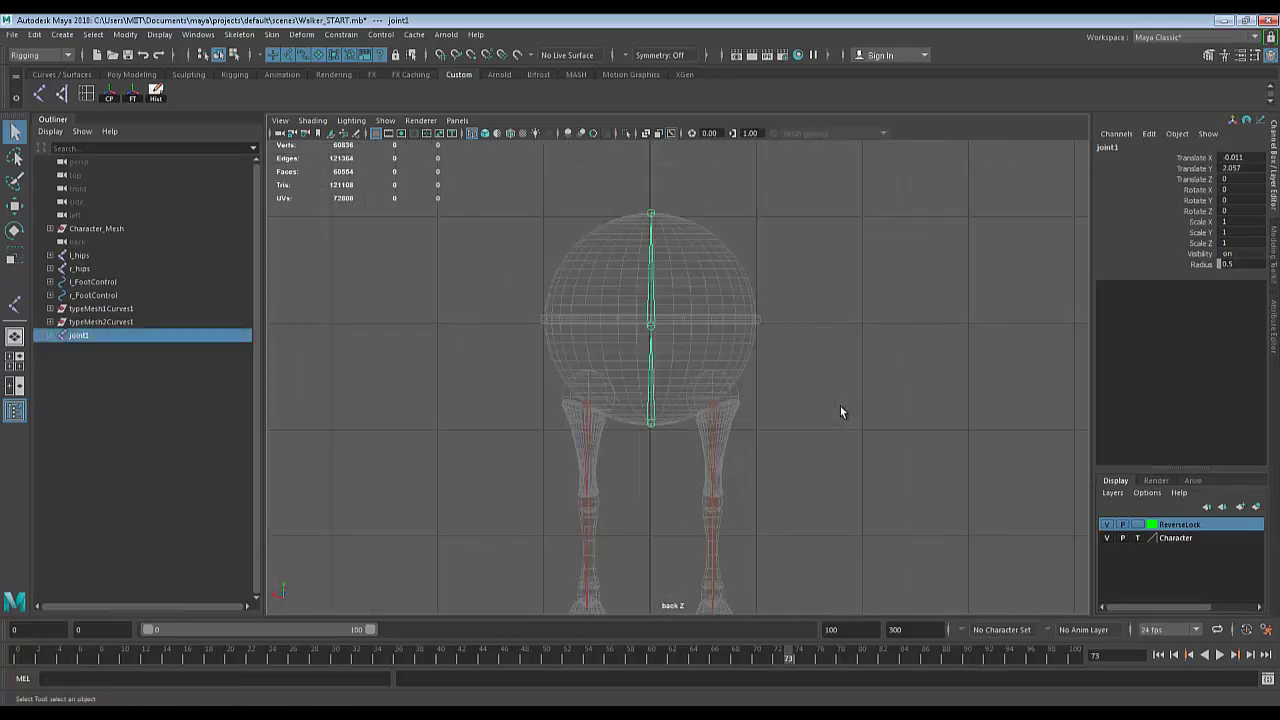
pyautogui.keyDown('alt'); pyautogui.moveTo(787, 421); pyautogui.dragTo(796, 395, button='middle'); pyautogui.keyUp('alt')
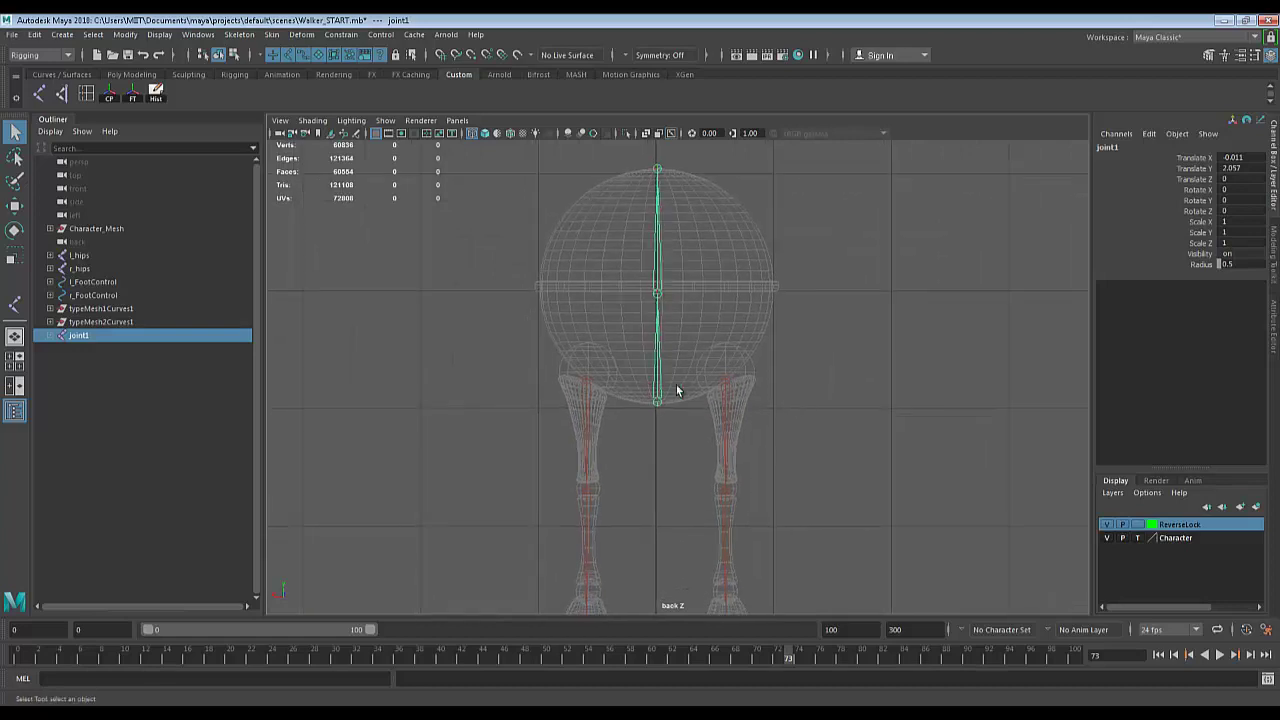
pyautogui.click(586, 380)
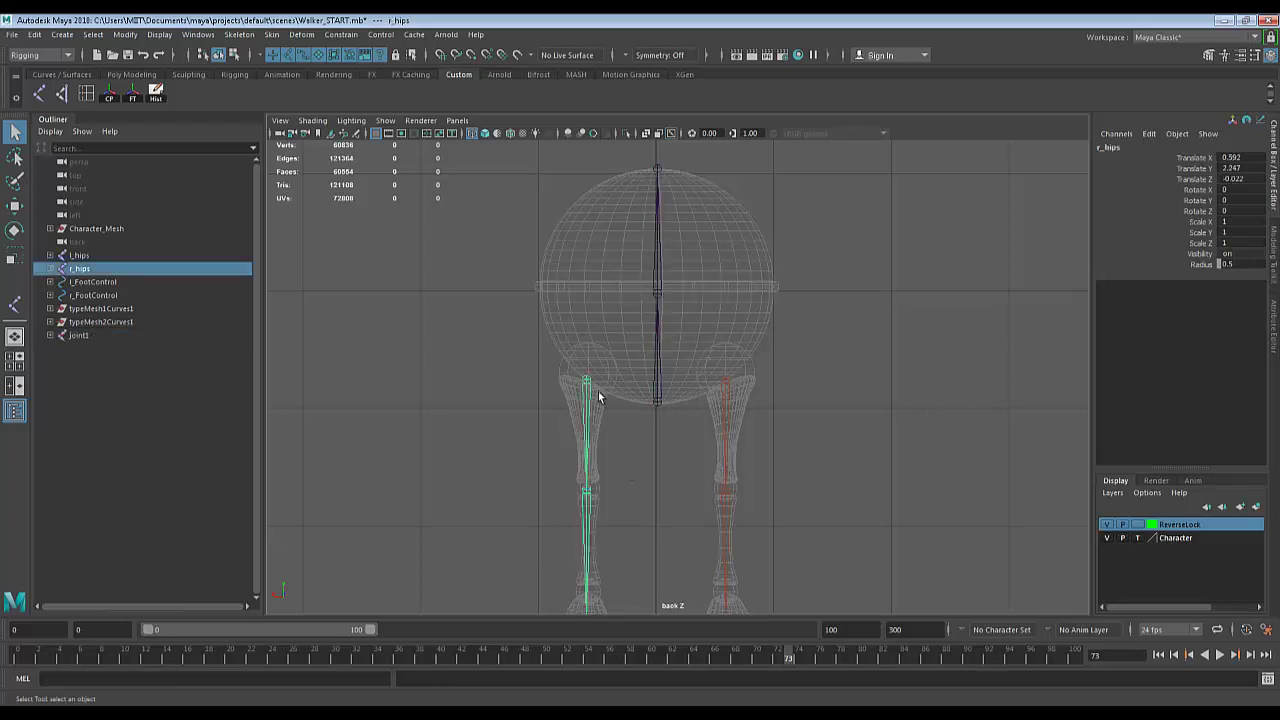
pyautogui.keyDown('shift'); pyautogui.click(657, 401); pyautogui.keyUp('shift')
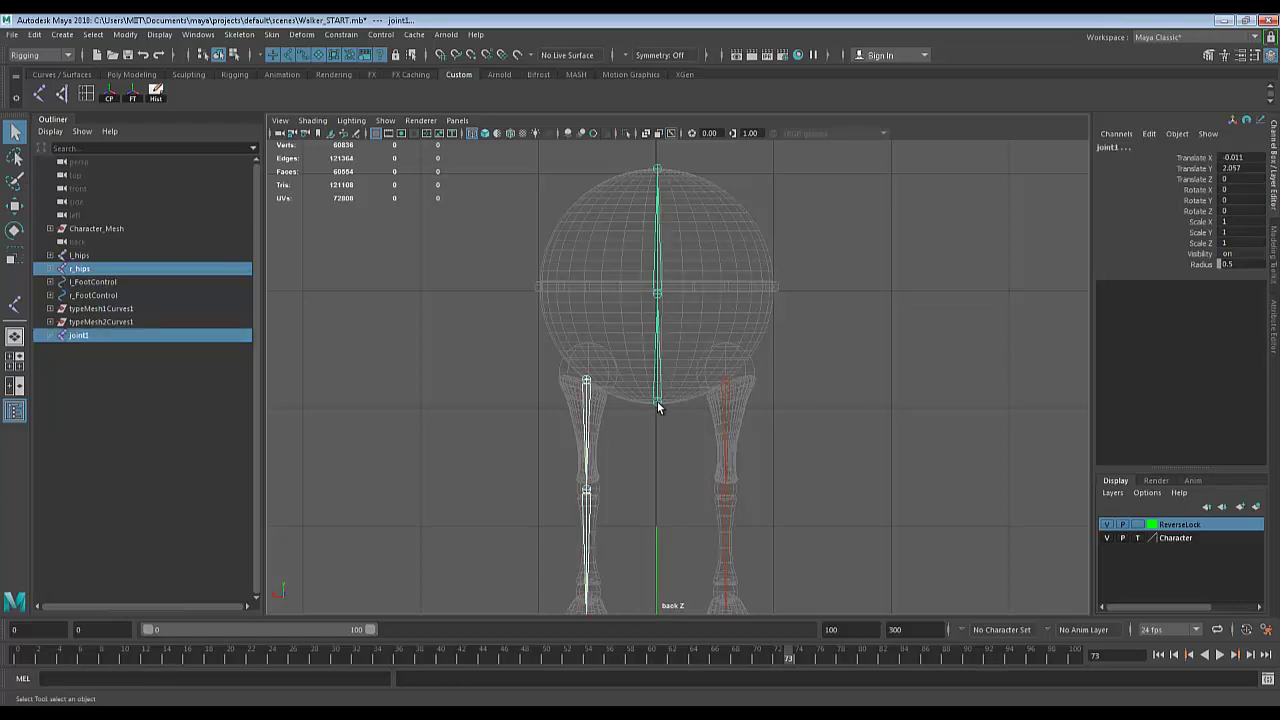
pyautogui.press('p')
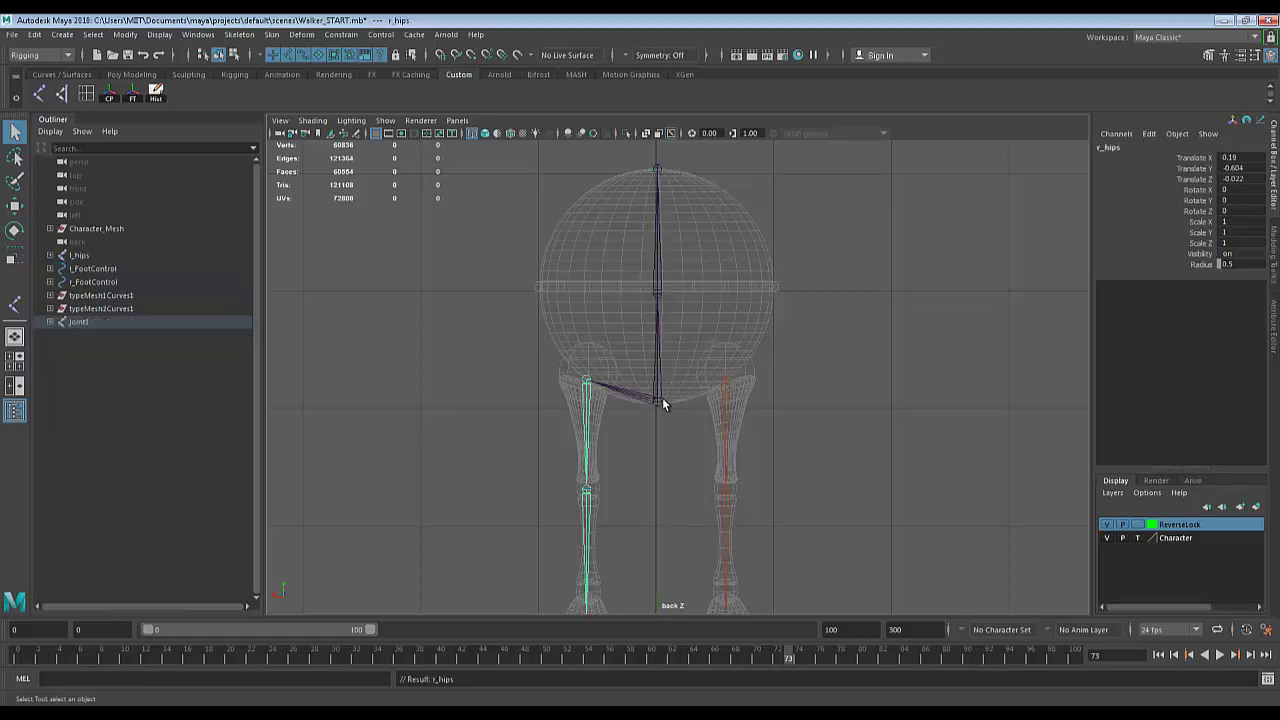
# Parent the l_hips joint to the same root joint at the base of the body.
pyautogui.click(728, 380)
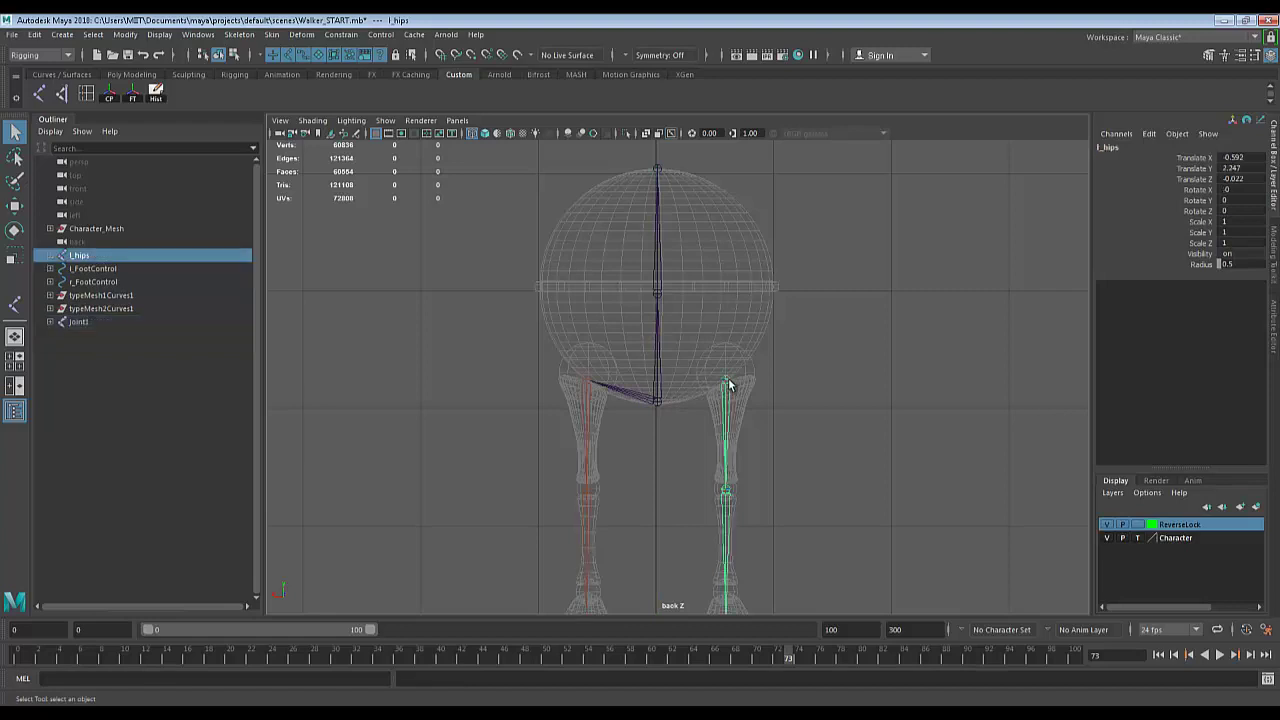
pyautogui.keyDown('shift'); pyautogui.click(657, 404); pyautogui.keyUp('shift')
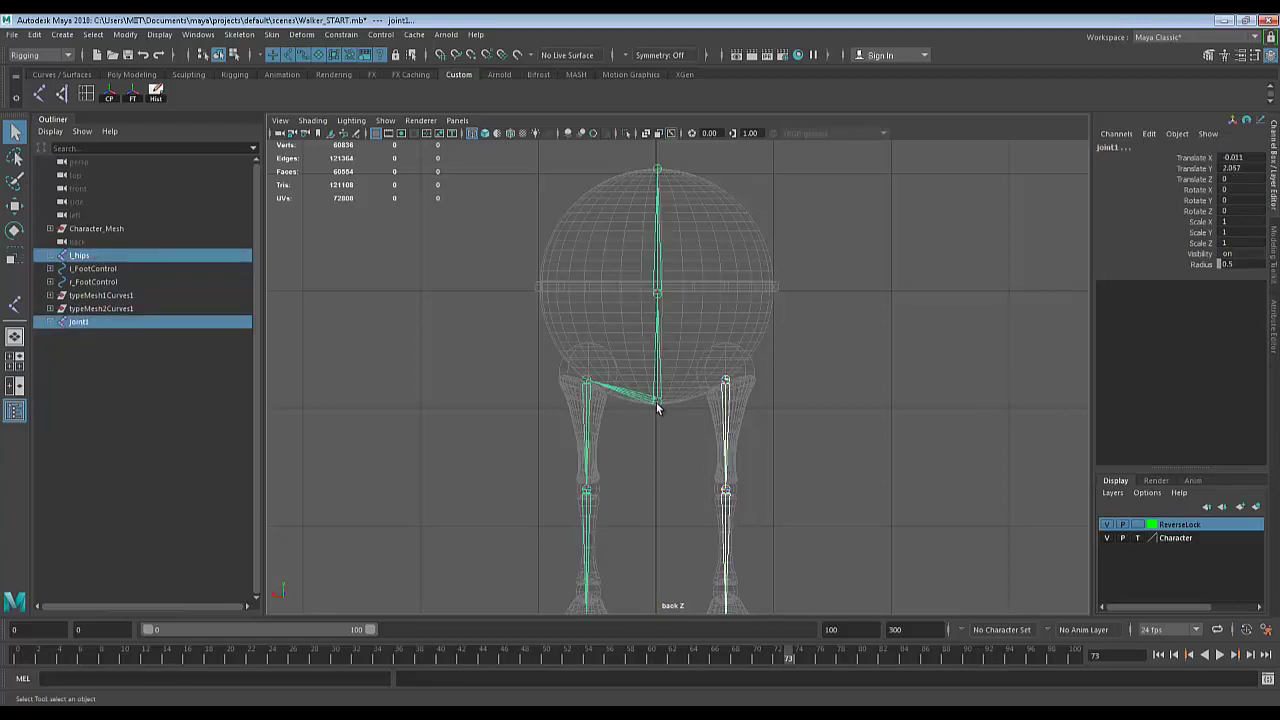
pyautogui.press('p')
# In the perspective view, raise the body's root joint to a Translate Y of about 2.18.
pyautogui.press('space')
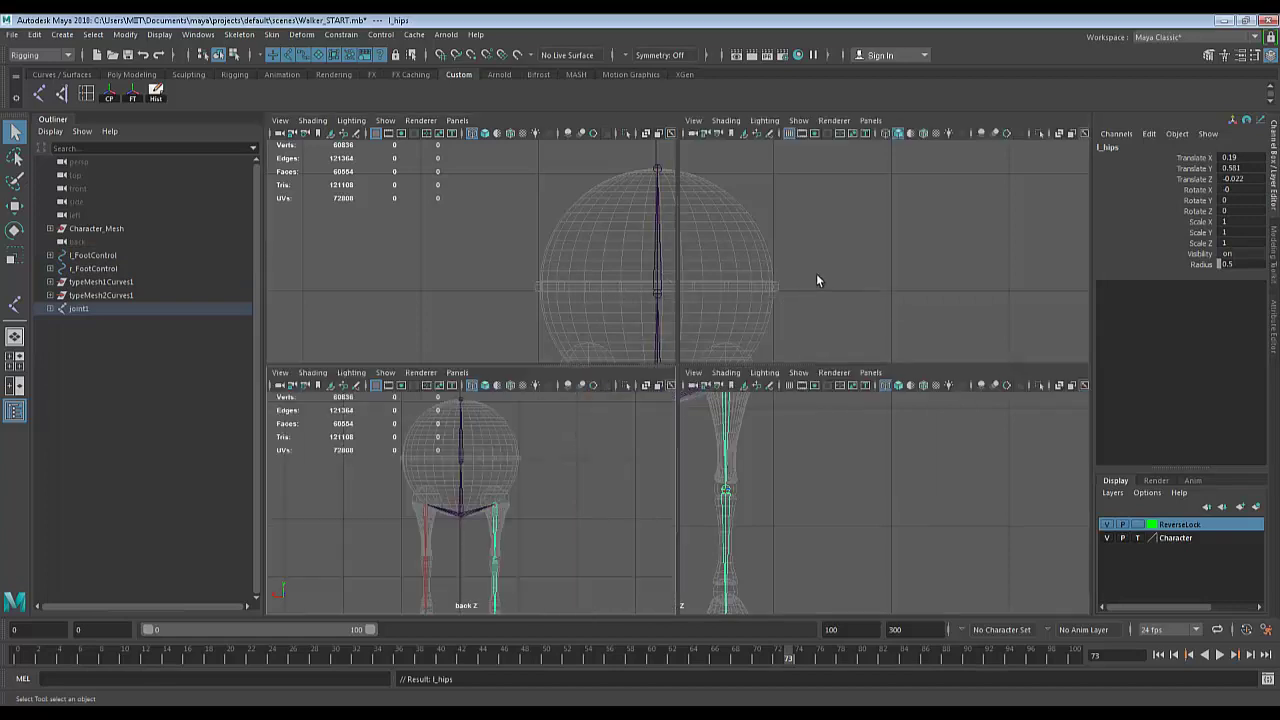
pyautogui.press('space')
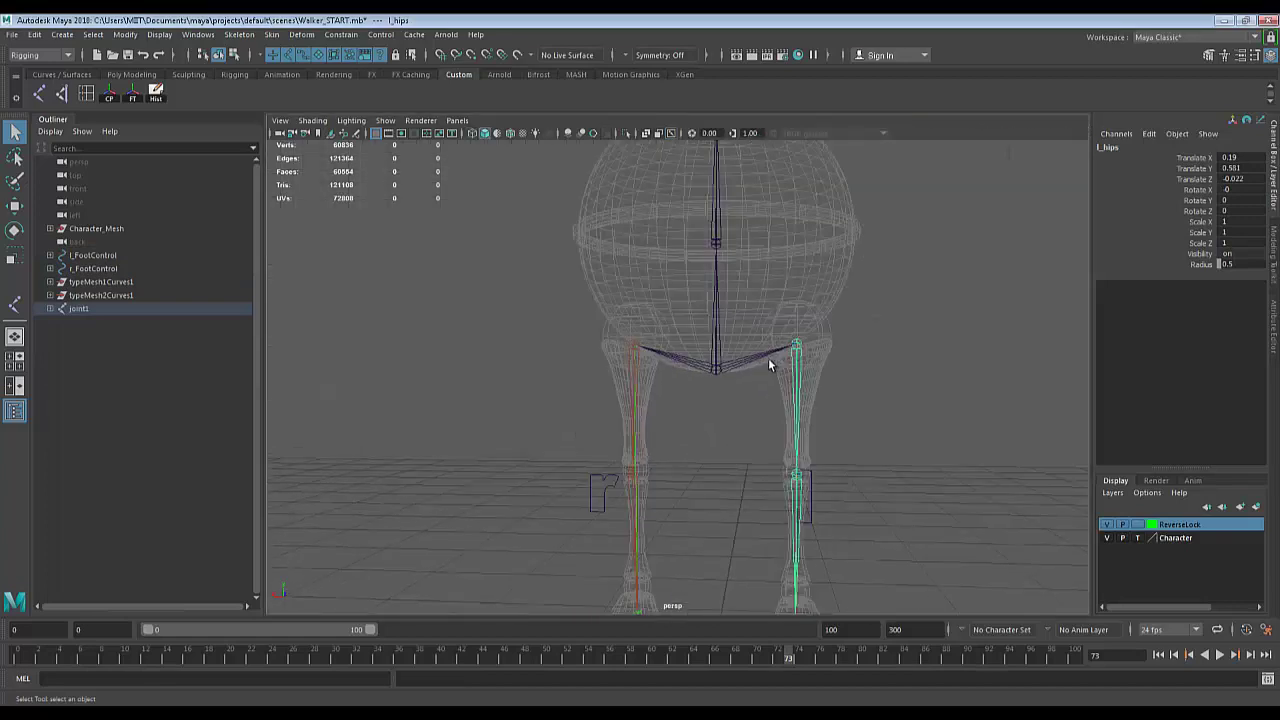
pyautogui.click(721, 378)
pyautogui.press('f')
pyautogui.keyDown('alt'); pyautogui.moveTo(722, 382); pyautogui.dragTo(737, 400); pyautogui.keyUp('alt')
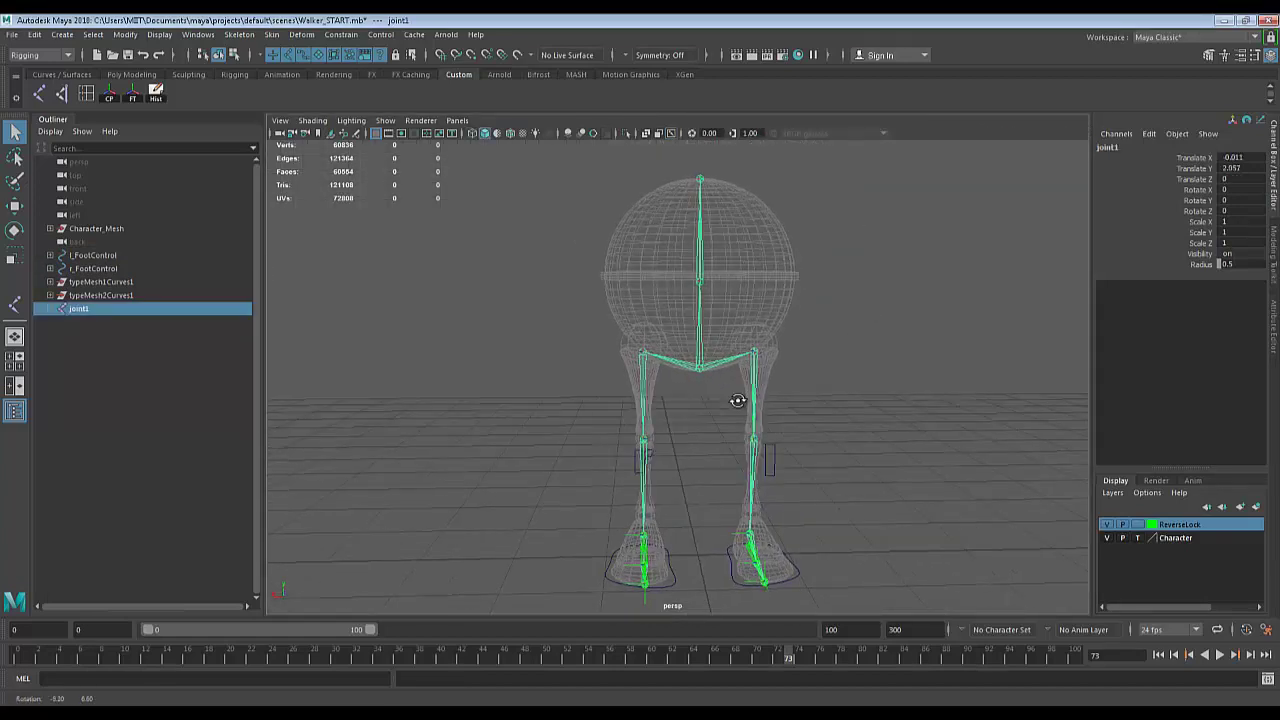
pyautogui.click(703, 378)
pyautogui.click(697, 368)
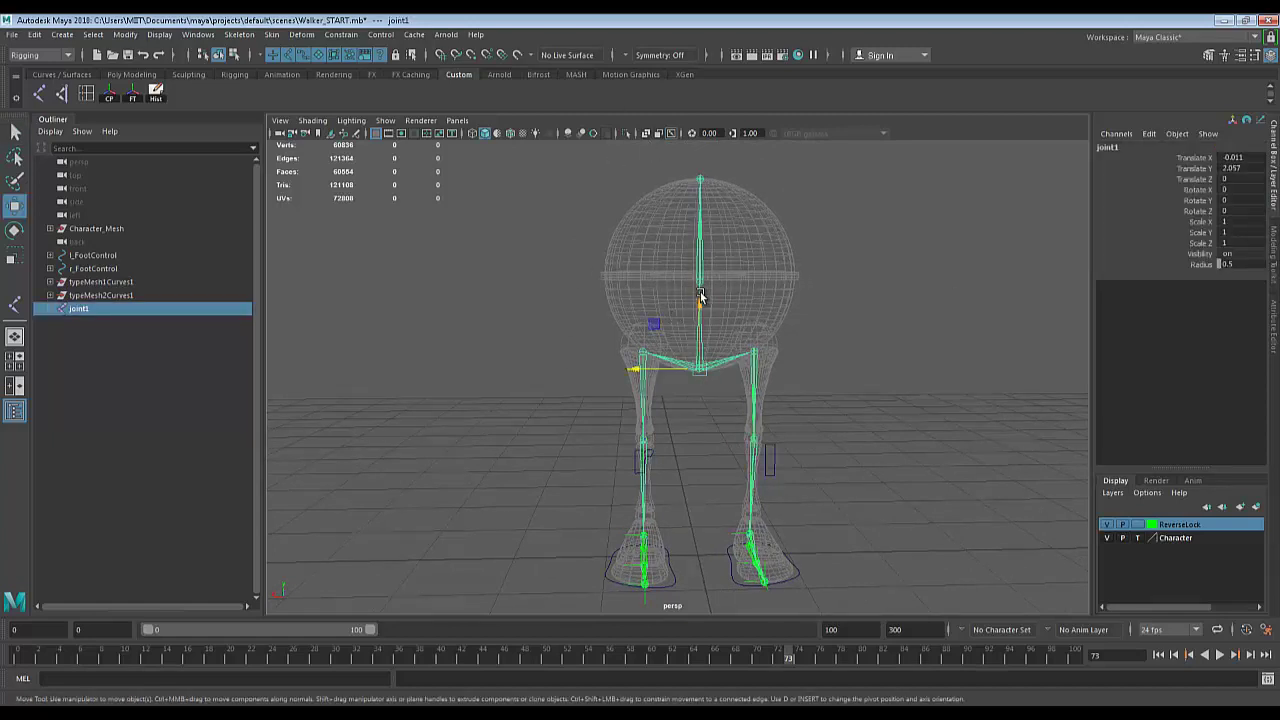
pyautogui.press('w')
pyautogui.moveTo(697, 294)
pyautogui.mouseDown()
pyautogui.moveTo(703, 372)
pyautogui.moveTo(699, 110)
pyautogui.moveTo(674, 374)
pyautogui.moveTo(686, 386)
pyautogui.moveTo(686, 283)
pyautogui.mouseUp()
# Test how the legs bend by lowering the body's root joint, restore its height, and clear the selection.
pyautogui.keyDown('alt'); pyautogui.moveTo(783, 397); pyautogui.dragTo(849, 397); pyautogui.keyUp('alt')
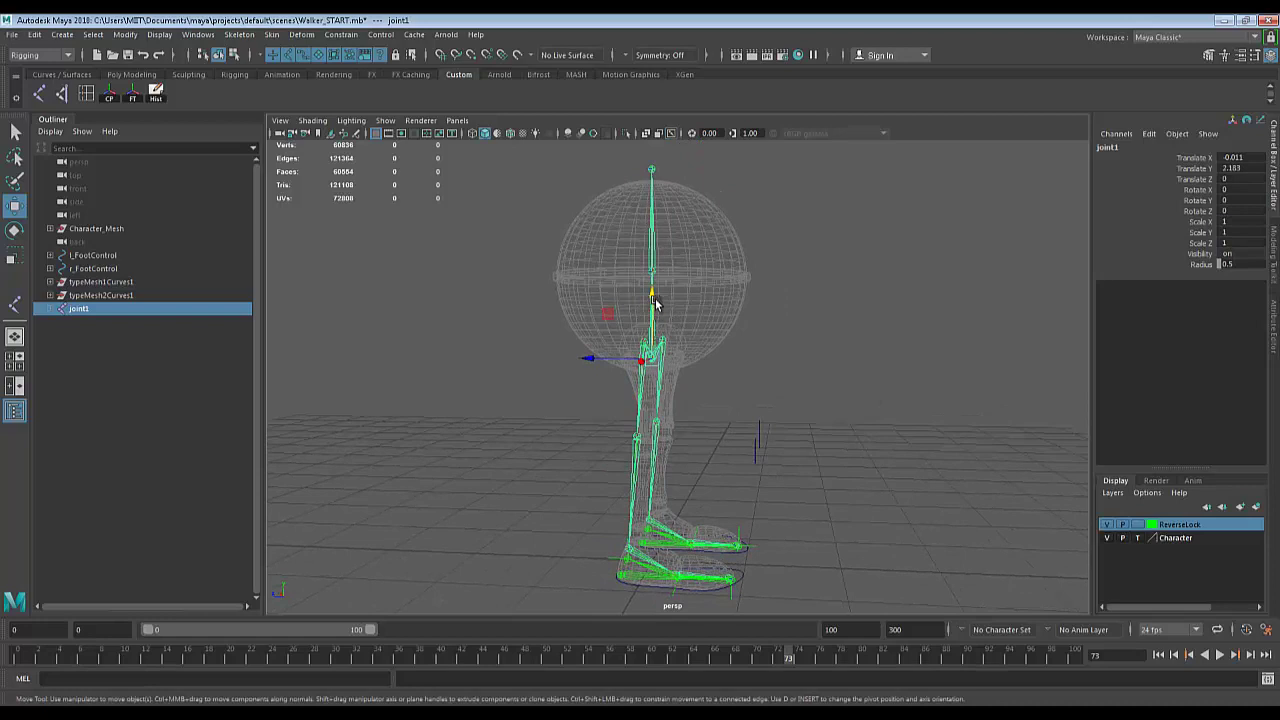
pyautogui.moveTo(652, 292); pyautogui.dragTo(655, 352)
pyautogui.keyDown('alt'); pyautogui.moveTo(779, 352); pyautogui.dragTo(831, 355); pyautogui.keyUp('alt')
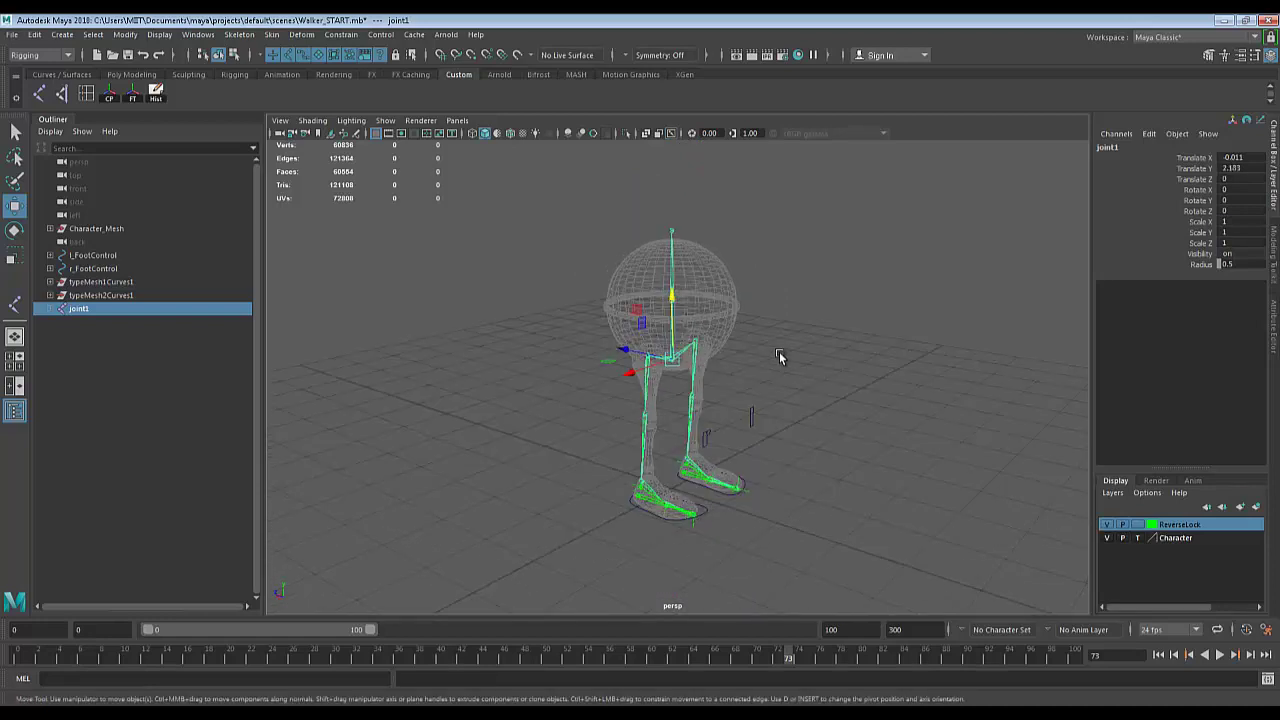
pyautogui.press('q')
pyautogui.click(805, 326)
# Create a NURBS circle at the origin as a control curve for the body.
pyautogui.scroll(2, 805, 326)
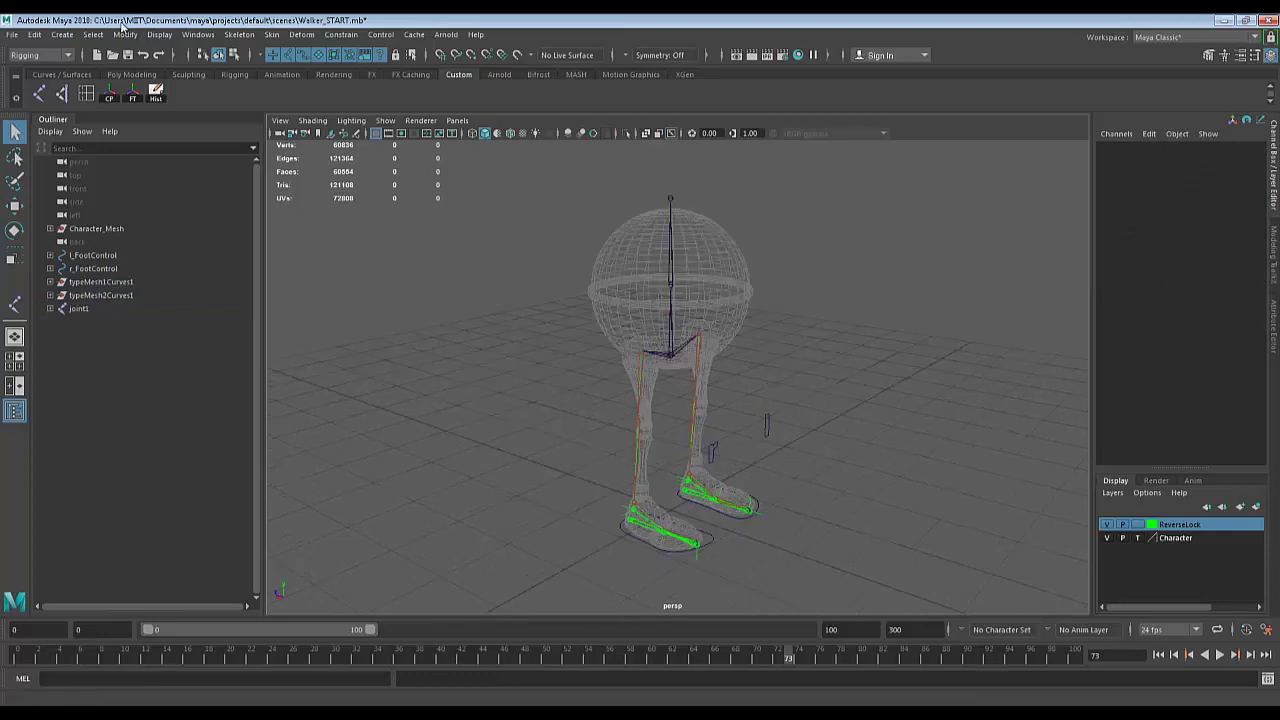
pyautogui.click(71, 37)
pyautogui.moveTo(157, 70)
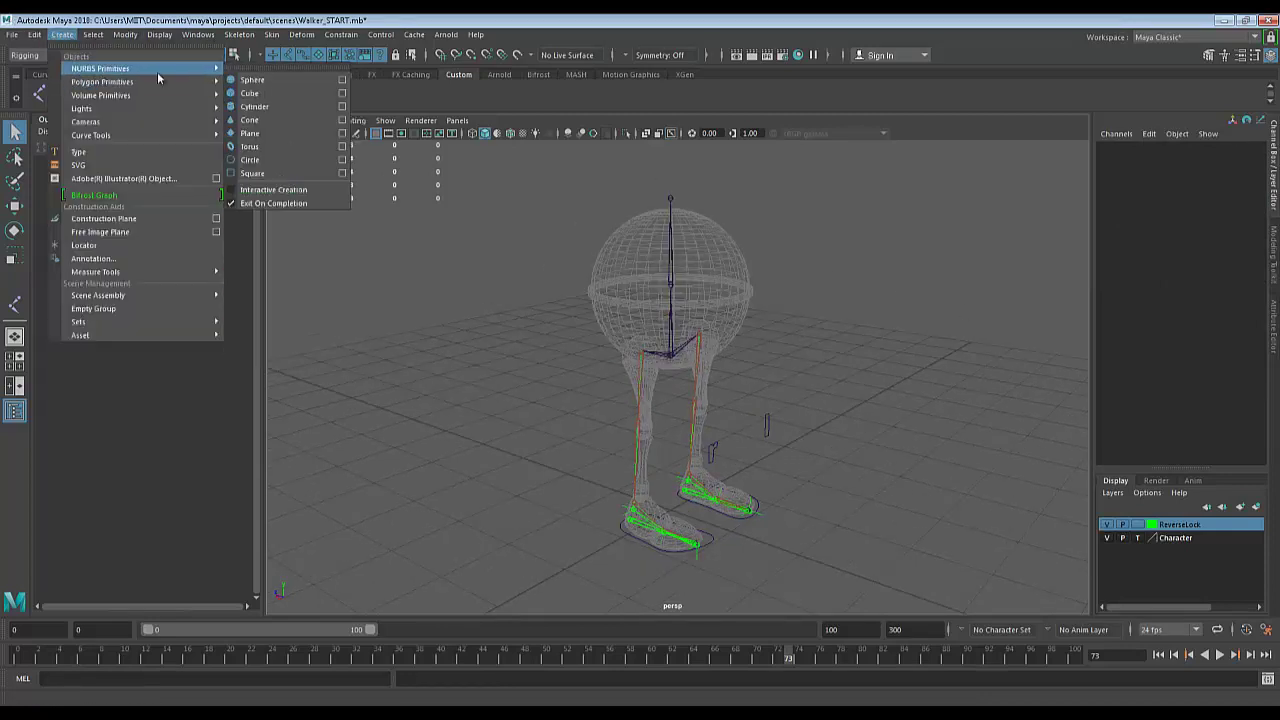
pyautogui.click(272, 159)
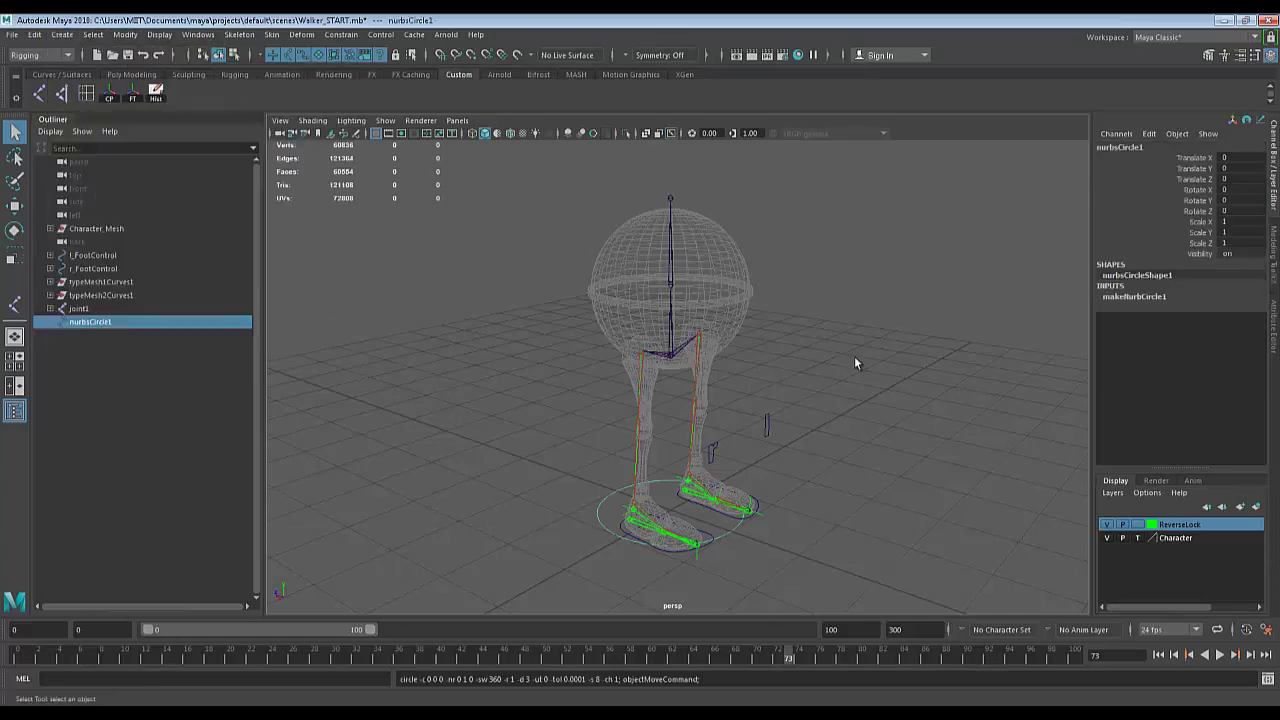
# Raise the NURBS circle from the feet to the middle of the spherical body, to a Translate Y of about 3.12.
pyautogui.keyDown('alt'); pyautogui.moveTo(854, 356); pyautogui.dragTo(820, 384); pyautogui.keyUp('alt')
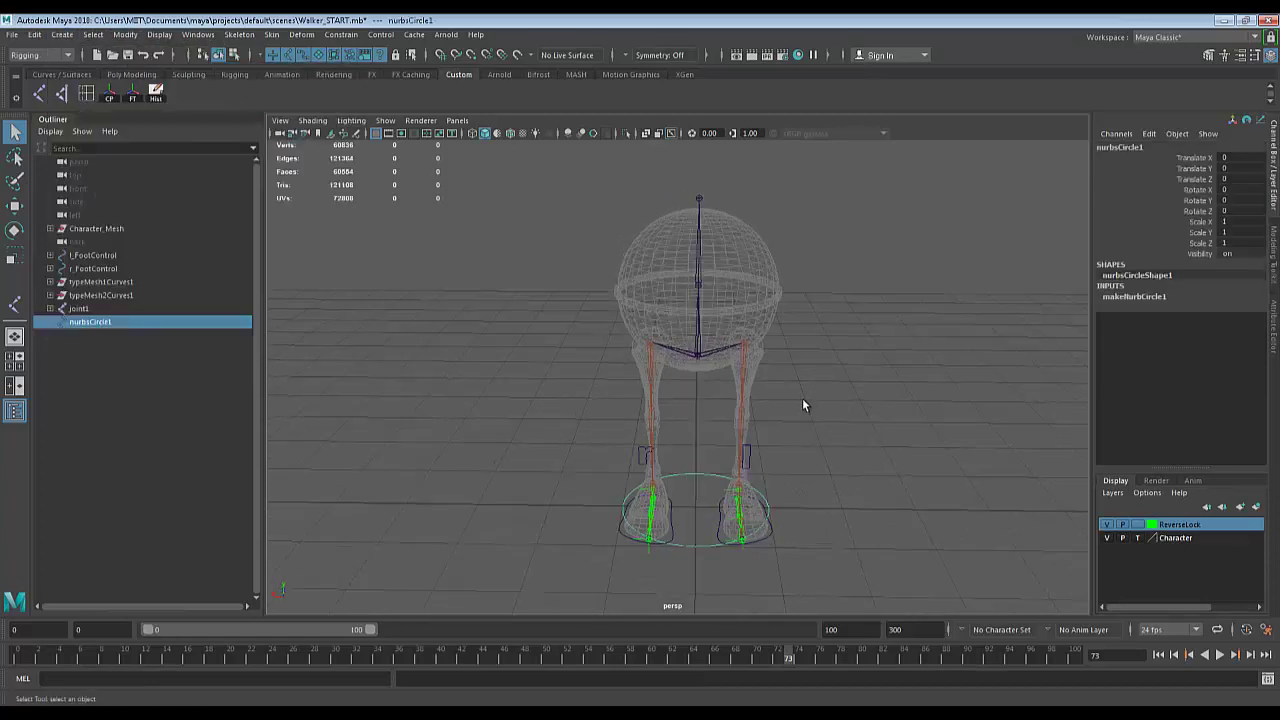
pyautogui.scroll(3, 757, 403)
pyautogui.scroll(-3, 757, 403)
pyautogui.press('w')
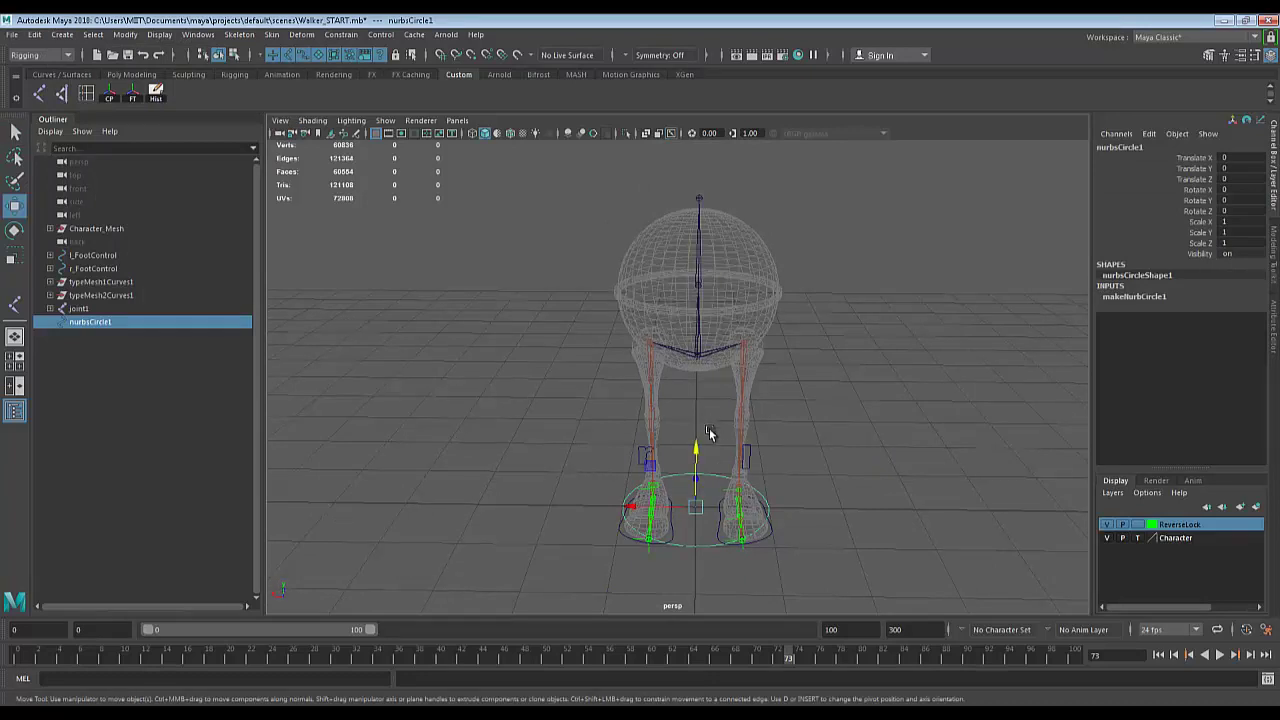
pyautogui.moveTo(697, 447); pyautogui.dragTo(687, 213)
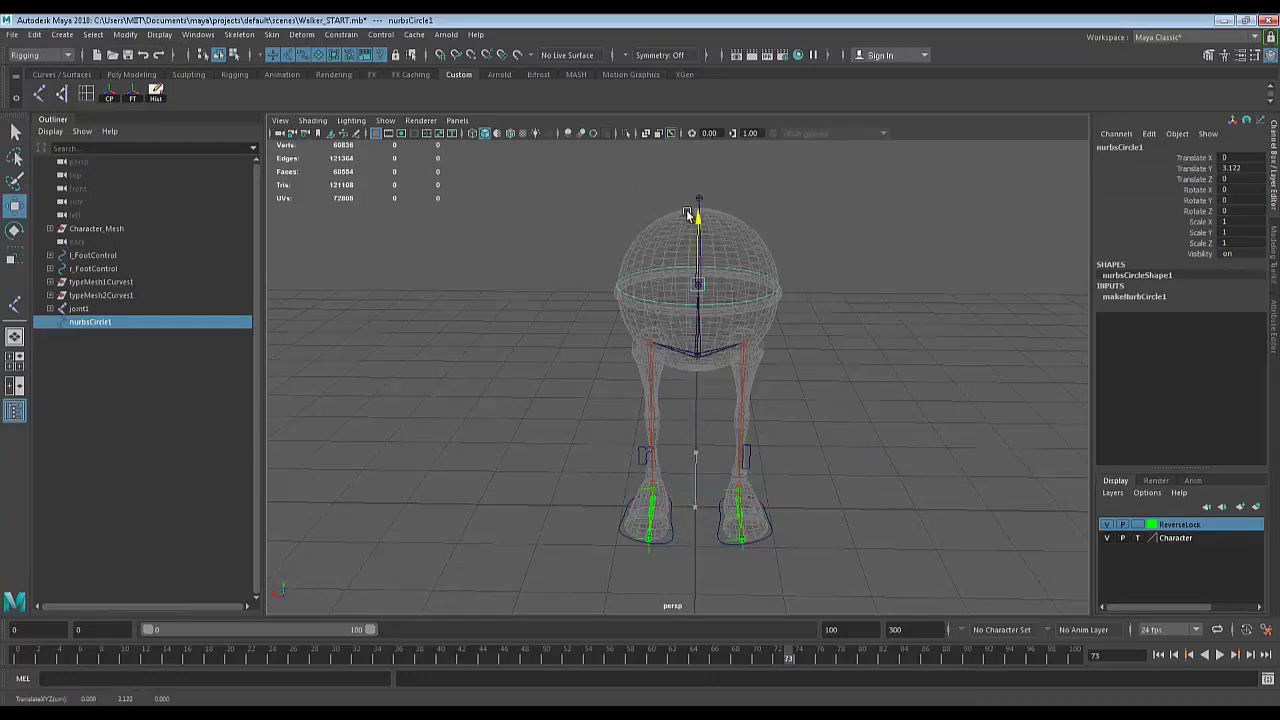
# Scale the circle uniformly to about 1.284 so it surrounds the body, and snap it to the middle spine joint.
pyautogui.press('r')
pyautogui.moveTo(697, 285)
pyautogui.mouseDown()
pyautogui.moveTo(800, 303)
pyautogui.moveTo(861, 282)
pyautogui.moveTo(738, 316)
pyautogui.moveTo(702, 312)
pyautogui.moveTo(708, 284)
pyautogui.mouseUp()
pyautogui.press('w')
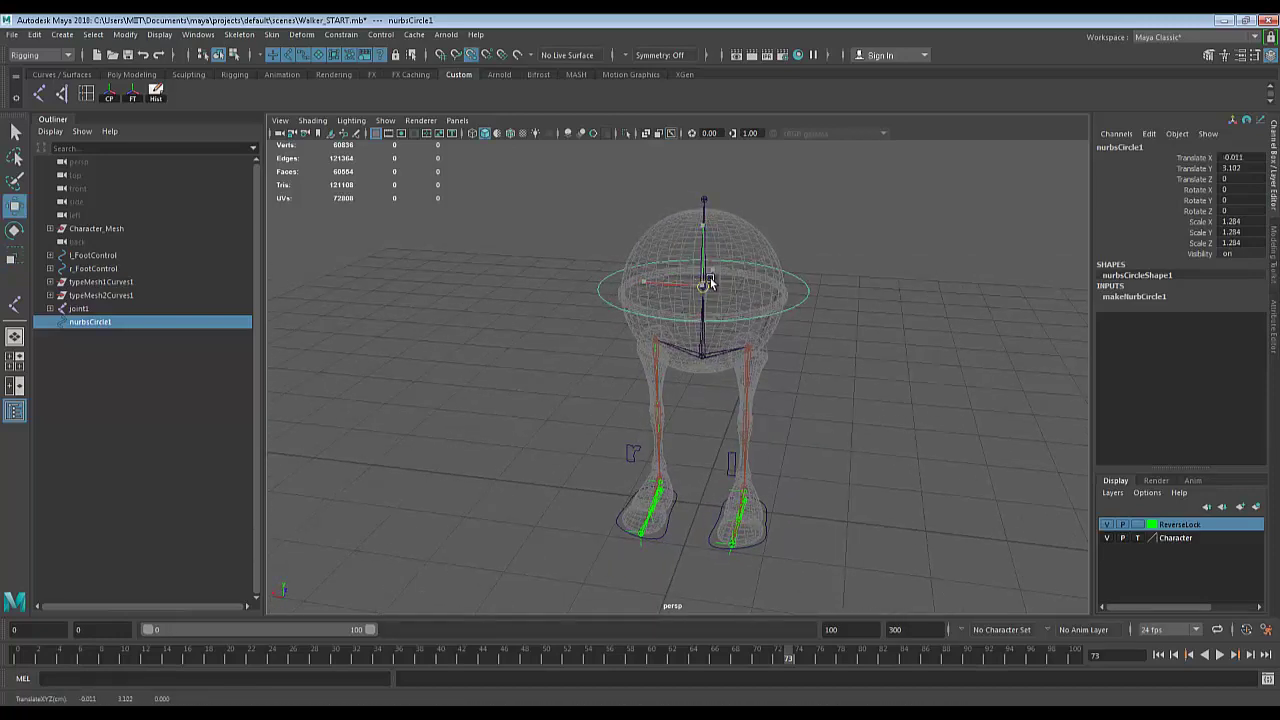
# Snap the circle's pivot point to the root joint between the hips, leaving the curve in place around the body.
pyautogui.keyDown('alt'); pyautogui.moveTo(885, 338); pyautogui.dragTo(838, 373); pyautogui.keyUp('alt')
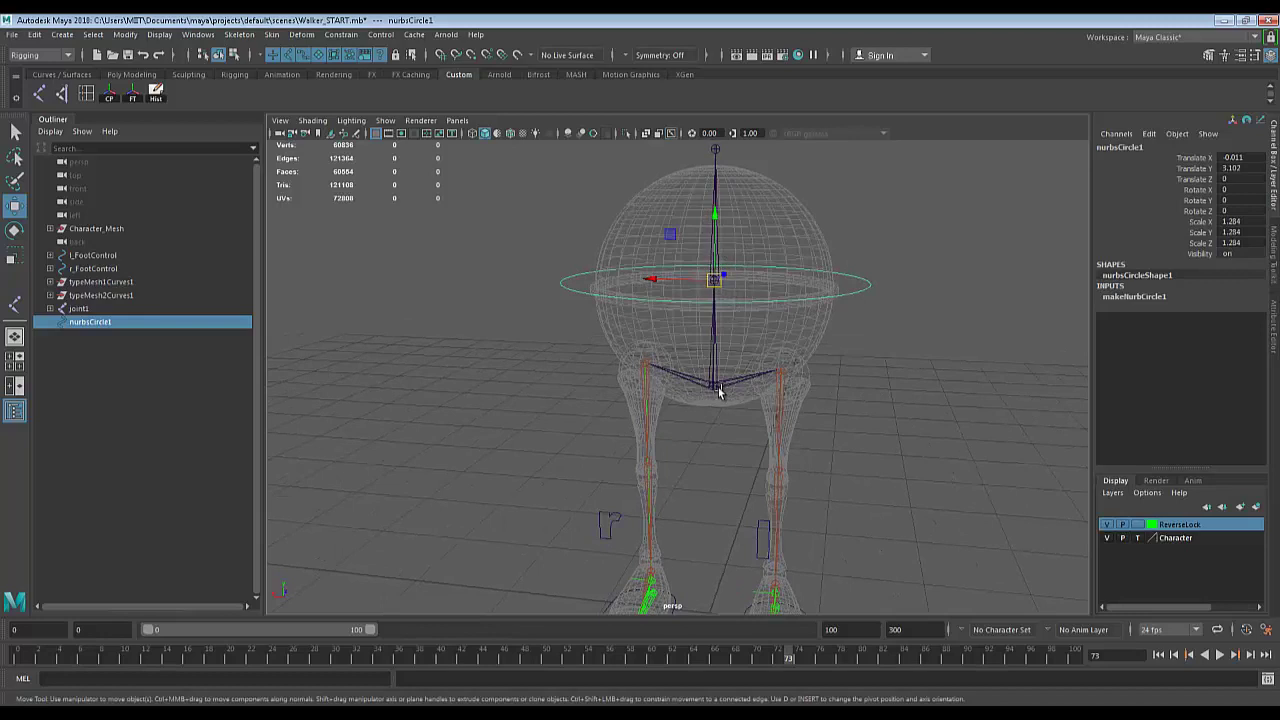
pyautogui.click(712, 281)
pyautogui.press('d')
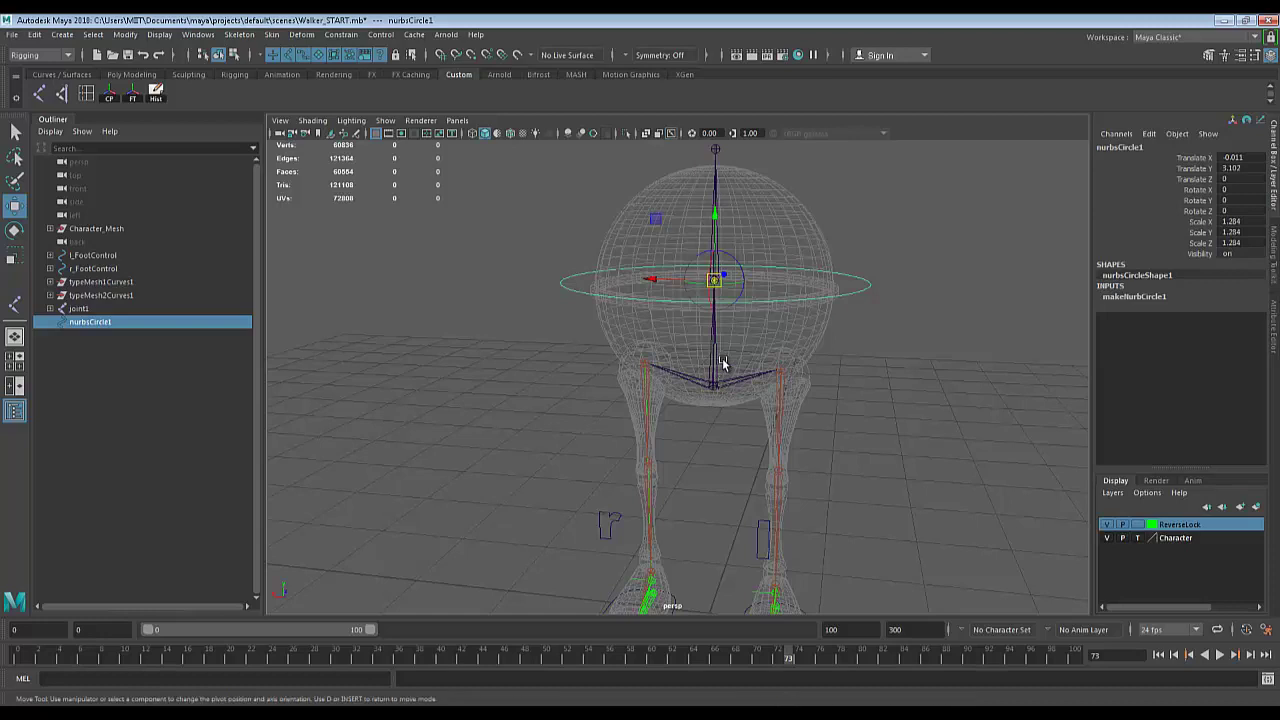
pyautogui.scroll(3, 724, 363)
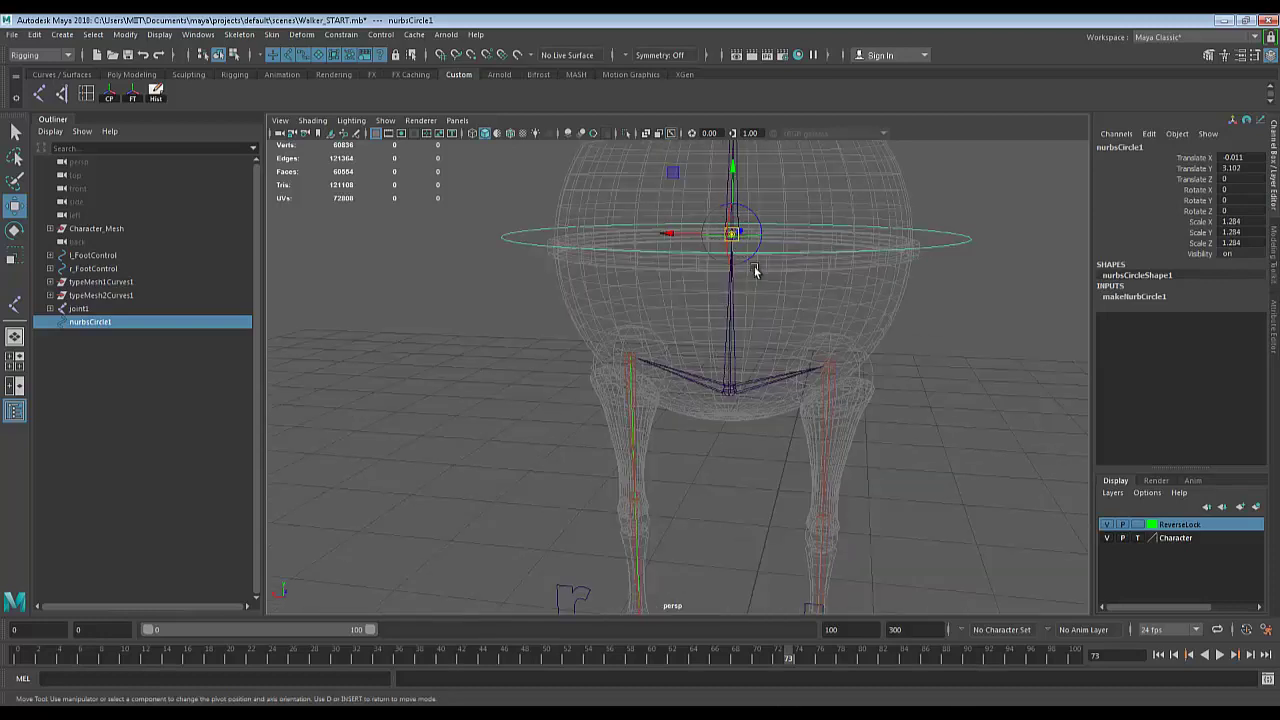
pyautogui.press('v')
pyautogui.moveTo(730, 390); pyautogui.dragTo(730, 388, button='middle')
pyautogui.keyDown('alt'); pyautogui.moveTo(918, 411); pyautogui.dragTo(800, 430); pyautogui.keyUp('alt')
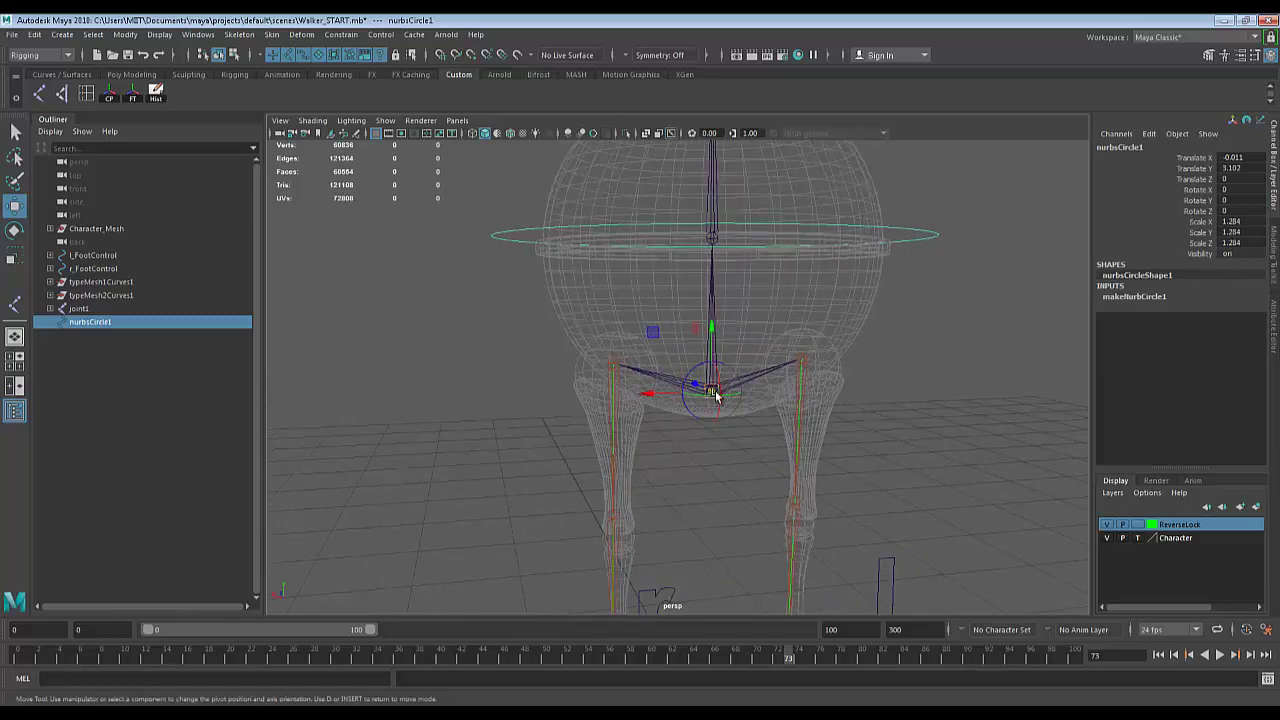
pyautogui.press('Insert')
pyautogui.keyDown('alt'); pyautogui.moveTo(806, 440); pyautogui.dragTo(720, 428); pyautogui.keyUp('alt')
pyautogui.scroll(-5, 849, 411)
pyautogui.click(831, 337)
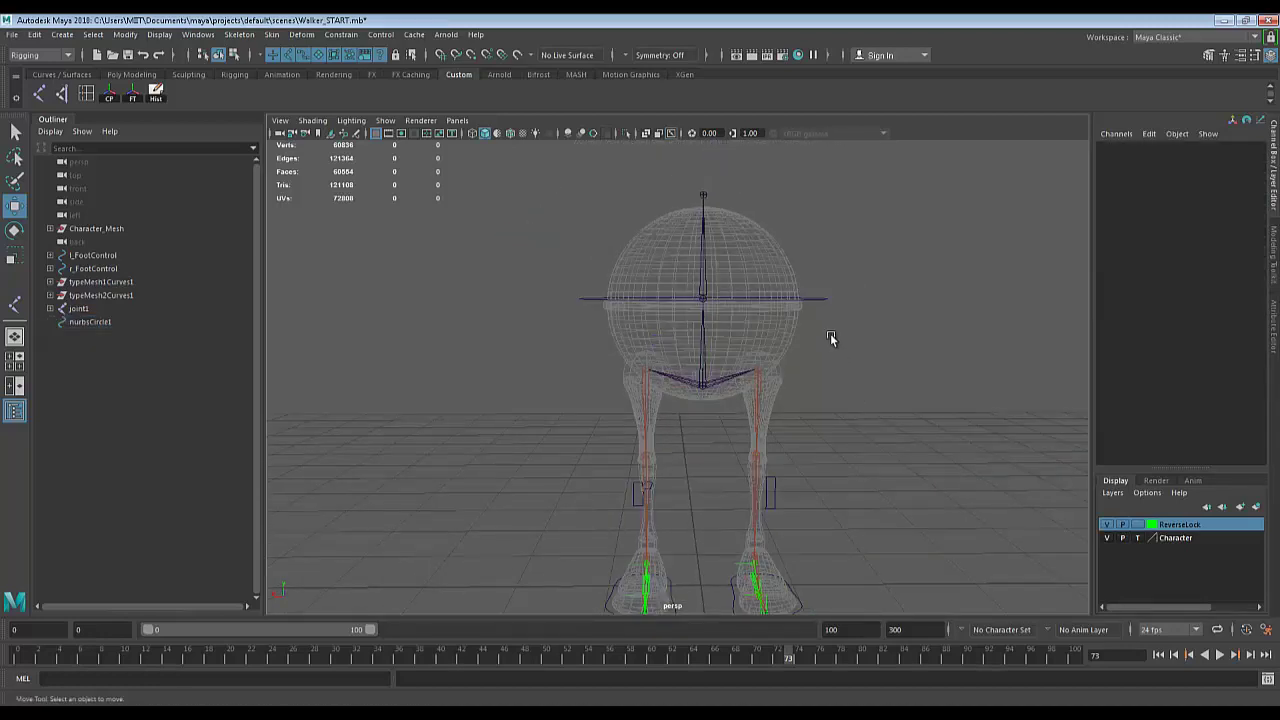
pyautogui.click(816, 298)
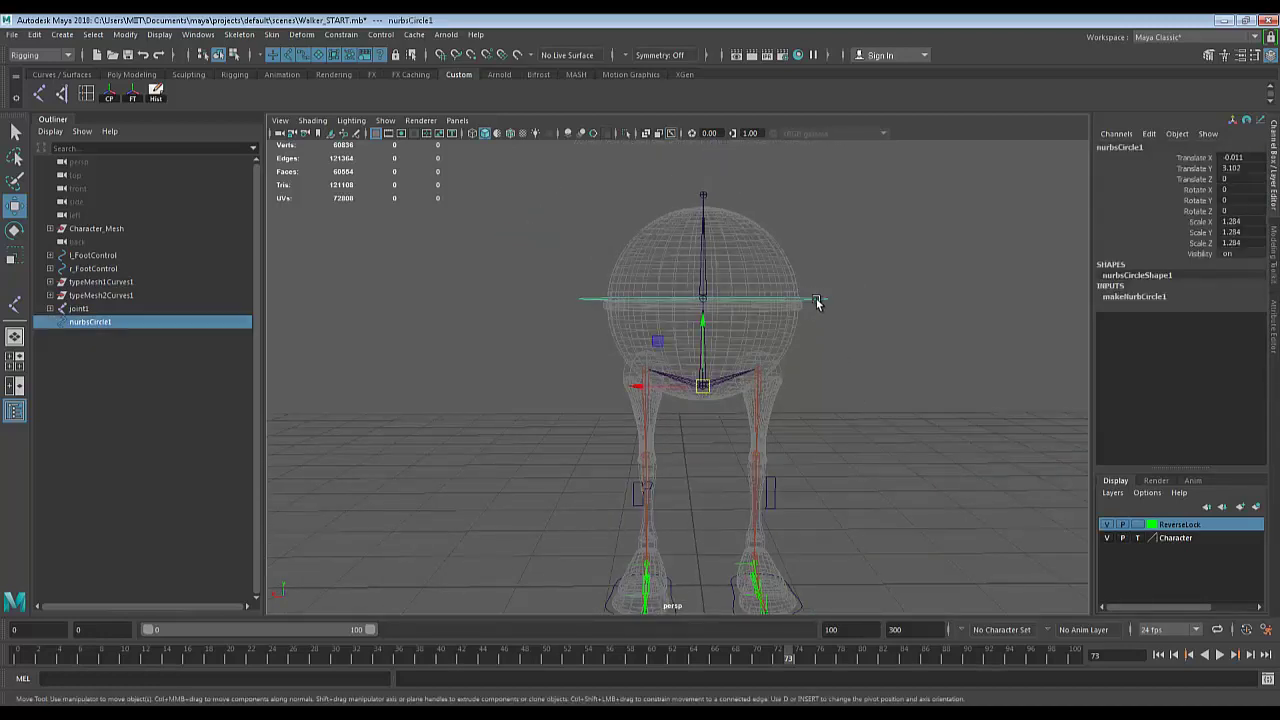
pyautogui.keyDown('alt'); pyautogui.moveTo(816, 298); pyautogui.dragTo(720, 398); pyautogui.keyUp('alt')
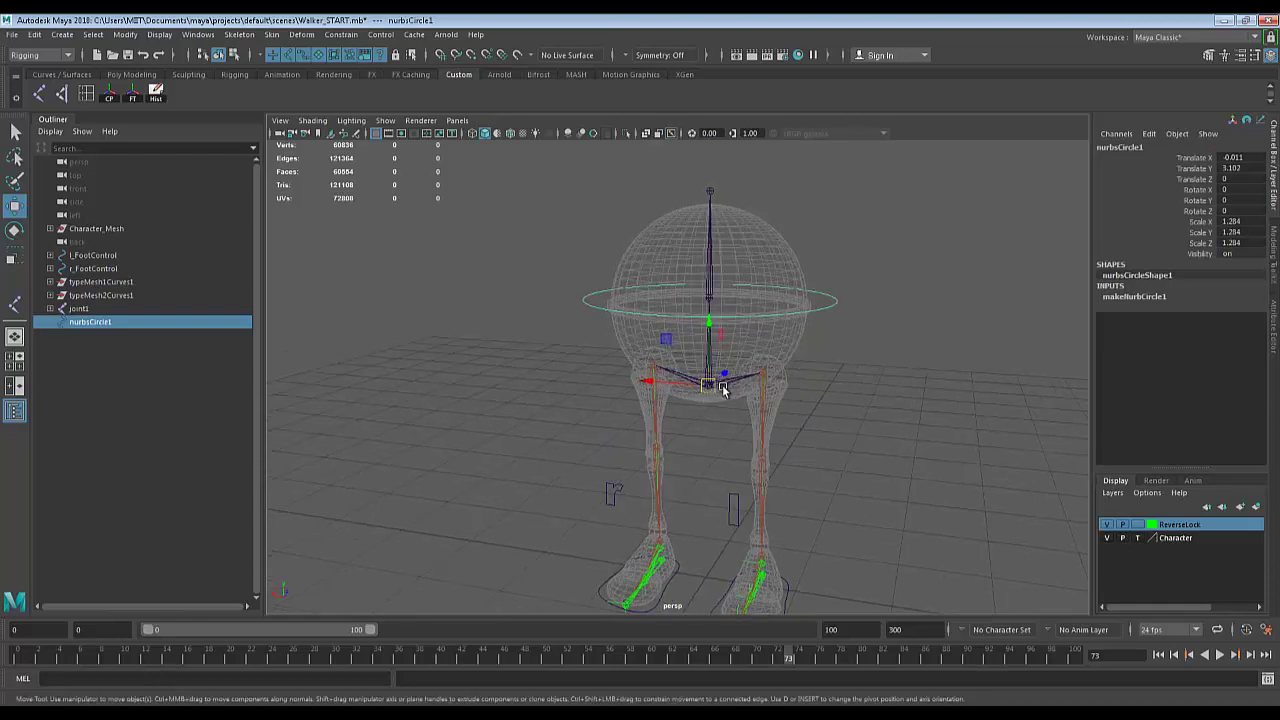
# Raise the circle's front and back control vertices together above the rest of the curve.
pyautogui.keyDown('alt'); pyautogui.moveTo(724, 389); pyautogui.dragTo(849, 318); pyautogui.keyUp('alt')
pyautogui.moveTo(822, 299); pyautogui.dragTo(793, 298, button='right')
pyautogui.keyDown('alt'); pyautogui.moveTo(800, 337); pyautogui.dragTo(786, 303); pyautogui.keyUp('alt')
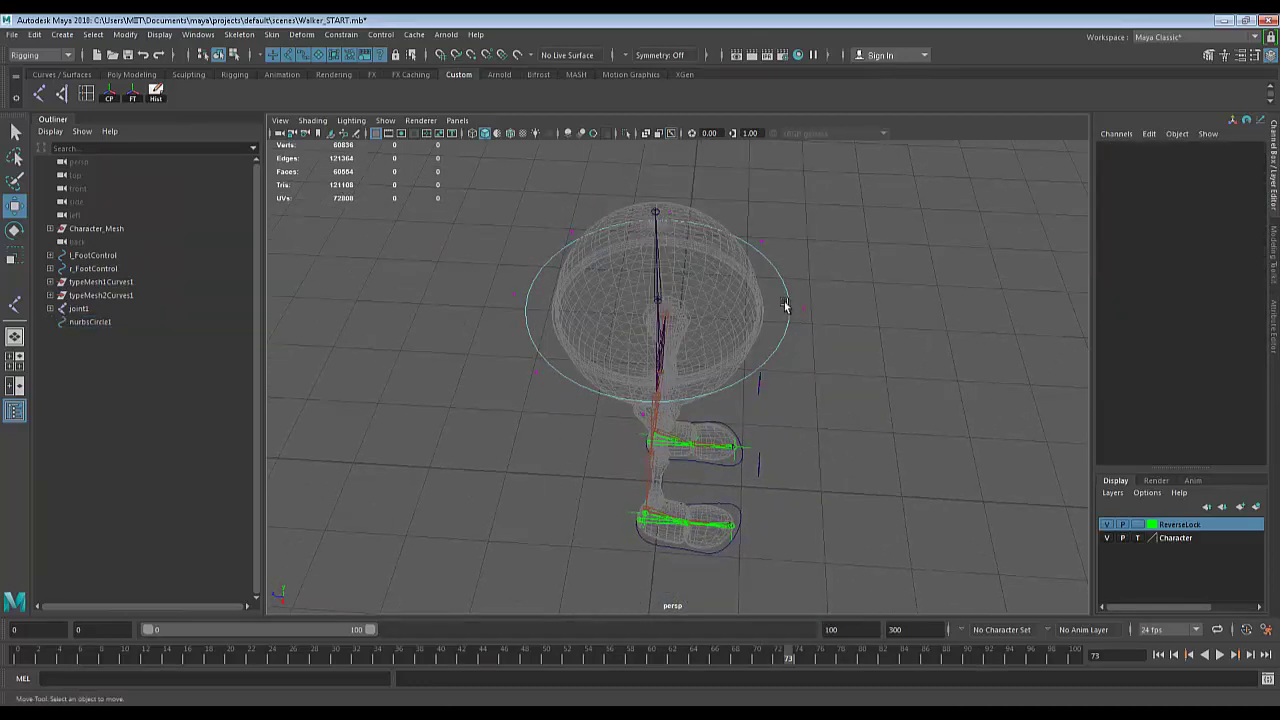
pyautogui.click(803, 305)
pyautogui.keyDown('shift'); pyautogui.click(512, 294); pyautogui.keyUp('shift')
pyautogui.keyDown('alt'); pyautogui.moveTo(736, 402); pyautogui.dragTo(780, 300); pyautogui.keyUp('alt')
pyautogui.moveTo(686, 238); pyautogui.dragTo(690, 199)
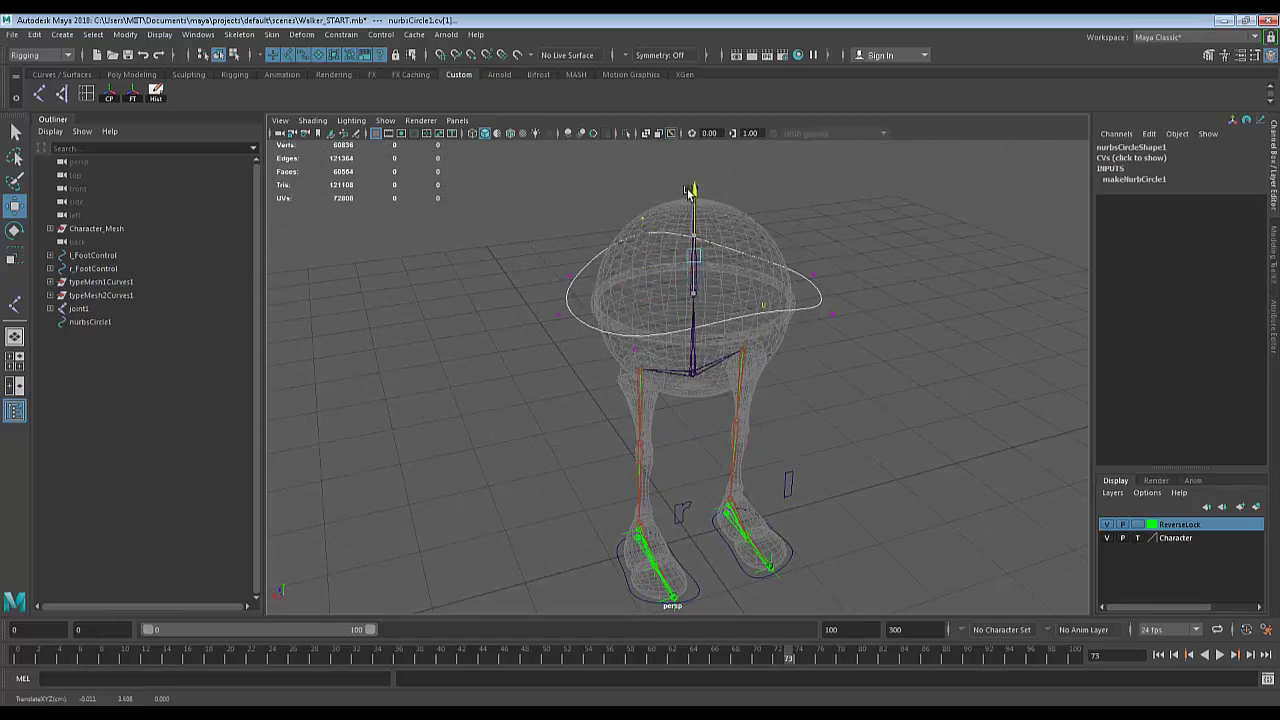
# Raise the circle's two side control vertices together to give the curve a wavy outline, and return to object mode.
pyautogui.keyDown('alt'); pyautogui.moveTo(926, 363); pyautogui.dragTo(800, 340); pyautogui.keyUp('alt')
pyautogui.moveTo(575, 318); pyautogui.dragTo(575, 318)
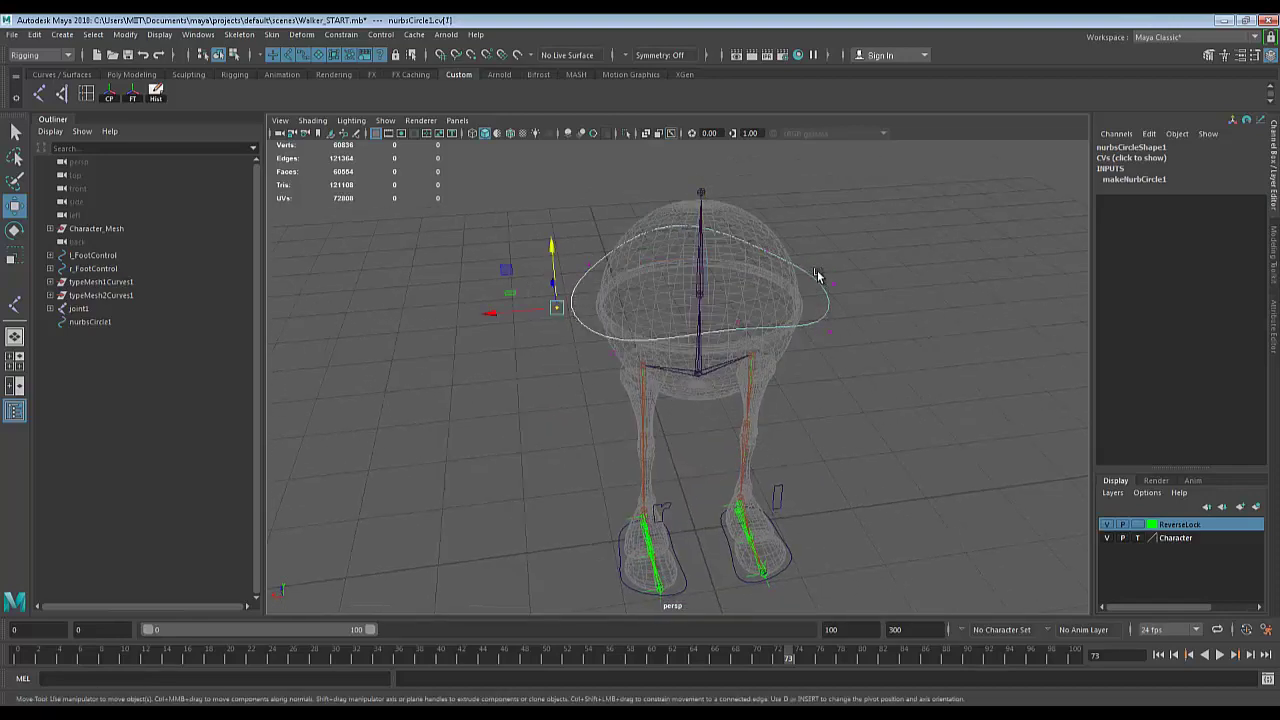
pyautogui.keyDown('shift'); pyautogui.moveTo(826, 274); pyautogui.dragTo(862, 300); pyautogui.keyUp('shift')
pyautogui.moveTo(705, 226); pyautogui.dragTo(722, 318)
pyautogui.moveTo(803, 314); pyautogui.dragTo(862, 287, button='right')
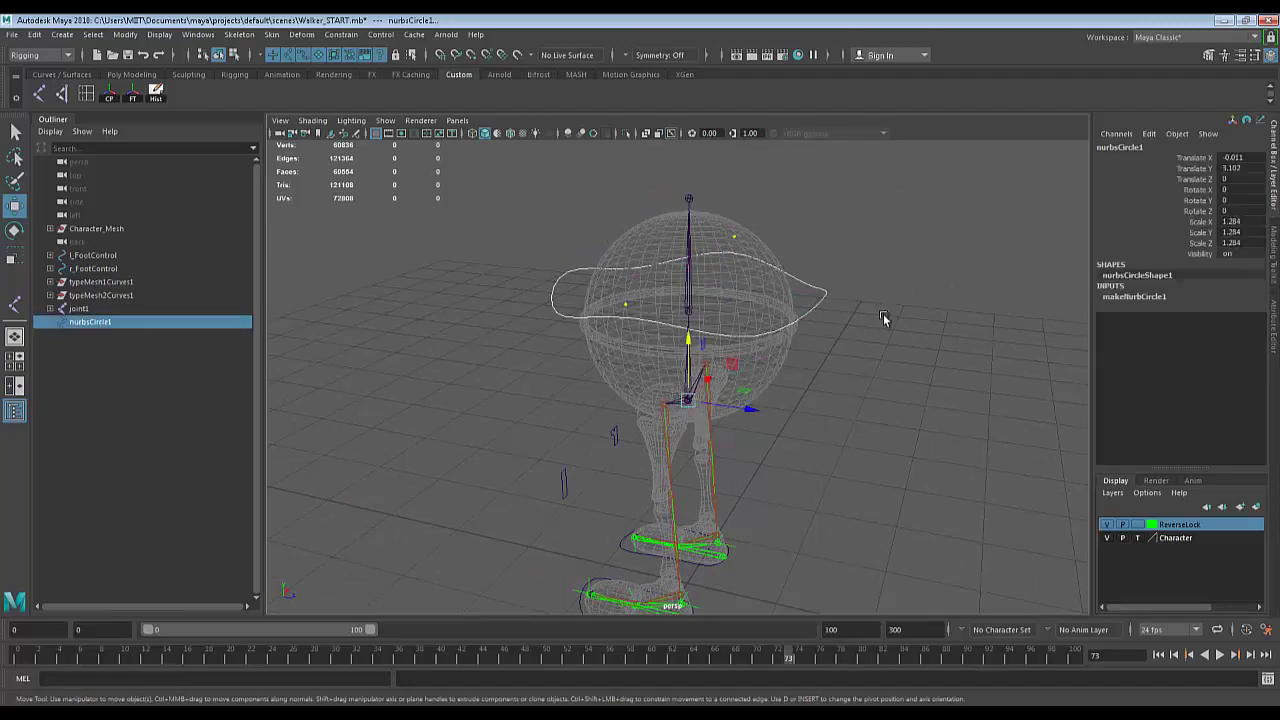
pyautogui.click(886, 320)
pyautogui.keyDown('alt'); pyautogui.moveTo(893, 343); pyautogui.dragTo(895, 400); pyautogui.keyUp('alt')
# Freeze the transformations of the reshaped circle and delete its construction history.
pyautogui.click(825, 276)
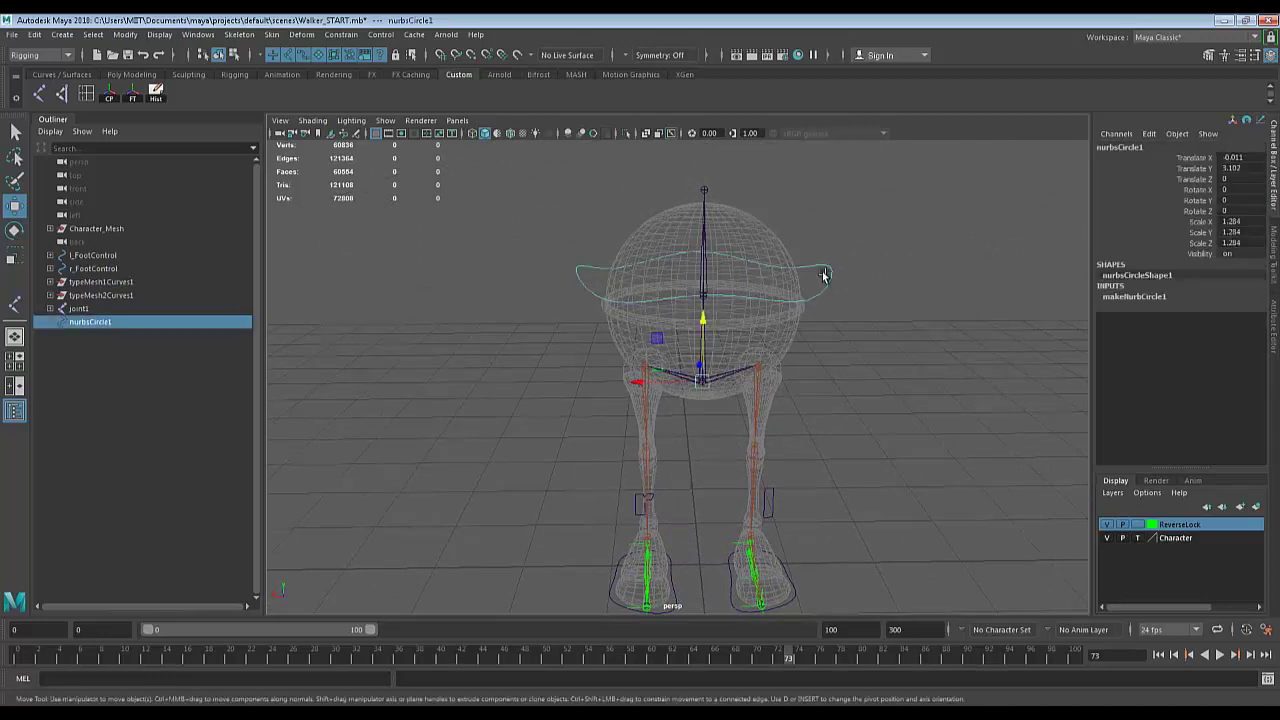
pyautogui.click(134, 98)
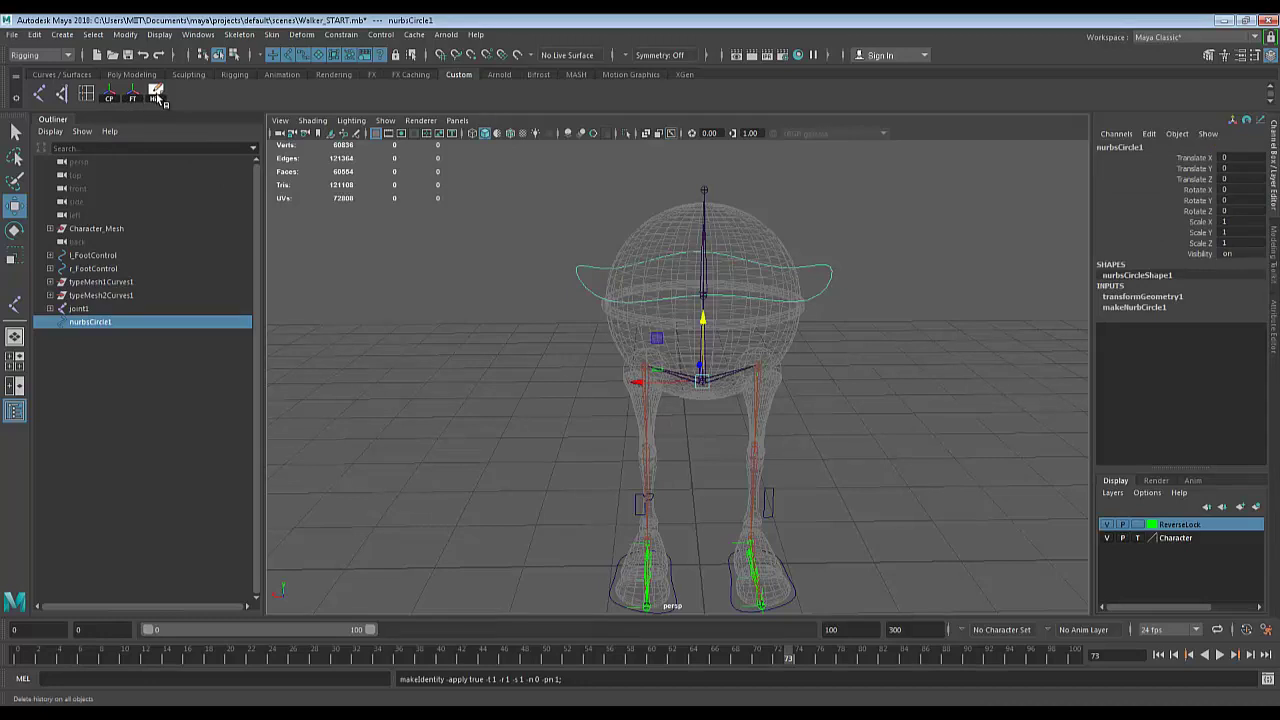
pyautogui.click(156, 95)
# Rename the nurbsCircle1 curve as RootControl.
pyautogui.click(1155, 150)
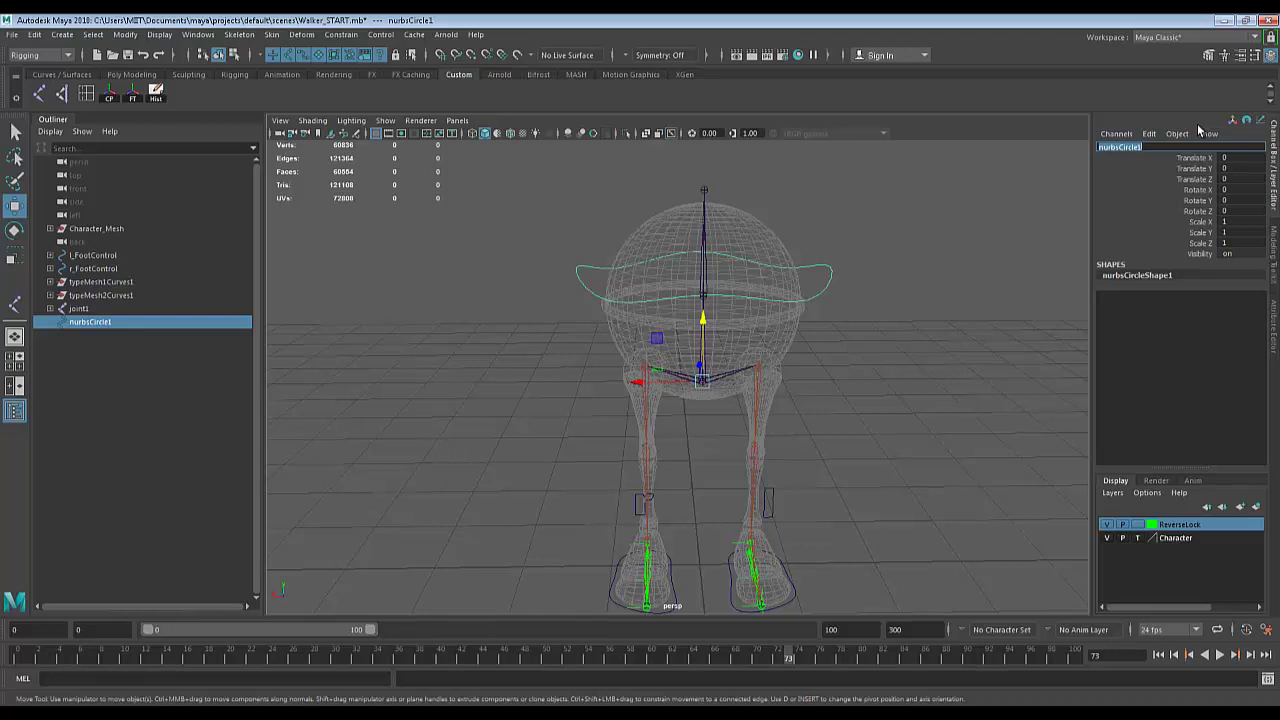
pyautogui.write('H')
pyautogui.write('oo')
pyautogui.write('tControl')
pyautogui.press('Return')
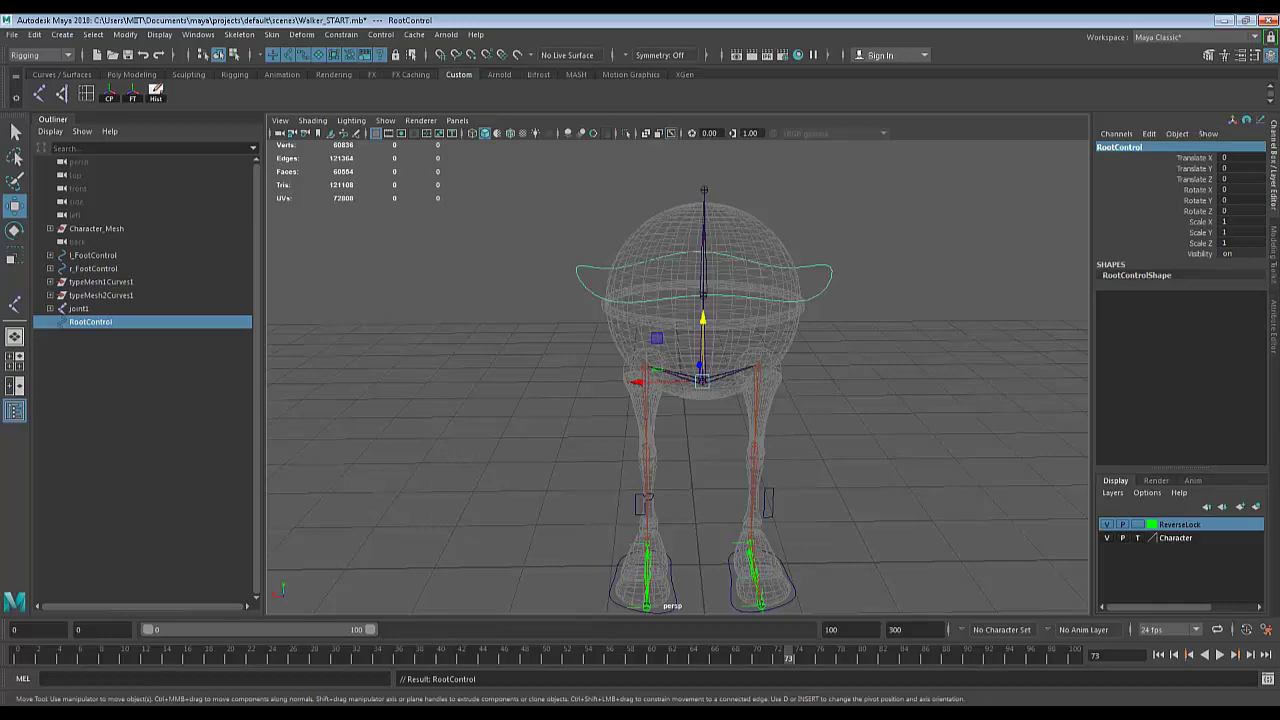
# Rename the control curve around the body as HipsControl.
pyautogui.keyDown('alt'); pyautogui.moveTo(806, 337); pyautogui.dragTo(854, 366); pyautogui.keyUp('alt')
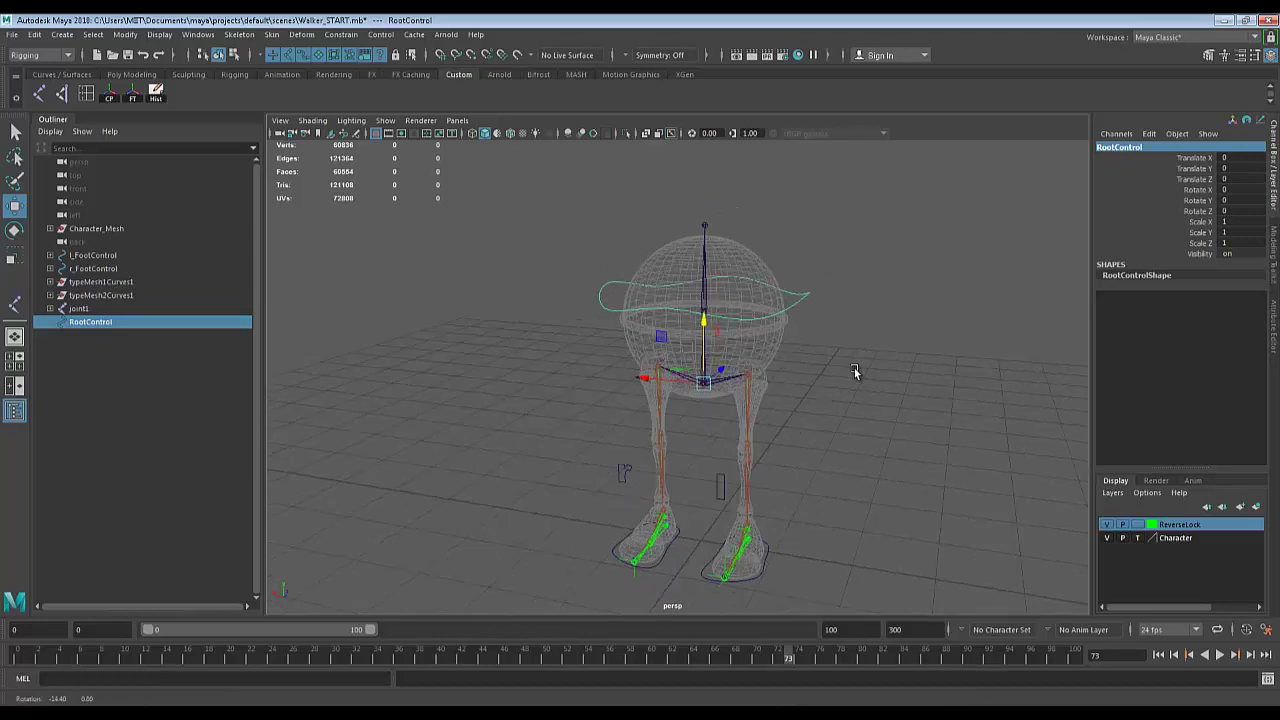
pyautogui.doubleClick(1112, 147)
pyautogui.moveTo(1116, 147); pyautogui.dragTo(1085, 147)
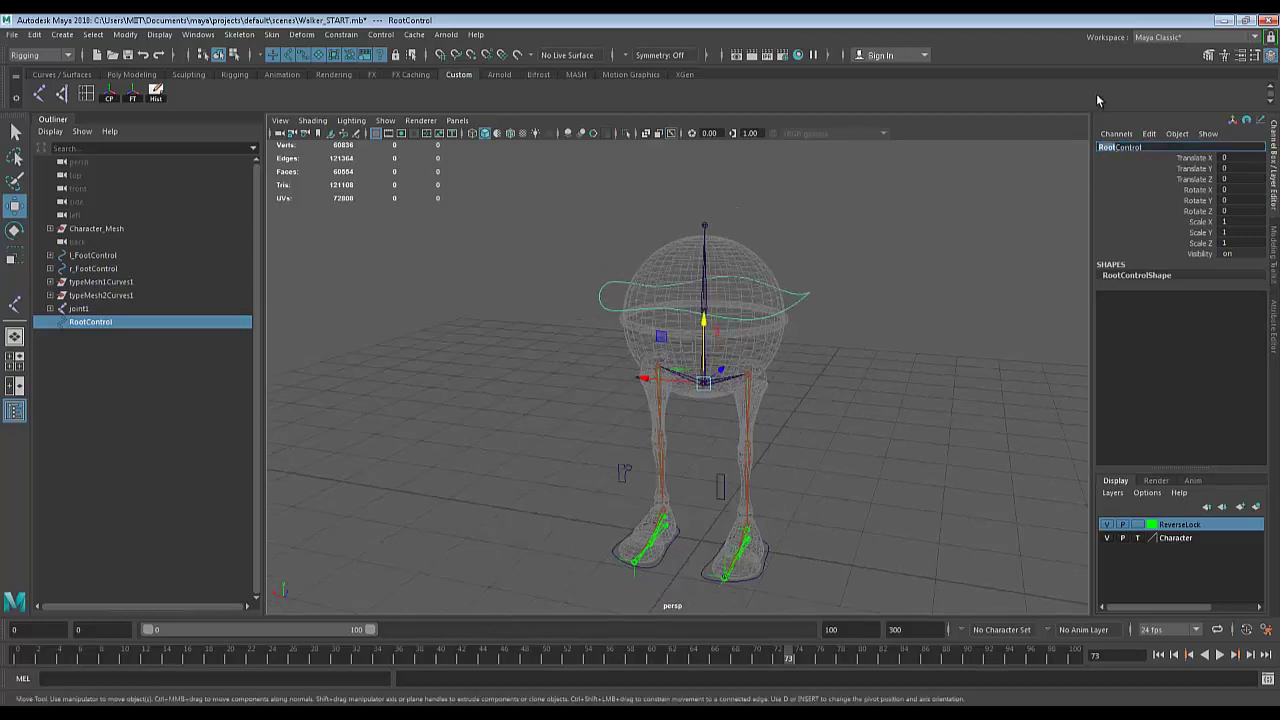
pyautogui.write('Hips')
pyautogui.press('Return')
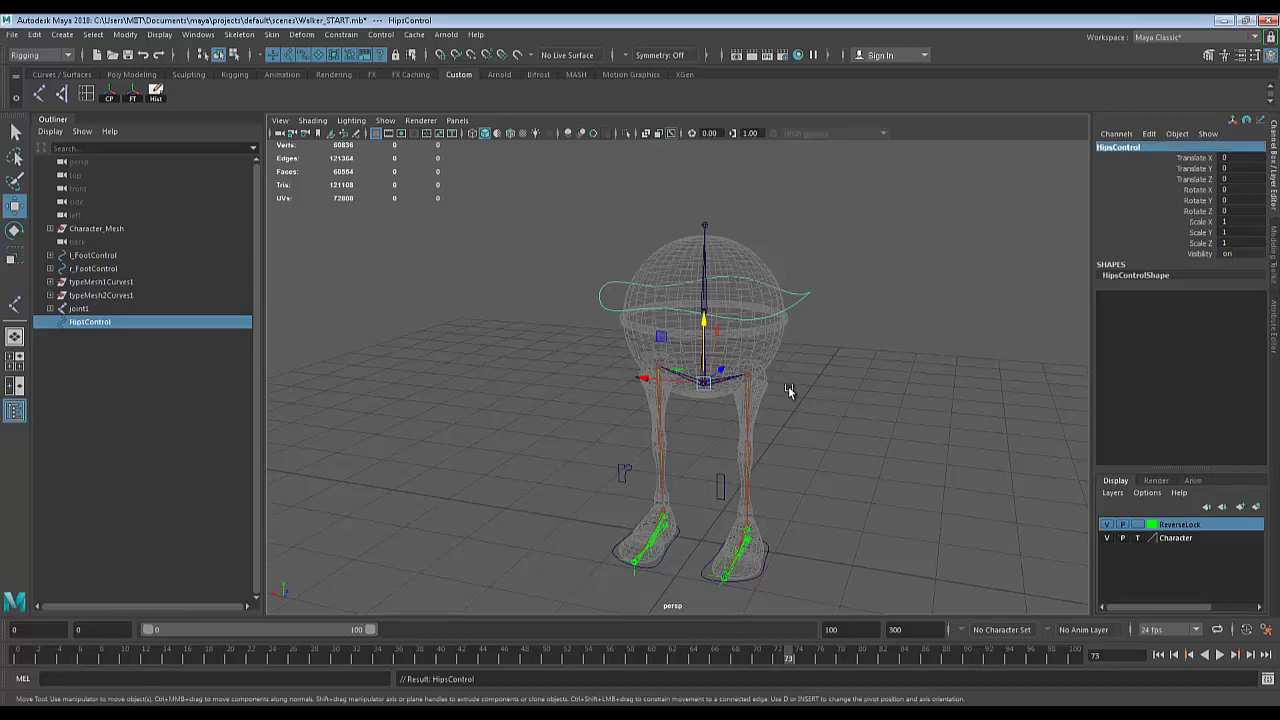
pyautogui.keyDown('alt'); pyautogui.moveTo(786, 386); pyautogui.dragTo(812, 390); pyautogui.keyUp('alt')
pyautogui.press('q')
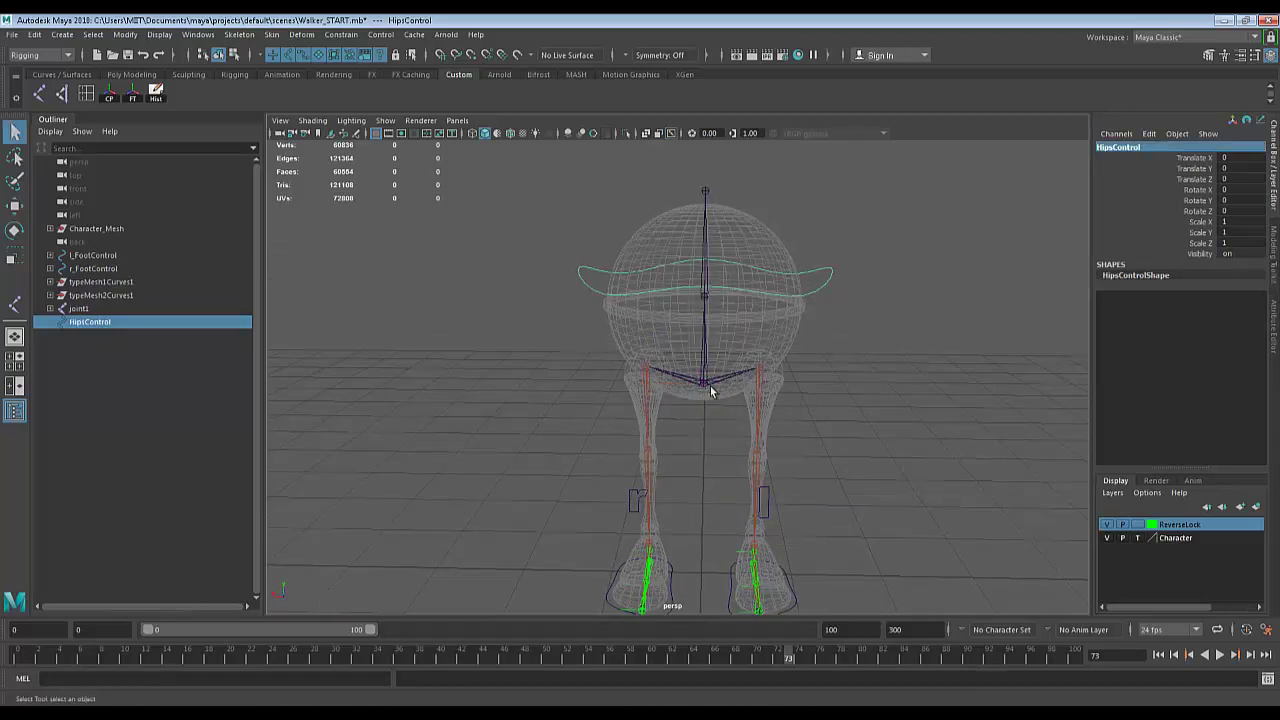
pyautogui.click(705, 385)
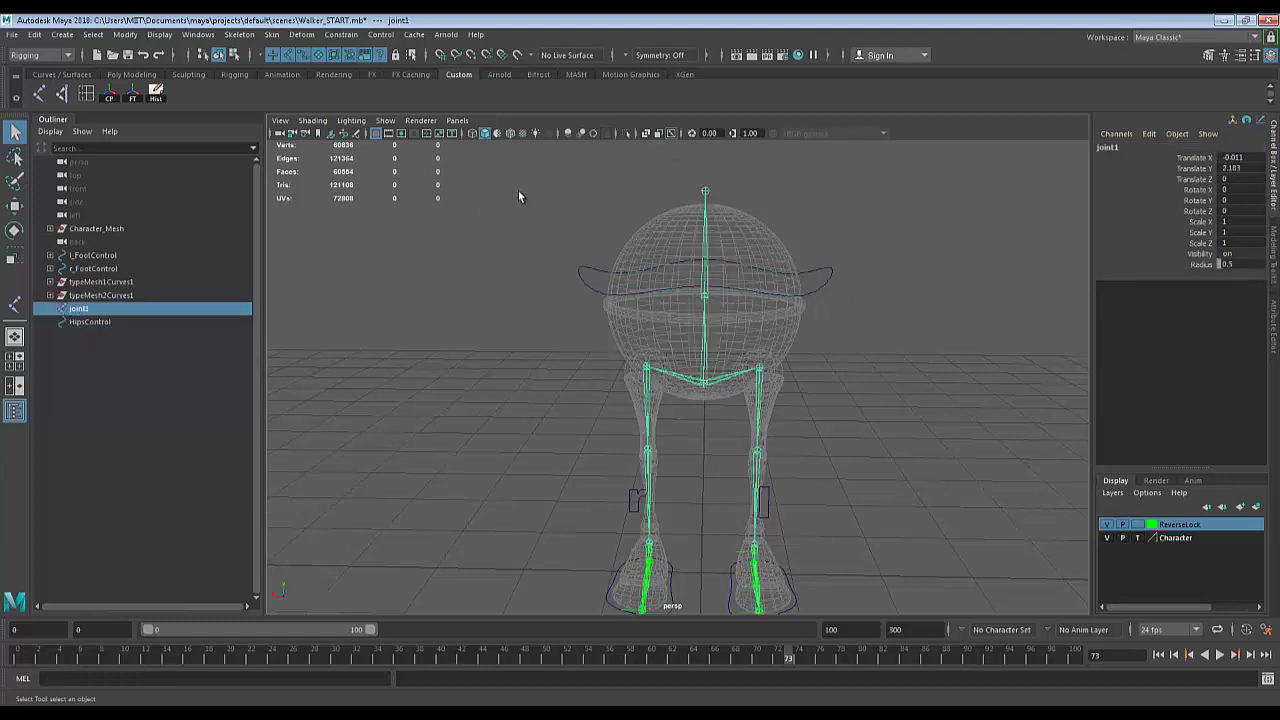
pyautogui.click(836, 289)
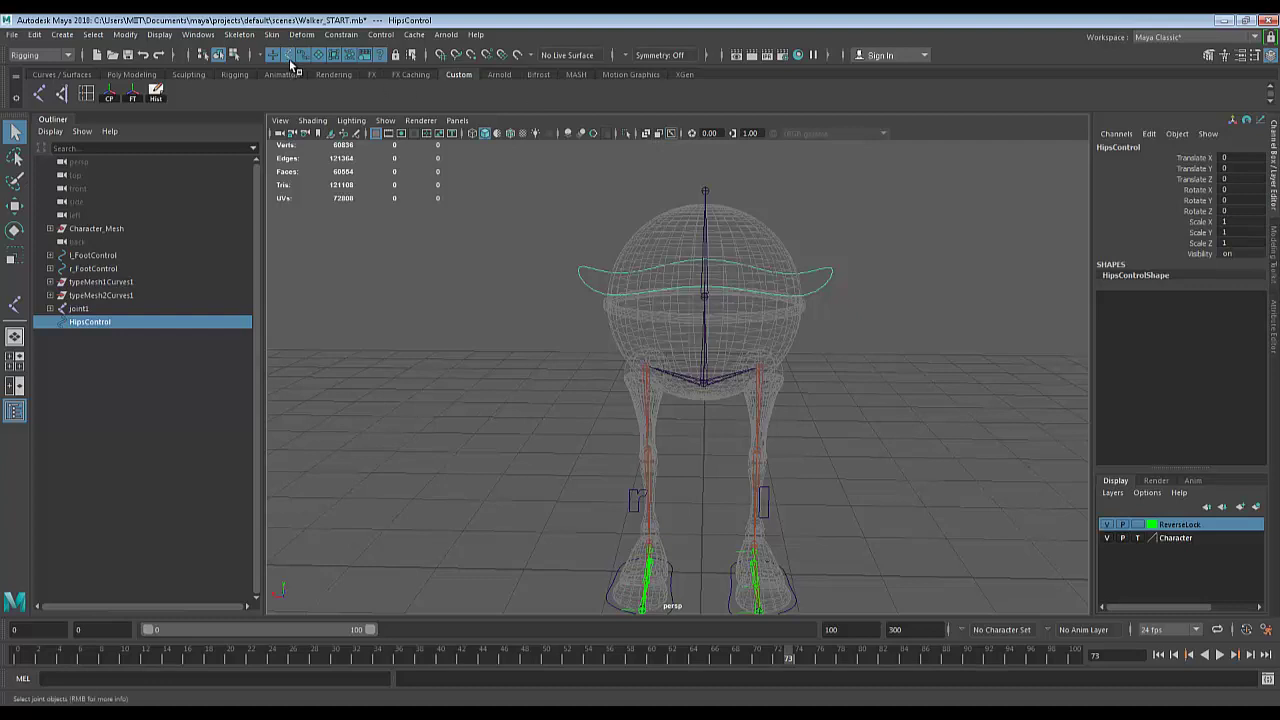
pyautogui.click(356, 38)
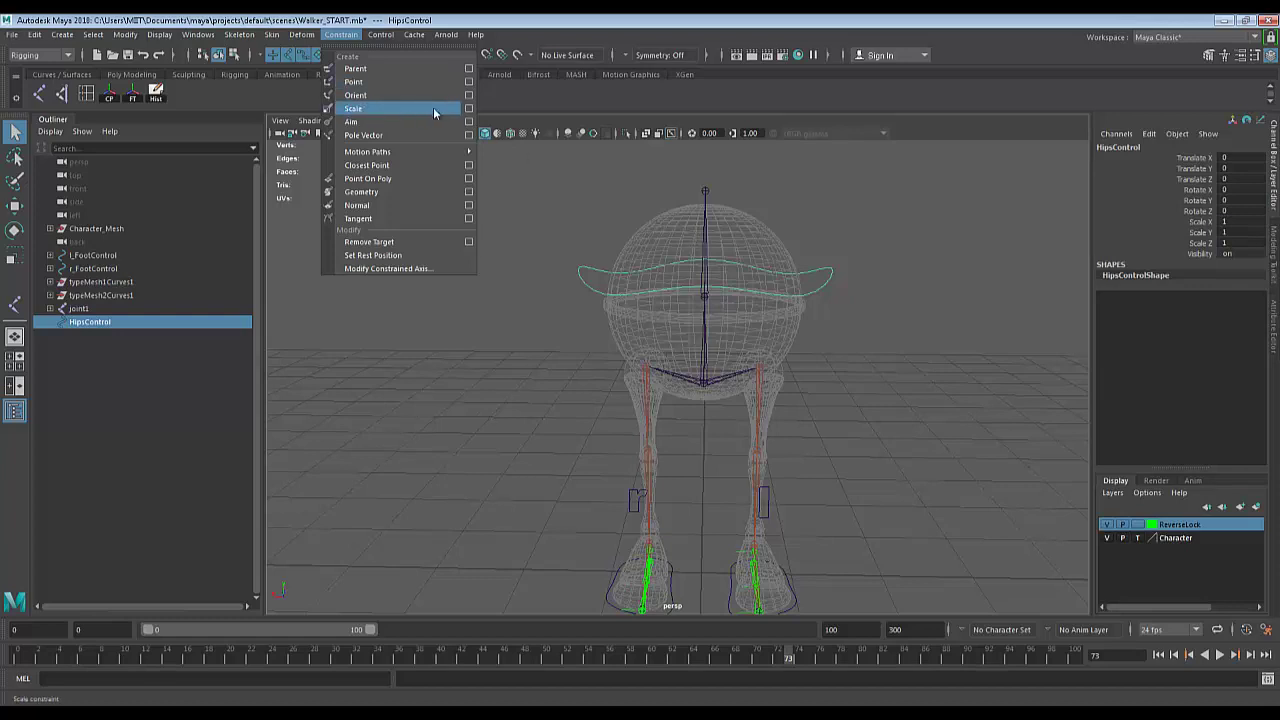
pyautogui.click(824, 284)
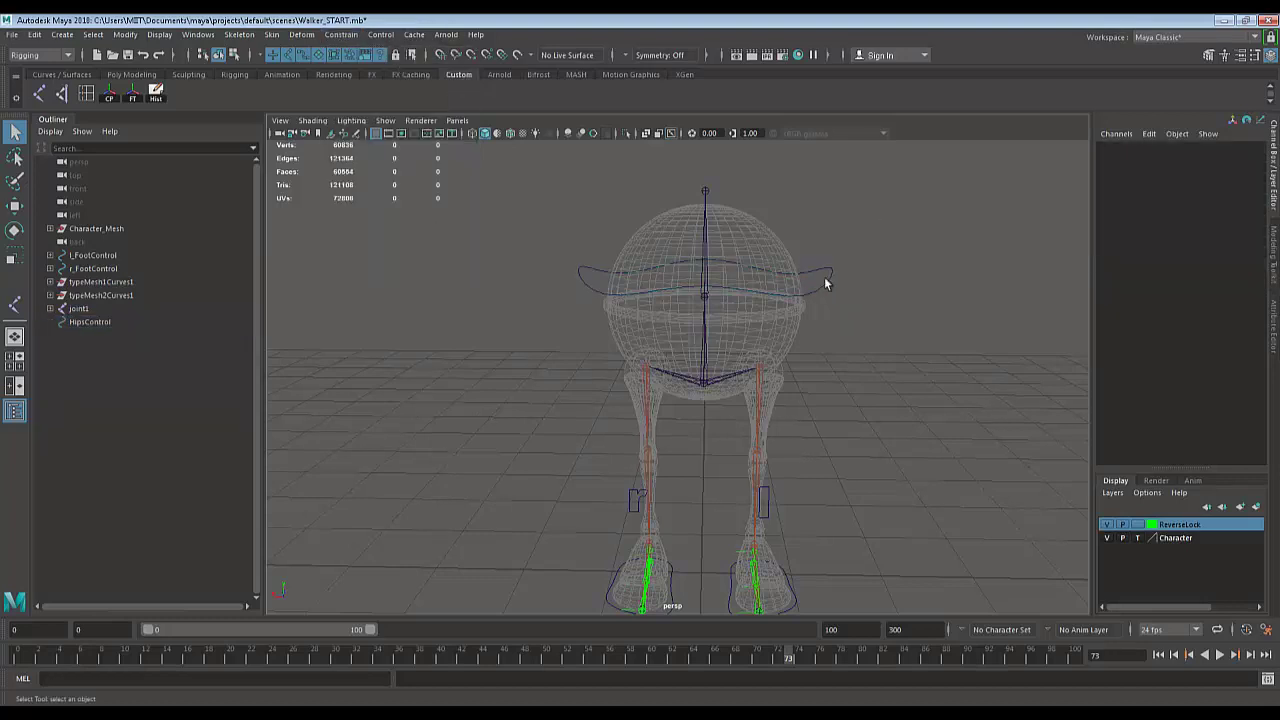
pyautogui.click(827, 285)
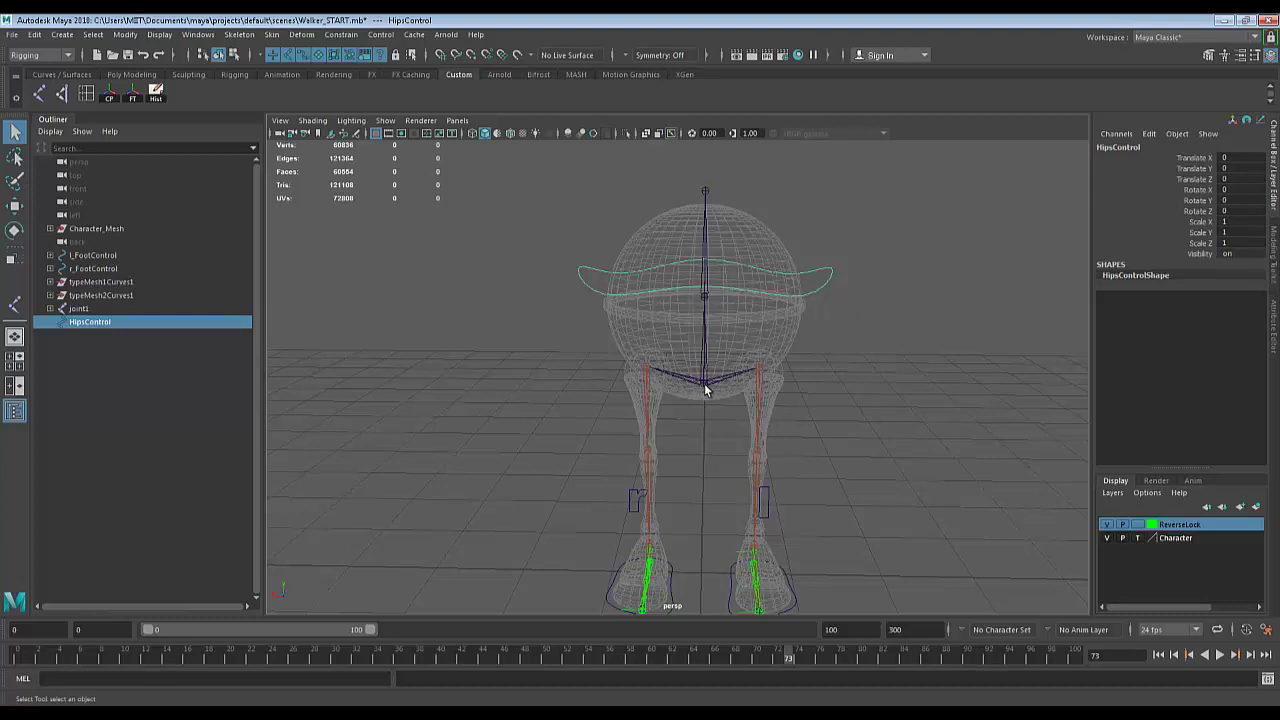
pyautogui.keyDown('shift'); pyautogui.click(705, 390); pyautogui.keyUp('shift')
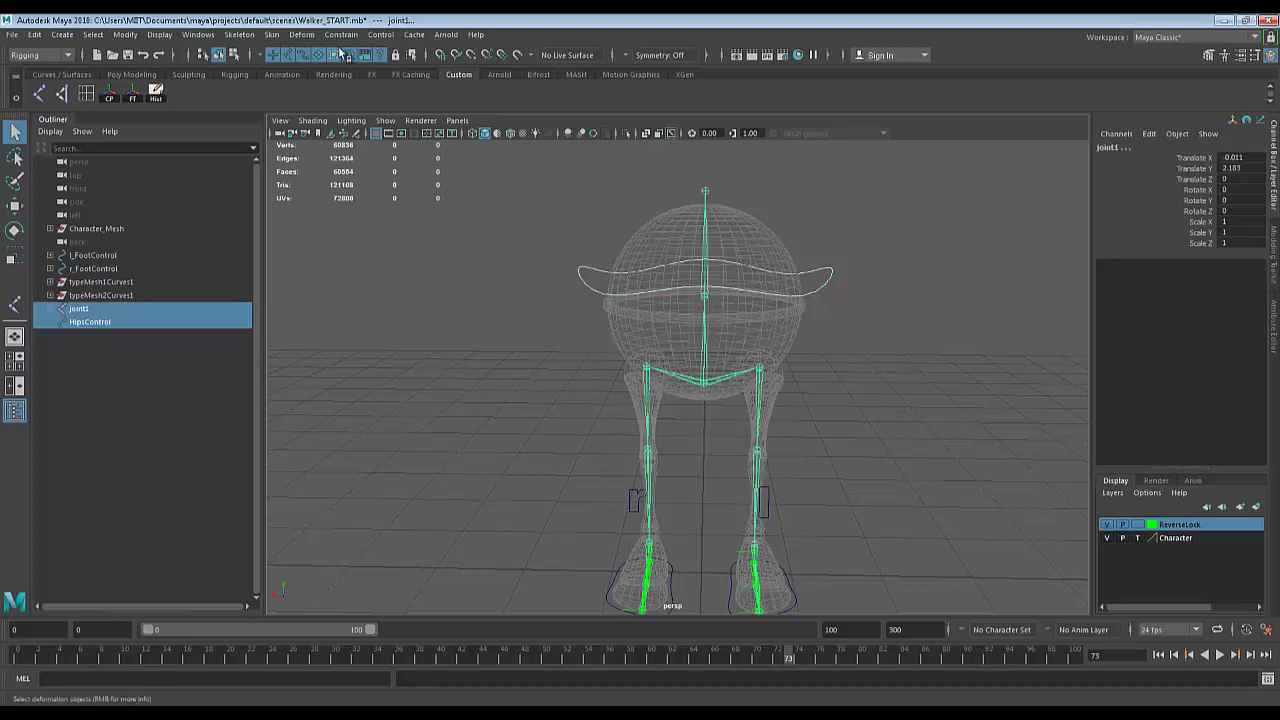
pyautogui.click(949, 317)
# Parent-constrain the root joint joint1 to the HipsControl curve, with the curve as the driver.
pyautogui.click(829, 276)
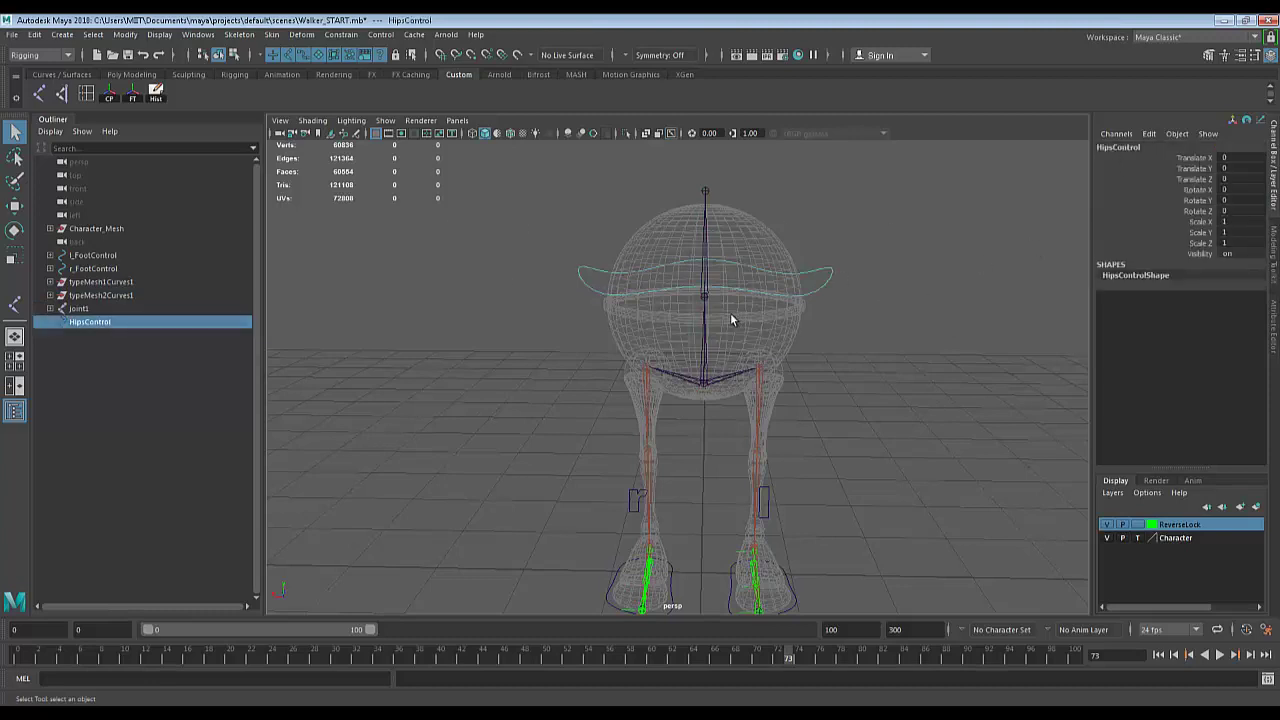
pyautogui.keyDown('shift'); pyautogui.click(704, 383); pyautogui.keyUp('shift')
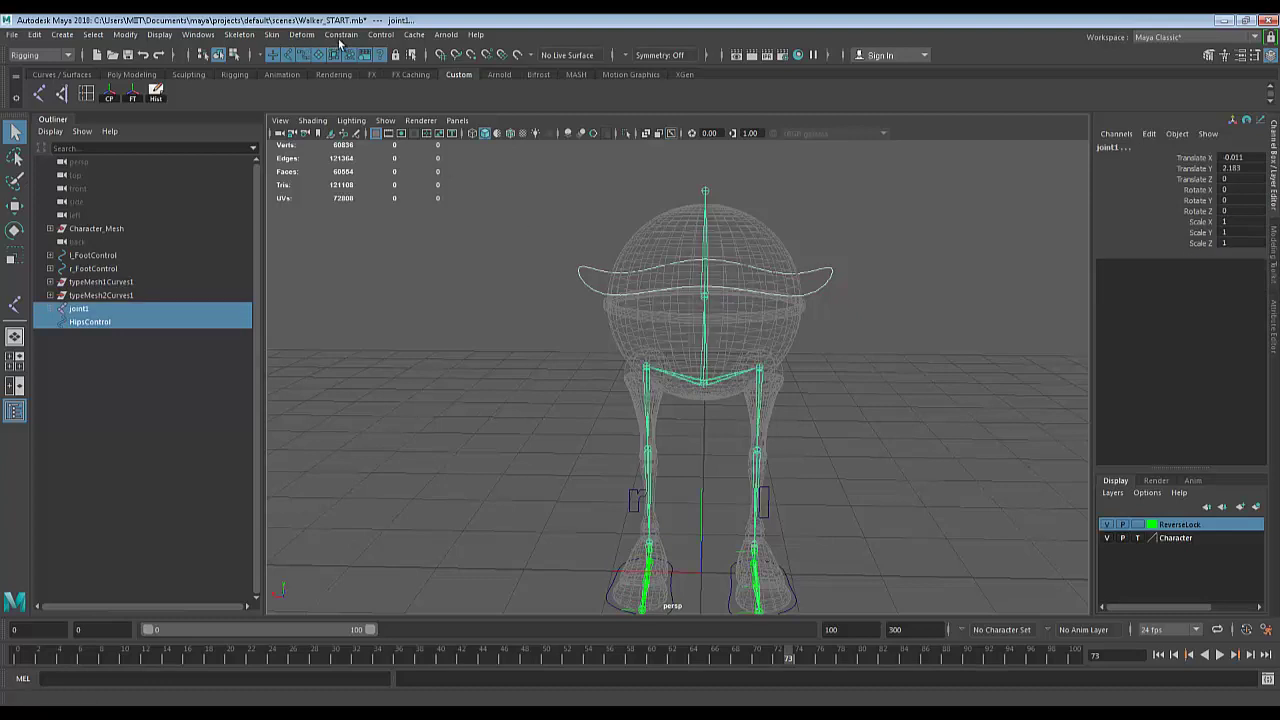
pyautogui.click(341, 36)
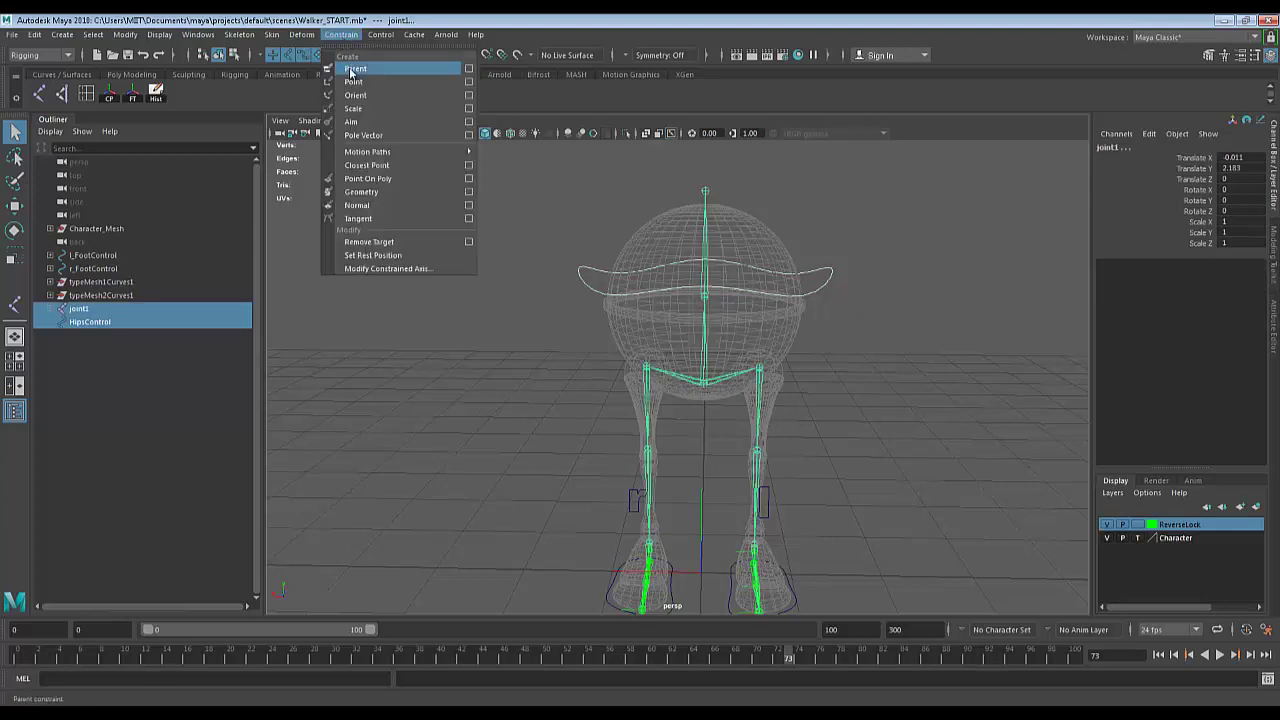
pyautogui.click(355, 69)
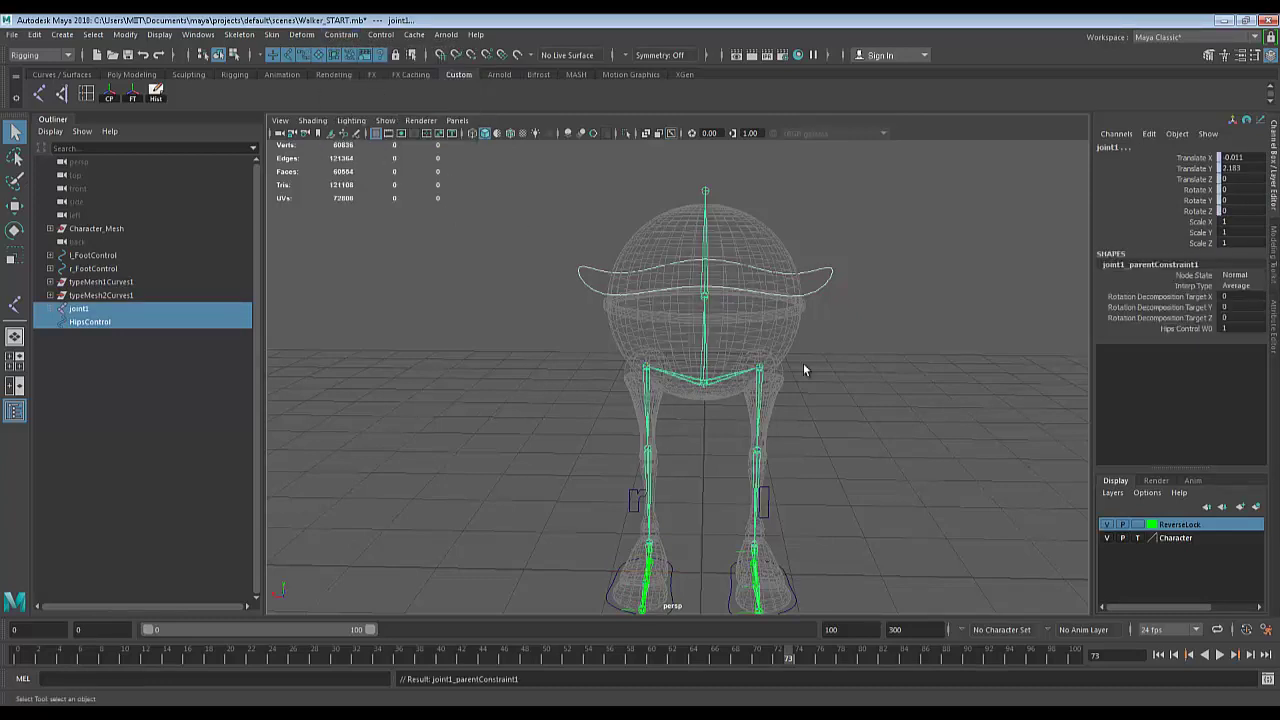
# Test the HipsControl curve by rotating and moving it in the viewport, and undo the test transformations.
pyautogui.click(883, 339)
pyautogui.click(824, 278)
pyautogui.press('e')
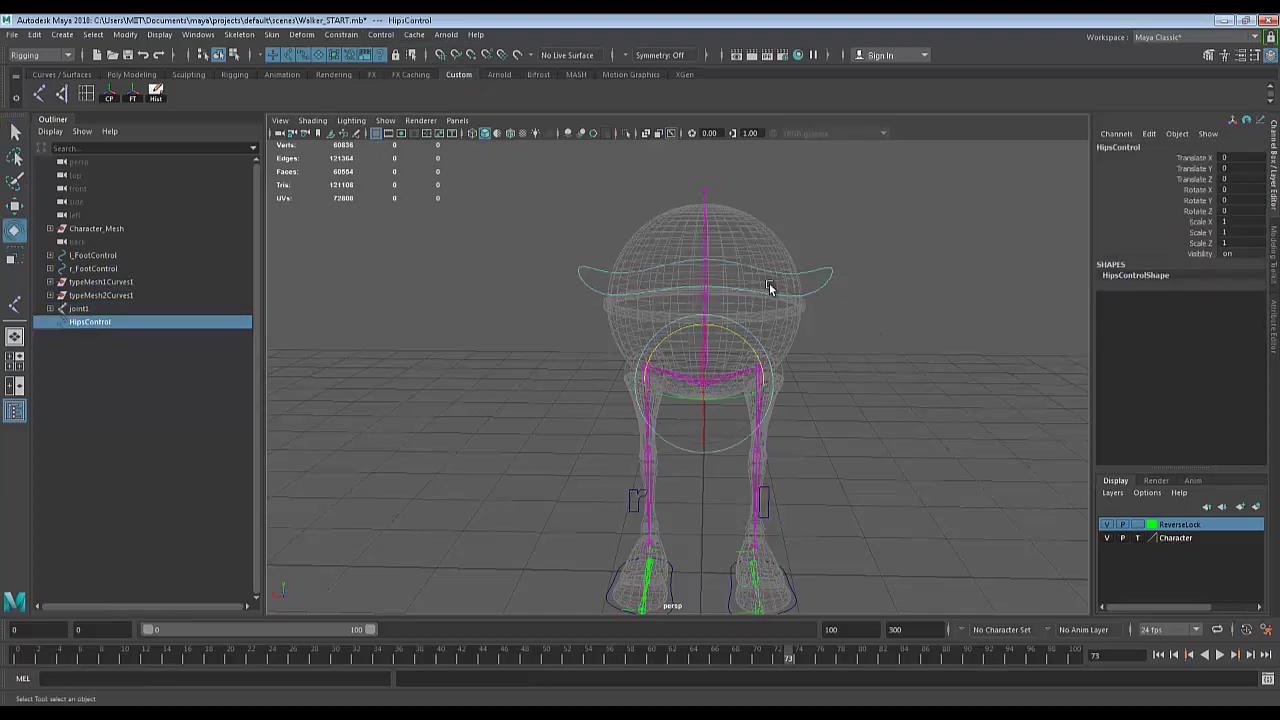
pyautogui.moveTo(737, 346); pyautogui.dragTo(883, 437)
pyautogui.hotkey('ctrl', 'z')
pyautogui.press('w')
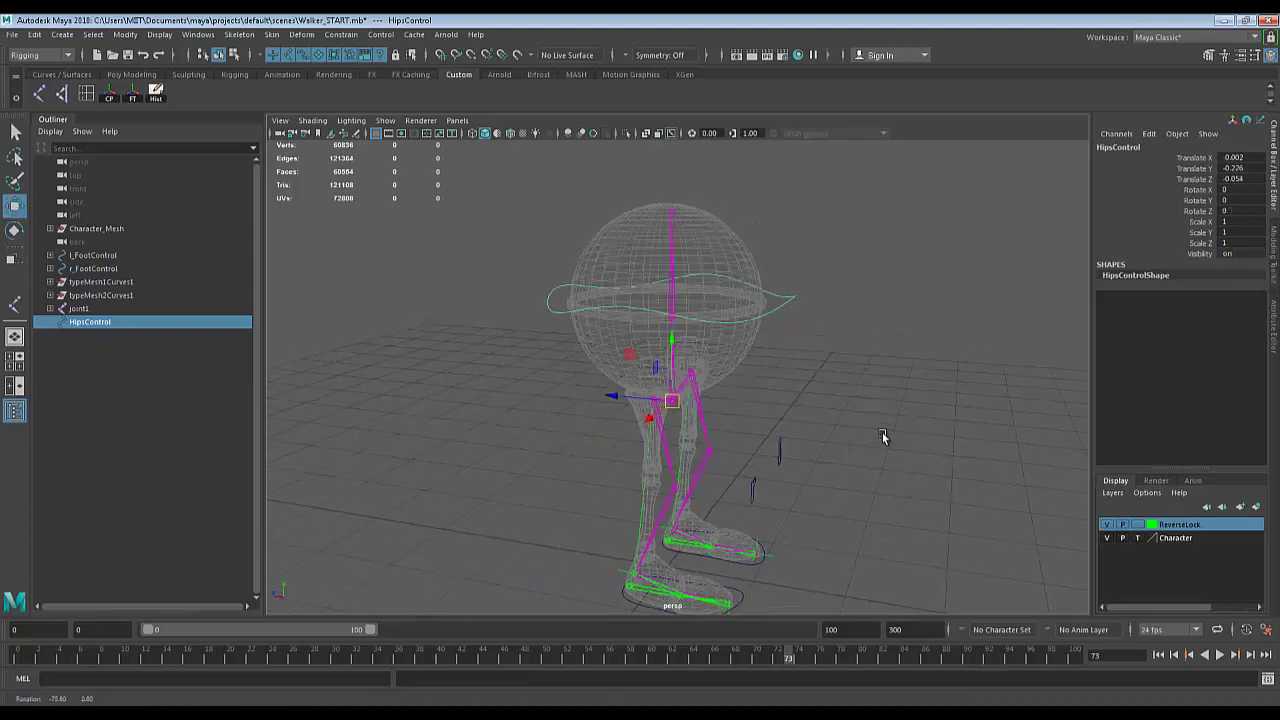
pyautogui.moveTo(670, 400)
pyautogui.mouseDown()
pyautogui.moveTo(674, 423)
pyautogui.moveTo(676, 393)
pyautogui.mouseUp()
pyautogui.press('e')
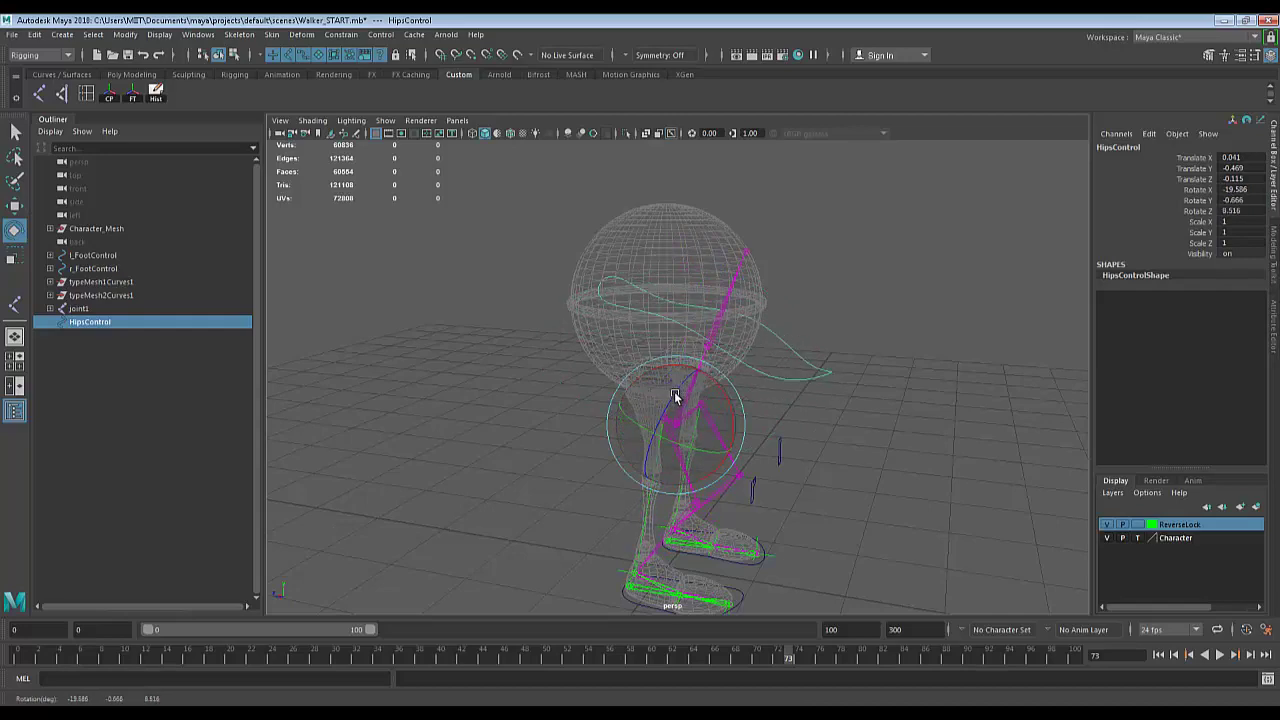
pyautogui.hotkey('ctrl', 'z')
pyautogui.hotkey('ctrl', 'z')
pyautogui.scroll(-5, 873, 370)
pyautogui.hotkey('ctrl', 'z')
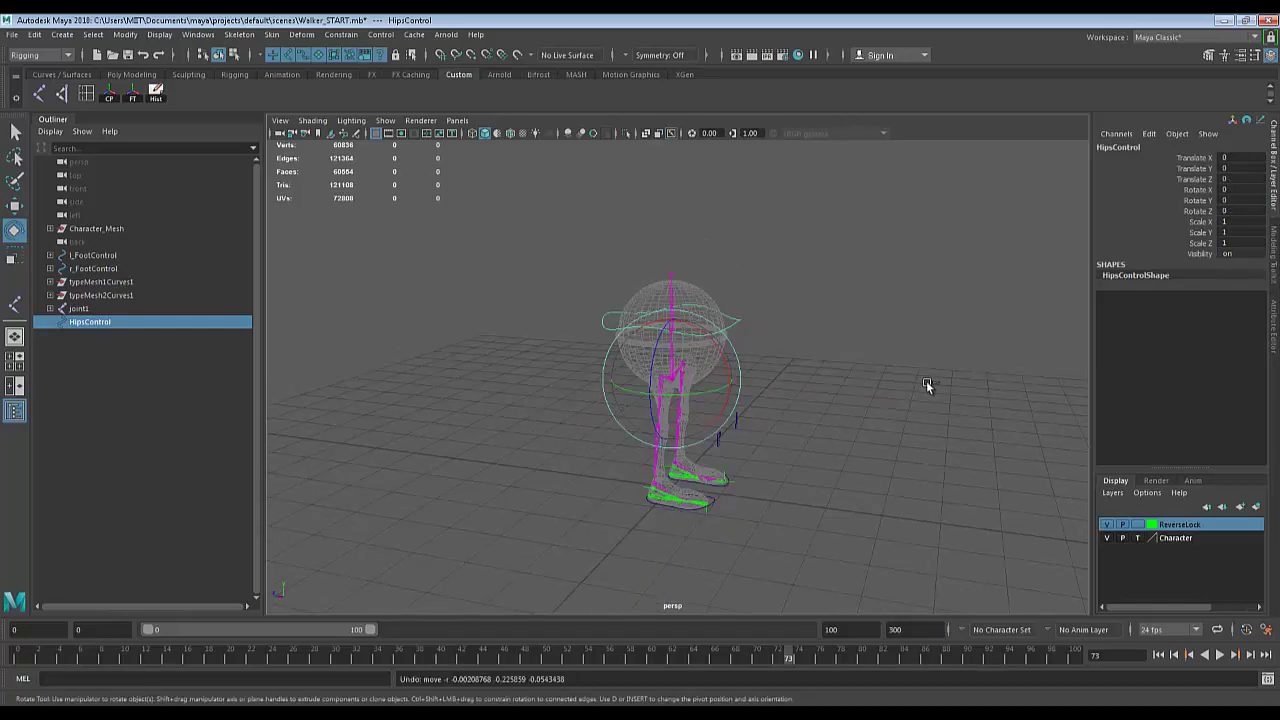
# Create a NURBS circle on the ground around the feet and scale it uniformly to about 2.023.
pyautogui.keyDown('alt'); pyautogui.moveTo(926, 381); pyautogui.dragTo(878, 402); pyautogui.keyUp('alt')
pyautogui.scroll(5, 879, 369)
pyautogui.scroll(-4, 893, 380)
pyautogui.keyDown('alt'); pyautogui.moveTo(774, 340); pyautogui.dragTo(877, 380); pyautogui.keyUp('alt')
pyautogui.press('q')
pyautogui.keyDown('alt'); pyautogui.moveTo(769, 495); pyautogui.dragTo(516, 430); pyautogui.keyUp('alt')
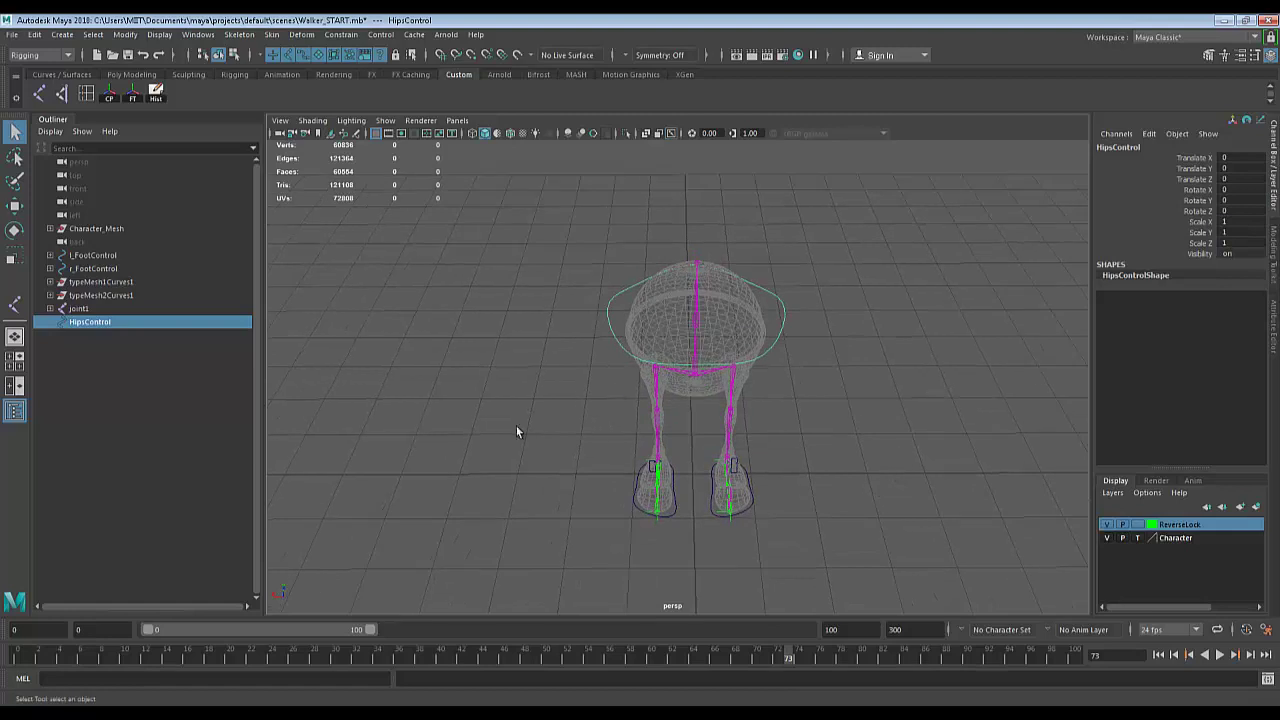
pyautogui.click(63, 35)
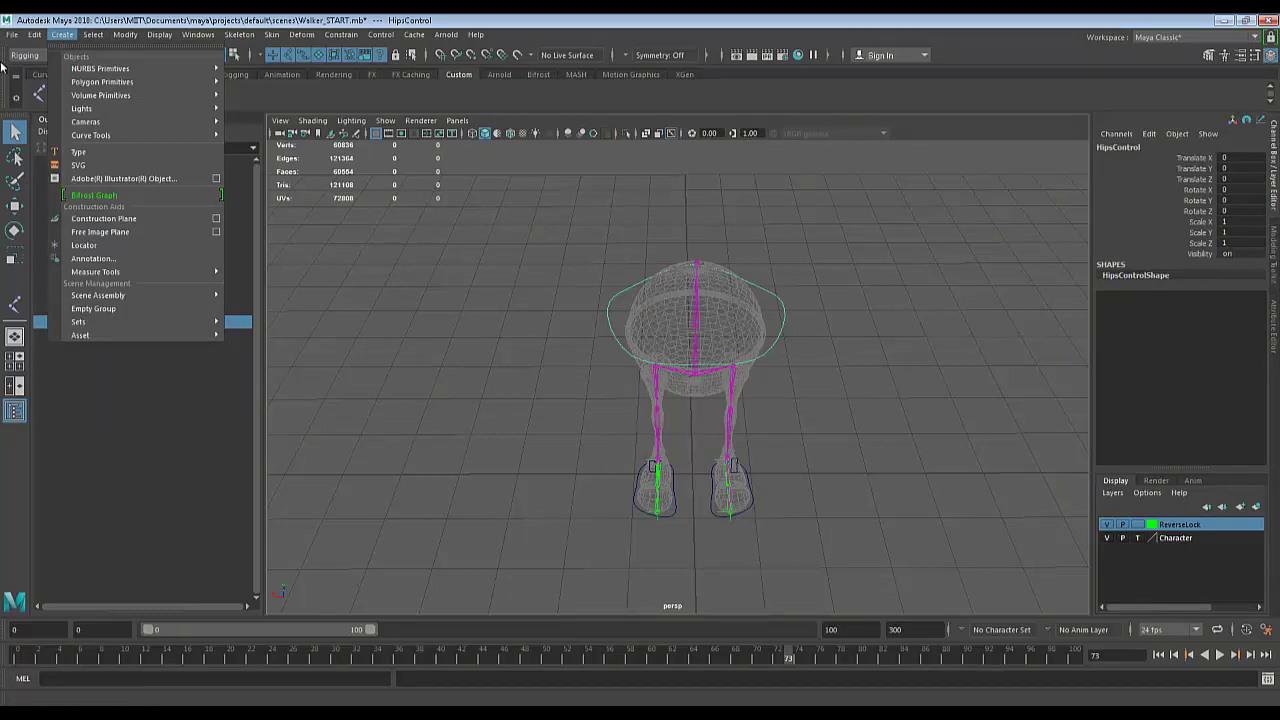
pyautogui.moveTo(88, 34)
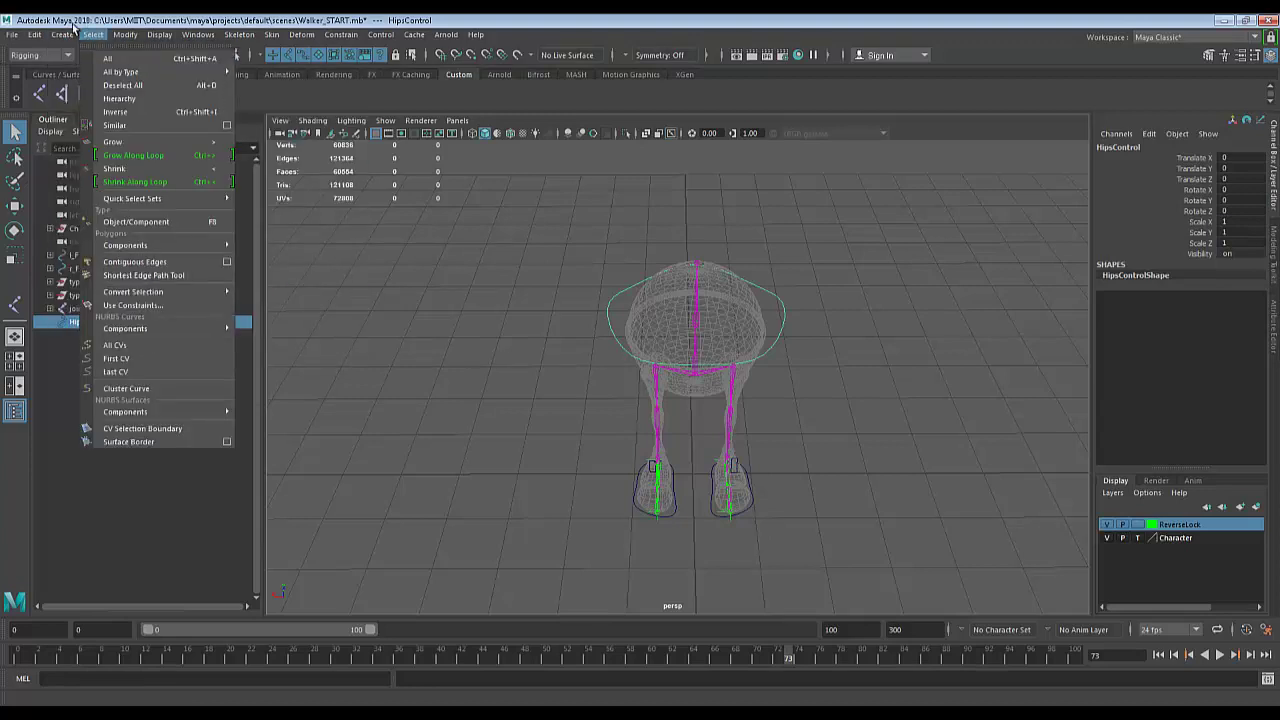
pyautogui.moveTo(86, 82)
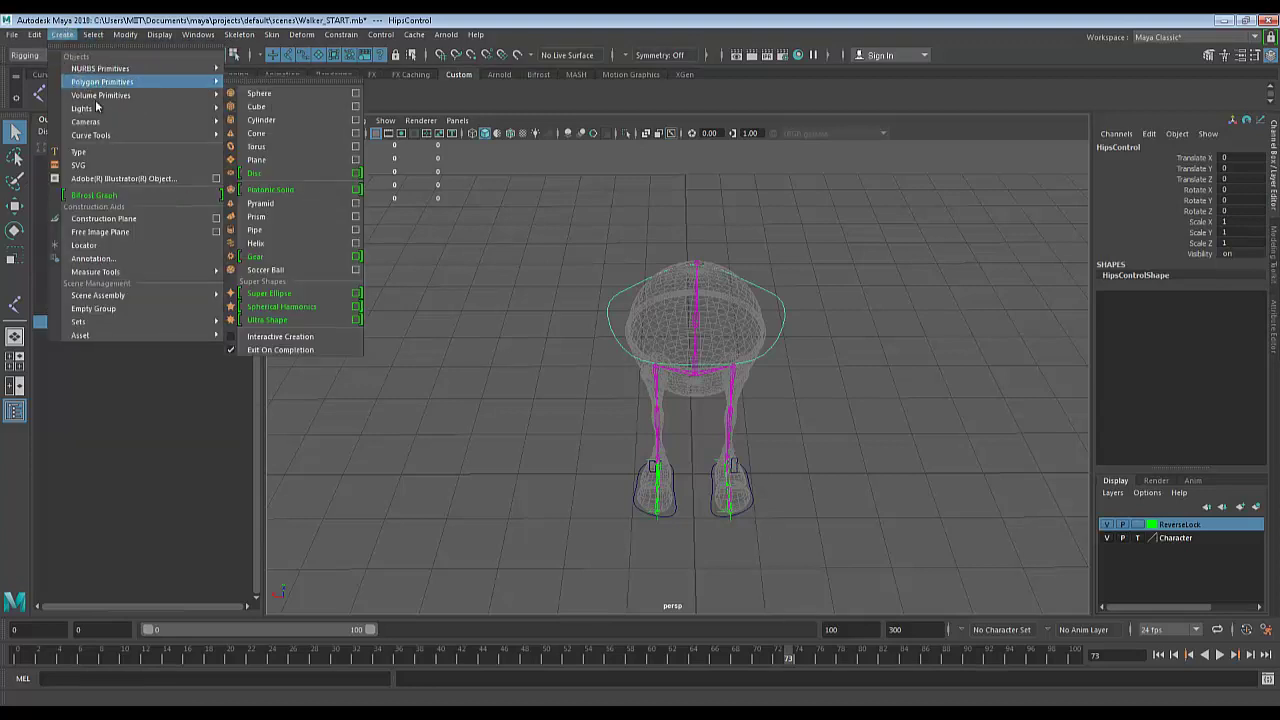
pyautogui.moveTo(121, 68)
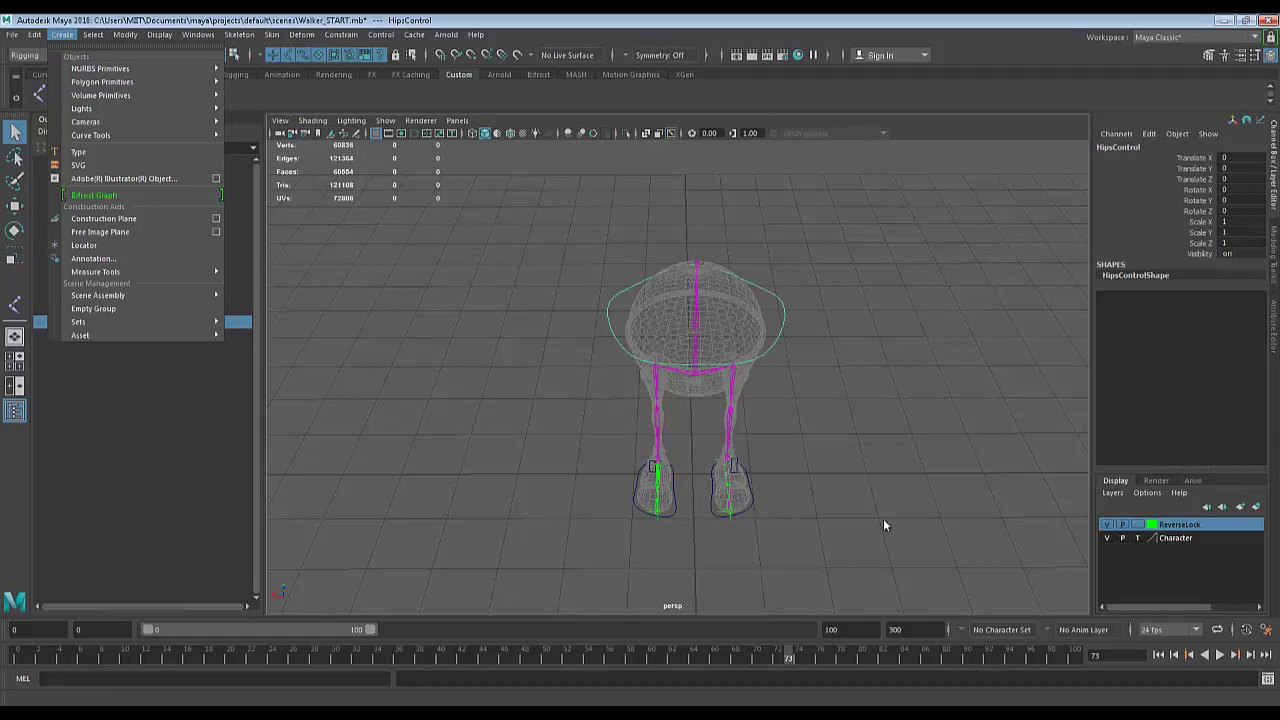
pyautogui.moveTo(167, 138)
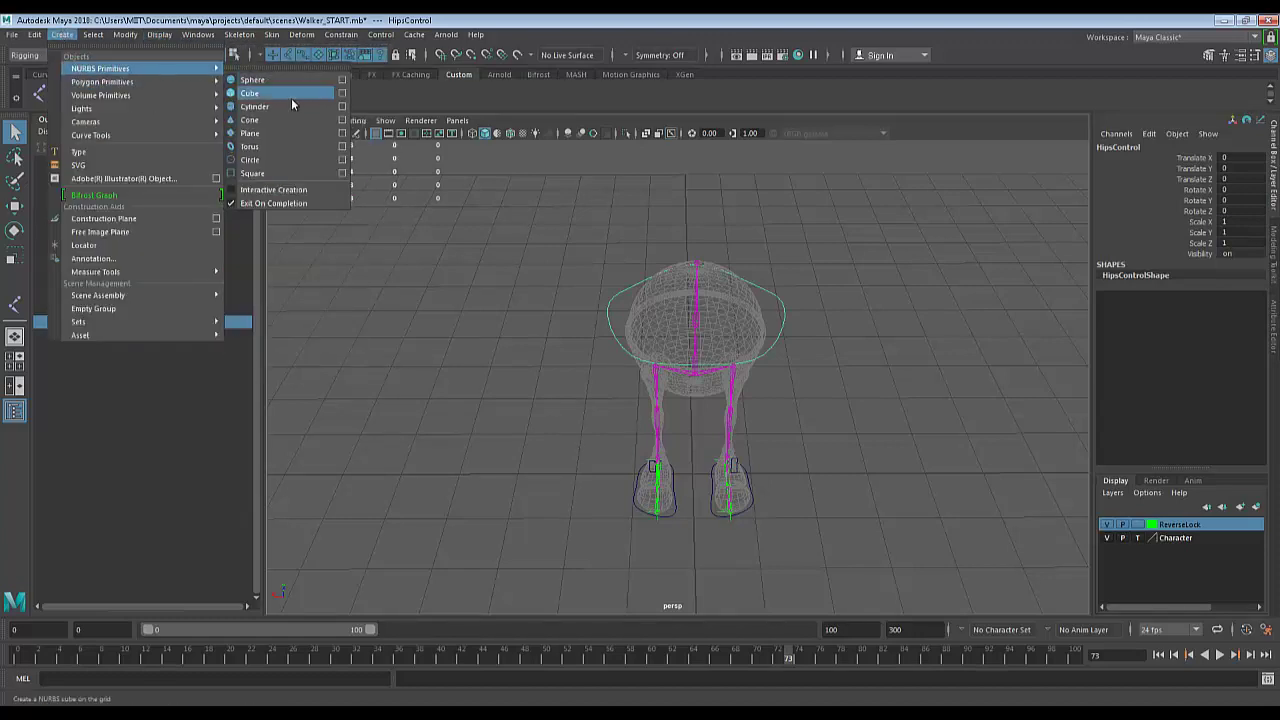
pyautogui.click(269, 159)
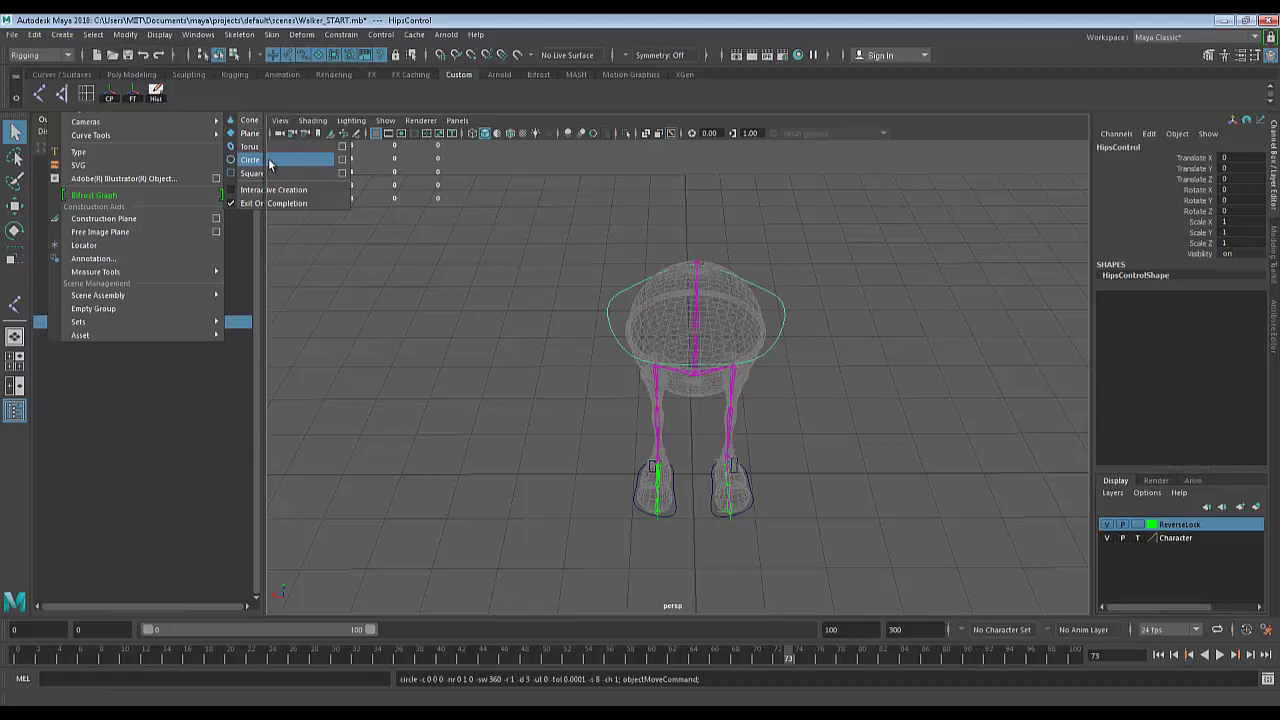
pyautogui.press('r')
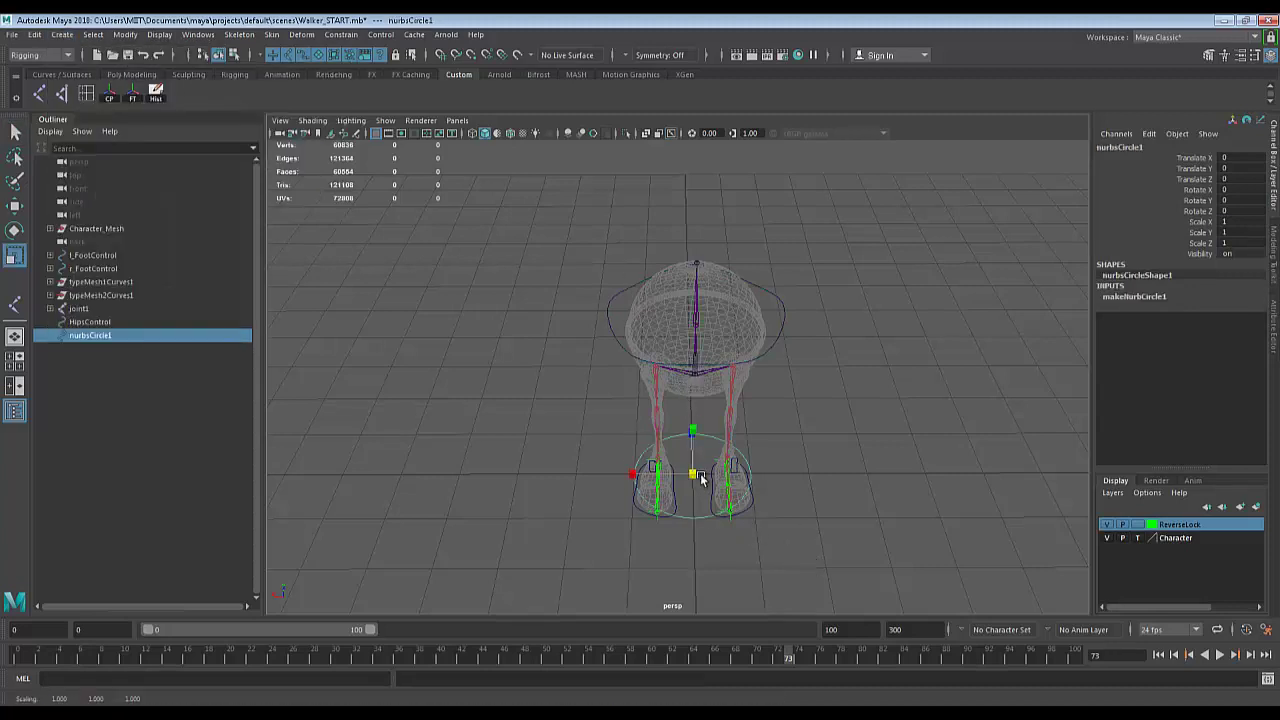
pyautogui.moveTo(692, 473); pyautogui.dragTo(990, 446)
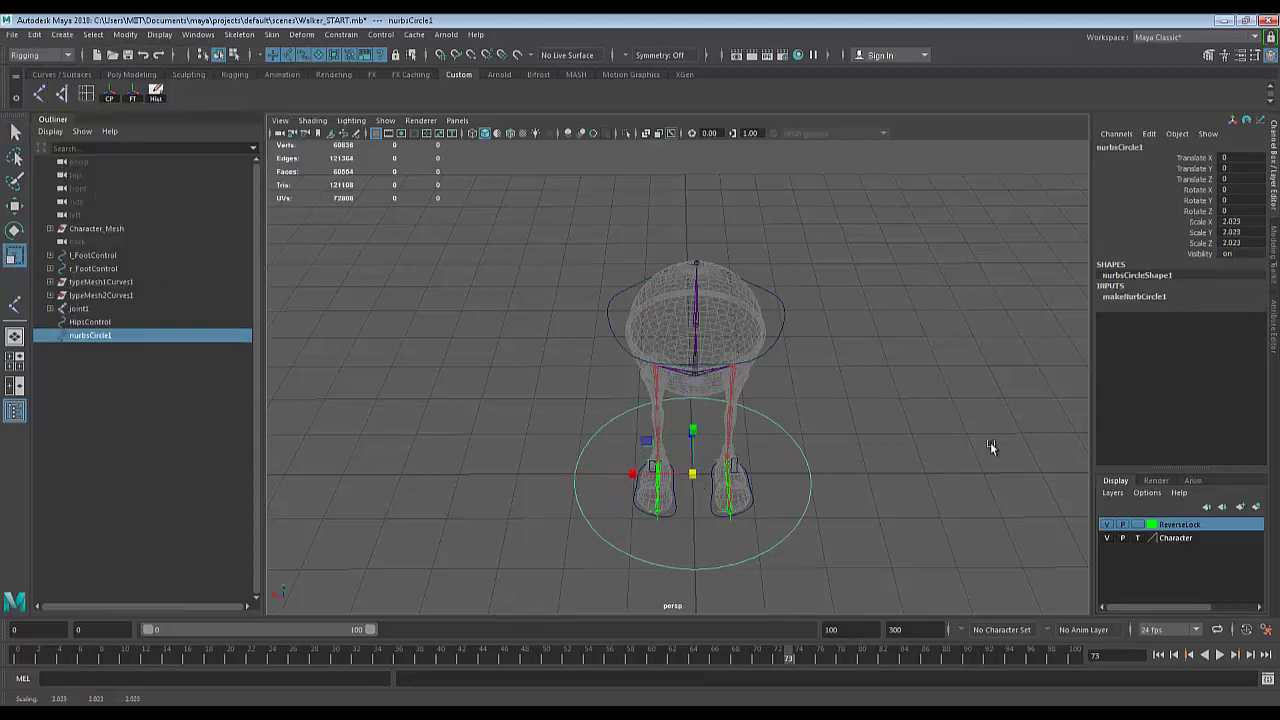
# Set the number of sections of the new circle around the feet to 14.
pyautogui.click(1128, 296)
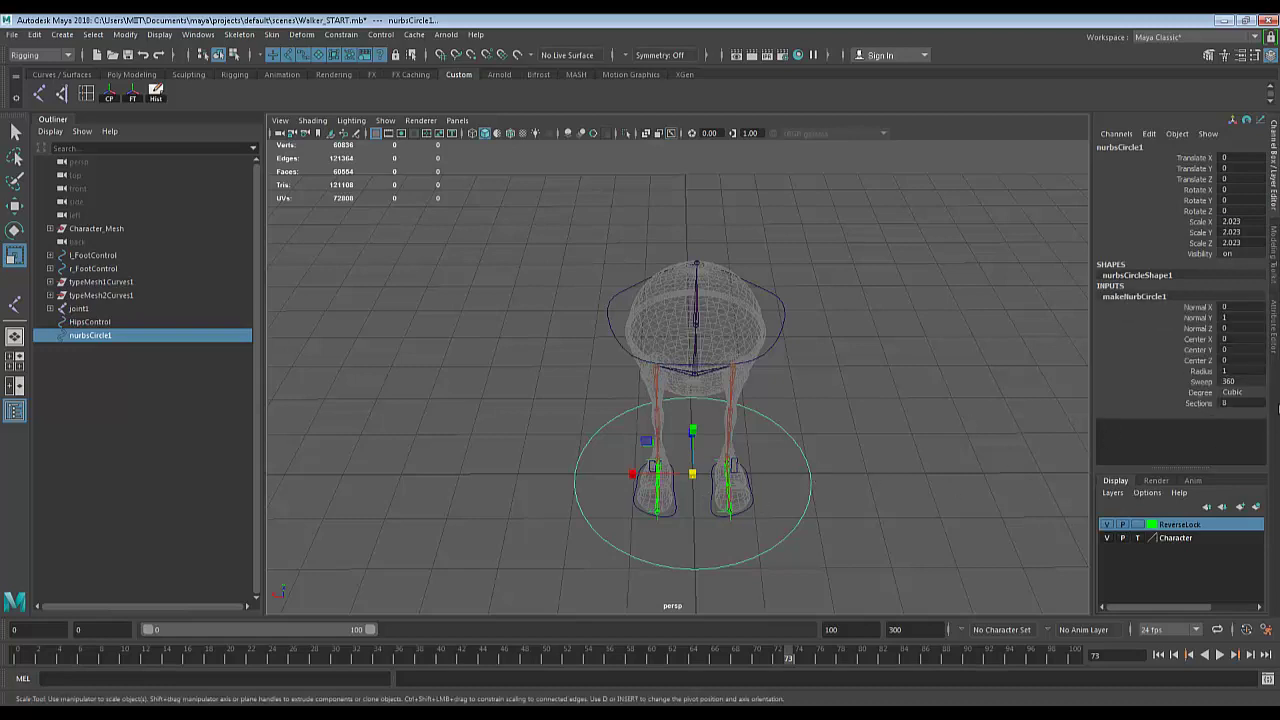
pyautogui.moveTo(808, 475); pyautogui.dragTo(760, 381, button='right')
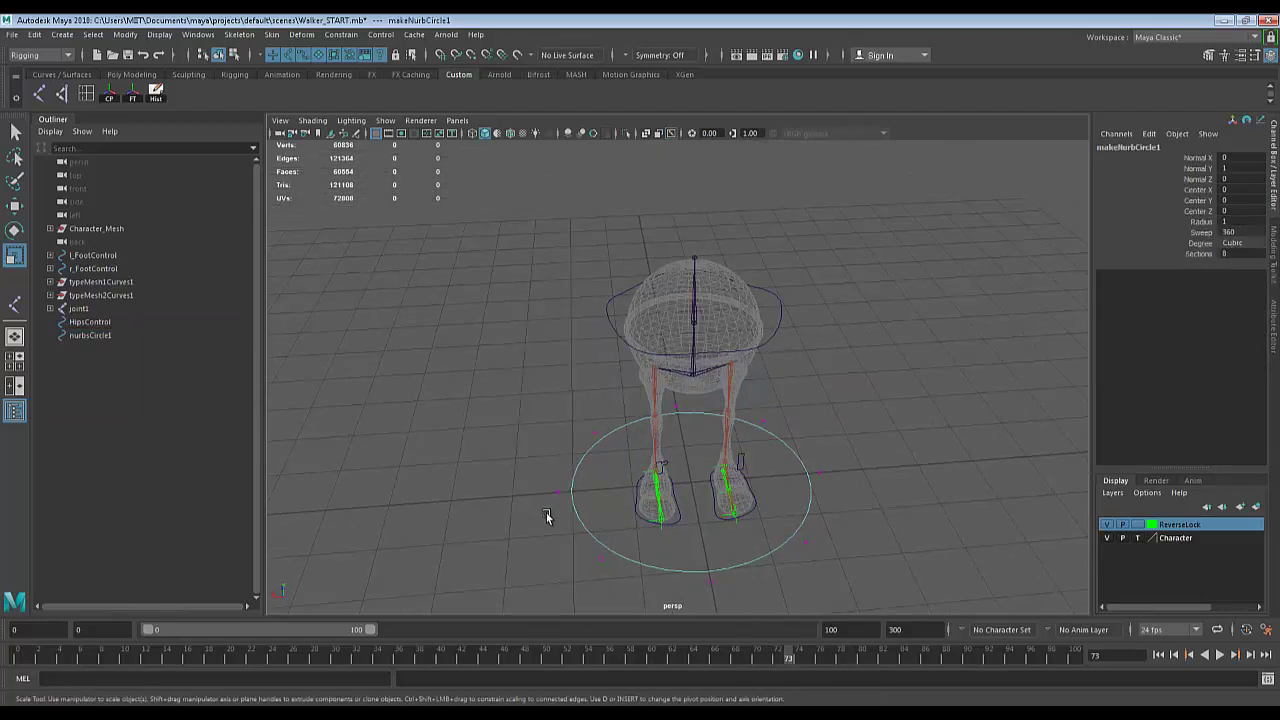
pyautogui.moveTo(783, 447); pyautogui.dragTo(845, 372, button='right')
pyautogui.click(1228, 402)
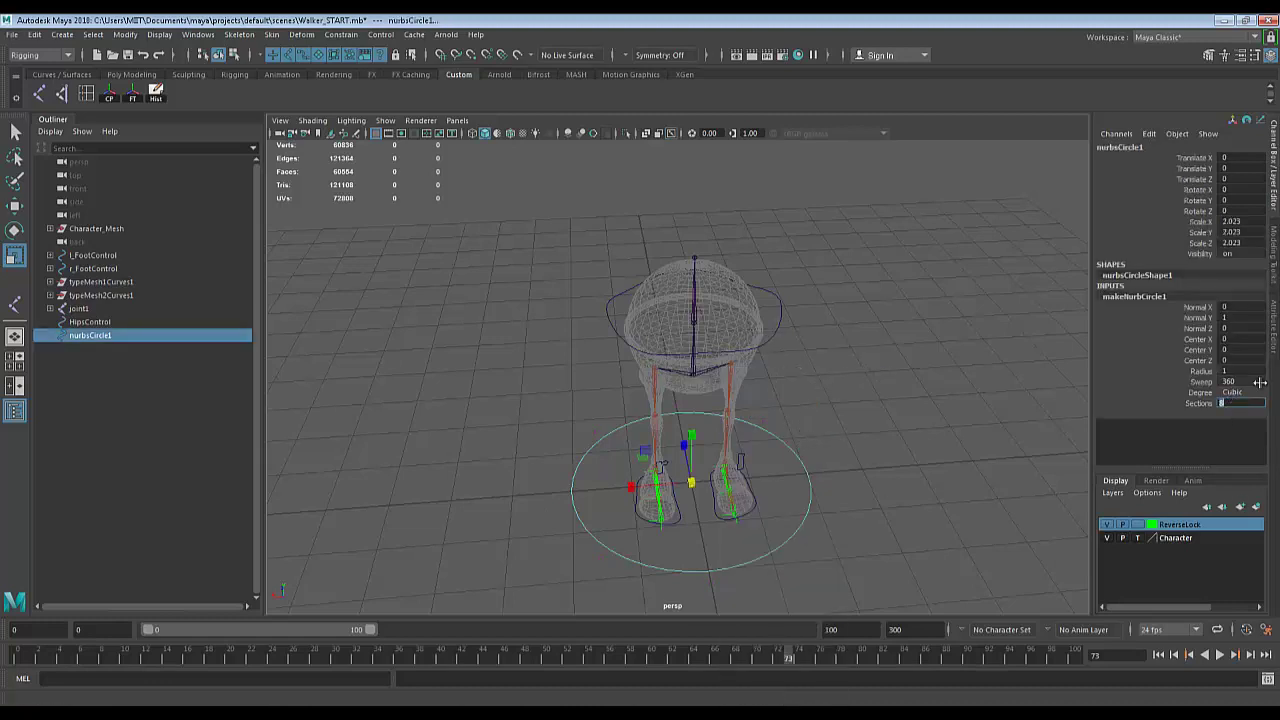
pyautogui.write('14')
pyautogui.press('Return')
# Select every other control vertex of the ground circle and scale them inward to form a wavy outline.
pyautogui.moveTo(786, 385); pyautogui.dragTo(730, 376, button='right')
pyautogui.keyDown('alt'); pyautogui.moveTo(859, 418); pyautogui.dragTo(683, 519); pyautogui.keyUp('alt')
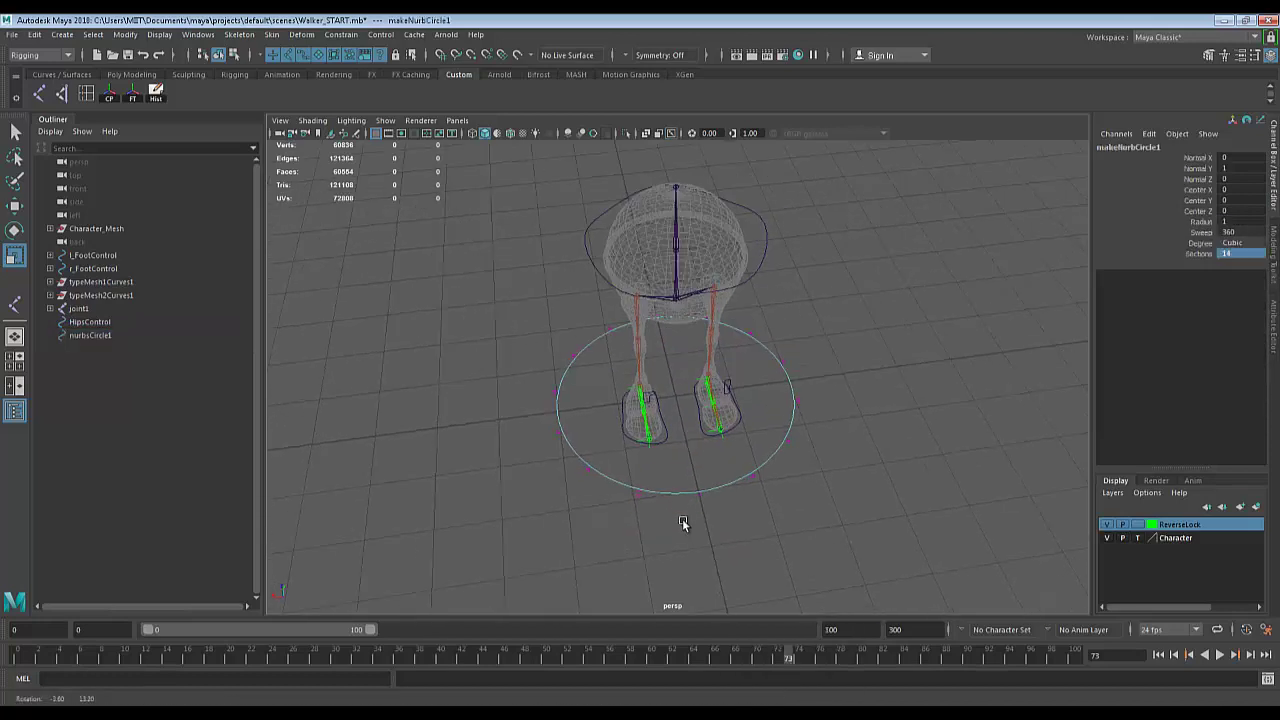
pyautogui.click(633, 491)
pyautogui.press('q')
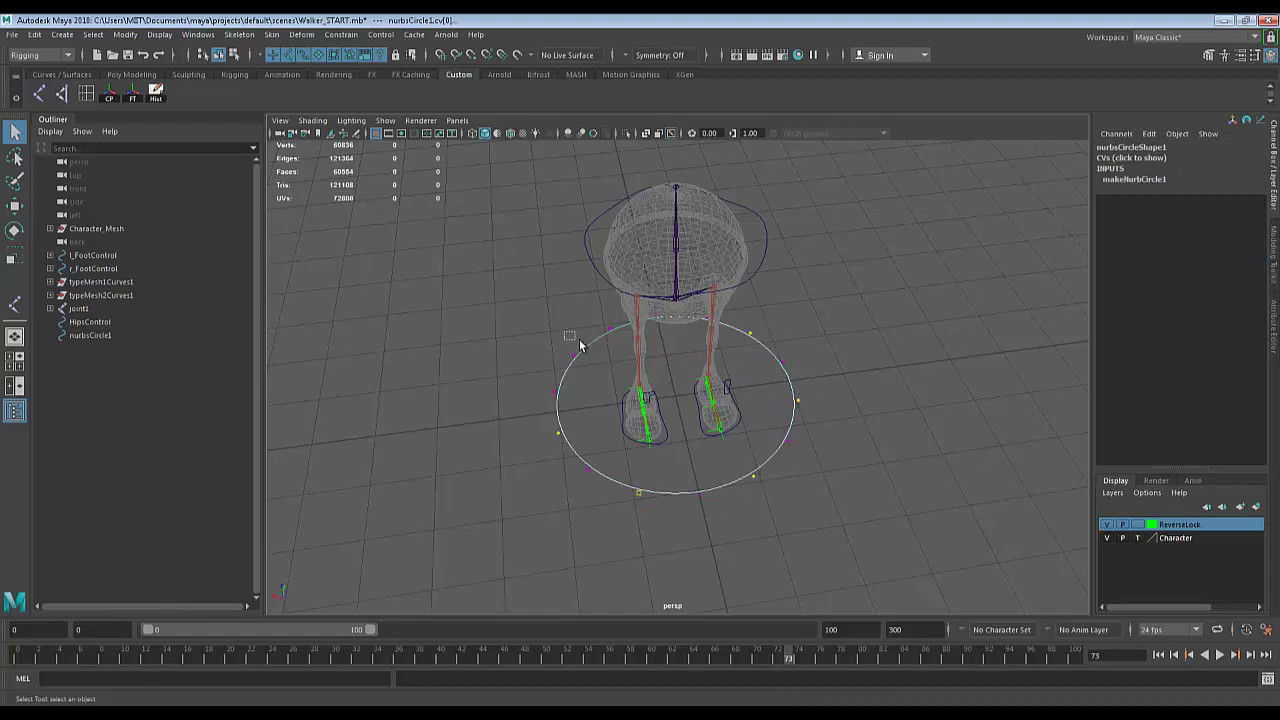
pyautogui.moveTo(564, 331); pyautogui.dragTo(588, 362)
pyautogui.keyDown('alt'); pyautogui.moveTo(606, 459); pyautogui.dragTo(702, 454); pyautogui.keyUp('alt')
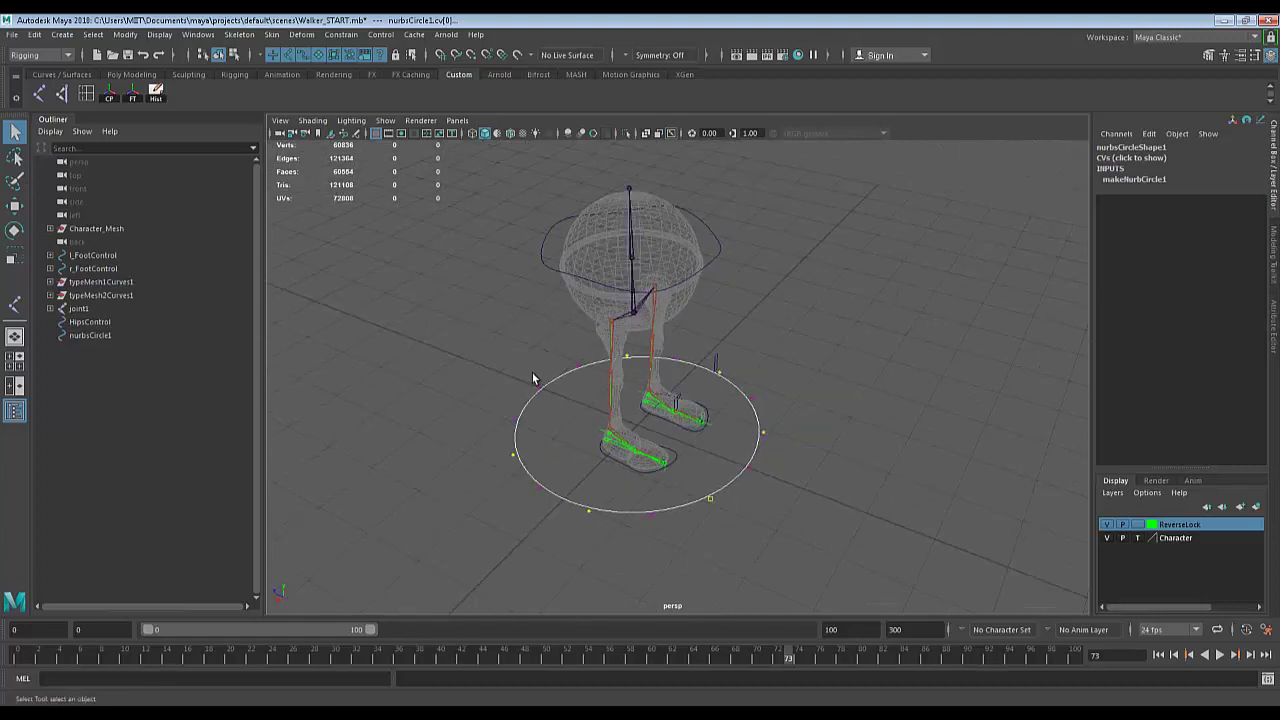
pyautogui.press('r')
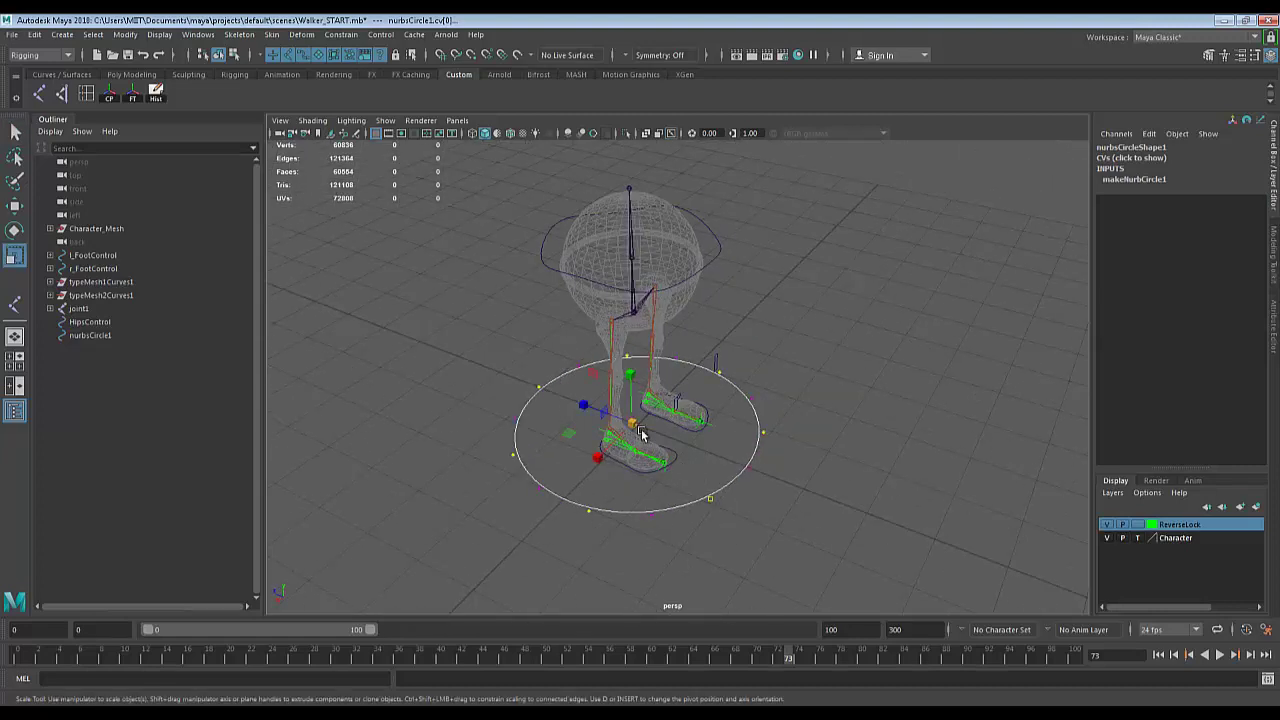
pyautogui.moveTo(631, 424); pyautogui.dragTo(568, 428)
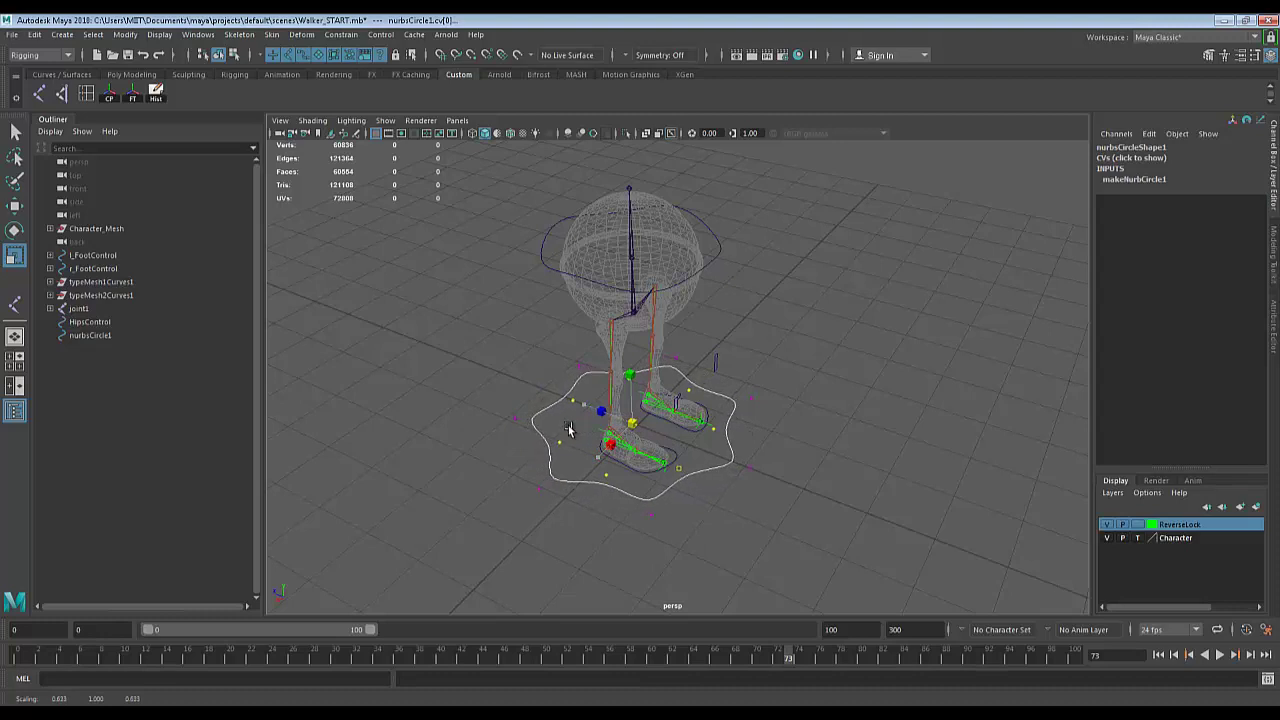
pyautogui.keyDown('alt'); pyautogui.moveTo(837, 500); pyautogui.dragTo(799, 511); pyautogui.keyUp('alt')
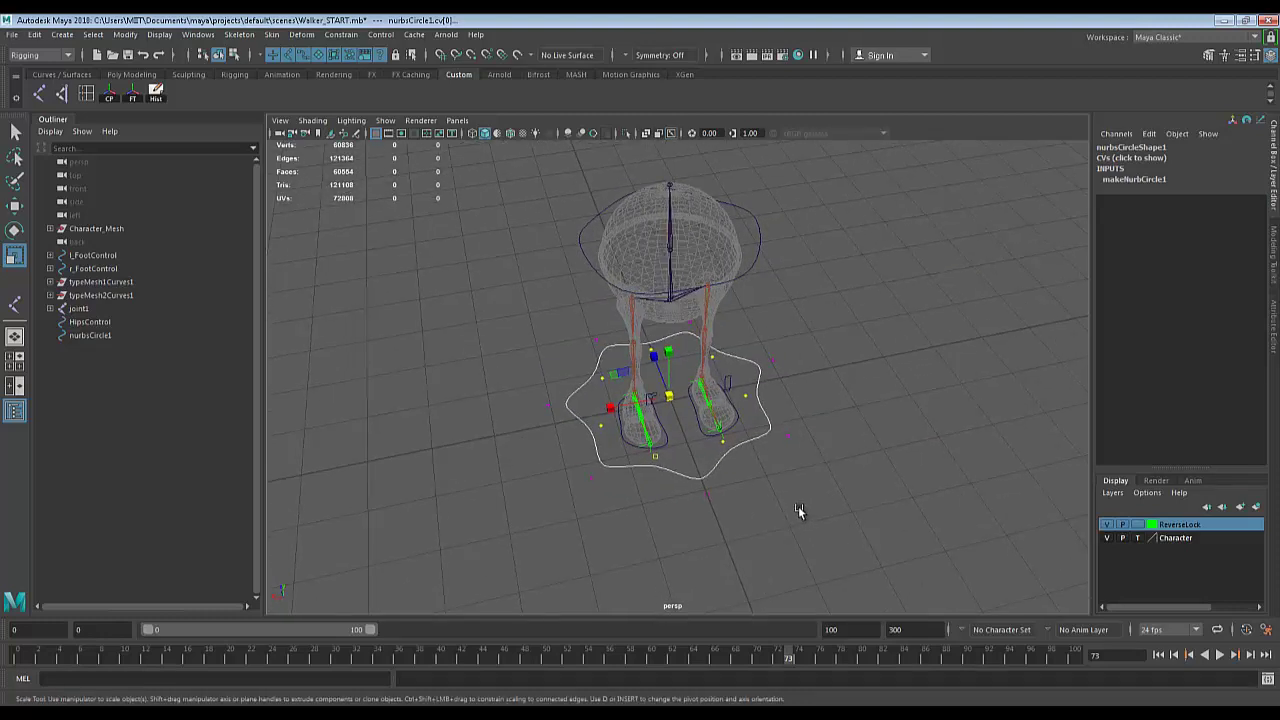
pyautogui.moveTo(667, 394); pyautogui.dragTo(710, 392)
pyautogui.press('q')
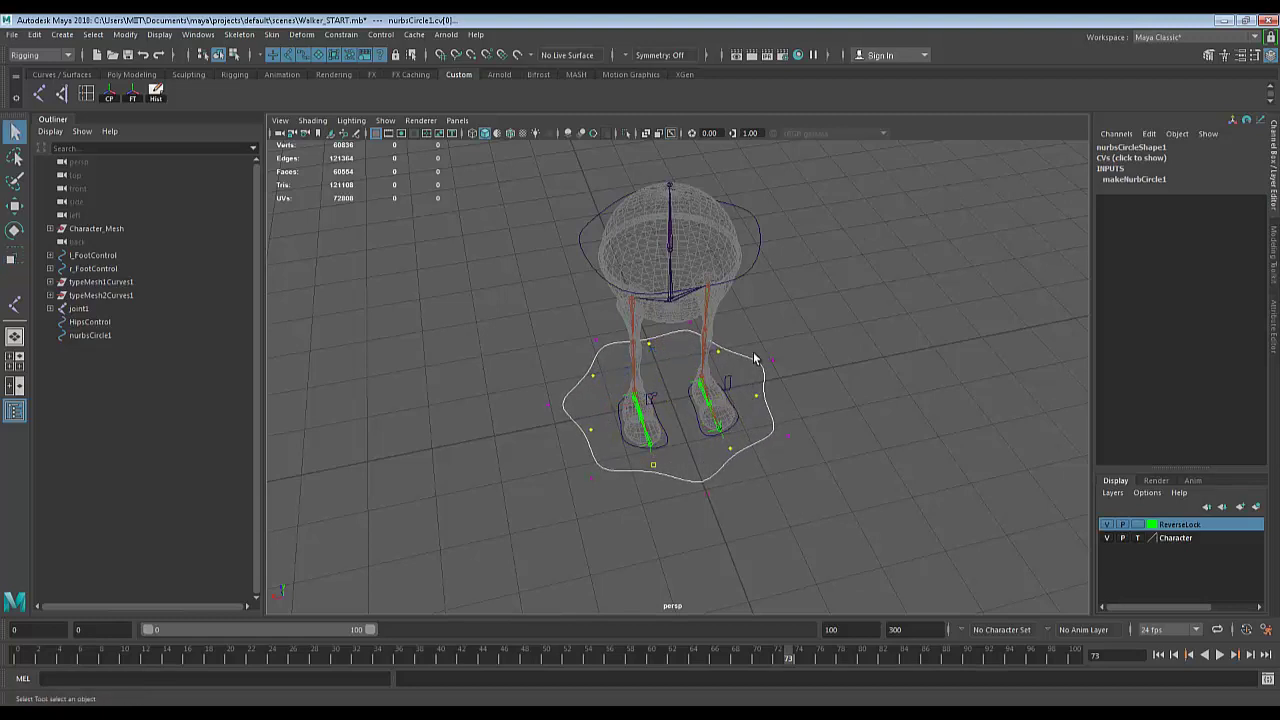
# Return to object mode on the wavy ground curve and scale it uniformly to about 2.158.
pyautogui.moveTo(755, 360); pyautogui.dragTo(826, 344, button='right')
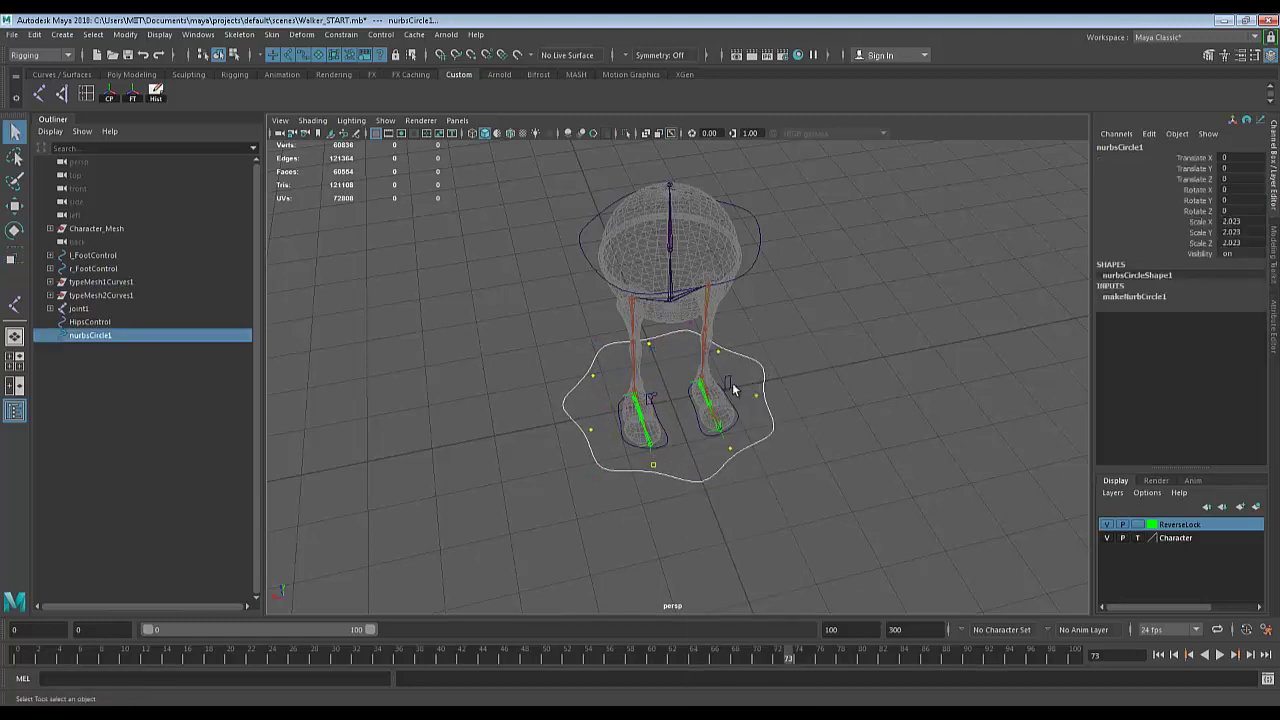
pyautogui.press('r')
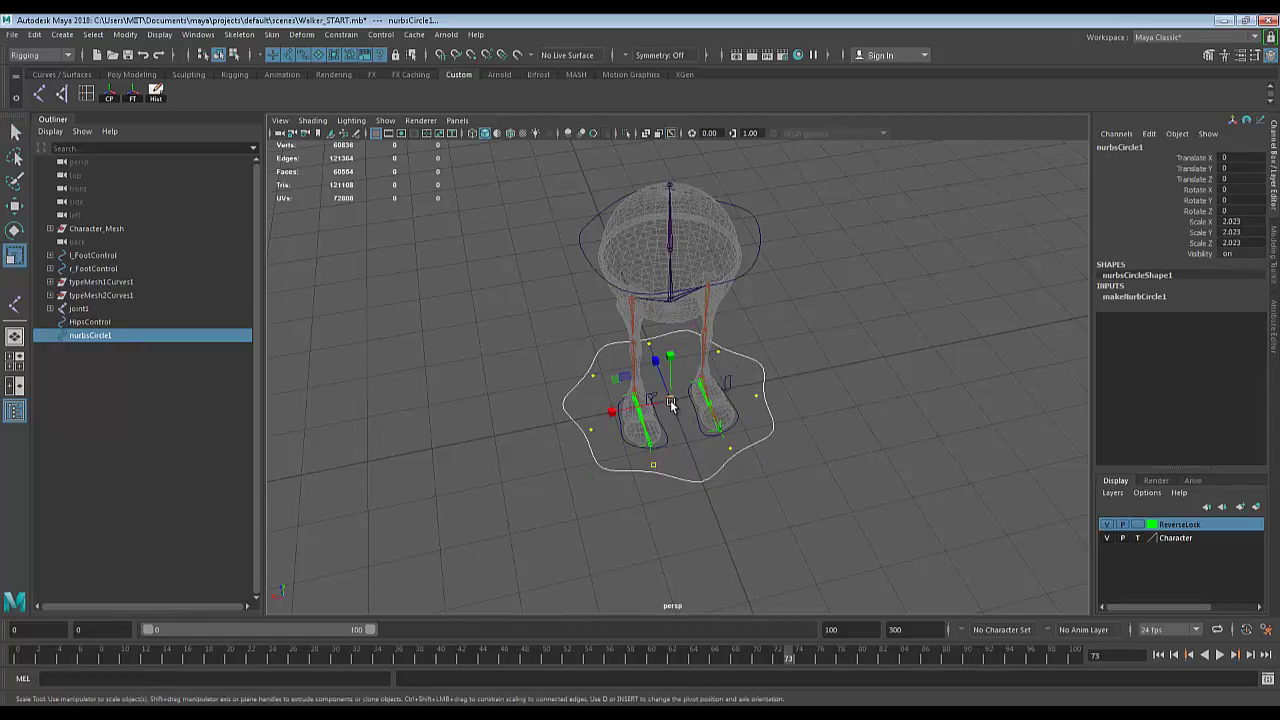
pyautogui.moveTo(671, 402); pyautogui.dragTo(685, 404)
pyautogui.click(863, 375)
pyautogui.keyDown('alt'); pyautogui.moveTo(890, 438); pyautogui.dragTo(784, 439); pyautogui.keyUp('alt')
pyautogui.click(784, 439)
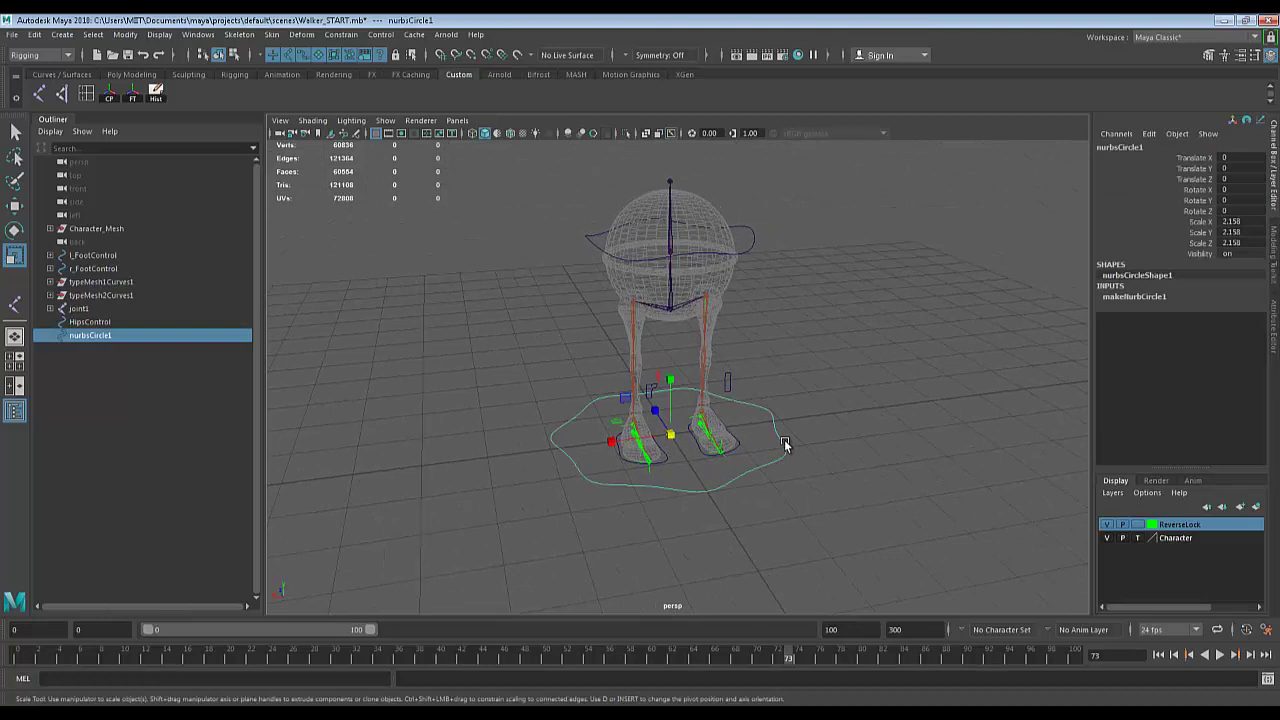
# Rename the wavy ground curve as GlobalControl.
pyautogui.doubleClick(1120, 147)
pyautogui.write('c')
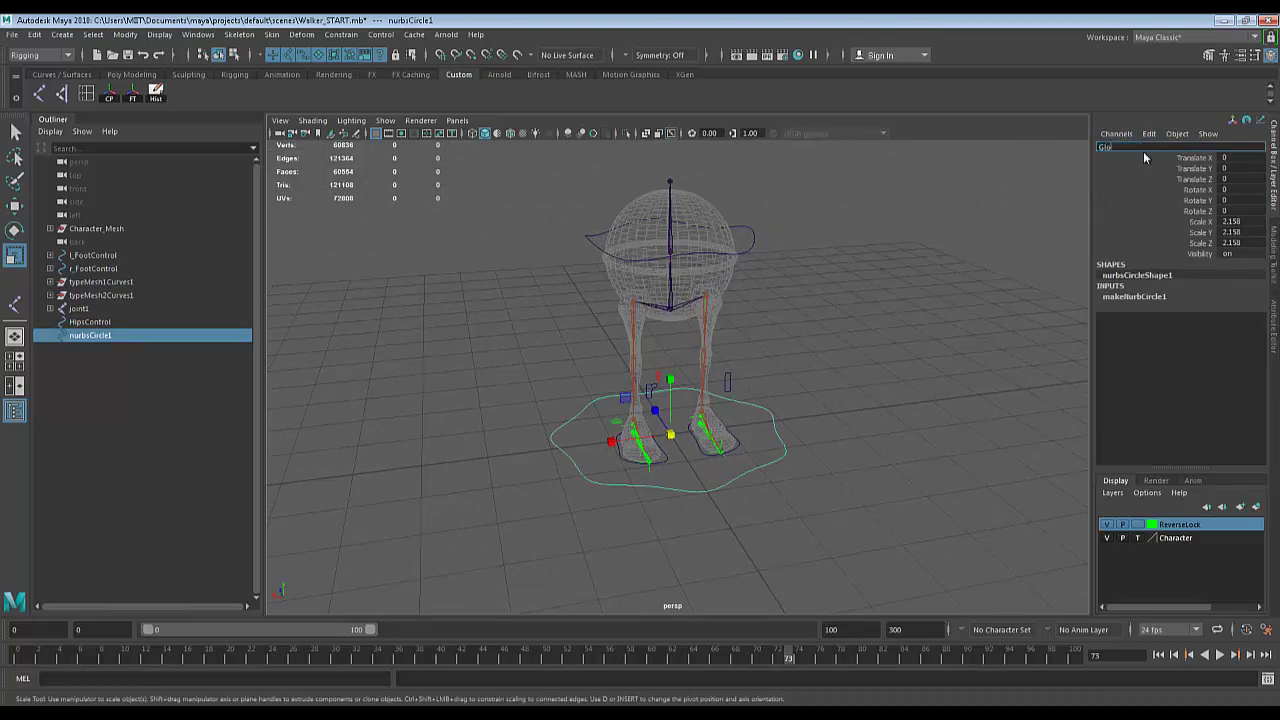
pyautogui.write('lobalControl')
pyautogui.press('Return')
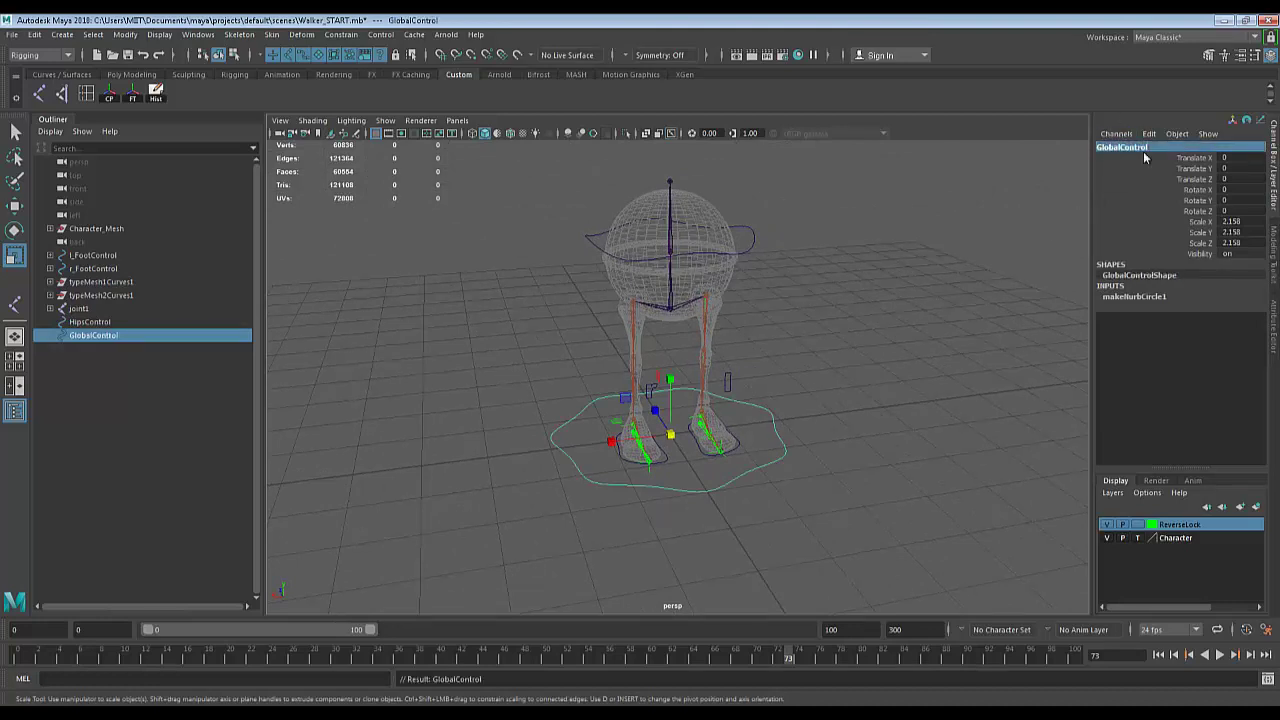
# Freeze the transformations of the GlobalControl curve and delete its construction history.
pyautogui.click(136, 96)
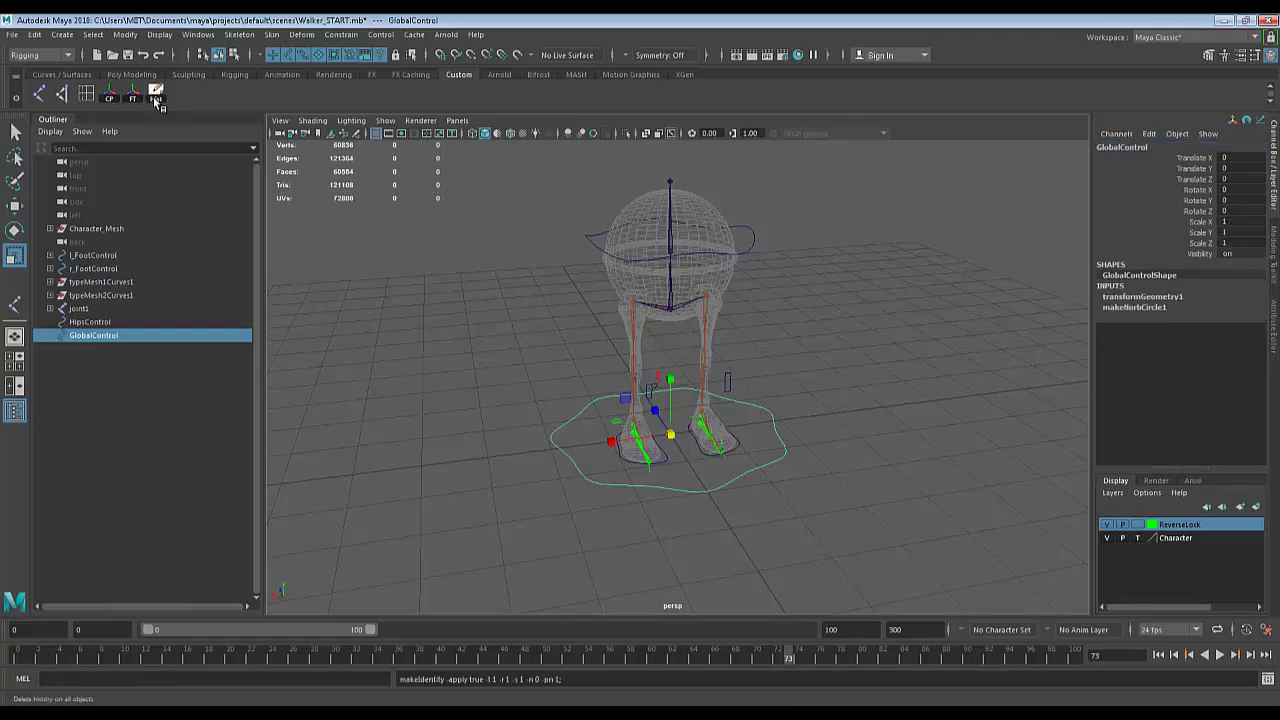
pyautogui.click(157, 94)
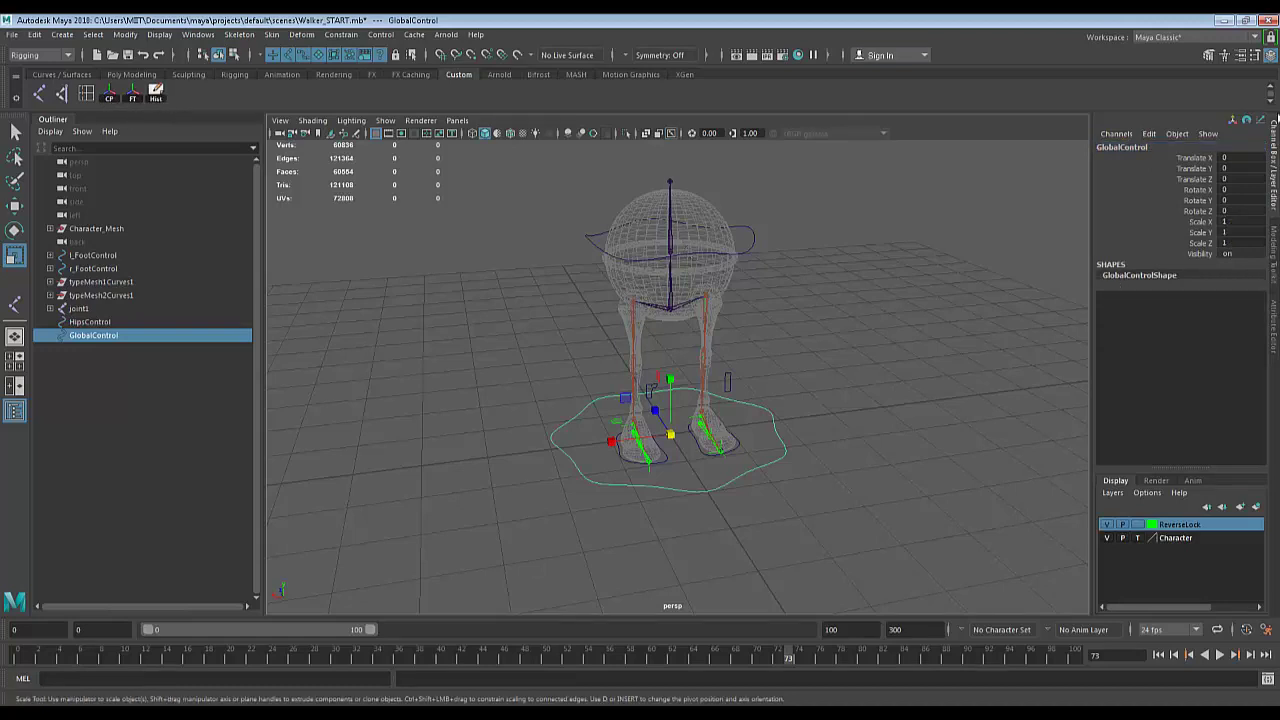
pyautogui.keyDown('alt'); pyautogui.moveTo(842, 331); pyautogui.dragTo(888, 370); pyautogui.keyUp('alt')
pyautogui.press('q')
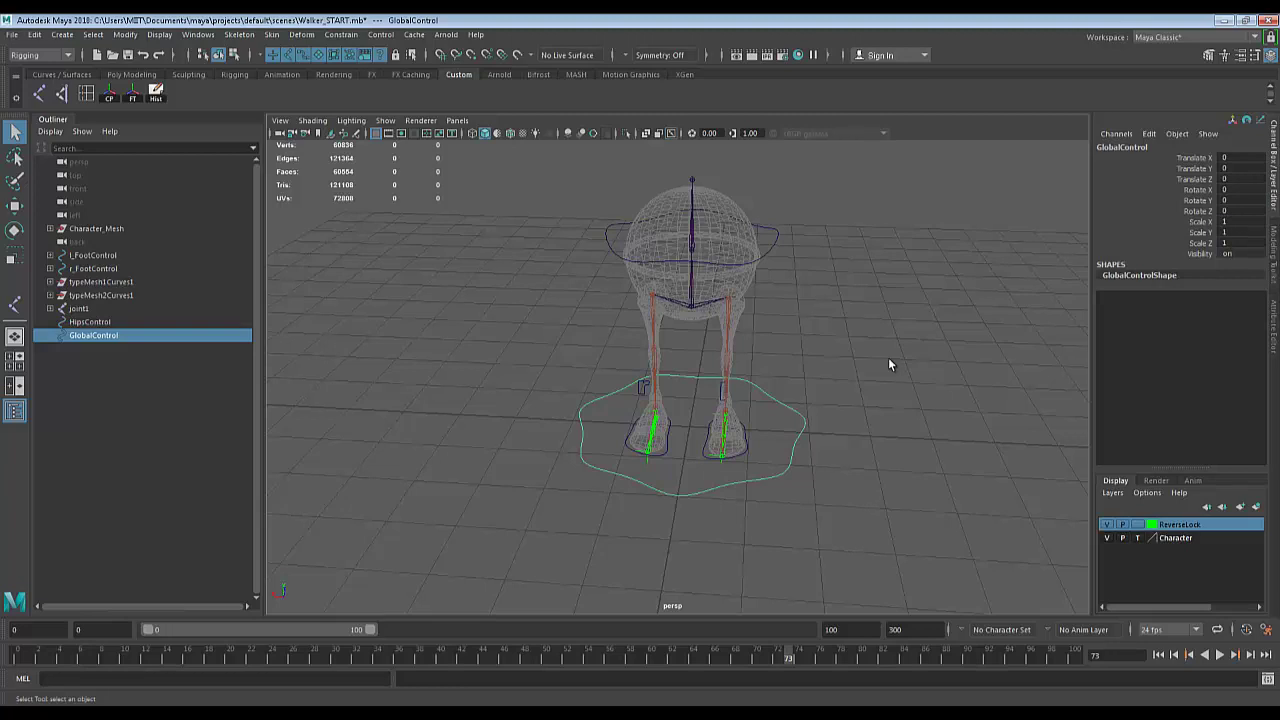
# Group the HipsControl curve, both knee controls and both foot controls together.
pyautogui.keyDown('alt'); pyautogui.moveTo(814, 386); pyautogui.dragTo(826, 378); pyautogui.keyUp('alt')
pyautogui.scroll(3, 818, 364)
pyautogui.moveTo(783, 272)
pyautogui.keyDown('alt'); pyautogui.mouseDown()
pyautogui.moveTo(806, 320)
pyautogui.moveTo(801, 283)
pyautogui.mouseUp(); pyautogui.keyUp('alt')
pyautogui.click(807, 276)
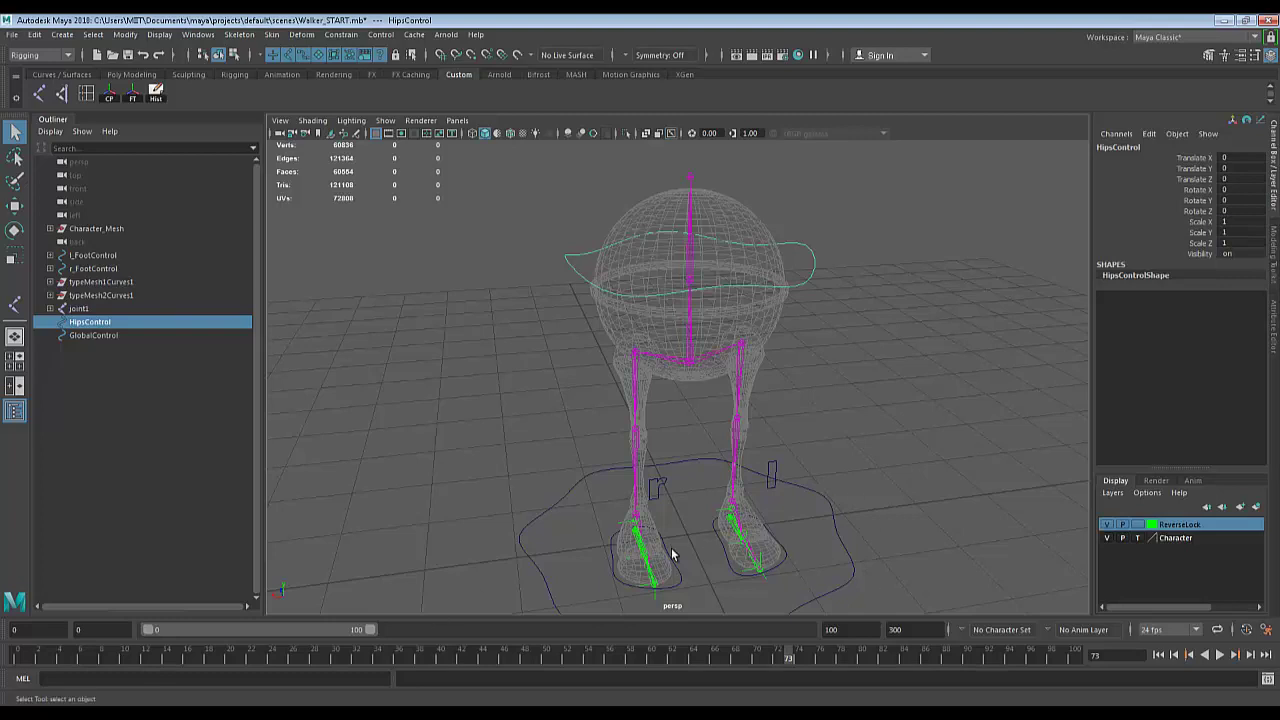
pyautogui.keyDown('alt'); pyautogui.moveTo(717, 466); pyautogui.dragTo(723, 448, button='middle'); pyautogui.keyUp('alt')
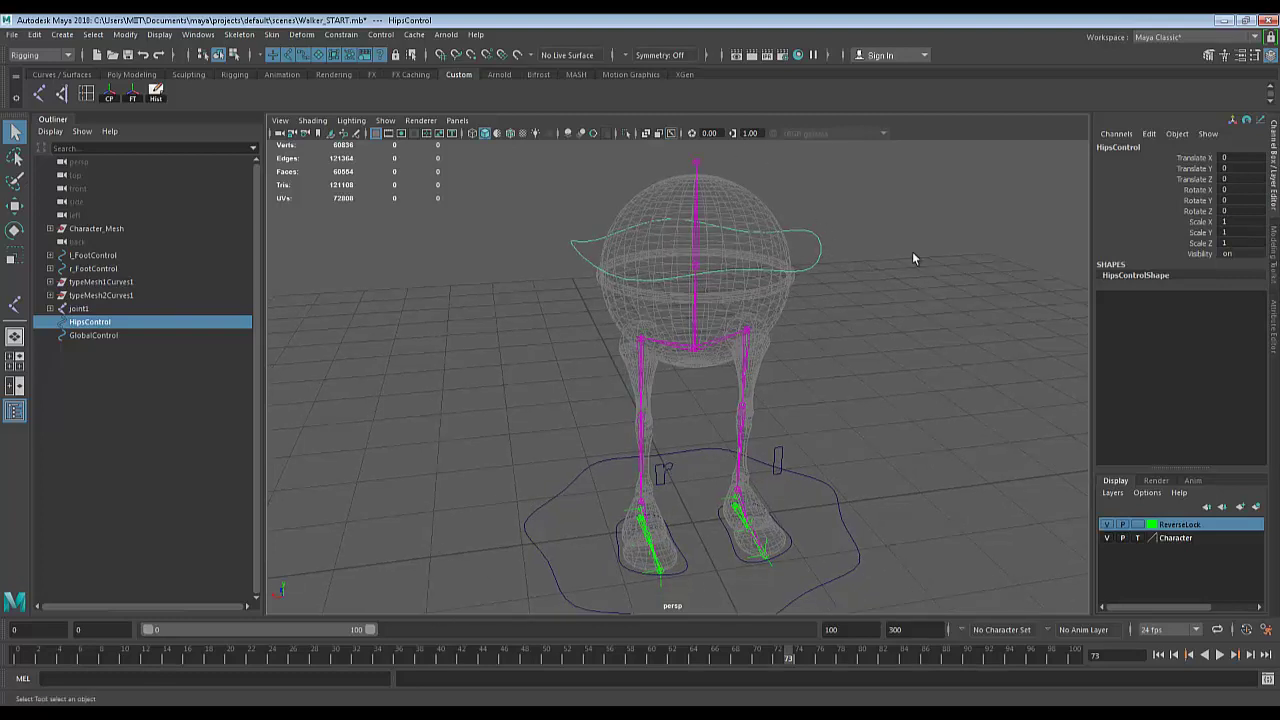
pyautogui.click(777, 455)
pyautogui.click(667, 472)
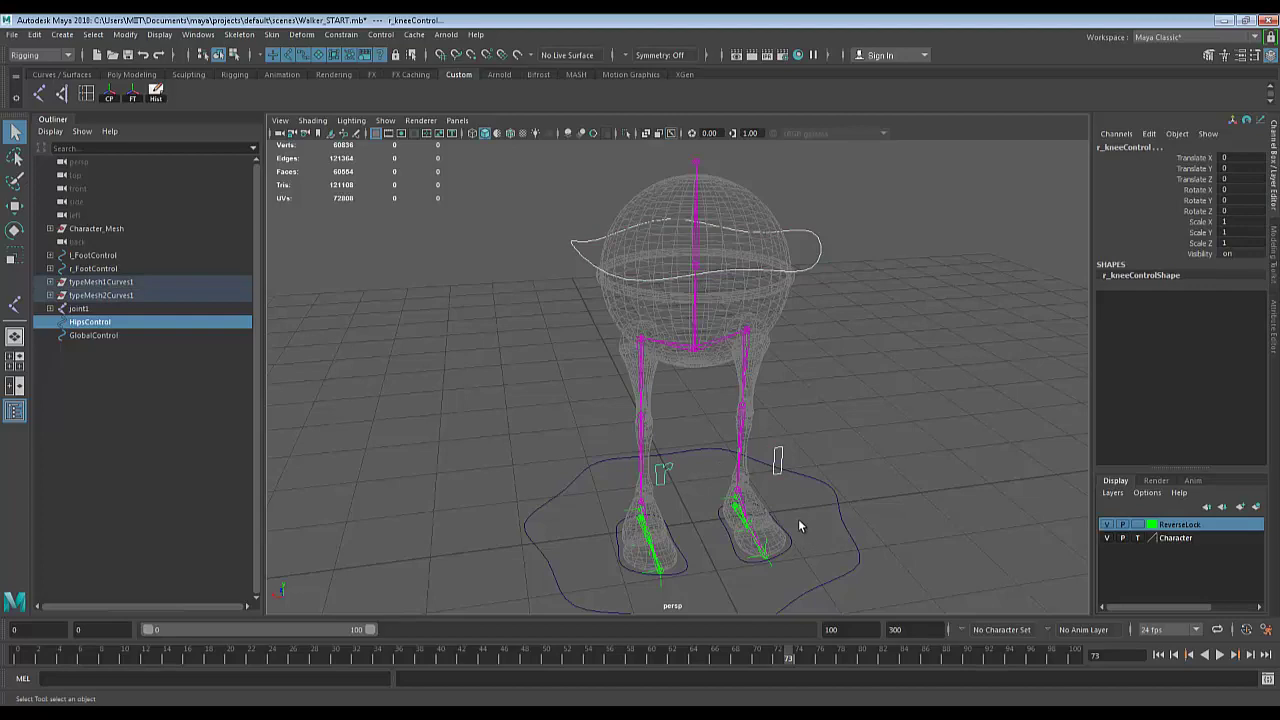
pyautogui.keyDown('alt'); pyautogui.moveTo(808, 530); pyautogui.dragTo(782, 458); pyautogui.keyUp('alt')
pyautogui.keyDown('alt'); pyautogui.moveTo(782, 458); pyautogui.dragTo(864, 438, button='right'); pyautogui.keyUp('alt')
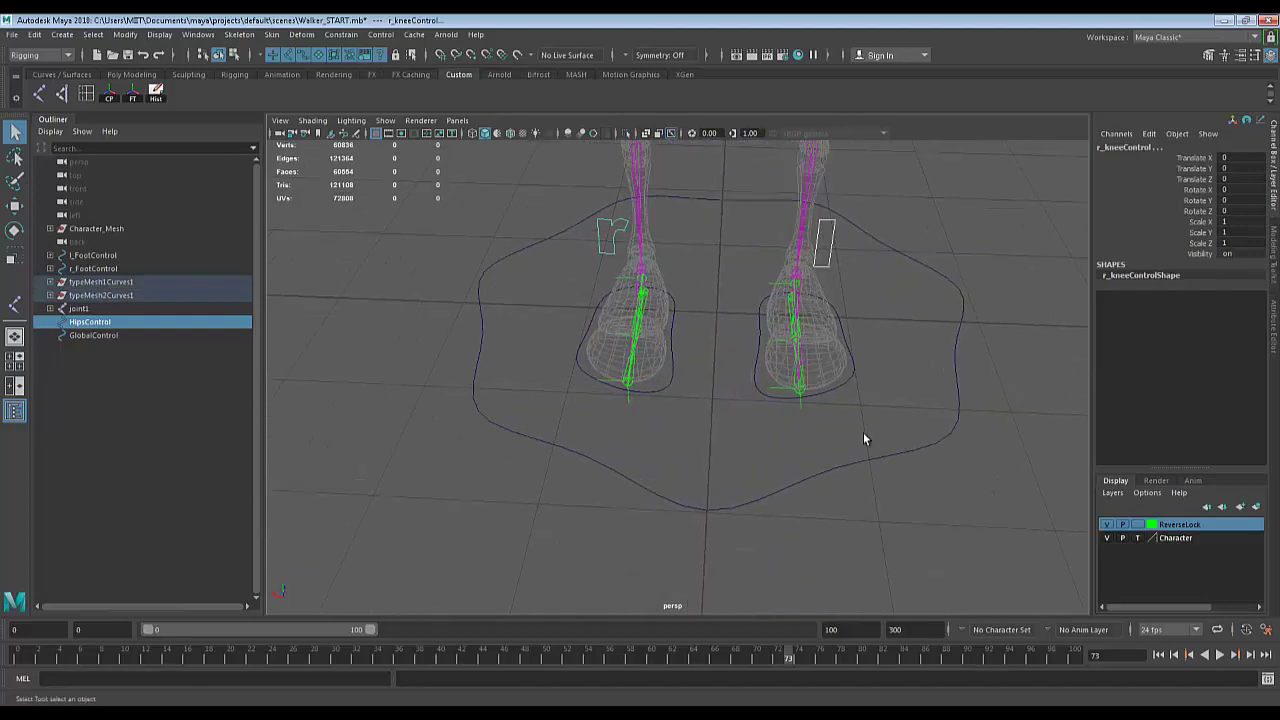
pyautogui.click(847, 374)
pyautogui.keyDown('shift'); pyautogui.click(657, 395); pyautogui.keyUp('shift')
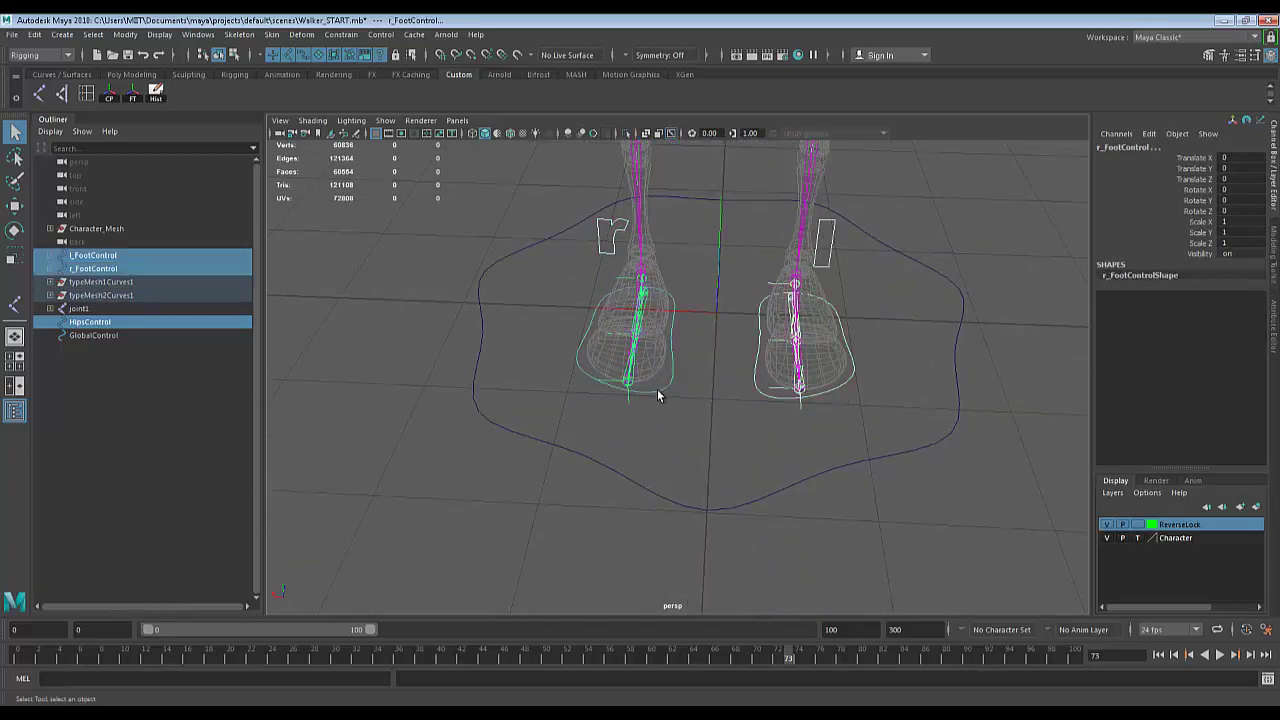
pyautogui.keyDown('alt'); pyautogui.moveTo(697, 420); pyautogui.dragTo(753, 297, button='right'); pyautogui.keyUp('alt')
pyautogui.keyDown('alt'); pyautogui.moveTo(753, 297); pyautogui.dragTo(811, 447, button='middle'); pyautogui.keyUp('alt')
pyautogui.keyDown('alt'); pyautogui.moveTo(811, 447); pyautogui.dragTo(794, 312); pyautogui.keyUp('alt')
pyautogui.keyDown('alt'); pyautogui.moveTo(705, 500); pyautogui.dragTo(750, 453, button='right'); pyautogui.keyUp('alt')
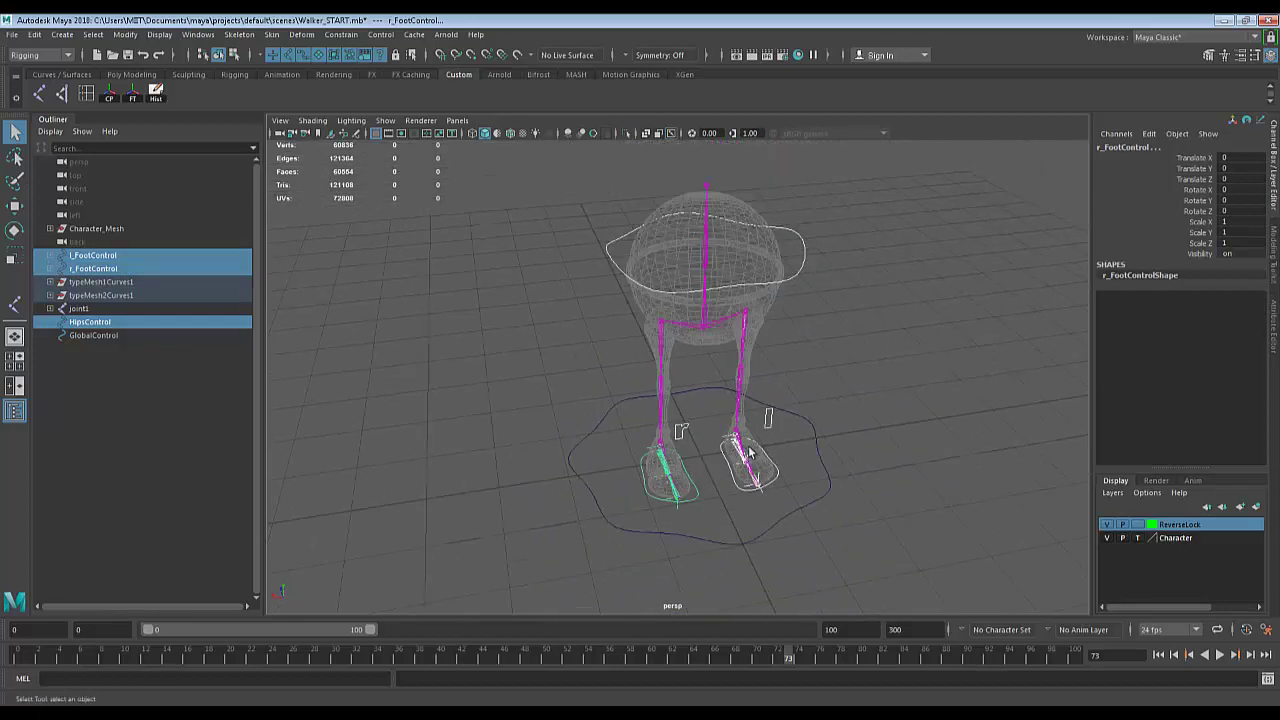
pyautogui.hotkey('ctrl', 'g')
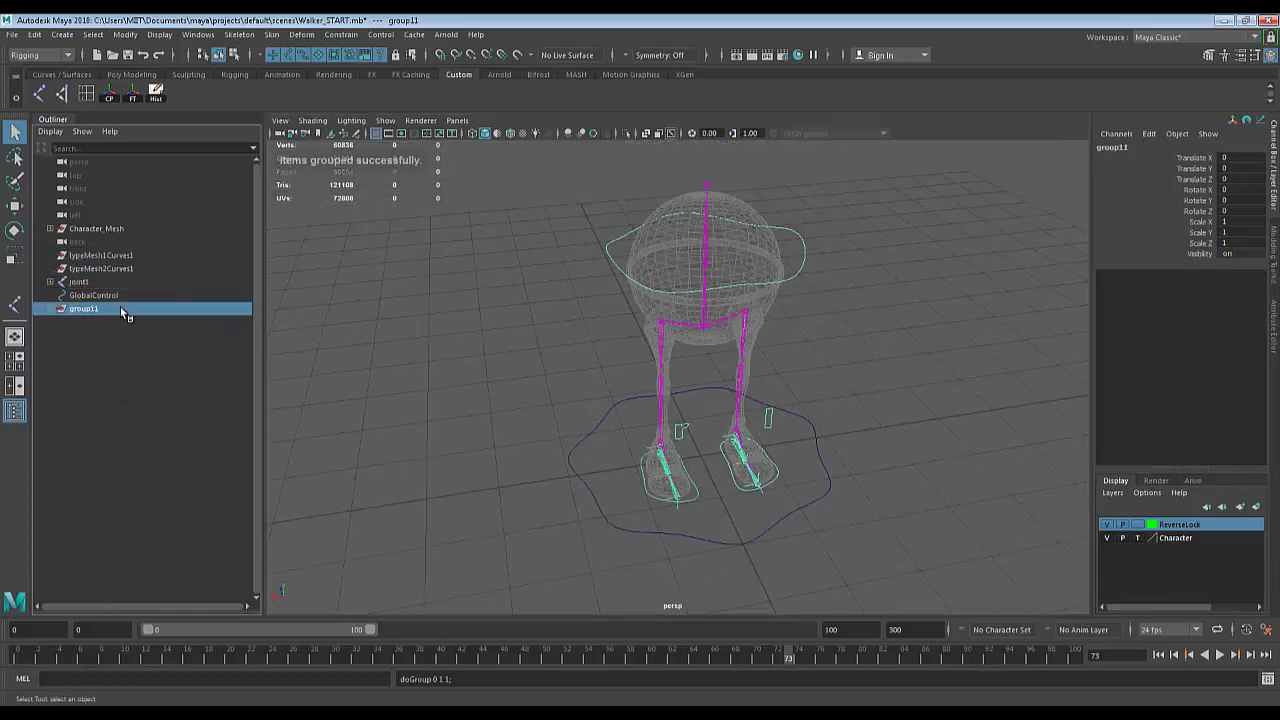
# Close the Outliner and reopen it.
pyautogui.rightClick(60, 118)
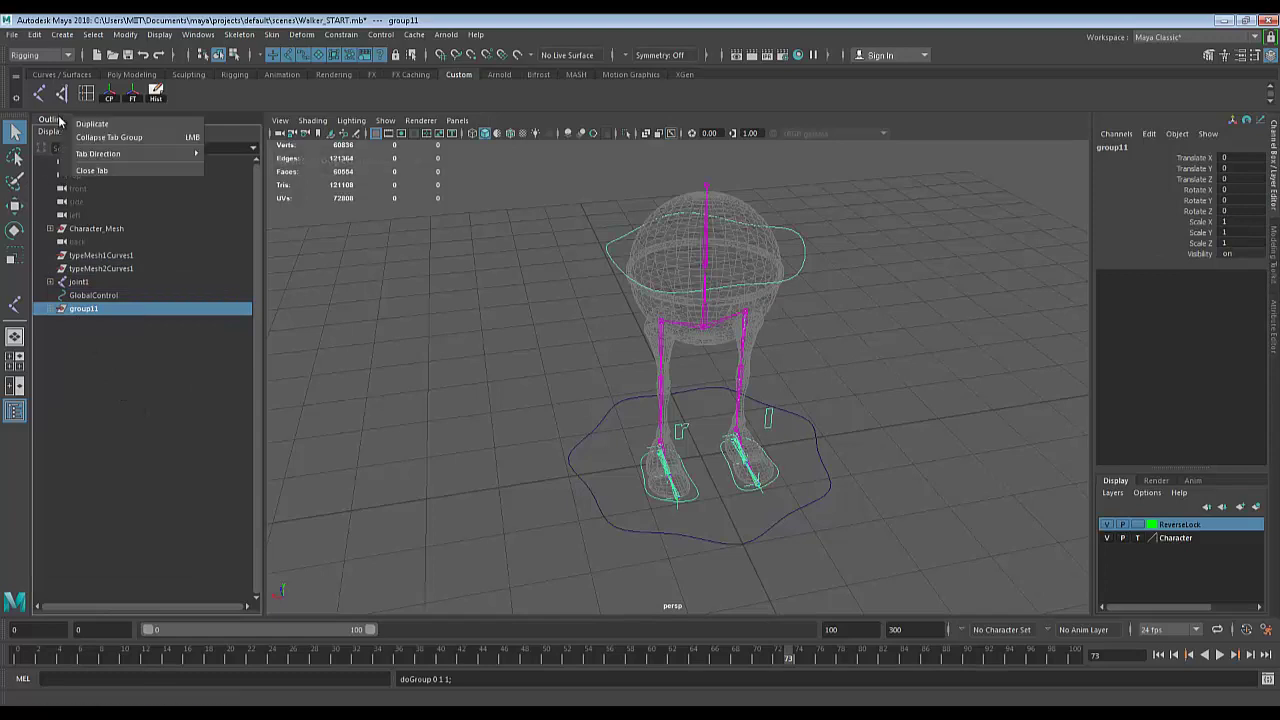
pyautogui.click(80, 172)
pyautogui.click(197, 34)
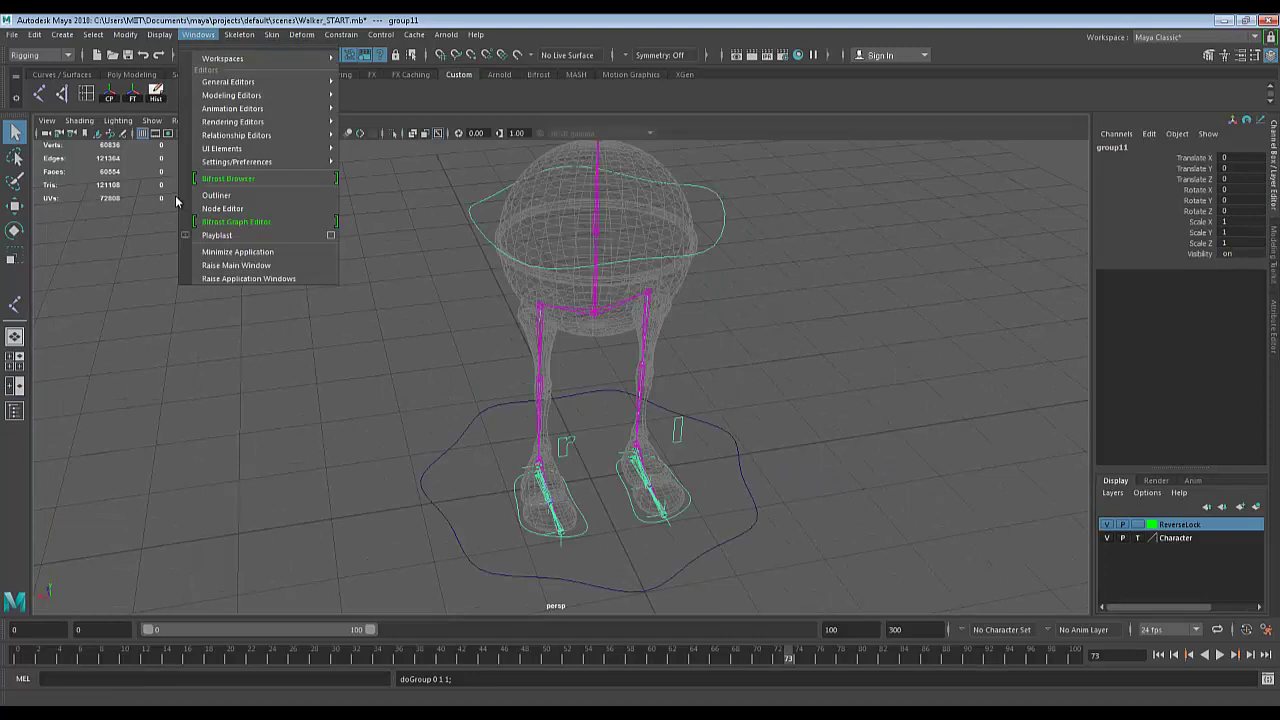
pyautogui.click(244, 196)
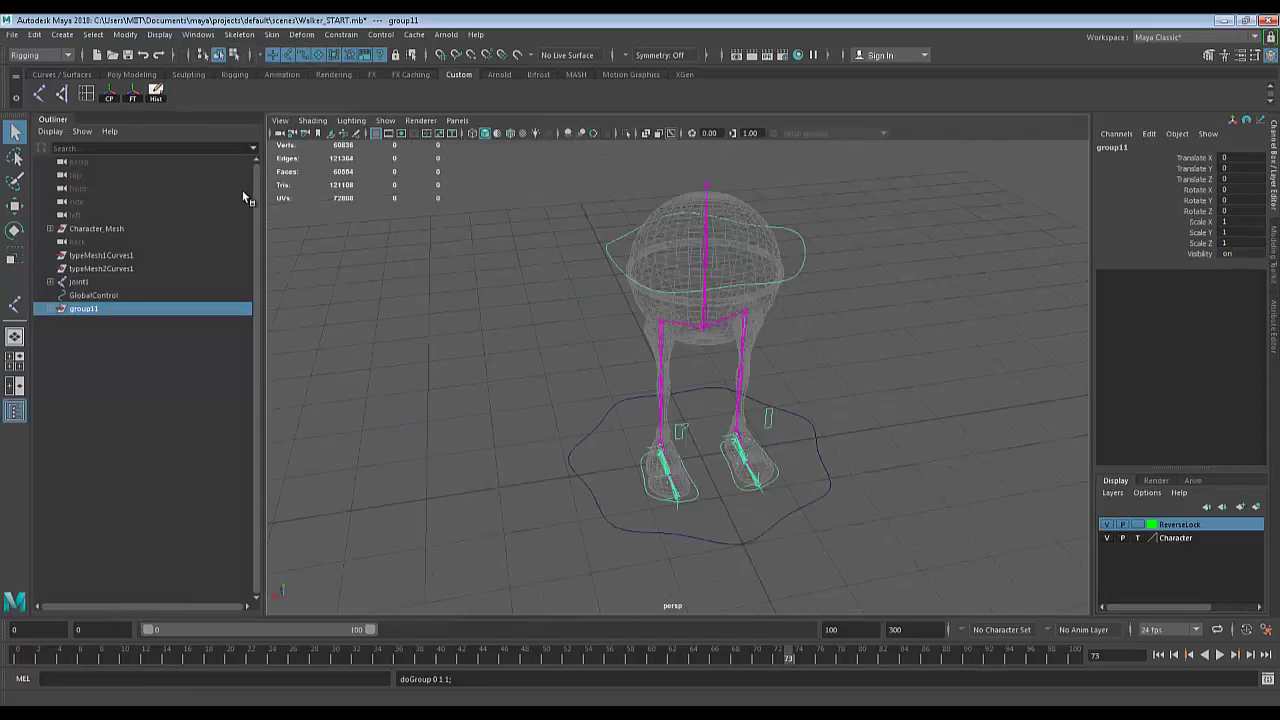
# Rename the new group of controls as Char_Control.
pyautogui.doubleClick(77, 312)
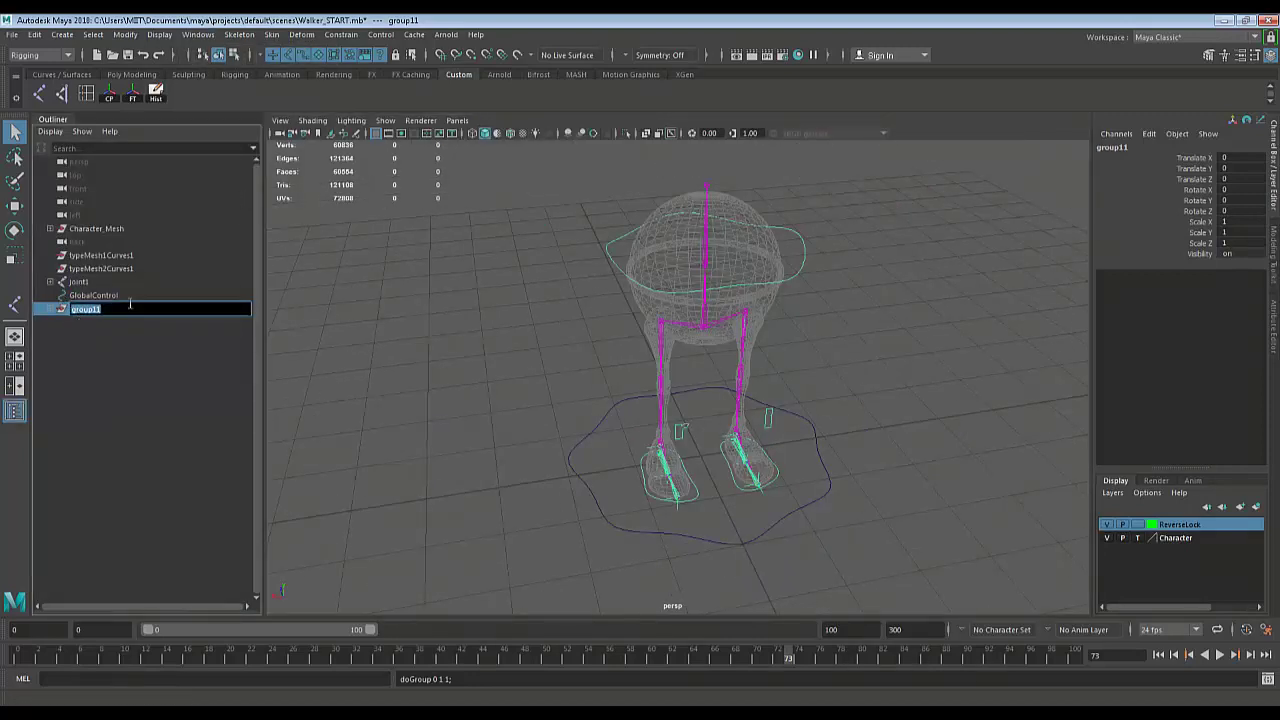
pyautogui.write('Char_Control')
pyautogui.press('Return')
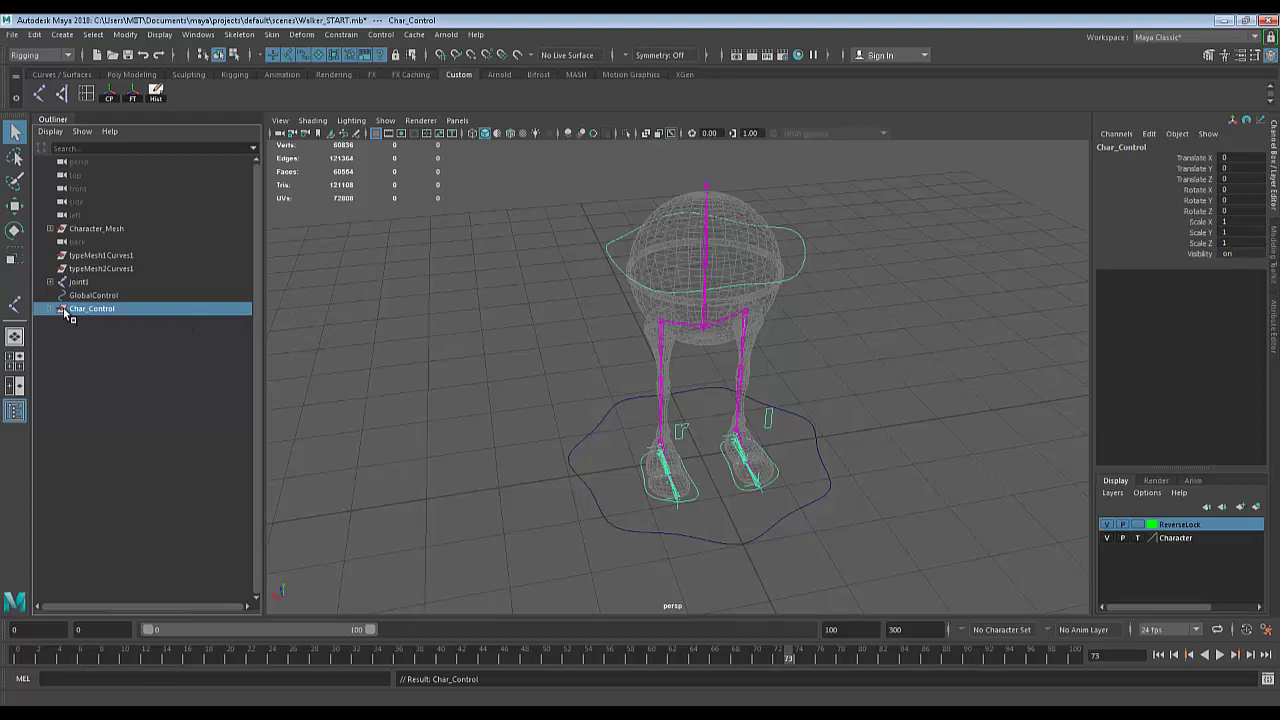
# Apply a parent constraint and a scale constraint from the GlobalControl curve to the Char_Control group.
pyautogui.click(92, 295)
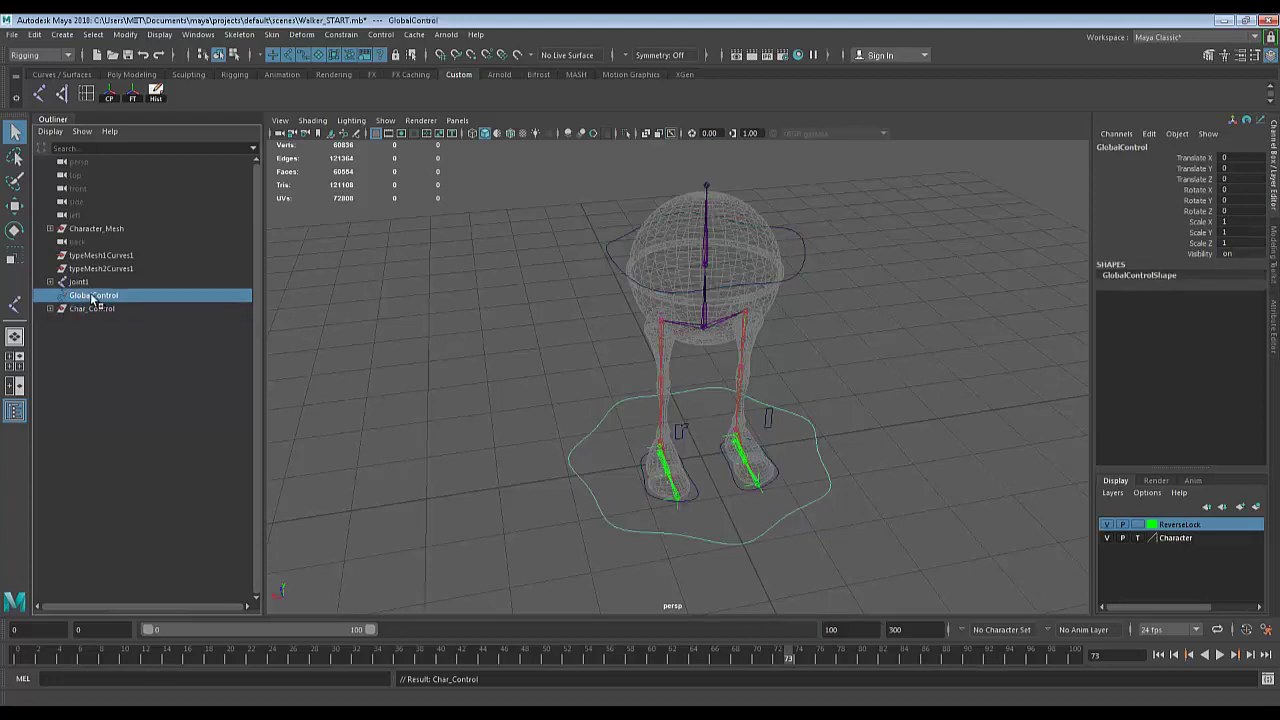
pyautogui.keyDown('ctrl'); pyautogui.click(92, 310); pyautogui.keyUp('ctrl')
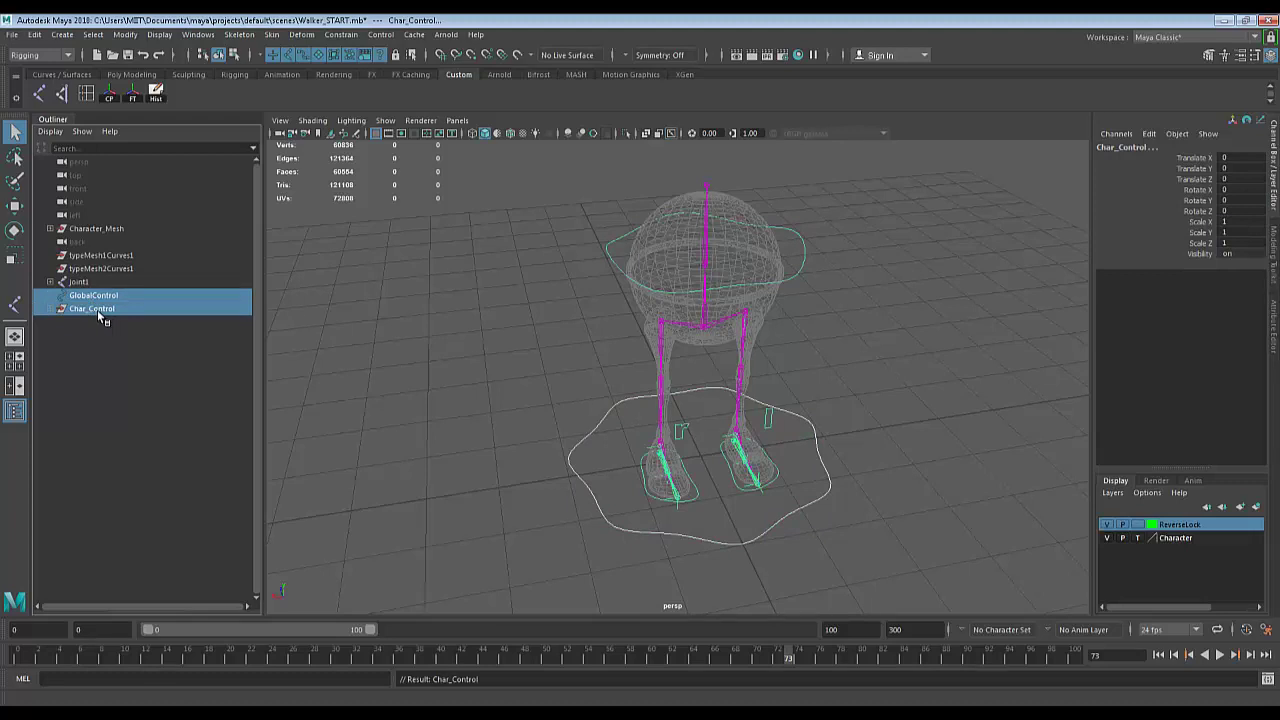
pyautogui.click(97, 310)
pyautogui.click(97, 300)
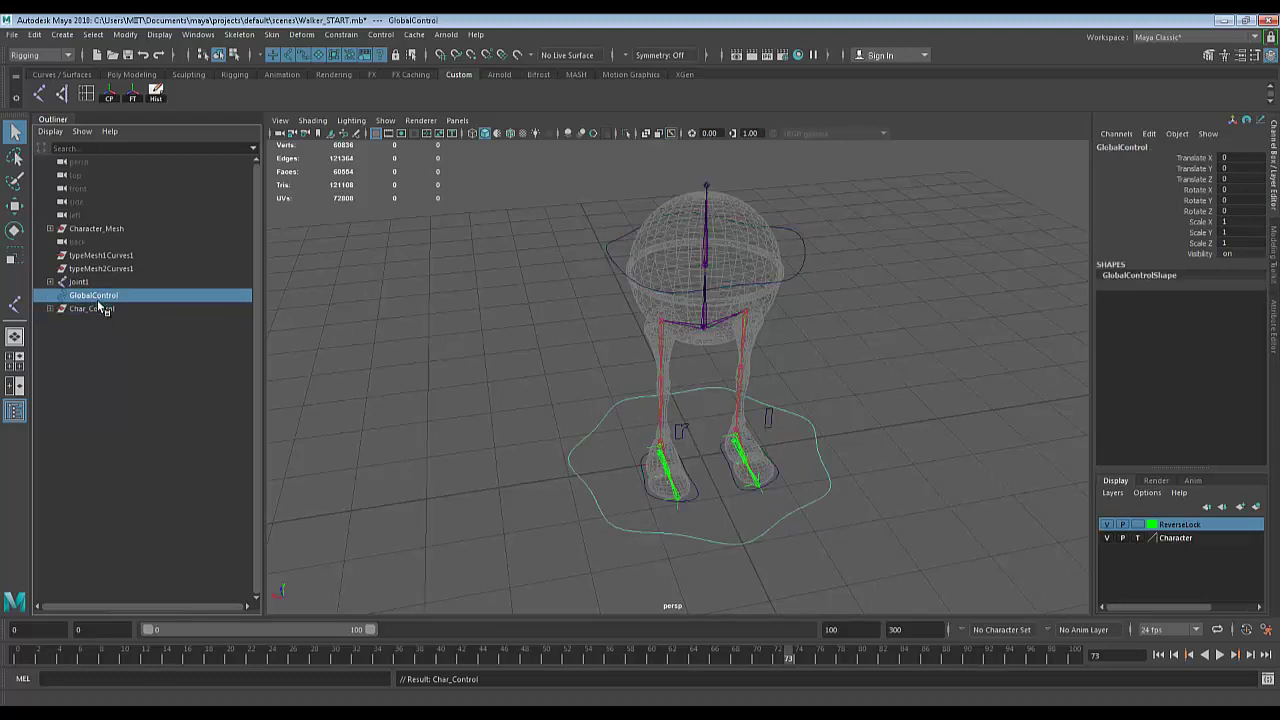
pyautogui.click(97, 302)
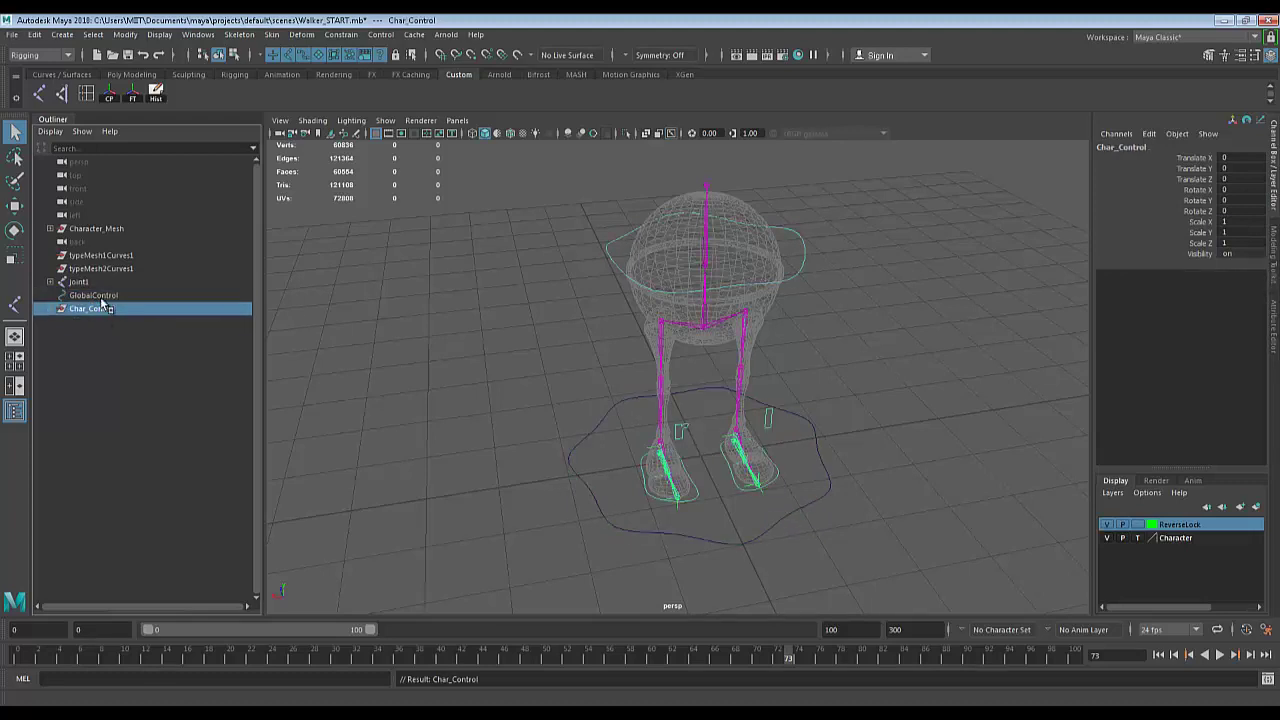
pyautogui.click(106, 298)
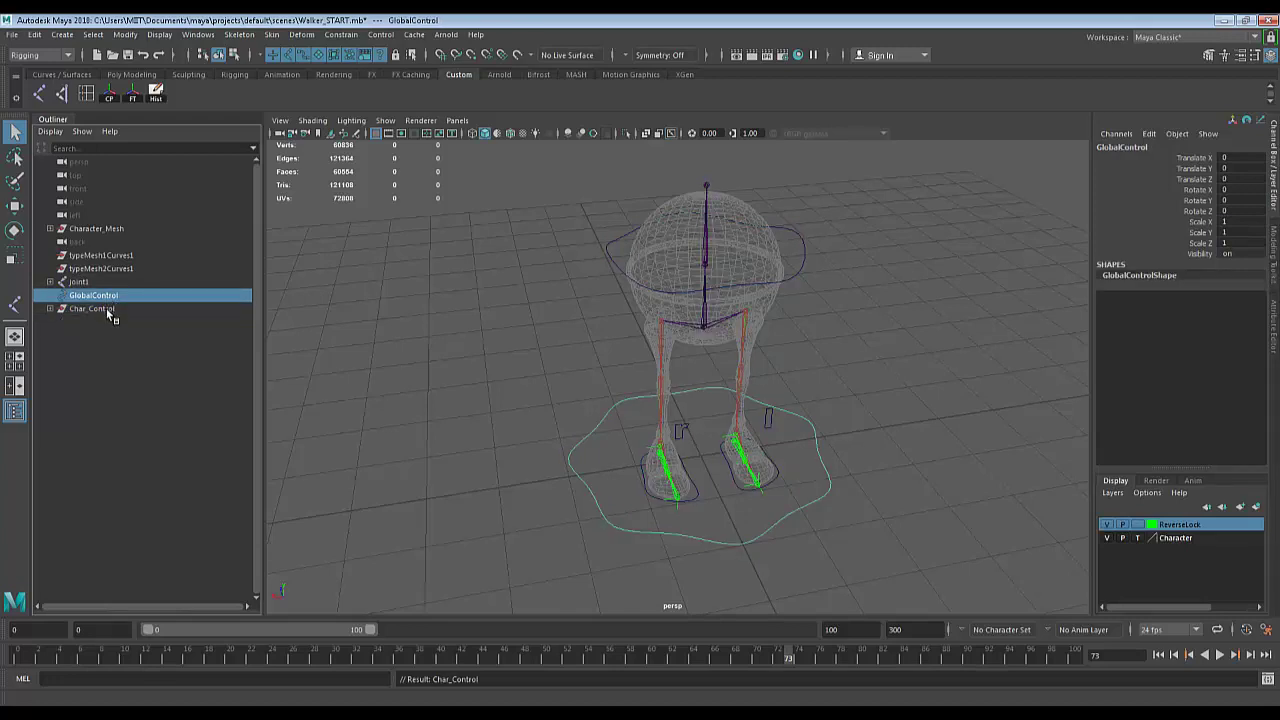
pyautogui.keyDown('shift'); pyautogui.click(106, 308); pyautogui.keyUp('shift')
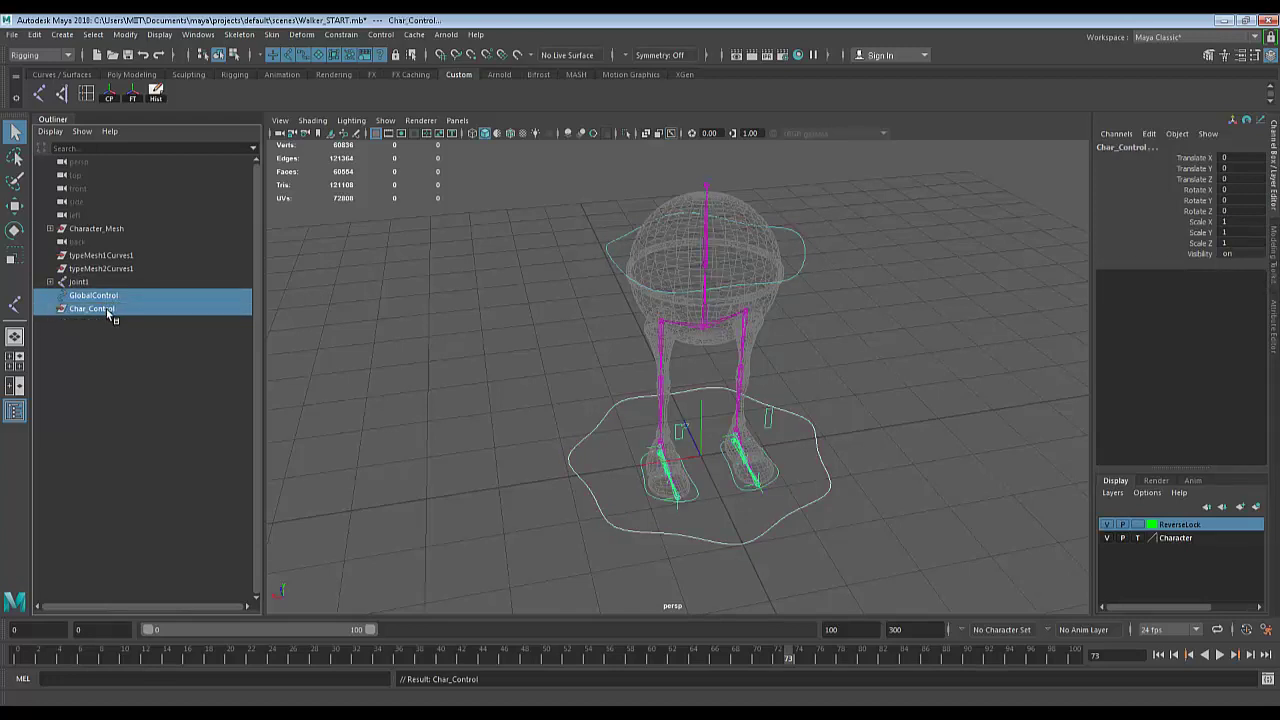
pyautogui.click(335, 36)
pyautogui.click(301, 34)
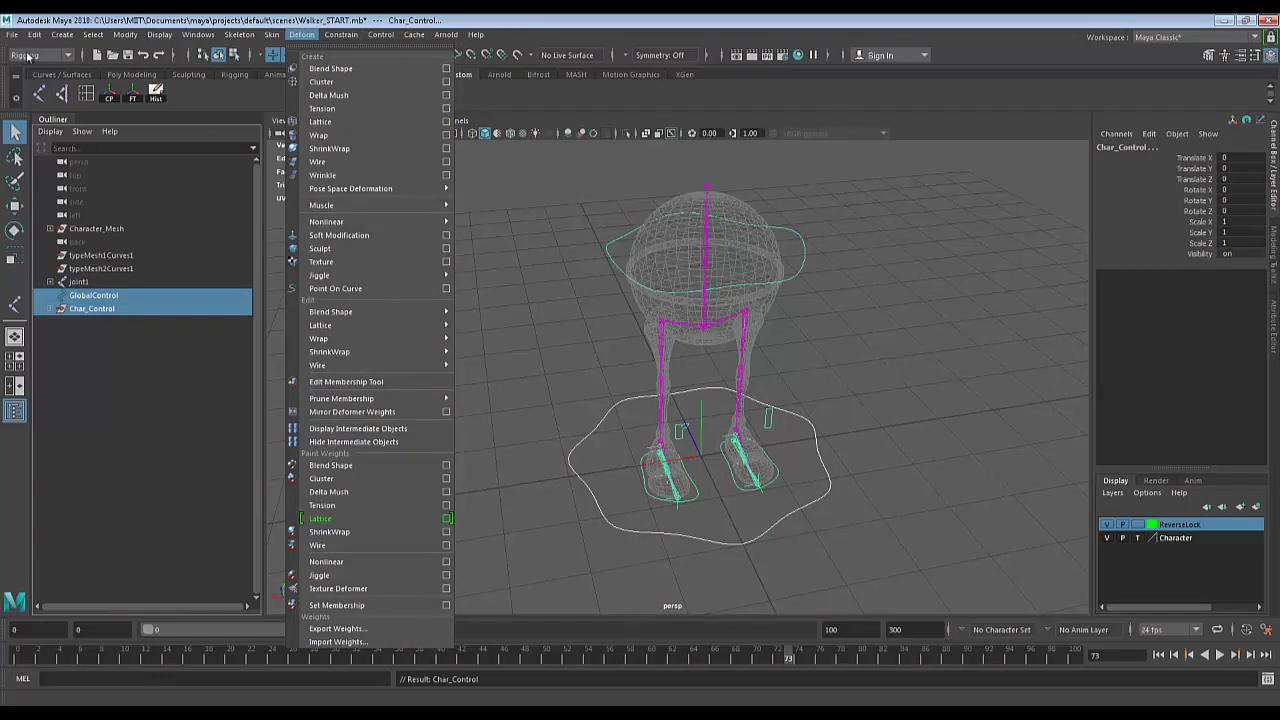
pyautogui.moveTo(325, 38)
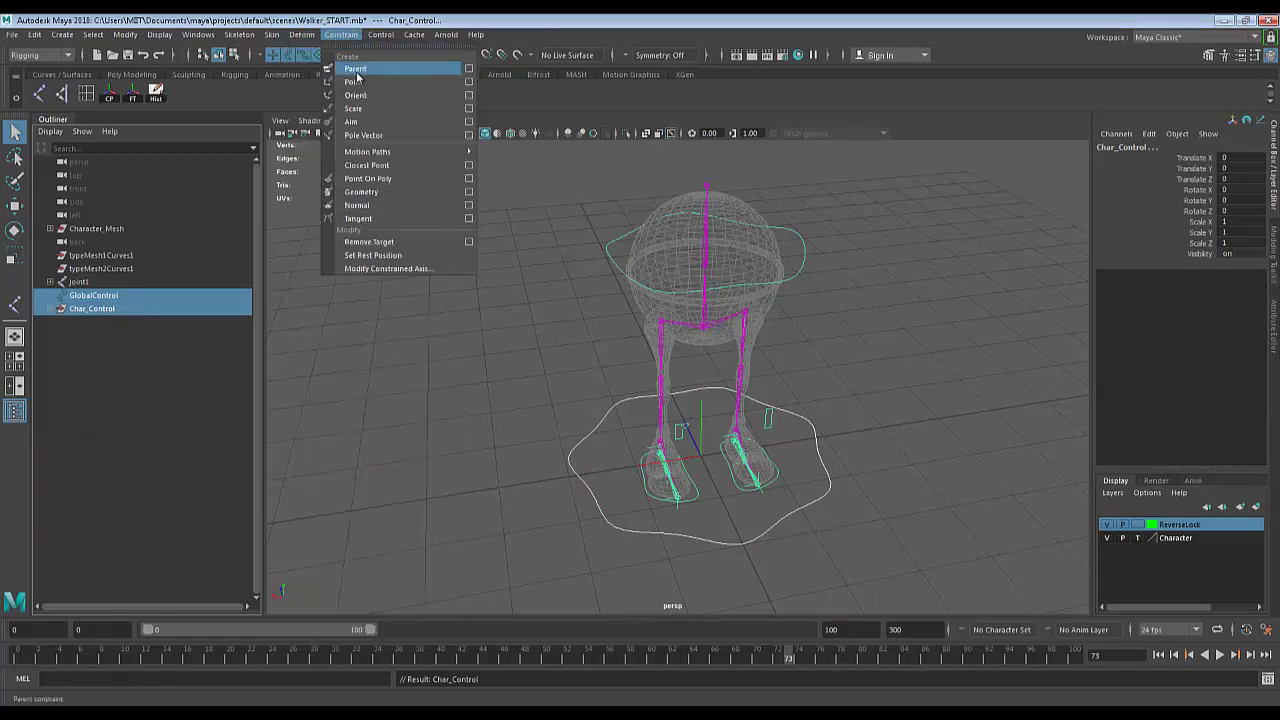
pyautogui.click(357, 77)
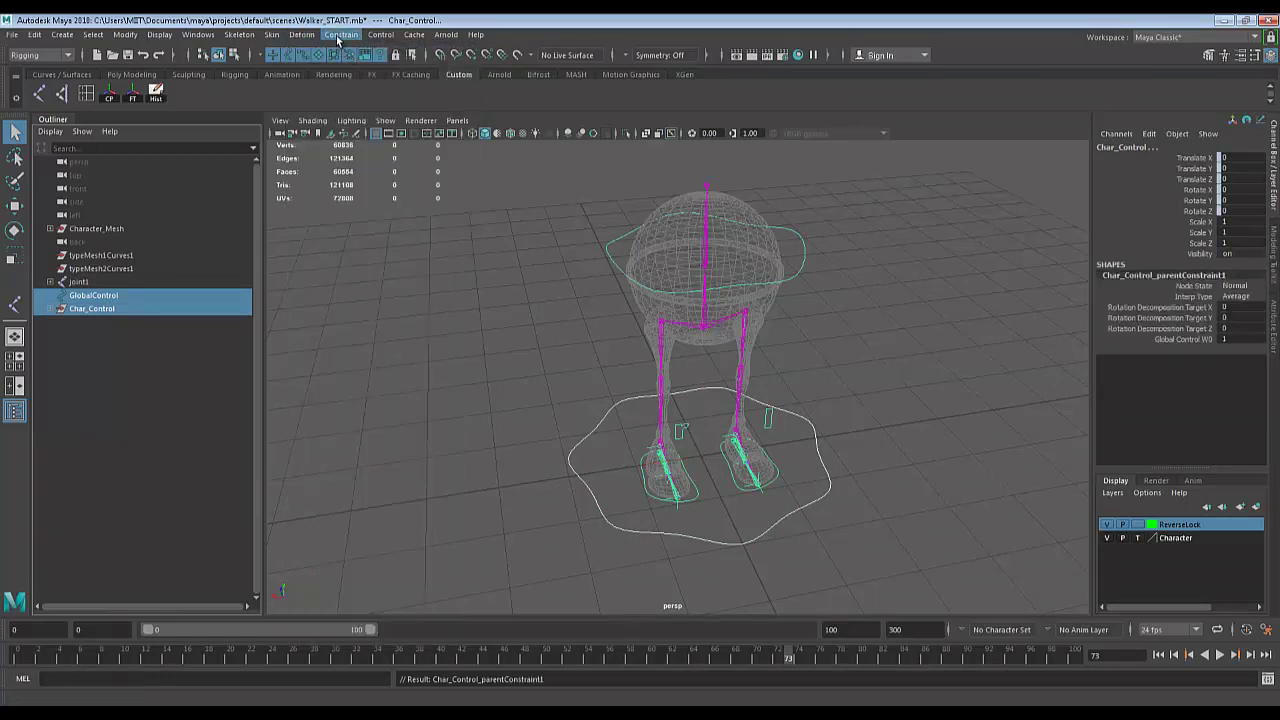
pyautogui.click(337, 36)
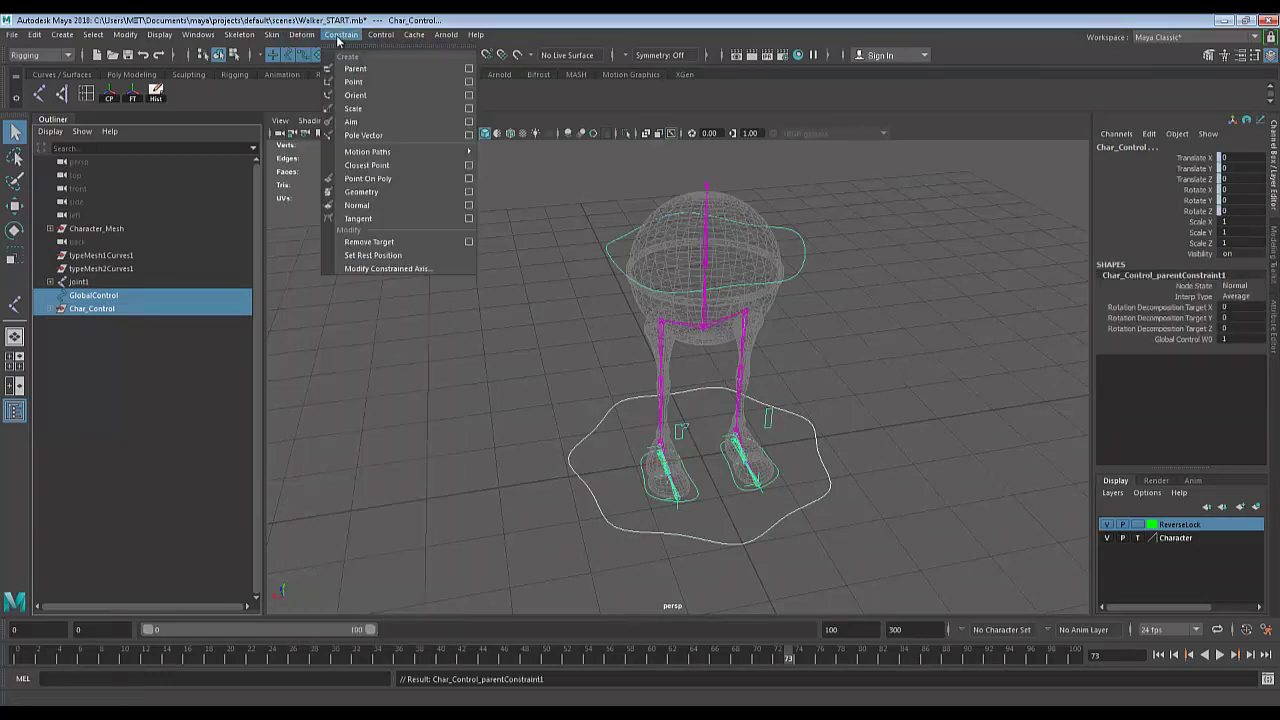
pyautogui.click(356, 108)
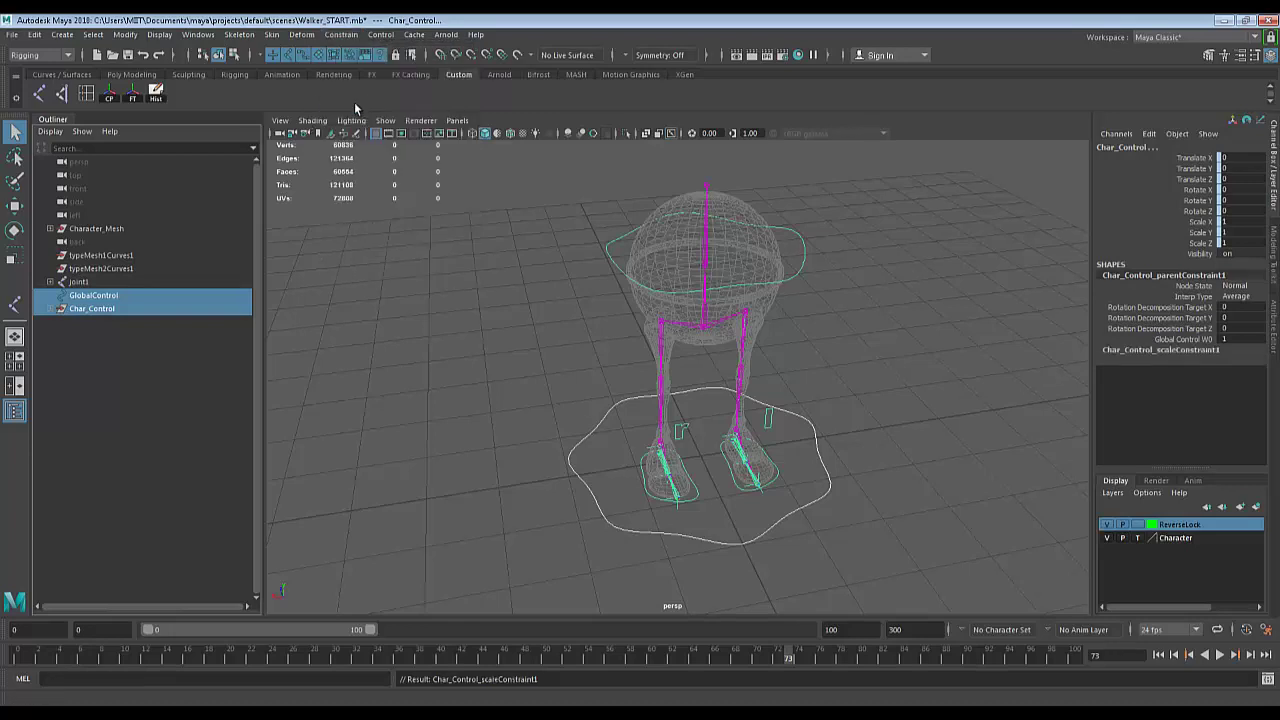
# Test the constraints by scaling the GlobalControl curve uniformly to about 1.381 and about 0.826, and undo both scalings.
pyautogui.click(575, 479)
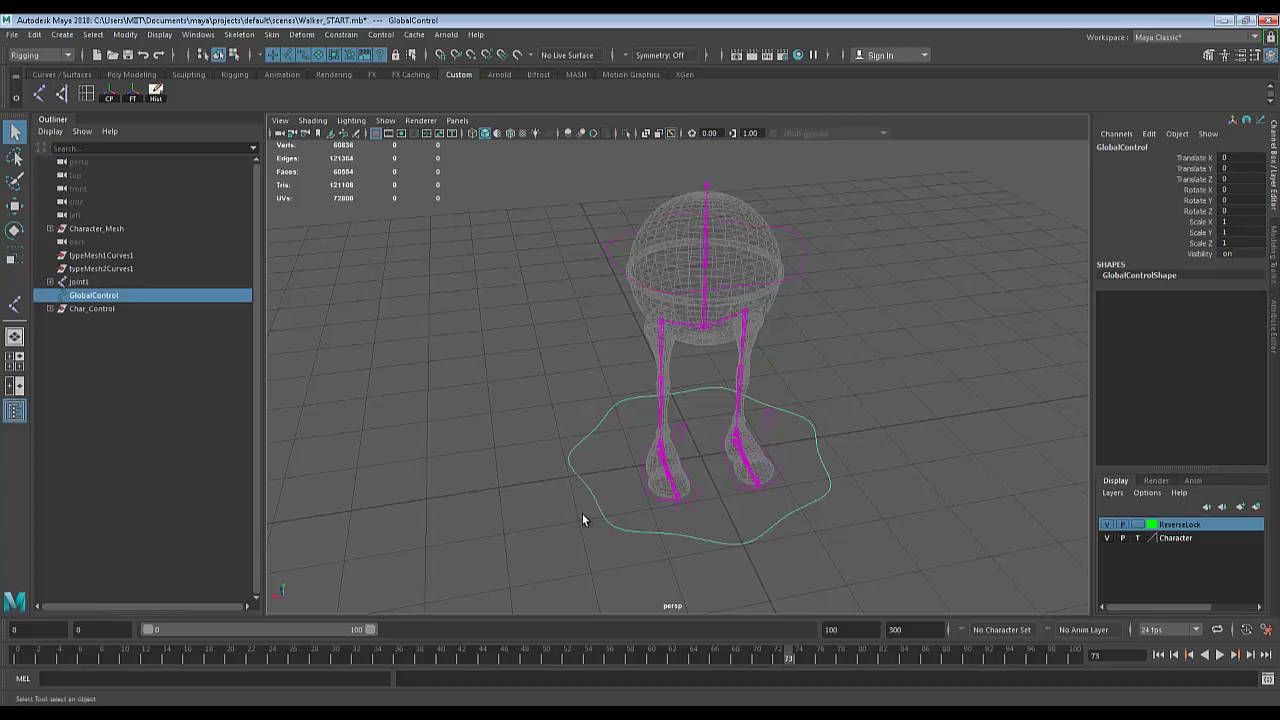
pyautogui.press('r')
pyautogui.moveTo(702, 456); pyautogui.dragTo(737, 450)
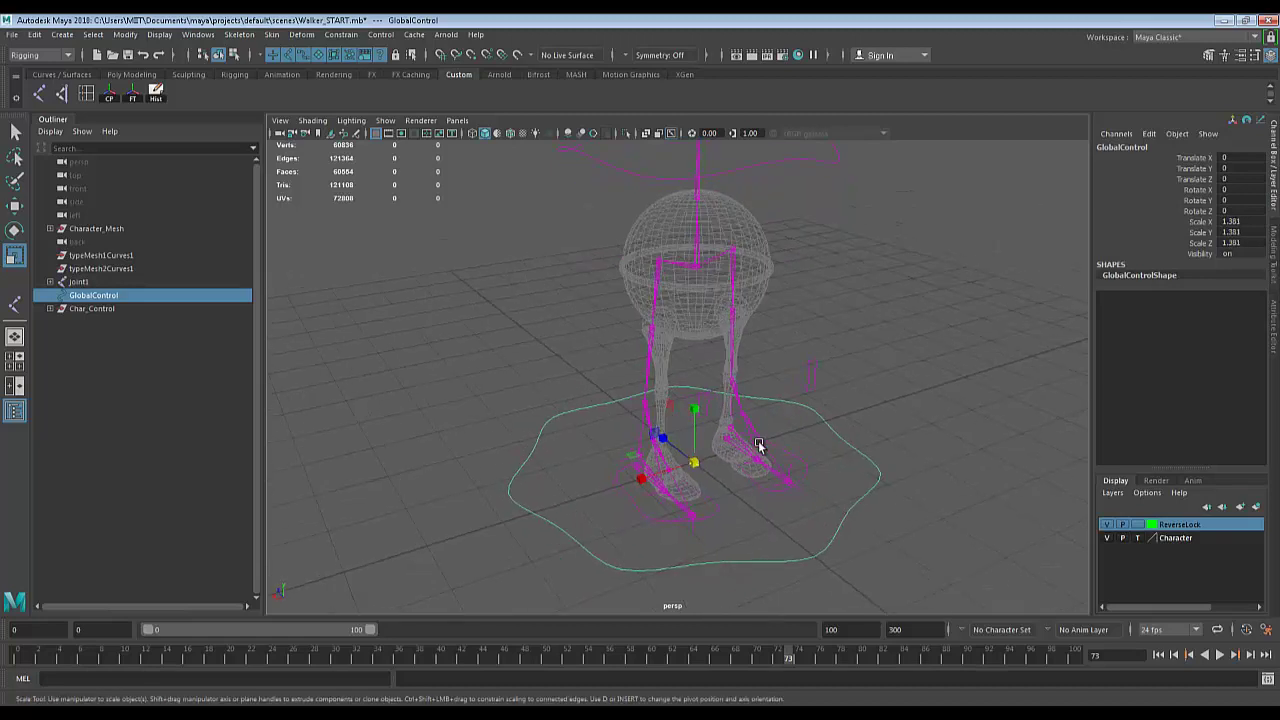
pyautogui.moveTo(692, 463); pyautogui.dragTo(578, 477)
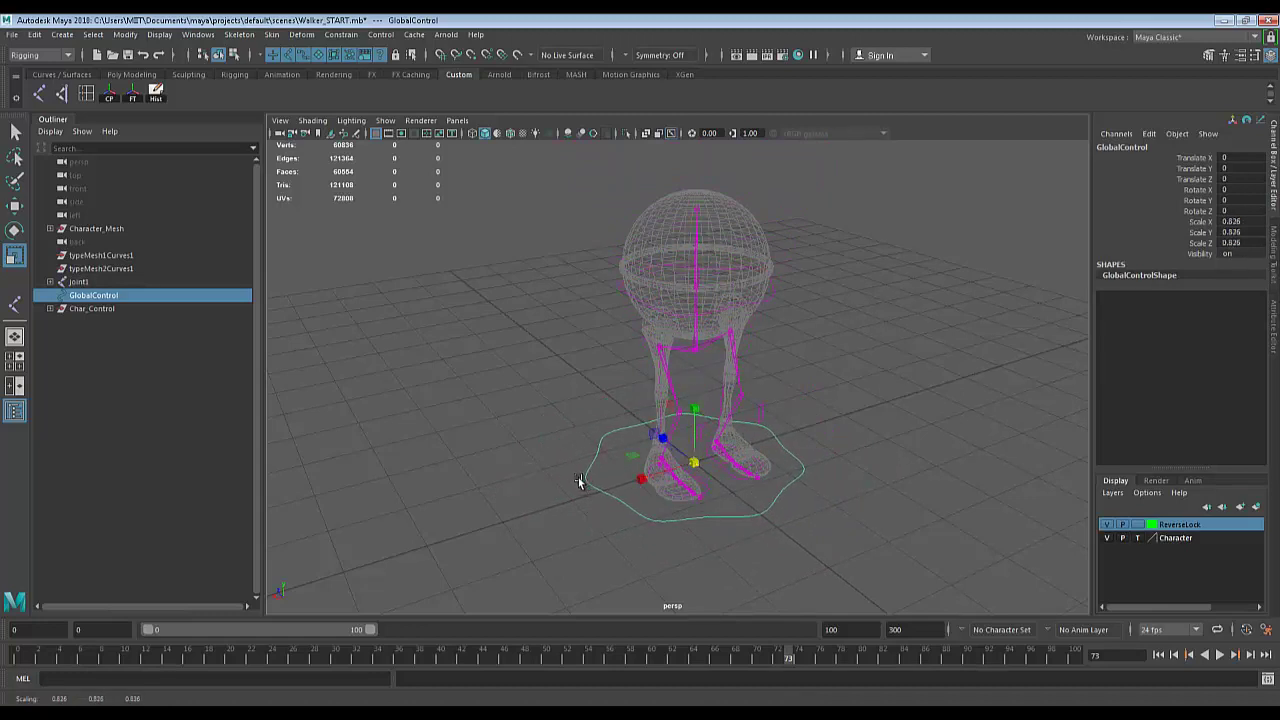
pyautogui.hotkey('ctrl', 'z')
pyautogui.hotkey('ctrl', 'z')
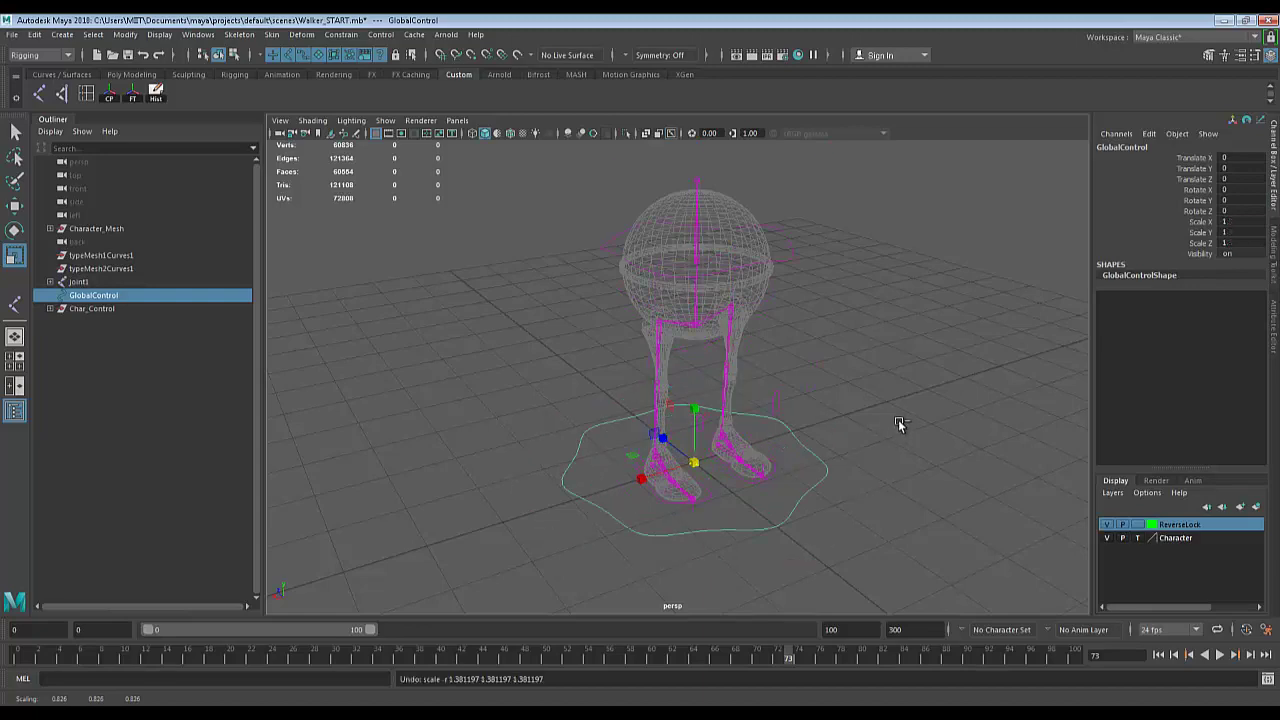
pyautogui.keyDown('alt'); pyautogui.moveTo(954, 386); pyautogui.dragTo(905, 368); pyautogui.keyUp('alt')
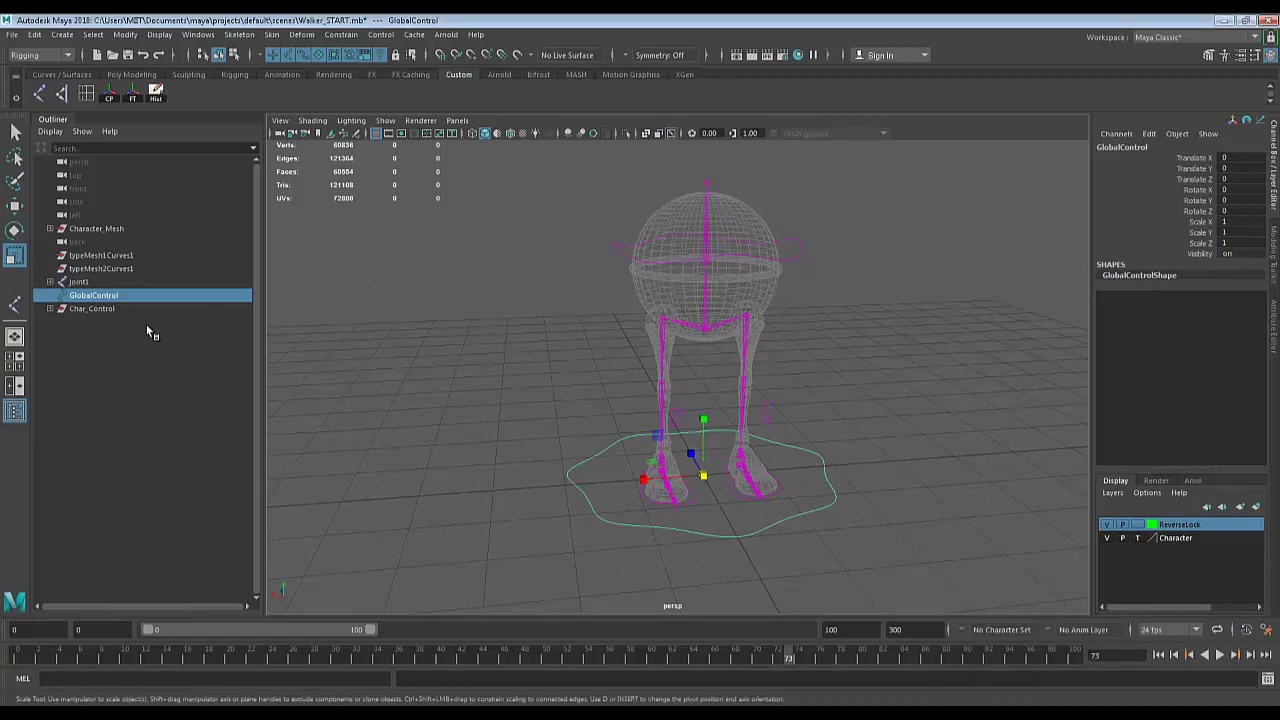
# Select the root joint at the hips and inspect its child hierarchy in the Outliner.
pyautogui.scroll(3, 735, 394)
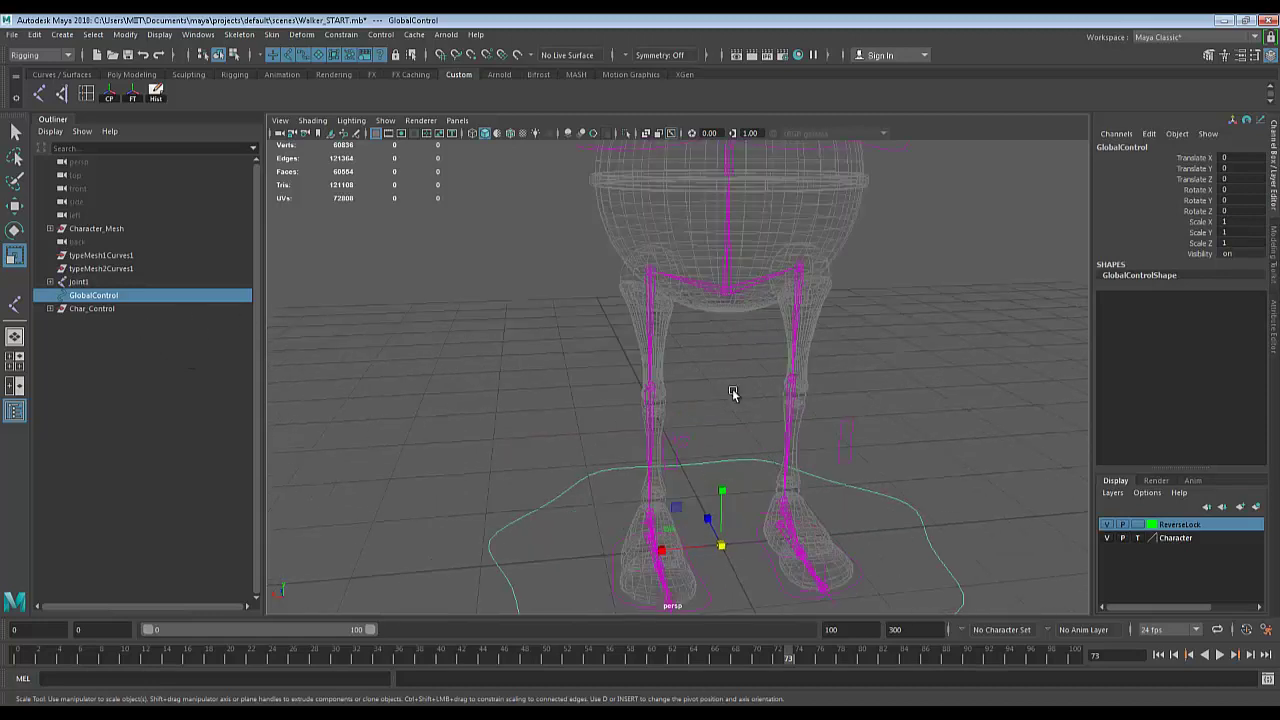
pyautogui.click(731, 297)
pyautogui.scroll(-4, 735, 330)
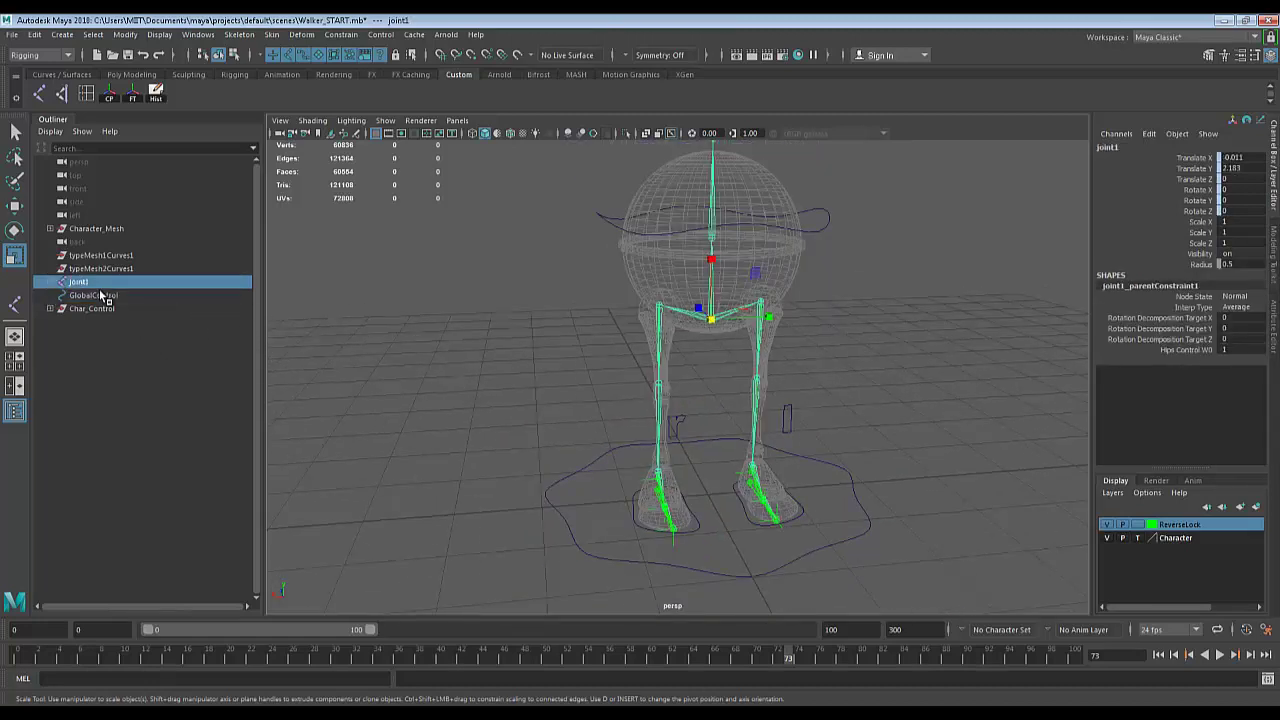
pyautogui.click(50, 282)
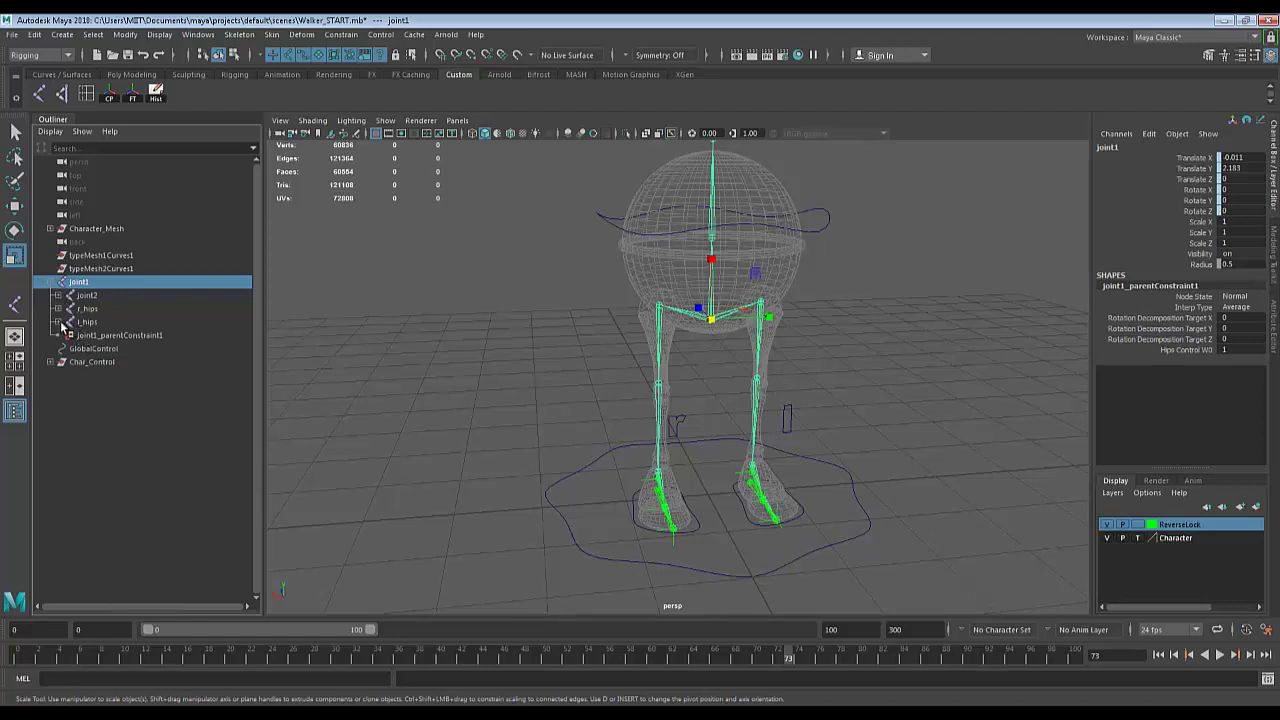
pyautogui.click(60, 283)
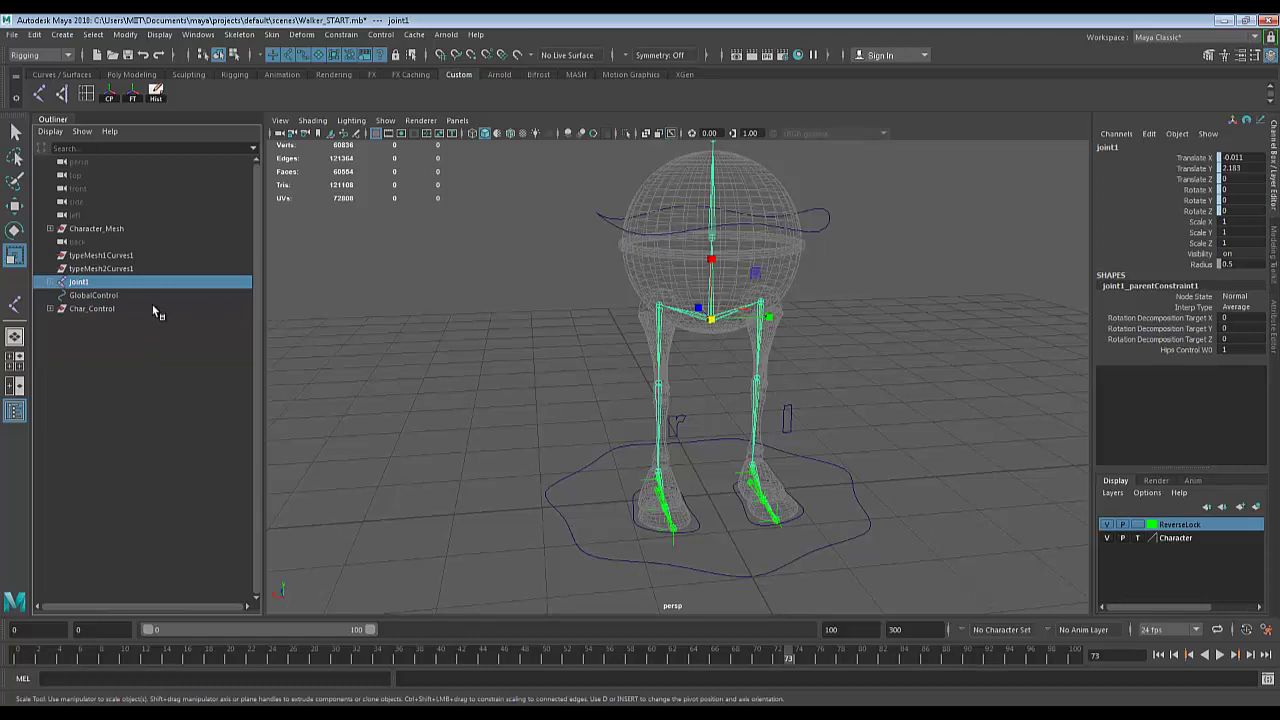
# Rename the skeleton's root joint at the hips as RootJ.
pyautogui.click(950, 395)
pyautogui.scroll(4, 906, 326)
pyautogui.keyDown('alt'); pyautogui.moveTo(906, 326); pyautogui.dragTo(846, 415, button='middle'); pyautogui.keyUp('alt')
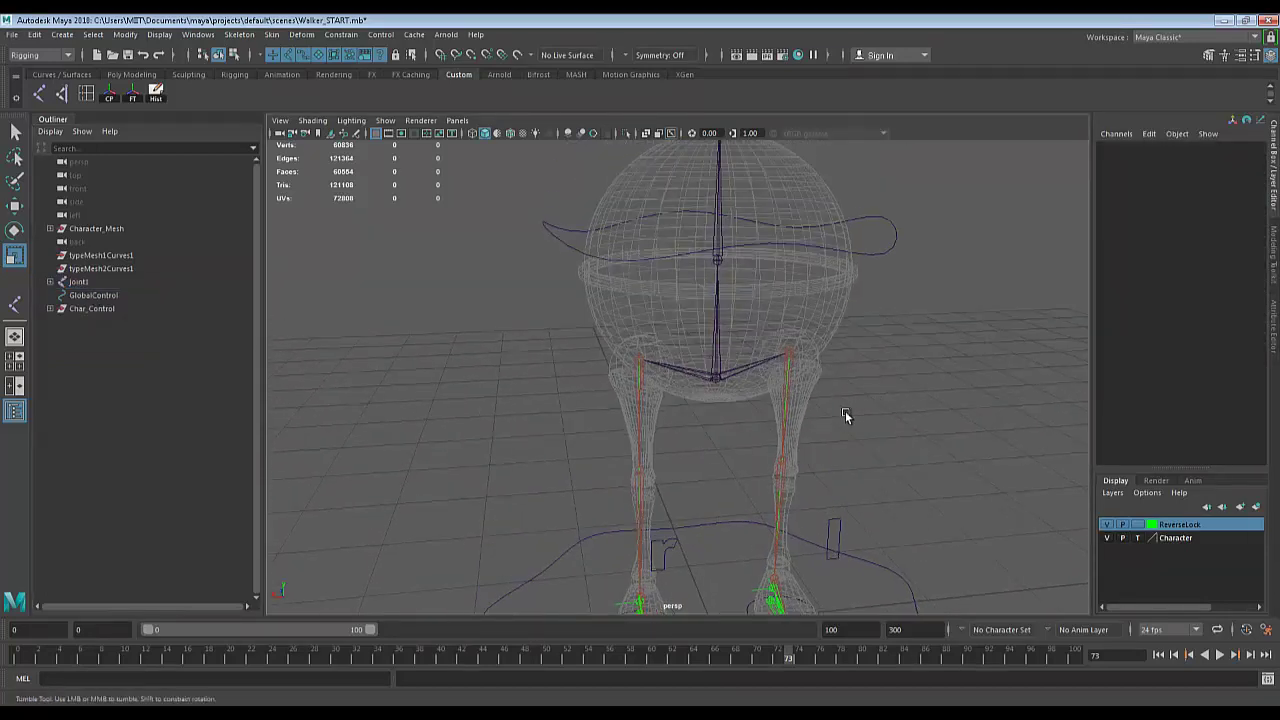
pyautogui.keyDown('alt'); pyautogui.moveTo(846, 415); pyautogui.dragTo(790, 408); pyautogui.keyUp('alt')
pyautogui.click(716, 380)
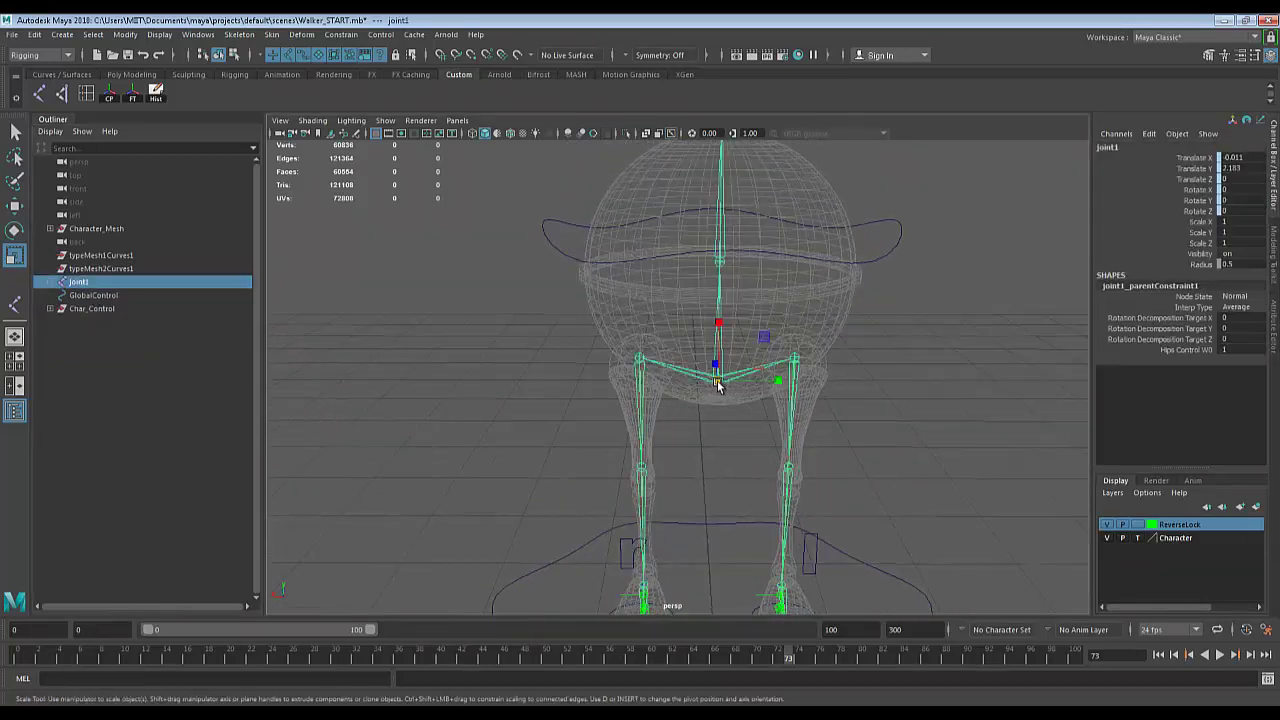
pyautogui.doubleClick(1116, 147)
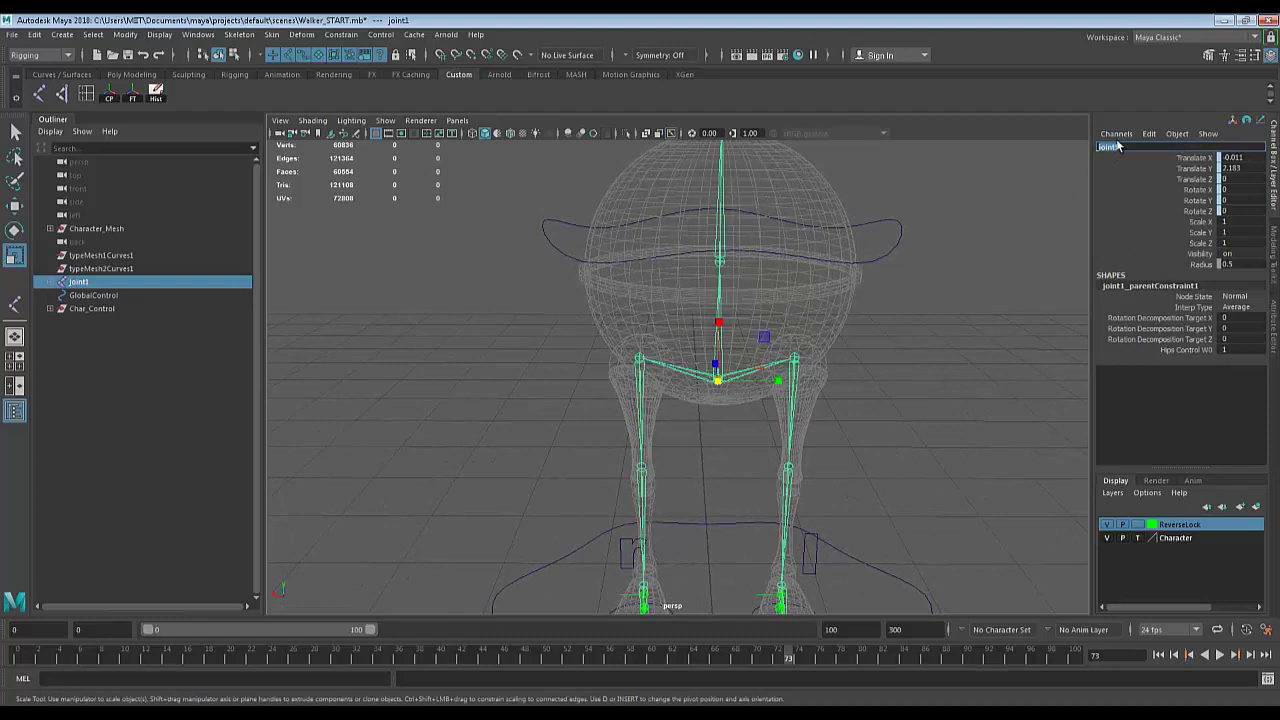
pyautogui.write('RootJoint')
pyautogui.press('BackSpace')
pyautogui.press('BackSpace')
pyautogui.press('BackSpace')
pyautogui.press('BackSpace')
pyautogui.press('Return')
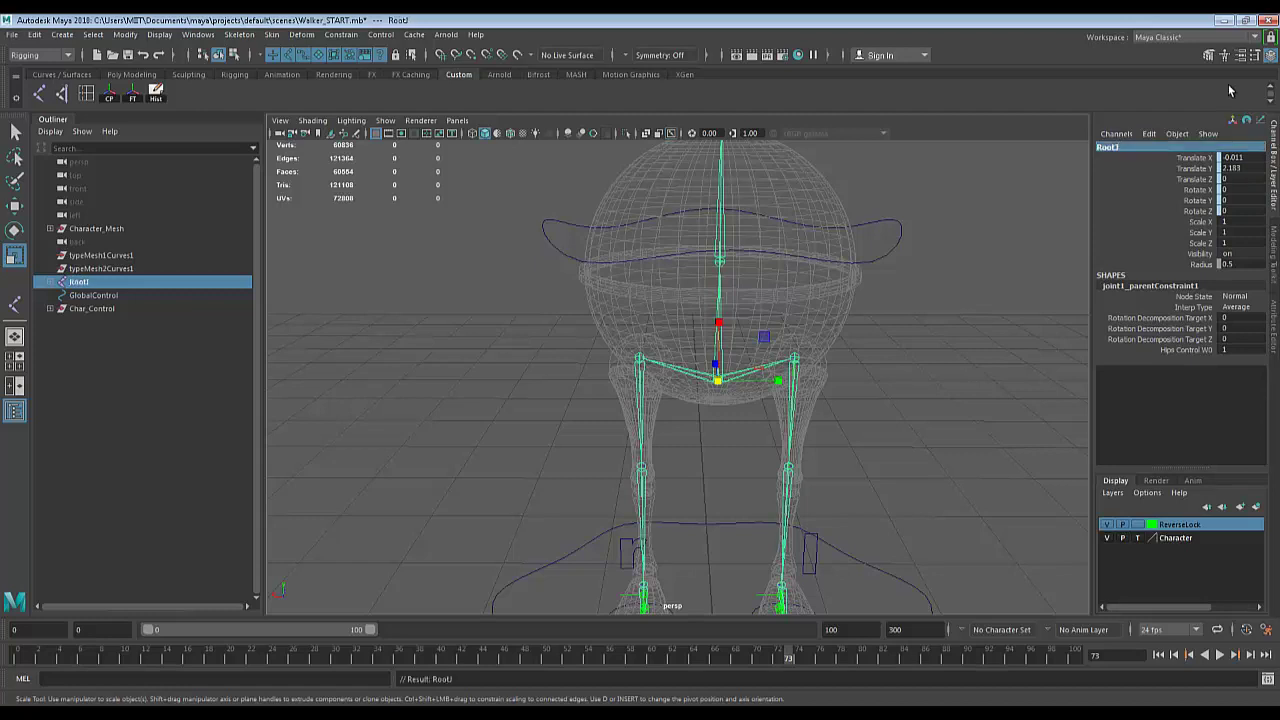
# Name the middle spine joint inside the sphere Head and open the top joint's name for editing.
pyautogui.click(718, 258)
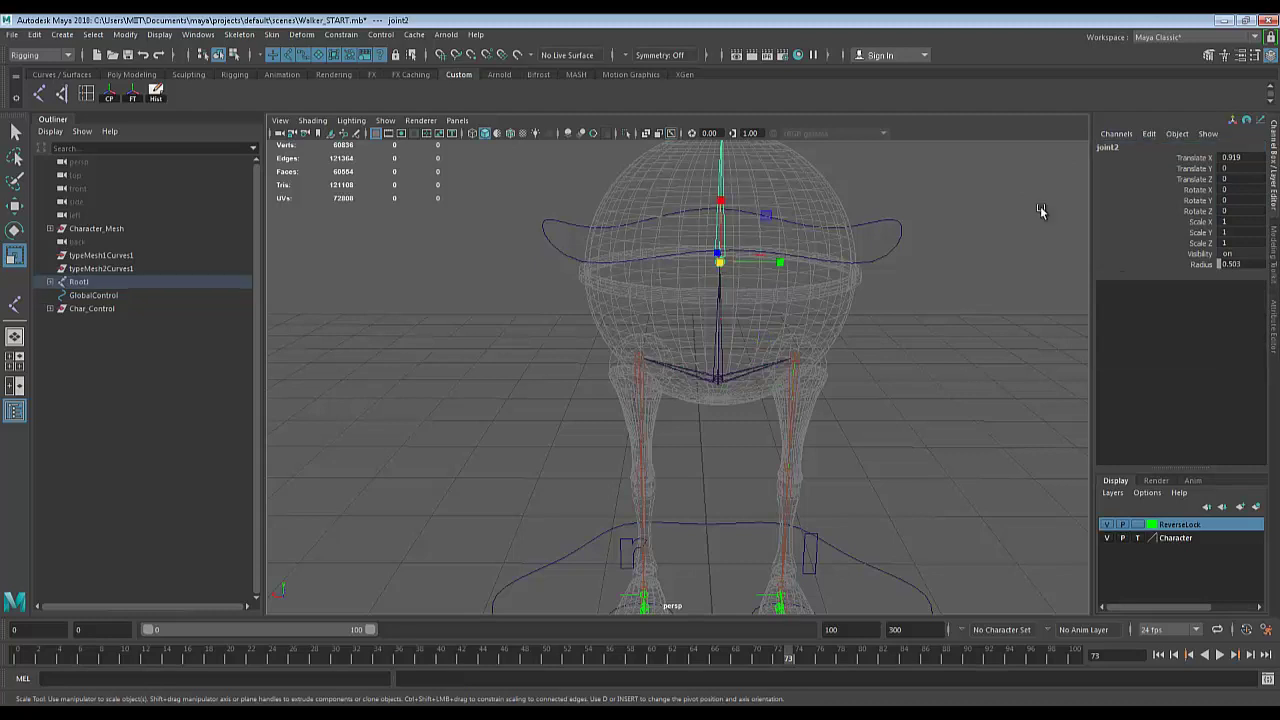
pyautogui.keyDown('alt'); pyautogui.moveTo(835, 250); pyautogui.dragTo(856, 364, button='middle'); pyautogui.keyUp('alt')
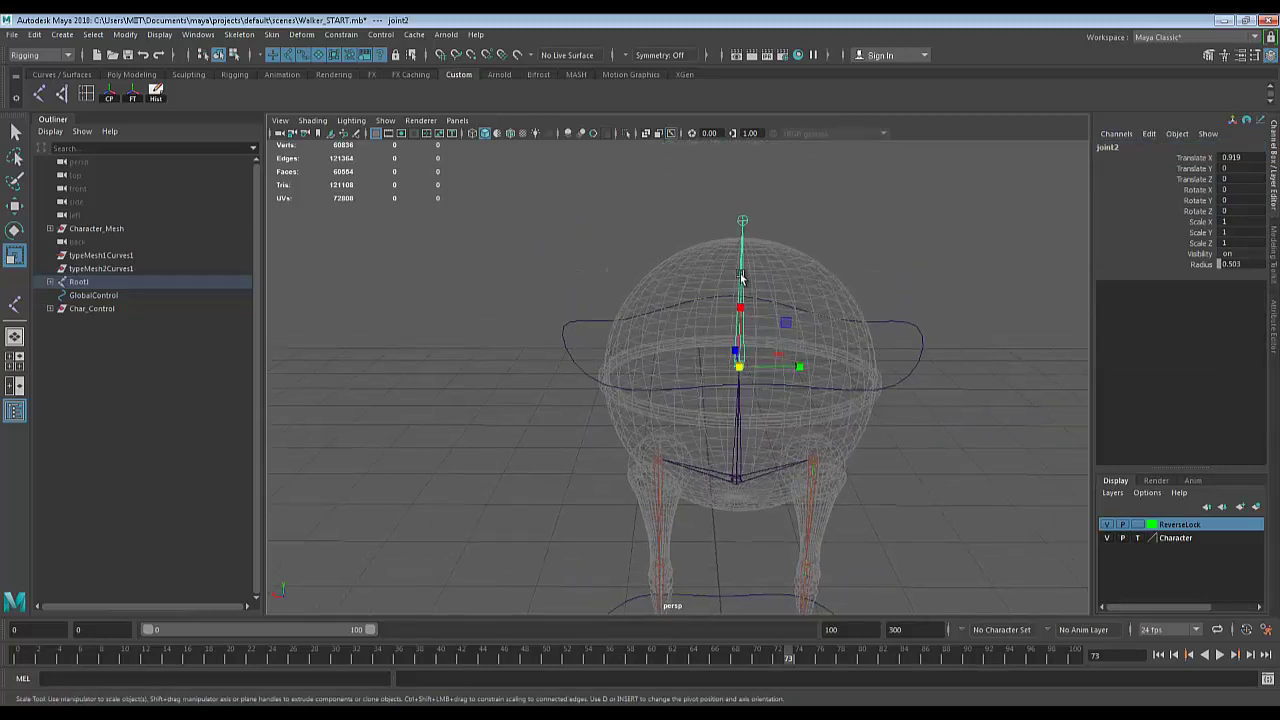
pyautogui.doubleClick(1112, 147)
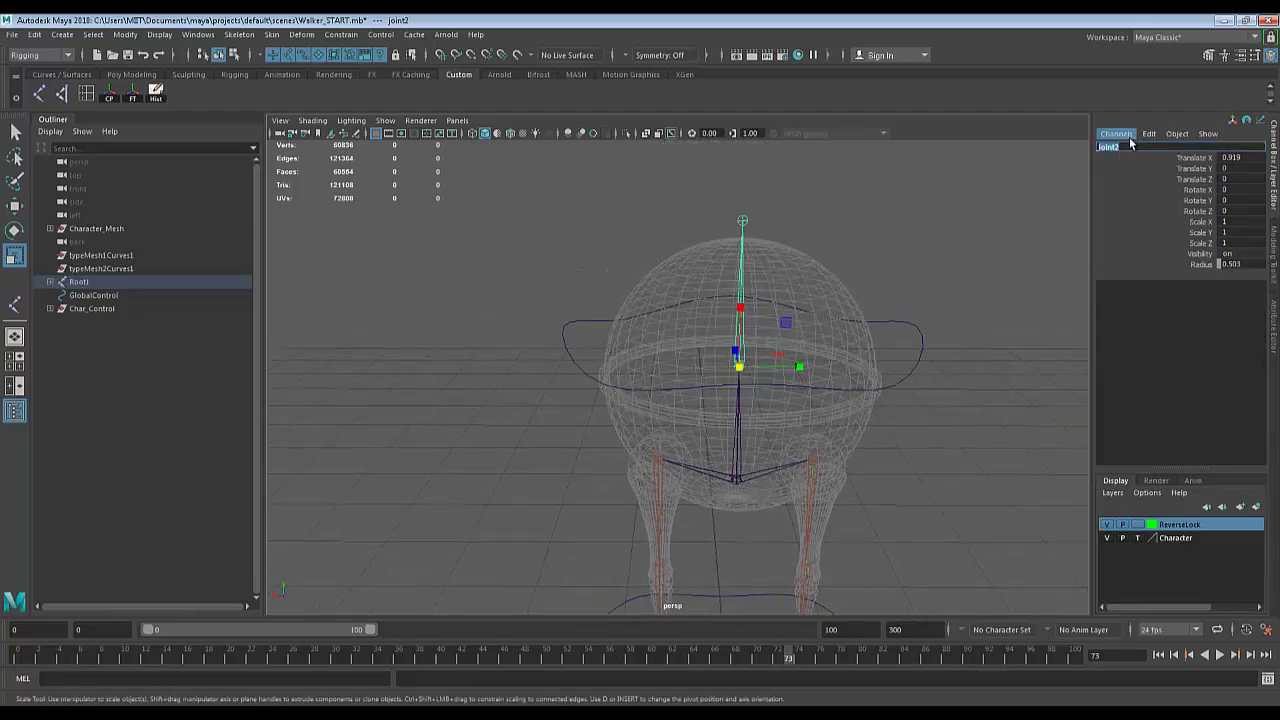
pyautogui.write('Head')
pyautogui.press('Return')
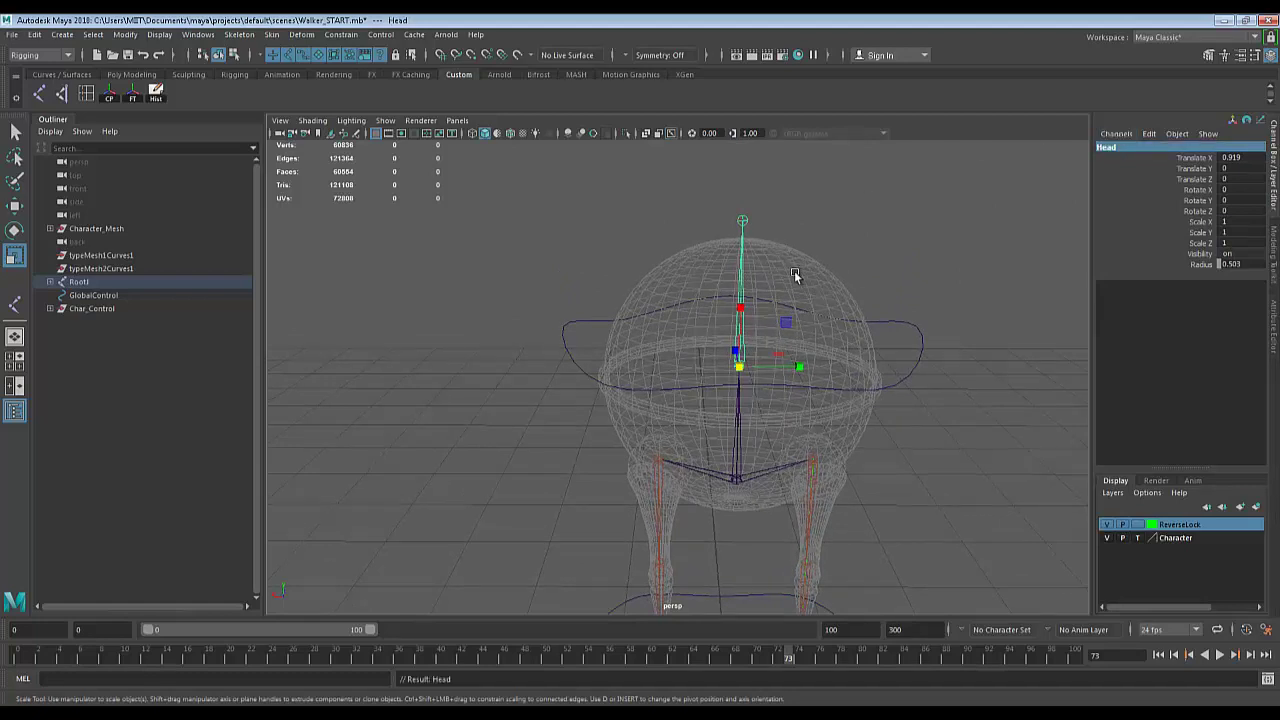
pyautogui.click(742, 219)
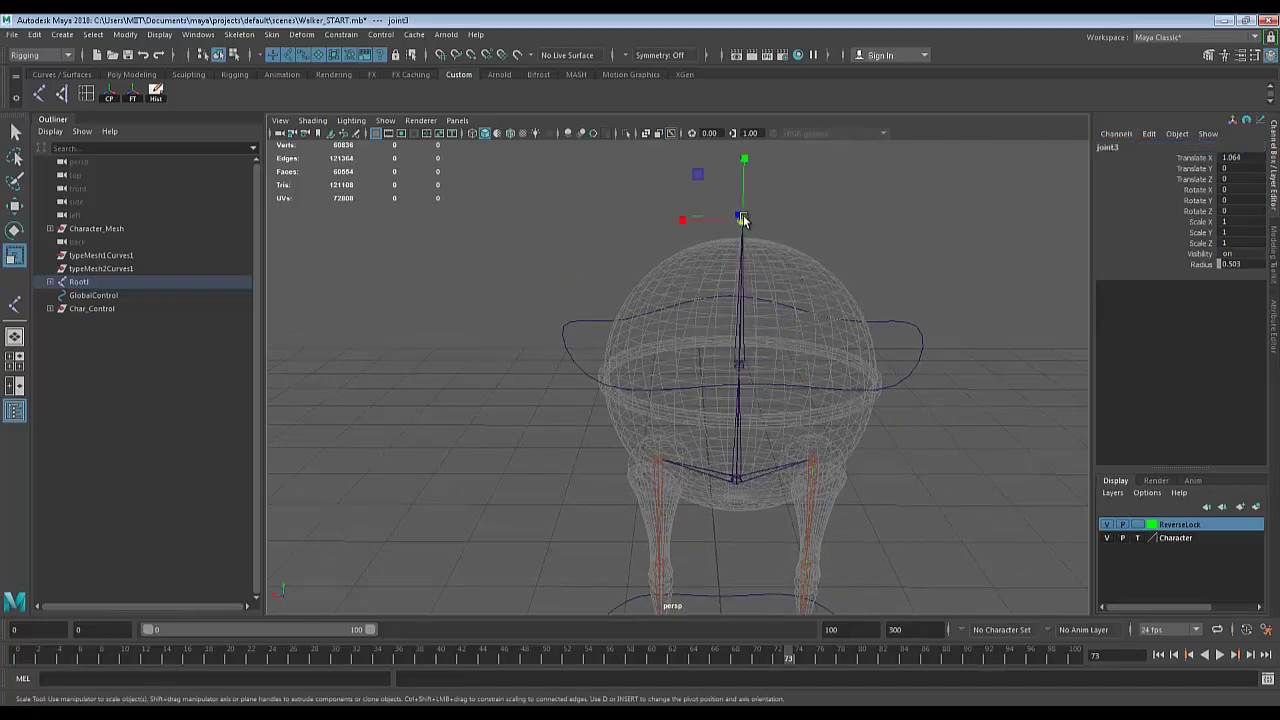
pyautogui.doubleClick(1116, 148)
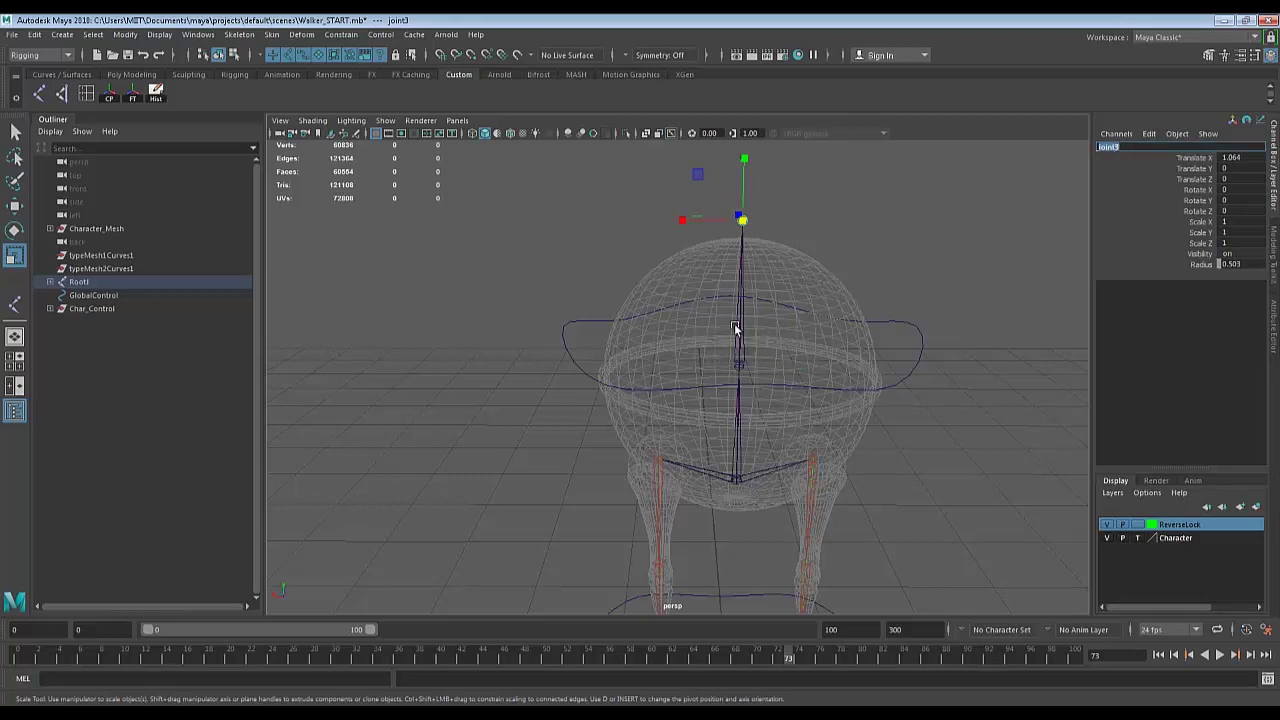
# Shorten the hip root joint's name to Root.
pyautogui.click(735, 446)
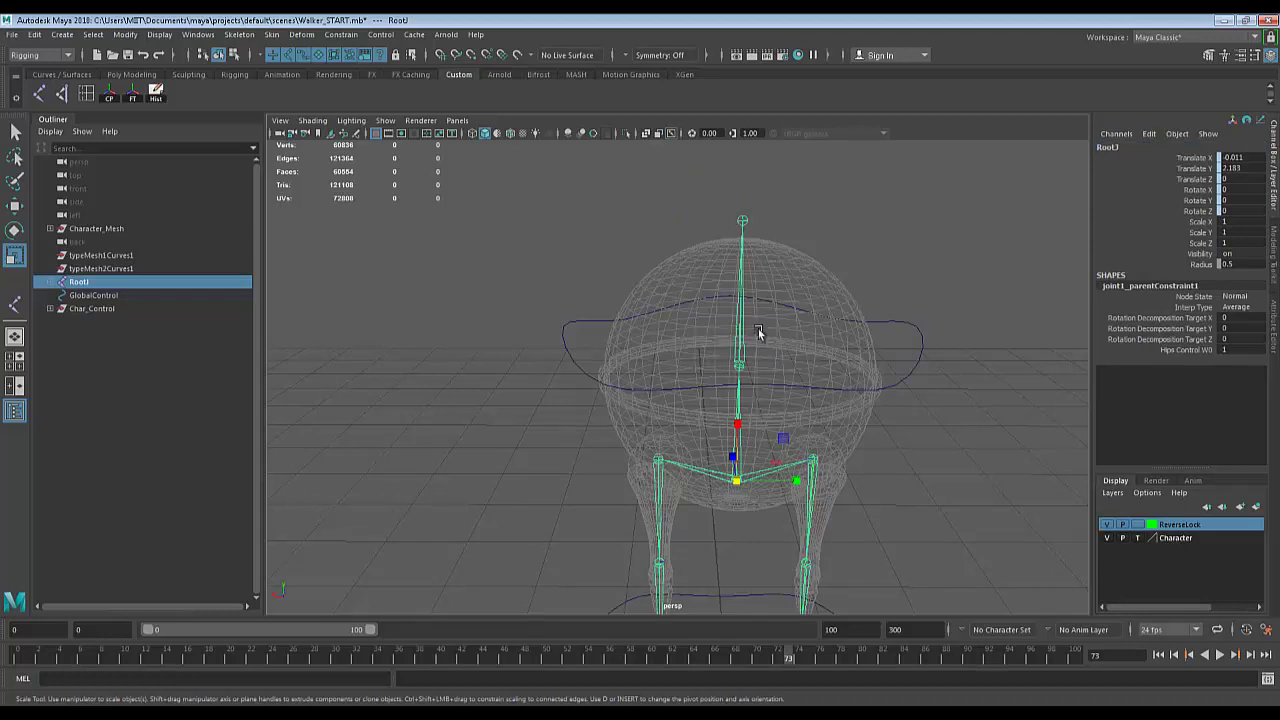
pyautogui.click(1138, 148)
pyautogui.click(1143, 148)
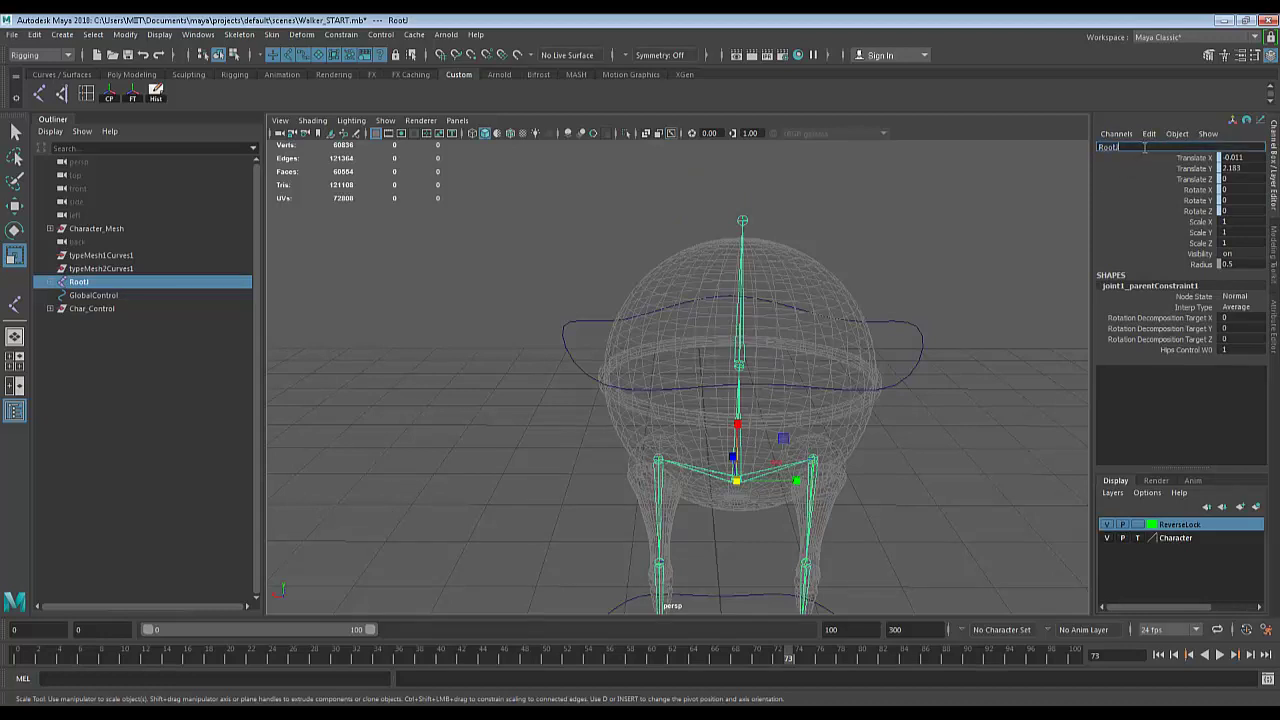
pyautogui.press('BackSpace')
pyautogui.press('Return')
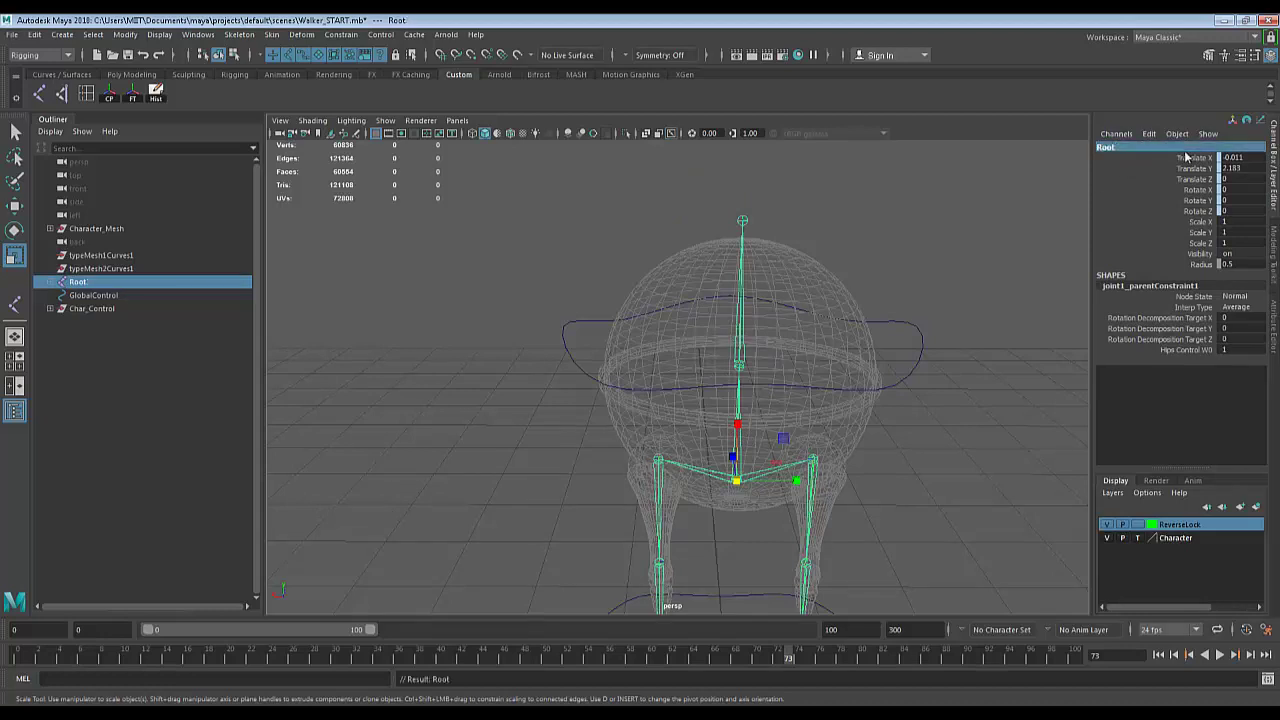
# Rename the middle spine joint inside the sphere as Body.
pyautogui.click(737, 316)
pyautogui.click(1126, 148)
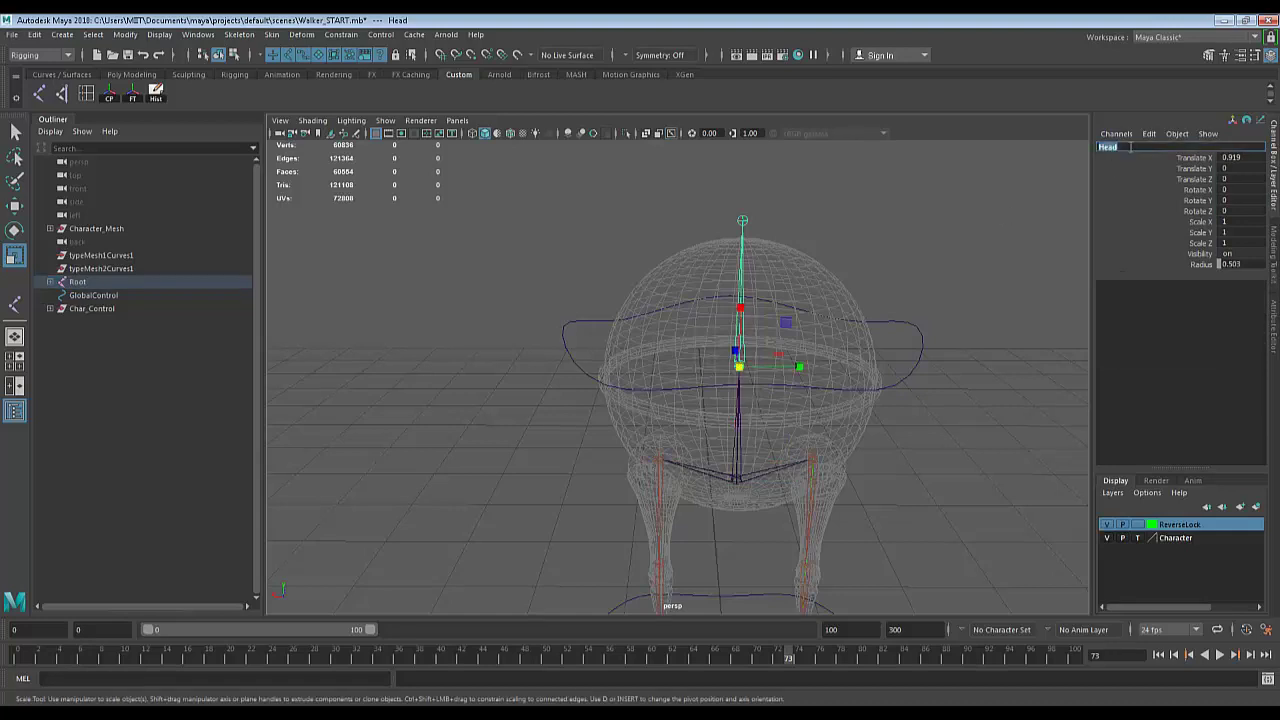
pyautogui.write('Body')
pyautogui.press('Return')
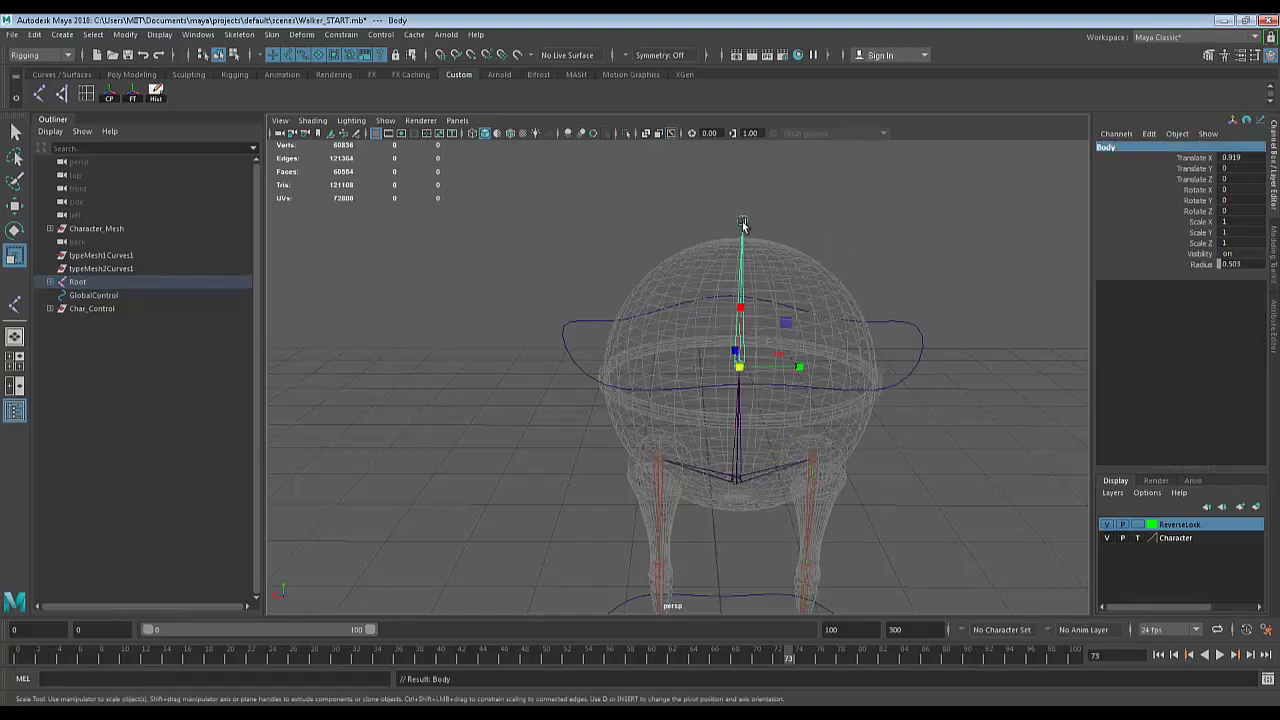
# Rename the end joint at the top of the spine as Head.
pyautogui.click(742, 221)
pyautogui.click(1128, 148)
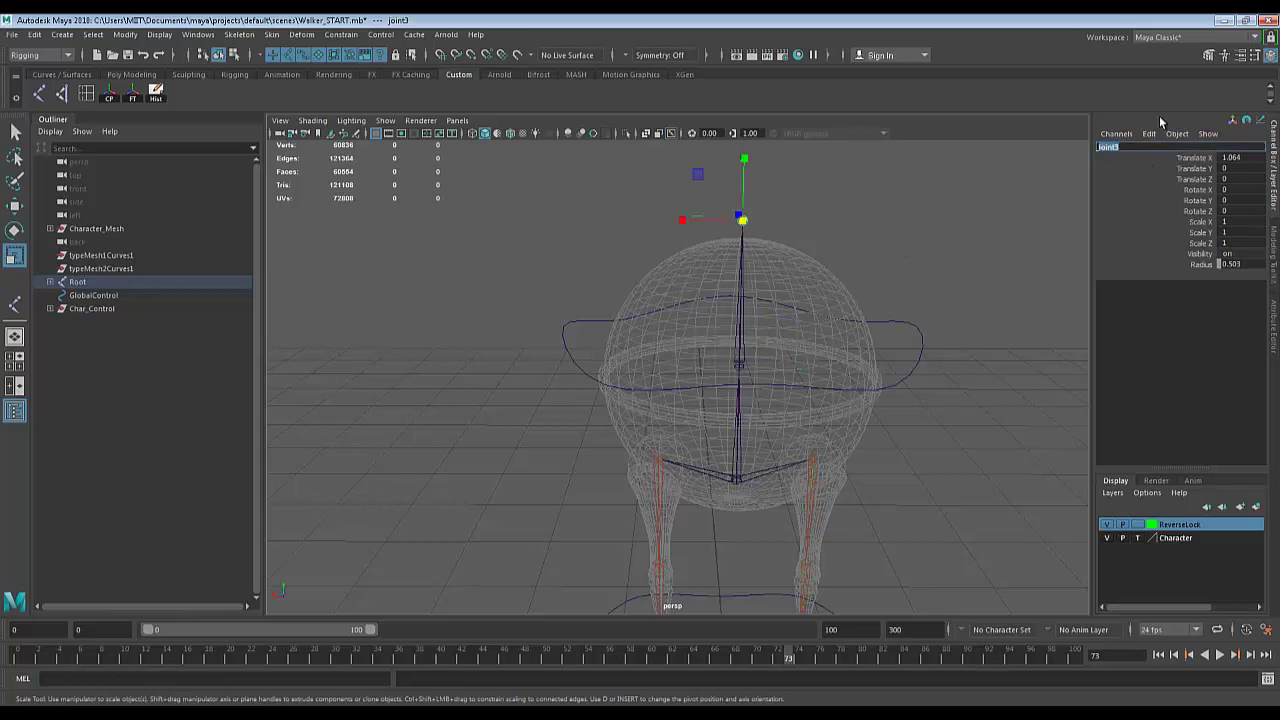
pyautogui.write('Head')
pyautogui.press('Return')
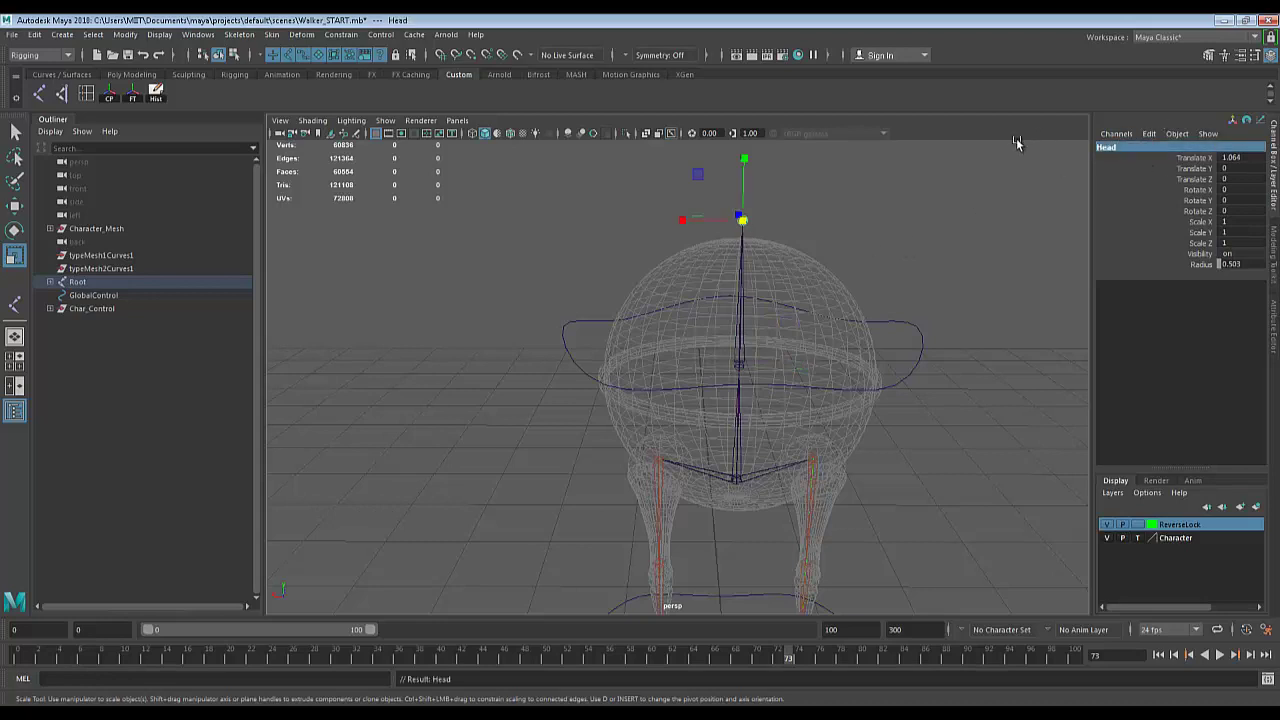
# In the back view, move the Head joint straight down to the top of the body sphere, and return to the perspective view.
pyautogui.keyDown('alt'); pyautogui.moveTo(880, 268); pyautogui.dragTo(865, 280); pyautogui.keyUp('alt')
pyautogui.press('space')
pyautogui.press('space')
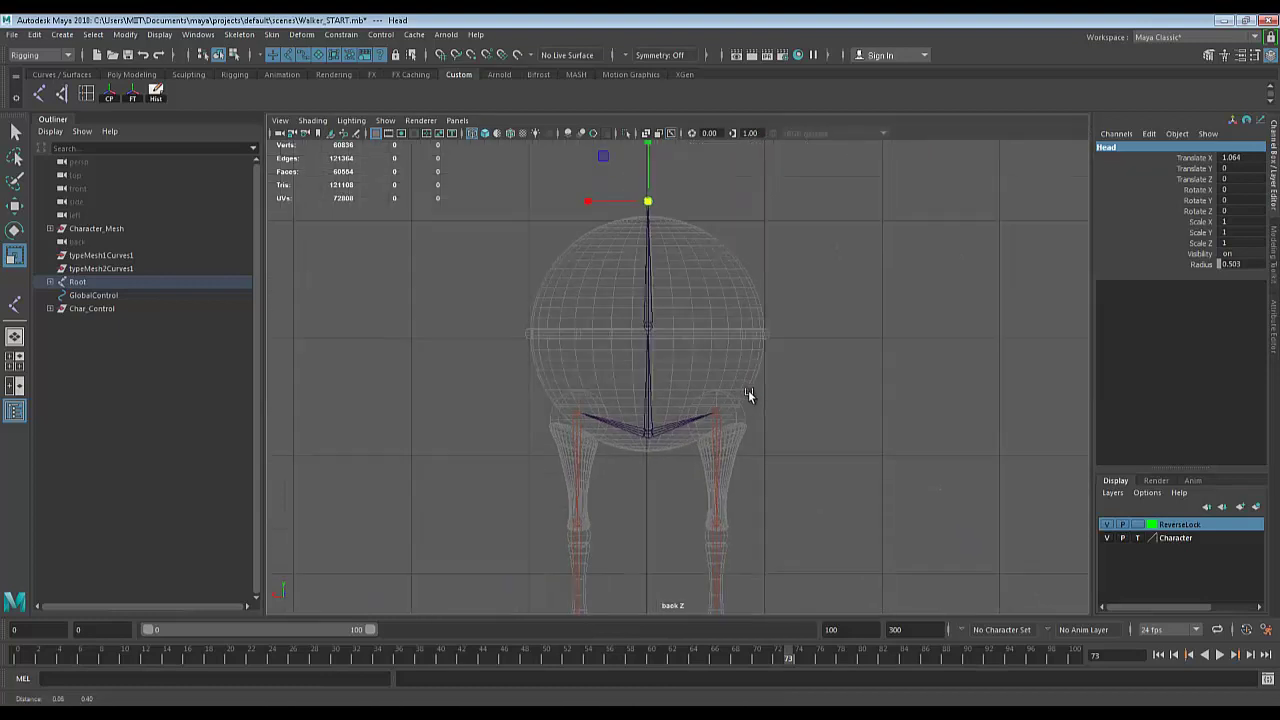
pyautogui.press('w')
pyautogui.moveTo(647, 143); pyautogui.dragTo(647, 164)
pyautogui.click(821, 295)
pyautogui.press('space')
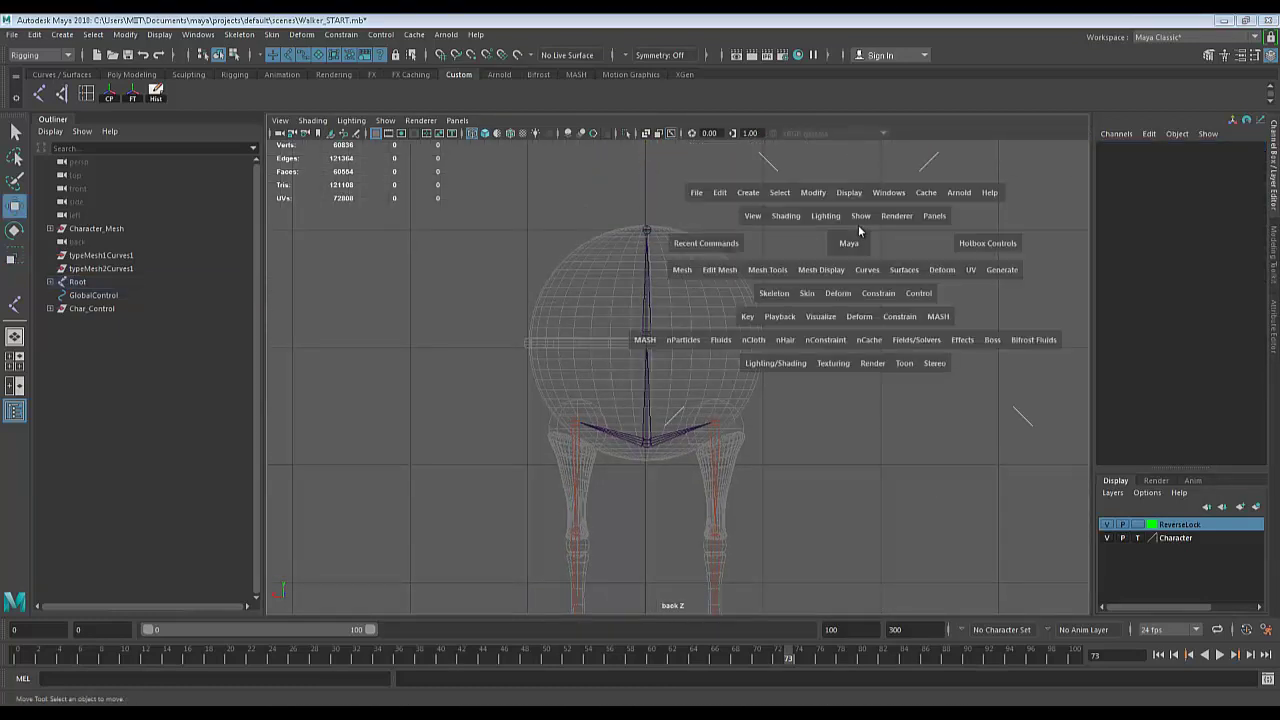
pyautogui.moveTo(846, 243); pyautogui.dragTo(858, 215)
pyautogui.keyDown('alt'); pyautogui.moveTo(865, 296); pyautogui.dragTo(845, 402); pyautogui.keyUp('alt')
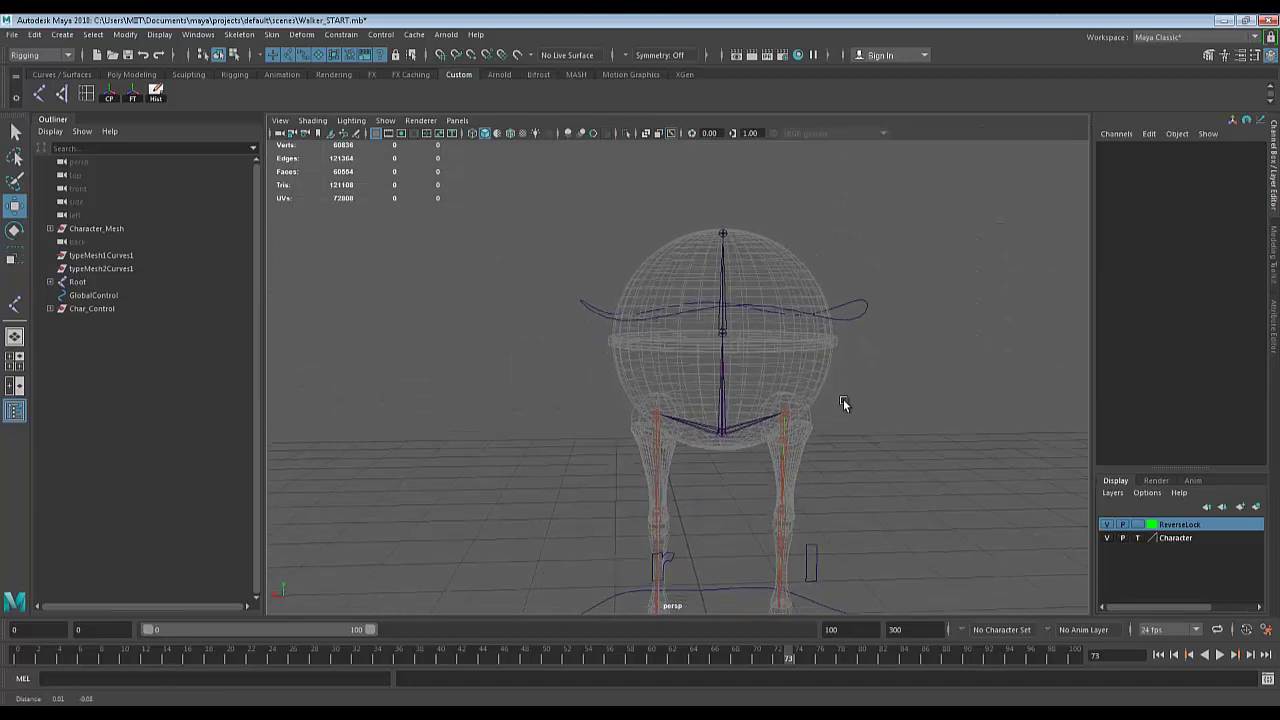
# Group the Root joint with its hierarchy and name the group Joint_GRP.
pyautogui.click(721, 436)
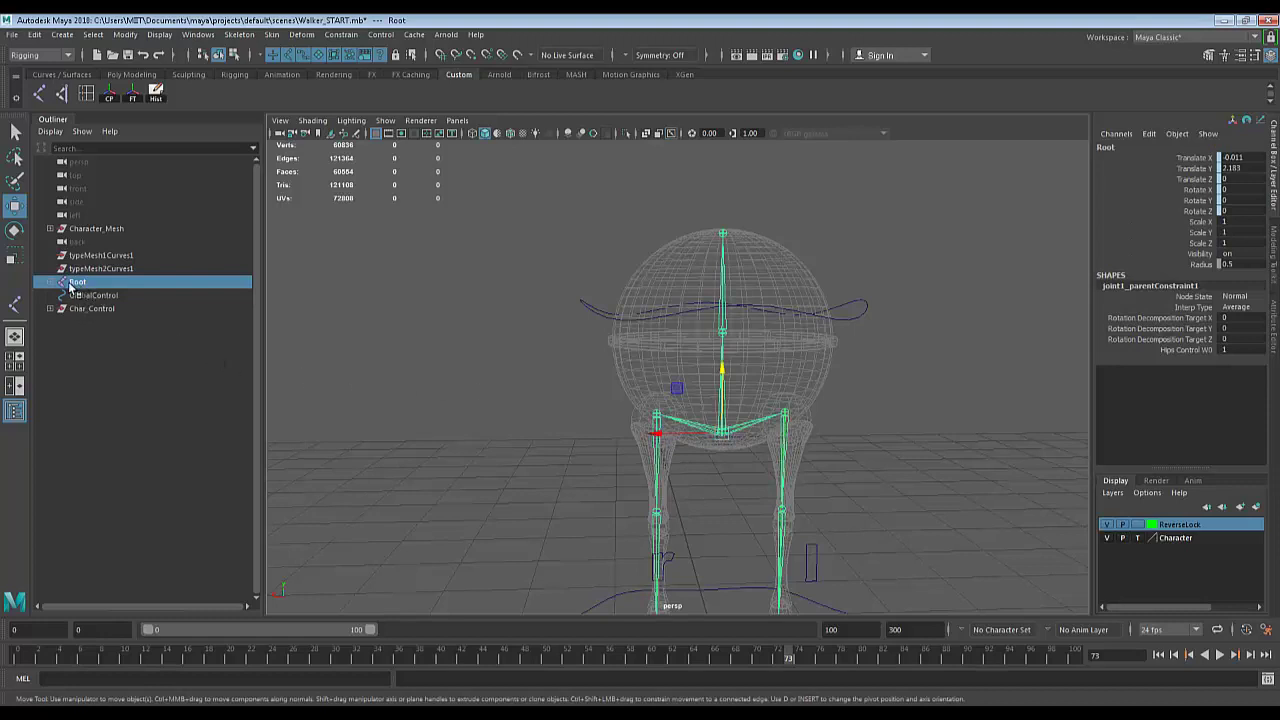
pyautogui.keyDown('alt'); pyautogui.moveTo(691, 434); pyautogui.dragTo(729, 412, button='middle'); pyautogui.keyUp('alt')
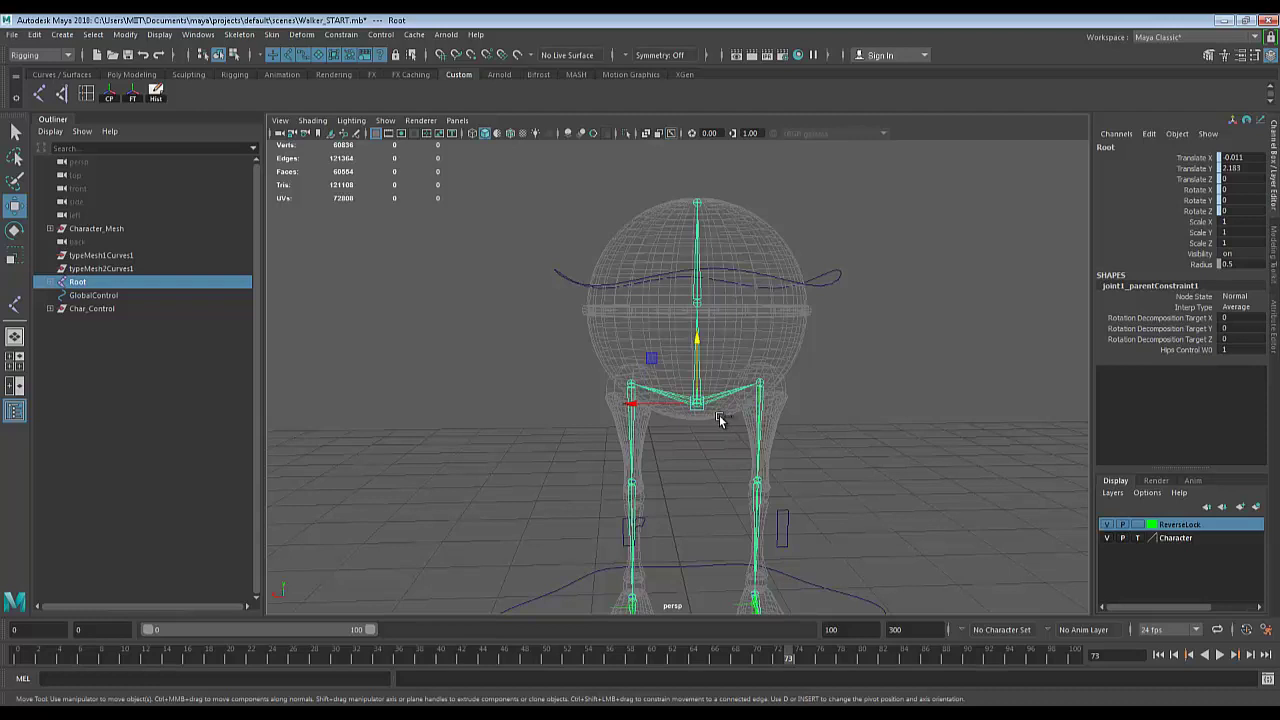
pyautogui.click(869, 410)
pyautogui.click(700, 405)
pyautogui.hotkey('ctrl', 'g')
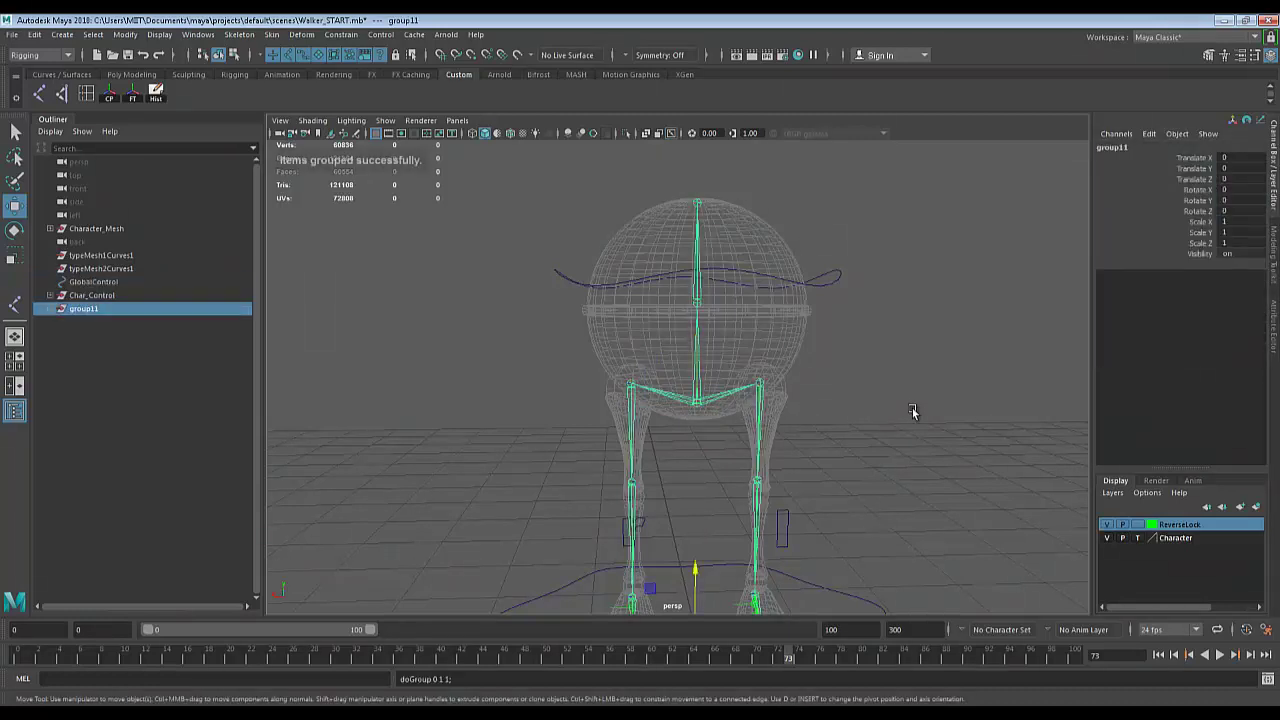
pyautogui.click(1116, 148)
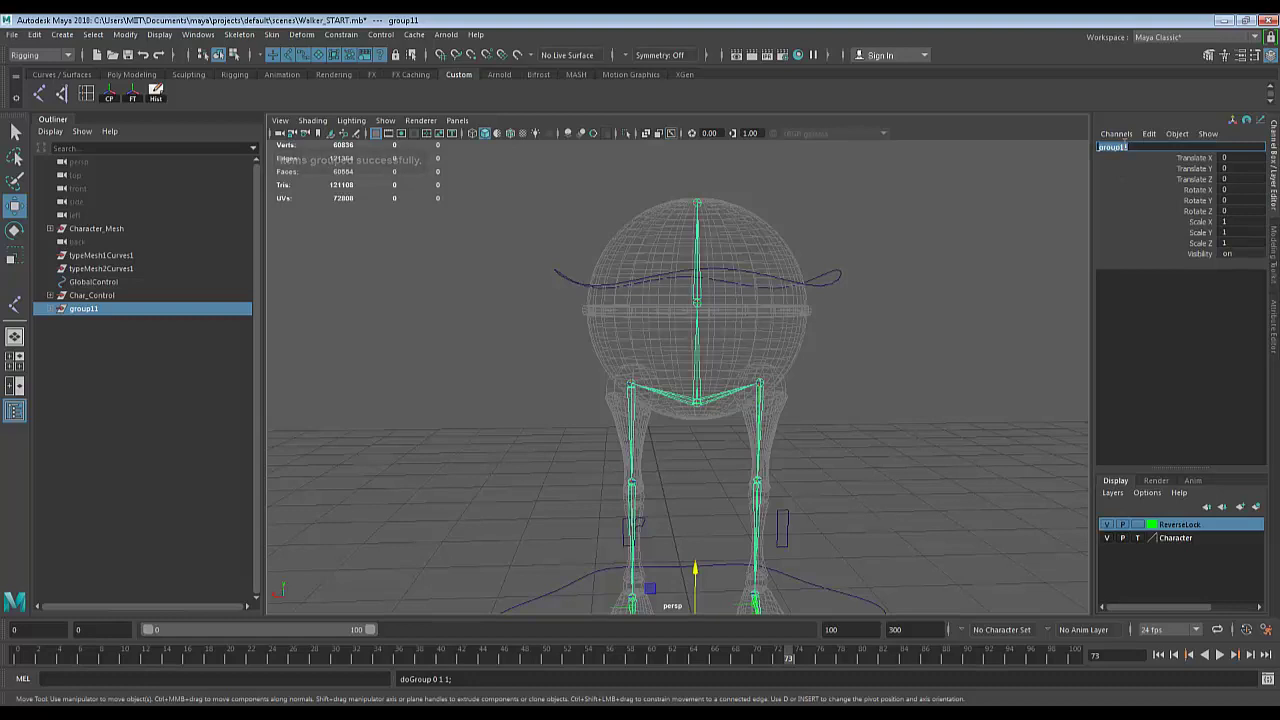
pyautogui.press('BackSpace')
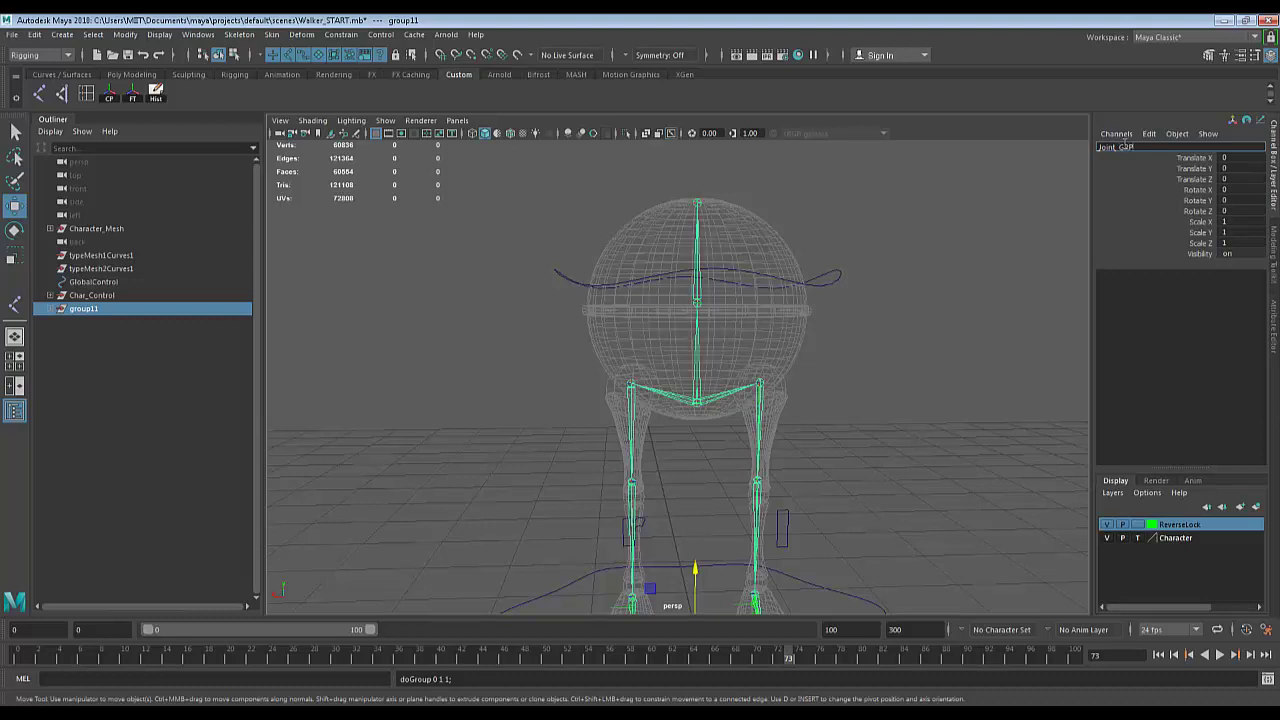
pyautogui.press('Return')
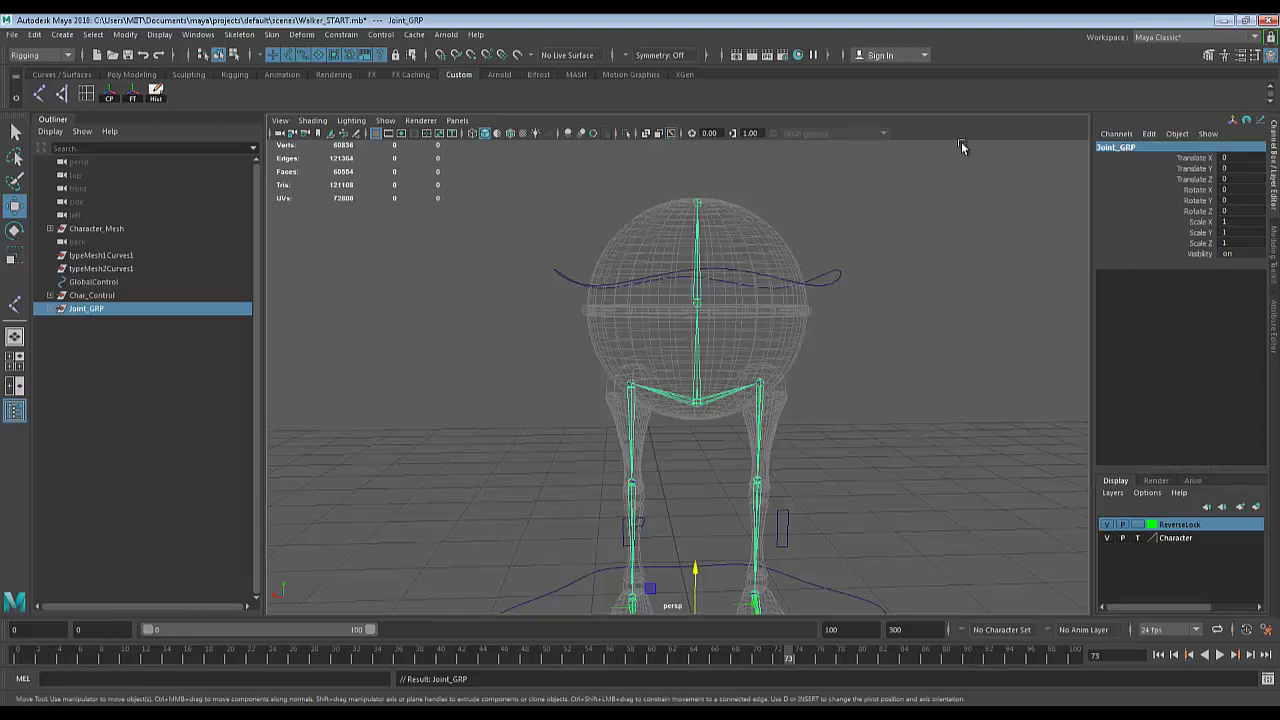
# Apply a scale constraint from the GlobalControl curve to the Joint_GRP group.
pyautogui.keyDown('alt'); pyautogui.moveTo(510, 387); pyautogui.dragTo(506, 360, button='middle'); pyautogui.keyUp('alt')
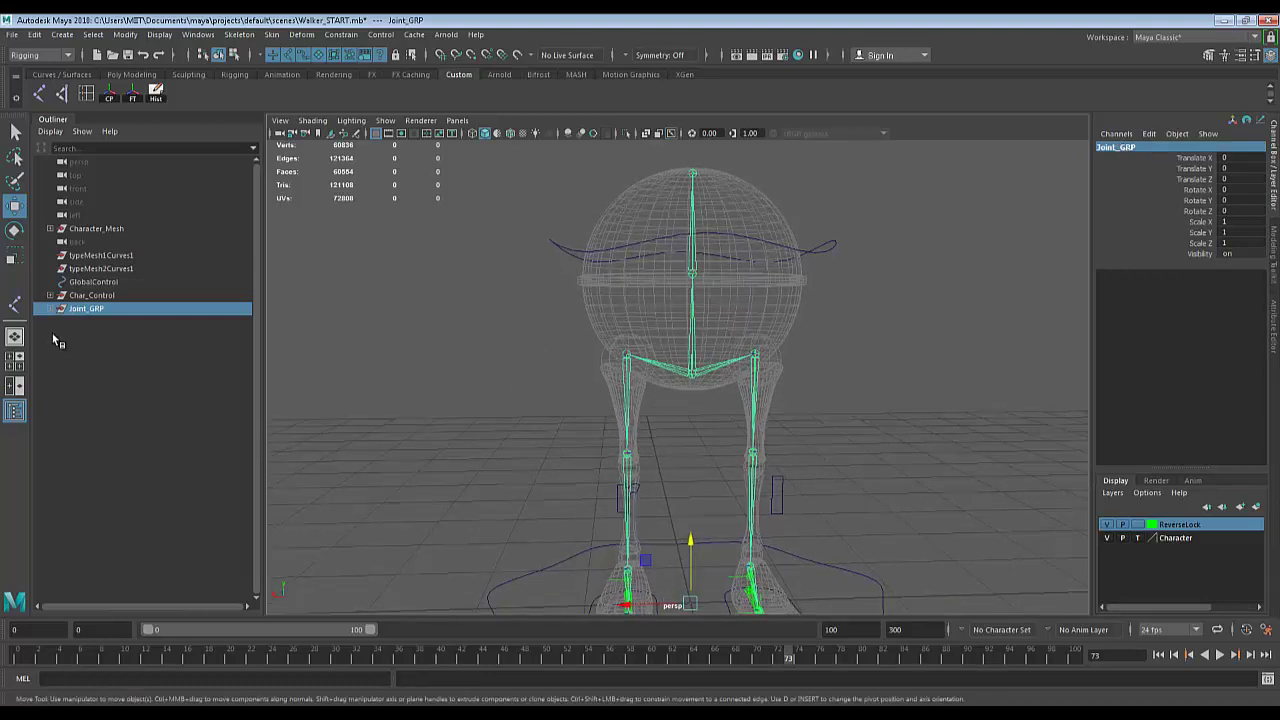
pyautogui.click(88, 283)
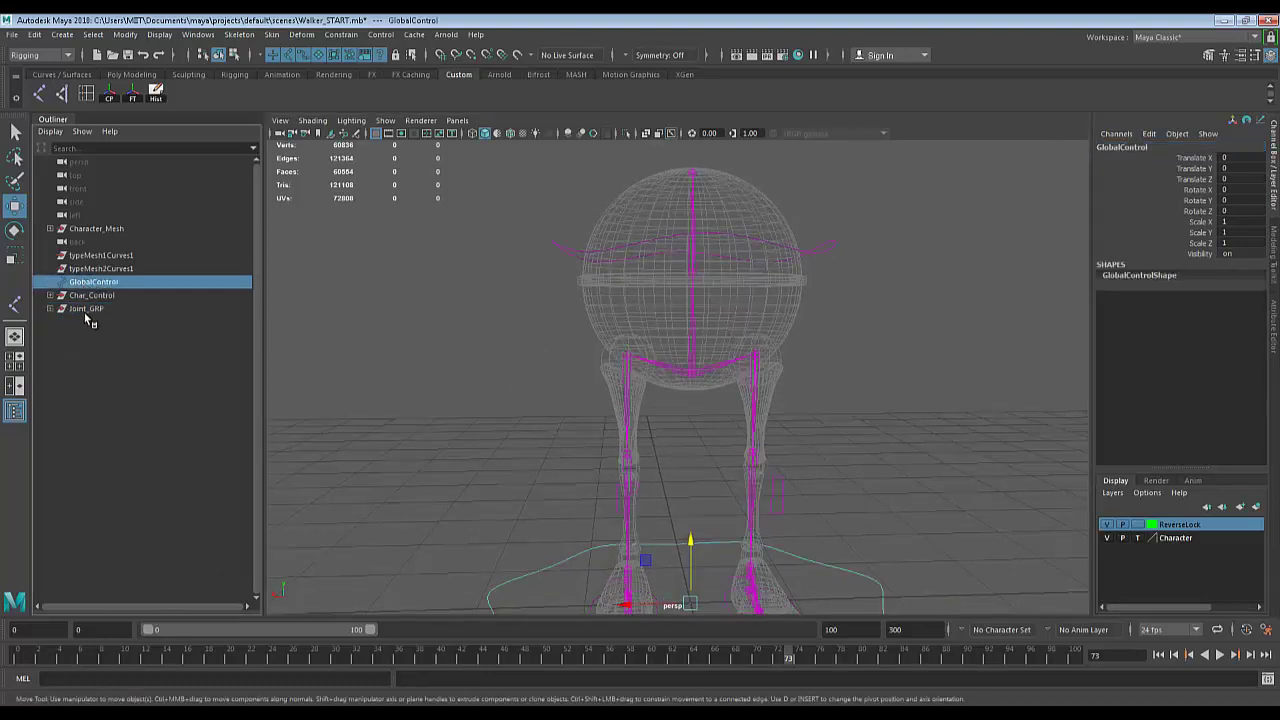
pyautogui.keyDown('ctrl'); pyautogui.click(84, 310); pyautogui.keyUp('ctrl')
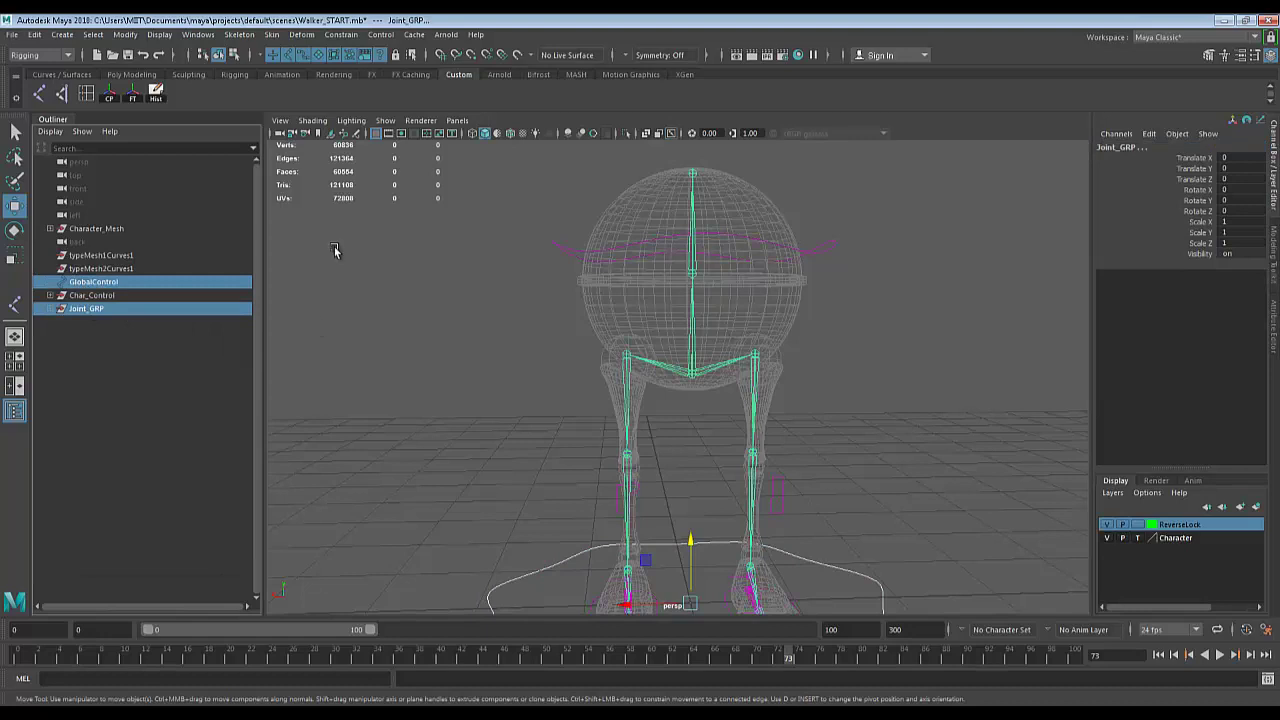
pyautogui.click(340, 34)
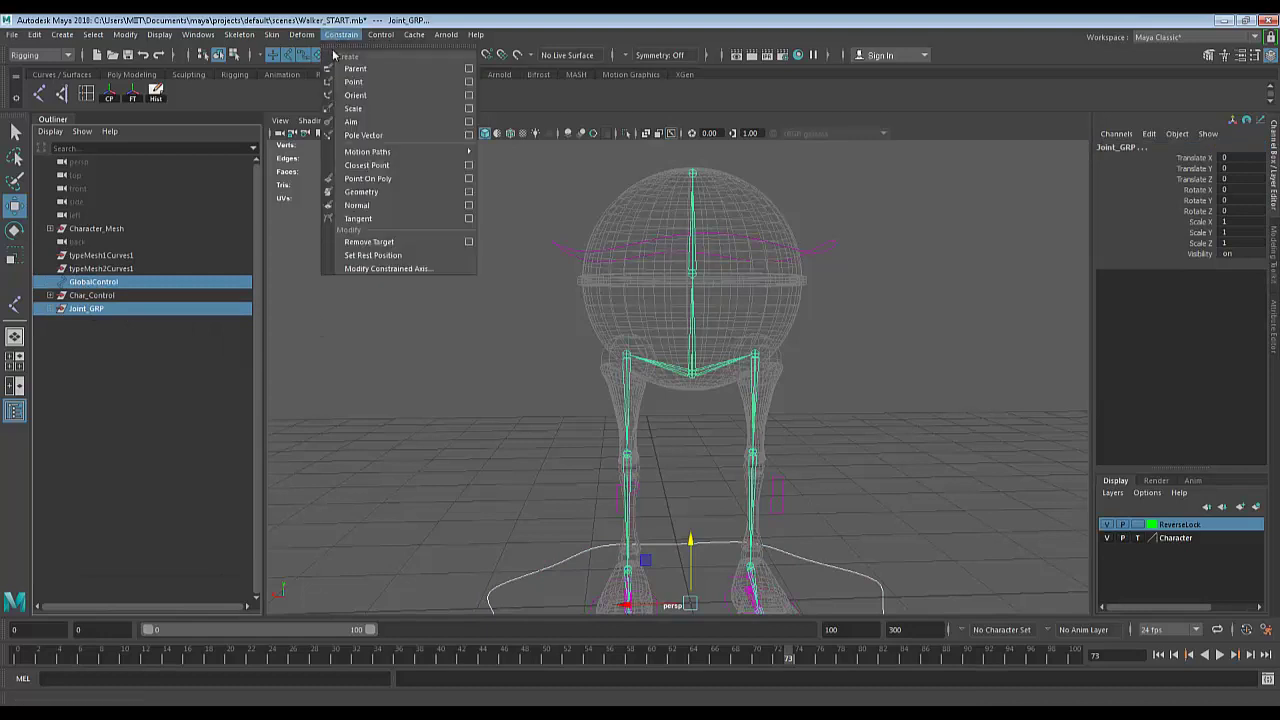
pyautogui.click(377, 112)
pyautogui.scroll(-2, 440, 373)
pyautogui.click(440, 374)
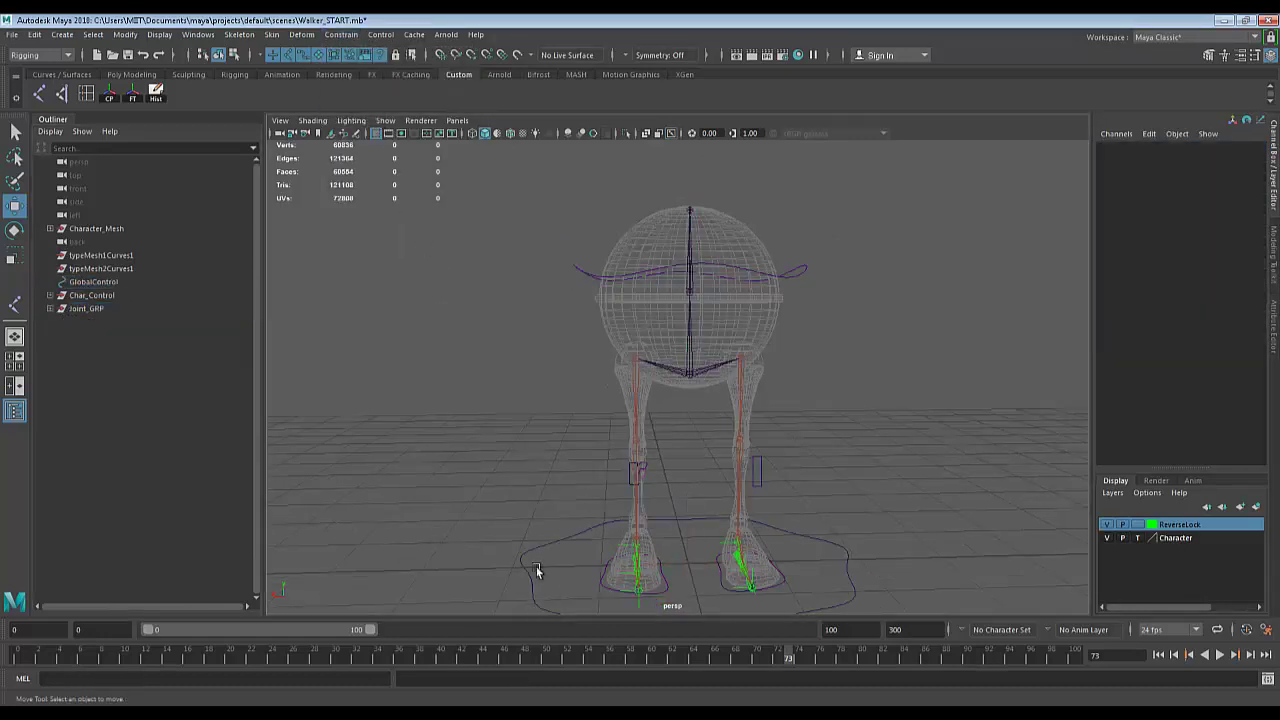
# Test the rig by scaling GlobalControl uniformly by about 1.227, undo that, scale it to about 0.83, and inspect the legs against the joints.
pyautogui.click(536, 575)
pyautogui.press('r')
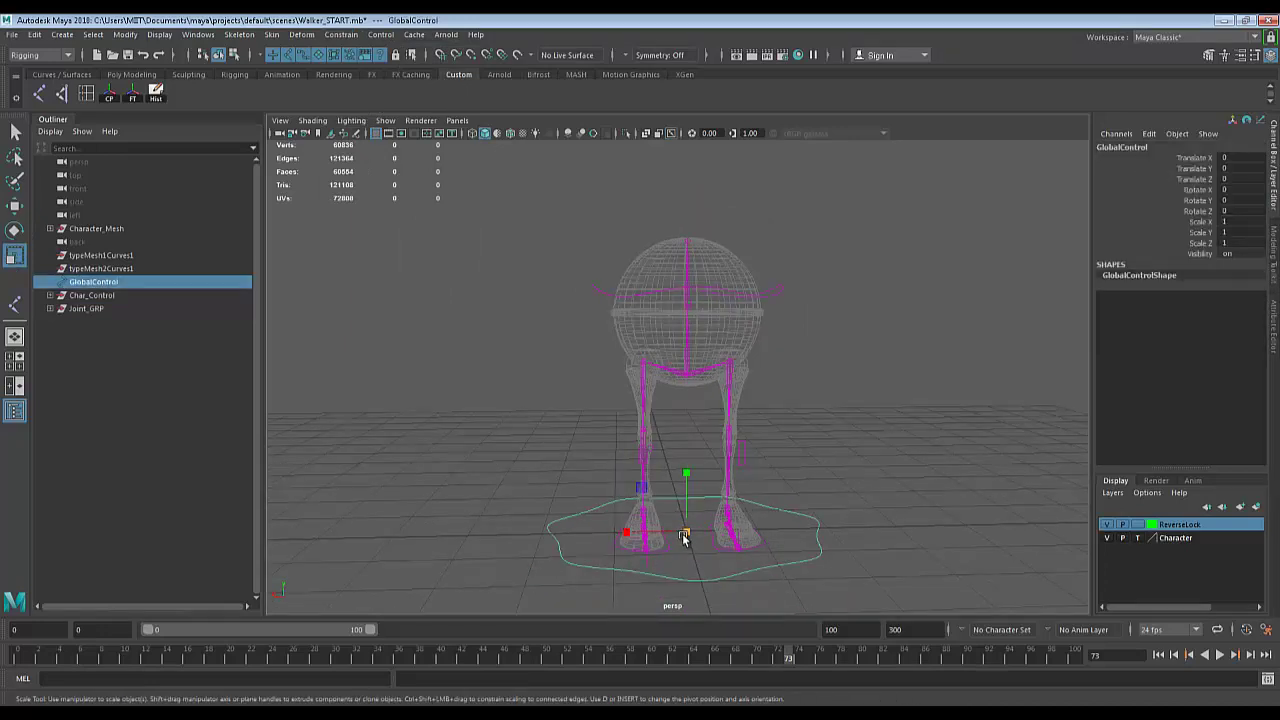
pyautogui.moveTo(683, 534); pyautogui.dragTo(776, 530)
pyautogui.moveTo(688, 532); pyautogui.dragTo(738, 488)
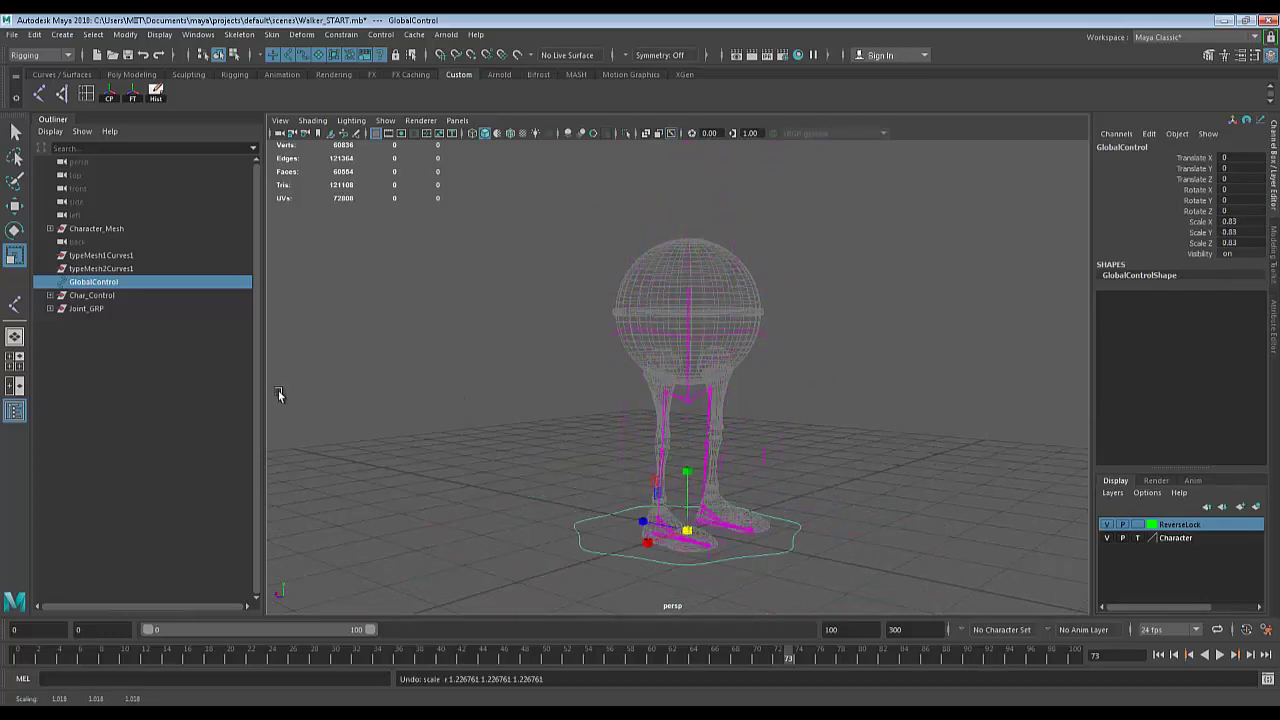
pyautogui.keyDown('alt'); pyautogui.moveTo(542, 388); pyautogui.dragTo(394, 394); pyautogui.keyUp('alt')
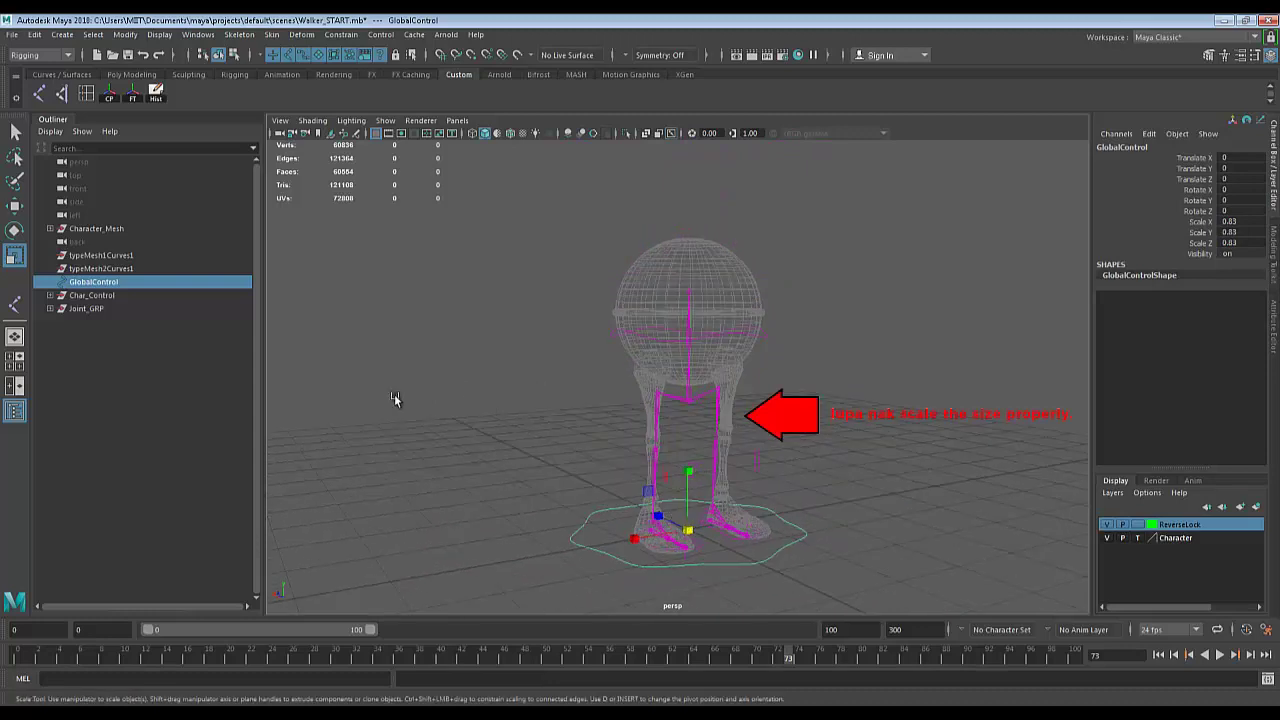
pyautogui.click(82, 296)
pyautogui.click(86, 282)
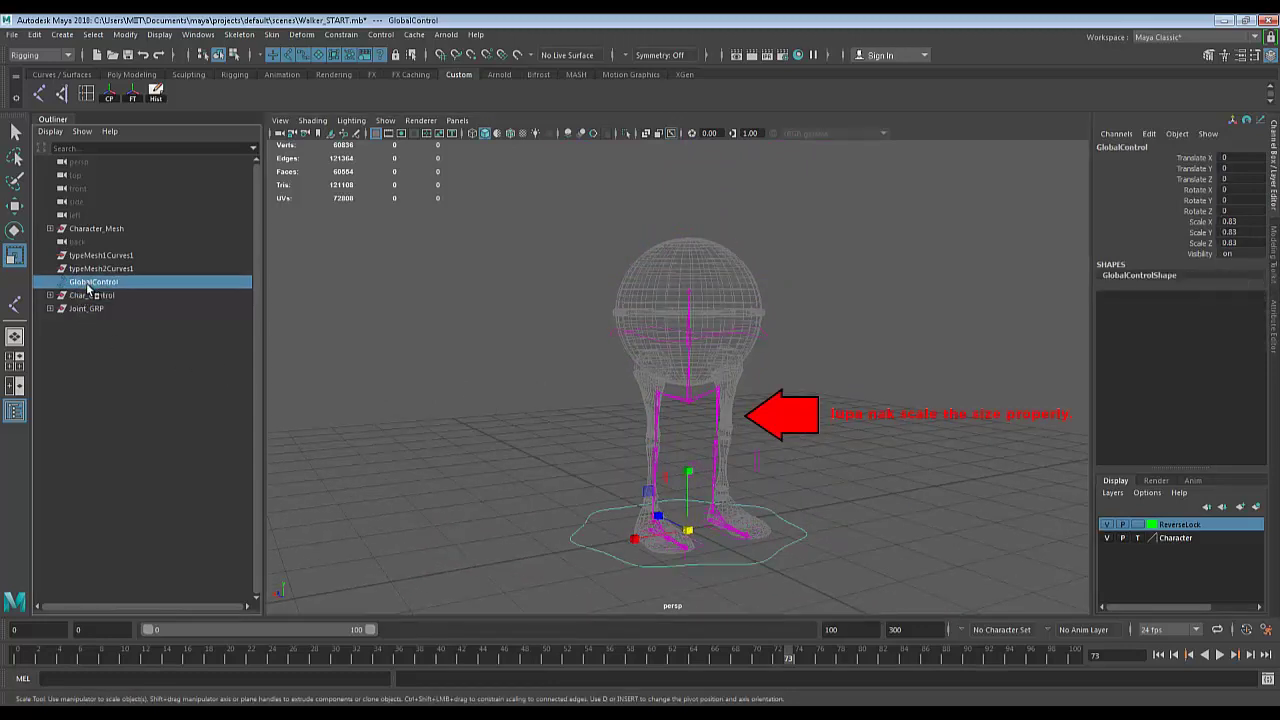
# Delete the leftover typeMesh1Curves1 and typeMesh2Curves1 nodes from the scene hierarchy.
pyautogui.click(88, 270)
pyautogui.click(98, 257)
pyautogui.click(96, 270)
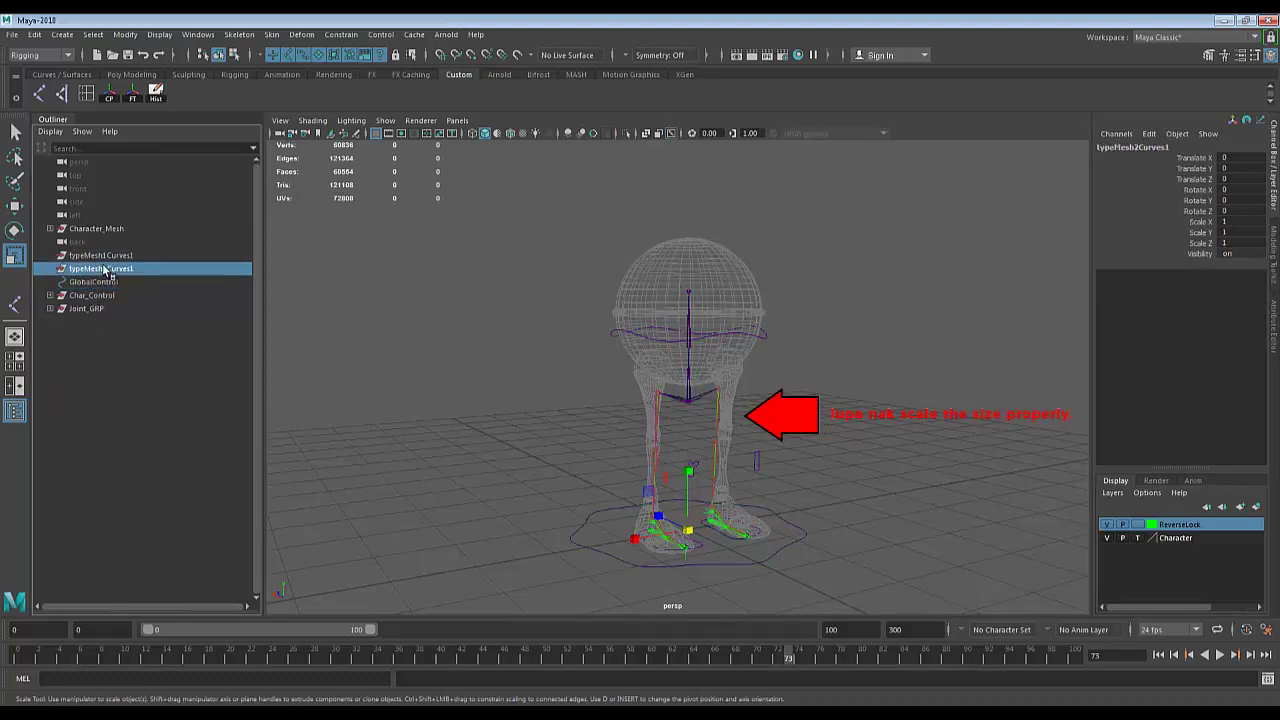
pyautogui.click(112, 257)
pyautogui.press('Delete')
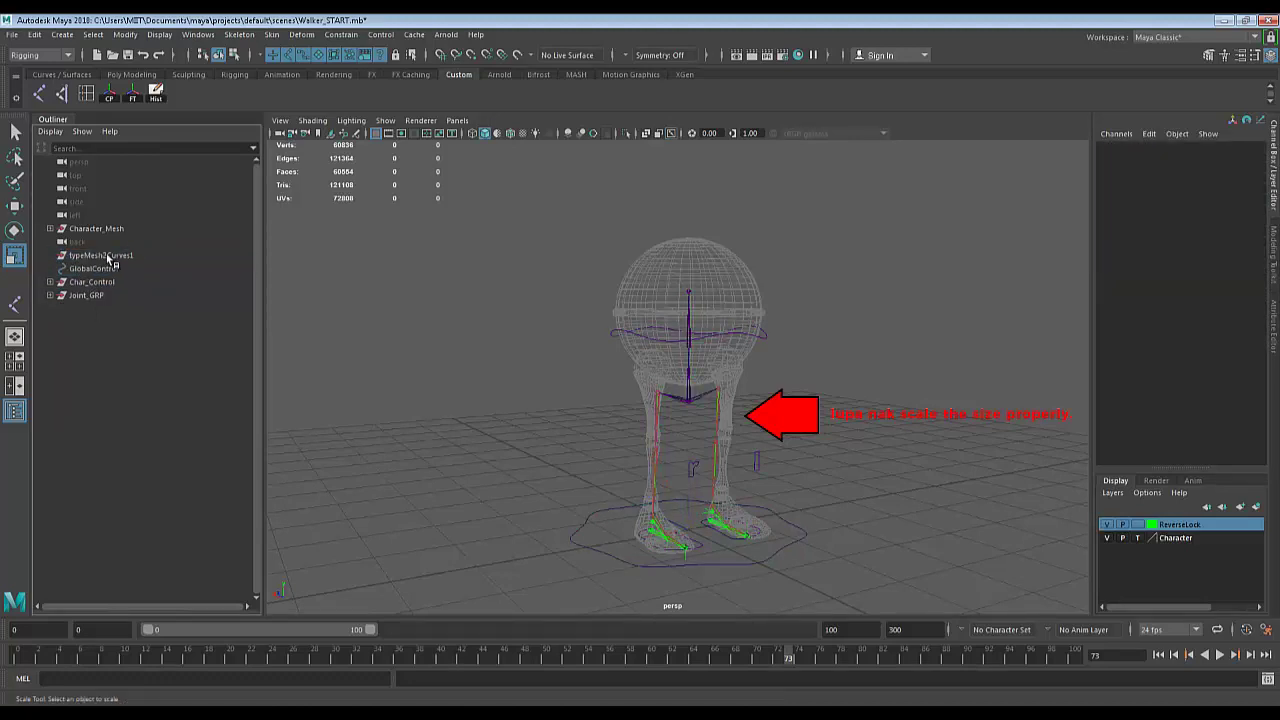
pyautogui.click(110, 257)
pyautogui.press('Delete')
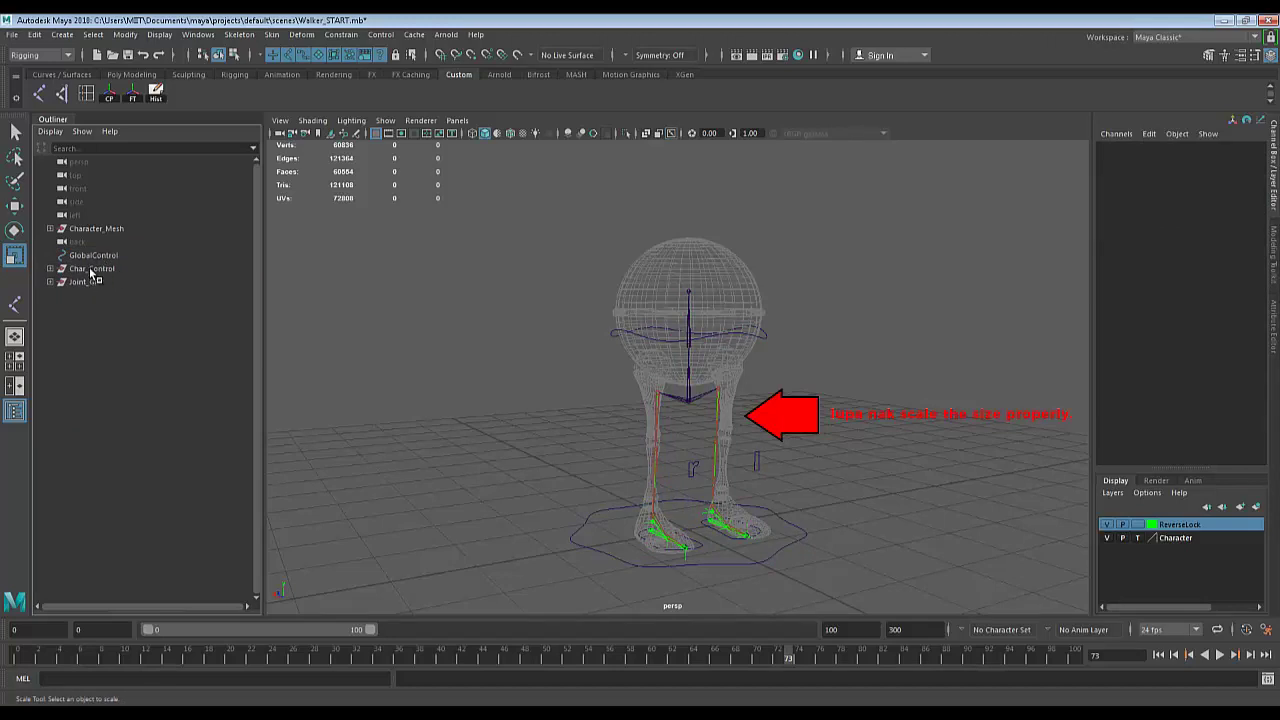
# Parent the Char_Control and Joint_GRP groups under the GlobalControl curve.
pyautogui.click(91, 269)
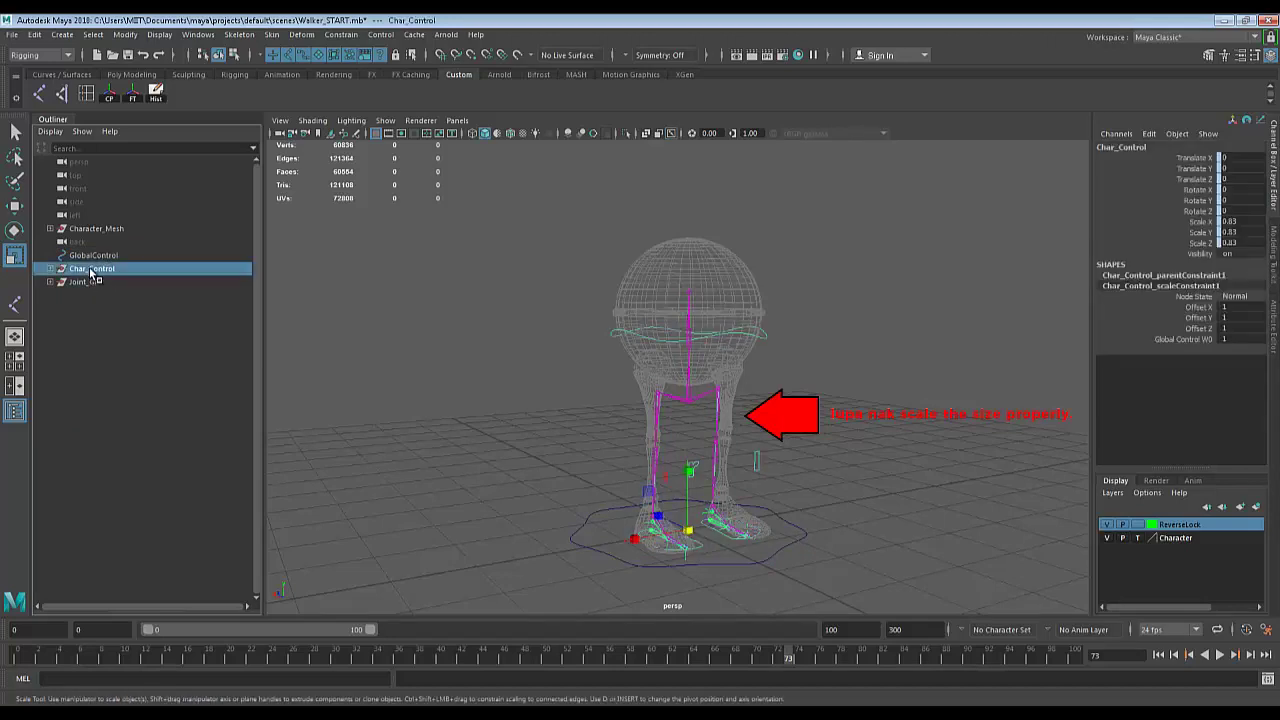
pyautogui.click(93, 255)
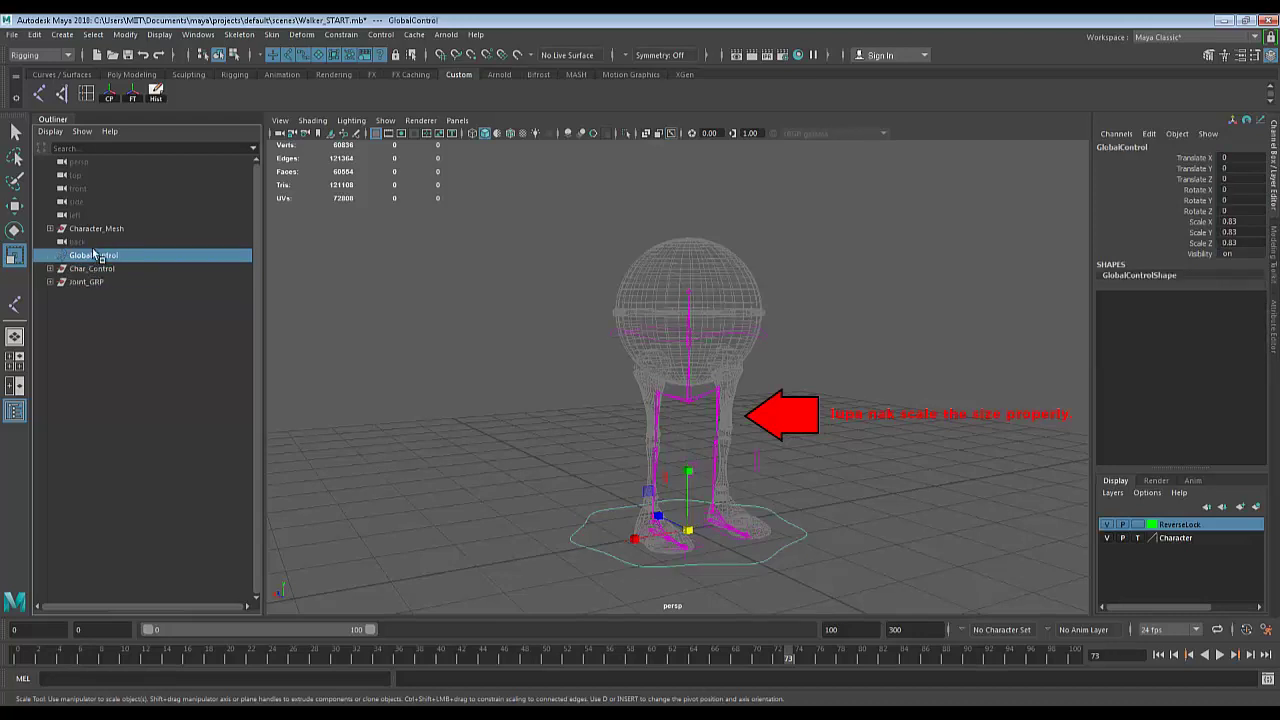
pyautogui.click(97, 229)
pyautogui.click(93, 256)
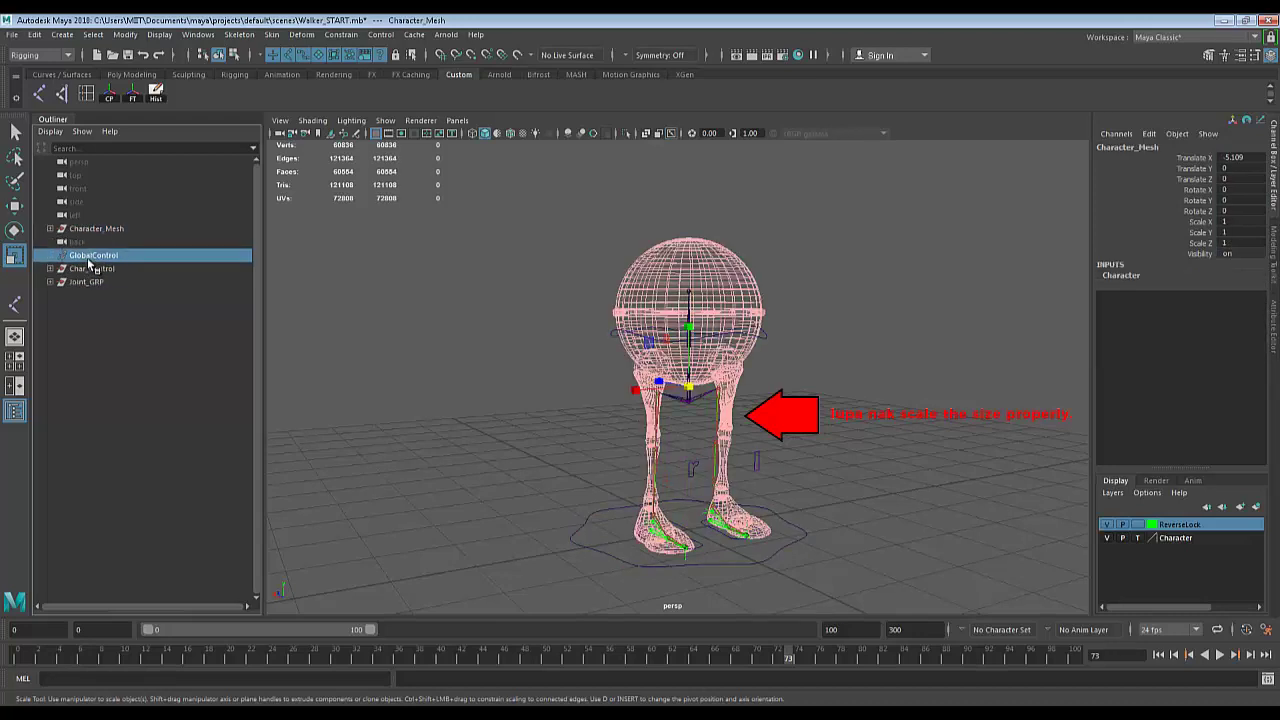
pyautogui.click(90, 270)
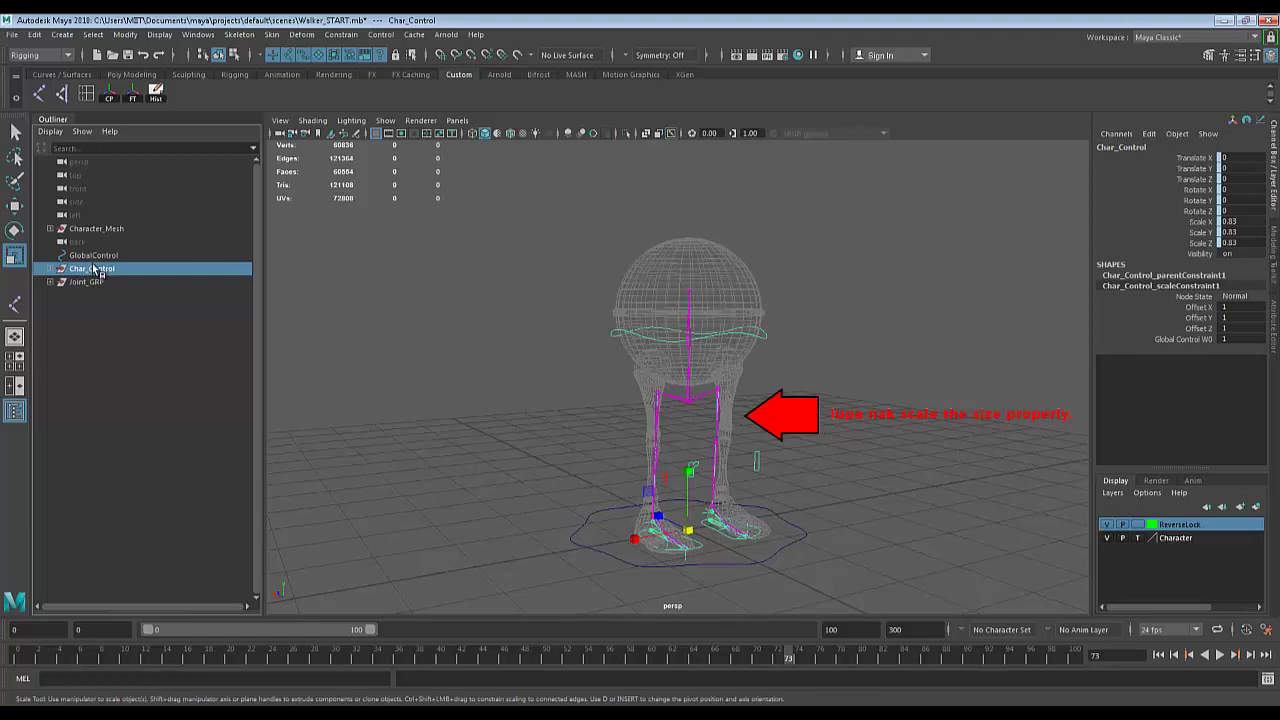
pyautogui.moveTo(96, 273); pyautogui.dragTo(104, 258)
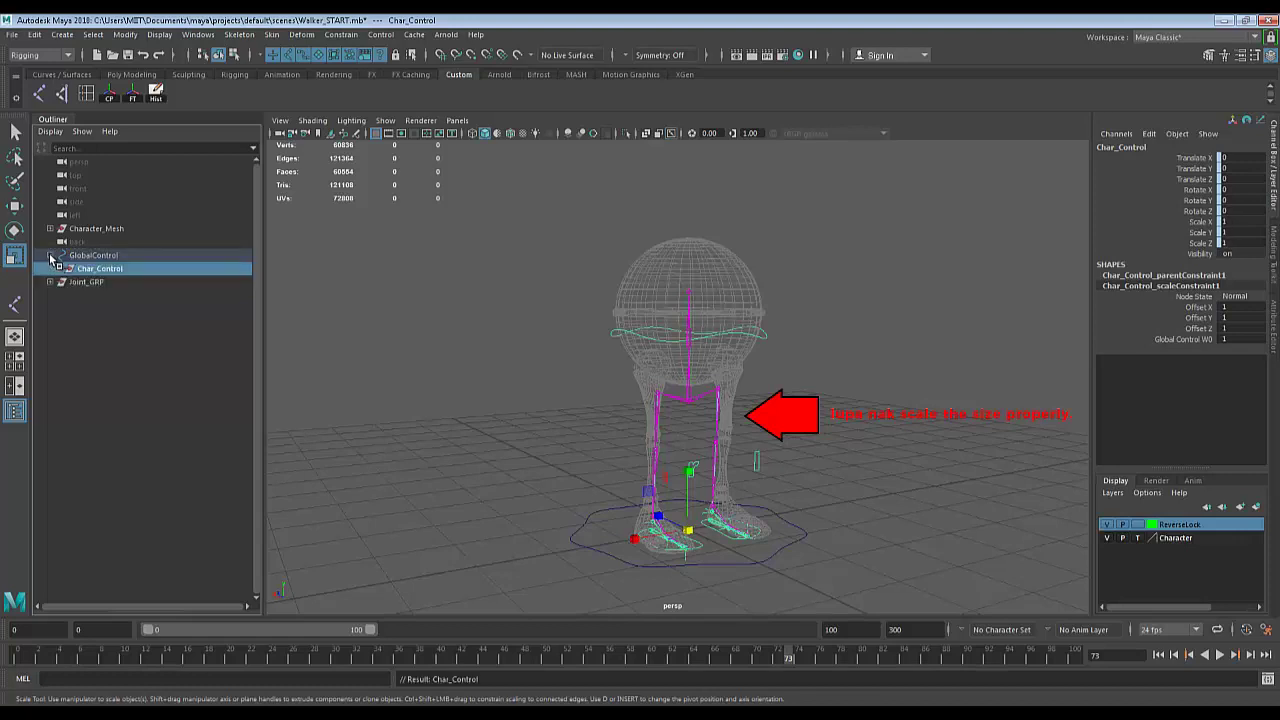
pyautogui.click(82, 270)
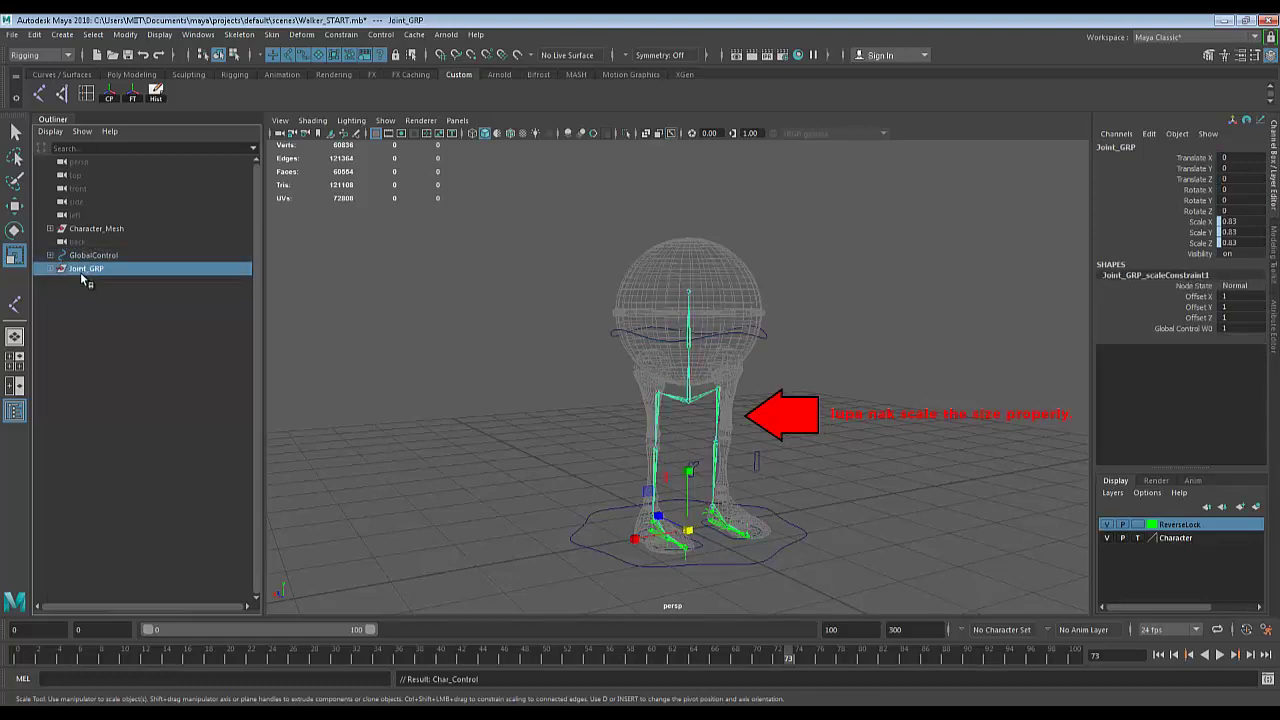
pyautogui.moveTo(81, 276); pyautogui.dragTo(87, 258)
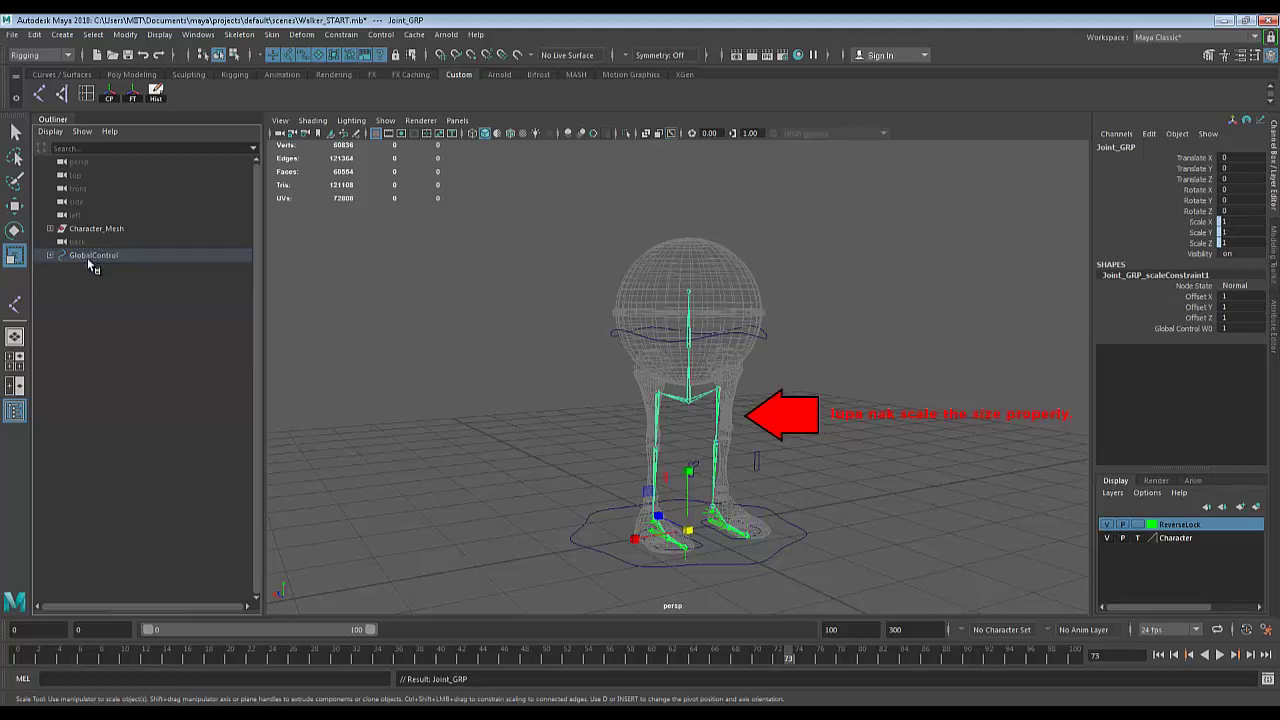
# Group the GlobalControl hierarchy and name the group Character_Setup.
pyautogui.click(84, 254)
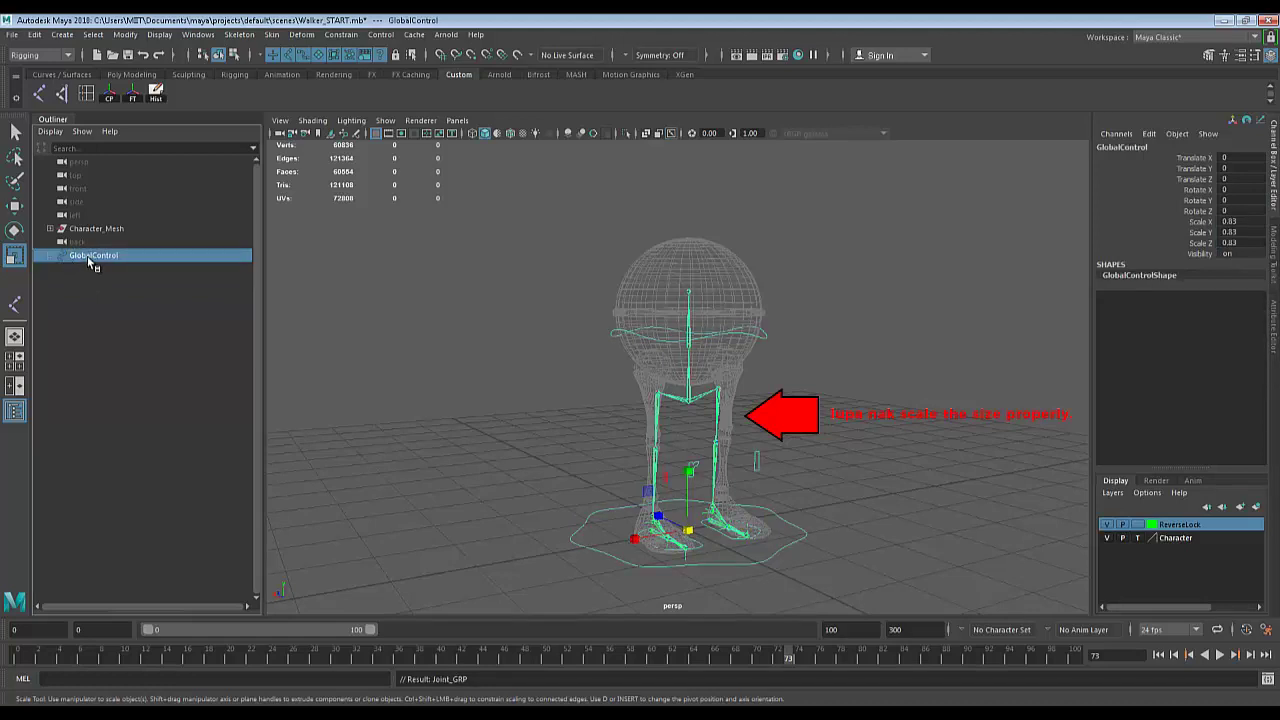
pyautogui.hotkey('ctrl', 'g')
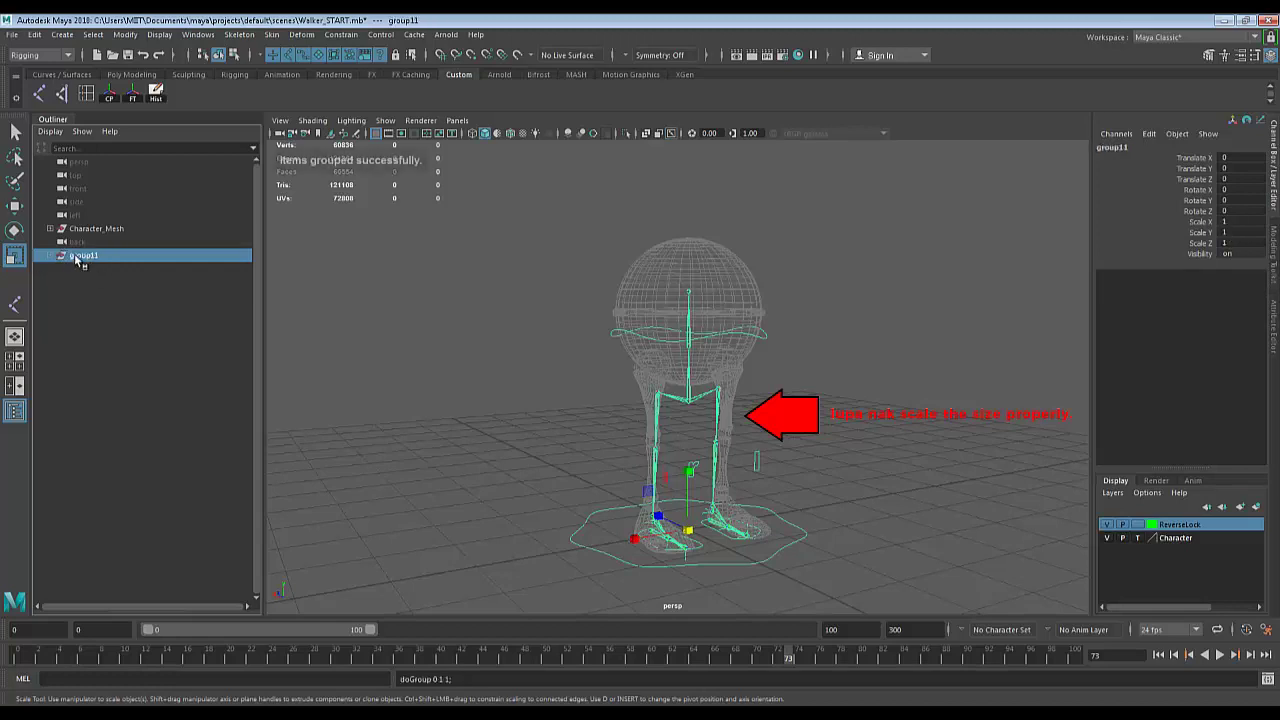
pyautogui.doubleClick(85, 256)
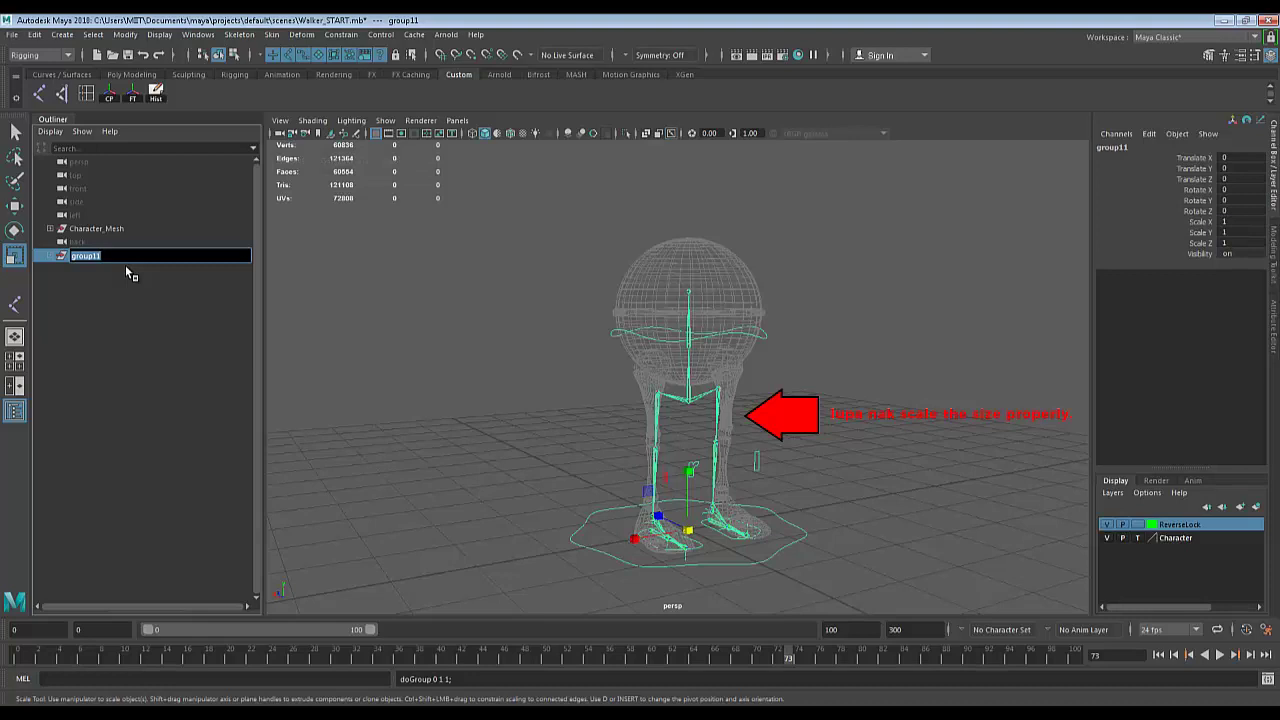
pyautogui.write('c')
pyautogui.write('ha')
pyautogui.write('racter_Setup')
pyautogui.press('Return')
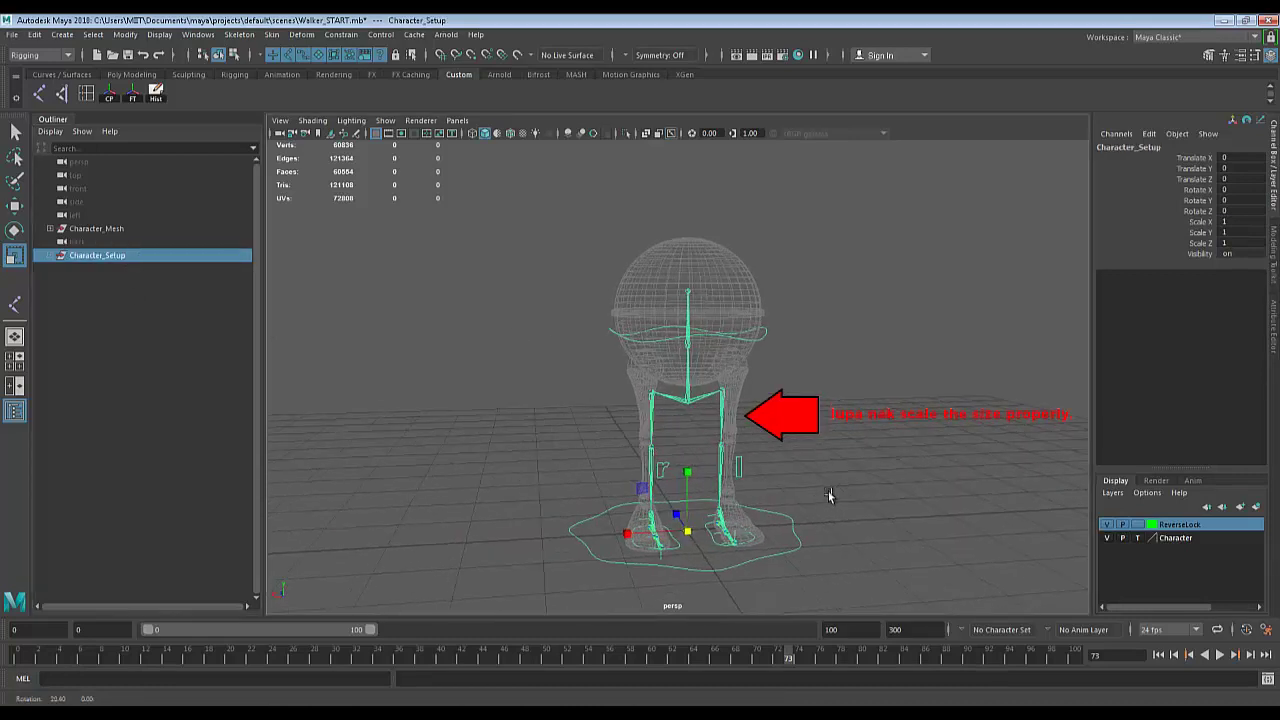
# Test the rig by scaling GlobalControl uniformly by about 1.38, and undo the scaling.
pyautogui.click(796, 554)
pyautogui.click(794, 550)
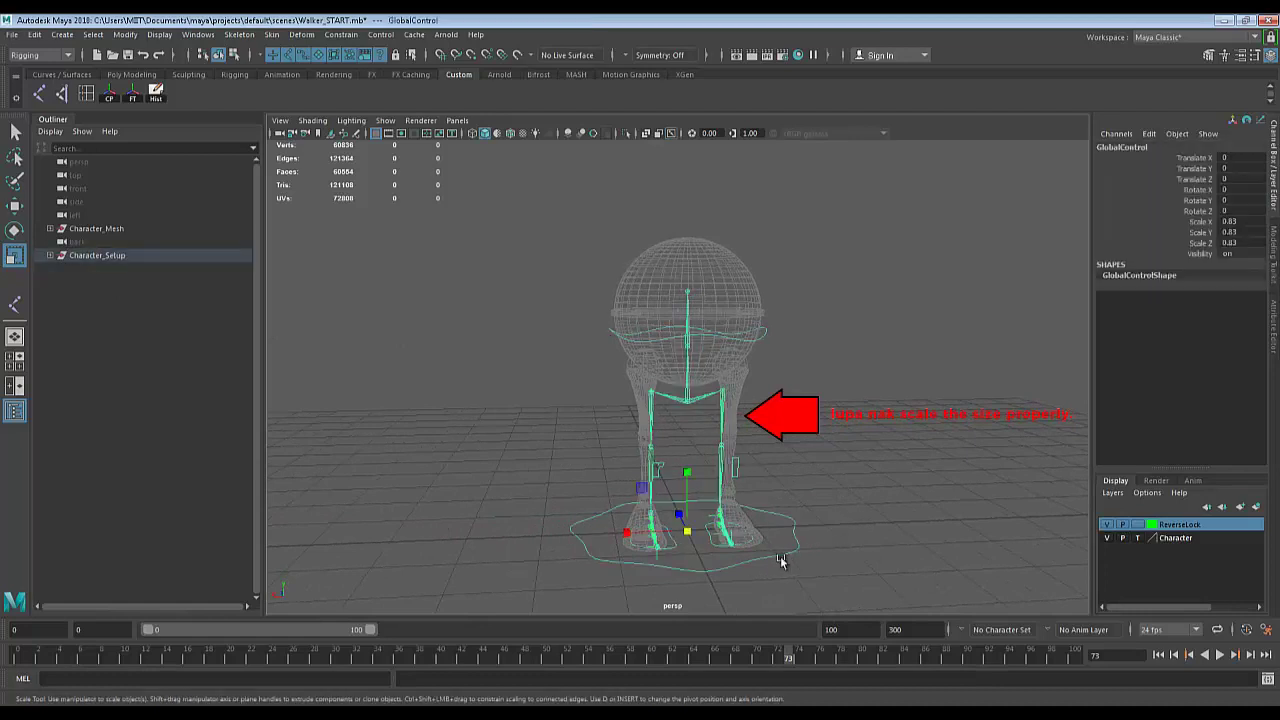
pyautogui.moveTo(689, 532); pyautogui.dragTo(866, 527)
pyautogui.hotkey('ctrl', 'z')
pyautogui.hotkey('ctrl', 'z')
pyautogui.hotkey('ctrl', 'z')
pyautogui.hotkey('ctrl', 'z')
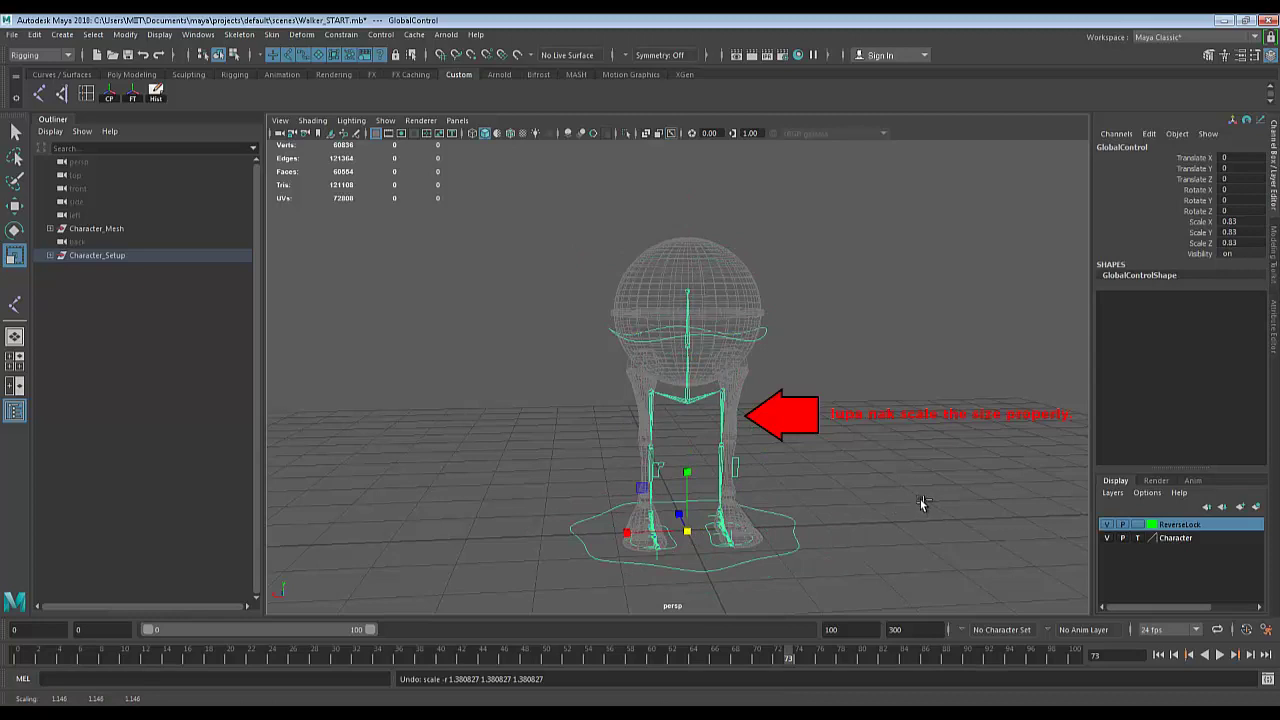
# Undo the Character_Setup grouping, the parenting, the typeMesh node deletions and the 0.83 scaling of GlobalControl.
pyautogui.hotkey('ctrl', 'z')
pyautogui.hotkey('ctrl', 'z')
pyautogui.hotkey('ctrl', 'z')
pyautogui.hotkey('ctrl', 'z')
pyautogui.hotkey('ctrl', 'z')
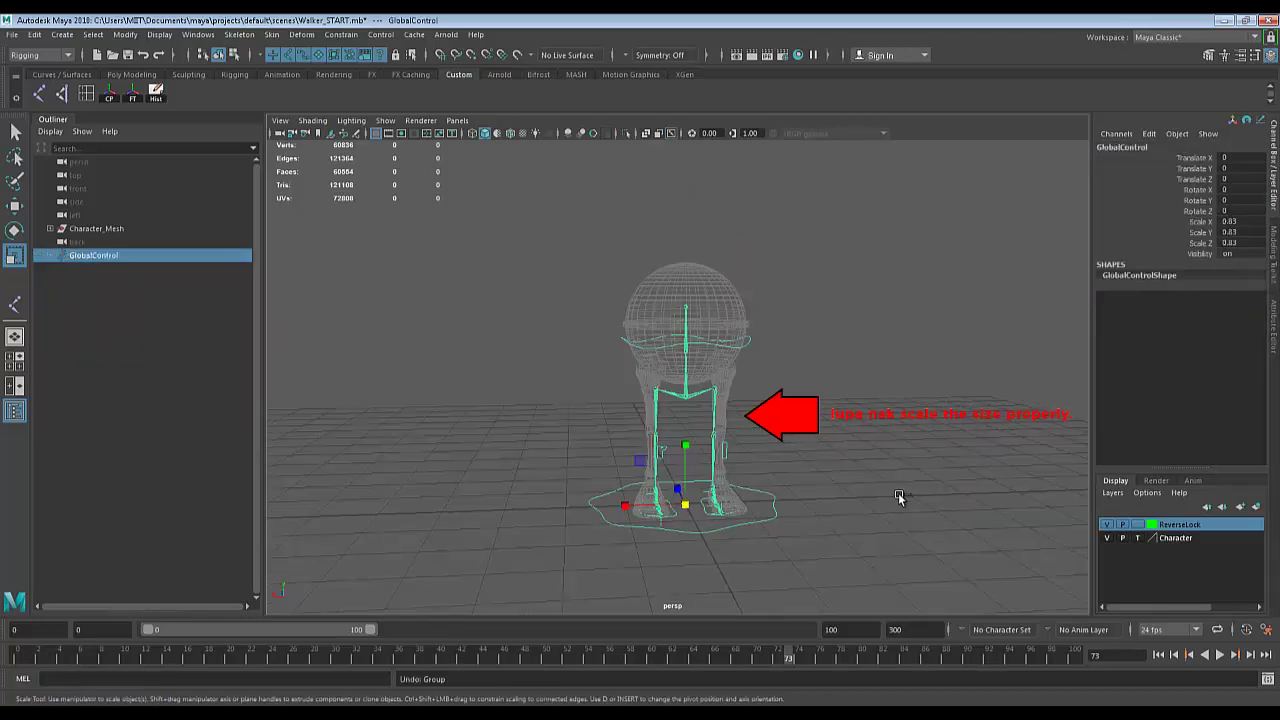
pyautogui.hotkey('ctrl', 'z')
pyautogui.hotkey('ctrl', 'z')
pyautogui.hotkey('ctrl', 'z')
pyautogui.hotkey('ctrl', 'z')
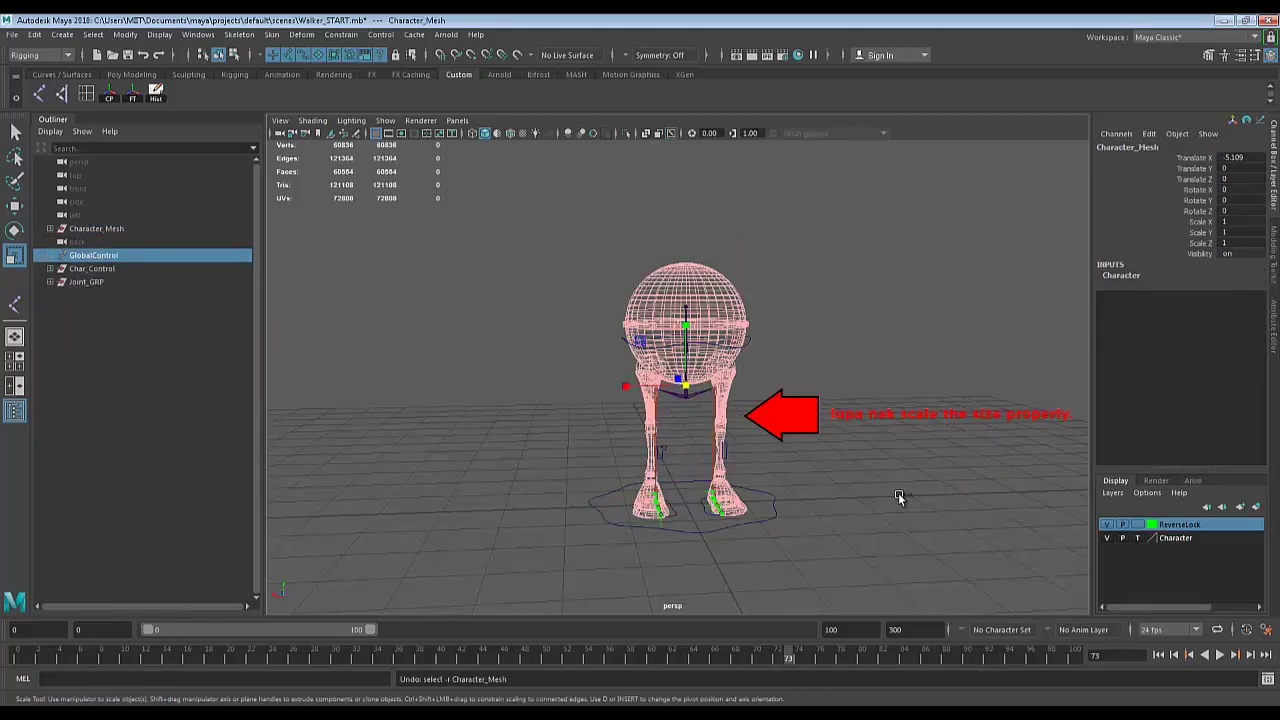
pyautogui.hotkey('ctrl', 'z')
pyautogui.hotkey('ctrl', 'z')
pyautogui.hotkey('ctrl', 'z')
pyautogui.hotkey('ctrl', 'z')
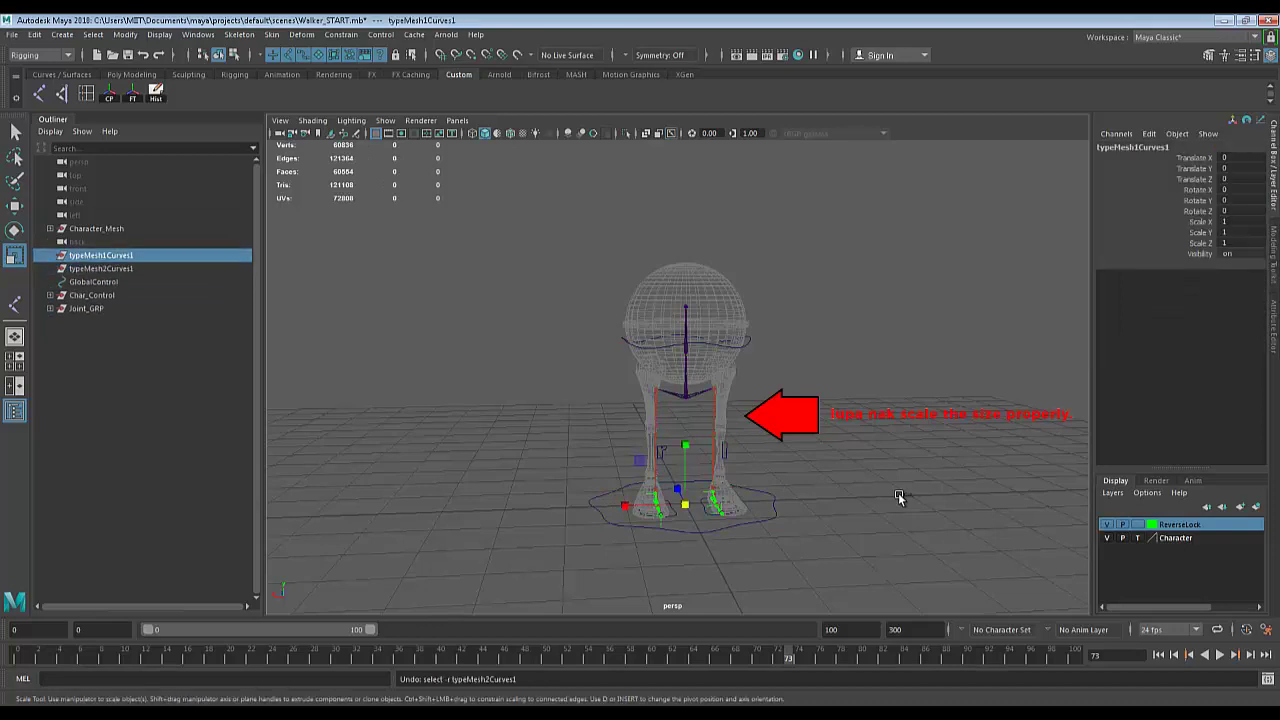
pyautogui.hotkey('ctrl', 'z')
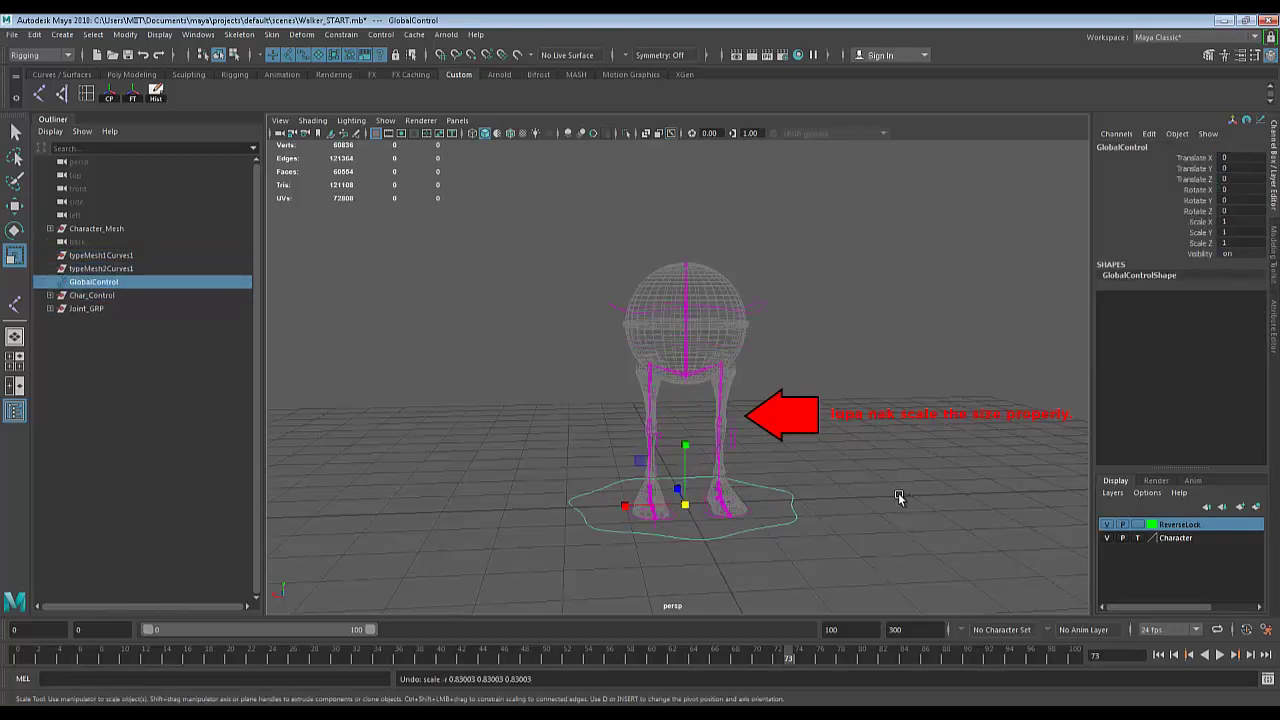
# With GlobalControl at its original scale, delete the empty typeMesh2Curves1 and typeMesh1Curves1 nodes.
pyautogui.keyDown('alt'); pyautogui.moveTo(892, 494); pyautogui.dragTo(860, 453); pyautogui.keyUp('alt')
pyautogui.moveTo(90, 283); pyautogui.dragTo(90, 287, button='middle')
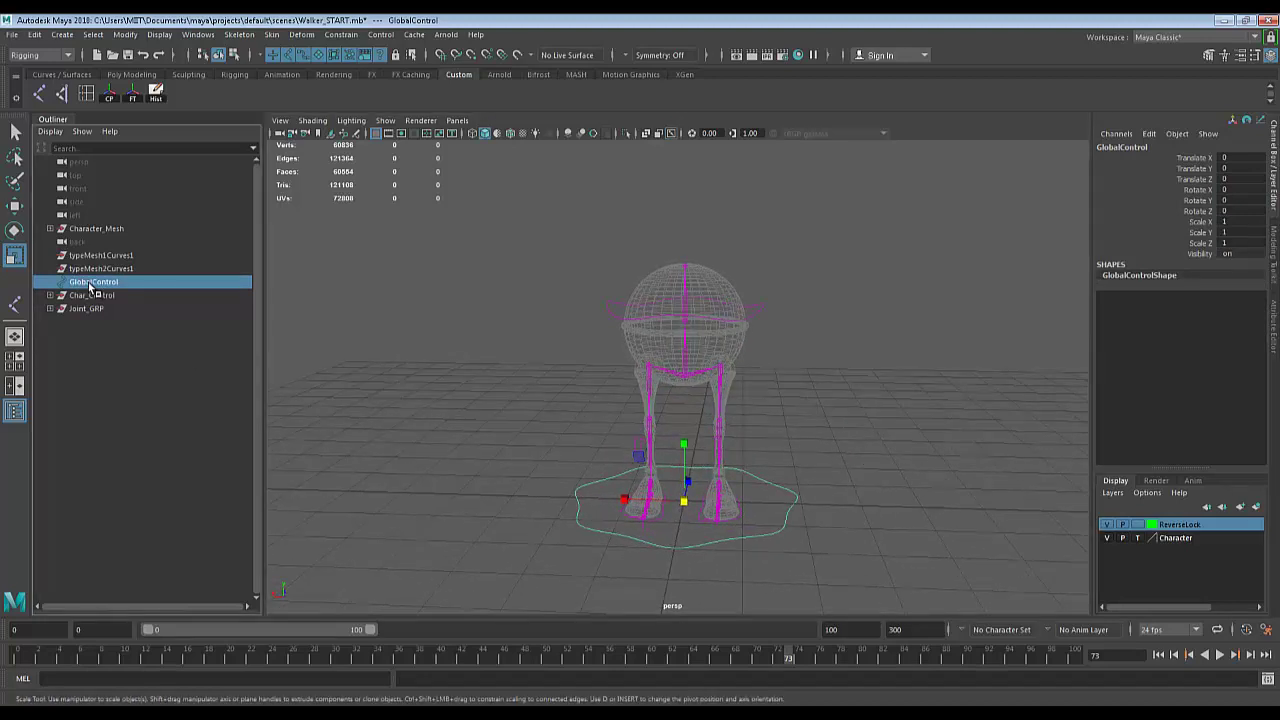
pyautogui.click(93, 269)
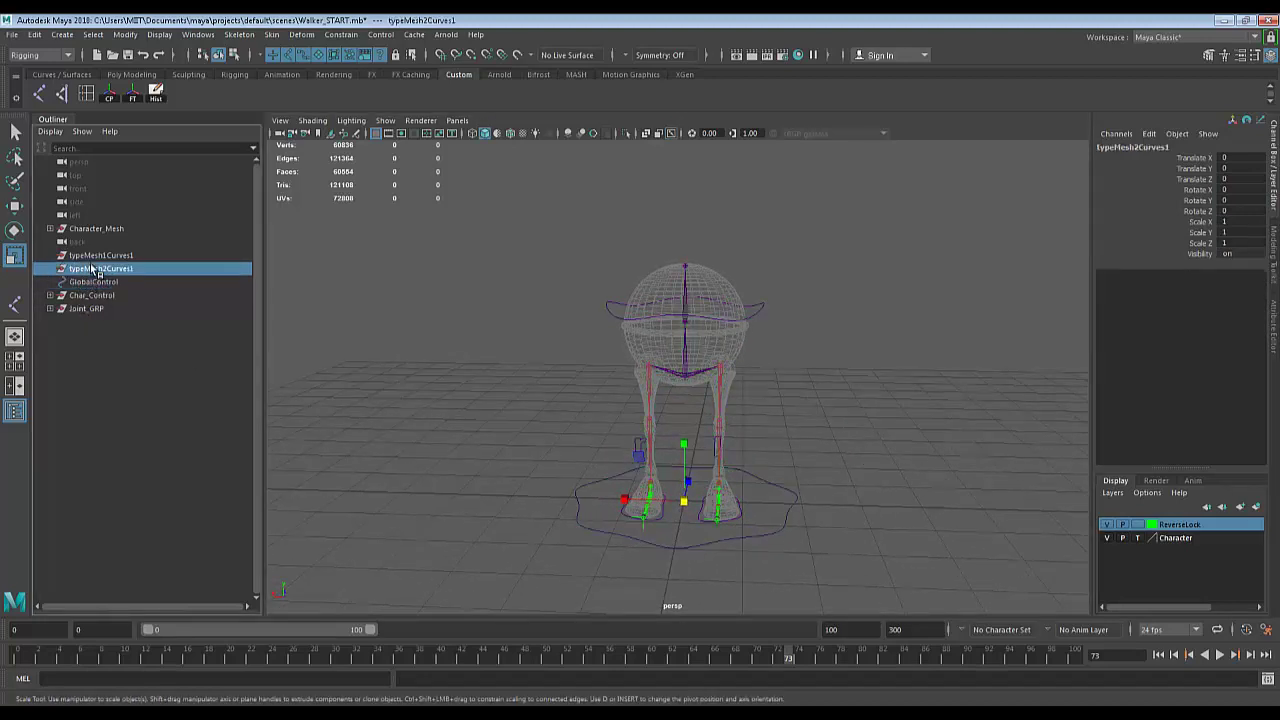
pyautogui.press('Delete')
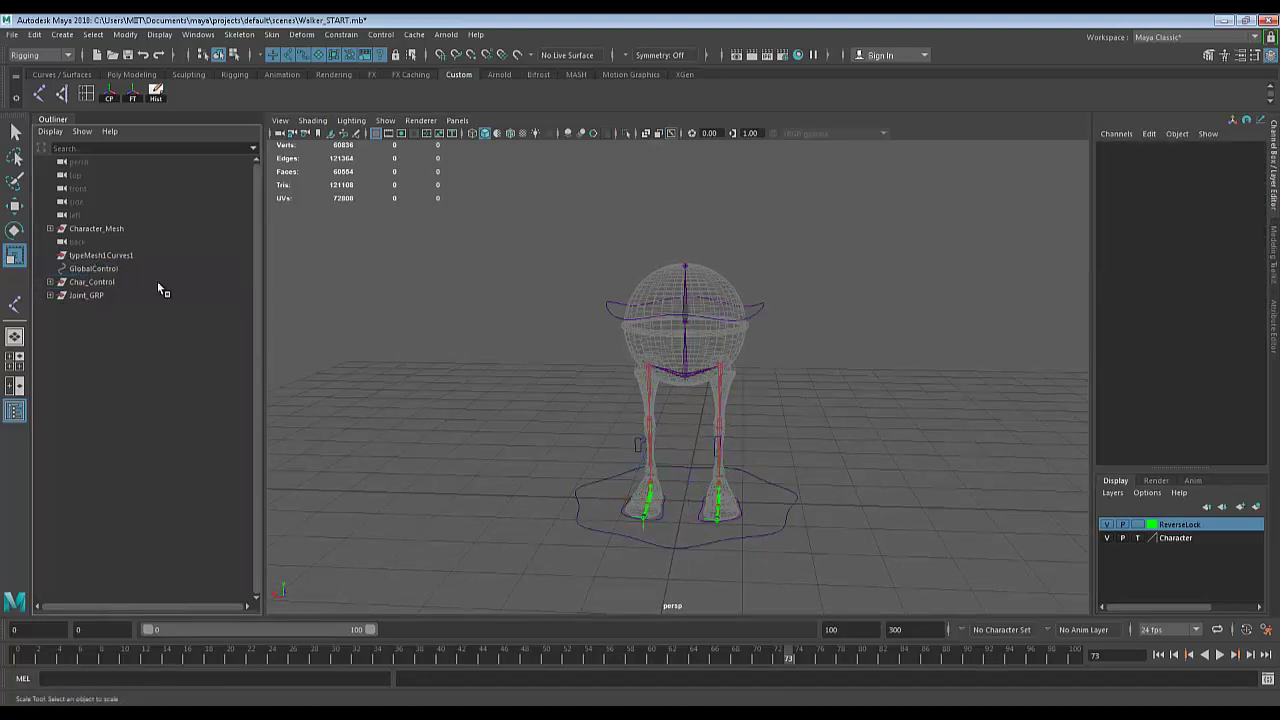
pyautogui.click(110, 256)
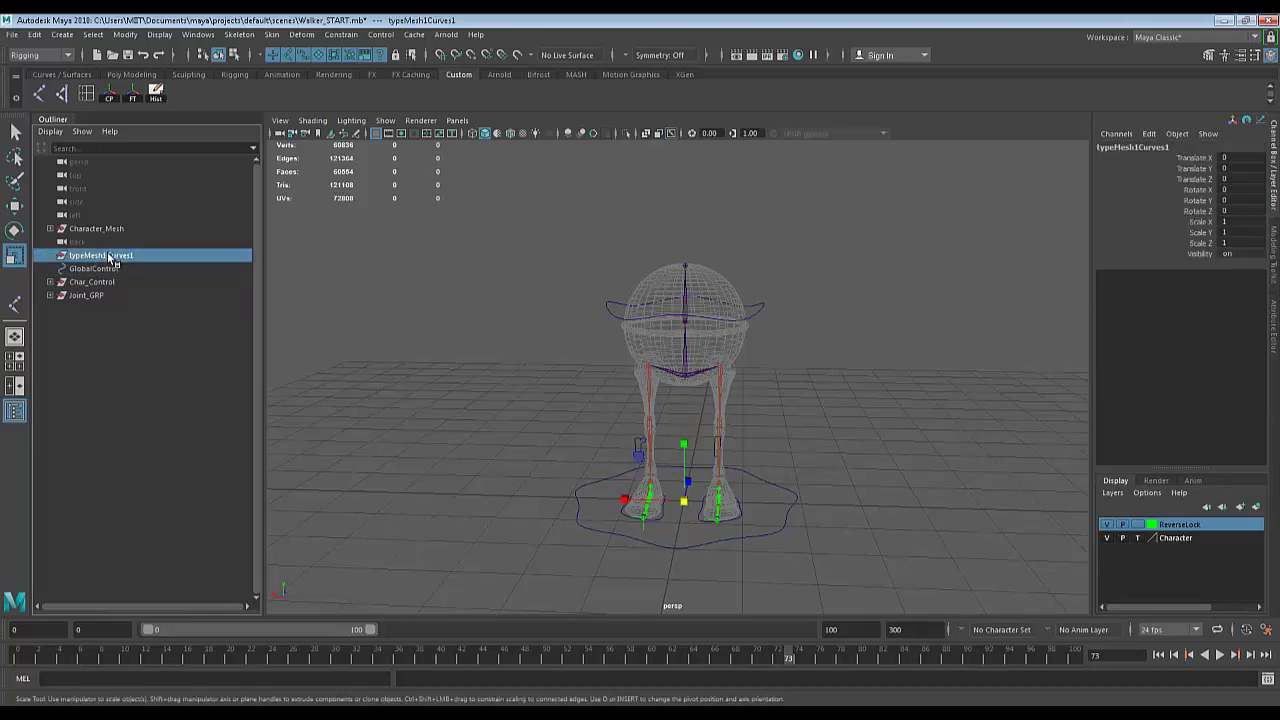
pyautogui.press('Delete')
pyautogui.keyDown('alt'); pyautogui.moveTo(610, 405); pyautogui.dragTo(640, 410); pyautogui.keyUp('alt')
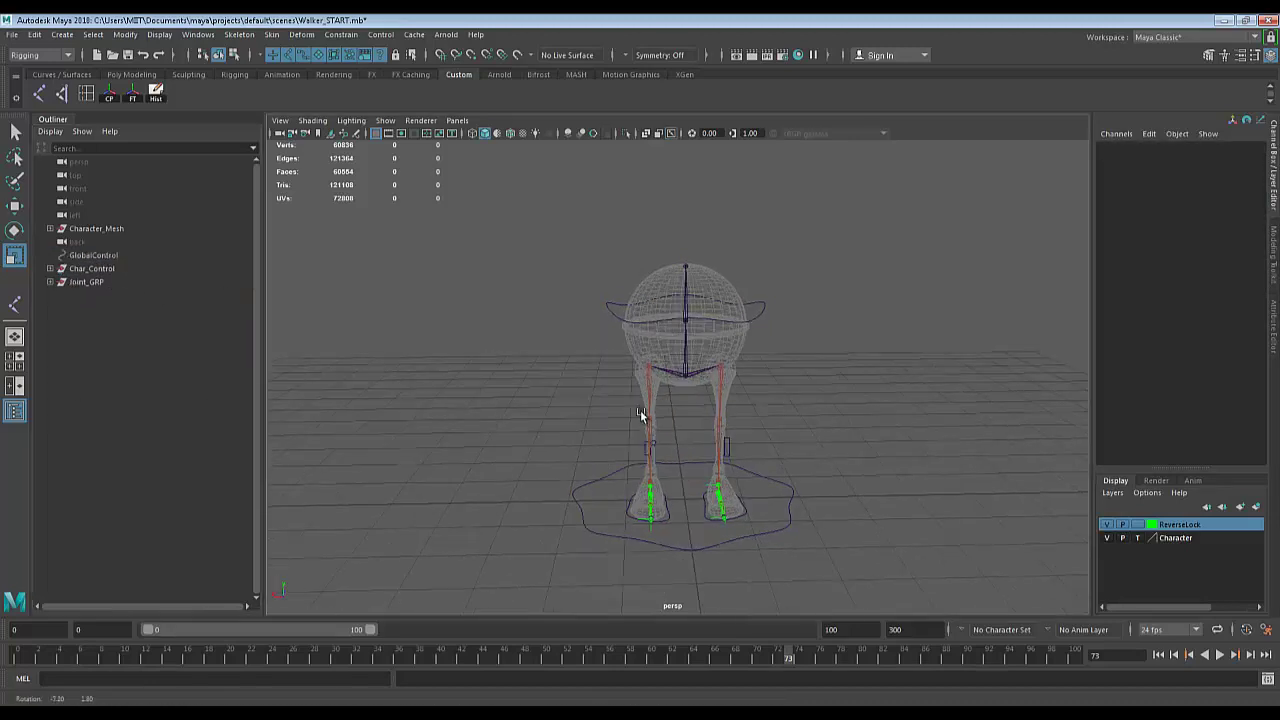
# Make the Char_Control and Joint_GRP groups children of the GlobalControl curve.
pyautogui.click(92, 268)
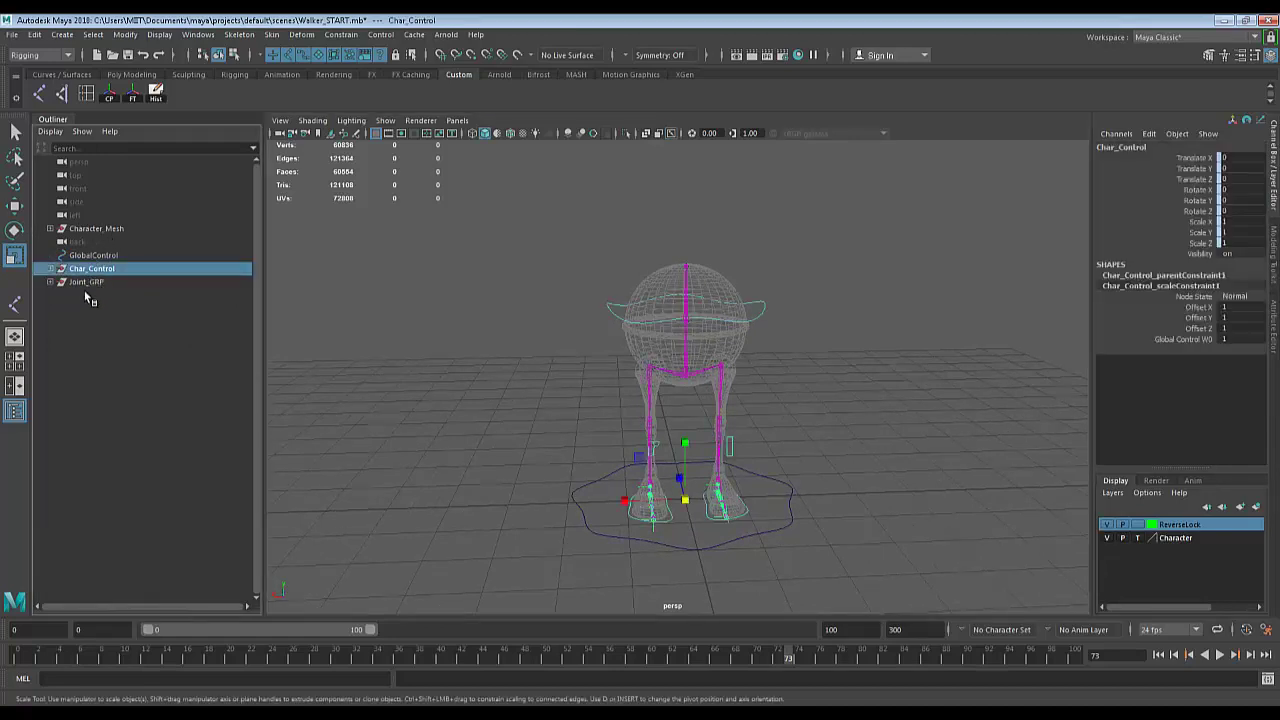
pyautogui.click(87, 281)
pyautogui.click(94, 270)
pyautogui.moveTo(96, 270)
pyautogui.mouseDown(button='middle')
pyautogui.moveTo(95, 234)
pyautogui.moveTo(95, 268)
pyautogui.mouseUp(button='middle')
pyautogui.click(94, 268)
# Group Character_Mesh and GlobalControl together and name the group Walker.
pyautogui.click(96, 230)
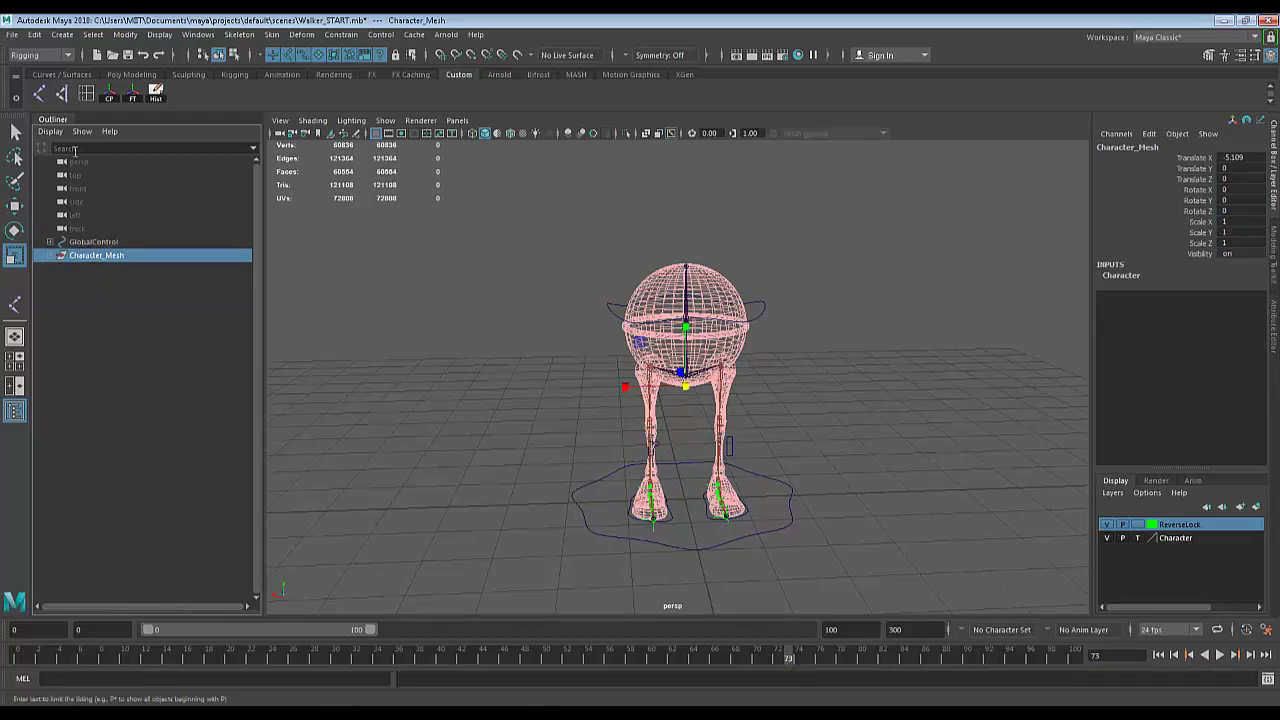
pyautogui.keyDown('ctrl'); pyautogui.click(95, 242); pyautogui.keyUp('ctrl')
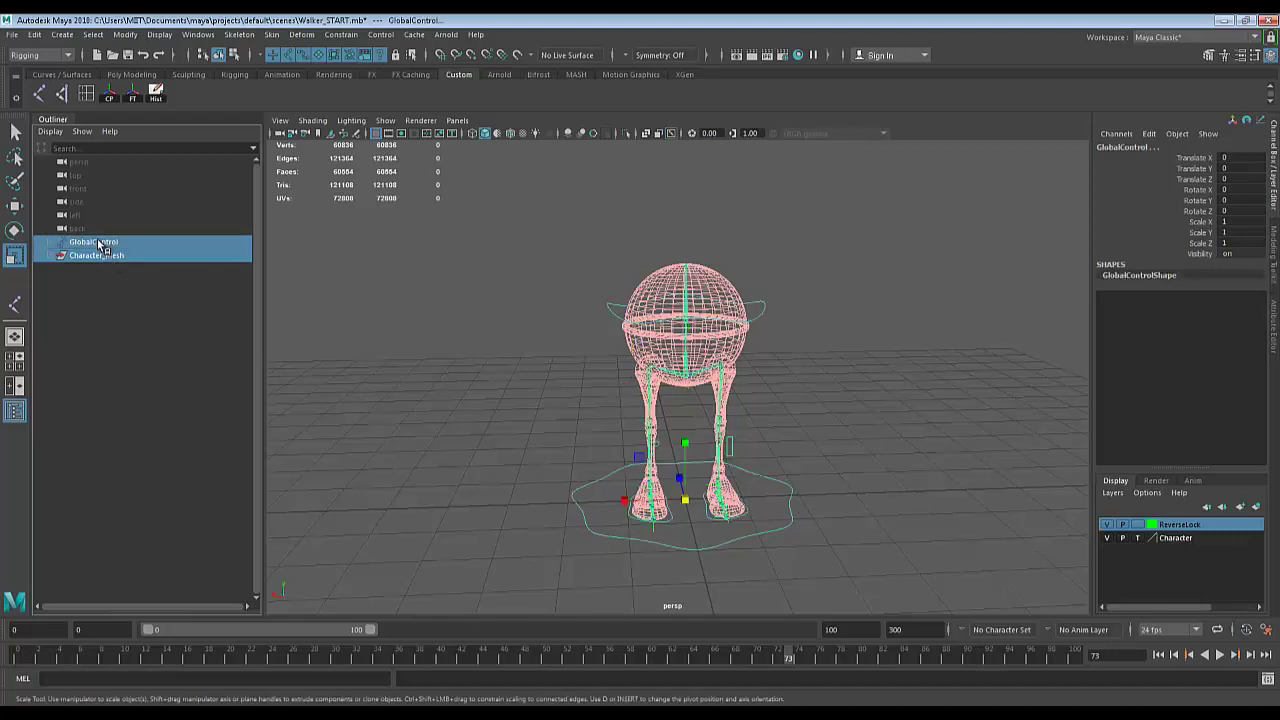
pyautogui.hotkey('ctrl', 'g')
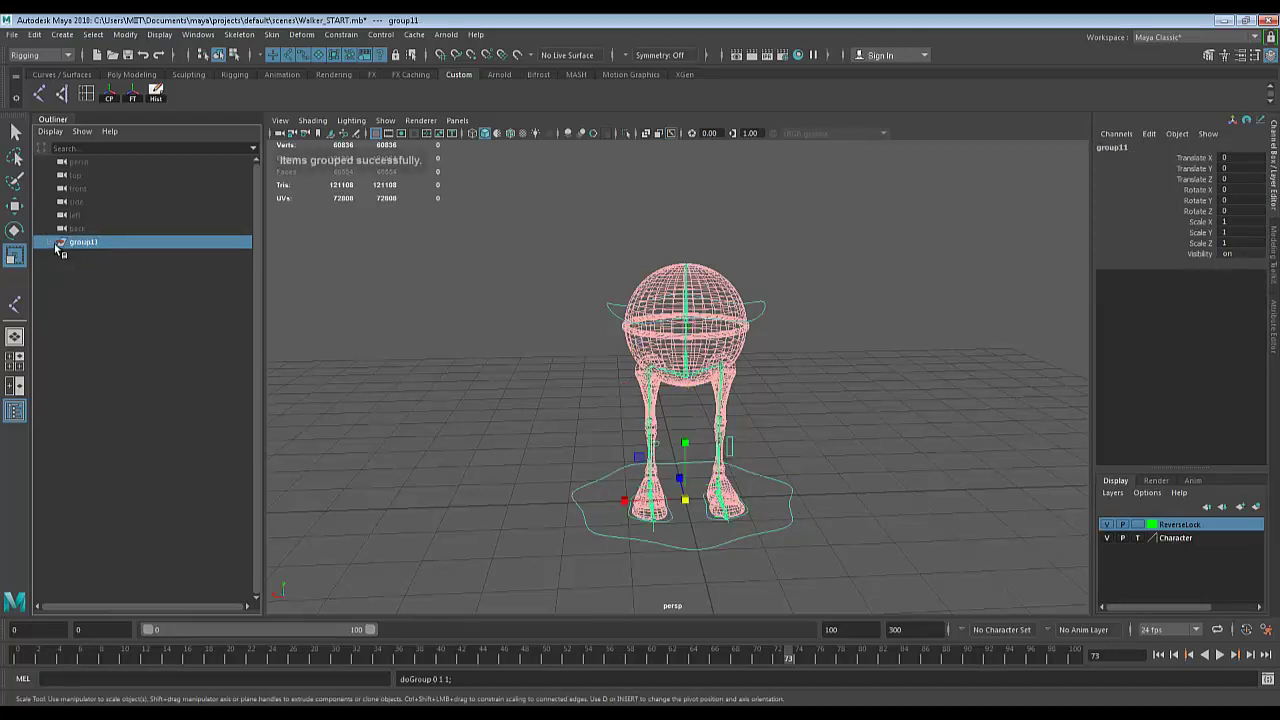
pyautogui.click(49, 243)
pyautogui.doubleClick(86, 242)
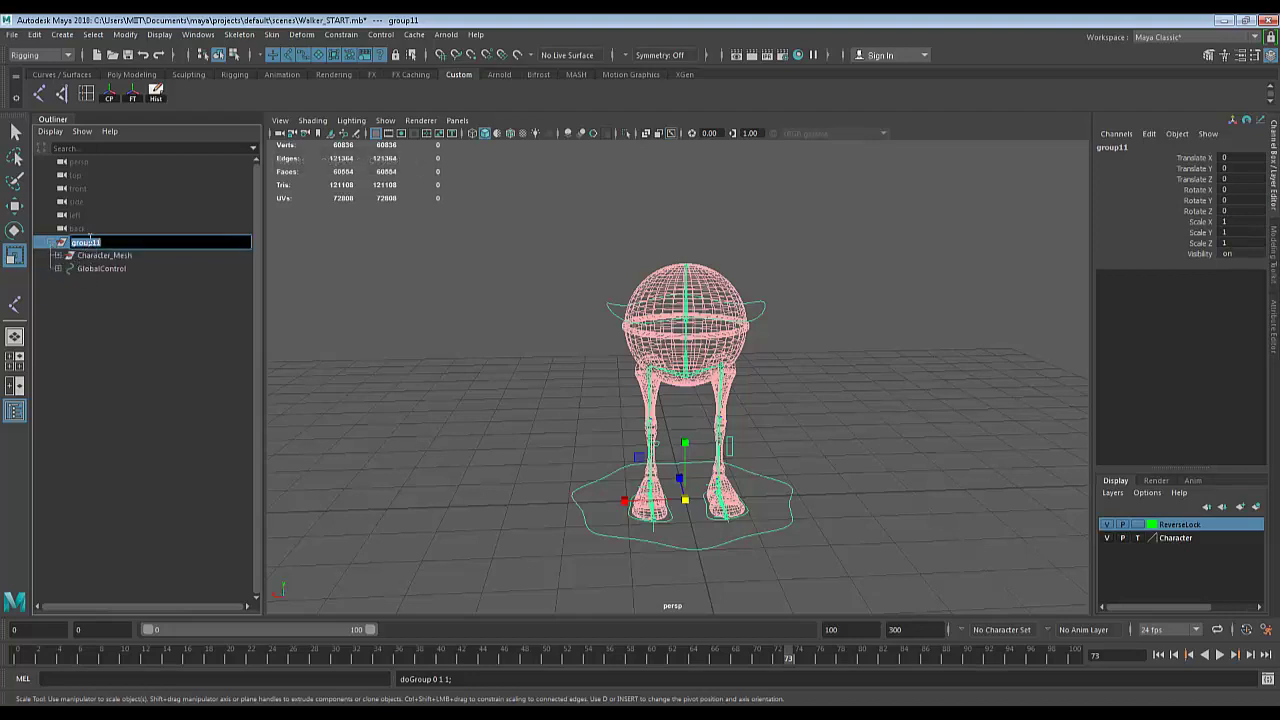
pyautogui.write('Walker')
pyautogui.press('Return')
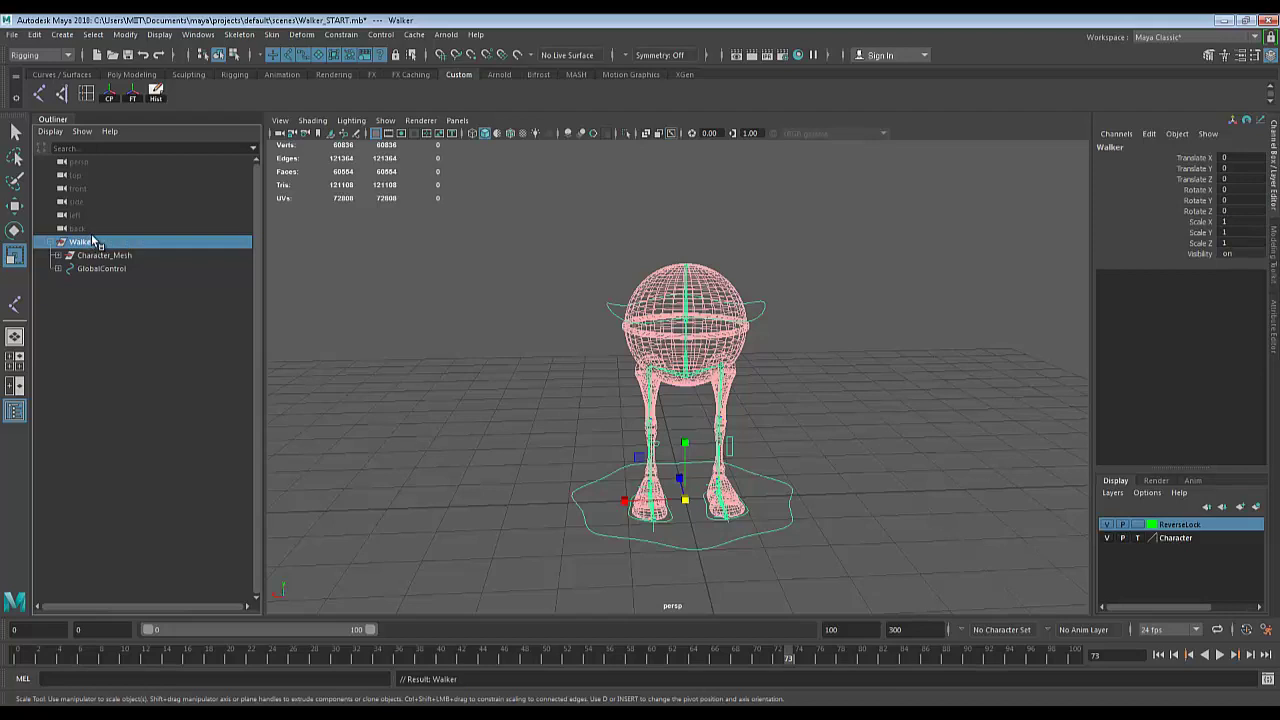
# Review the Walker group's hierarchy by selecting Walker, Character_Mesh and GlobalControl in turn, and clear the selection.
pyautogui.click(49, 243)
pyautogui.click(109, 280)
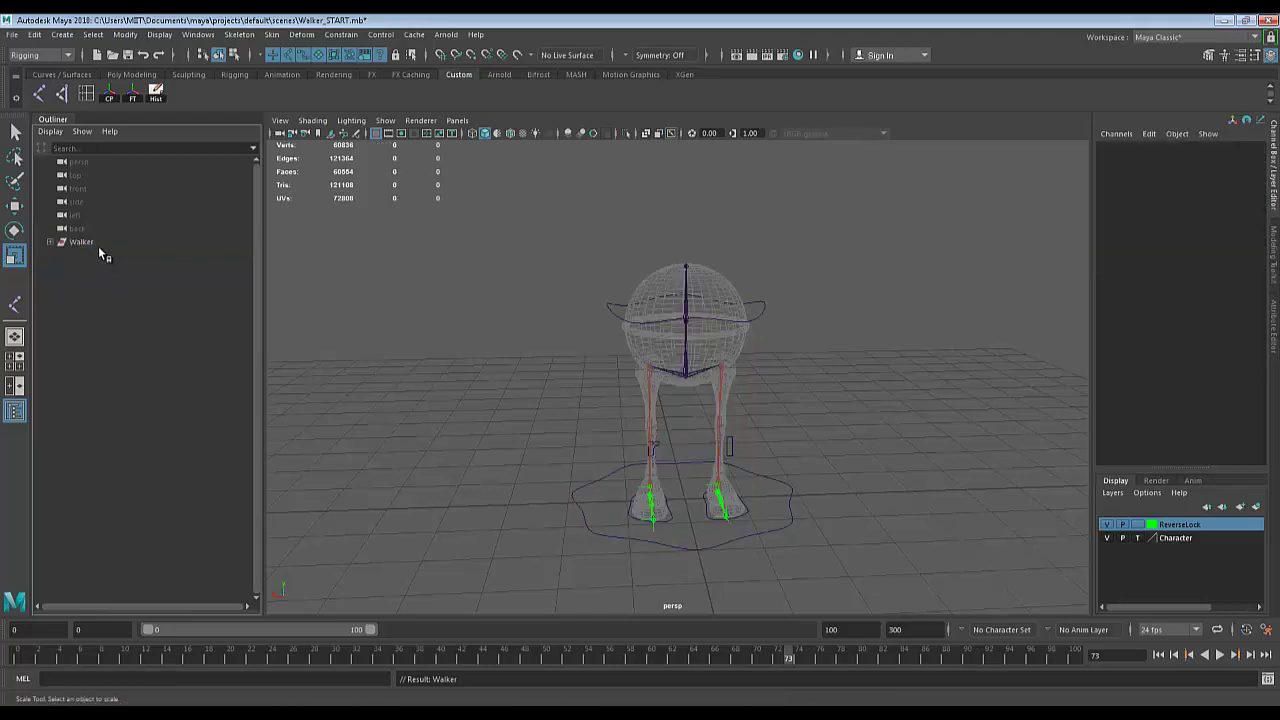
pyautogui.click(98, 244)
pyautogui.click(52, 242)
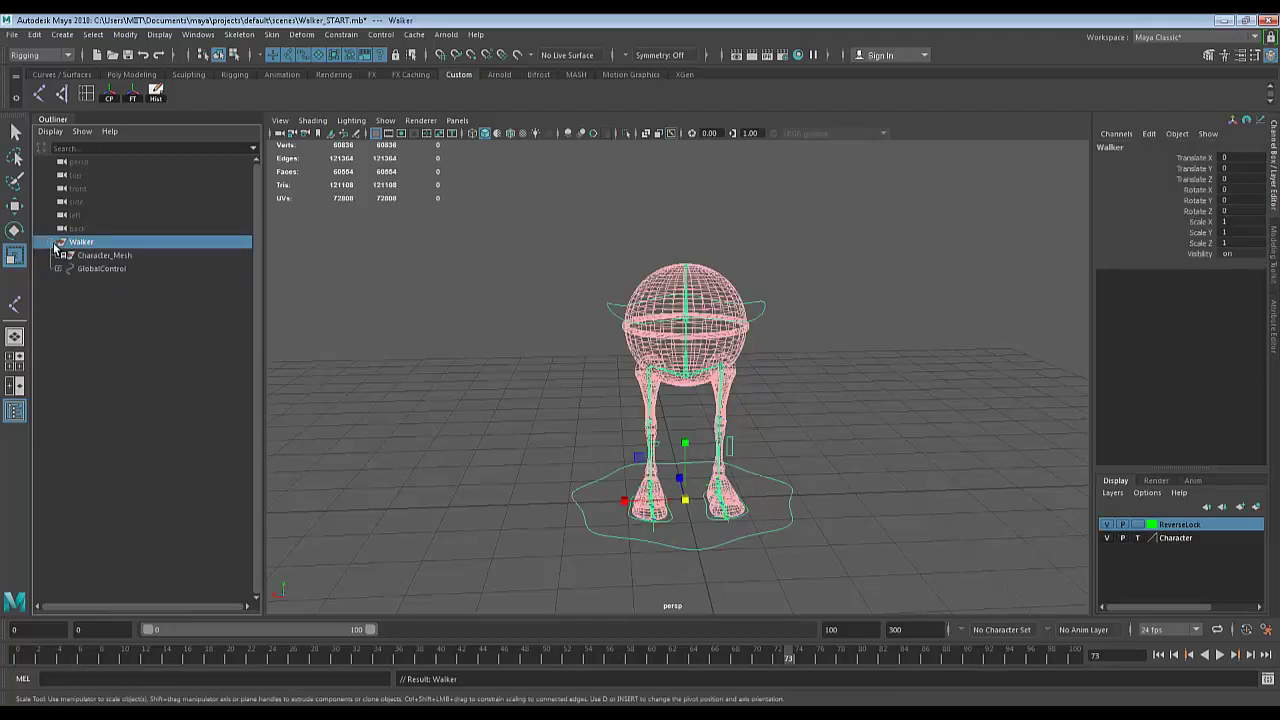
pyautogui.click(93, 259)
pyautogui.click(102, 270)
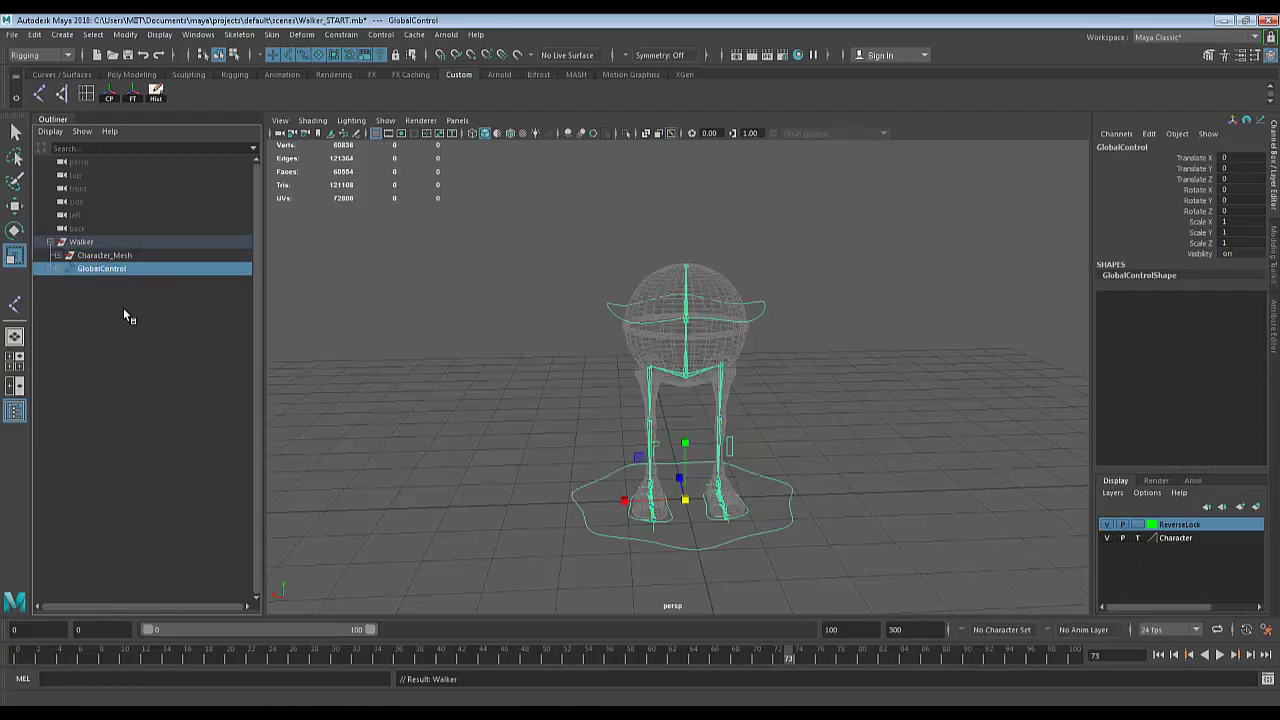
pyautogui.click(533, 411)
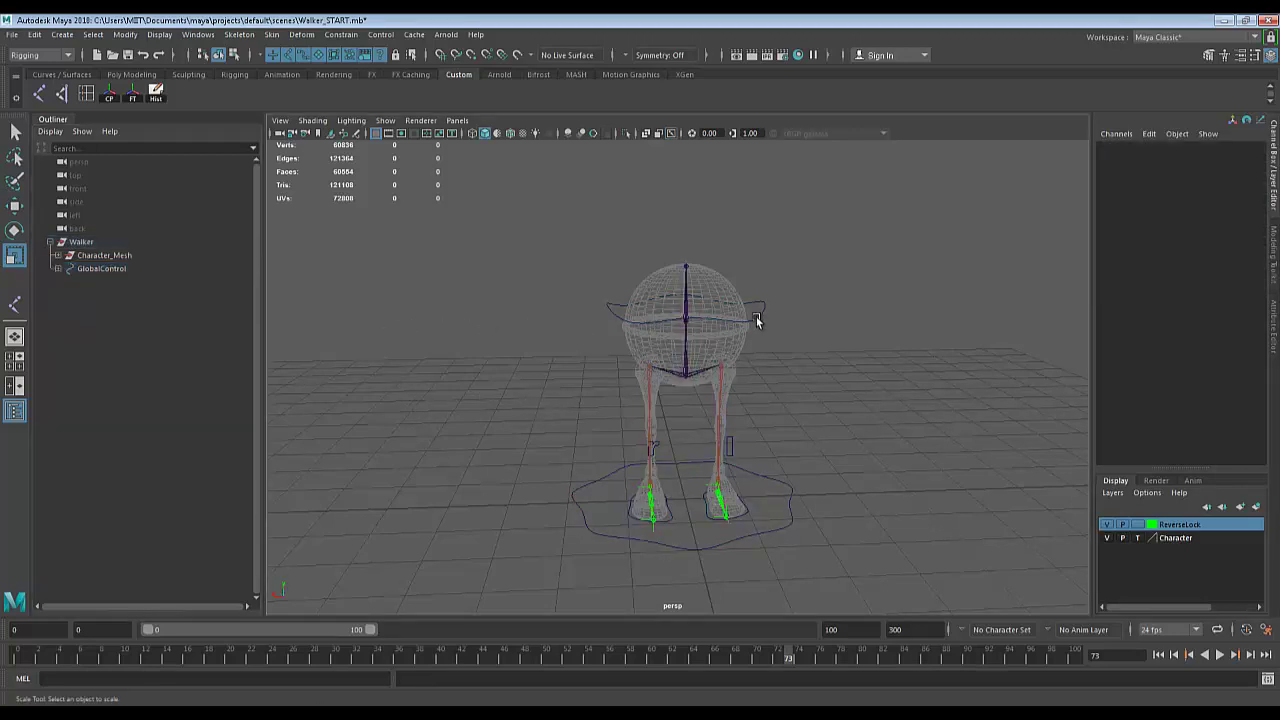
# Check the rig controls by selecting HipsControl, GlobalControl and l_FootControl in turn, and clear the selection.
pyautogui.click(756, 317)
pyautogui.press('w')
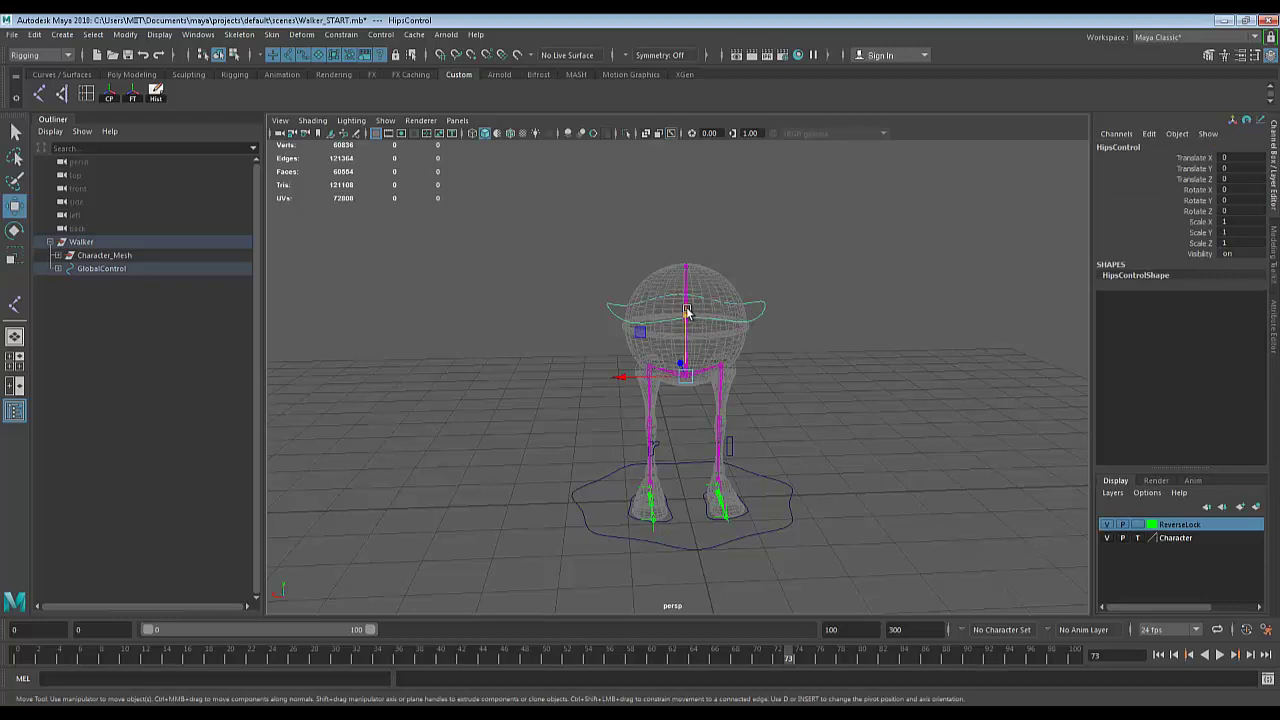
pyautogui.click(788, 528)
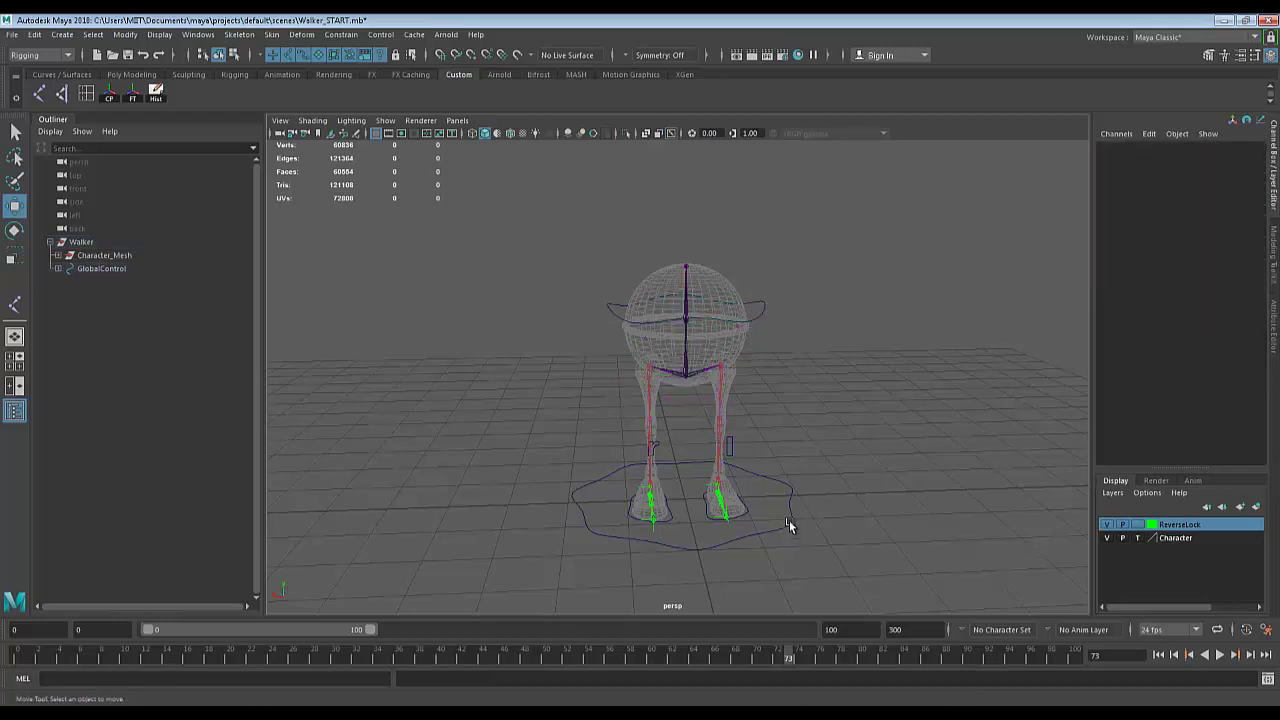
pyautogui.click(789, 520)
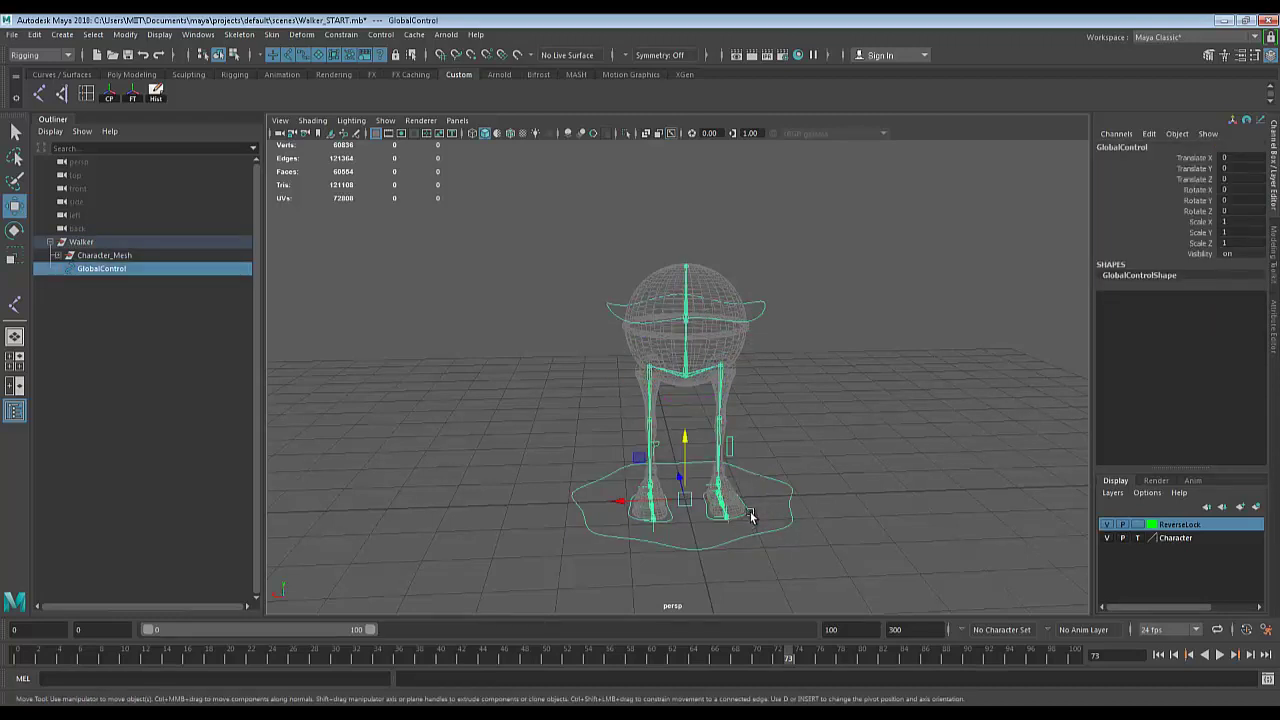
pyautogui.click(752, 516)
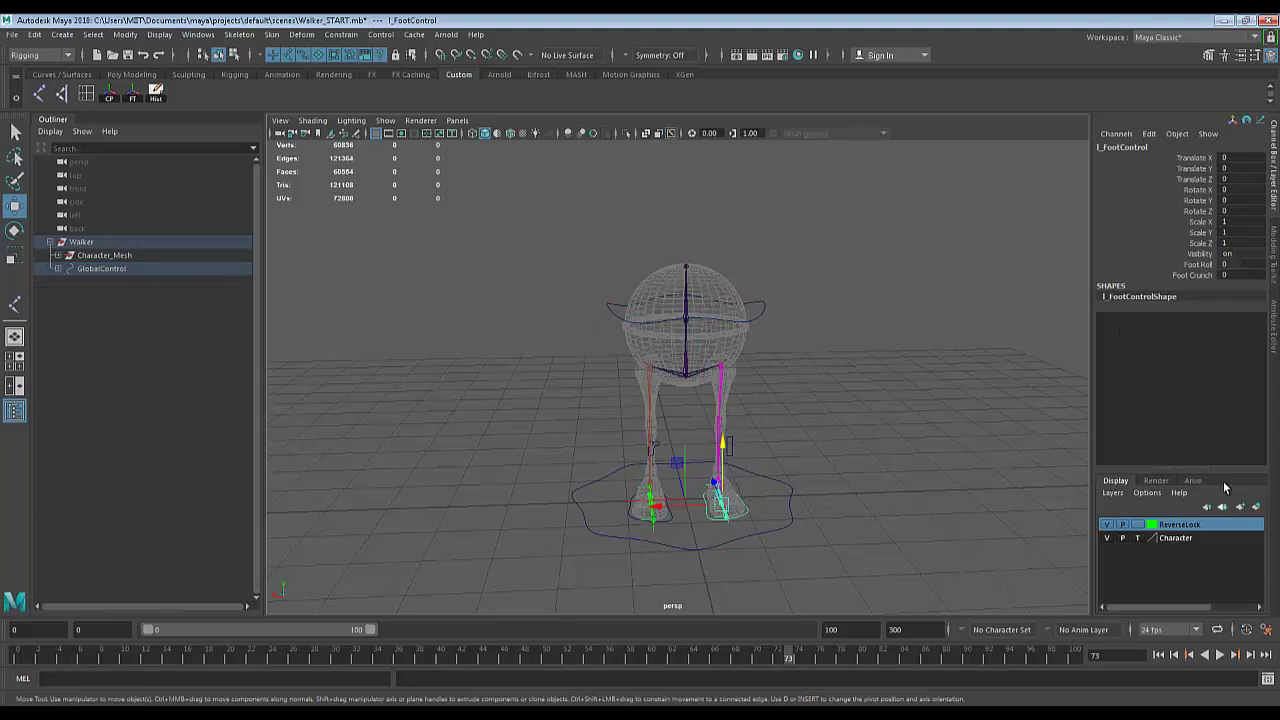
pyautogui.keyDown('alt'); pyautogui.moveTo(733, 452); pyautogui.dragTo(798, 415); pyautogui.keyUp('alt')
pyautogui.click(880, 394)
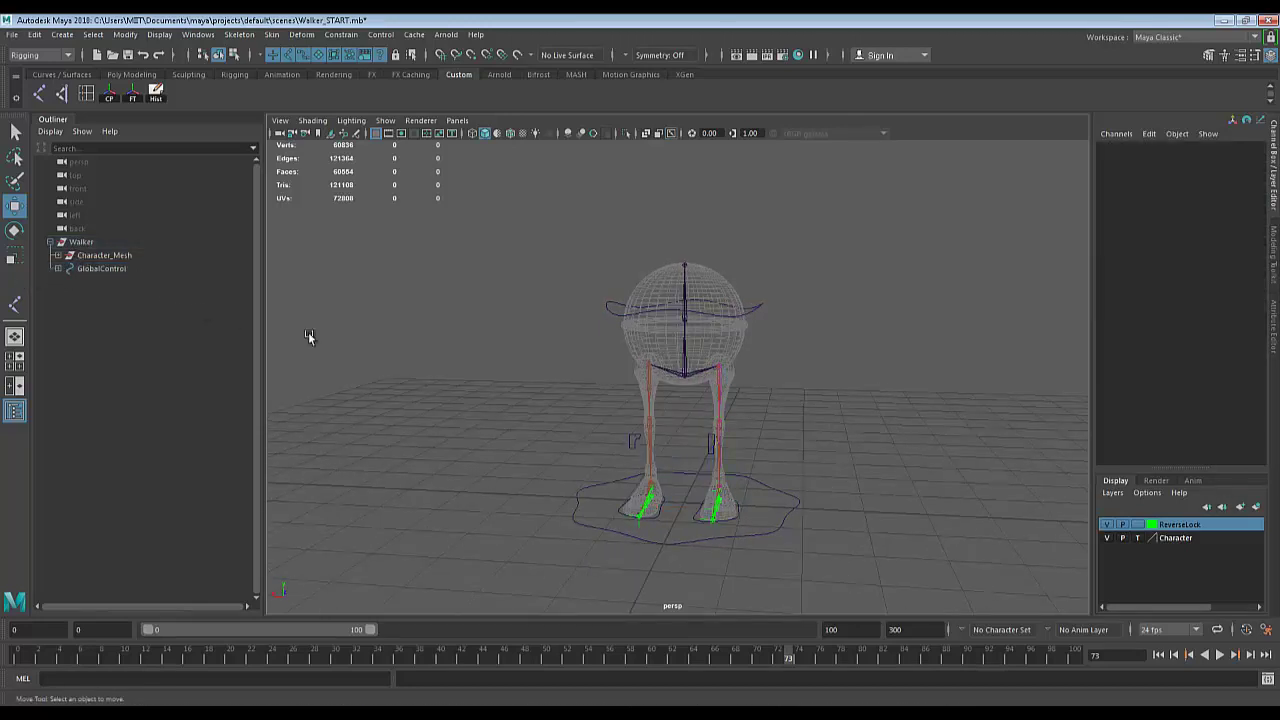
# Return the Character layer to the normal display type, turn off its playback visibility, and select the body sphere to check it is selectable.
pyautogui.keyDown('alt'); pyautogui.moveTo(461, 384); pyautogui.dragTo(566, 375, button='right'); pyautogui.keyUp('alt')
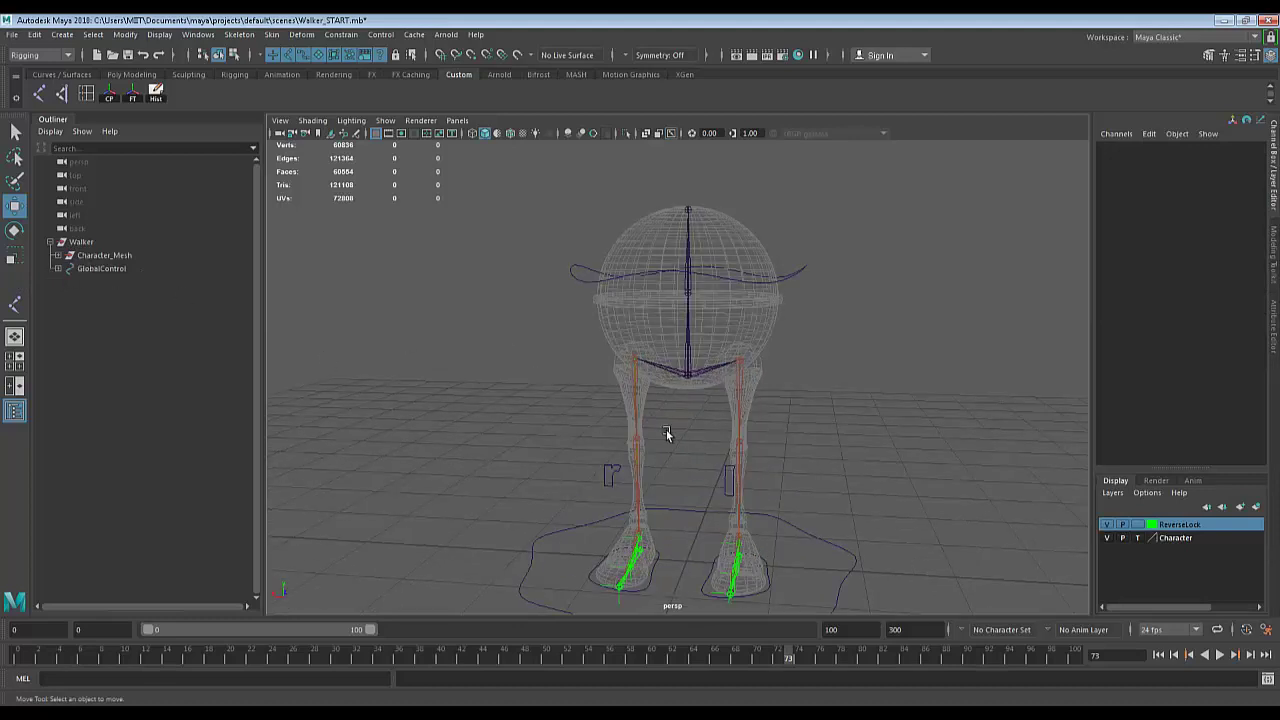
pyautogui.keyDown('alt'); pyautogui.moveTo(666, 430); pyautogui.dragTo(622, 430); pyautogui.keyUp('alt')
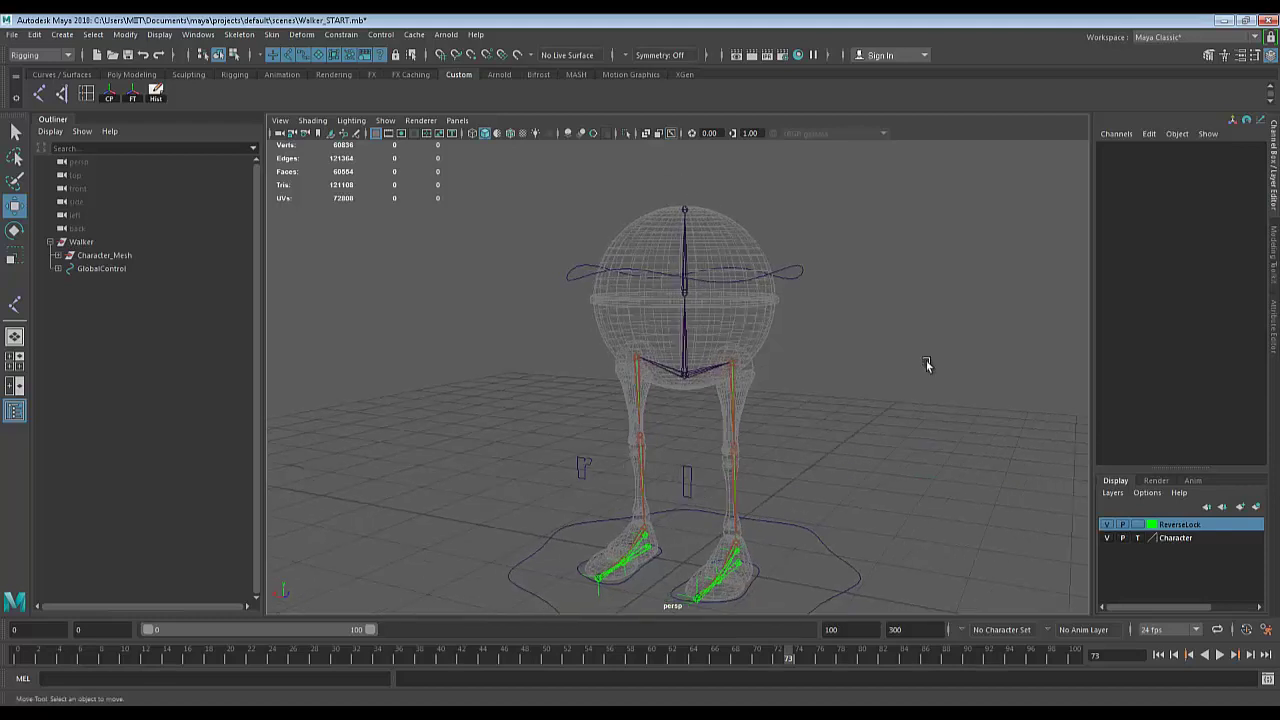
pyautogui.click(1137, 539)
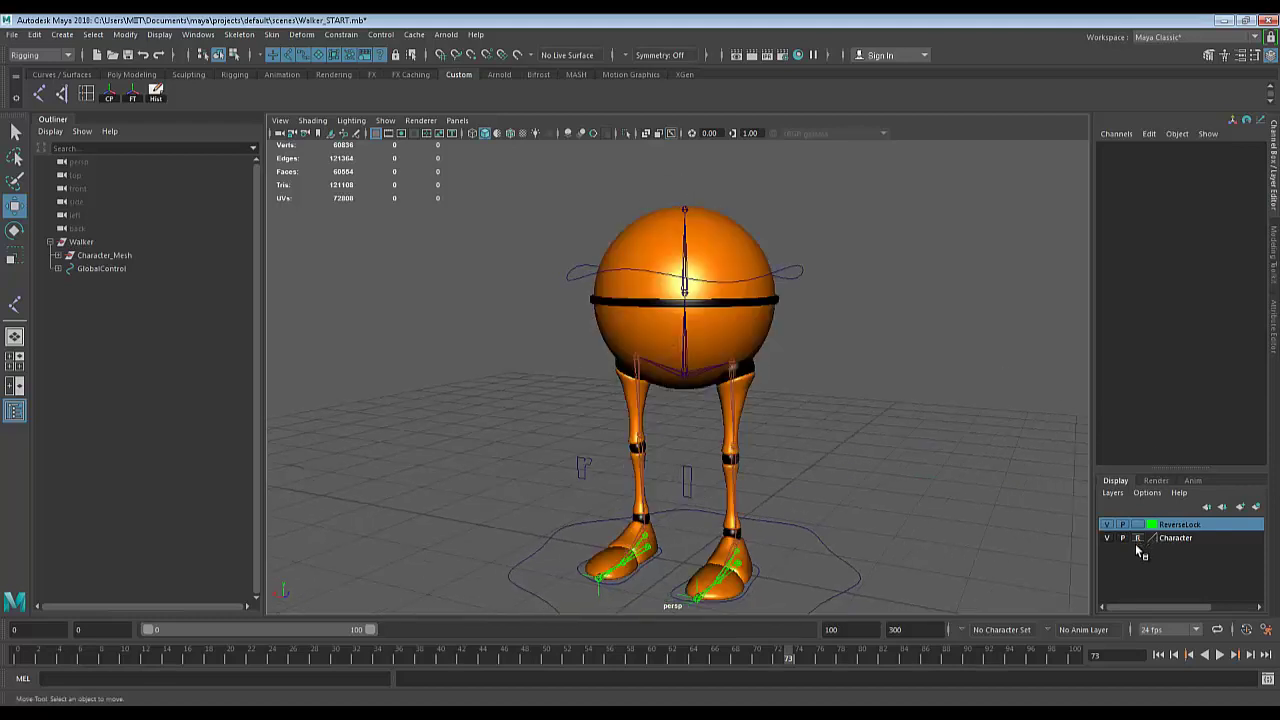
pyautogui.click(1124, 541)
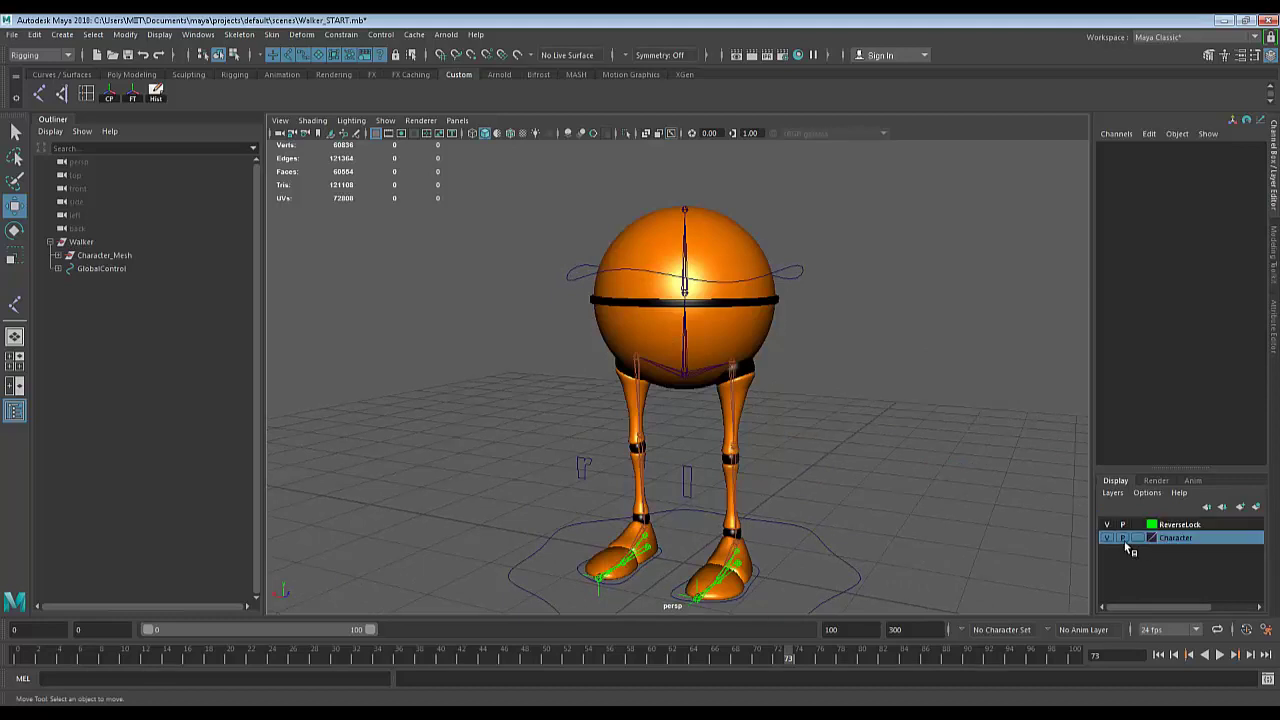
pyautogui.click(740, 313)
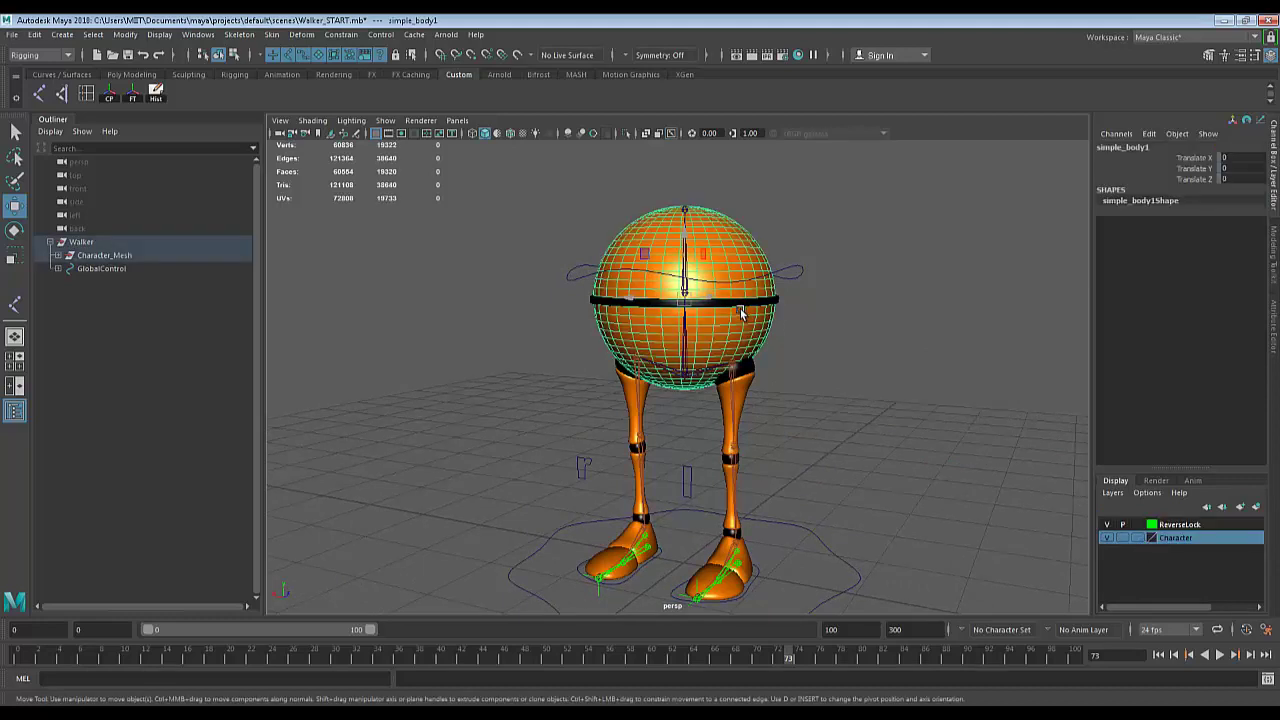
# Bind the Character_Mesh group to the skeleton's Root joint with Bind Skin.
pyautogui.click(92, 256)
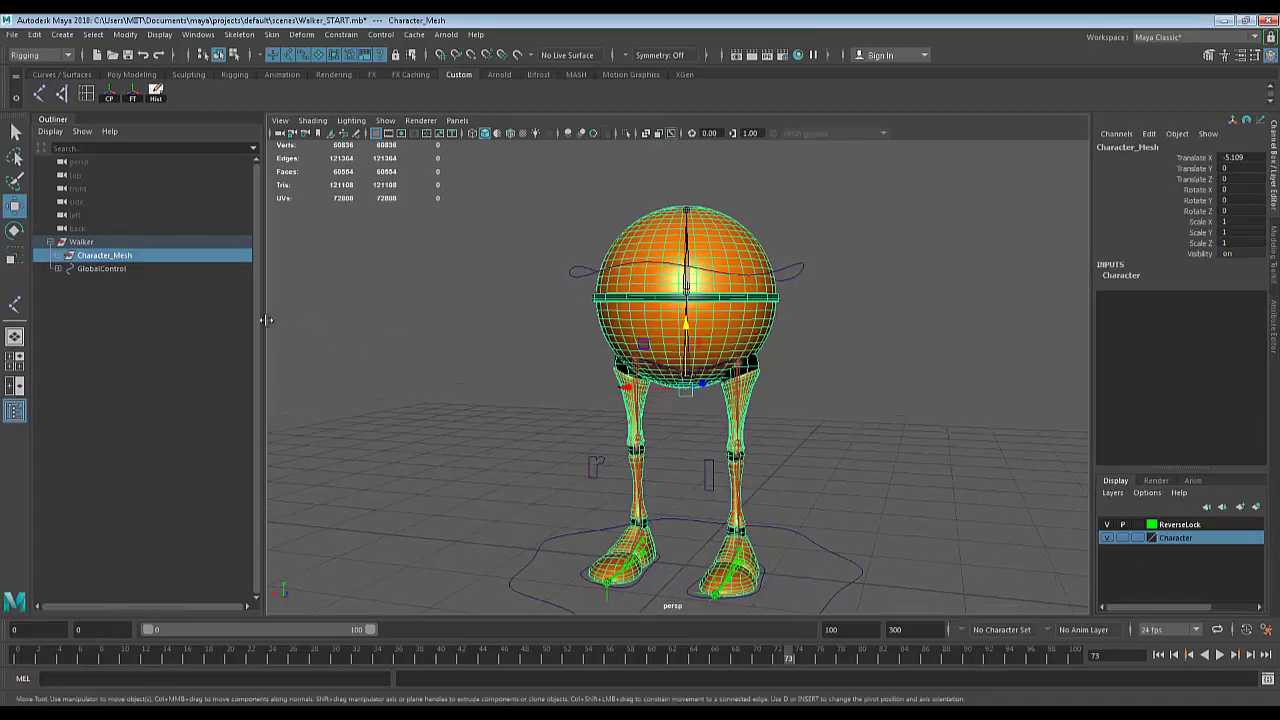
pyautogui.press('q')
pyautogui.scroll(3, 668, 413)
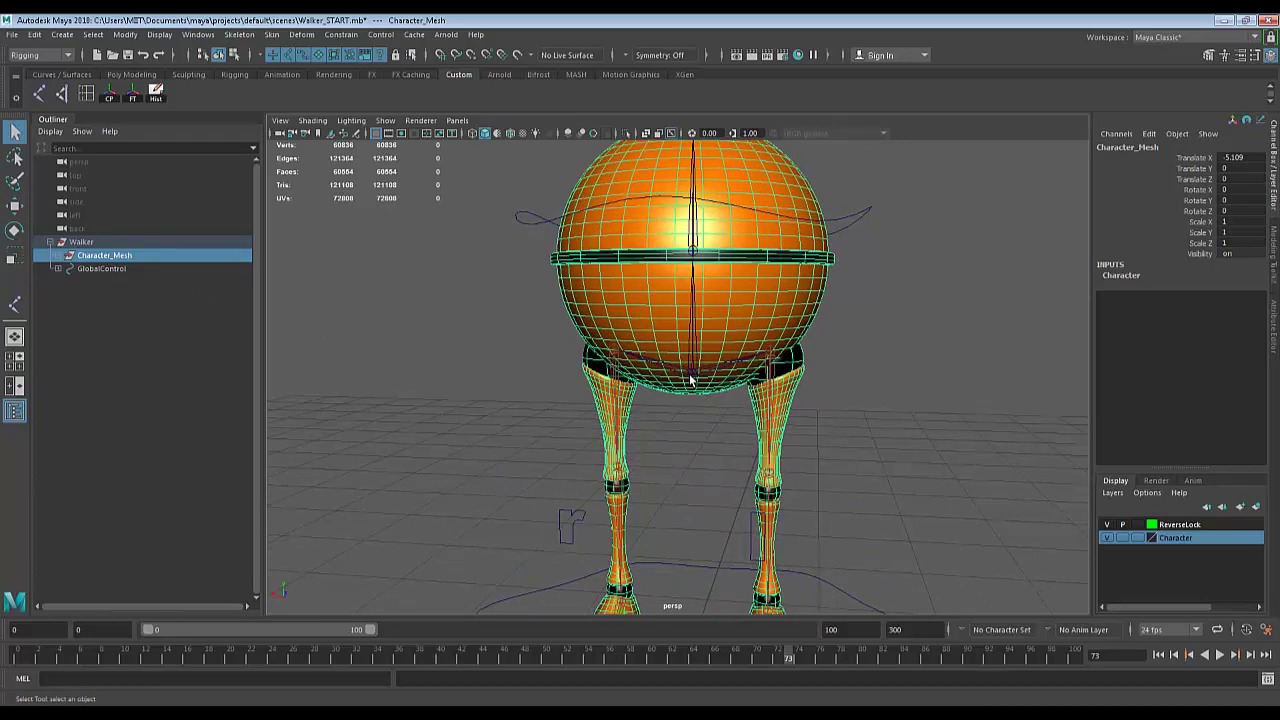
pyautogui.click(690, 378)
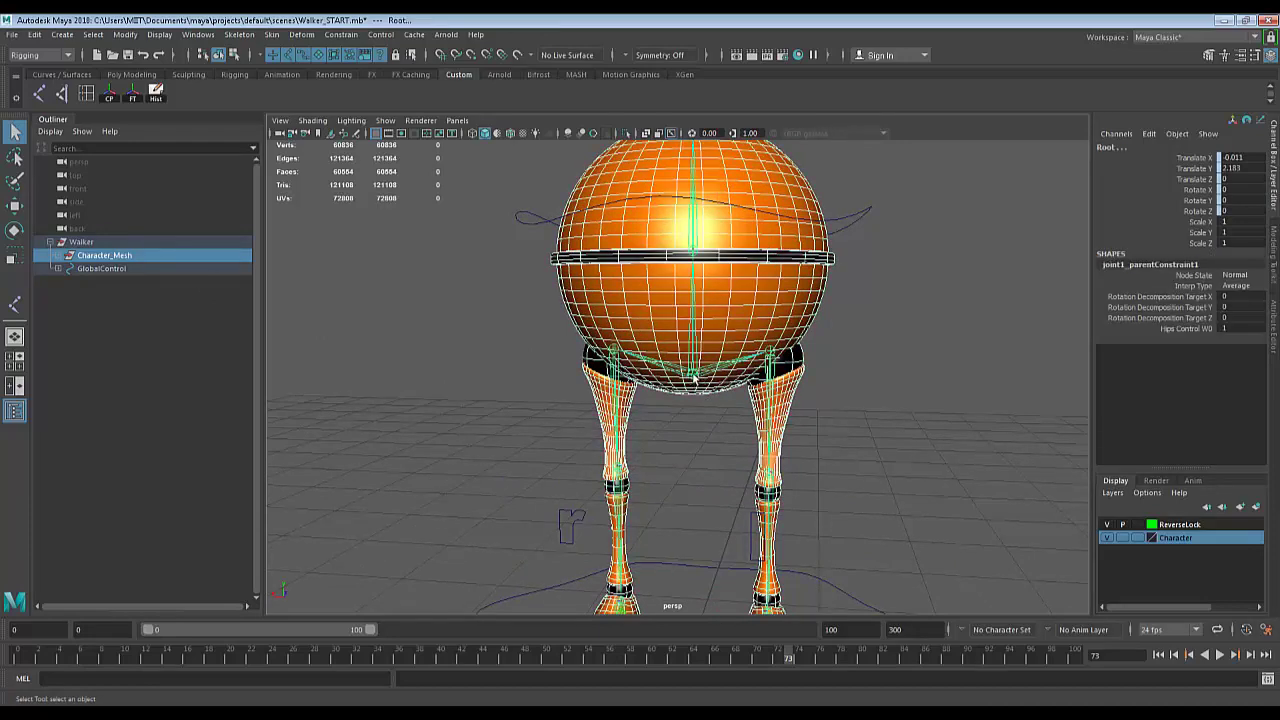
pyautogui.scroll(-3, 711, 400)
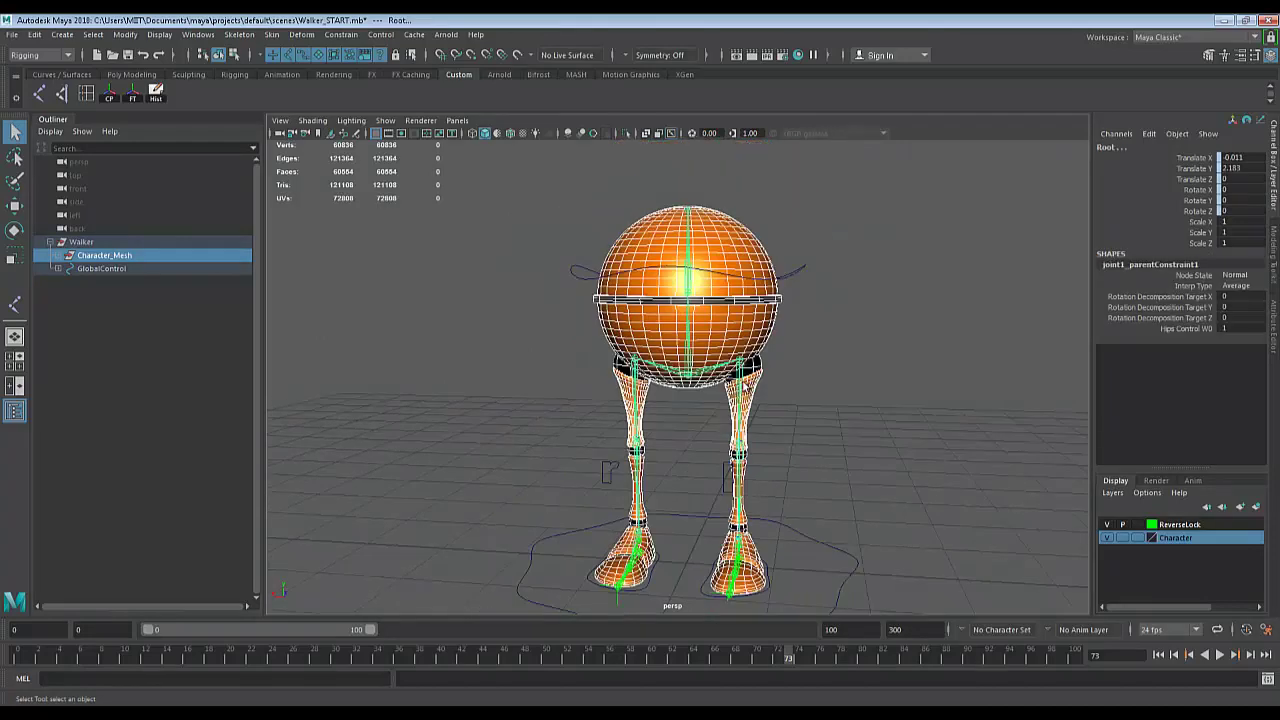
pyautogui.click(277, 37)
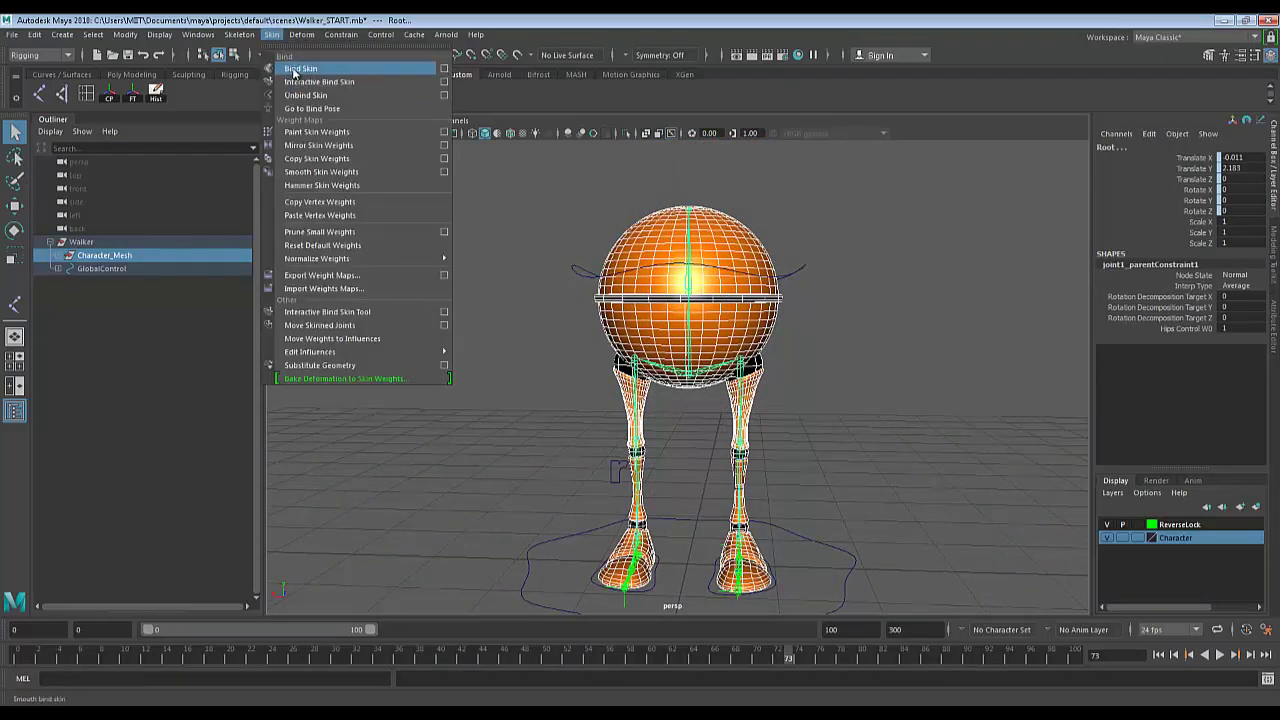
pyautogui.click(293, 69)
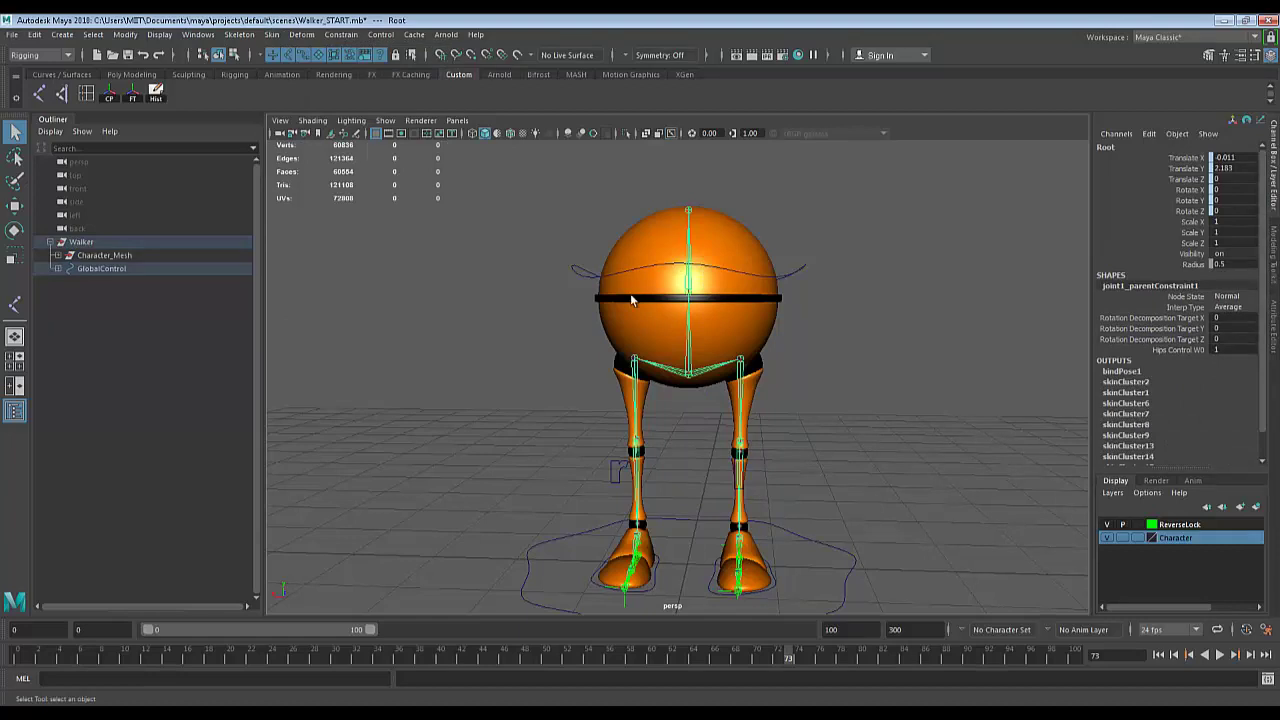
# Test the skin deformation by lowering HipsControl to about -0.7 in Translate Y.
pyautogui.click(845, 334)
pyautogui.keyDown('alt'); pyautogui.moveTo(850, 345); pyautogui.dragTo(908, 385); pyautogui.keyUp('alt')
pyautogui.click(806, 285)
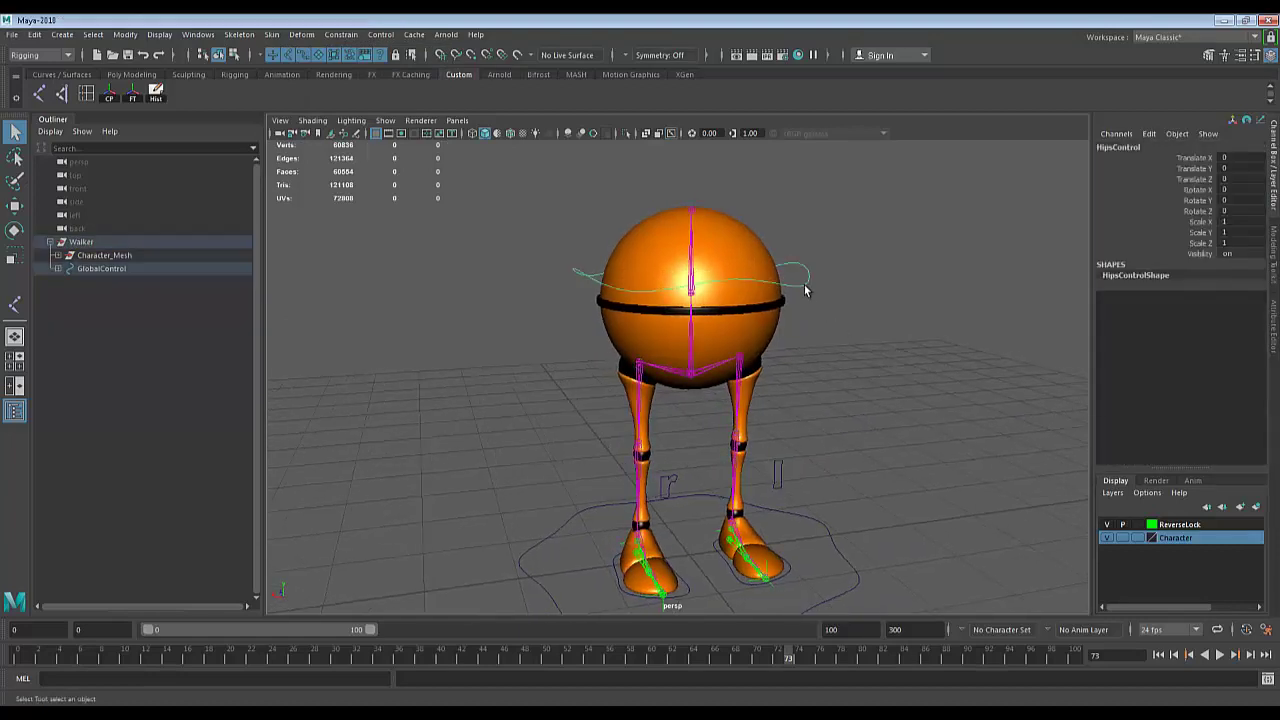
pyautogui.keyDown('alt'); pyautogui.moveTo(812, 290); pyautogui.dragTo(838, 307); pyautogui.keyUp('alt')
pyautogui.press('w')
pyautogui.moveTo(694, 312); pyautogui.dragTo(690, 366)
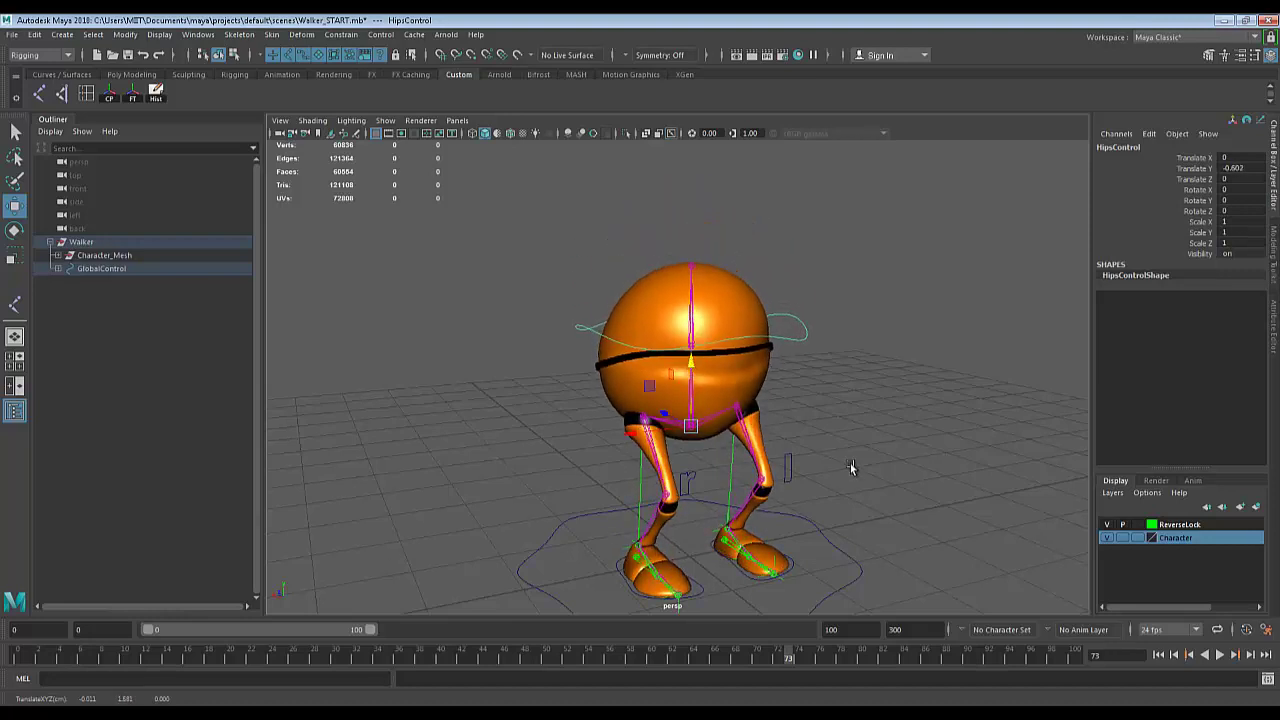
pyautogui.keyDown('alt'); pyautogui.moveTo(849, 466); pyautogui.dragTo(800, 443); pyautogui.keyUp('alt')
pyautogui.moveTo(695, 376); pyautogui.dragTo(723, 342)
pyautogui.moveTo(725, 373); pyautogui.dragTo(723, 386)
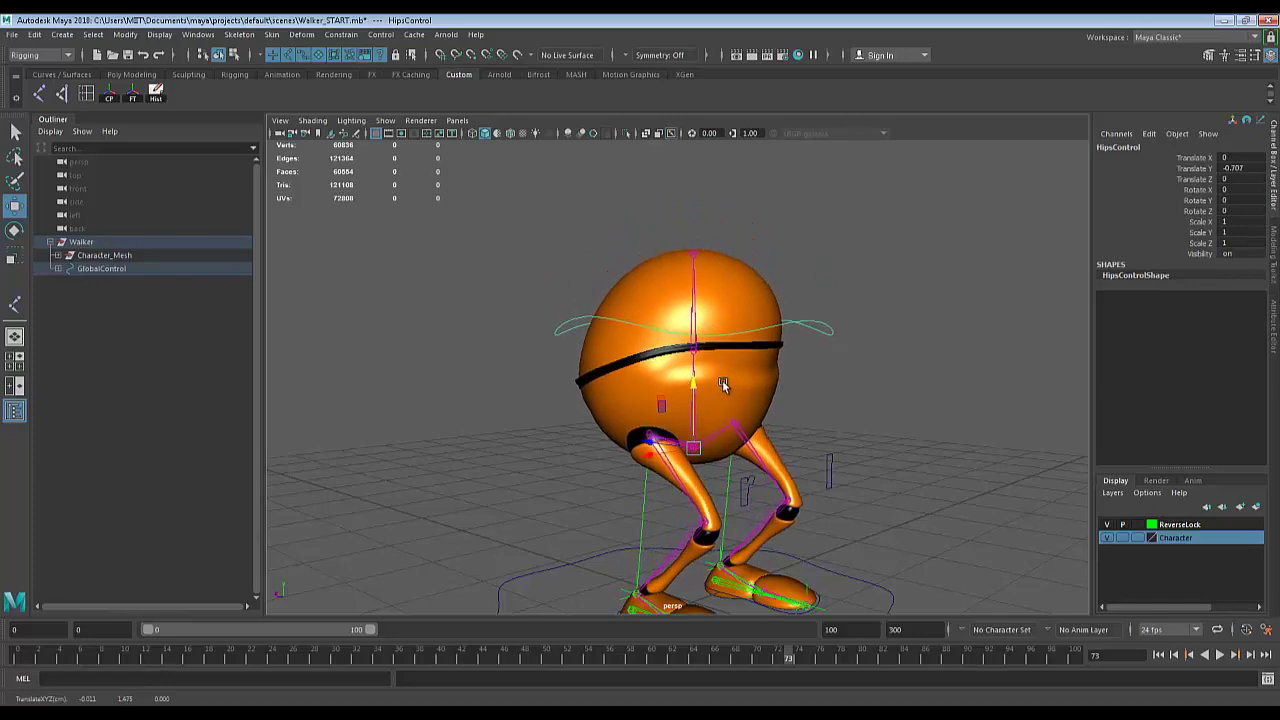
# Undo the HipsControl test moves and clear the selection.
pyautogui.hotkey('ctrl', 'z')
pyautogui.hotkey('ctrl', 'z')
pyautogui.scroll(-2, 857, 426)
pyautogui.keyDown('alt'); pyautogui.moveTo(857, 426); pyautogui.dragTo(666, 437); pyautogui.keyUp('alt')
pyautogui.click(666, 437)
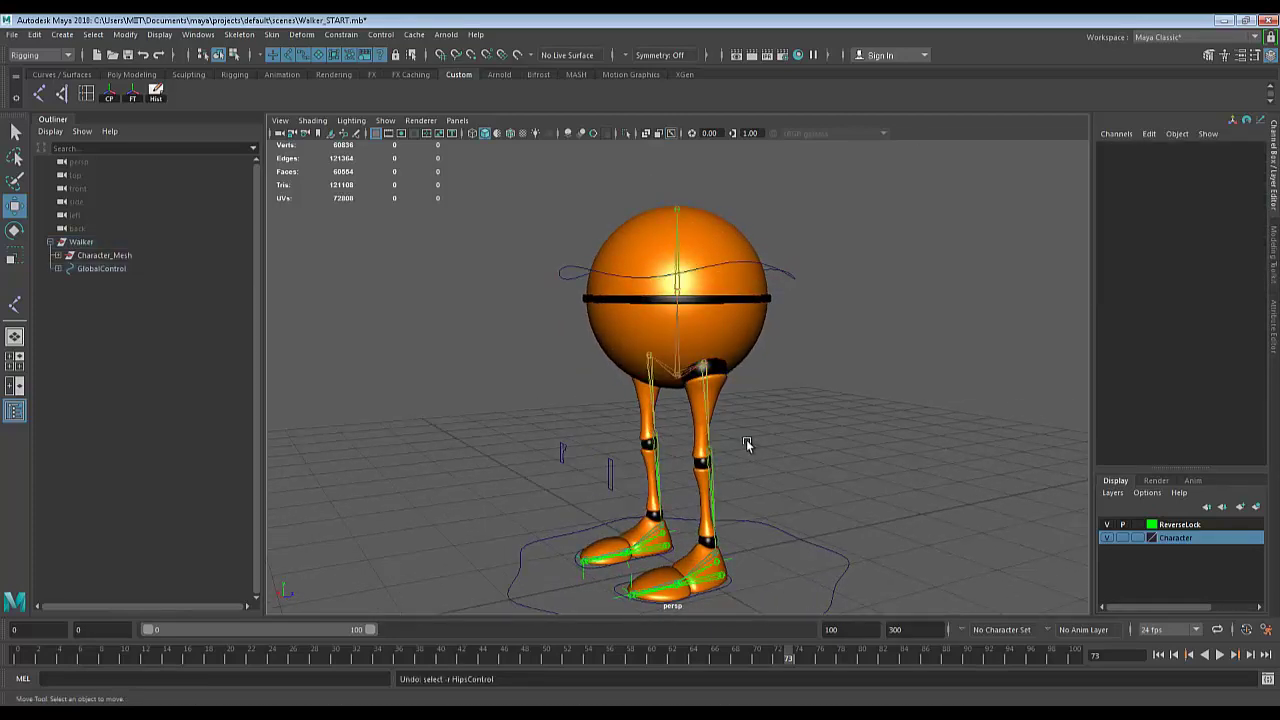
pyautogui.keyDown('alt'); pyautogui.moveTo(746, 439); pyautogui.dragTo(842, 447); pyautogui.keyUp('alt')
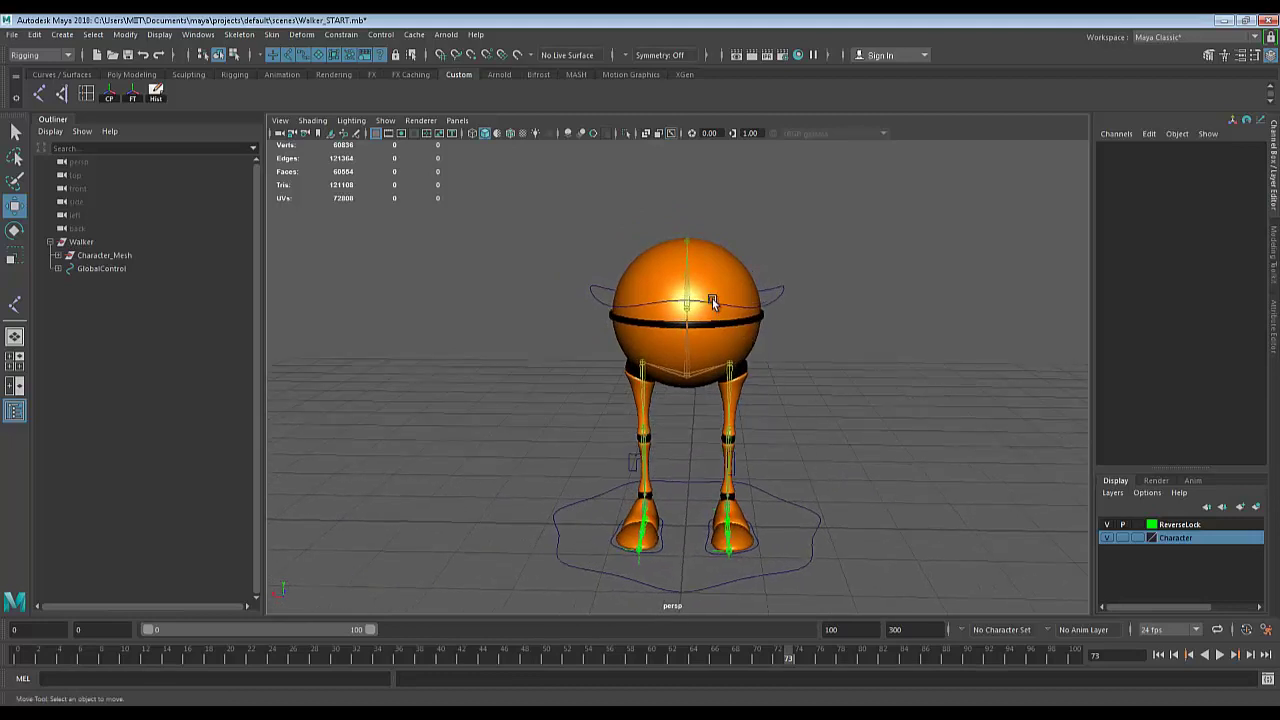
# Select the body sphere, nudge HipsControl down about 0.17 to check the body's deformation, and undo the move.
pyautogui.click(722, 267)
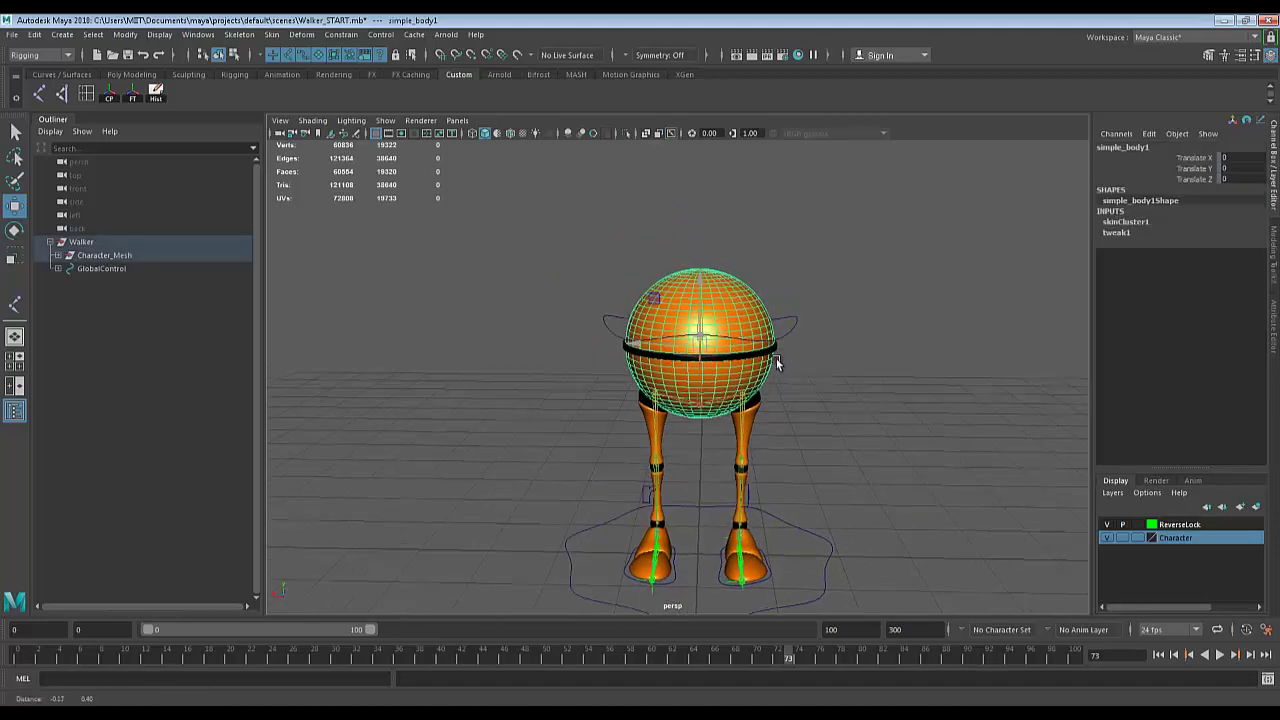
pyautogui.press('f')
pyautogui.keyDown('alt'); pyautogui.moveTo(783, 388); pyautogui.dragTo(766, 325); pyautogui.keyUp('alt')
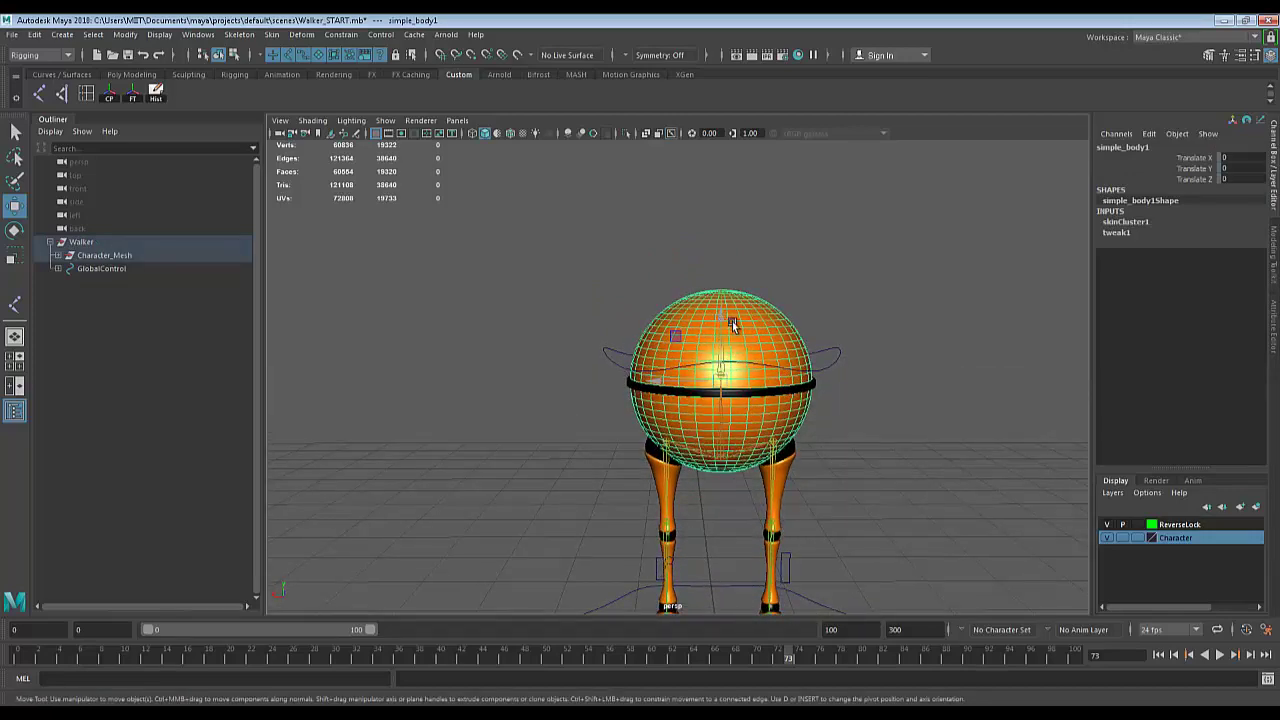
pyautogui.click(836, 361)
pyautogui.moveTo(722, 396); pyautogui.dragTo(744, 410)
pyautogui.hotkey('ctrl', 'z')
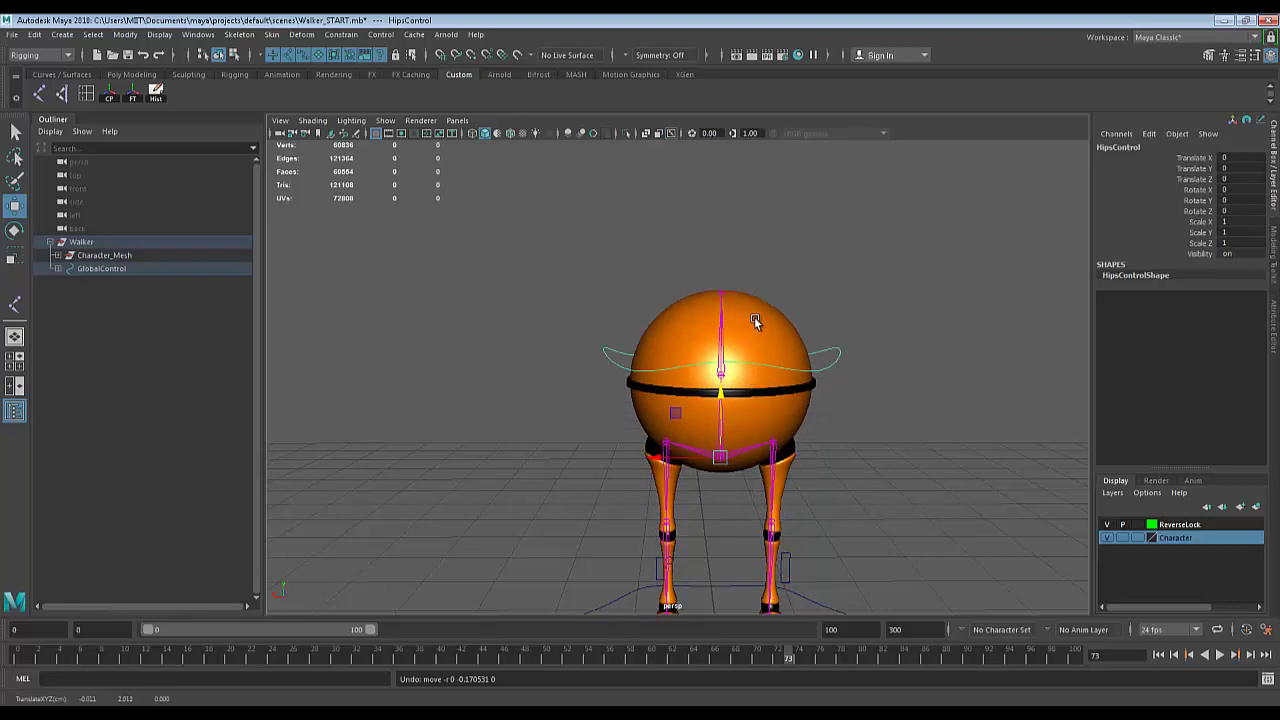
# Examine the skinned parts by selecting the body sphere, the right upper leg mesh, the r_hips joint and the left upper leg mesh.
pyautogui.click(755, 322)
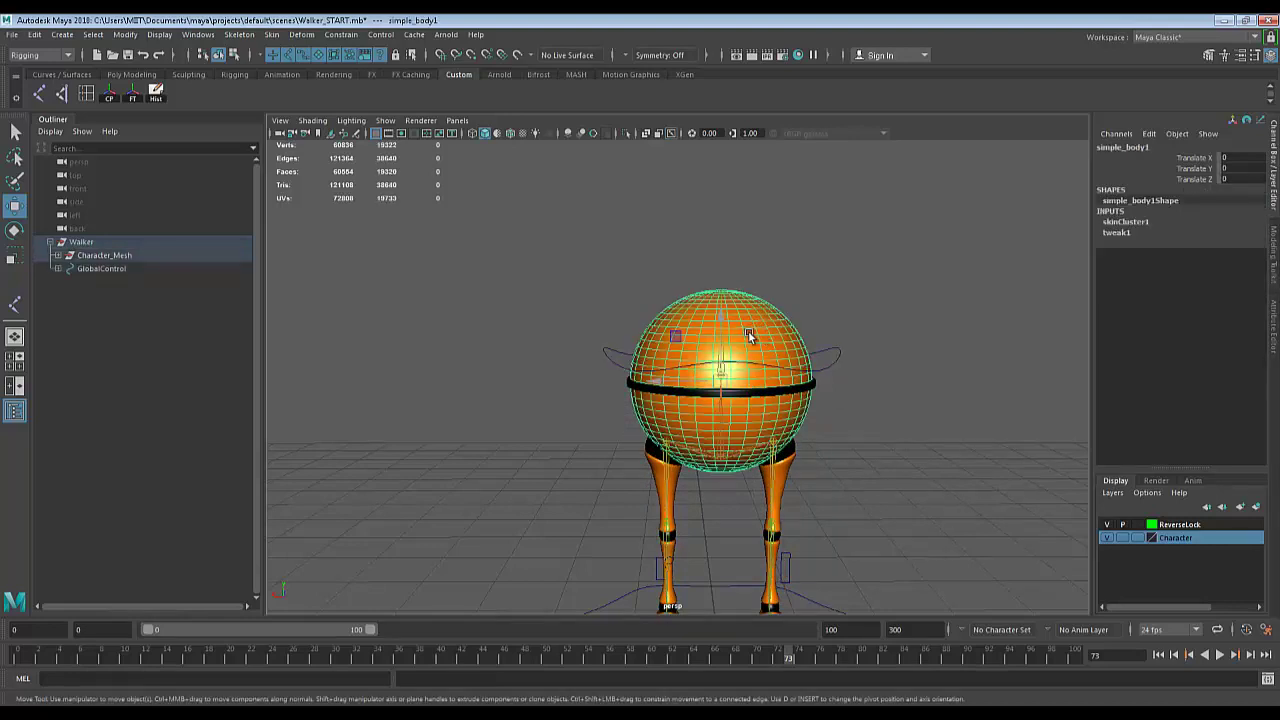
pyautogui.scroll(2, 733, 335)
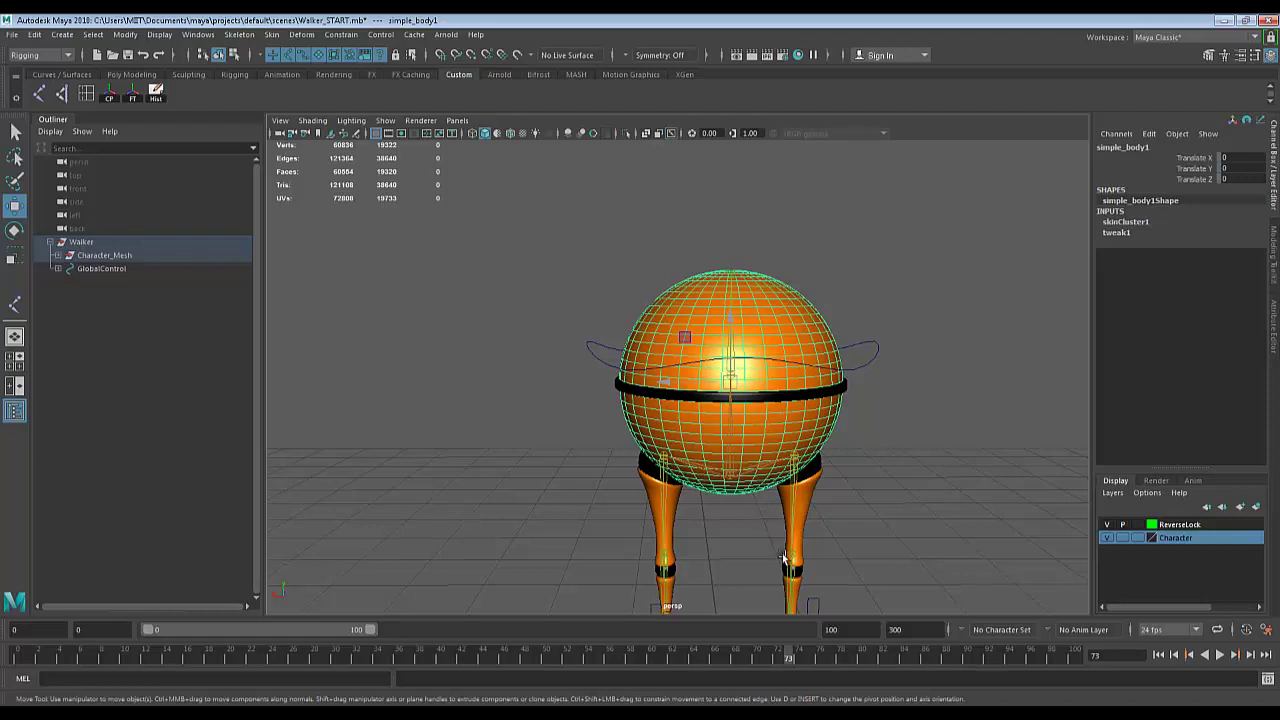
pyautogui.keyDown('alt'); pyautogui.moveTo(784, 557); pyautogui.dragTo(826, 266, button='middle'); pyautogui.keyUp('alt')
pyautogui.scroll(2, 796, 388)
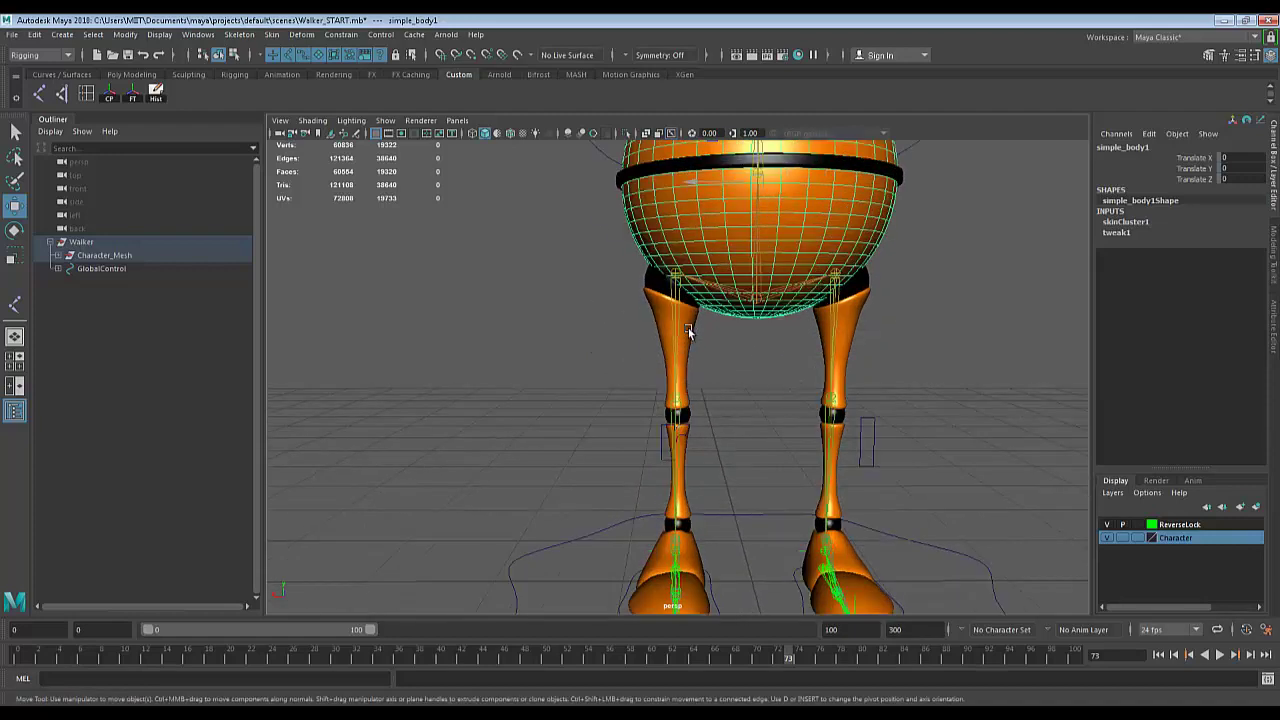
pyautogui.click(688, 332)
pyautogui.scroll(2, 686, 320)
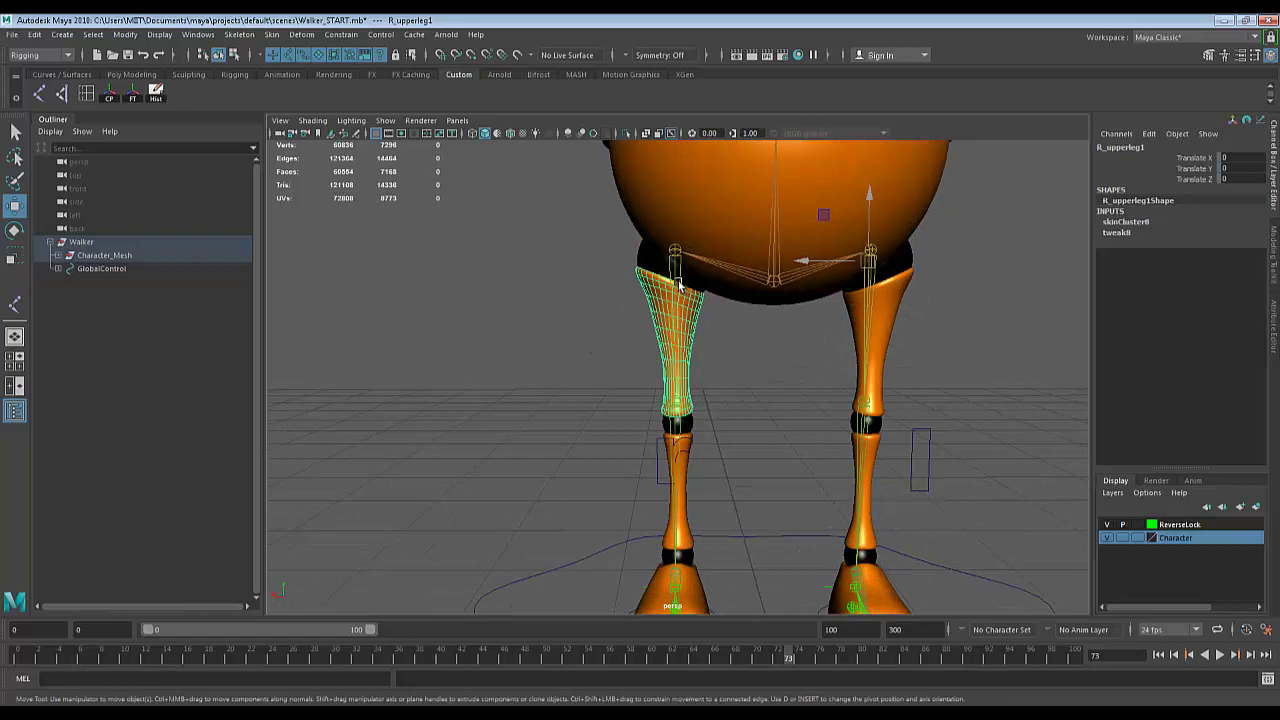
pyautogui.click(677, 268)
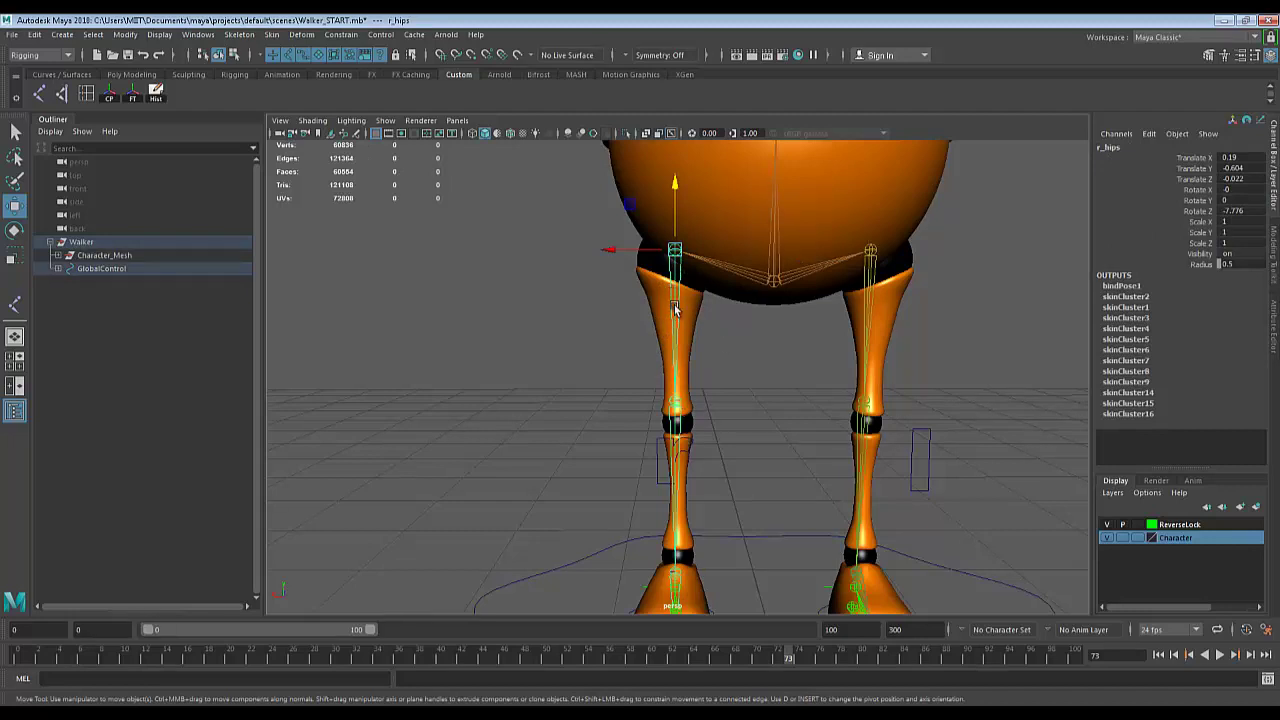
pyautogui.click(889, 314)
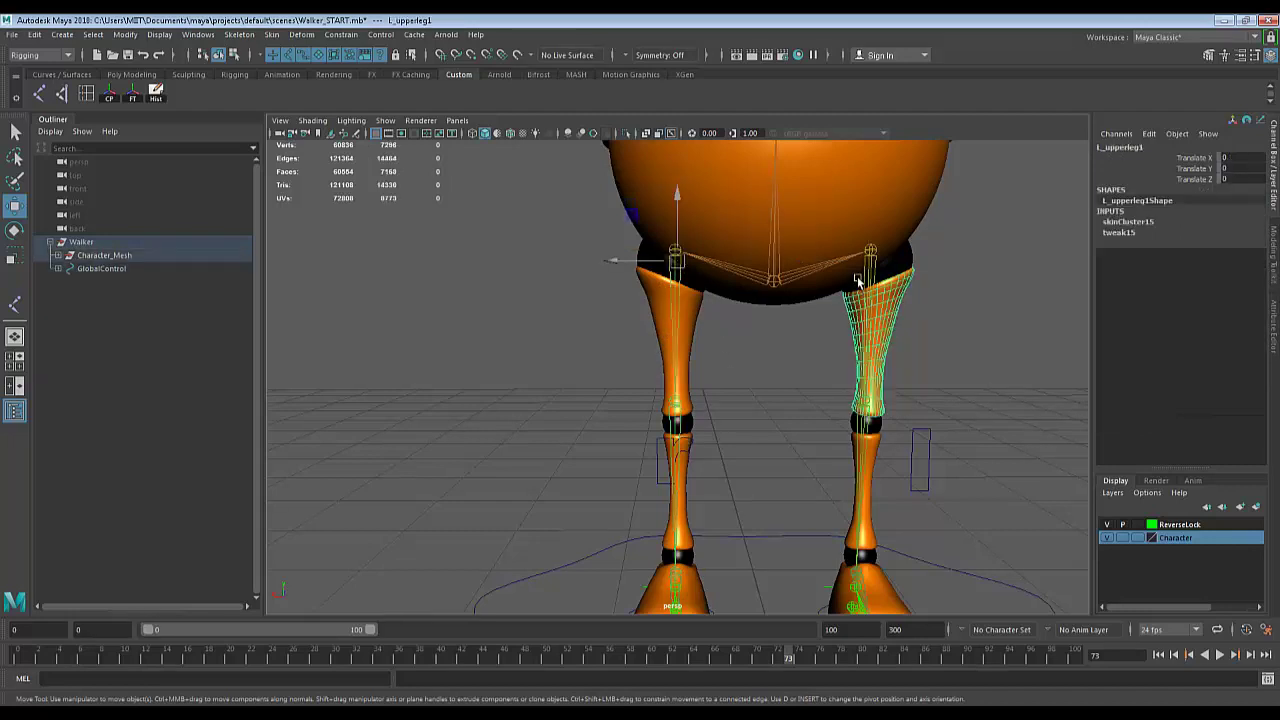
# Examine the joints influencing the body sphere by selecting the sphere, the Body joint and the Head joint in turn.
pyautogui.keyDown('alt'); pyautogui.moveTo(890, 376); pyautogui.dragTo(874, 457); pyautogui.keyUp('alt')
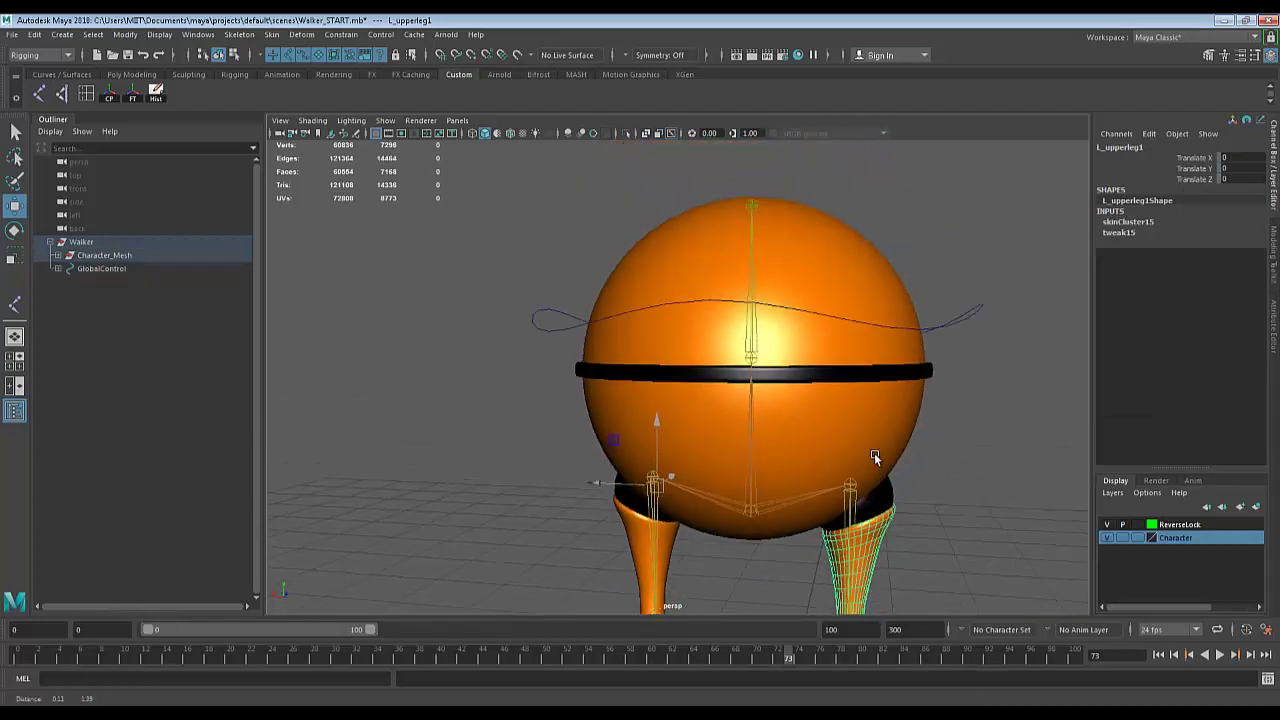
pyautogui.click(810, 350)
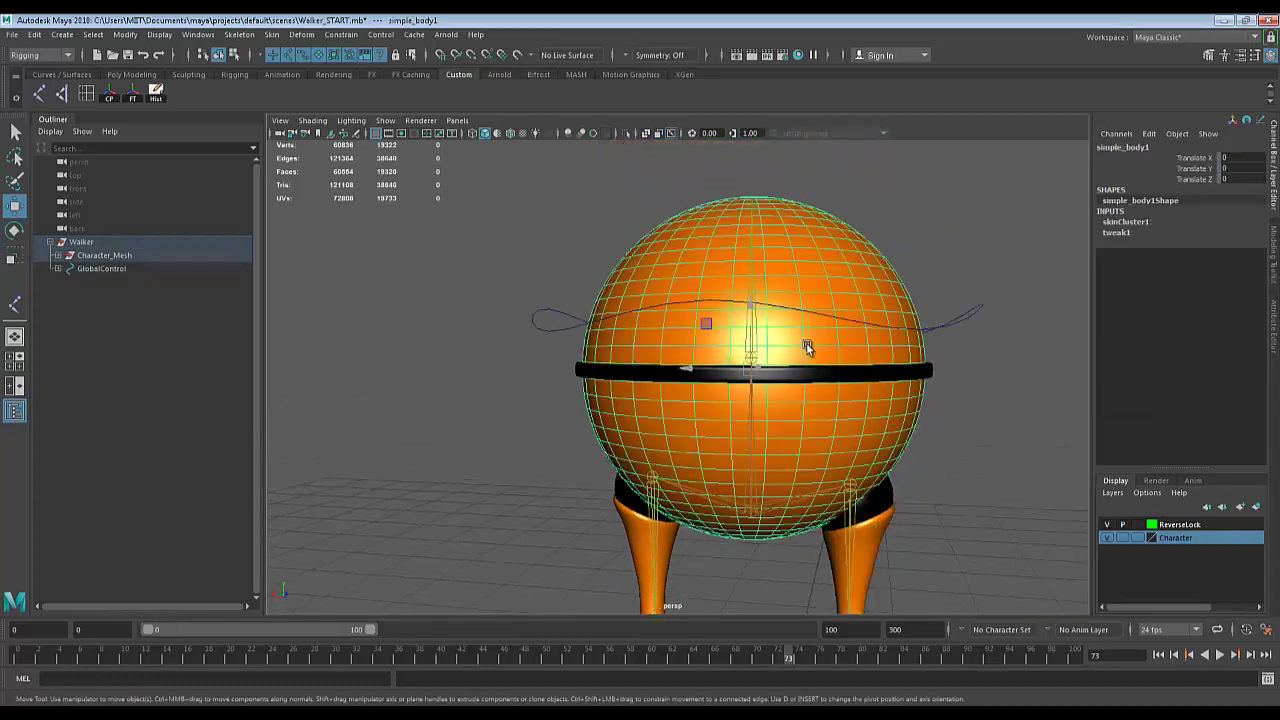
pyautogui.click(757, 262)
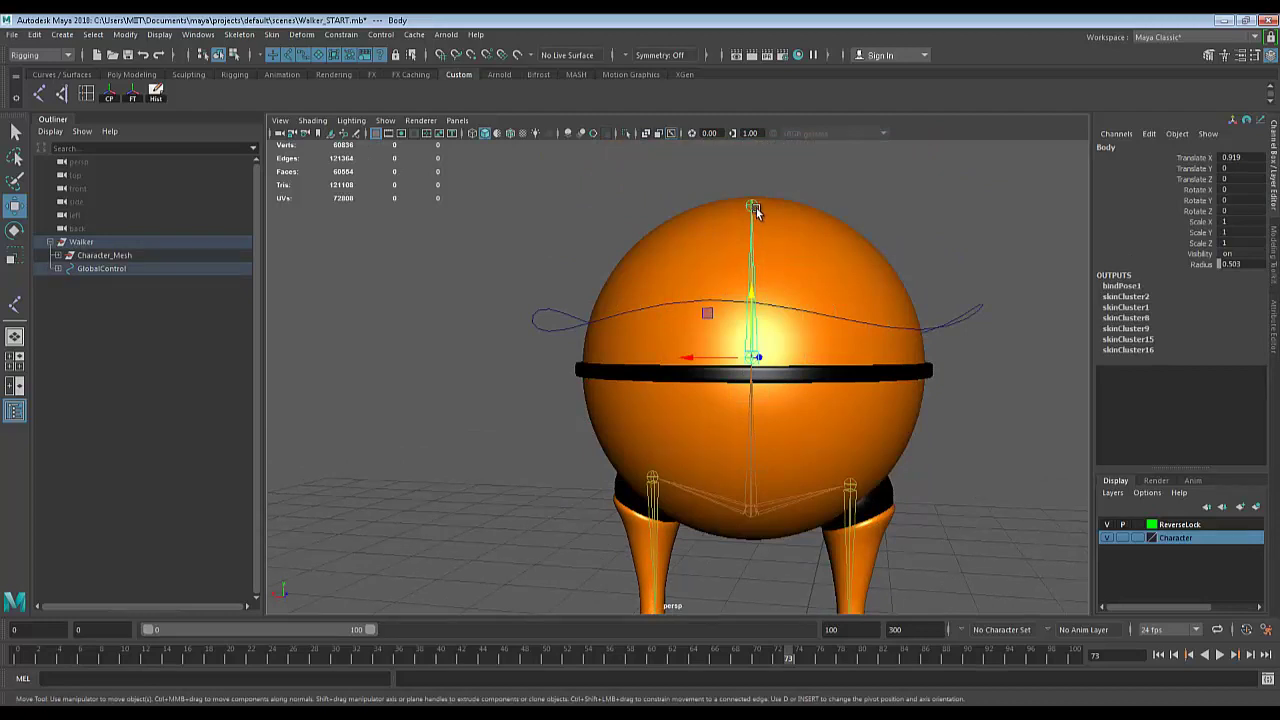
pyautogui.click(754, 207)
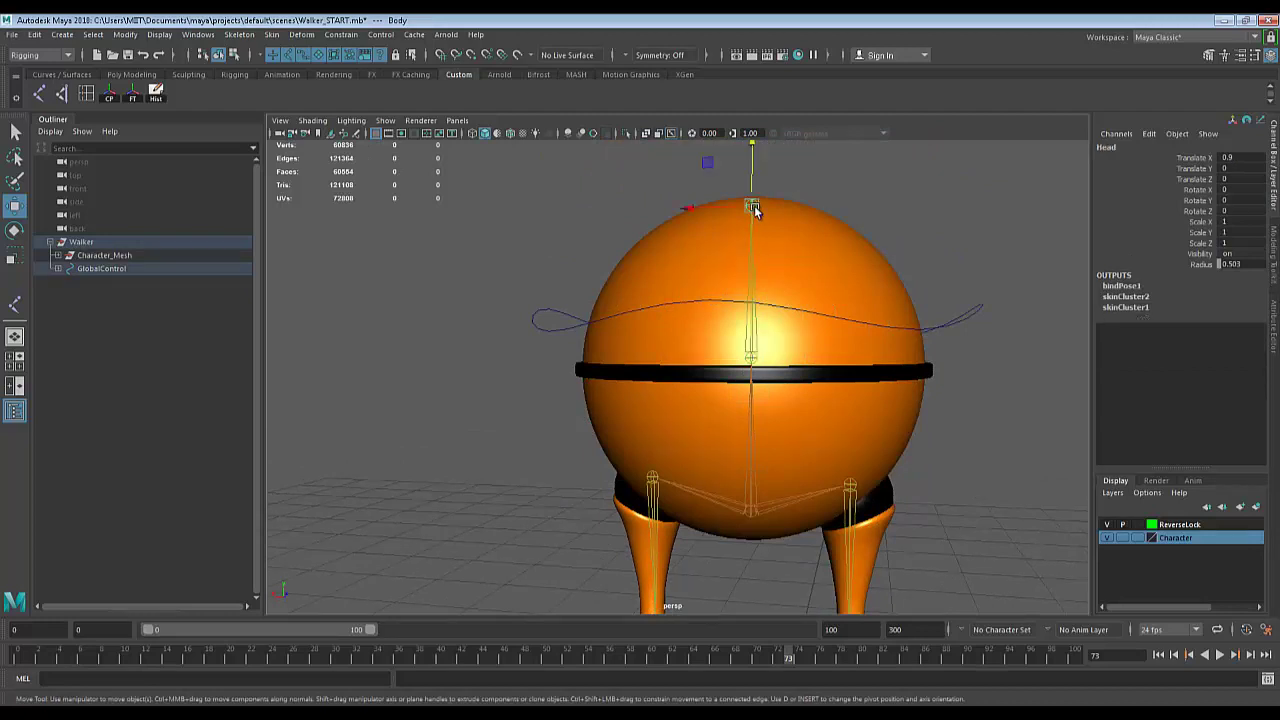
pyautogui.click(757, 266)
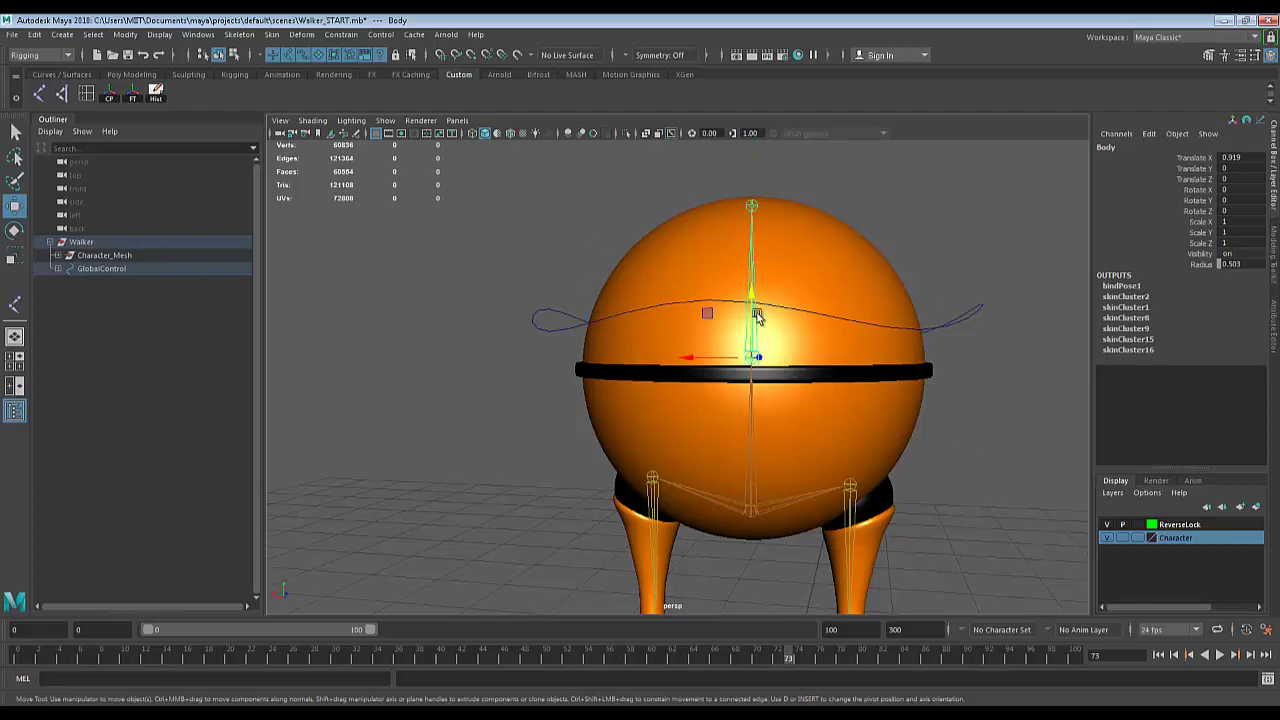
# Lower HipsControl to about -0.313 in Y and check how the body sphere deforms.
pyautogui.click(815, 230)
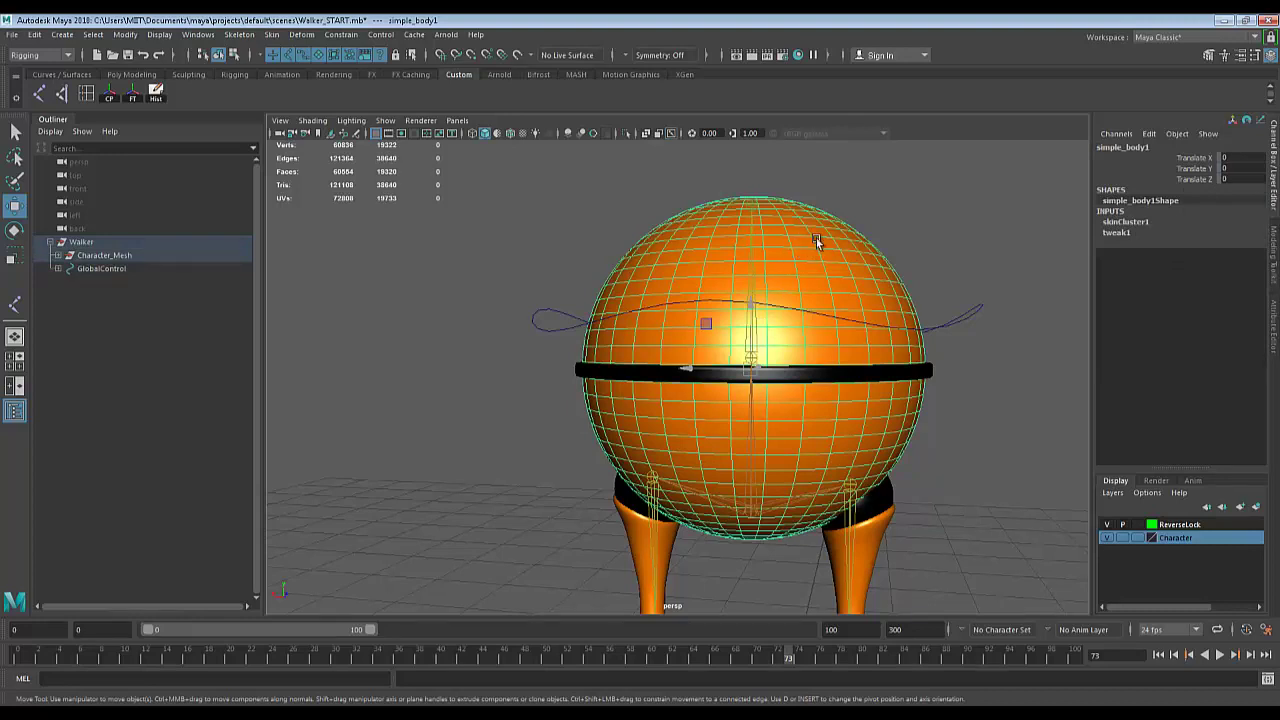
pyautogui.scroll(-4, 818, 250)
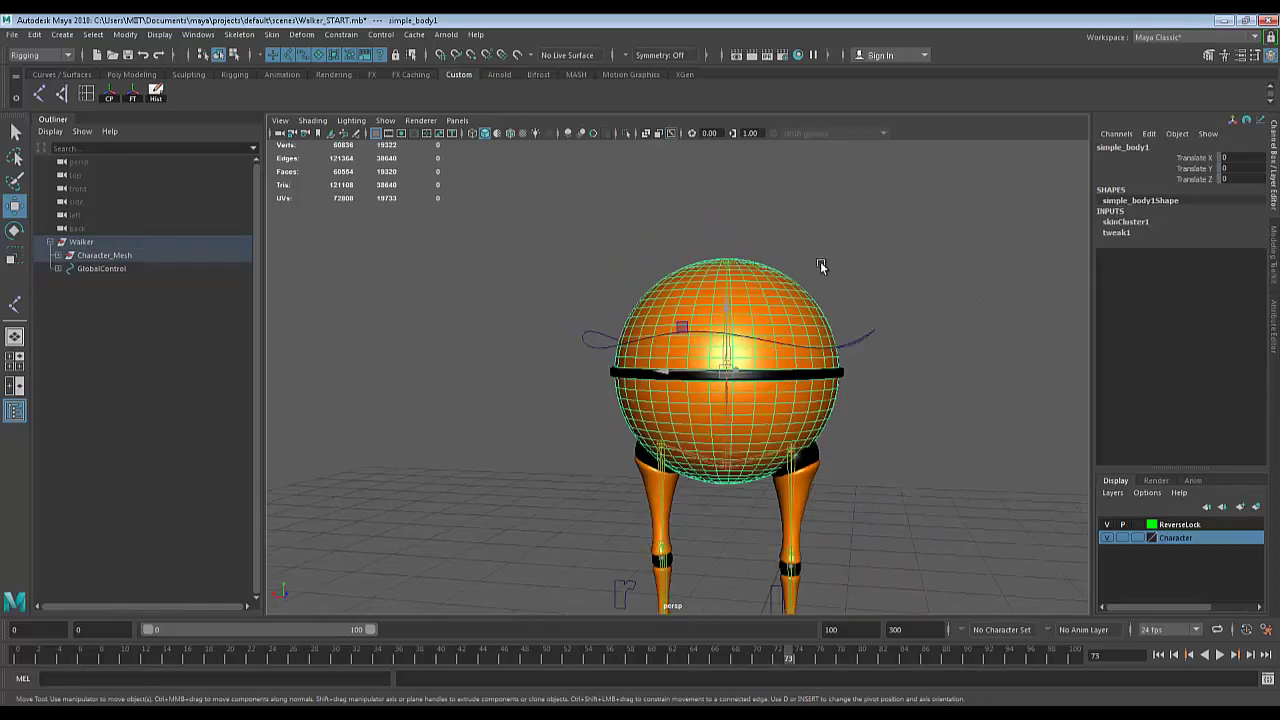
pyautogui.click(858, 345)
pyautogui.moveTo(726, 398); pyautogui.dragTo(728, 418)
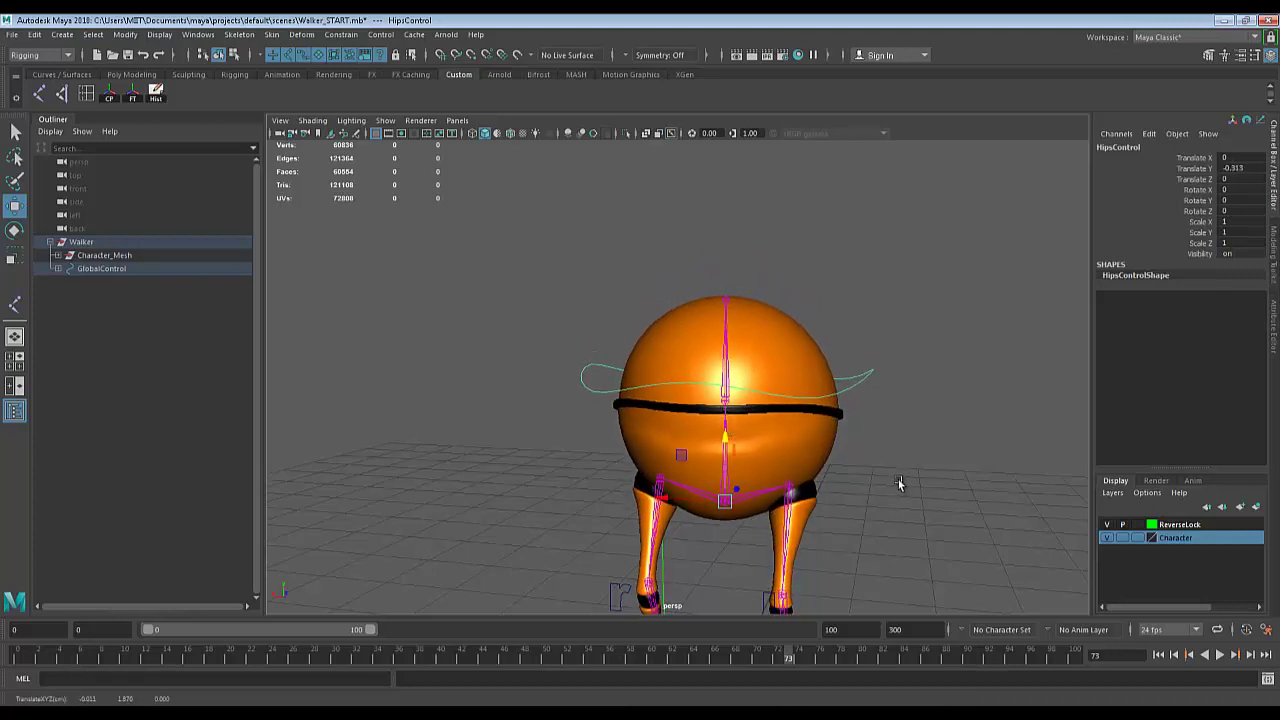
pyautogui.keyDown('alt'); pyautogui.moveTo(900, 485); pyautogui.dragTo(870, 474); pyautogui.keyUp('alt')
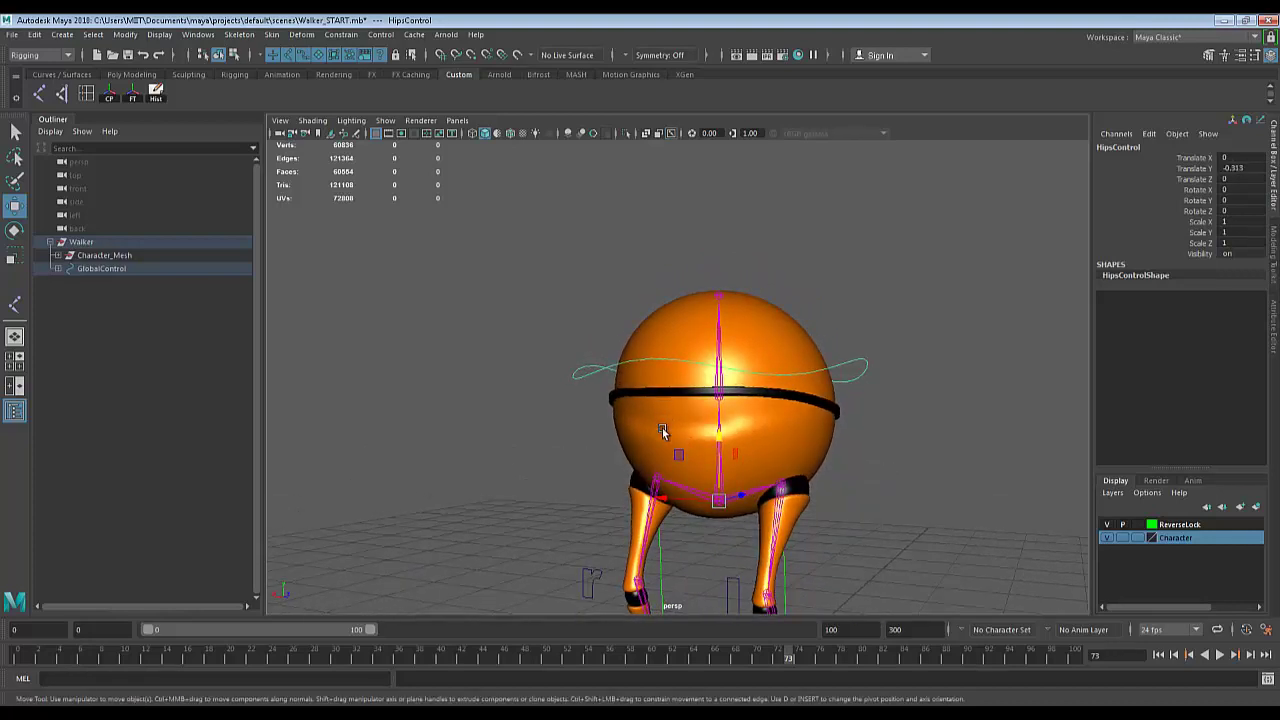
pyautogui.keyDown('alt'); pyautogui.moveTo(676, 385); pyautogui.dragTo(666, 383); pyautogui.keyUp('alt')
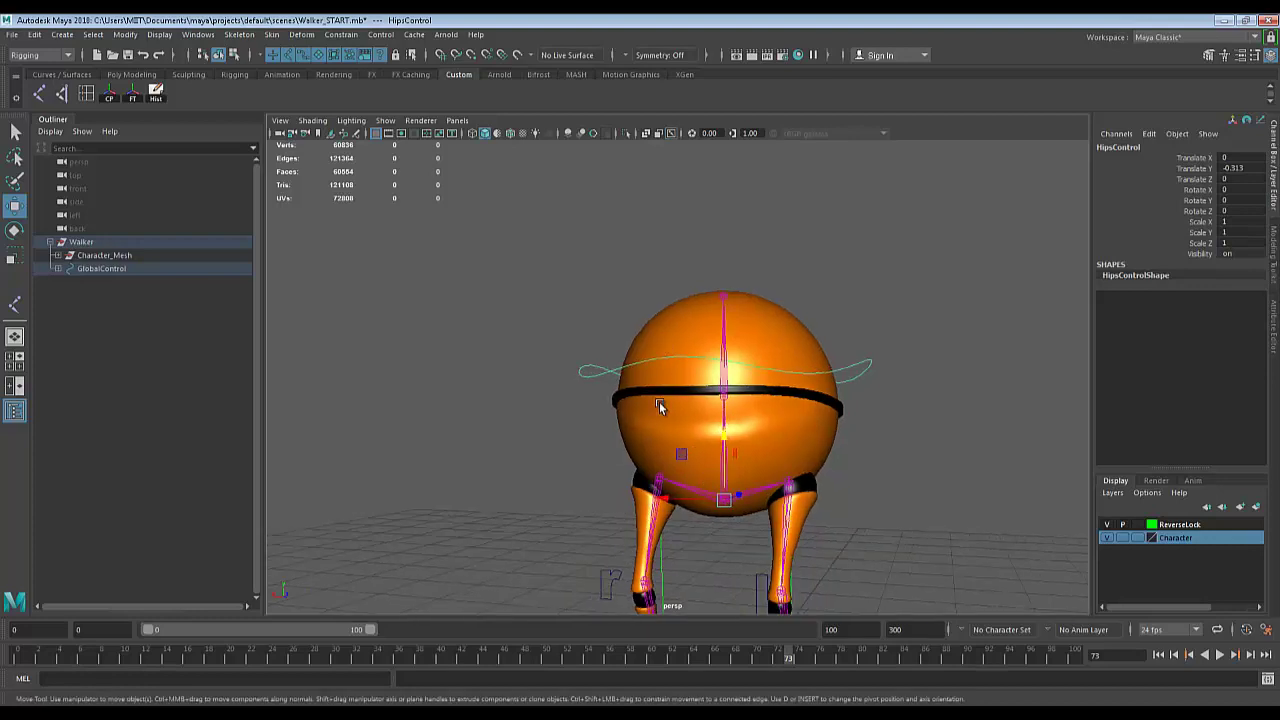
# Start the Paint Skin Weights Tool on the body sphere and choose the Body joint as the influence.
pyautogui.click(690, 315)
pyautogui.rightClick(690, 315)
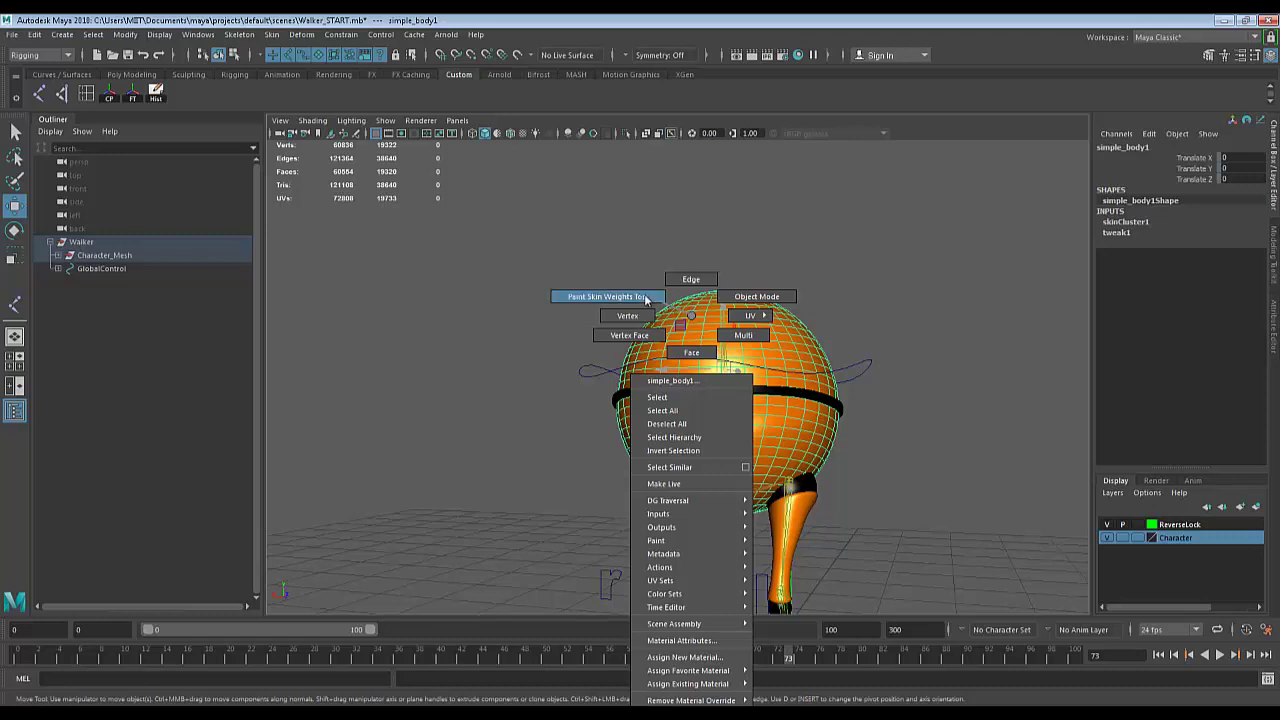
pyautogui.click(645, 297)
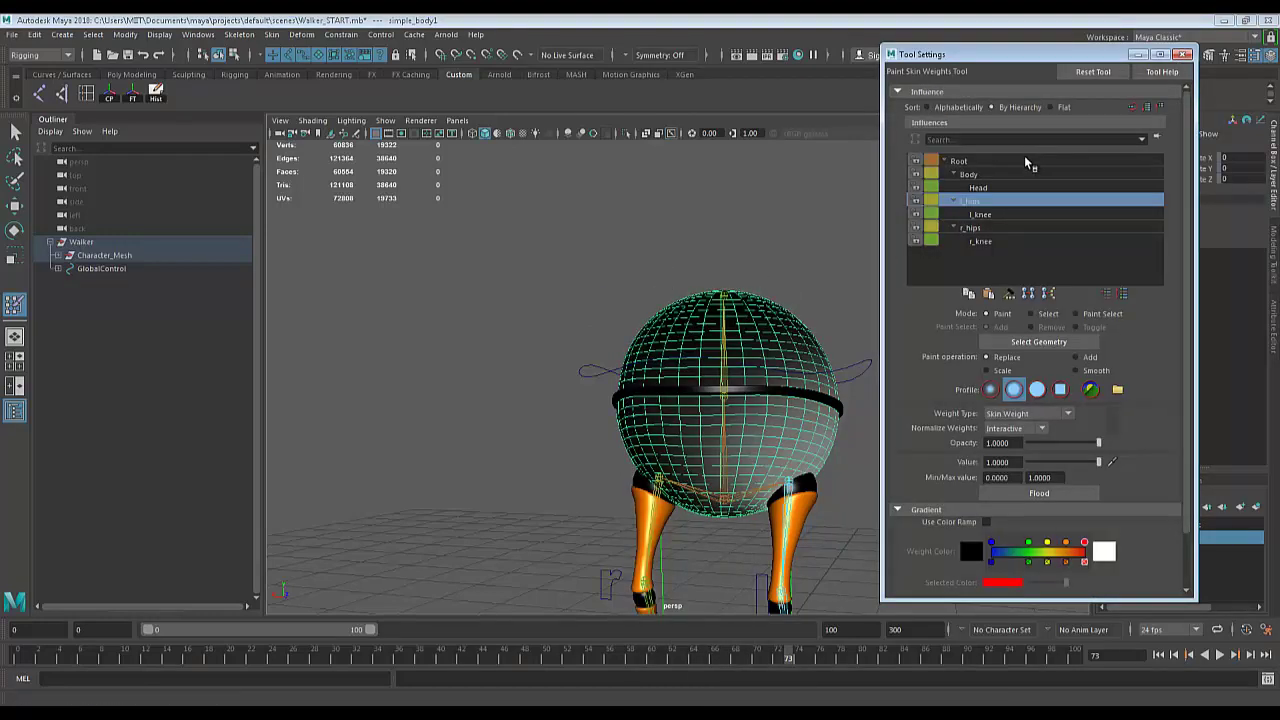
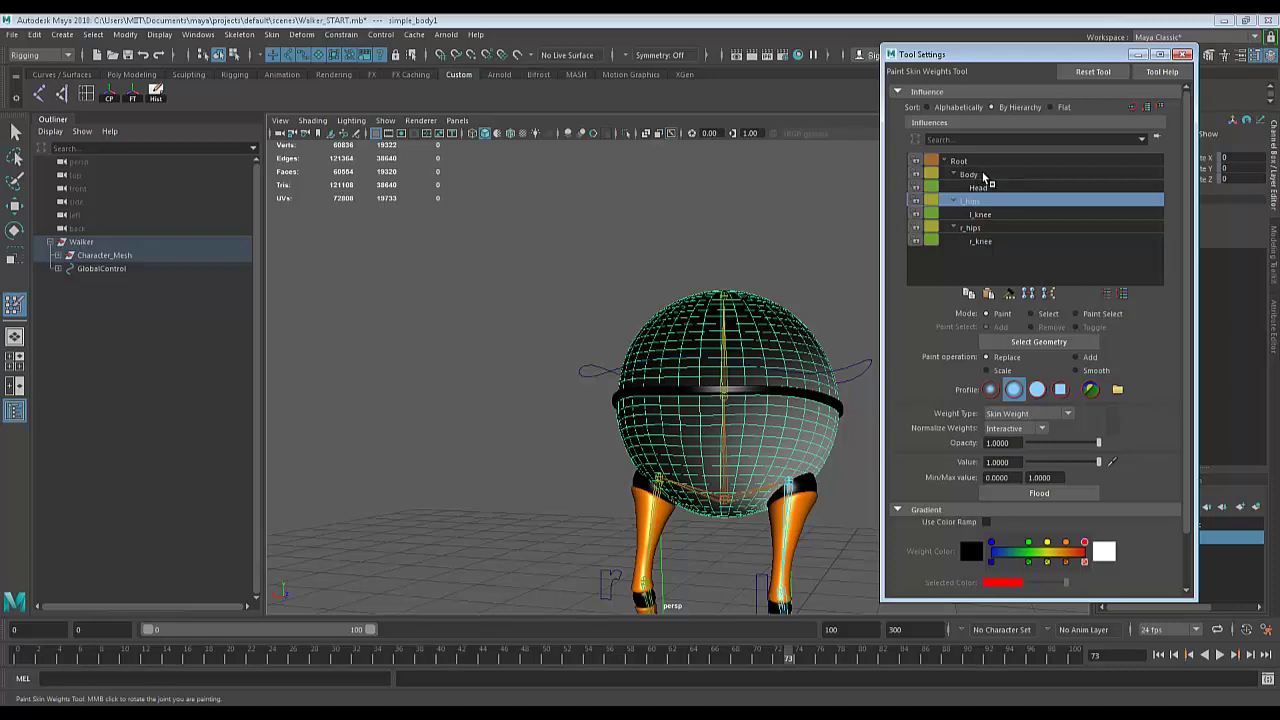
pyautogui.click(983, 176)
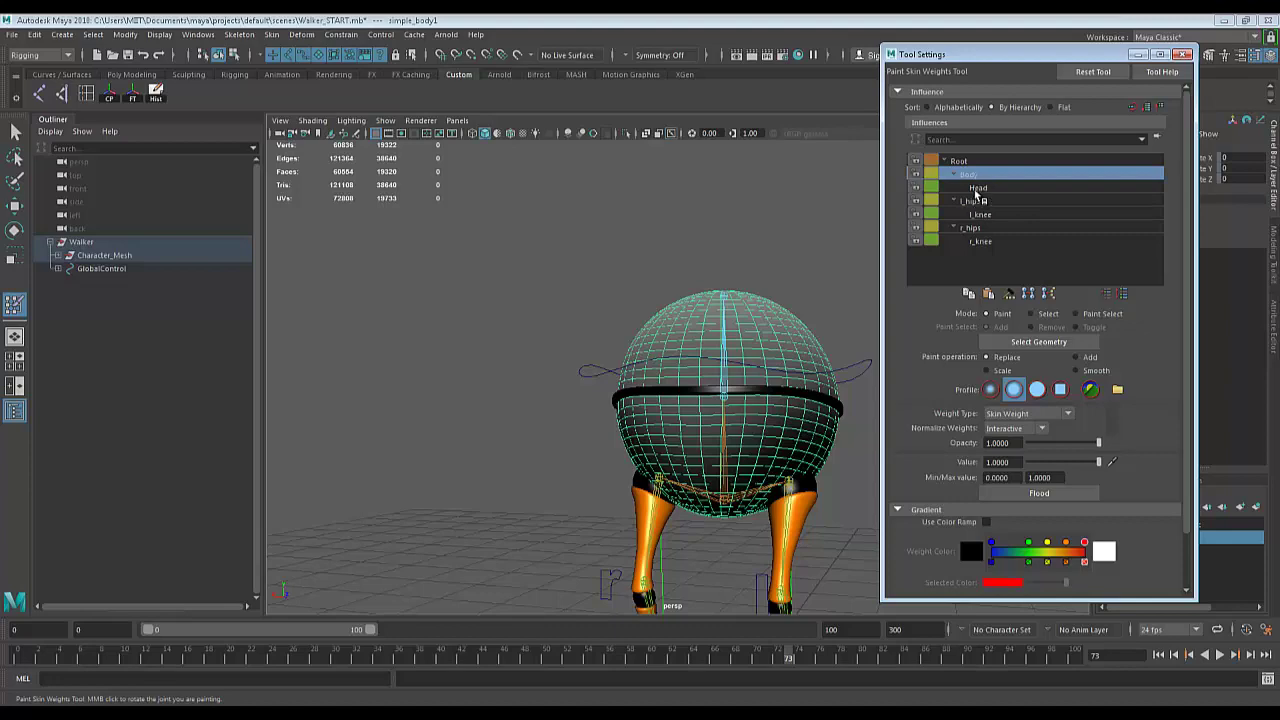
# Enlarge the brush and paint the entire body sphere to the Body joint, using Replace with a value of 1.
pyautogui.moveTo(712, 304)
pyautogui.keyDown('alt'); pyautogui.mouseDown()
pyautogui.moveTo(717, 318)
pyautogui.moveTo(690, 335)
pyautogui.moveTo(688, 322)
pyautogui.mouseUp(); pyautogui.keyUp('alt')
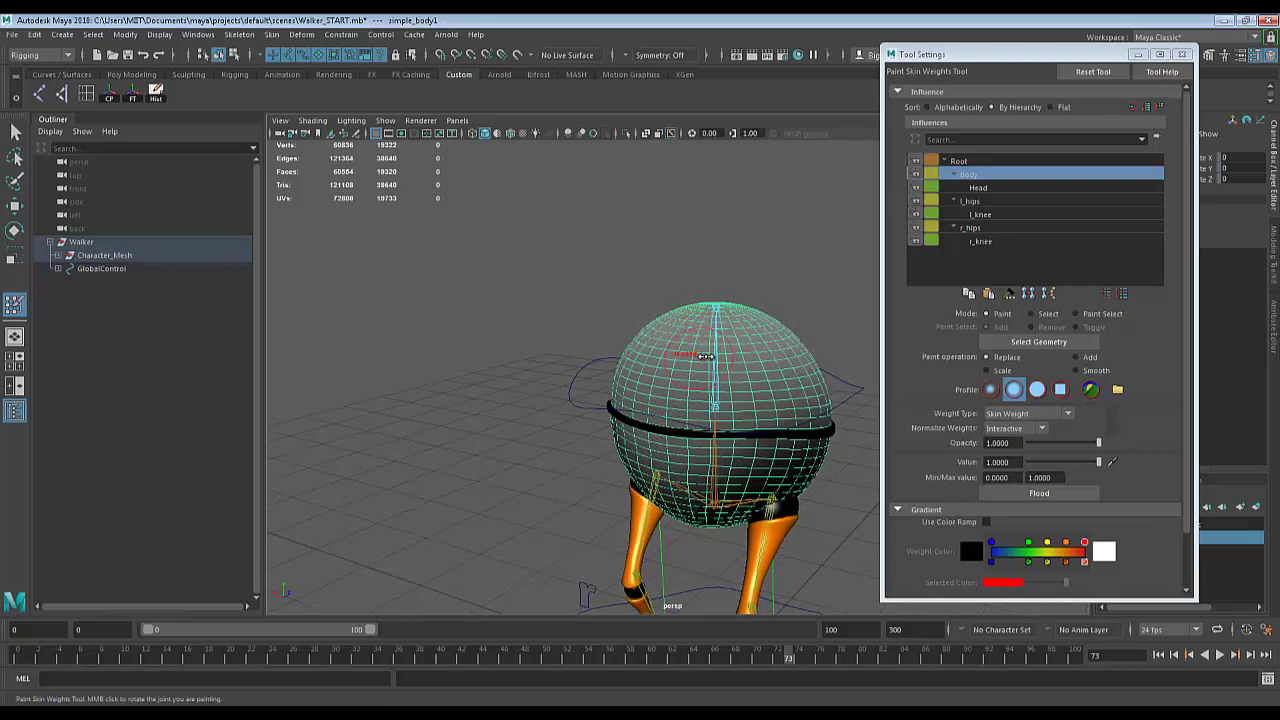
pyautogui.moveTo(706, 356)
pyautogui.mouseDown()
pyautogui.moveTo(760, 368)
pyautogui.moveTo(692, 369)
pyautogui.mouseUp()
pyautogui.moveTo(717, 369); pyautogui.dragTo(713, 368)
pyautogui.moveTo(688, 338)
pyautogui.mouseDown()
pyautogui.moveTo(680, 380)
pyautogui.moveTo(725, 420)
pyautogui.moveTo(683, 358)
pyautogui.moveTo(735, 430)
pyautogui.moveTo(780, 375)
pyautogui.mouseUp()
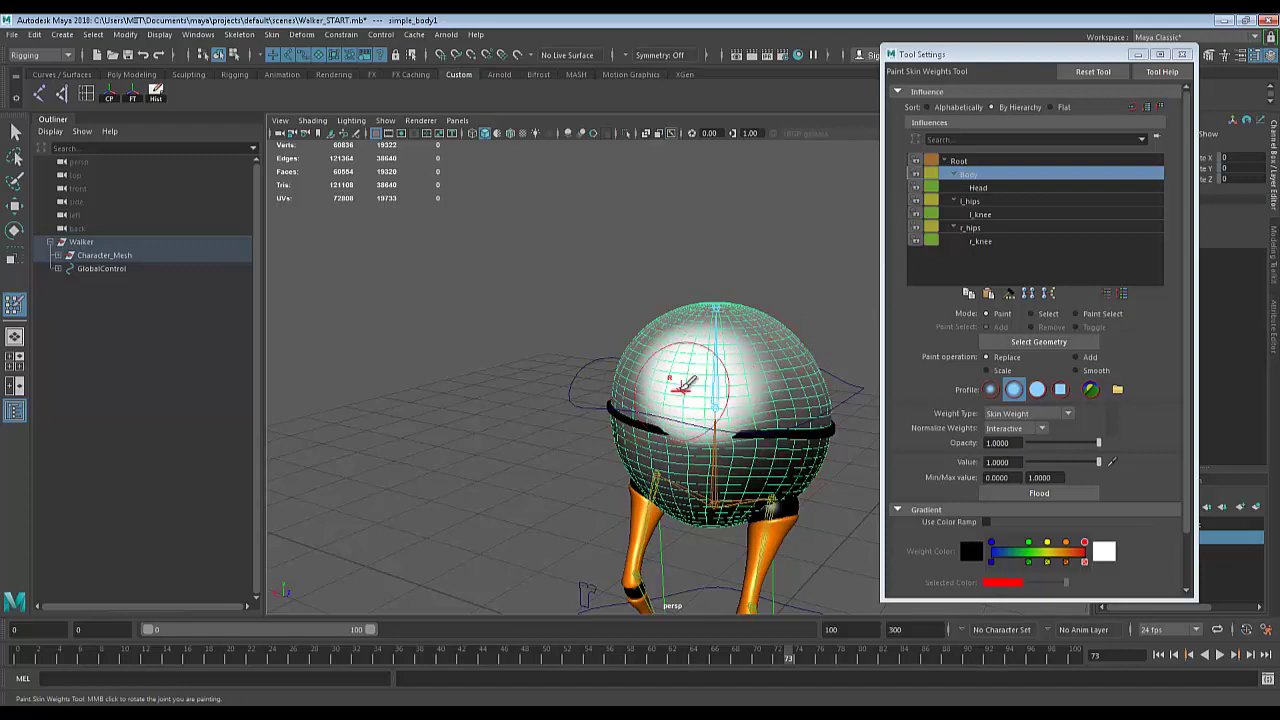
pyautogui.keyDown('alt'); pyautogui.moveTo(685, 425); pyautogui.dragTo(693, 378); pyautogui.keyUp('alt')
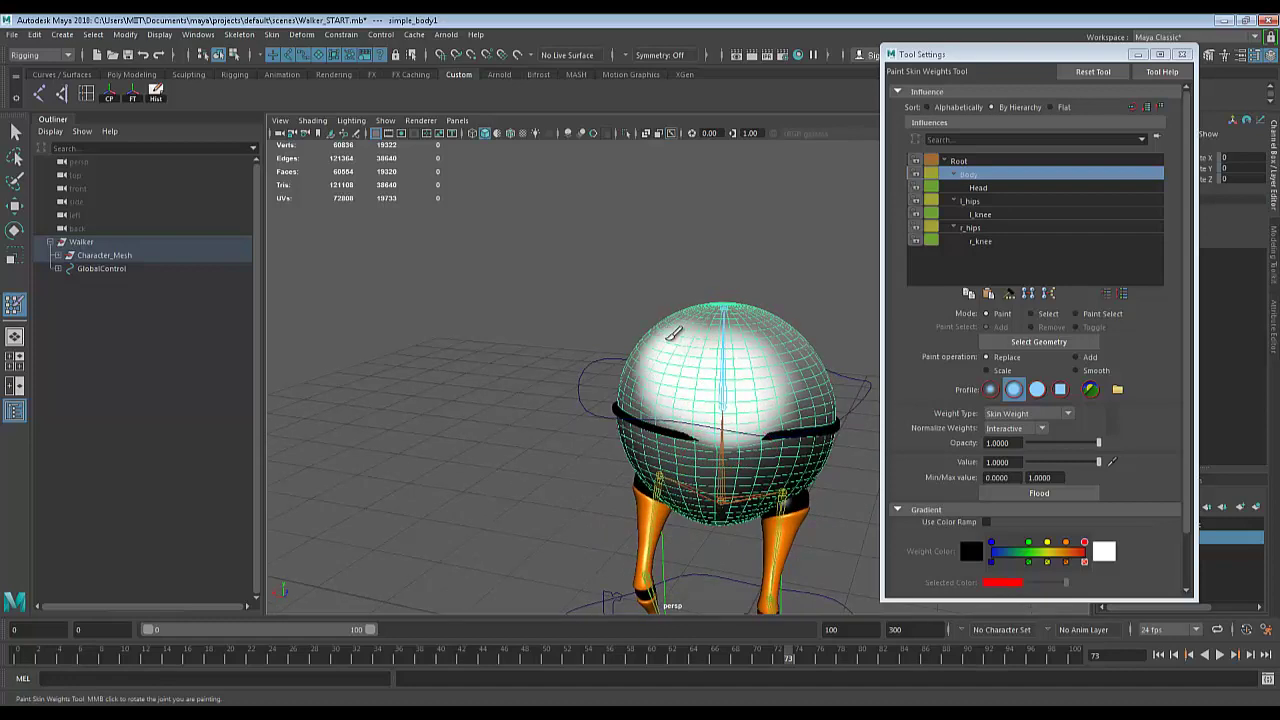
pyautogui.keyDown('alt'); pyautogui.moveTo(771, 349); pyautogui.dragTo(700, 356); pyautogui.keyUp('alt')
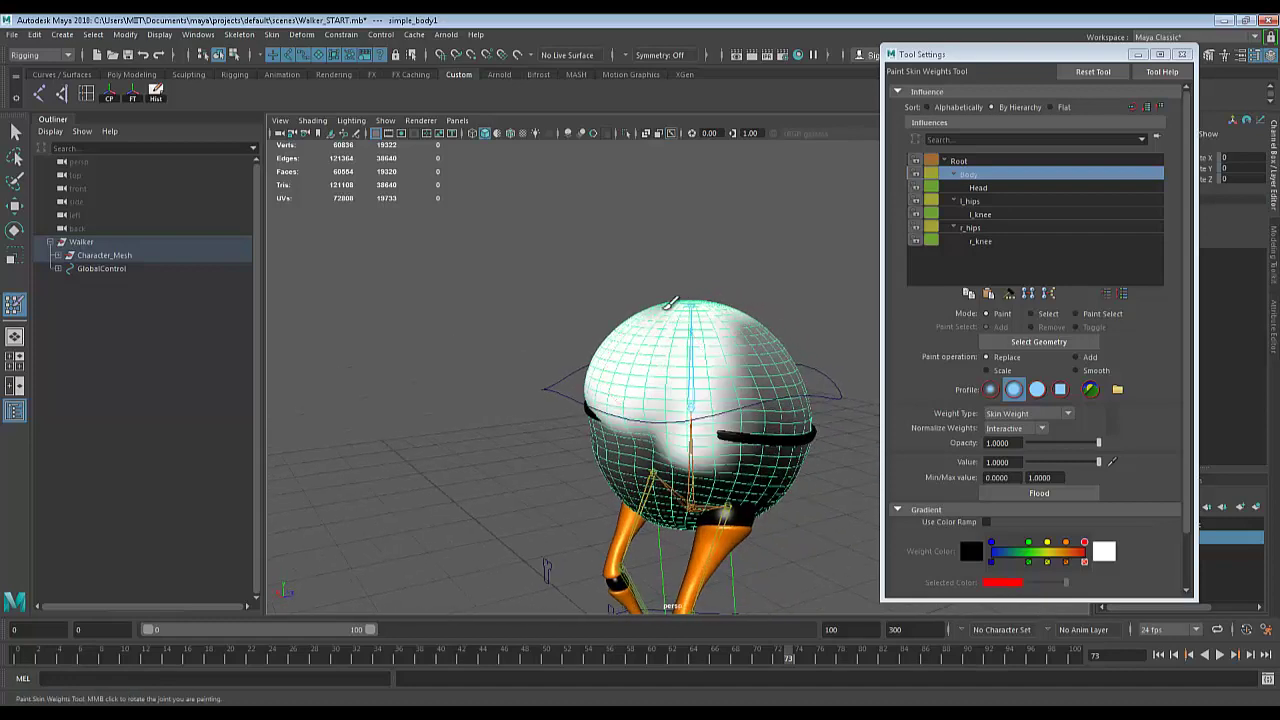
pyautogui.moveTo(677, 449)
pyautogui.keyDown('alt'); pyautogui.mouseDown()
pyautogui.moveTo(676, 377)
pyautogui.moveTo(757, 474)
pyautogui.mouseUp(); pyautogui.keyUp('alt')
pyautogui.moveTo(651, 409)
pyautogui.mouseDown()
pyautogui.moveTo(752, 441)
pyautogui.moveTo(783, 402)
pyautogui.moveTo(680, 378)
pyautogui.mouseUp()
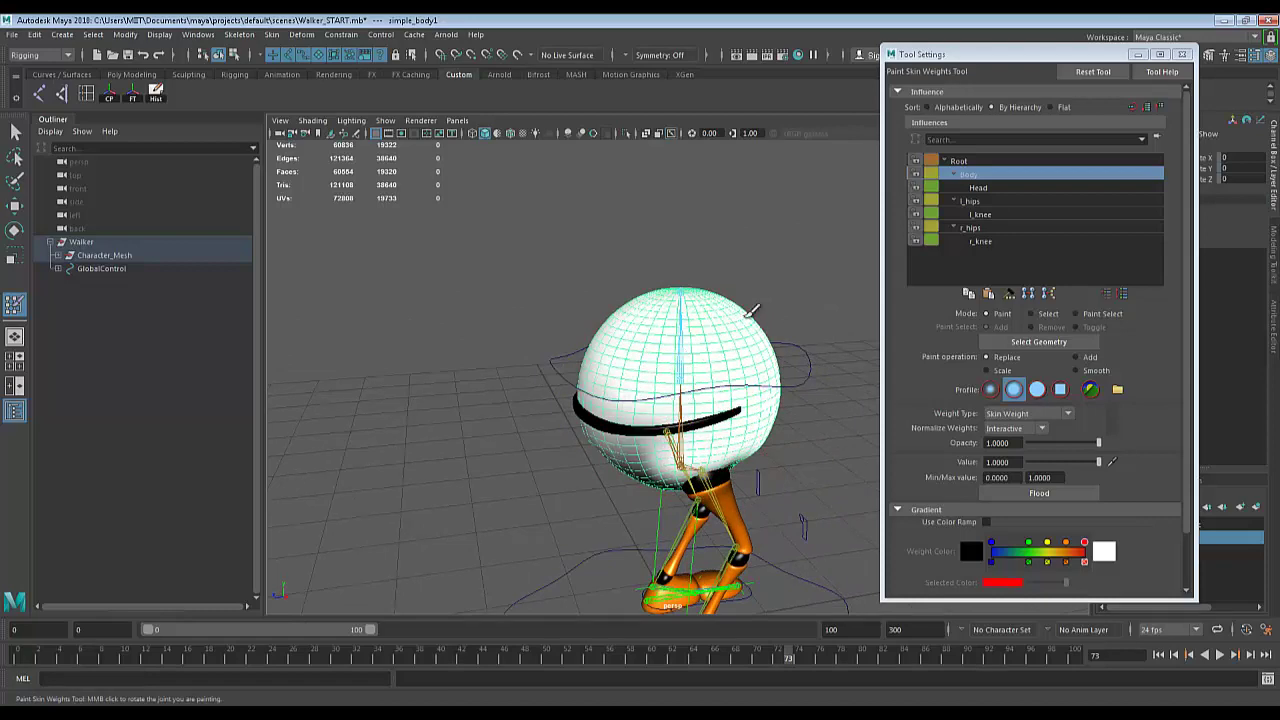
pyautogui.keyDown('alt'); pyautogui.moveTo(750, 312); pyautogui.dragTo(764, 287); pyautogui.keyUp('alt')
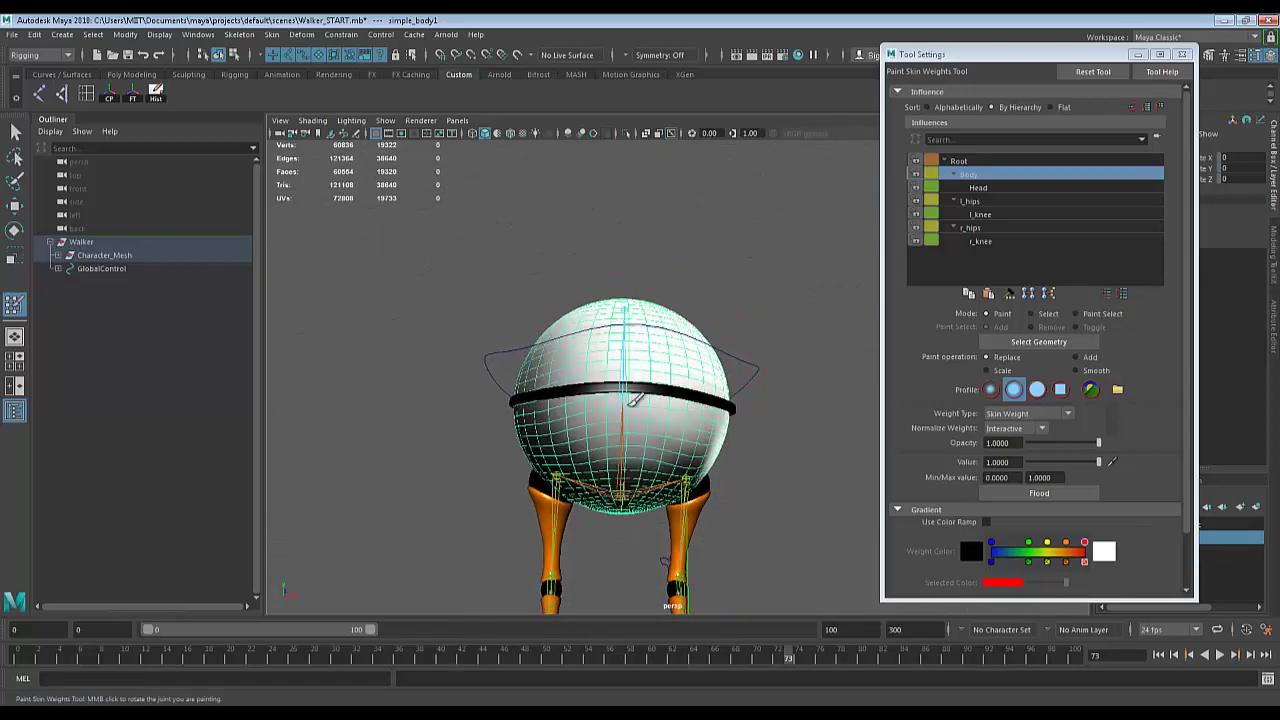
pyautogui.keyDown('alt'); pyautogui.moveTo(633, 398); pyautogui.dragTo(848, 452); pyautogui.keyUp('alt')
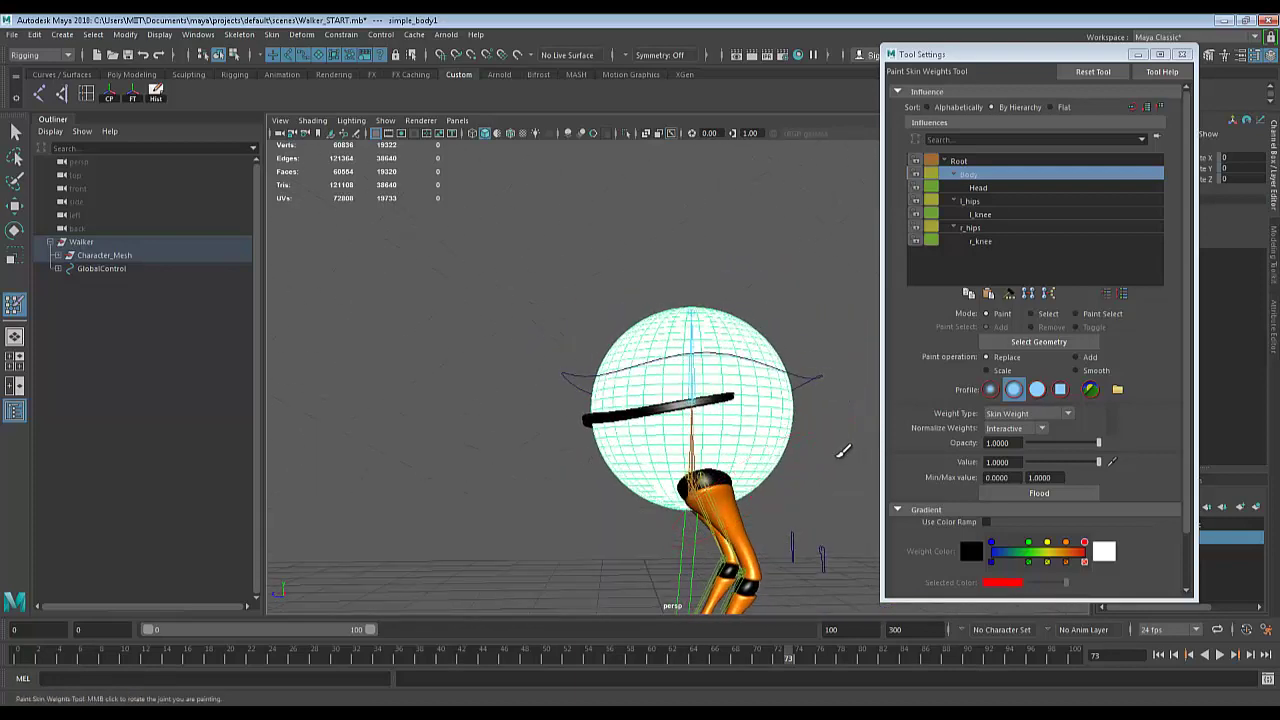
pyautogui.keyDown('alt'); pyautogui.moveTo(768, 440); pyautogui.dragTo(740, 425); pyautogui.keyUp('alt')
# Leave weight painting, select HipsControl and raise it to about -0.082 in Y to test the sphere.
pyautogui.press('q')
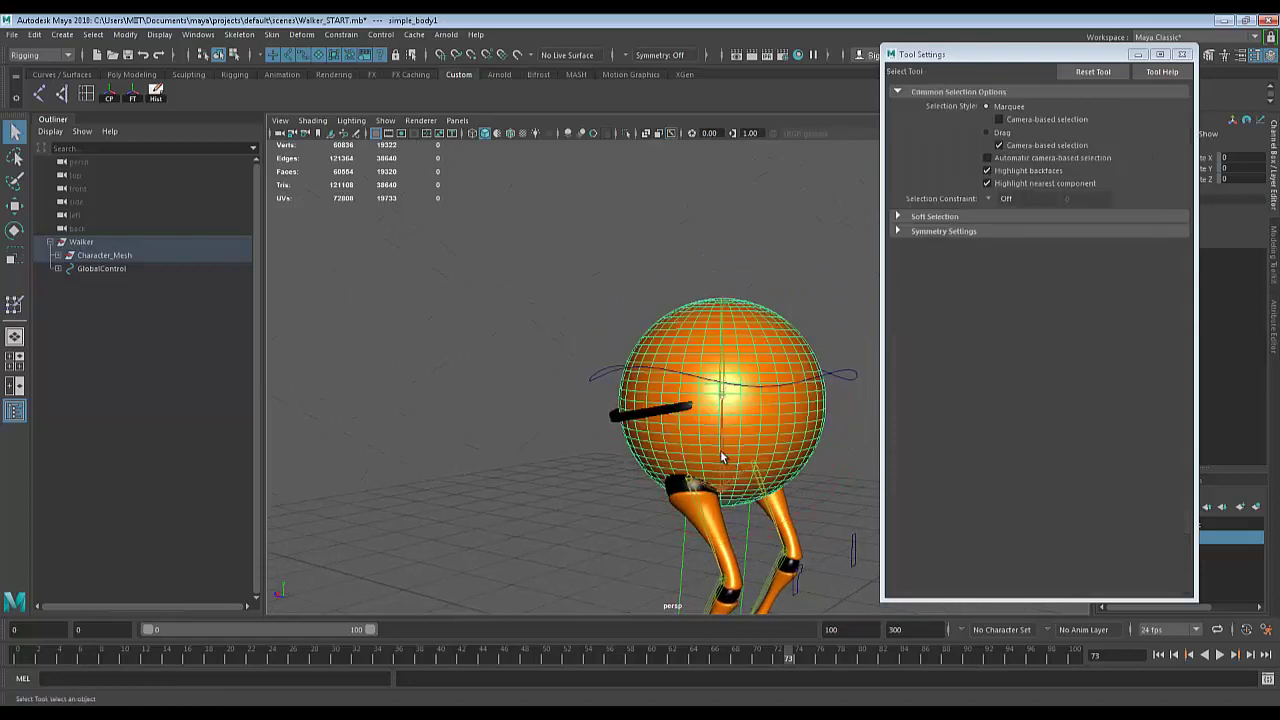
pyautogui.keyDown('alt'); pyautogui.moveTo(623, 402); pyautogui.dragTo(552, 402); pyautogui.keyUp('alt')
pyautogui.click(614, 385)
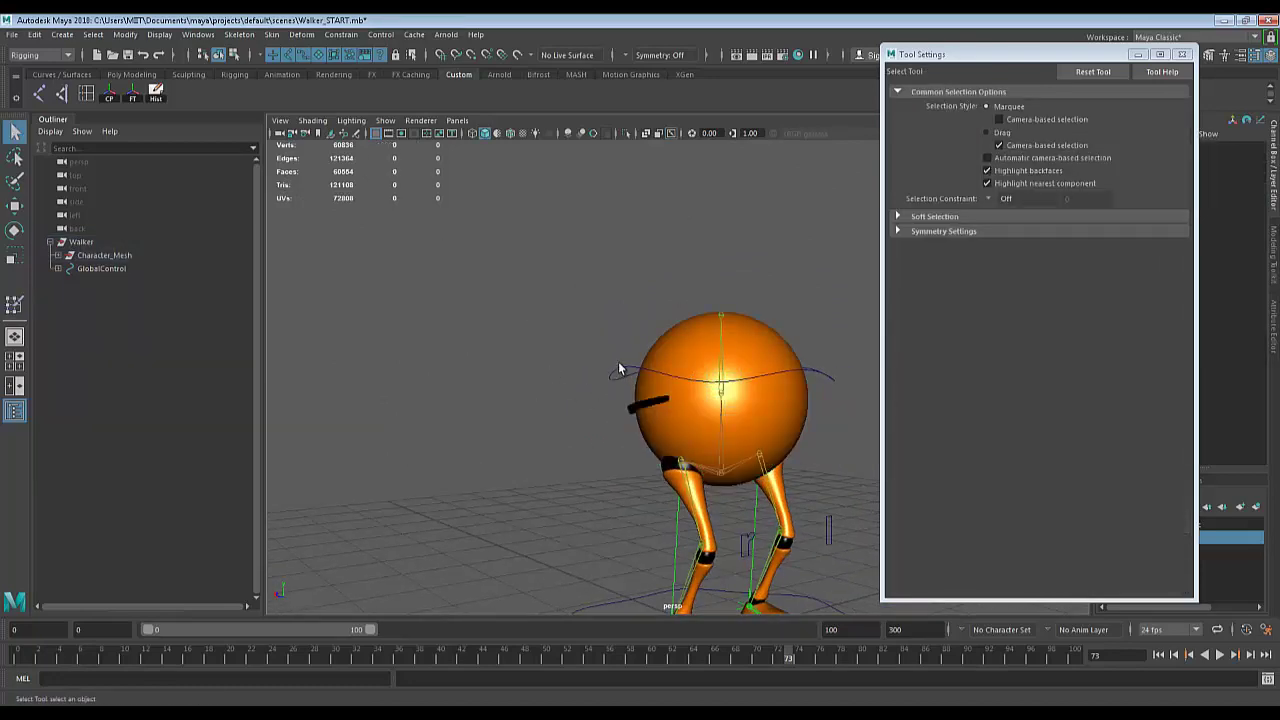
pyautogui.click(620, 372)
pyautogui.press('w')
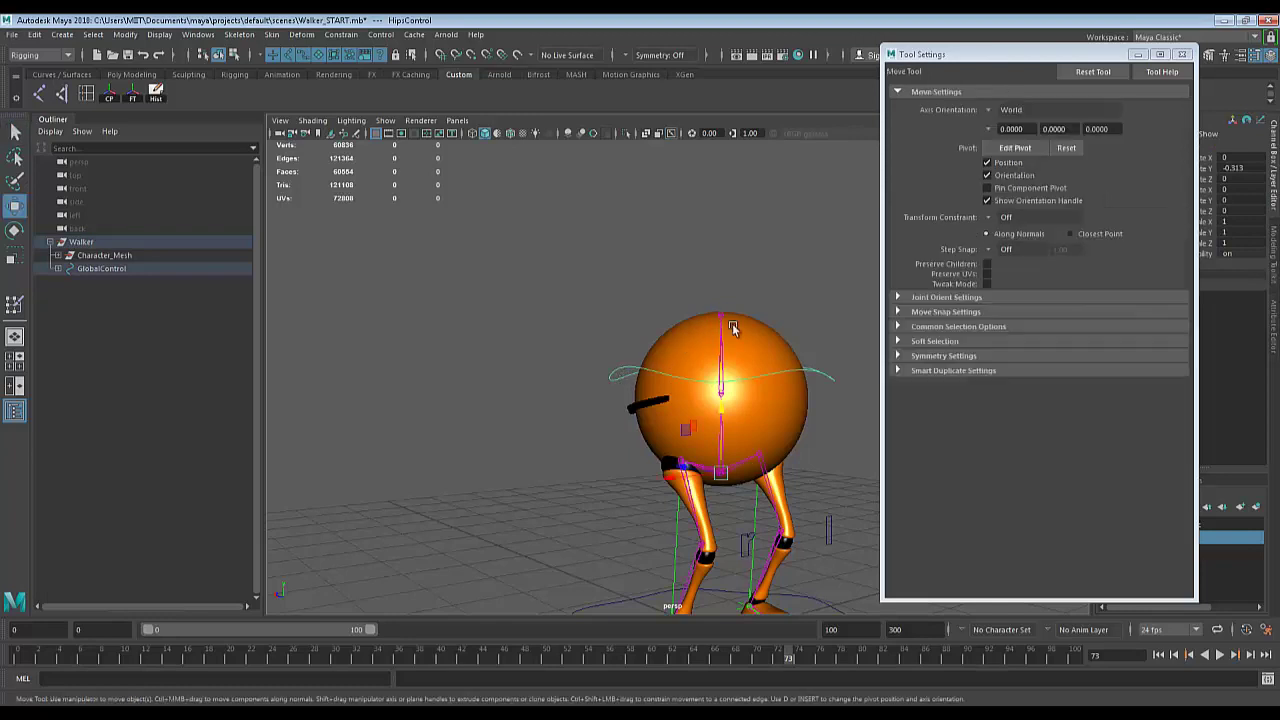
pyautogui.moveTo(720, 408)
pyautogui.mouseDown()
pyautogui.moveTo(723, 440)
pyautogui.moveTo(720, 372)
pyautogui.moveTo(720, 438)
pyautogui.moveTo(716, 376)
pyautogui.moveTo(724, 418)
pyautogui.moveTo(731, 385)
pyautogui.moveTo(722, 399)
pyautogui.moveTo(720, 388)
pyautogui.mouseUp()
# Paint skin weights all around the black stripe of the body for the Body joint, using Replace with a value of 1.
pyautogui.click(648, 378)
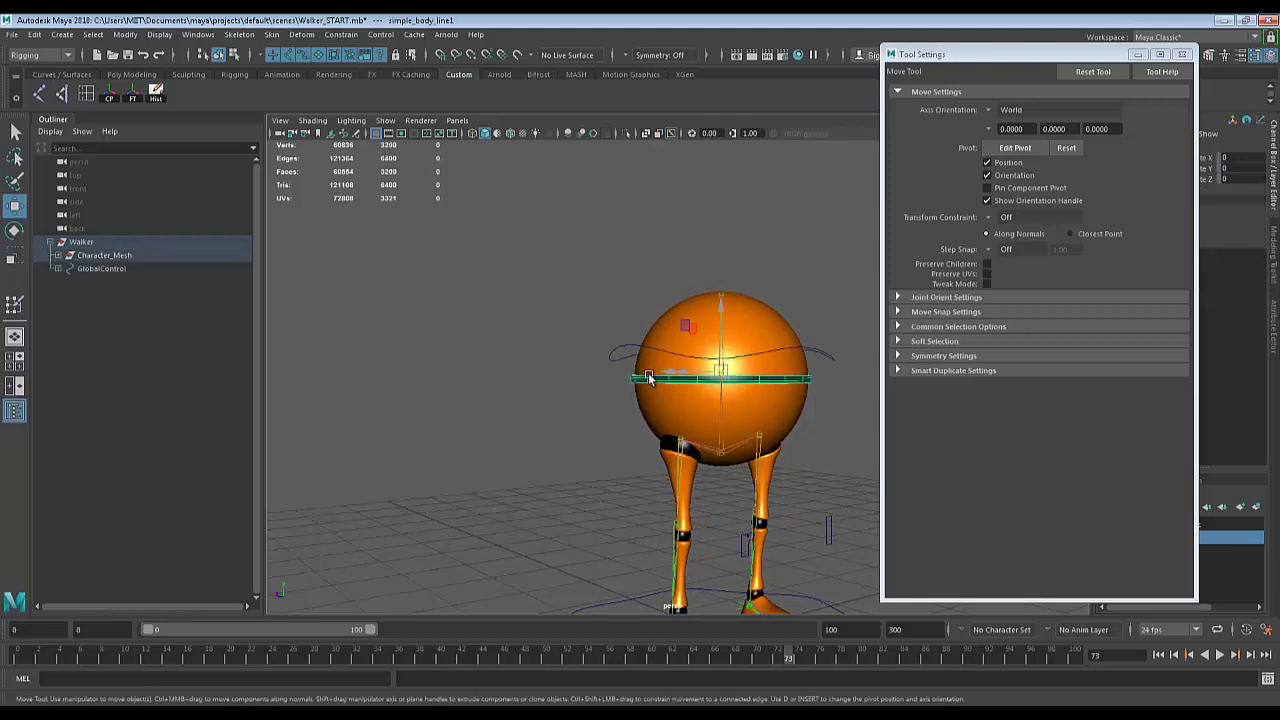
pyautogui.moveTo(649, 336); pyautogui.dragTo(603, 316, button='right')
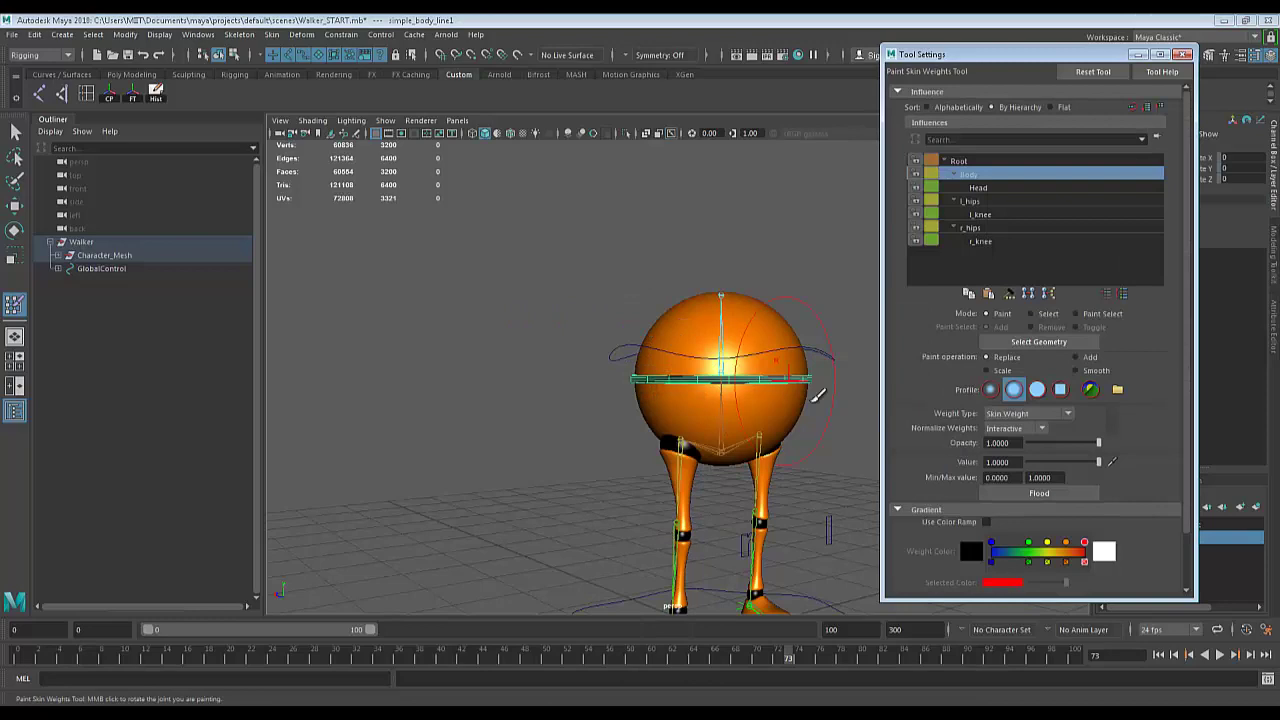
pyautogui.keyDown('alt'); pyautogui.moveTo(614, 380); pyautogui.dragTo(705, 422, button='right'); pyautogui.keyUp('alt')
pyautogui.keyDown('alt'); pyautogui.moveTo(705, 422); pyautogui.dragTo(576, 488); pyautogui.keyUp('alt')
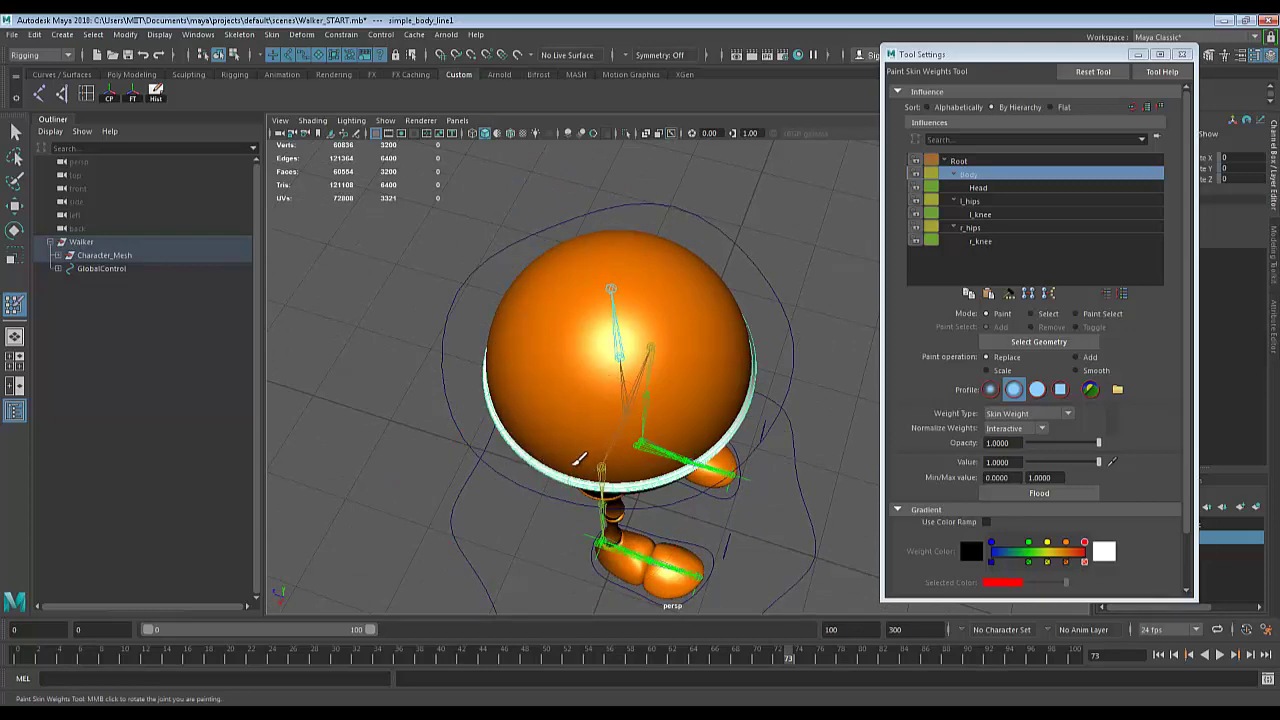
pyautogui.moveTo(578, 460)
pyautogui.keyDown('alt'); pyautogui.mouseDown()
pyautogui.moveTo(605, 415)
pyautogui.moveTo(762, 343)
pyautogui.mouseUp(); pyautogui.keyUp('alt')
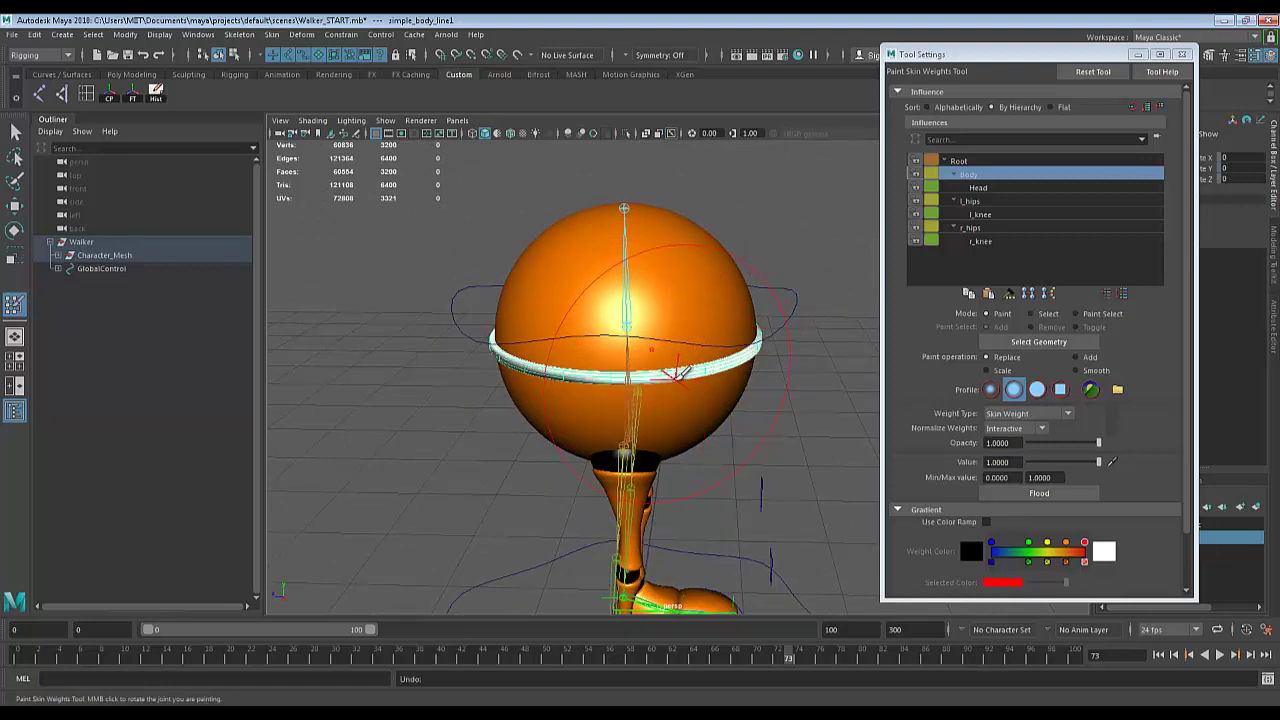
pyautogui.keyDown('alt'); pyautogui.moveTo(671, 391); pyautogui.dragTo(765, 398); pyautogui.keyUp('alt')
pyautogui.keyDown('alt'); pyautogui.moveTo(602, 303); pyautogui.dragTo(640, 328); pyautogui.keyUp('alt')
pyautogui.moveTo(646, 394)
pyautogui.mouseDown()
pyautogui.moveTo(551, 366)
pyautogui.moveTo(664, 390)
pyautogui.mouseUp()
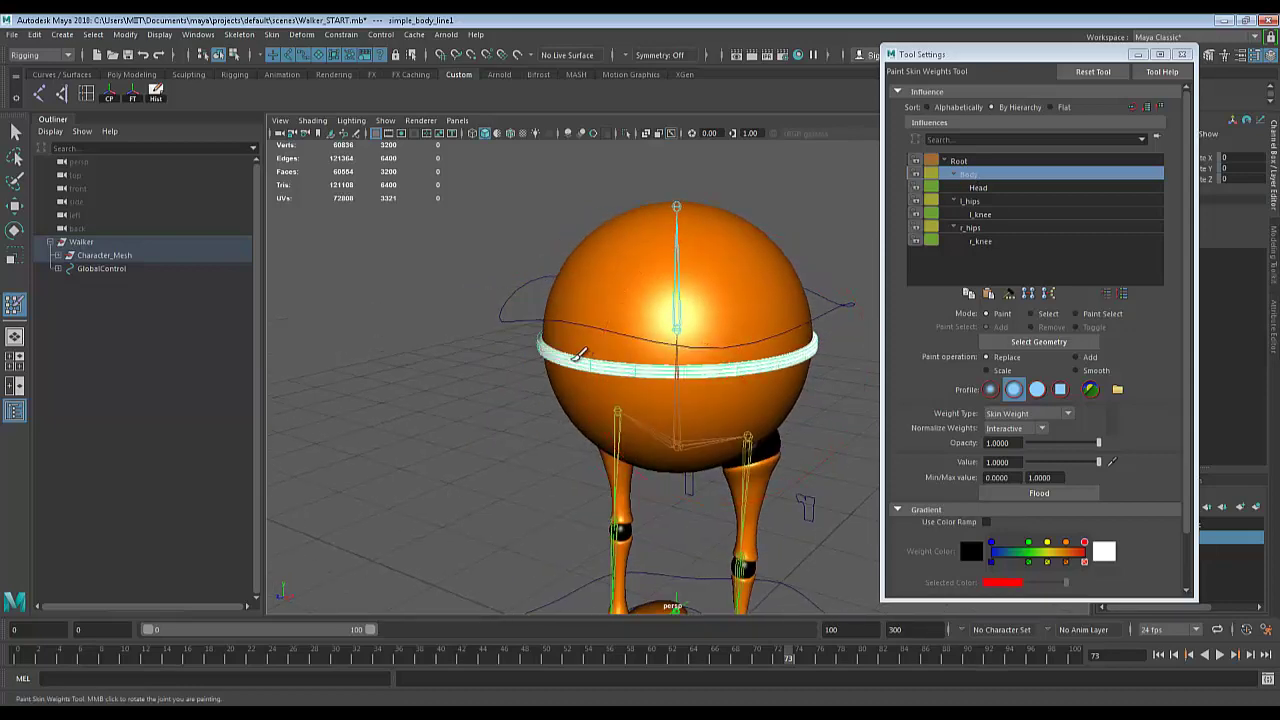
pyautogui.keyDown('alt'); pyautogui.moveTo(580, 351); pyautogui.dragTo(677, 380); pyautogui.keyUp('alt')
pyautogui.moveTo(588, 342)
pyautogui.keyDown('alt'); pyautogui.mouseDown()
pyautogui.moveTo(600, 345)
pyautogui.moveTo(490, 300)
pyautogui.moveTo(645, 410)
pyautogui.mouseUp(); pyautogui.keyUp('alt')
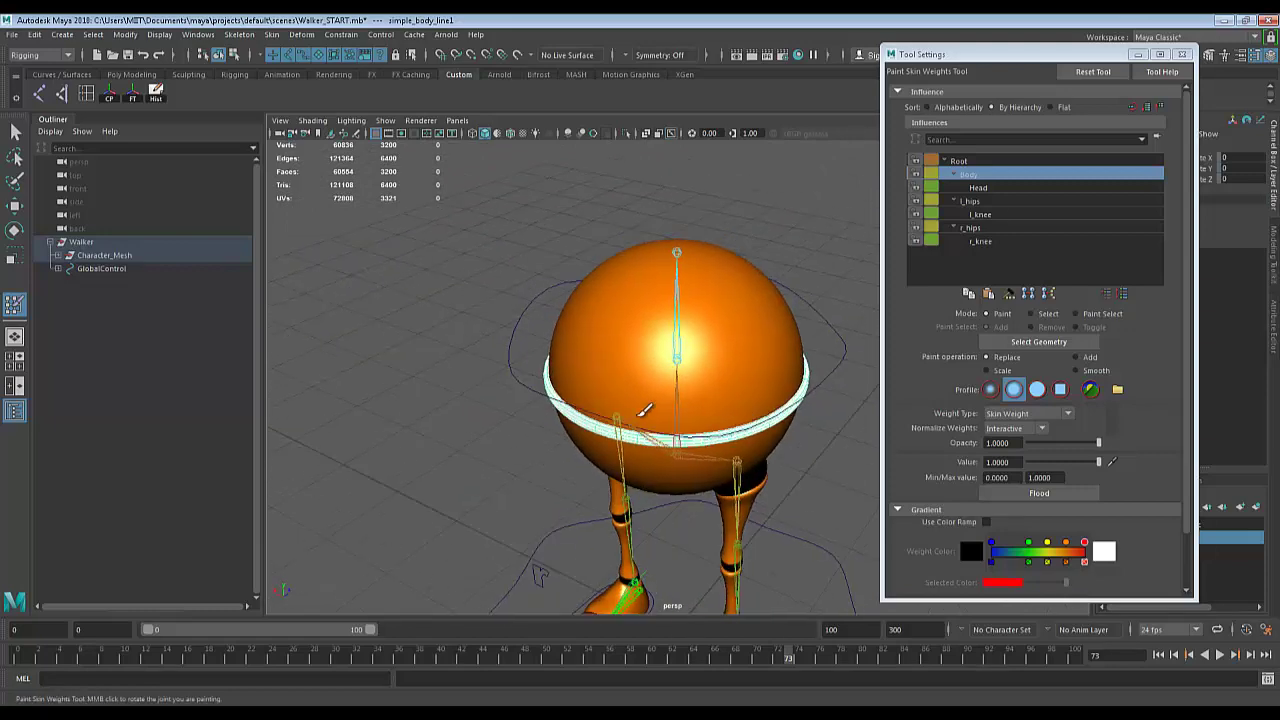
pyautogui.moveTo(541, 332)
pyautogui.keyDown('alt'); pyautogui.mouseDown()
pyautogui.moveTo(794, 394)
pyautogui.moveTo(620, 386)
pyautogui.moveTo(640, 378)
pyautogui.moveTo(663, 414)
pyautogui.moveTo(600, 428)
pyautogui.mouseUp(); pyautogui.keyUp('alt')
pyautogui.keyDown('alt'); pyautogui.moveTo(520, 372); pyautogui.dragTo(623, 429); pyautogui.keyUp('alt')
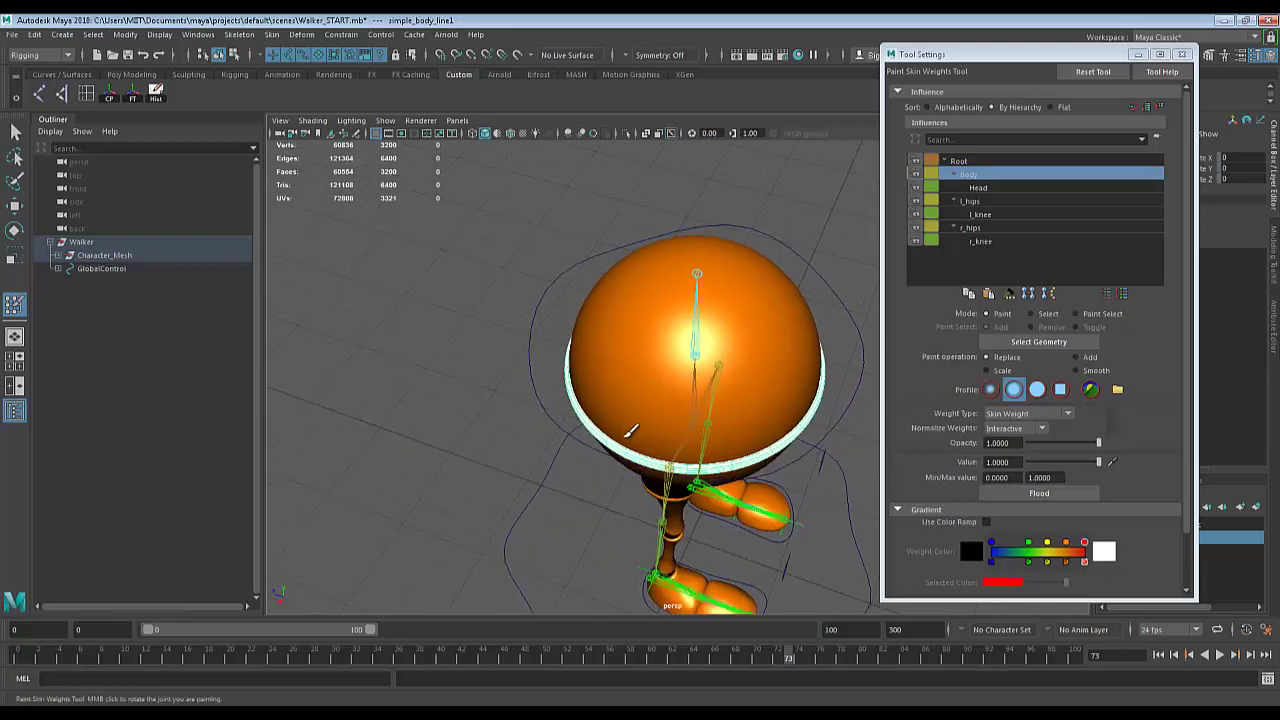
pyautogui.moveTo(720, 403)
pyautogui.keyDown('alt'); pyautogui.mouseDown()
pyautogui.moveTo(483, 380)
pyautogui.moveTo(672, 415)
pyautogui.mouseUp(); pyautogui.keyUp('alt')
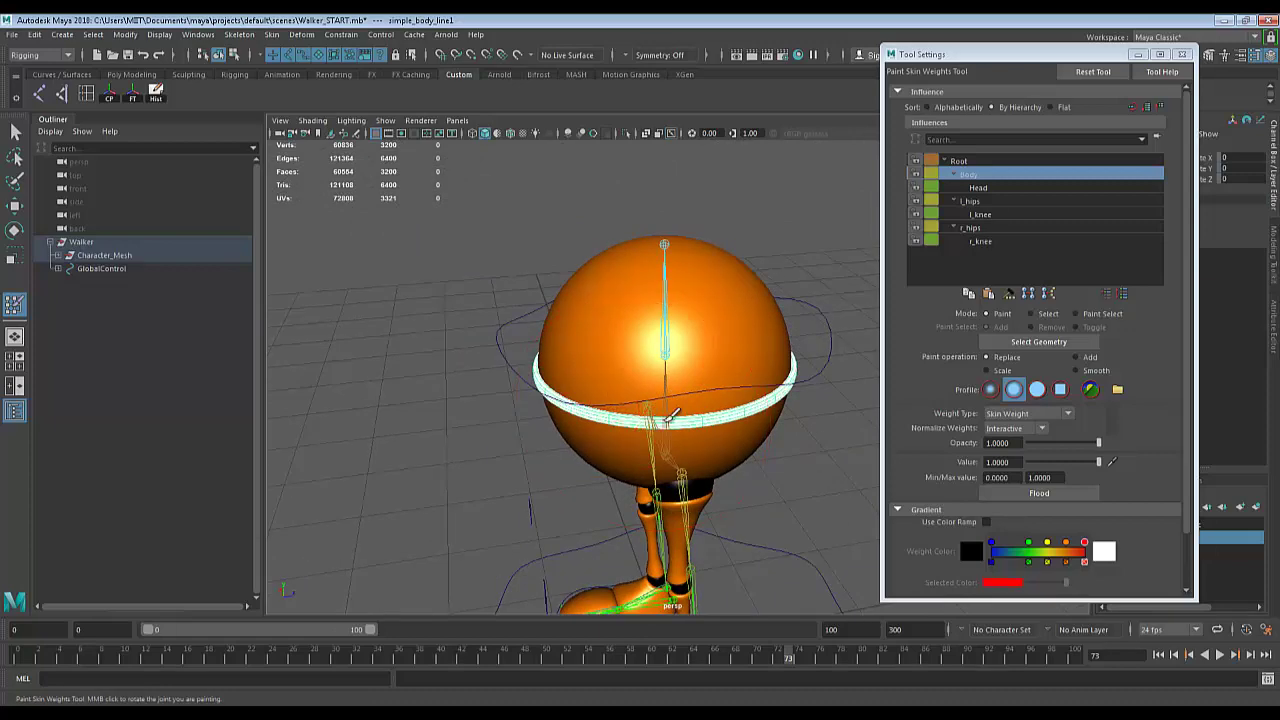
# Lower HipsControl past about -0.552 in Y and tilt it about 5.6 degrees in X to test the stripe's deformation.
pyautogui.moveTo(809, 420)
pyautogui.keyDown('alt'); pyautogui.mouseDown()
pyautogui.moveTo(777, 371)
pyautogui.moveTo(813, 344)
pyautogui.mouseUp(); pyautogui.keyUp('alt')
pyautogui.press('q')
pyautogui.click(816, 343)
pyautogui.press('w')
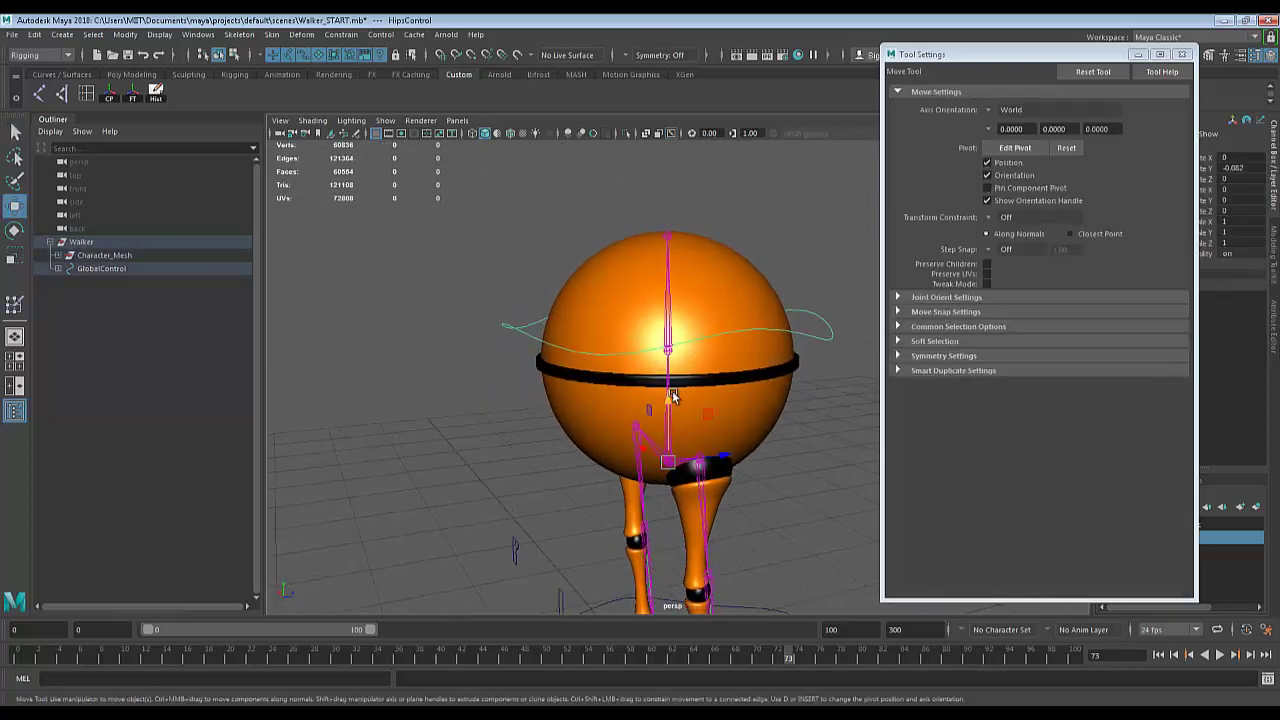
pyautogui.moveTo(672, 400); pyautogui.dragTo(583, 431)
pyautogui.press('e')
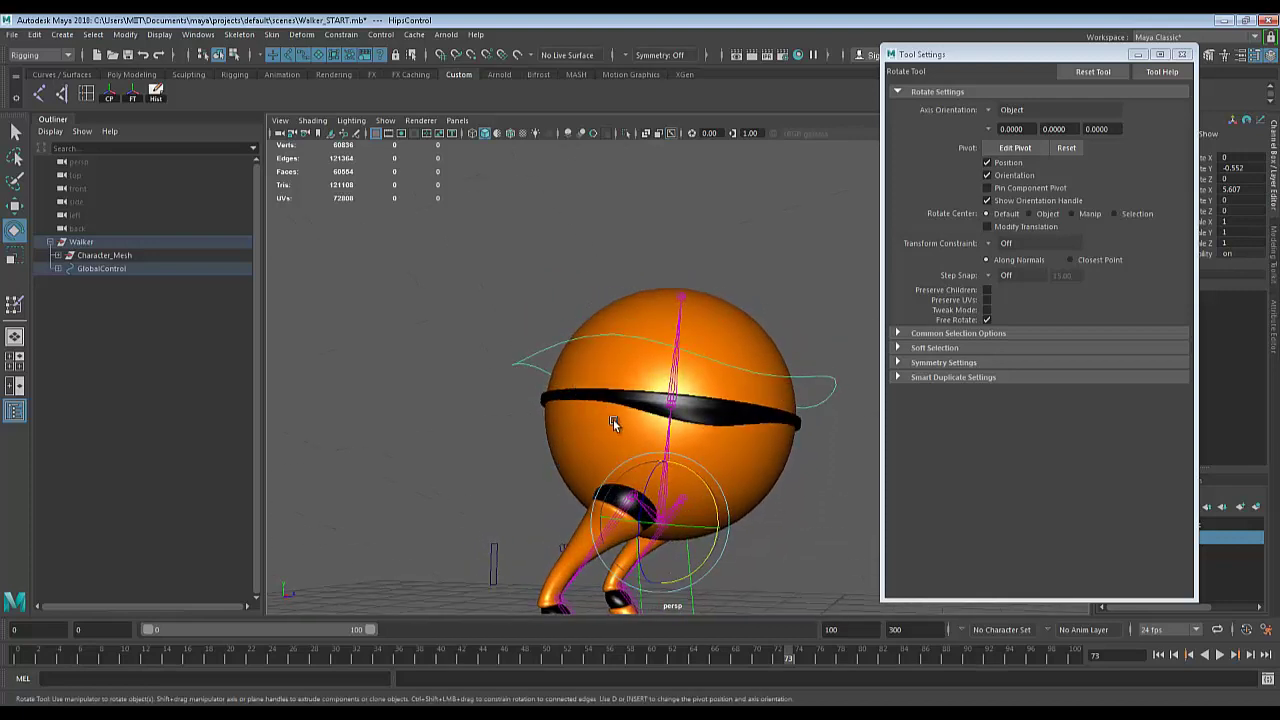
pyautogui.press('w')
pyautogui.moveTo(665, 468); pyautogui.dragTo(668, 495)
# Frame the black stripe and paint its remaining bulging section to the Body joint with a value of 1, checking it all around.
pyautogui.click(705, 445)
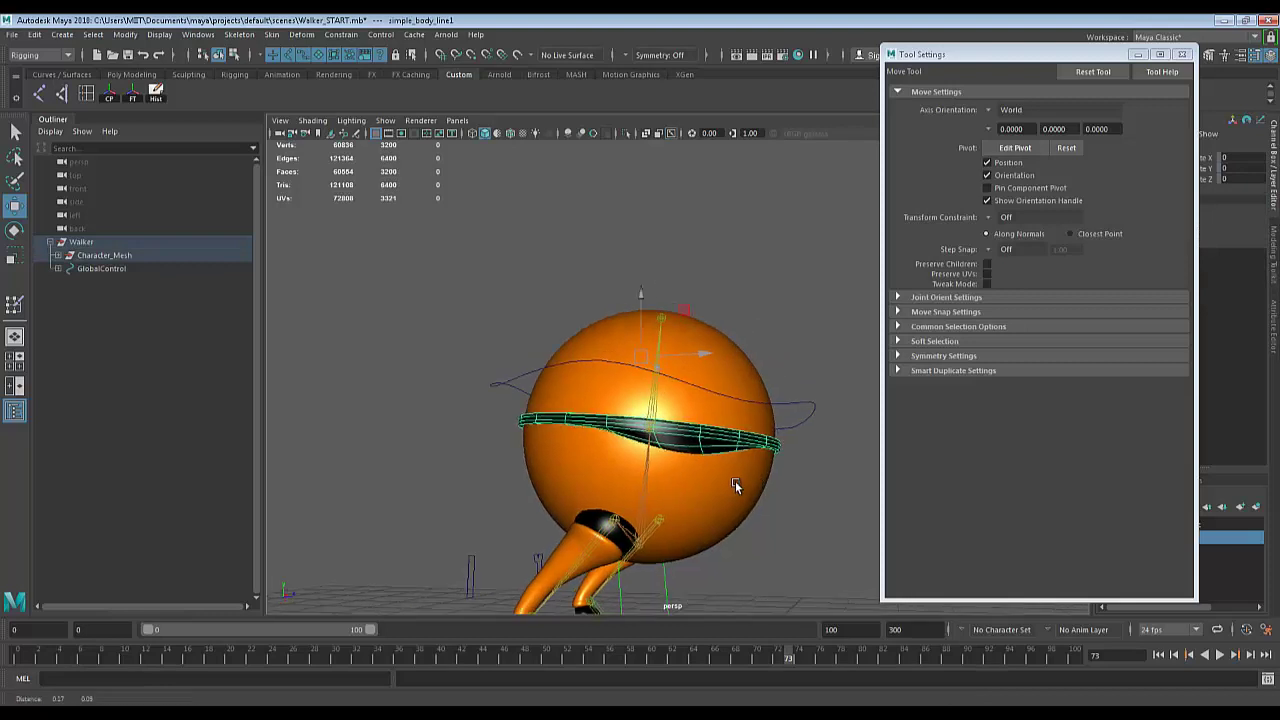
pyautogui.press('f')
pyautogui.press('q')
pyautogui.rightClick(631, 335)
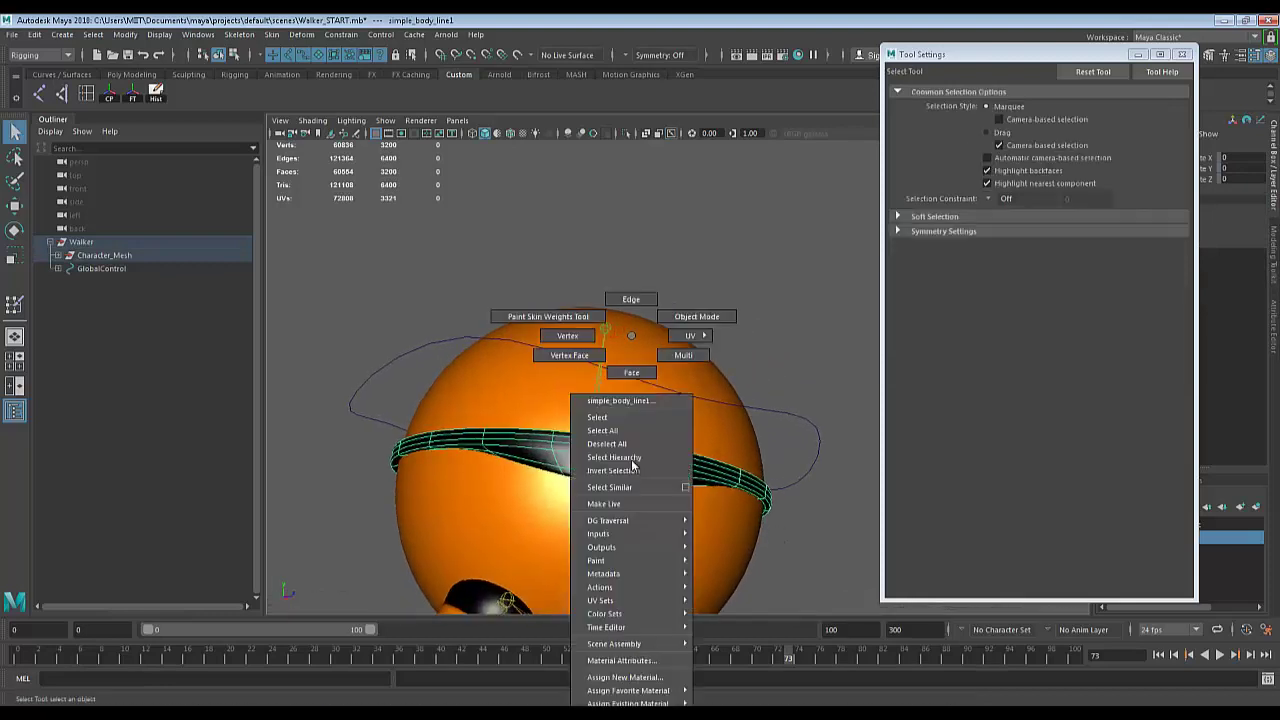
pyautogui.click(548, 316)
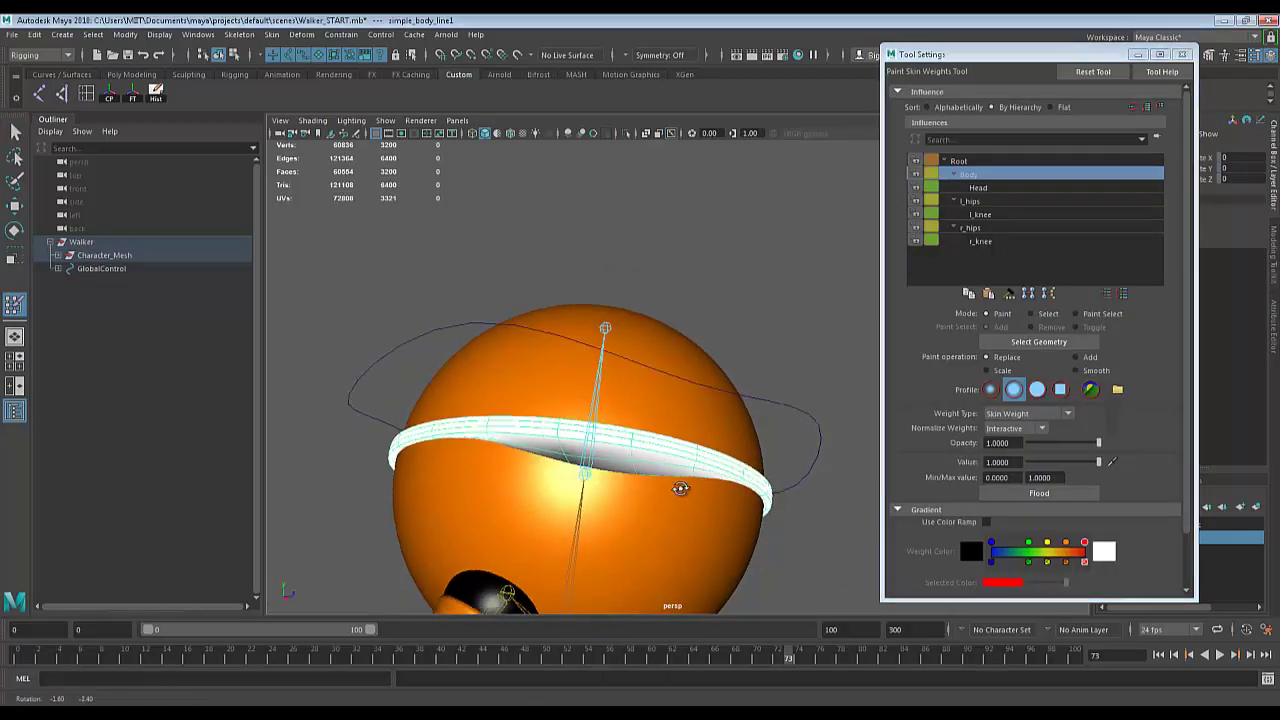
pyautogui.keyDown('alt'); pyautogui.moveTo(680, 488); pyautogui.dragTo(663, 394); pyautogui.keyUp('alt')
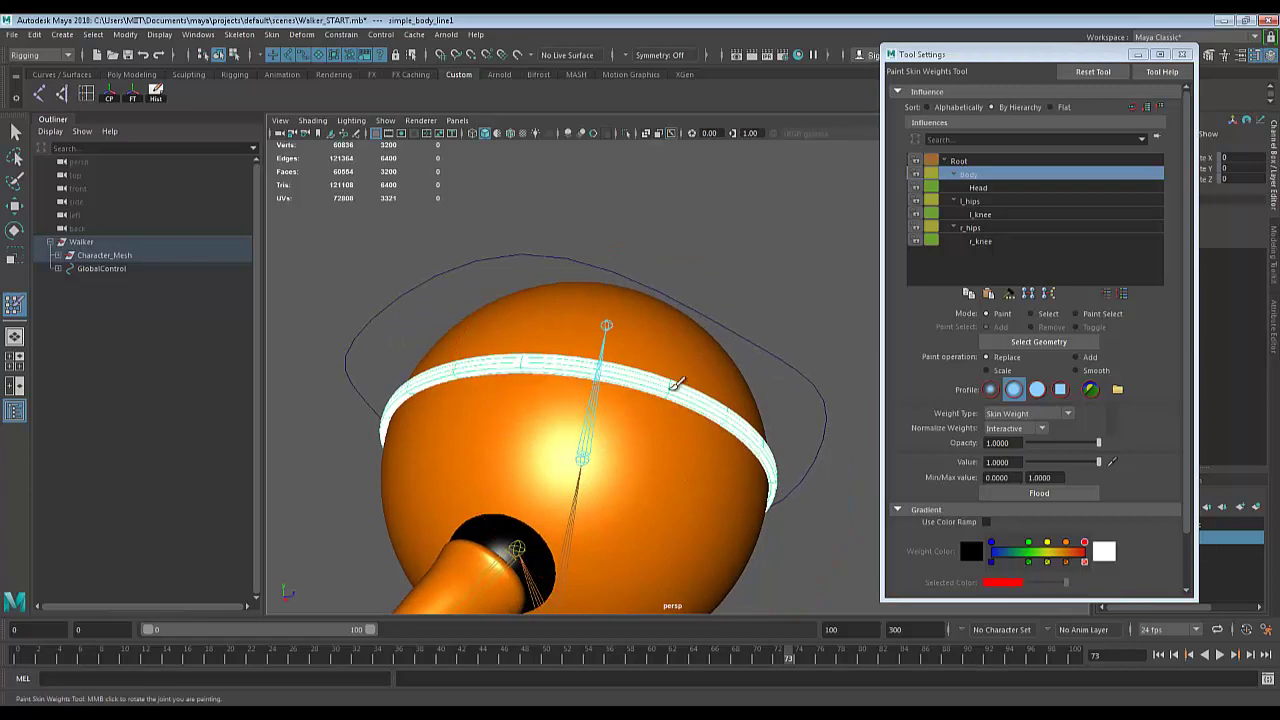
pyautogui.keyDown('alt'); pyautogui.moveTo(694, 443); pyautogui.dragTo(872, 484); pyautogui.keyUp('alt')
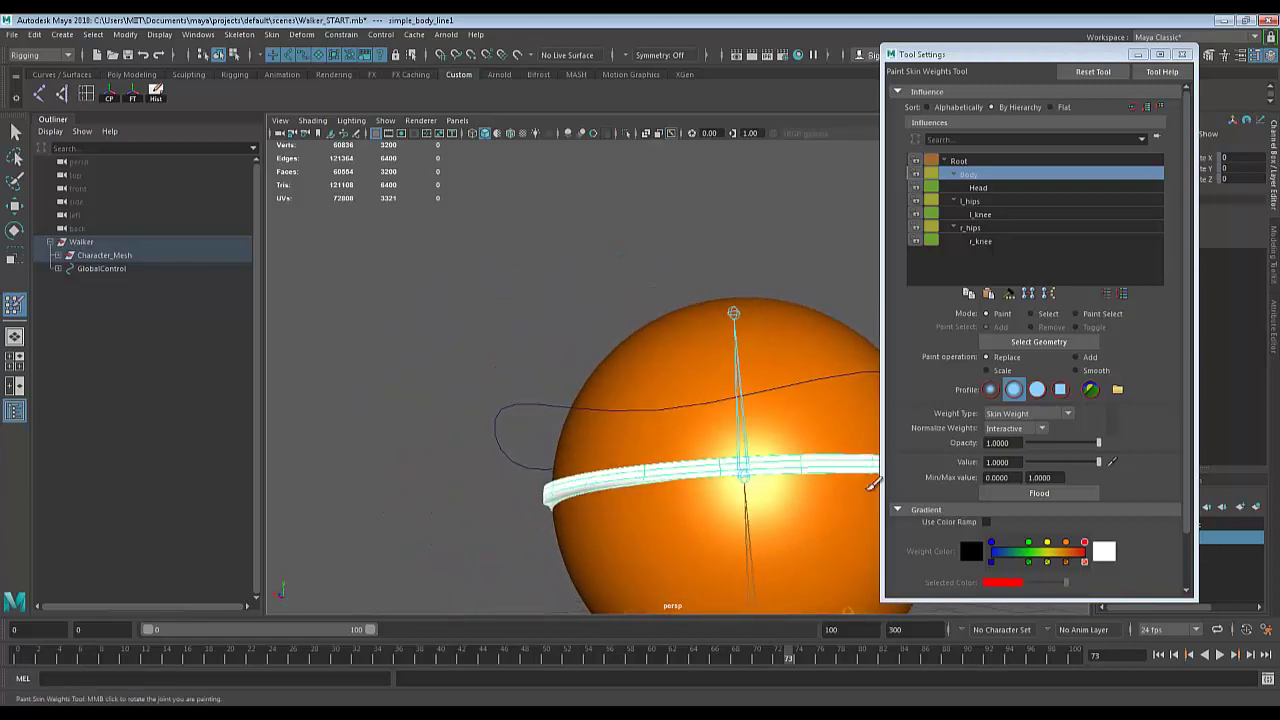
pyautogui.keyDown('alt'); pyautogui.moveTo(872, 484); pyautogui.dragTo(583, 443, button='right'); pyautogui.keyUp('alt')
pyautogui.keyDown('alt'); pyautogui.moveTo(583, 443); pyautogui.dragTo(549, 463); pyautogui.keyUp('alt')
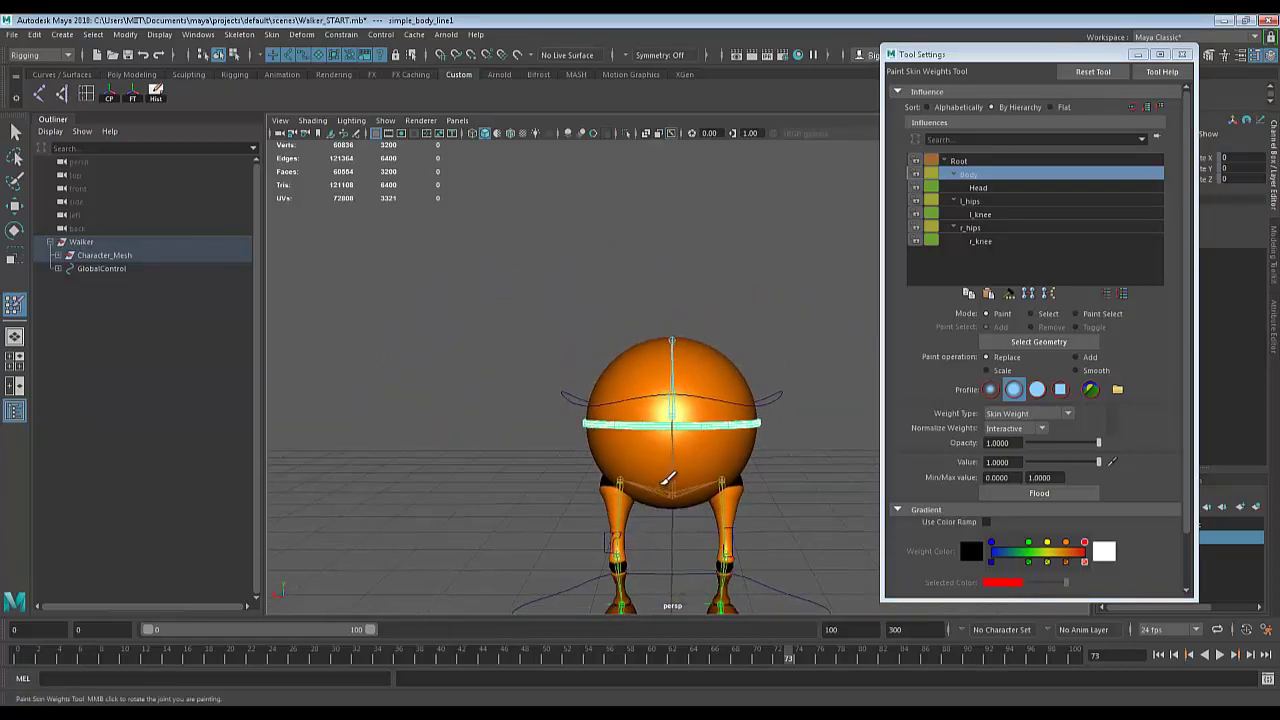
# Reopen Paint Skin Weights on the black stripe and inspect its Body joint weights from other sides of the sphere.
pyautogui.press('q')
pyautogui.keyDown('alt'); pyautogui.moveTo(654, 443); pyautogui.dragTo(620, 400, button='right'); pyautogui.keyUp('alt')
pyautogui.keyDown('alt'); pyautogui.moveTo(620, 400); pyautogui.dragTo(597, 365); pyautogui.keyUp('alt')
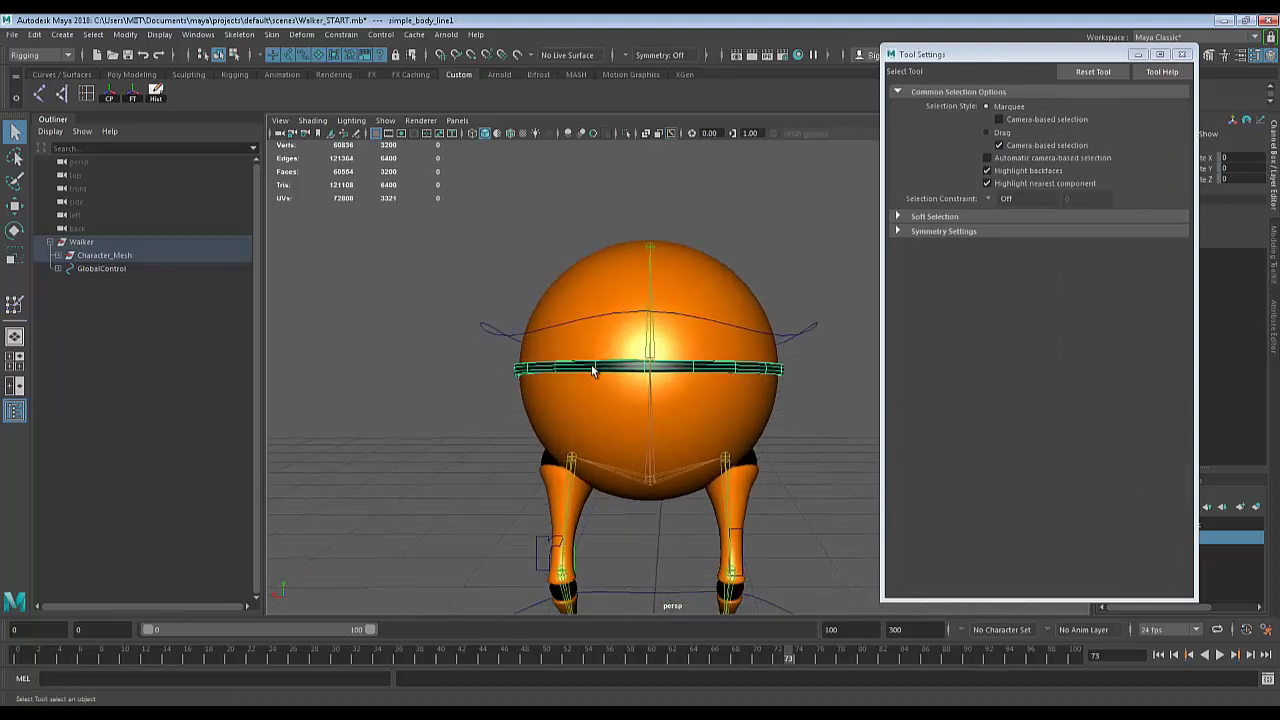
pyautogui.moveTo(592, 370); pyautogui.dragTo(490, 318, button='right')
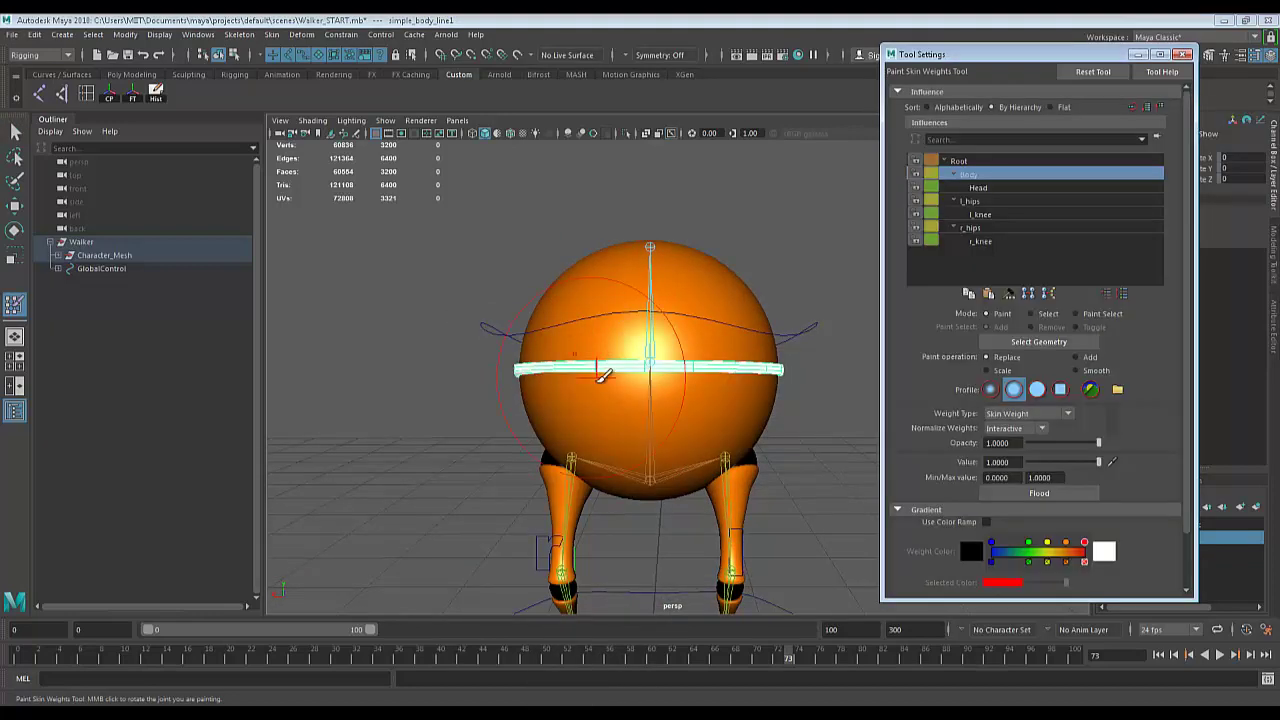
pyautogui.moveTo(600, 362)
pyautogui.mouseDown(button='middle')
pyautogui.moveTo(657, 409)
pyautogui.moveTo(460, 497)
pyautogui.mouseUp(button='middle')
pyautogui.moveTo(742, 382)
pyautogui.mouseDown(button='middle')
pyautogui.moveTo(800, 420)
pyautogui.moveTo(750, 385)
pyautogui.mouseUp(button='middle')
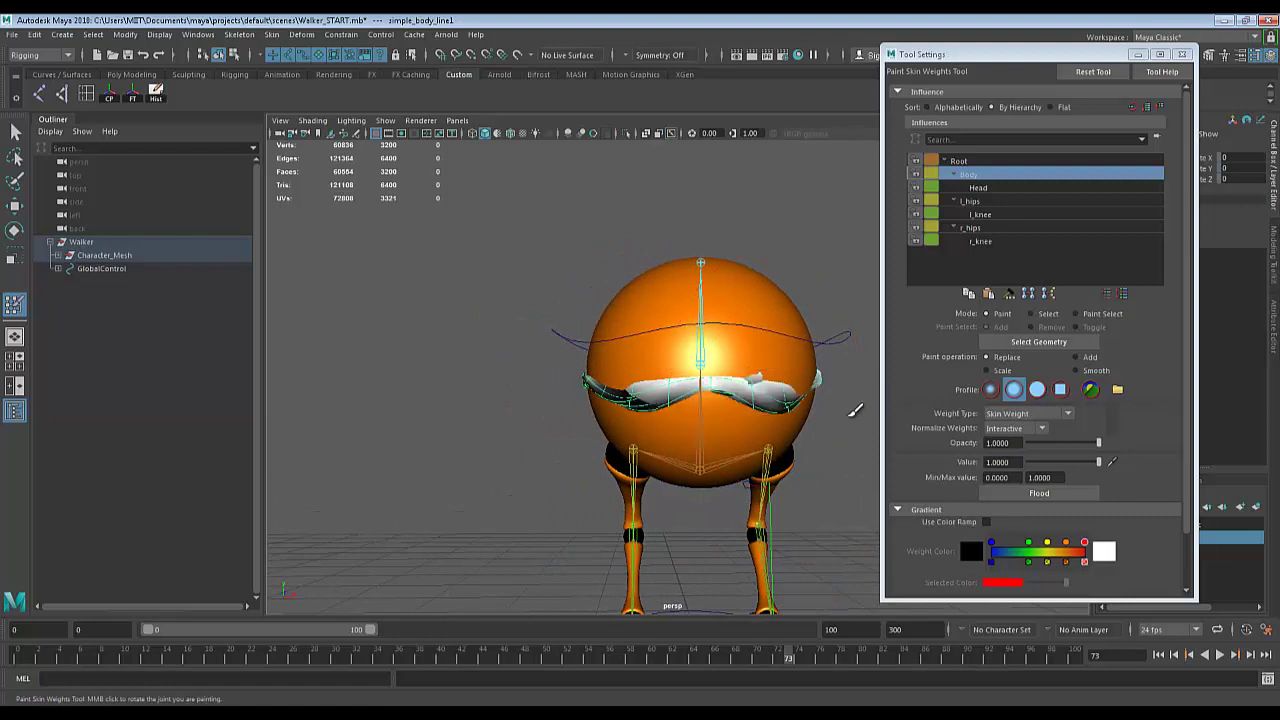
pyautogui.moveTo(796, 420); pyautogui.dragTo(830, 428, button='middle')
pyautogui.press('q')
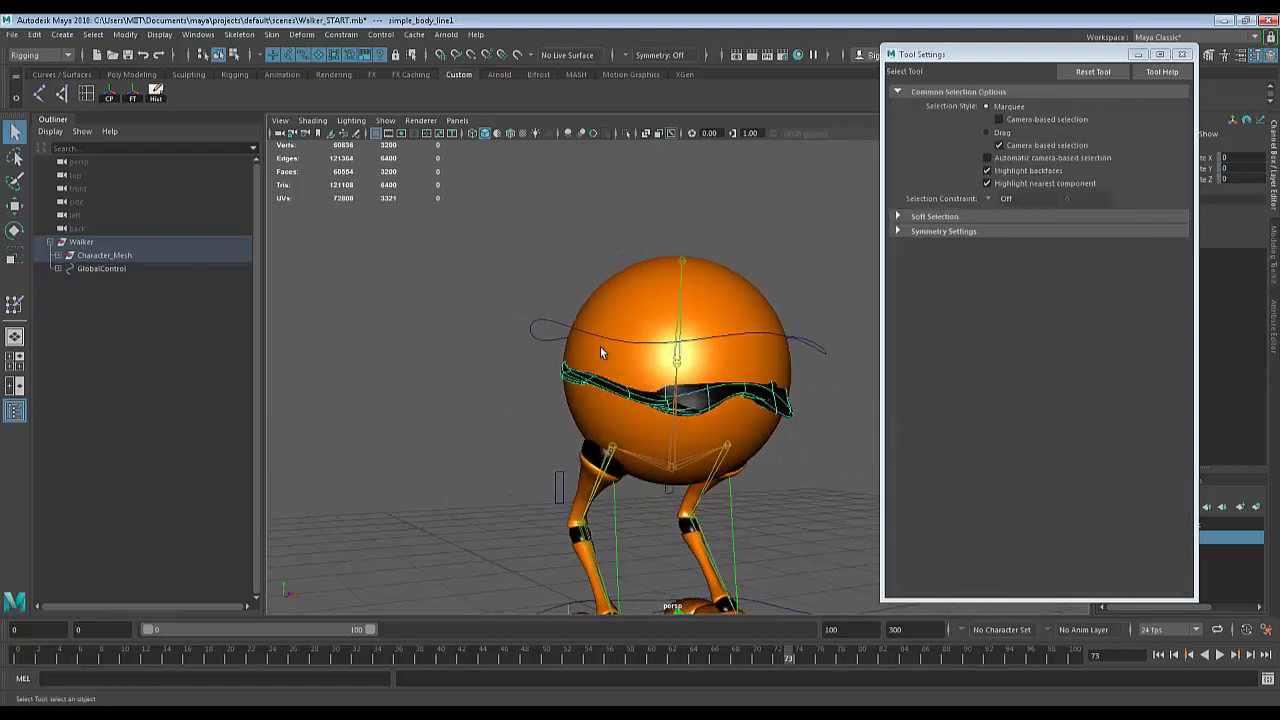
# Reset HipsControl's Translate Y, Translate Z and Rotate X to 0, then undo a small test move in Y.
pyautogui.click(620, 300)
pyautogui.click(551, 323)
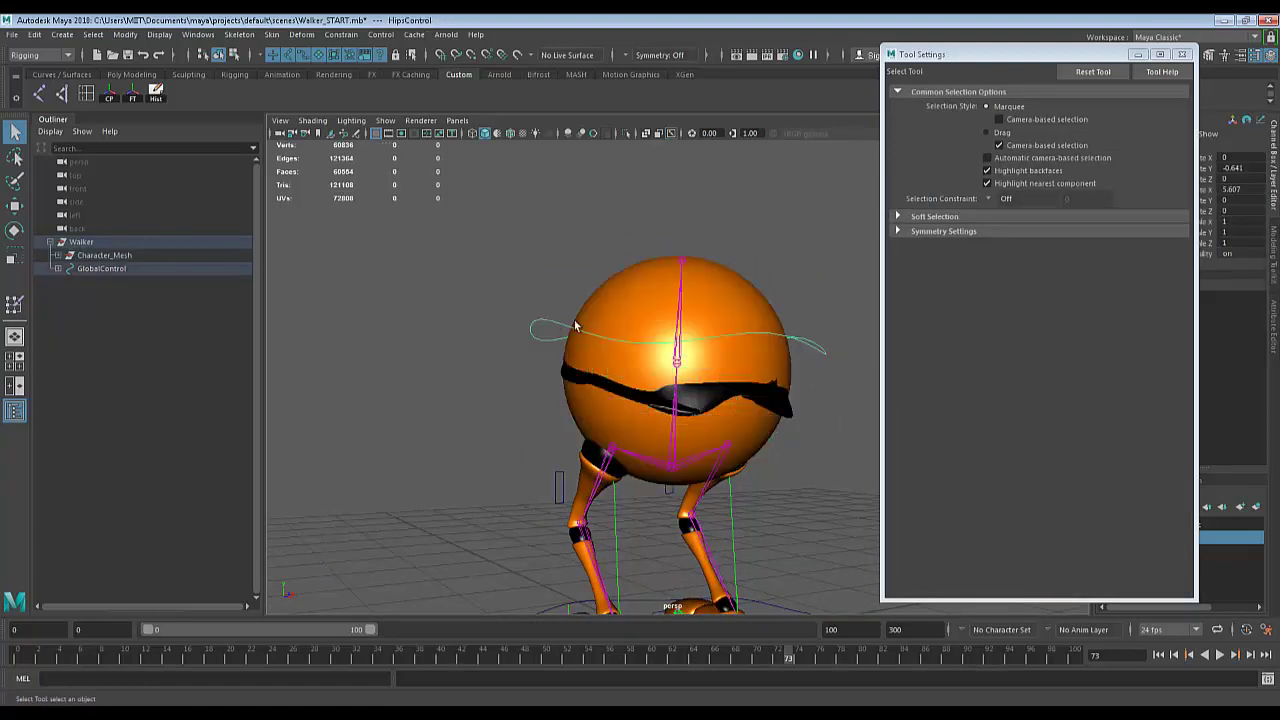
pyautogui.moveTo(1236, 190); pyautogui.dragTo(1240, 169)
pyautogui.write('0')
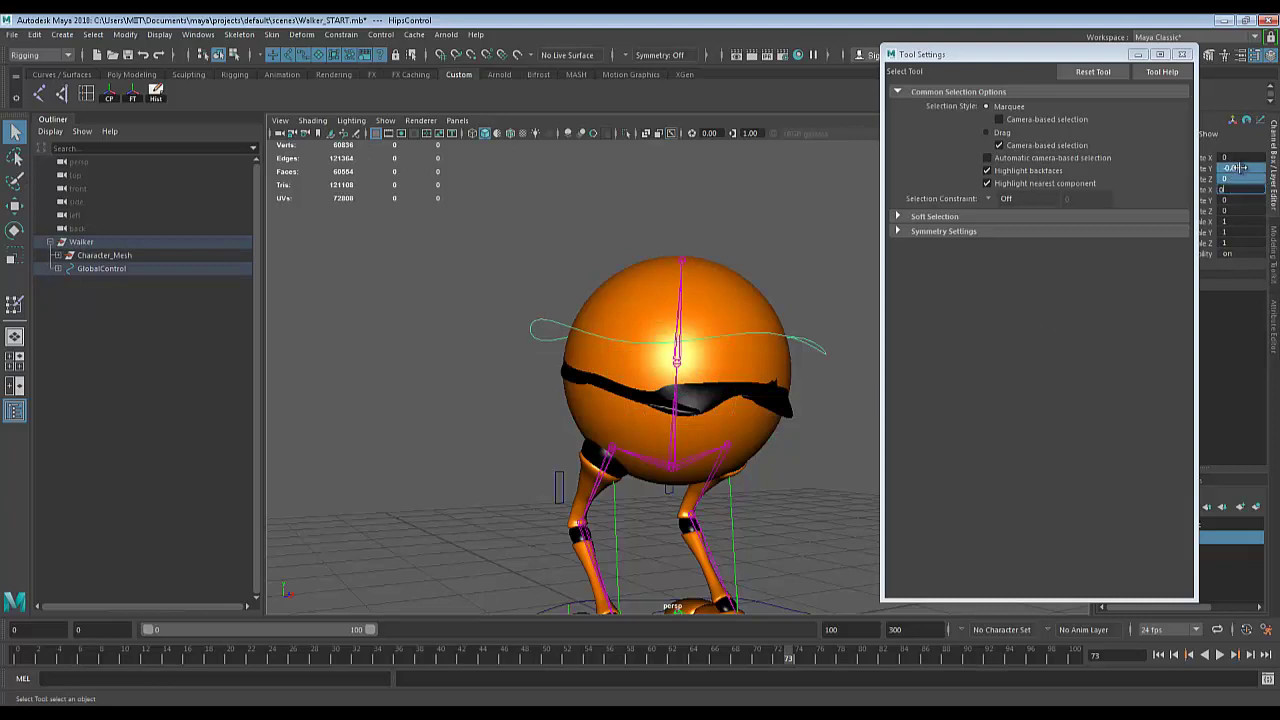
pyautogui.press('Return')
pyautogui.scroll(-2, 640, 342)
pyautogui.moveTo(638, 340)
pyautogui.keyDown('alt'); pyautogui.mouseDown()
pyautogui.moveTo(595, 334)
pyautogui.moveTo(632, 332)
pyautogui.moveTo(636, 346)
pyautogui.moveTo(638, 328)
pyautogui.mouseUp(); pyautogui.keyUp('alt')
pyautogui.press('w')
pyautogui.hotkey('ctrl', 'z')
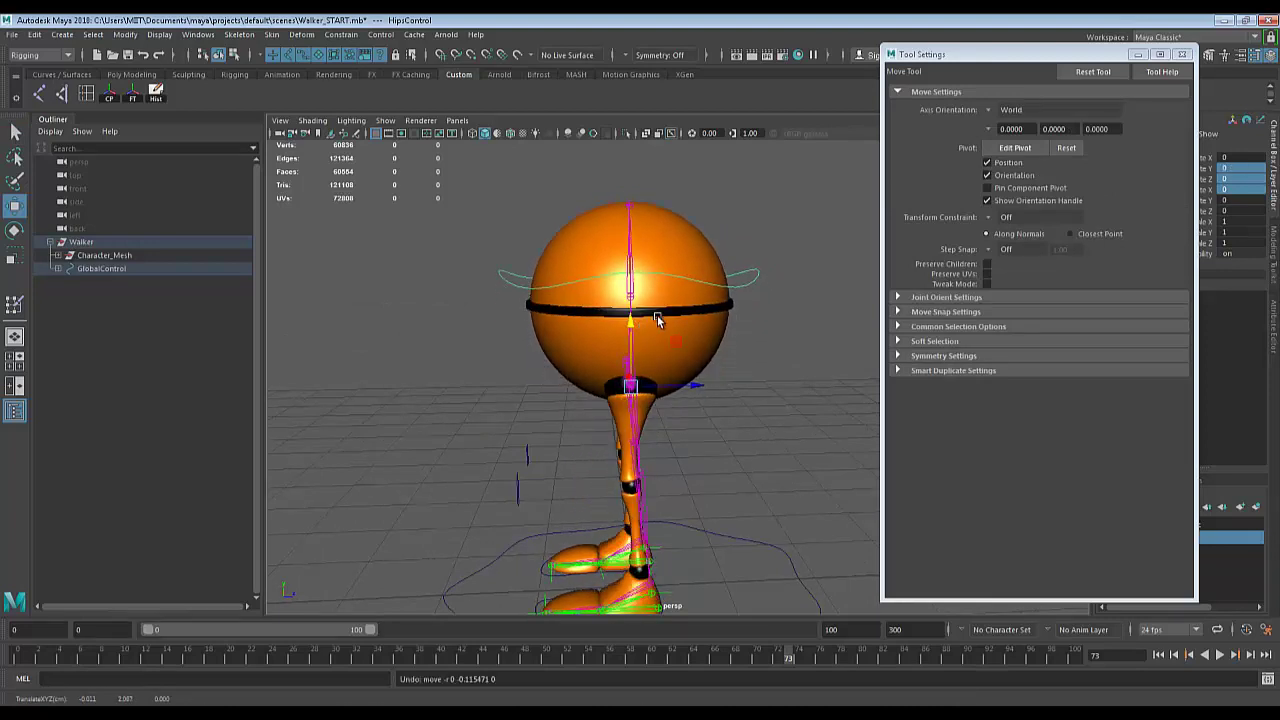
# Select the body's black stripe and open the Attribute Editor, moving the Tool Settings window out of its way.
pyautogui.click(657, 315)
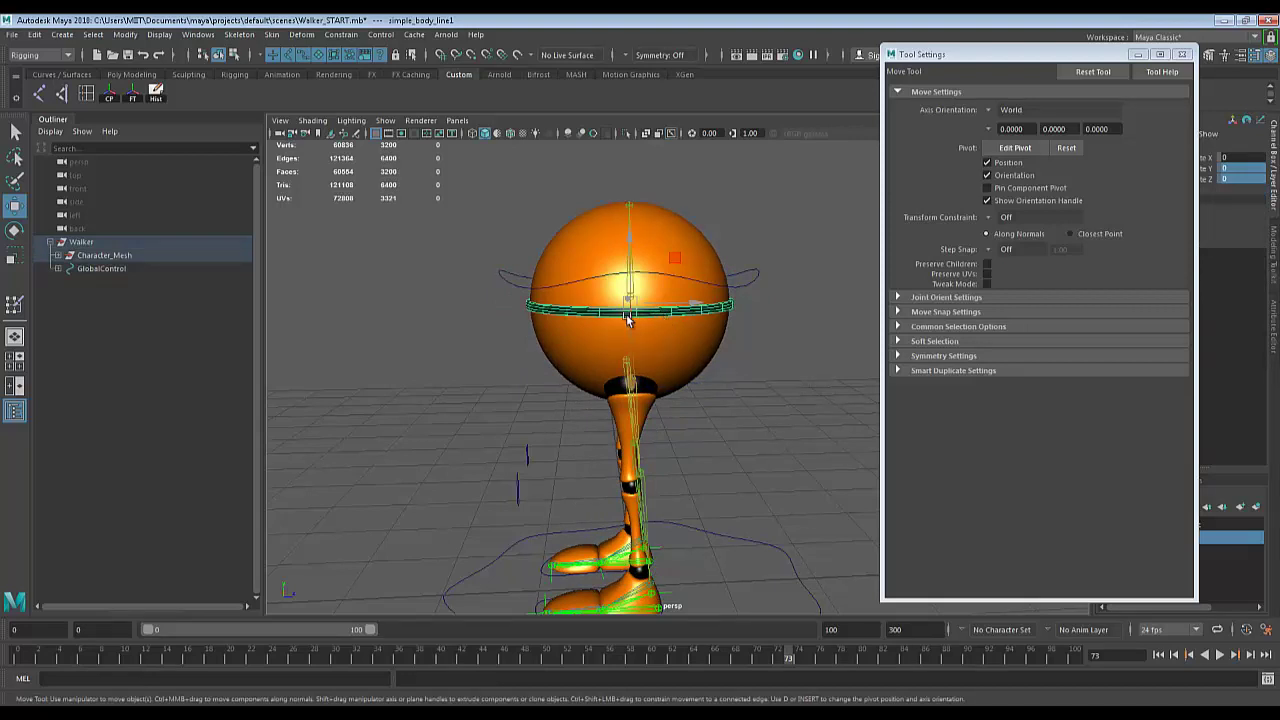
pyautogui.click(205, 34)
pyautogui.moveTo(249, 83)
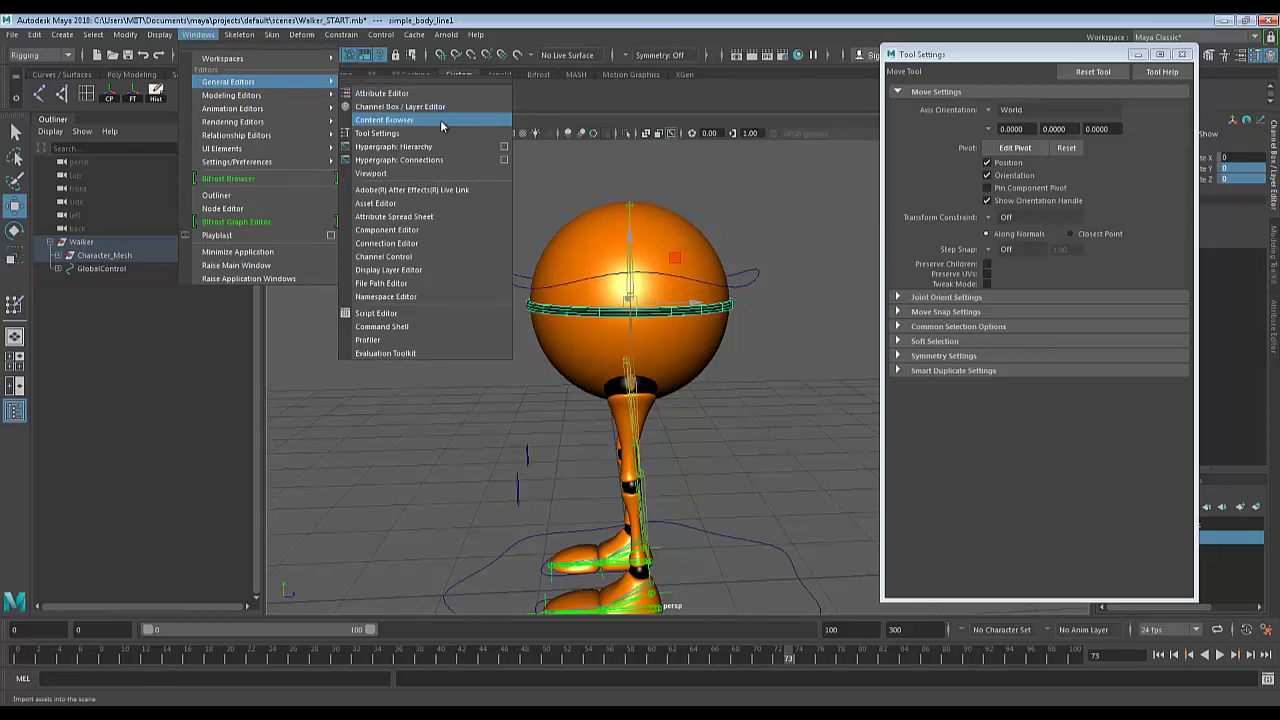
pyautogui.click(425, 92)
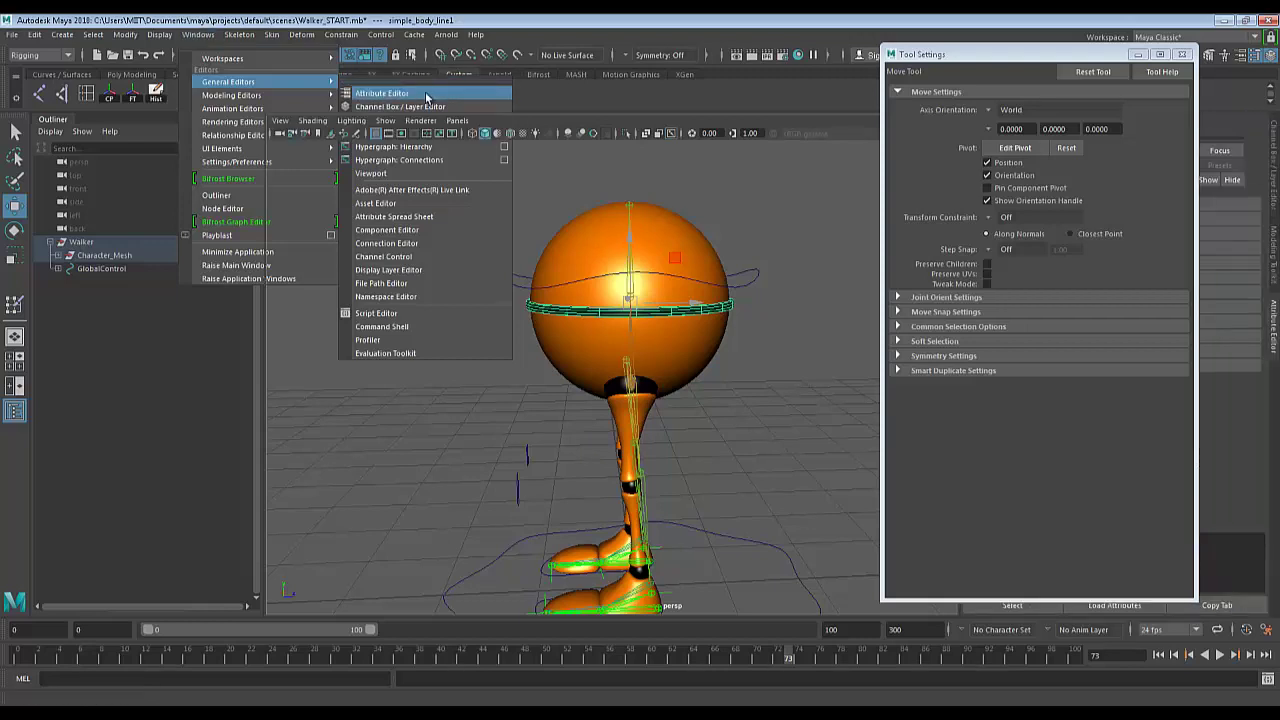
pyautogui.moveTo(1062, 55); pyautogui.dragTo(757, 82)
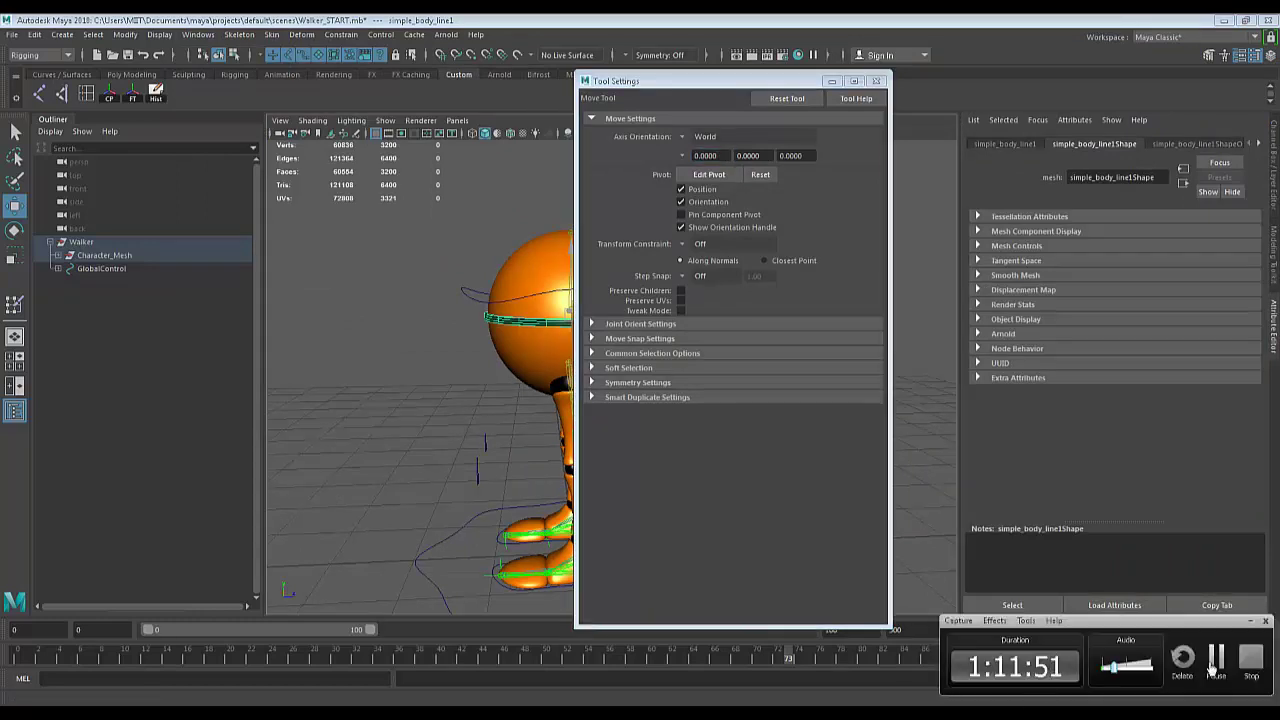
pyautogui.click(1217, 660)
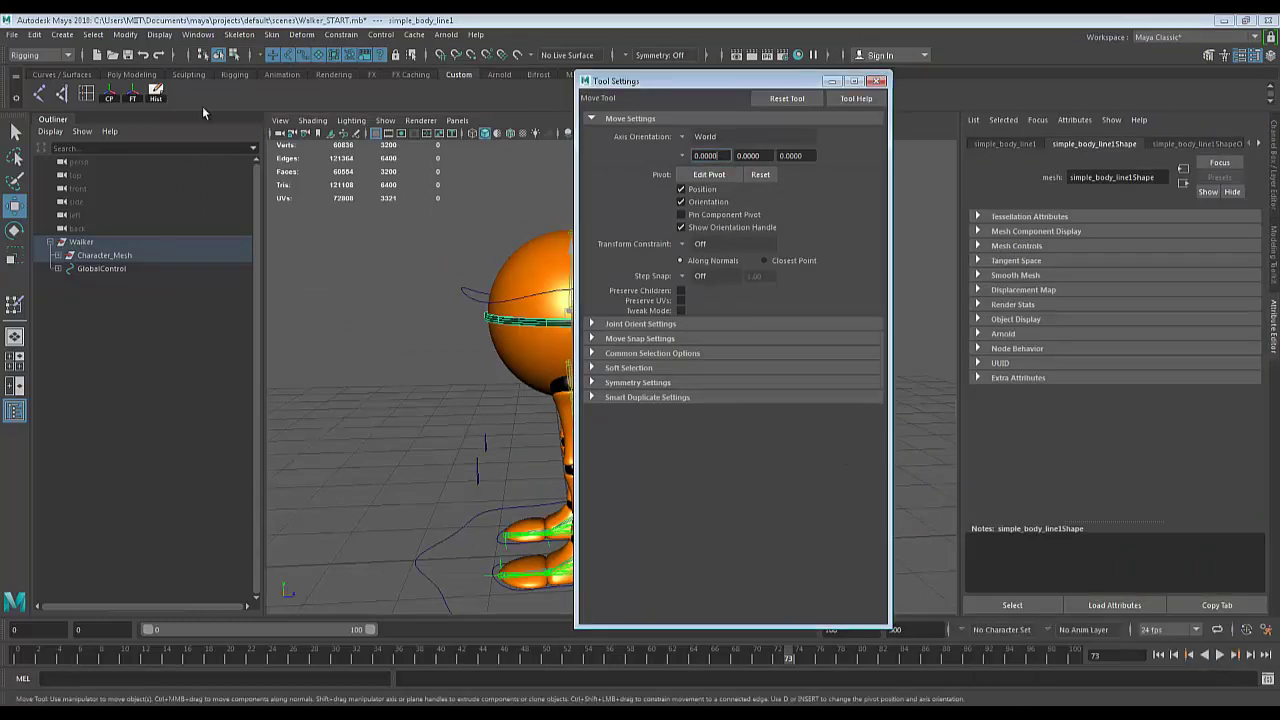
# Open the Component Editor, widen it to show the Smooth Skins weights, and arrange the floating windows clear of the model.
pyautogui.click(198, 35)
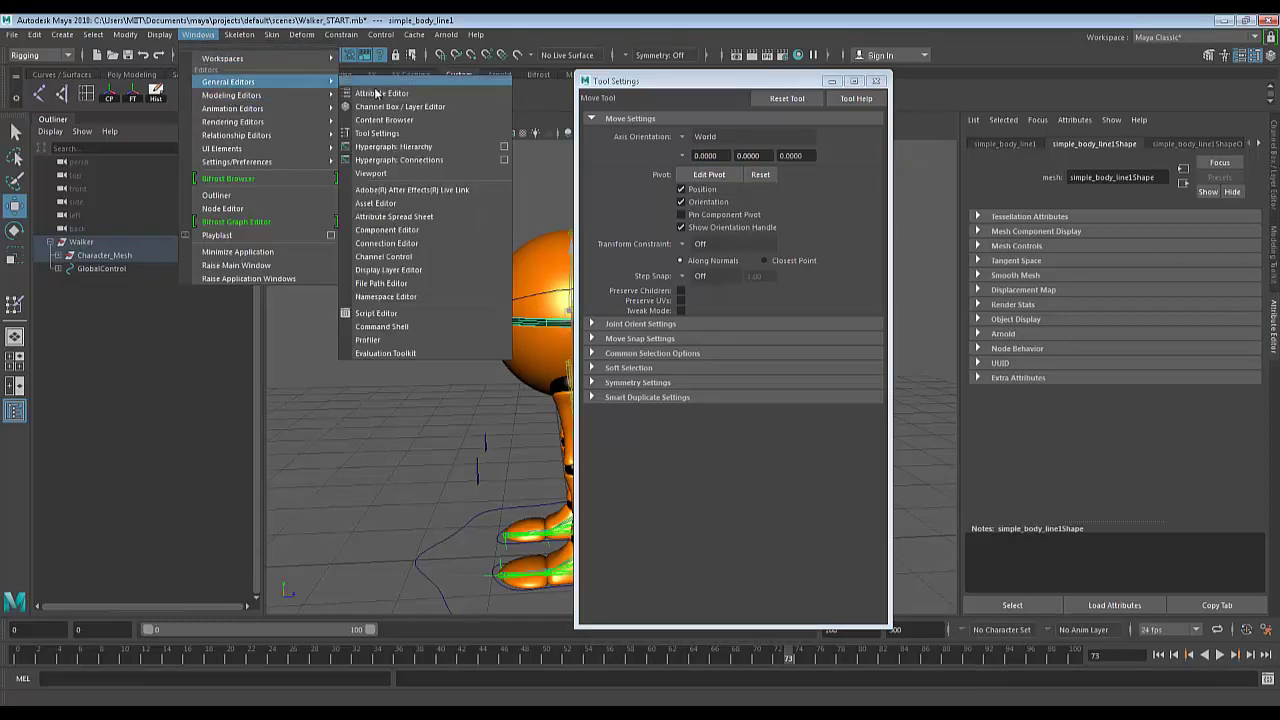
pyautogui.click(421, 228)
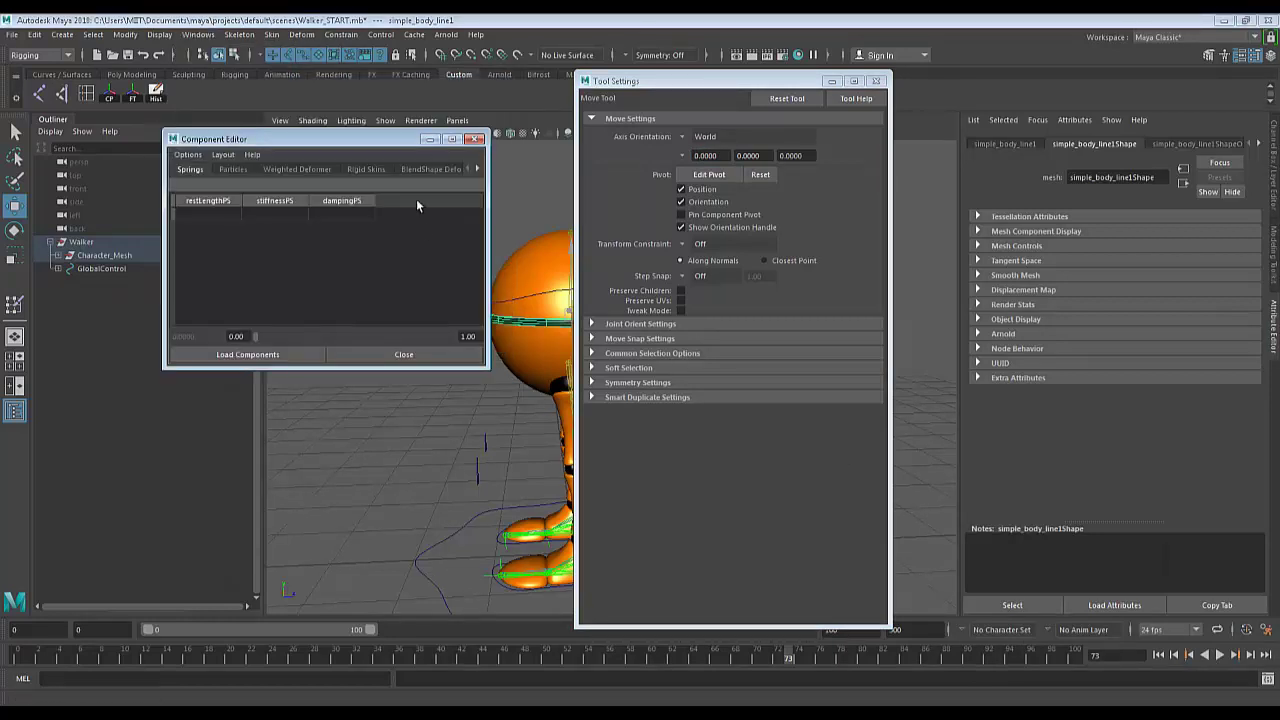
pyautogui.moveTo(406, 143); pyautogui.dragTo(429, 138)
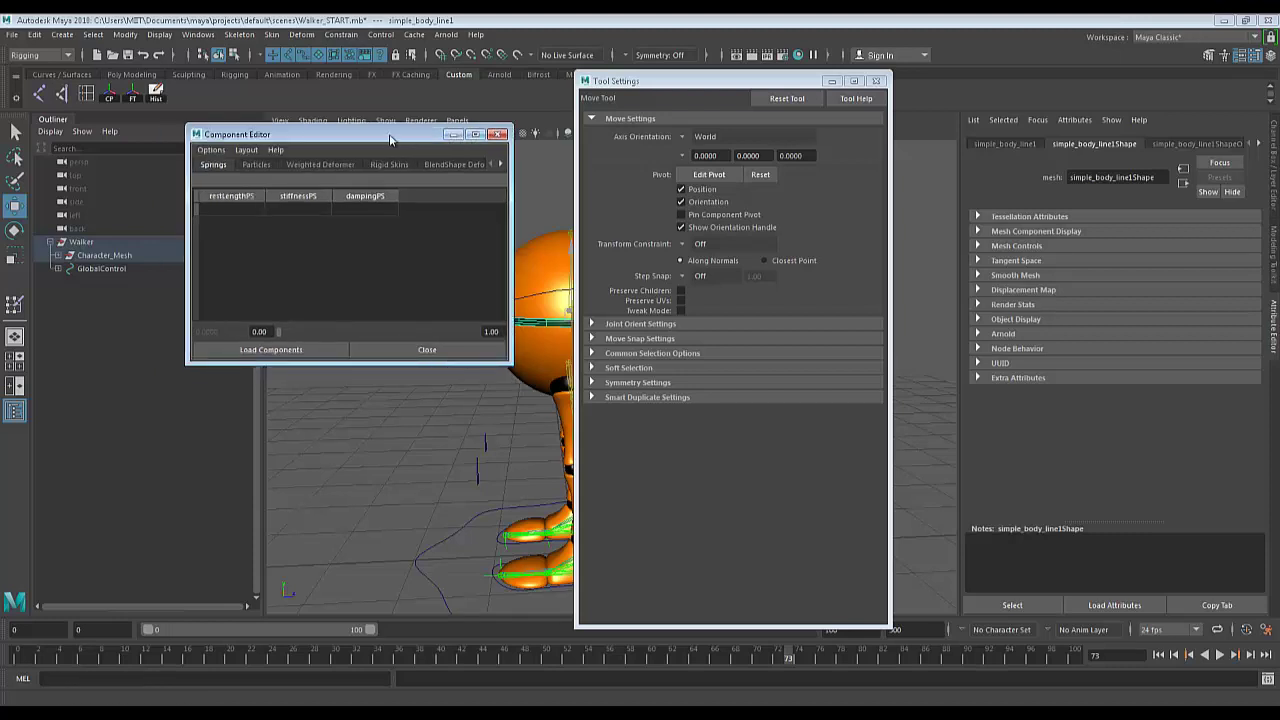
pyautogui.moveTo(390, 140); pyautogui.dragTo(316, 131)
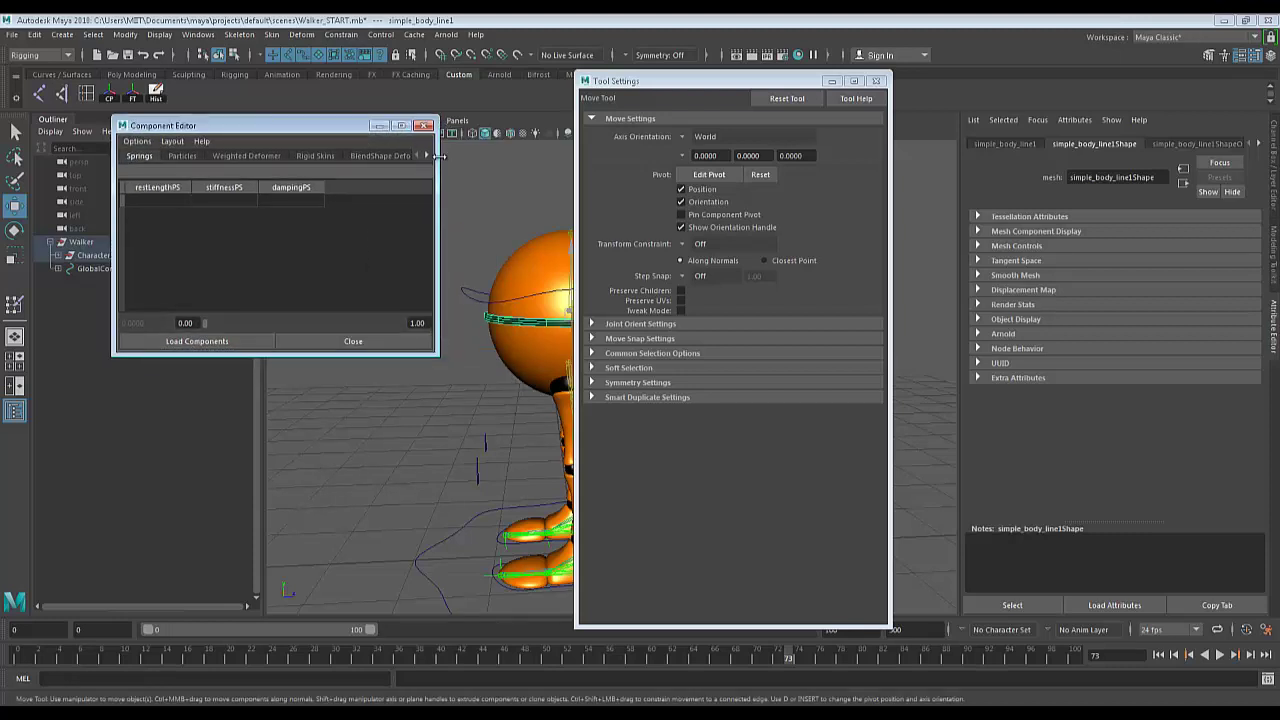
pyautogui.moveTo(439, 157); pyautogui.dragTo(689, 174)
pyautogui.click(489, 156)
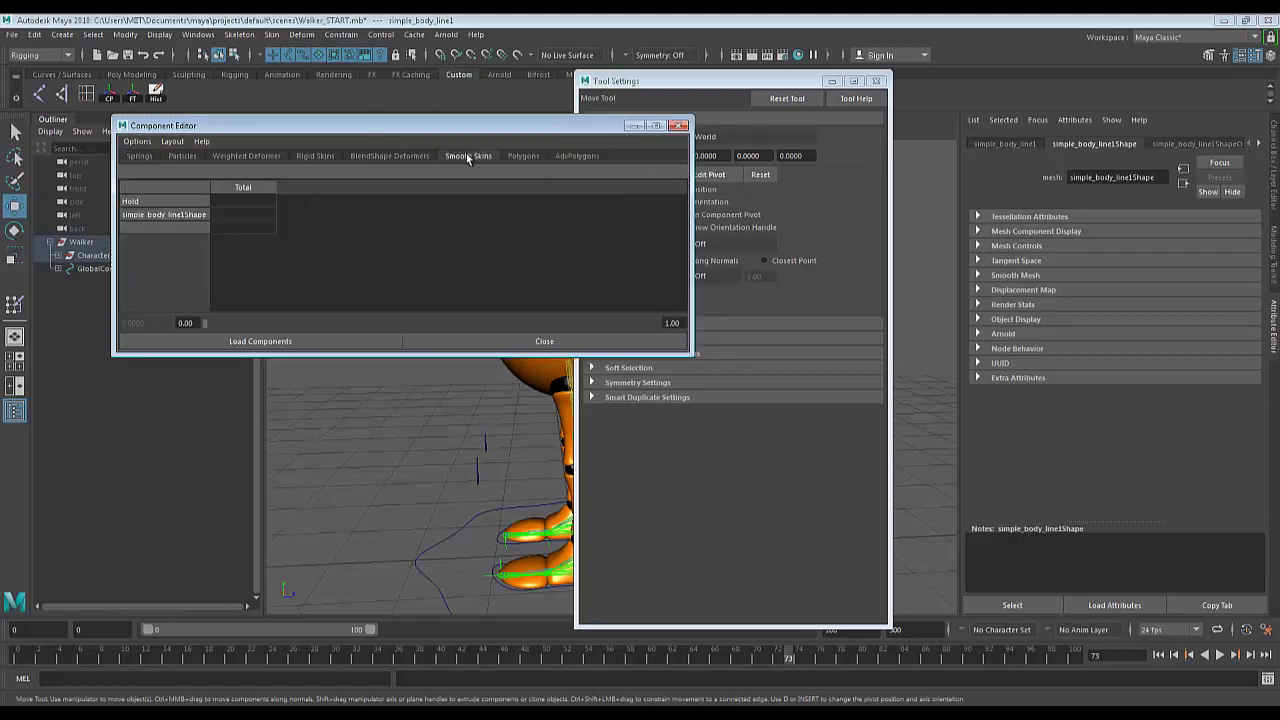
pyautogui.moveTo(414, 130); pyautogui.dragTo(957, 408)
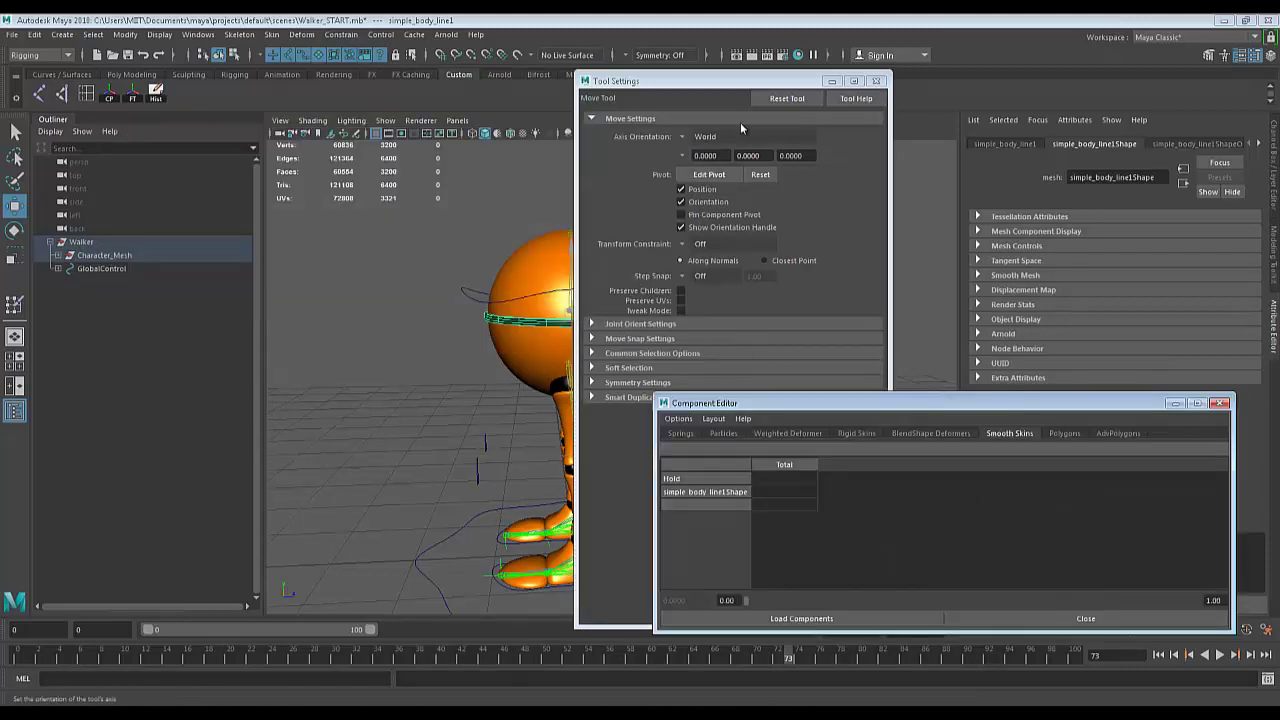
pyautogui.moveTo(757, 82); pyautogui.dragTo(275, 164)
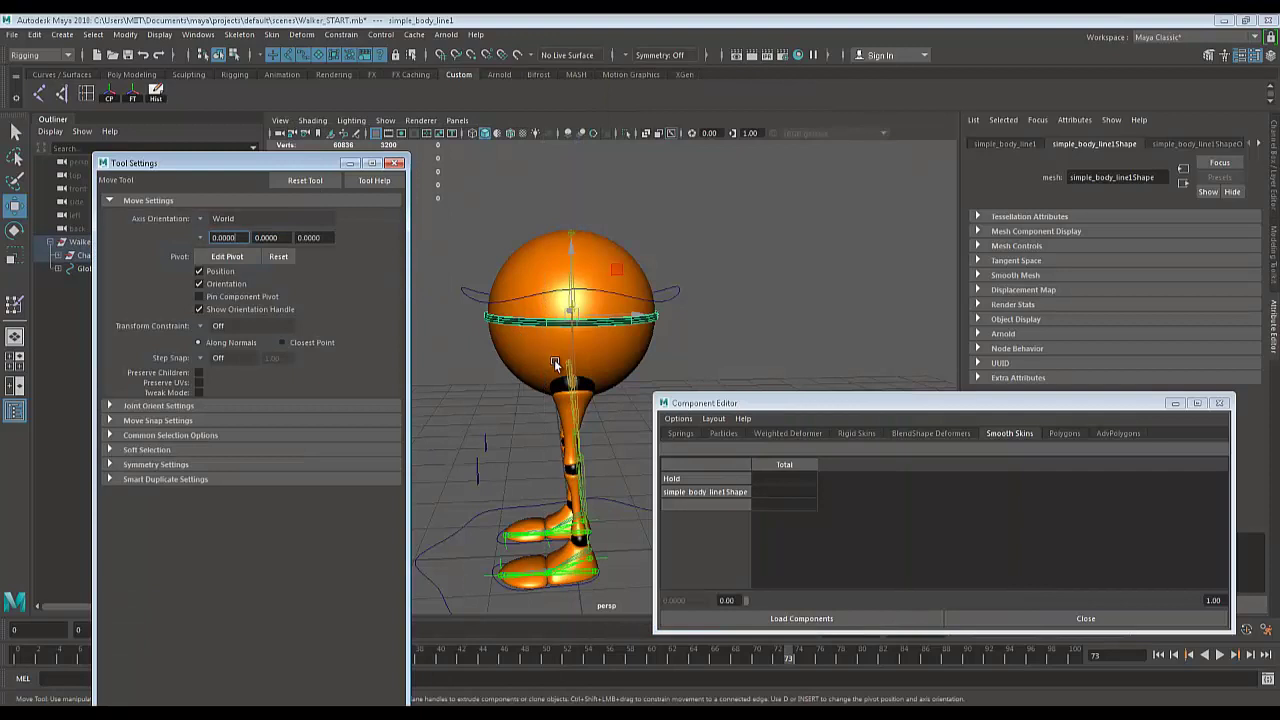
# Put the black stripe into vertex component mode.
pyautogui.scroll(4, 541, 335)
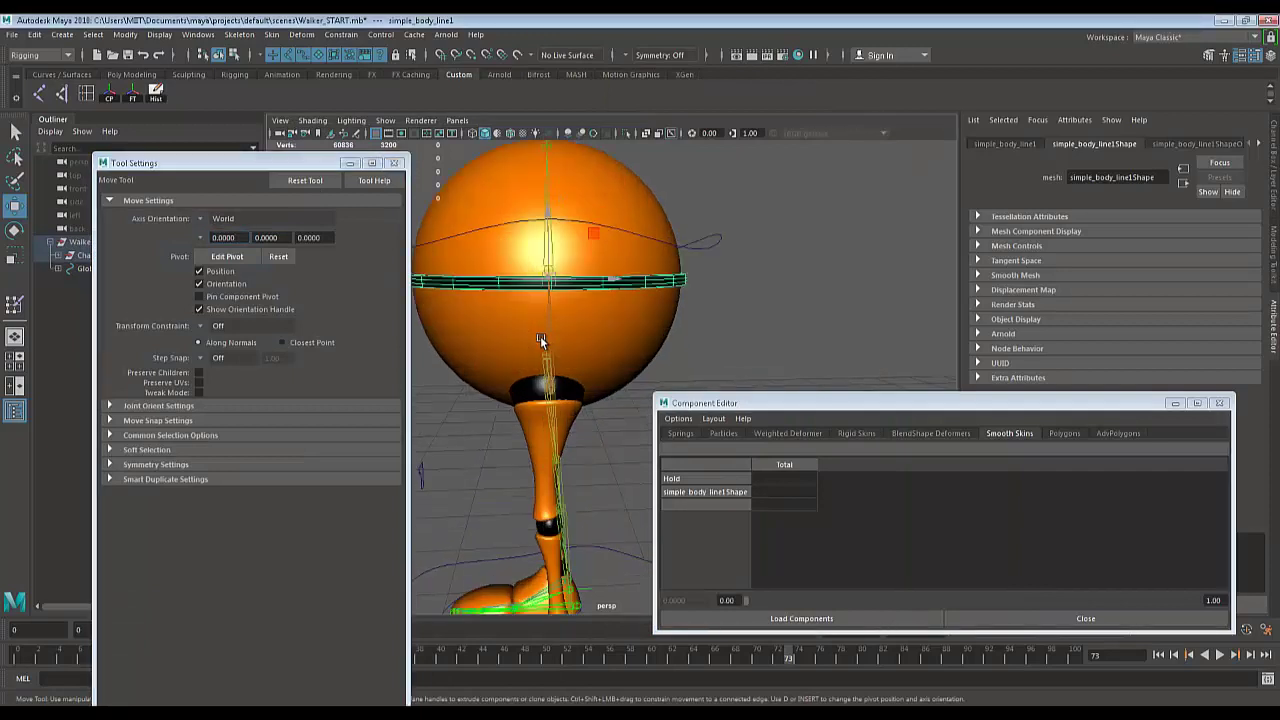
pyautogui.keyDown('alt'); pyautogui.moveTo(541, 336); pyautogui.dragTo(606, 388); pyautogui.keyUp('alt')
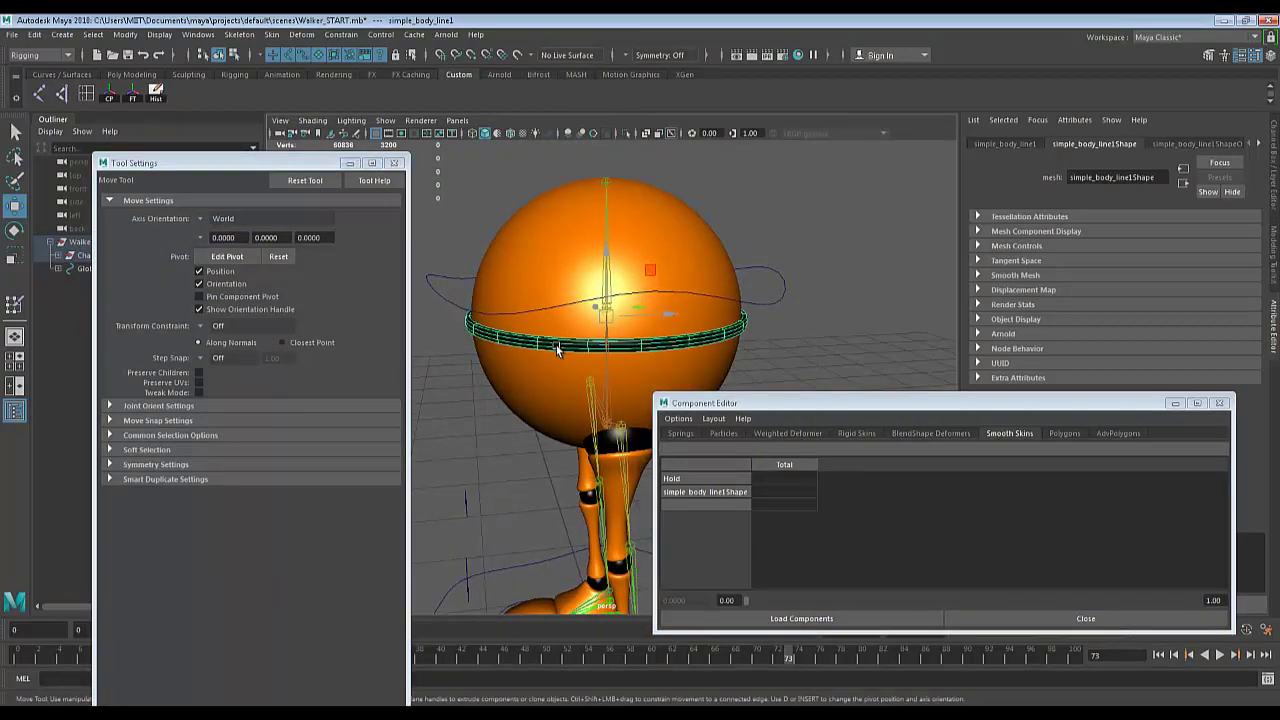
pyautogui.moveTo(557, 347); pyautogui.dragTo(514, 338, button='right')
pyautogui.scroll(-3, 516, 350)
pyautogui.keyDown('alt'); pyautogui.moveTo(546, 350); pyautogui.dragTo(563, 346); pyautogui.keyUp('alt')
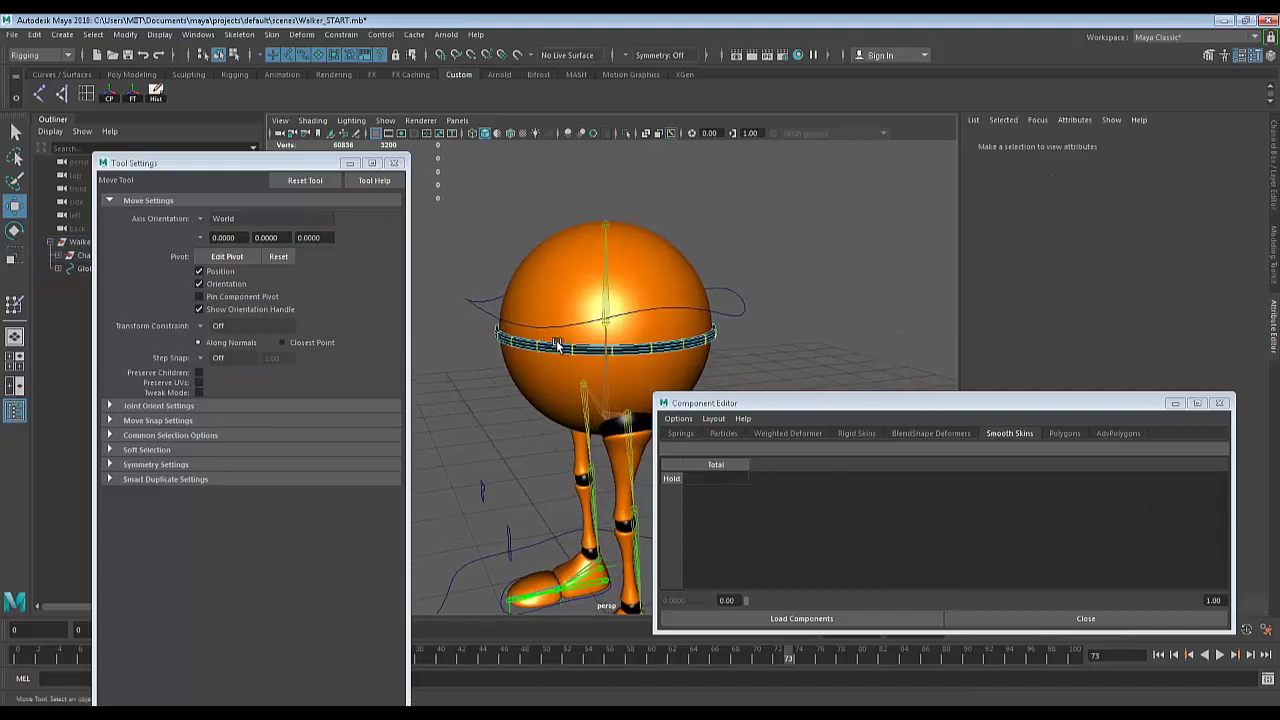
pyautogui.click(606, 372)
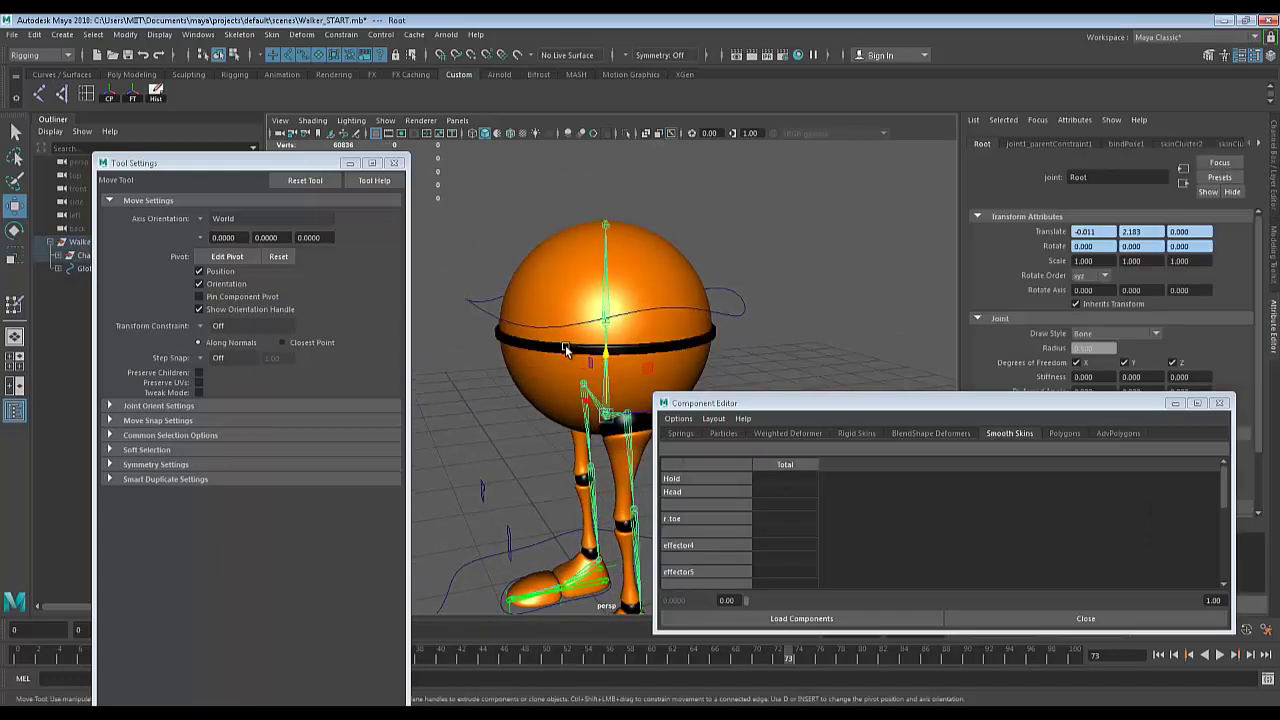
pyautogui.moveTo(565, 348); pyautogui.dragTo(504, 336, button='right')
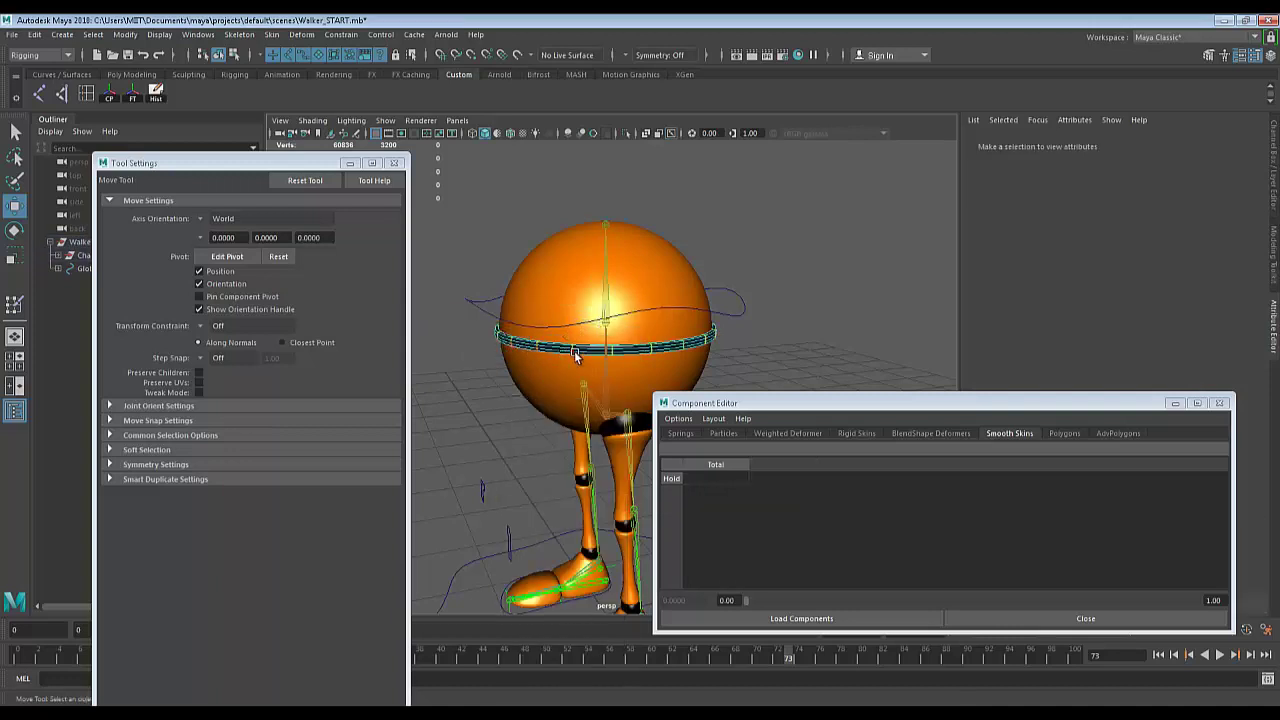
# Exclude joints and curves from selection, then select all vertices of the black stripe and check the selection all around.
pyautogui.keyDown('alt'); pyautogui.moveTo(576, 354); pyautogui.dragTo(581, 348); pyautogui.keyUp('alt')
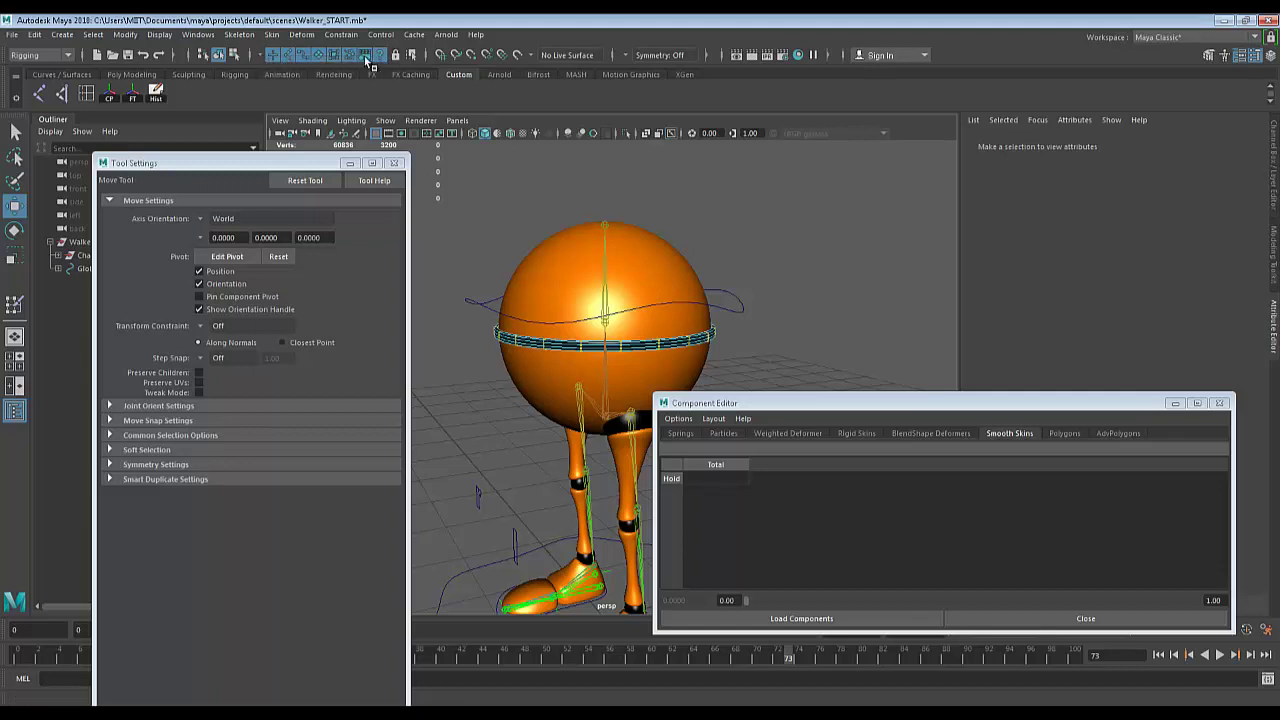
pyautogui.click(258, 55)
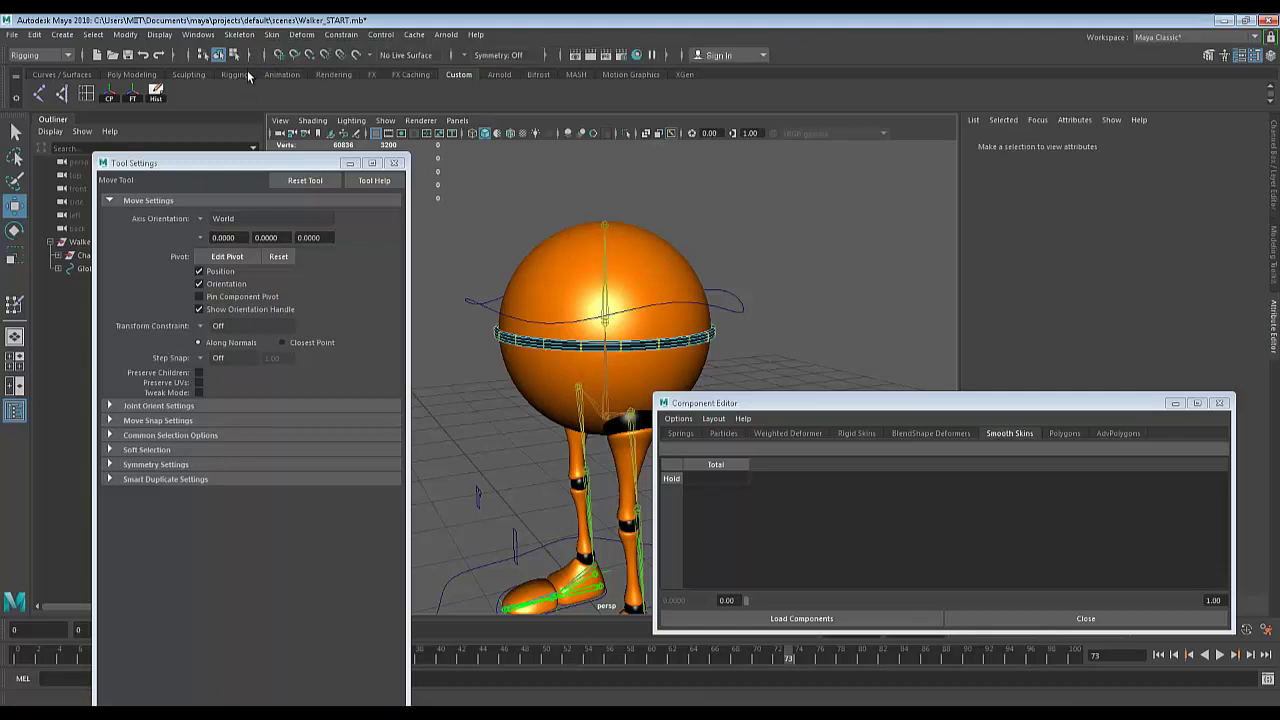
pyautogui.click(254, 55)
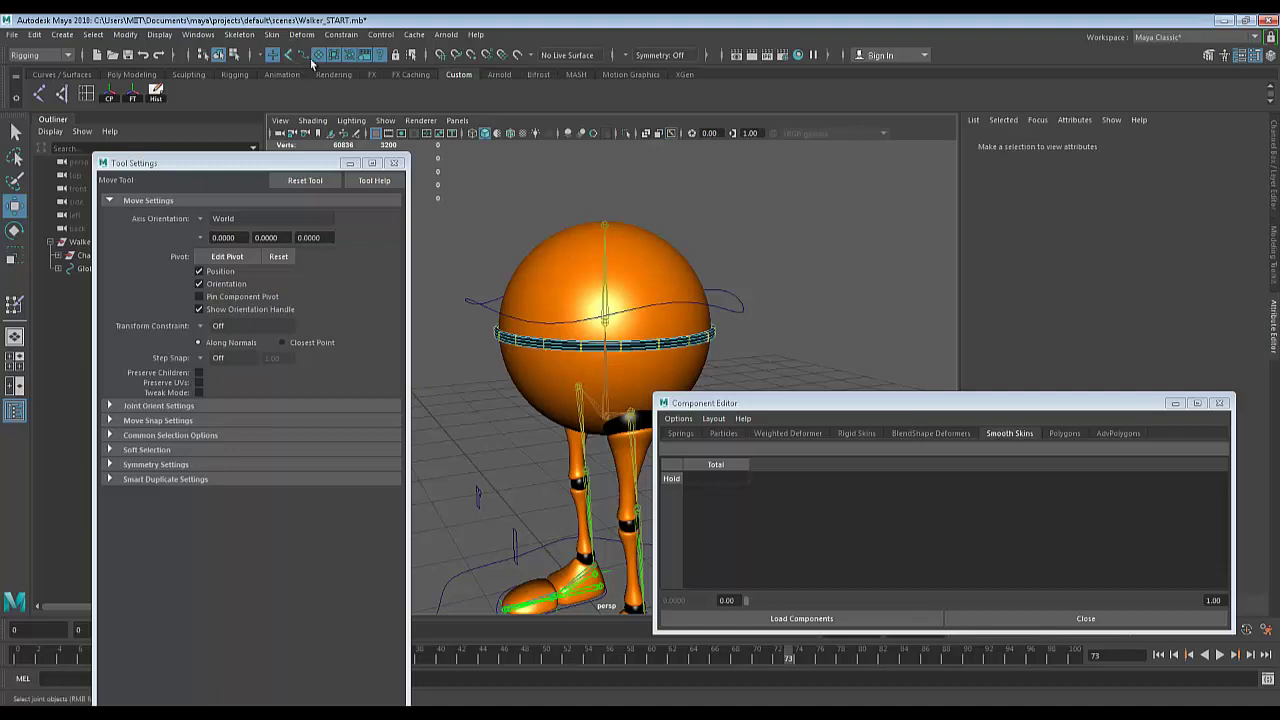
pyautogui.keyDown('alt'); pyautogui.moveTo(568, 263); pyautogui.dragTo(531, 243); pyautogui.keyUp('alt')
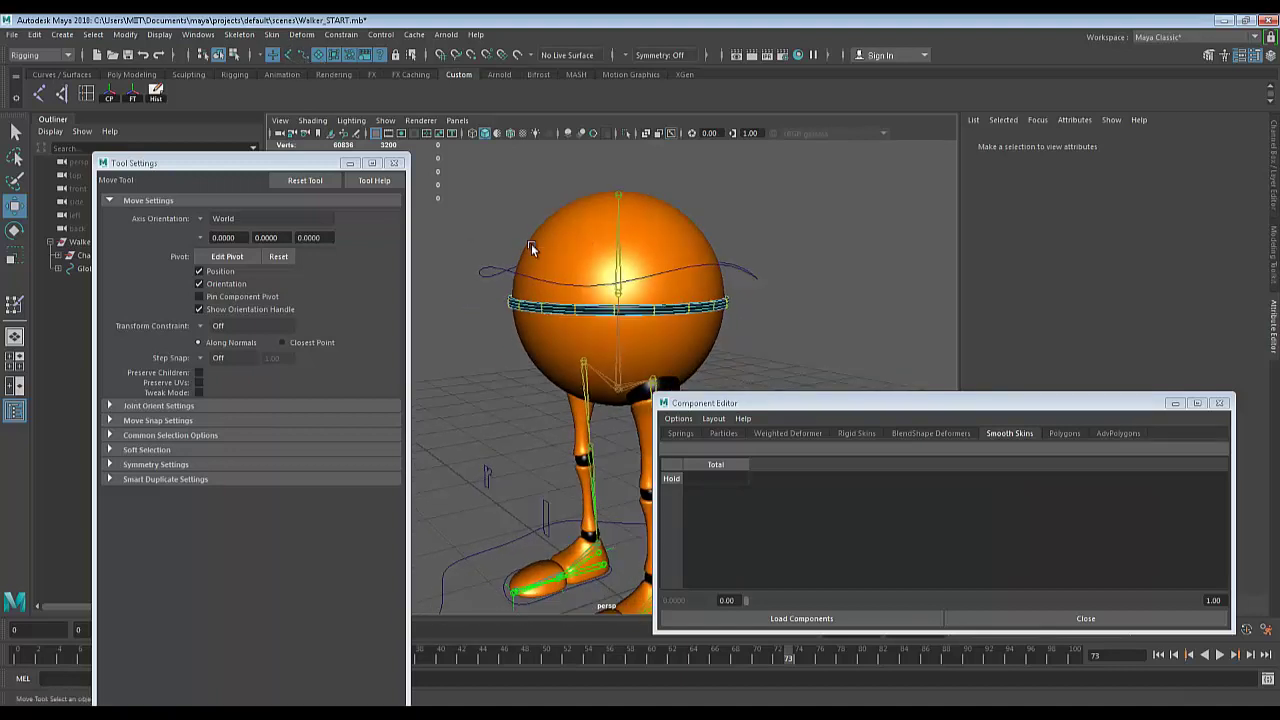
pyautogui.moveTo(461, 217); pyautogui.dragTo(799, 344)
pyautogui.keyDown('alt'); pyautogui.moveTo(640, 300); pyautogui.dragTo(619, 368); pyautogui.keyUp('alt')
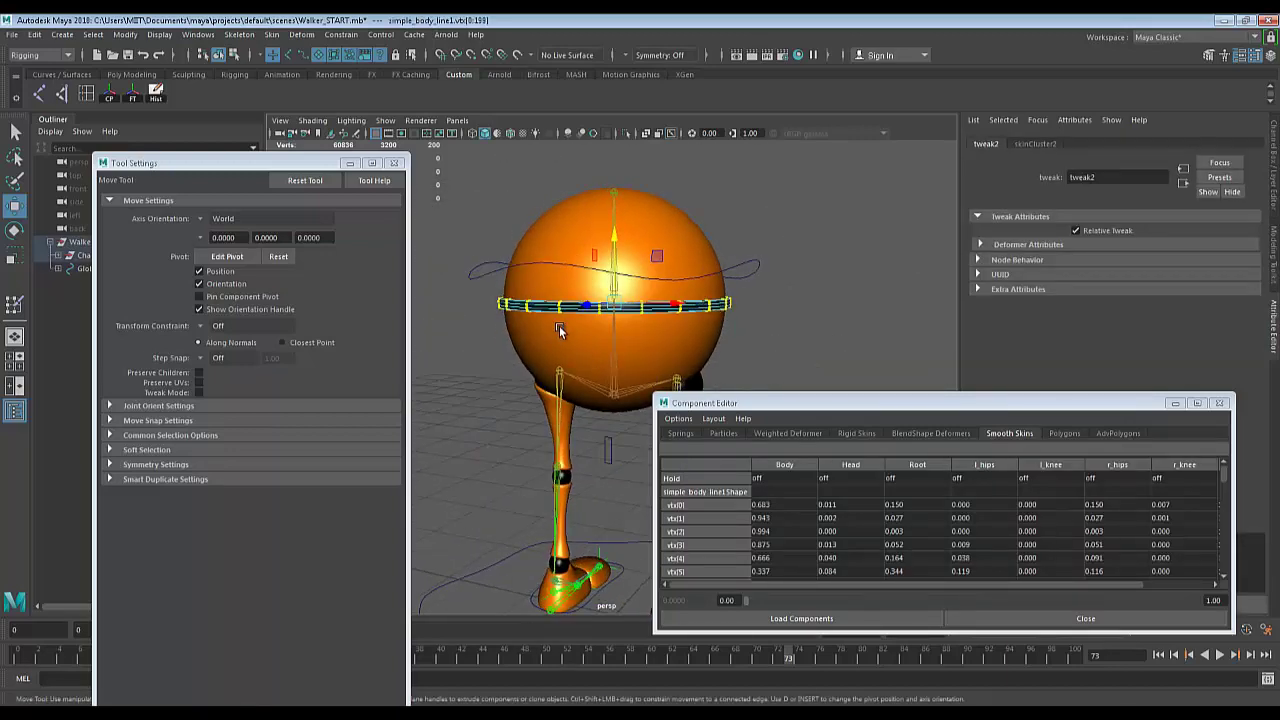
pyautogui.keyDown('alt'); pyautogui.moveTo(490, 313); pyautogui.dragTo(604, 314); pyautogui.keyUp('alt')
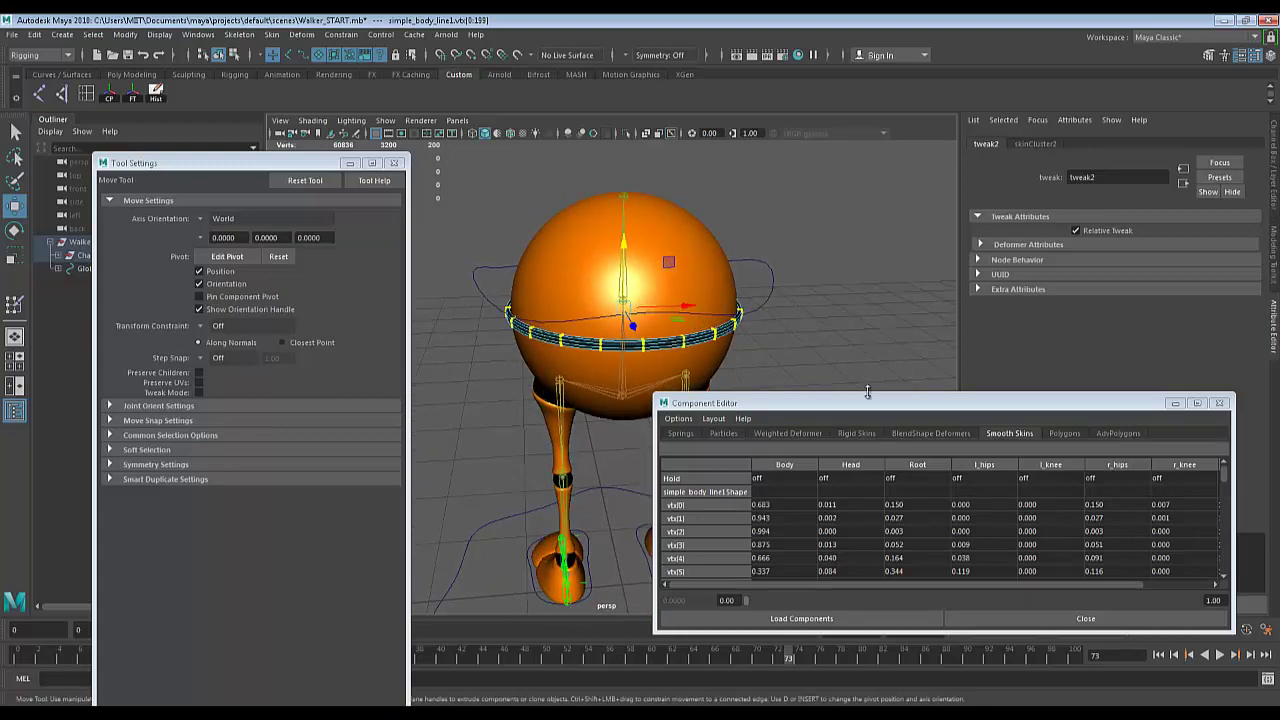
# Maximize the Component Editor and examine the stripe's per-vertex weights for each joint.
pyautogui.moveTo(828, 402); pyautogui.dragTo(668, 314)
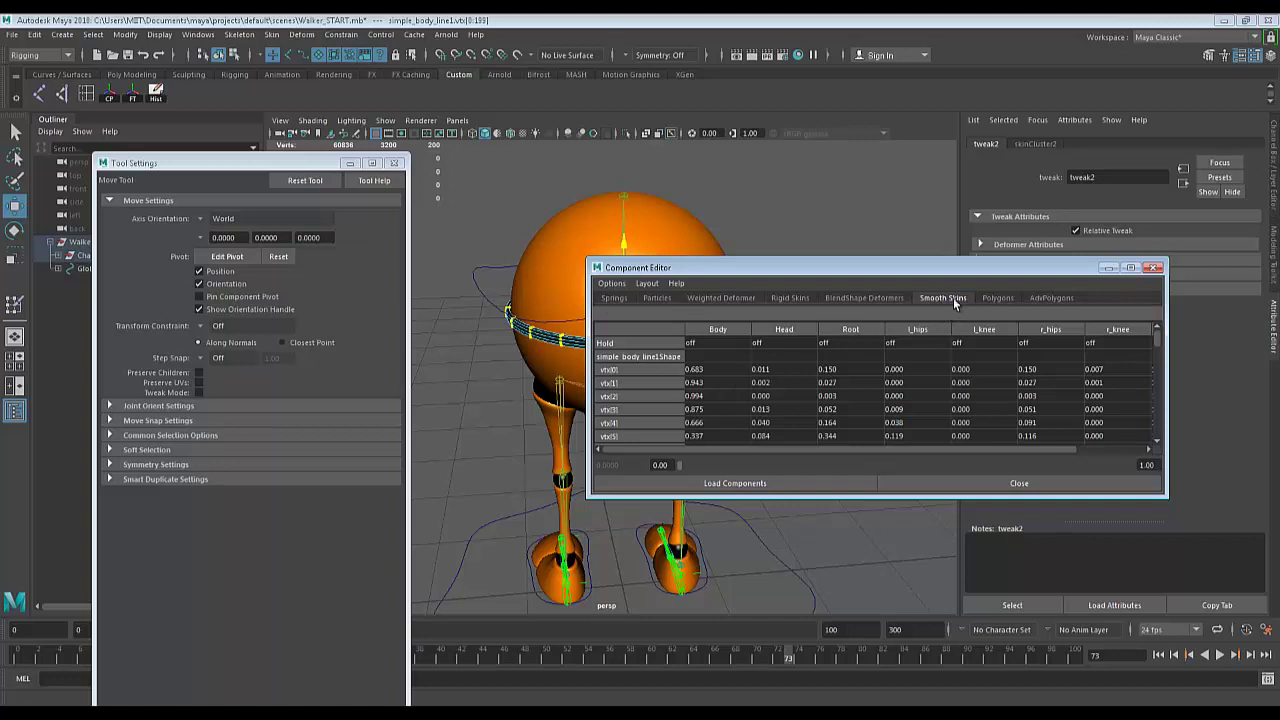
pyautogui.doubleClick(899, 268)
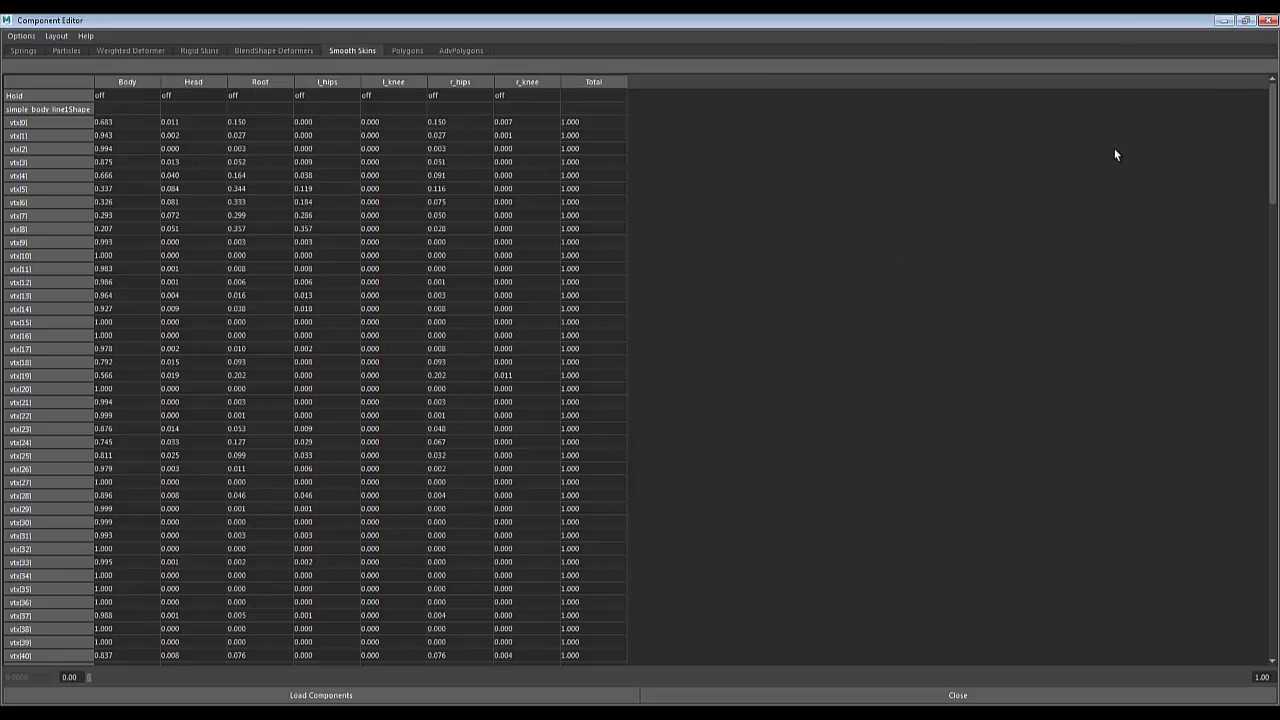
pyautogui.click(1245, 20)
pyautogui.moveTo(673, 274); pyautogui.dragTo(850, 284)
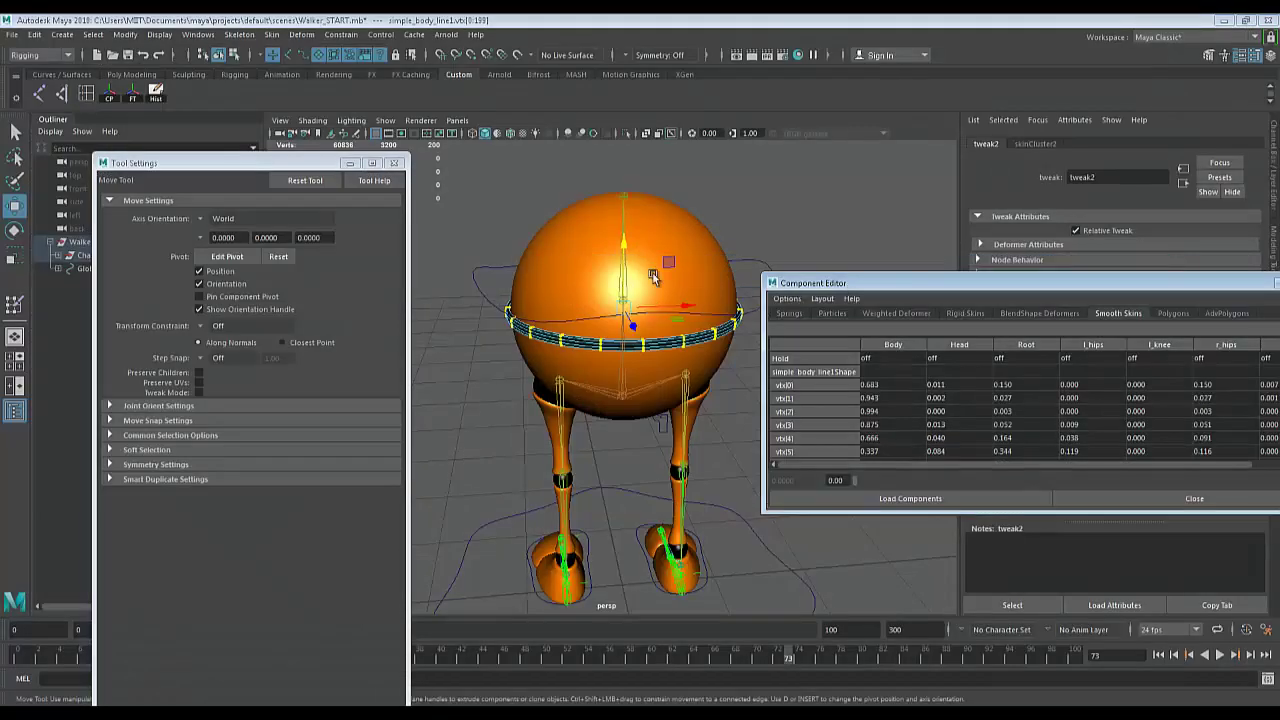
pyautogui.doubleClick(872, 286)
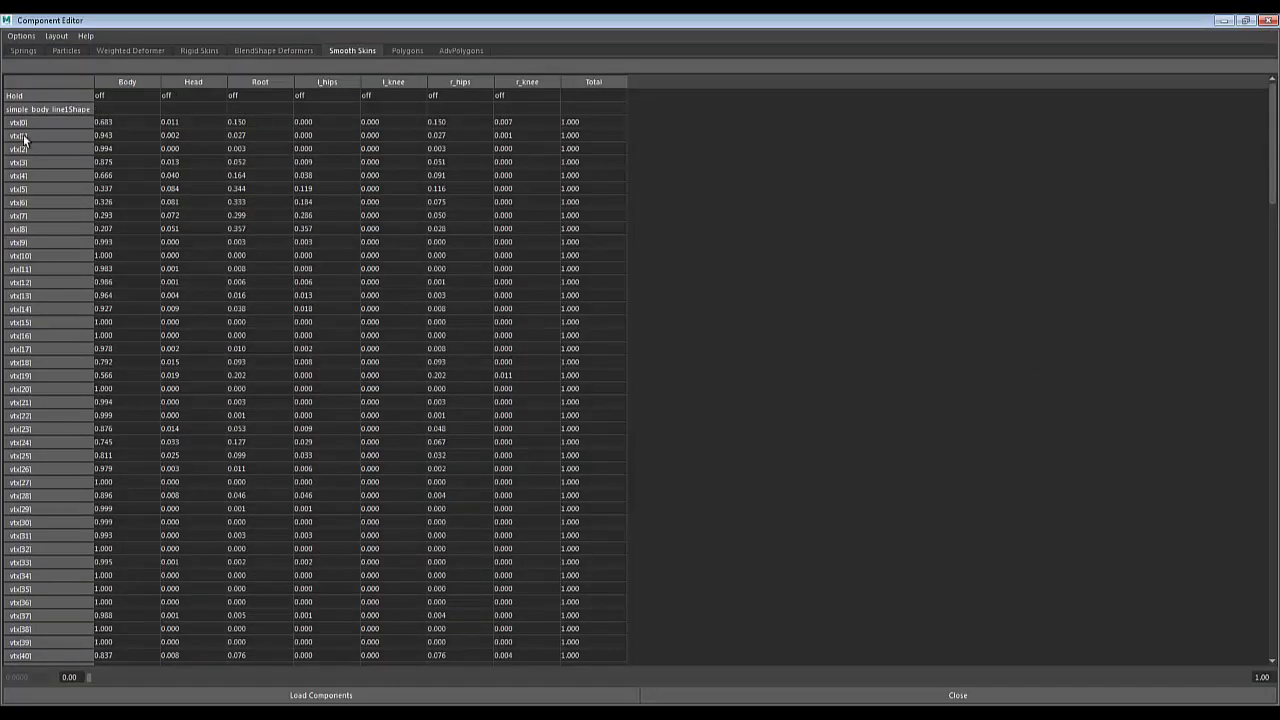
pyautogui.scroll(-3, 24, 140)
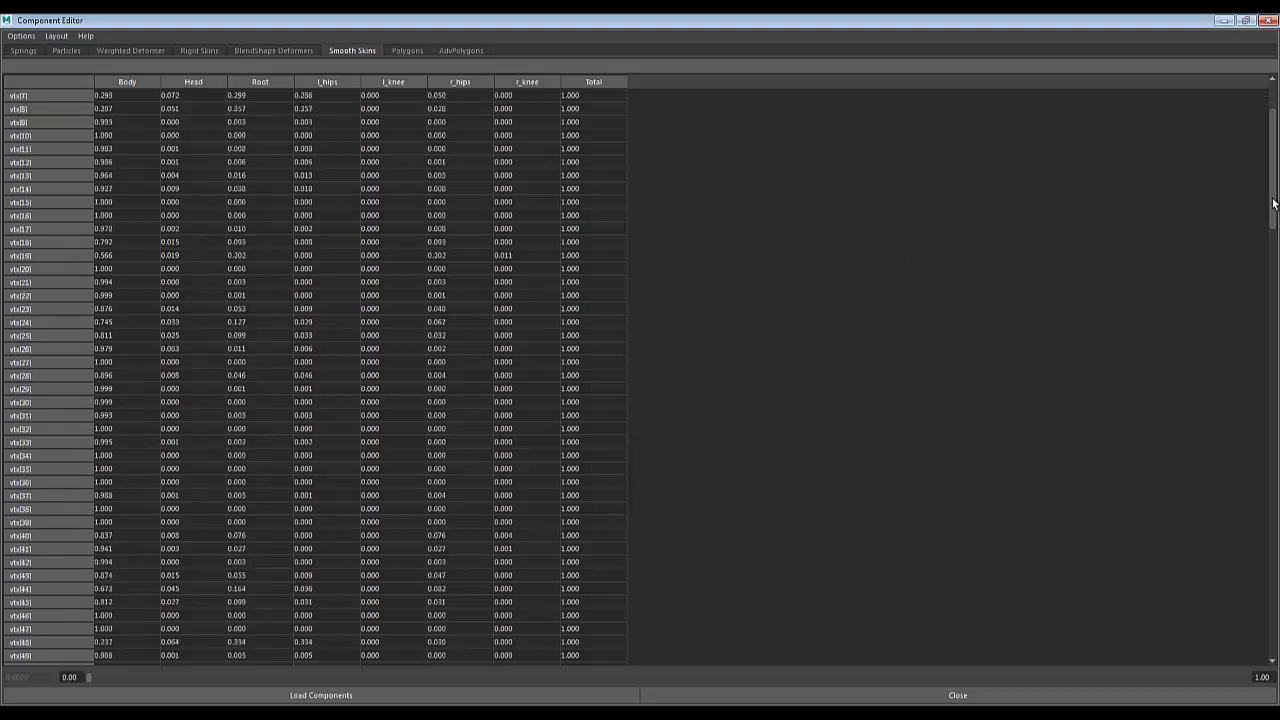
# Set the Body joint's weight to 1 for all stripe vertices, vtx[0] through vtx[199], and close the Component Editor.
pyautogui.moveTo(1273, 204); pyautogui.dragTo(1248, 495)
pyautogui.moveTo(1247, 510); pyautogui.dragTo(1252, 648)
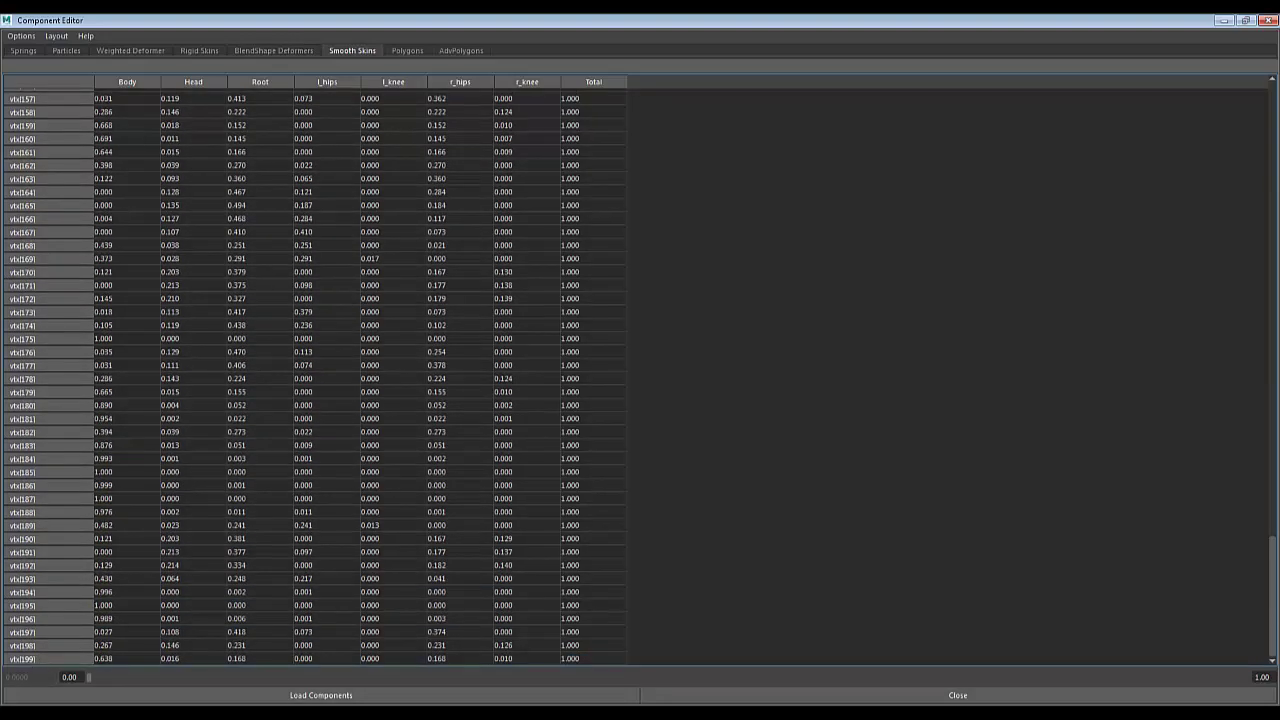
pyautogui.moveTo(1273, 566); pyautogui.dragTo(1274, 100)
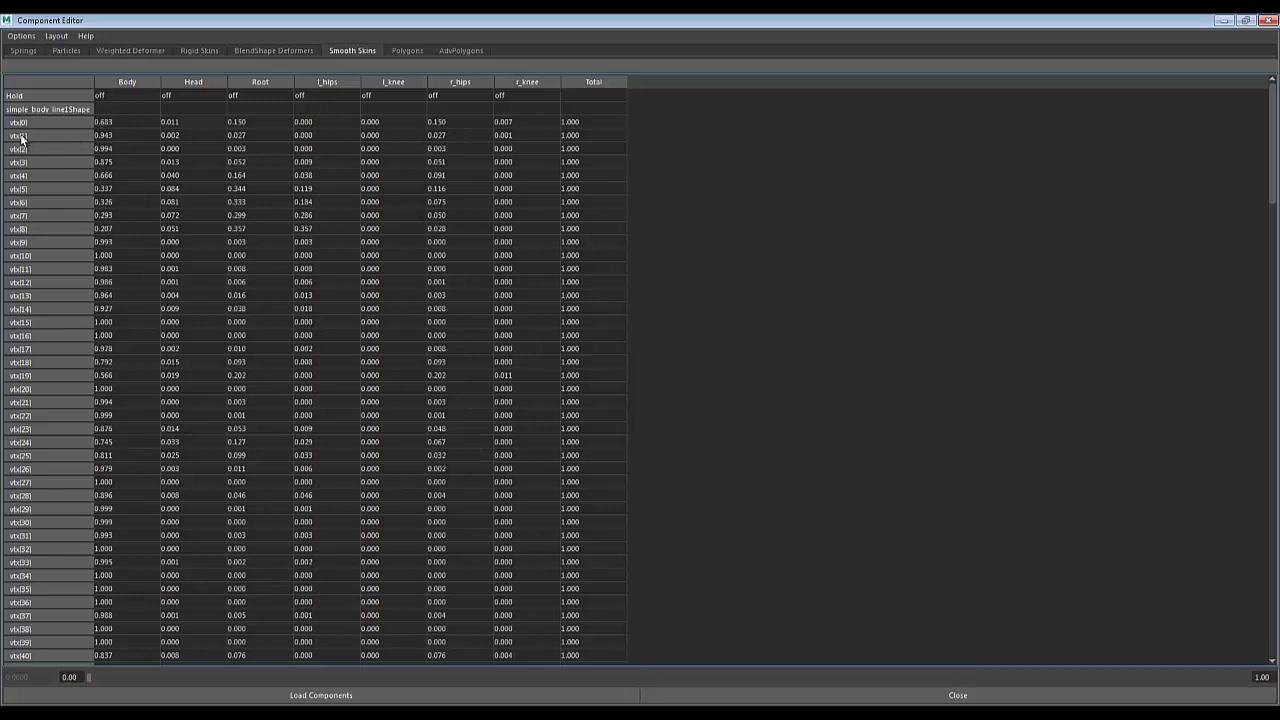
pyautogui.click(134, 121)
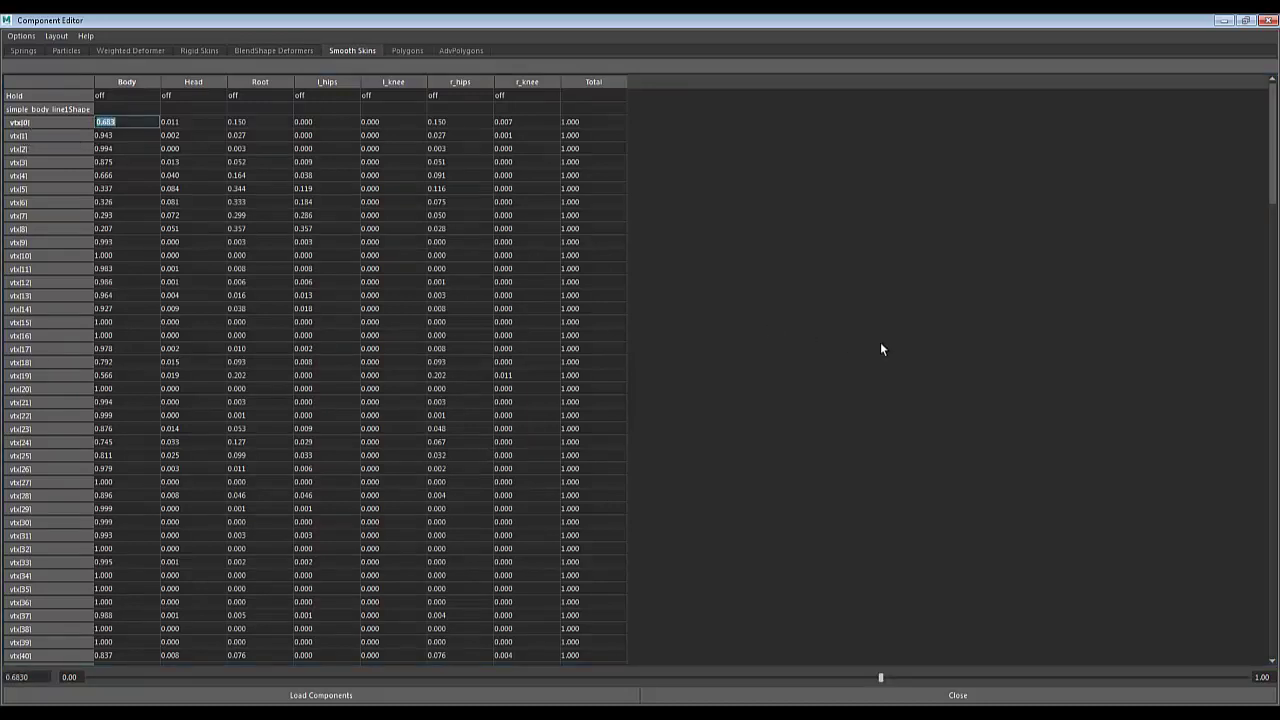
pyautogui.moveTo(1276, 158); pyautogui.dragTo(1272, 610)
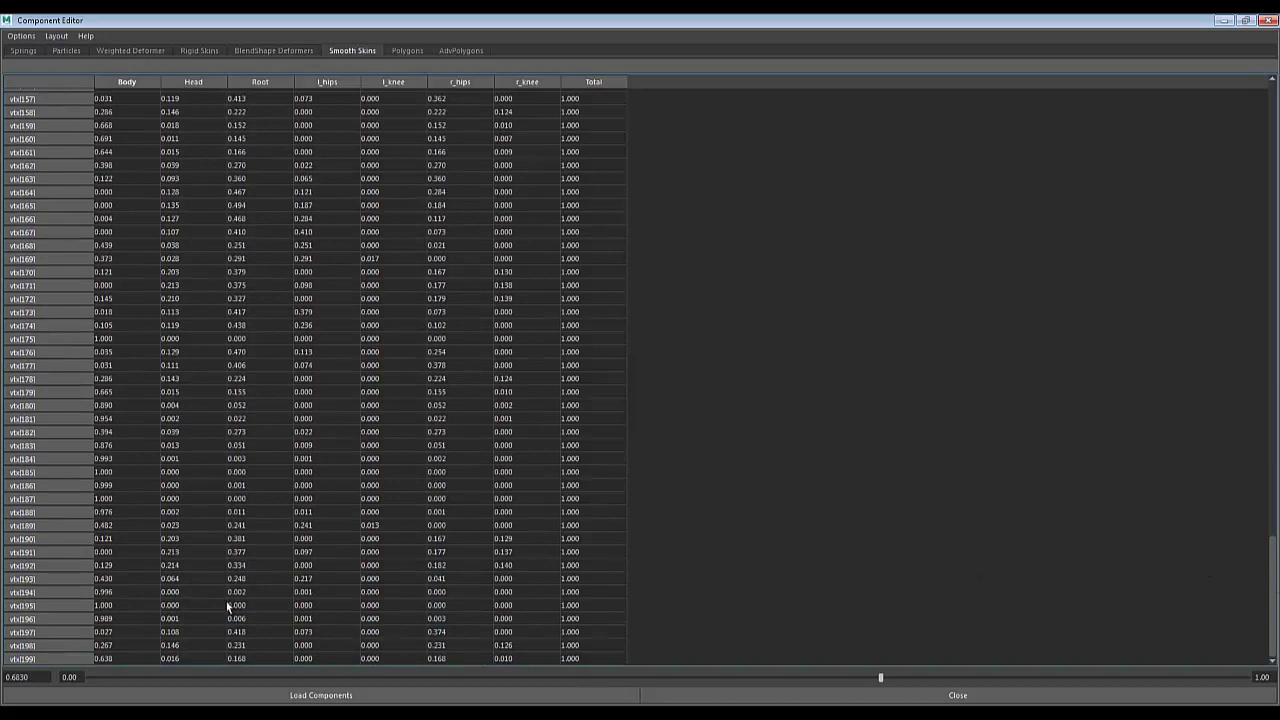
pyautogui.keyDown('shift'); pyautogui.click(112, 655); pyautogui.keyUp('shift')
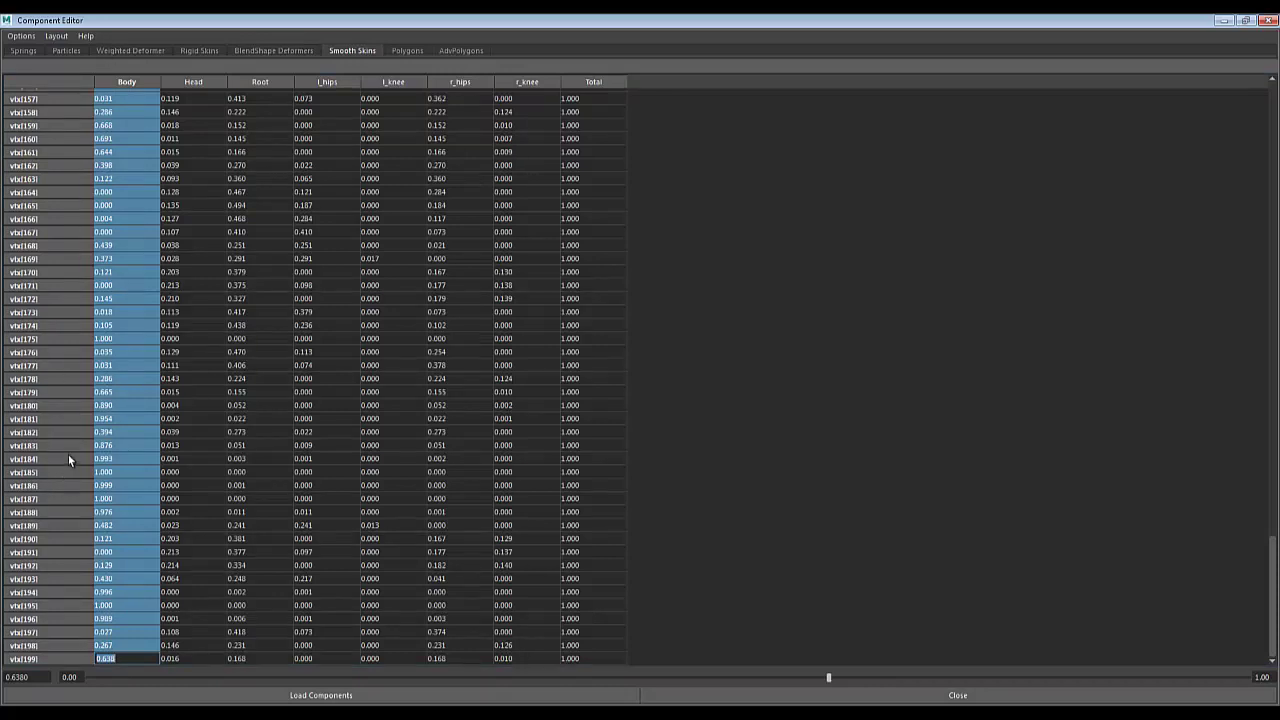
pyautogui.write('1')
pyautogui.press('Return')
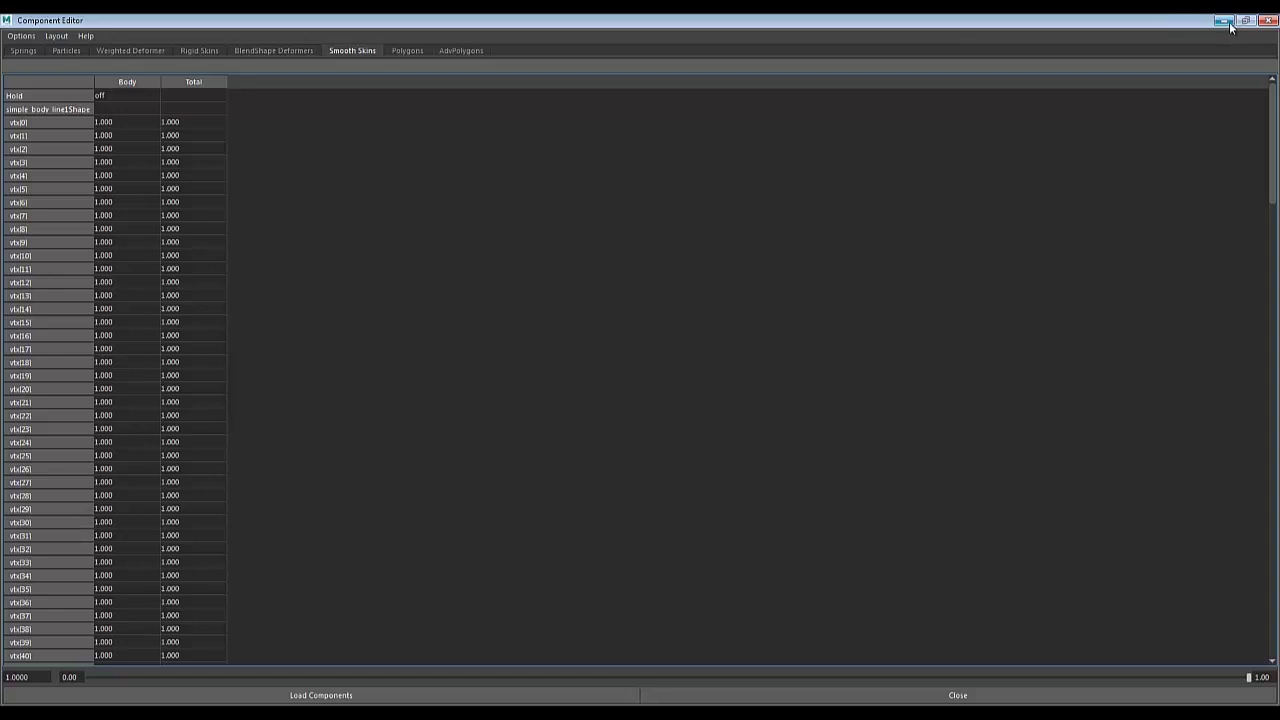
pyautogui.click(1267, 20)
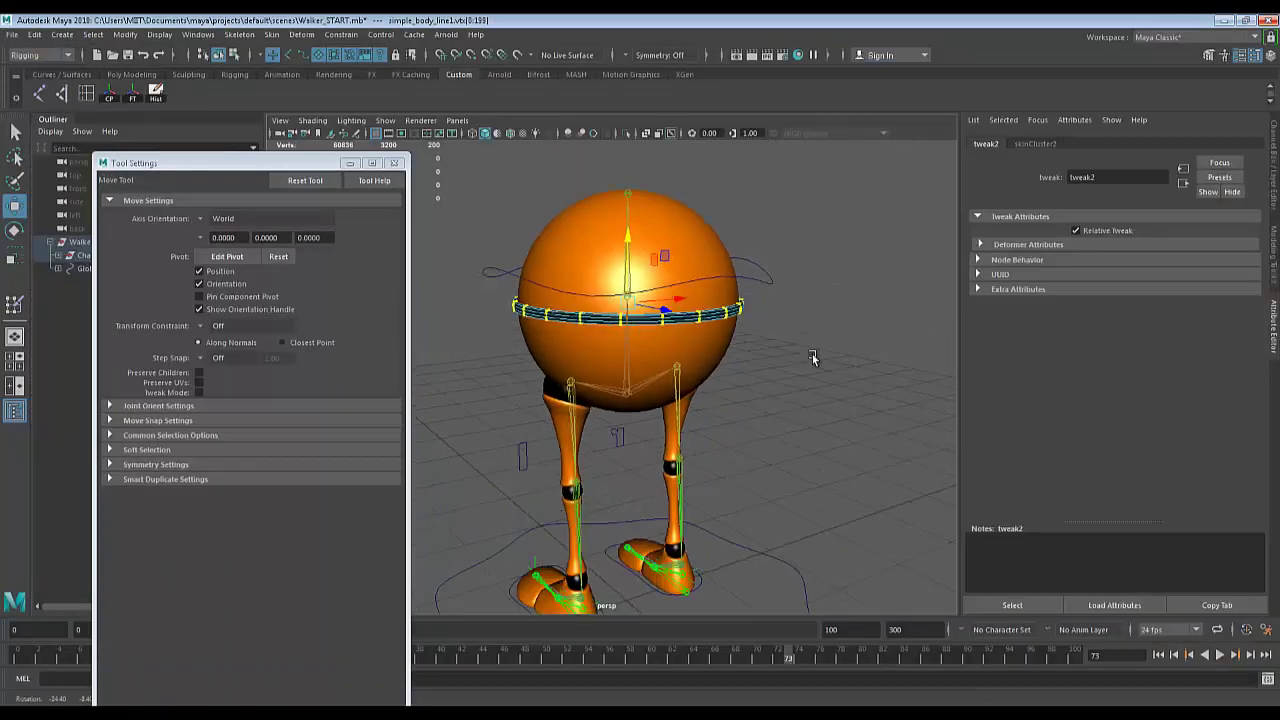
# Test the stripe's deformation by lowering and rotating the hips control, and undo both changes.
pyautogui.click(494, 278)
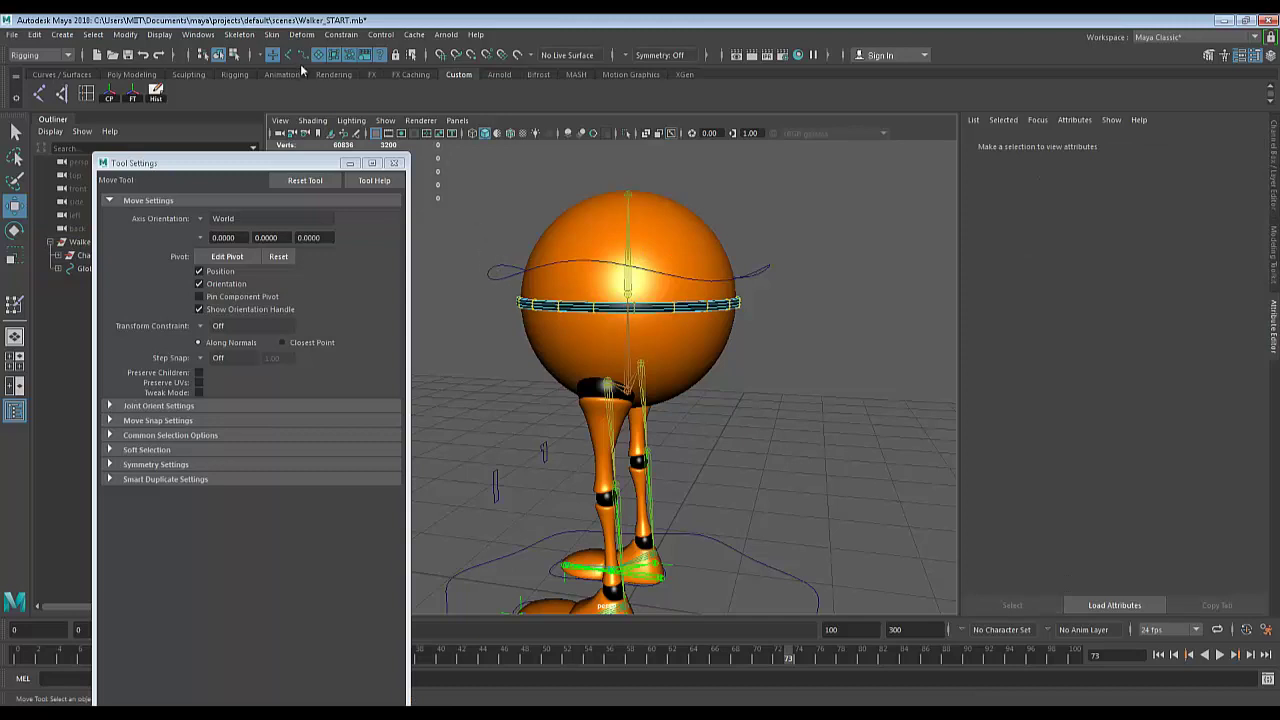
pyautogui.click(492, 274)
pyautogui.moveTo(634, 322); pyautogui.dragTo(686, 466)
pyautogui.press('e')
pyautogui.hotkey('ctrl', 'z')
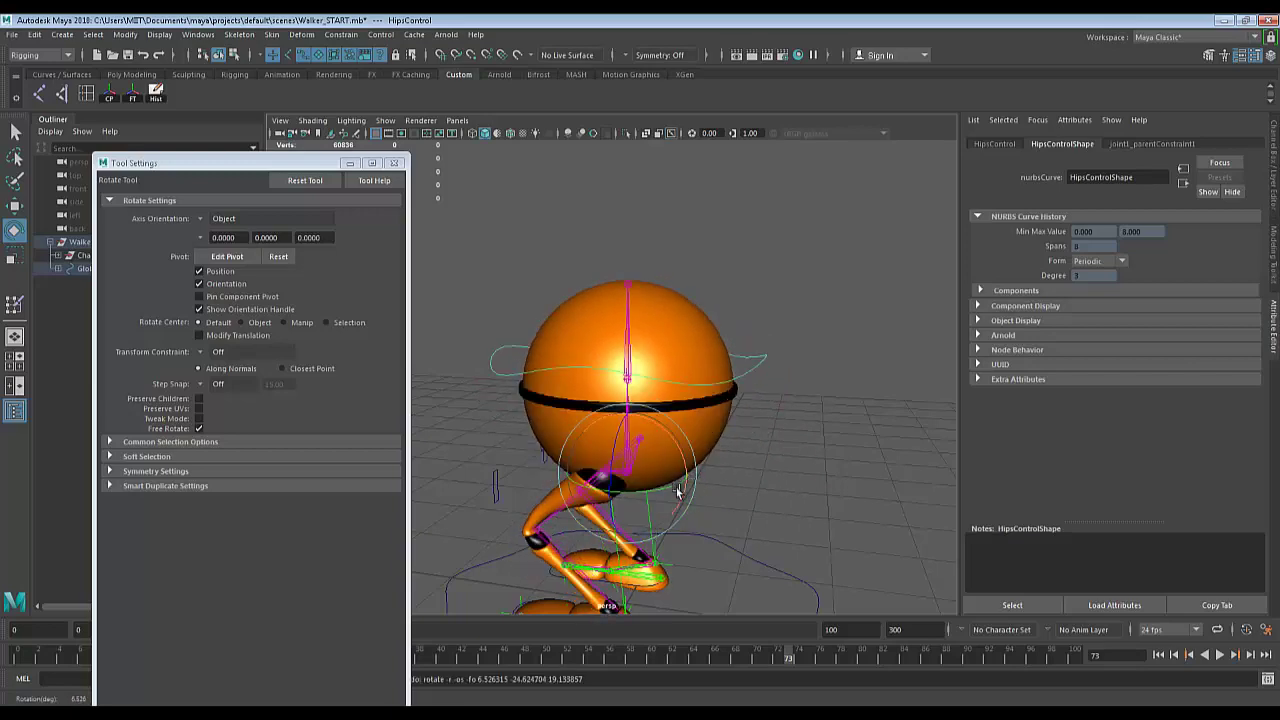
pyautogui.hotkey('ctrl', 'z')
pyautogui.keyDown('alt'); pyautogui.moveTo(706, 498); pyautogui.dragTo(761, 453, button='middle'); pyautogui.keyUp('alt')
pyautogui.moveTo(761, 453)
pyautogui.keyDown('alt'); pyautogui.mouseDown()
pyautogui.moveTo(794, 465)
pyautogui.moveTo(746, 460)
pyautogui.moveTo(778, 461)
pyautogui.moveTo(753, 447)
pyautogui.moveTo(819, 457)
pyautogui.moveTo(783, 458)
pyautogui.mouseUp(); pyautogui.keyUp('alt')
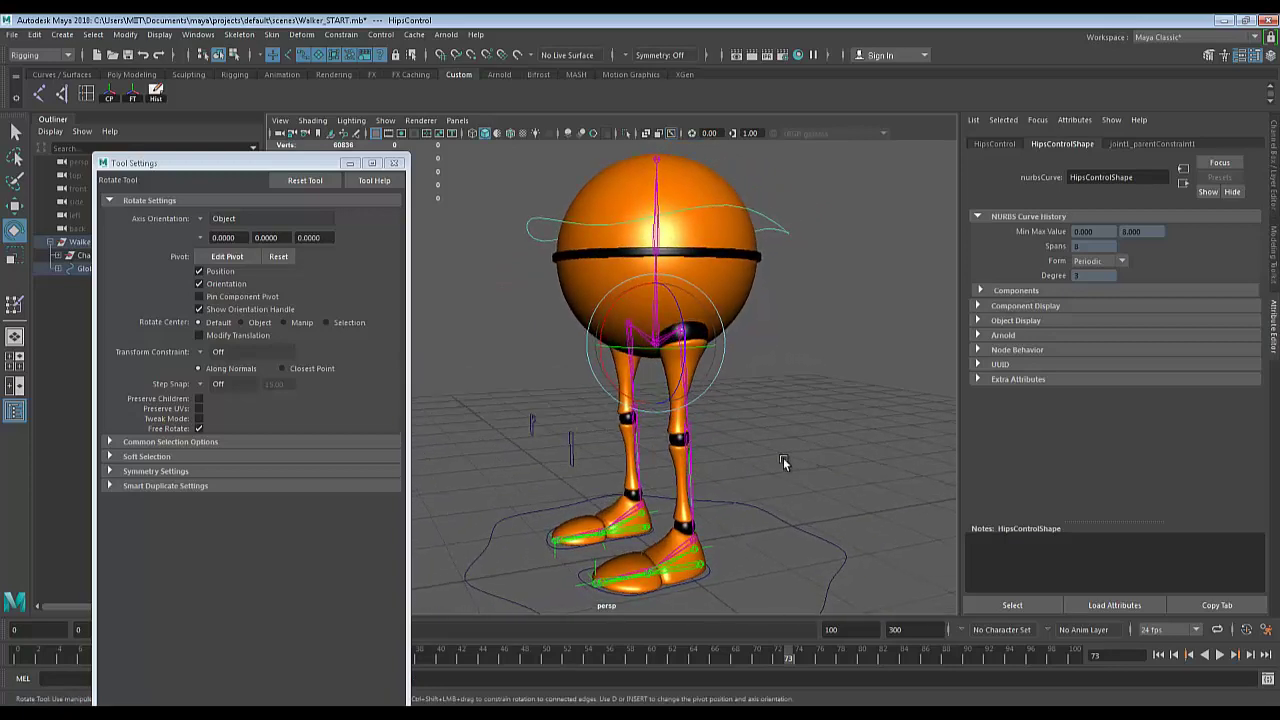
pyautogui.scroll(5, 768, 451)
pyautogui.scroll(-6, 684, 383)
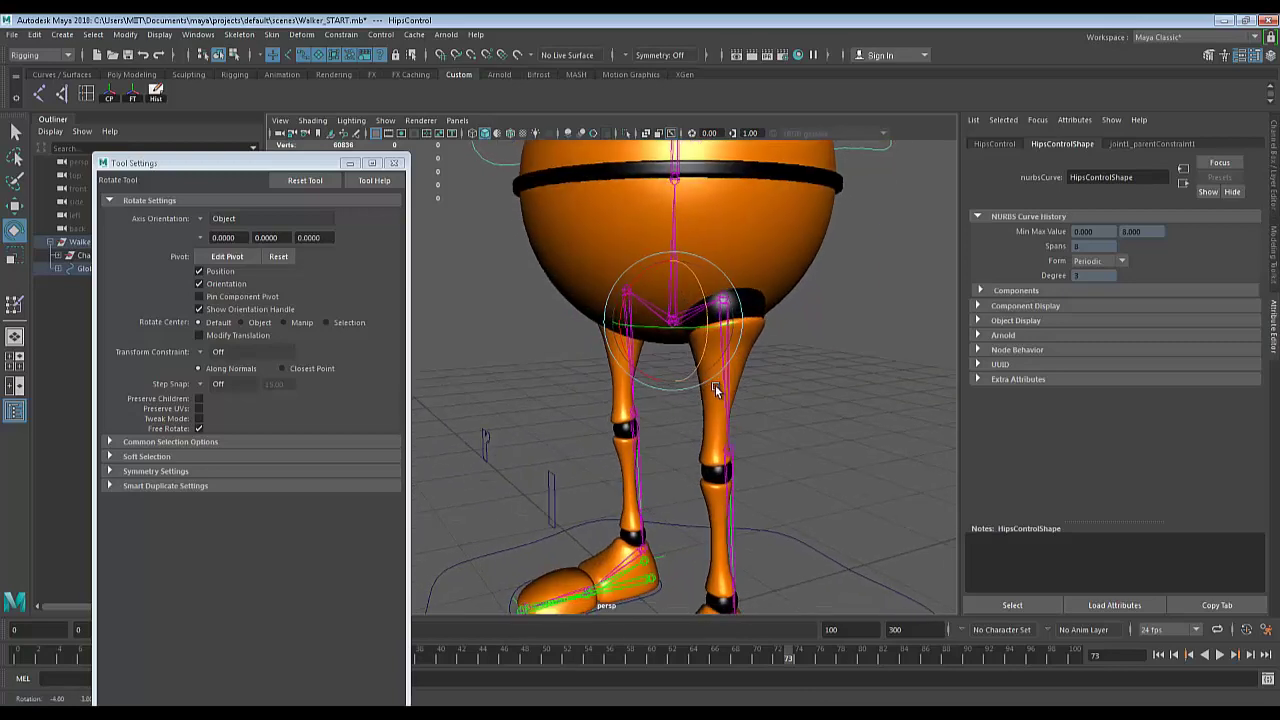
# Select the hips control curve and lower it slightly to bend the walker's knees.
pyautogui.keyDown('alt'); pyautogui.moveTo(667, 270); pyautogui.dragTo(660, 350); pyautogui.keyUp('alt')
pyautogui.press('q')
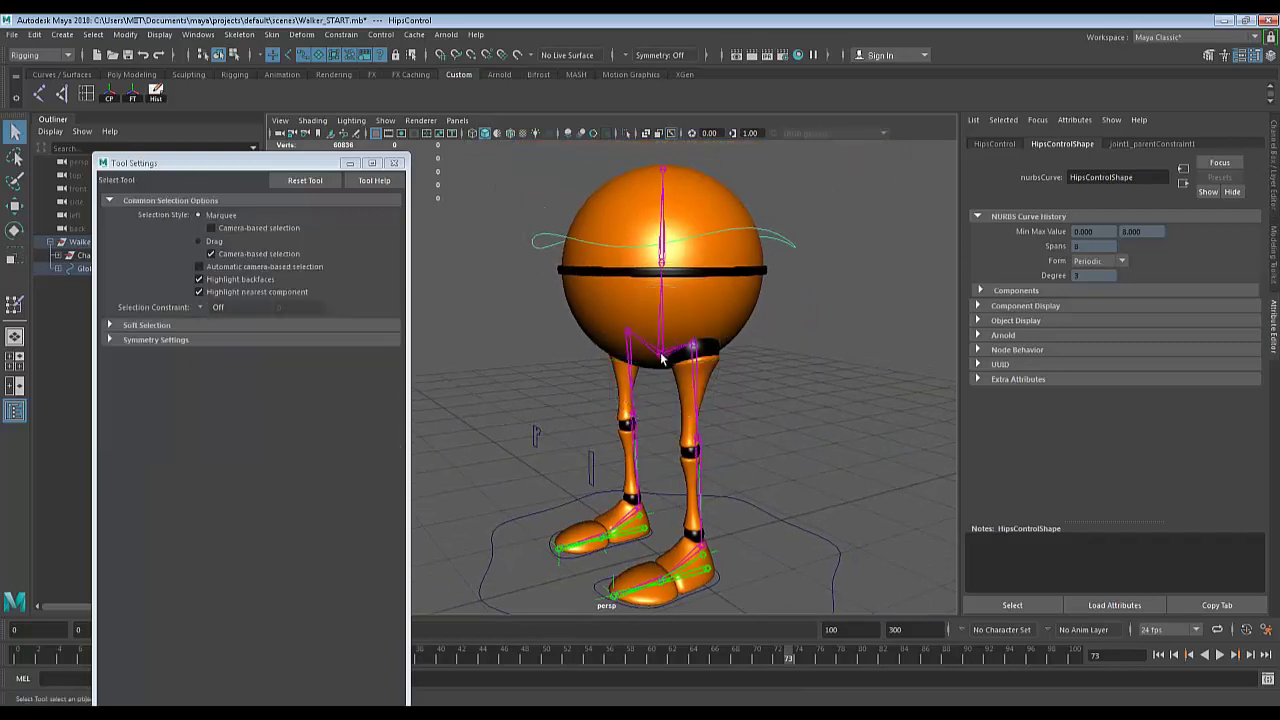
pyautogui.click(660, 358)
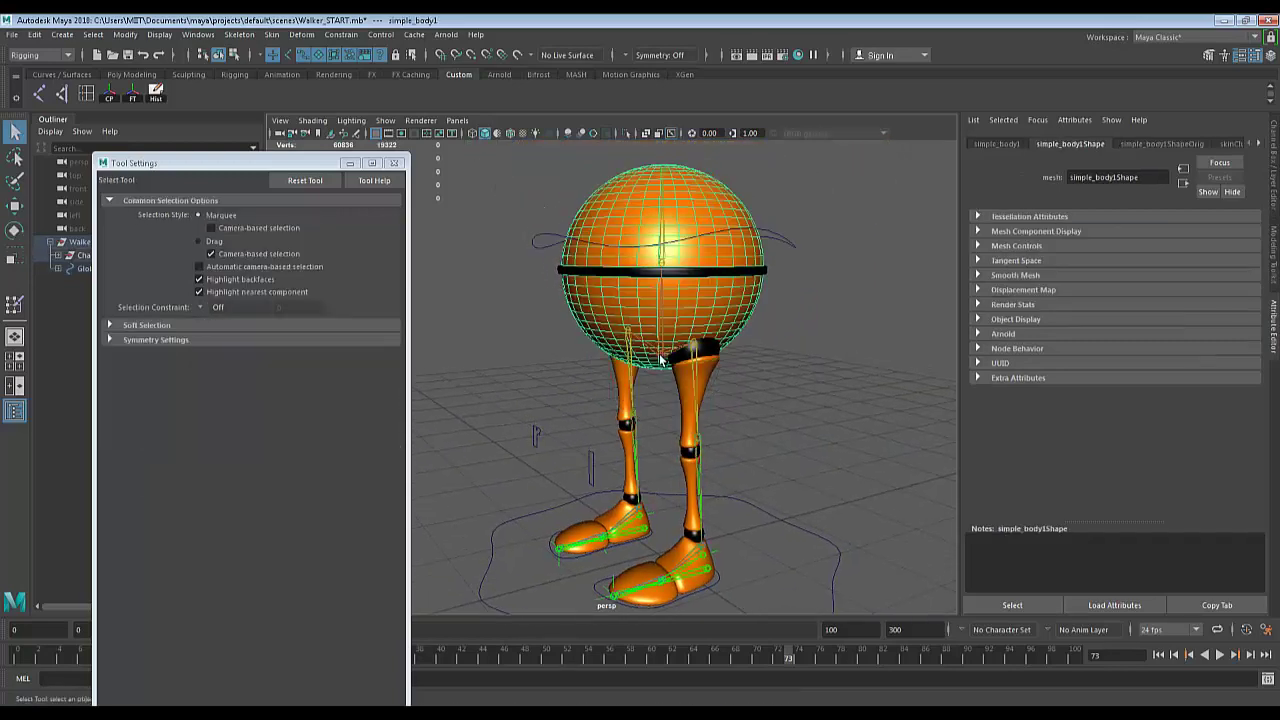
pyautogui.click(768, 246)
pyautogui.keyDown('alt'); pyautogui.moveTo(768, 246); pyautogui.dragTo(686, 298); pyautogui.keyUp('alt')
pyautogui.press('w')
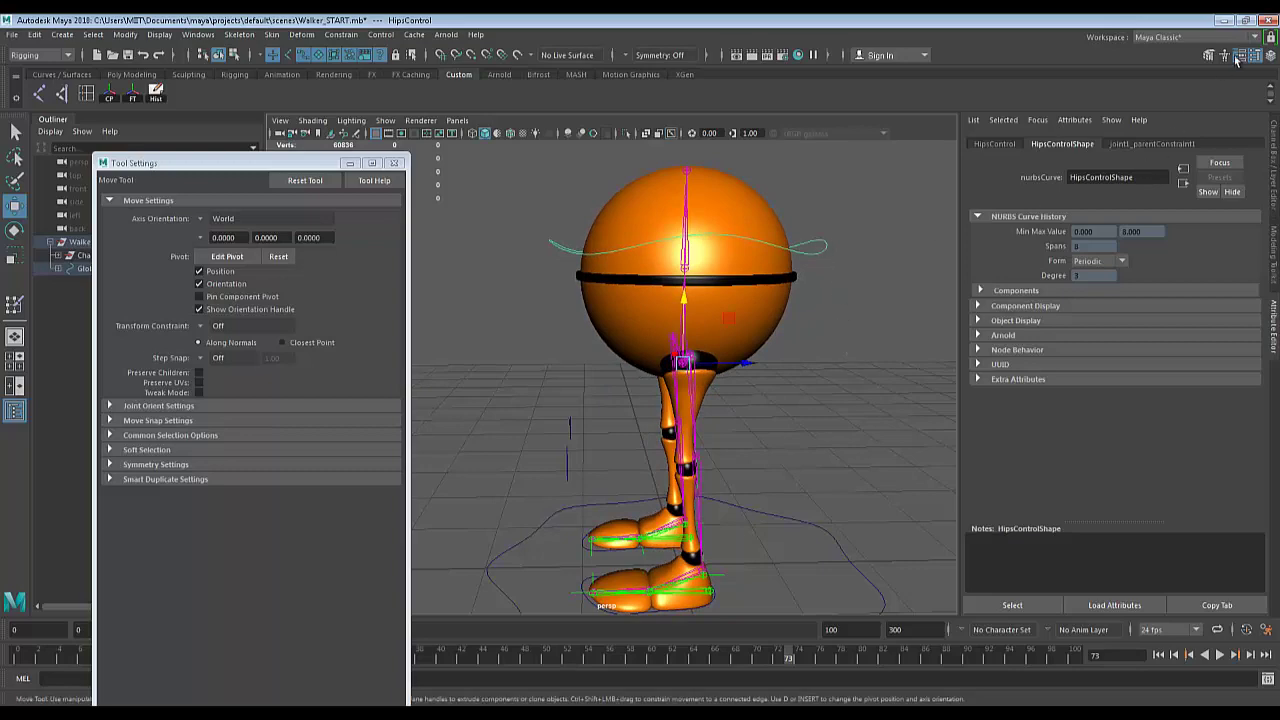
pyautogui.keyDown('alt'); pyautogui.moveTo(815, 262); pyautogui.dragTo(783, 318); pyautogui.keyUp('alt')
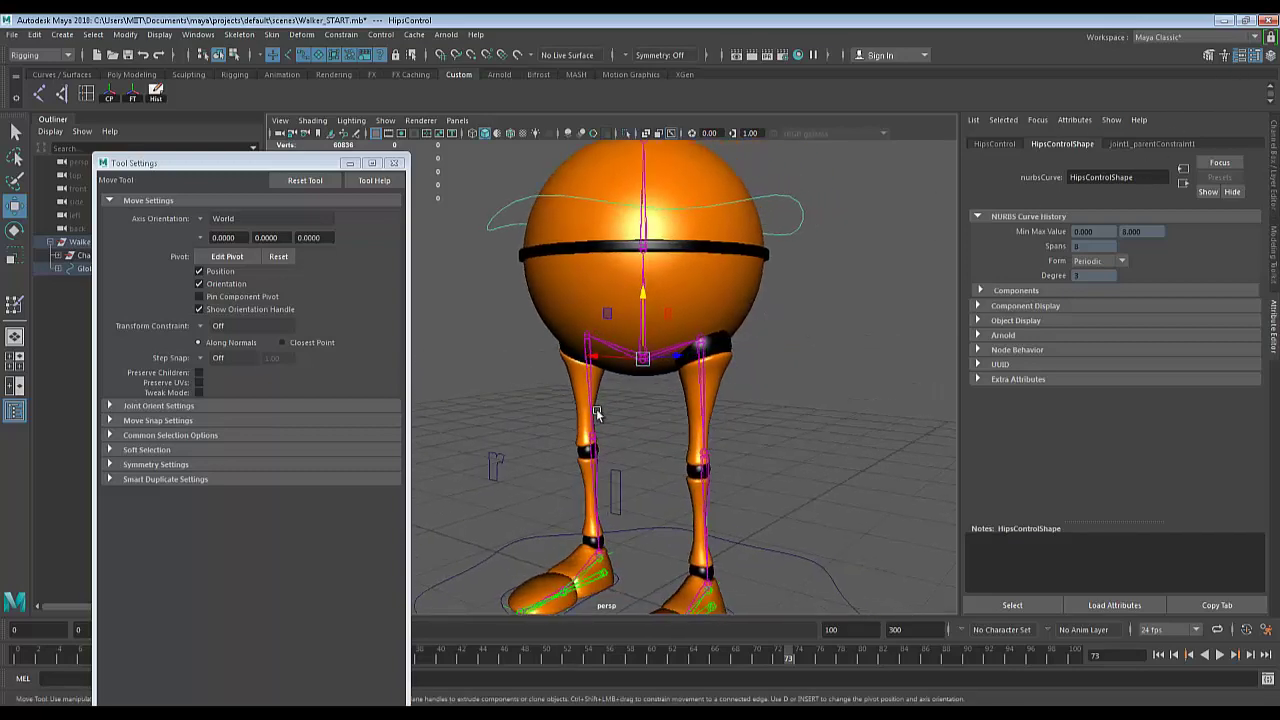
pyautogui.keyDown('alt'); pyautogui.moveTo(769, 193); pyautogui.dragTo(795, 447); pyautogui.keyUp('alt')
pyautogui.keyDown('alt'); pyautogui.moveTo(784, 341); pyautogui.dragTo(658, 392); pyautogui.keyUp('alt')
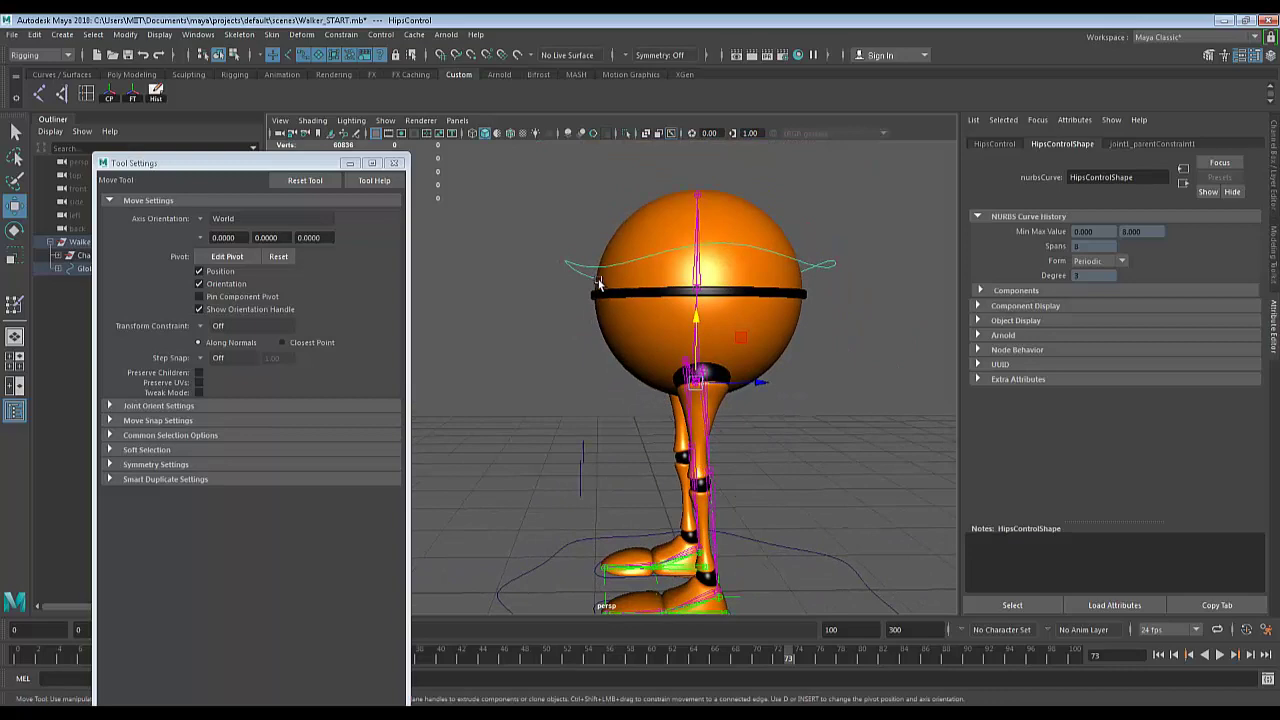
pyautogui.moveTo(697, 318); pyautogui.dragTo(698, 344)
pyautogui.keyDown('alt'); pyautogui.moveTo(698, 344); pyautogui.dragTo(706, 480, button='right'); pyautogui.keyUp('alt')
pyautogui.keyDown('alt'); pyautogui.moveTo(706, 480); pyautogui.dragTo(706, 354, button='middle'); pyautogui.keyUp('alt')
# Compare the left upper leg mesh with its joints and check the name of the joint at the left hip.
pyautogui.click(747, 301)
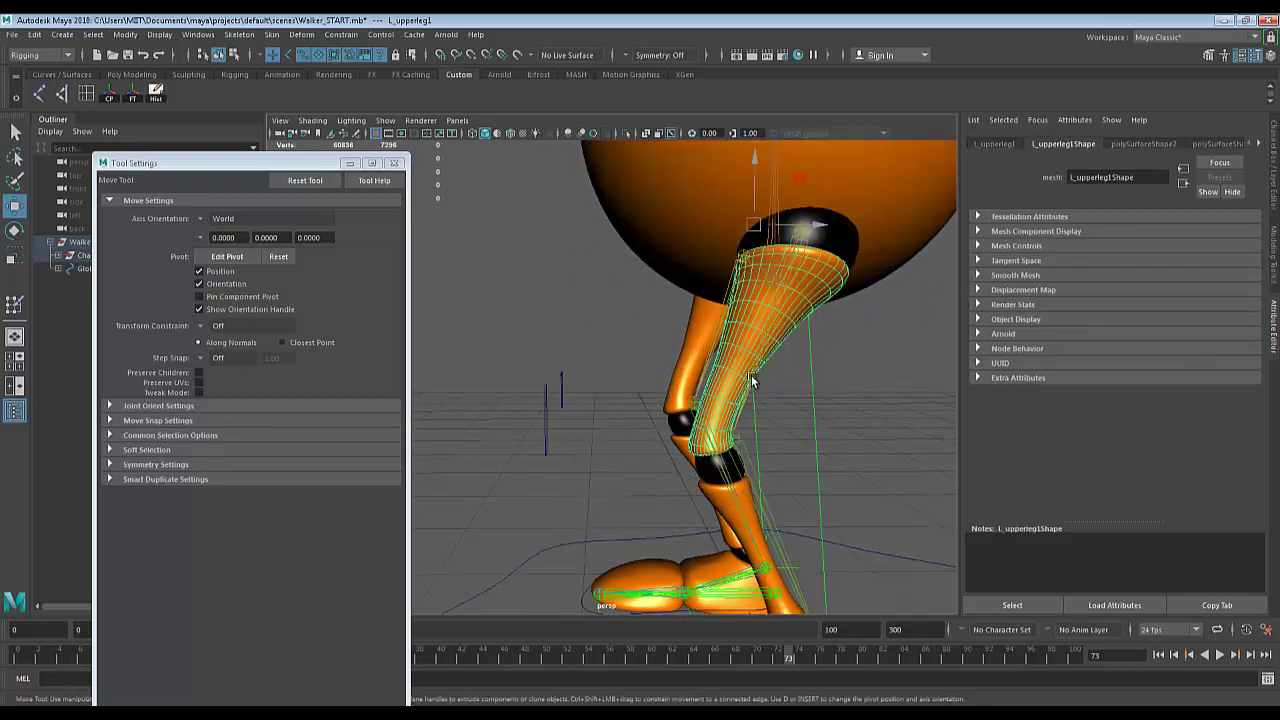
pyautogui.keyDown('alt'); pyautogui.moveTo(751, 375); pyautogui.dragTo(758, 261); pyautogui.keyUp('alt')
pyautogui.keyDown('alt'); pyautogui.moveTo(803, 347); pyautogui.dragTo(764, 270); pyautogui.keyUp('alt')
pyautogui.press('q')
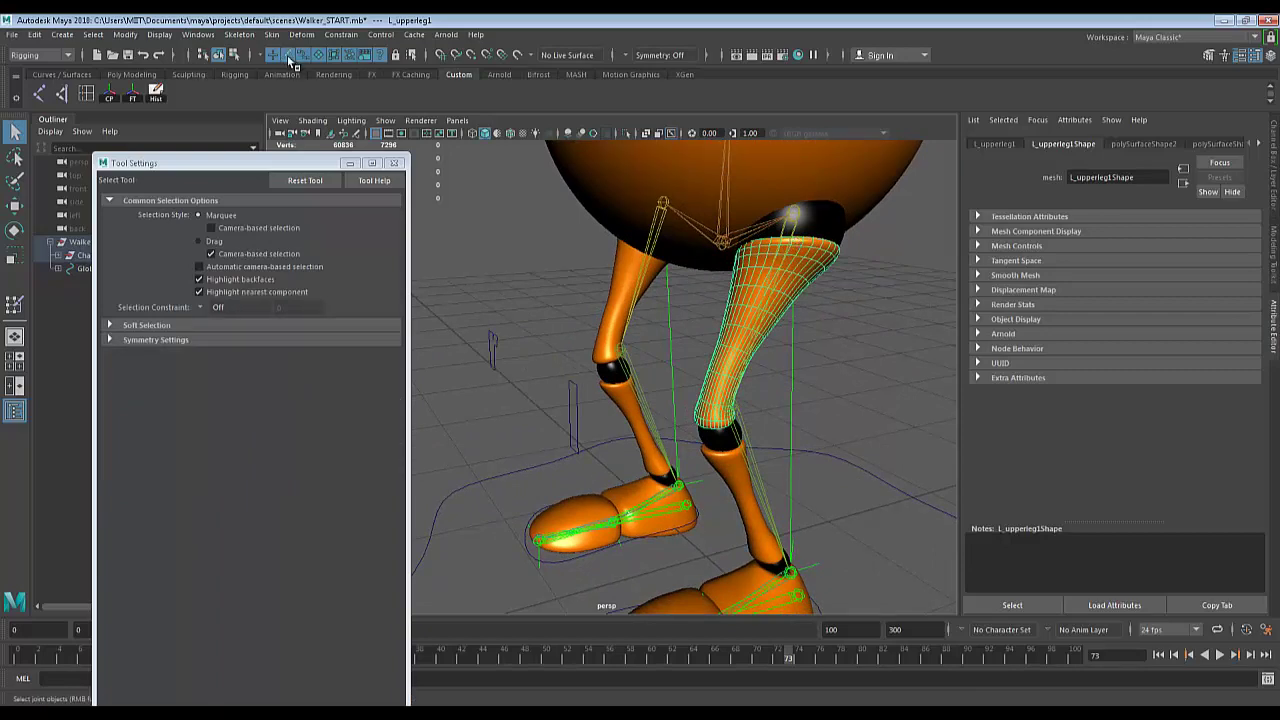
pyautogui.click(791, 215)
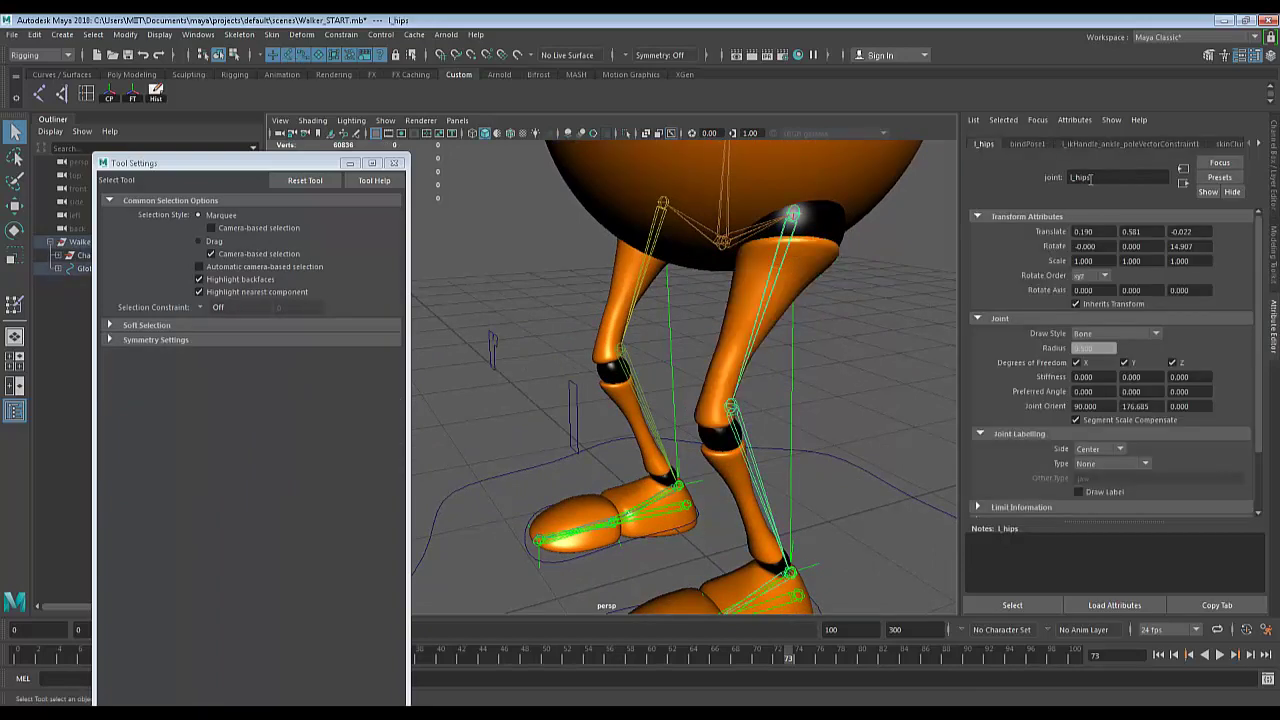
pyautogui.keyDown('alt'); pyautogui.moveTo(818, 268); pyautogui.dragTo(735, 285); pyautogui.keyUp('alt')
# Paint skin weights on the left upper leg mesh with the l_hips influence, using Replace at value 1, covering it all around.
pyautogui.click(775, 282)
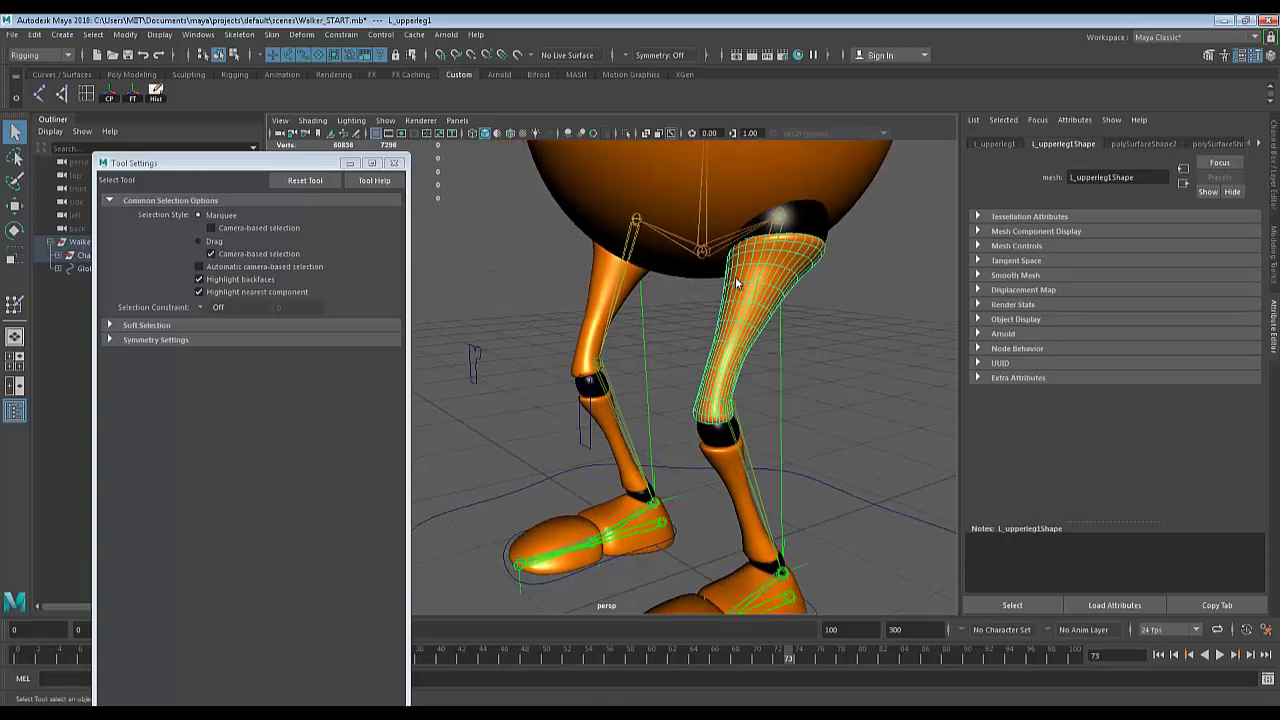
pyautogui.moveTo(736, 284); pyautogui.dragTo(704, 263, button='right')
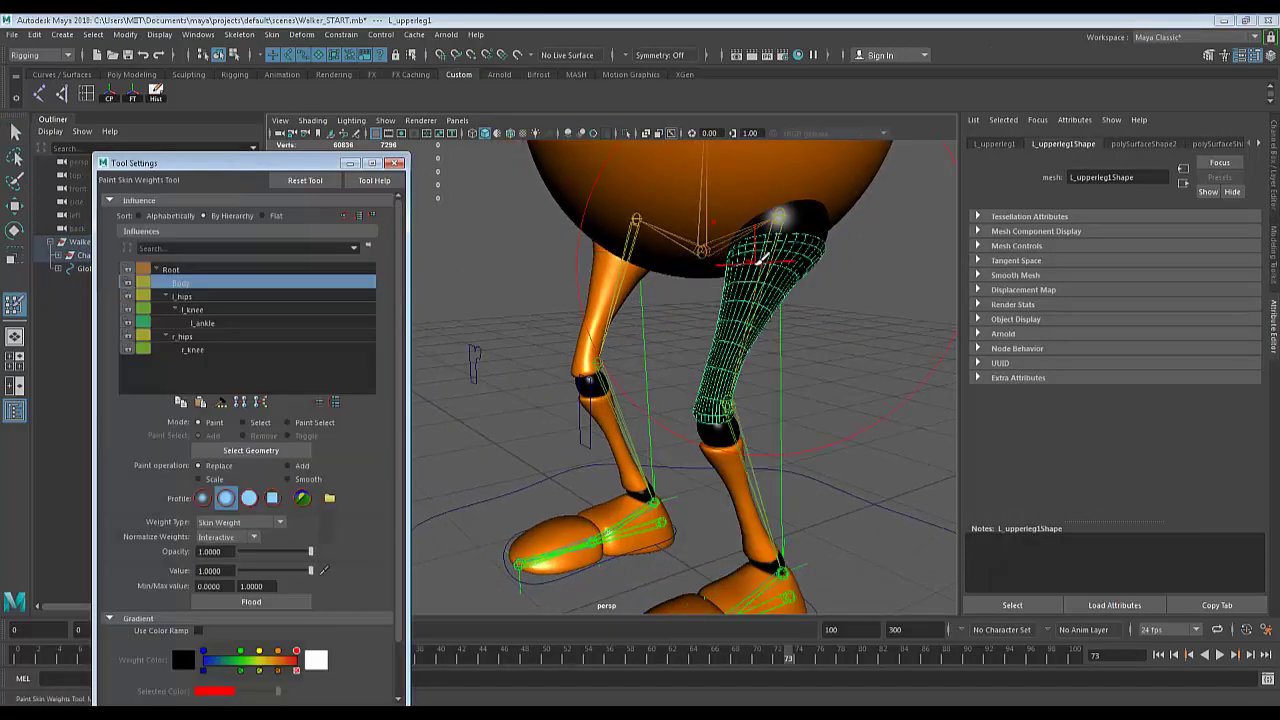
pyautogui.click(183, 297)
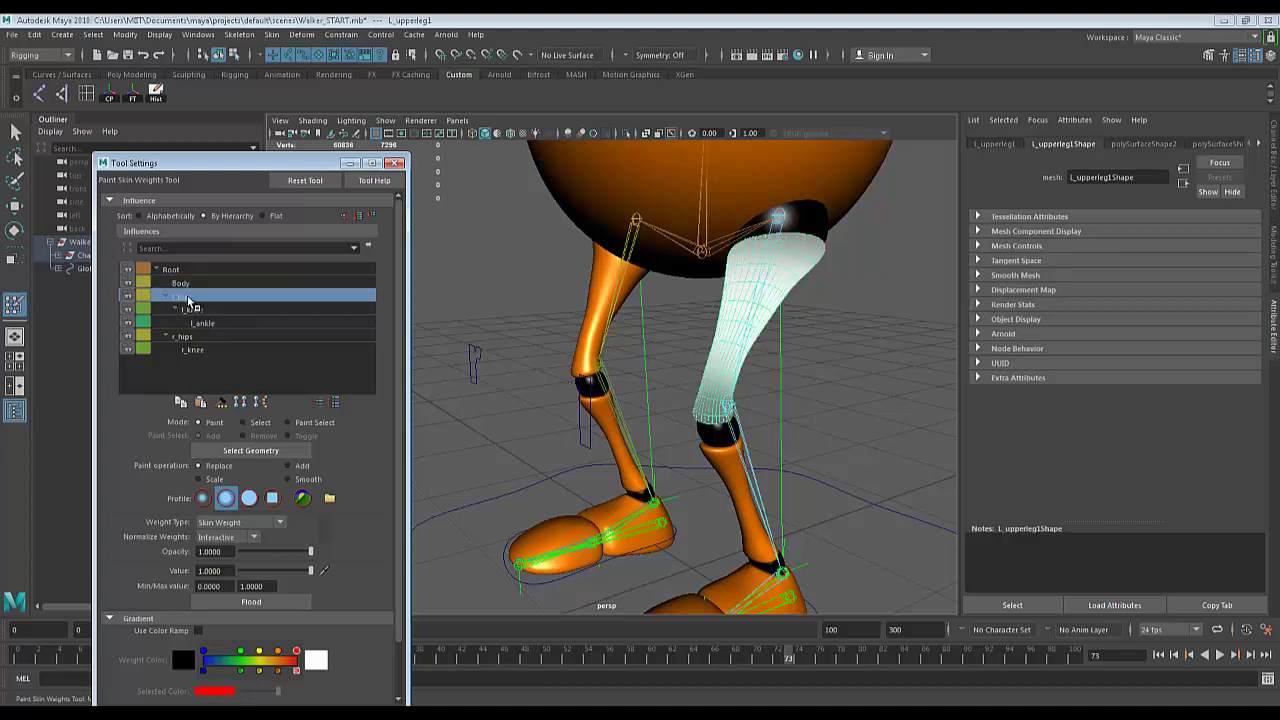
pyautogui.moveTo(738, 338)
pyautogui.mouseDown()
pyautogui.moveTo(724, 317)
pyautogui.moveTo(724, 403)
pyautogui.moveTo(785, 385)
pyautogui.moveTo(686, 383)
pyautogui.moveTo(718, 378)
pyautogui.moveTo(776, 288)
pyautogui.mouseUp()
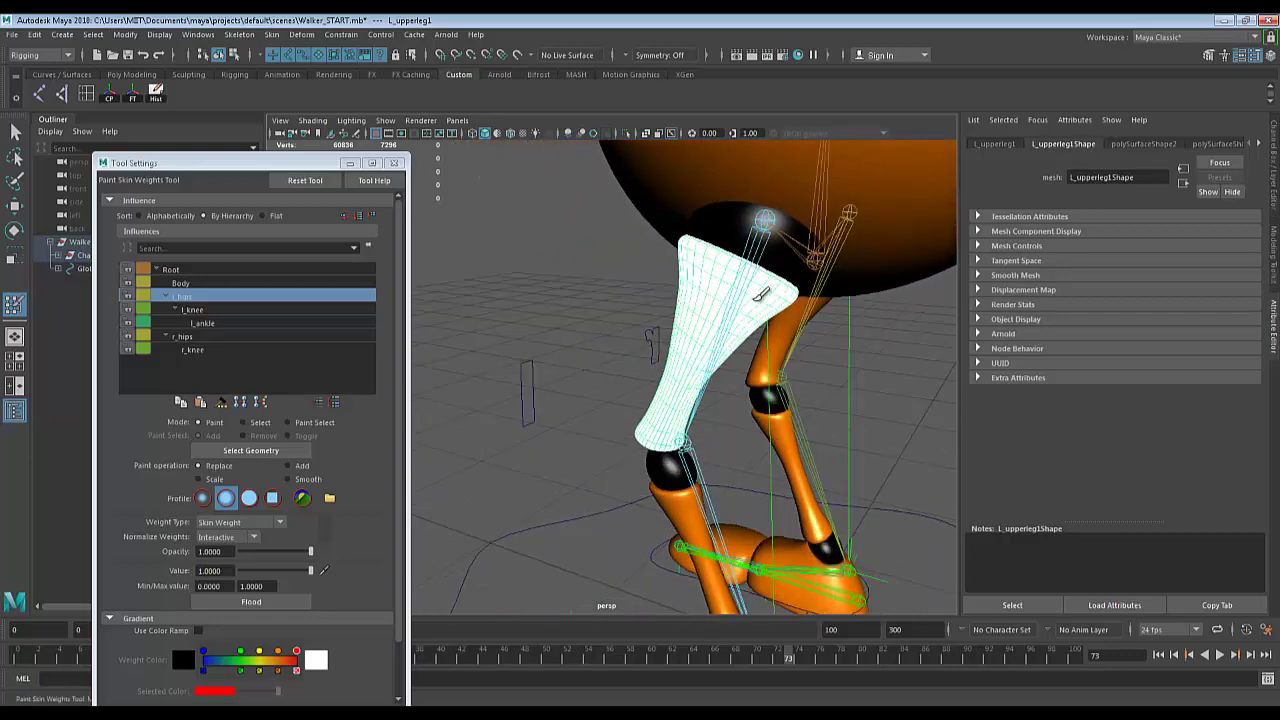
pyautogui.keyDown('alt'); pyautogui.moveTo(792, 346); pyautogui.dragTo(654, 311); pyautogui.keyUp('alt')
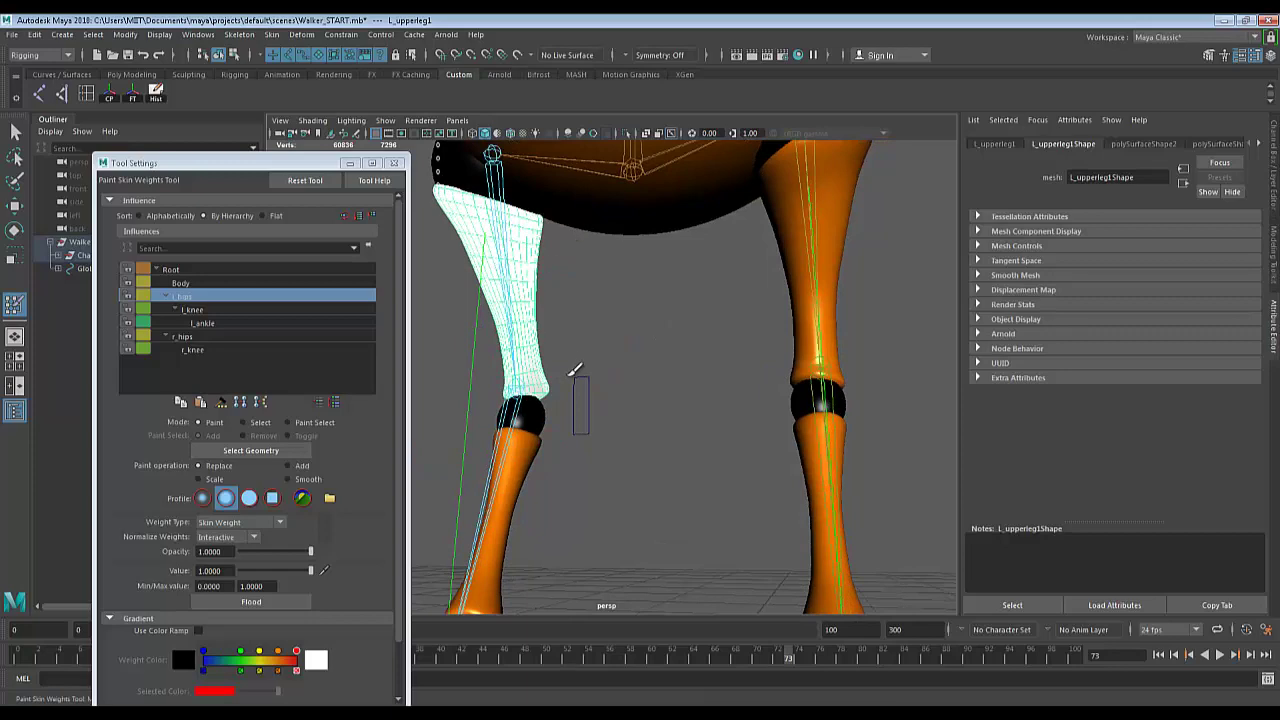
pyautogui.moveTo(580, 366)
pyautogui.keyDown('alt'); pyautogui.mouseDown()
pyautogui.moveTo(651, 357)
pyautogui.moveTo(494, 360)
pyautogui.moveTo(714, 334)
pyautogui.moveTo(580, 306)
pyautogui.mouseUp(); pyautogui.keyUp('alt')
pyautogui.scroll(2, 745, 432)
pyautogui.scroll(1, 745, 432)
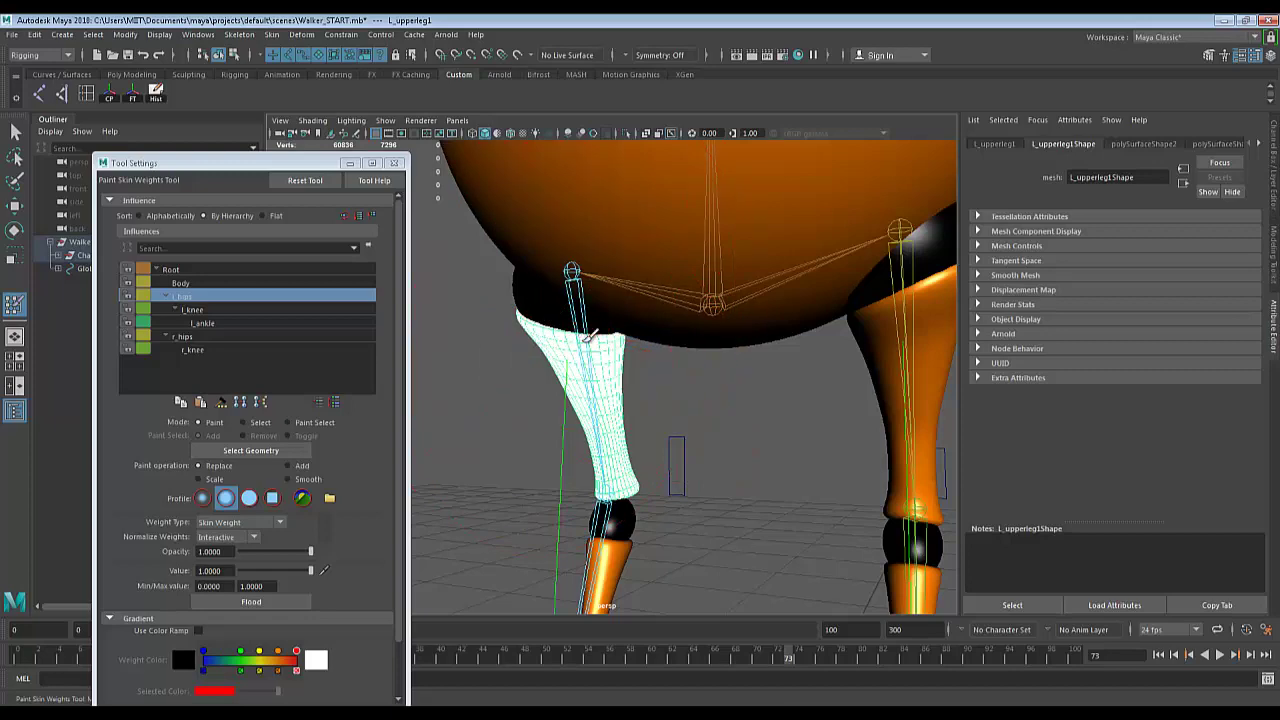
pyautogui.moveTo(568, 343)
pyautogui.keyDown('alt'); pyautogui.mouseDown()
pyautogui.moveTo(705, 365)
pyautogui.moveTo(745, 395)
pyautogui.mouseUp(); pyautogui.keyUp('alt')
pyautogui.scroll(-2, 738, 392)
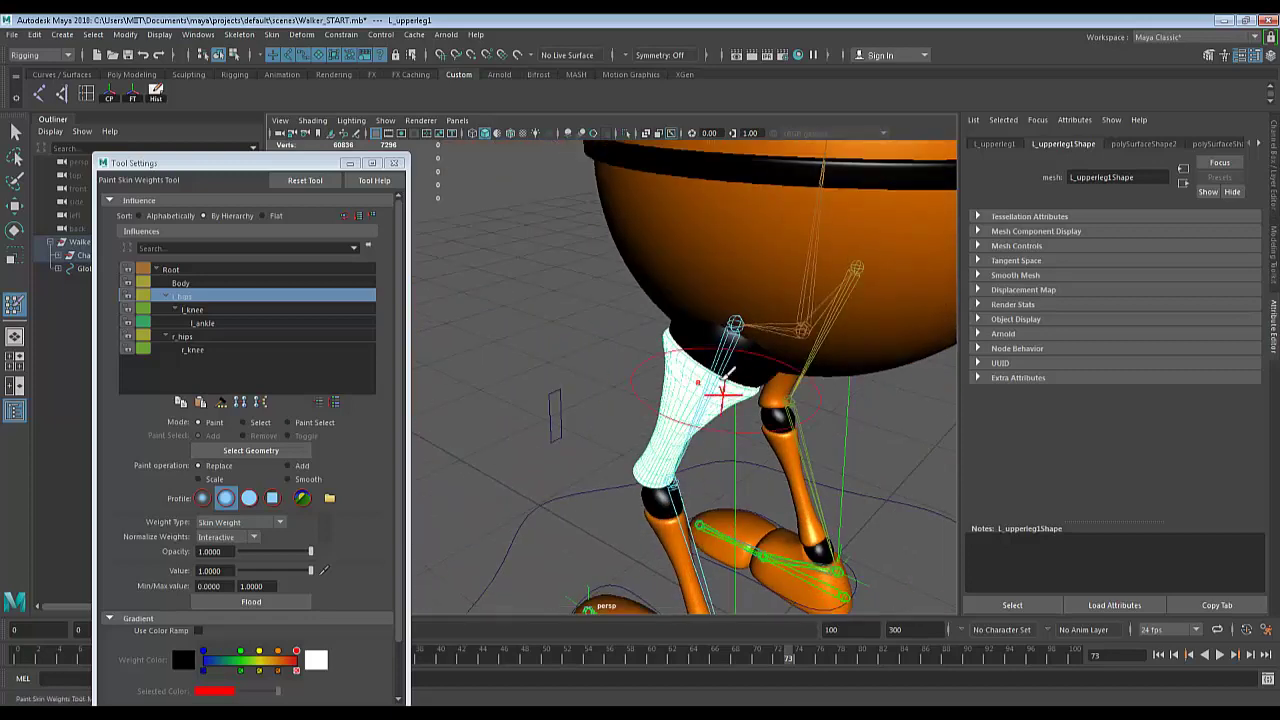
pyautogui.moveTo(670, 355)
pyautogui.keyDown('alt'); pyautogui.mouseDown()
pyautogui.moveTo(803, 343)
pyautogui.moveTo(740, 400)
pyautogui.moveTo(614, 377)
pyautogui.mouseUp(); pyautogui.keyUp('alt')
pyautogui.press('q')
# Raise the Foot Roll of the left foot control to about 9.7 to test how the left leg bends.
pyautogui.scroll(-3, 711, 418)
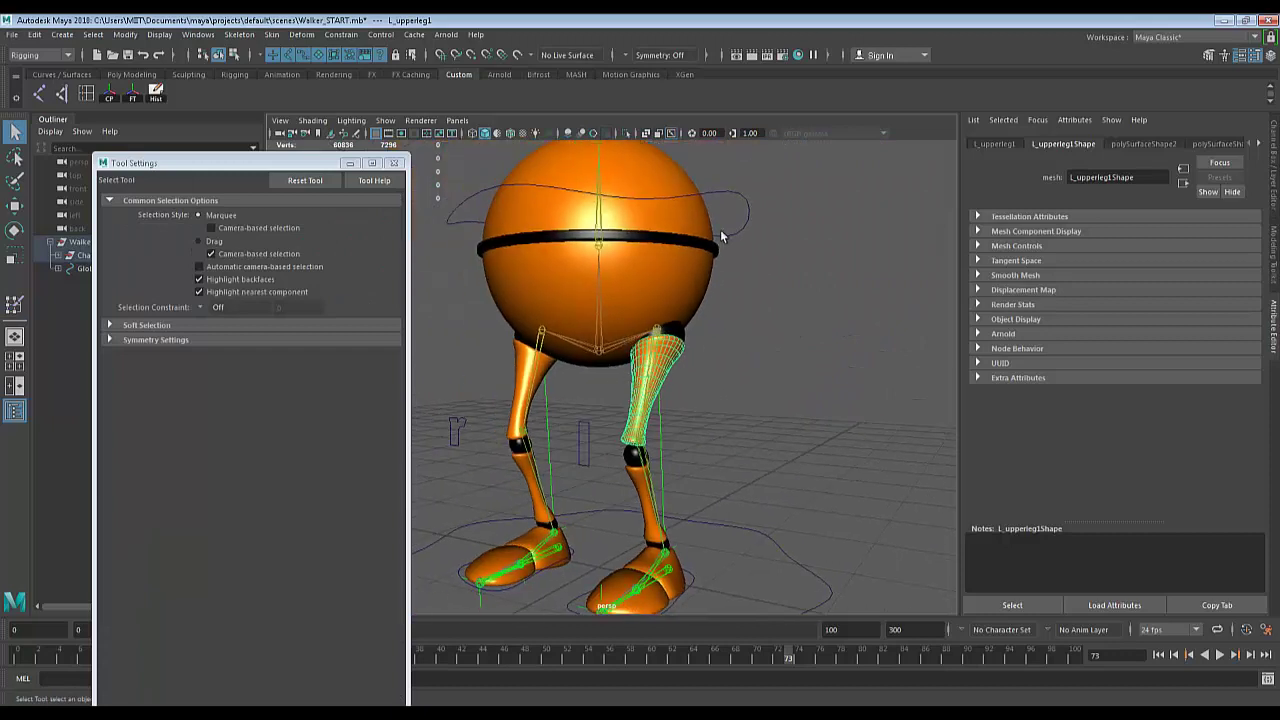
pyautogui.keyDown('alt'); pyautogui.moveTo(744, 455); pyautogui.dragTo(720, 443); pyautogui.keyUp('alt')
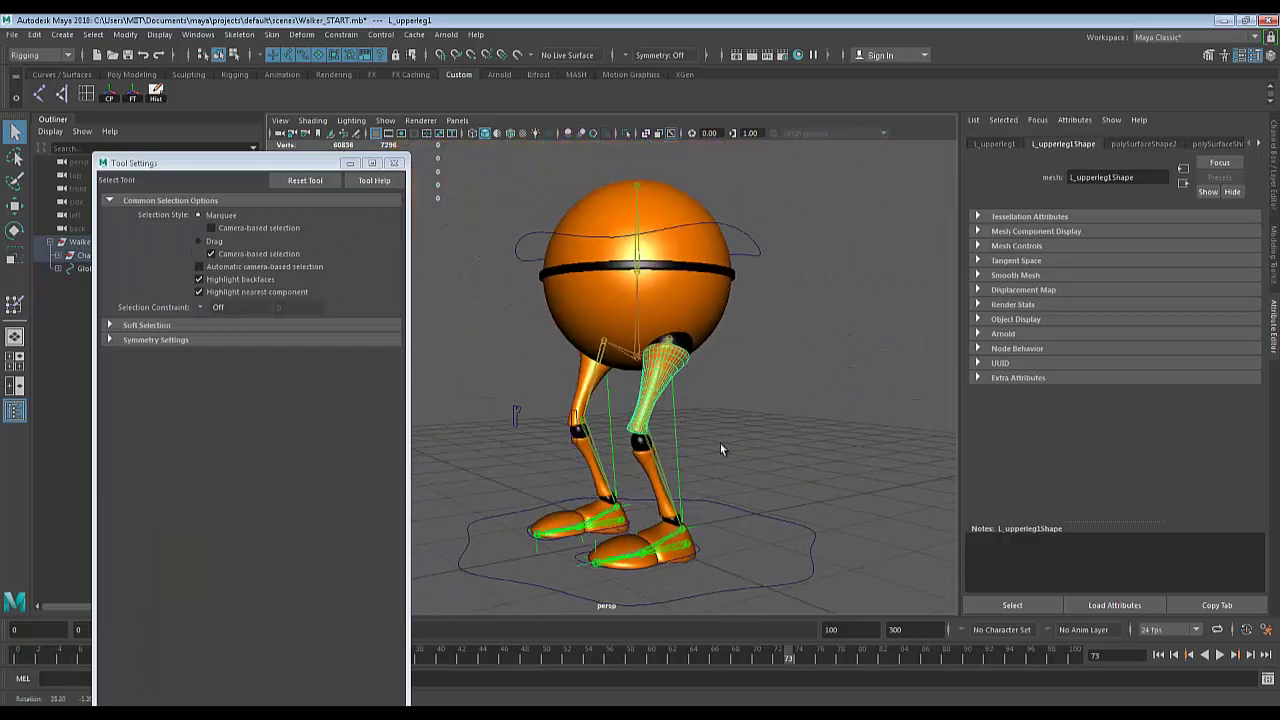
pyautogui.click(700, 548)
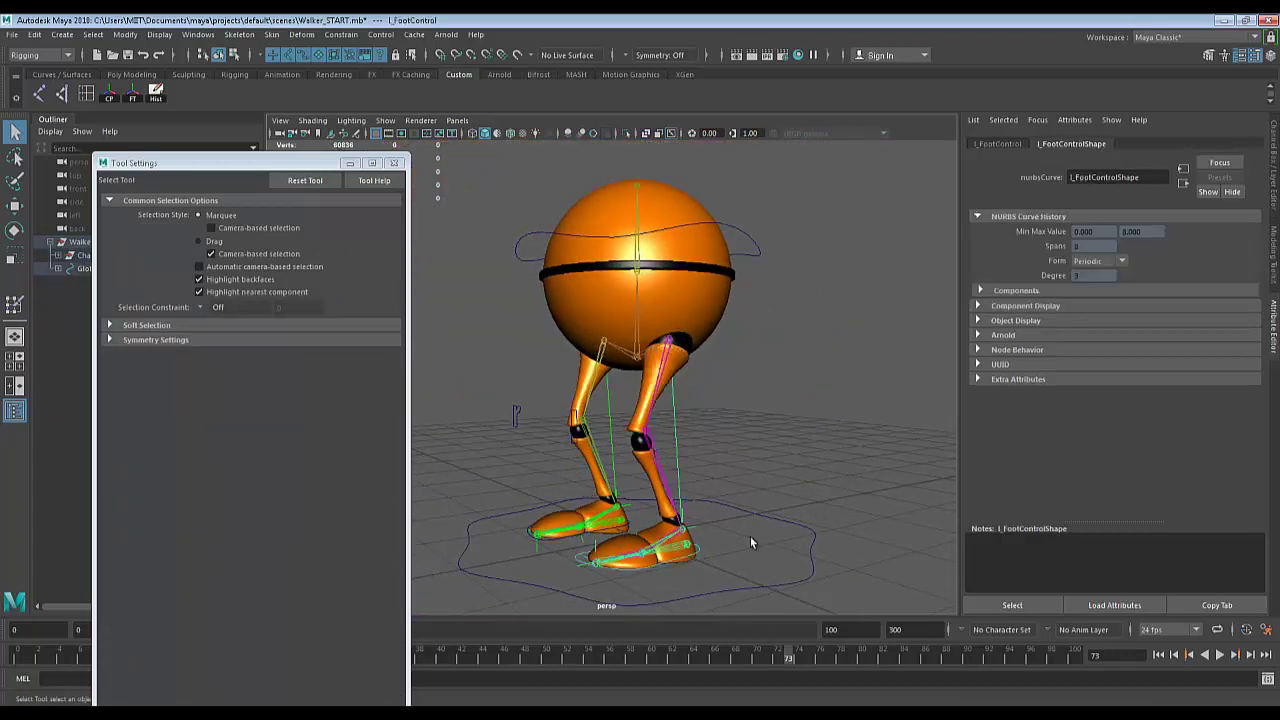
pyautogui.click(1270, 56)
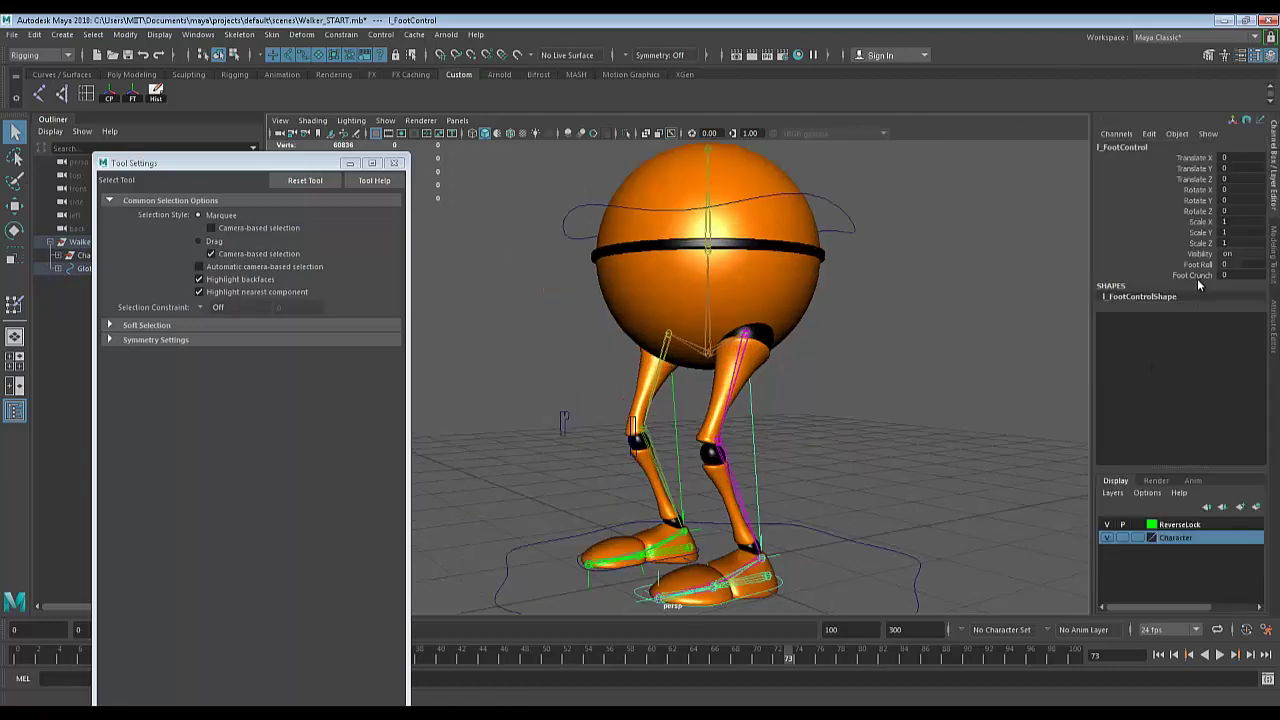
pyautogui.click(1199, 264)
pyautogui.moveTo(877, 334); pyautogui.dragTo(910, 342, button='middle')
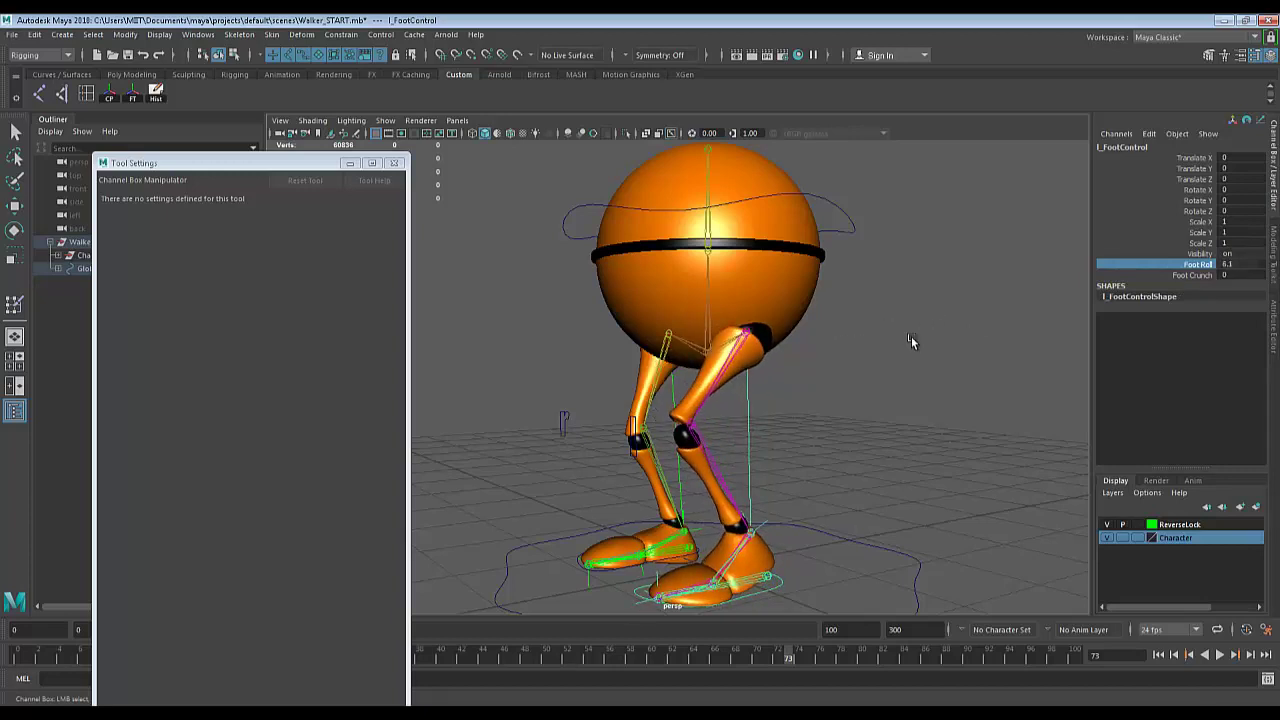
pyautogui.keyDown('alt'); pyautogui.moveTo(910, 341); pyautogui.dragTo(857, 362); pyautogui.keyUp('alt')
pyautogui.scroll(-1, 857, 362)
pyautogui.moveTo(916, 387)
pyautogui.mouseDown(button='middle')
pyautogui.moveTo(956, 383)
pyautogui.moveTo(851, 397)
pyautogui.moveTo(966, 391)
pyautogui.moveTo(824, 397)
pyautogui.moveTo(948, 387)
pyautogui.moveTo(859, 394)
pyautogui.moveTo(934, 377)
pyautogui.moveTo(903, 397)
pyautogui.mouseUp(button='middle')
pyautogui.scroll(3, 883, 431)
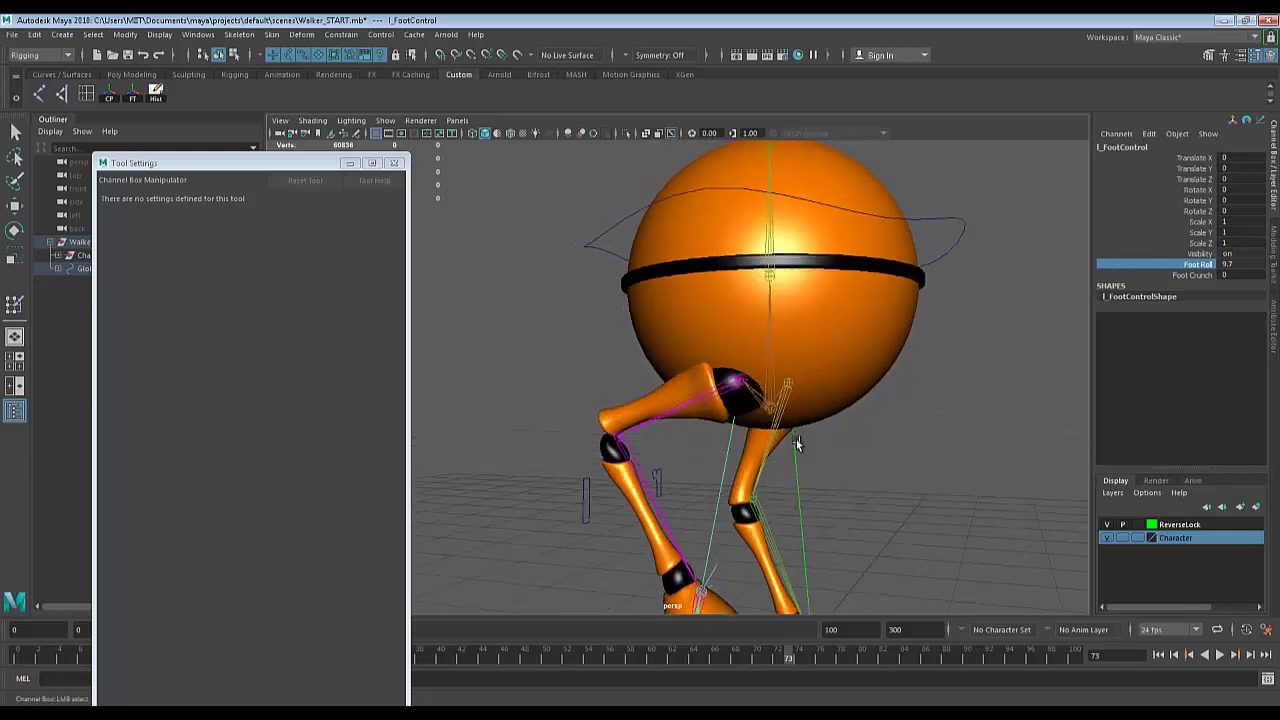
# Examine the left hip ball, the upper leg mesh and the bent knee, and check the name of the joint at the knee.
pyautogui.scroll(2, 790, 443)
pyautogui.click(788, 441)
pyautogui.press('q')
pyautogui.press('f')
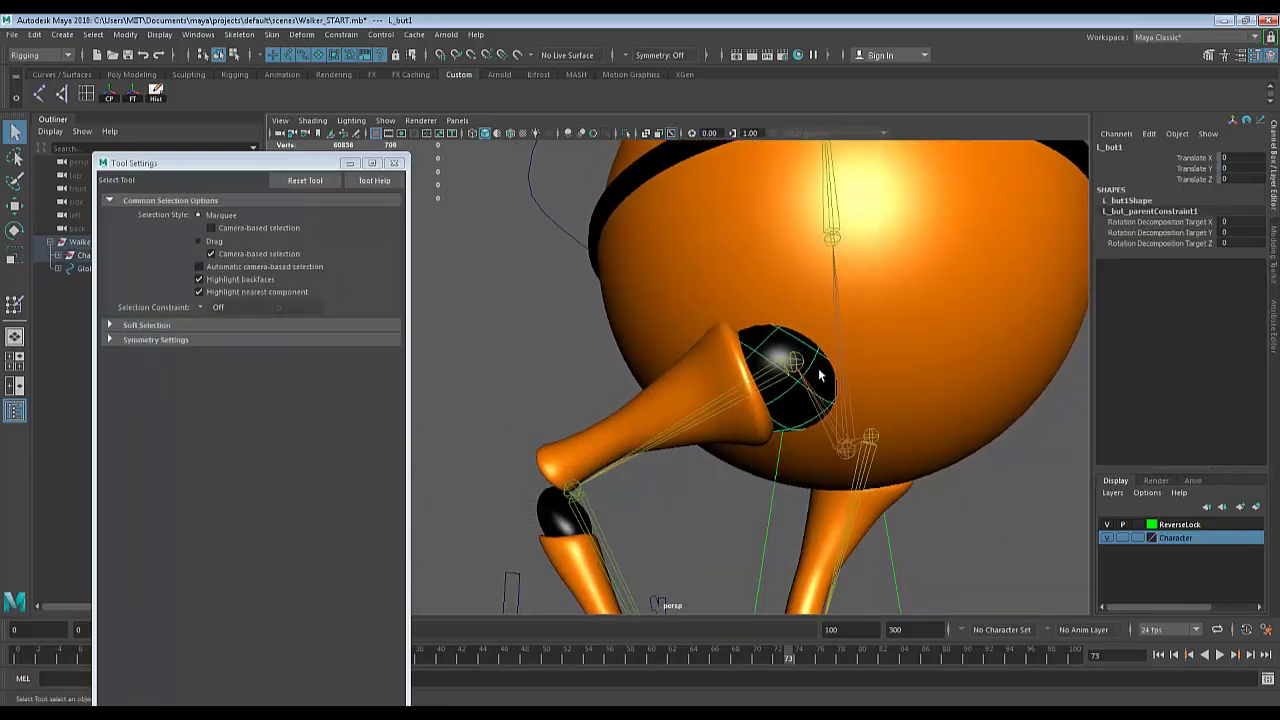
pyautogui.keyDown('alt'); pyautogui.moveTo(818, 375); pyautogui.dragTo(733, 450); pyautogui.keyUp('alt')
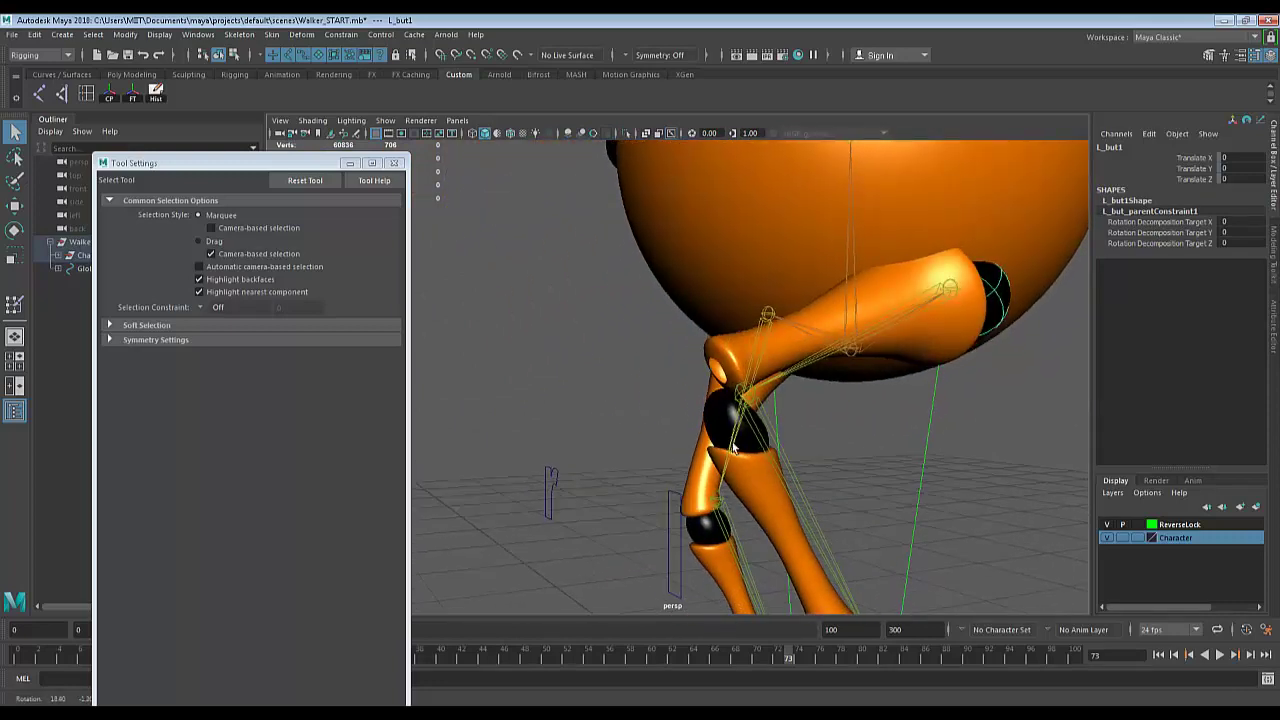
pyautogui.click(724, 353)
pyautogui.keyDown('alt'); pyautogui.moveTo(726, 356); pyautogui.dragTo(752, 357); pyautogui.keyUp('alt')
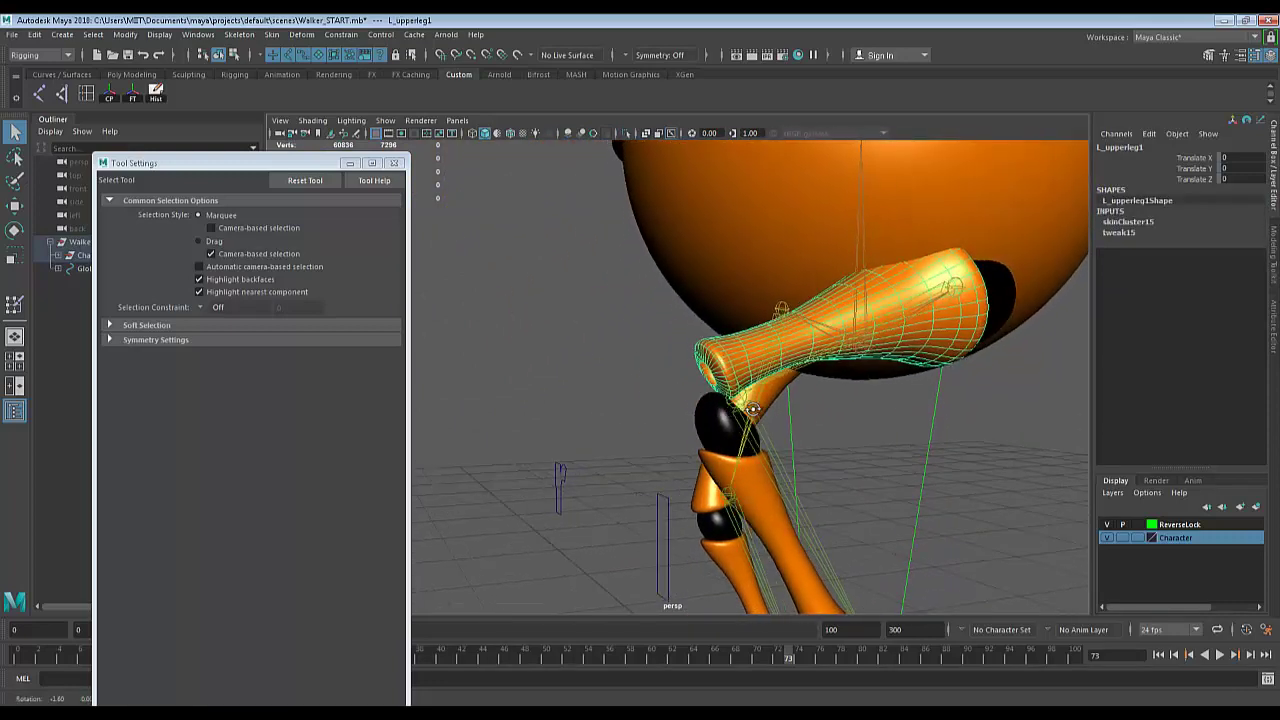
pyautogui.keyDown('alt'); pyautogui.moveTo(752, 409); pyautogui.dragTo(780, 400); pyautogui.keyUp('alt')
pyautogui.keyDown('alt'); pyautogui.moveTo(993, 359); pyautogui.dragTo(713, 365); pyautogui.keyUp('alt')
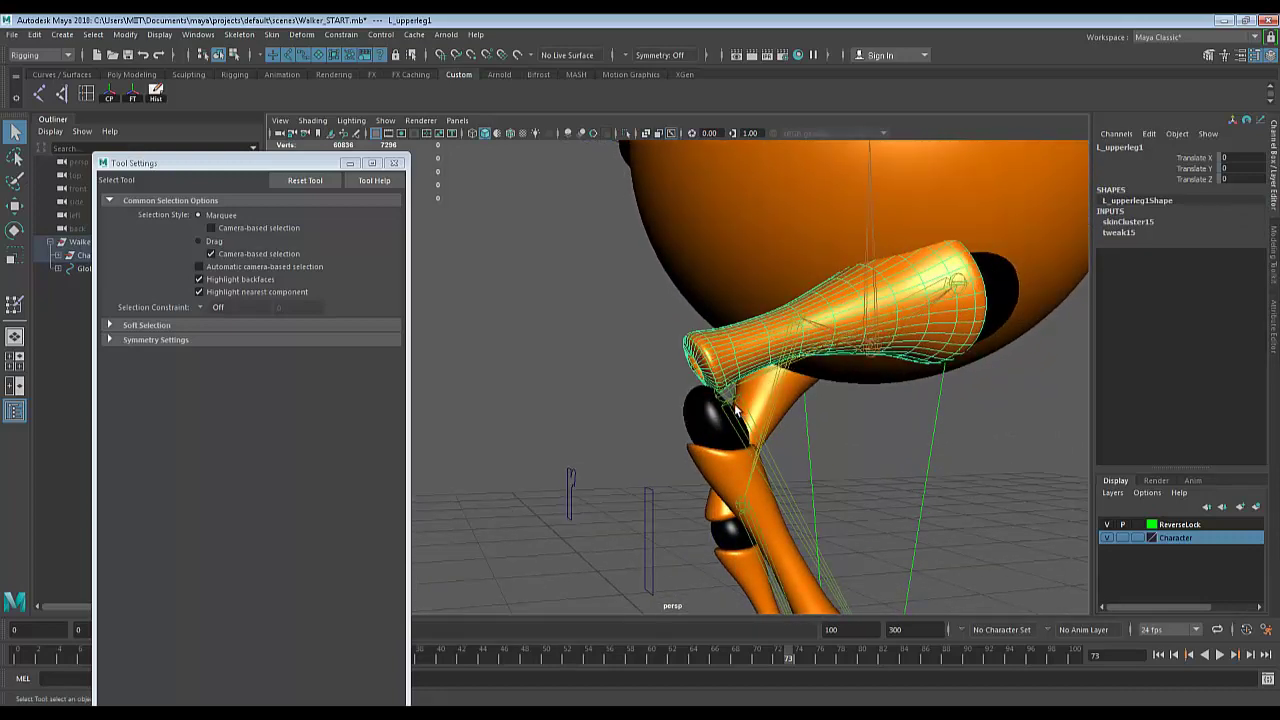
pyautogui.click(735, 406)
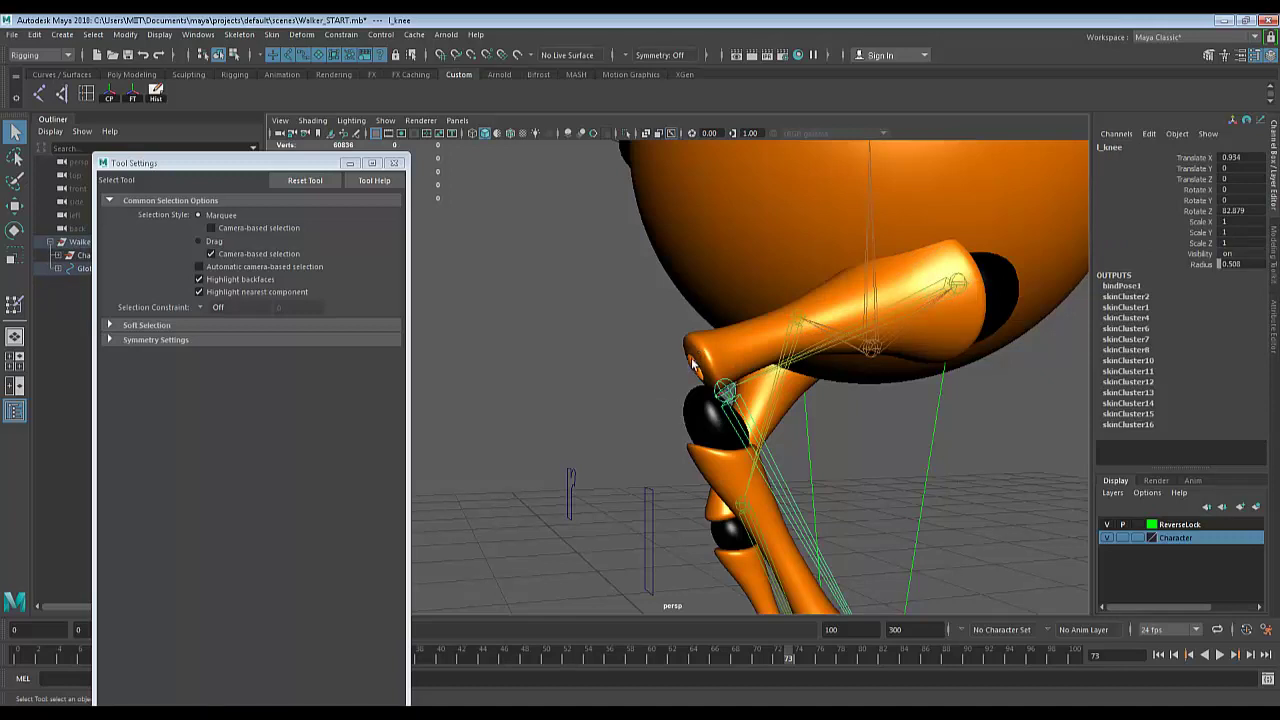
pyautogui.keyDown('alt'); pyautogui.moveTo(700, 367); pyautogui.dragTo(665, 350); pyautogui.keyUp('alt')
# Paint skin weights on the knee end of the left upper leg mesh with the l_knee influence, using Replace at value 1.
pyautogui.click(703, 345)
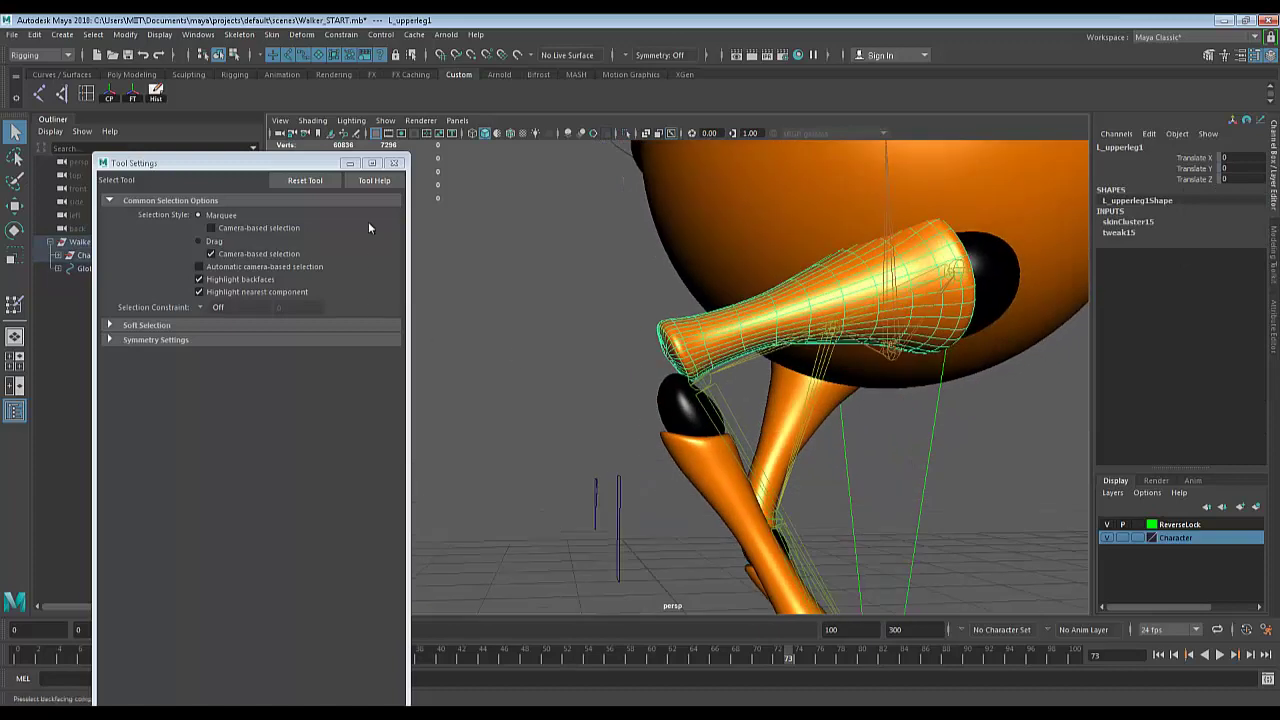
pyautogui.click(394, 163)
pyautogui.moveTo(722, 335); pyautogui.dragTo(650, 300, button='right')
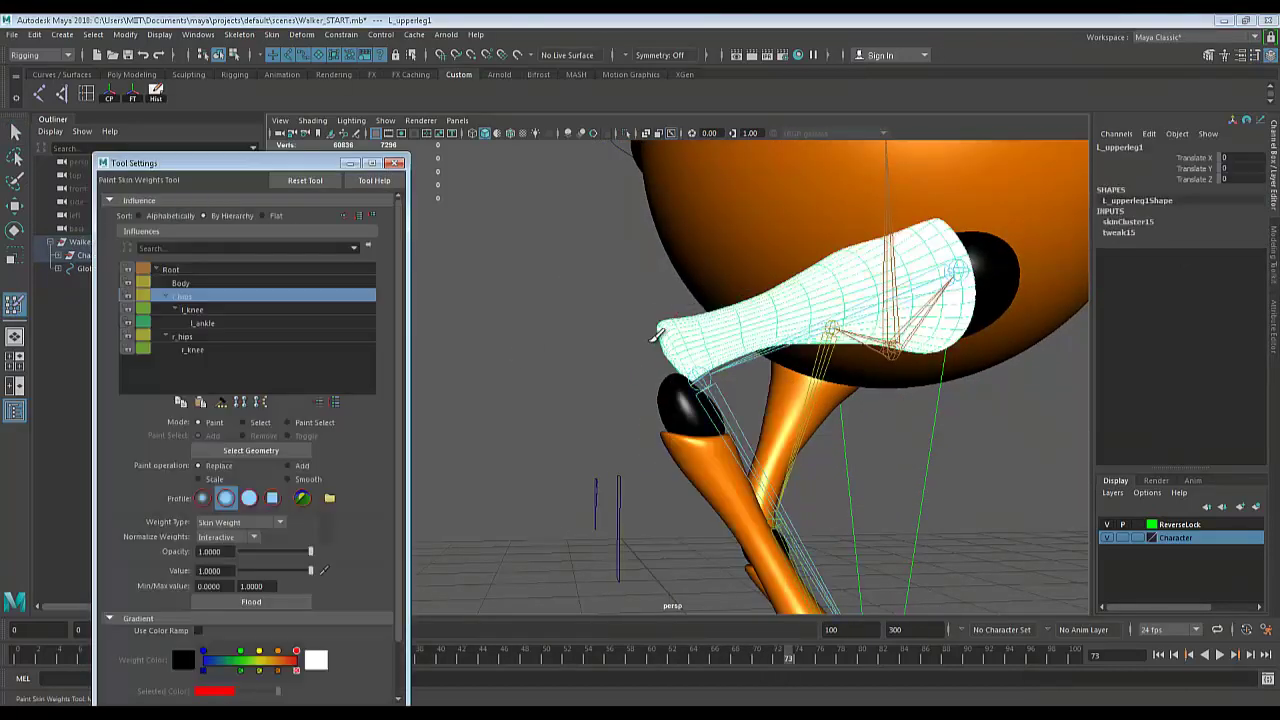
pyautogui.click(192, 310)
pyautogui.keyDown('alt'); pyautogui.moveTo(695, 408); pyautogui.dragTo(710, 352); pyautogui.keyUp('alt')
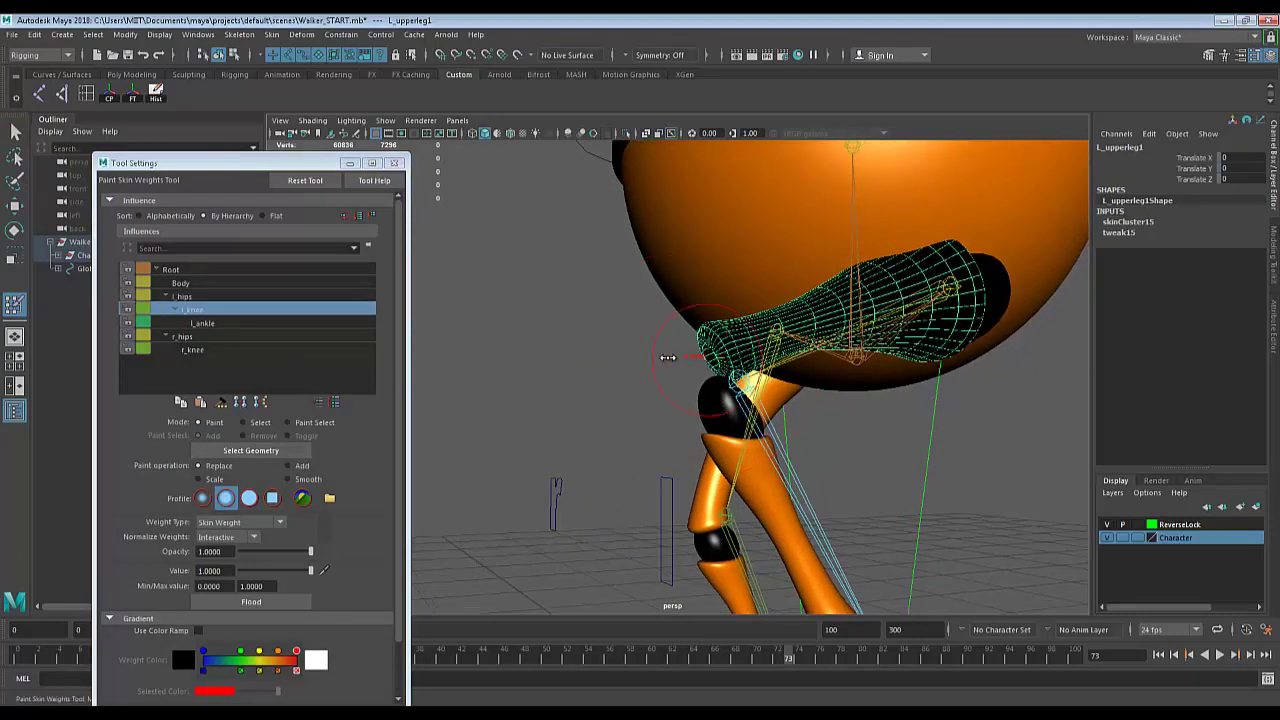
pyautogui.keyDown('alt'); pyautogui.moveTo(768, 388); pyautogui.dragTo(790, 441, button='right'); pyautogui.keyUp('alt')
pyautogui.moveTo(790, 441)
pyautogui.keyDown('alt'); pyautogui.mouseDown()
pyautogui.moveTo(725, 368)
pyautogui.moveTo(706, 376)
pyautogui.moveTo(750, 400)
pyautogui.moveTo(790, 380)
pyautogui.moveTo(810, 445)
pyautogui.mouseUp(); pyautogui.keyUp('alt')
pyautogui.moveTo(810, 445)
pyautogui.keyDown('alt'); pyautogui.mouseDown()
pyautogui.moveTo(791, 453)
pyautogui.moveTo(684, 409)
pyautogui.mouseUp(); pyautogui.keyUp('alt')
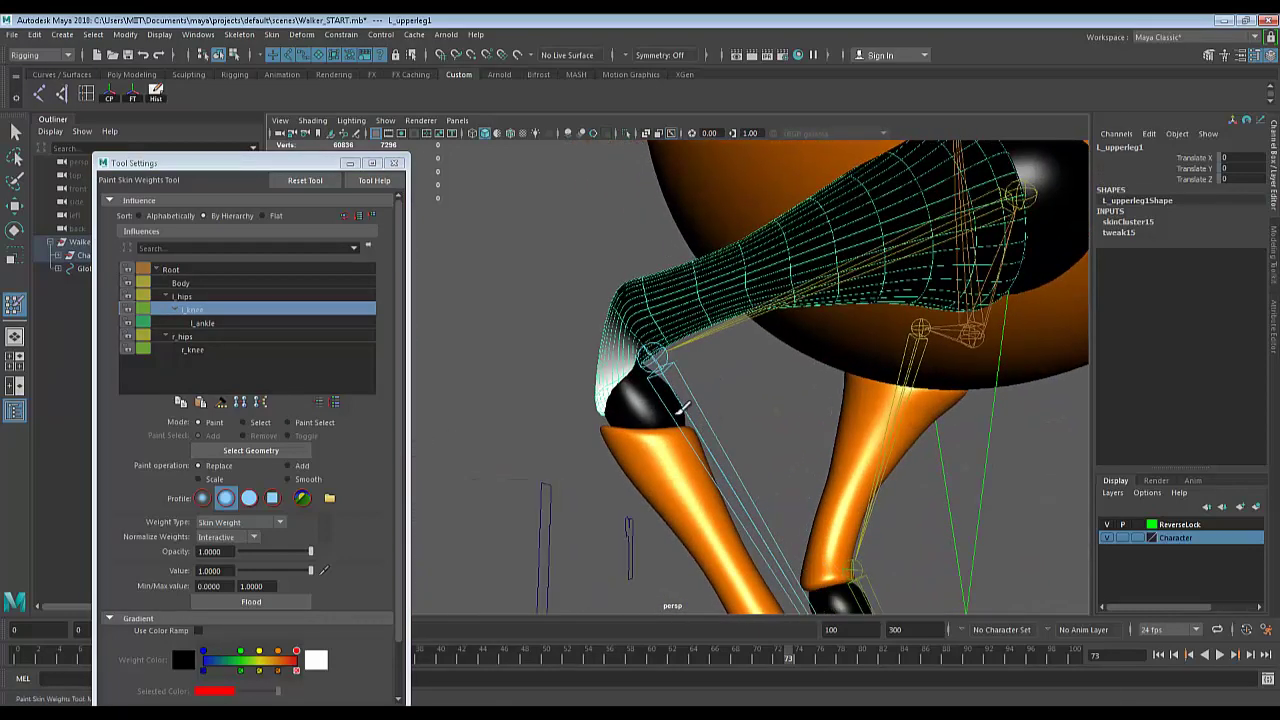
pyautogui.moveTo(624, 382); pyautogui.dragTo(634, 366)
pyautogui.keyDown('alt'); pyautogui.moveTo(729, 415); pyautogui.dragTo(771, 437); pyautogui.keyUp('alt')
pyautogui.moveTo(662, 364)
pyautogui.mouseDown()
pyautogui.moveTo(634, 352)
pyautogui.moveTo(720, 414)
pyautogui.moveTo(829, 429)
pyautogui.moveTo(800, 428)
pyautogui.moveTo(815, 441)
pyautogui.mouseUp()
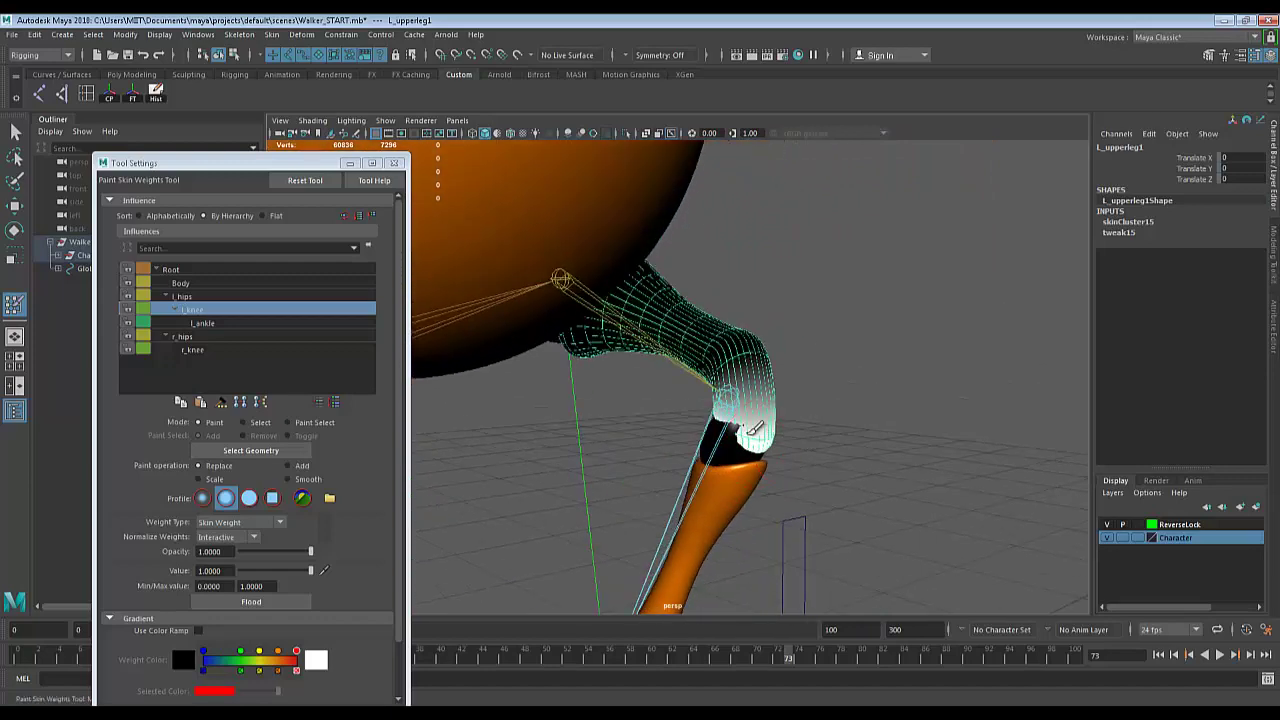
pyautogui.moveTo(737, 420)
pyautogui.keyDown('alt'); pyautogui.mouseDown()
pyautogui.moveTo(760, 410)
pyautogui.moveTo(745, 405)
pyautogui.mouseUp(); pyautogui.keyUp('alt')
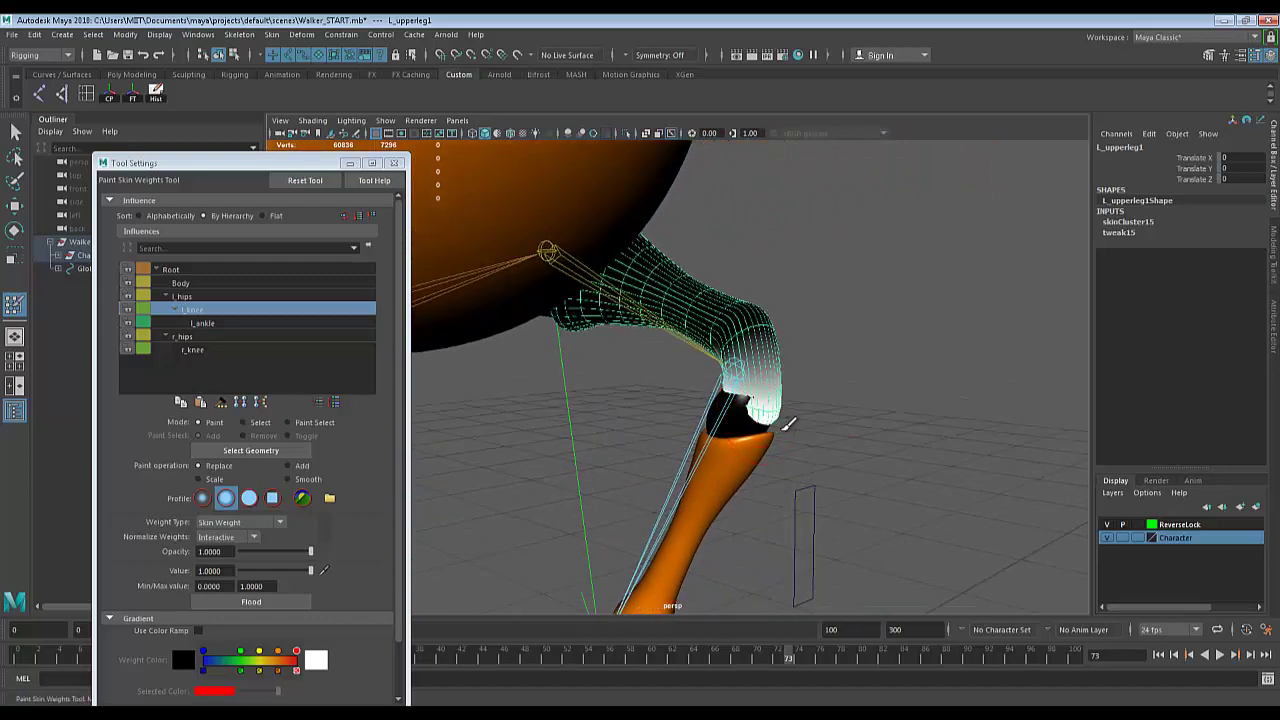
# Inspect in wireframe and shaded display, from several sides, how the left upper leg mesh meets the knee ball.
pyautogui.scroll(5, 760, 415)
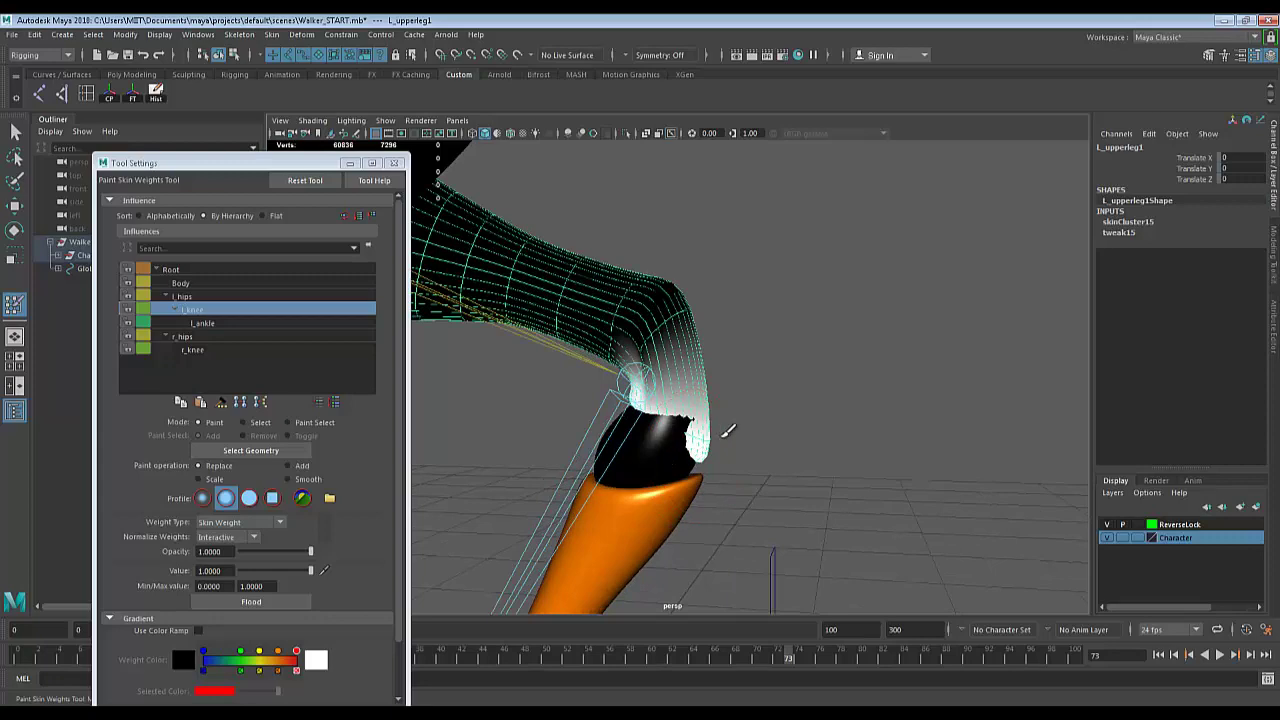
pyautogui.press('4')
pyautogui.keyDown('alt'); pyautogui.moveTo(748, 462); pyautogui.dragTo(654, 443); pyautogui.keyUp('alt')
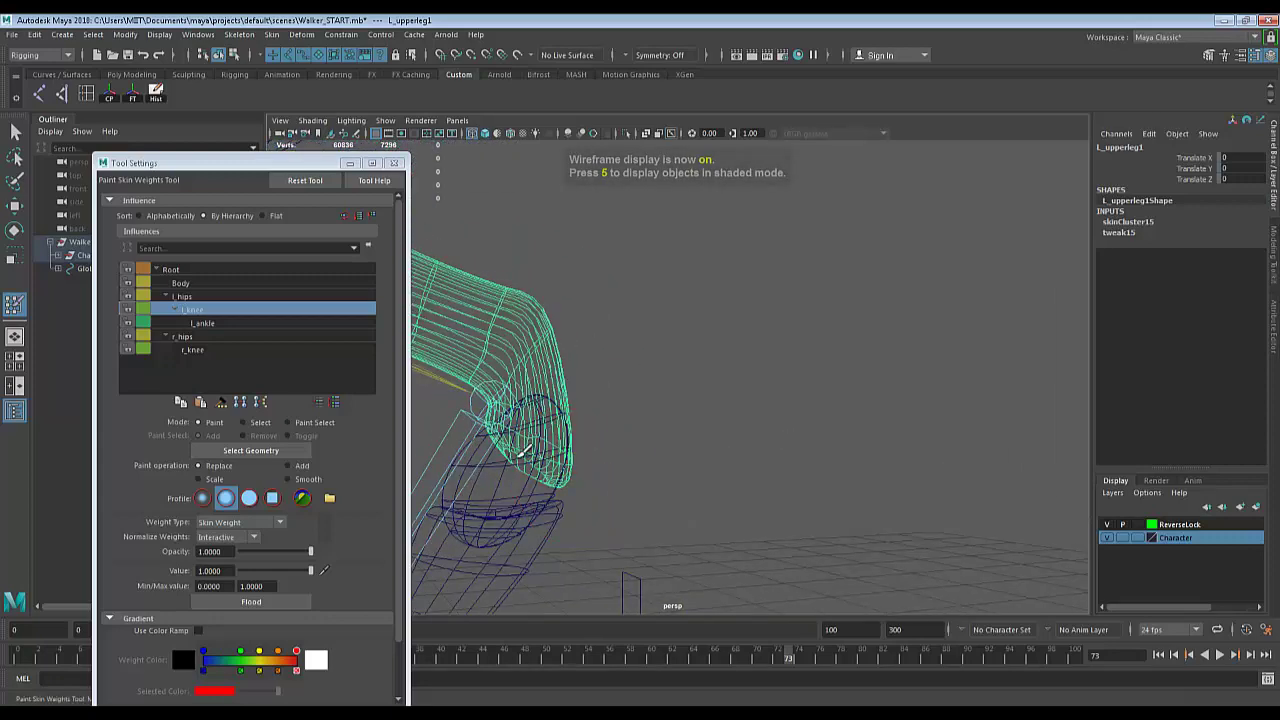
pyautogui.press('5')
pyautogui.moveTo(548, 456)
pyautogui.keyDown('alt'); pyautogui.mouseDown()
pyautogui.moveTo(677, 449)
pyautogui.moveTo(697, 466)
pyautogui.mouseUp(); pyautogui.keyUp('alt')
pyautogui.keyDown('alt'); pyautogui.moveTo(848, 439); pyautogui.dragTo(782, 434); pyautogui.keyUp('alt')
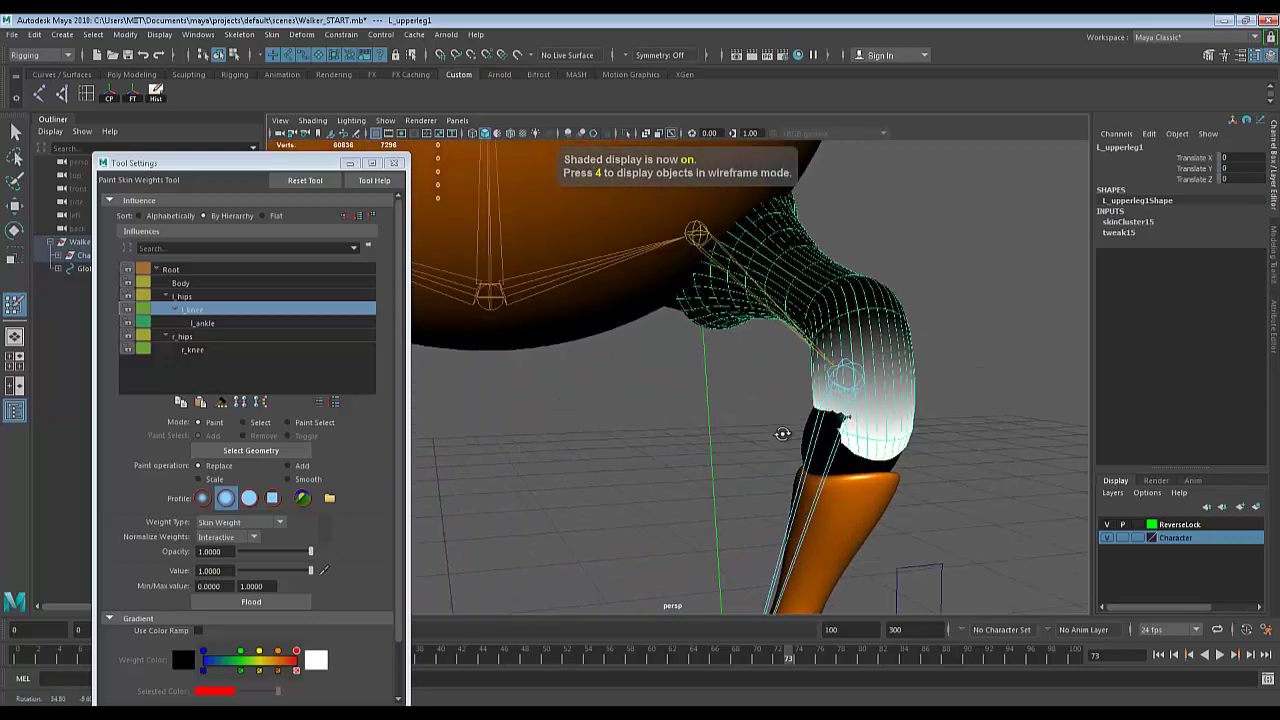
pyautogui.moveTo(871, 423)
pyautogui.keyDown('alt'); pyautogui.mouseDown()
pyautogui.moveTo(738, 443)
pyautogui.moveTo(672, 420)
pyautogui.mouseUp(); pyautogui.keyUp('alt')
pyautogui.press('q')
pyautogui.click(703, 388)
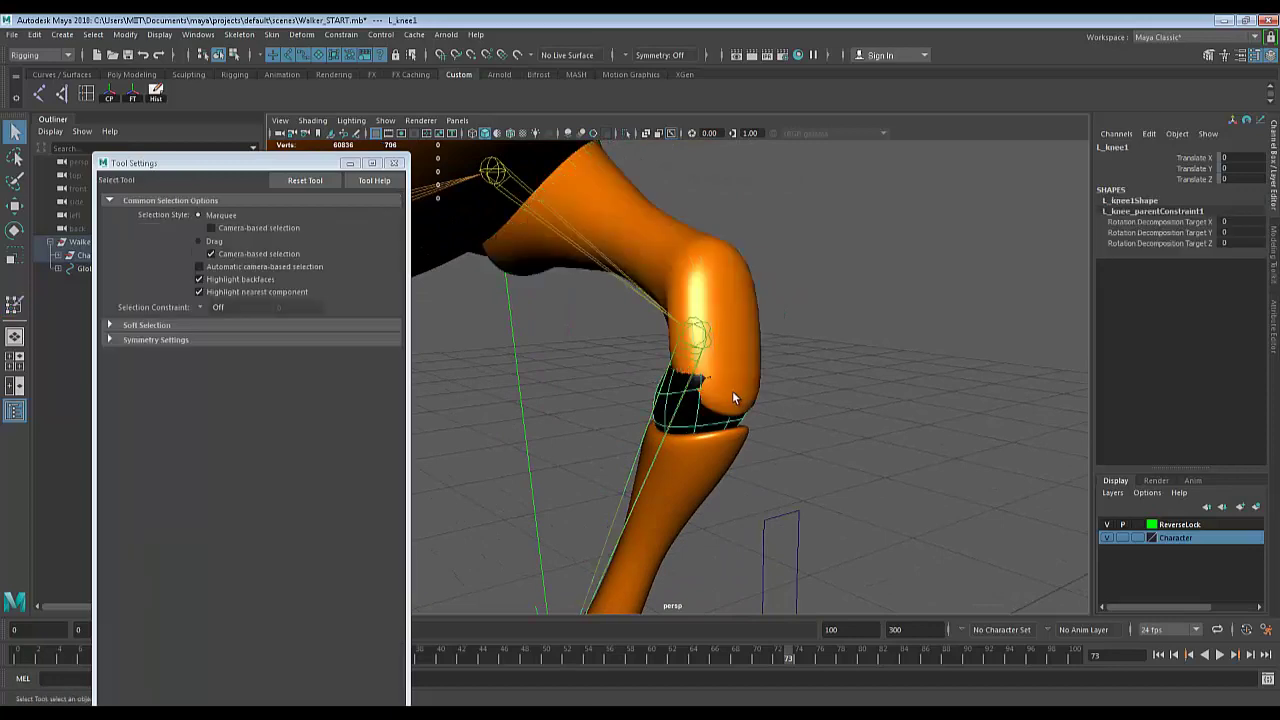
pyautogui.scroll(-3, 732, 390)
pyautogui.keyDown('alt'); pyautogui.moveTo(750, 385); pyautogui.dragTo(700, 397); pyautogui.keyUp('alt')
pyautogui.scroll(2, 740, 425)
pyautogui.click(700, 392)
pyautogui.scroll(3, 703, 420)
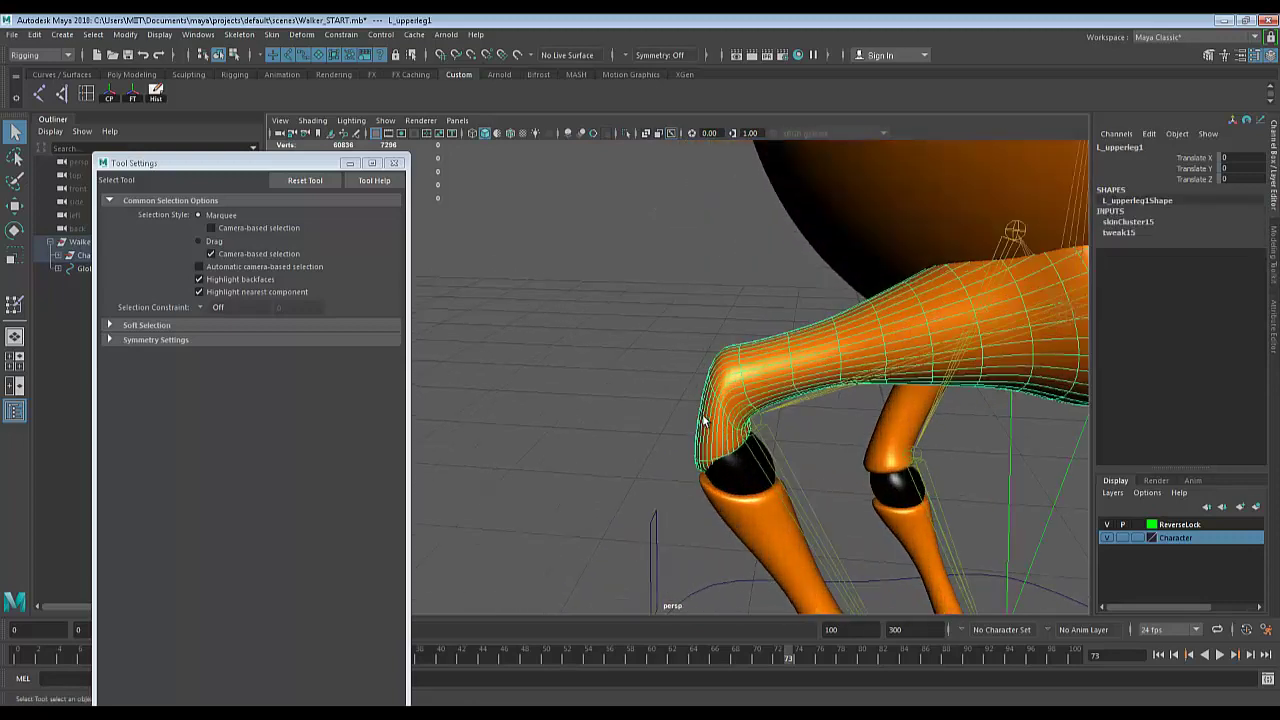
pyautogui.scroll(-6, 760, 450)
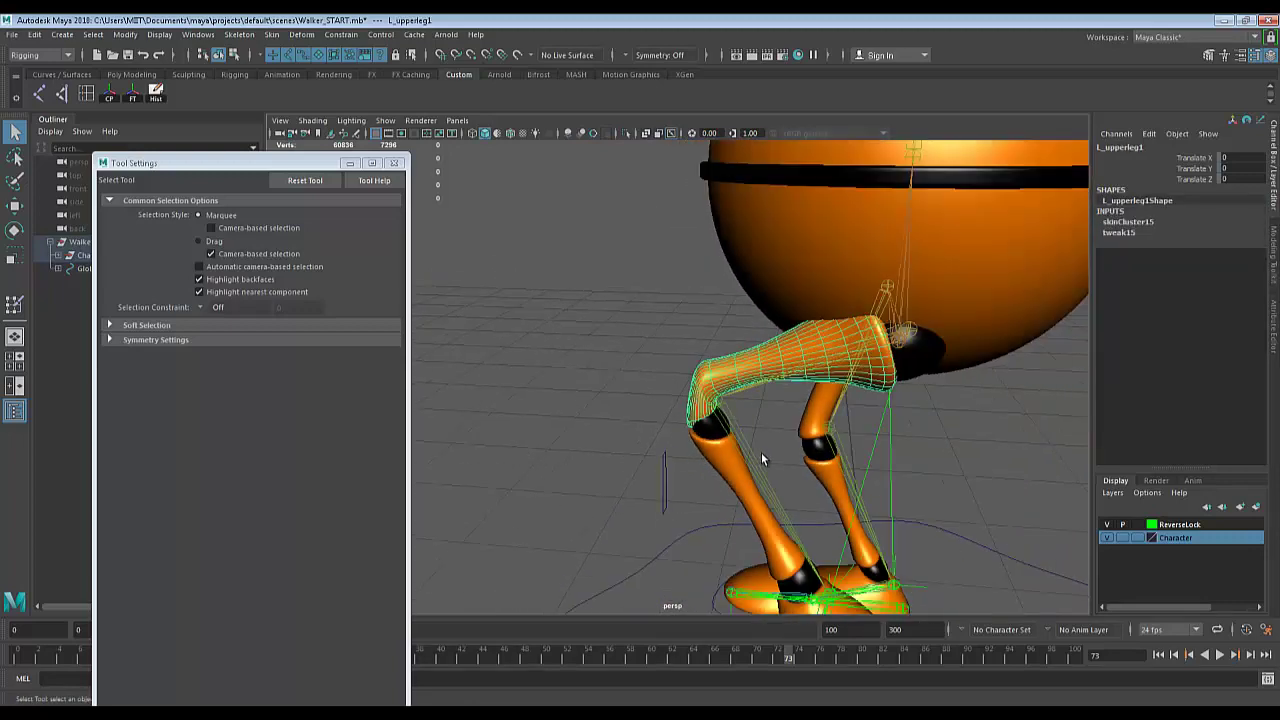
pyautogui.keyDown('alt'); pyautogui.moveTo(839, 546); pyautogui.dragTo(842, 488); pyautogui.keyUp('alt')
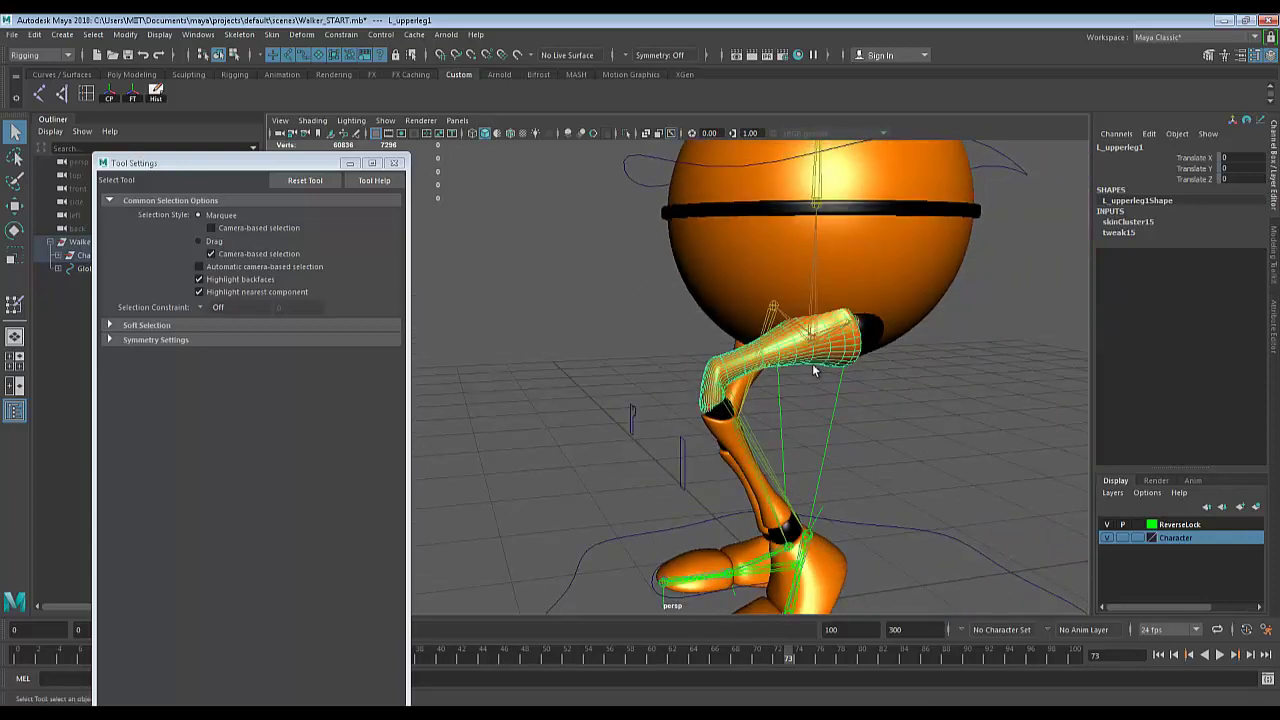
pyautogui.scroll(4, 771, 411)
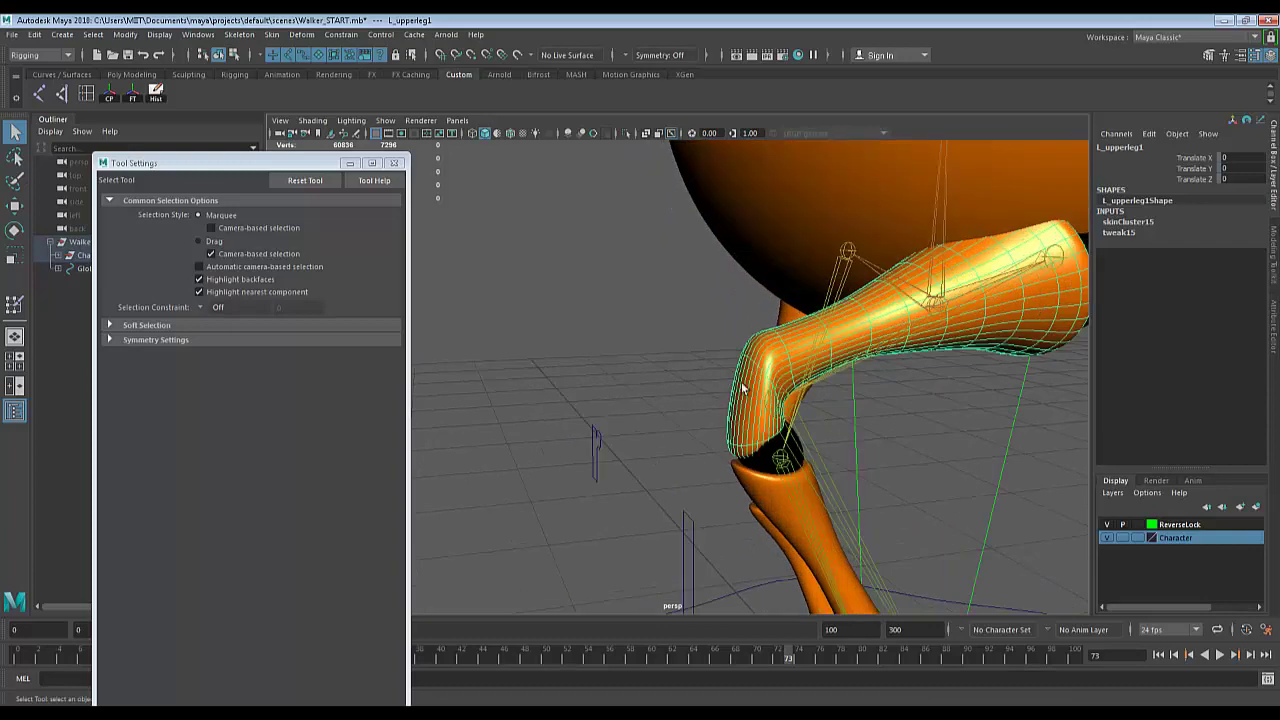
pyautogui.scroll(1, 771, 476)
pyautogui.keyDown('alt'); pyautogui.moveTo(790, 480); pyautogui.dragTo(794, 430, button='middle'); pyautogui.keyUp('alt')
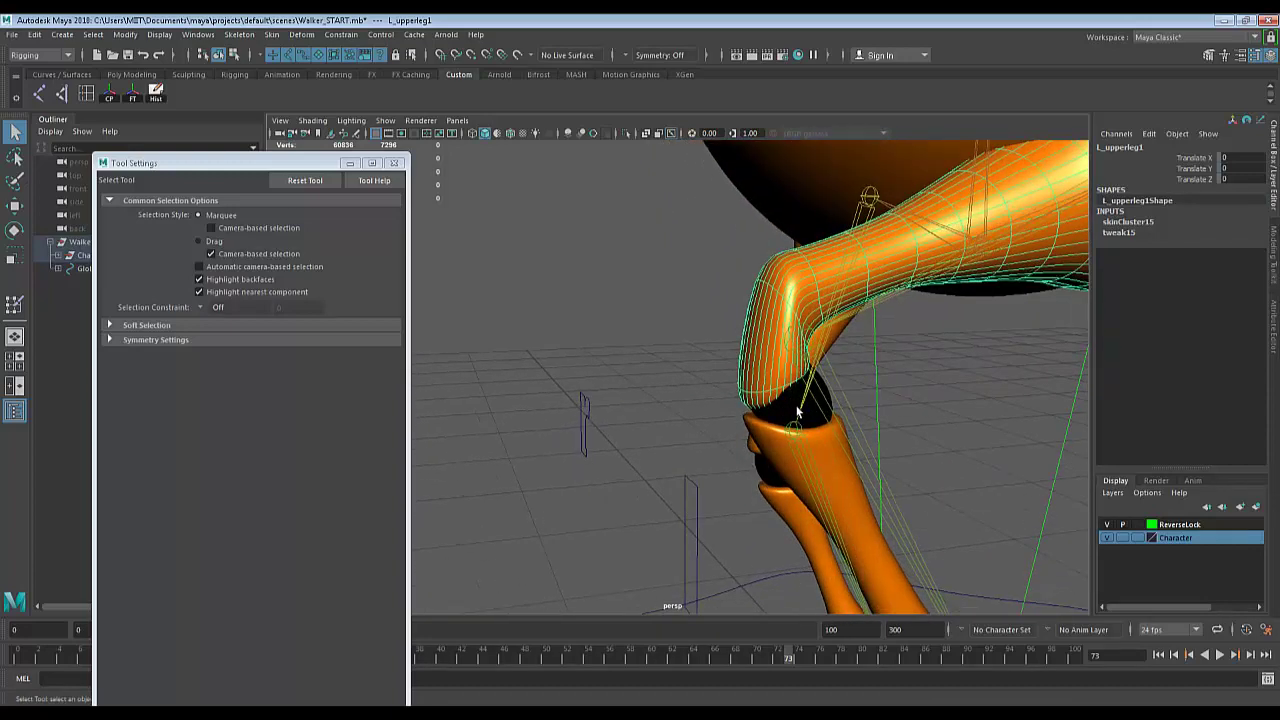
# Try painting the left knee ball's skin weights with the l_knee influence, using Replace at value 0.5534.
pyautogui.click(791, 412)
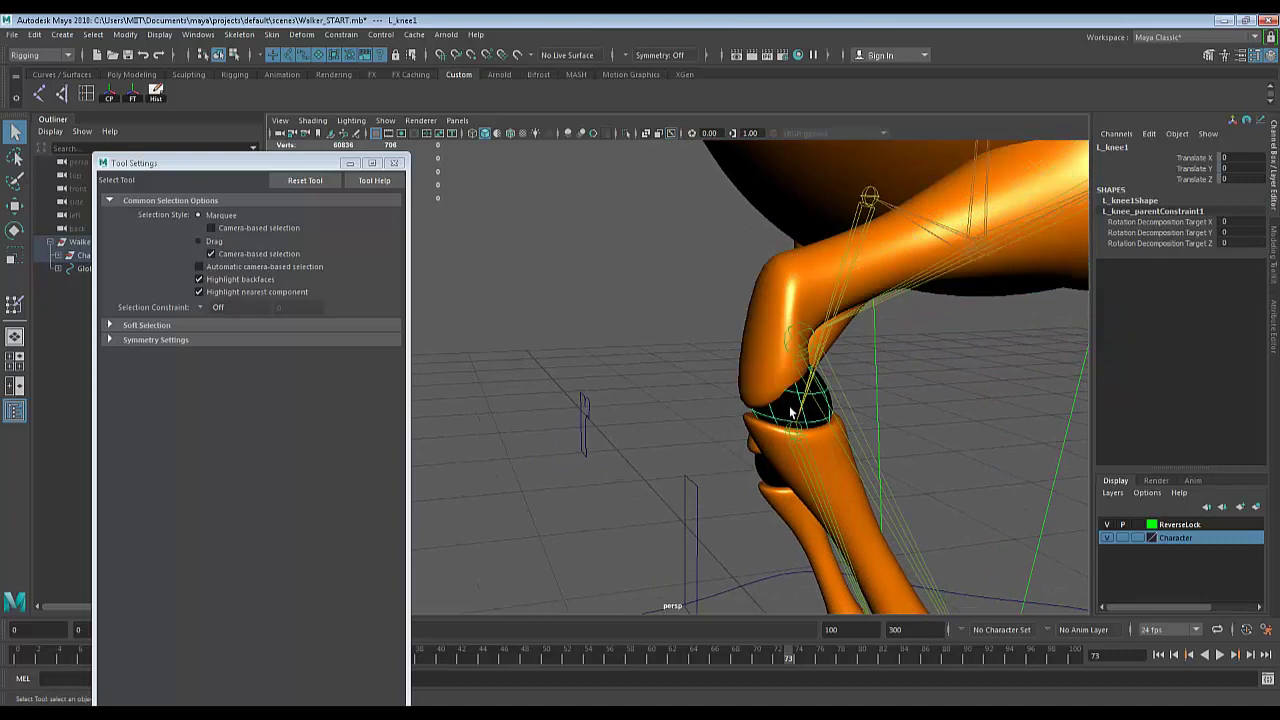
pyautogui.moveTo(790, 410); pyautogui.dragTo(704, 291, button='right')
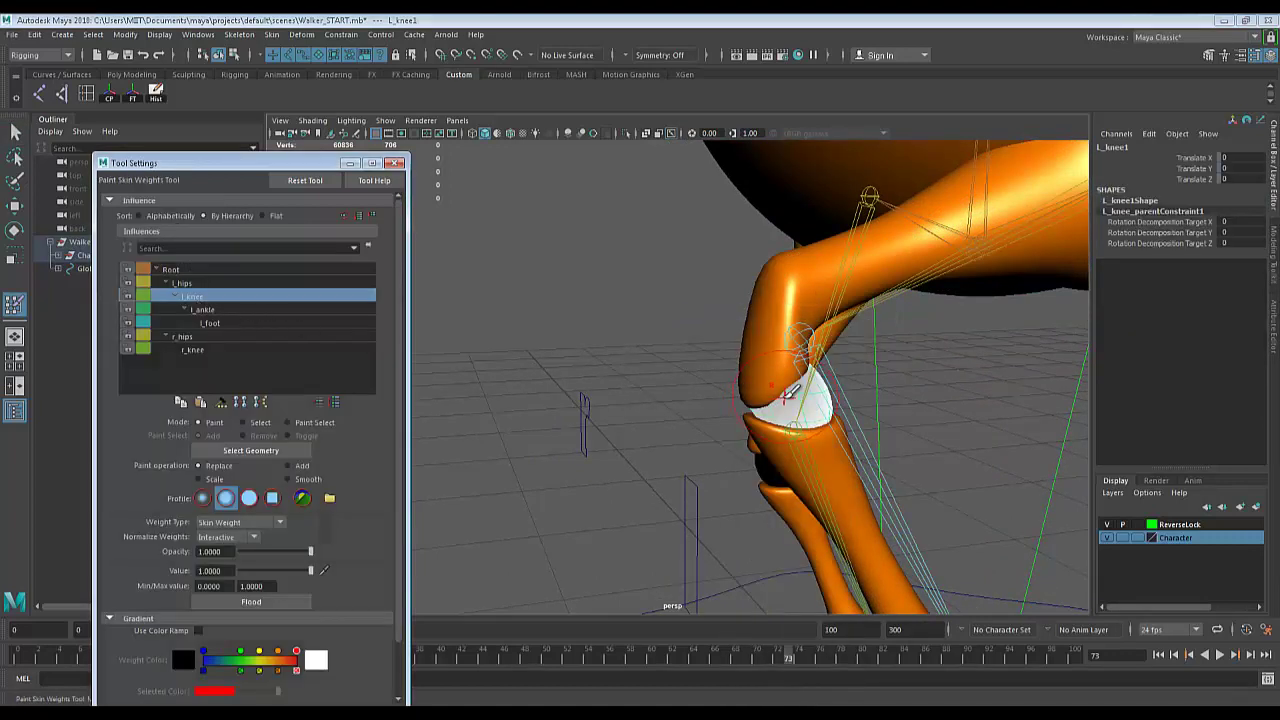
pyautogui.keyDown('alt'); pyautogui.moveTo(735, 383); pyautogui.dragTo(790, 410); pyautogui.keyUp('alt')
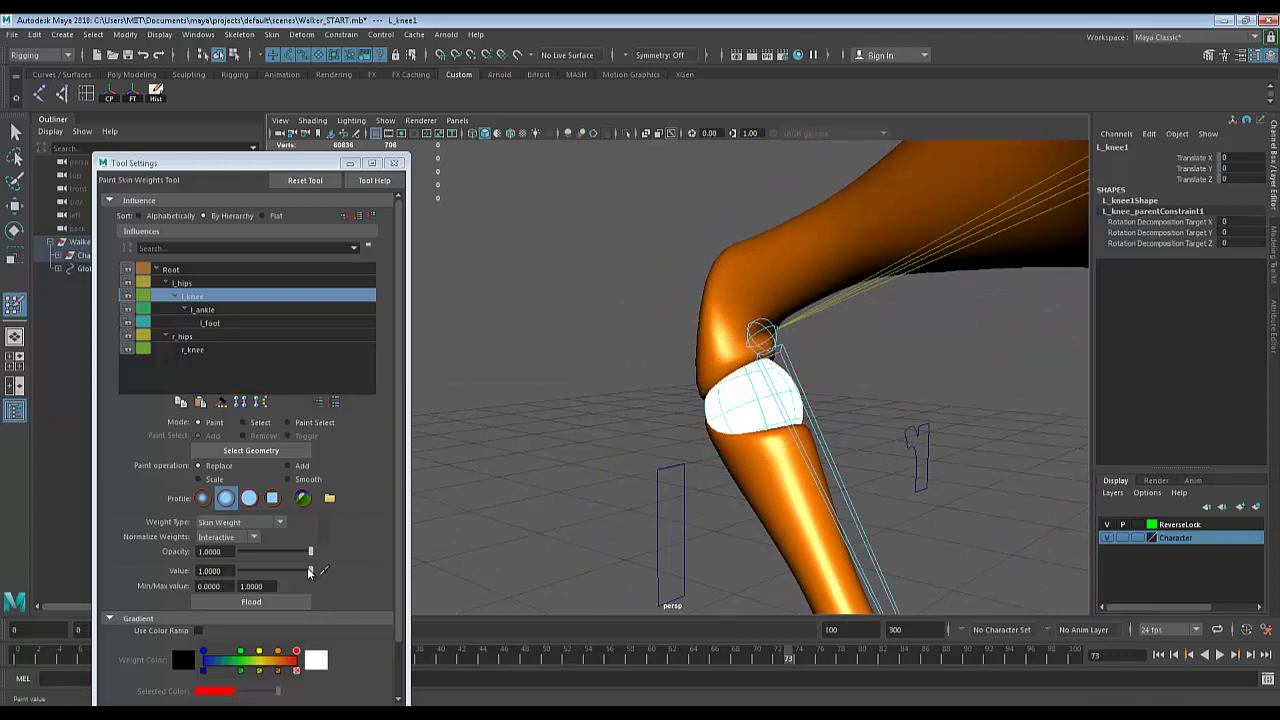
pyautogui.moveTo(311, 572); pyautogui.dragTo(279, 572)
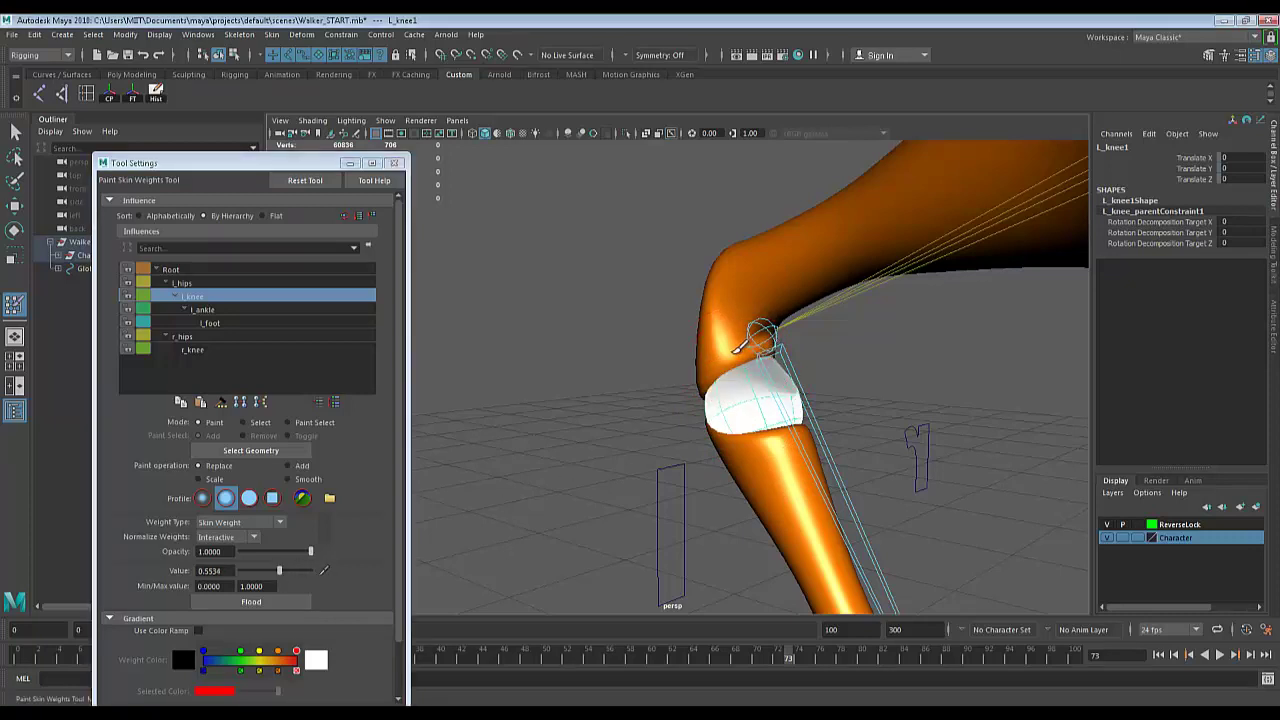
pyautogui.moveTo(787, 408)
pyautogui.mouseDown()
pyautogui.moveTo(762, 383)
pyautogui.moveTo(735, 386)
pyautogui.moveTo(773, 379)
pyautogui.moveTo(748, 387)
pyautogui.moveTo(805, 400)
pyautogui.moveTo(795, 380)
pyautogui.moveTo(770, 410)
pyautogui.mouseUp()
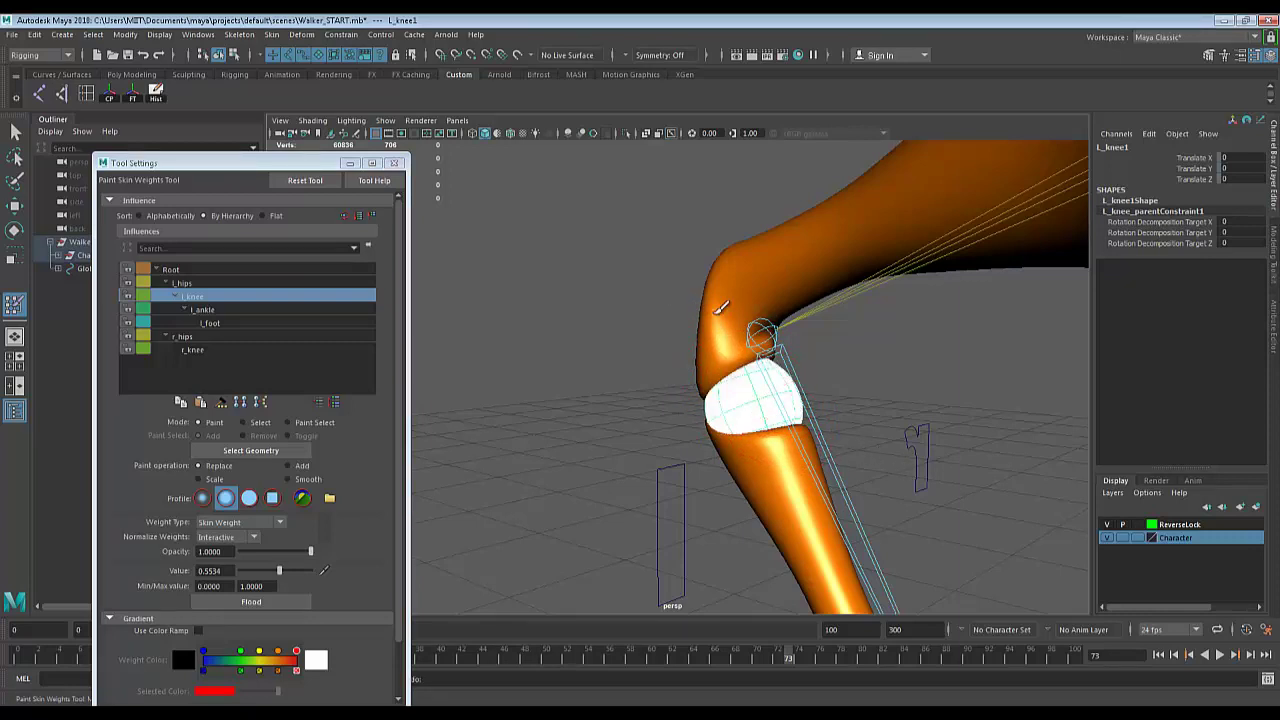
# Try painting the knee end of the left upper leg mesh with the l_knee influence, using Replace at value 0.5534.
pyautogui.press('q')
pyautogui.click(734, 319)
pyautogui.moveTo(742, 328)
pyautogui.mouseDown(button='right')
pyautogui.moveTo(688, 329)
pyautogui.moveTo(665, 309)
pyautogui.mouseUp(button='right')
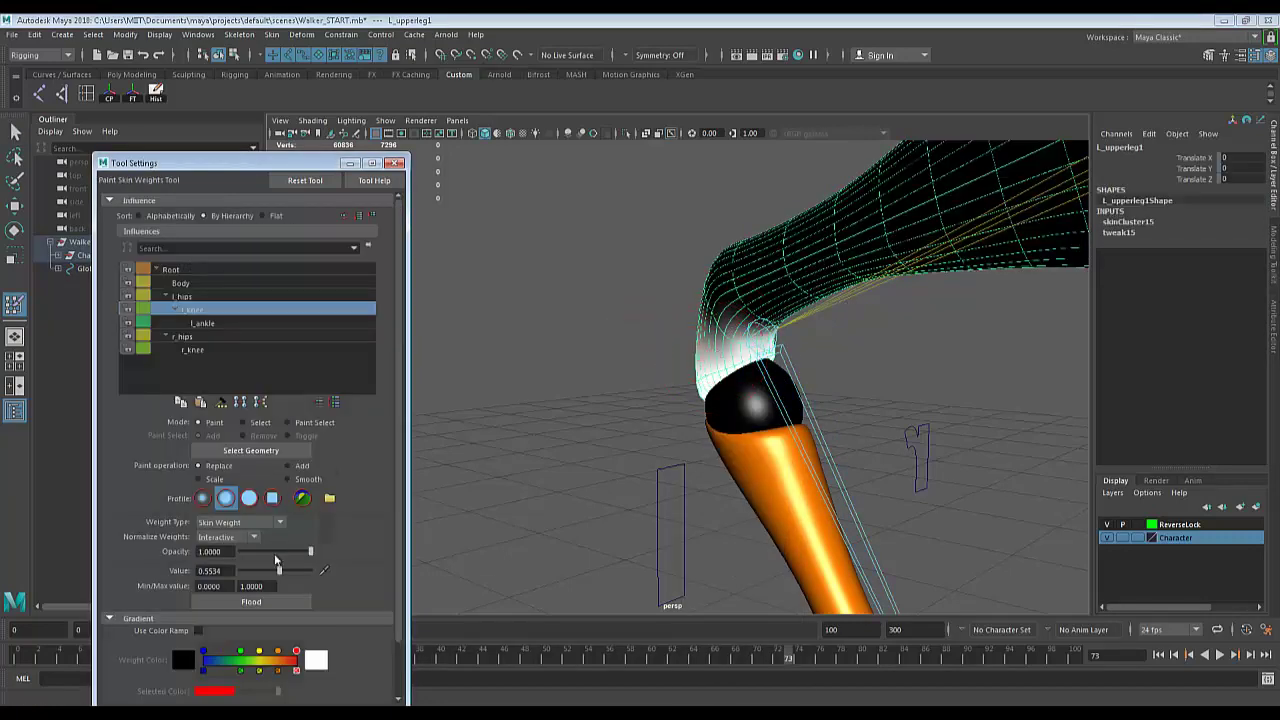
pyautogui.moveTo(746, 362); pyautogui.dragTo(722, 370)
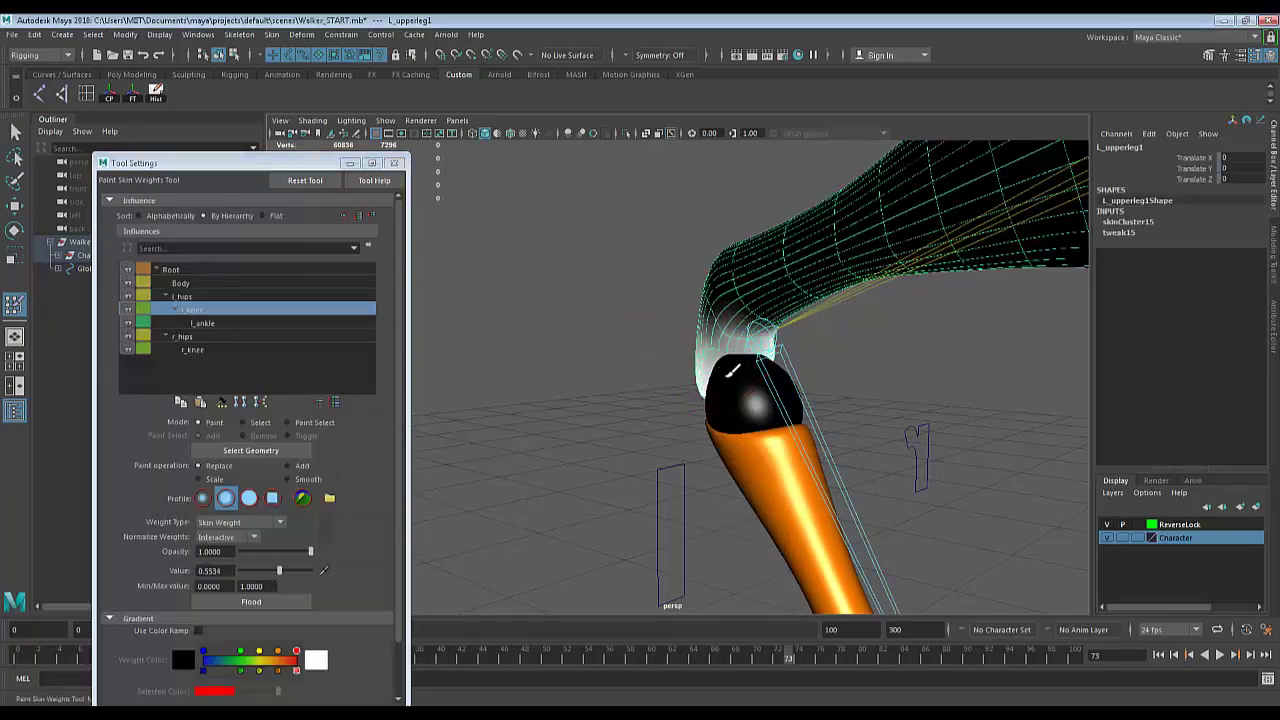
pyautogui.scroll(-3, 733, 370)
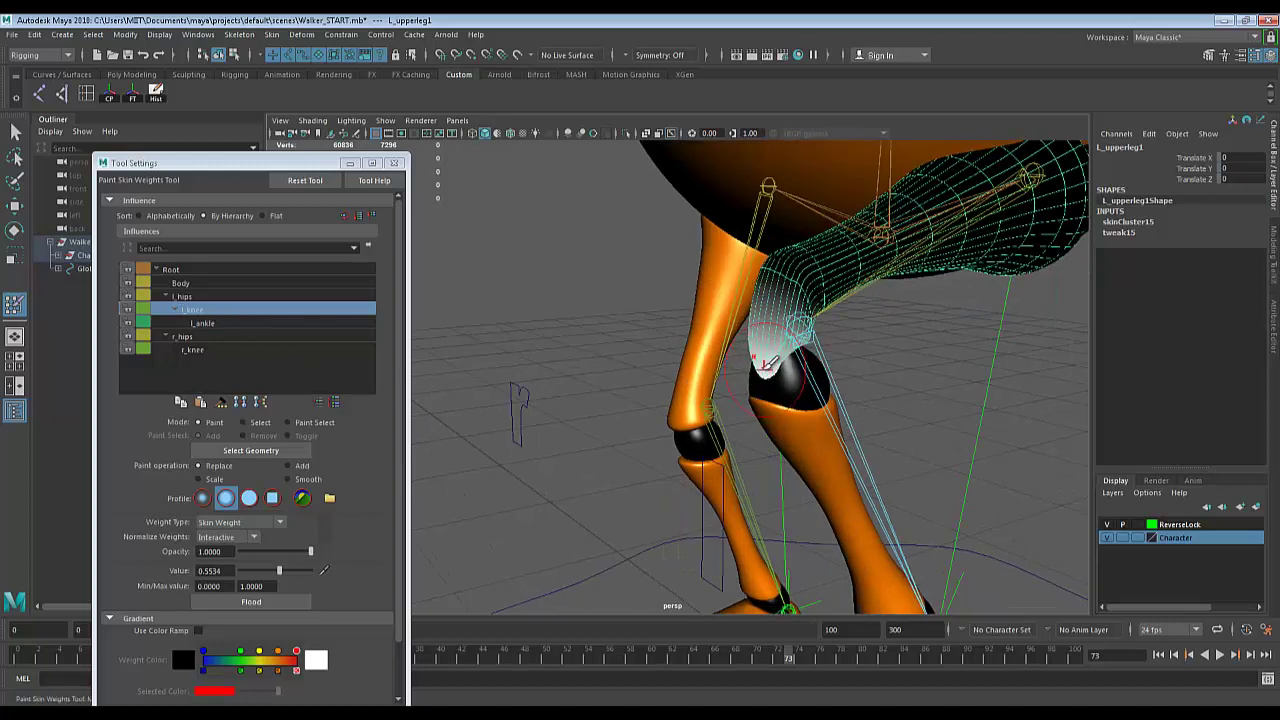
pyautogui.moveTo(770, 362)
pyautogui.mouseDown()
pyautogui.moveTo(798, 364)
pyautogui.moveTo(795, 392)
pyautogui.moveTo(757, 400)
pyautogui.mouseUp()
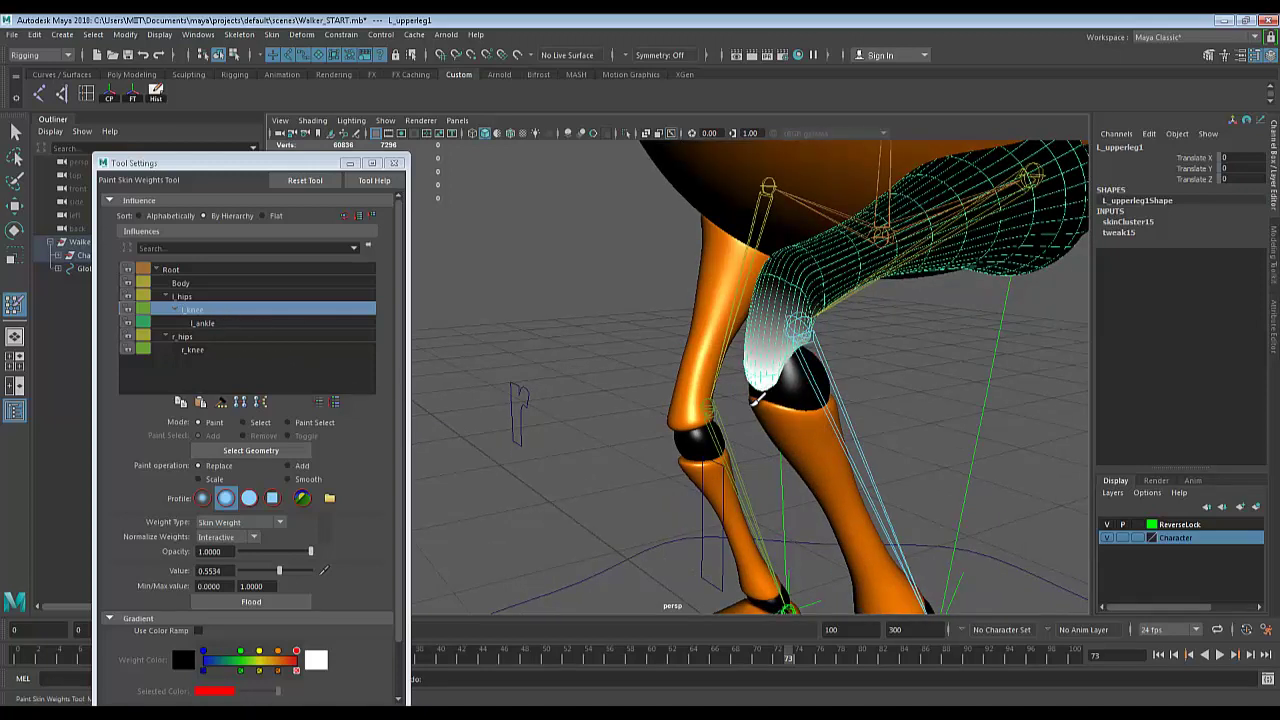
pyautogui.scroll(3, 760, 360)
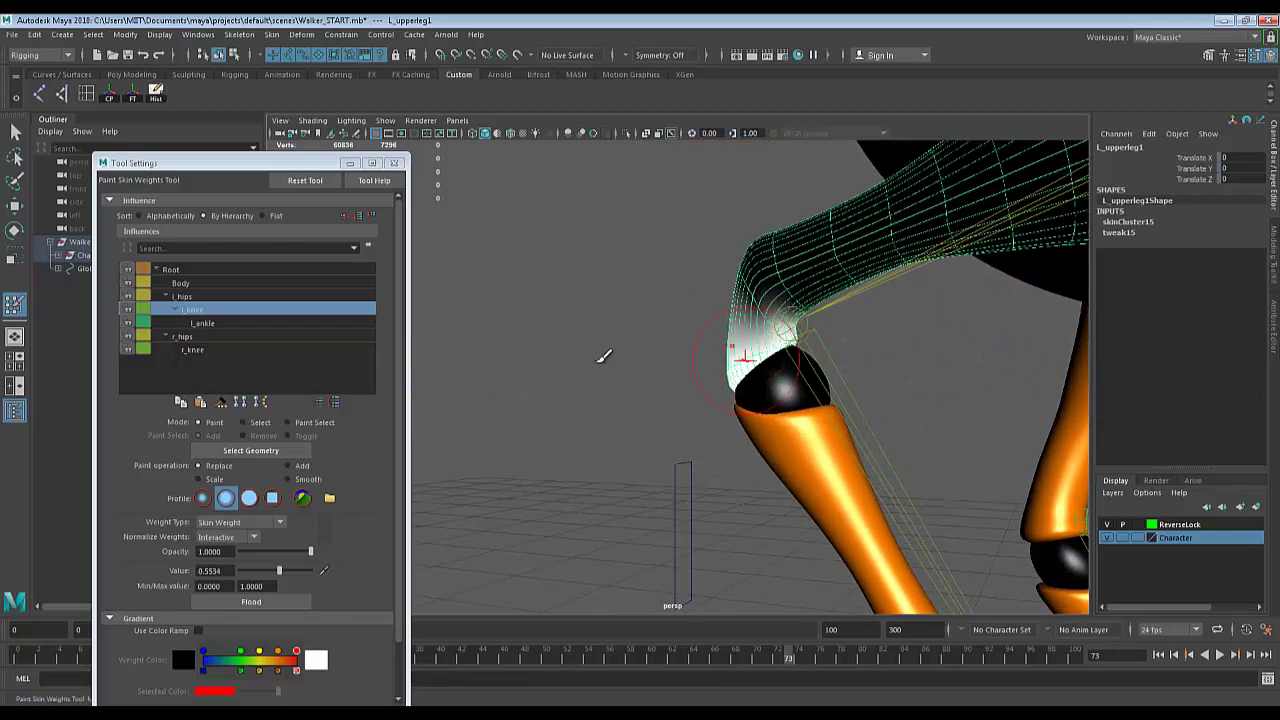
# Leave weight painting and reset the hips control's Translate Y to 0.
pyautogui.scroll(-3, 700, 415)
pyautogui.moveTo(688, 420)
pyautogui.keyDown('alt'); pyautogui.mouseDown()
pyautogui.moveTo(863, 451)
pyautogui.moveTo(877, 420)
pyautogui.moveTo(822, 398)
pyautogui.moveTo(886, 414)
pyautogui.moveTo(757, 386)
pyautogui.moveTo(778, 495)
pyautogui.mouseUp(); pyautogui.keyUp('alt')
pyautogui.scroll(-4, 877, 420)
pyautogui.scroll(-4, 755, 389)
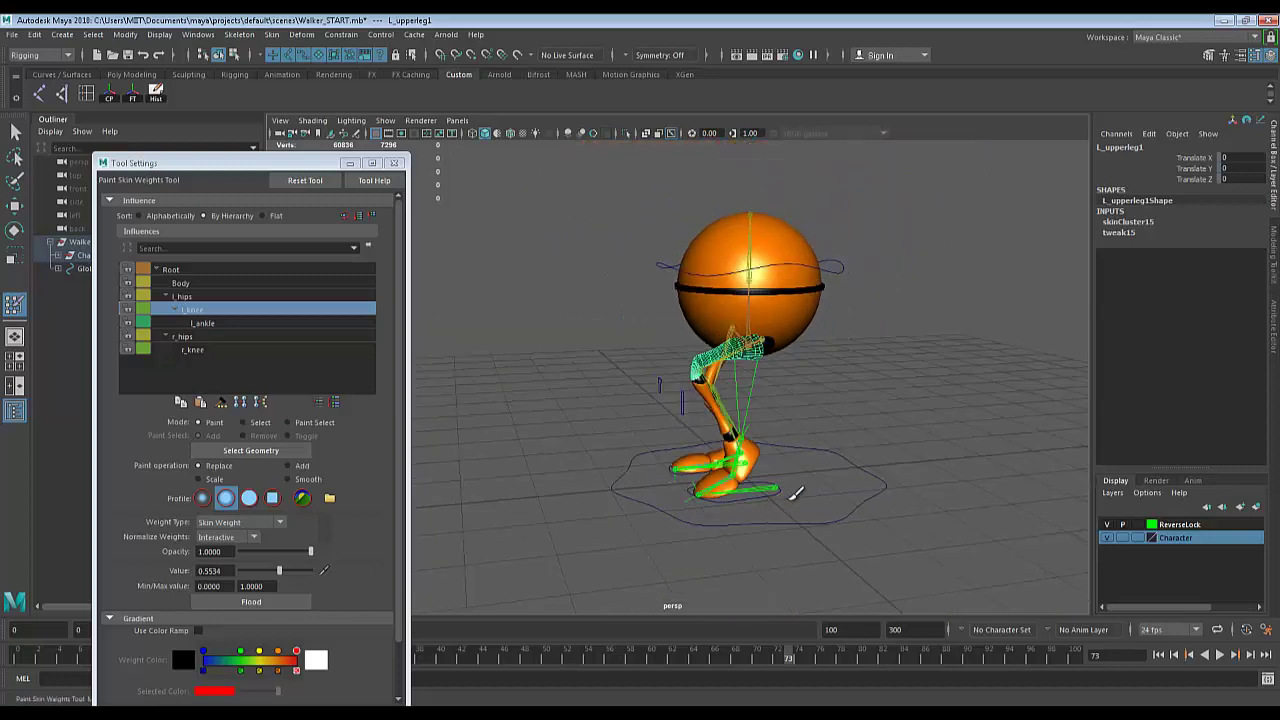
pyautogui.press('q')
pyautogui.click(742, 498)
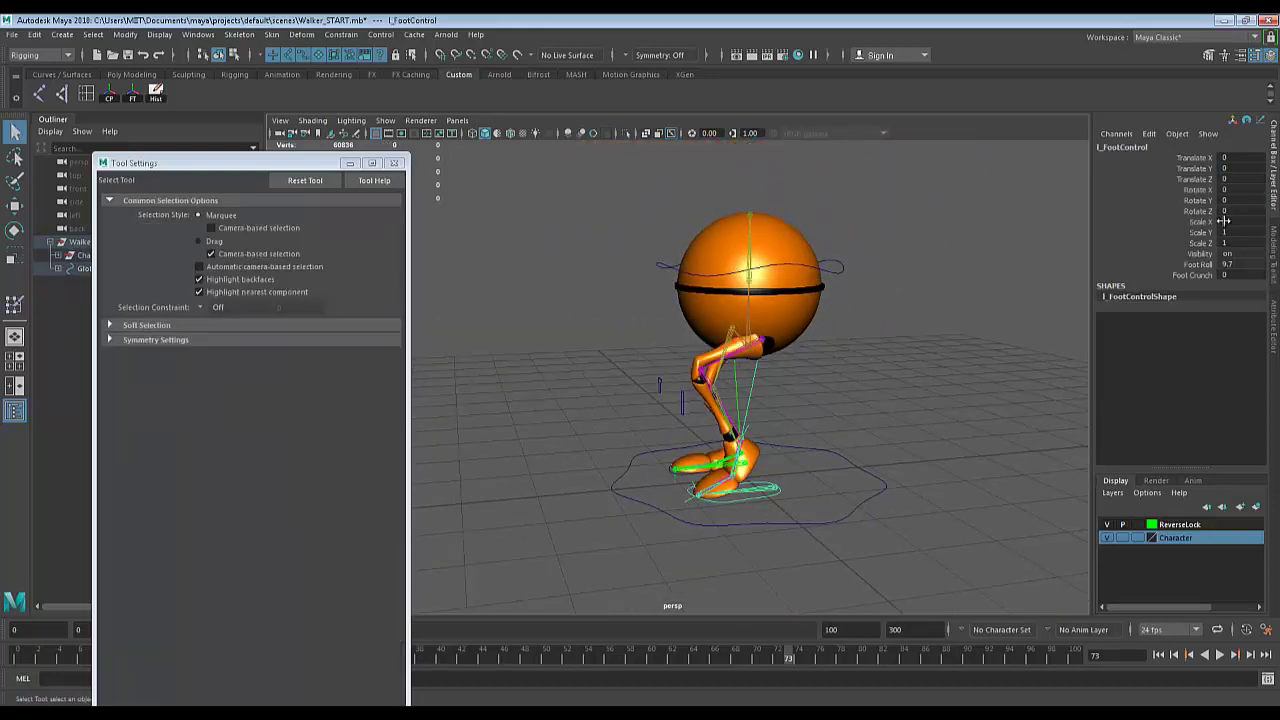
pyautogui.click(842, 268)
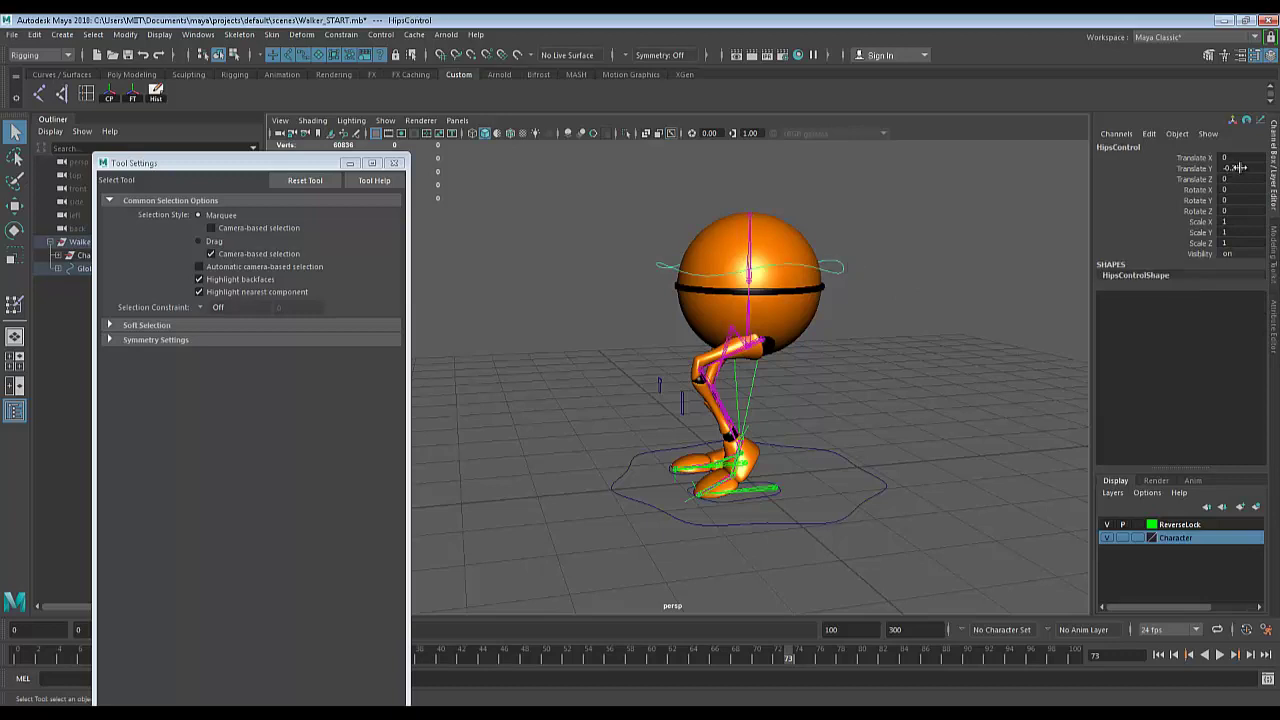
pyautogui.doubleClick(1240, 168)
pyautogui.write('0')
pyautogui.press('Return')
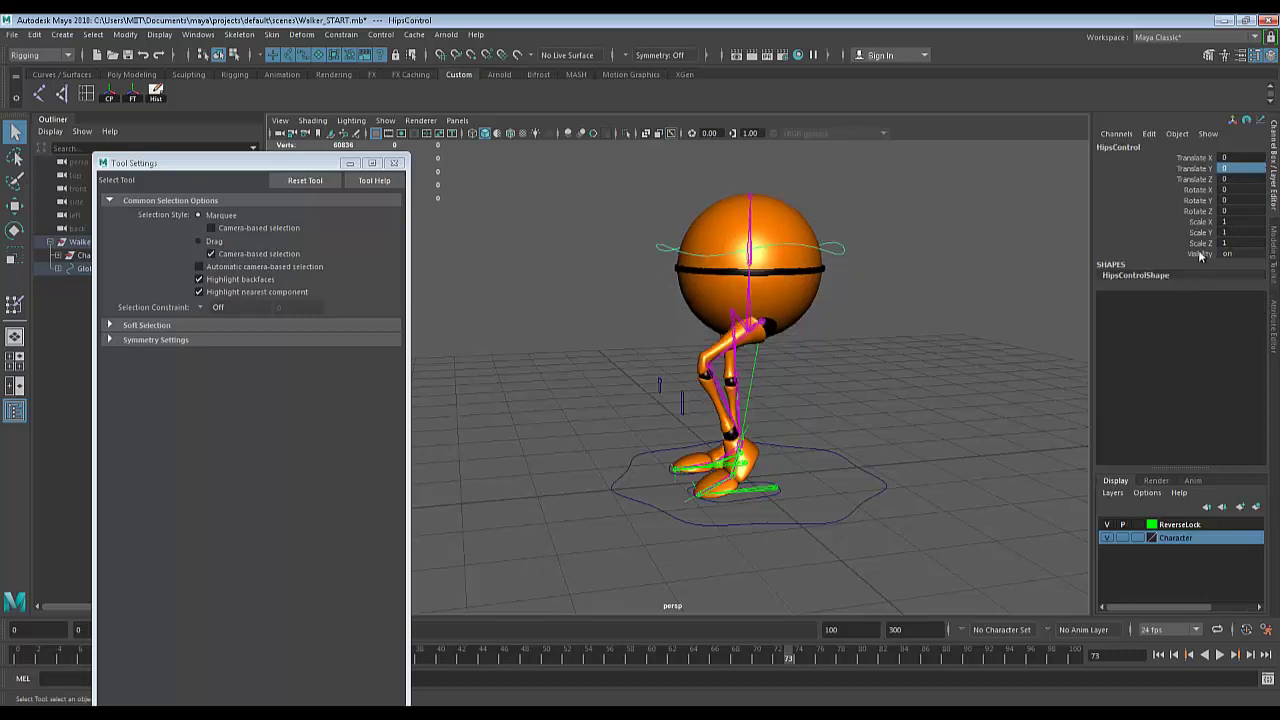
pyautogui.keyDown('alt'); pyautogui.moveTo(780, 488); pyautogui.dragTo(754, 494); pyautogui.keyUp('alt')
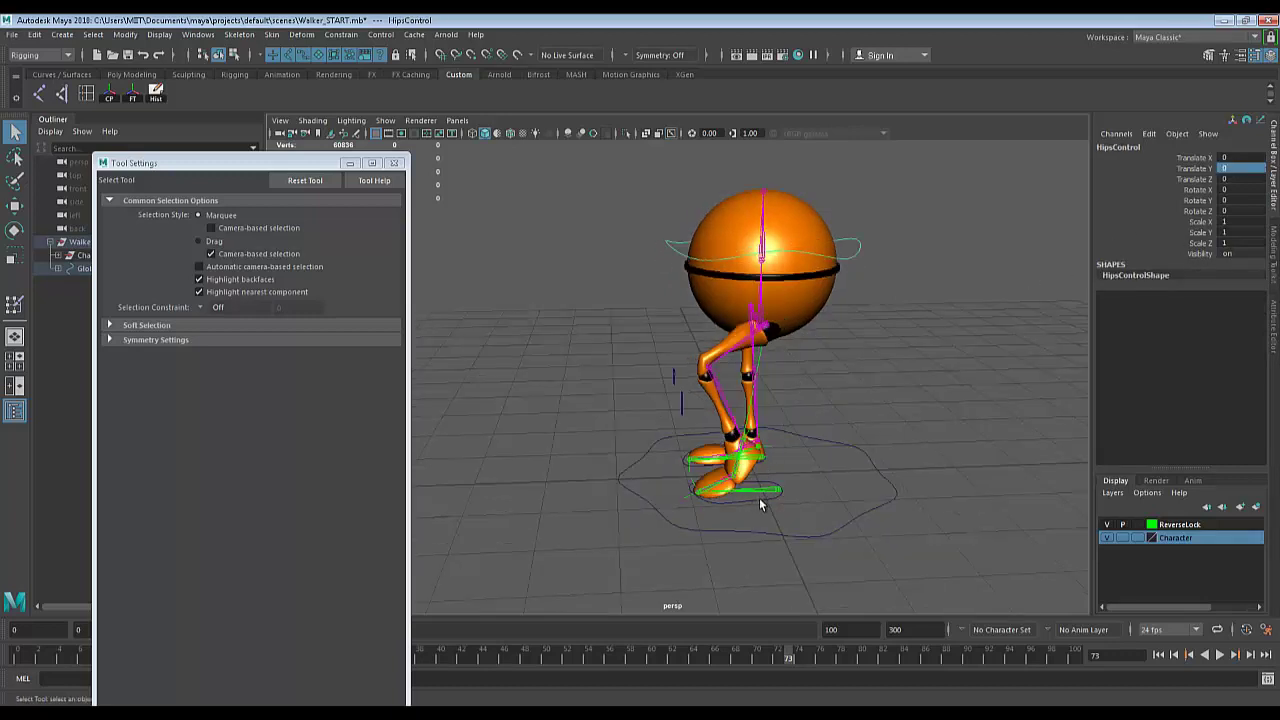
# Reset the left foot control's Foot Roll so the foot lies flat.
pyautogui.click(760, 503)
pyautogui.doubleClick(1228, 264)
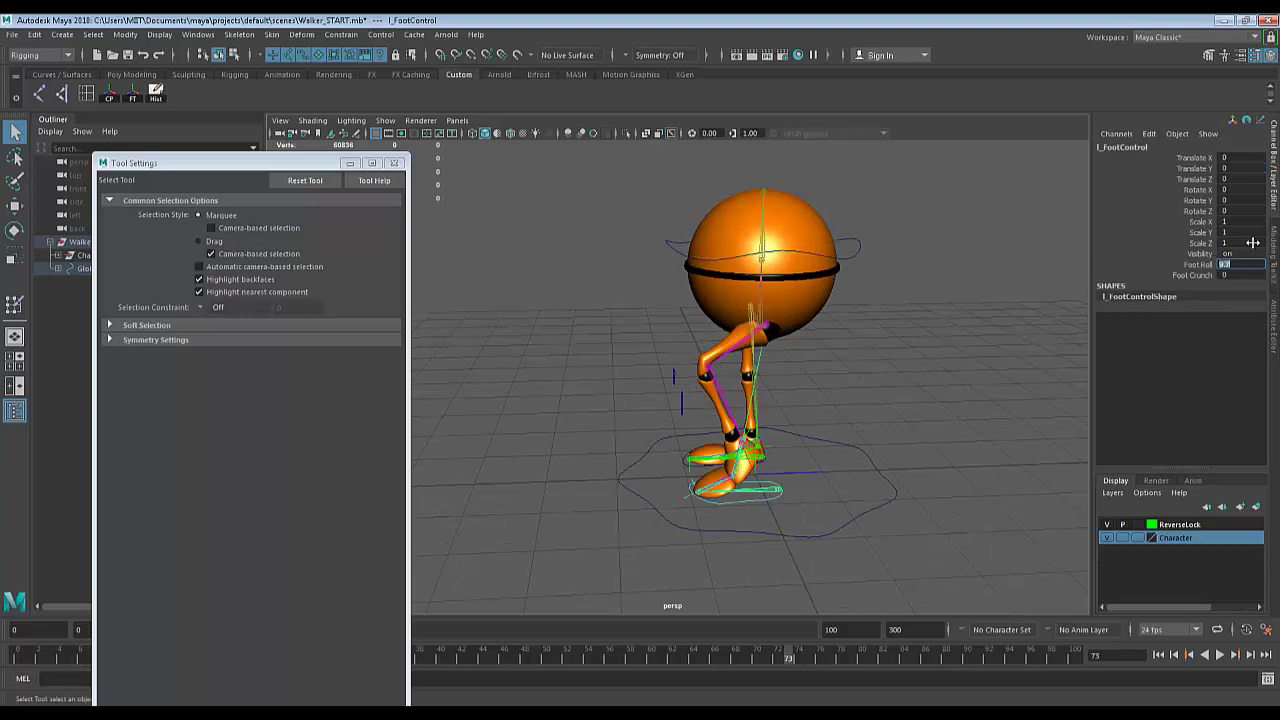
pyautogui.press('Return')
pyautogui.scroll(4, 731, 362)
pyautogui.moveTo(823, 356)
pyautogui.keyDown('alt'); pyautogui.mouseDown()
pyautogui.moveTo(845, 339)
pyautogui.moveTo(820, 336)
pyautogui.mouseUp(); pyautogui.keyUp('alt')
pyautogui.scroll(3, 838, 416)
pyautogui.keyDown('alt'); pyautogui.moveTo(886, 405); pyautogui.dragTo(887, 381); pyautogui.keyUp('alt')
# Try setting the Root joint's Translate X and Translate Y to 0, and undo the change.
pyautogui.click(887, 381)
pyautogui.scroll(-2, 887, 381)
pyautogui.keyDown('alt'); pyautogui.moveTo(814, 344); pyautogui.dragTo(868, 355); pyautogui.keyUp('alt')
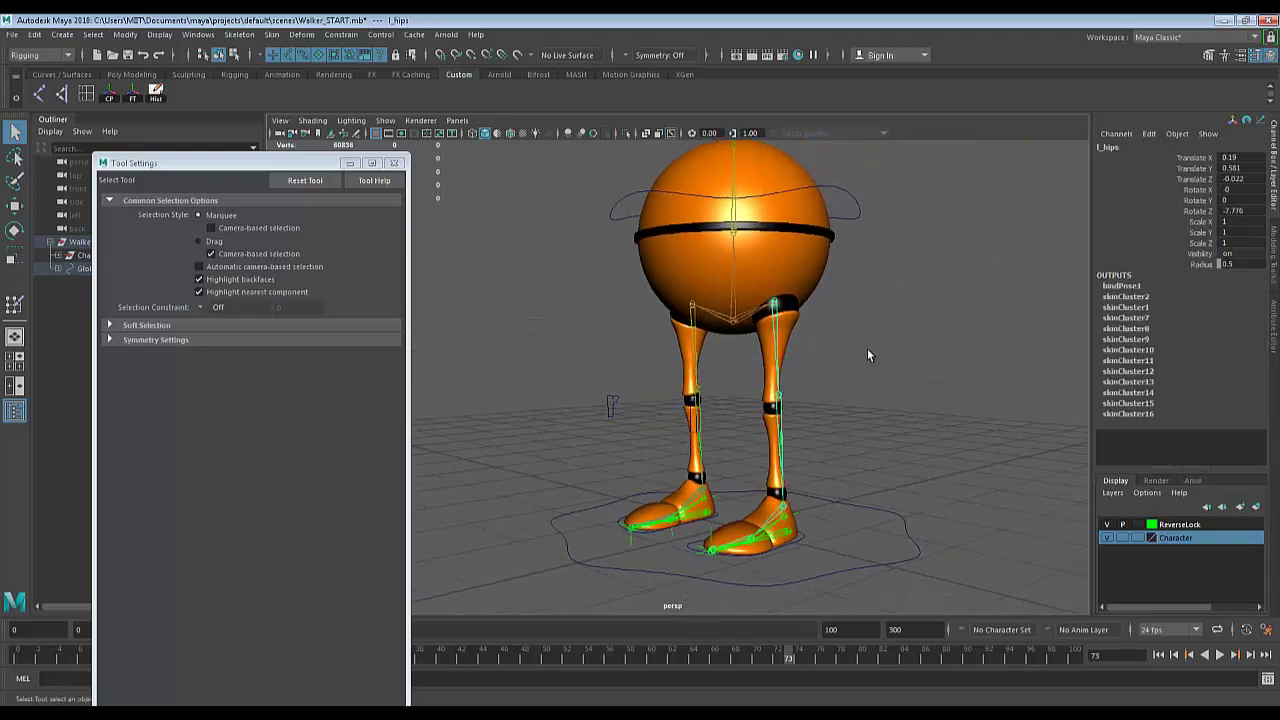
pyautogui.click(735, 320)
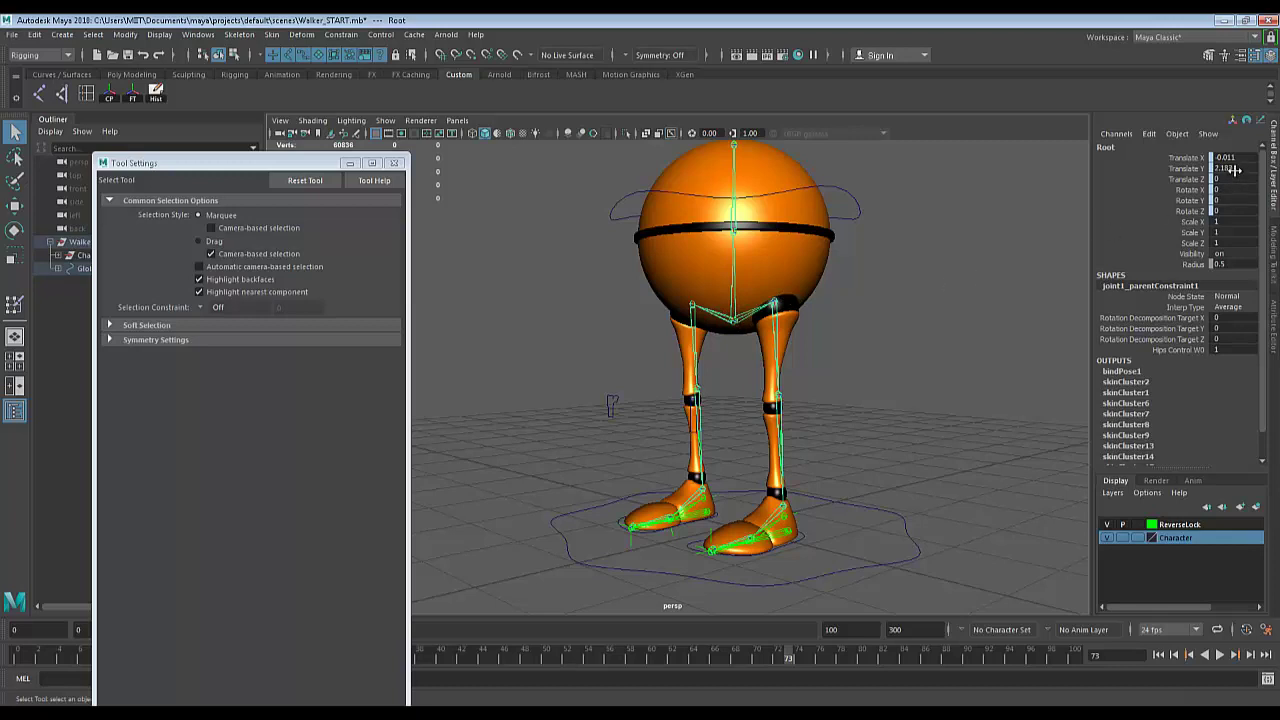
pyautogui.moveTo(1236, 170); pyautogui.dragTo(1257, 157)
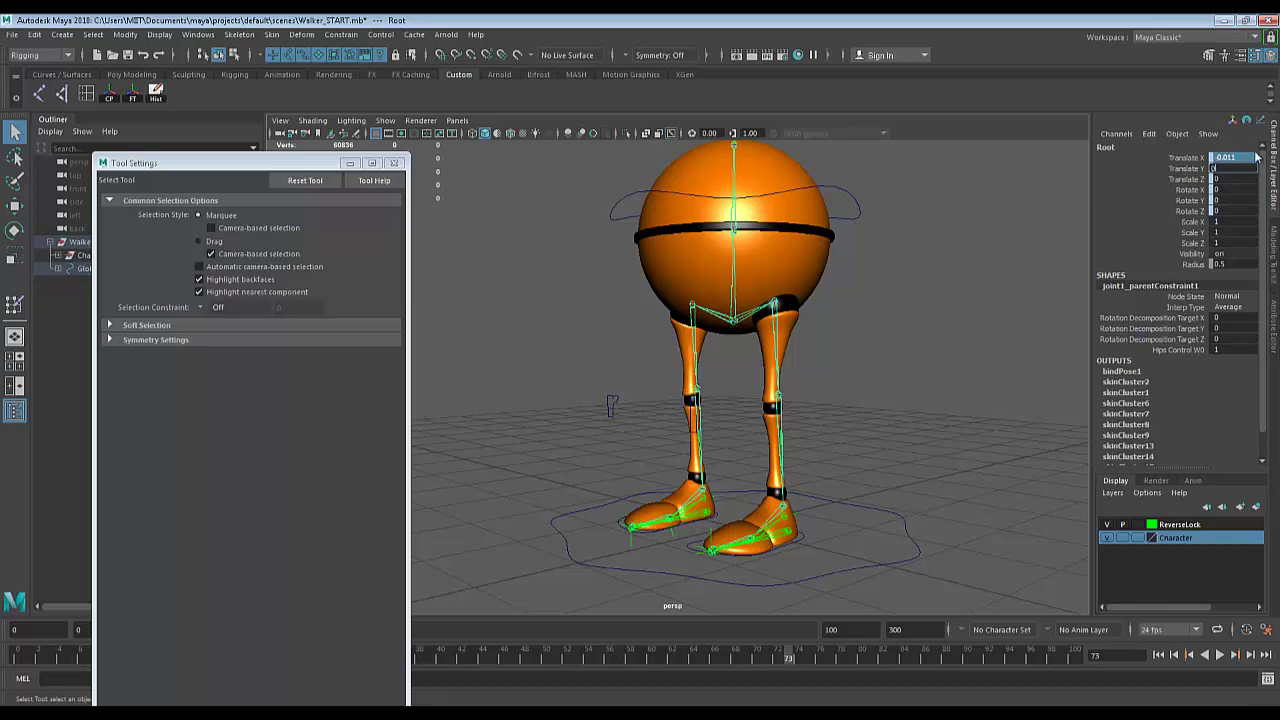
pyautogui.write('0')
pyautogui.press('Return')
pyautogui.hotkey('ctrl', 'z')
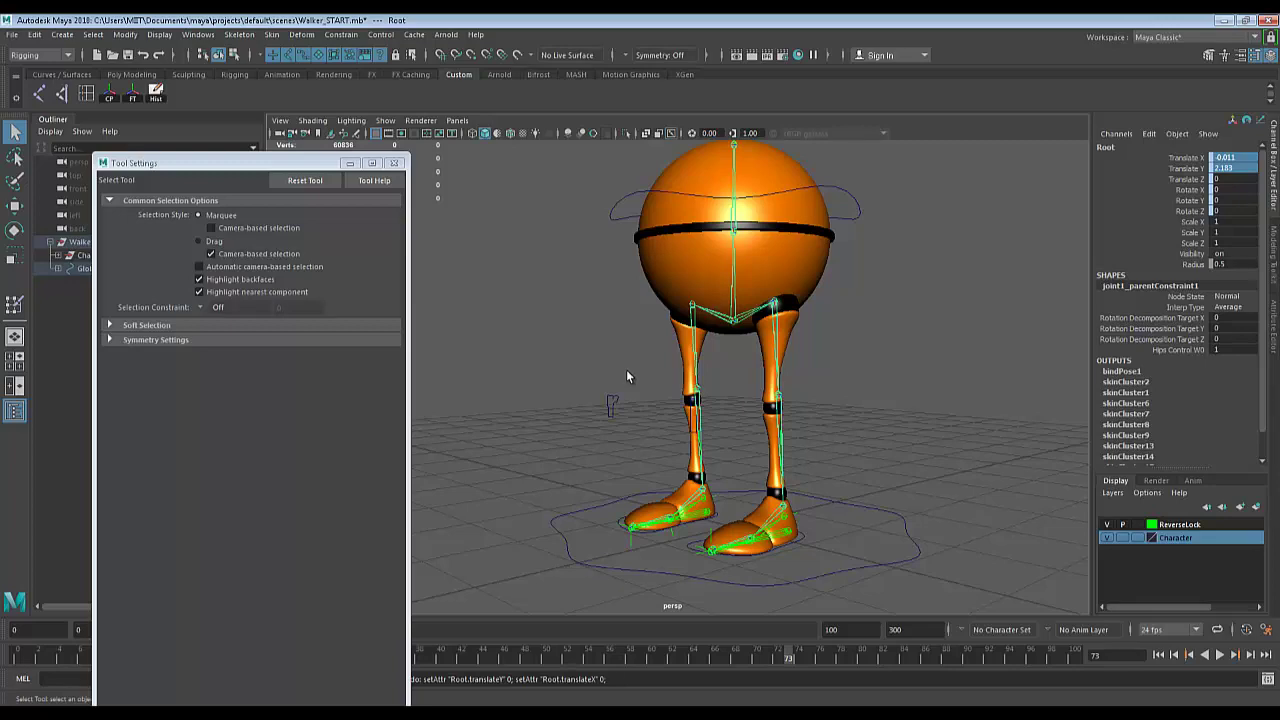
# Examine how the leg joints line up with the leg meshes in the perspective view and the left wireframe view.
pyautogui.keyDown('alt'); pyautogui.moveTo(653, 455); pyautogui.dragTo(609, 400); pyautogui.keyUp('alt')
pyautogui.keyDown('alt'); pyautogui.moveTo(609, 400); pyautogui.dragTo(740, 390, button='right'); pyautogui.keyUp('alt')
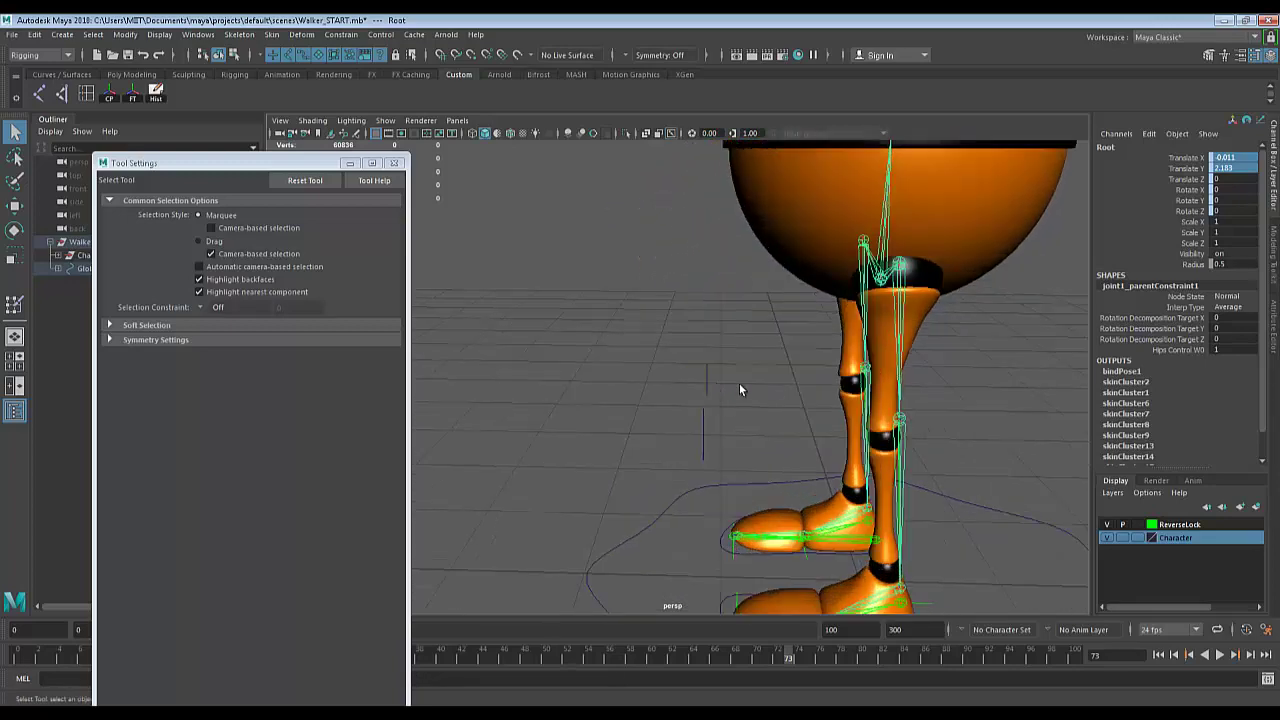
pyautogui.keyDown('alt'); pyautogui.moveTo(739, 390); pyautogui.dragTo(824, 320); pyautogui.keyUp('alt')
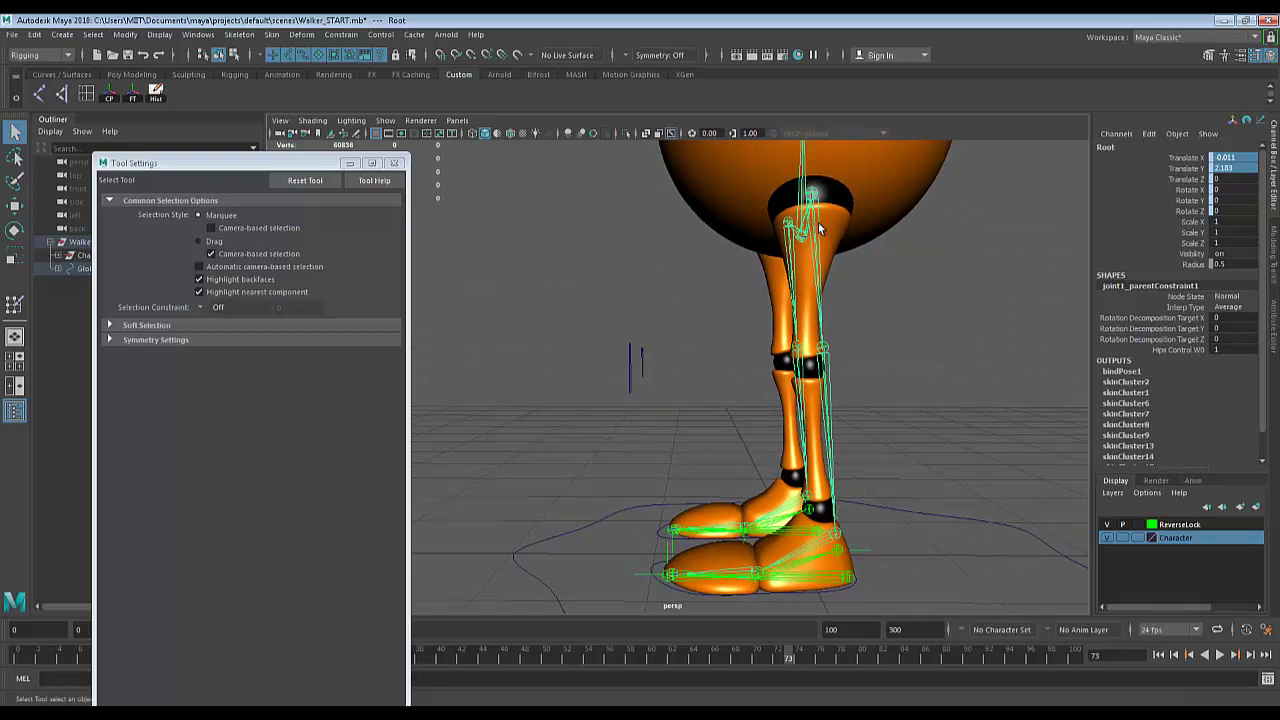
pyautogui.press('space')
pyautogui.press('space')
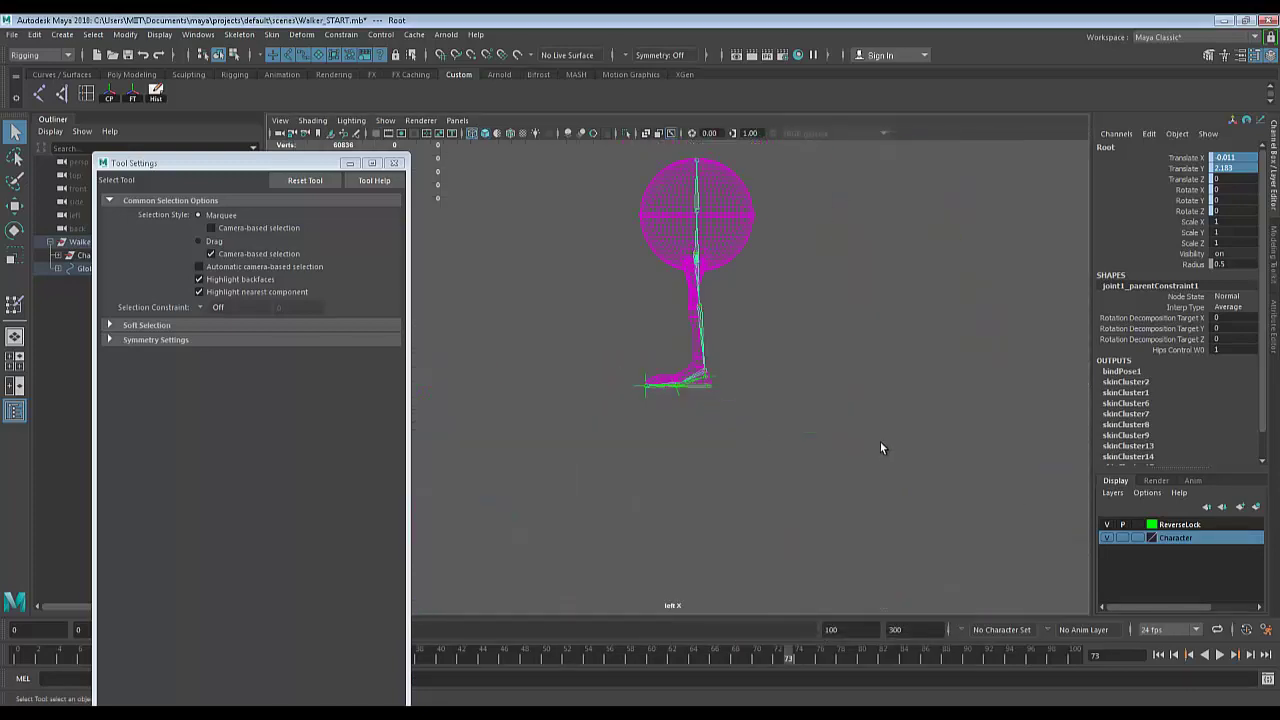
pyautogui.scroll(3, 820, 336)
pyautogui.scroll(2, 824, 355)
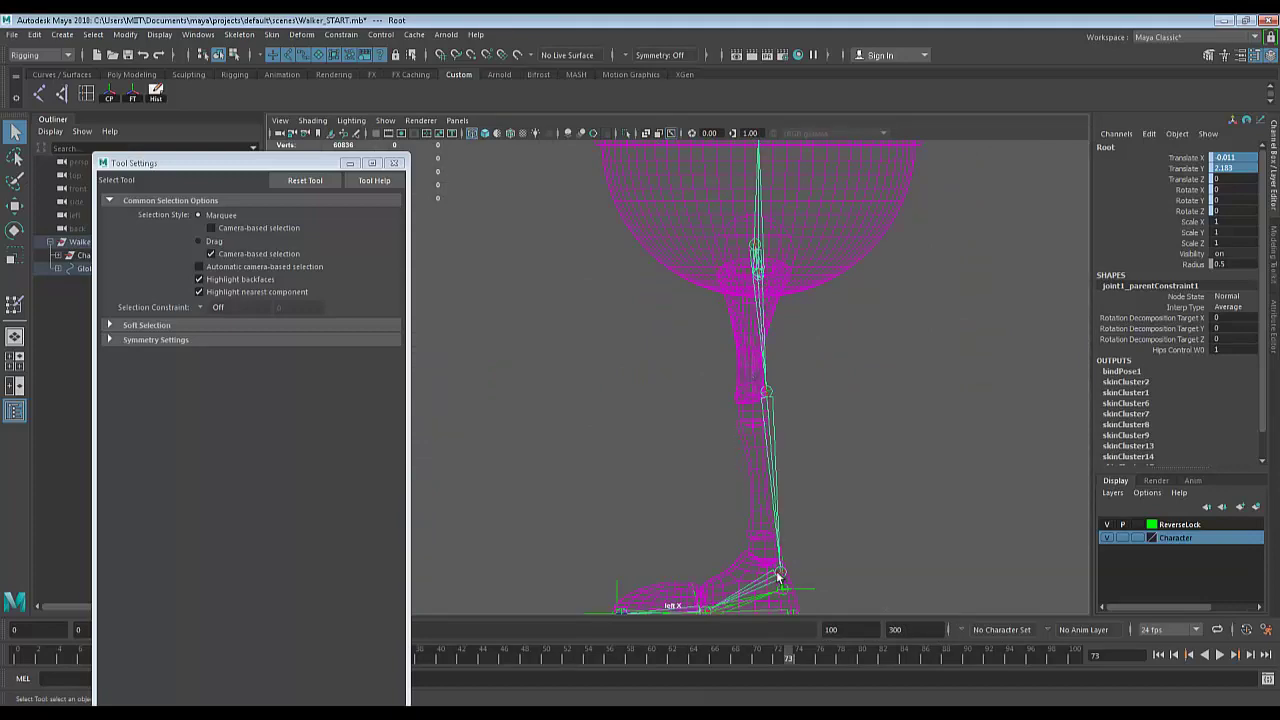
pyautogui.scroll(-3, 770, 530)
pyautogui.press('space')
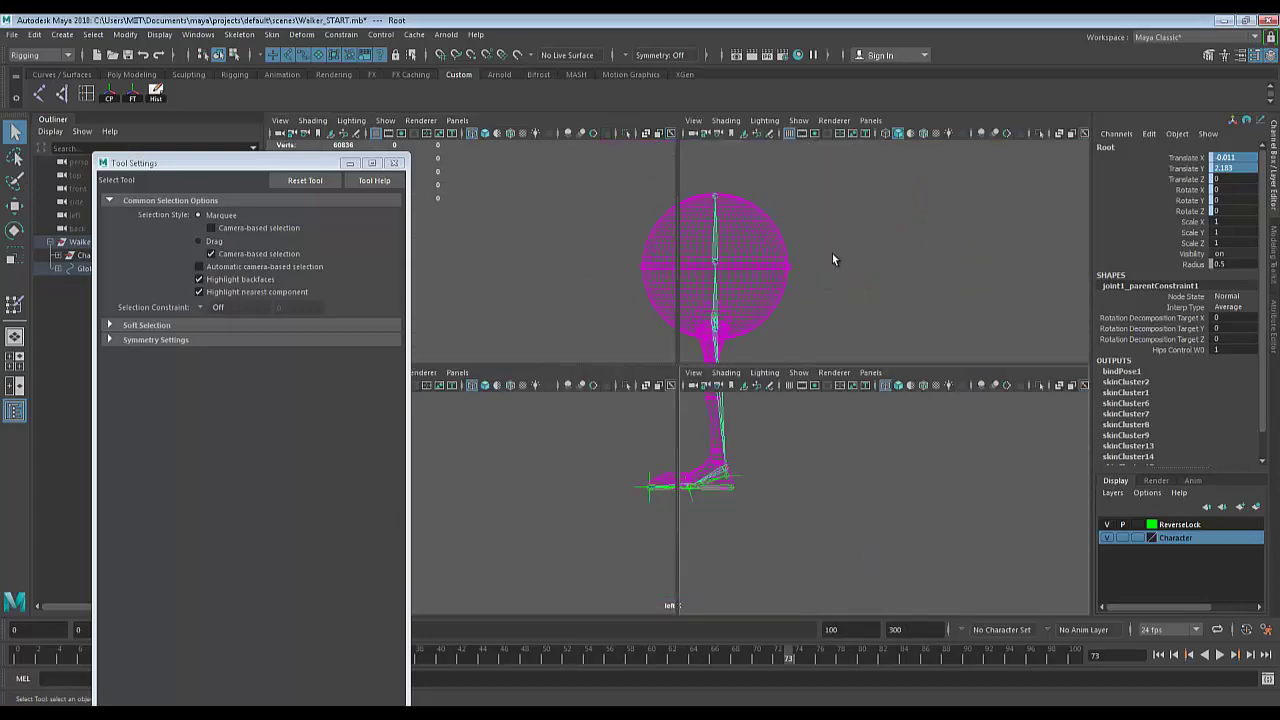
pyautogui.press('space')
pyautogui.scroll(-3, 828, 312)
pyautogui.keyDown('alt'); pyautogui.moveTo(835, 520); pyautogui.dragTo(843, 426, button='middle'); pyautogui.keyUp('alt')
pyautogui.keyDown('alt'); pyautogui.moveTo(843, 426); pyautogui.dragTo(928, 407); pyautogui.keyUp('alt')
# Close the tool settings and open the recent scene Walker_Rig_v02.mb, discarding the changes to Walker_START.mb.
pyautogui.click(394, 162)
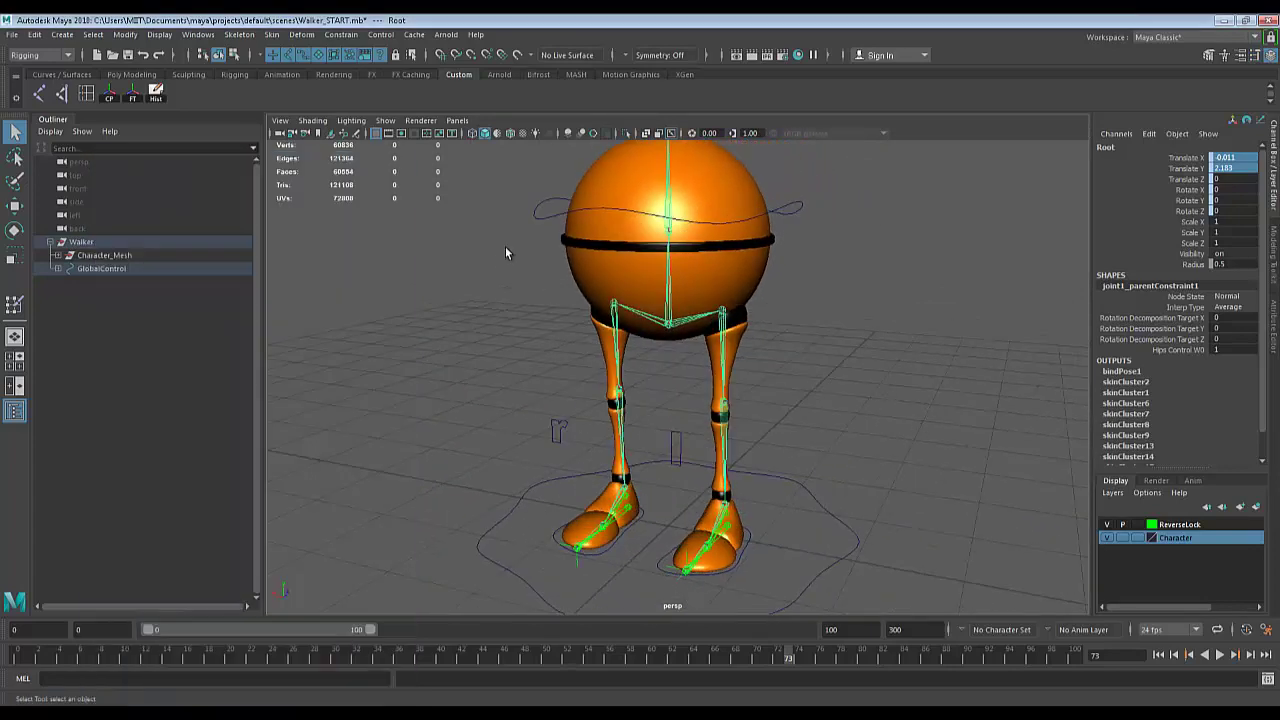
pyautogui.click(12, 34)
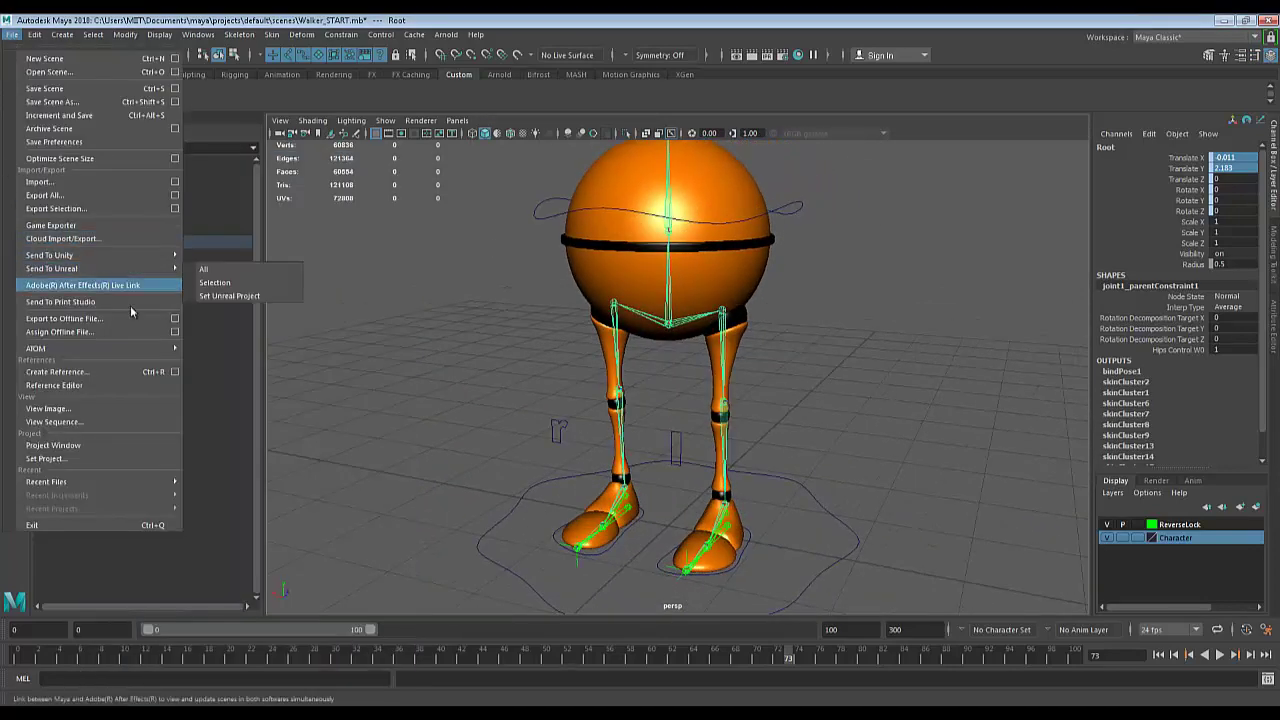
pyautogui.moveTo(173, 485)
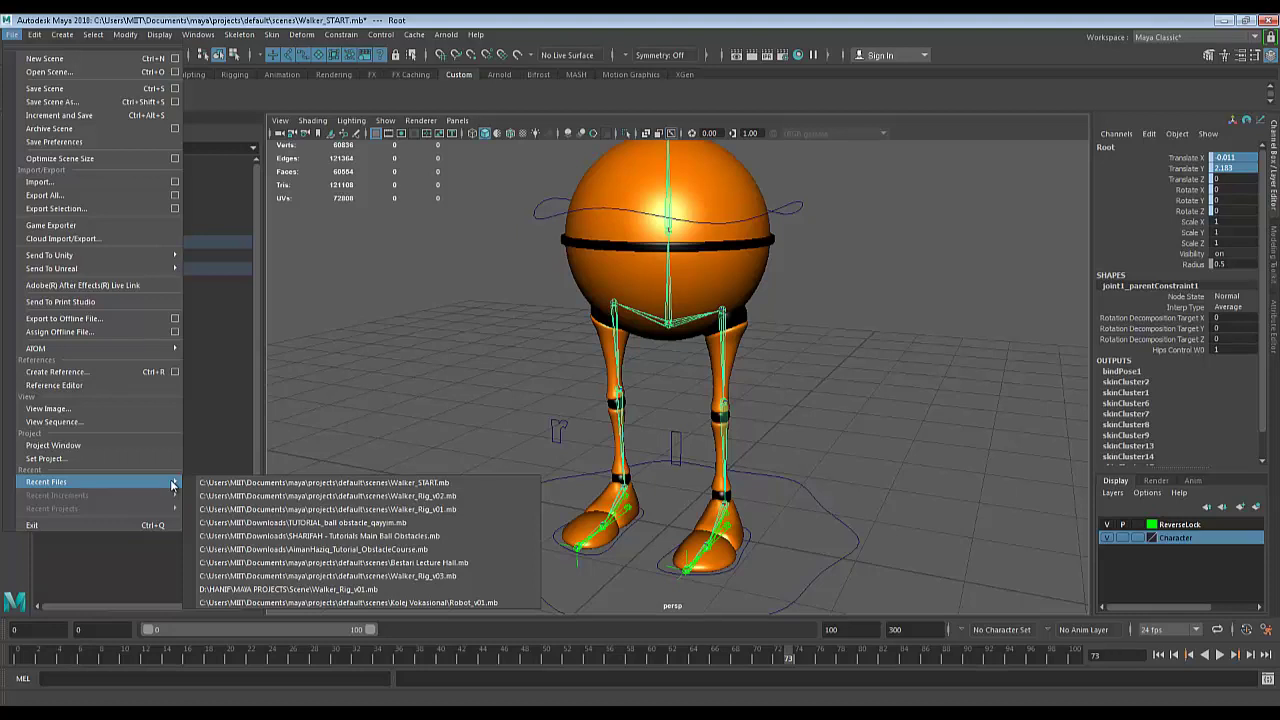
pyautogui.click(322, 497)
pyautogui.click(640, 374)
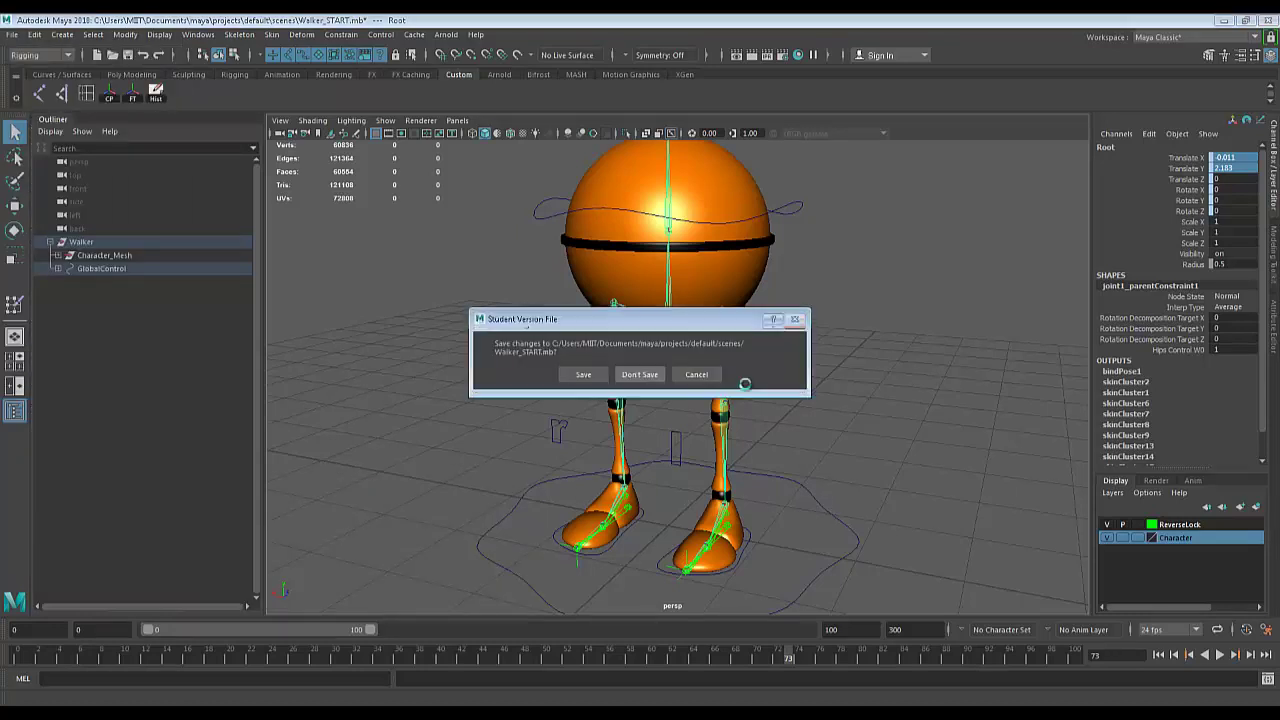
pyautogui.click(619, 375)
# Lower the root control to a Translate Y of about -0.63 to test how the walker's legs bend.
pyautogui.keyDown('alt'); pyautogui.moveTo(776, 399); pyautogui.dragTo(670, 377); pyautogui.keyUp('alt')
pyautogui.scroll(8, 736, 400)
pyautogui.scroll(-3, 670, 377)
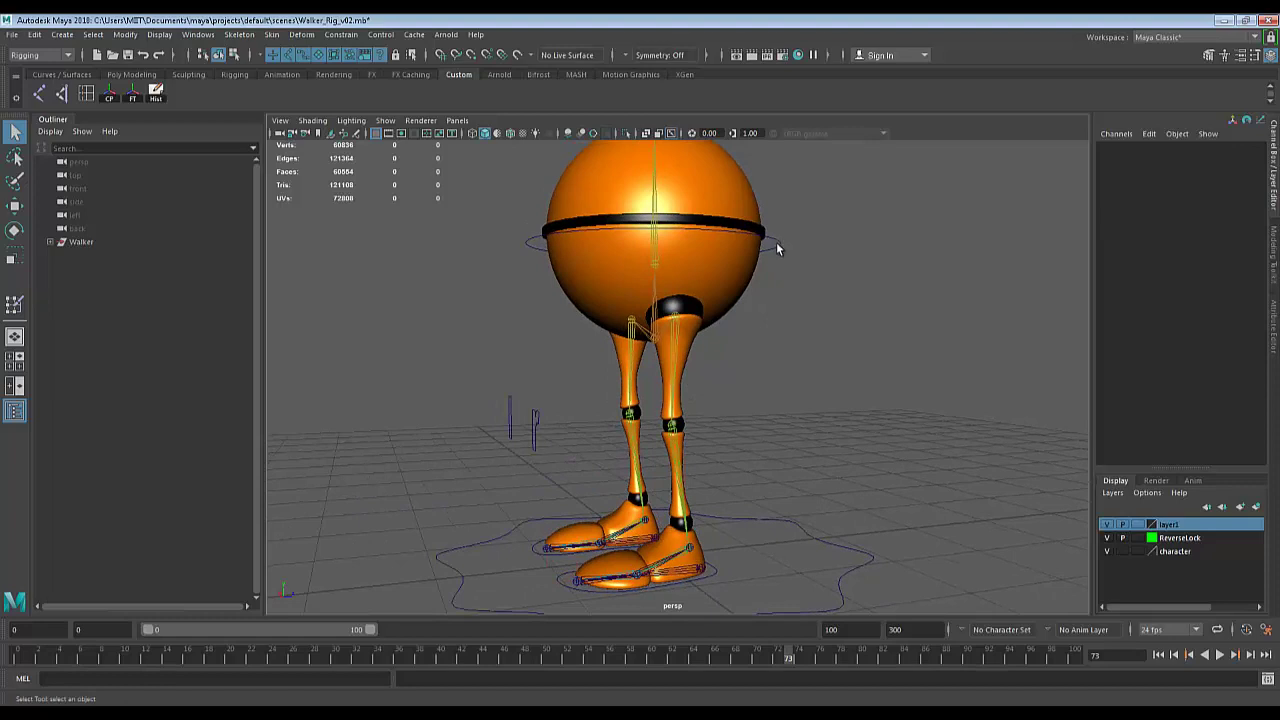
pyautogui.click(776, 248)
pyautogui.scroll(-3, 695, 233)
pyautogui.press('w')
pyautogui.moveTo(668, 252); pyautogui.dragTo(649, 318)
pyautogui.scroll(5, 707, 430)
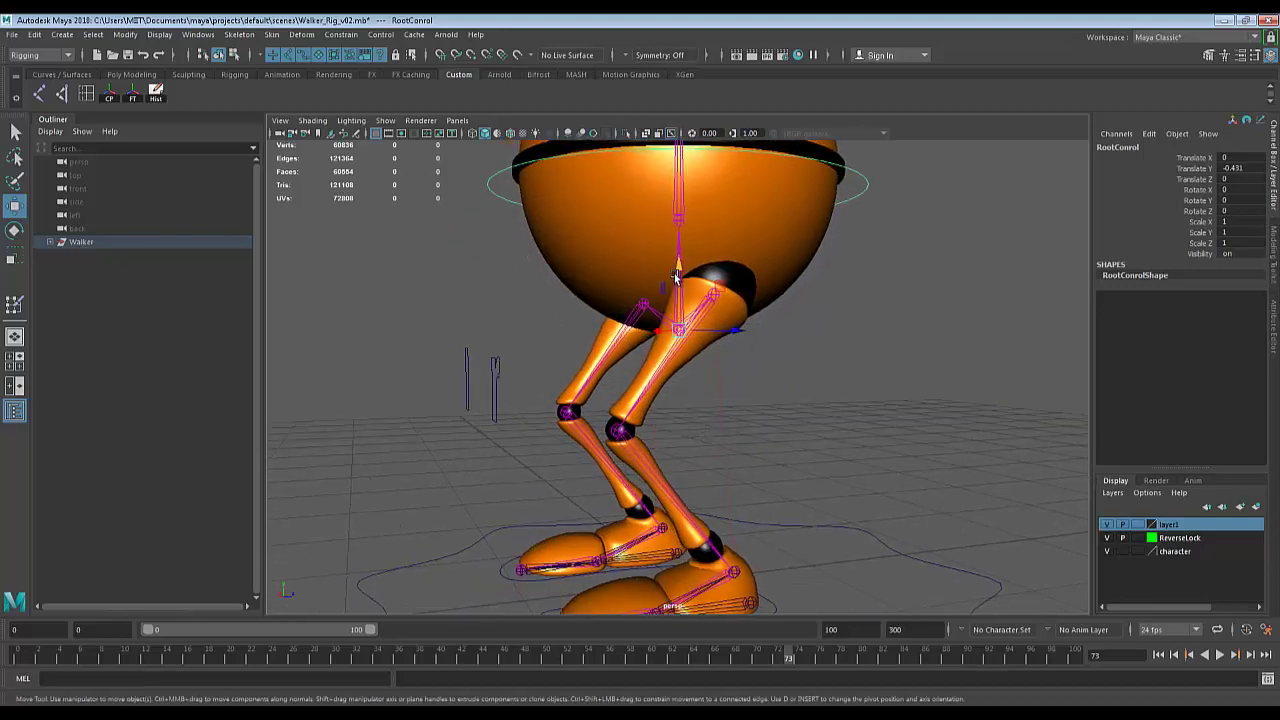
pyautogui.moveTo(677, 277); pyautogui.dragTo(677, 297)
# Examine the bent knees up close and adjust the root control's Translate Y to about -0.479.
pyautogui.keyDown('alt'); pyautogui.moveTo(678, 386); pyautogui.dragTo(653, 386); pyautogui.keyUp('alt')
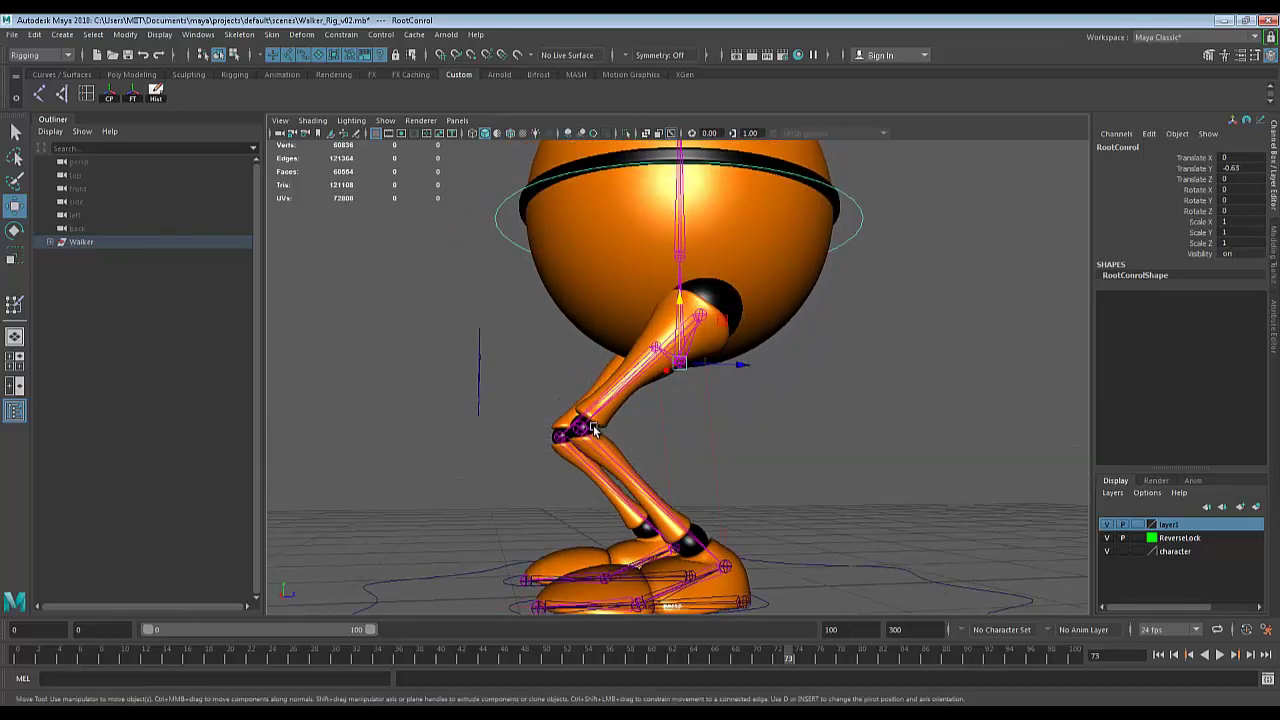
pyautogui.keyDown('alt'); pyautogui.moveTo(593, 428); pyautogui.dragTo(629, 472); pyautogui.keyUp('alt')
pyautogui.scroll(3, 675, 439)
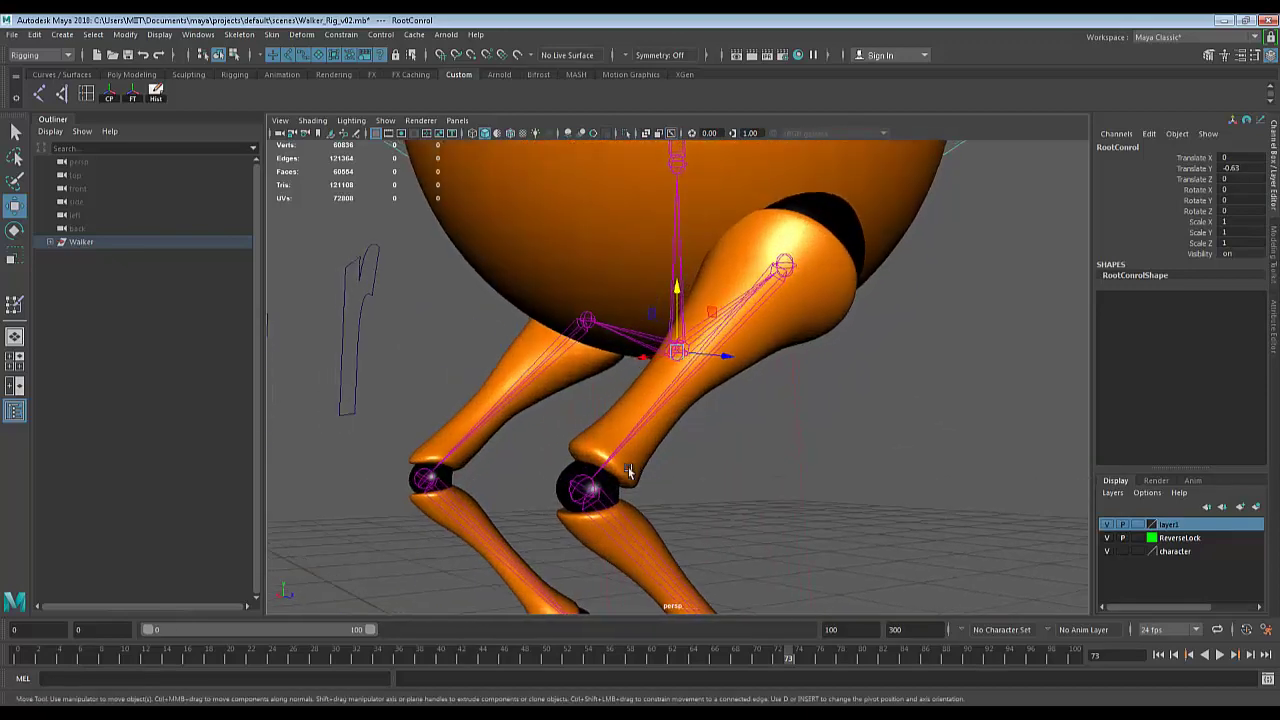
pyautogui.scroll(-2, 665, 402)
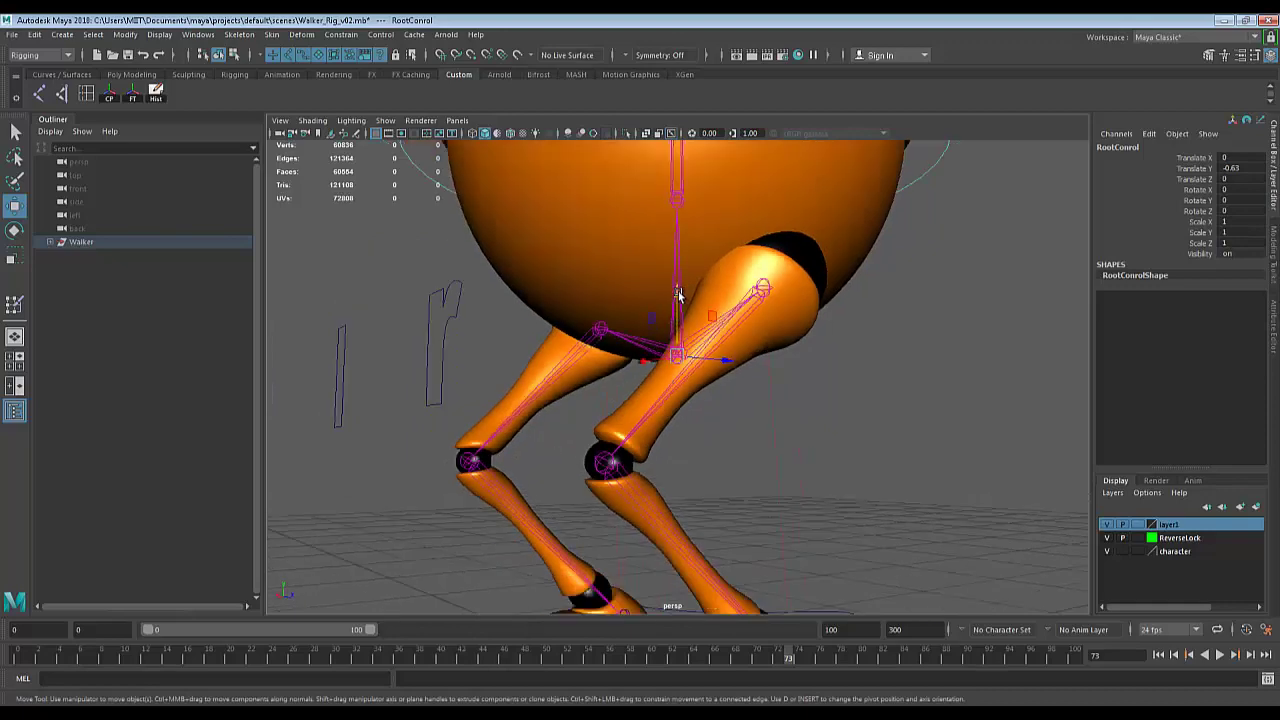
pyautogui.moveTo(677, 297); pyautogui.dragTo(700, 371)
pyautogui.scroll(-2, 798, 352)
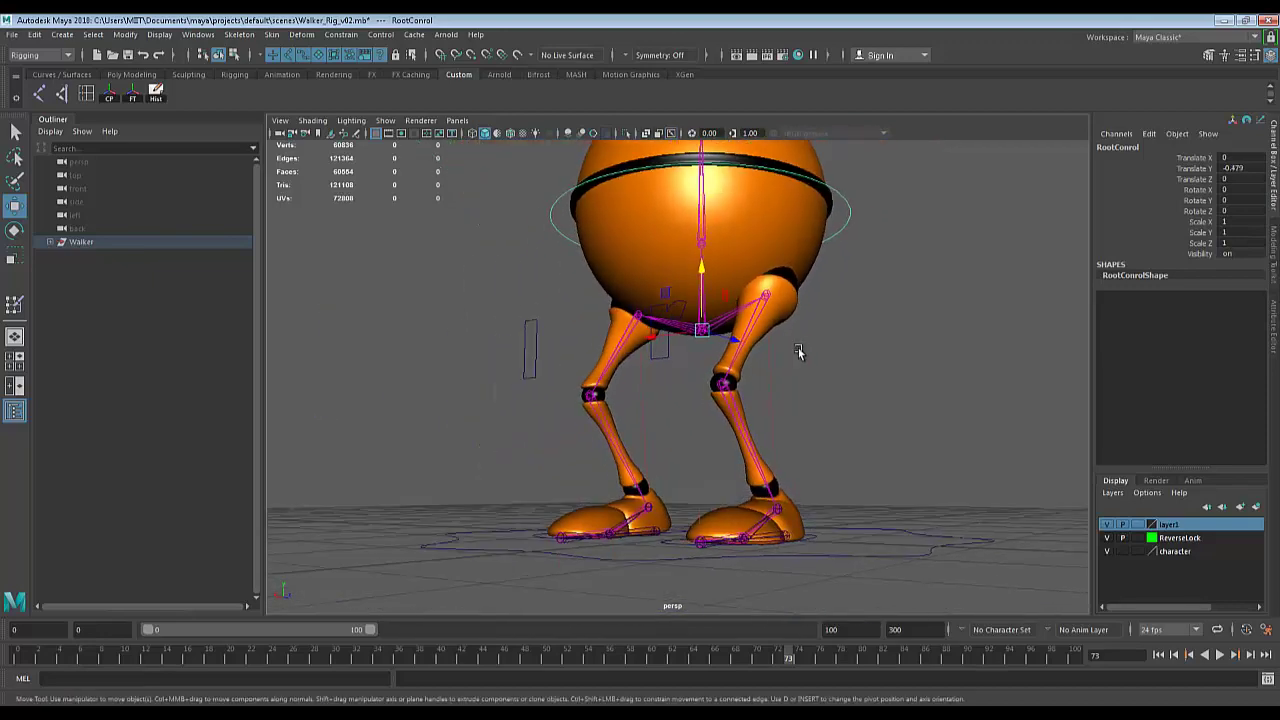
# Undo the left foot control selection and all test moves of the root control.
pyautogui.keyDown('alt'); pyautogui.moveTo(798, 352); pyautogui.dragTo(829, 494); pyautogui.keyUp('alt')
pyautogui.click(716, 497)
pyautogui.hotkey('ctrl', 'z')
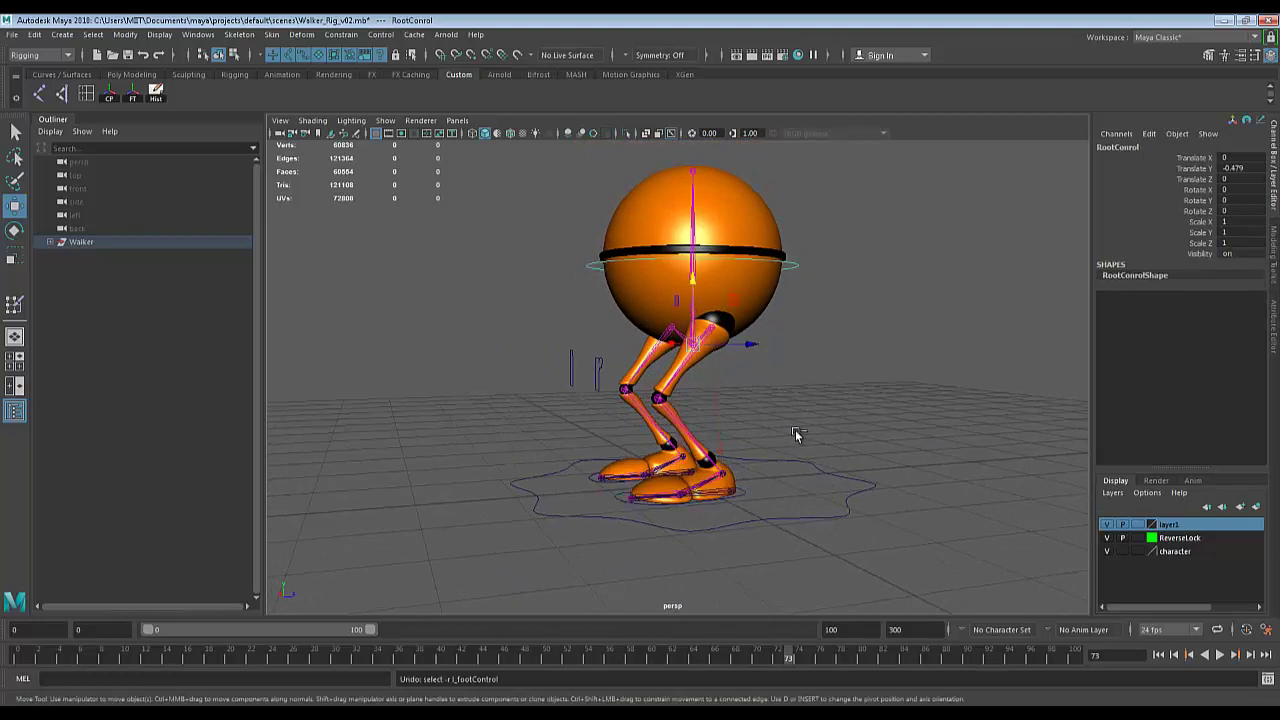
pyautogui.hotkey('ctrl', 'z')
pyautogui.hotkey('ctrl', 'z')
pyautogui.hotkey('ctrl', 'z')
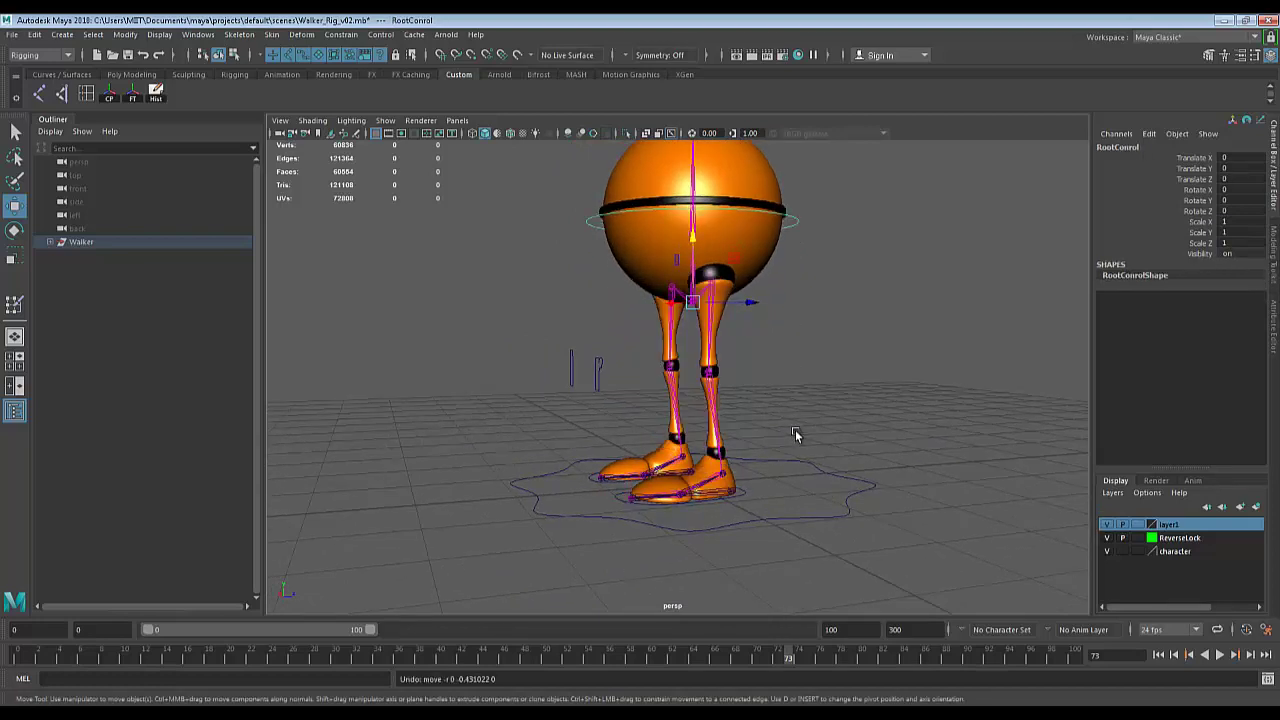
pyautogui.keyDown('alt'); pyautogui.moveTo(795, 430); pyautogui.dragTo(710, 390); pyautogui.keyUp('alt')
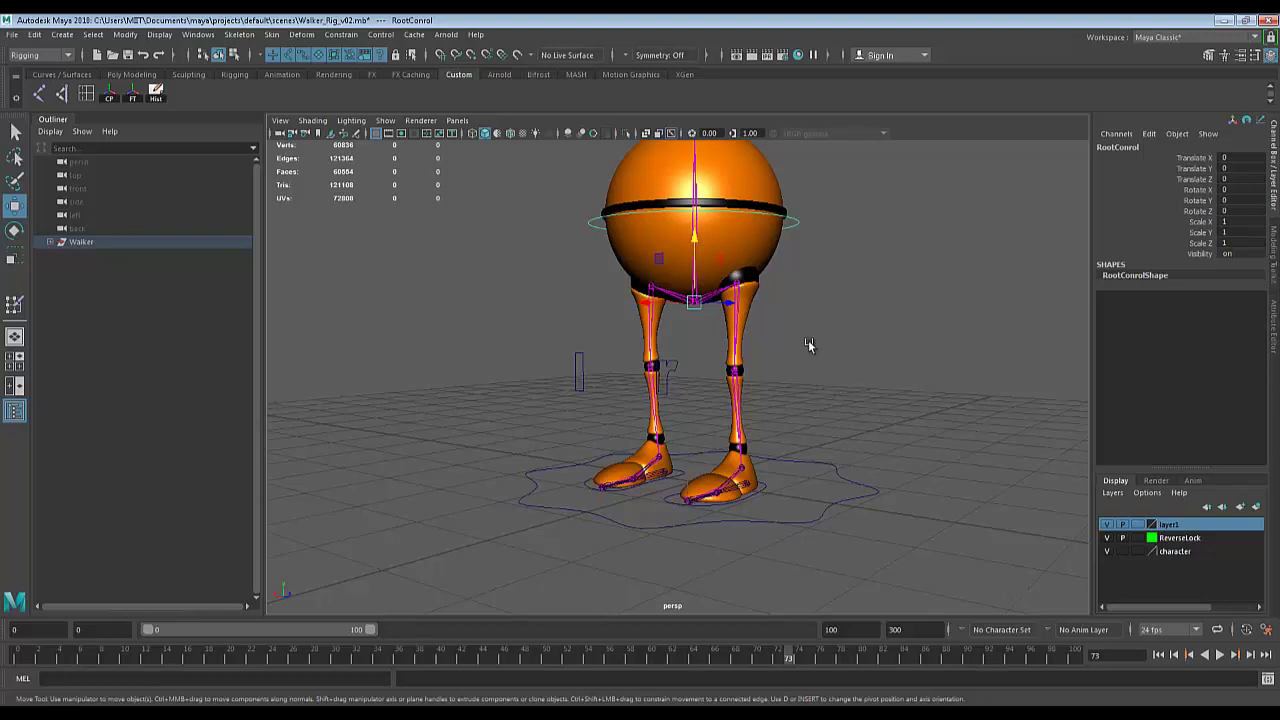
pyautogui.click(90, 676)
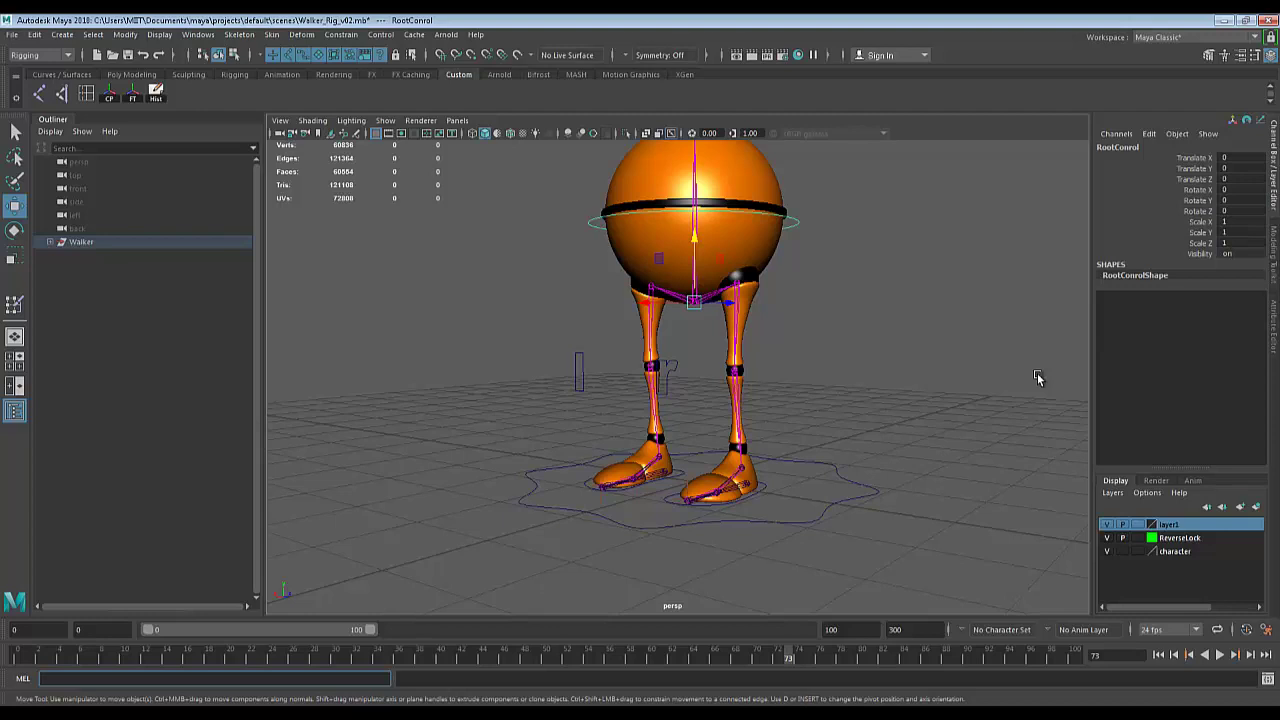
pyautogui.keyDown('alt'); pyautogui.moveTo(1038, 378); pyautogui.dragTo(917, 366, button='right'); pyautogui.keyUp('alt')
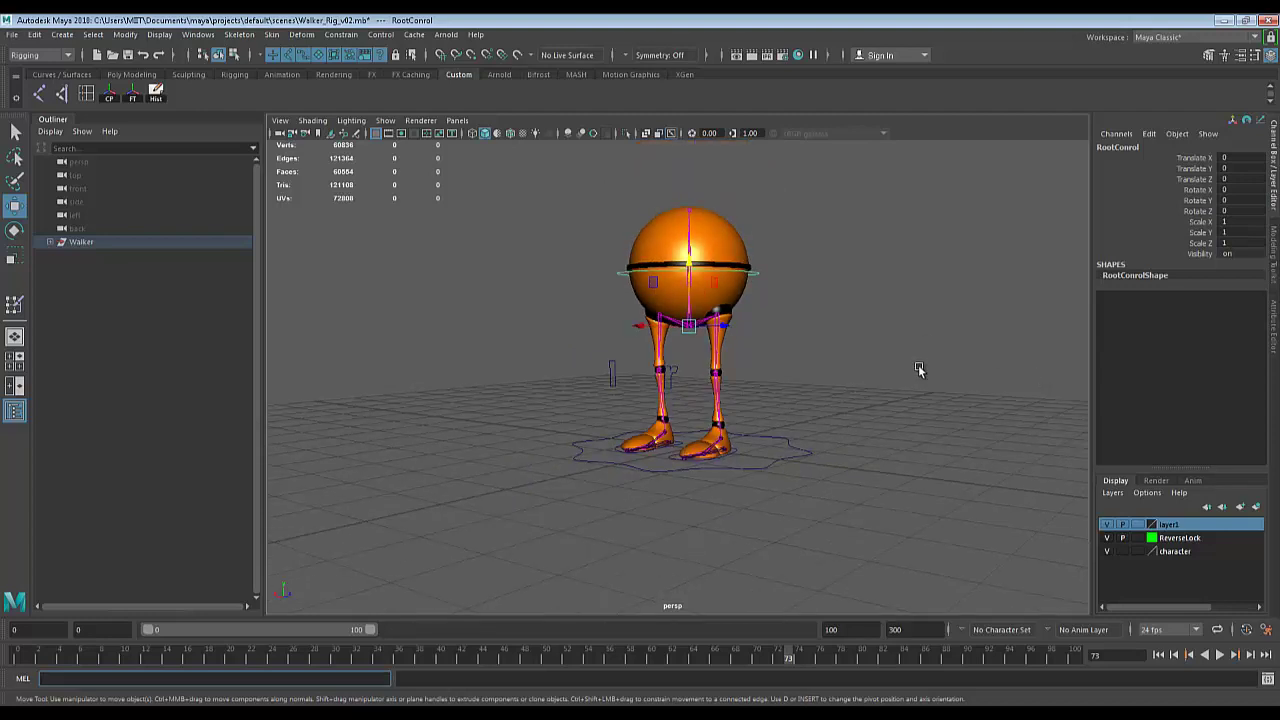
pyautogui.keyDown('alt'); pyautogui.moveTo(917, 366); pyautogui.dragTo(914, 409); pyautogui.keyUp('alt')
pyautogui.scroll(3, 914, 409)
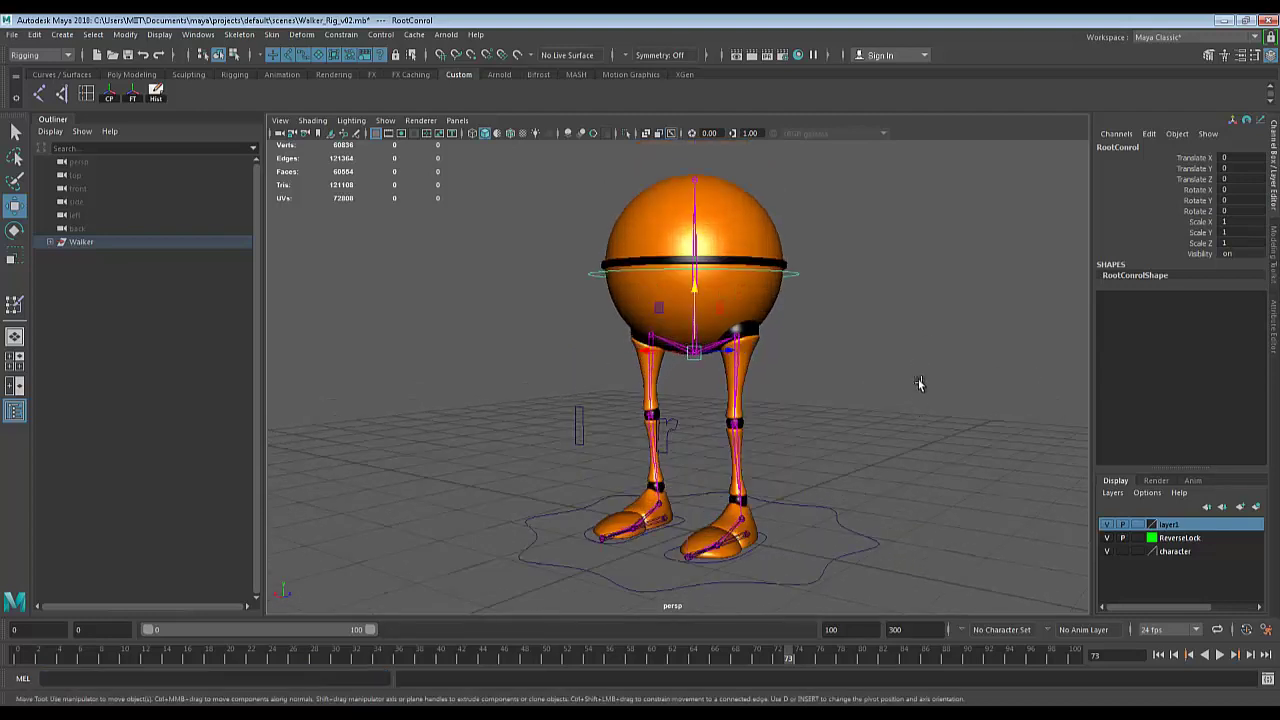